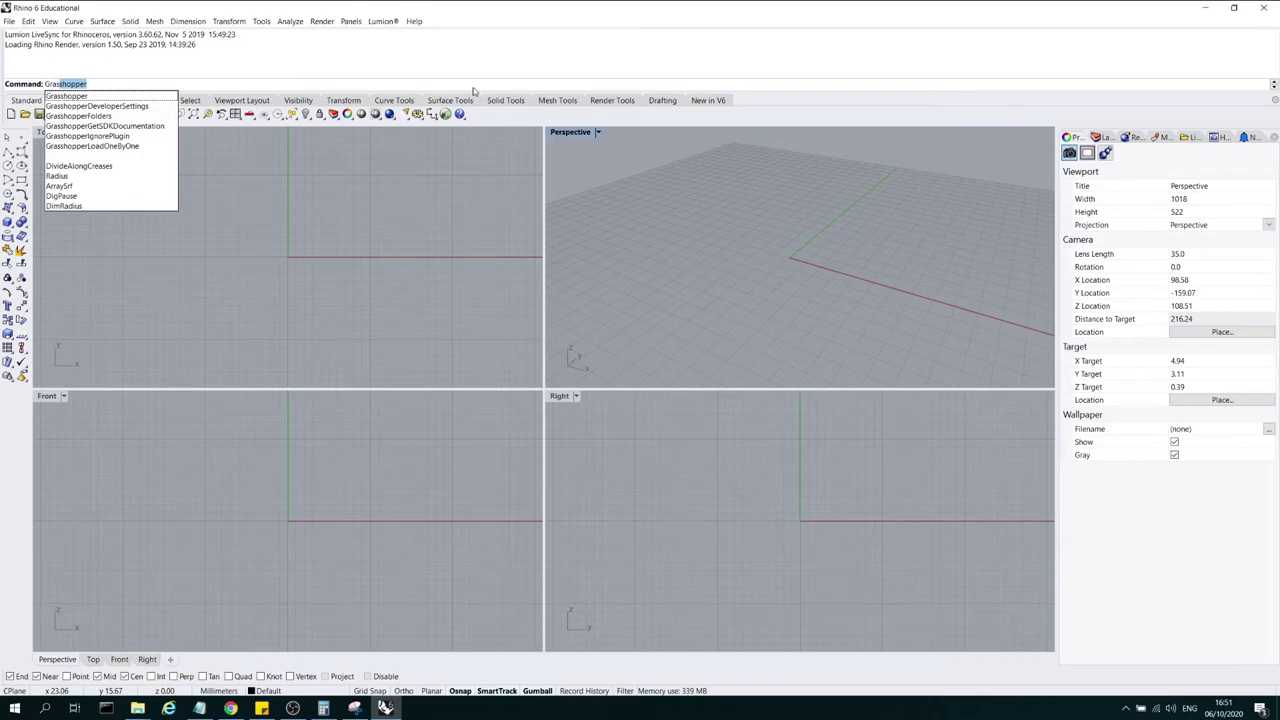
Launch Grasshopper, close the loading errors and getting-started dialogs, and reposition its window over the Rhino viewports
key(Return)
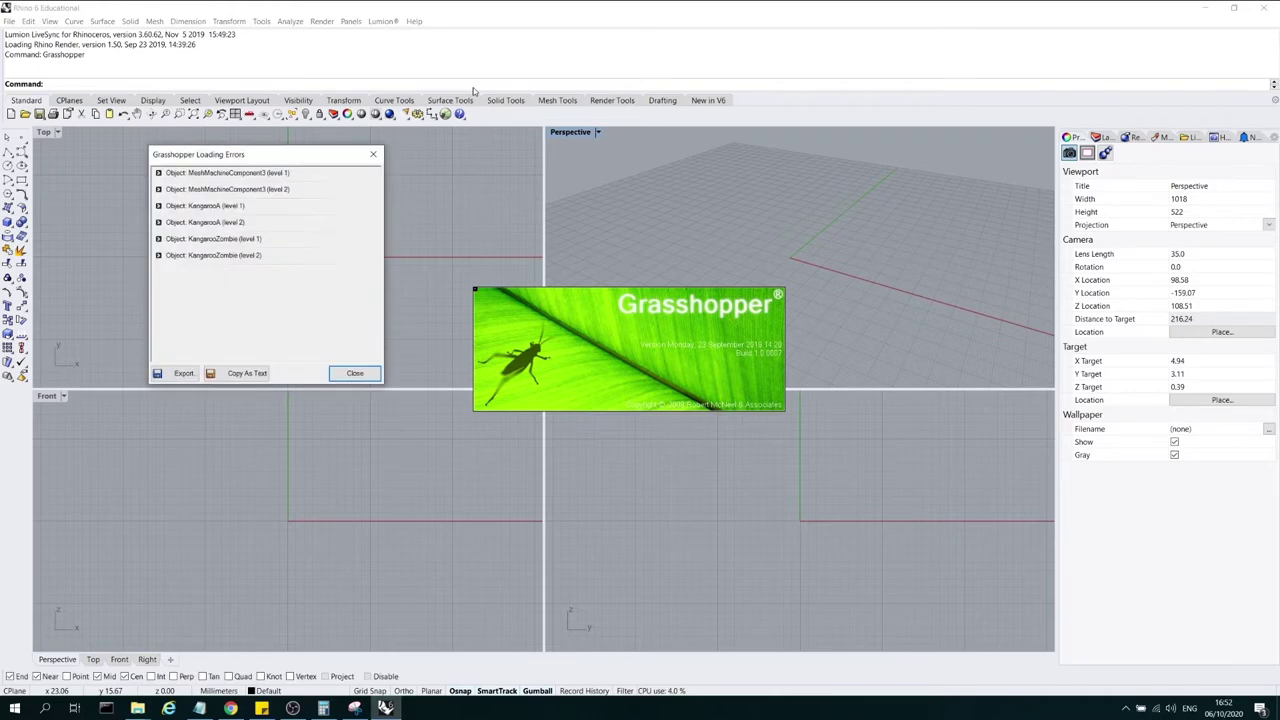
click(373, 154)
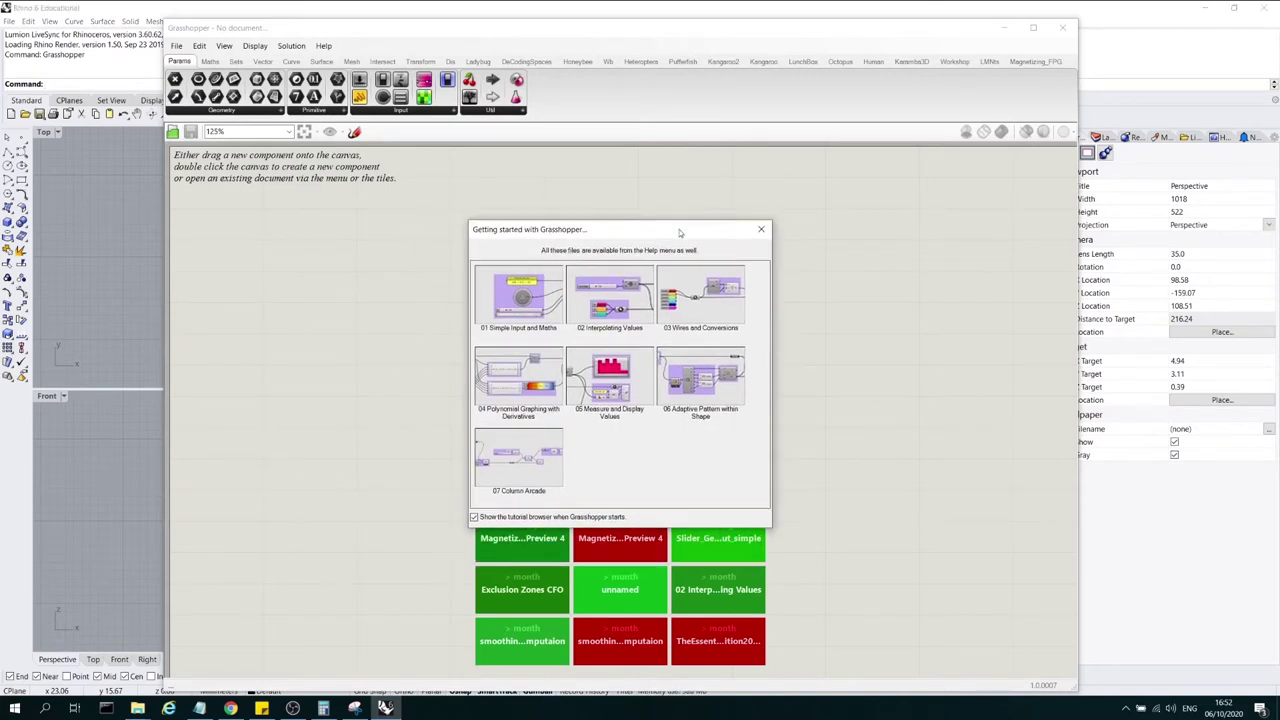
click(760, 232)
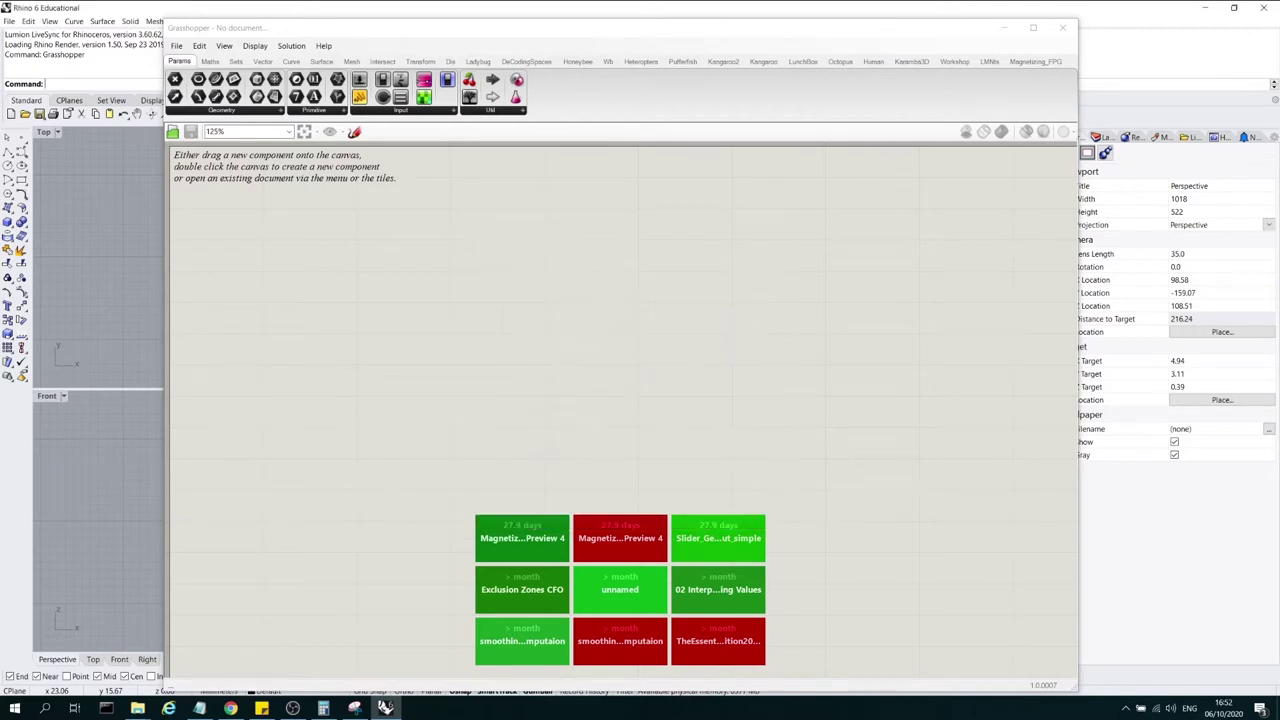
drag(755, 25, 832, 103)
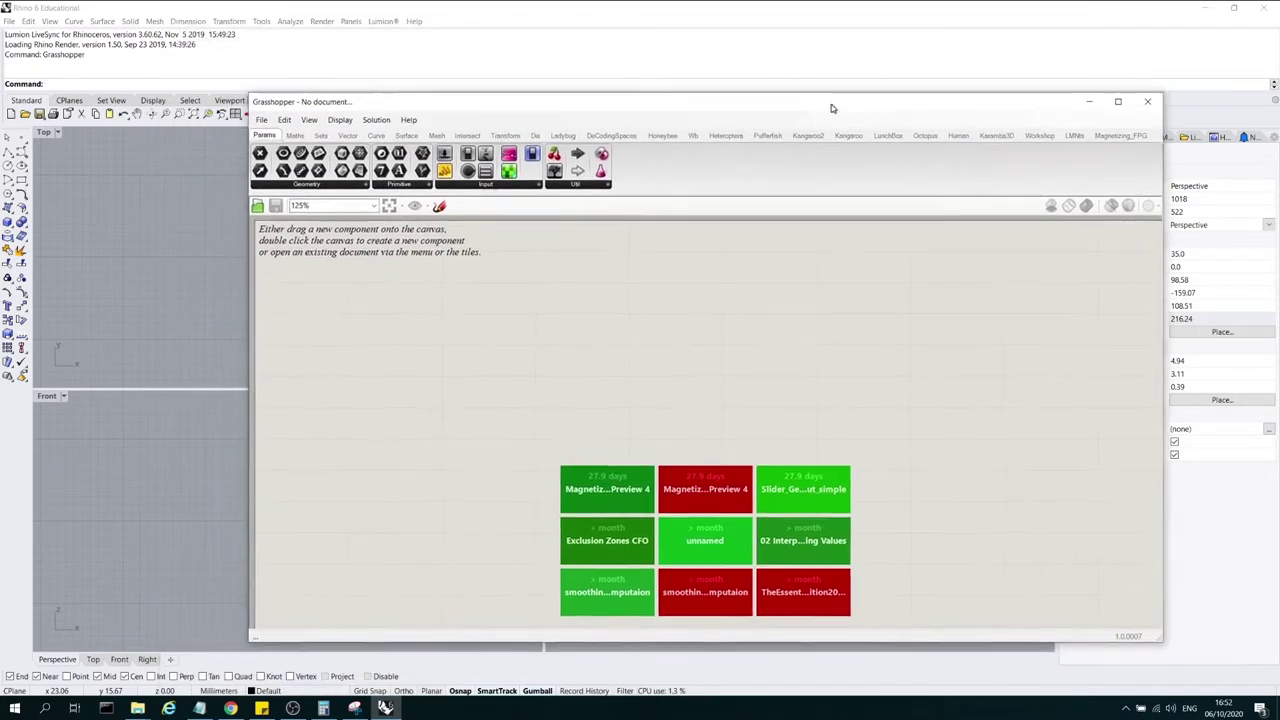
scroll(607, 316, down, 5)
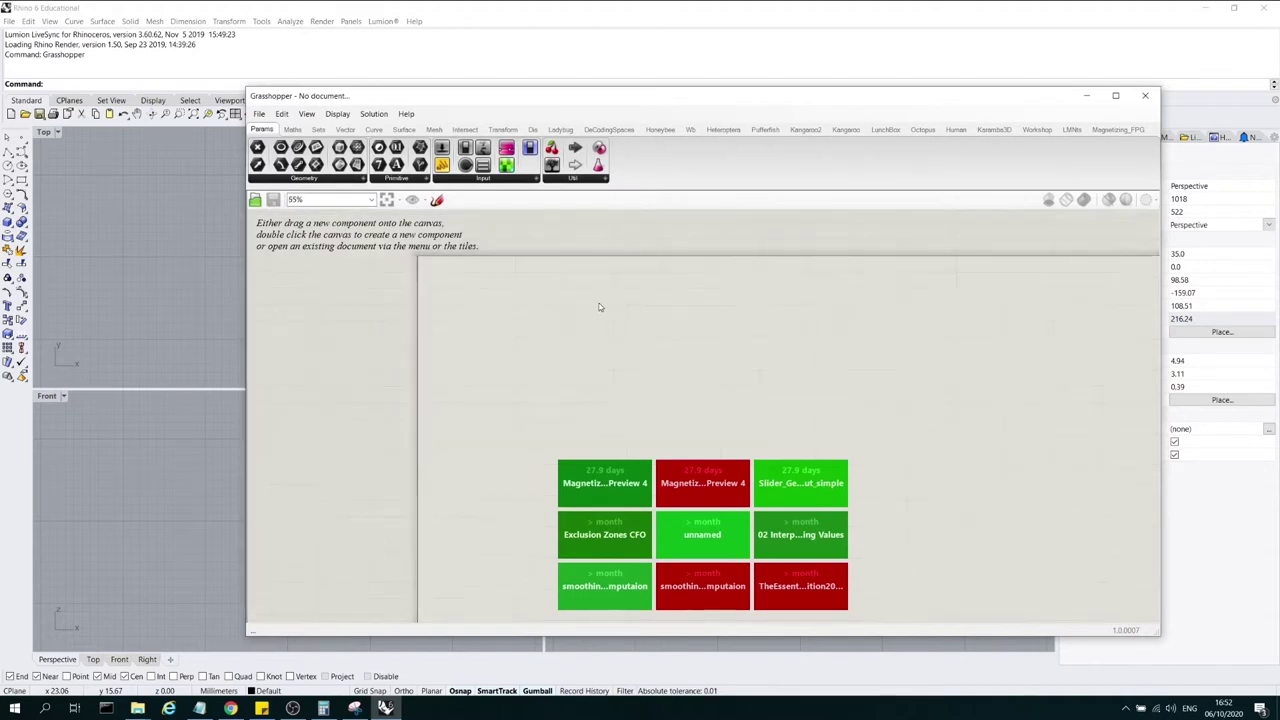
drag(712, 361, 548, 341)
scroll(632, 311, down, 4)
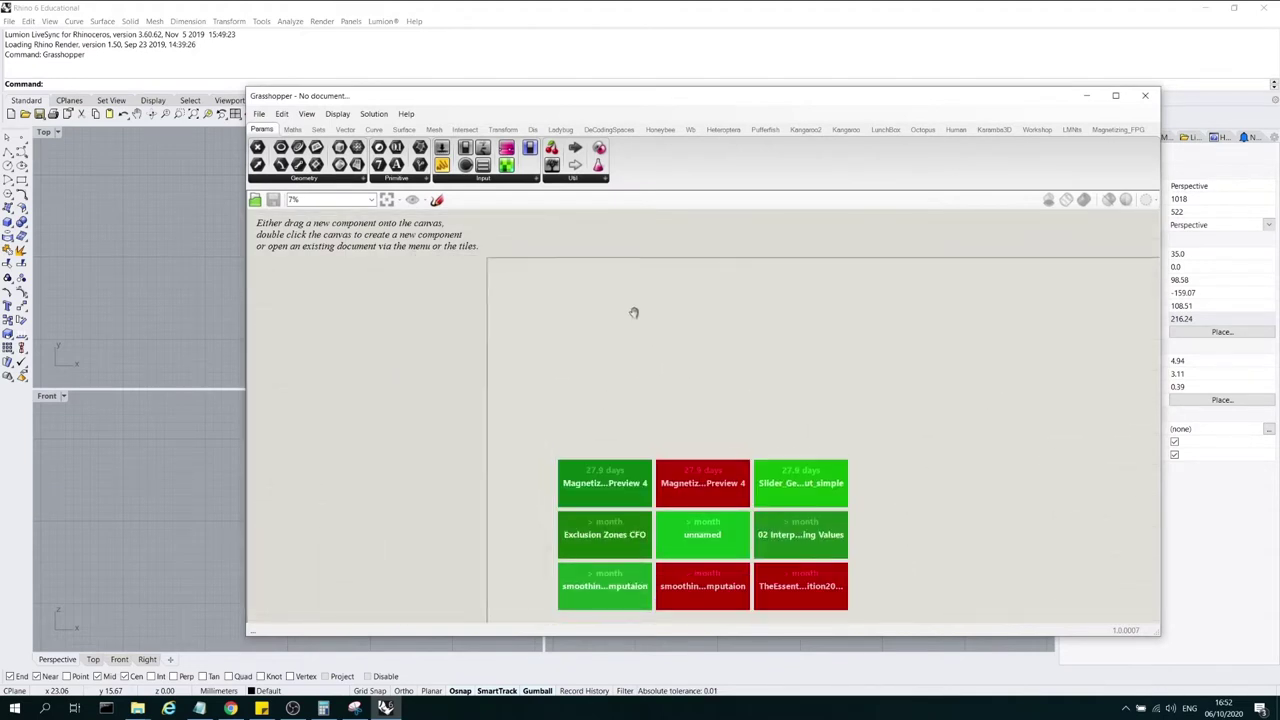
scroll(538, 304, up, 5)
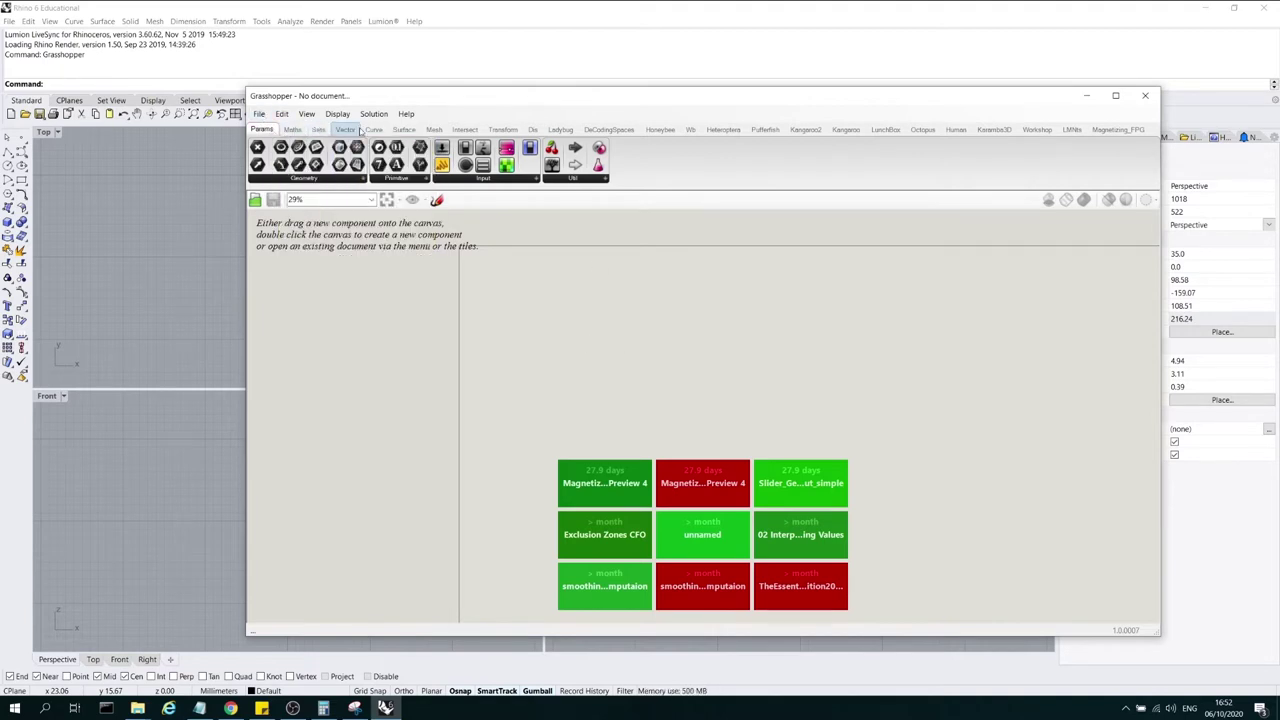
Browse the component categories, from Maths and Sets to the Ladybug, DeCodingSpaces, Honeybee, Wb and Heteroptera plug-ins
click(291, 130)
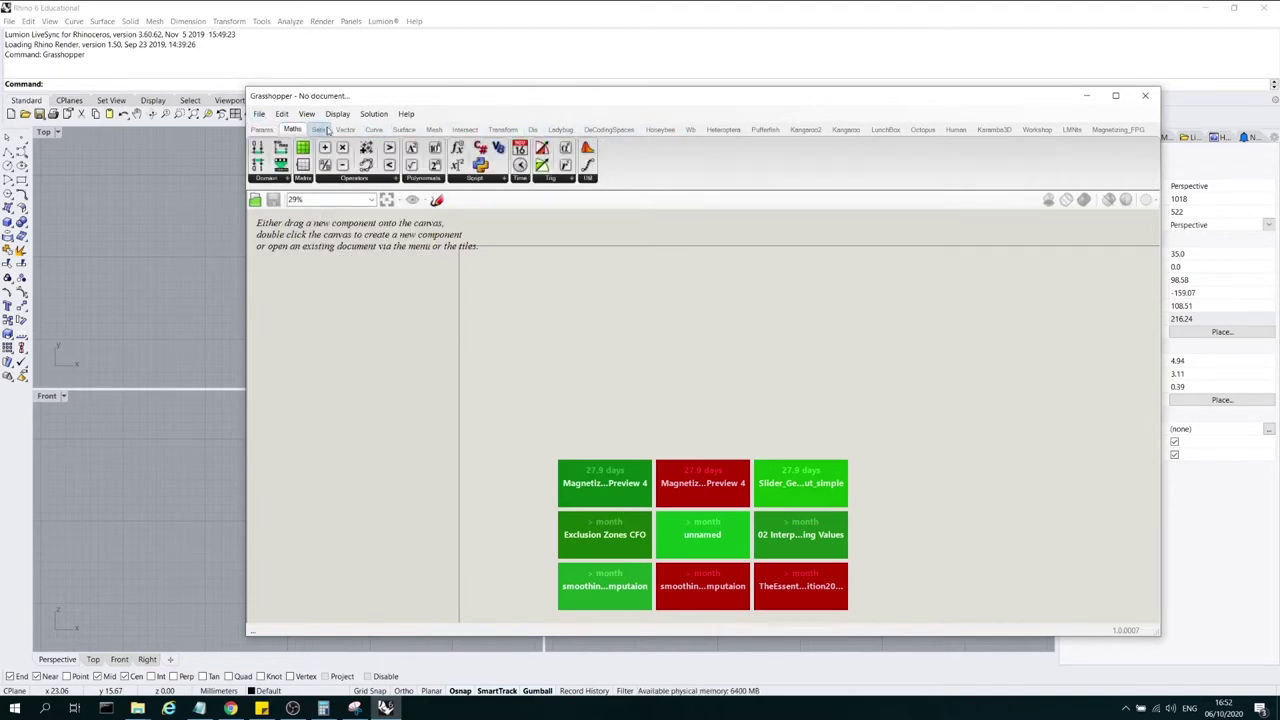
click(321, 130)
click(263, 130)
click(293, 131)
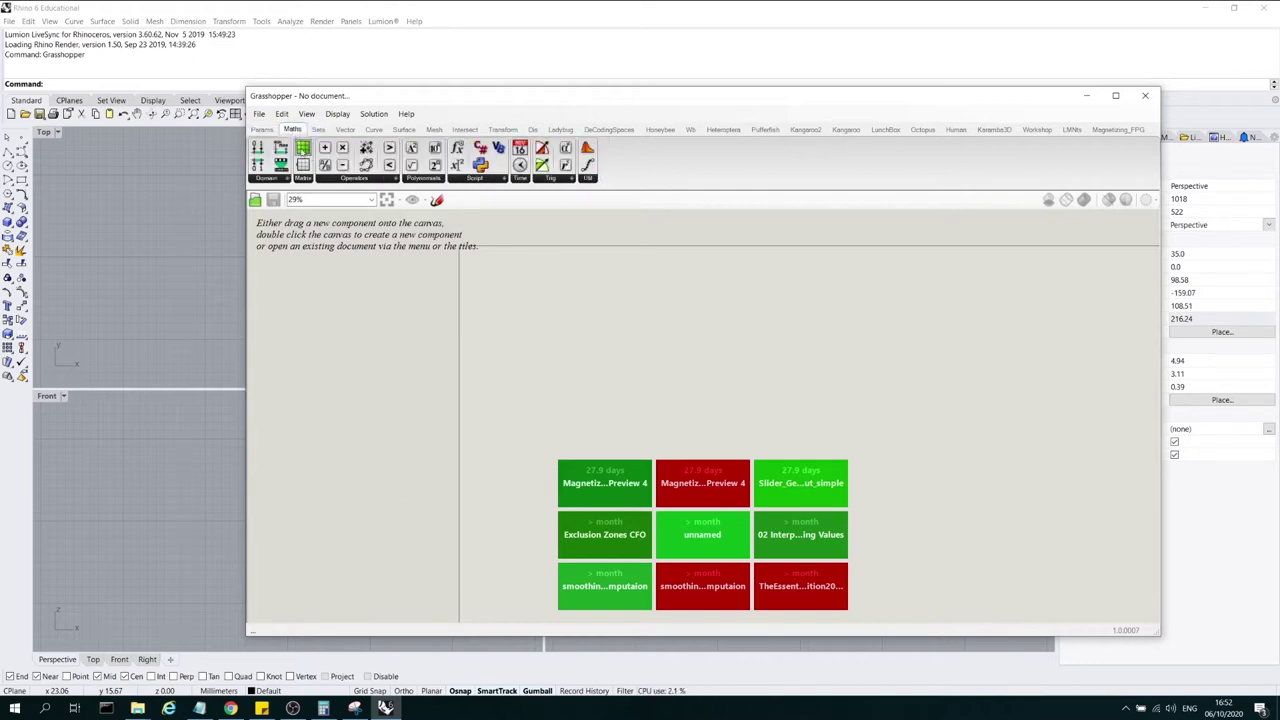
click(317, 130)
click(345, 130)
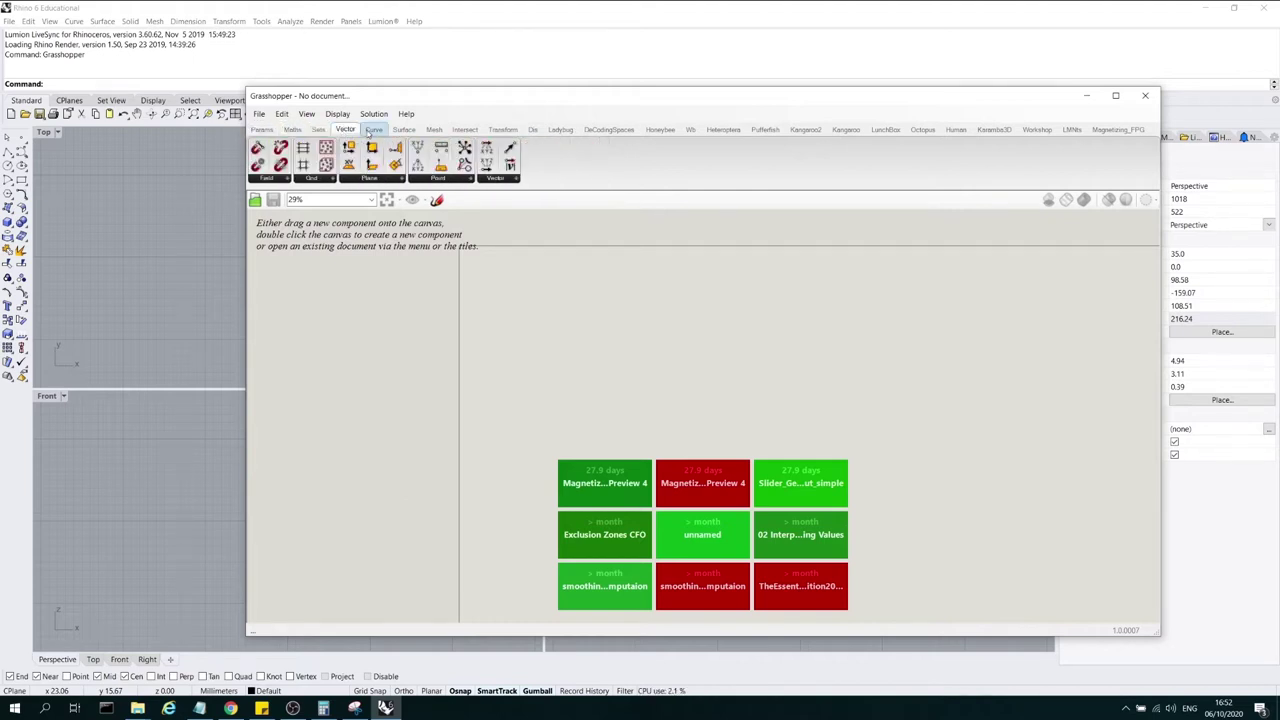
click(373, 130)
click(403, 130)
click(434, 130)
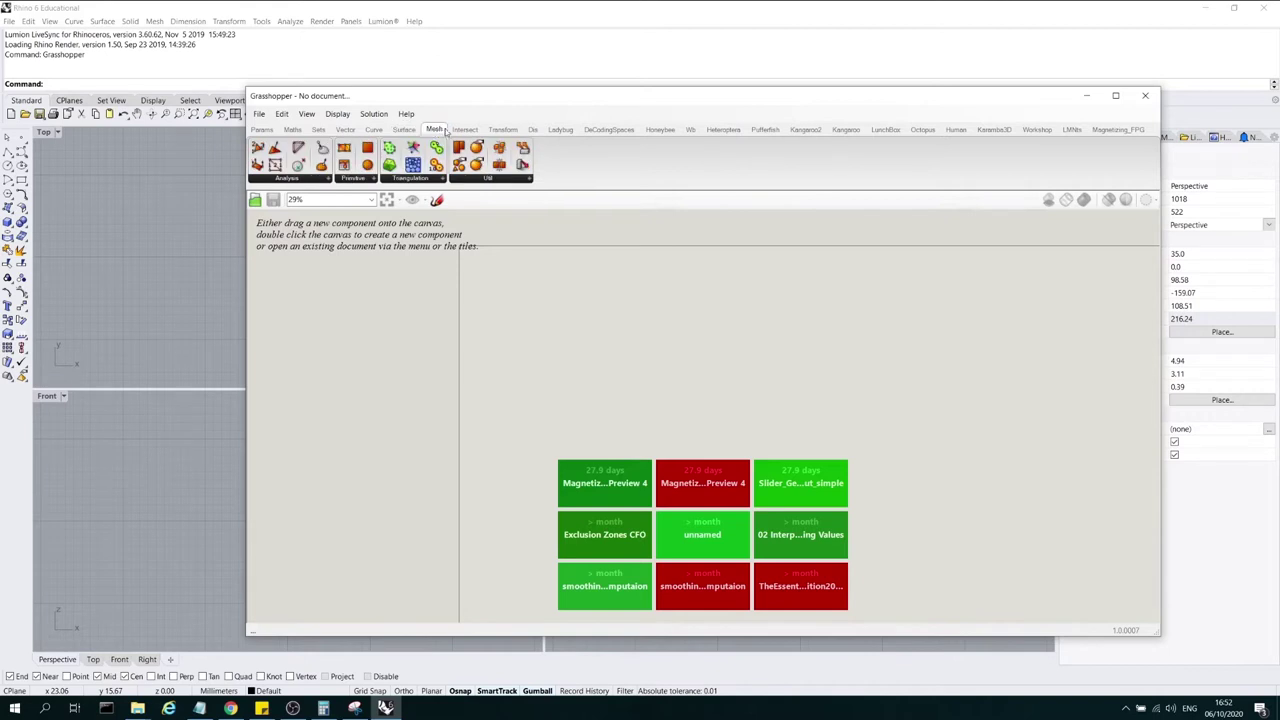
click(464, 130)
click(534, 130)
click(560, 130)
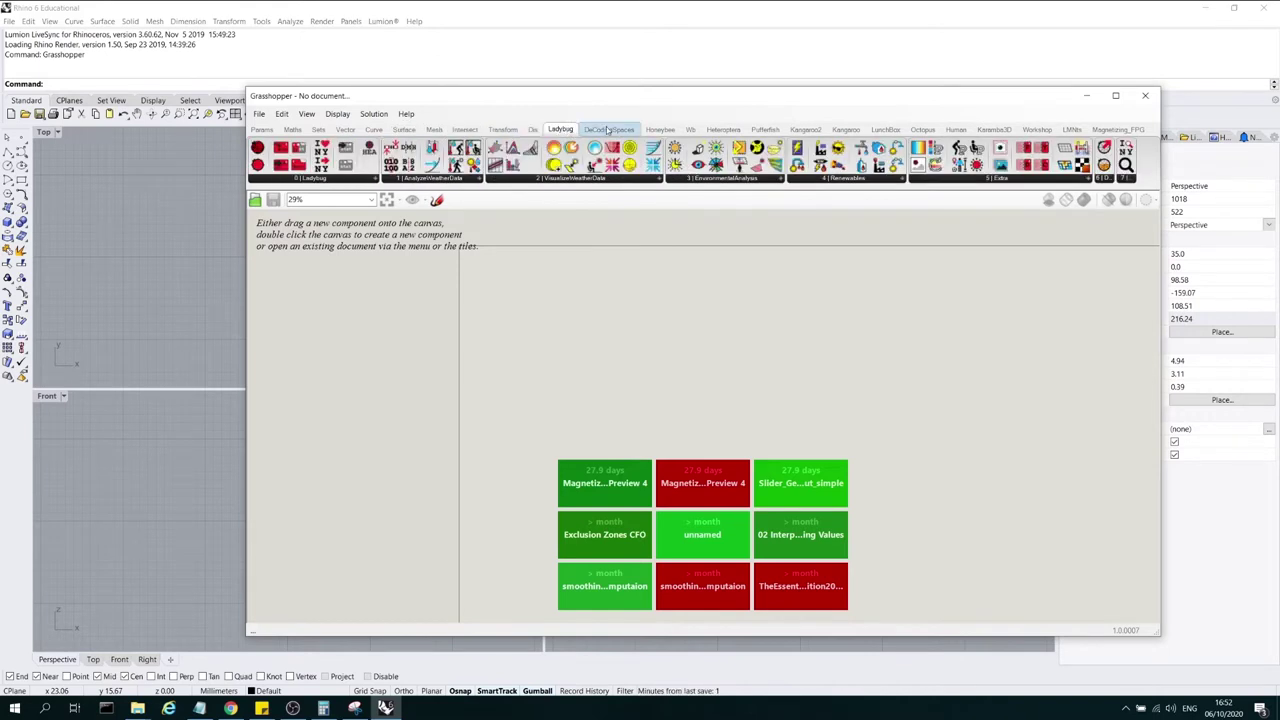
click(609, 130)
click(659, 130)
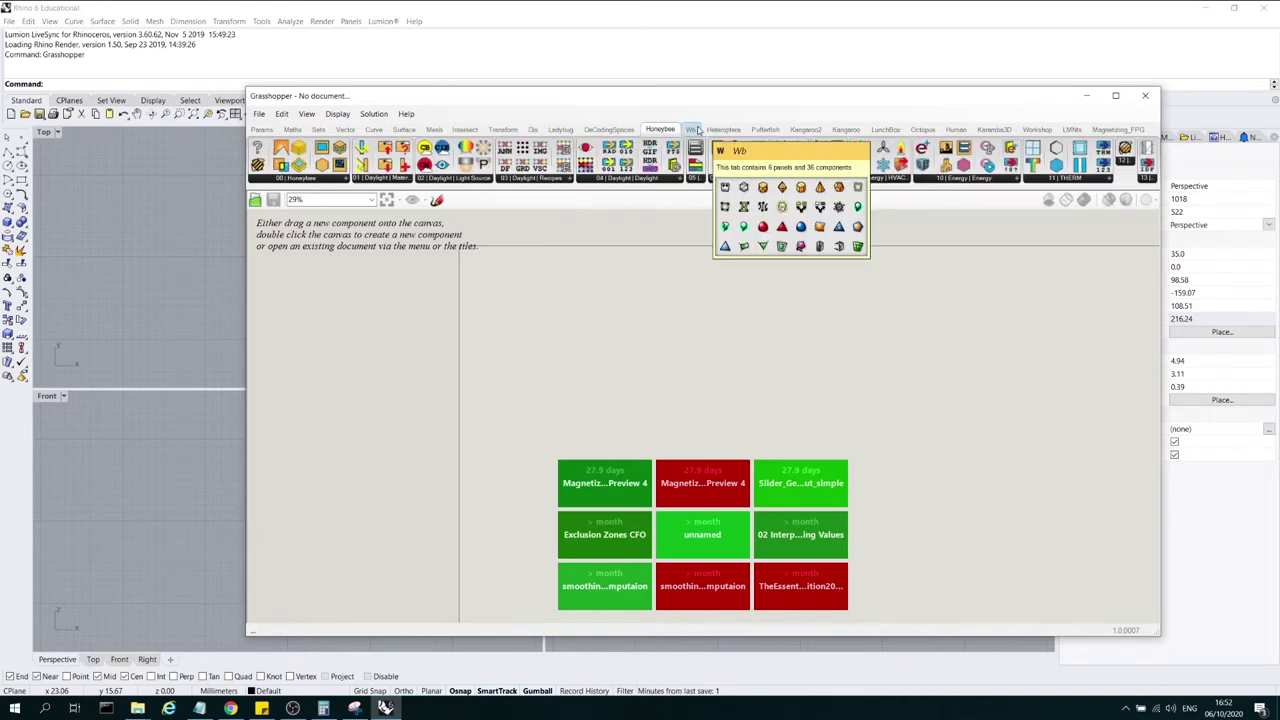
click(690, 130)
click(724, 130)
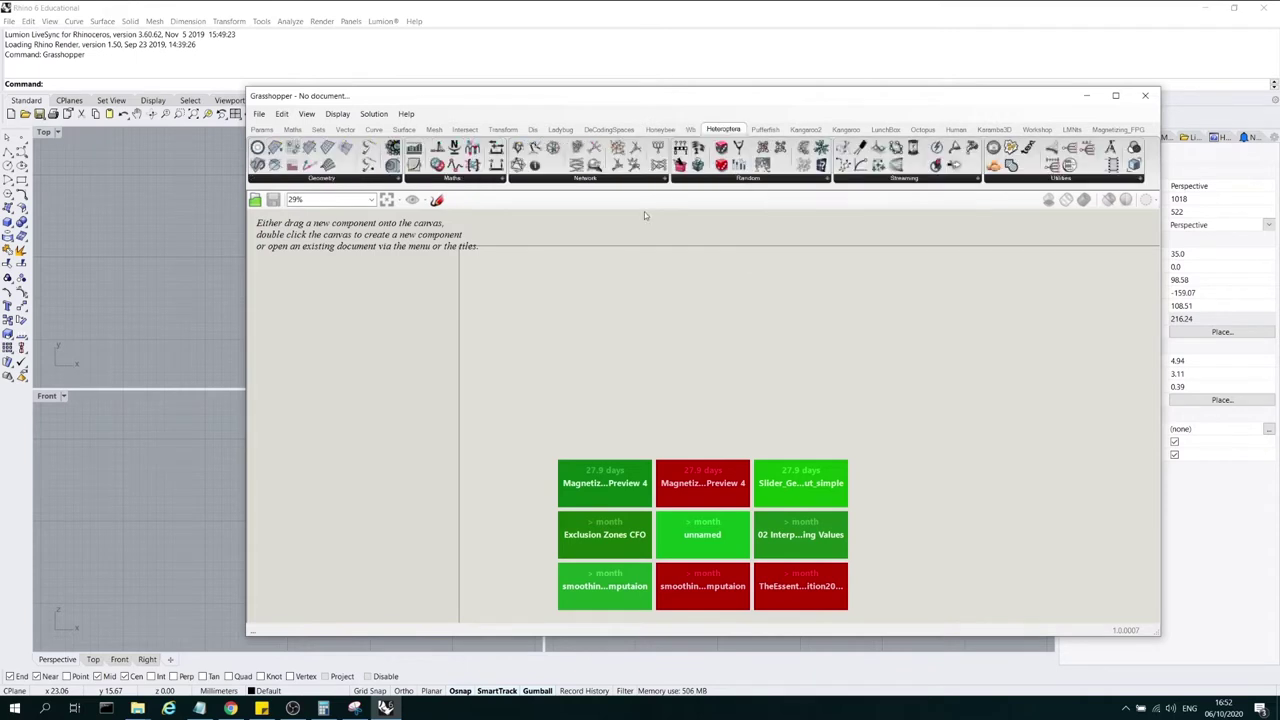
click(605, 130)
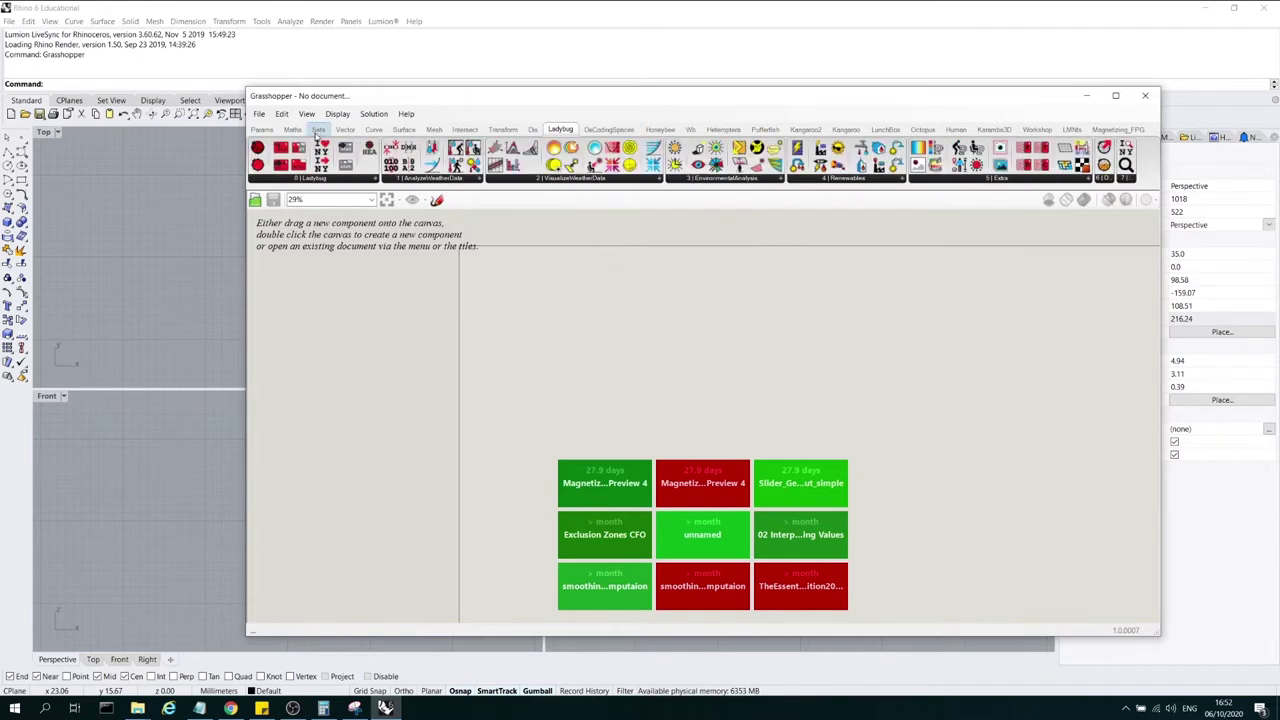
Examine the full component lists of the Params category, including the Geometry and Util groups
click(262, 130)
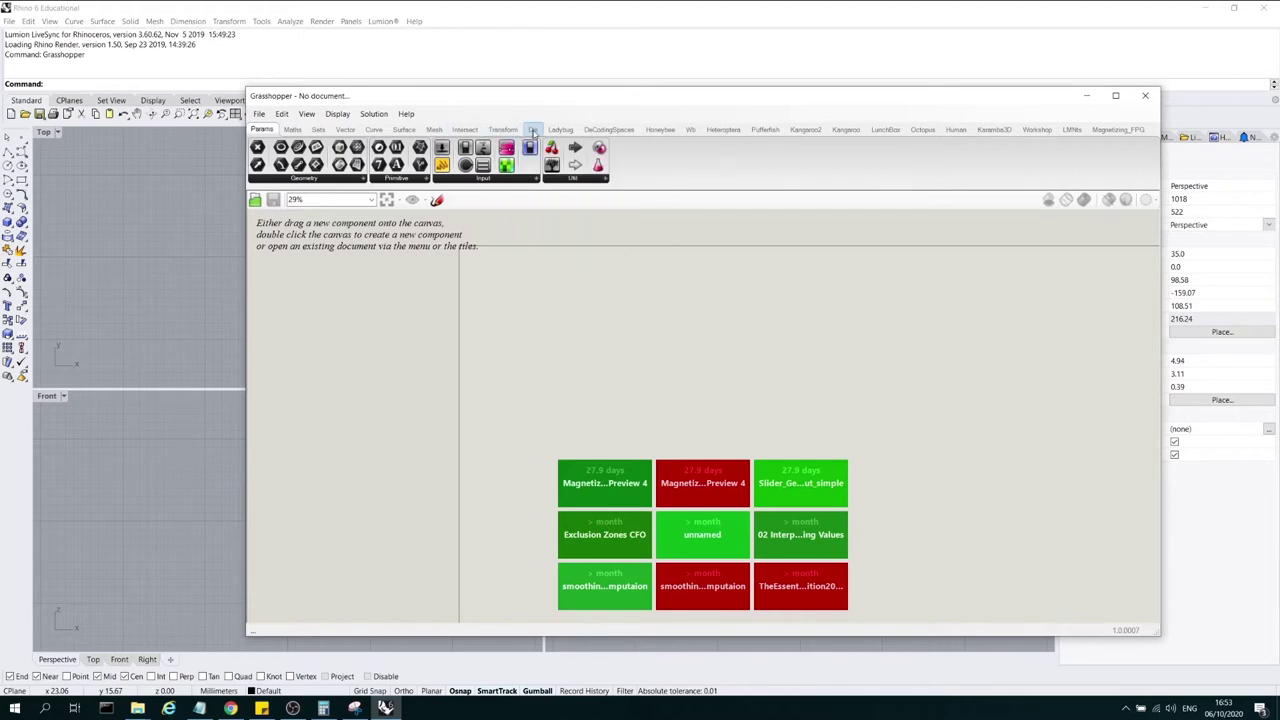
mouse_move(533, 132)
click(362, 182)
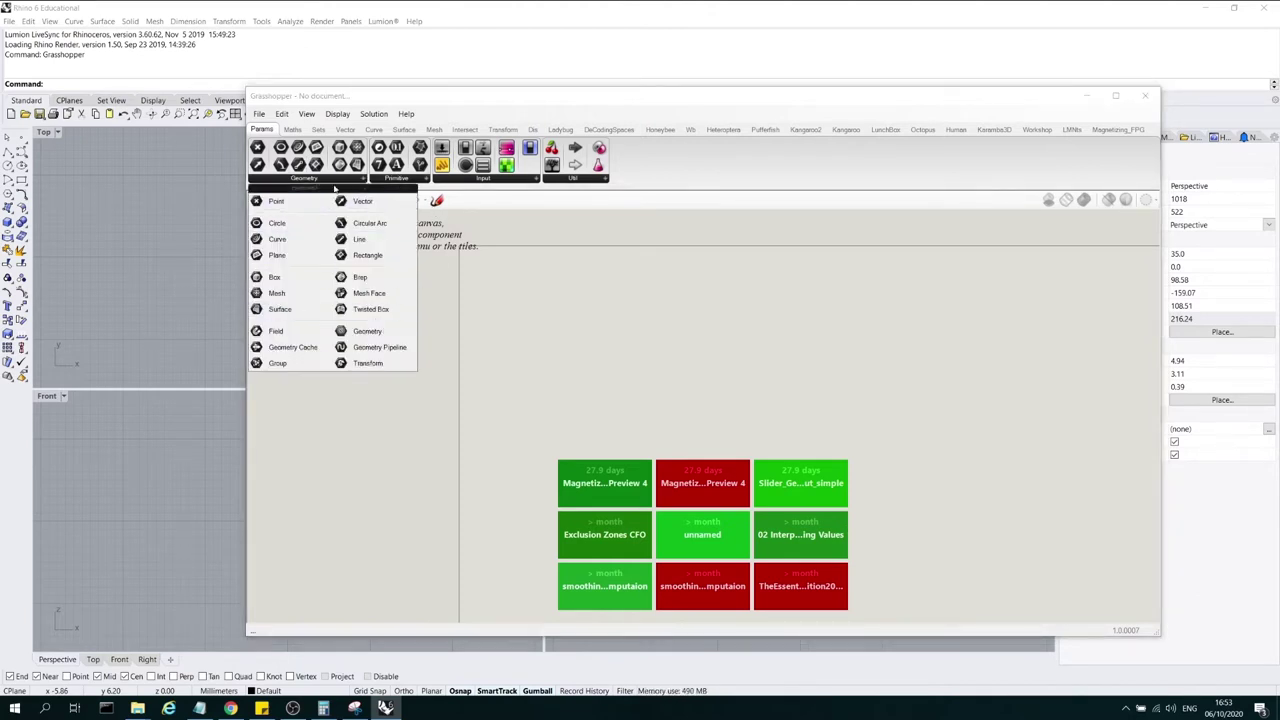
click(427, 181)
click(536, 180)
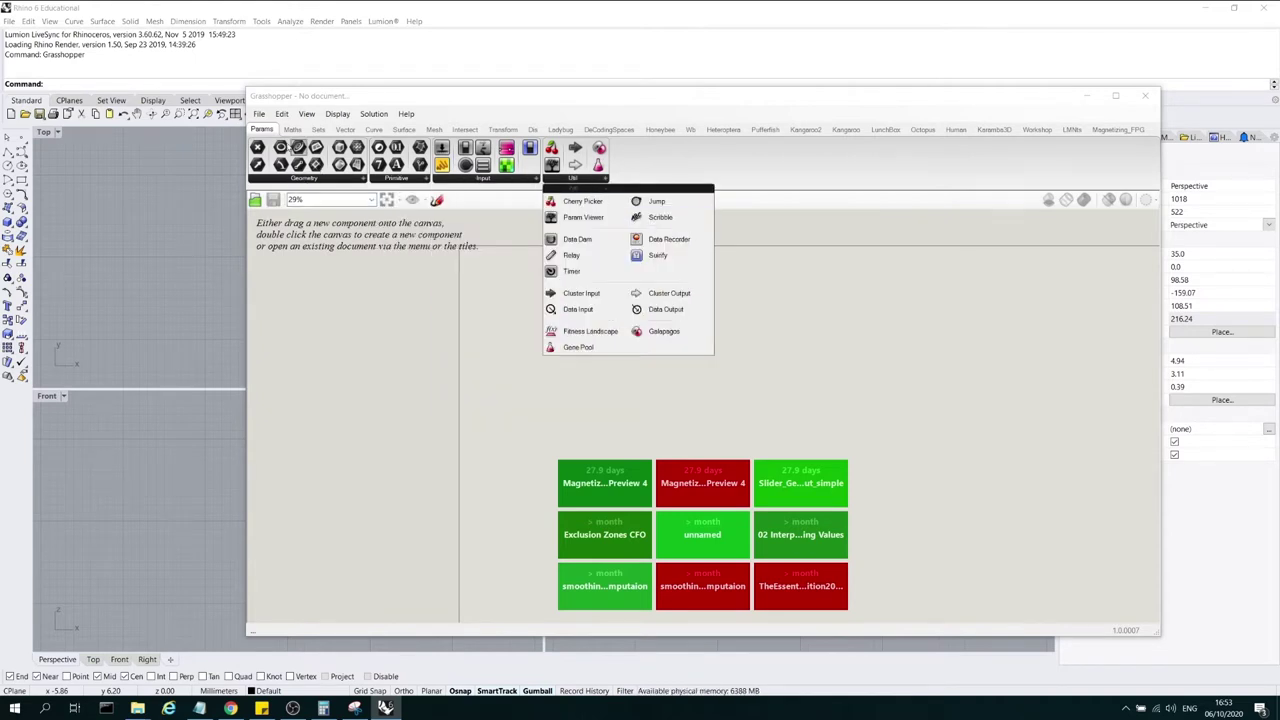
Review the native component categories in order from Maths through Display, ending back at the Params geometry components
click(295, 130)
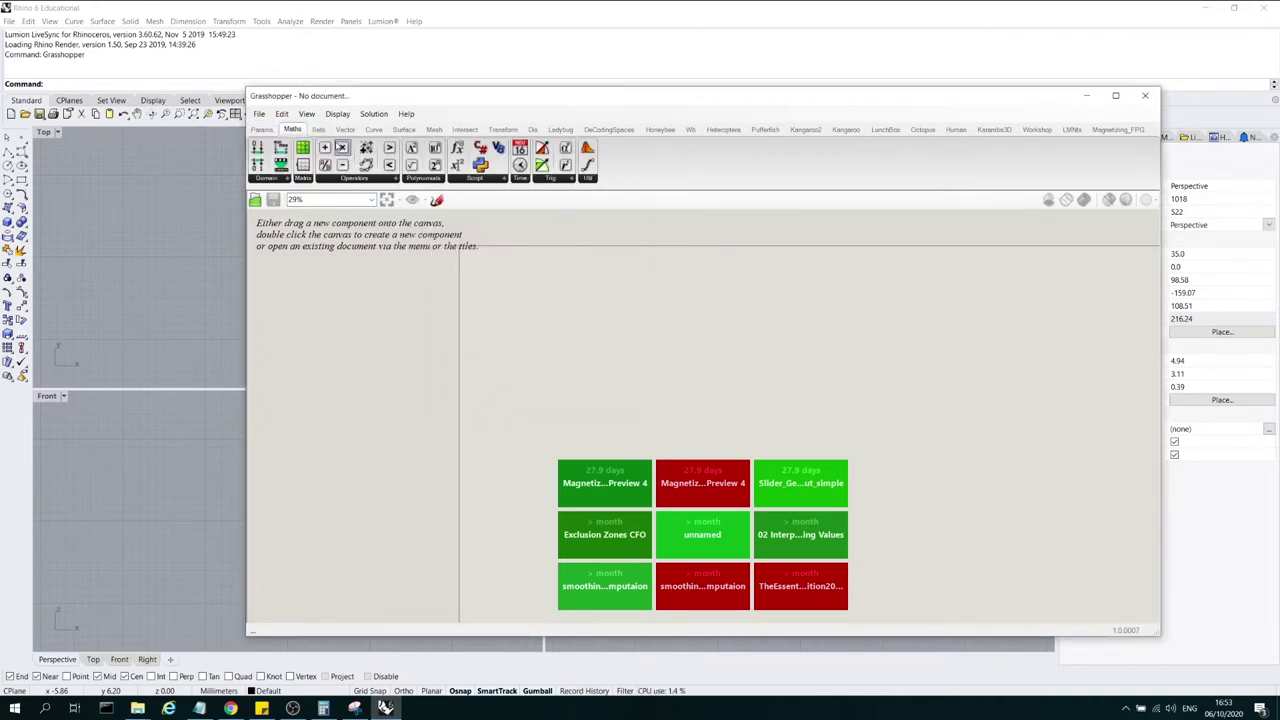
click(318, 130)
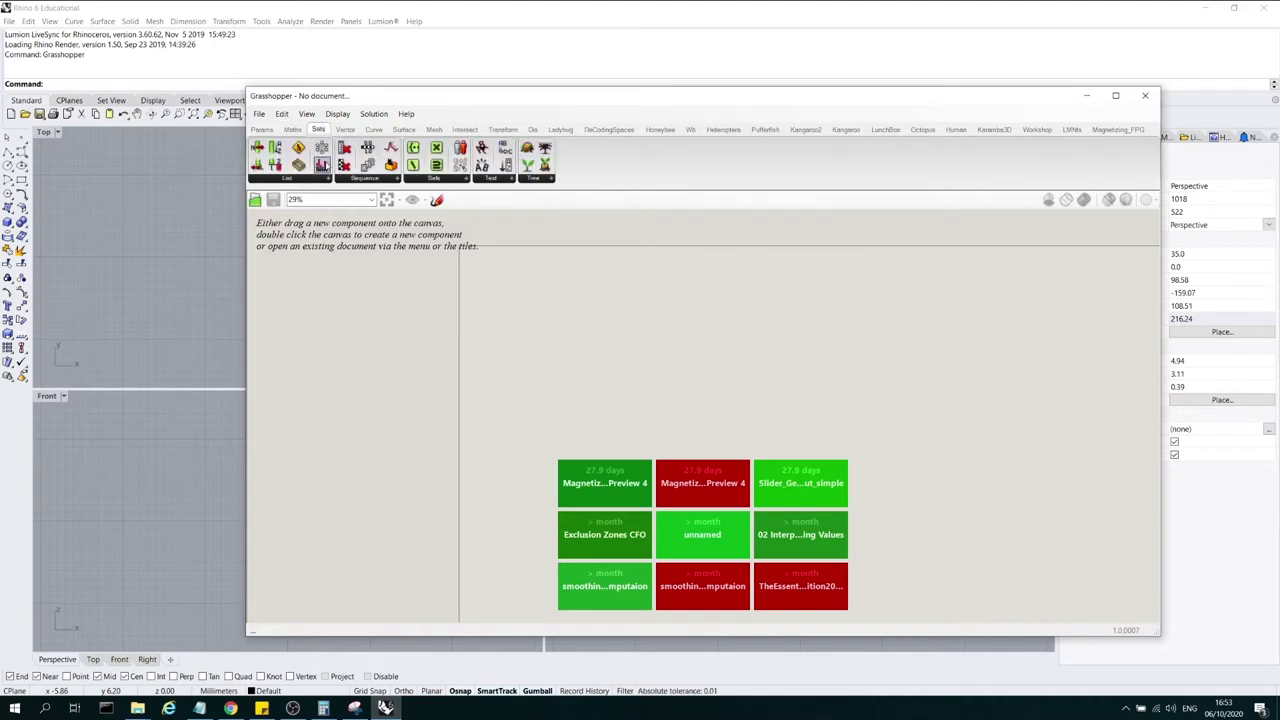
click(345, 130)
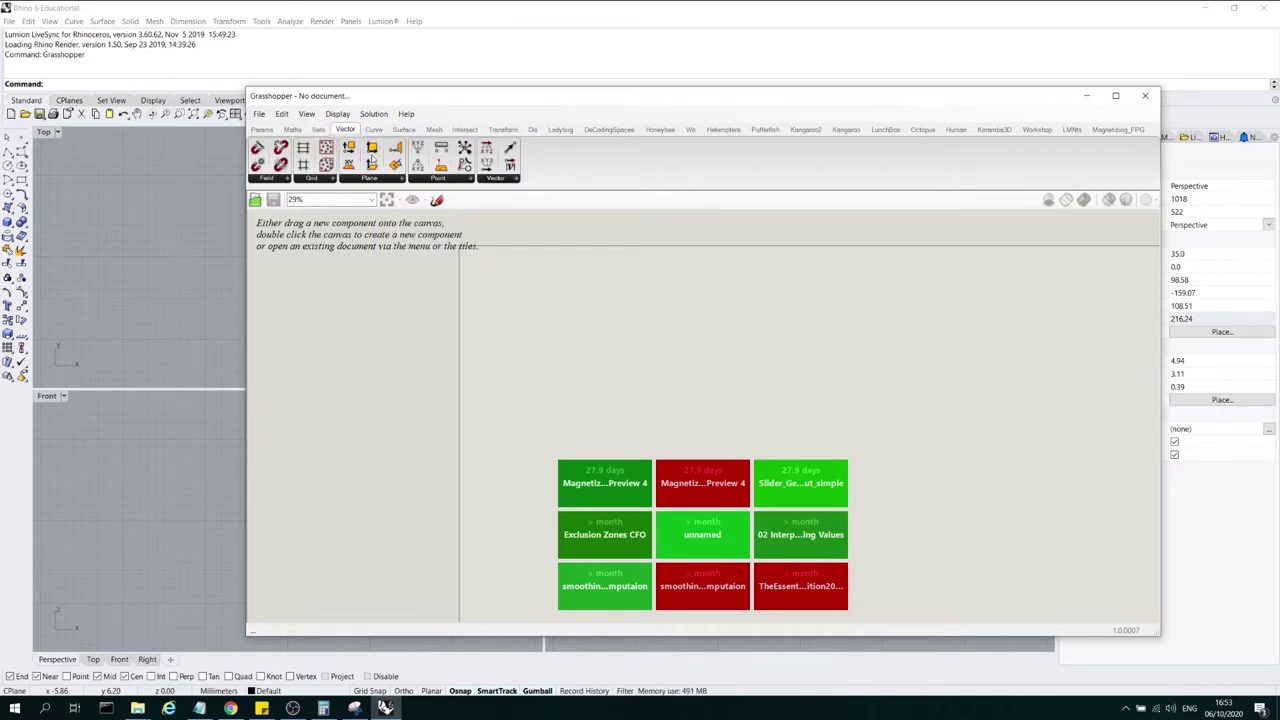
click(374, 130)
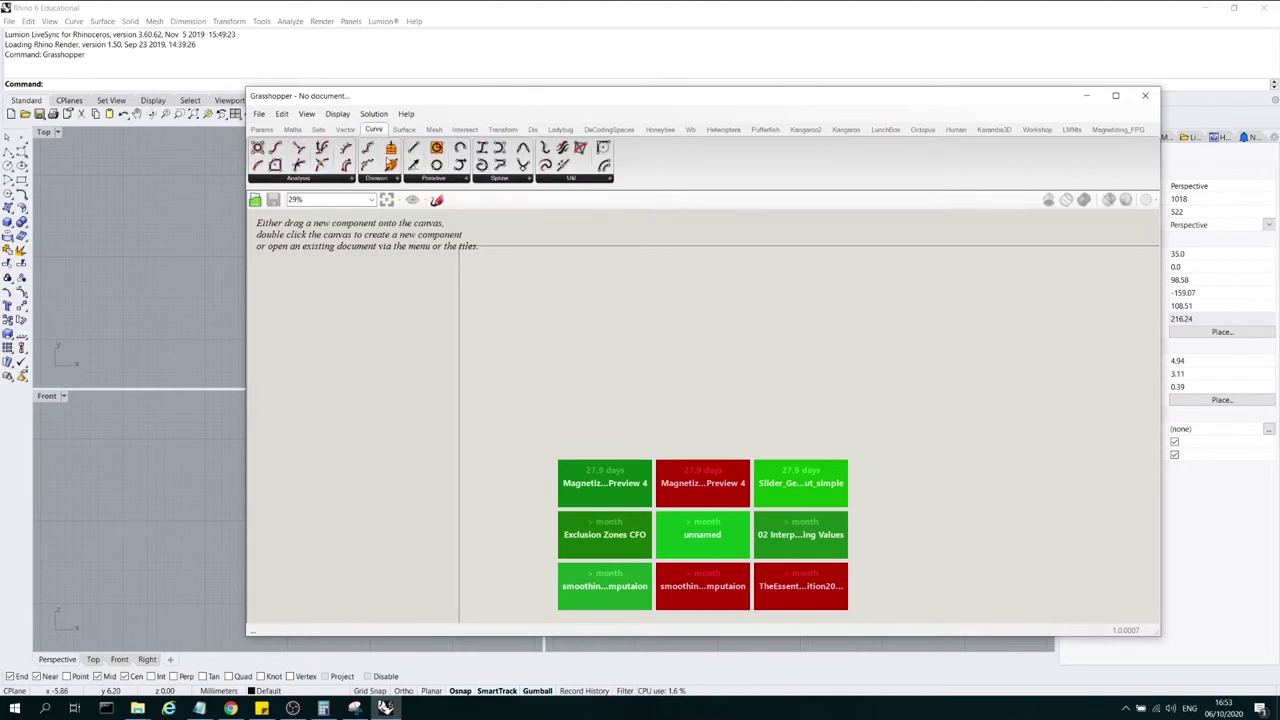
click(401, 130)
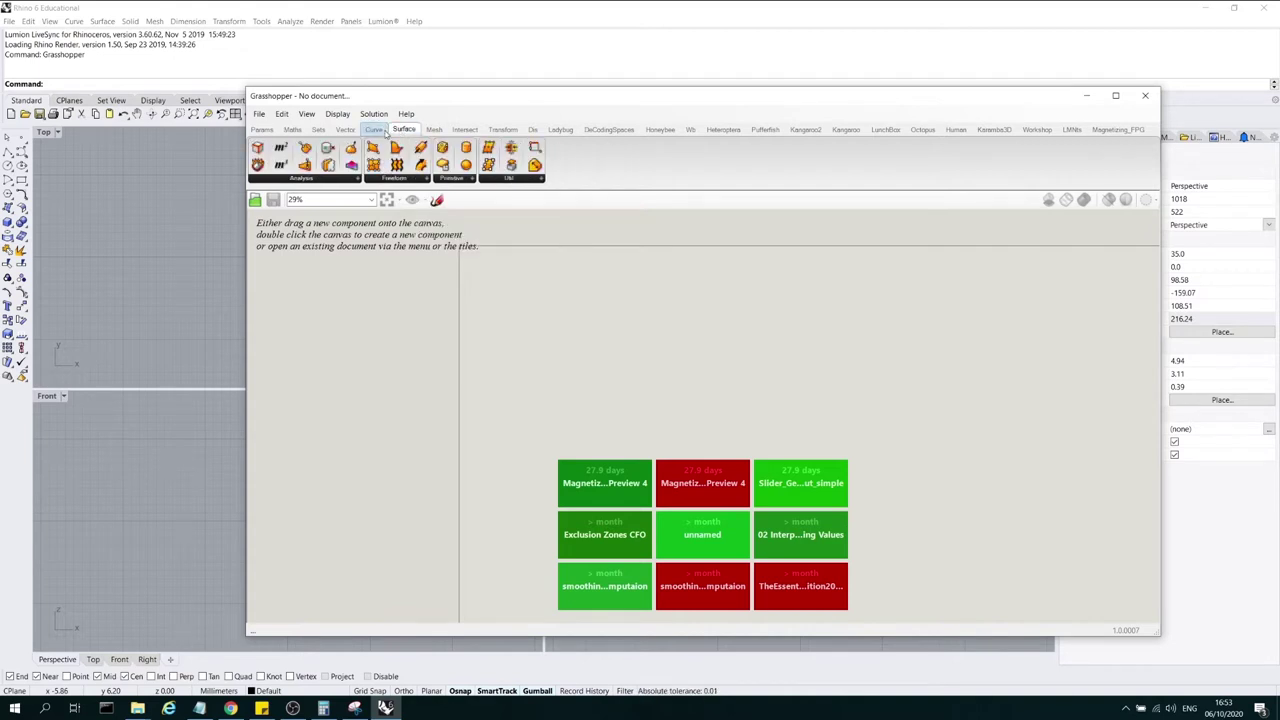
click(377, 130)
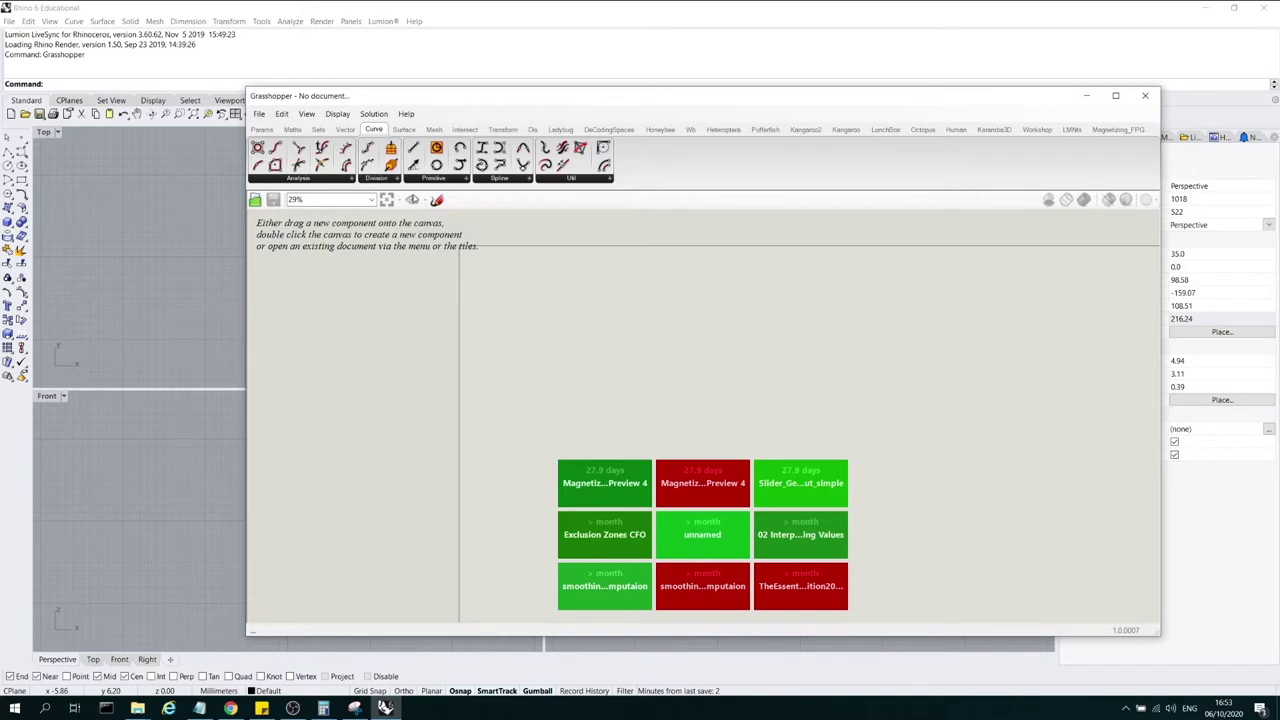
click(401, 131)
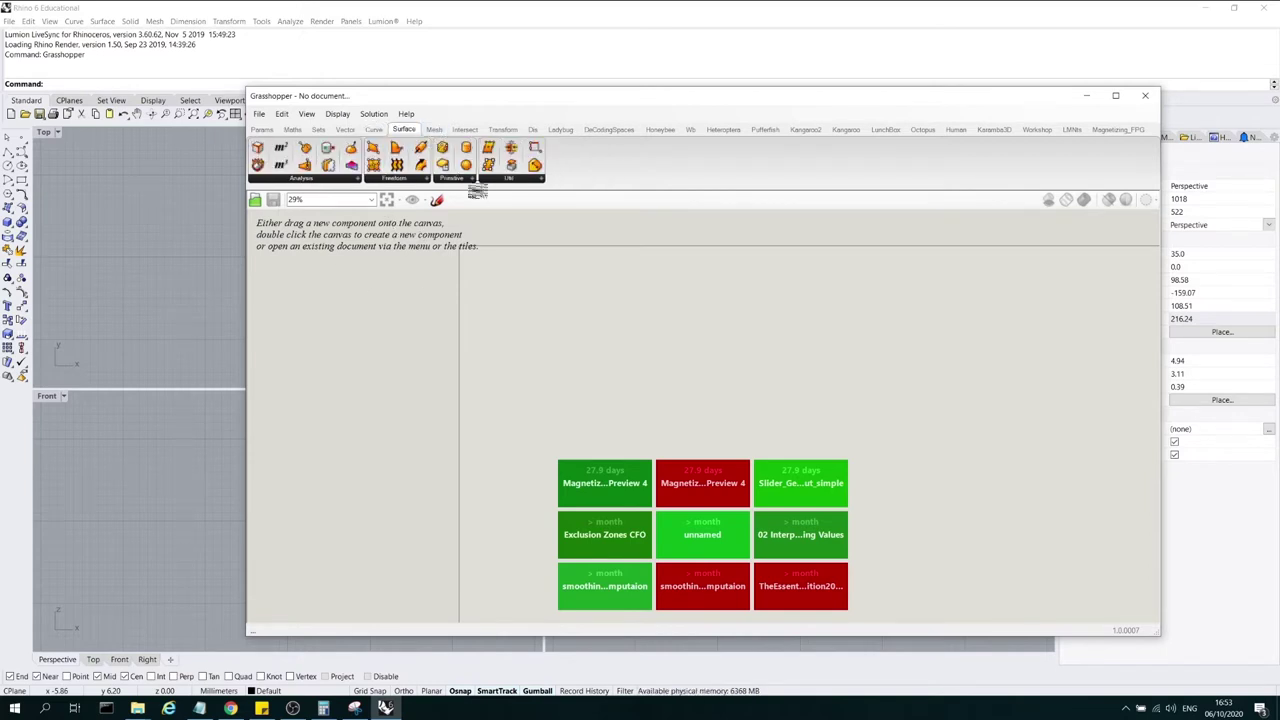
click(434, 131)
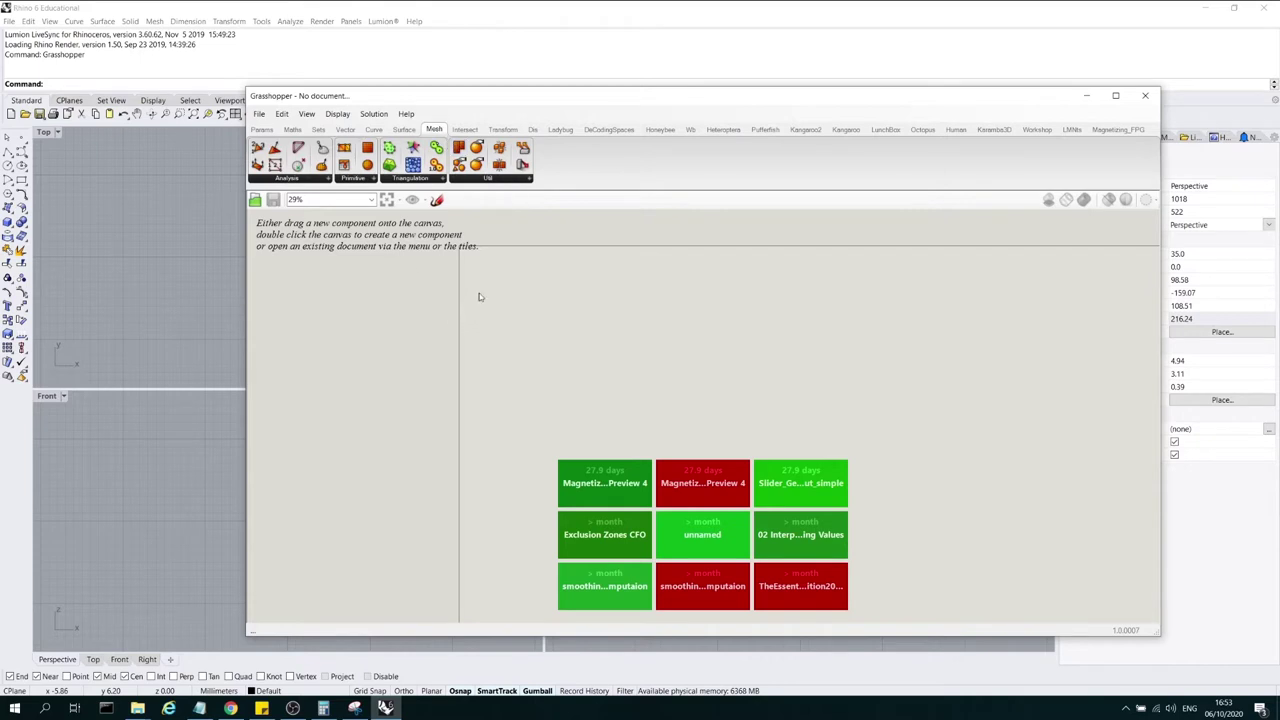
click(466, 130)
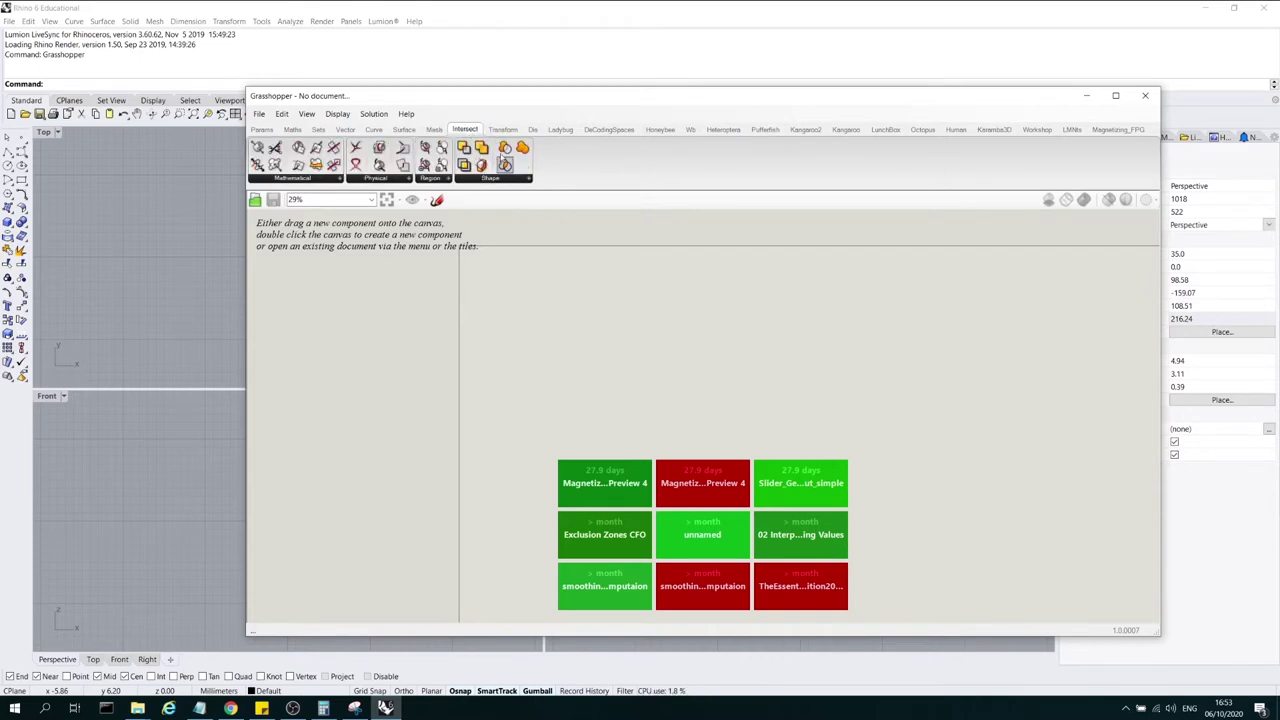
click(503, 130)
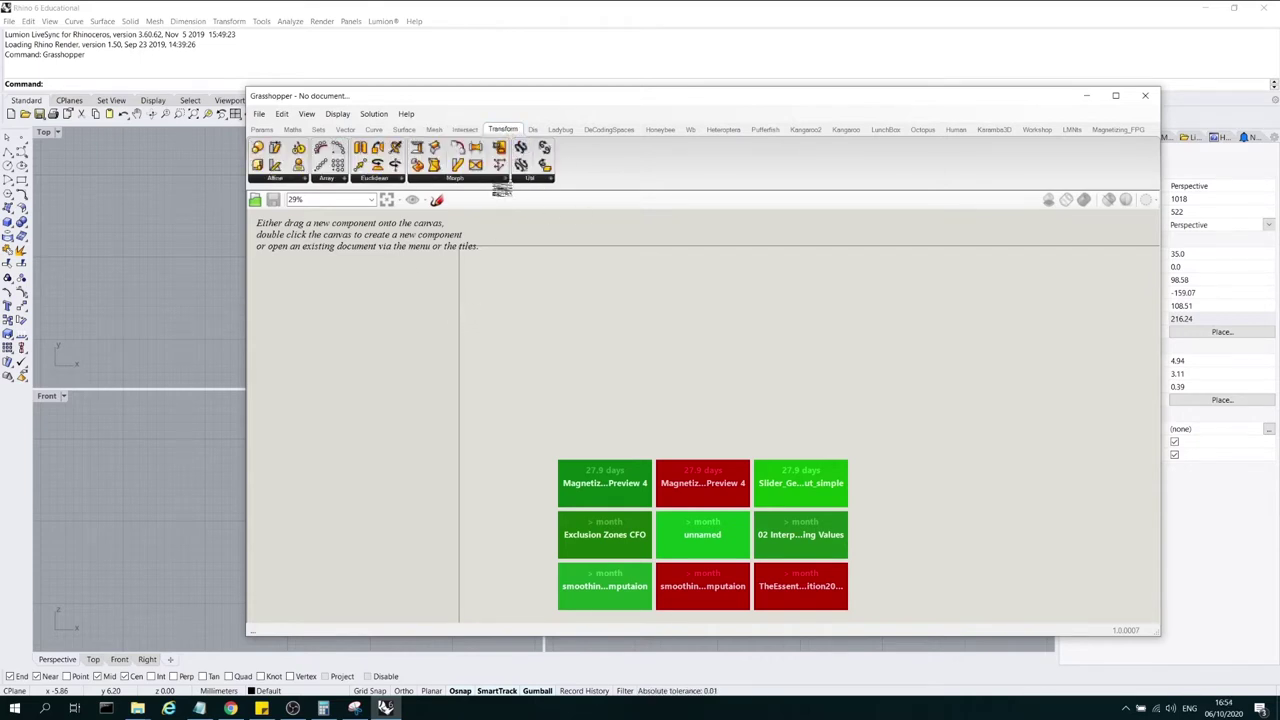
click(533, 130)
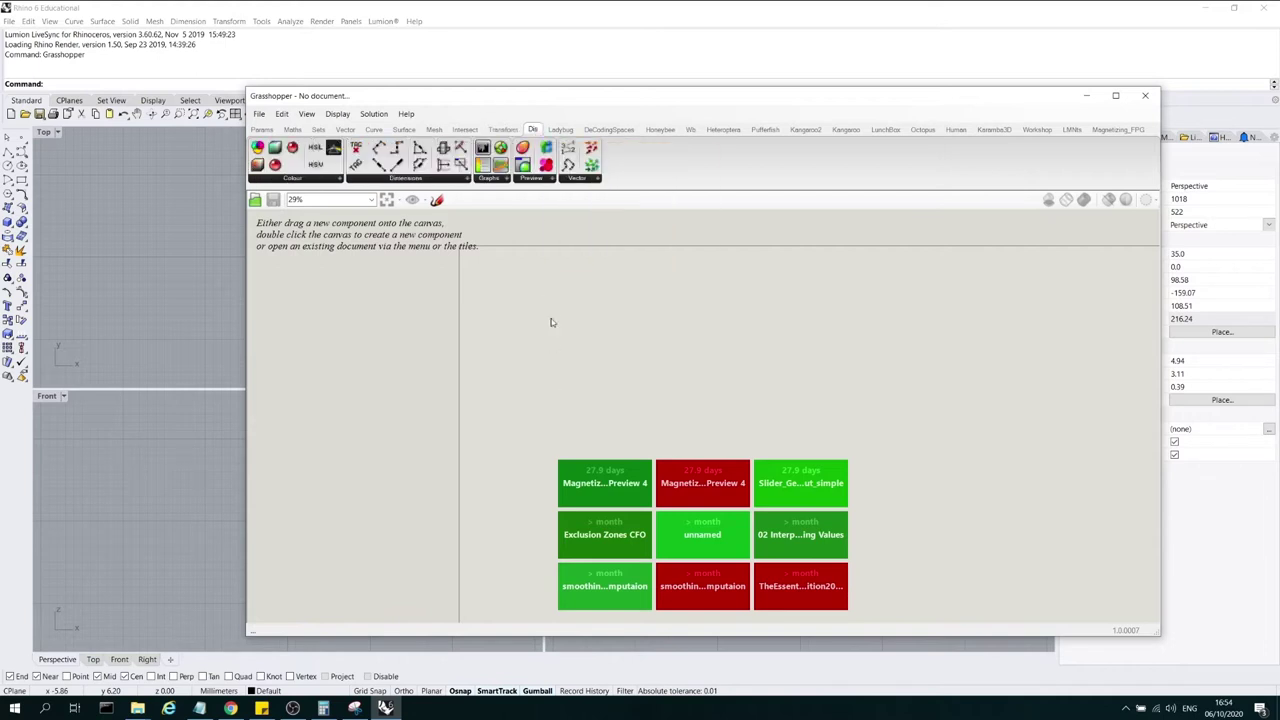
click(508, 130)
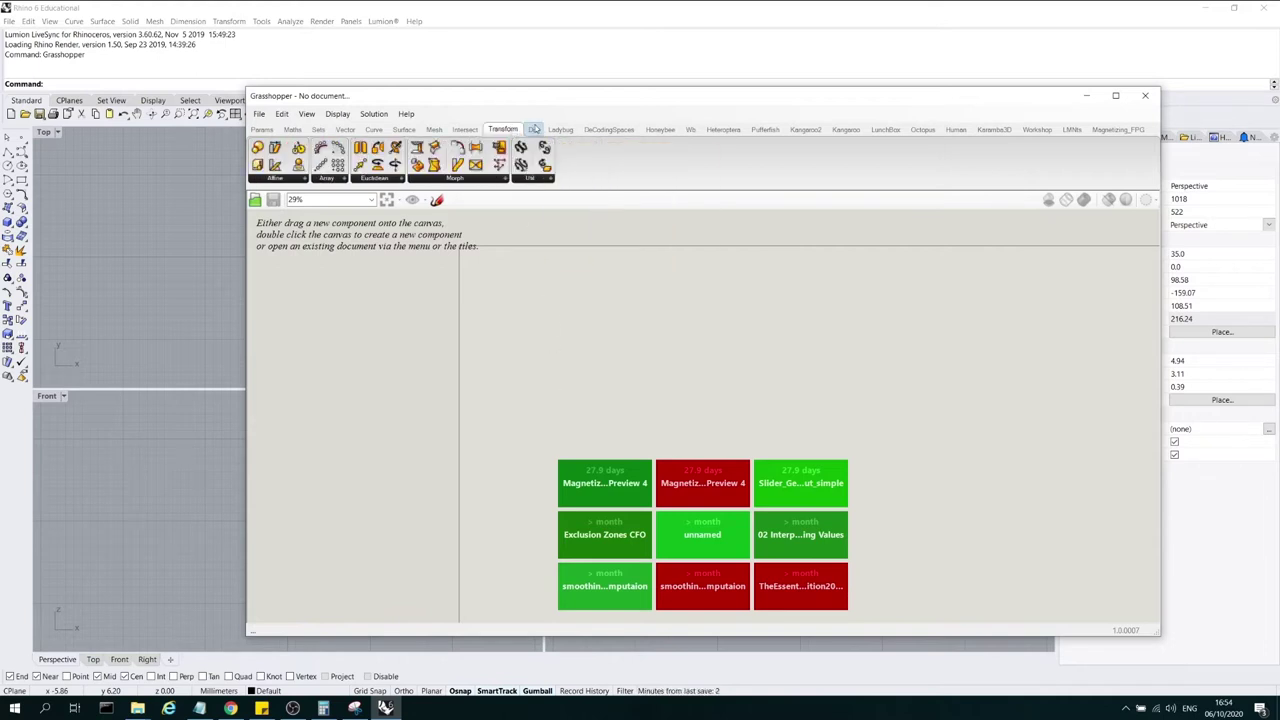
click(535, 130)
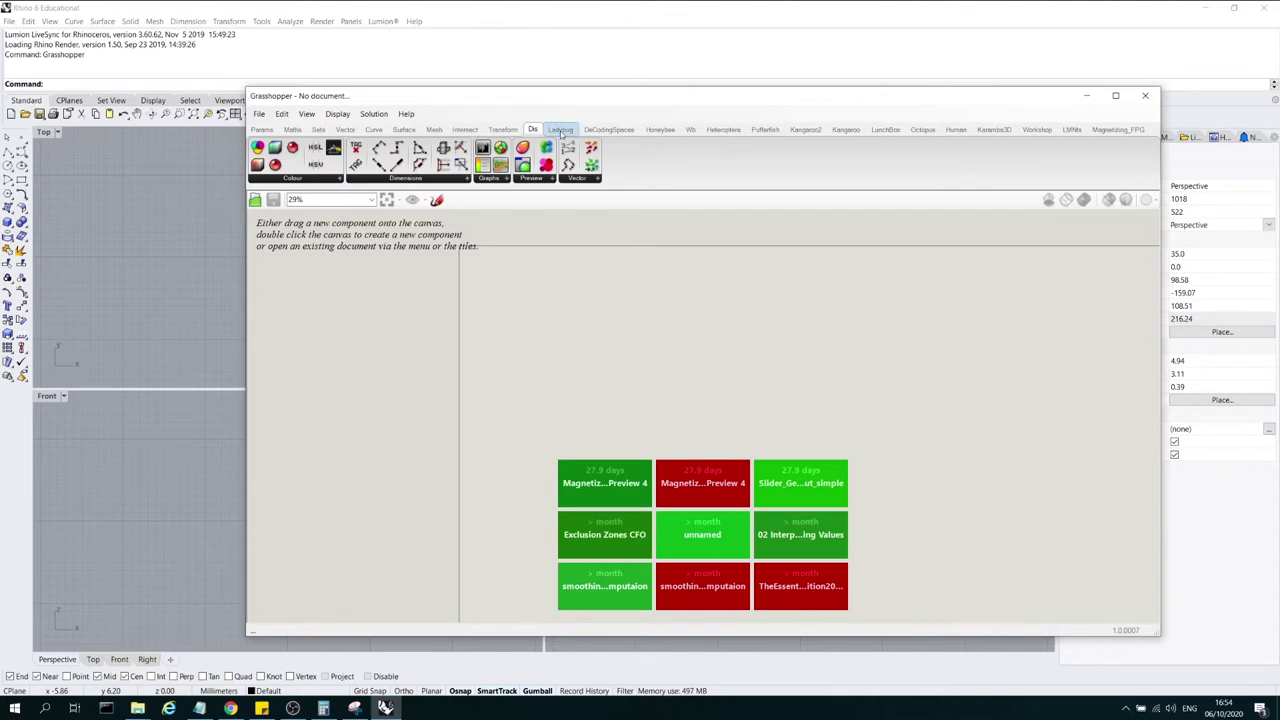
click(261, 130)
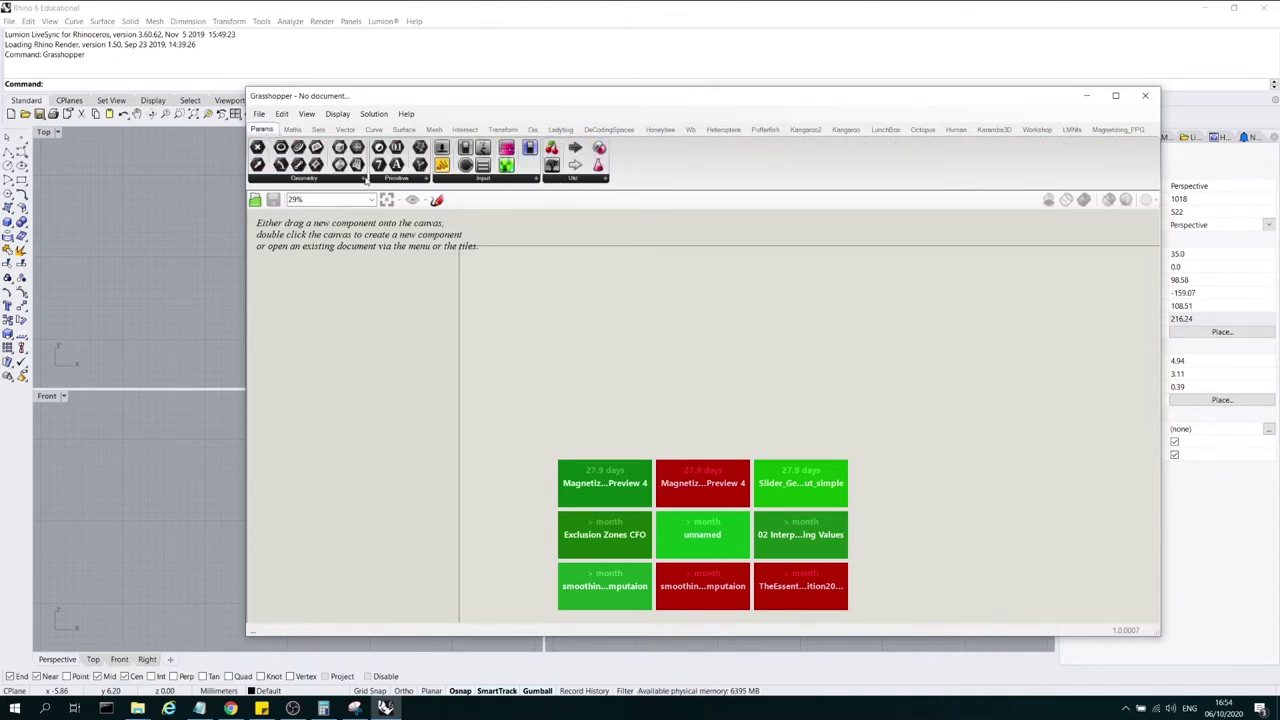
click(366, 178)
Draw a freehand looping scribble on the Grasshopper canvas with the Sketch tool
click(371, 200)
click(355, 230)
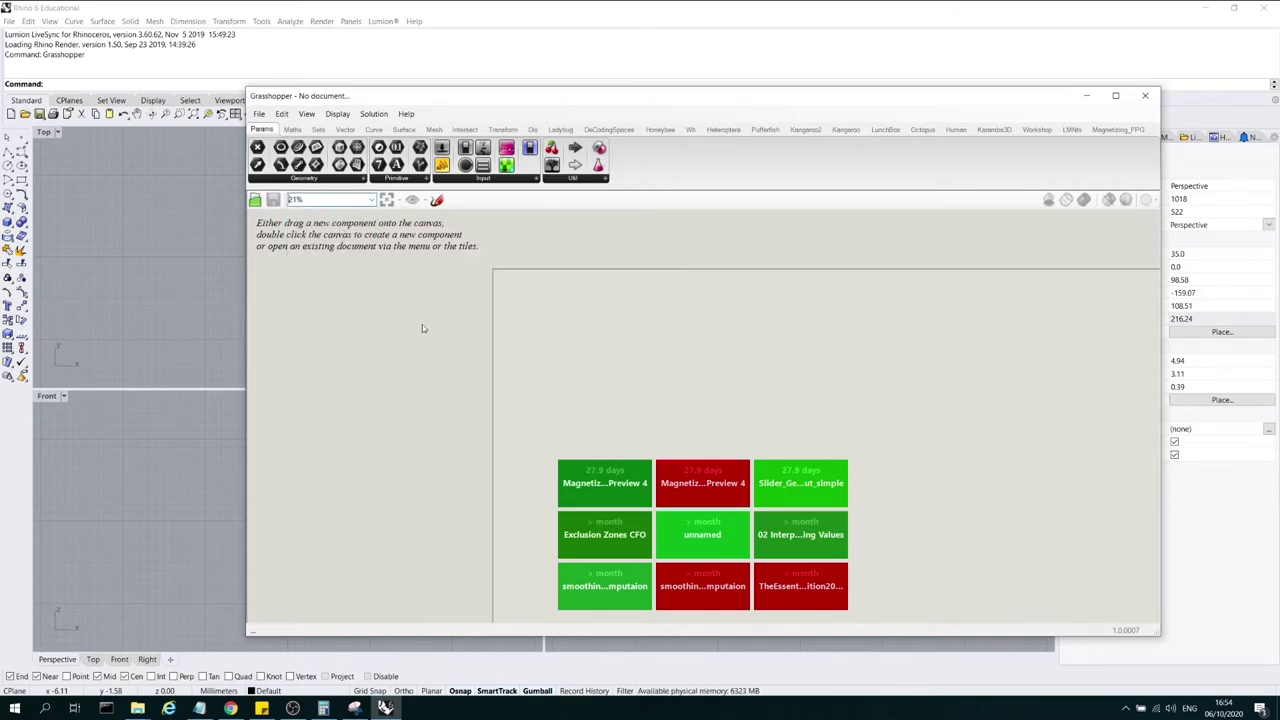
scroll(422, 328, down, 2)
click(437, 200)
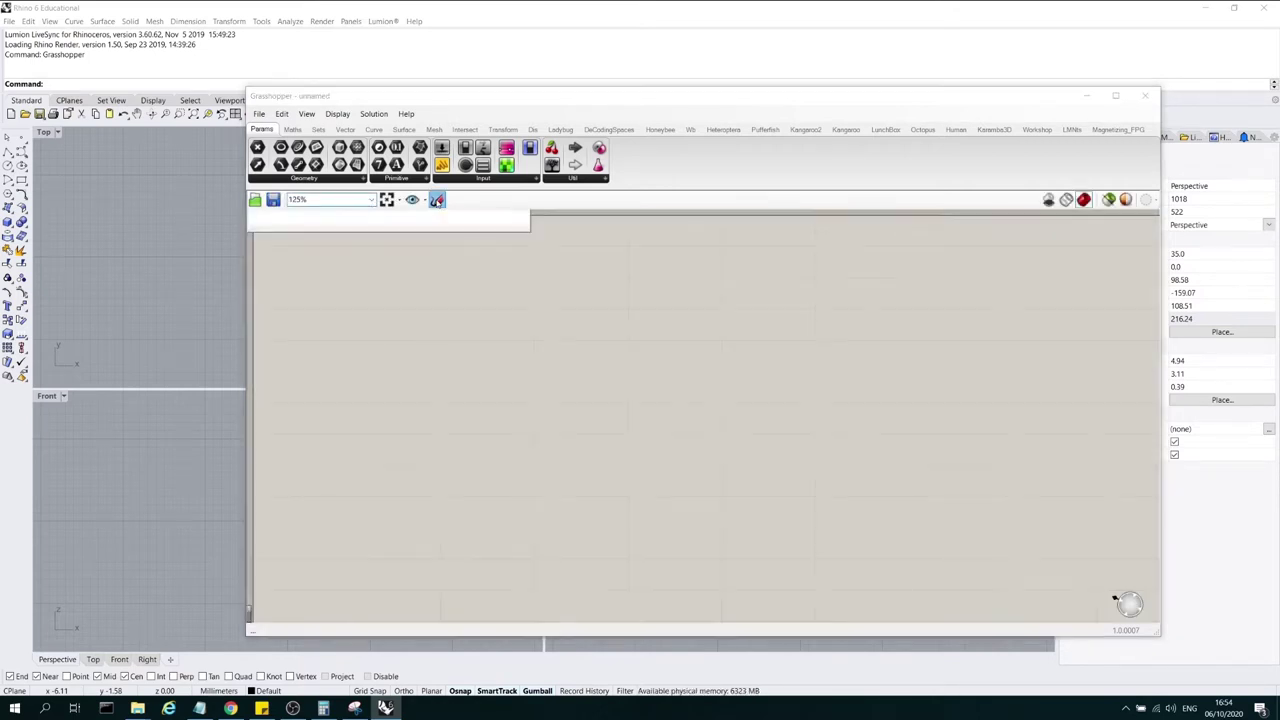
mouse_move(481, 290)
mouse_down()
mouse_move(611, 360)
mouse_move(703, 343)
mouse_up()
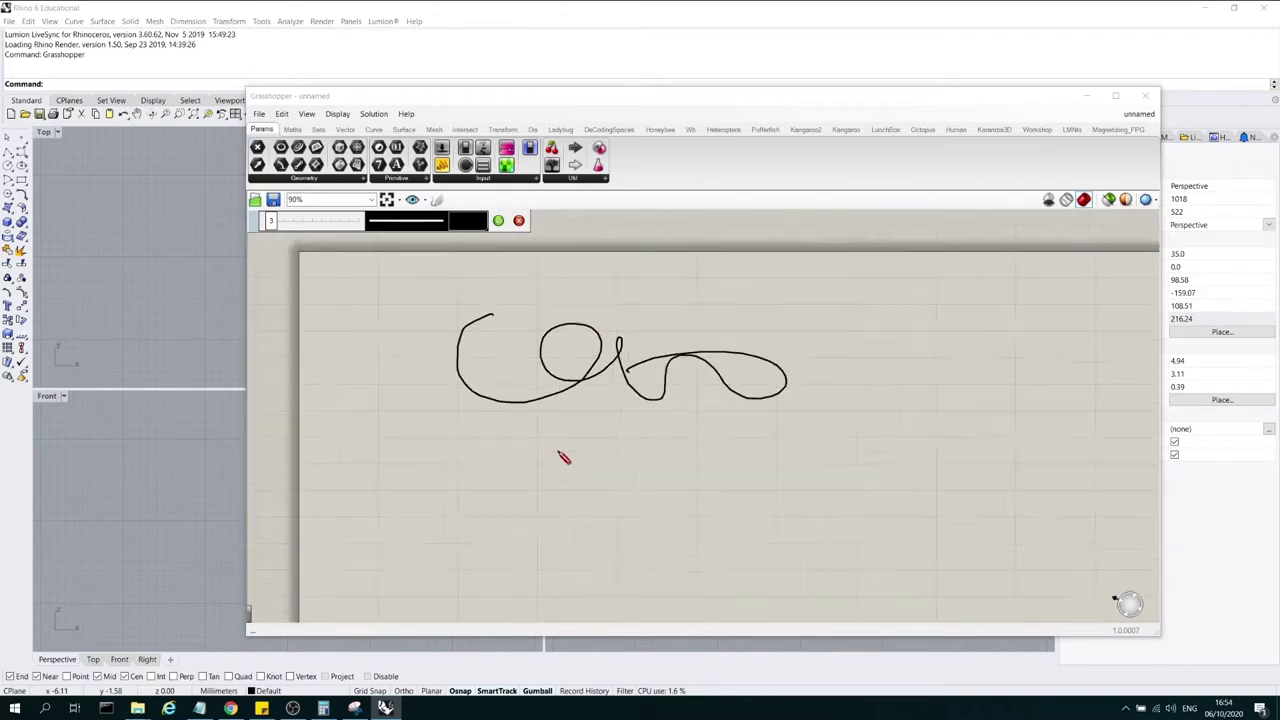
Discard the freehand scribble and leave the Sketch tool
scroll(560, 450, down, 3)
click(518, 220)
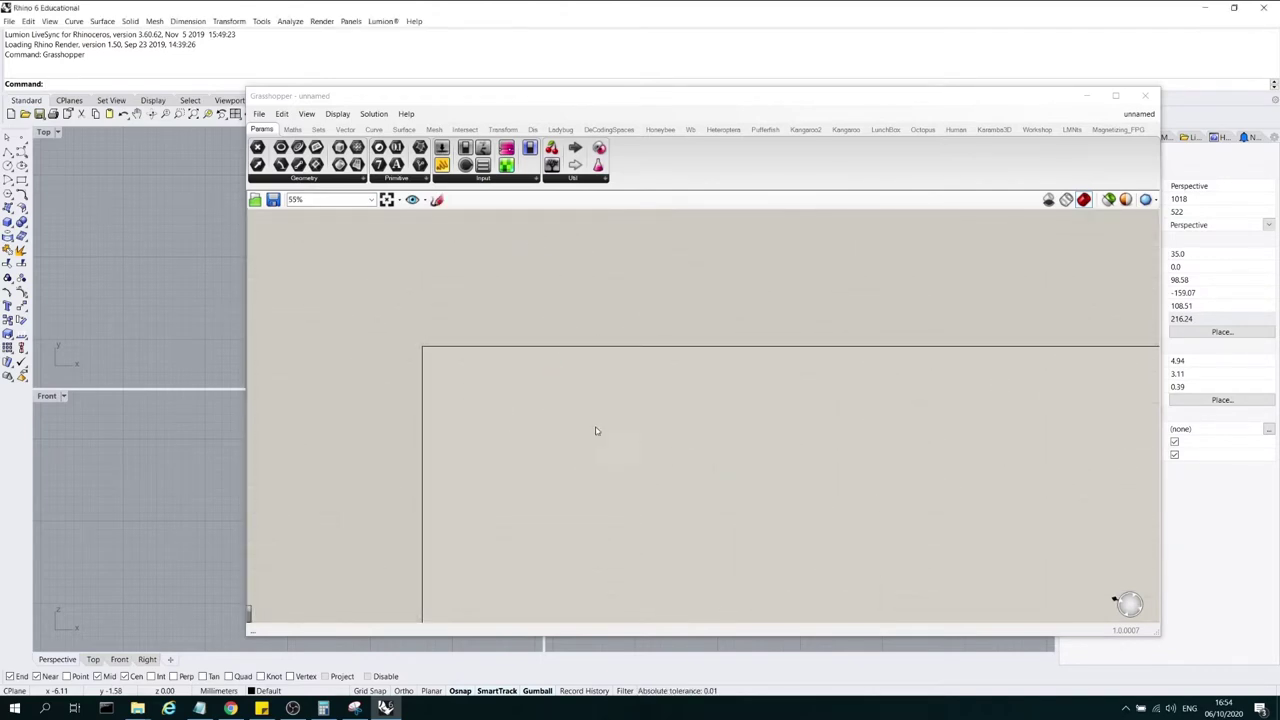
scroll(492, 409, down, 1)
scroll(557, 445, up, 3)
scroll(564, 340, down, 2)
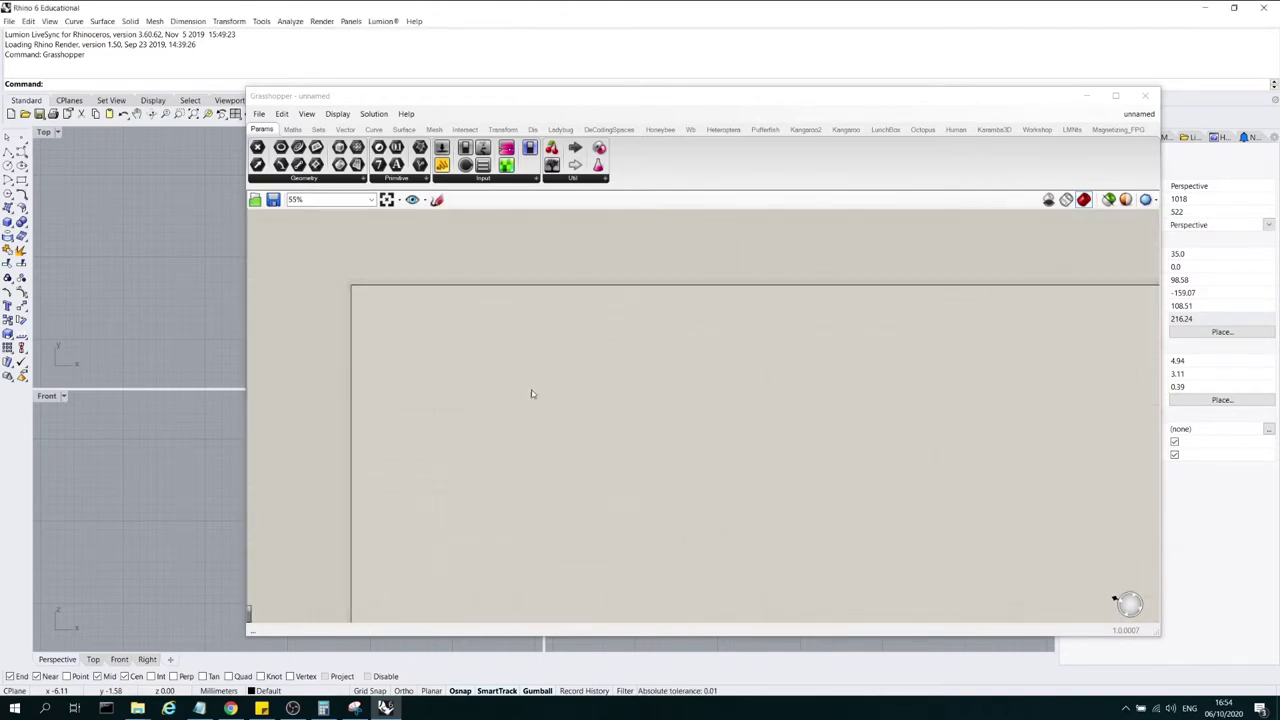
scroll(471, 377, down, 5)
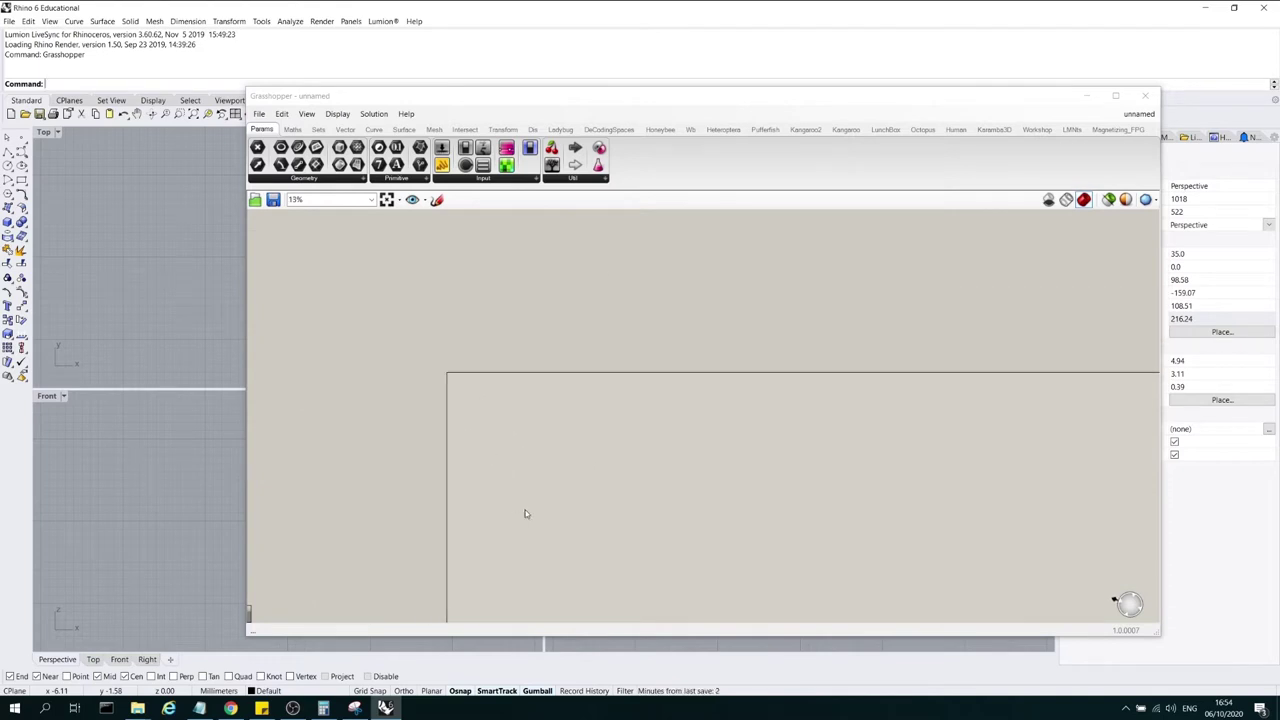
drag(532, 507, 485, 424)
scroll(564, 410, up, 2)
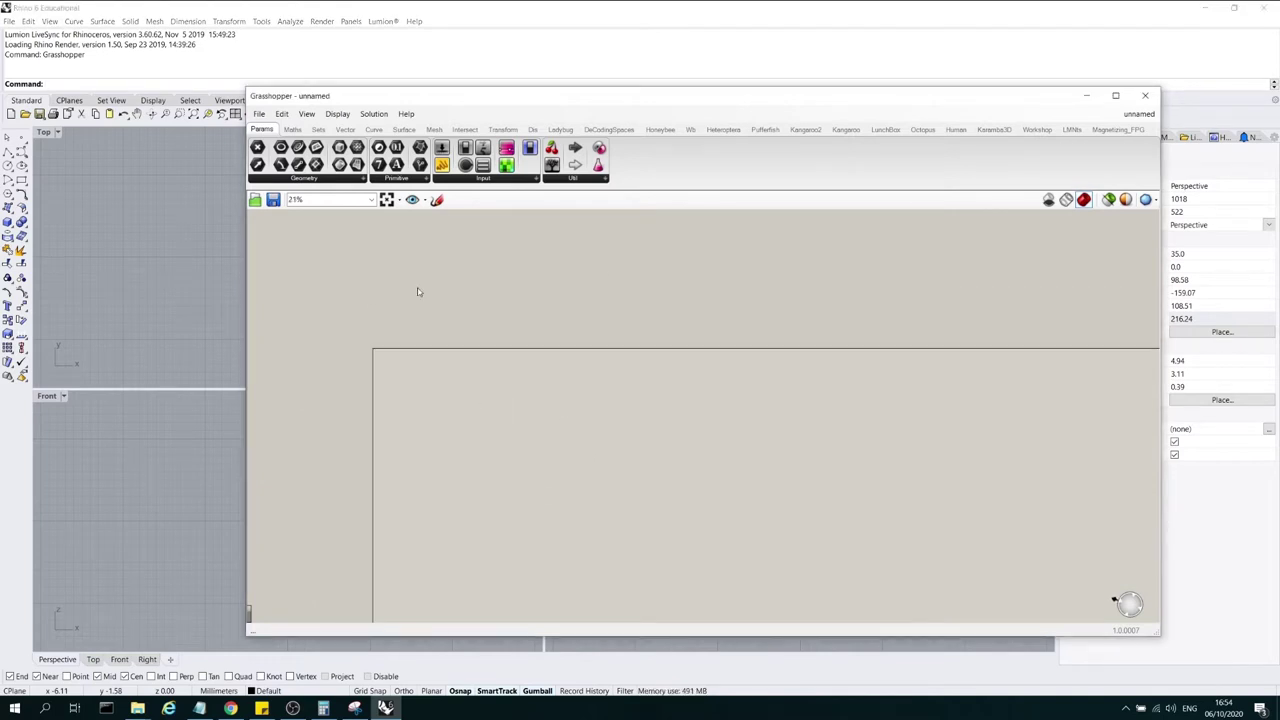
scroll(358, 409, up, 4)
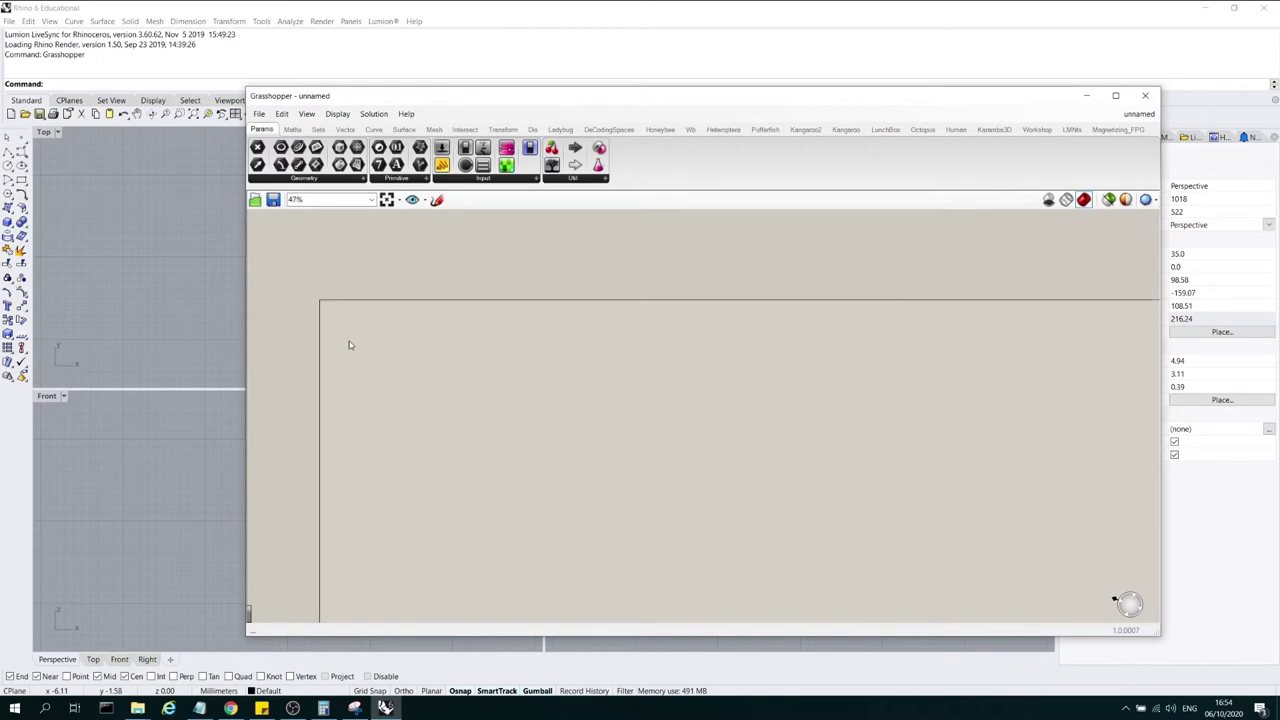
Move the Grasshopper window aside to uncover Rhino's Top and Front viewports
drag(372, 105, 478, 118)
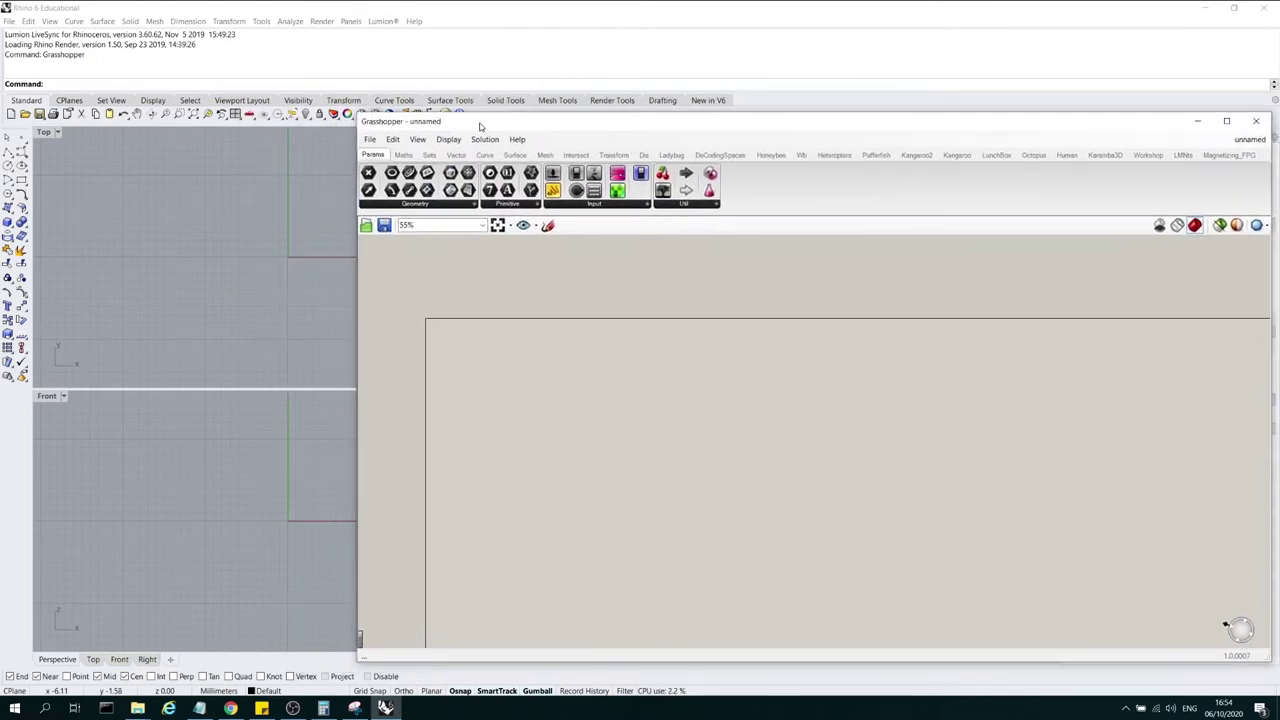
click(476, 204)
click(705, 454)
drag(481, 127, 689, 99)
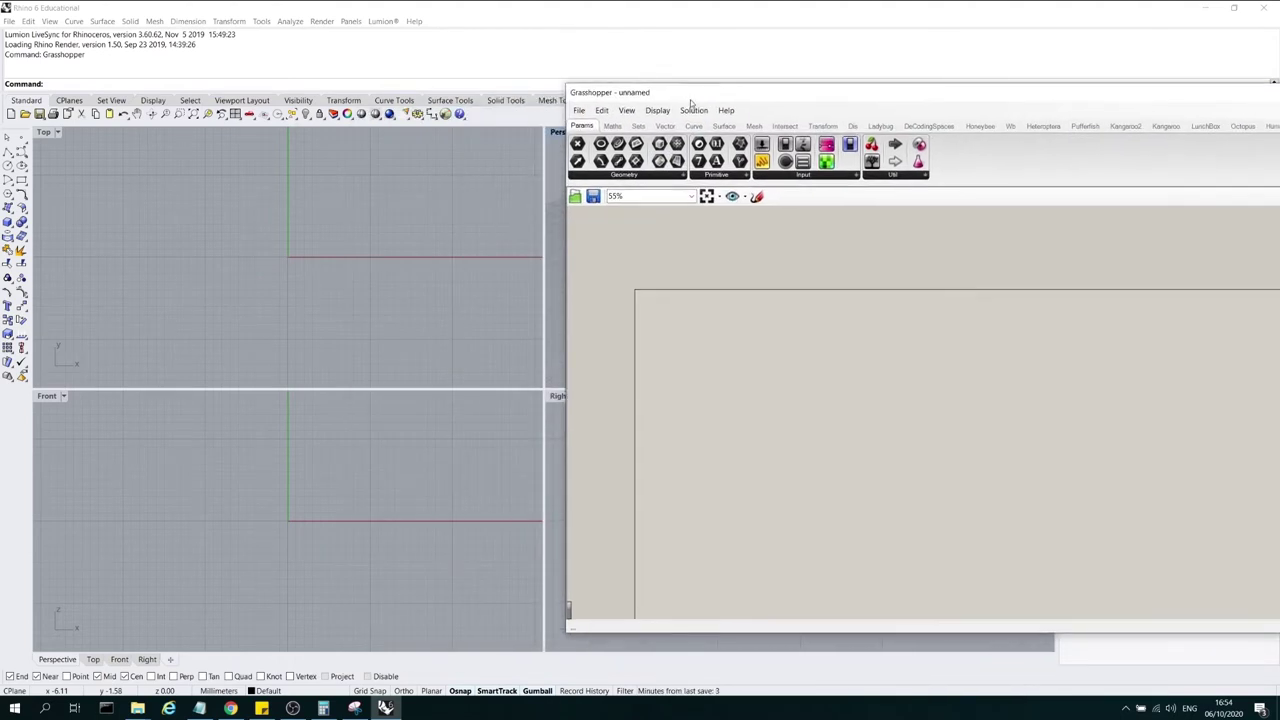
Place five geometry parameters in a column at the canvas's upper-left corner, including Point, Curve and, lowest, Vector
drag(577, 143, 668, 309)
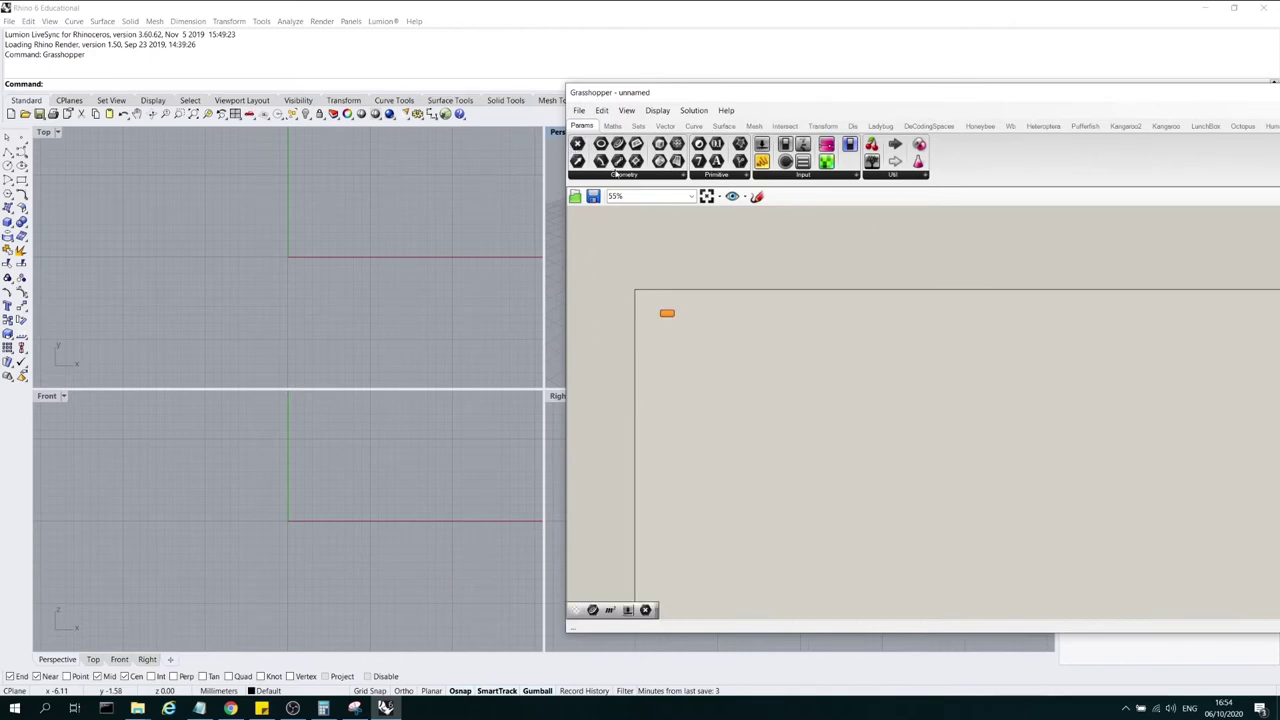
drag(616, 144, 668, 340)
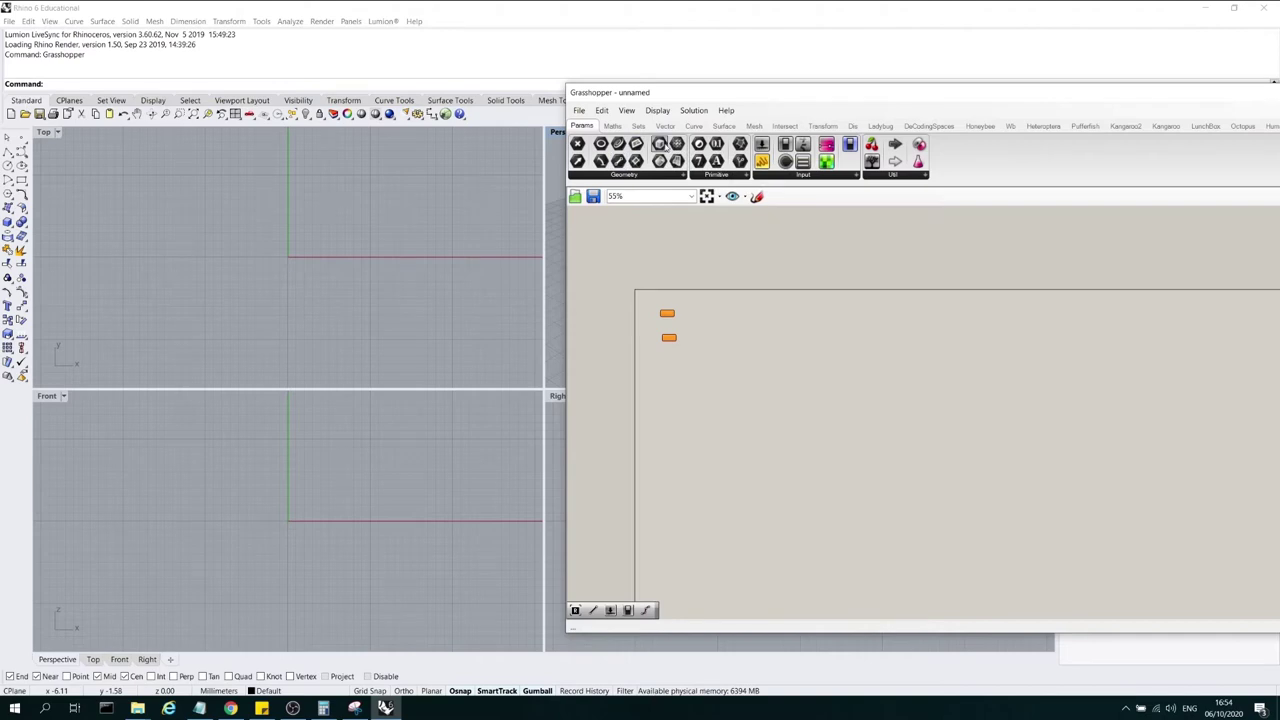
drag(659, 162, 680, 272)
drag(668, 362, 668, 363)
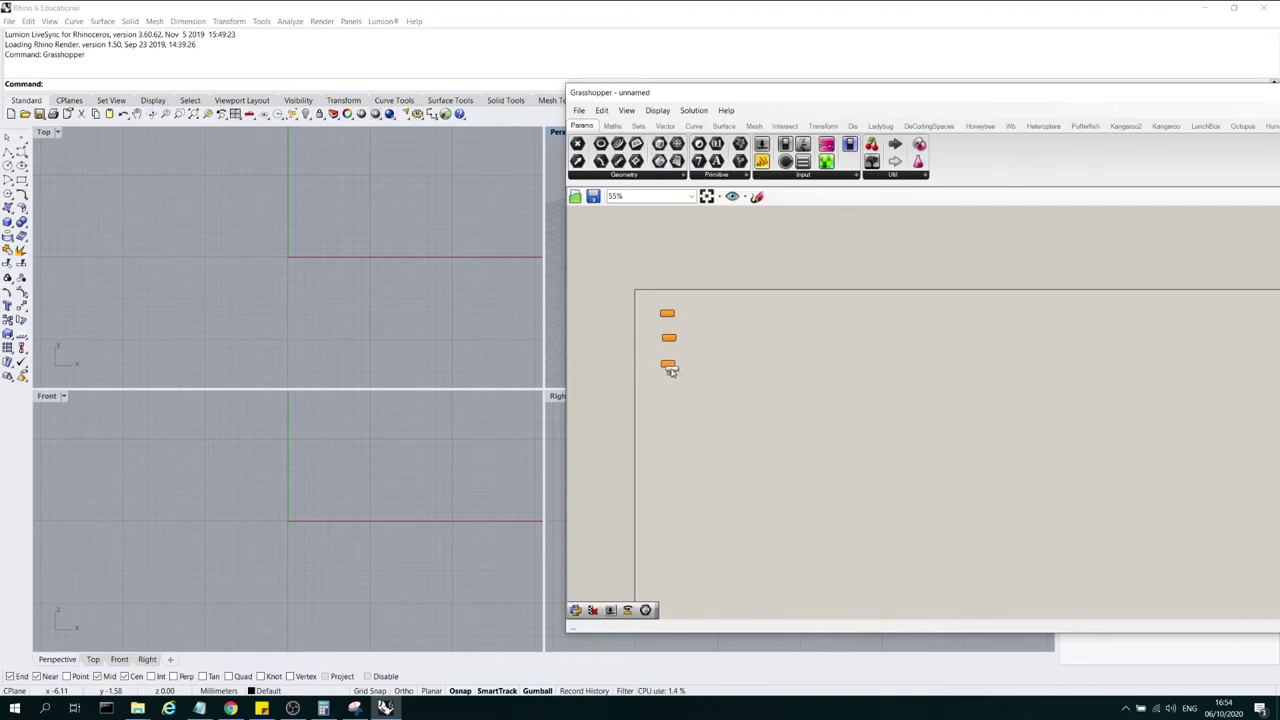
drag(664, 390, 665, 390)
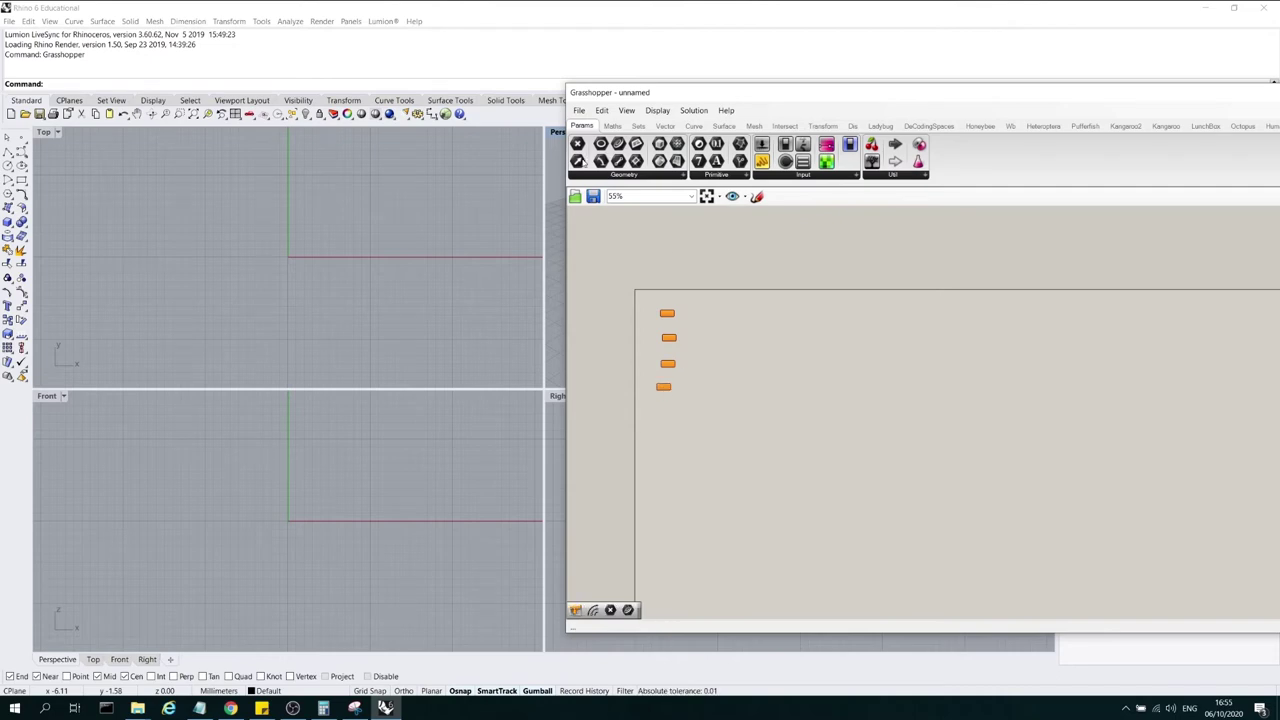
drag(578, 162, 622, 270)
Review the full Geometry component list and inspect the five placed parameters by selecting them together up close
drag(671, 404, 635, 280)
click(686, 176)
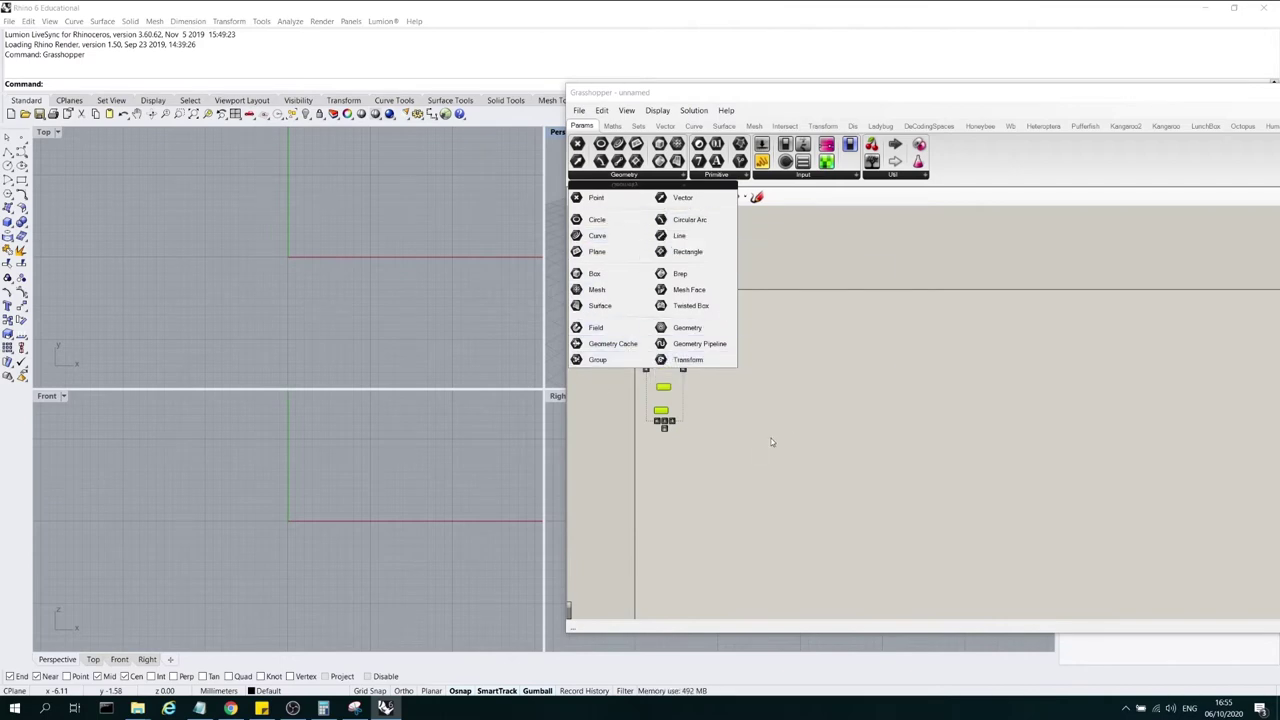
click(690, 459)
drag(690, 459, 638, 277)
scroll(661, 362, up, 4)
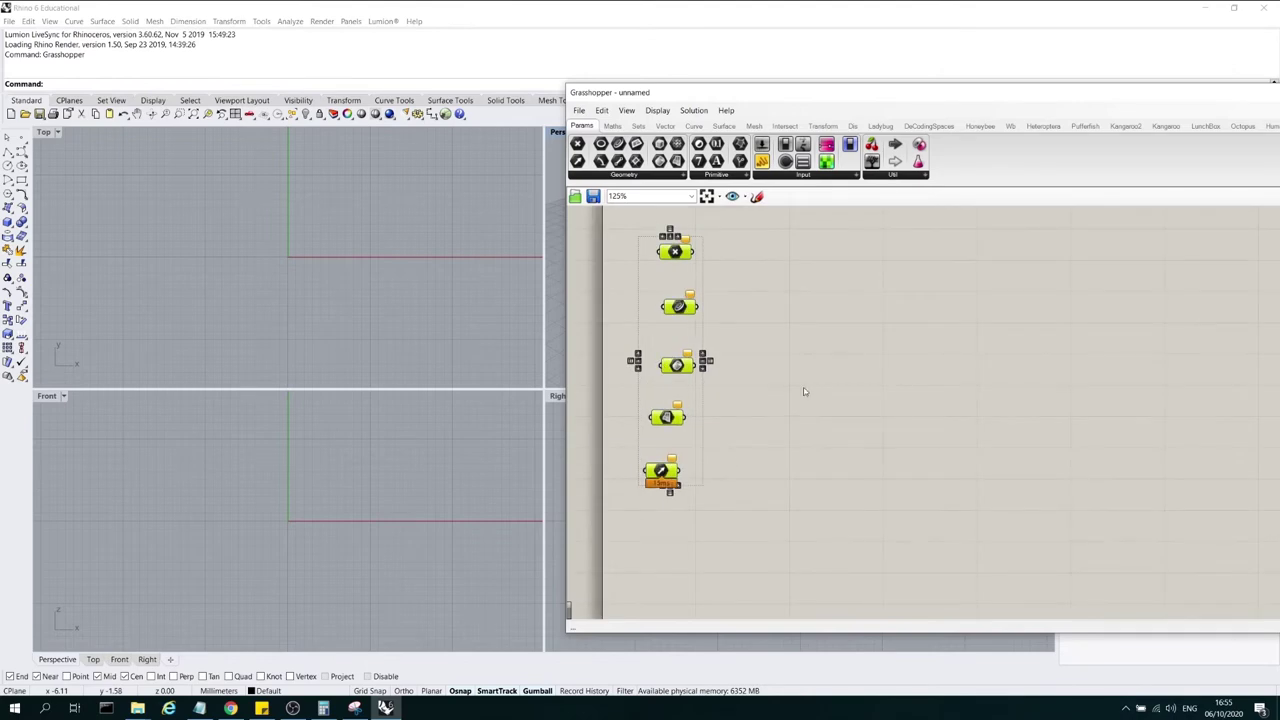
drag(763, 507, 640, 228)
click(730, 360)
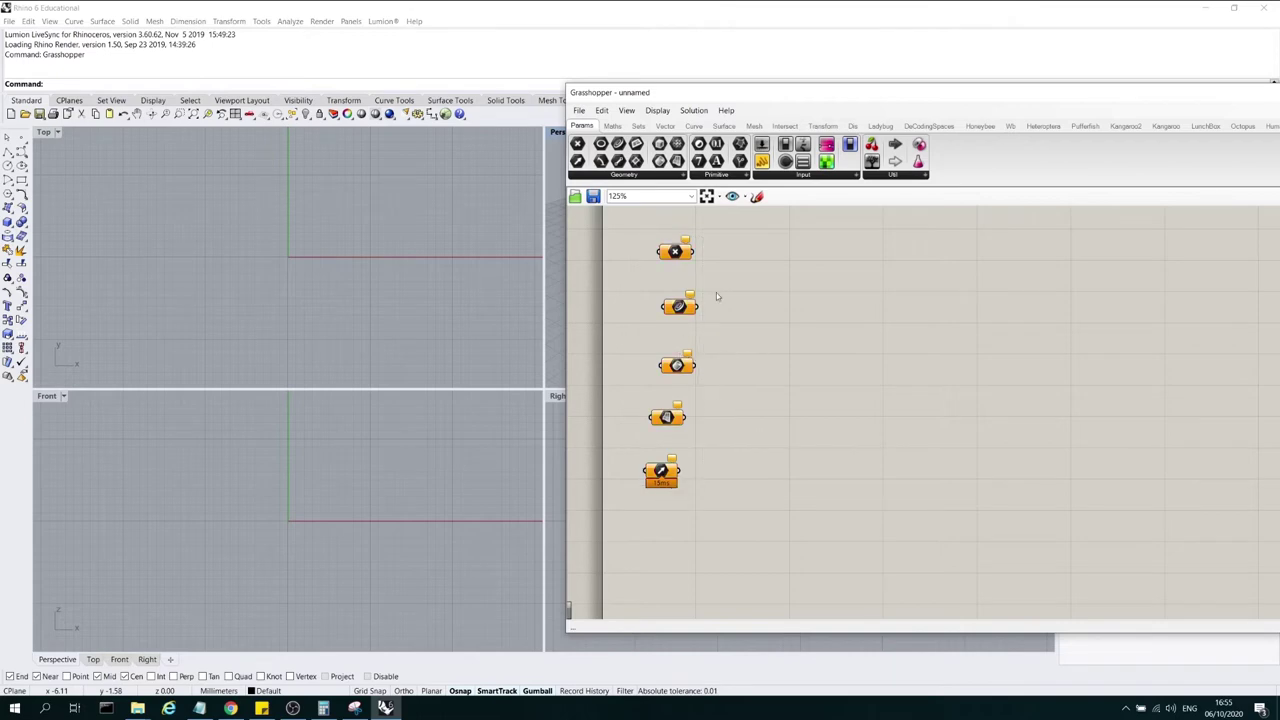
Move the Grasshopper window further aside and draw a point object in Rhino's Top viewport near the origin
drag(742, 92, 843, 89)
drag(817, 268, 824, 271)
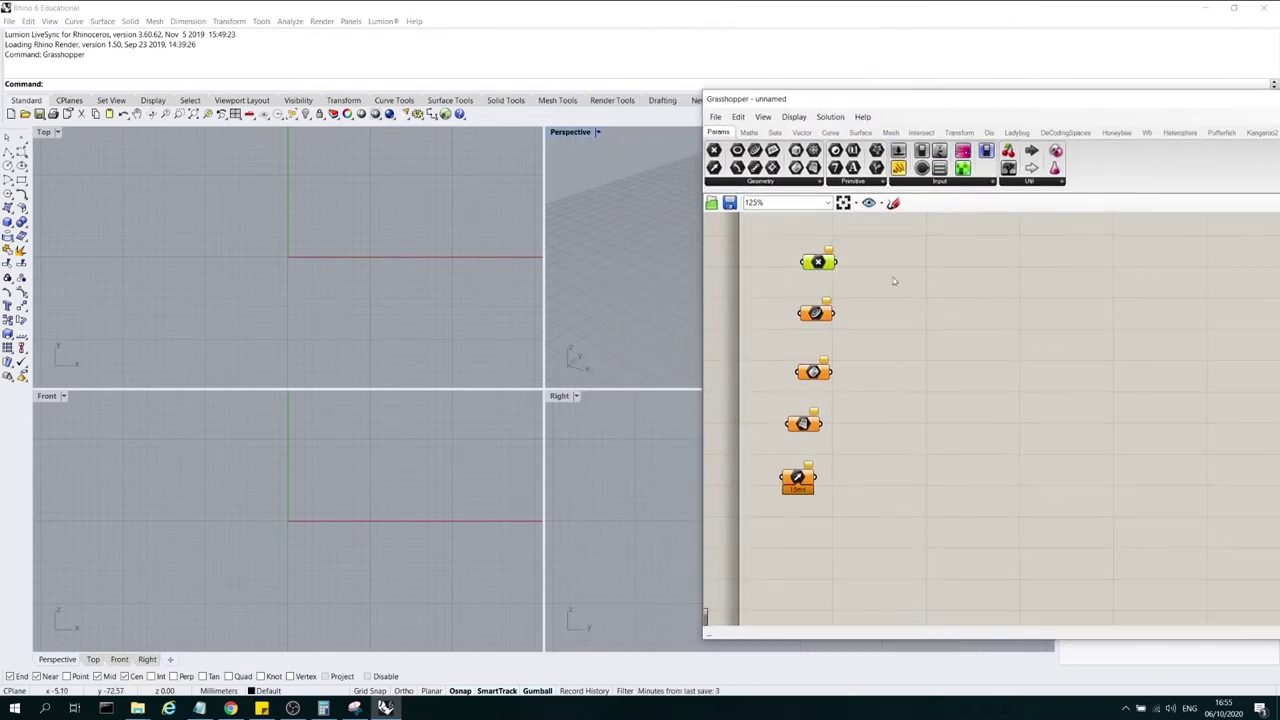
click(22, 140)
click(283, 257)
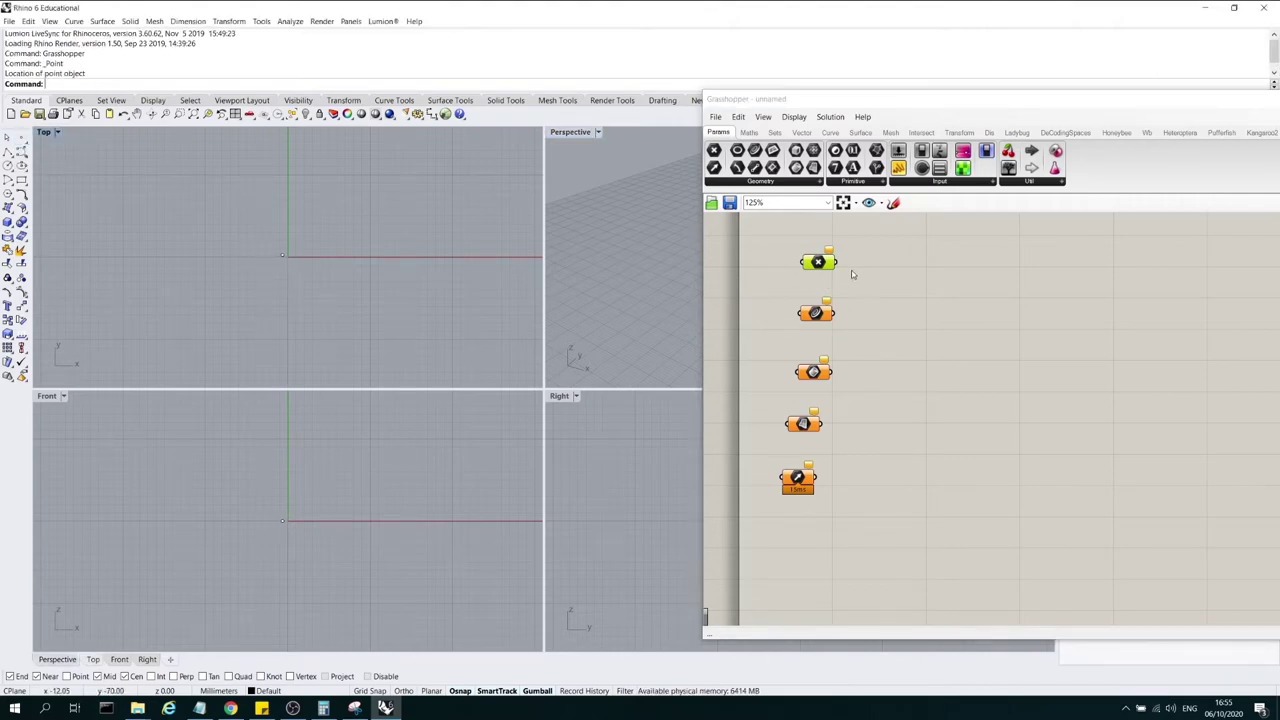
click(851, 271)
drag(349, 304, 226, 225)
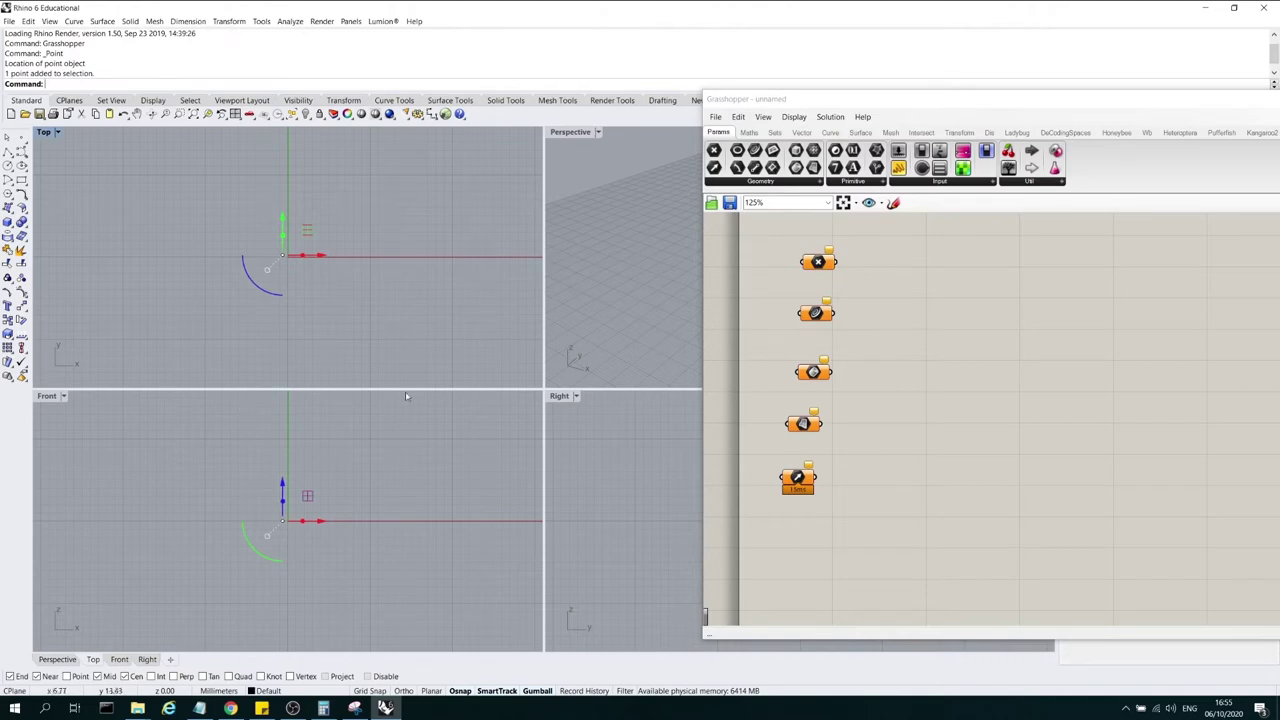
Reference the Rhino point in the Point parameter using Set one Point, and nudge the parameter slightly on the canvas
right_click(820, 262)
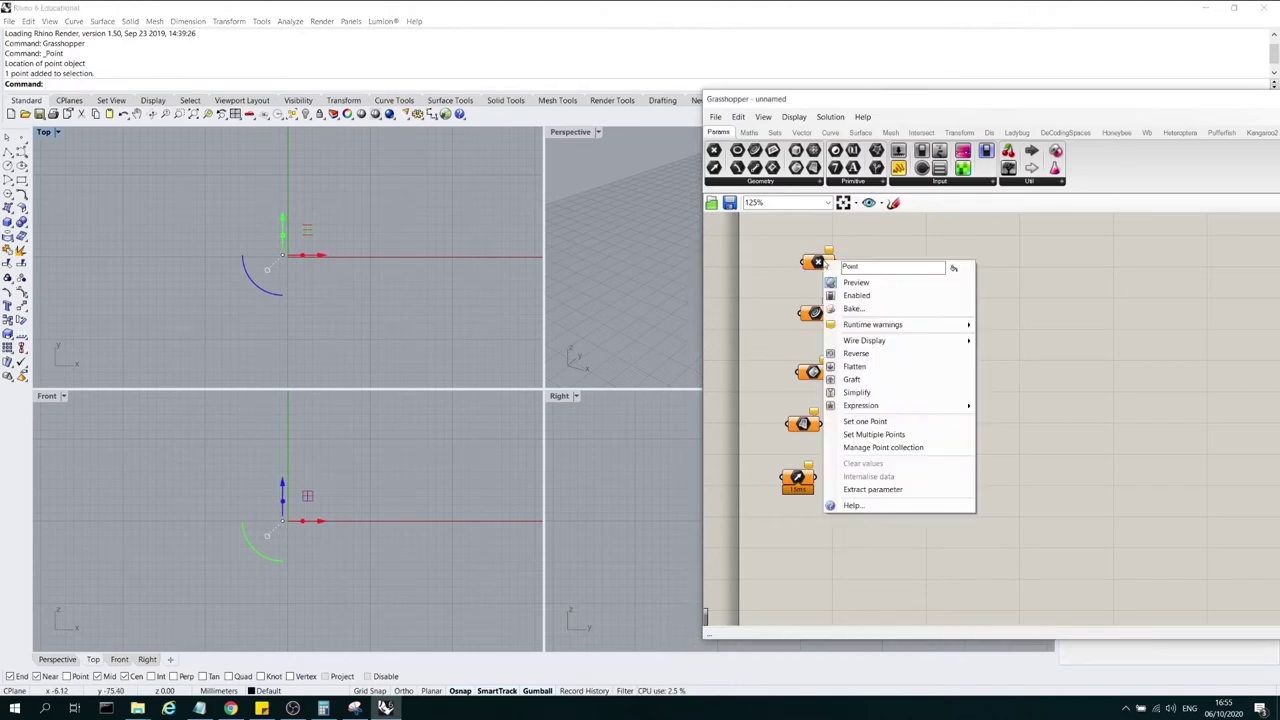
click(919, 423)
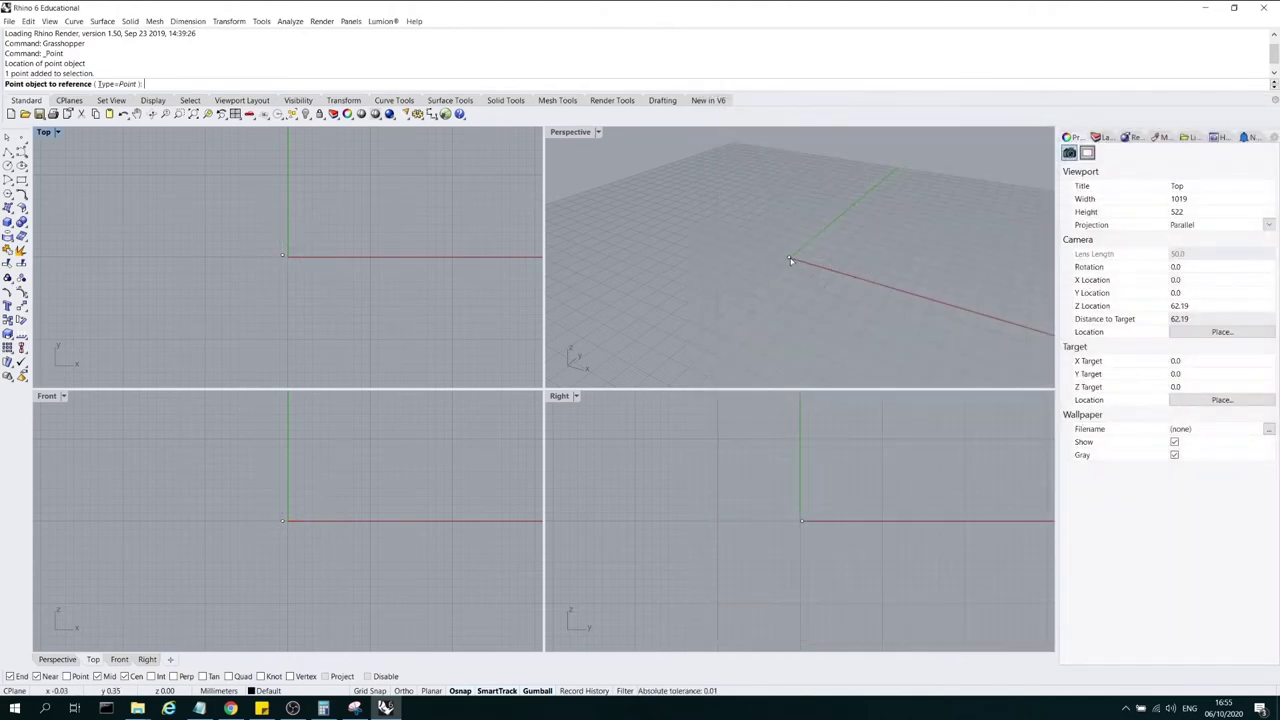
click(790, 261)
mouse_move(826, 267)
mouse_down()
mouse_move(813, 274)
mouse_move(827, 280)
mouse_move(820, 272)
mouse_up()
drag(247, 236, 310, 277)
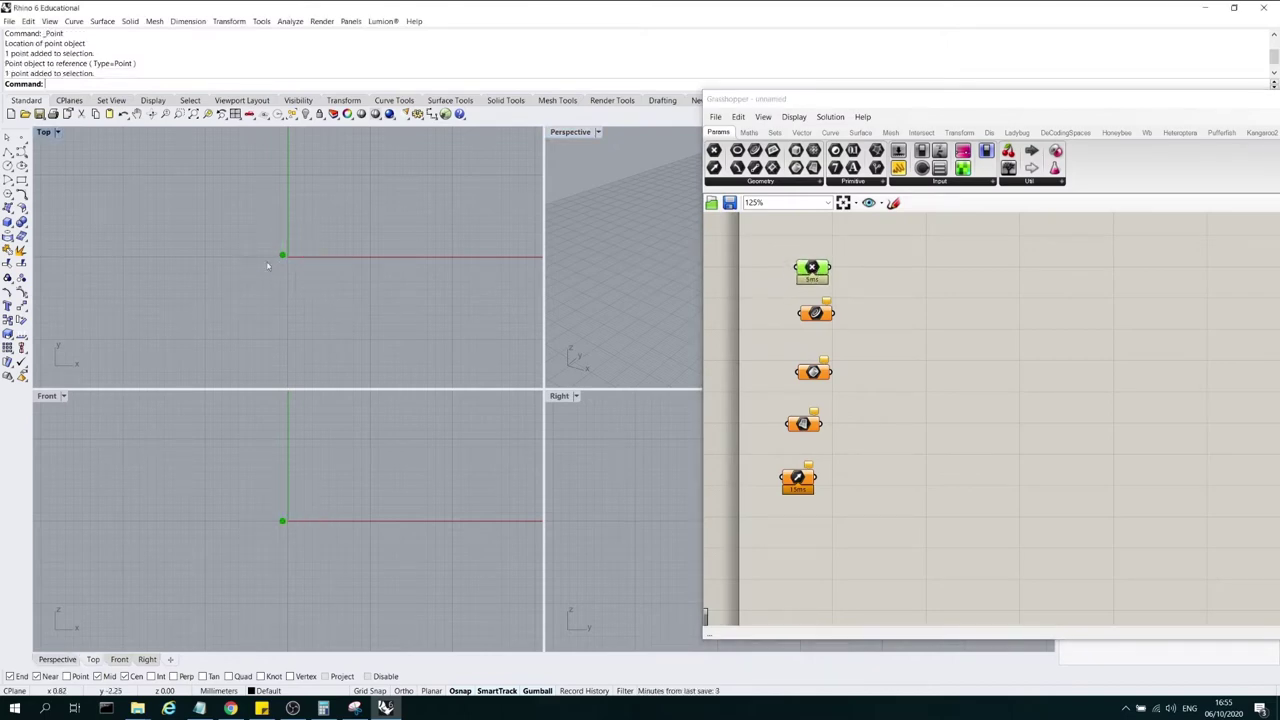
mouse_move(826, 271)
mouse_down()
mouse_move(819, 256)
mouse_move(837, 263)
mouse_move(825, 256)
mouse_up()
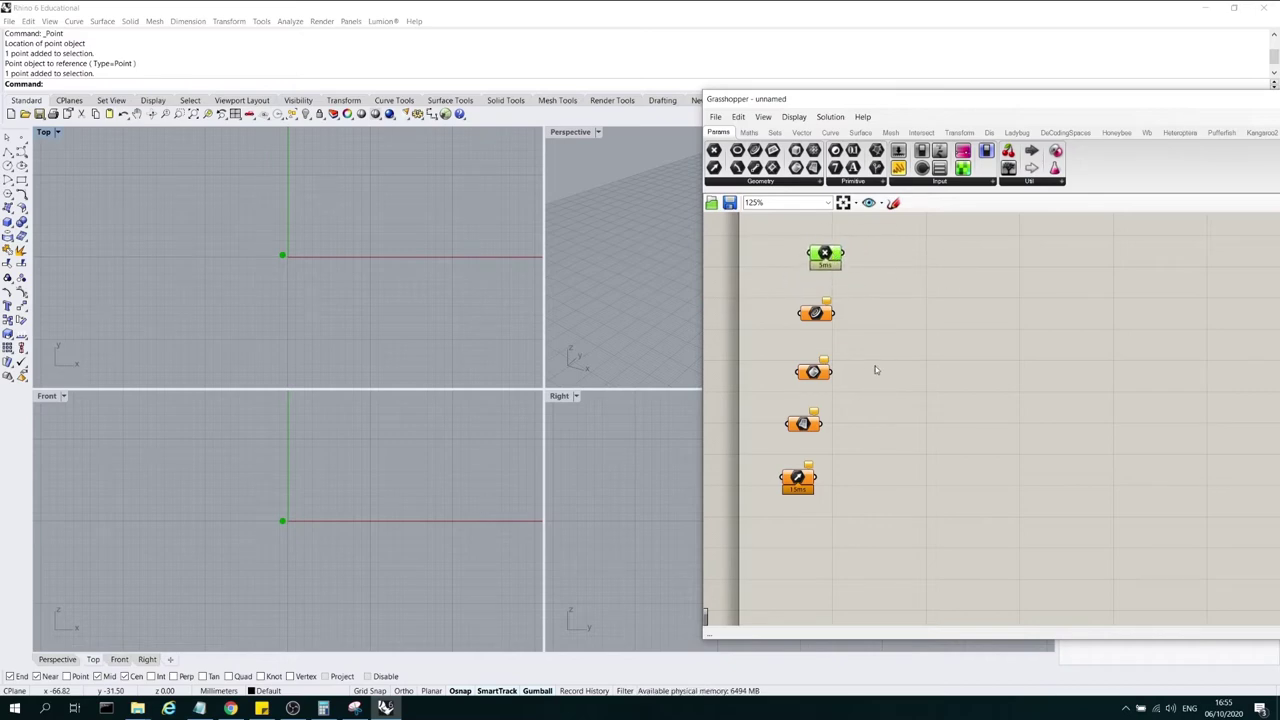
Draw a single-segment, nearly horizontal polyline below the X axis in Rhino's Top viewport
click(816, 313)
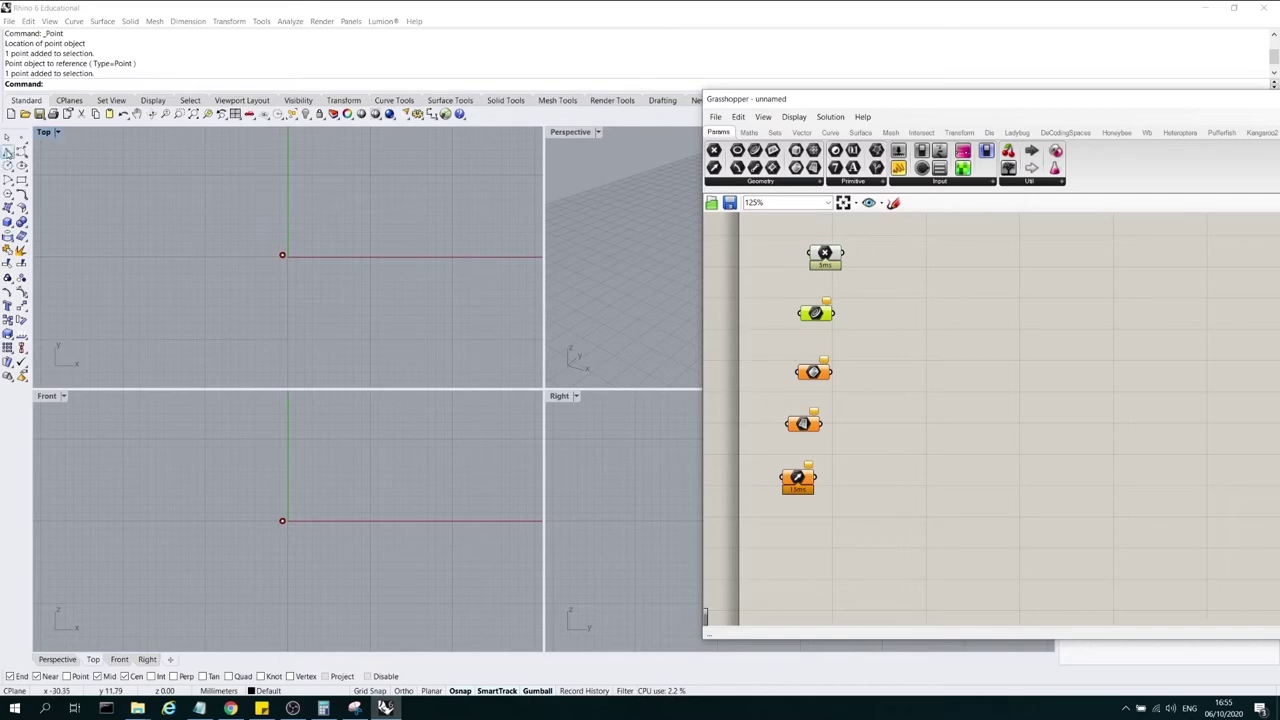
click(7, 152)
click(182, 311)
click(415, 302)
key(Return)
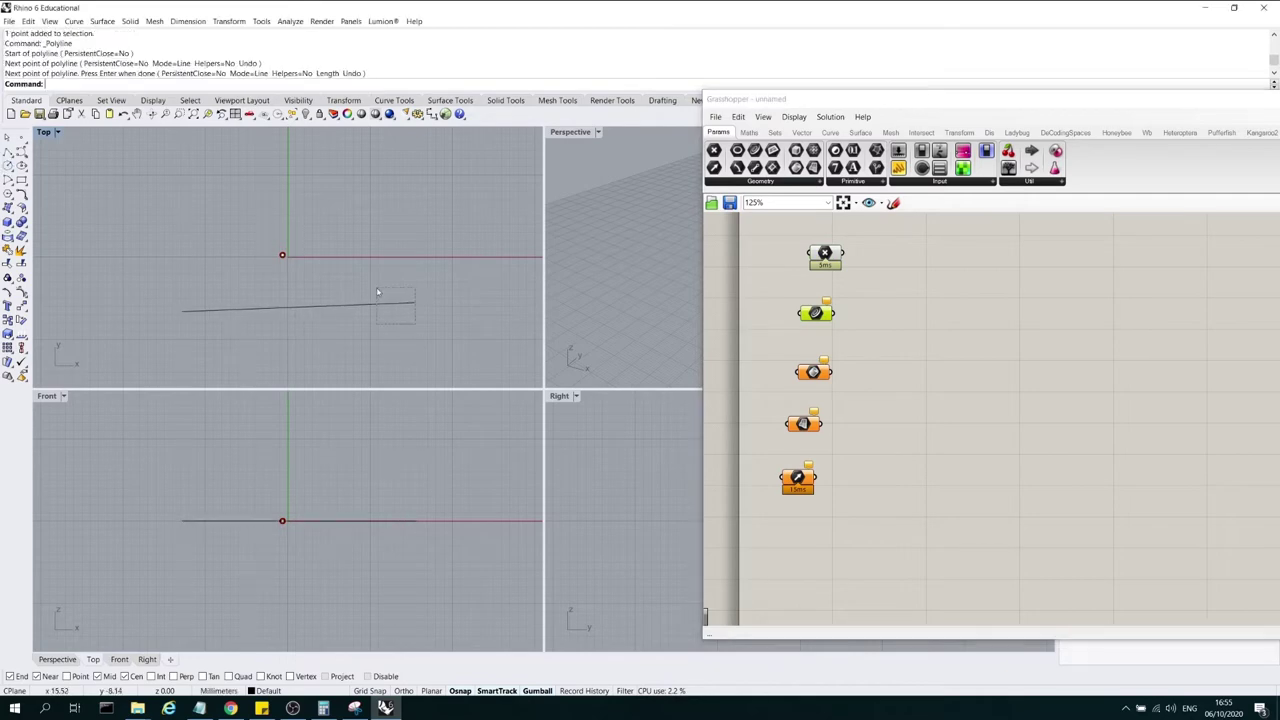
Reference the drawn polyline in the Curve parameter using Set one Curve
right_click(816, 313)
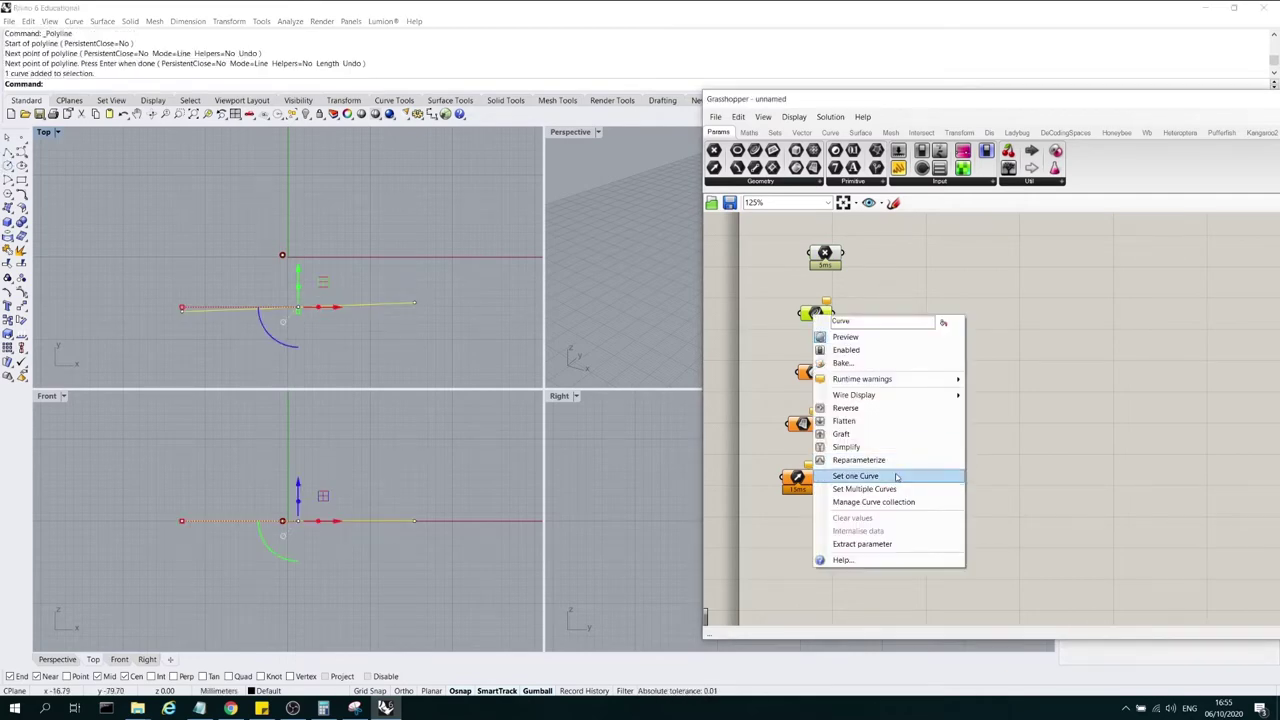
click(852, 466)
click(428, 334)
click(375, 304)
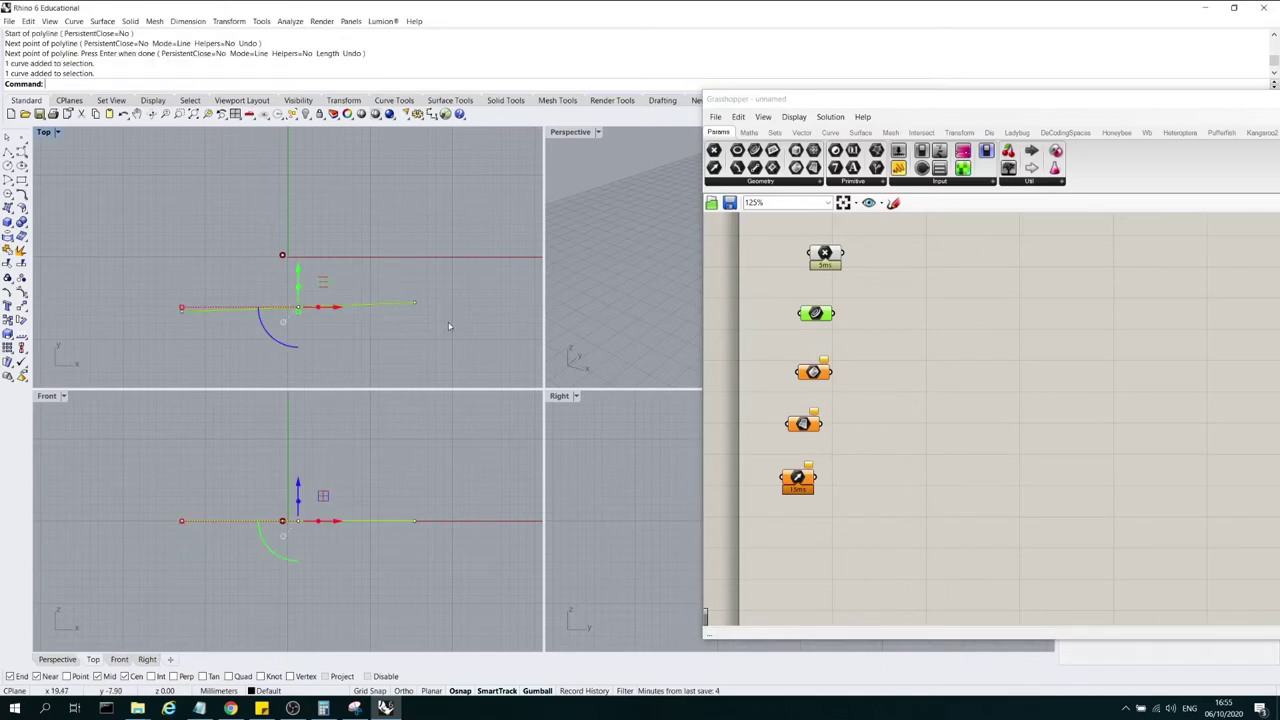
click(449, 326)
Compare the Curve parameter with its referenced Rhino line by selecting each of them in turn
click(904, 316)
click(816, 316)
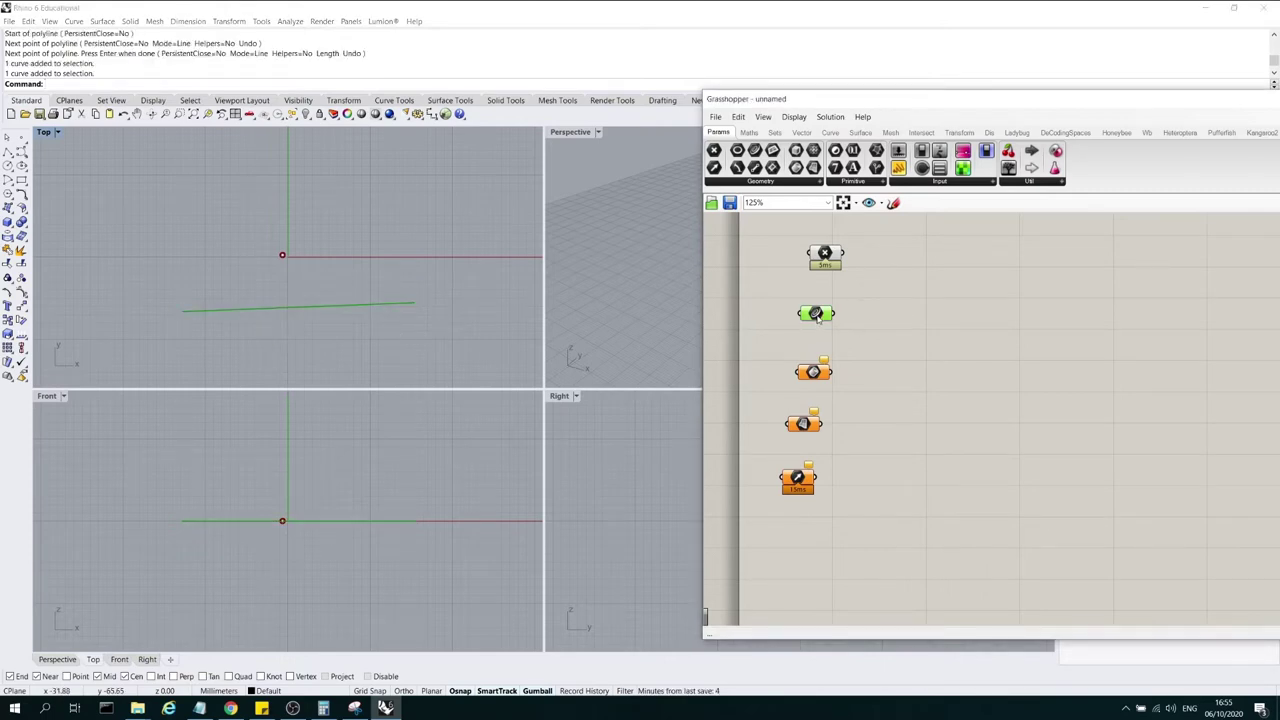
drag(346, 330, 311, 289)
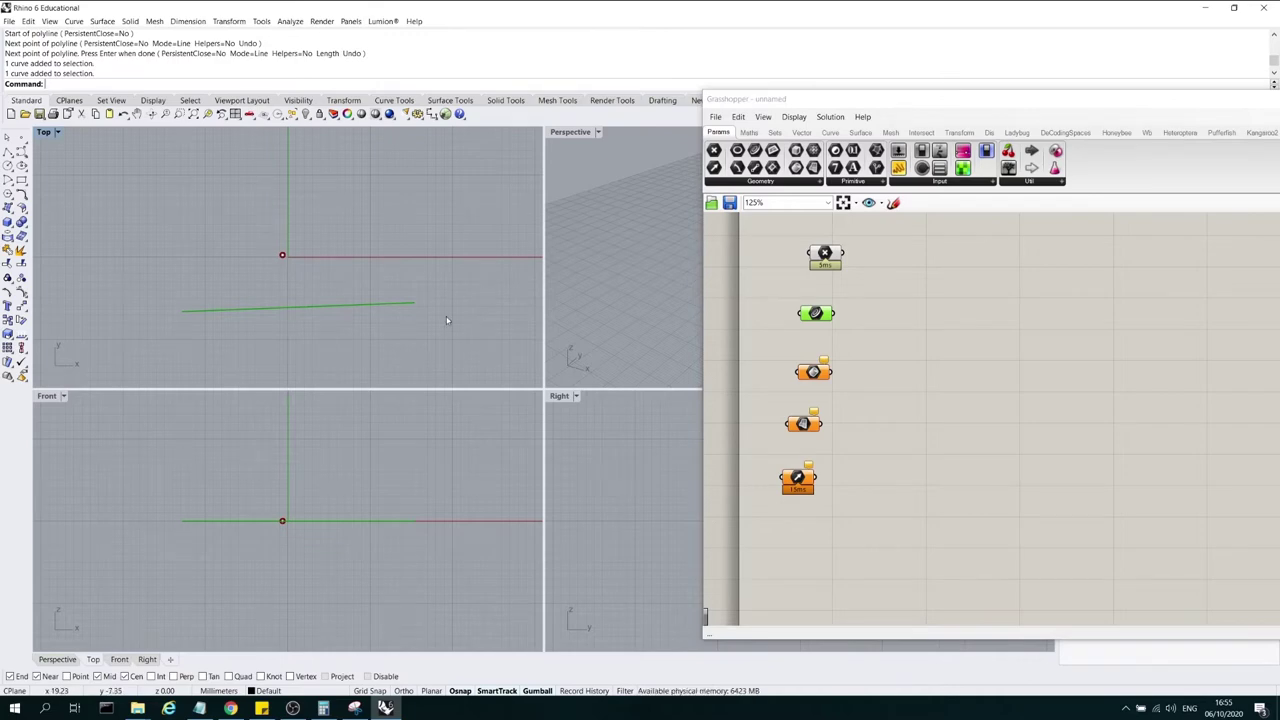
click(360, 304)
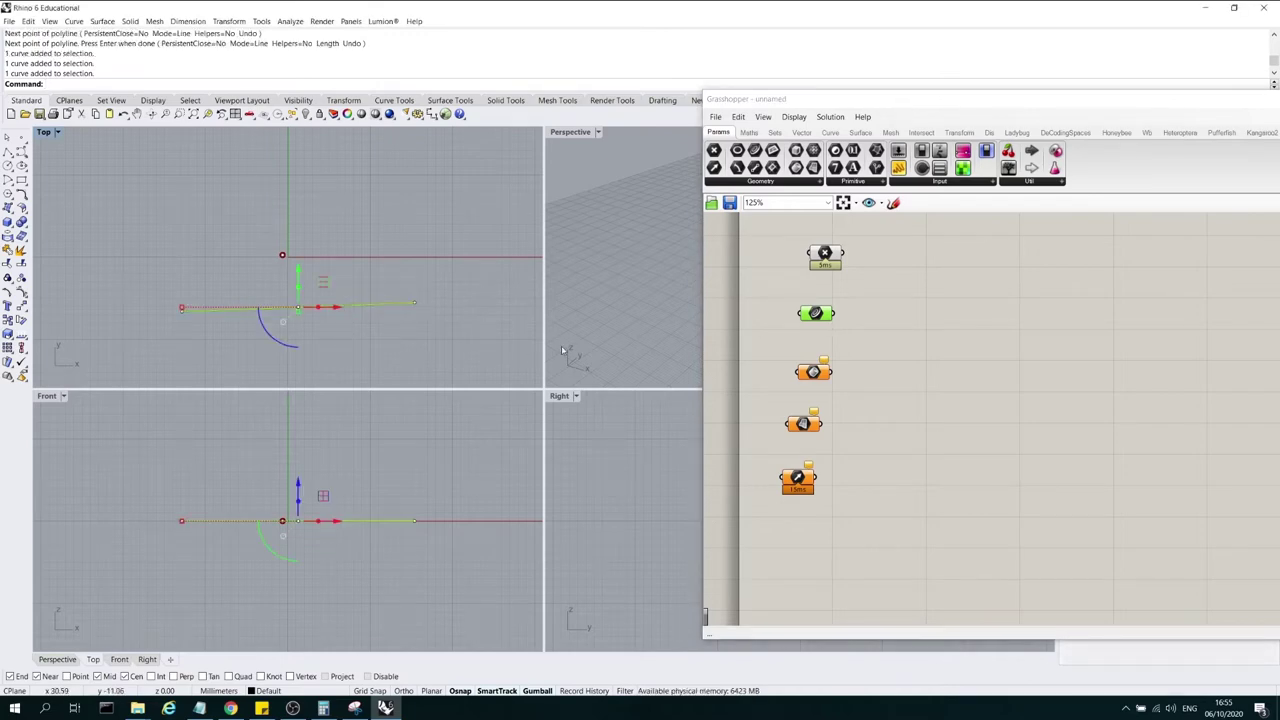
click(417, 319)
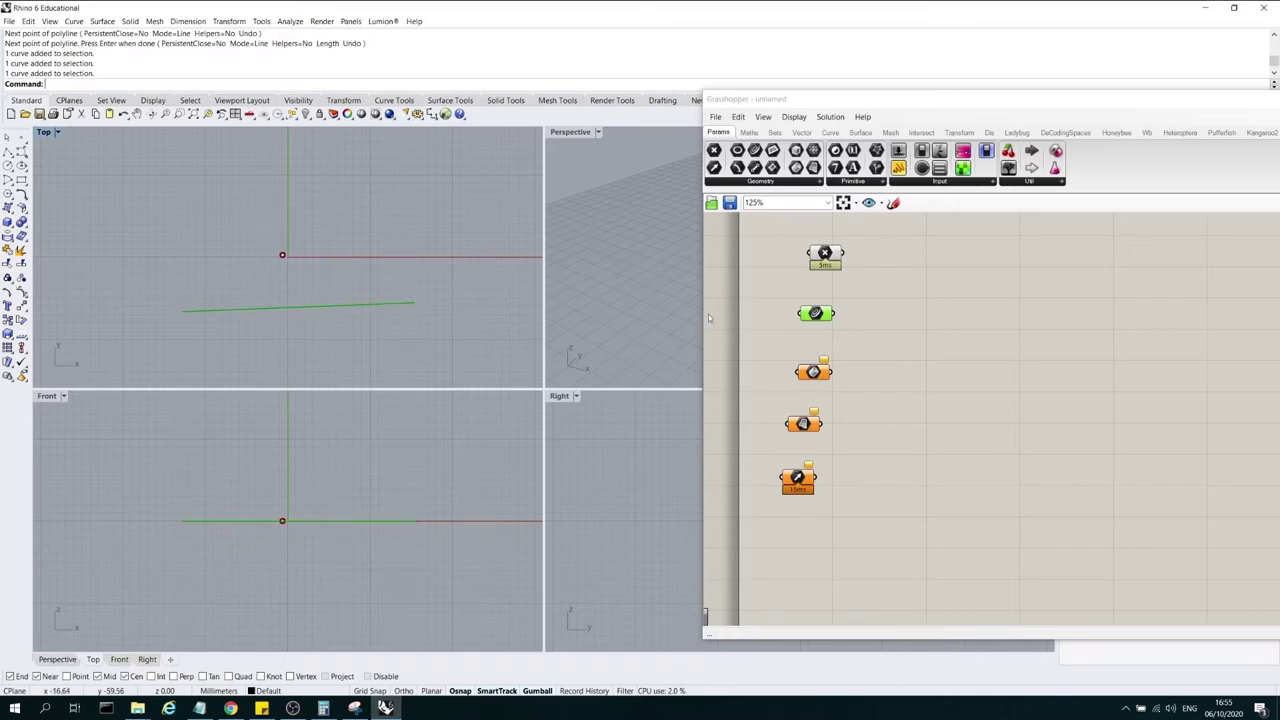
Delete the referenced line in Rhino to test the Curve parameter's link, and undo the deletion
click(360, 304)
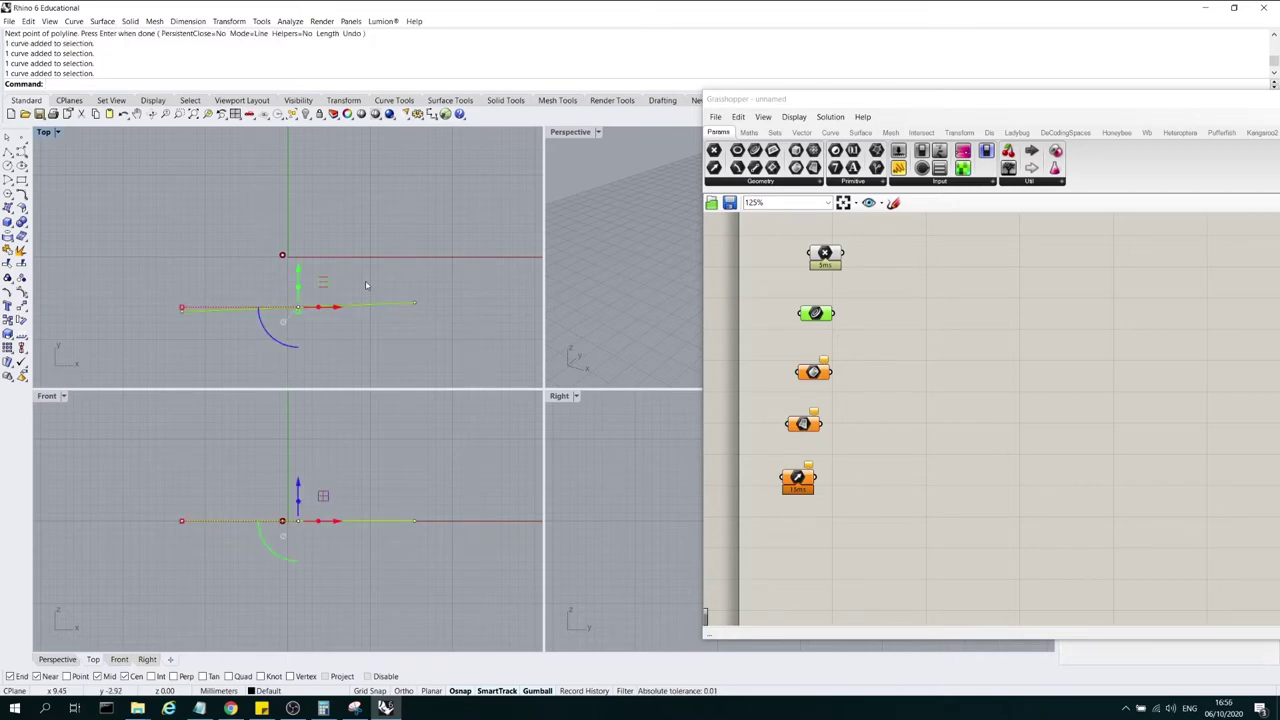
key(Delete)
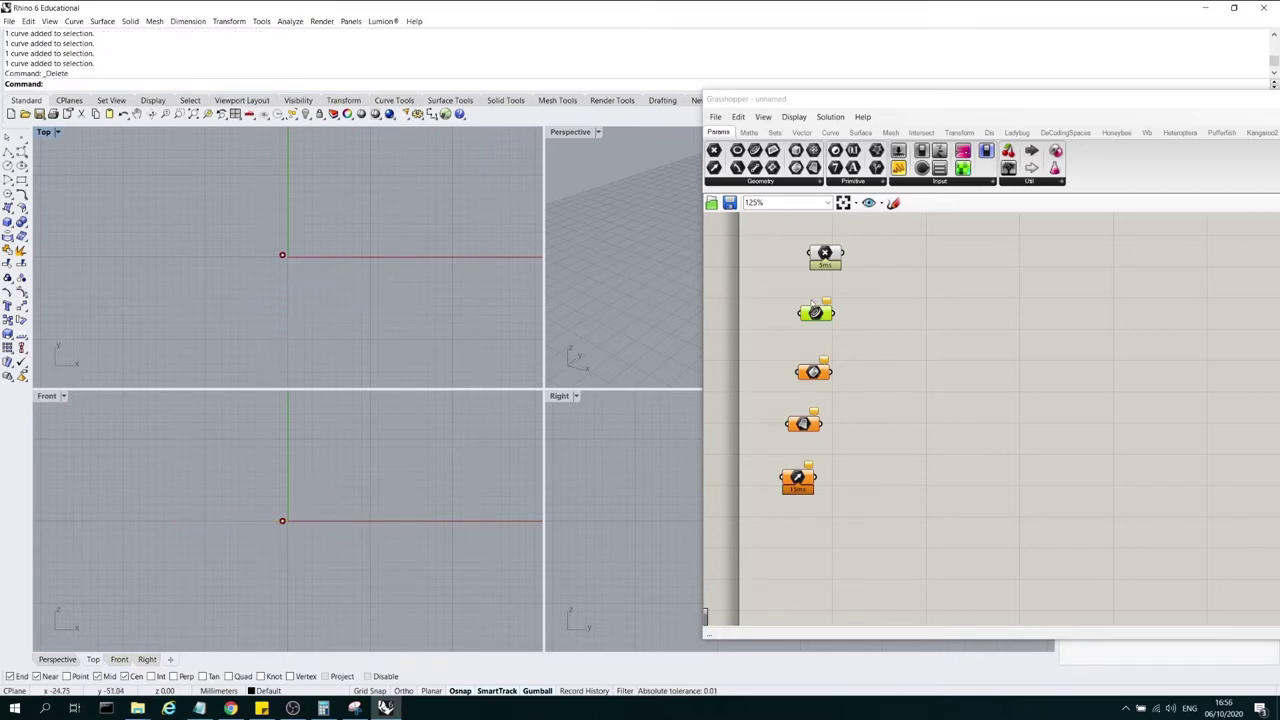
mouse_move(826, 305)
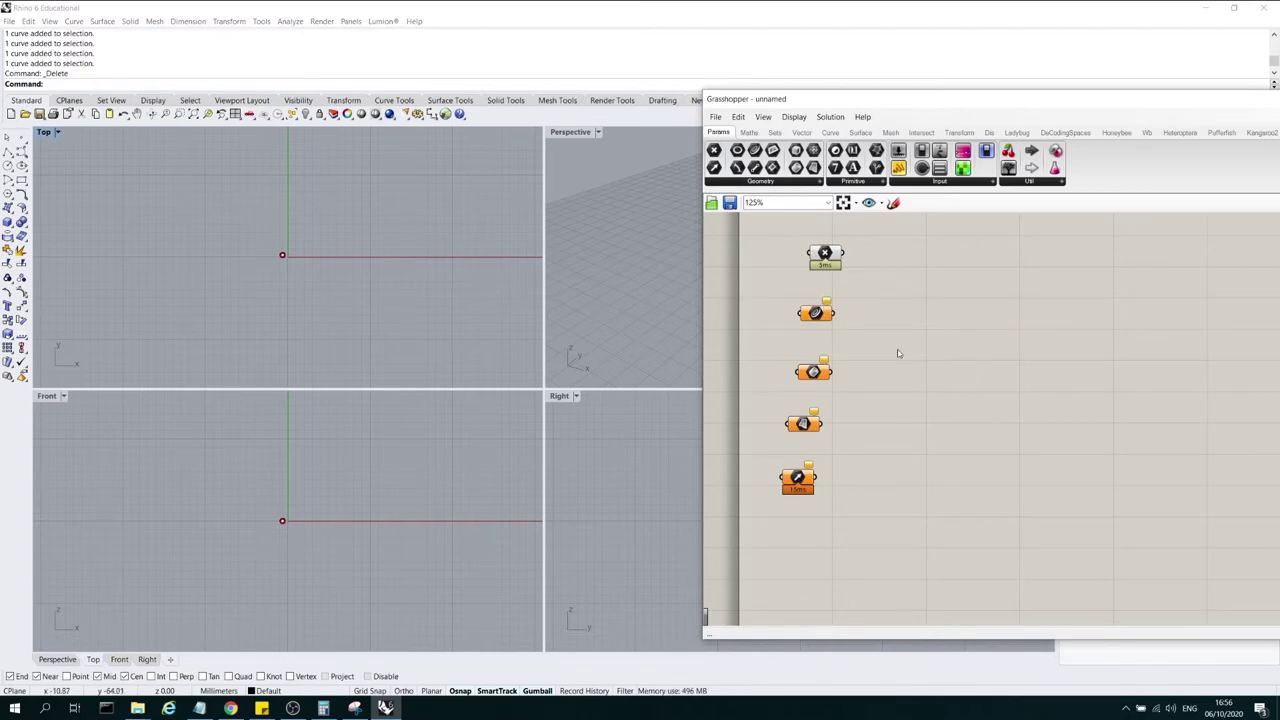
click(415, 327)
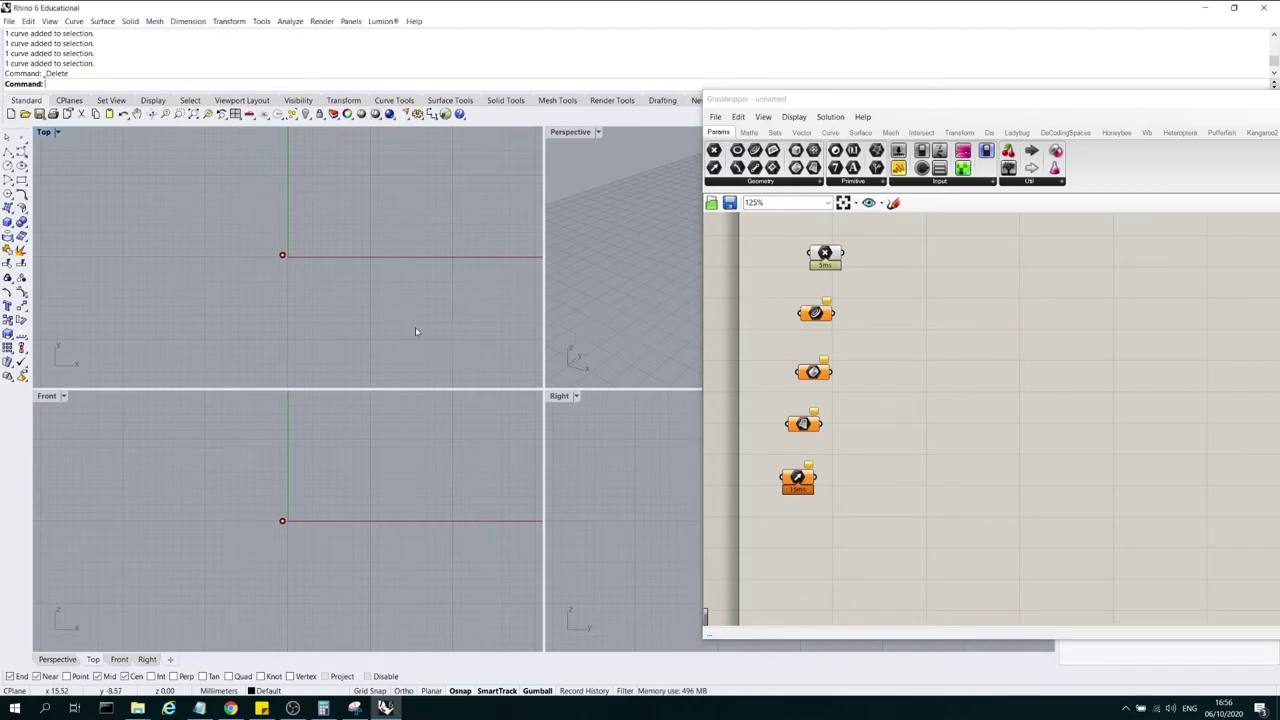
key(ctrl+z)
key(Escape)
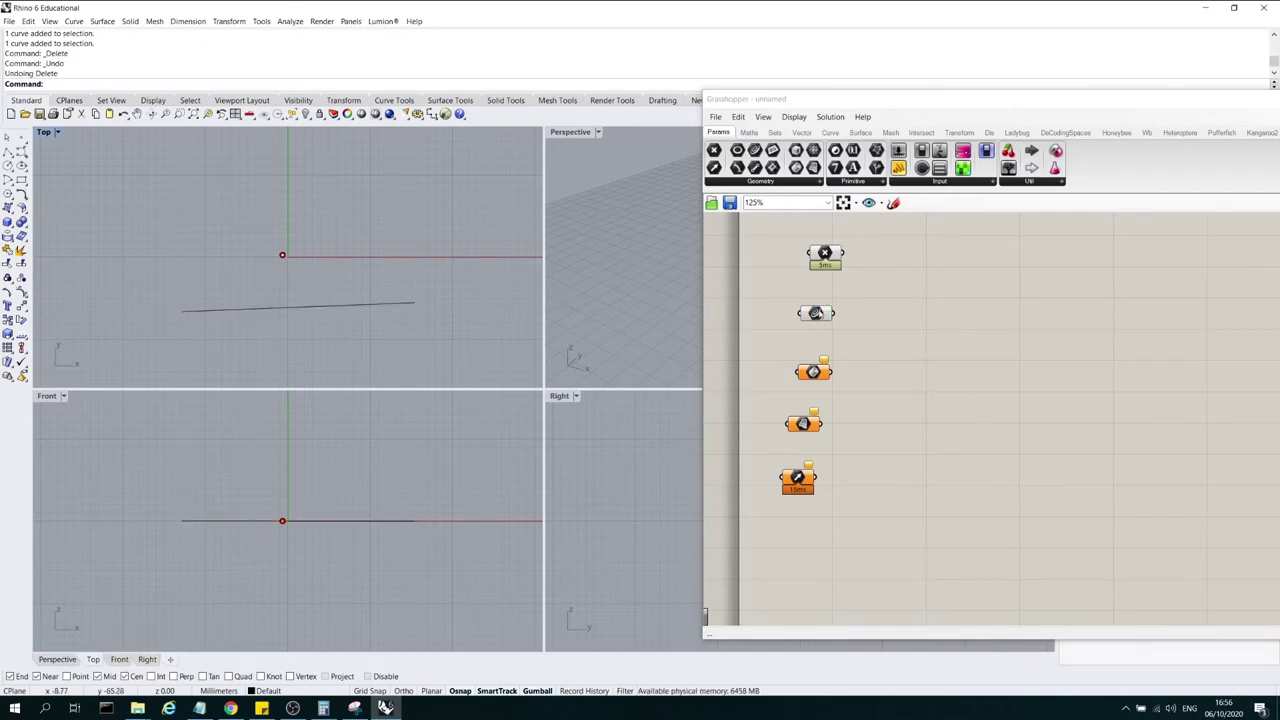
click(816, 313)
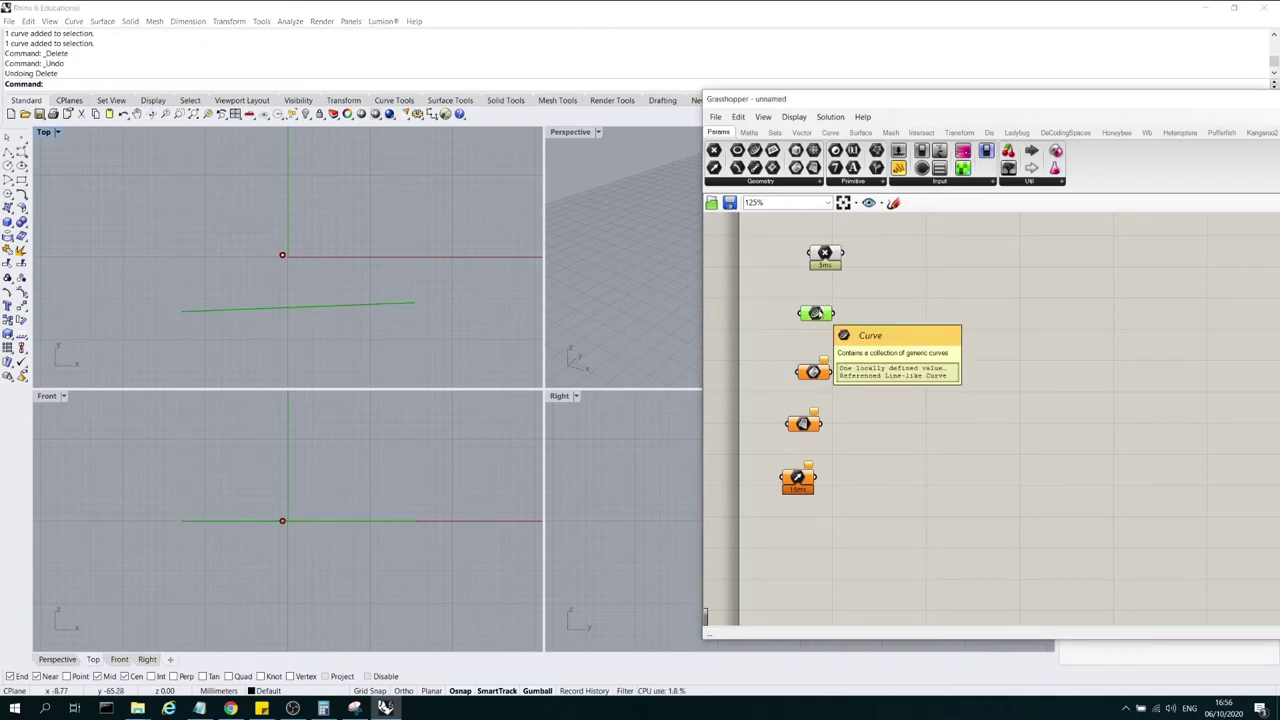
Draw a solid box with a rectangular base on the ground plane in Rhino's Perspective viewport
click(872, 346)
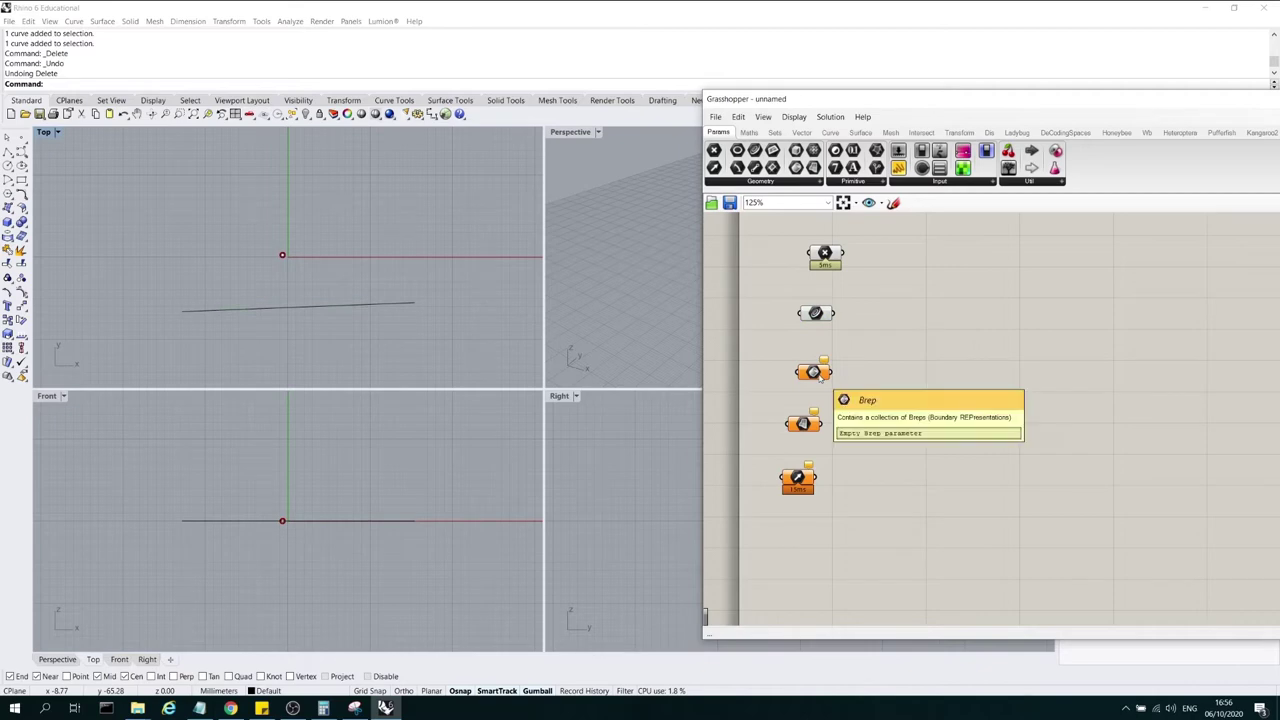
click(8, 223)
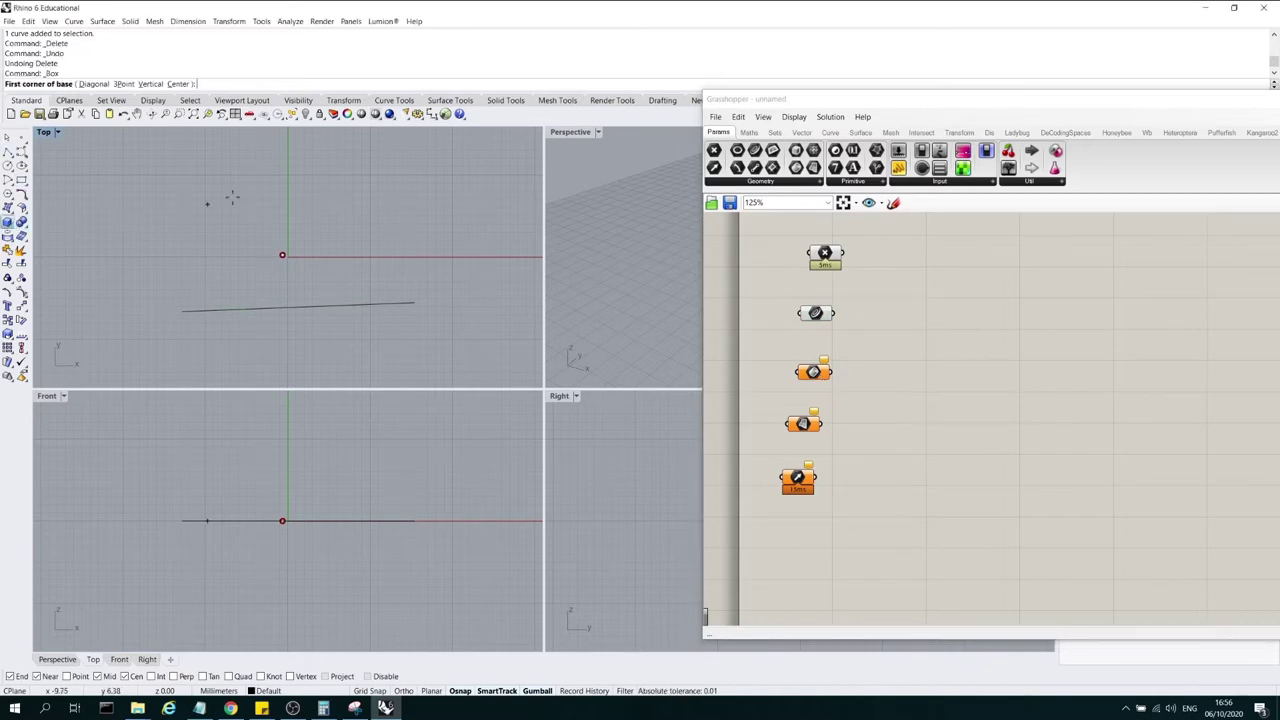
click(652, 246)
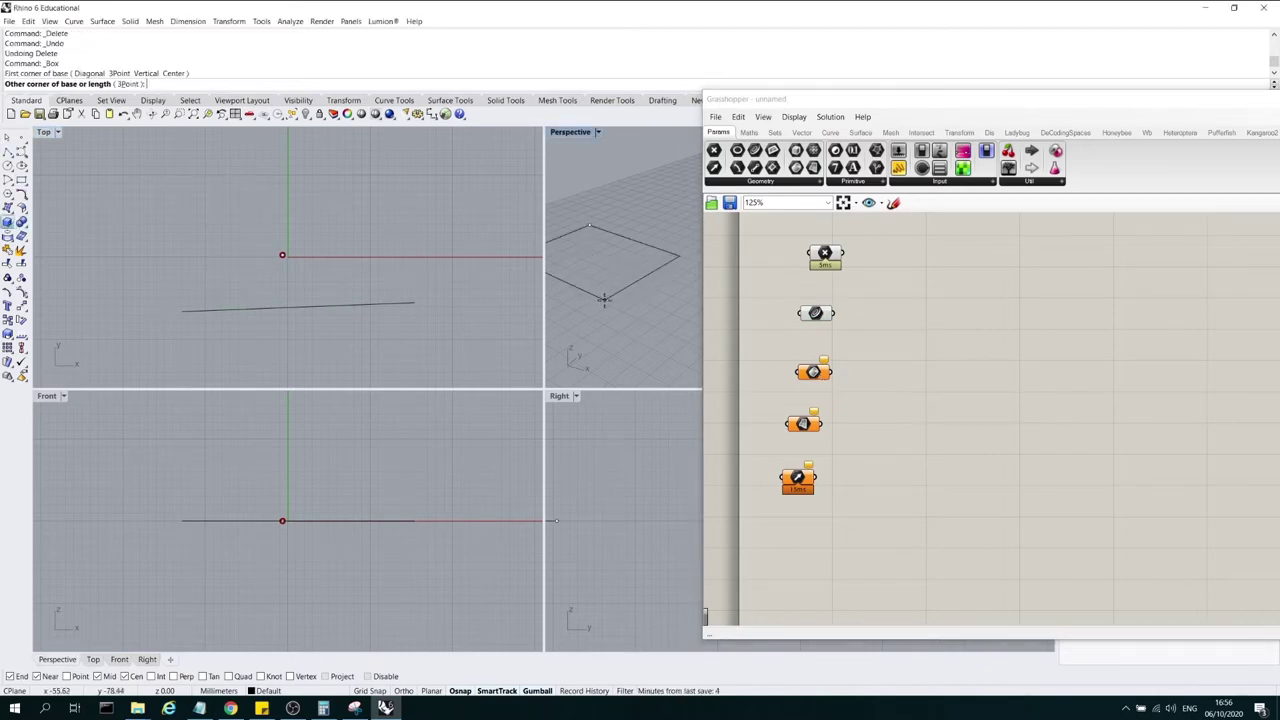
click(570, 240)
click(586, 226)
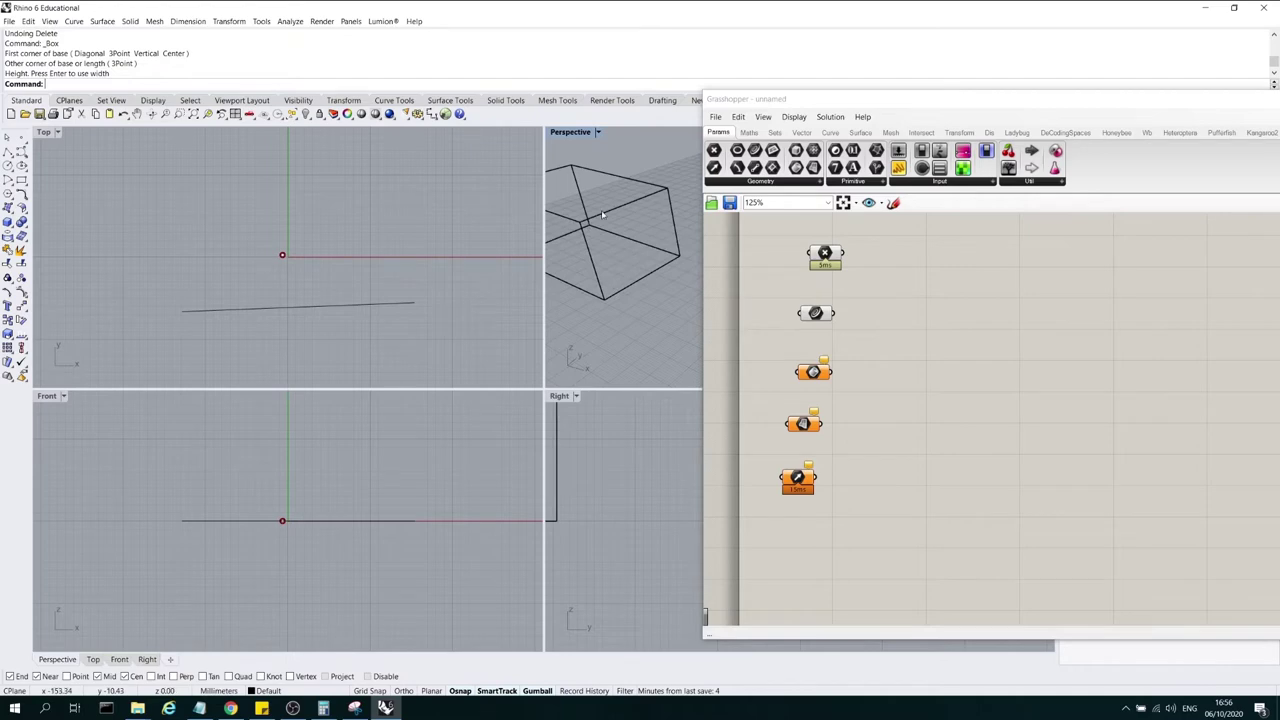
Reference the drawn box in the Brep parameter using Set one Brep, and place the parameter between the Curve and Surface parameters
right_click(811, 363)
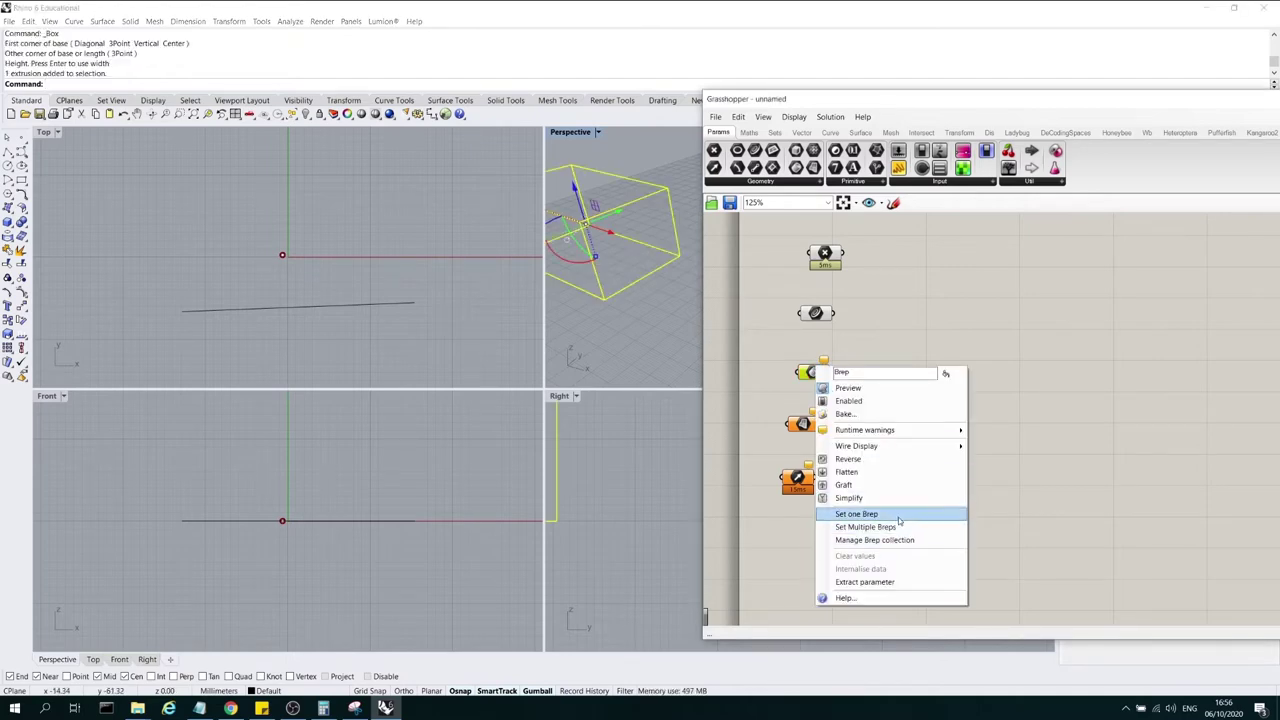
click(898, 516)
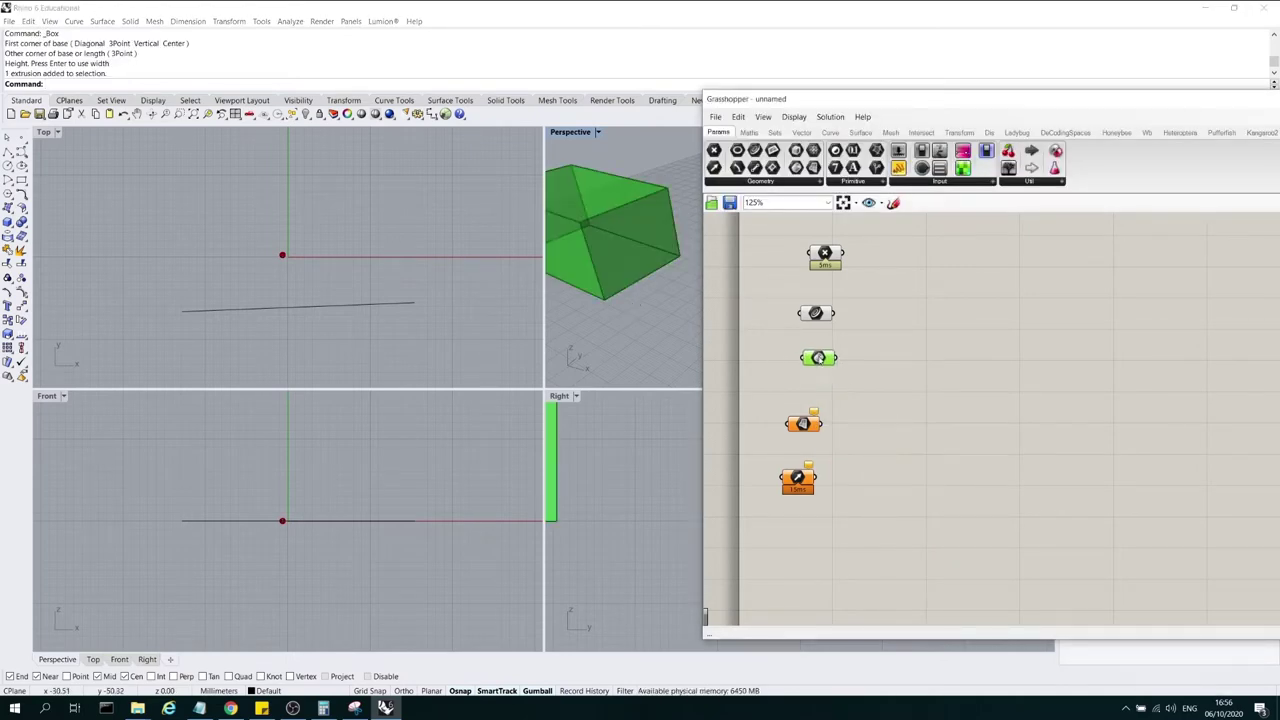
drag(819, 358, 818, 366)
click(670, 308)
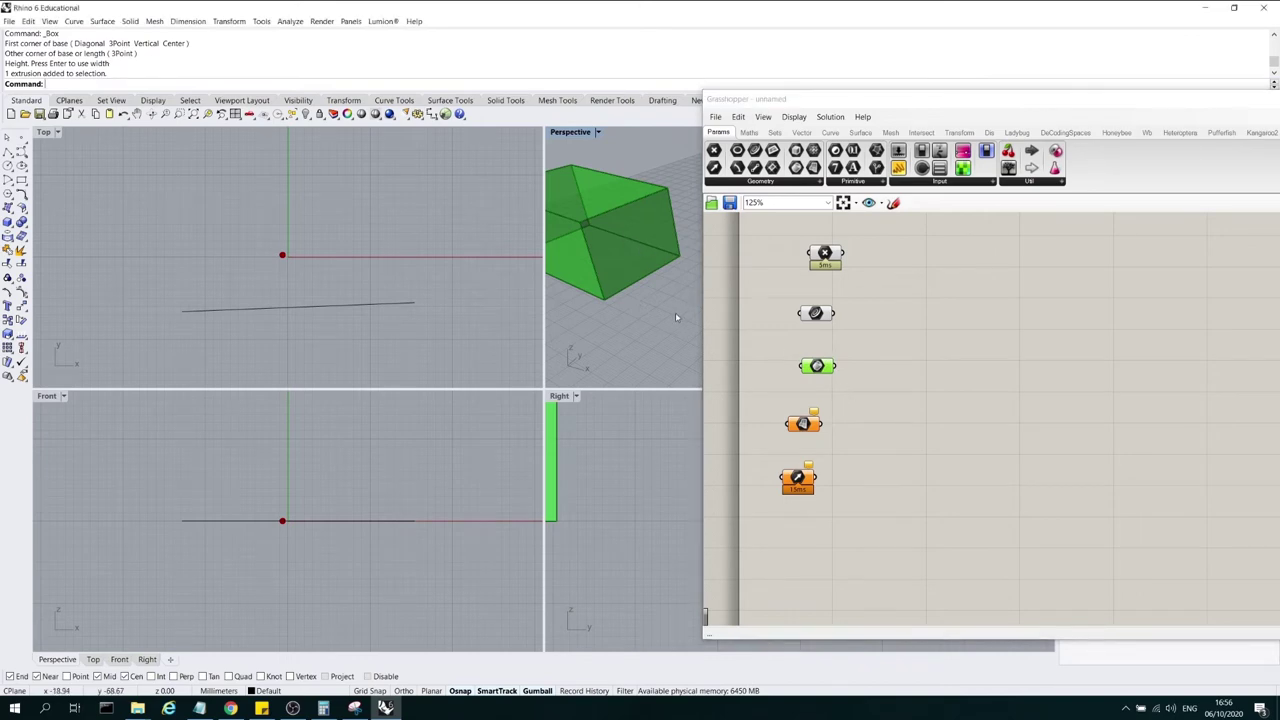
Maximize the Perspective viewport with the whole box in view, and move the Brep parameter slightly closer to the Curve parameter
double_click(570, 132)
scroll(306, 378, down, 5)
scroll(395, 470, up, 3)
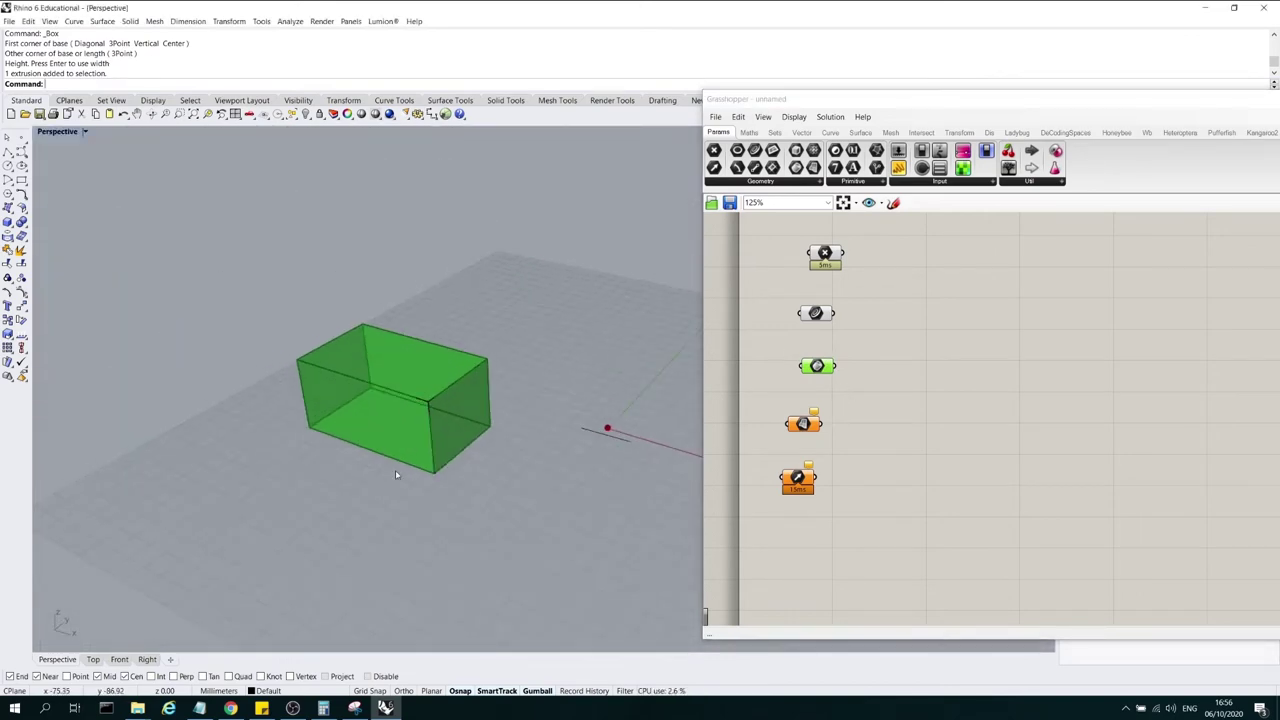
drag(809, 368, 805, 359)
click(840, 398)
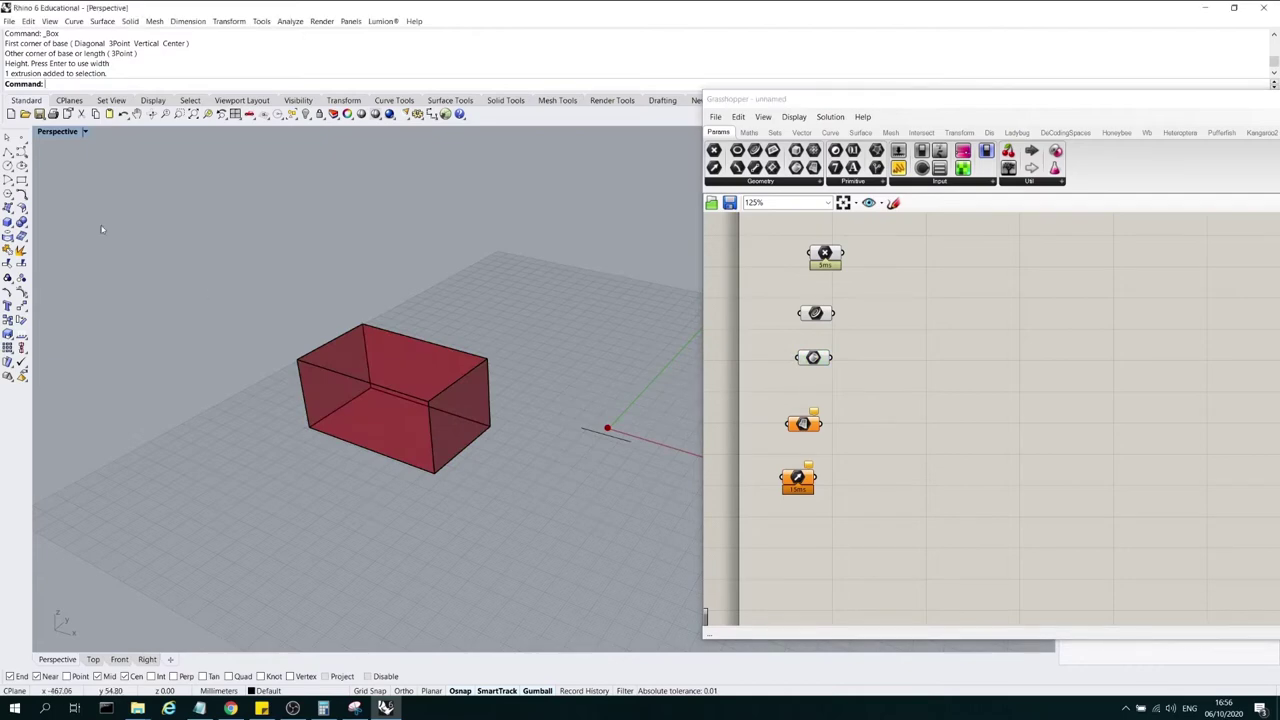
Draw a four-sided surface from corner points between the box and the origin in the Perspective viewport
click(8, 207)
click(522, 280)
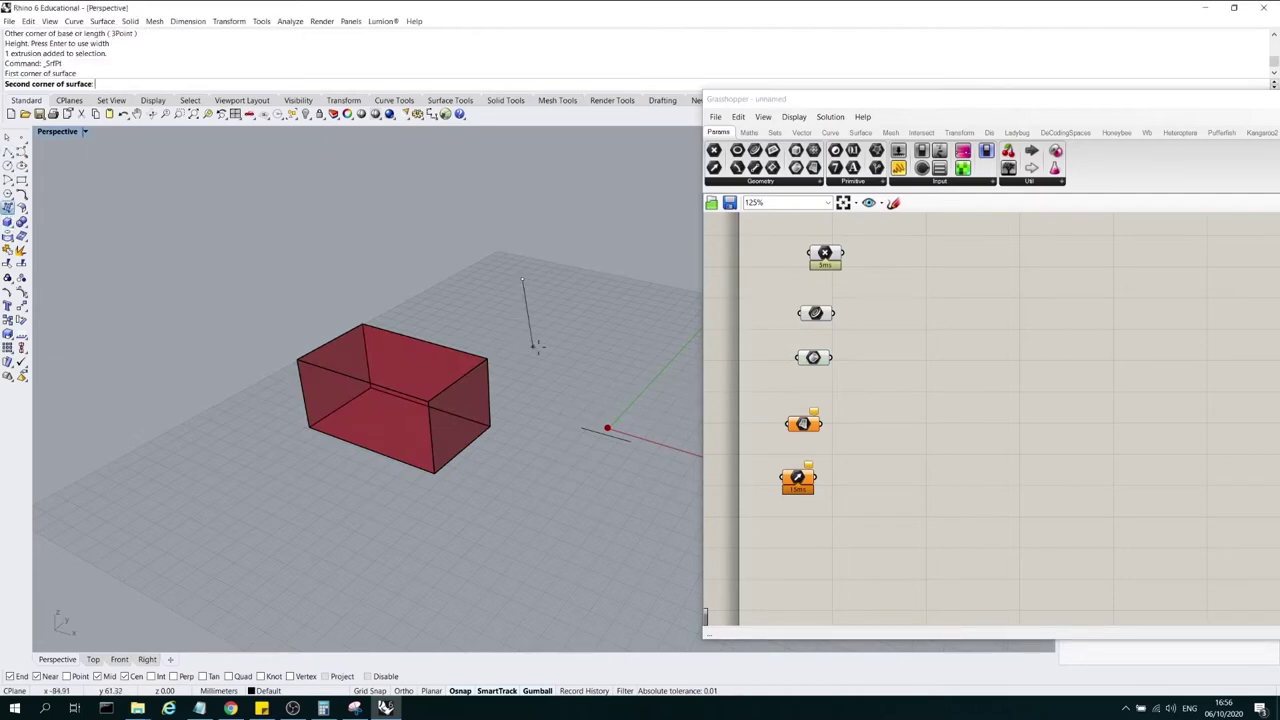
click(505, 347)
click(582, 360)
click(632, 305)
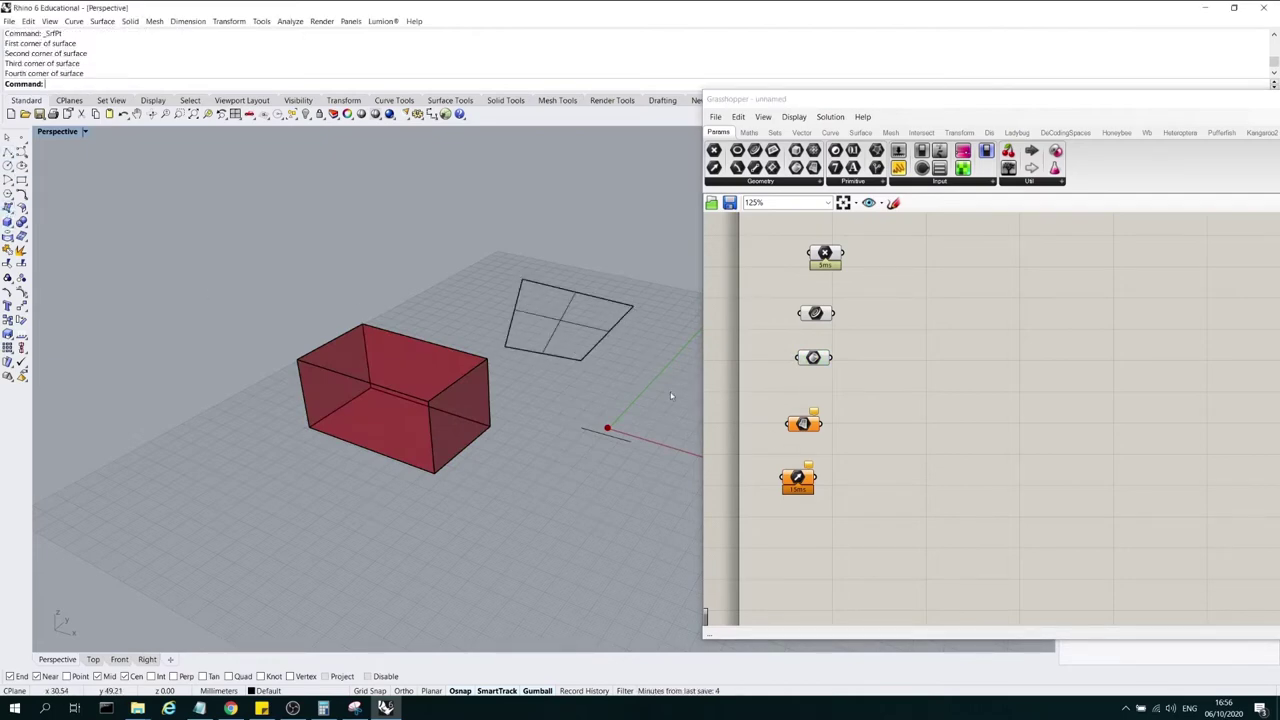
Reference the drawn surface in the Surface parameter using Set one Surface, and move the parameter slightly up beneath the Brep parameter
click(572, 322)
right_click(804, 424)
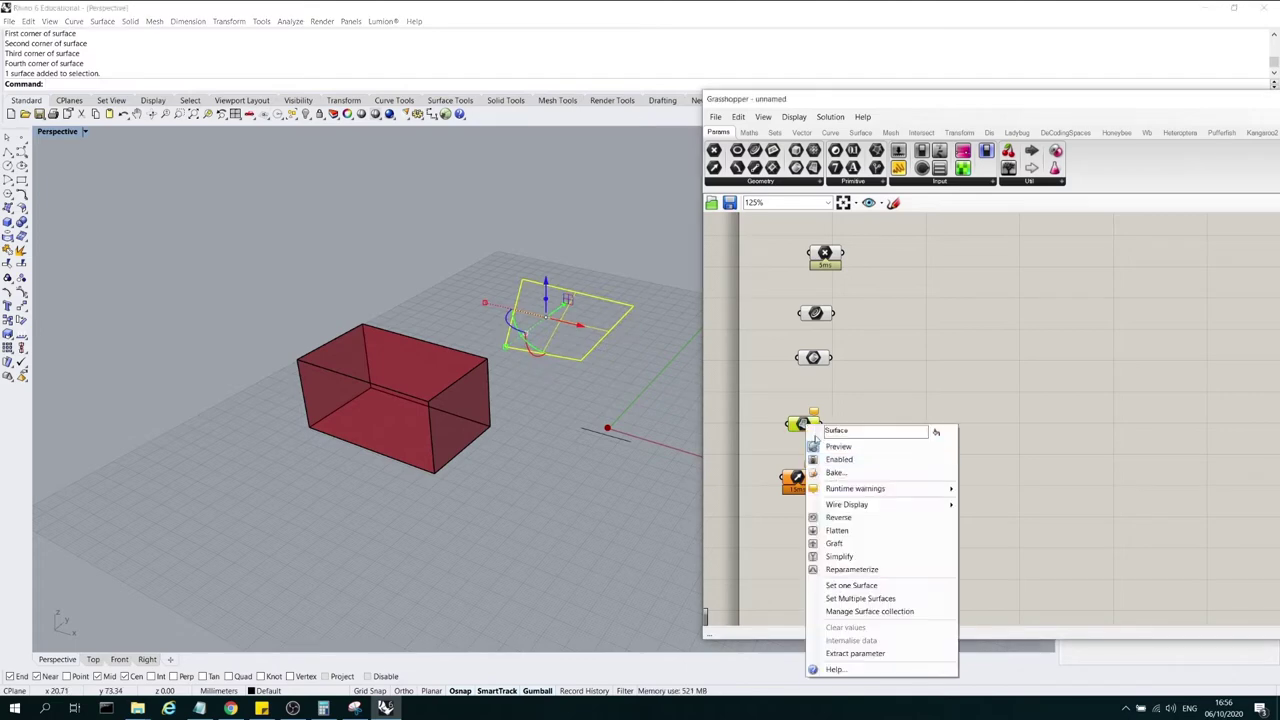
click(878, 584)
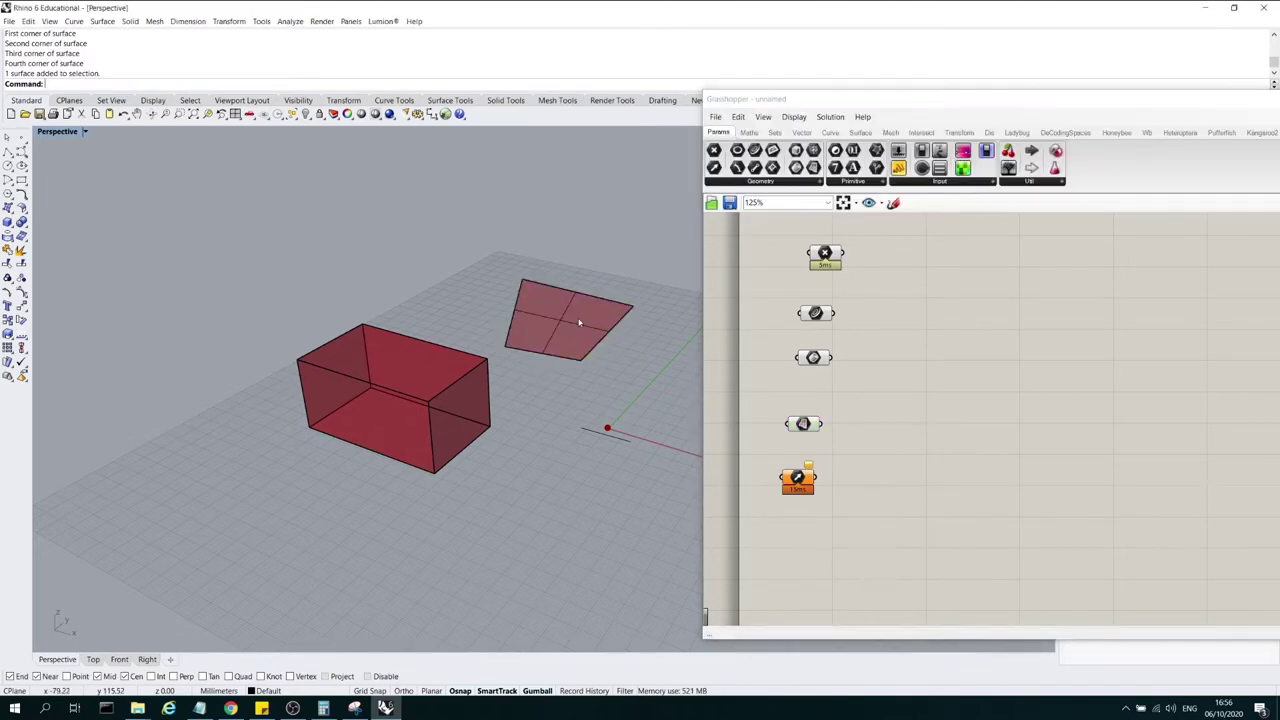
click(797, 427)
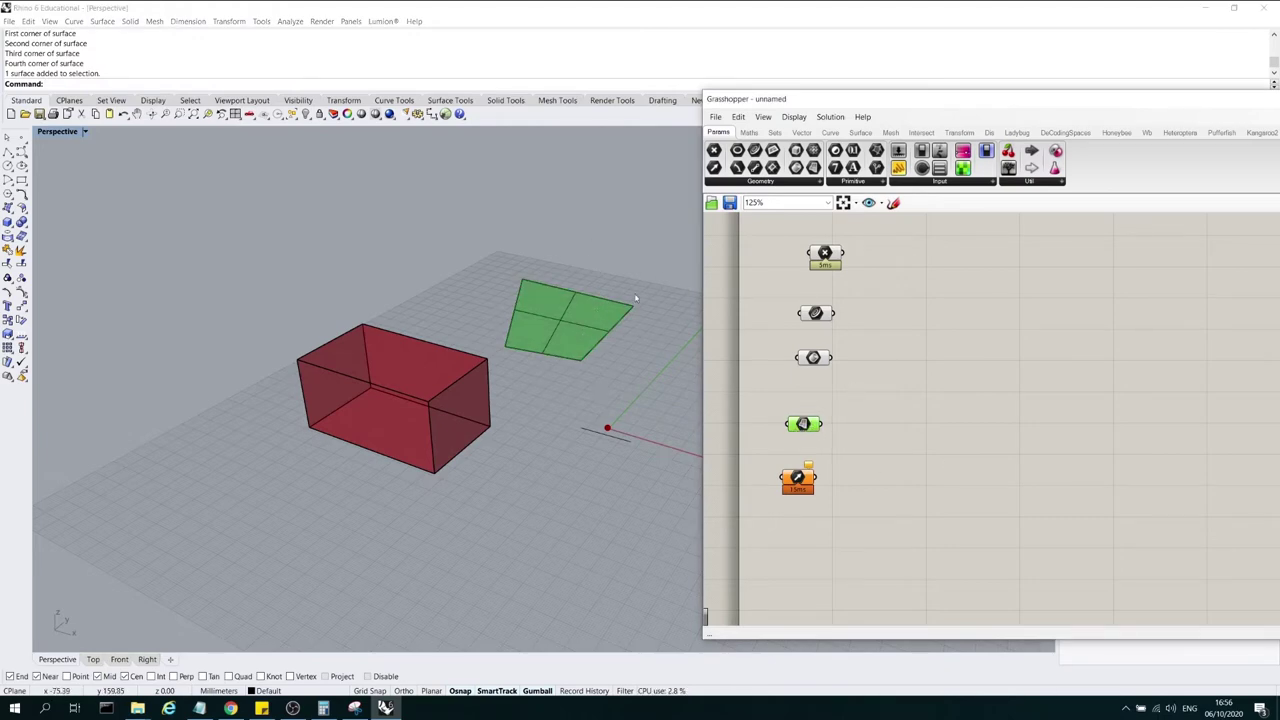
drag(805, 426, 811, 416)
click(590, 385)
click(802, 315)
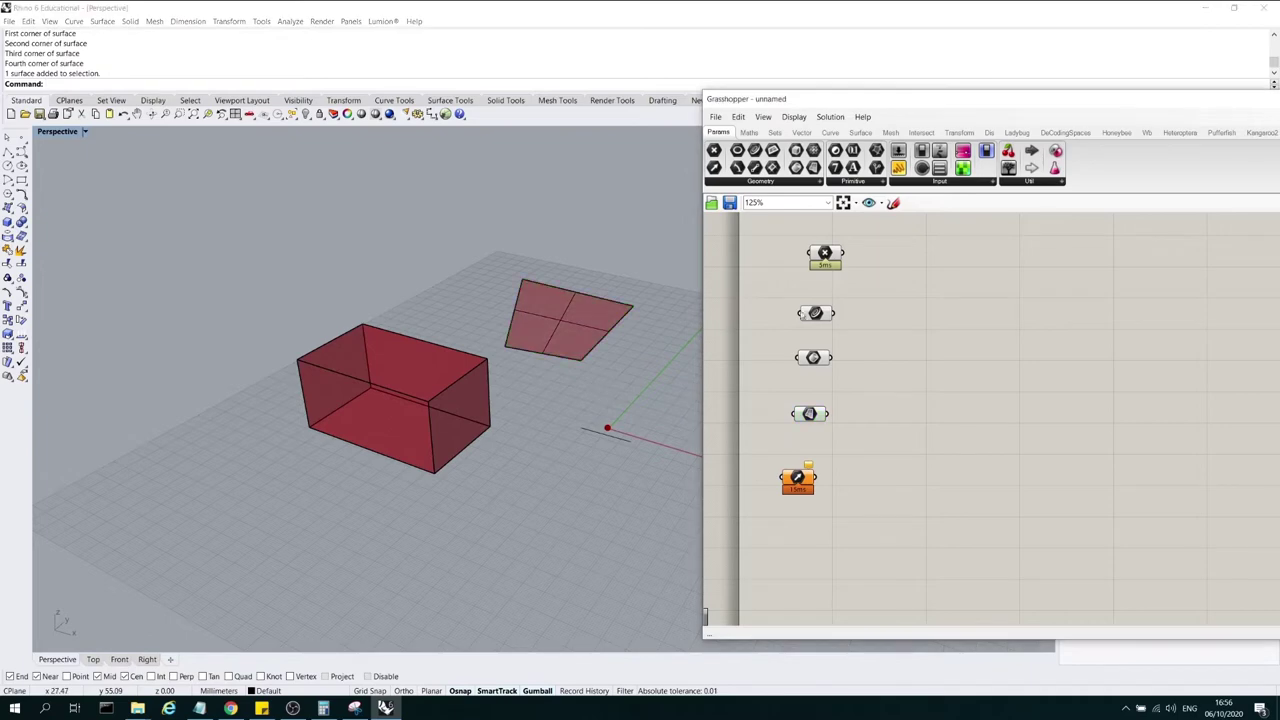
Add a Panel beside the parameters and connect the Surface parameter's output to it
double_click(997, 381)
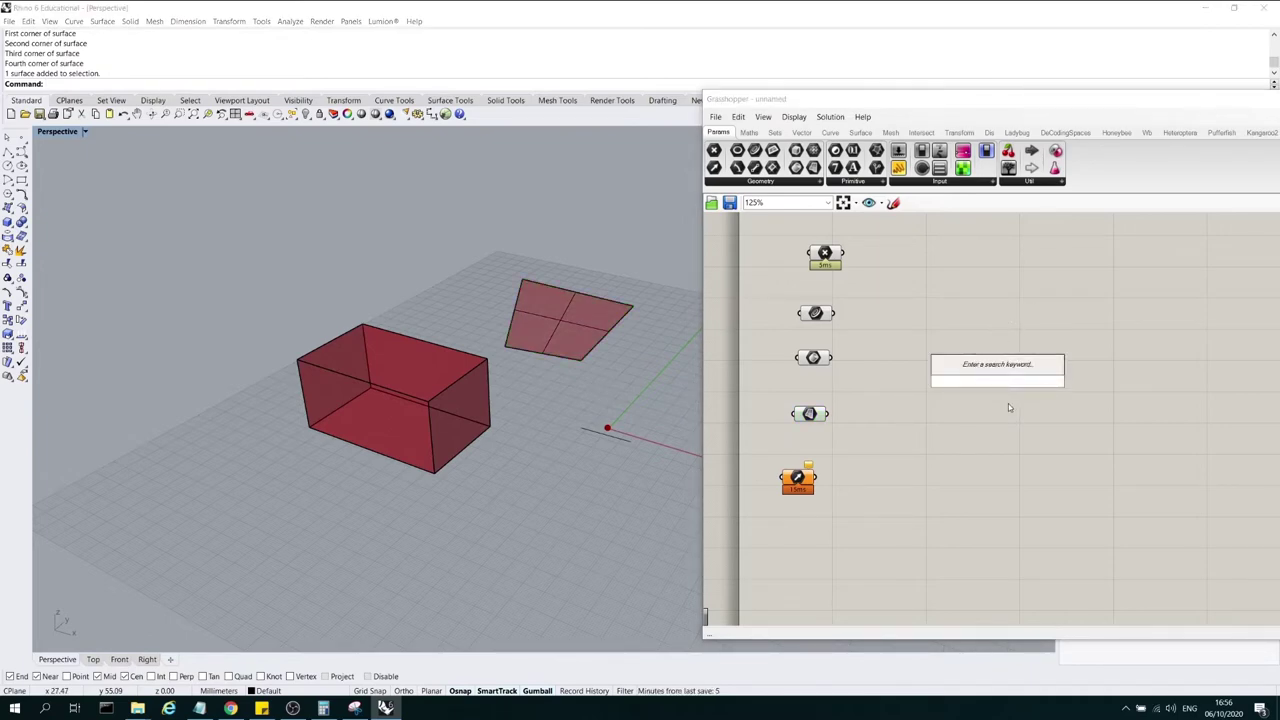
text(panel)
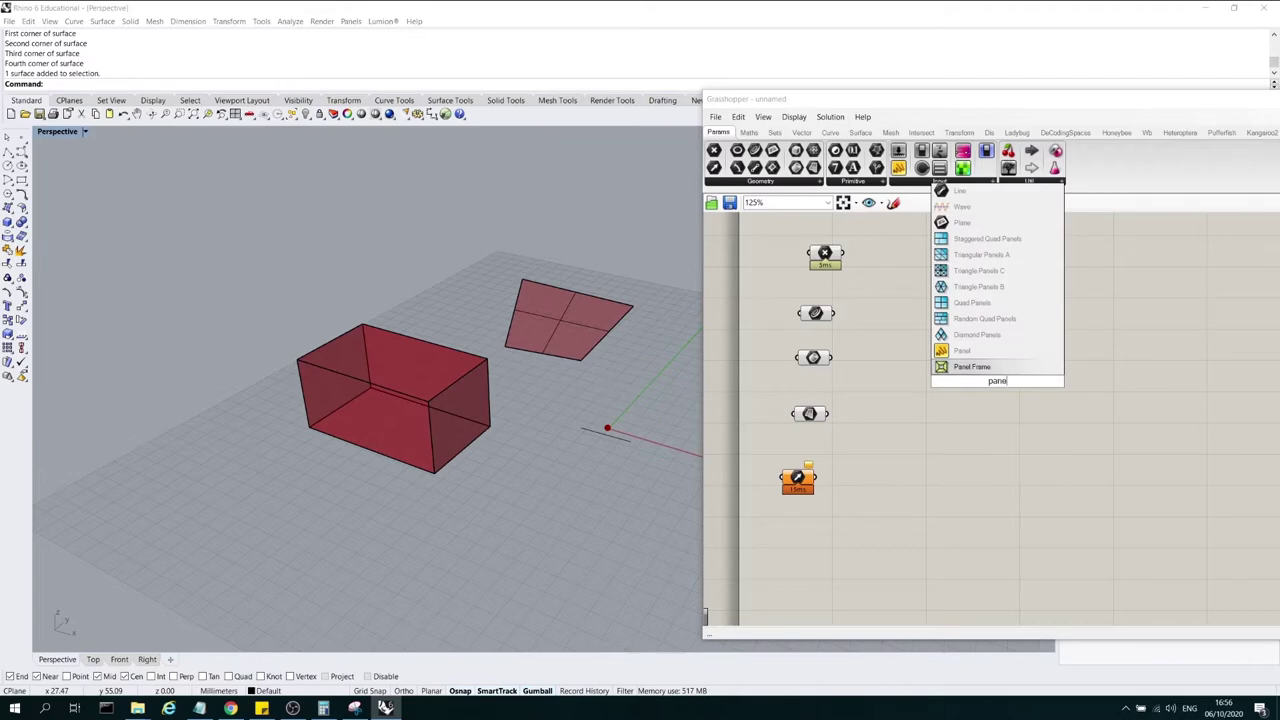
click(968, 350)
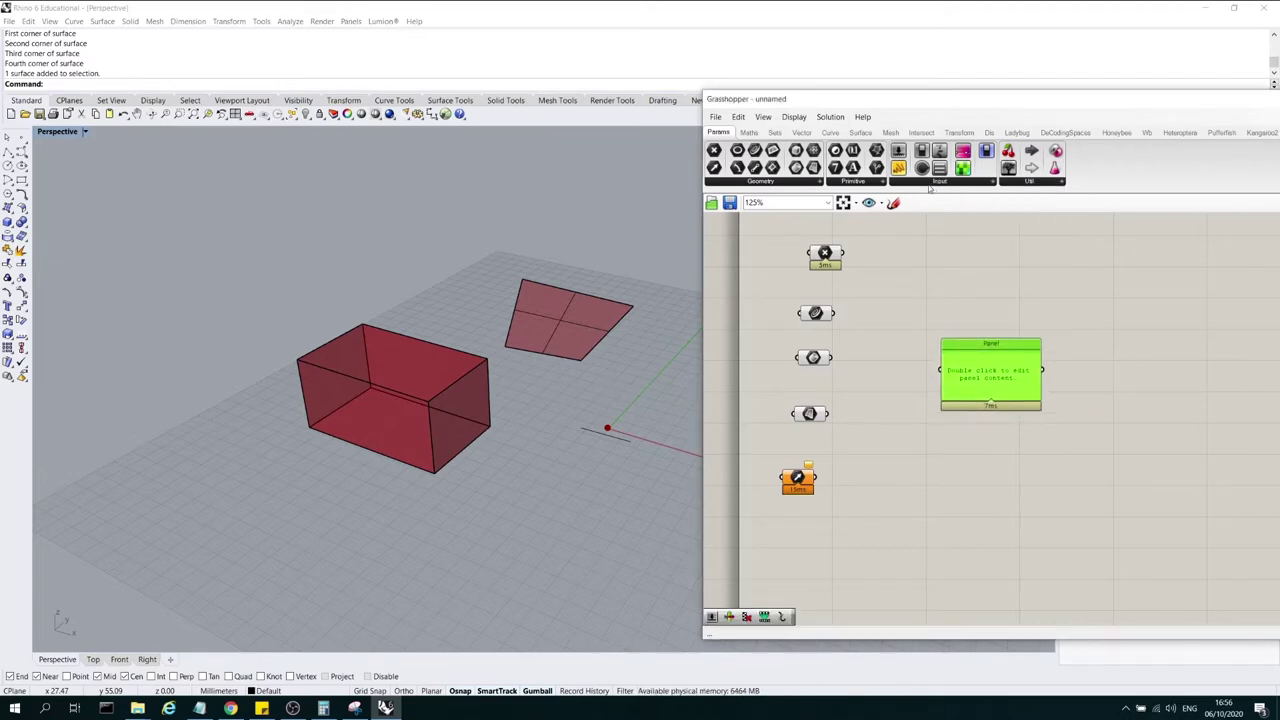
drag(992, 386, 975, 384)
drag(828, 413, 937, 372)
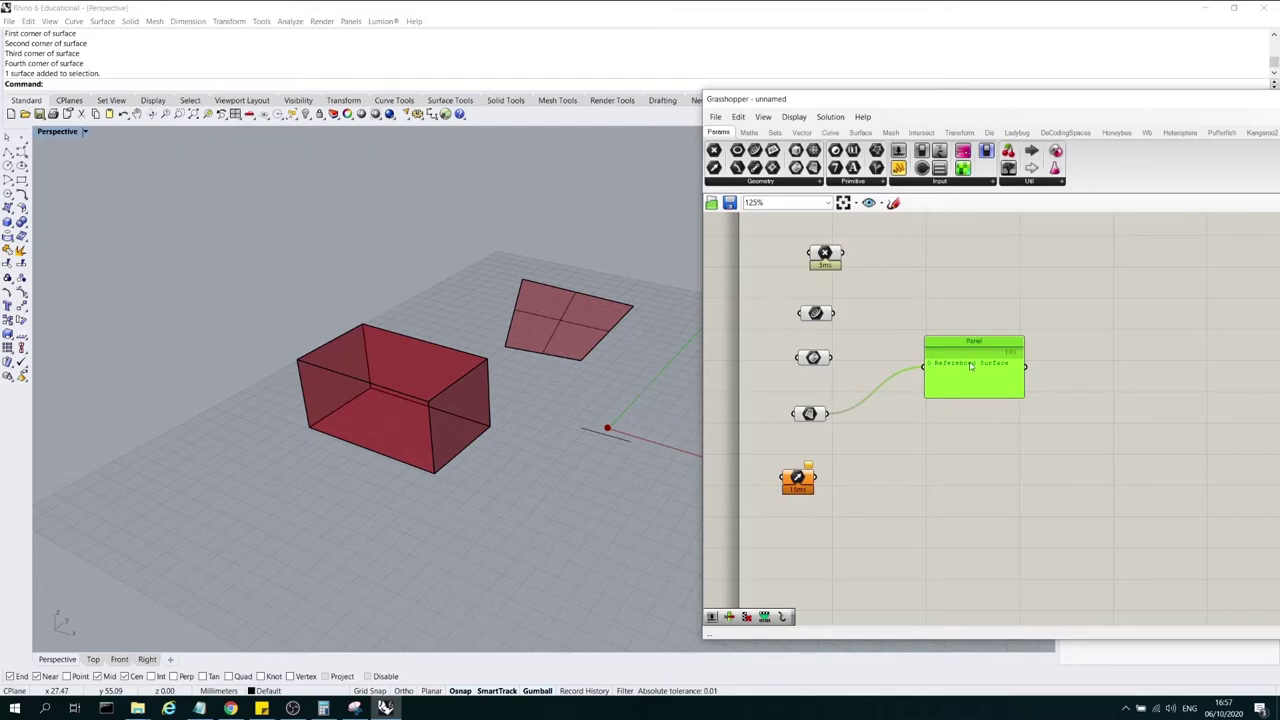
click(943, 457)
Draw a second, larger four-sided surface from corner points behind the box in the Perspective viewport
right_click(405, 197)
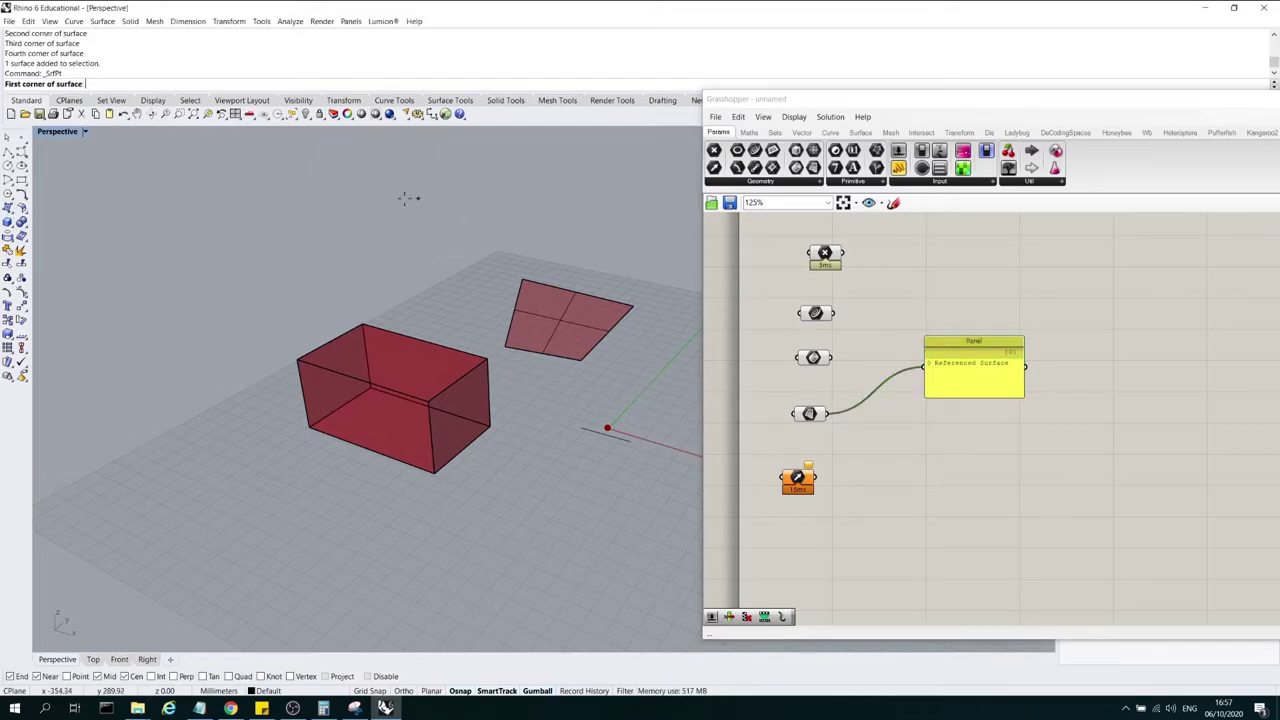
click(389, 198)
click(377, 272)
click(465, 306)
click(515, 222)
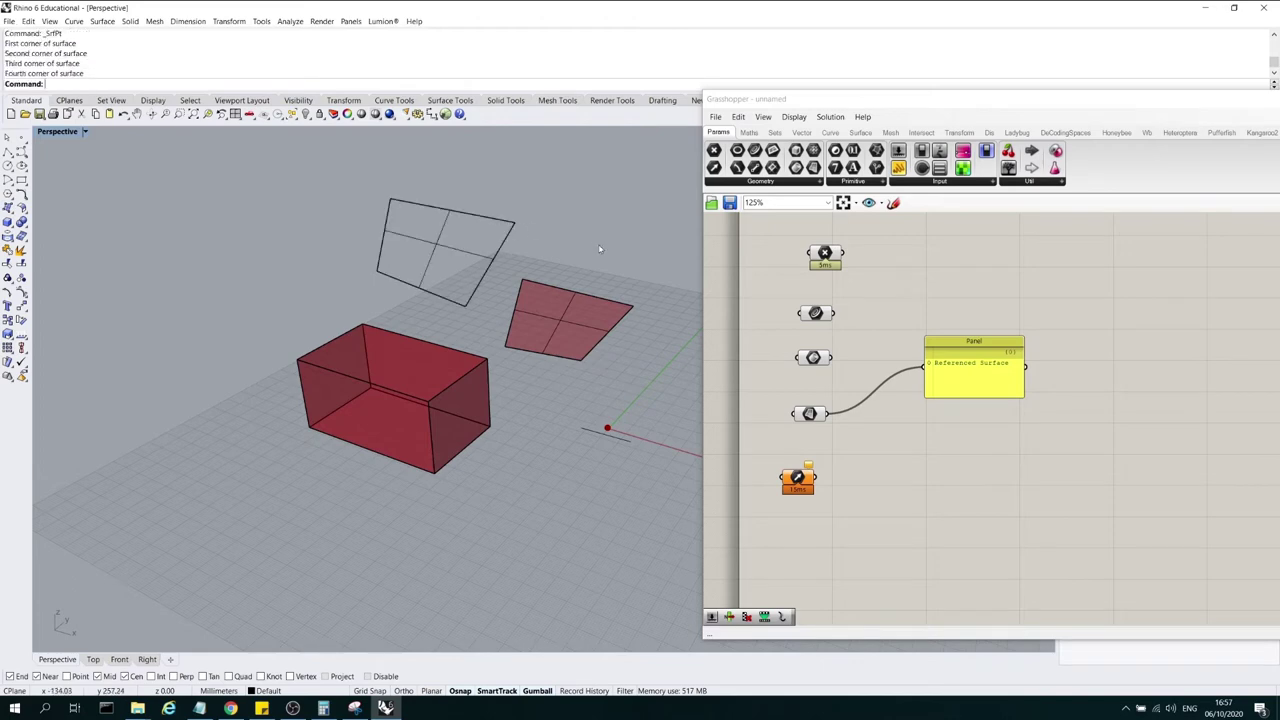
Select both surfaces in Rhino and reference them in the Surface parameter using Set Multiple Surfaces
drag(573, 173, 500, 292)
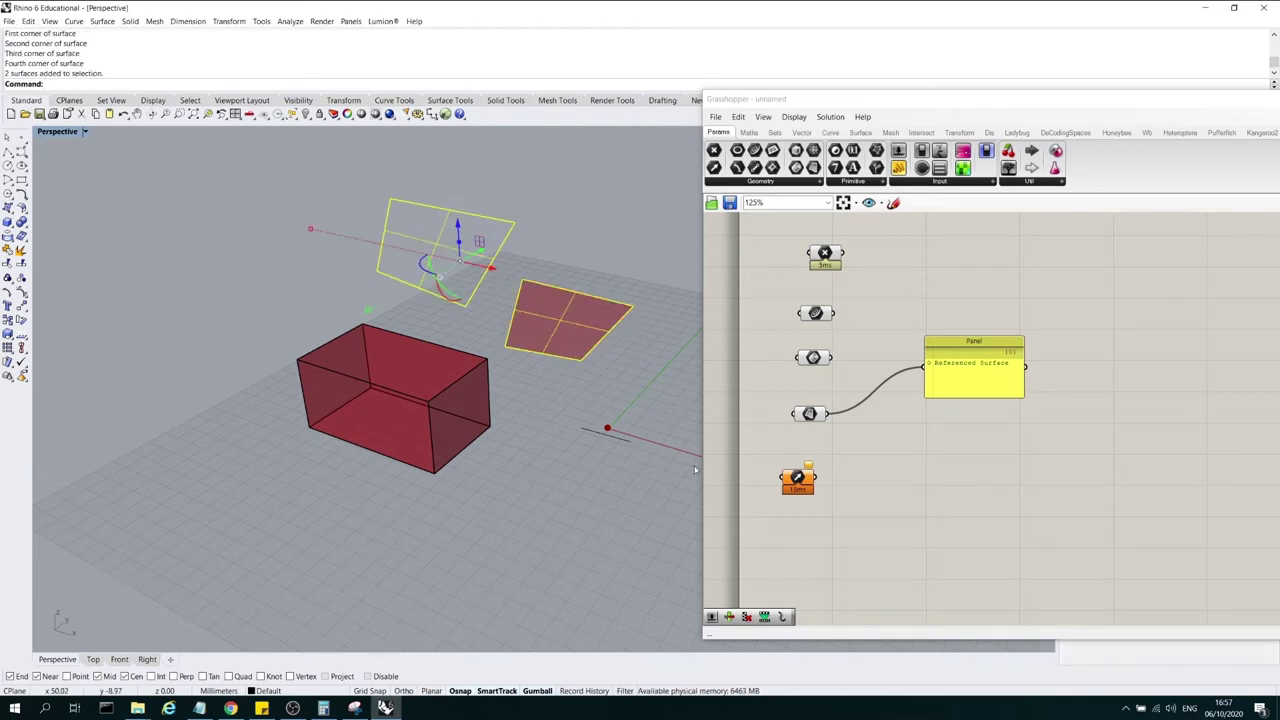
right_click(809, 416)
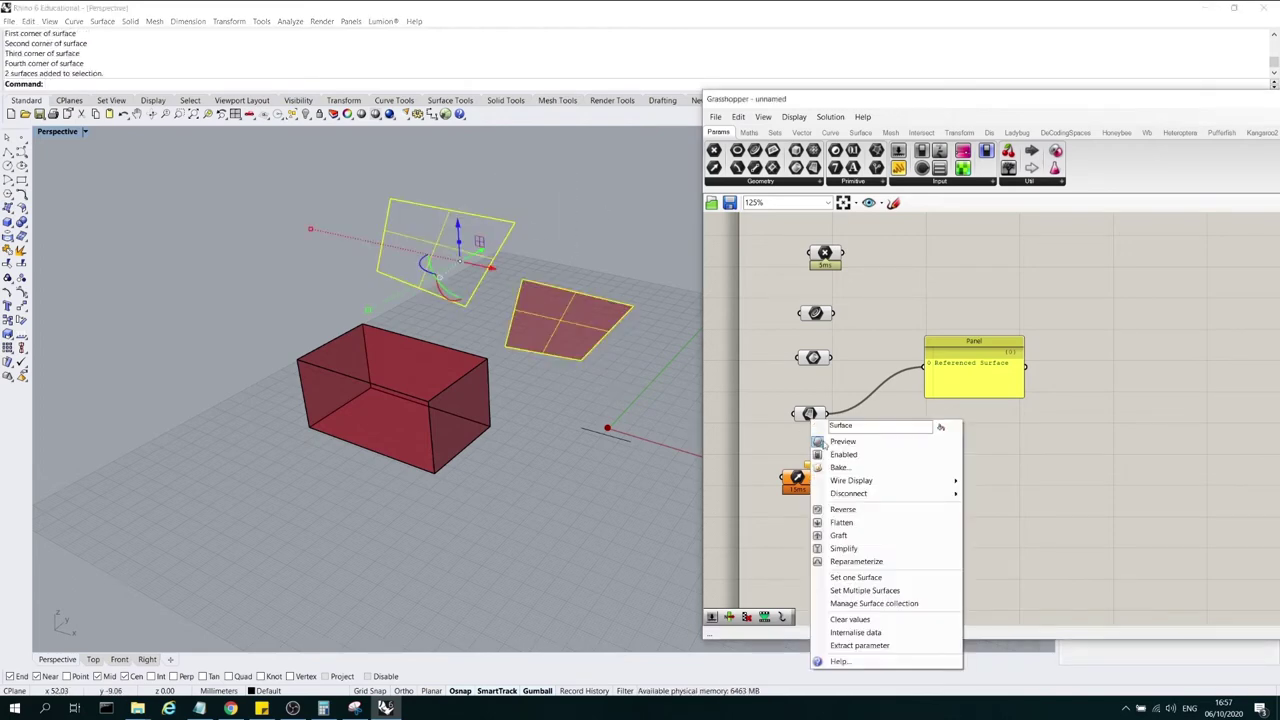
click(866, 590)
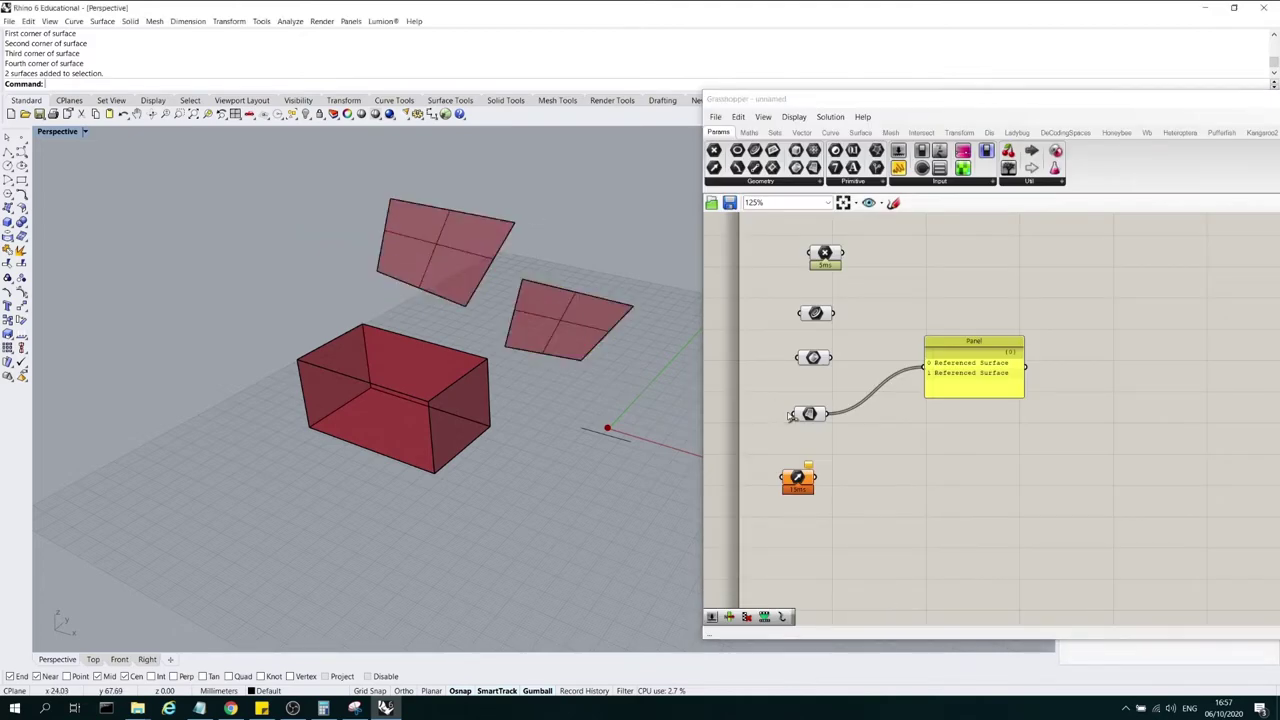
Check the Surface parameter's two referenced surfaces by selecting it, and adjust the positions of the parameter and its Panel
click(810, 414)
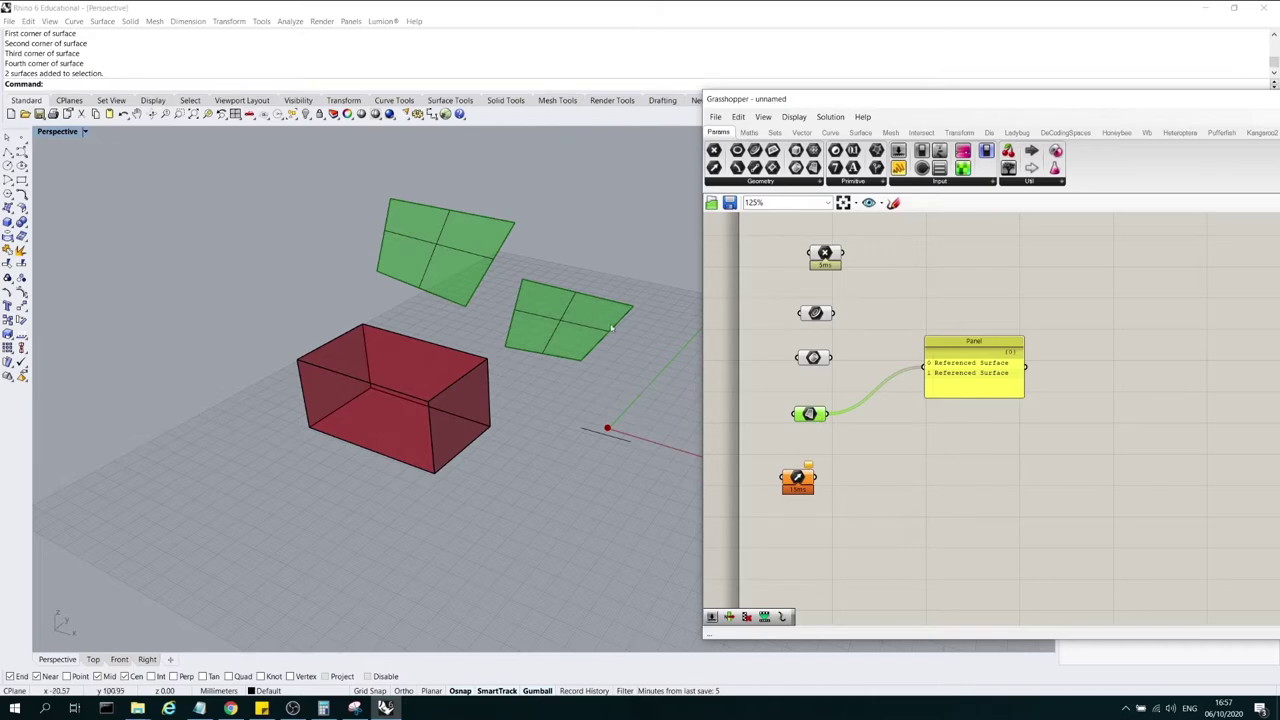
click(828, 397)
mouse_move(813, 419)
mouse_down()
mouse_move(820, 397)
mouse_move(816, 420)
mouse_up()
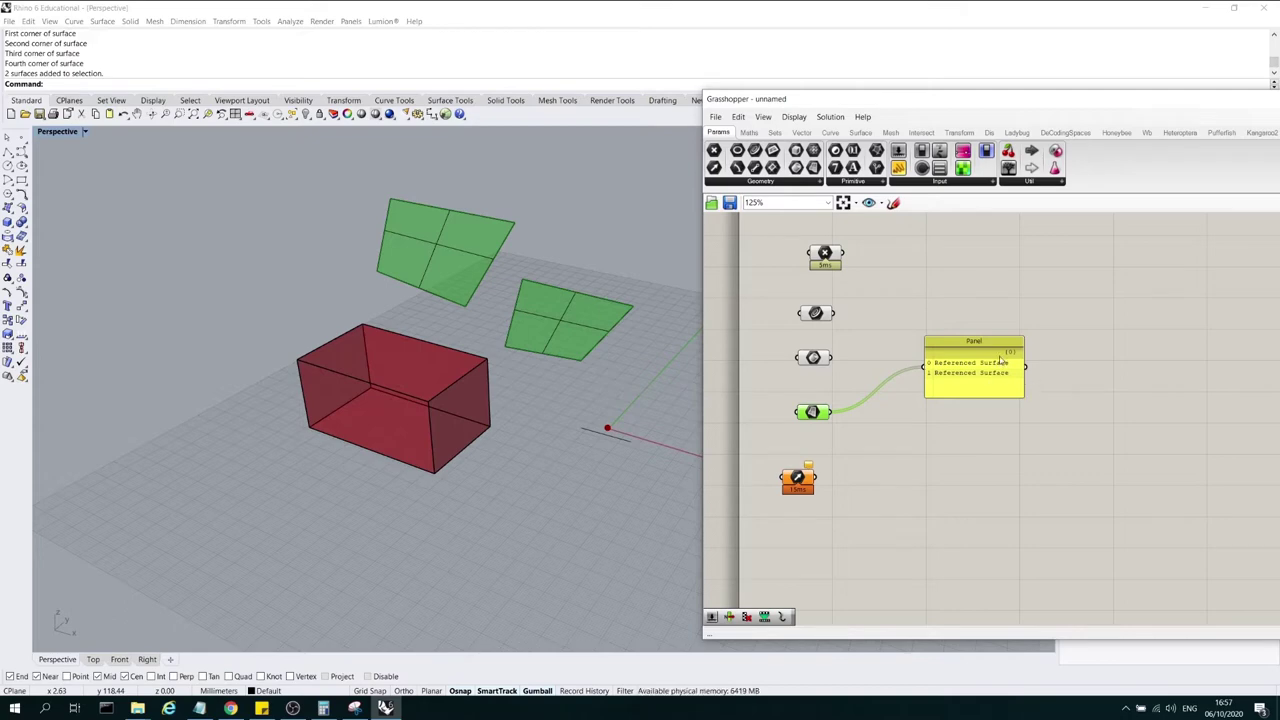
drag(1005, 362, 1005, 377)
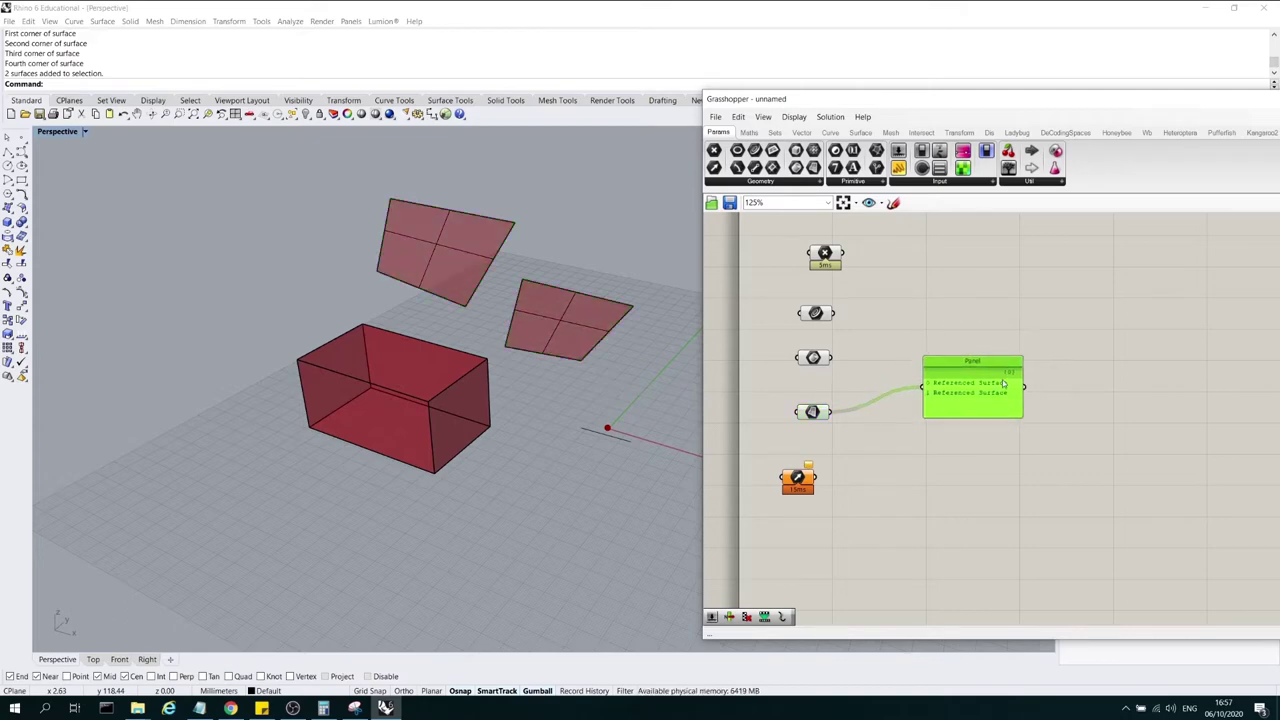
click(884, 540)
Define the Vector parameter with Set one Vector, picking an end point at about (65.9, 134.8, 0) from the origin
click(799, 480)
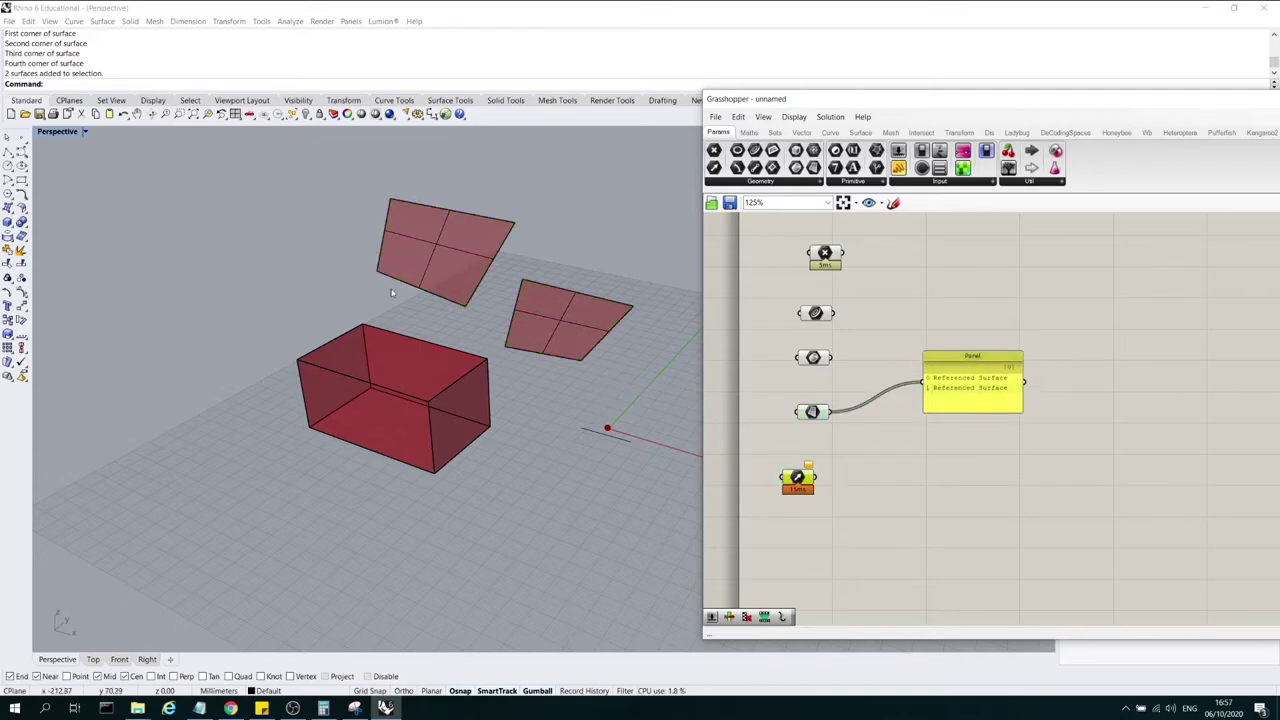
right_click(804, 483)
click(860, 603)
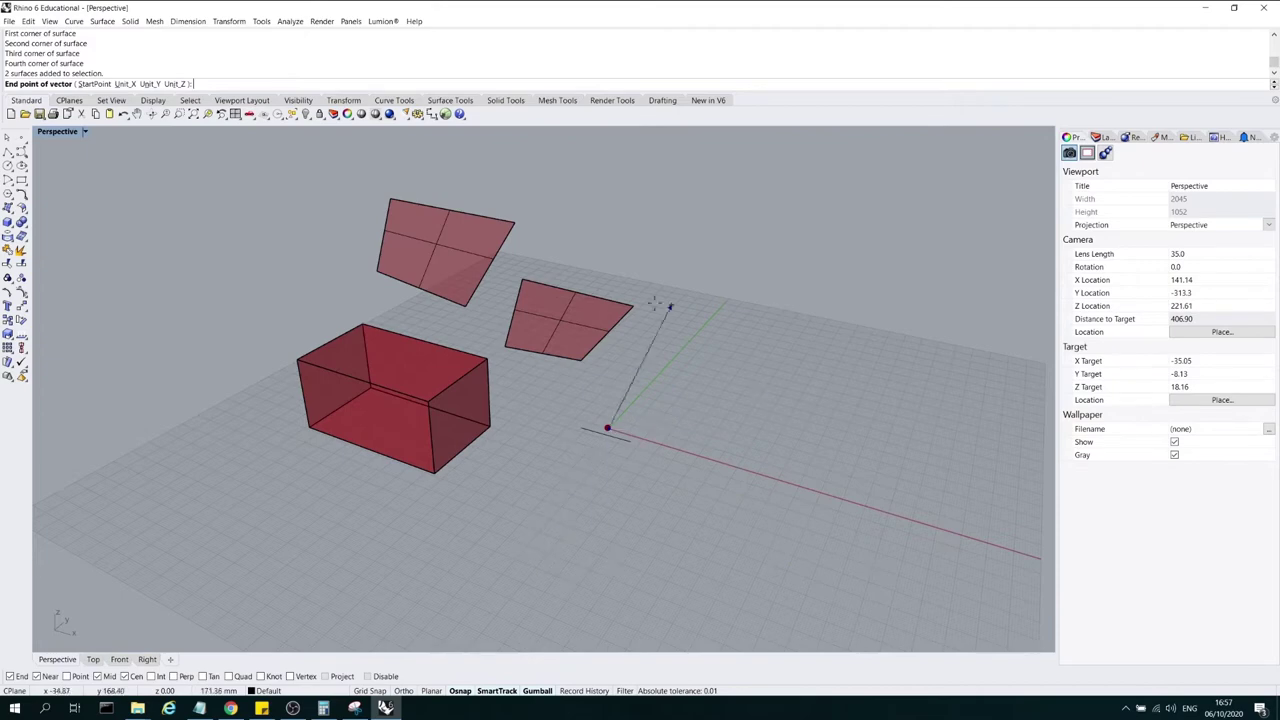
click(796, 358)
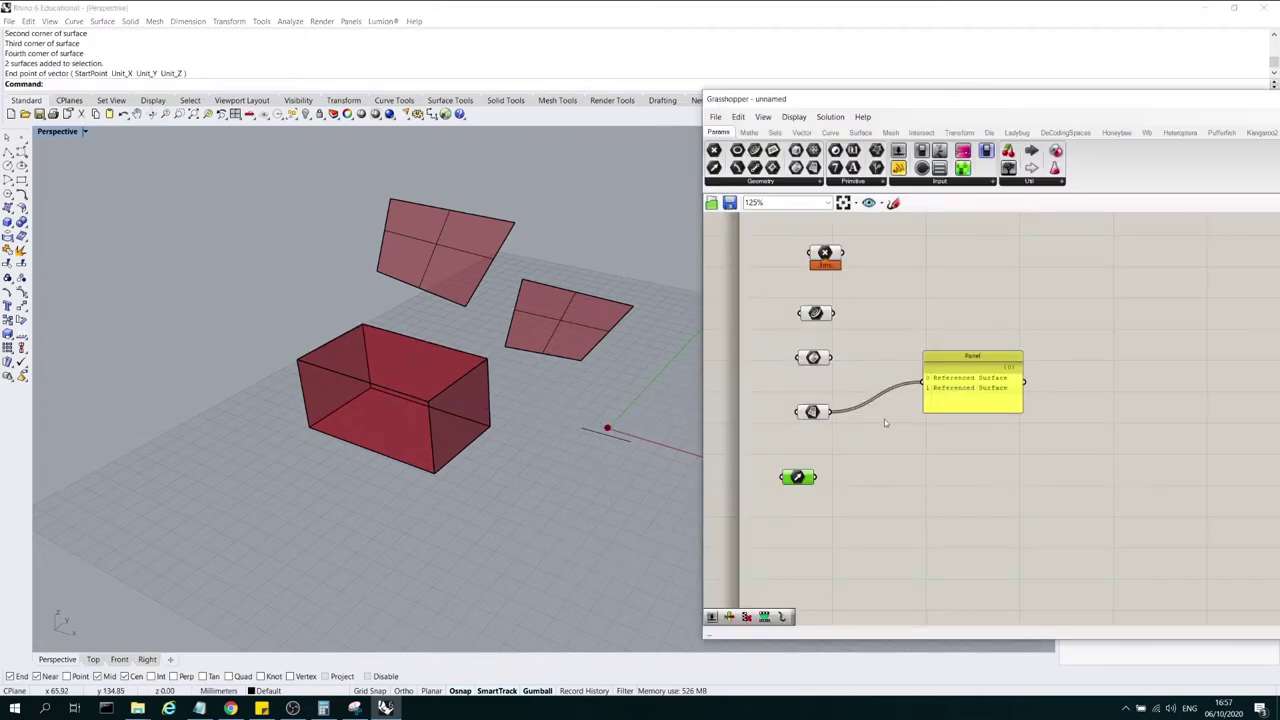
Inspect the Vector parameter's stored coordinates and move it in line beneath the Surface parameter
click(798, 476)
mouse_move(798, 477)
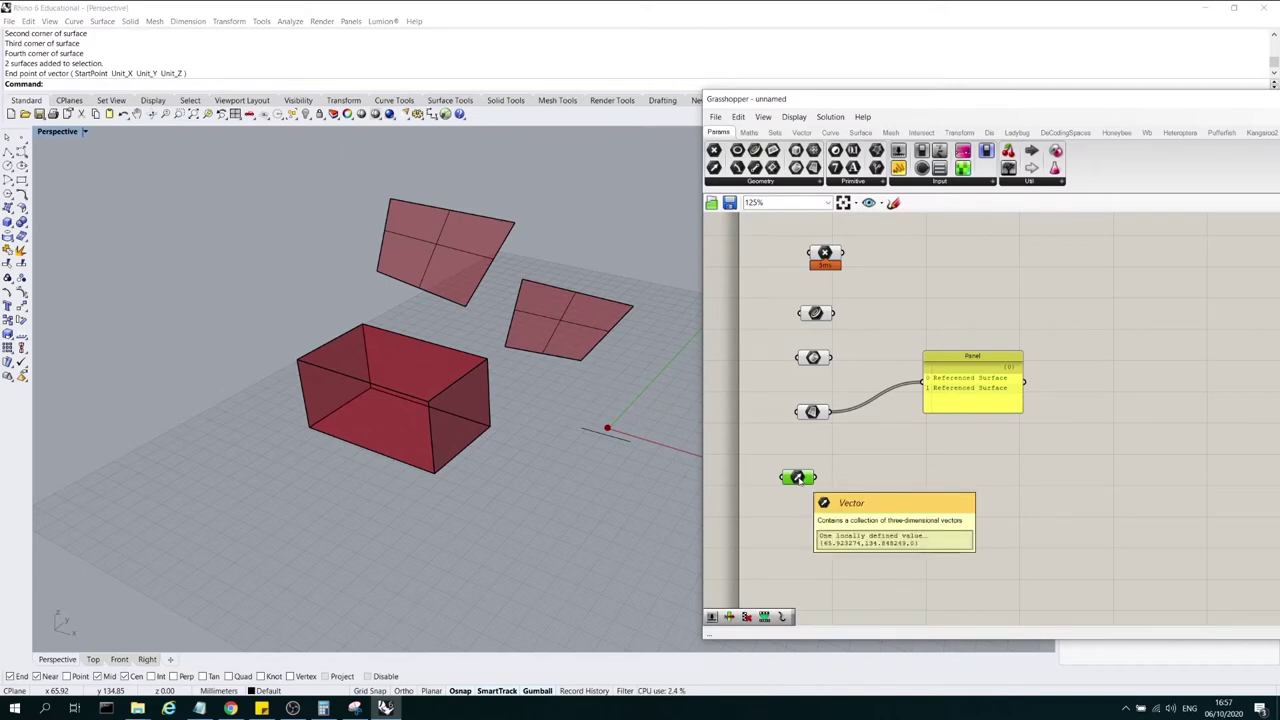
drag(798, 478, 812, 478)
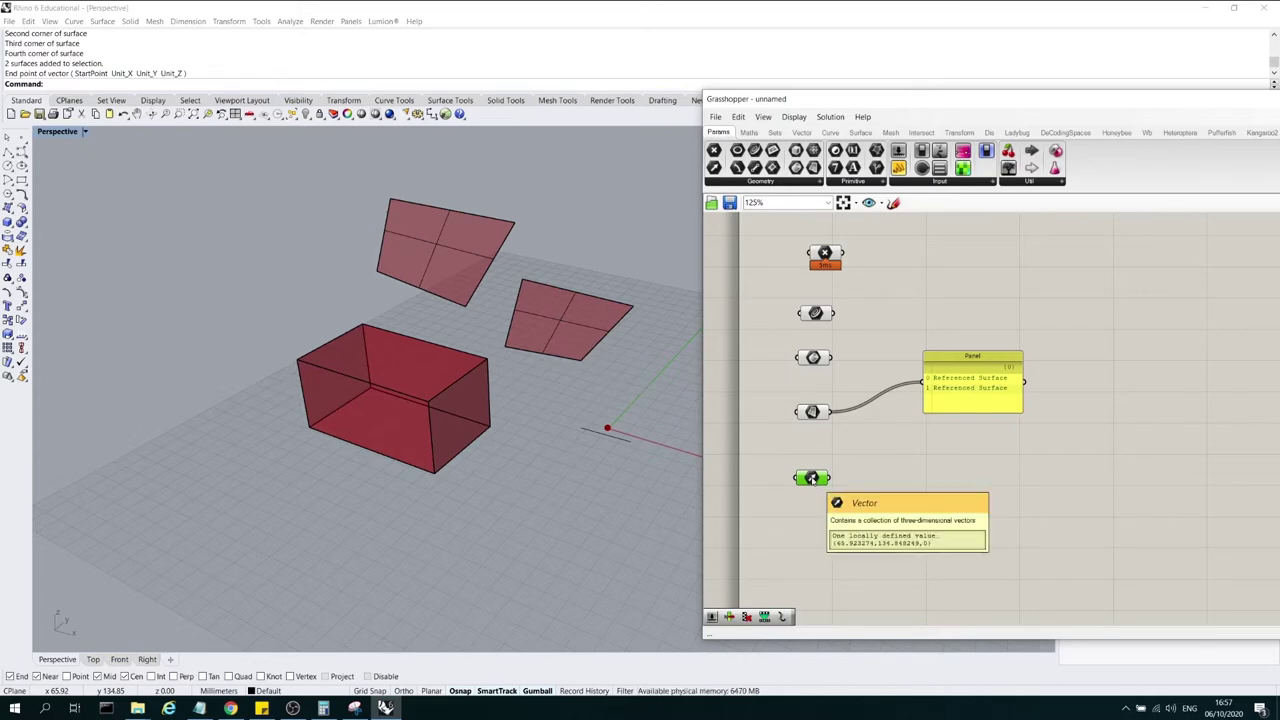
drag(815, 480, 816, 509)
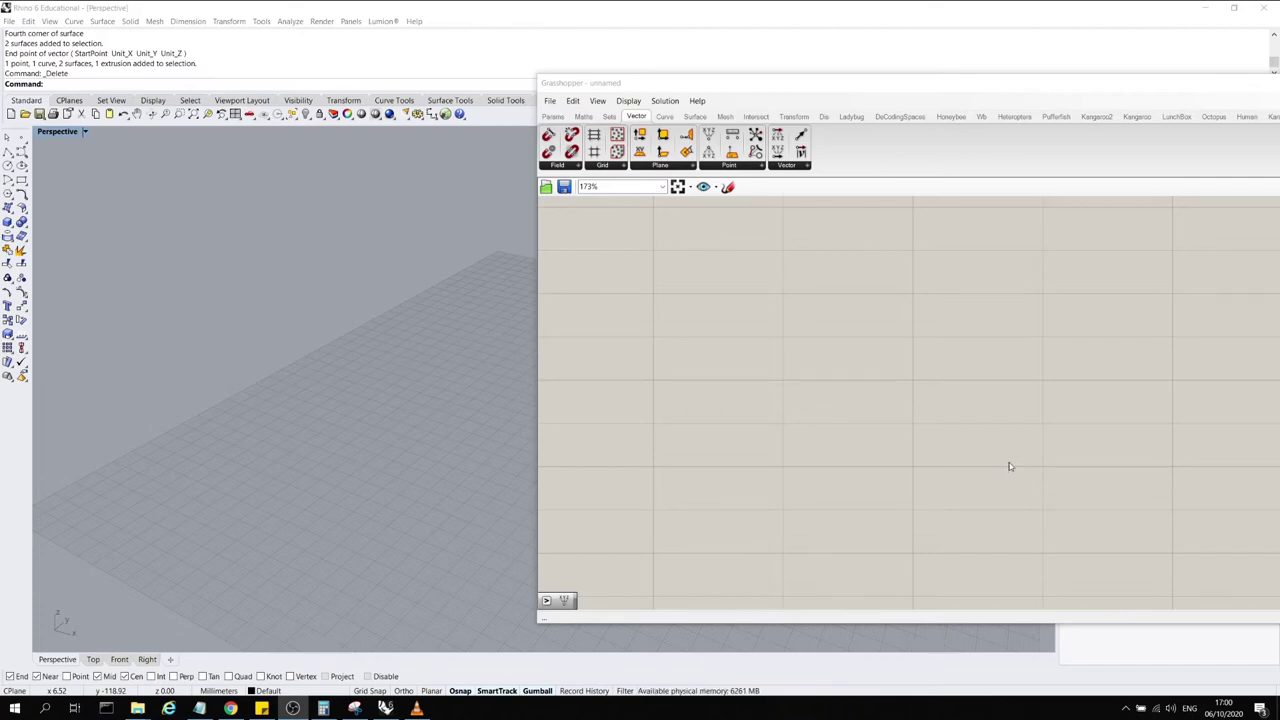
Place a Construct Point component on the empty Grasshopper canvas
double_click(716, 316)
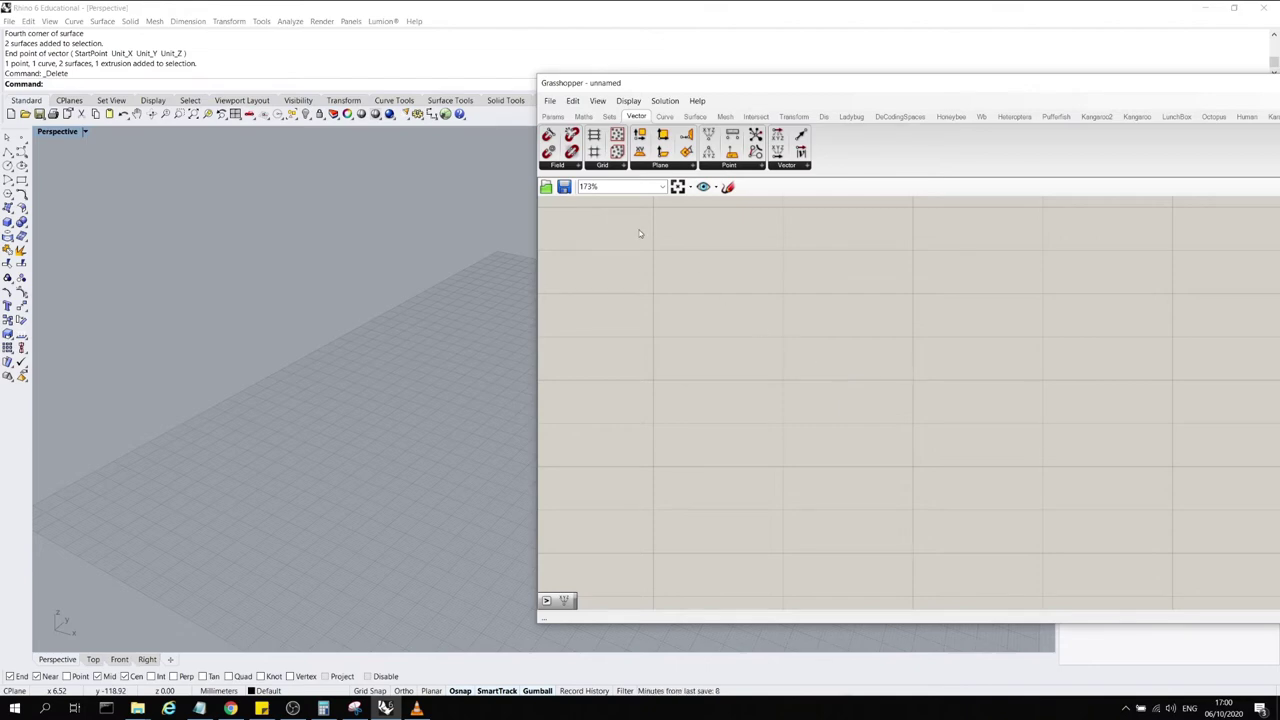
click(553, 117)
click(636, 117)
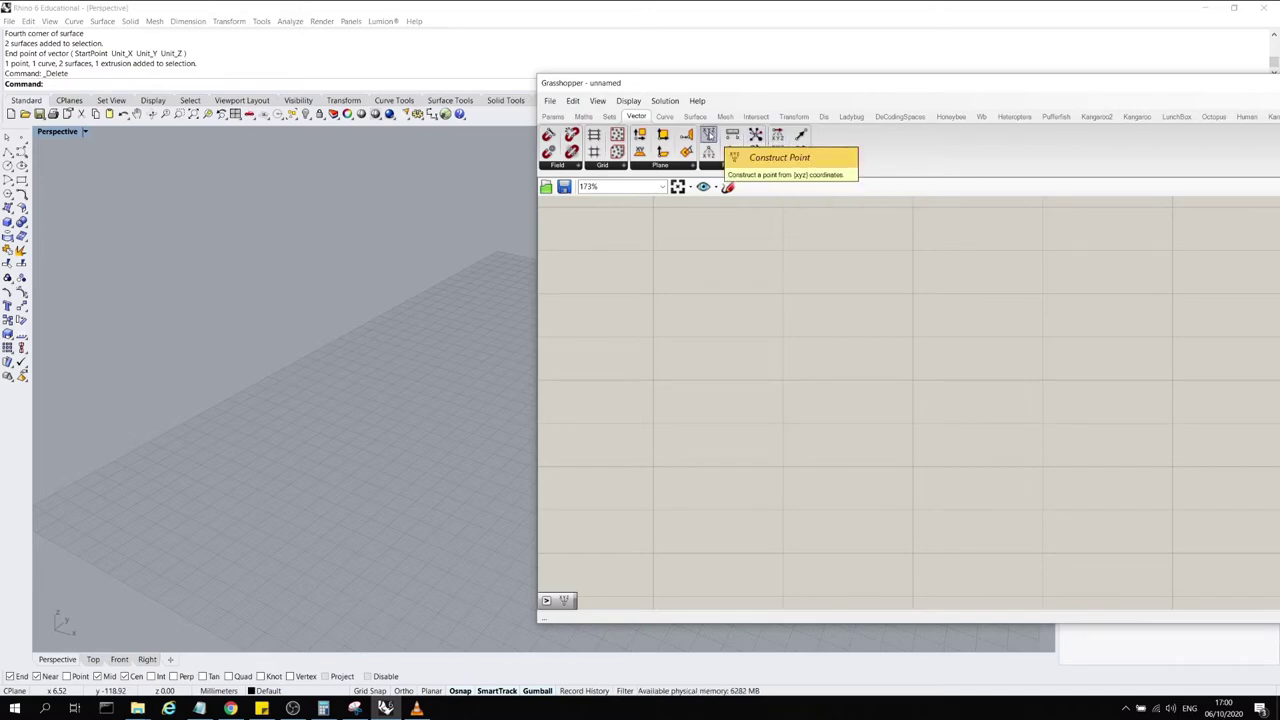
drag(710, 140, 773, 334)
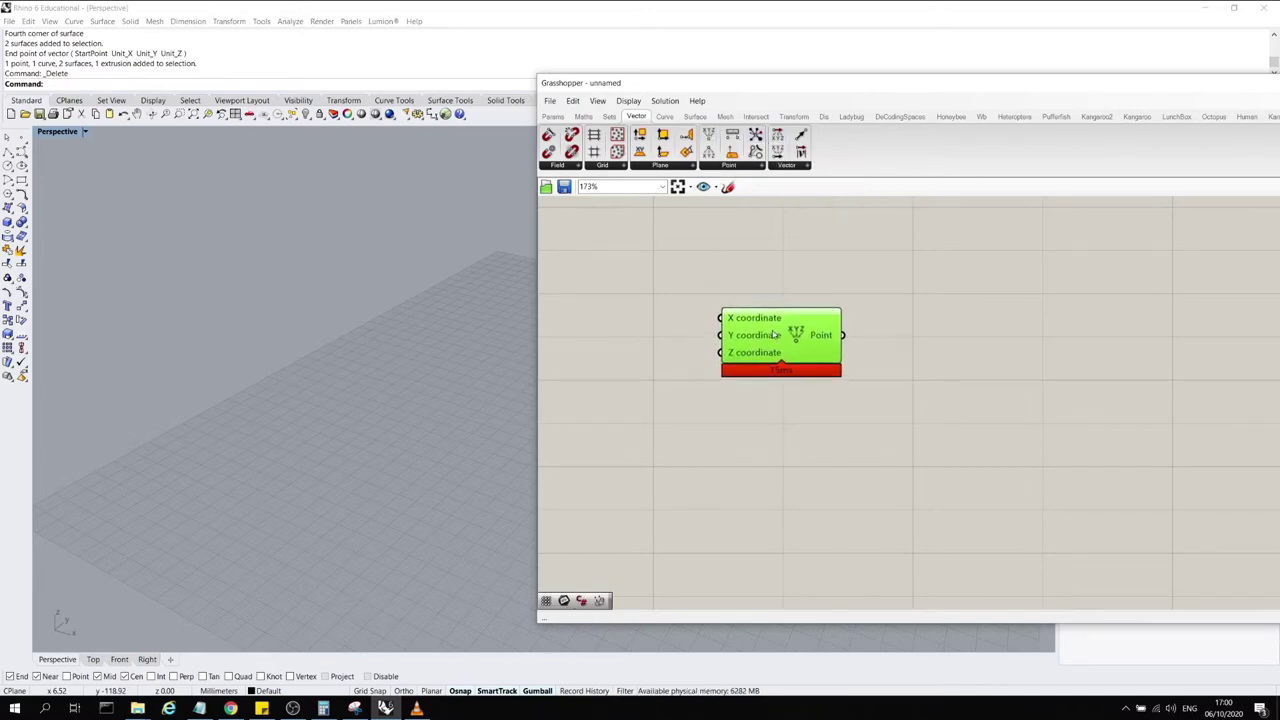
Search the components for "const", then reposition the Construct Point component lower on the canvas
double_click(837, 451)
text(const)
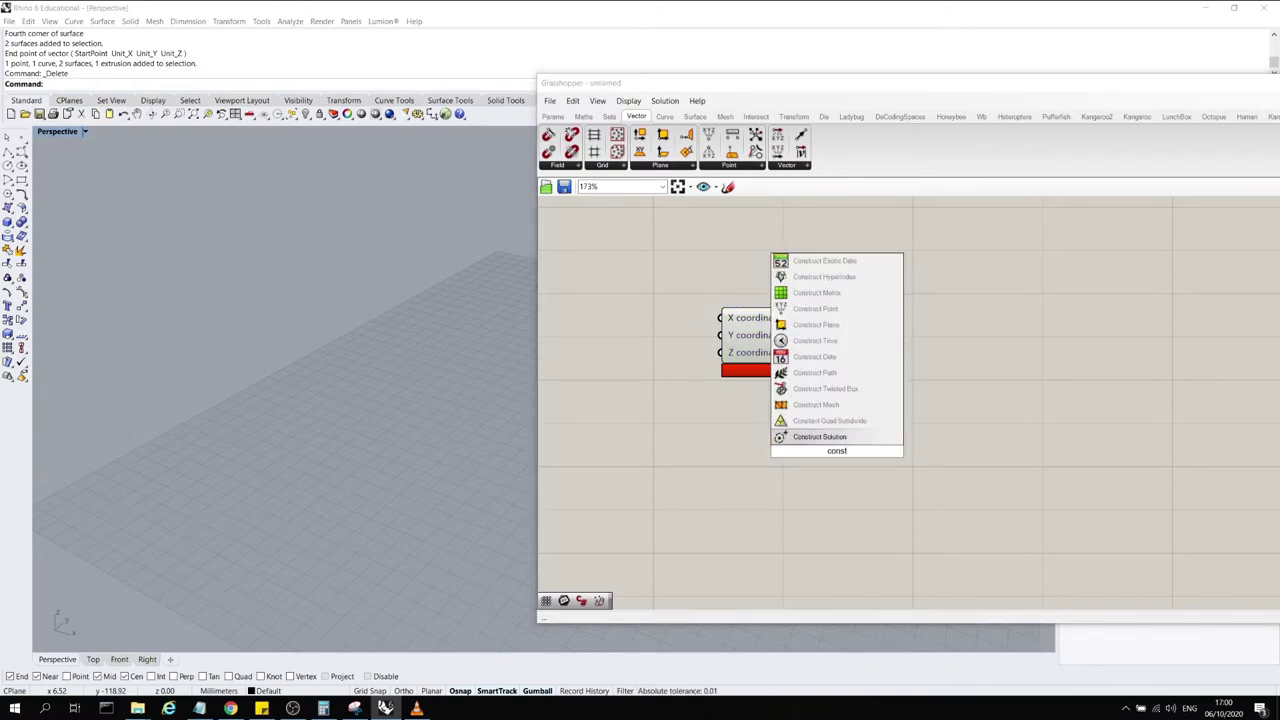
drag(794, 341, 843, 337)
mouse_move(792, 314)
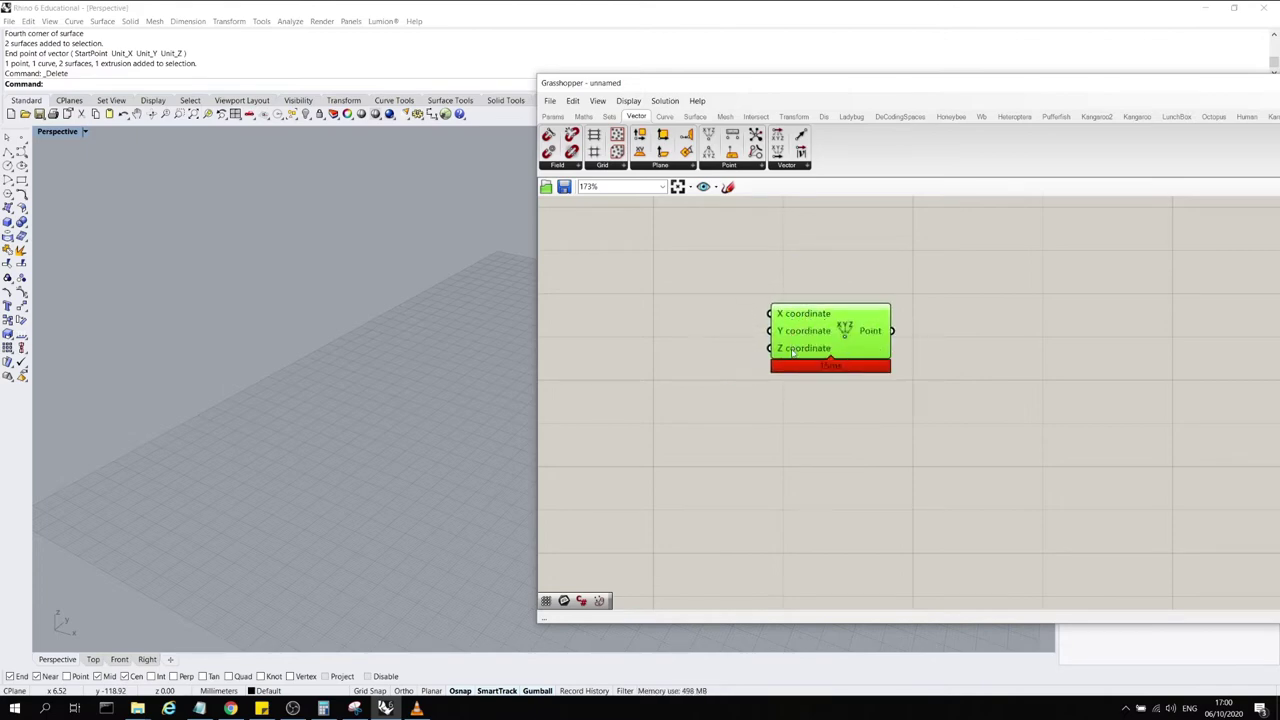
mouse_move(793, 349)
drag(793, 349, 815, 424)
click(734, 294)
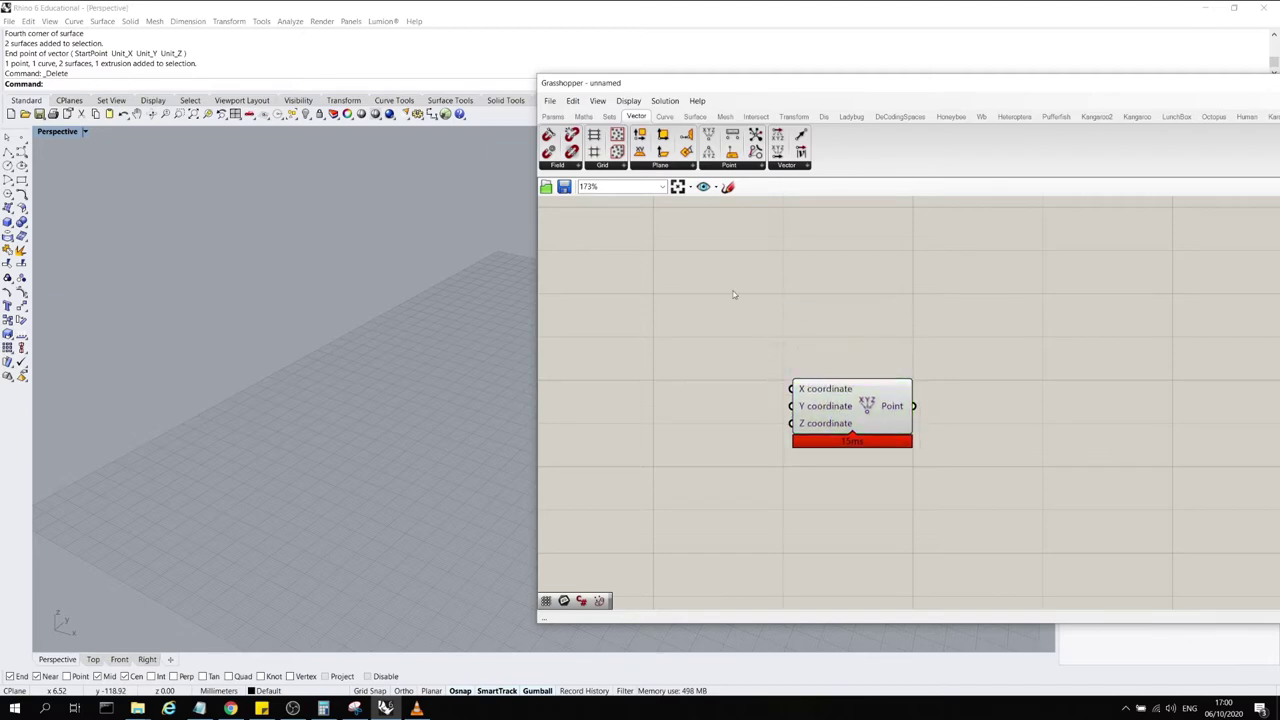
Add a Number Slider with value 100 and connect it to Construct Point's X coordinate input
double_click(734, 287)
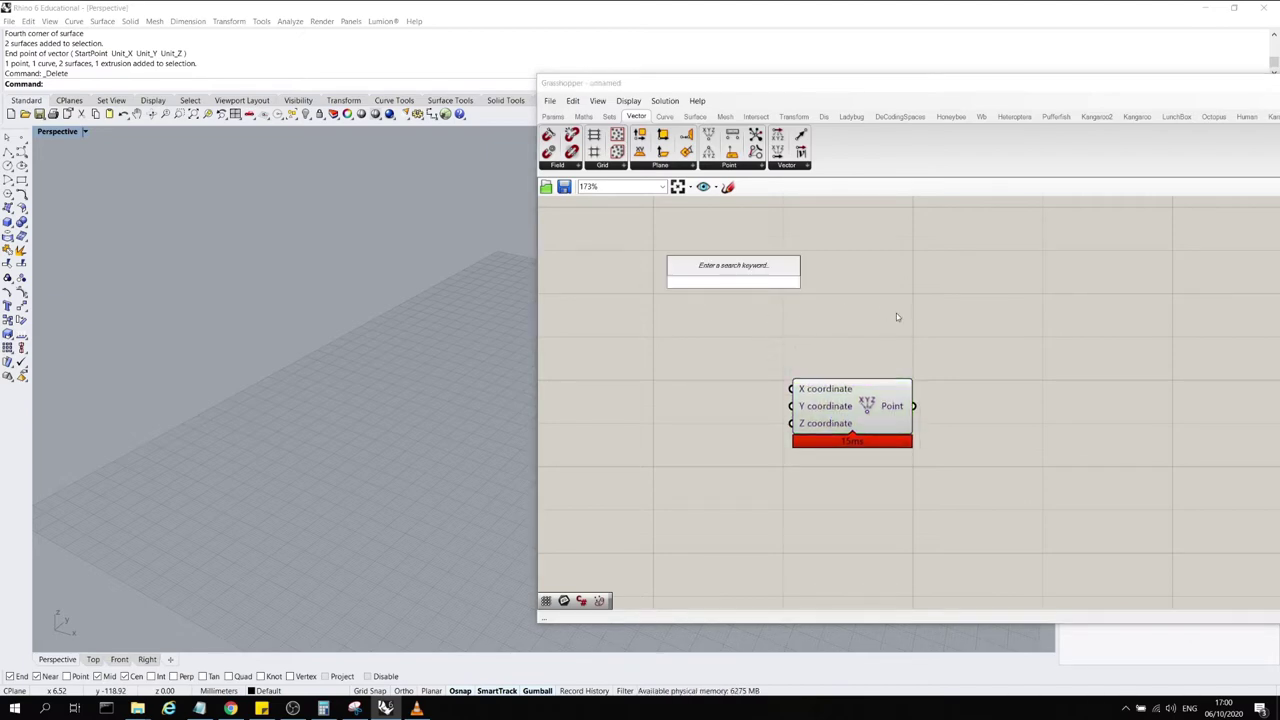
text(100)
key(Return)
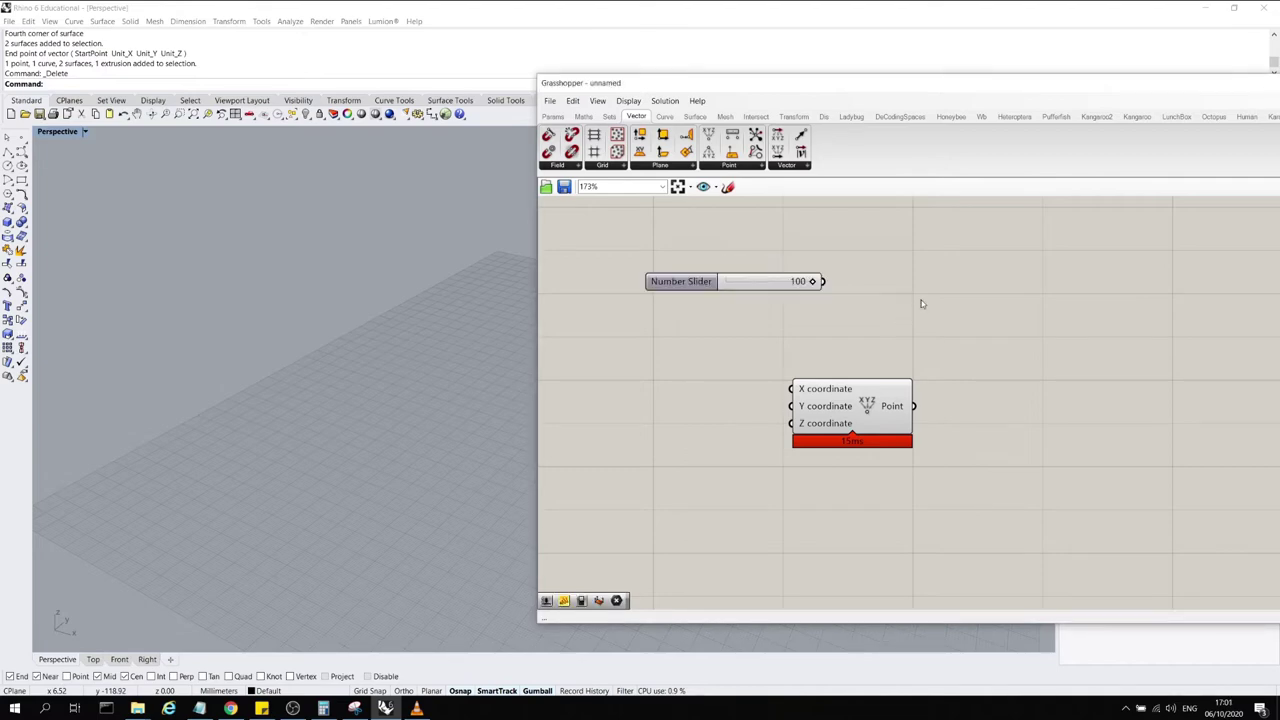
click(764, 284)
drag(764, 284, 832, 282)
click(726, 394)
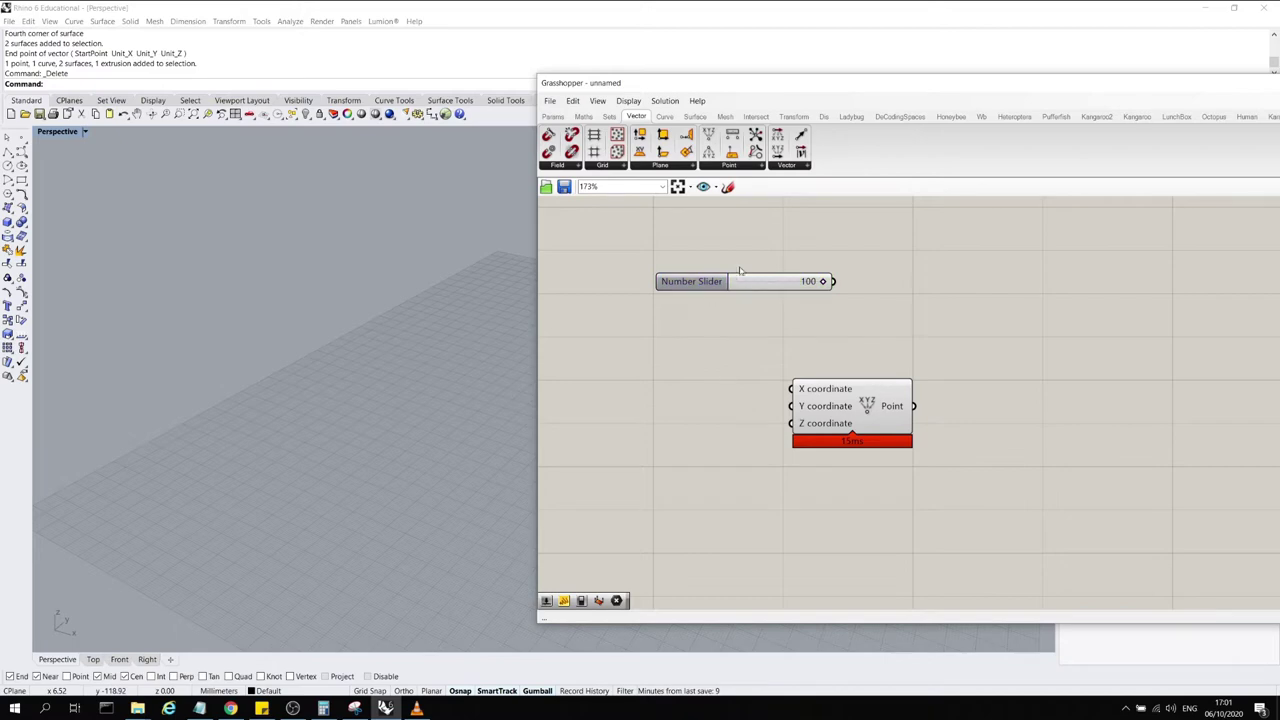
drag(750, 281, 655, 346)
drag(738, 345, 790, 388)
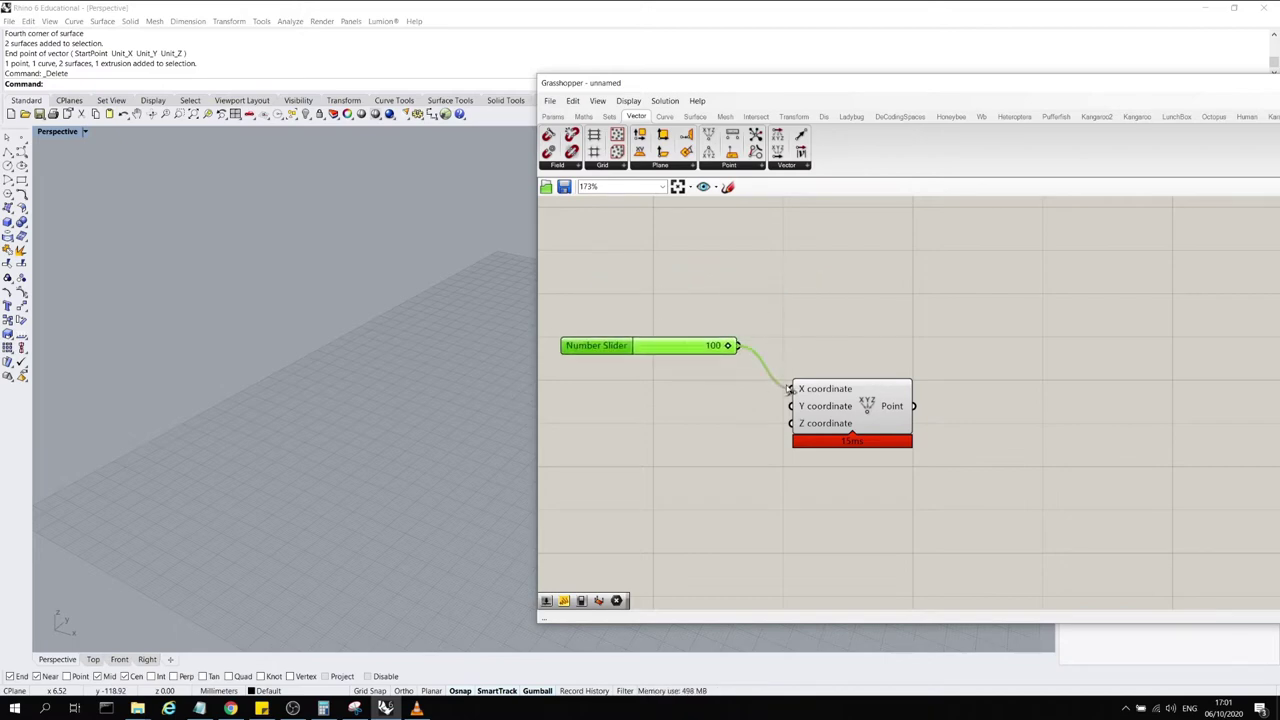
click(703, 382)
Duplicate the Number Slider twice and connect the copies to Construct Point's Y and Z coordinate inputs
click(662, 352)
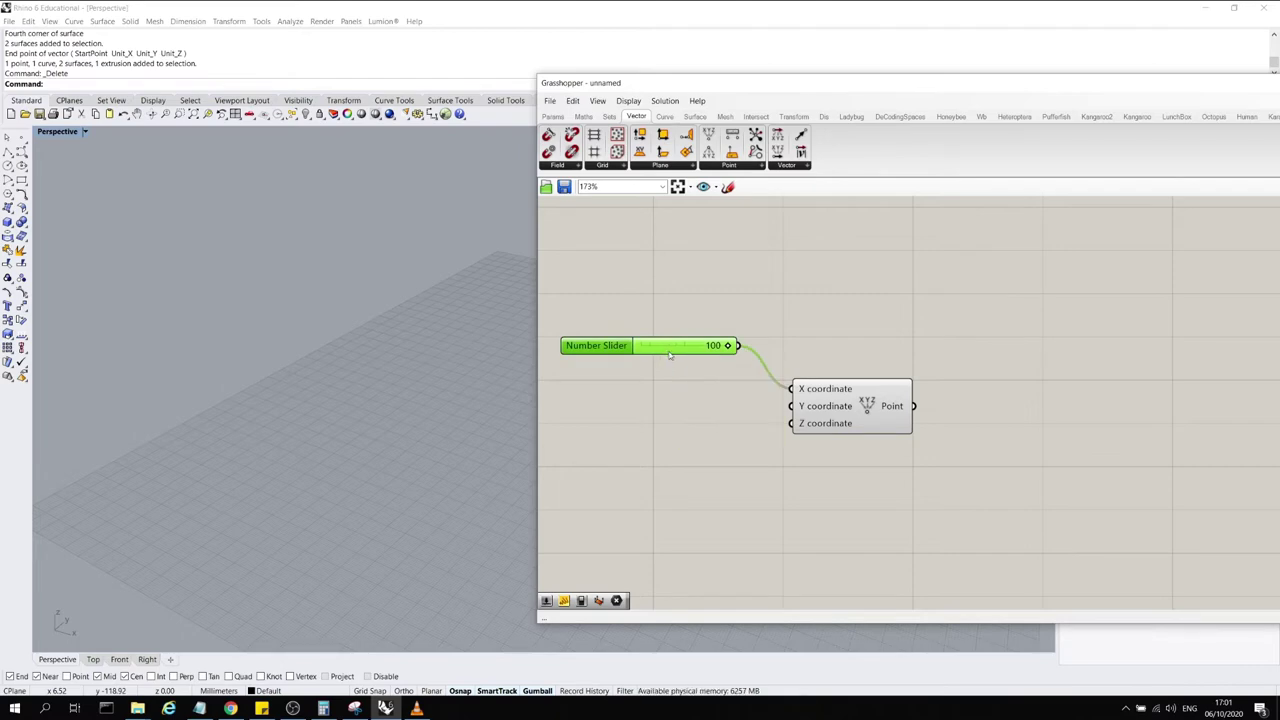
alt+drag(662, 352, 791, 424)
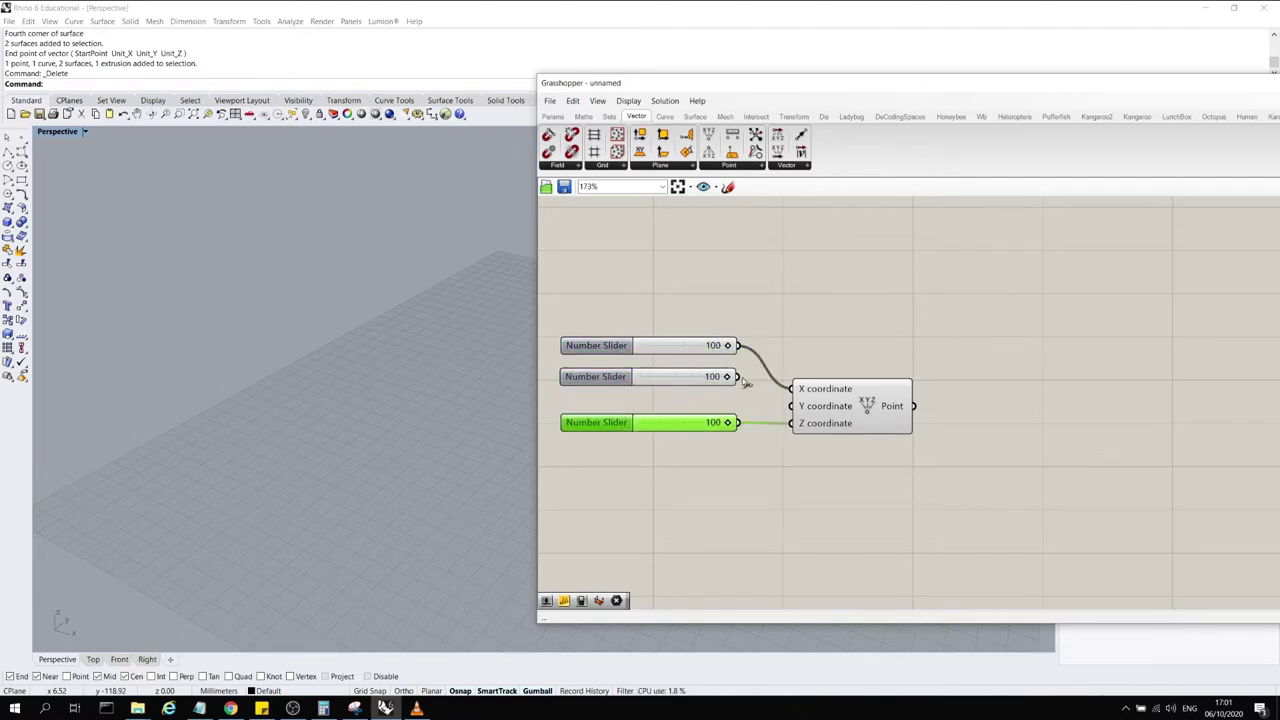
drag(739, 377, 791, 406)
click(836, 470)
Move the Grasshopper window aside and select Construct Point to examine its previewed point in the Perspective viewport
click(870, 403)
drag(854, 83, 1090, 87)
scroll(240, 406, down, 9)
scroll(334, 409, up, 3)
drag(1073, 401, 1073, 372)
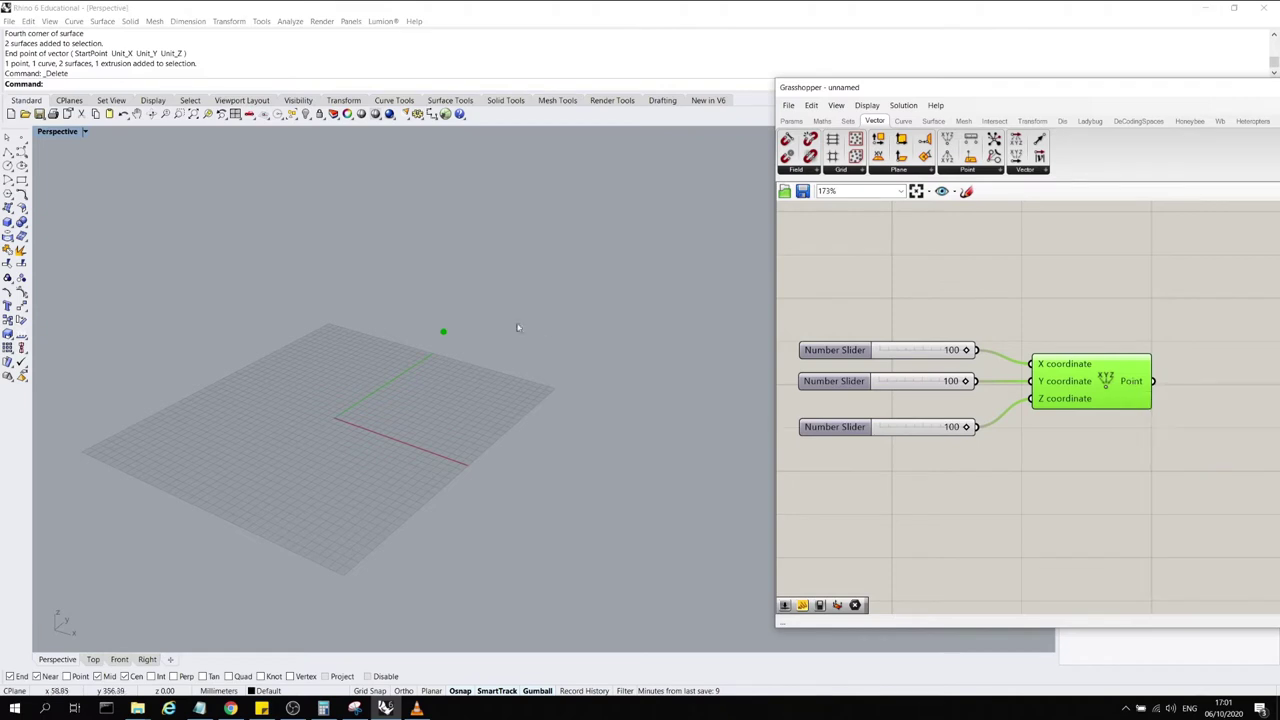
click(443, 349)
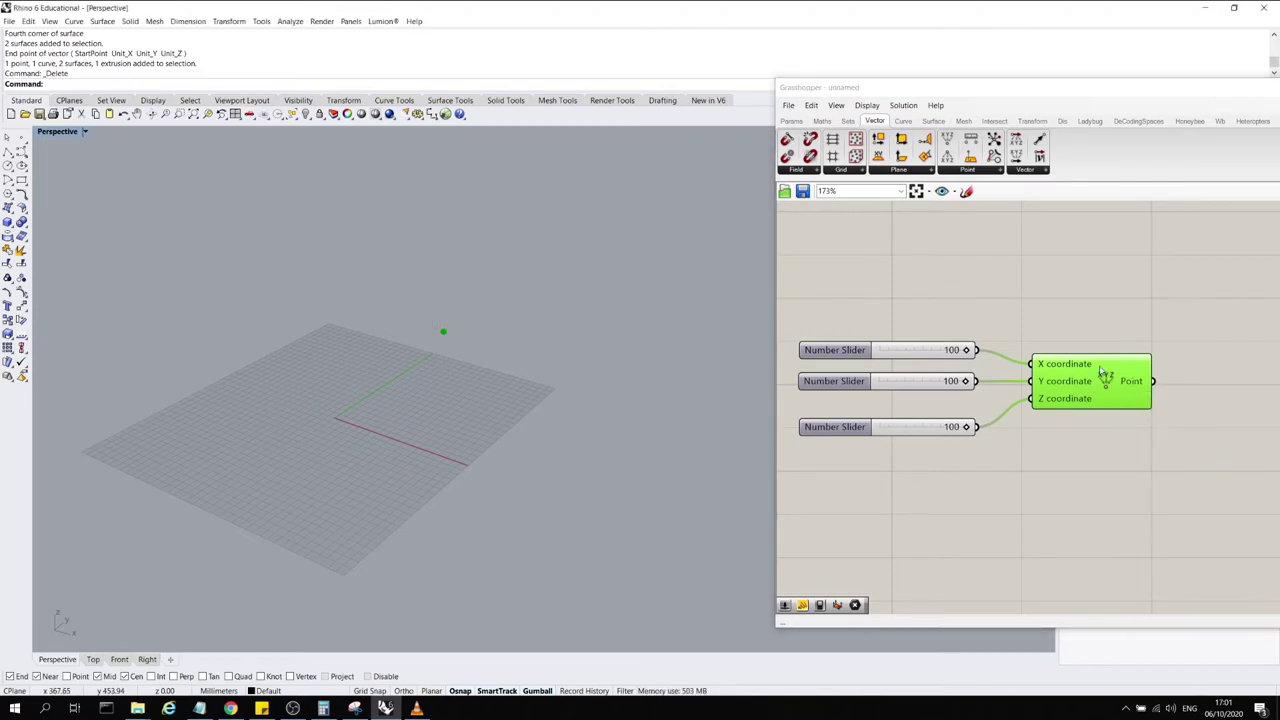
scroll(1081, 365, up, 3)
scroll(1005, 357, down, 3)
scroll(1005, 357, up, 1)
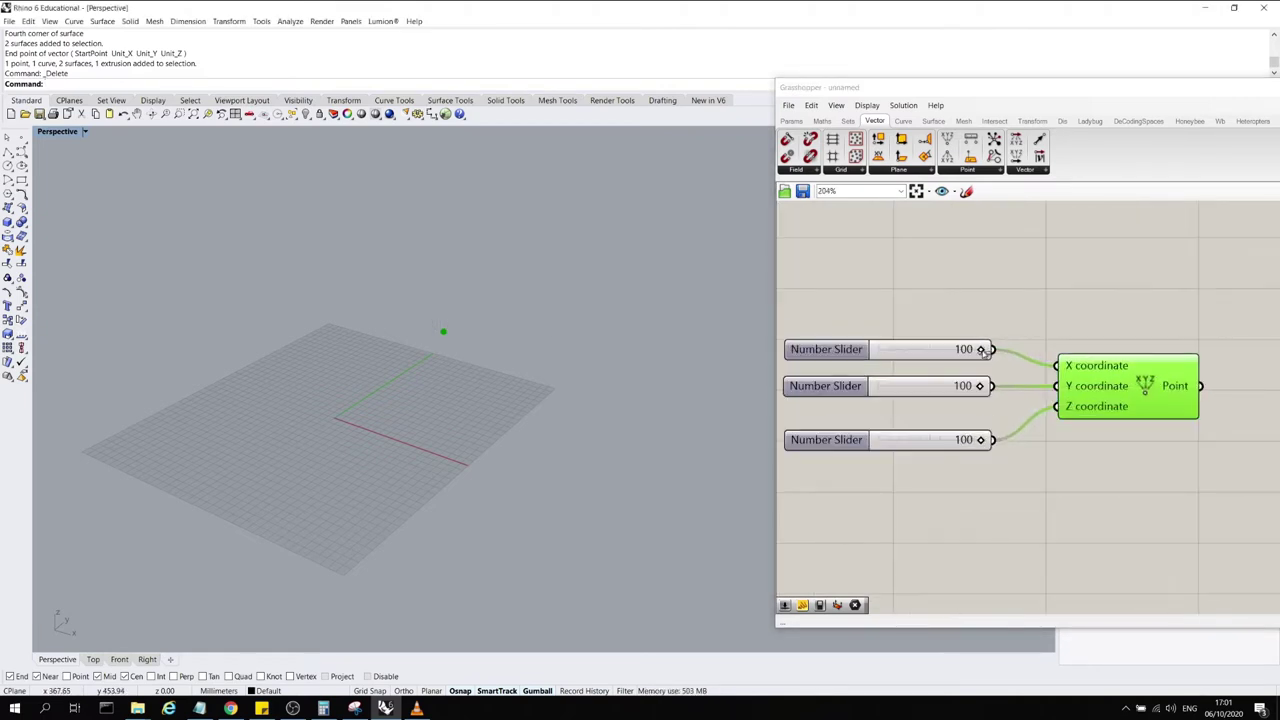
Set the X coordinate slider to 74 and the Y coordinate slider to 78
drag(980, 350, 958, 386)
drag(981, 441, 986, 441)
click(1039, 491)
scroll(1047, 373, down, 1)
scroll(1017, 362, up, 1)
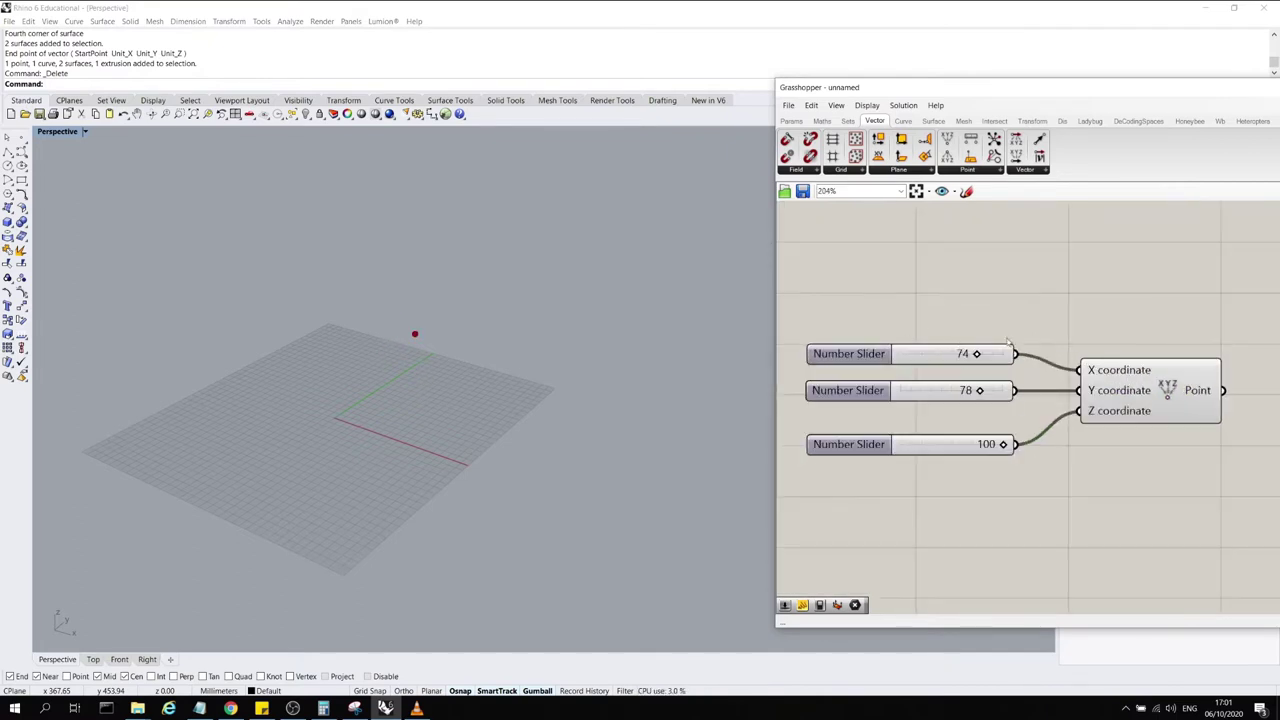
Edit the X coordinate slider's properties to use integer rounding (N) and a maximum of 50, and keep it at 50
click(890, 353)
double_click(870, 353)
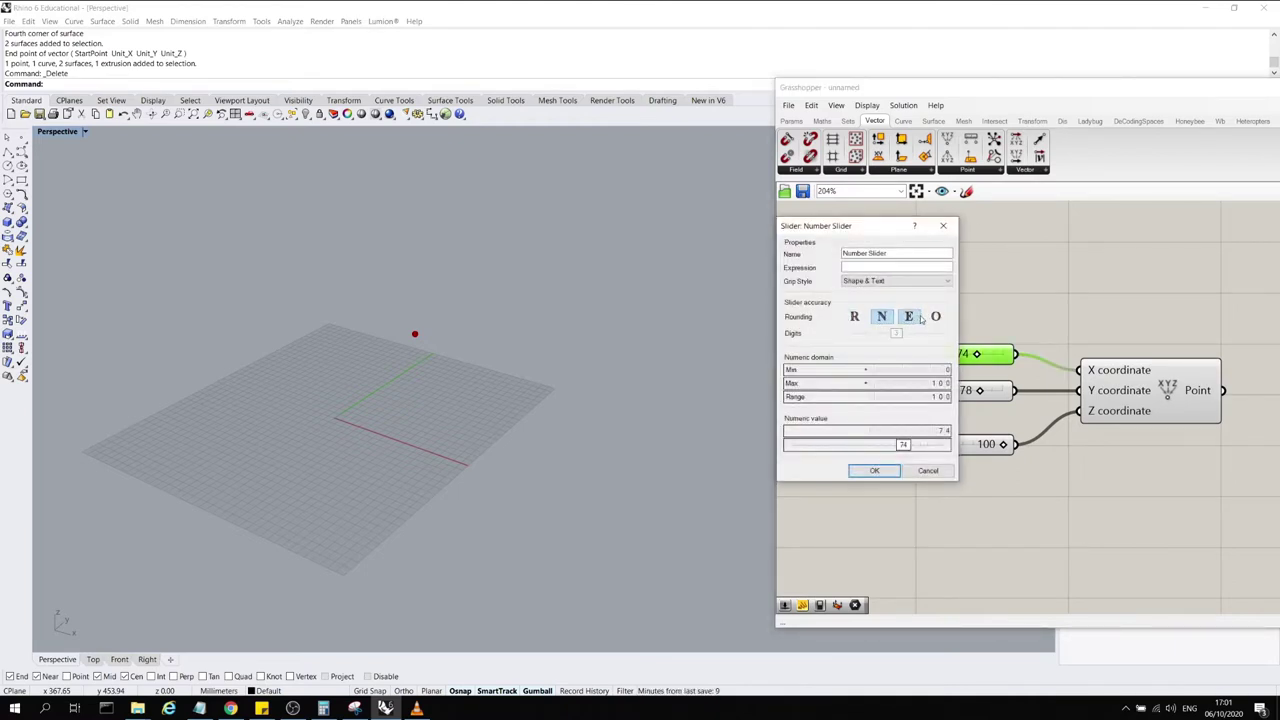
click(856, 317)
click(881, 317)
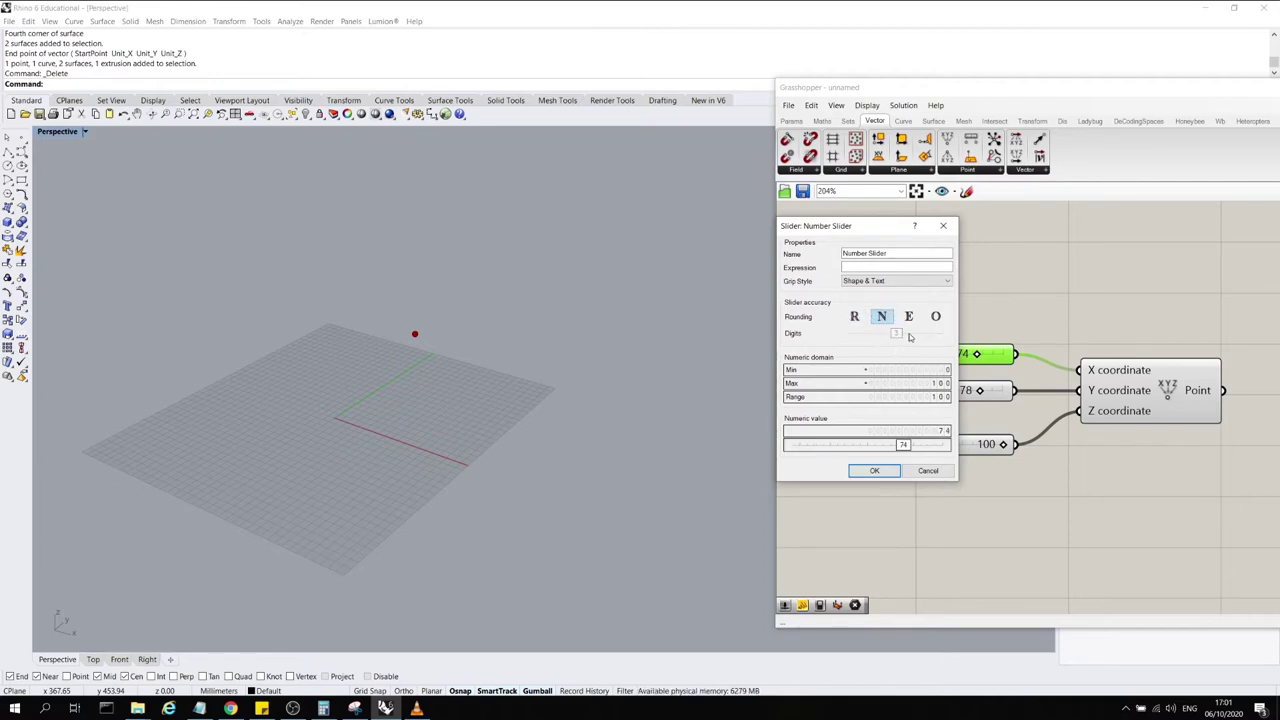
double_click(915, 383)
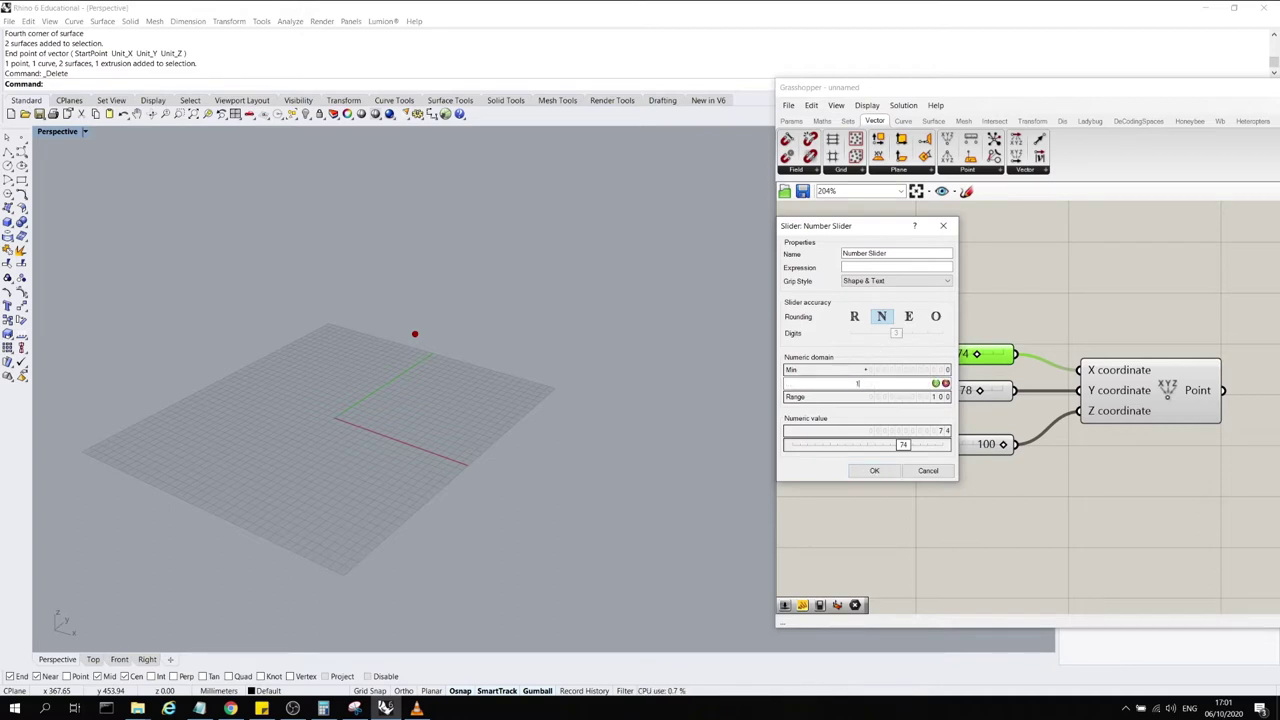
text(50)
click(935, 384)
click(874, 470)
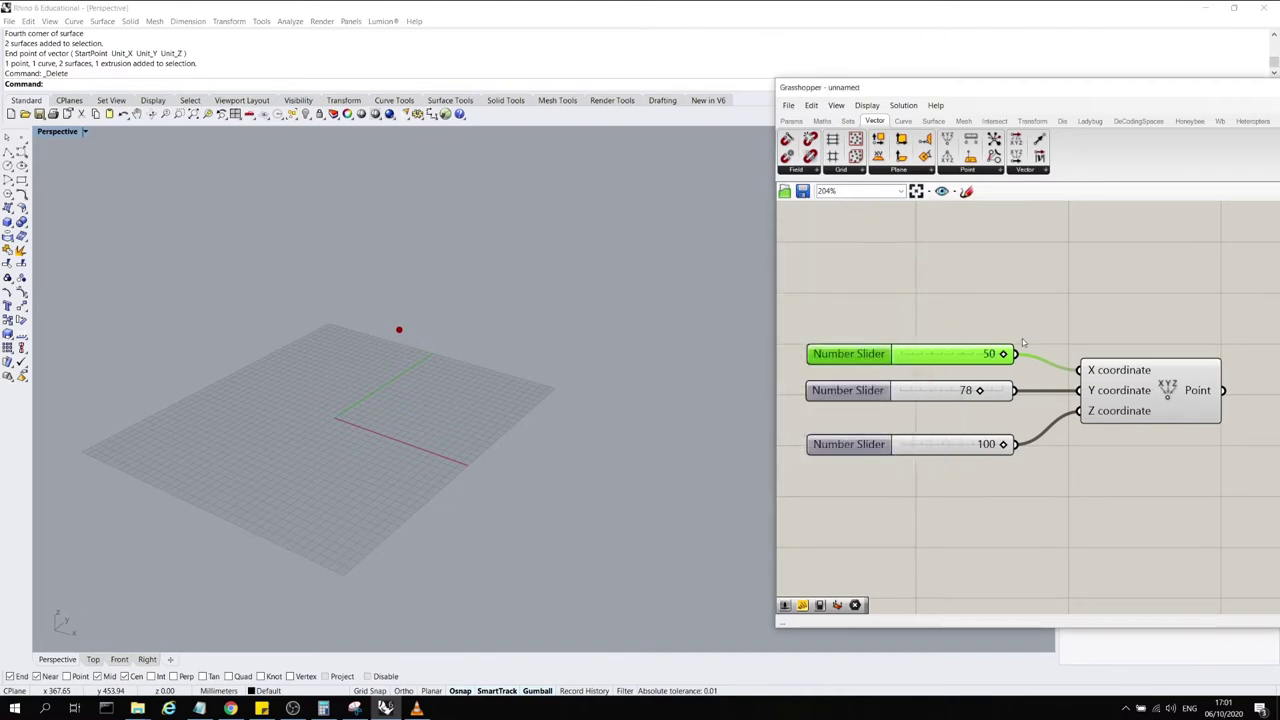
drag(1003, 354, 1071, 343)
Make room by moving Construct Point up beside its sliders, and add a Point parameter below them
scroll(895, 385, down, 3)
drag(1035, 432, 909, 289)
drag(1053, 344, 1046, 290)
click(1022, 421)
double_click(927, 414)
text(po)
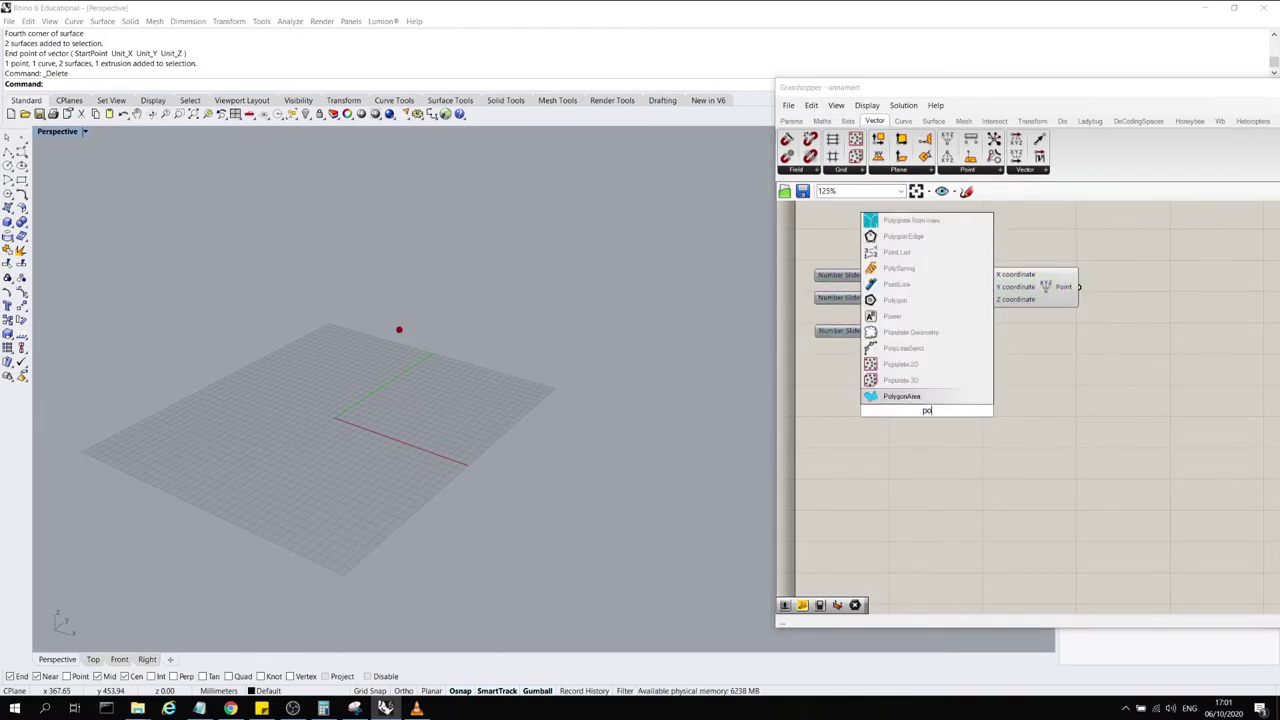
text(int)
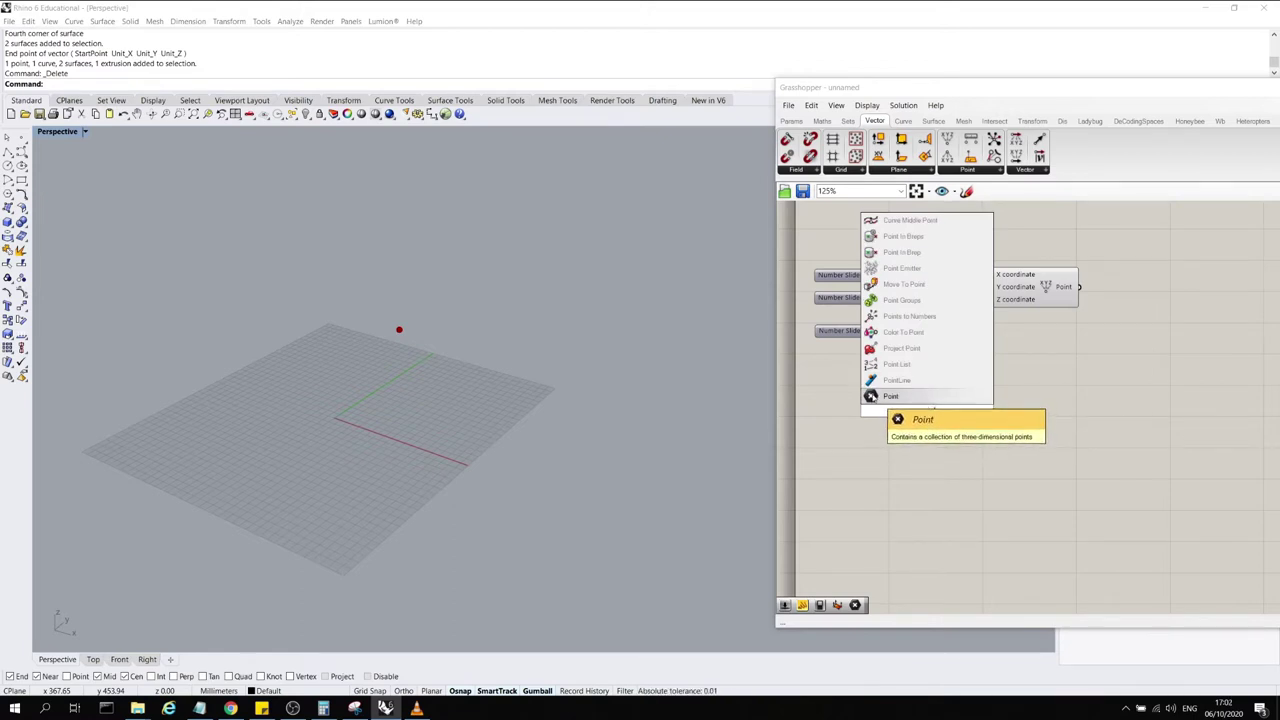
click(871, 396)
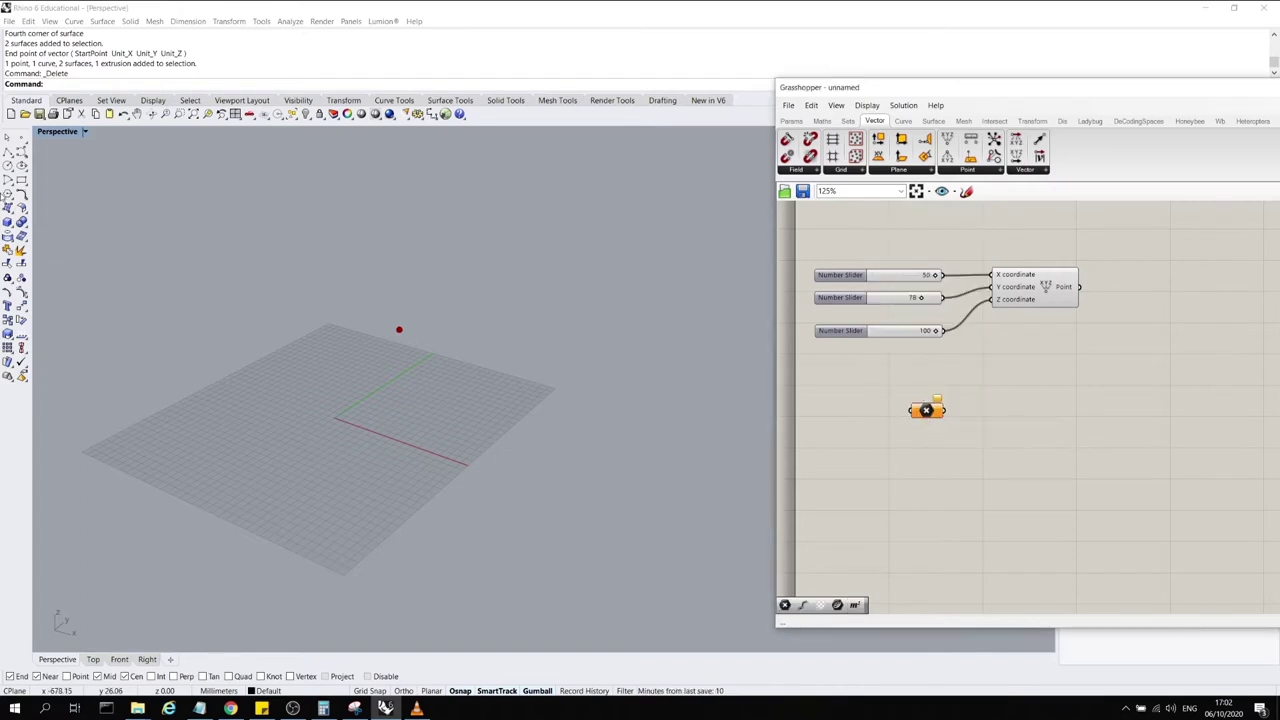
Create a point near the origin in the Rhino viewport and reference it in the Point parameter with Set one Point
click(22, 138)
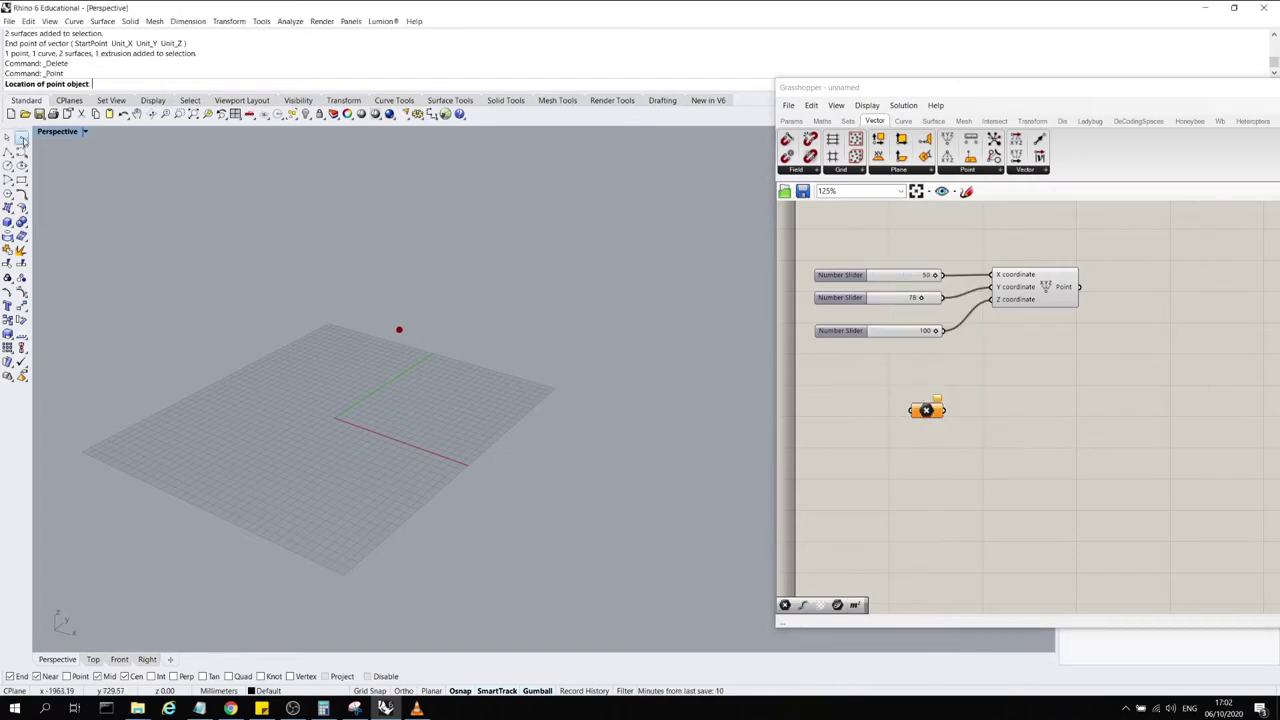
click(358, 428)
right_click(926, 410)
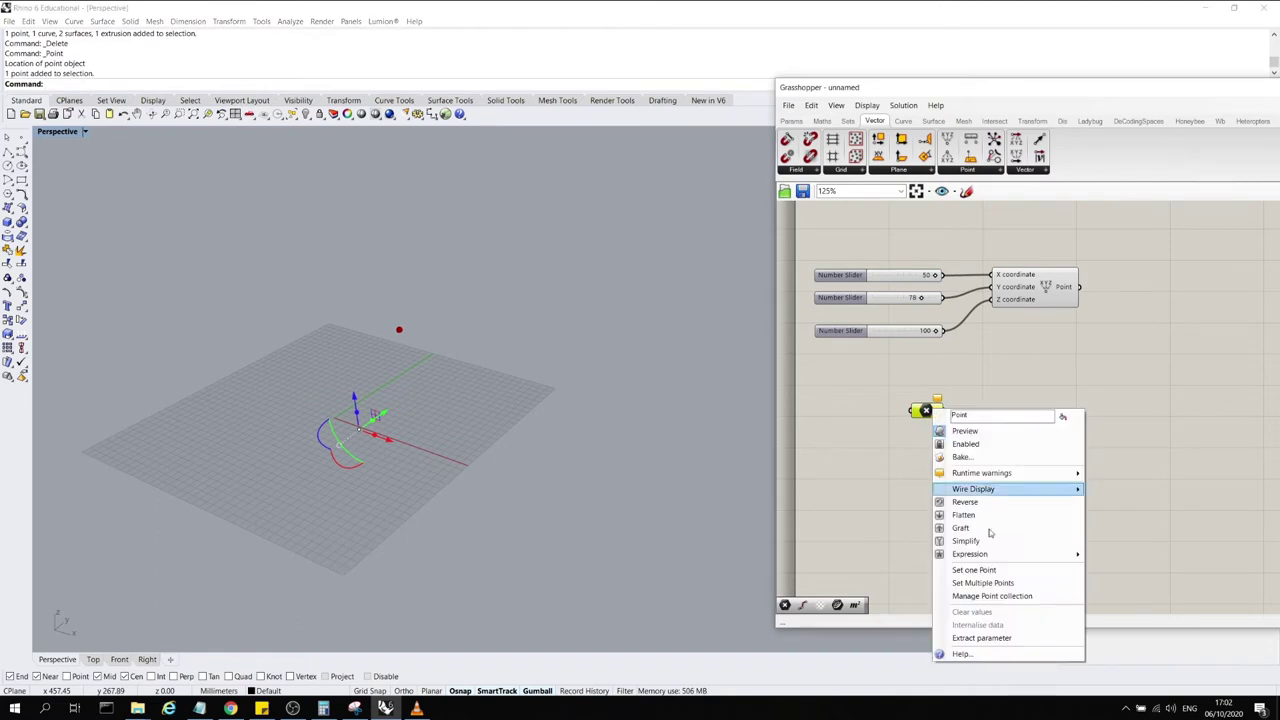
click(970, 569)
click(358, 428)
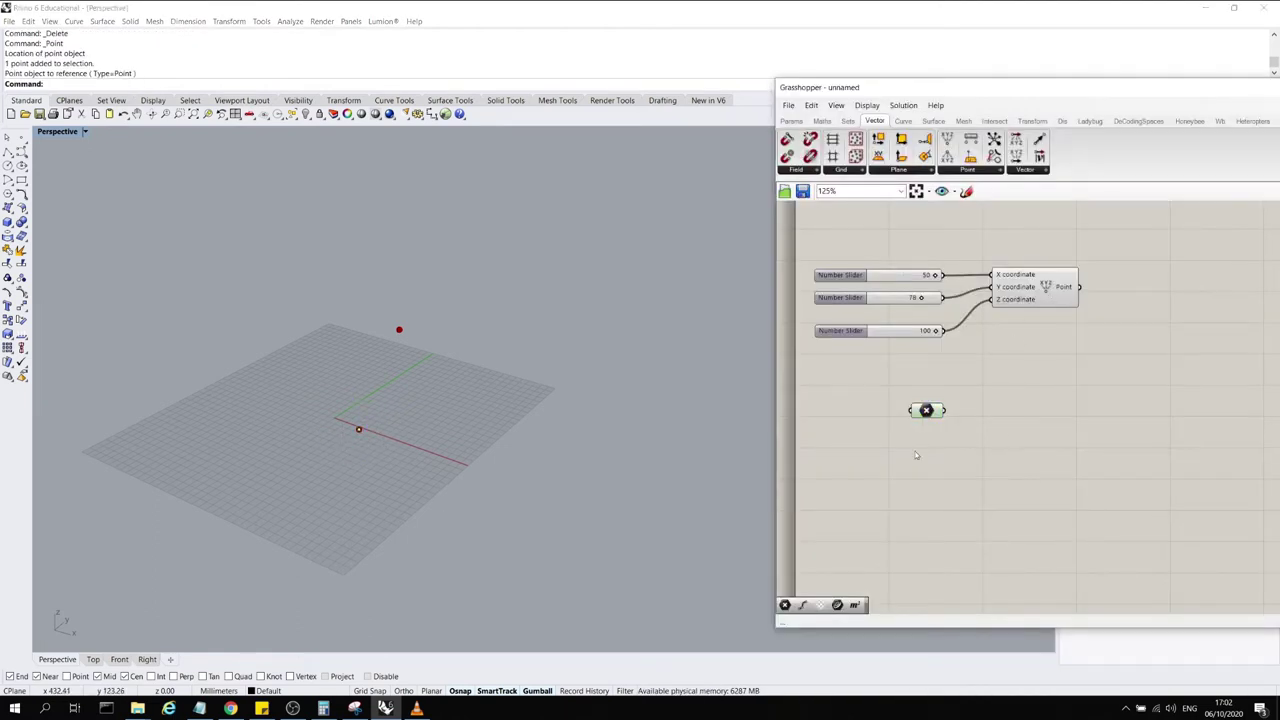
Adjust the positions of the Point parameter and Construct Point, and shift the Grasshopper window to show more canvas
drag(926, 412, 953, 426)
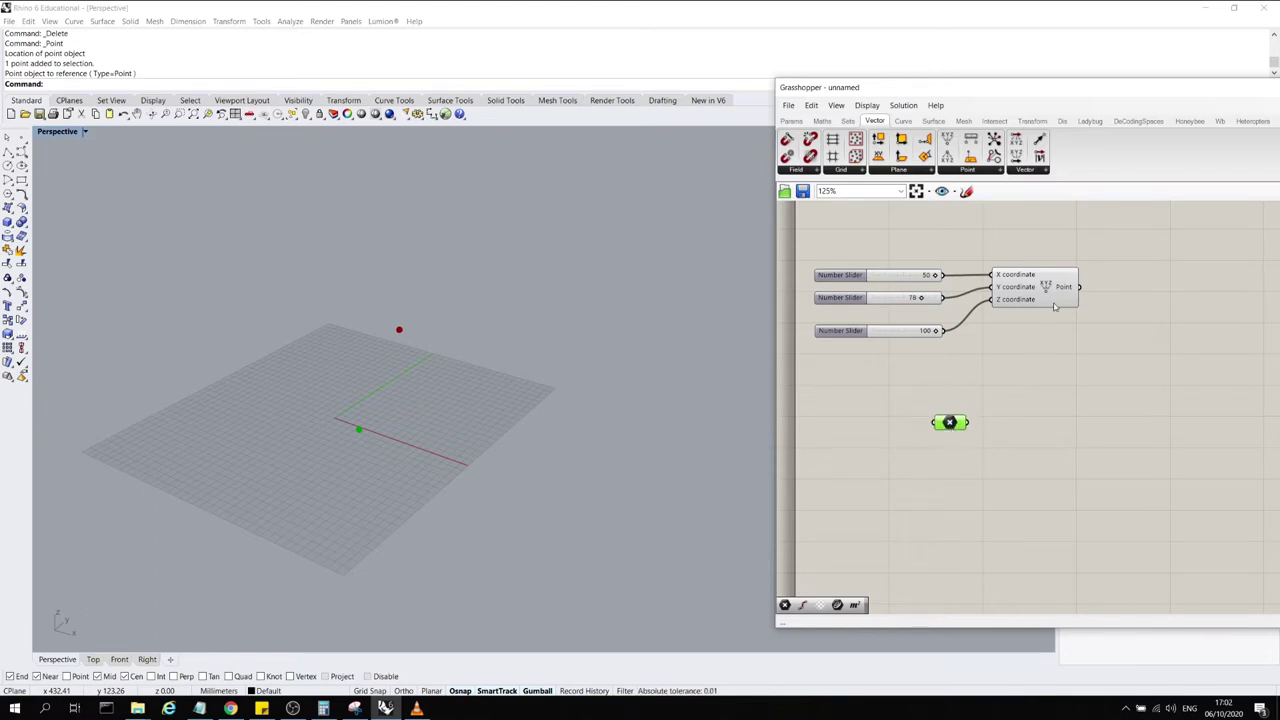
drag(1054, 306, 1050, 326)
click(1146, 440)
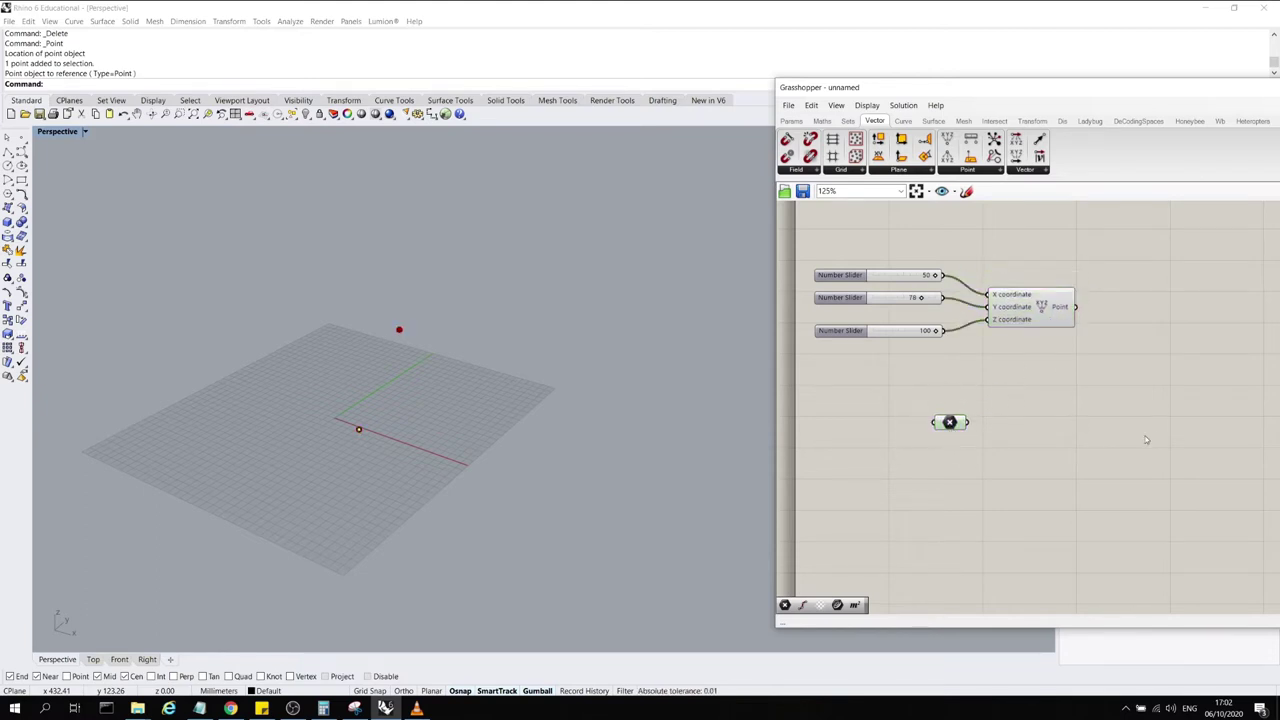
drag(1114, 90, 962, 78)
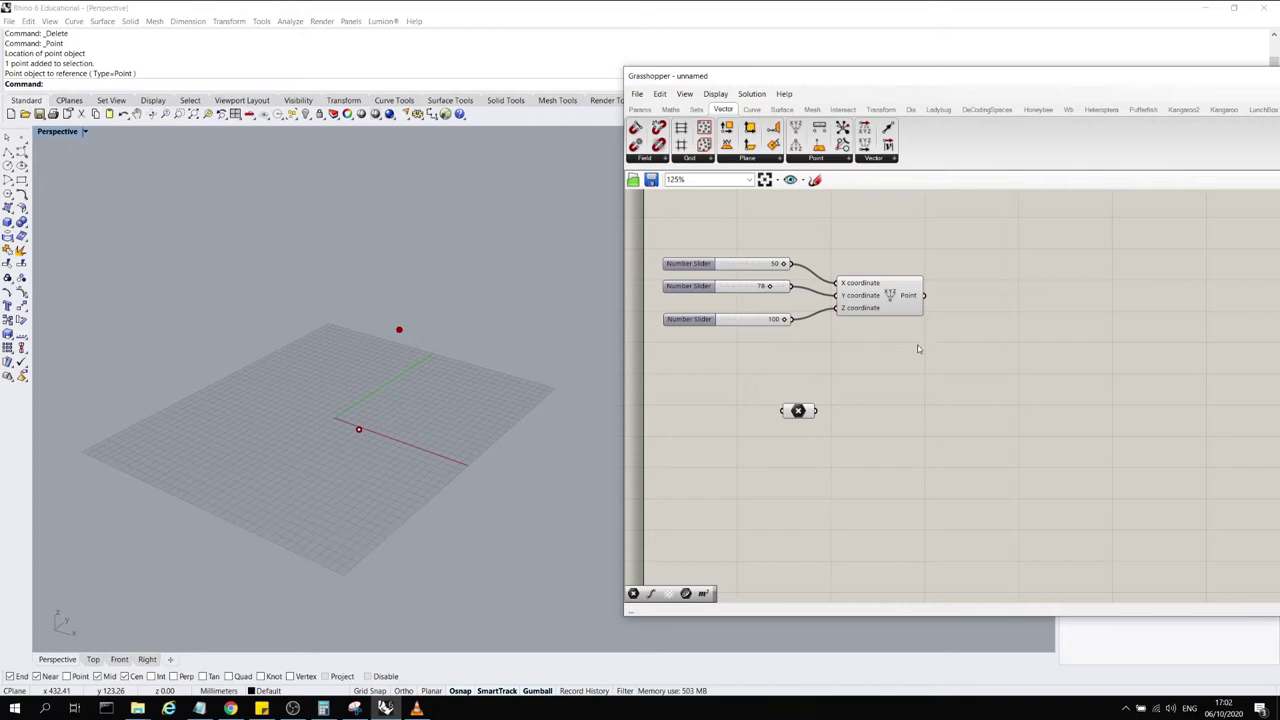
Add a Line component with Construct Point wired to Start Point and the Point parameter wired to End Point
double_click(979, 352)
text(l)
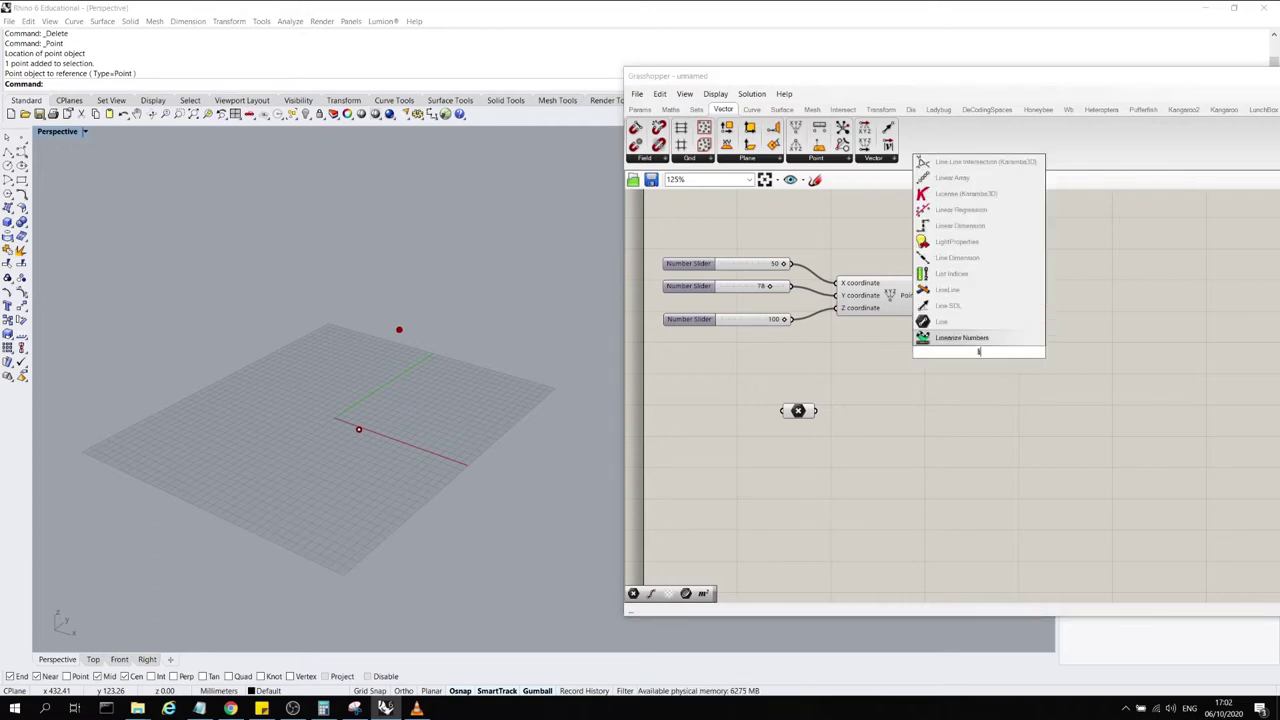
text(ine)
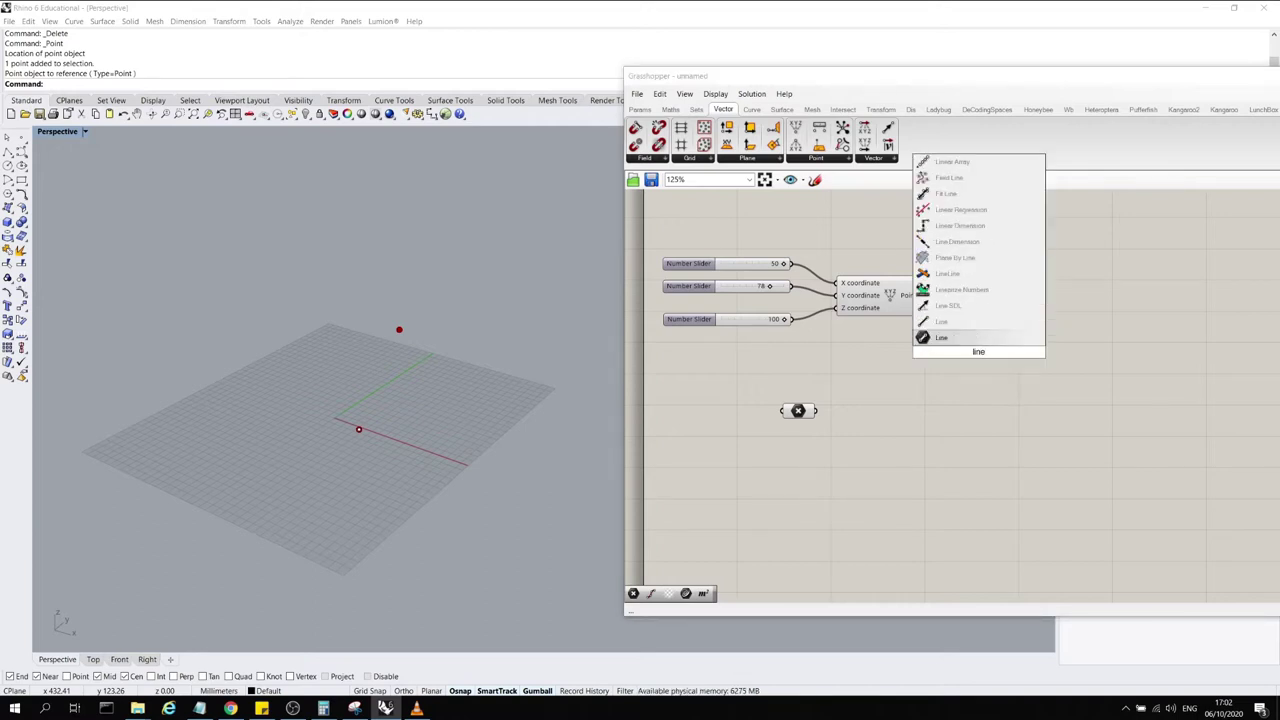
click(985, 338)
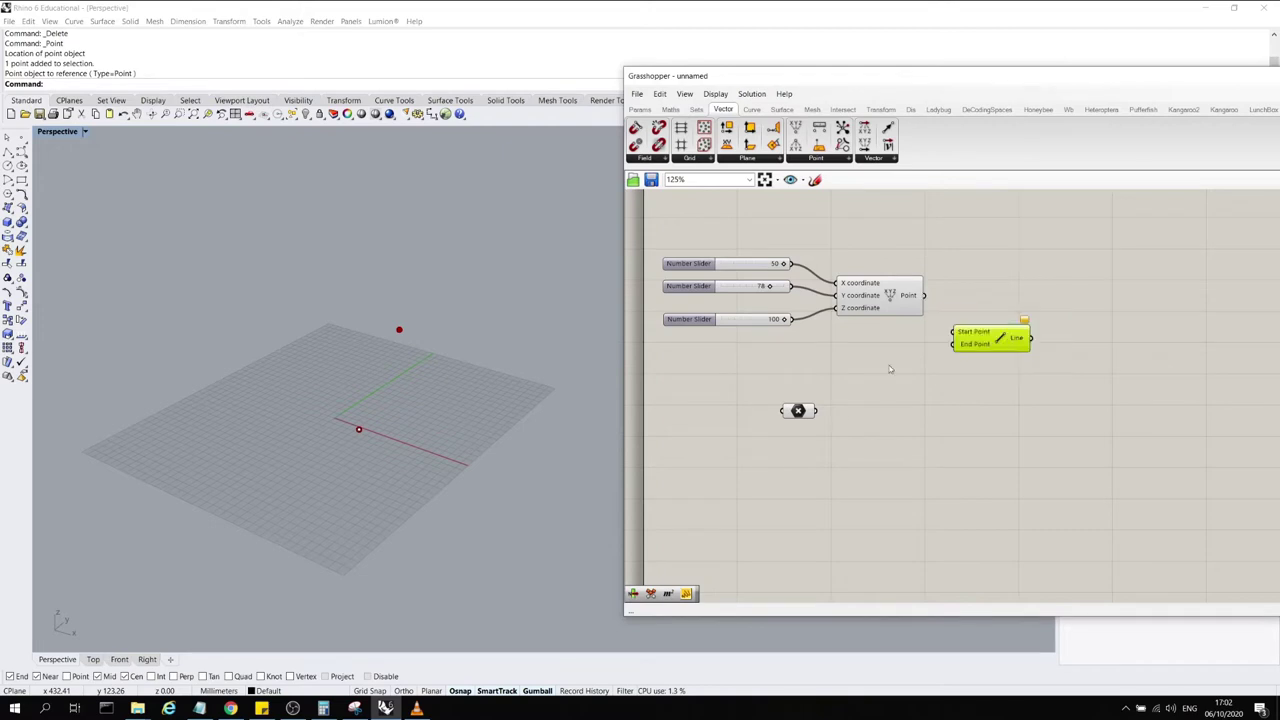
drag(816, 410, 953, 344)
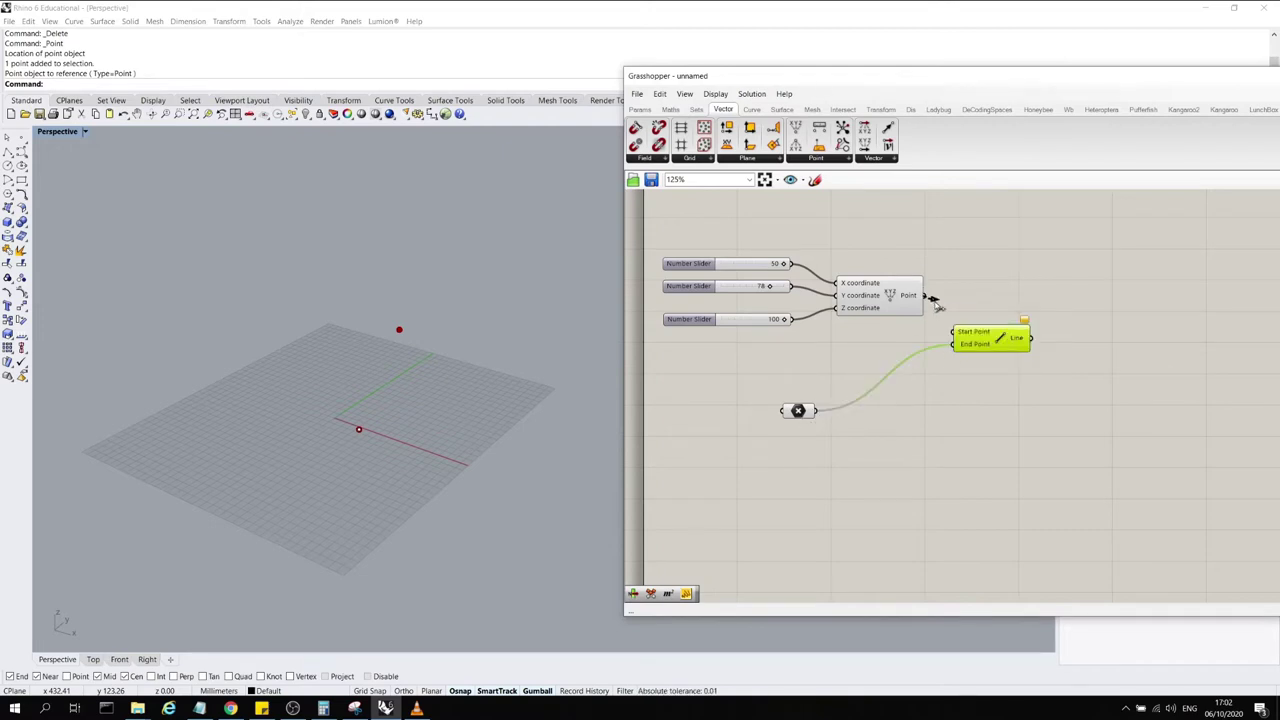
drag(930, 300, 1004, 361)
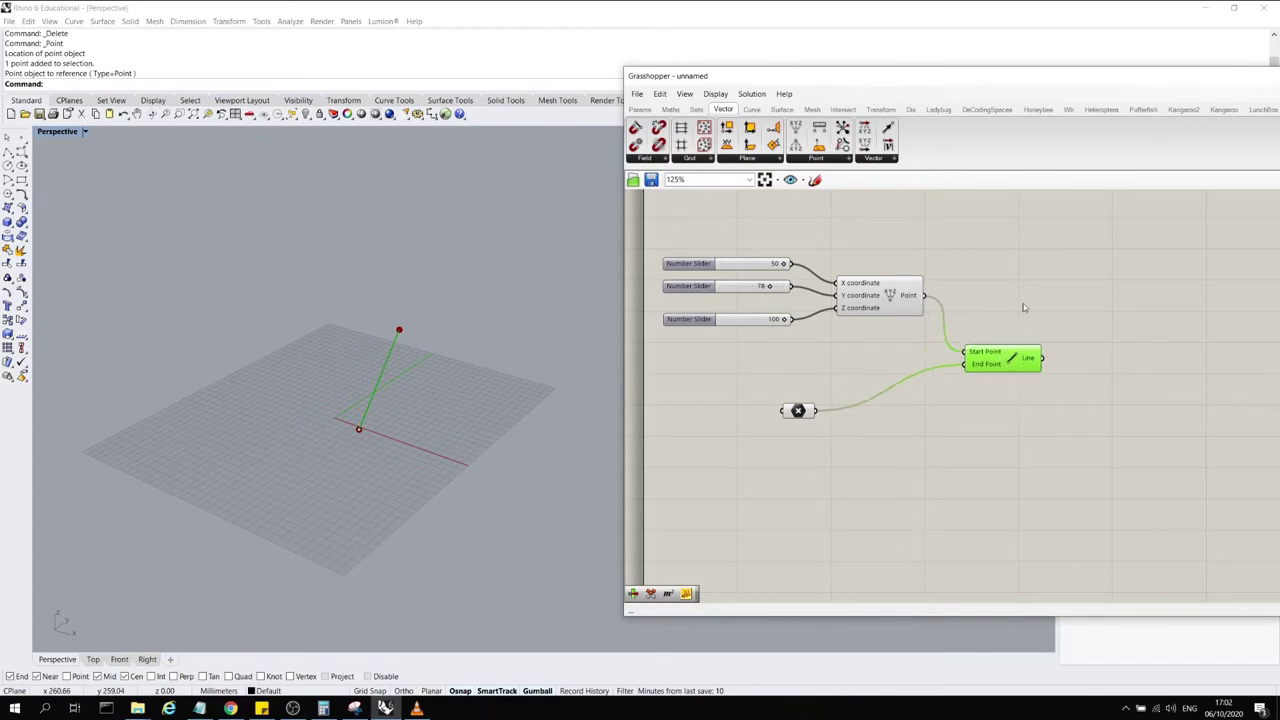
Add a Panel on the canvas and wire Construct Point's Point output into it
double_click(1070, 244)
text(panel)
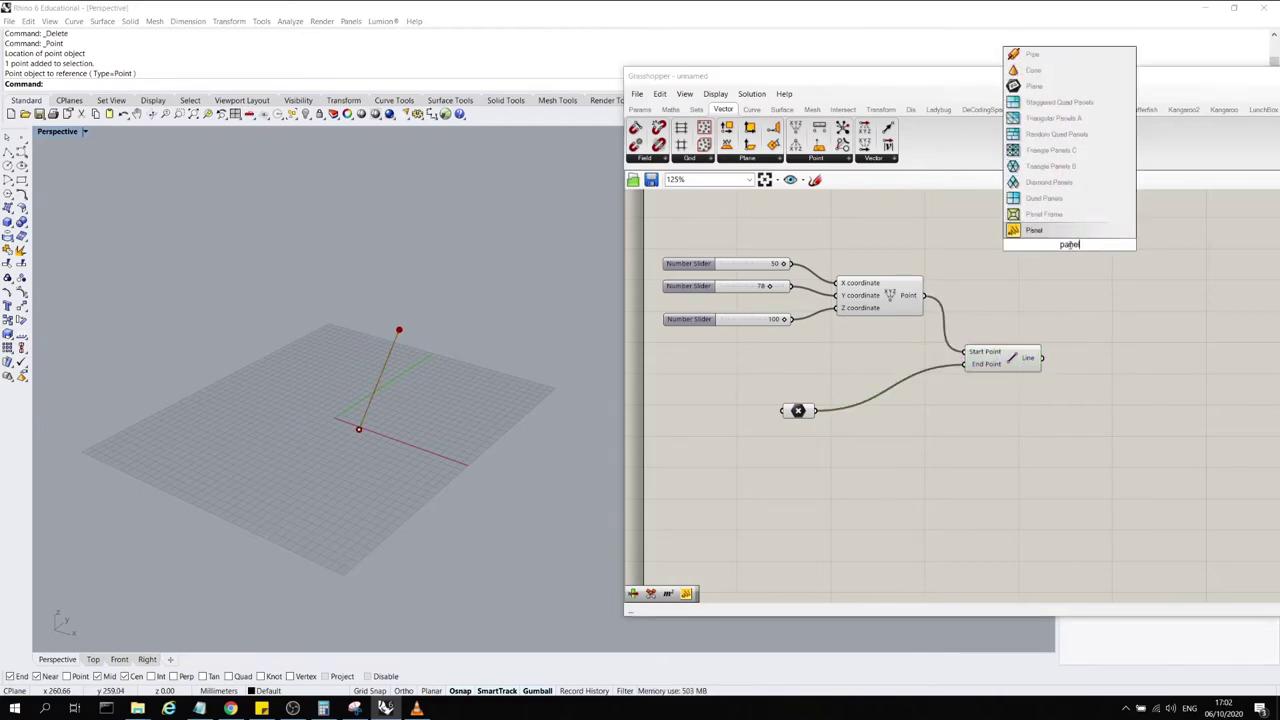
key(Return)
drag(924, 295, 1020, 244)
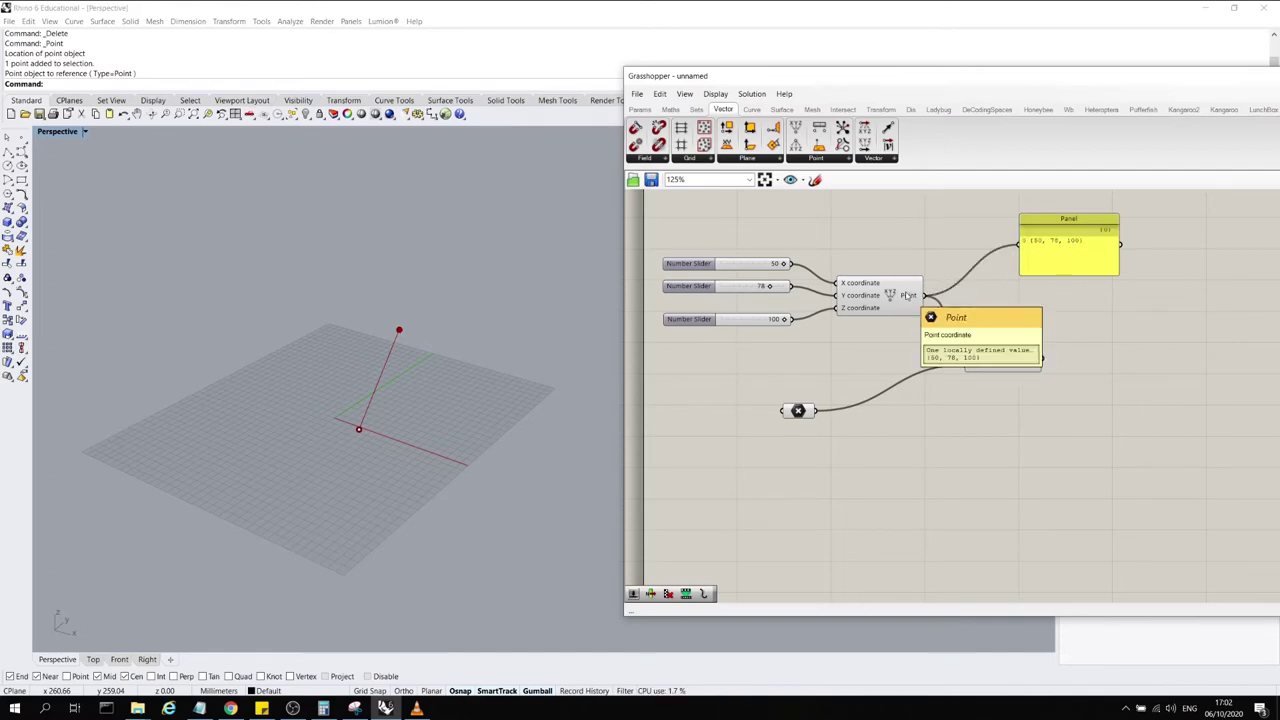
Move the Panel below the Line component and wire the referenced Point parameter into it instead
drag(1069, 250, 1110, 437)
drag(815, 410, 1060, 432)
drag(1153, 444, 1097, 470)
Shift the Point parameter slightly and add a Deconstruct component below it, fed by the Point parameter
mouse_move(805, 411)
mouse_down()
mouse_move(773, 412)
mouse_move(785, 412)
mouse_up()
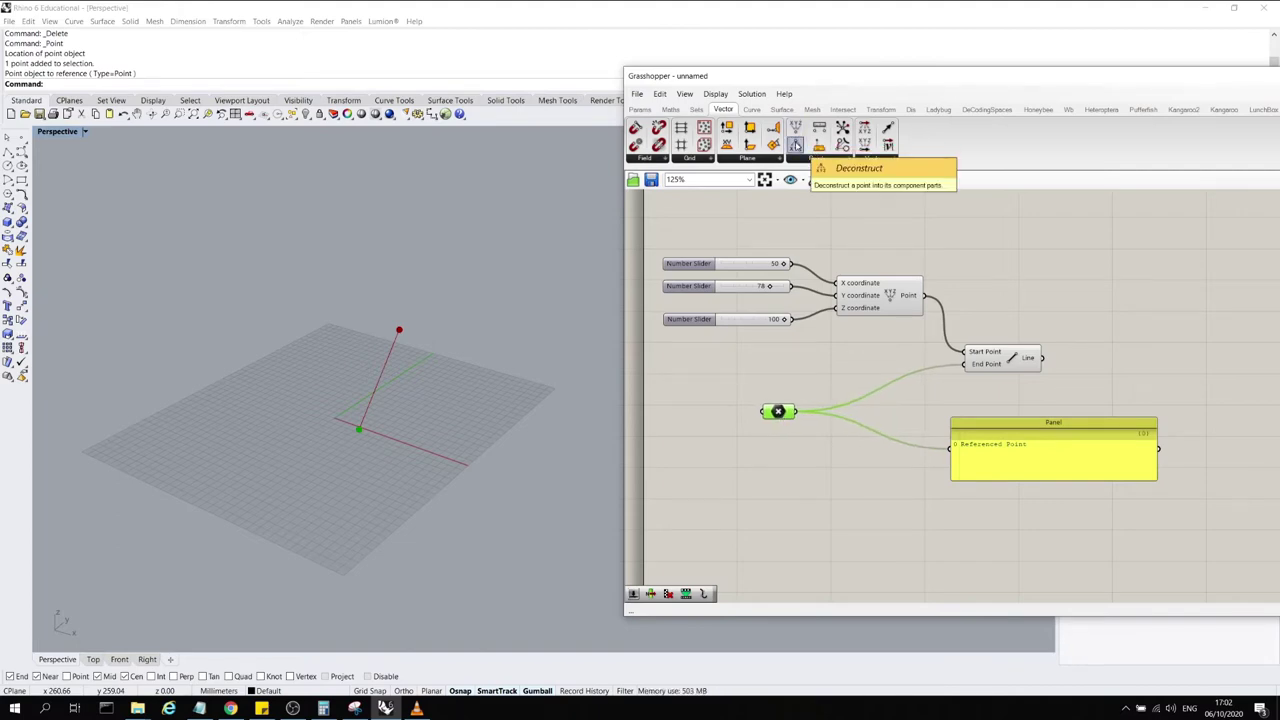
drag(795, 145, 839, 488)
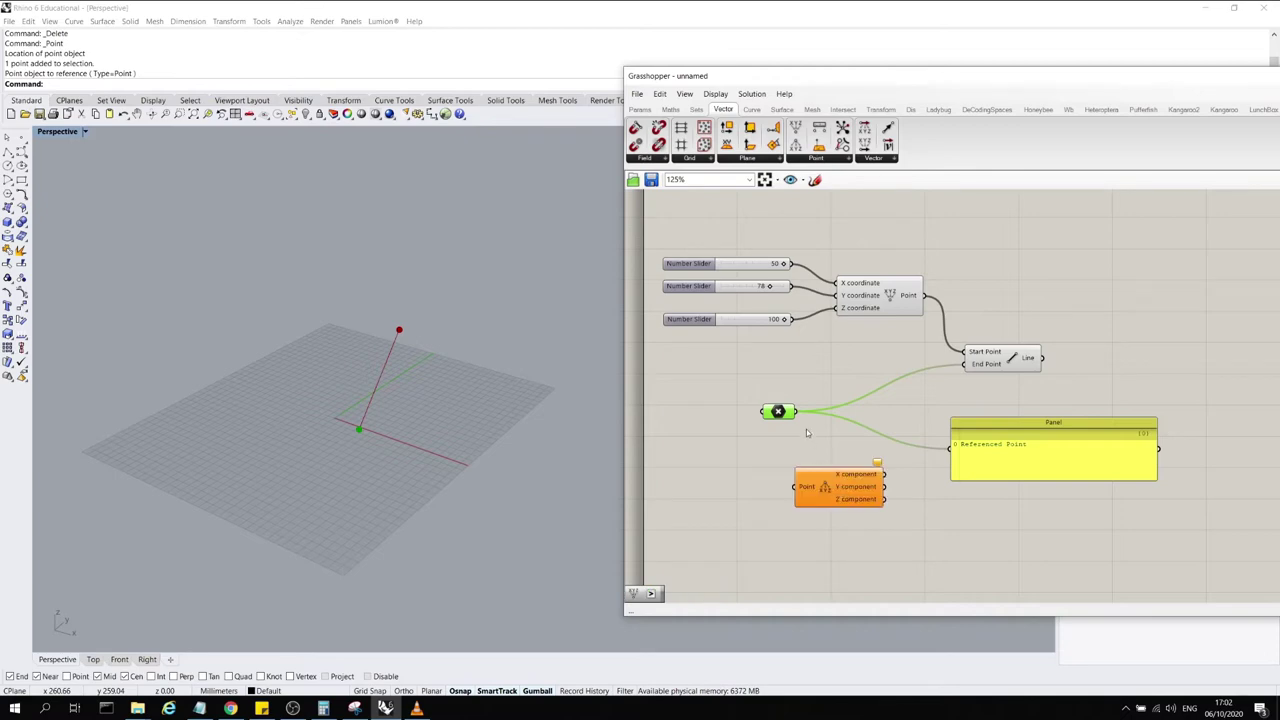
drag(796, 411, 794, 487)
Inspect the Deconstruct component's X, Y and Z outputs one by one in the Panel, and delete the Panel
drag(884, 474, 950, 452)
drag(886, 488, 956, 449)
click(968, 557)
click(1018, 479)
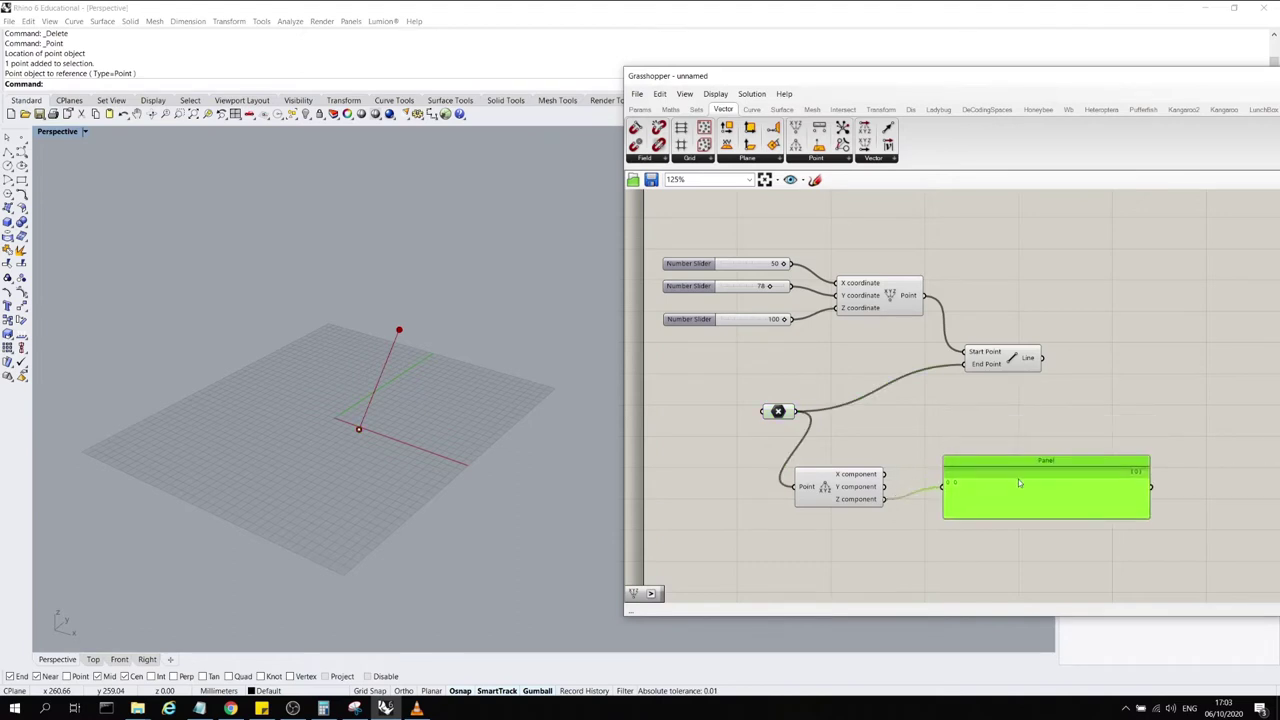
key(Delete)
Move Deconstruct up beside the Point parameter and set the Y coordinate slider to 35
drag(849, 491, 897, 437)
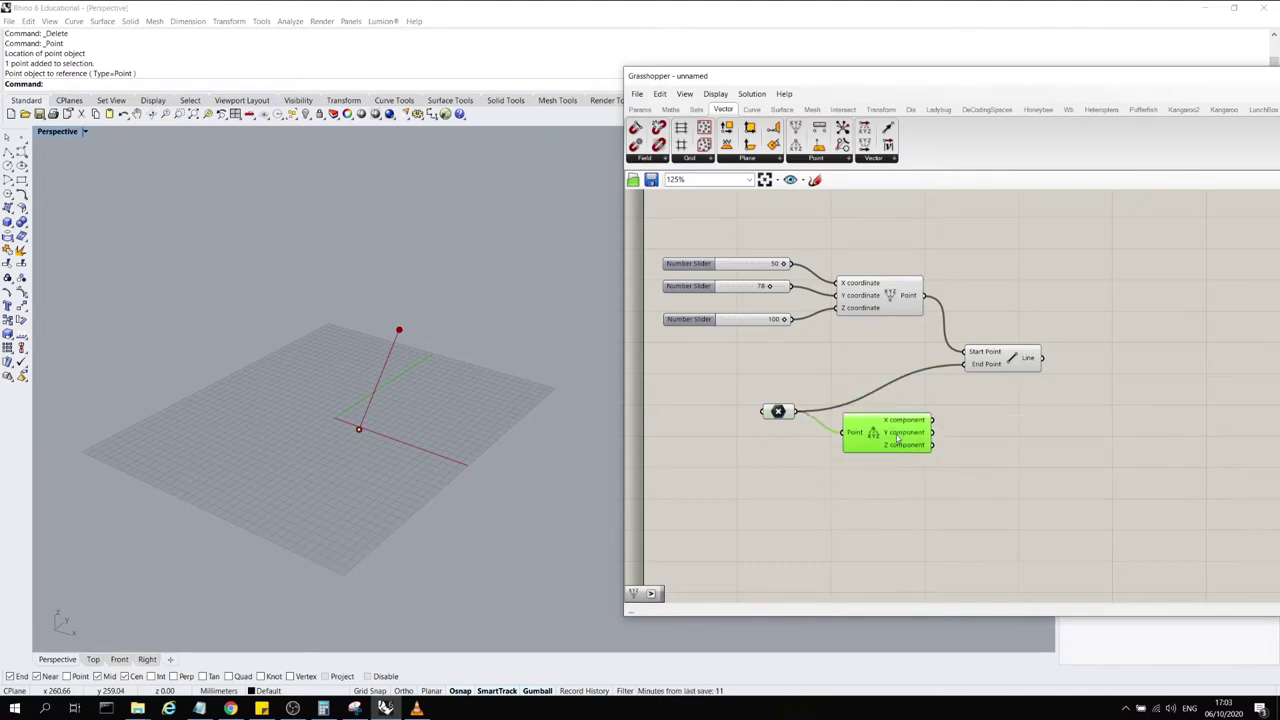
click(955, 485)
click(230, 708)
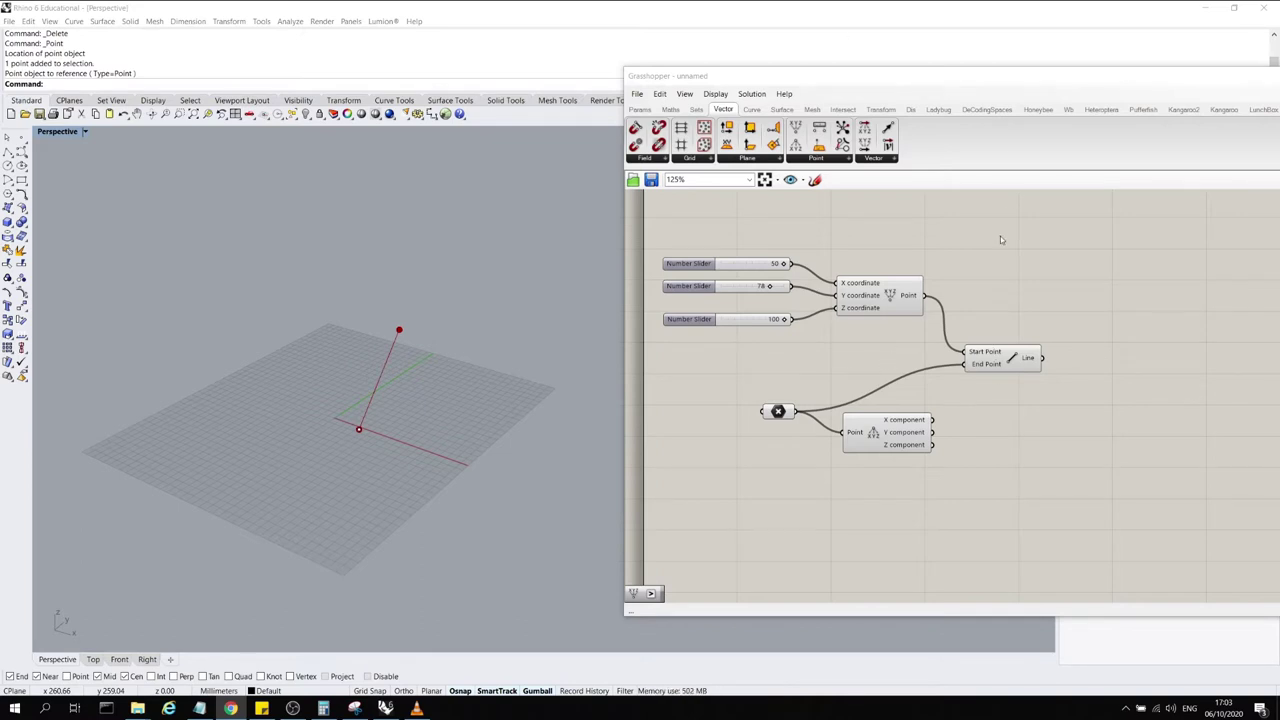
drag(767, 287, 744, 291)
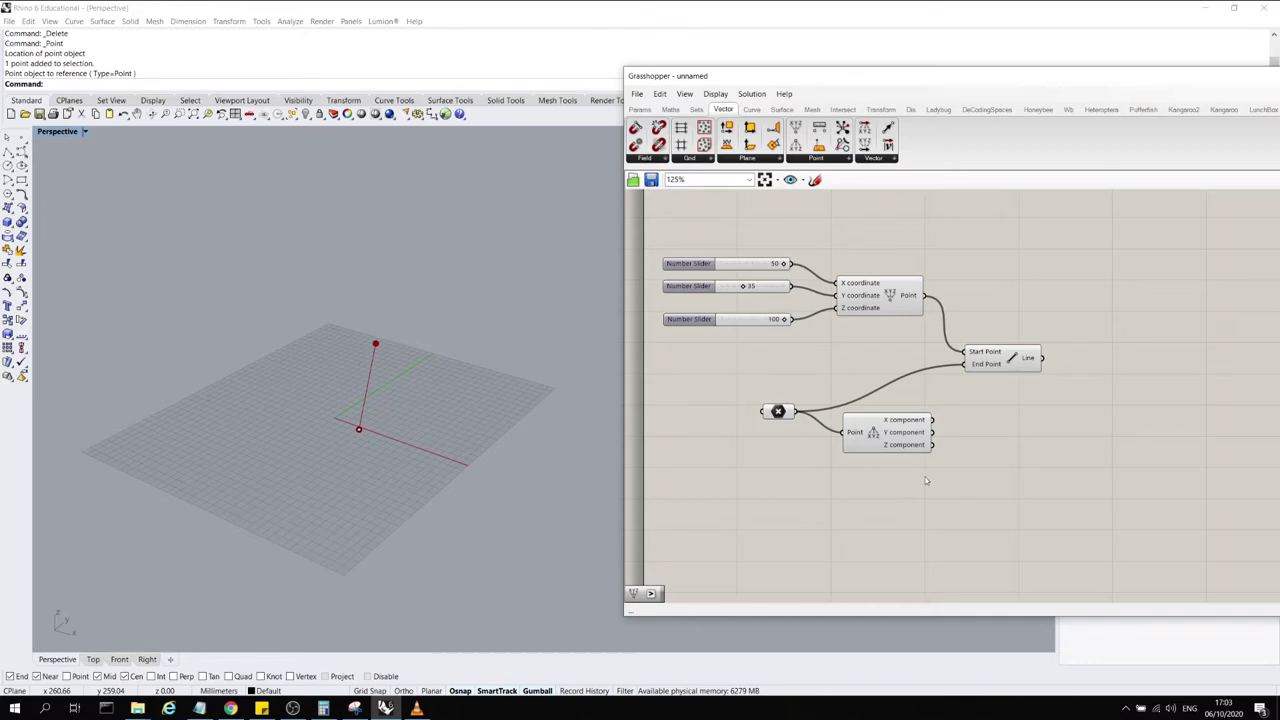
Space out the definition by moving the Point parameter, Deconstruct and Line components farther from the sliders and Construct Point
drag(926, 481, 918, 405)
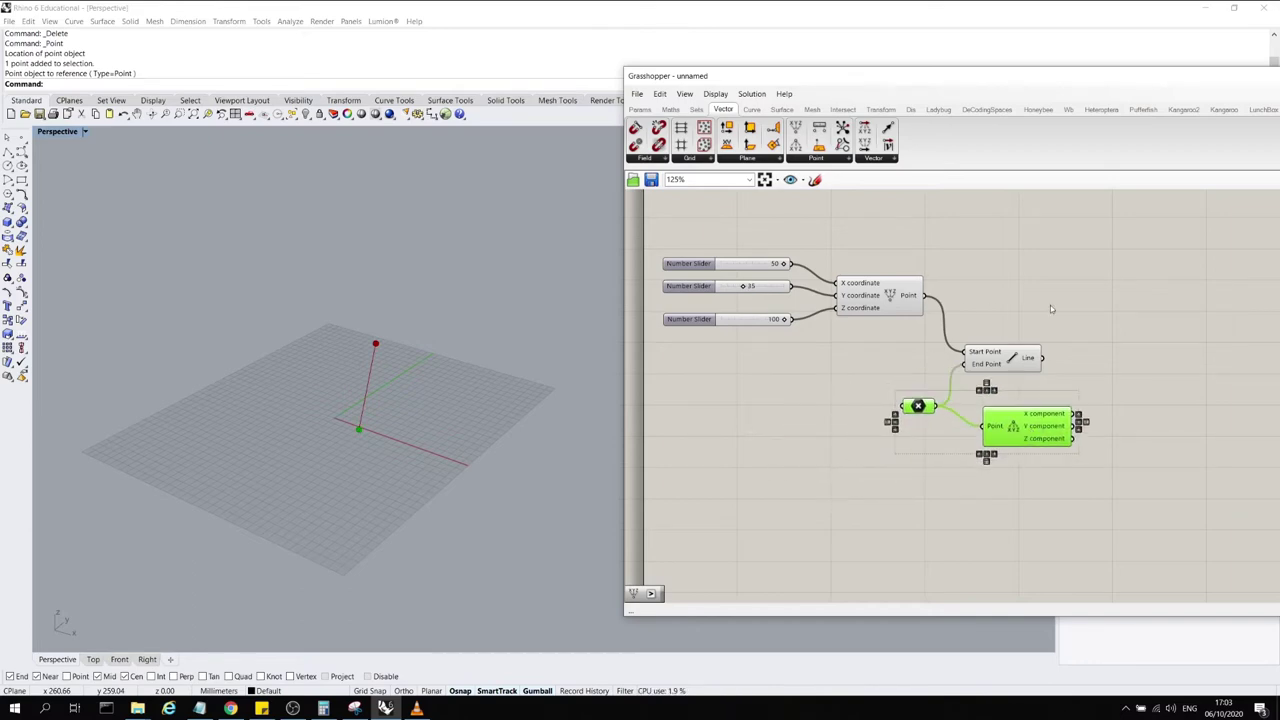
scroll(602, 377, down, 8)
scroll(682, 368, up, 4)
scroll(708, 340, down, 5)
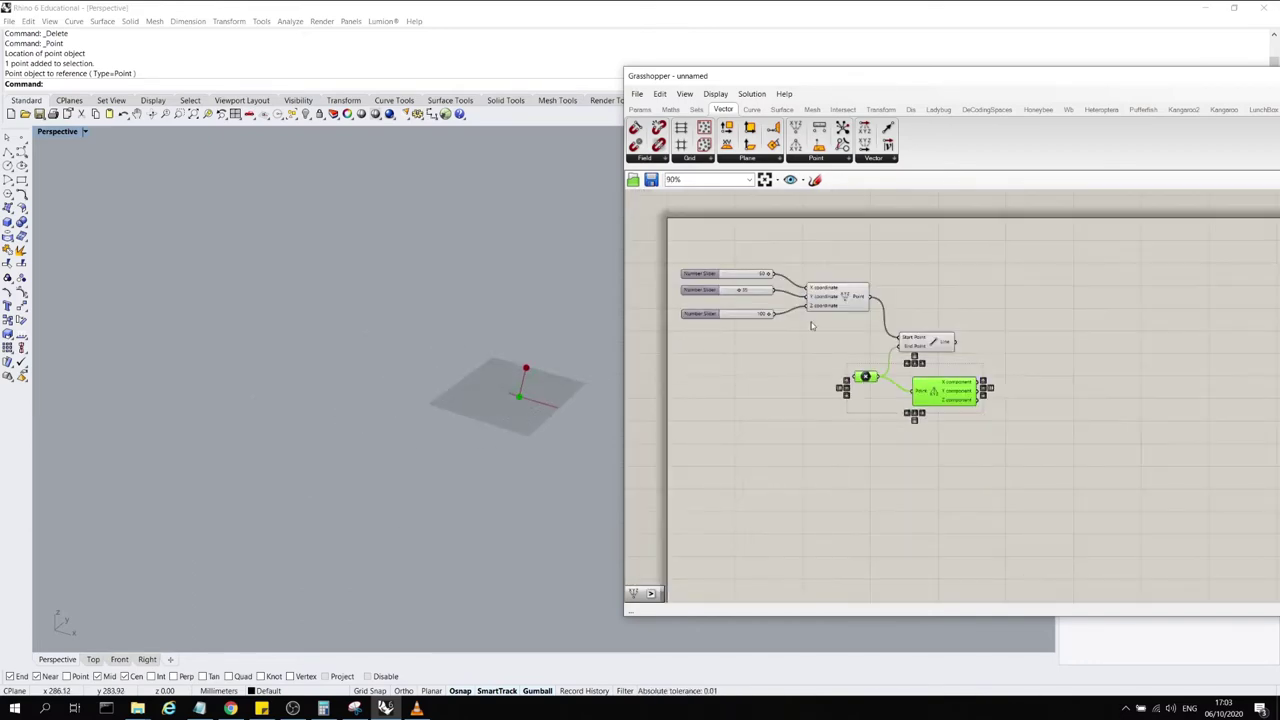
drag(1023, 425, 861, 342)
drag(930, 344, 963, 324)
click(1094, 307)
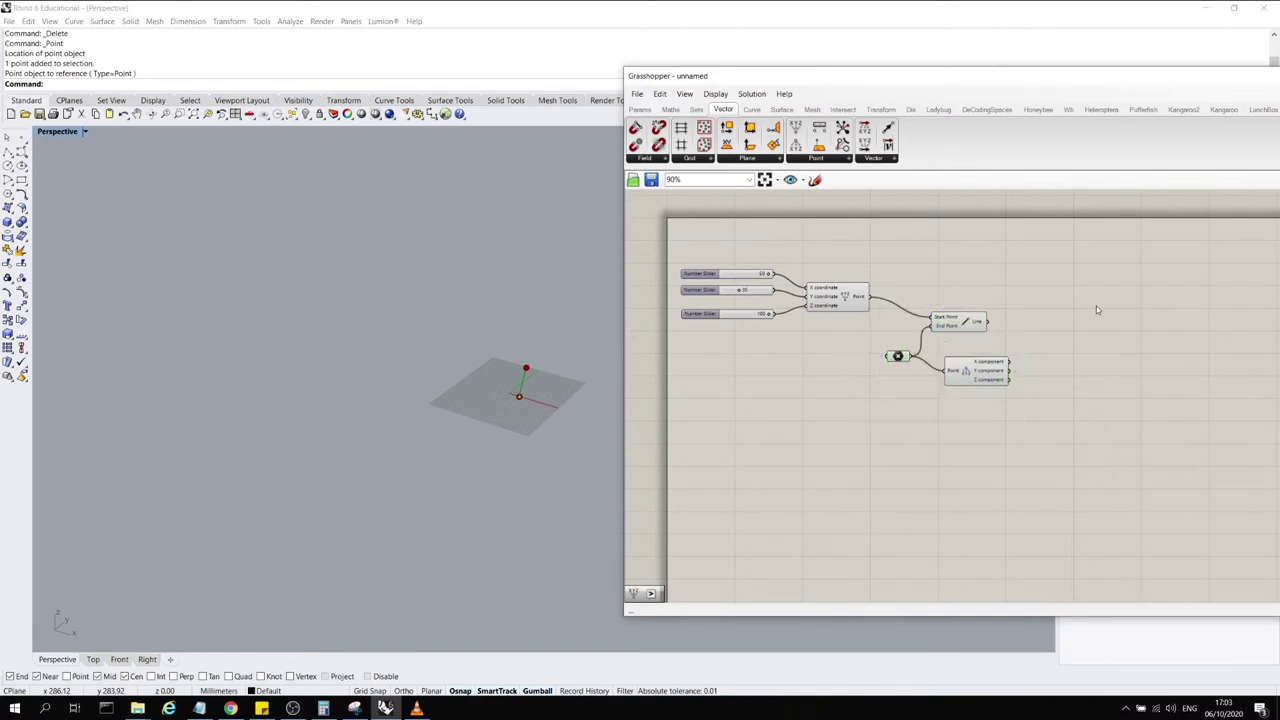
scroll(1075, 338, up, 1)
scroll(1074, 338, up, 3)
drag(898, 438, 878, 442)
drag(839, 289, 936, 272)
Add a Move component and place it beside the Line component
double_click(957, 366)
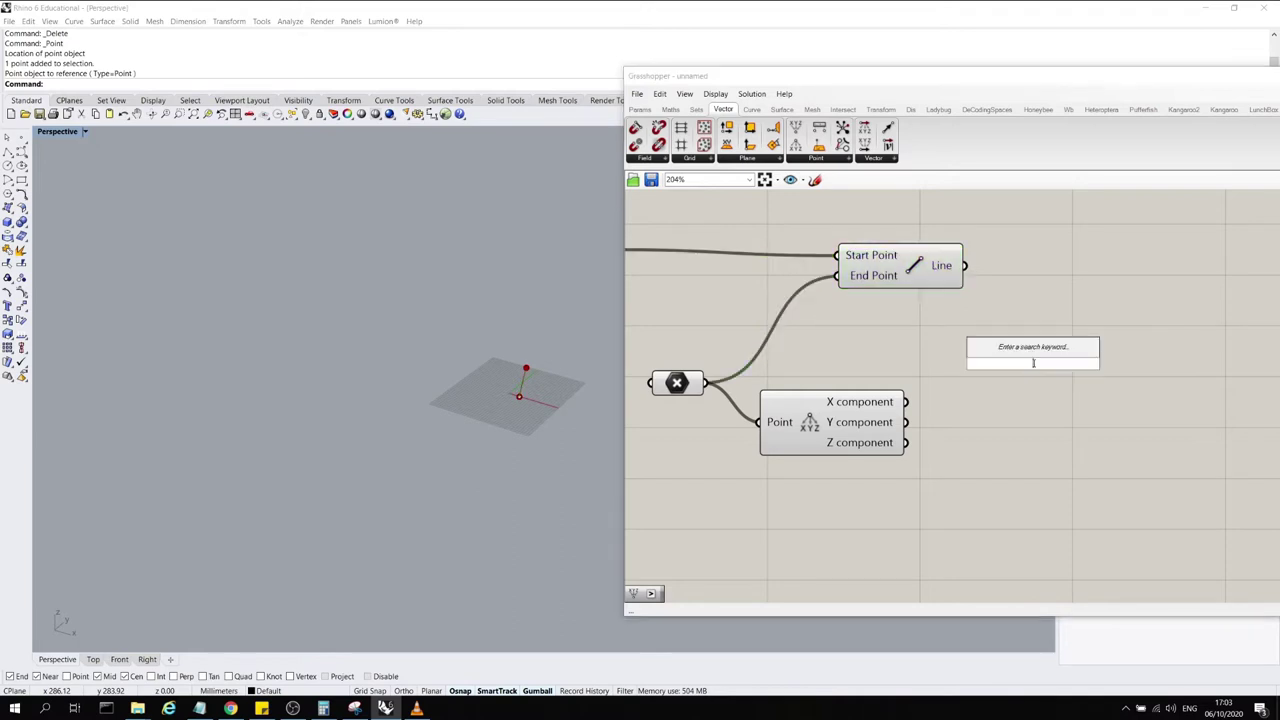
text(move)
key(Return)
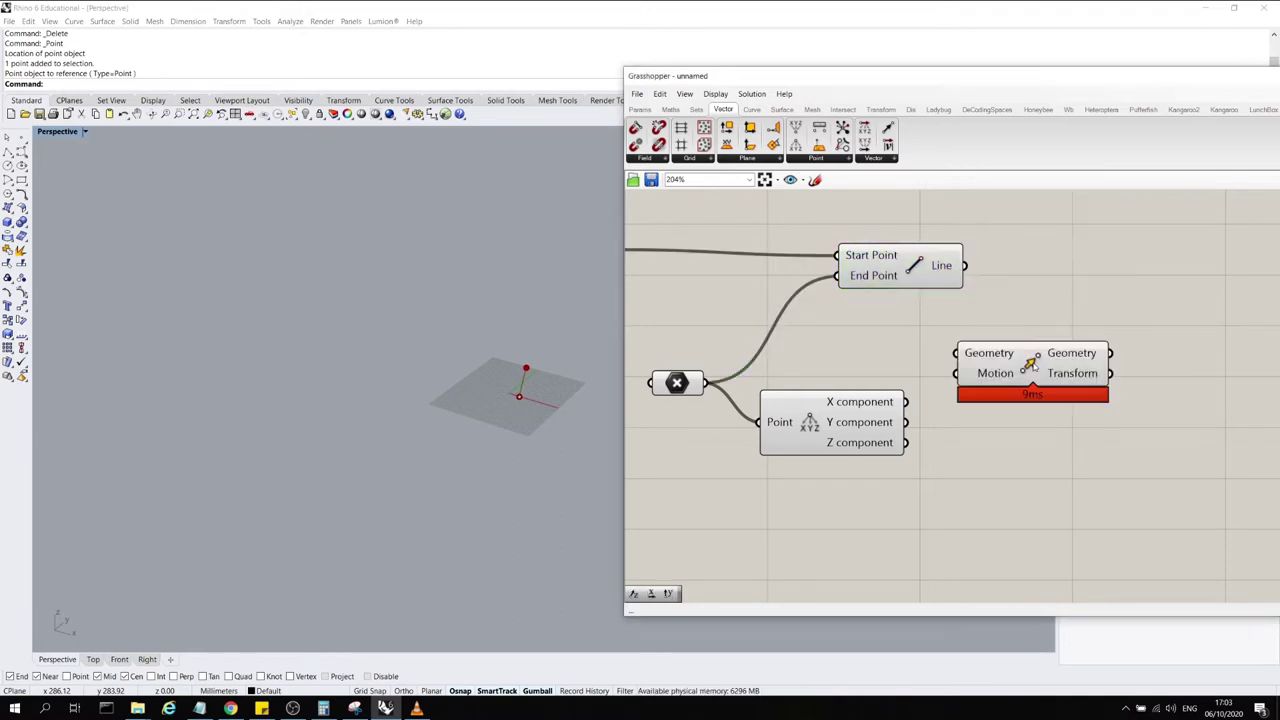
drag(989, 368, 1076, 256)
scroll(892, 497, down, 4)
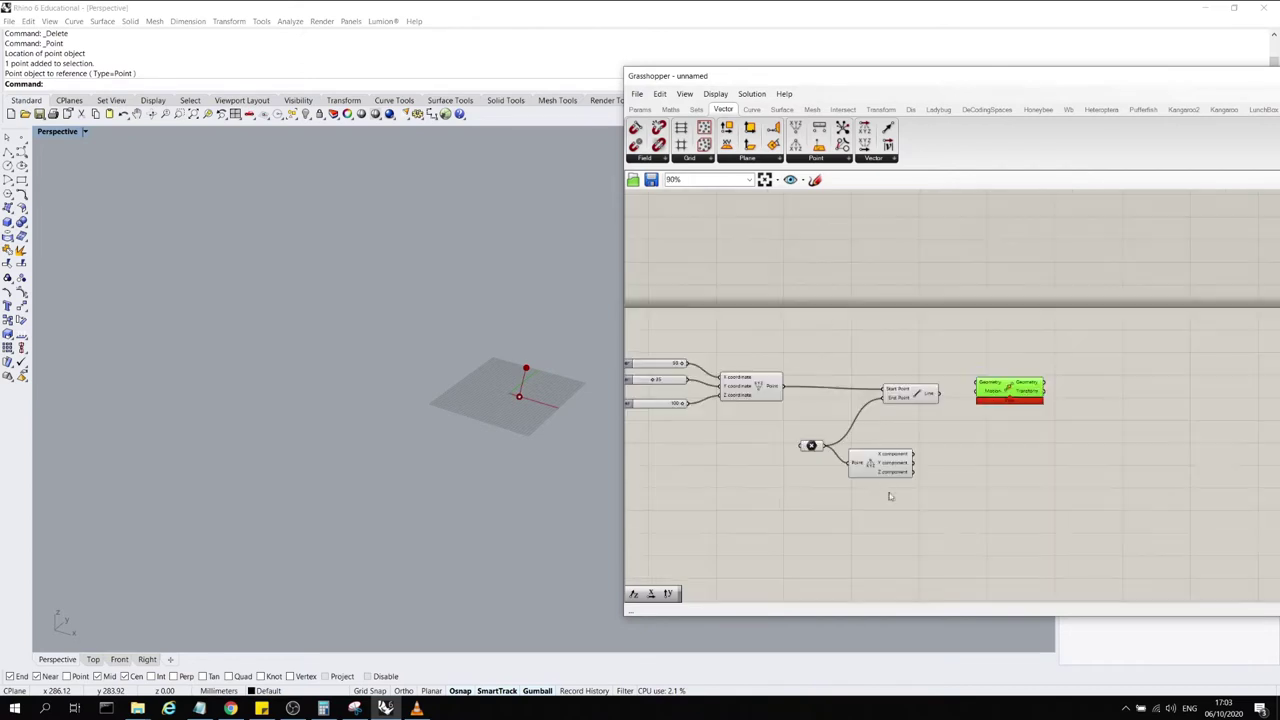
scroll(1023, 401, up, 3)
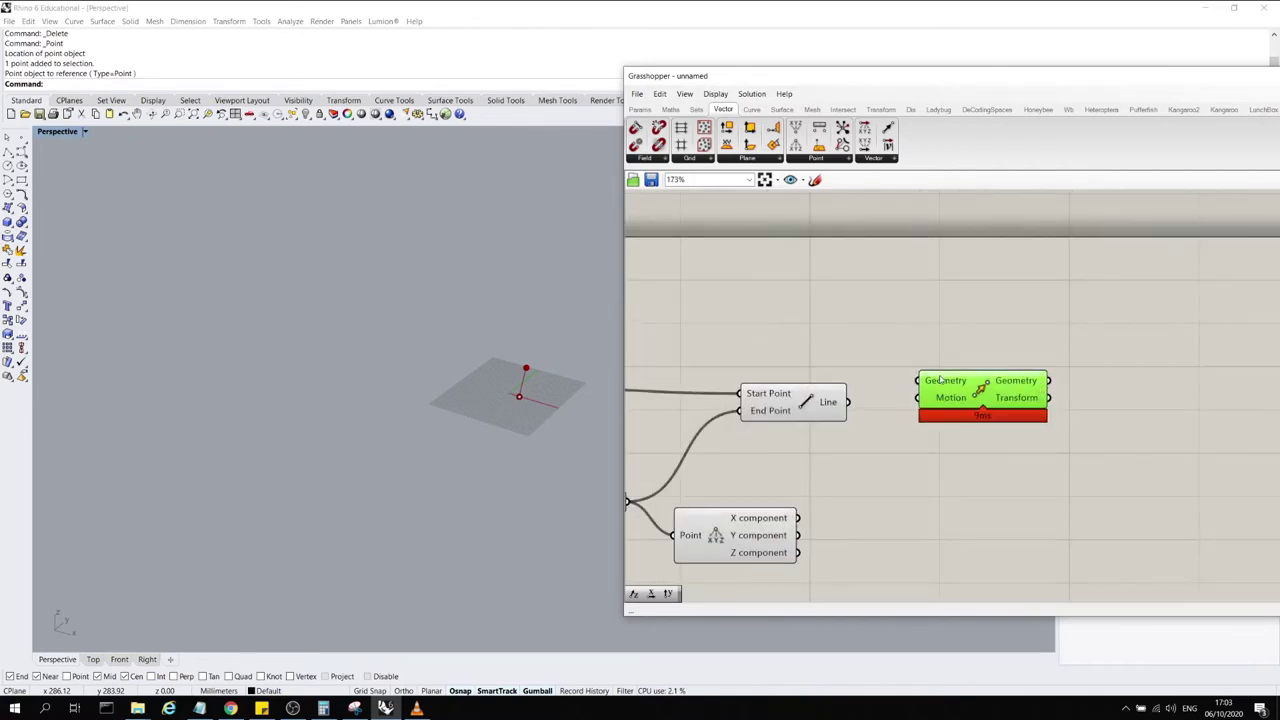
Wire the Line output into Move's Geometry input and examine the moved line in the Perspective viewport
mouse_move(940, 380)
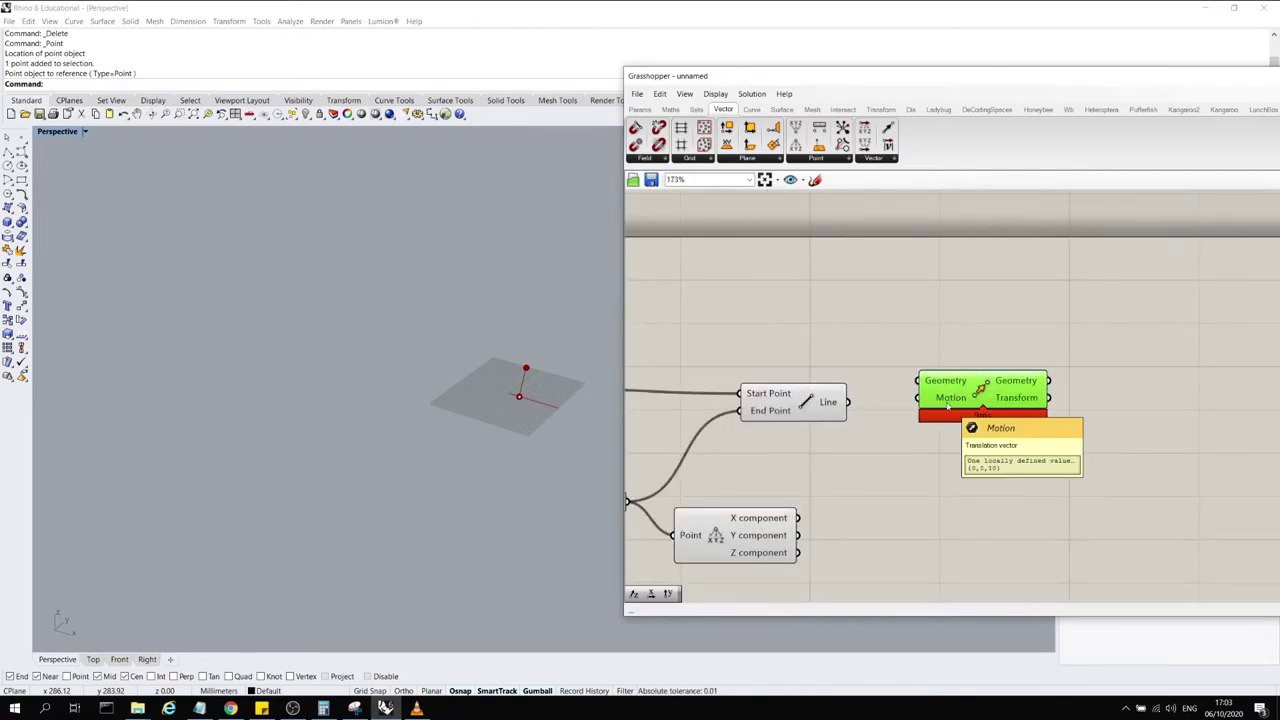
mouse_move(1006, 383)
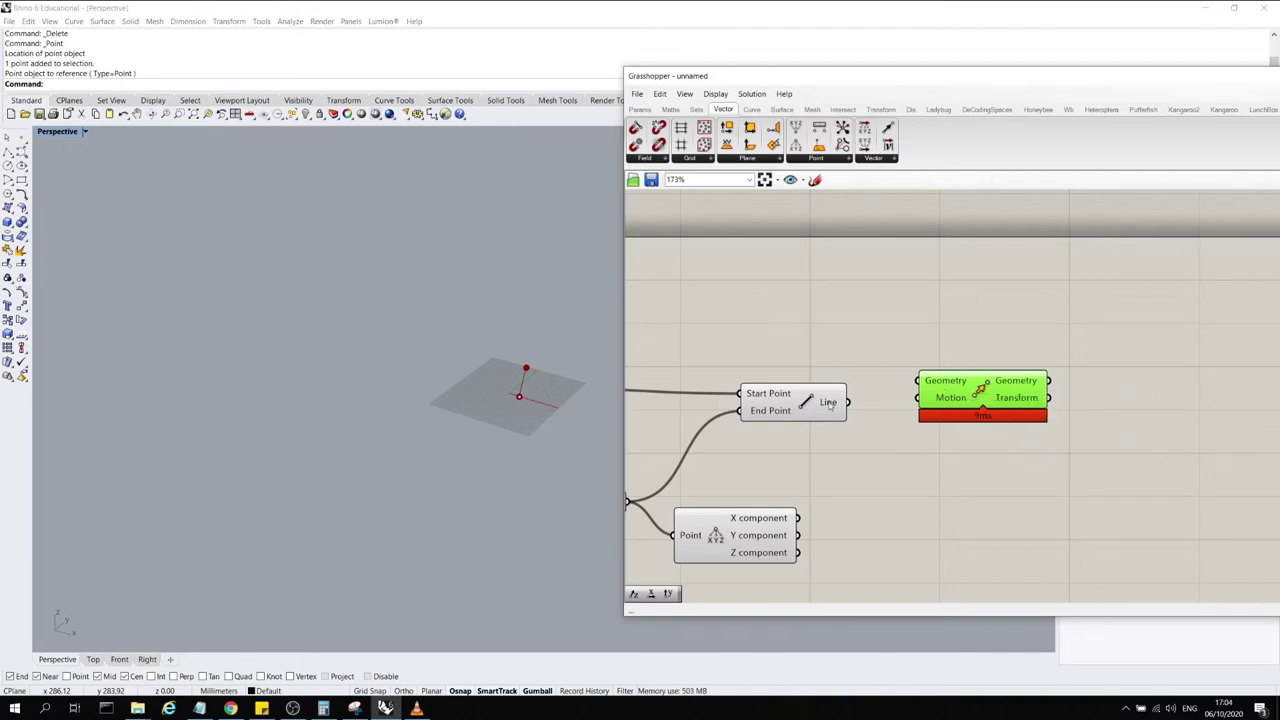
mouse_move(829, 405)
drag(849, 403, 916, 382)
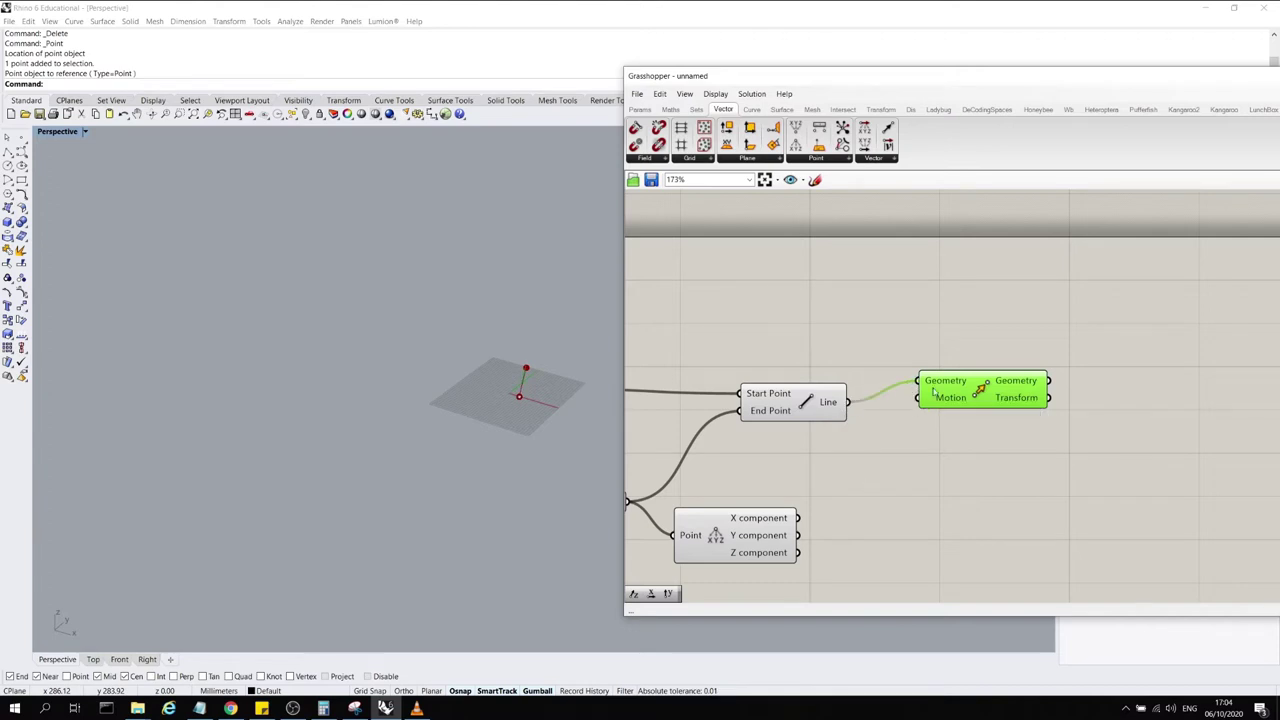
mouse_move(947, 383)
click(1054, 432)
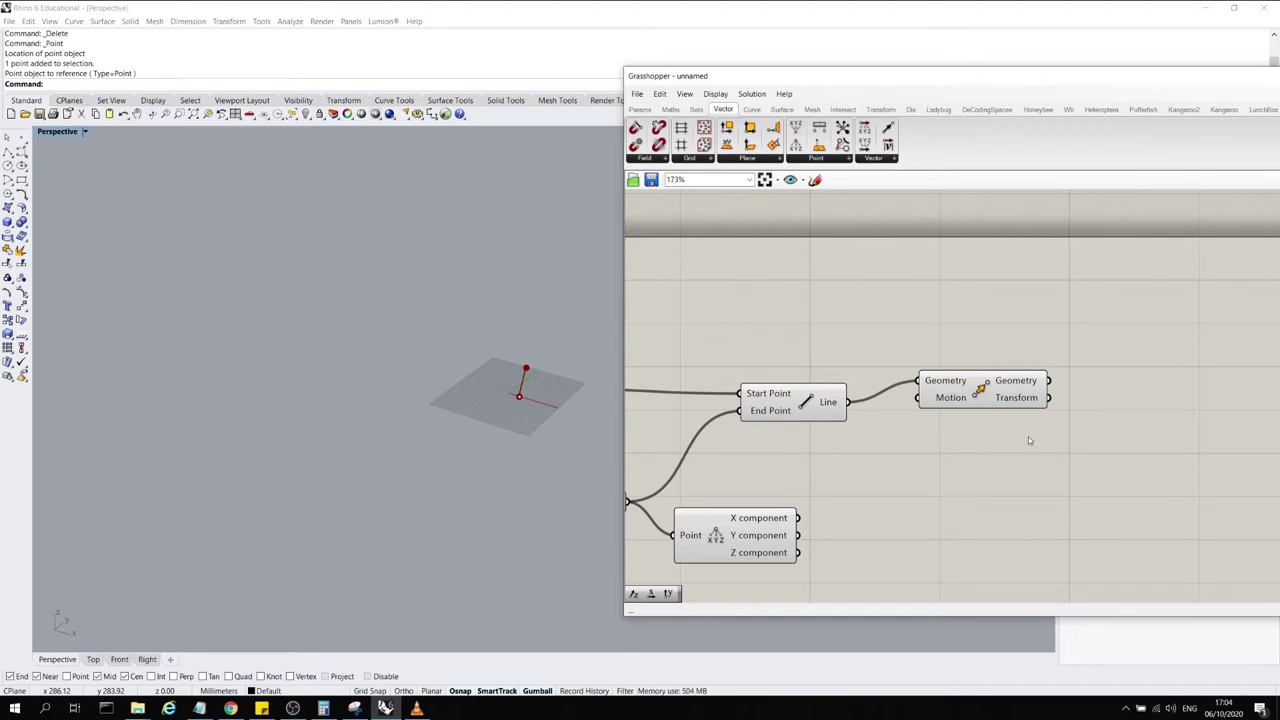
click(1023, 385)
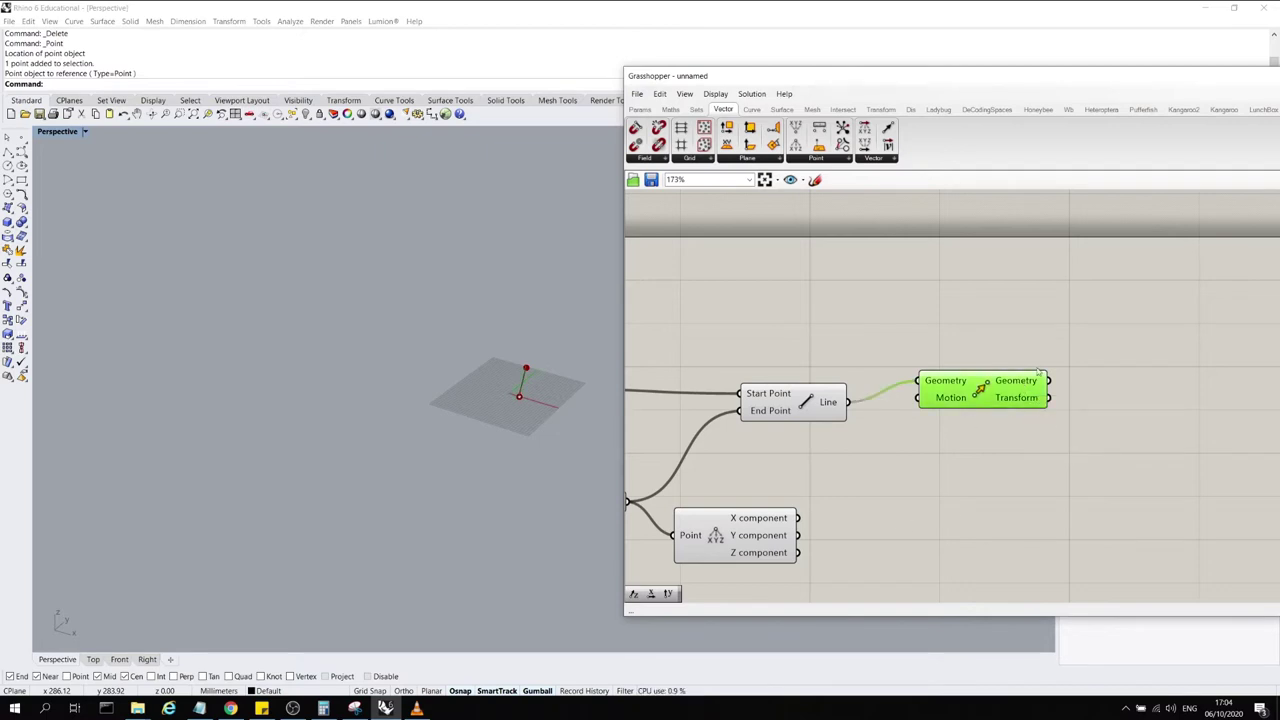
scroll(528, 385, up, 12)
right_drag(506, 406, 409, 376)
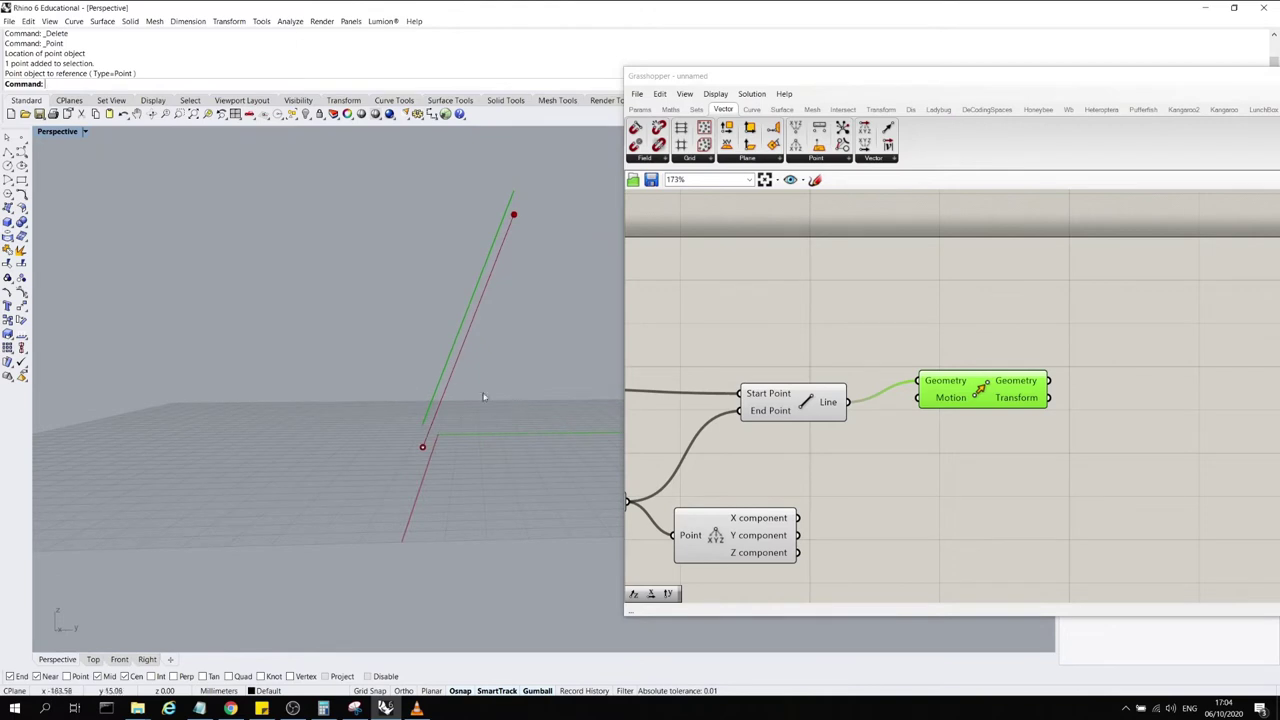
mouse_move(953, 398)
Nudge the Move component and add a Vector XYZ component above it
drag(950, 402, 957, 397)
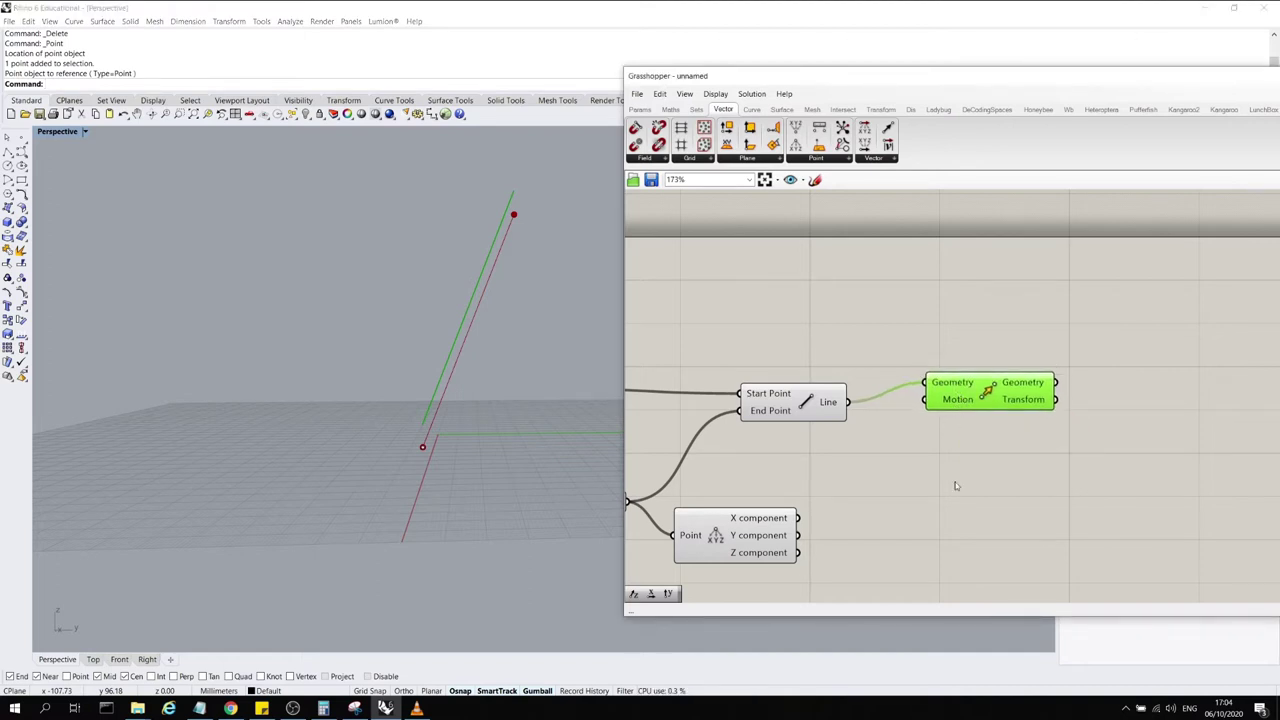
scroll(955, 478, down, 2)
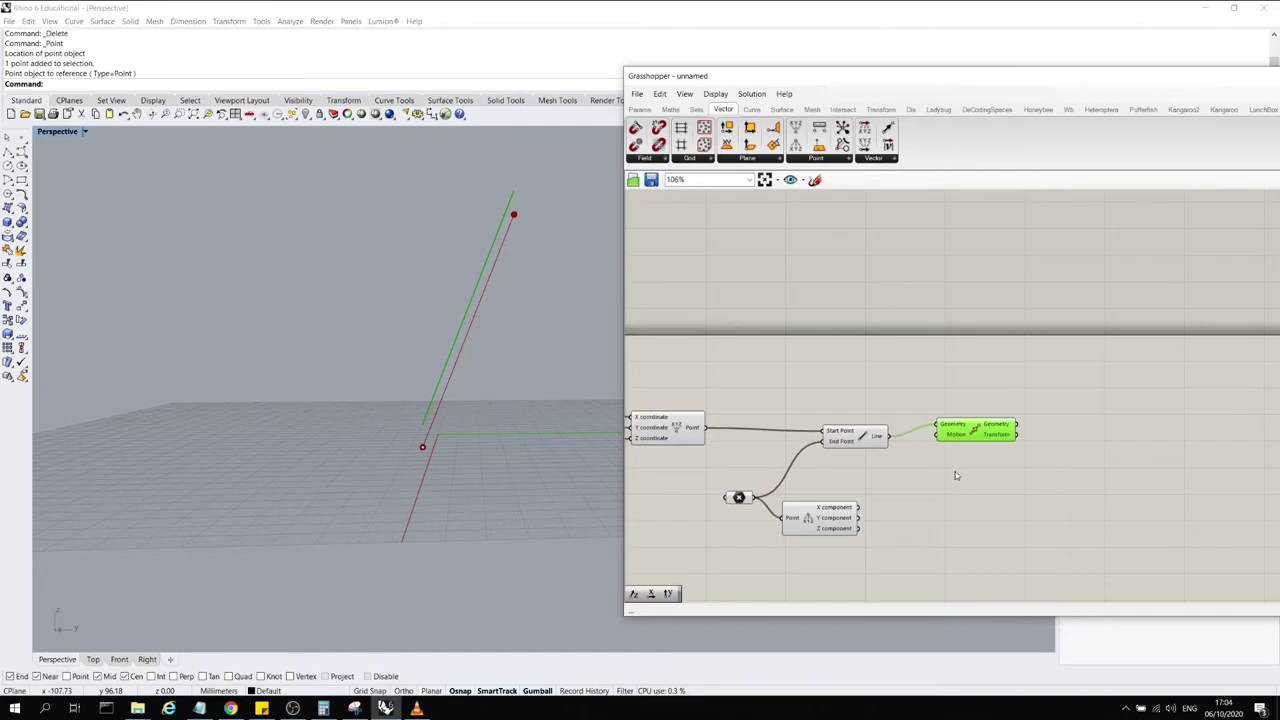
click(864, 129)
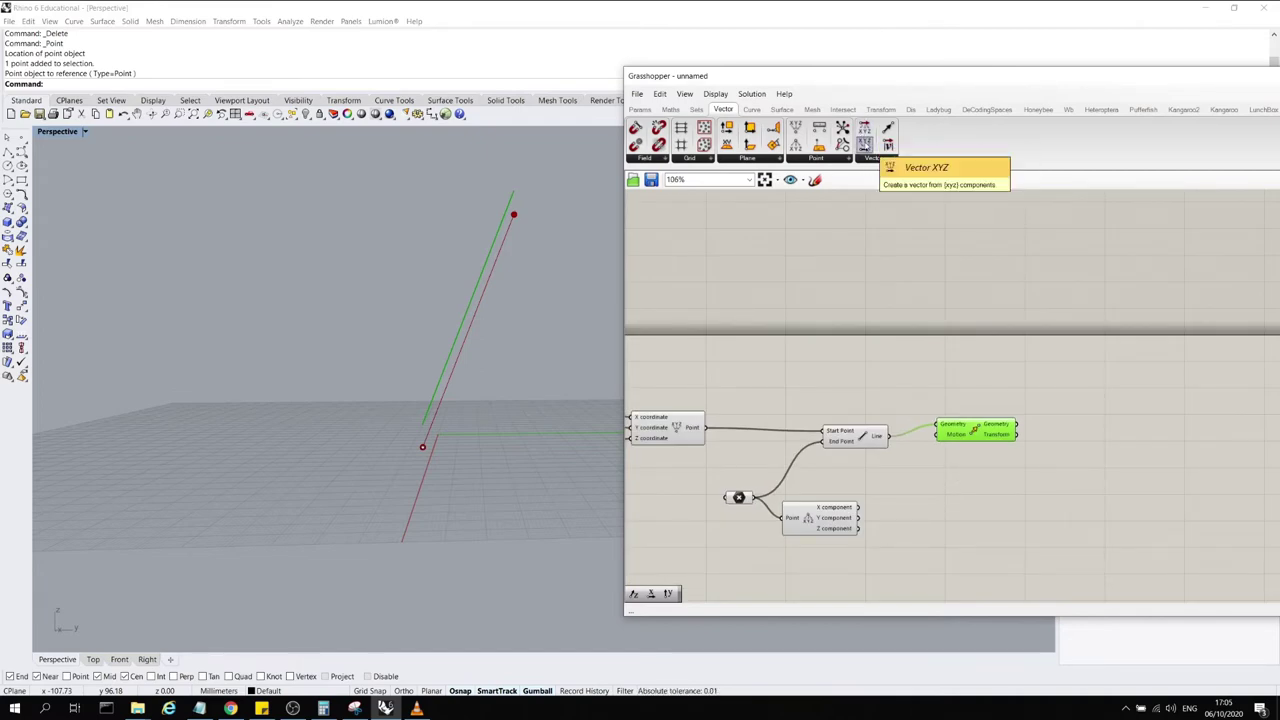
drag(864, 145, 911, 353)
scroll(955, 395, up, 2)
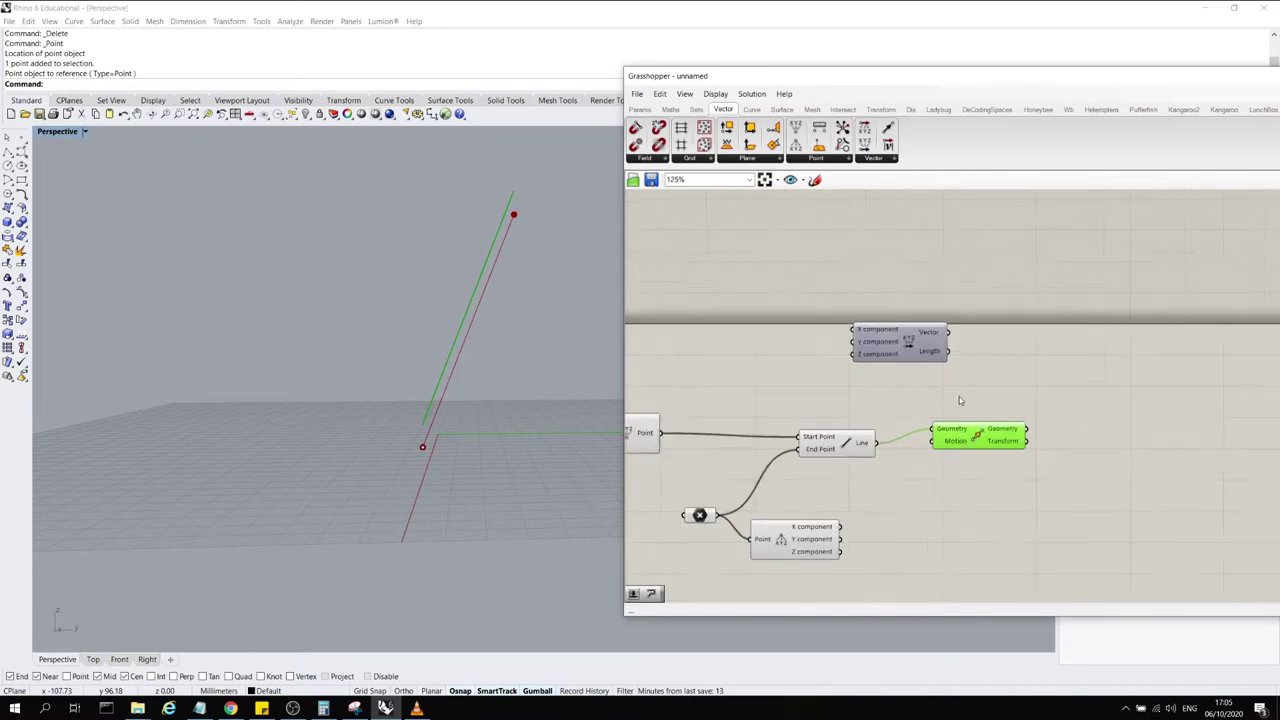
click(932, 330)
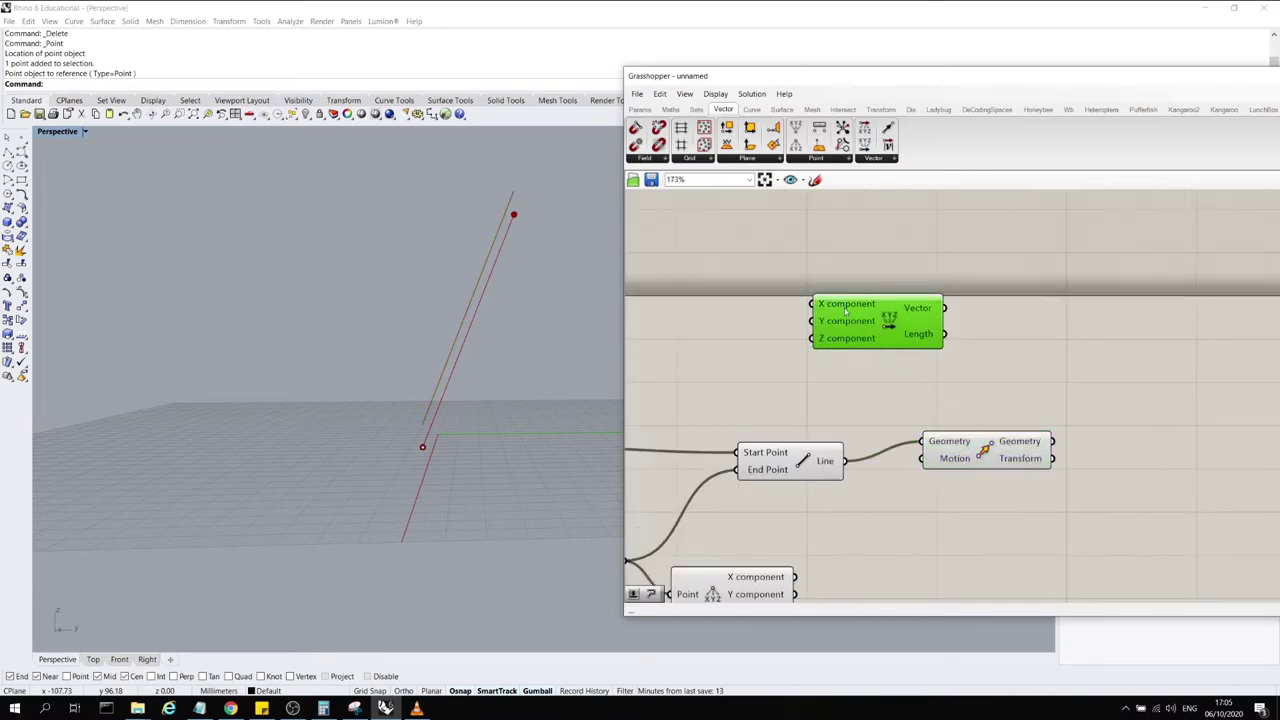
drag(846, 309, 868, 307)
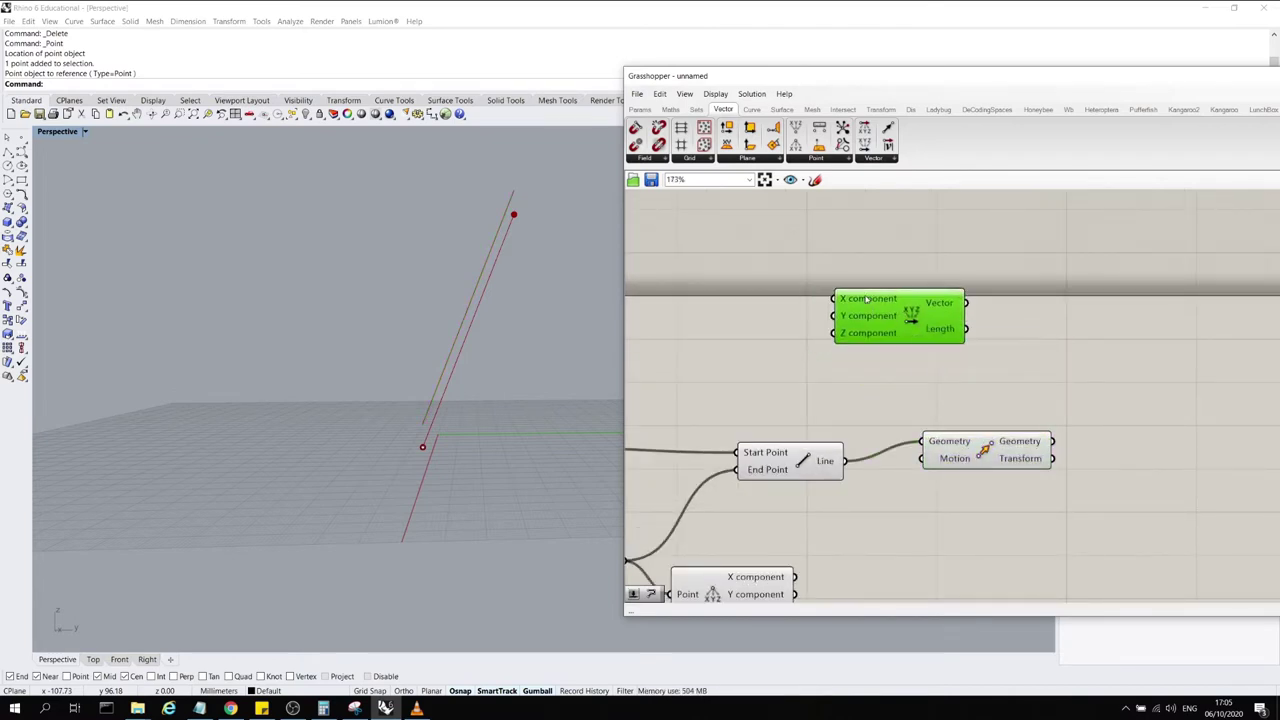
scroll(1061, 367, down, 2)
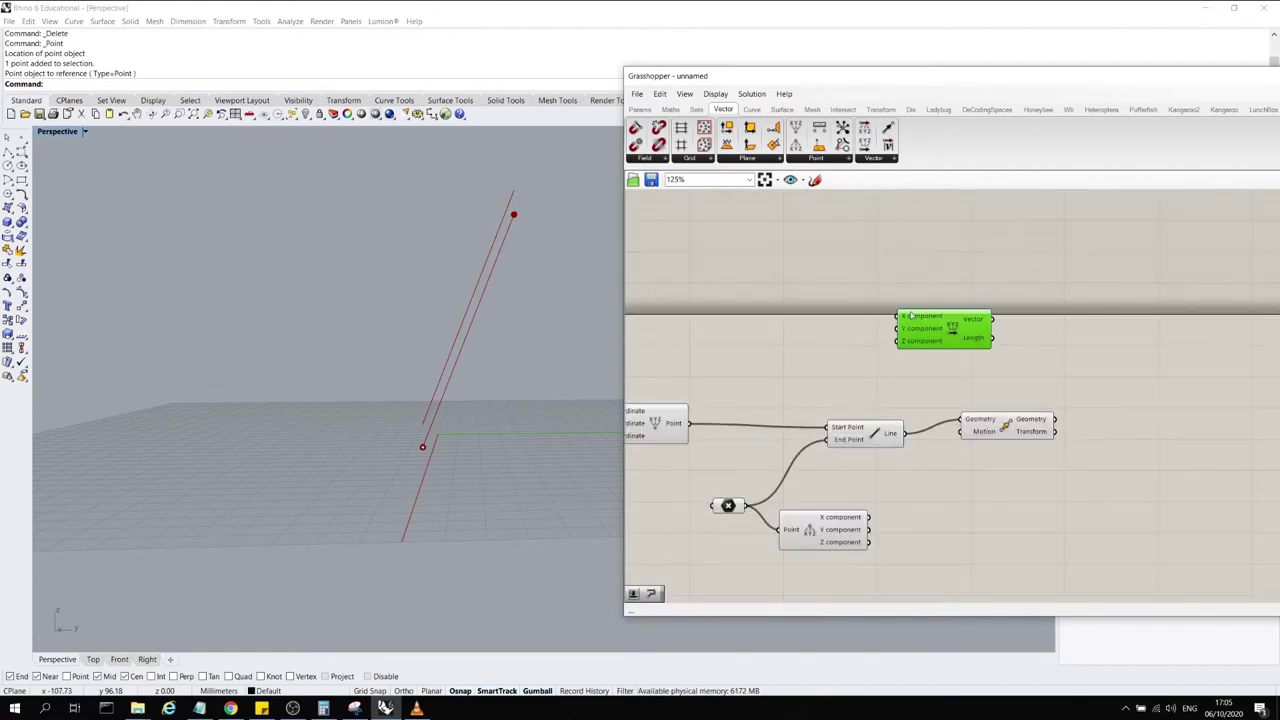
Add a number slider set to 50 and wire it into Vector XYZ's X component input
double_click(782, 311)
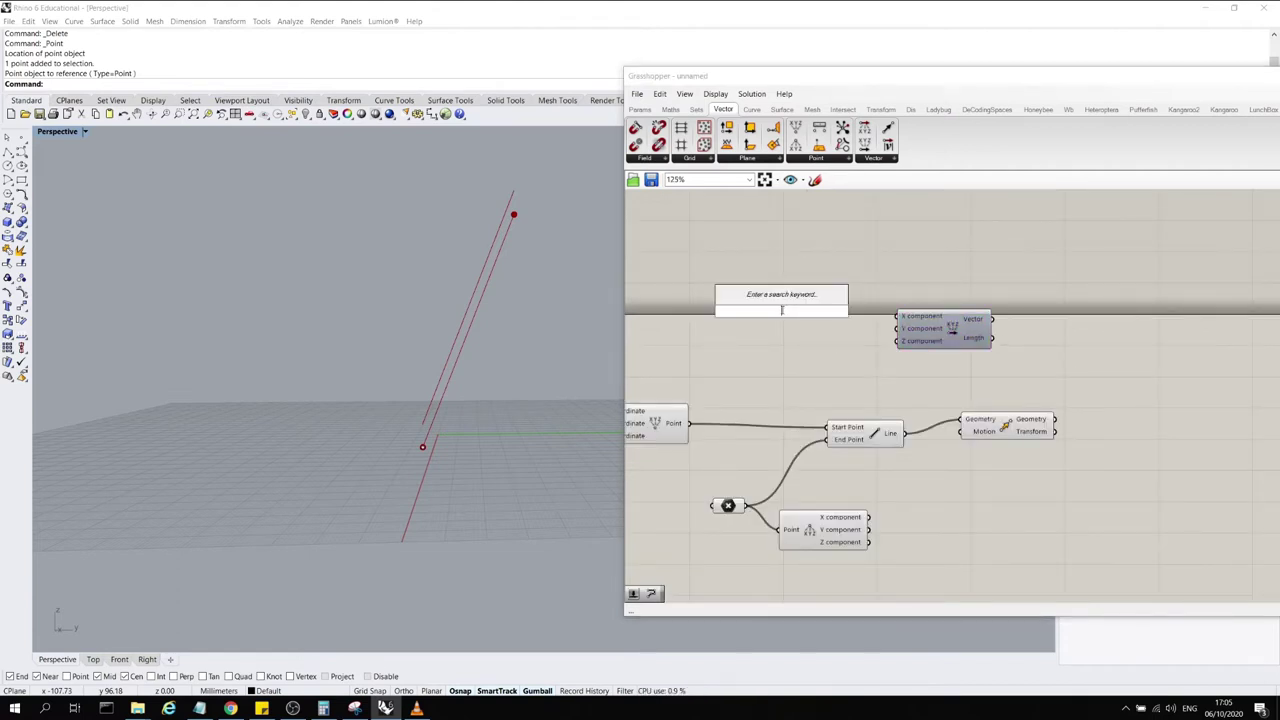
text(50)
key(Return)
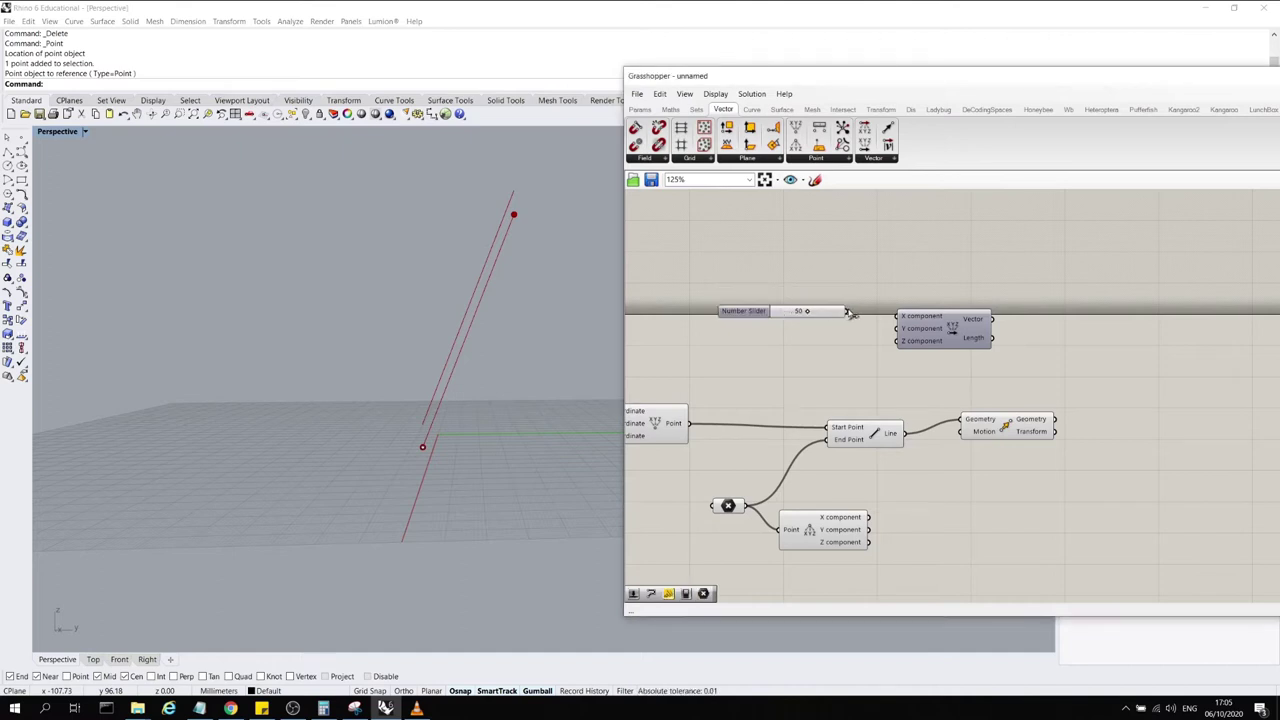
double_click(767, 346)
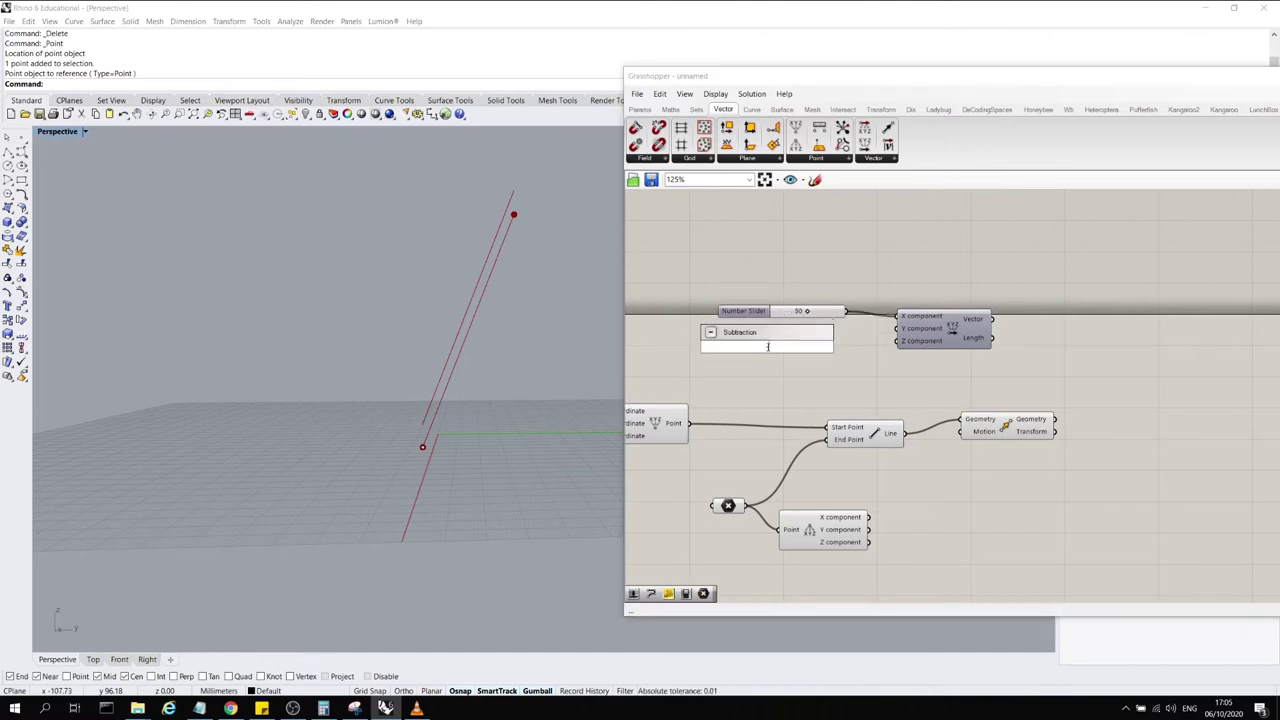
key(Return)
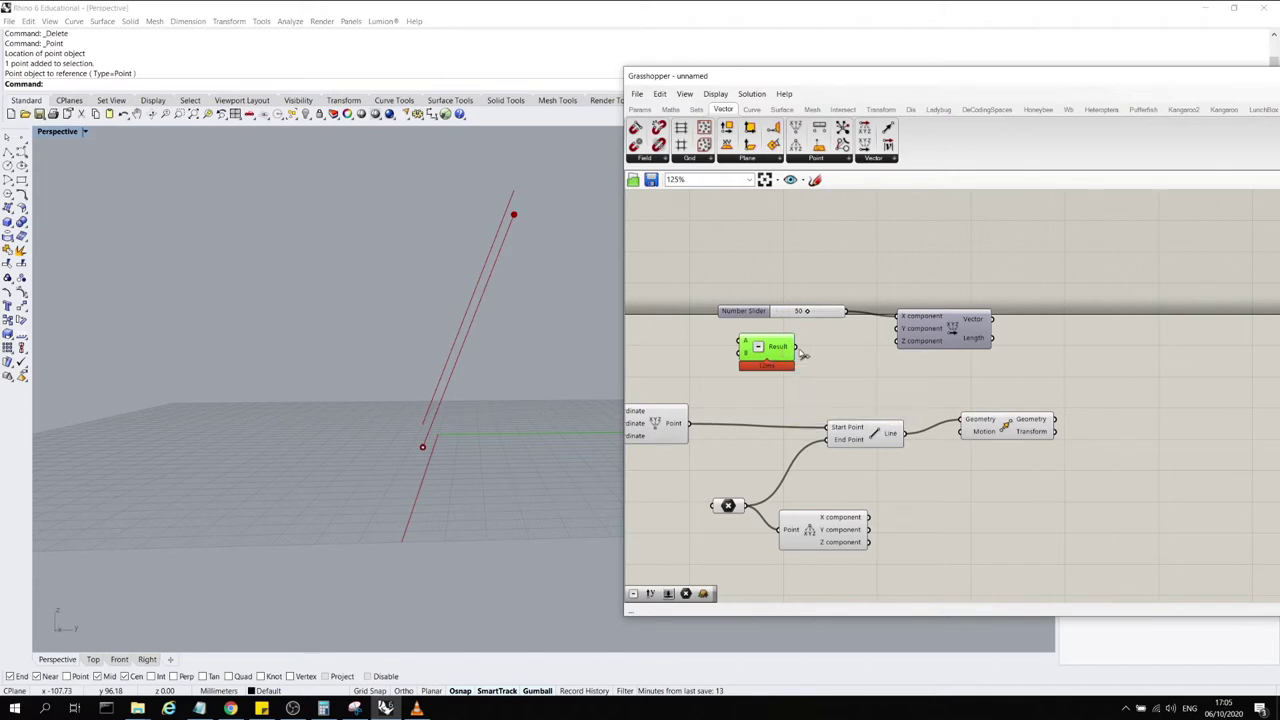
key(Delete)
Copy the X component's number slider below itself and set the copy to floating-point rounding with a minimum of -100
click(743, 313)
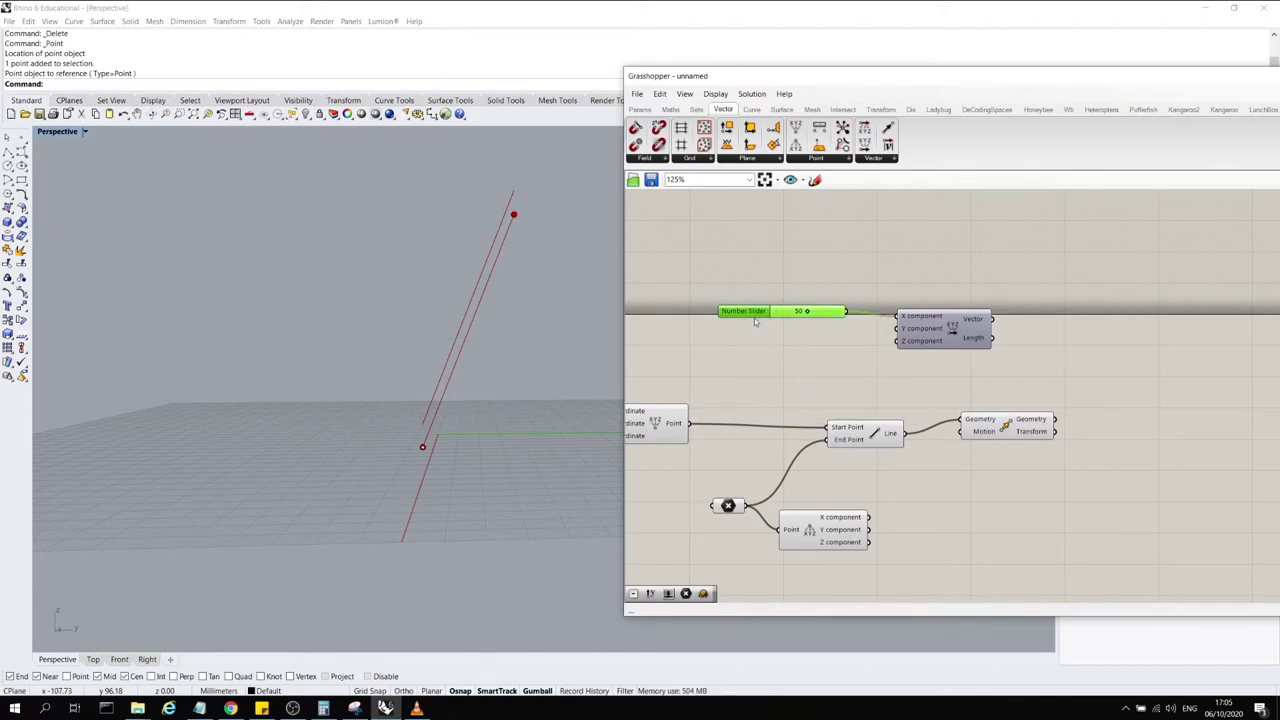
alt+drag(755, 320, 743, 343)
double_click(743, 341)
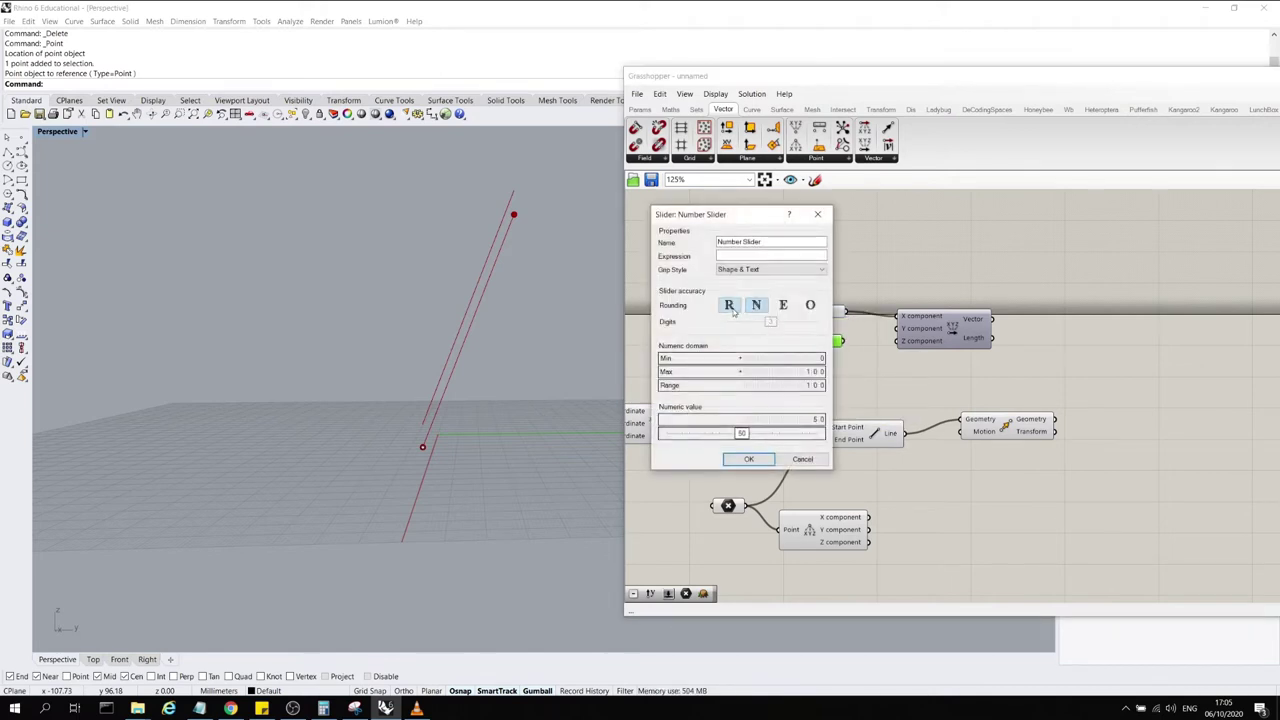
double_click(774, 360)
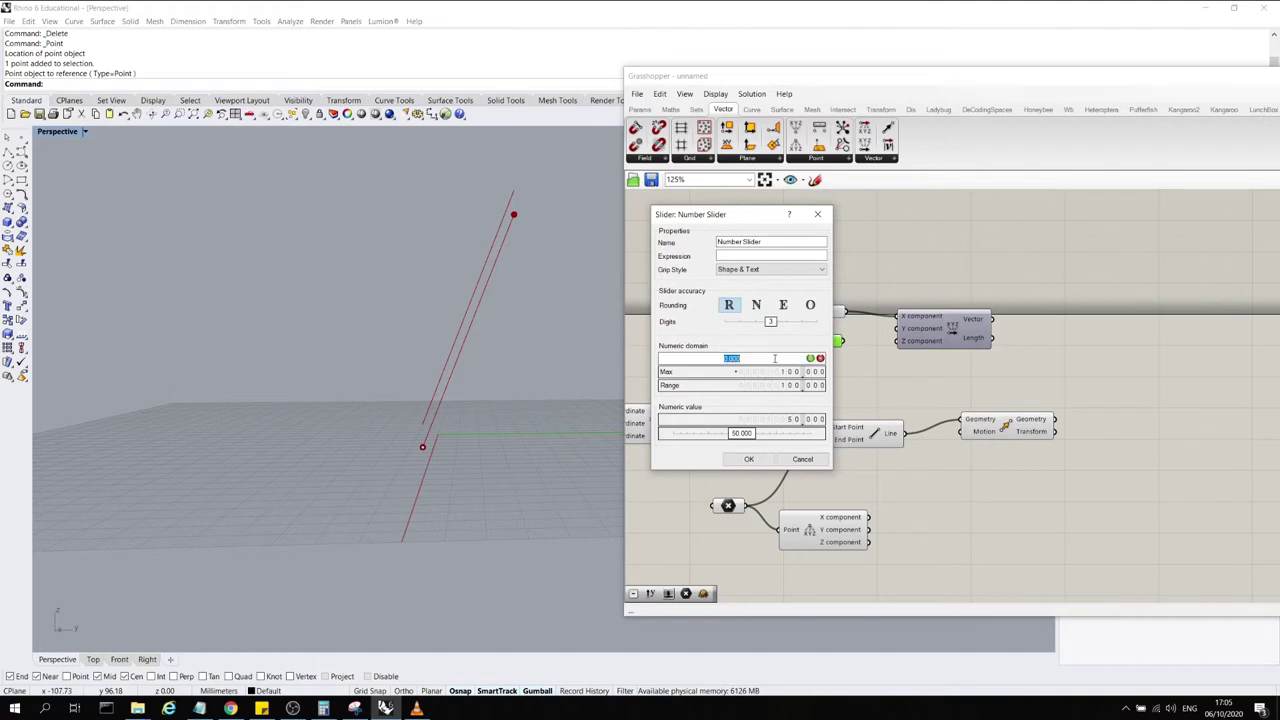
key(BackSpace)
text(-100)
click(809, 359)
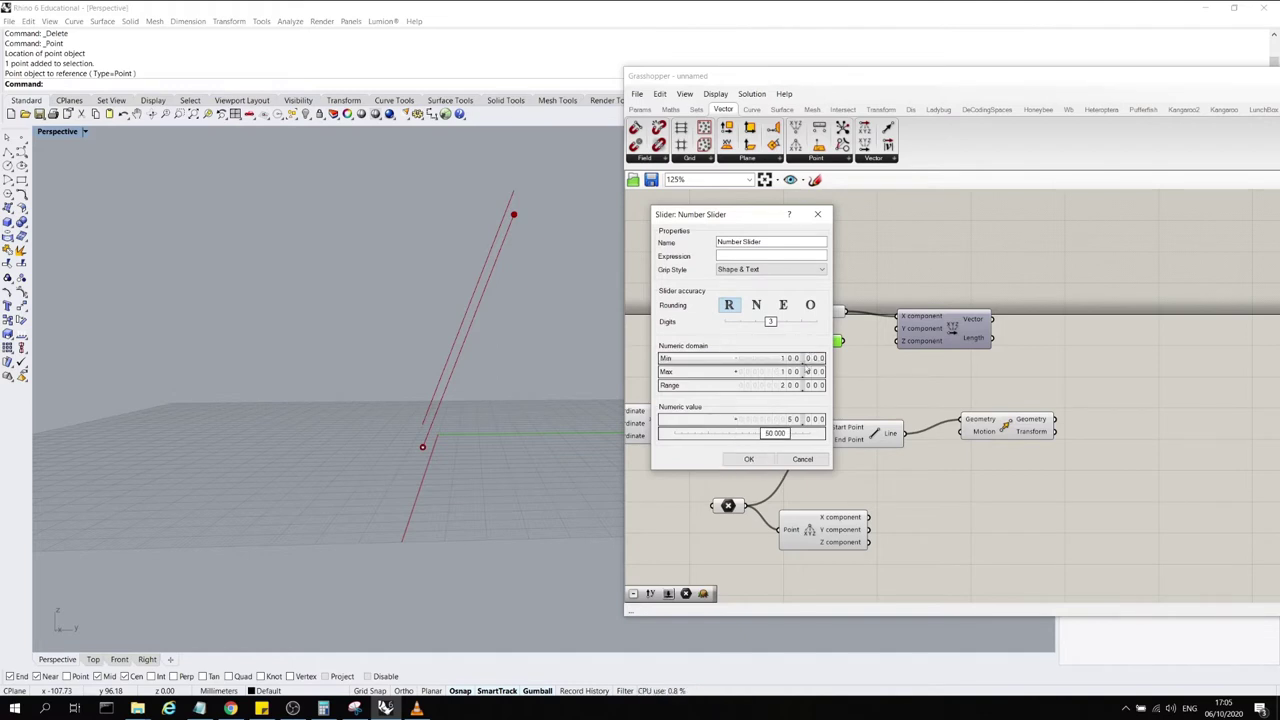
click(757, 460)
Set the copied slider to -100.000 and wire it into Vector XYZ's Y component input
drag(819, 341, 766, 347)
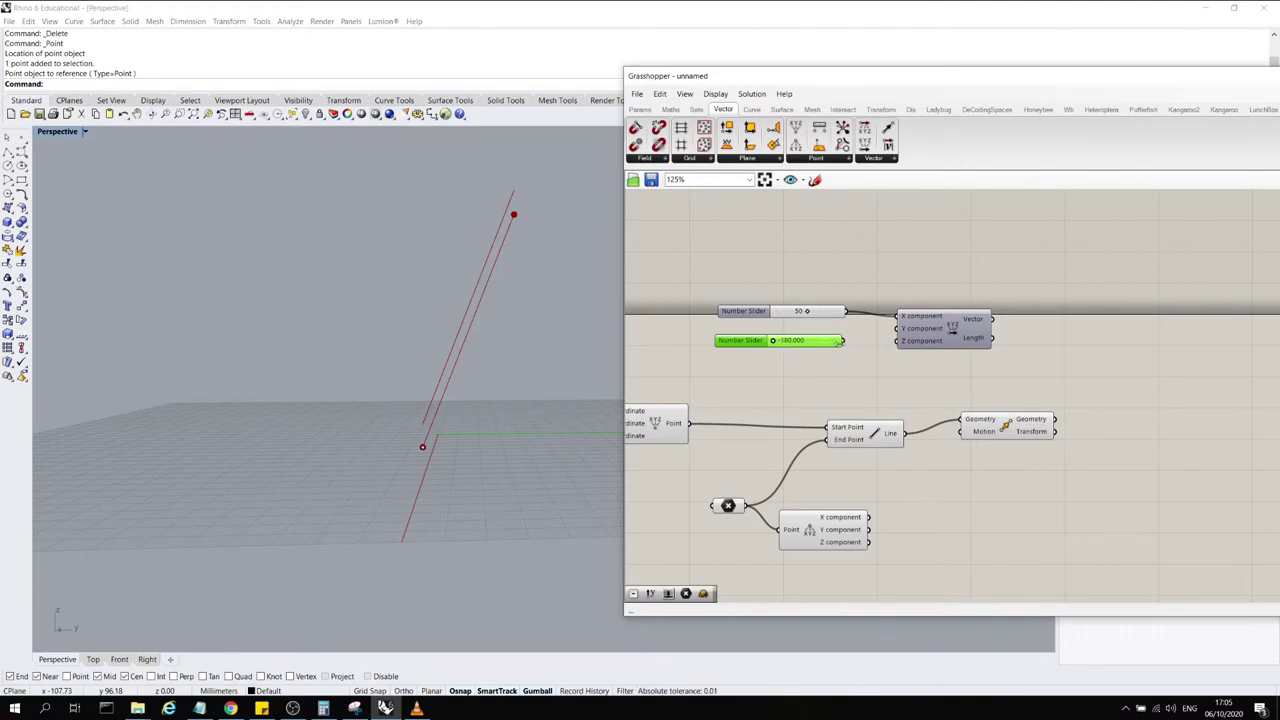
drag(843, 341, 884, 336)
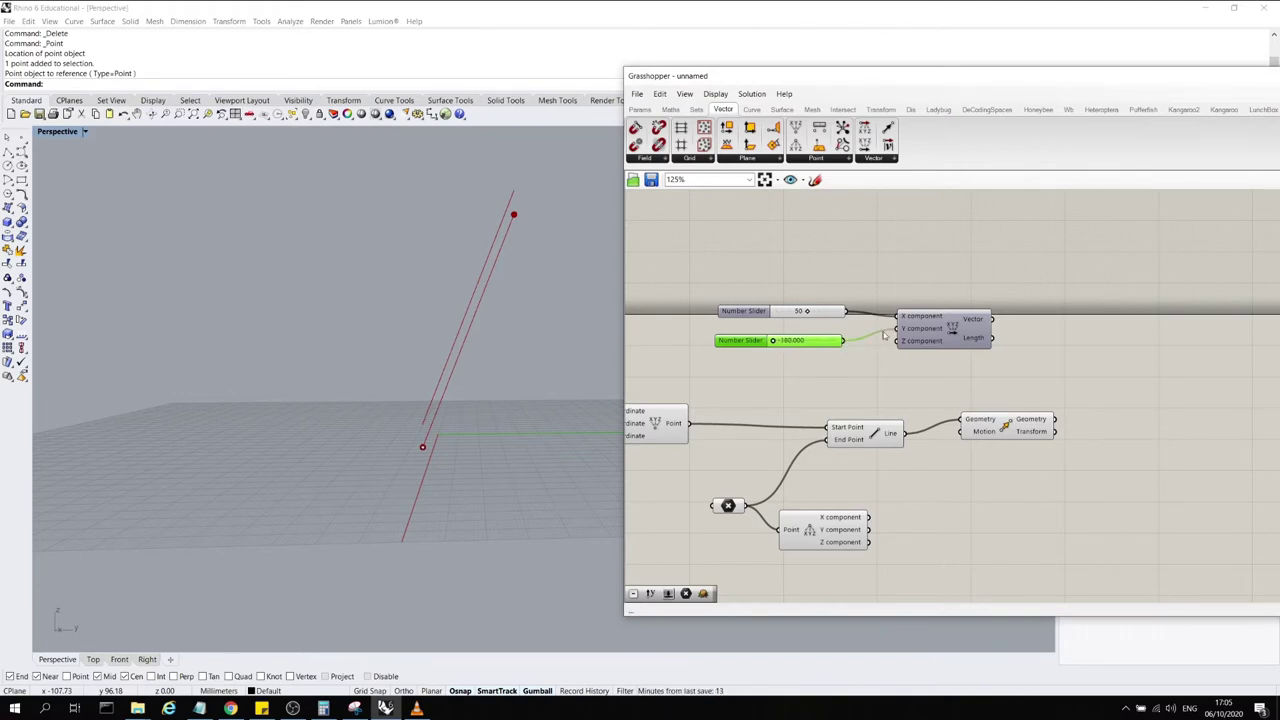
Add a number slider set to 100 and wire it into Vector XYZ's Z component input
double_click(817, 382)
text(100)
key(Return)
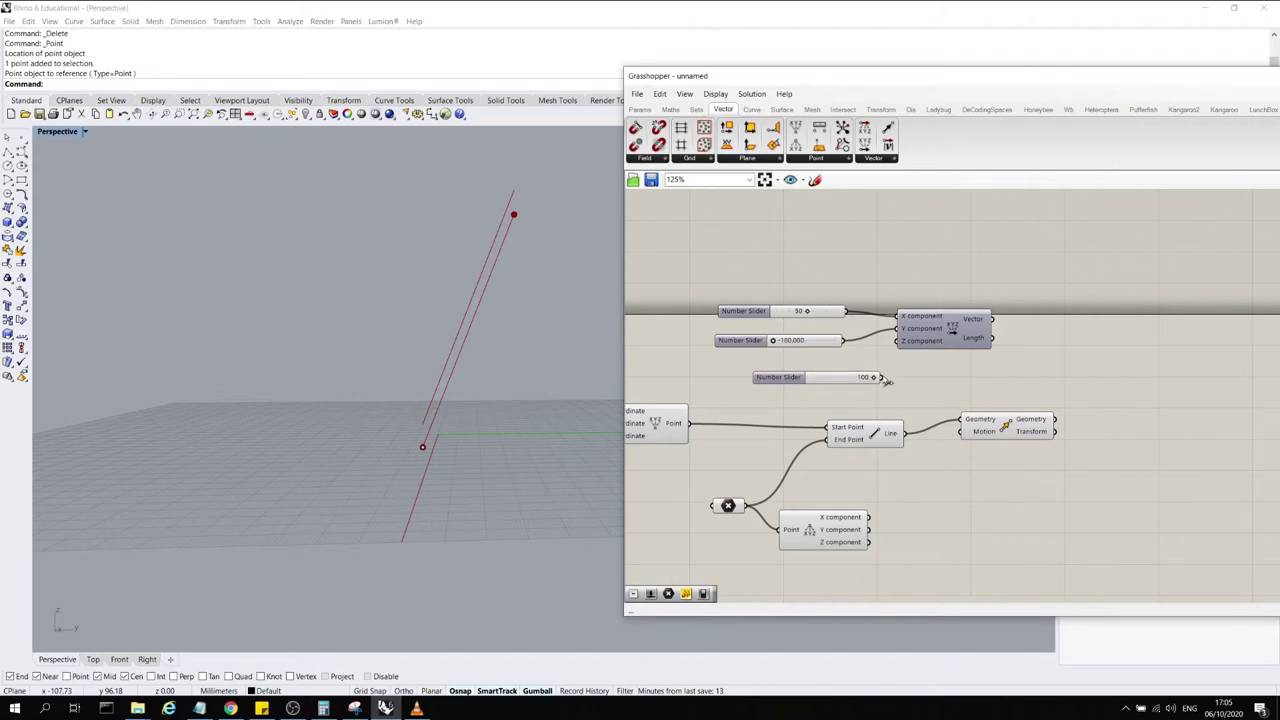
drag(886, 380, 906, 351)
Wire Vector XYZ's Vector output into Move's Motion input and select the Move component to highlight its result
scroll(1030, 340, up, 2)
click(928, 318)
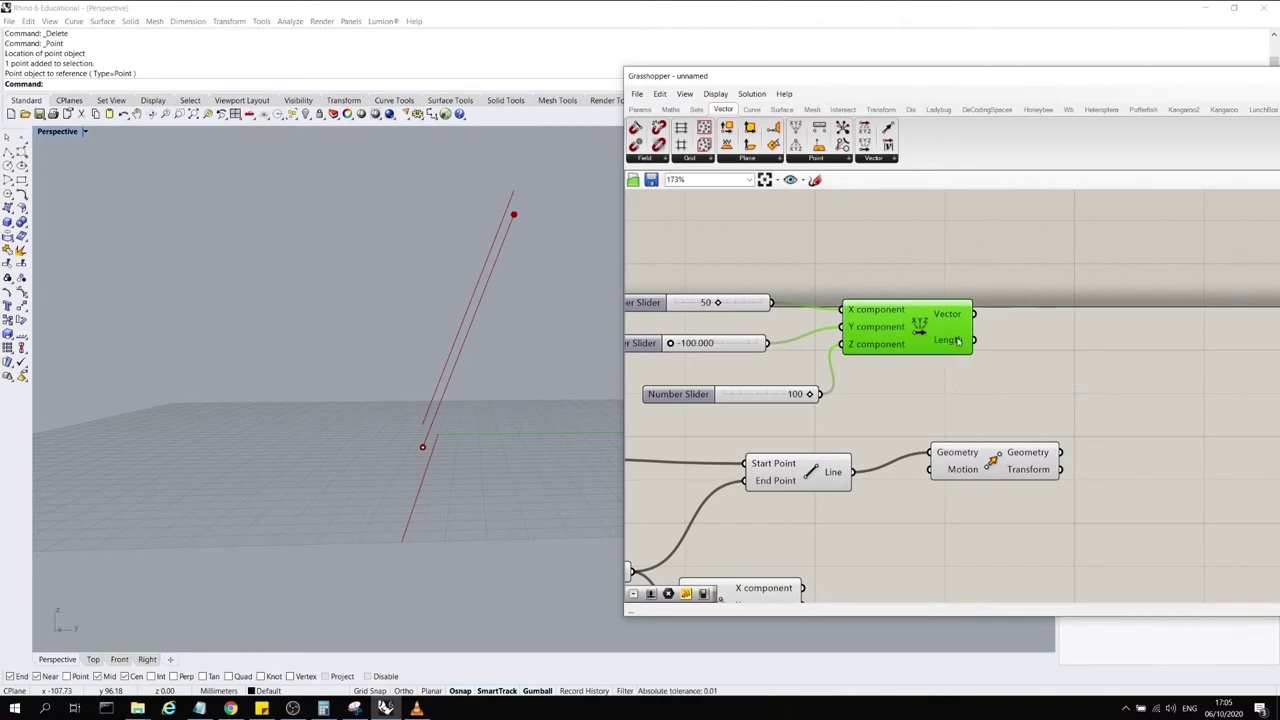
mouse_move(958, 344)
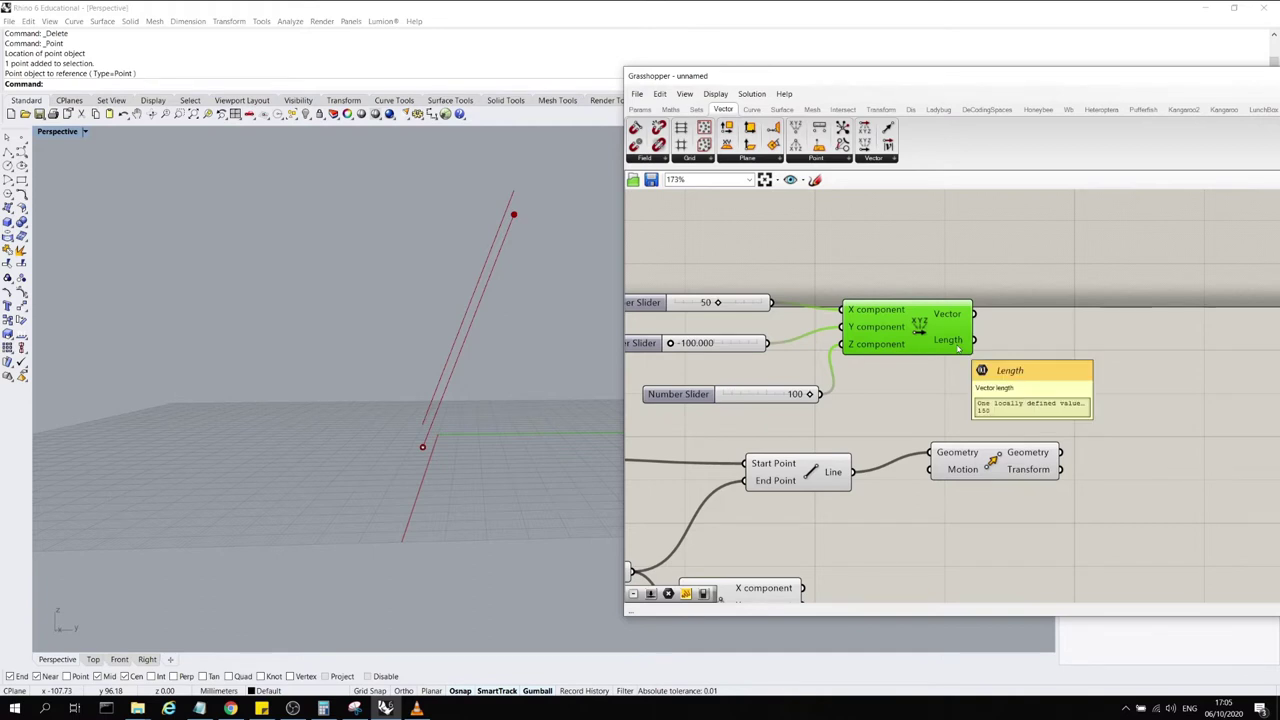
drag(973, 314, 932, 476)
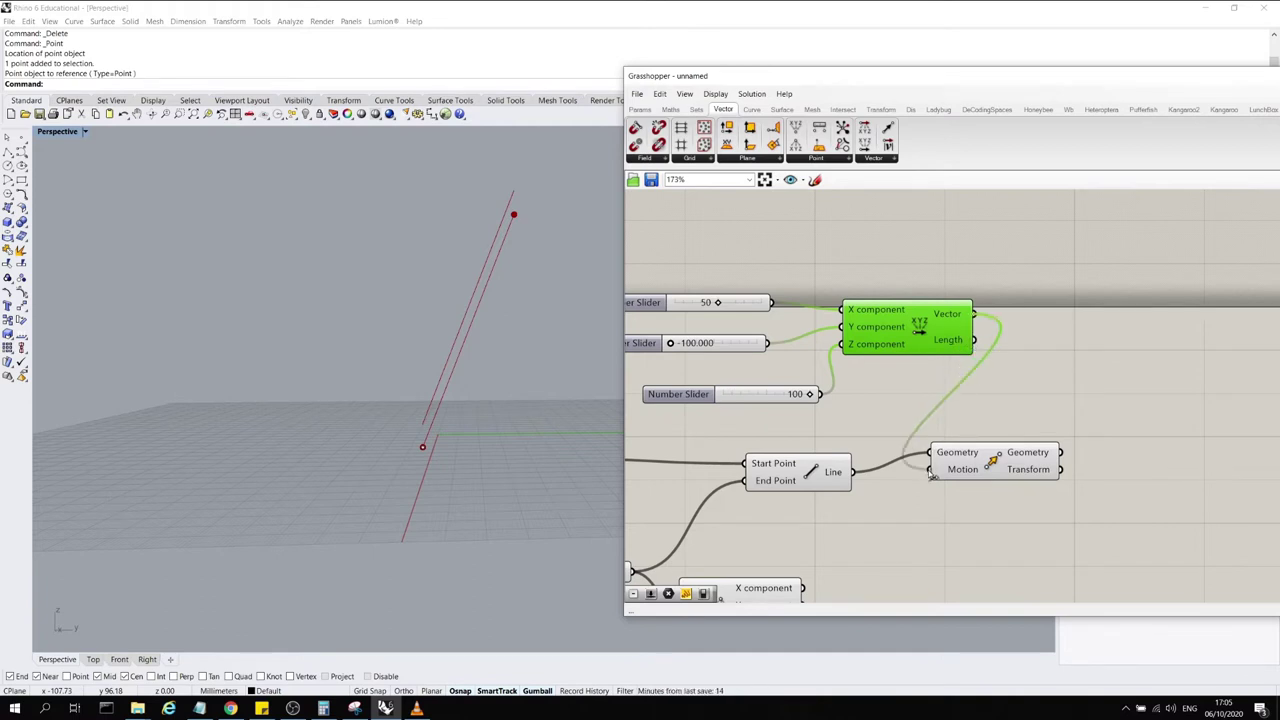
click(968, 468)
Examine the moved line against the original from above and from the side in the Perspective viewport
right_drag(600, 385, 572, 455)
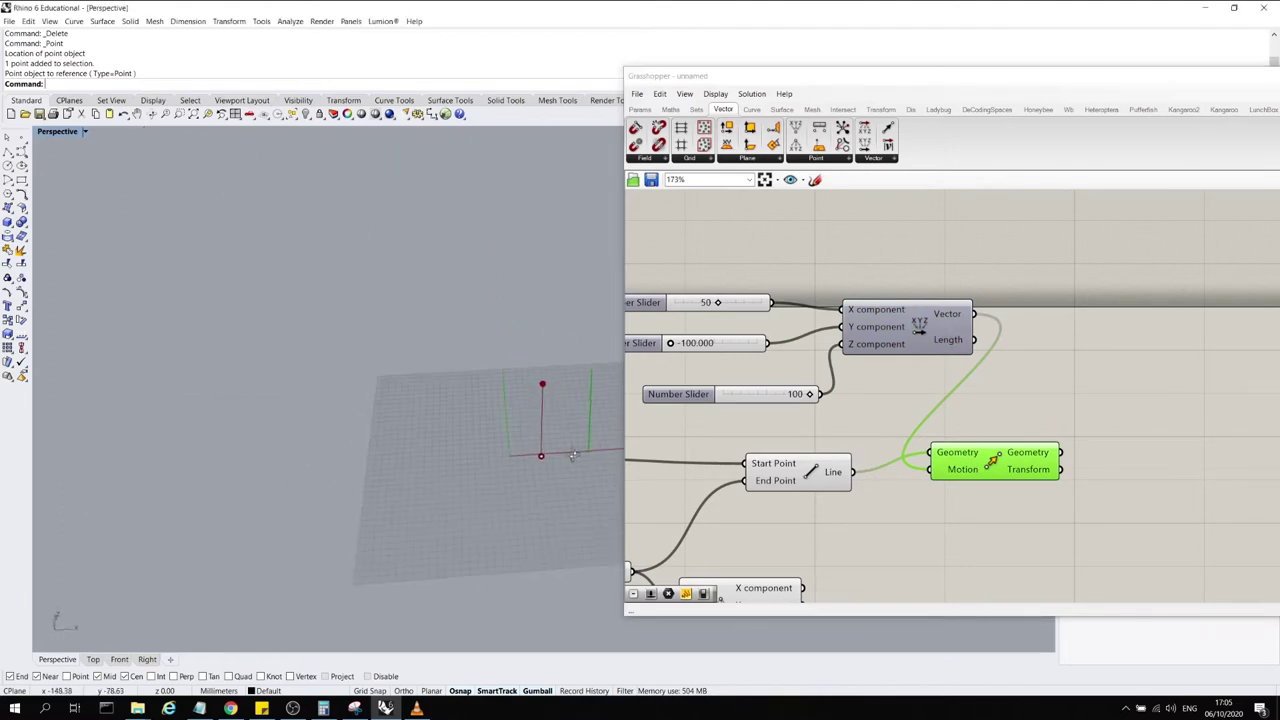
scroll(669, 403, down, 2)
right_drag(669, 403, 756, 396)
scroll(575, 422, down, 4)
scroll(562, 430, up, 4)
right_drag(566, 439, 554, 446)
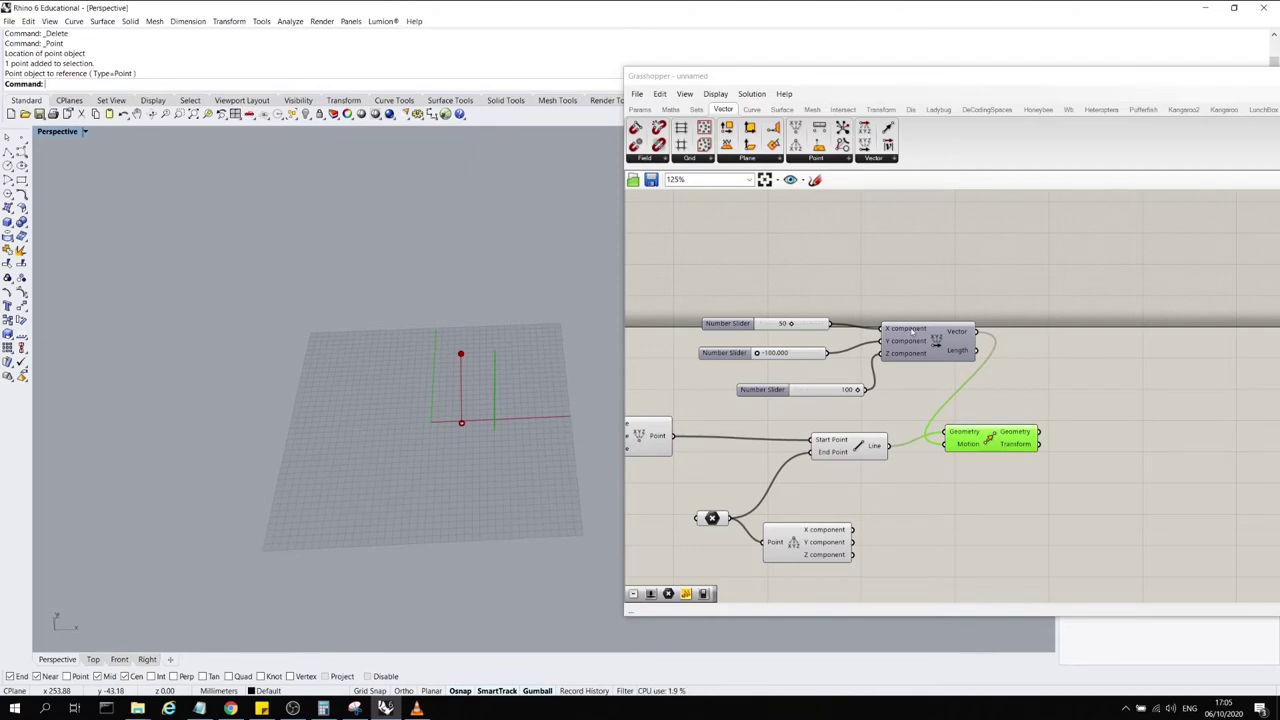
mouse_move(912, 330)
scroll(462, 428, up, 2)
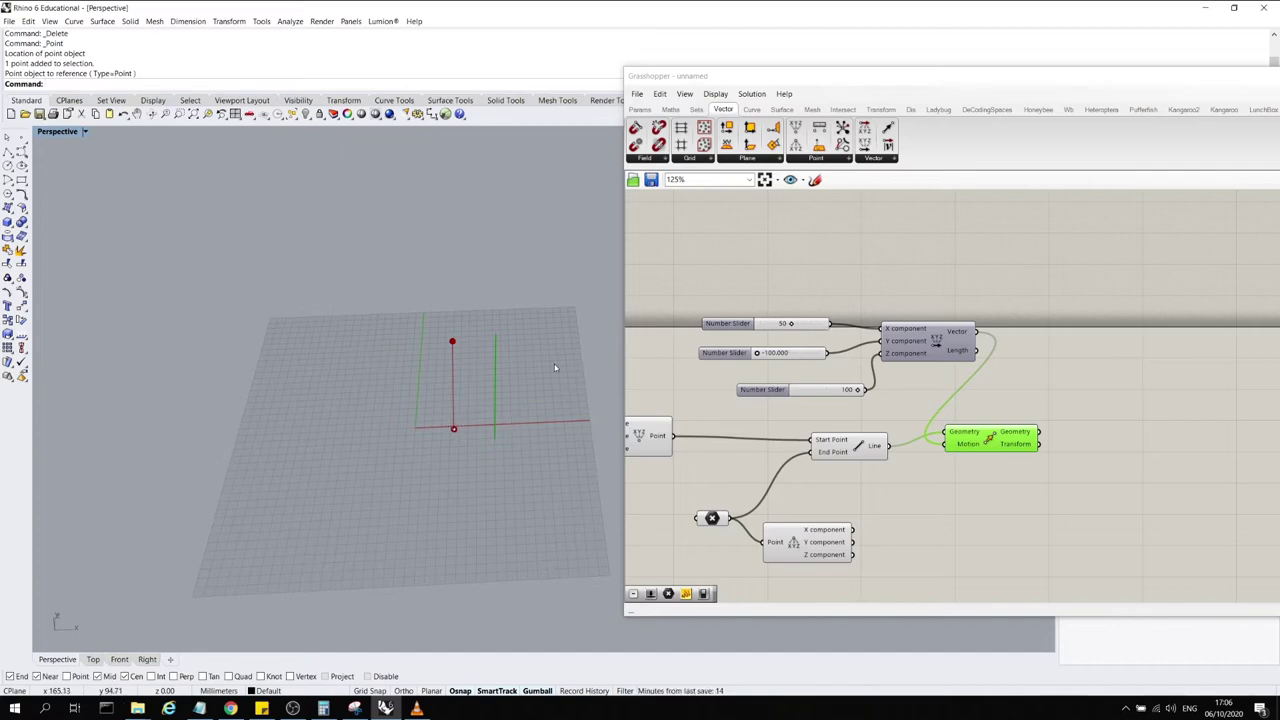
right_drag(550, 360, 413, 300)
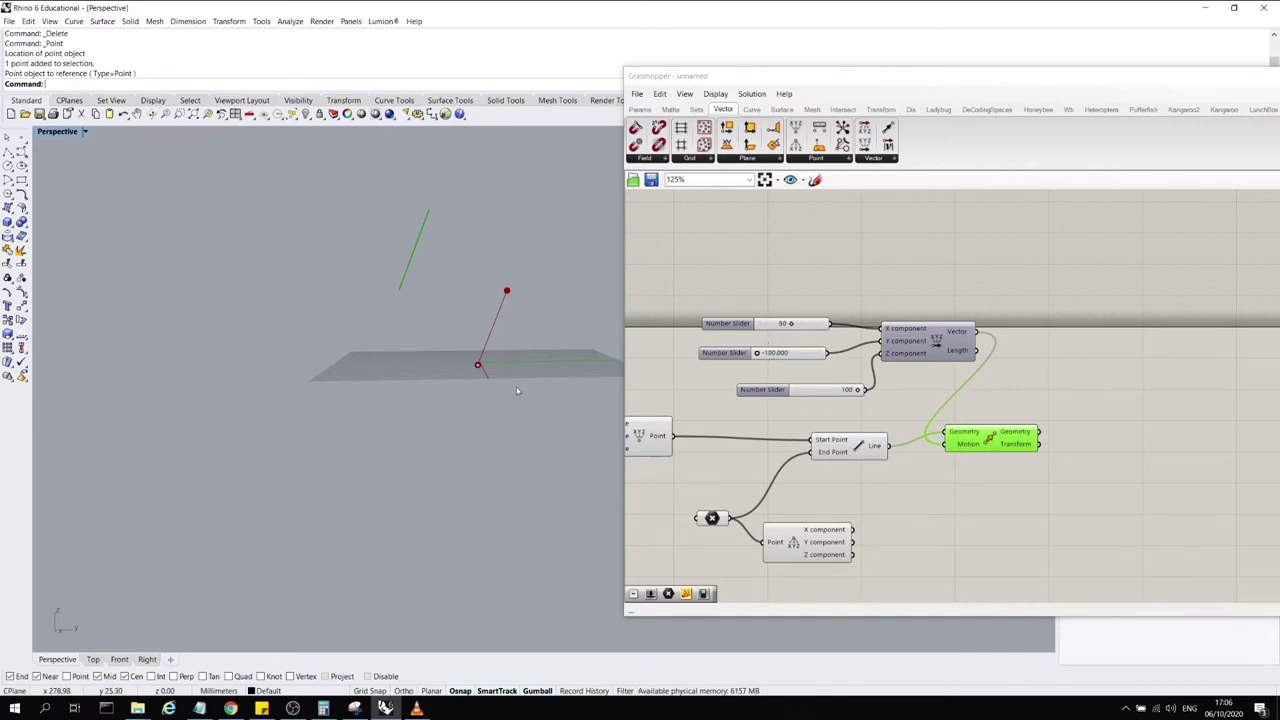
right_drag(517, 391, 509, 374)
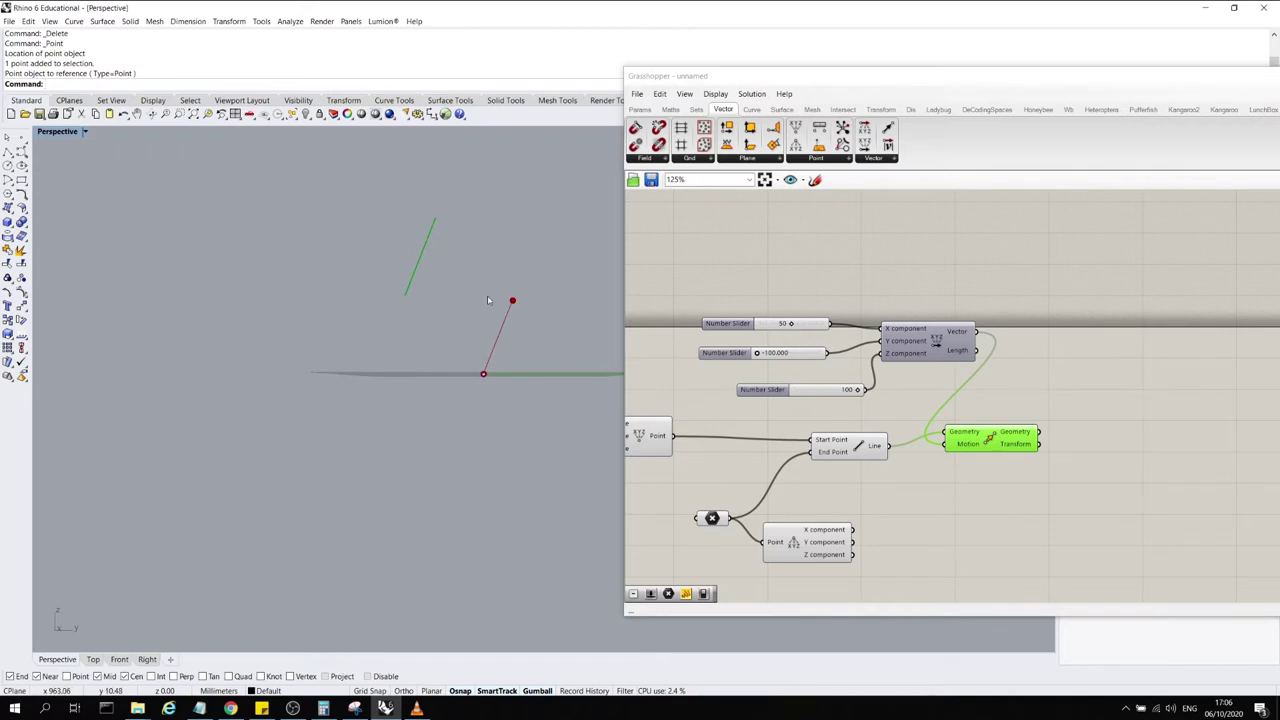
Relocate Vector XYZ and its three sliders below the Move component, and shift Move up and further from the Line component
drag(927, 397, 776, 297)
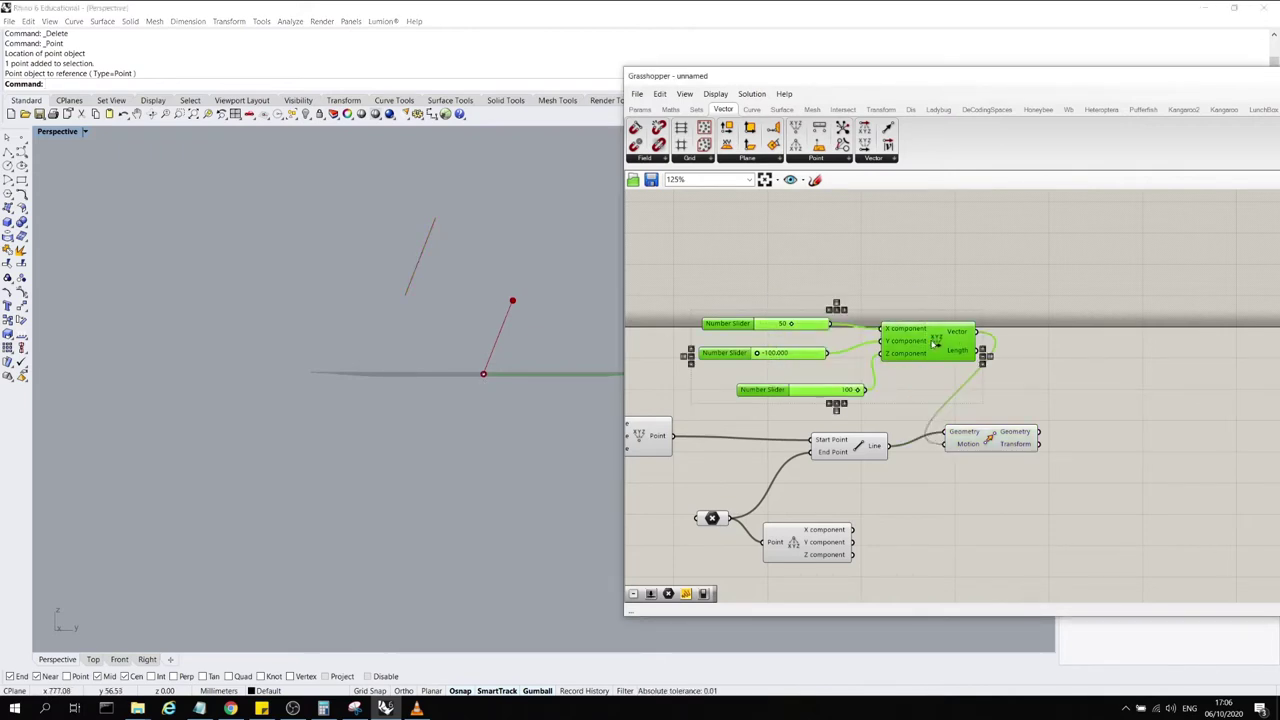
drag(930, 343, 1114, 508)
scroll(847, 372, down, 2)
scroll(989, 370, up, 2)
click(994, 374)
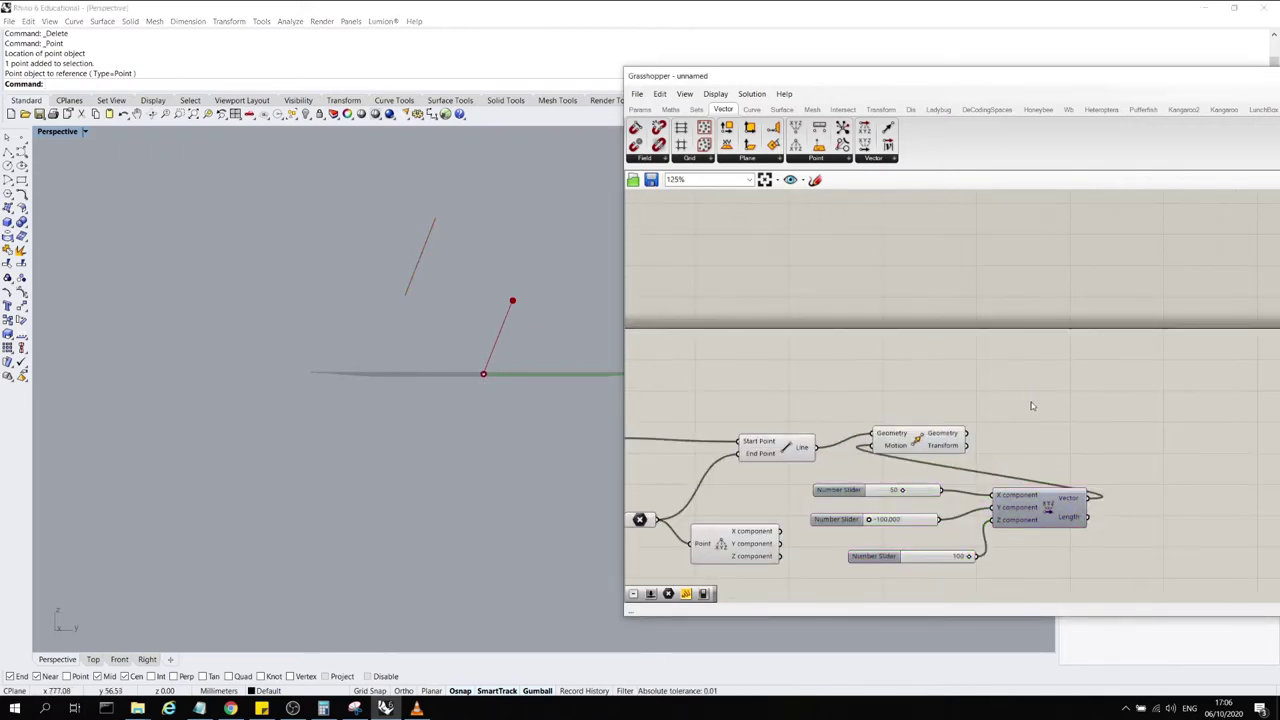
drag(916, 439, 1048, 407)
Replace the line in Move's Geometry input with the referenced Point parameter and compare the original and moved points
scroll(1030, 373, down, 1)
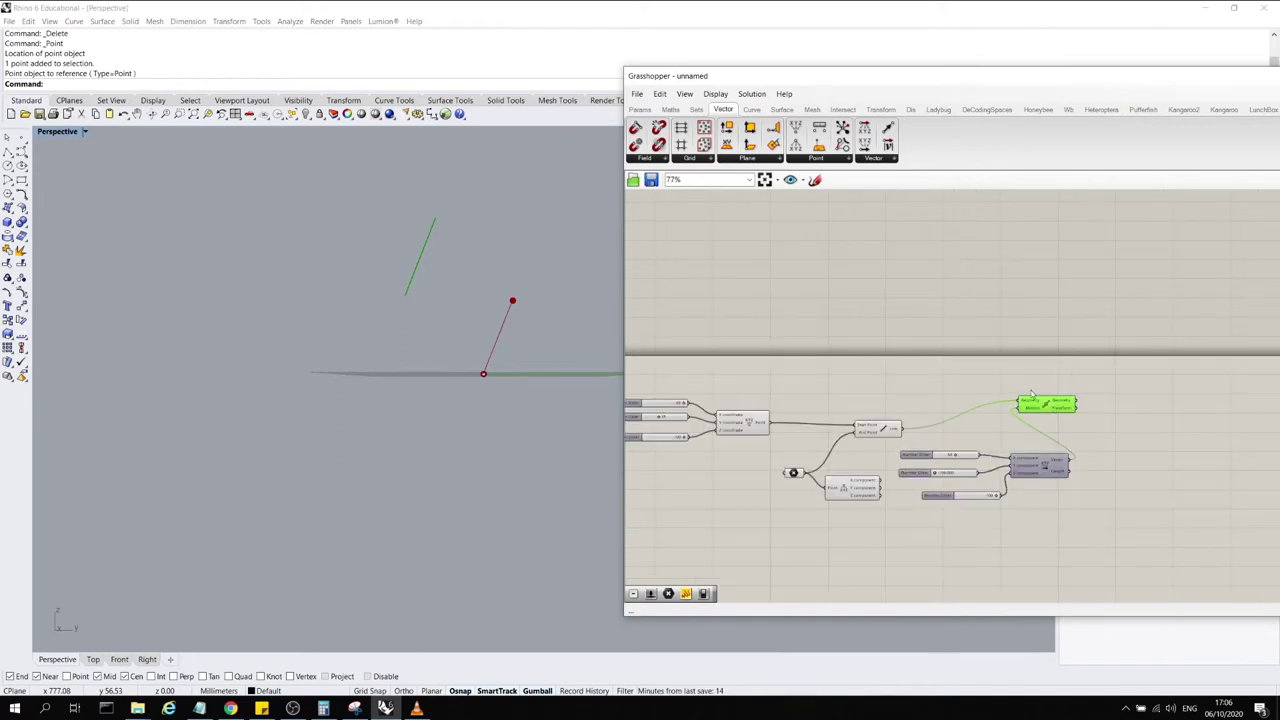
scroll(1030, 373, down, 1)
drag(712, 498, 1010, 405)
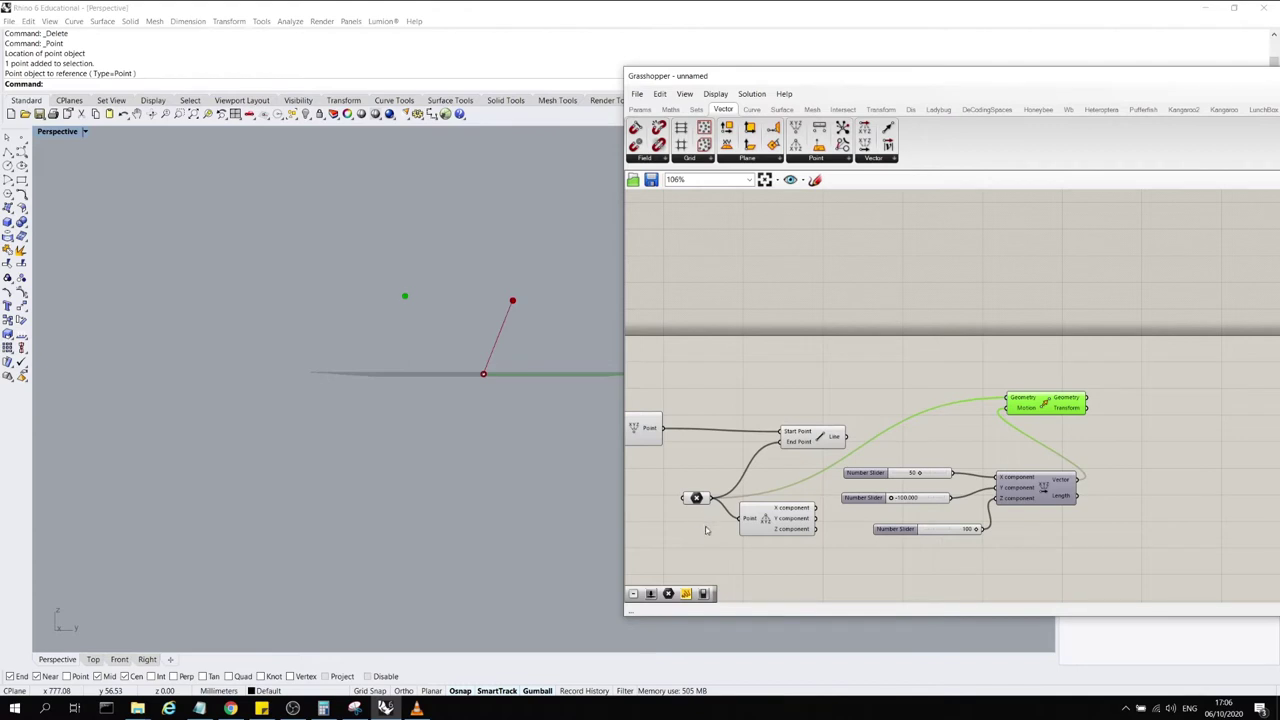
click(697, 497)
right_drag(455, 354, 480, 343)
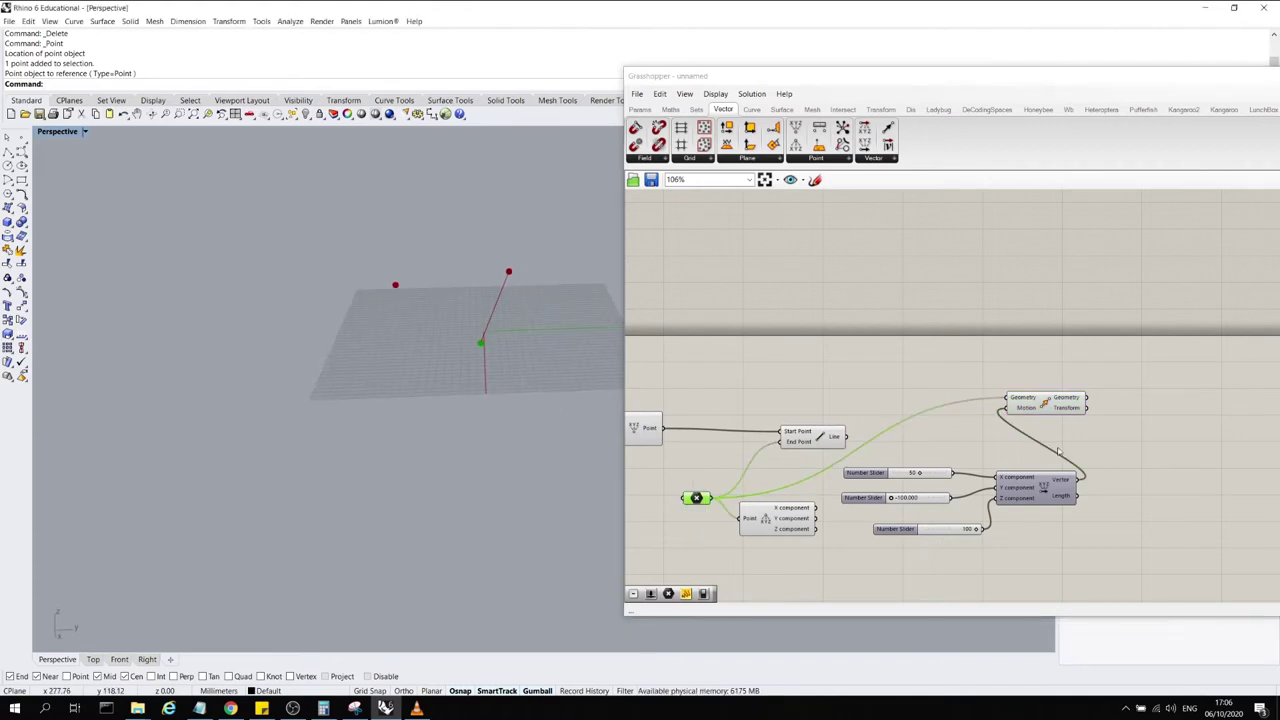
click(1052, 406)
click(941, 375)
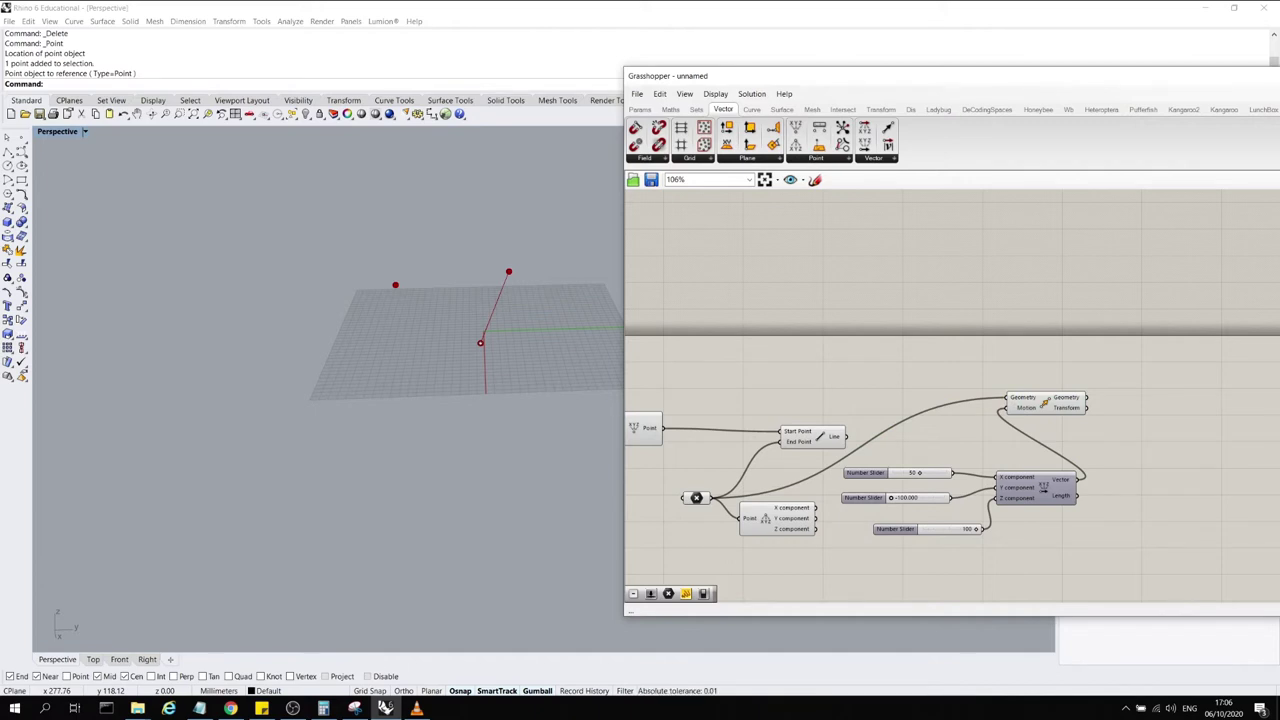
Make more room for the Grasshopper window and review the Affine, Array and Euclidean transform components
scroll(917, 440, down, 3)
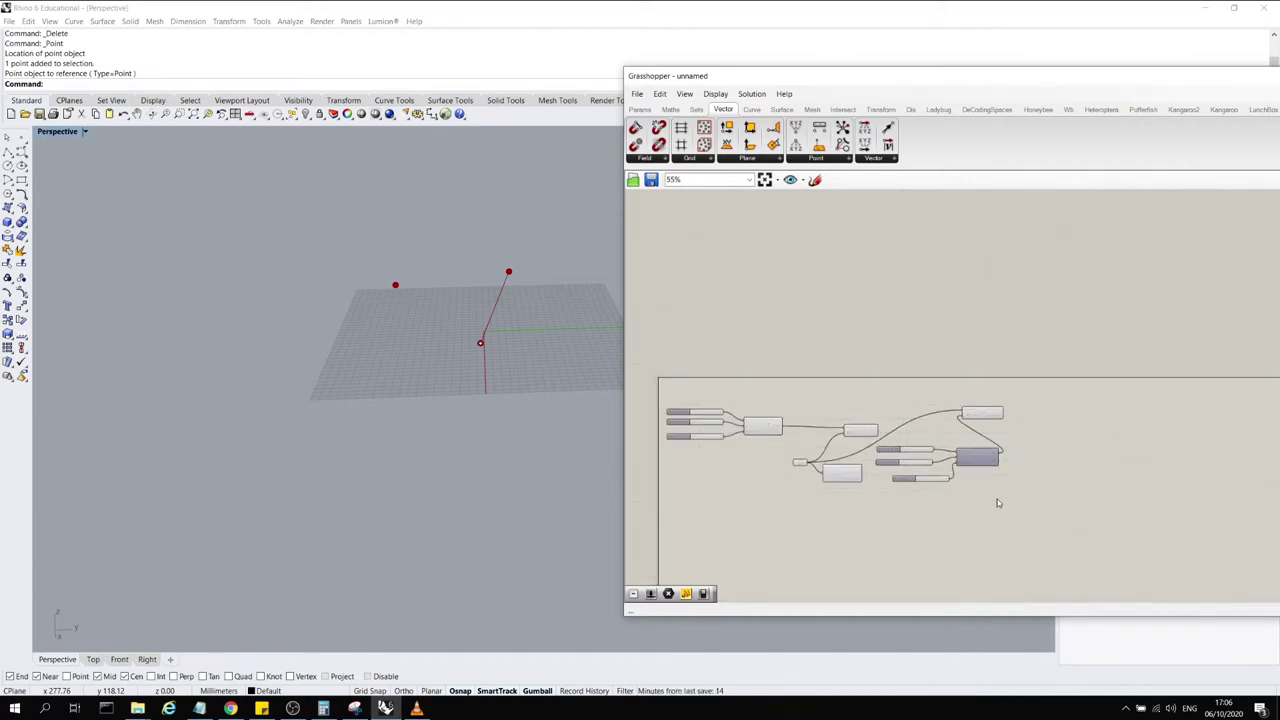
scroll(997, 499, up, 5)
click(1012, 352)
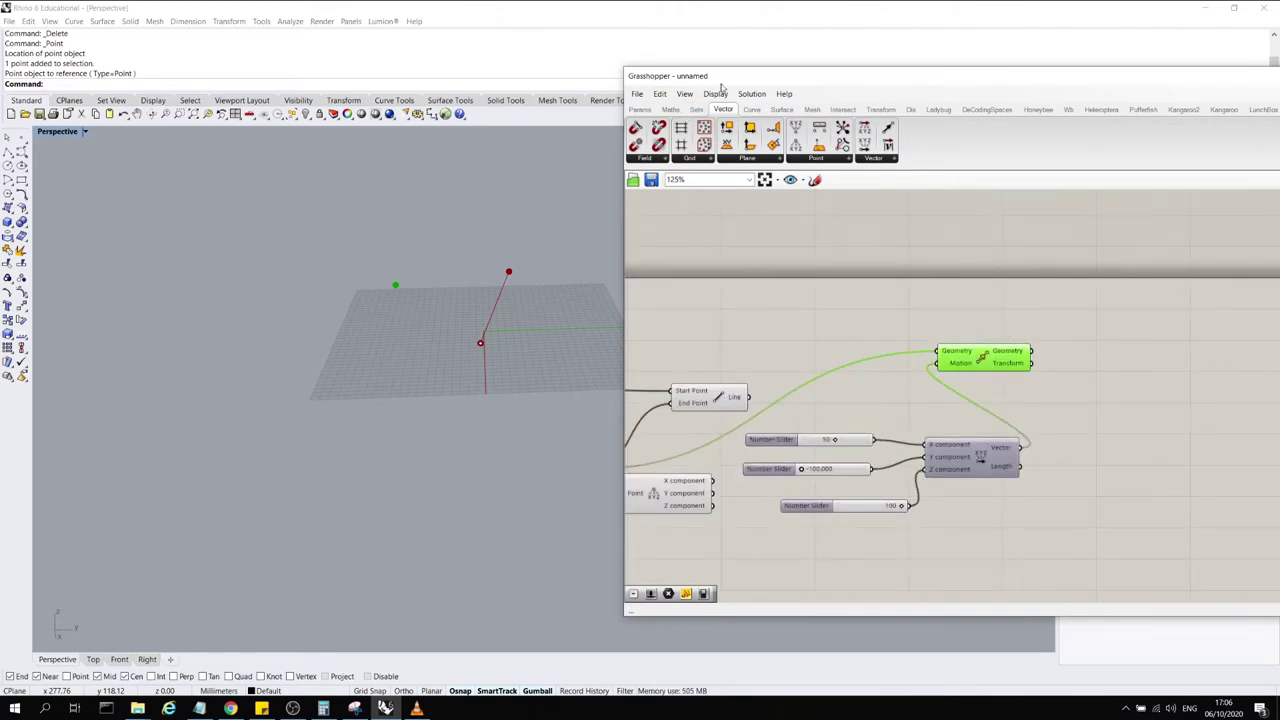
drag(721, 78, 548, 75)
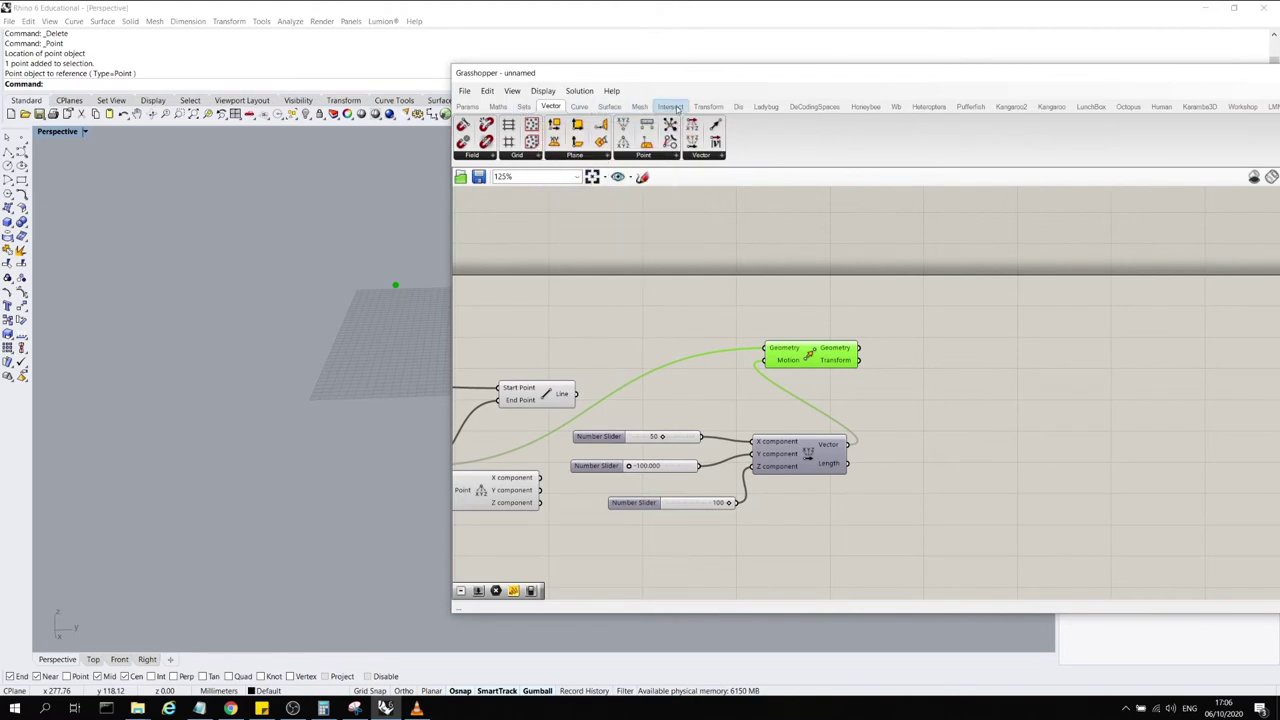
click(707, 107)
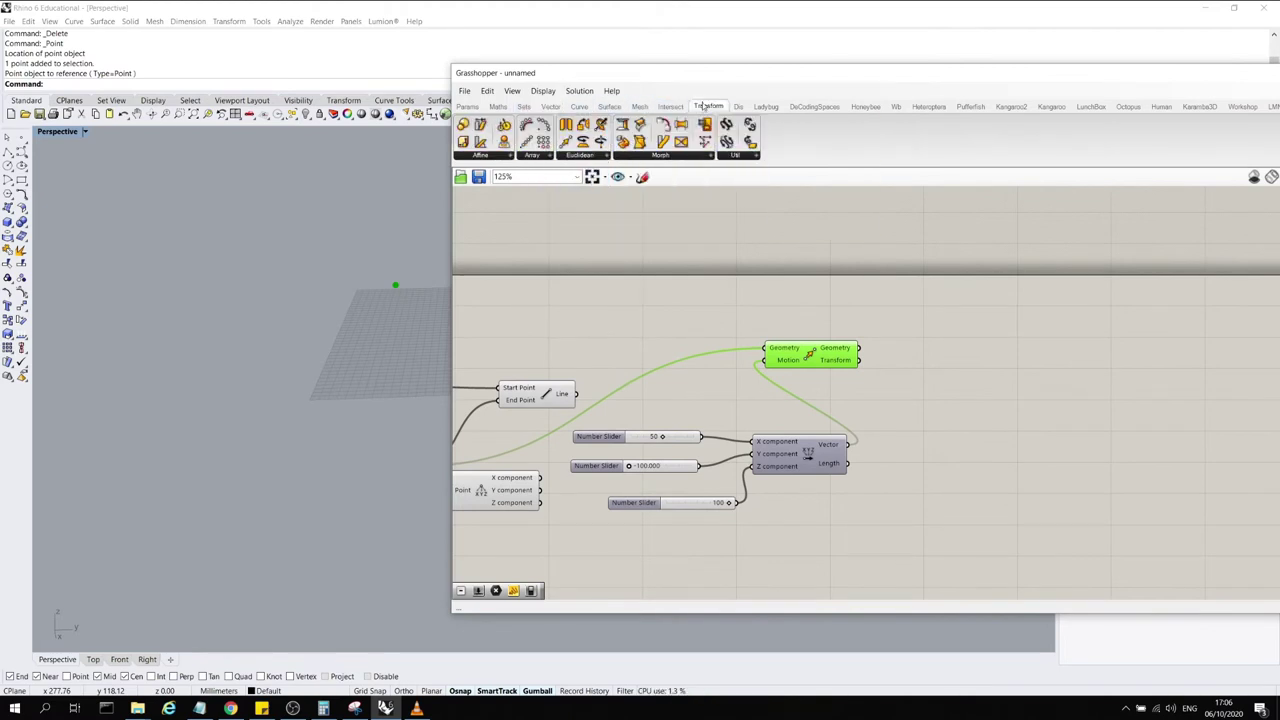
click(509, 156)
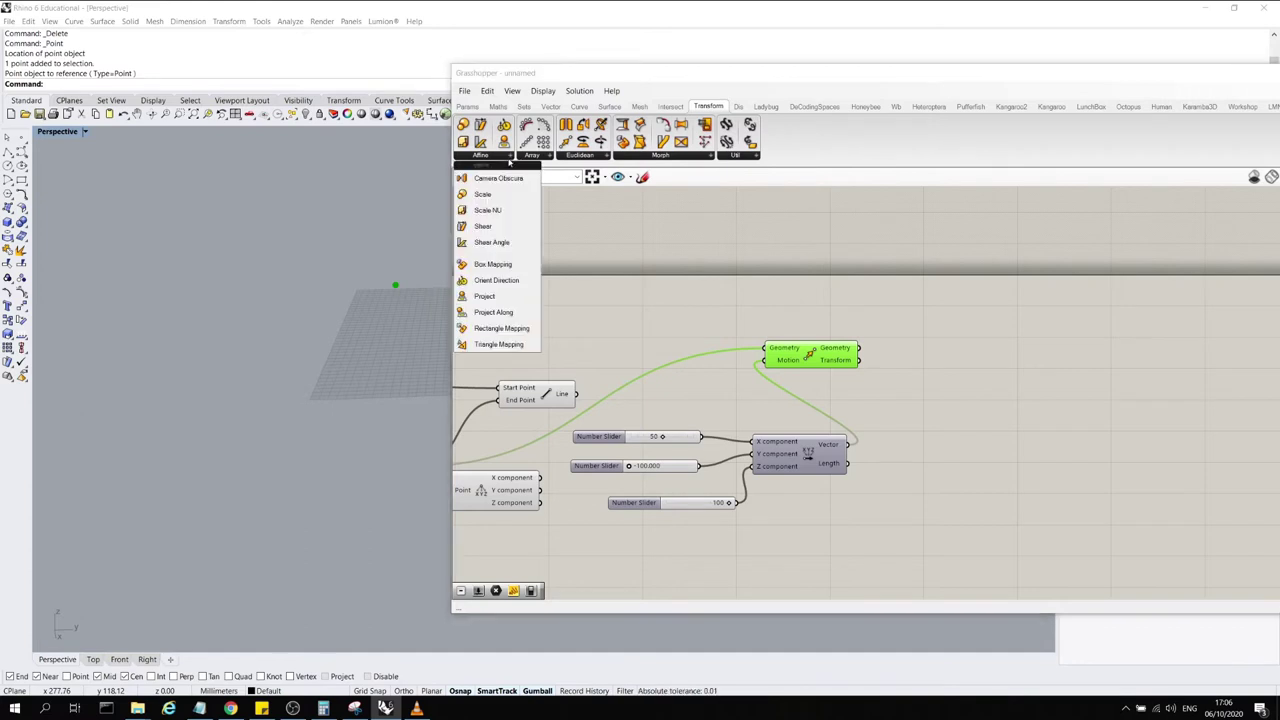
click(544, 156)
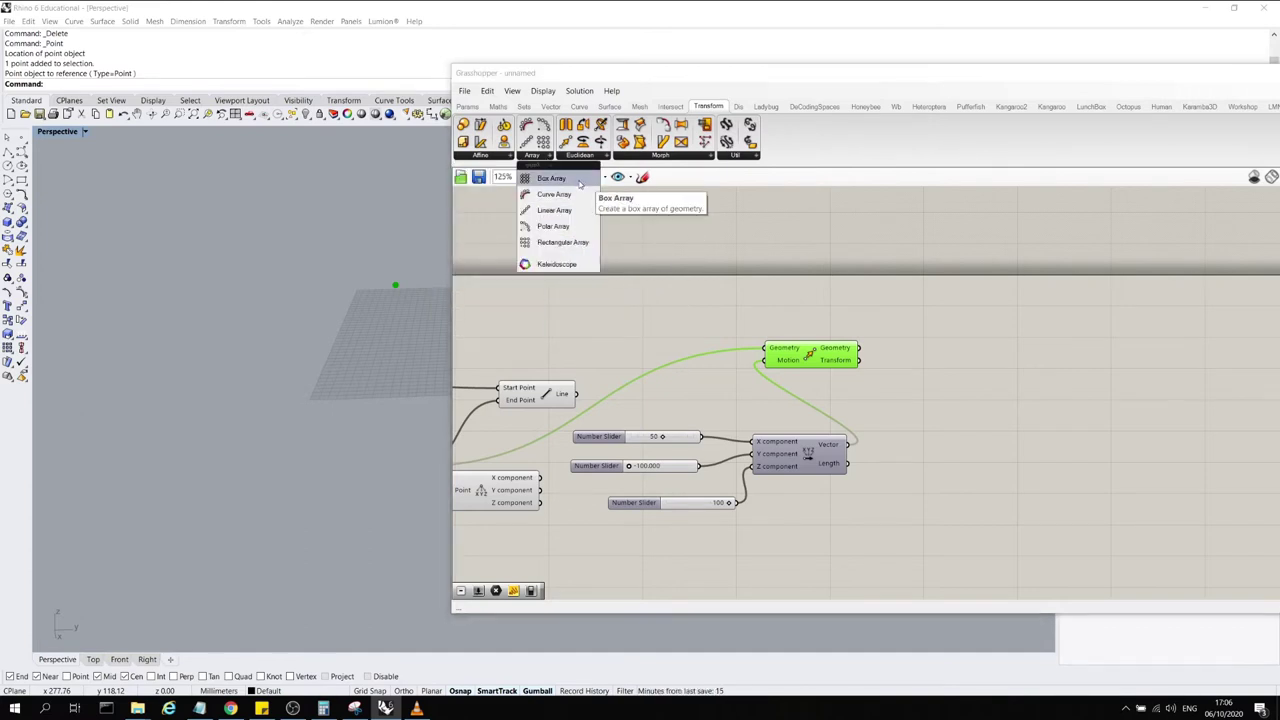
click(600, 157)
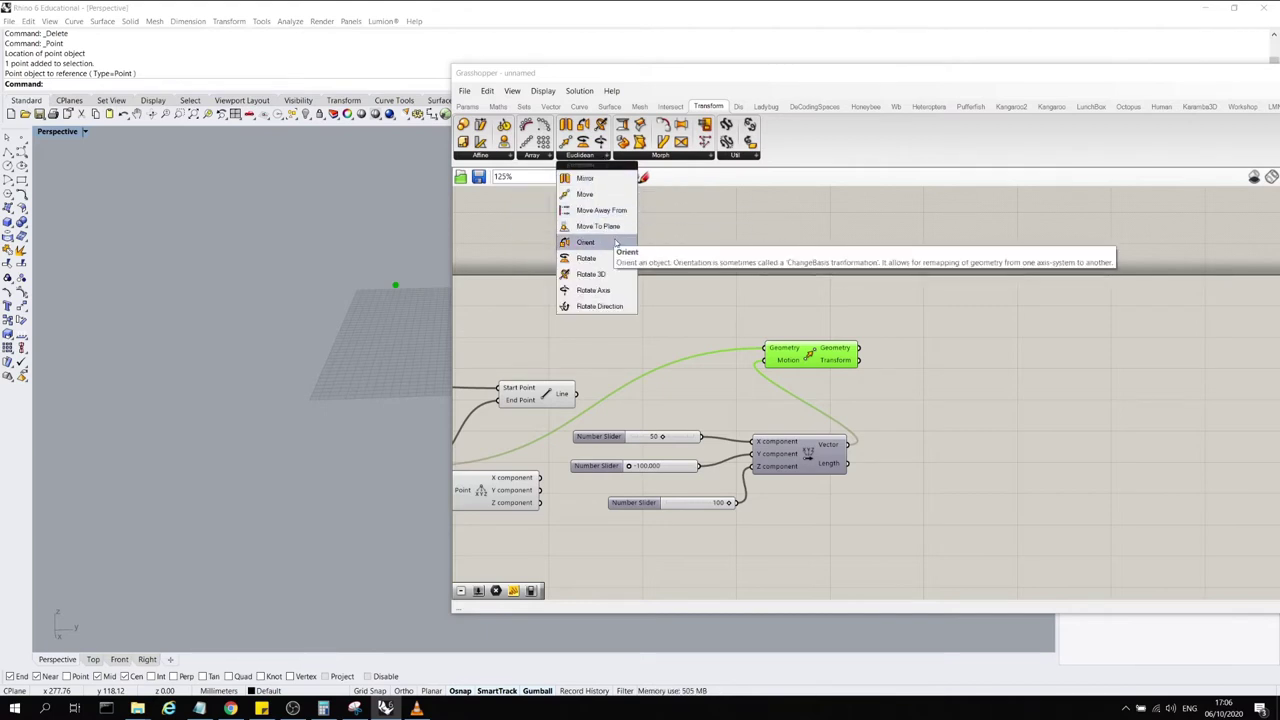
click(904, 281)
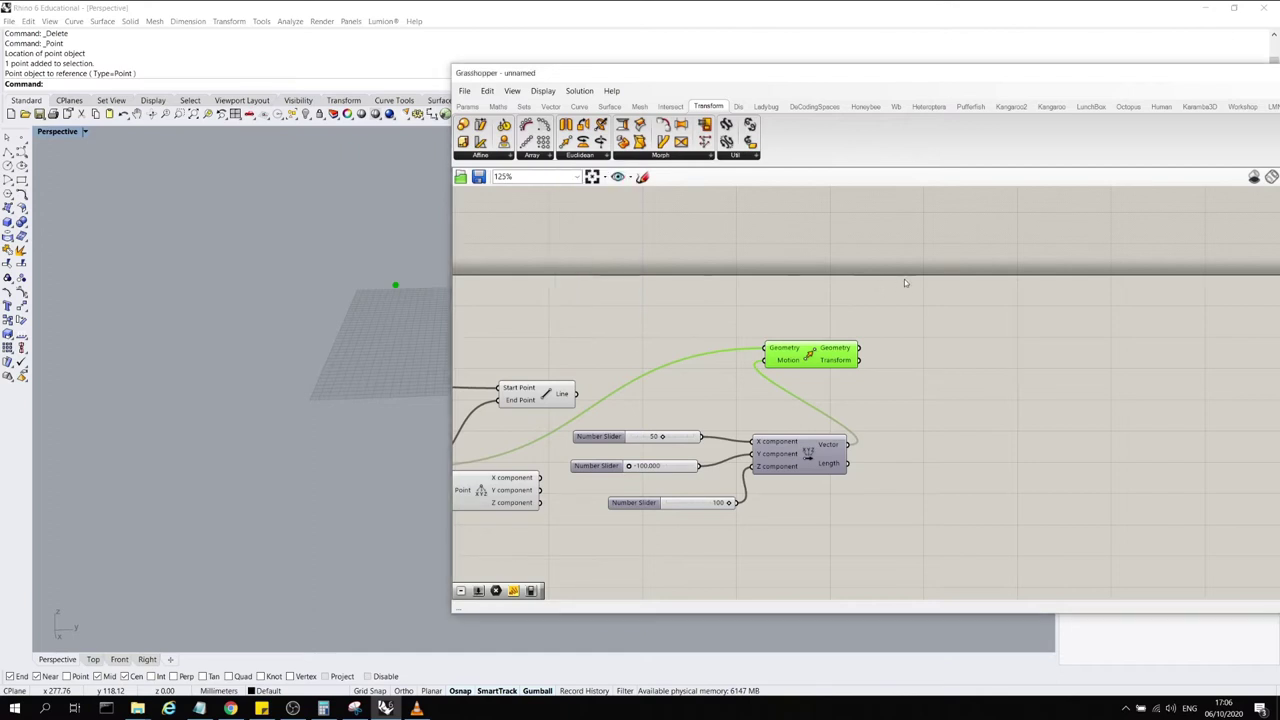
scroll(976, 300, down, 4)
drag(975, 421, 584, 288)
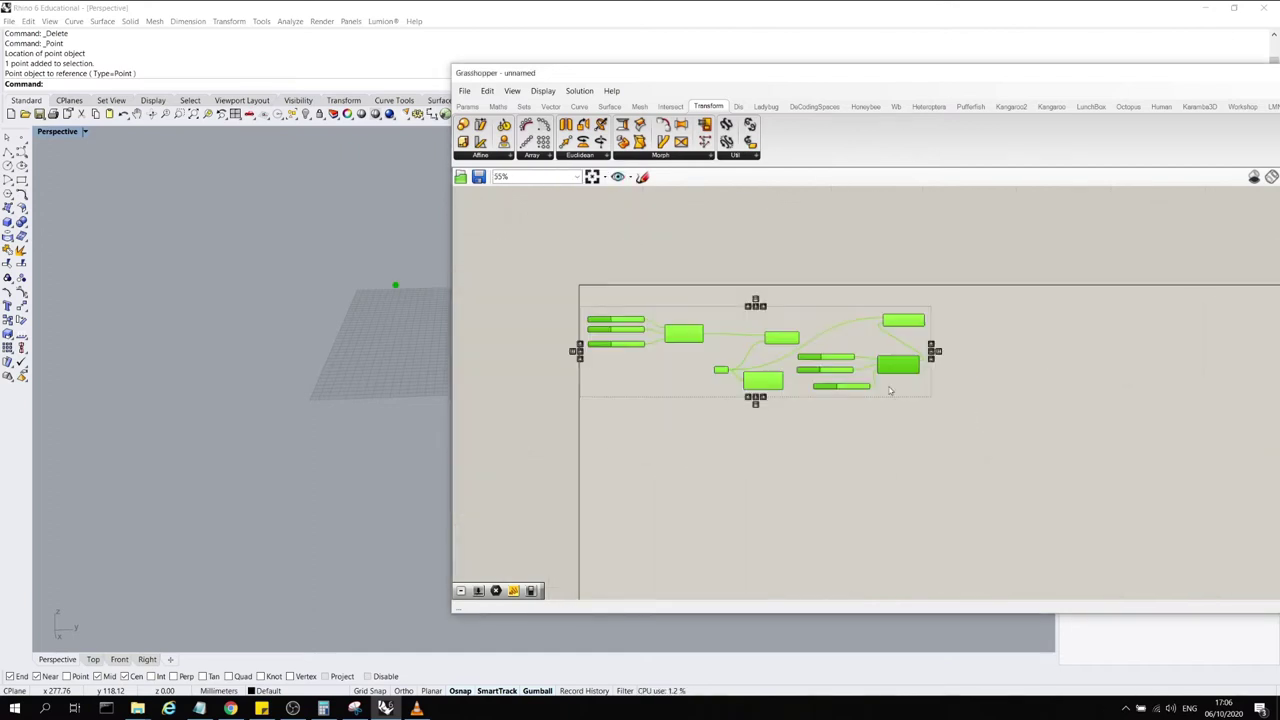
scroll(911, 397, up, 3)
click(893, 265)
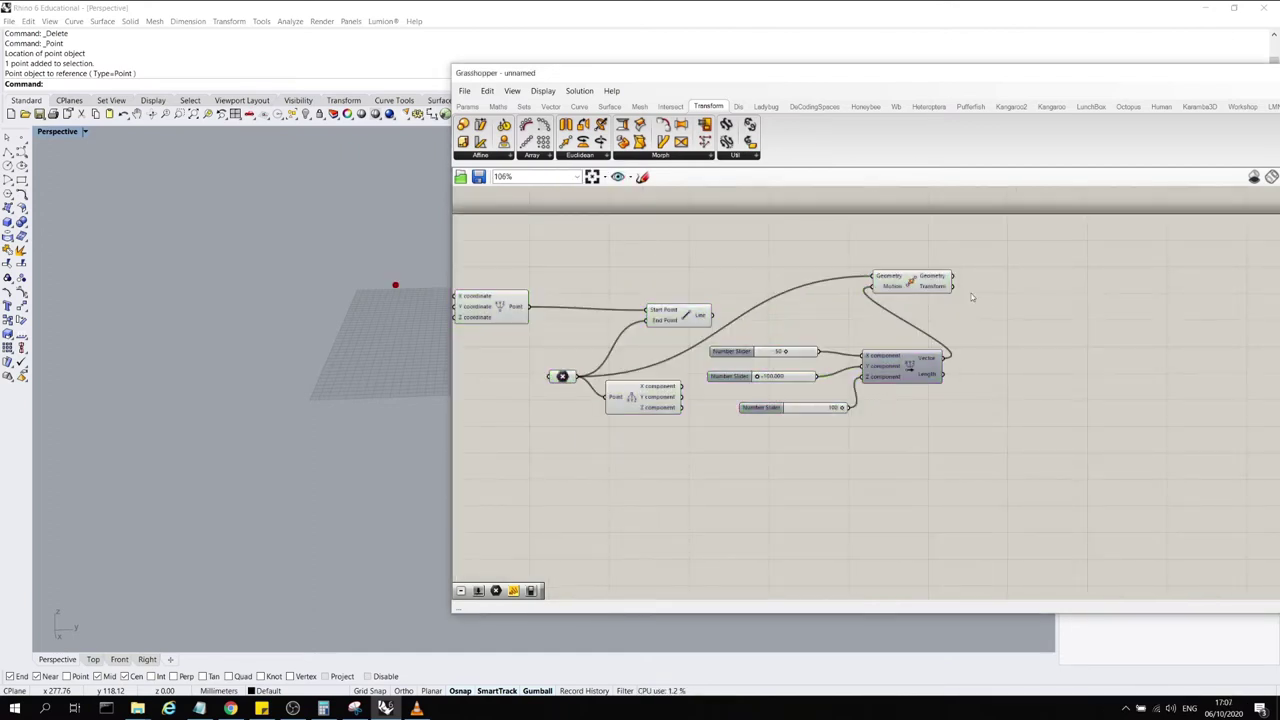
scroll(895, 265, up, 3)
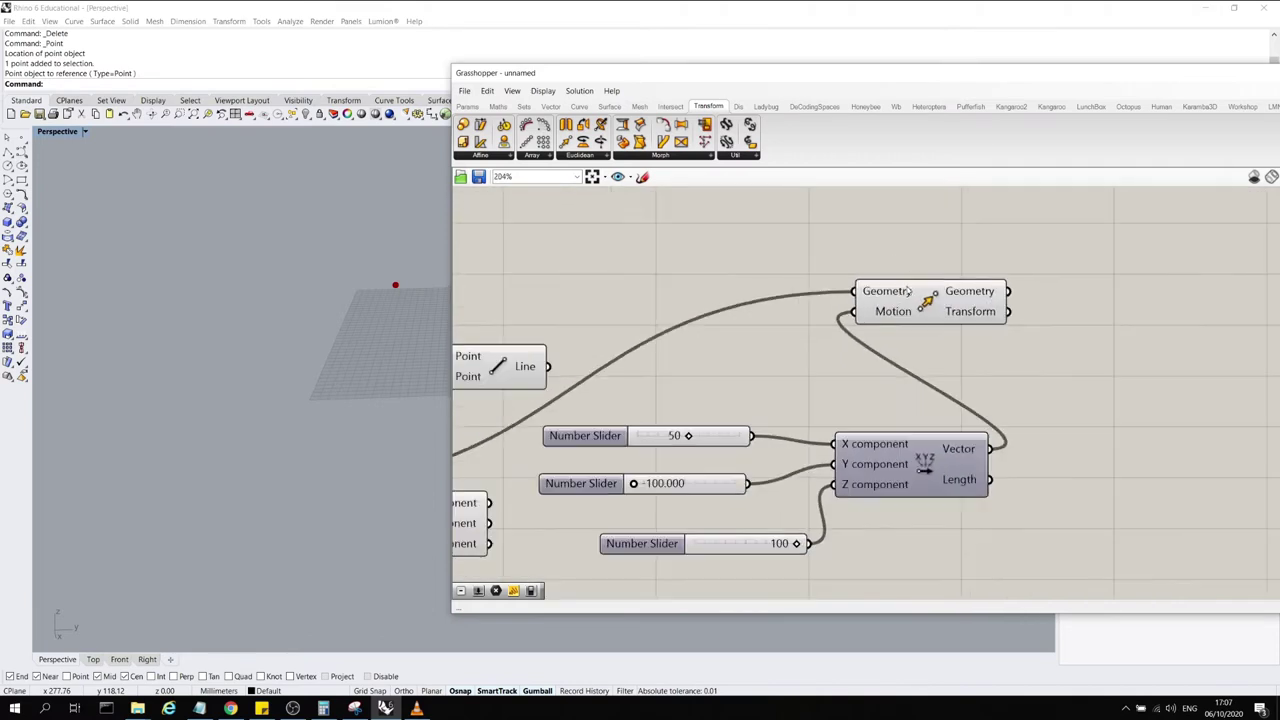
scroll(907, 290, down, 1)
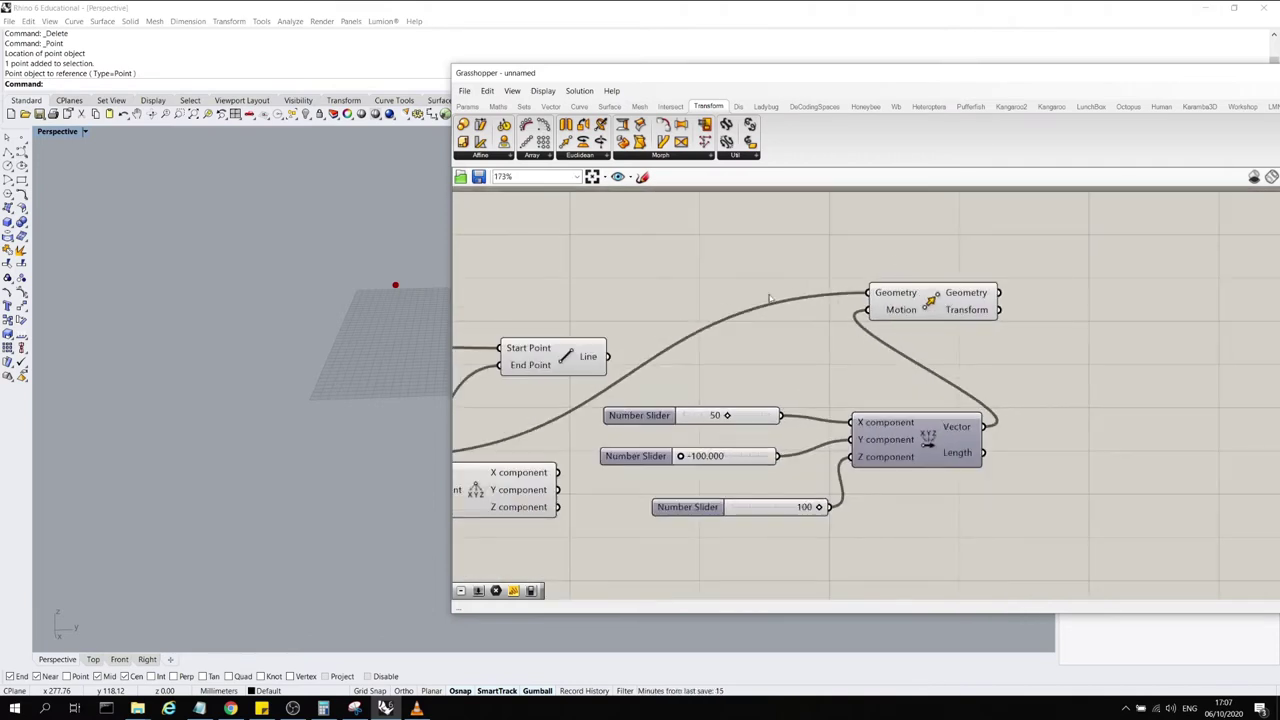
Place the X component's slider above the Line component and wire it into Move's Geometry input
scroll(899, 369, down, 2)
drag(725, 415, 716, 300)
scroll(850, 303, up, 1)
click(850, 303)
scroll(850, 303, up, 2)
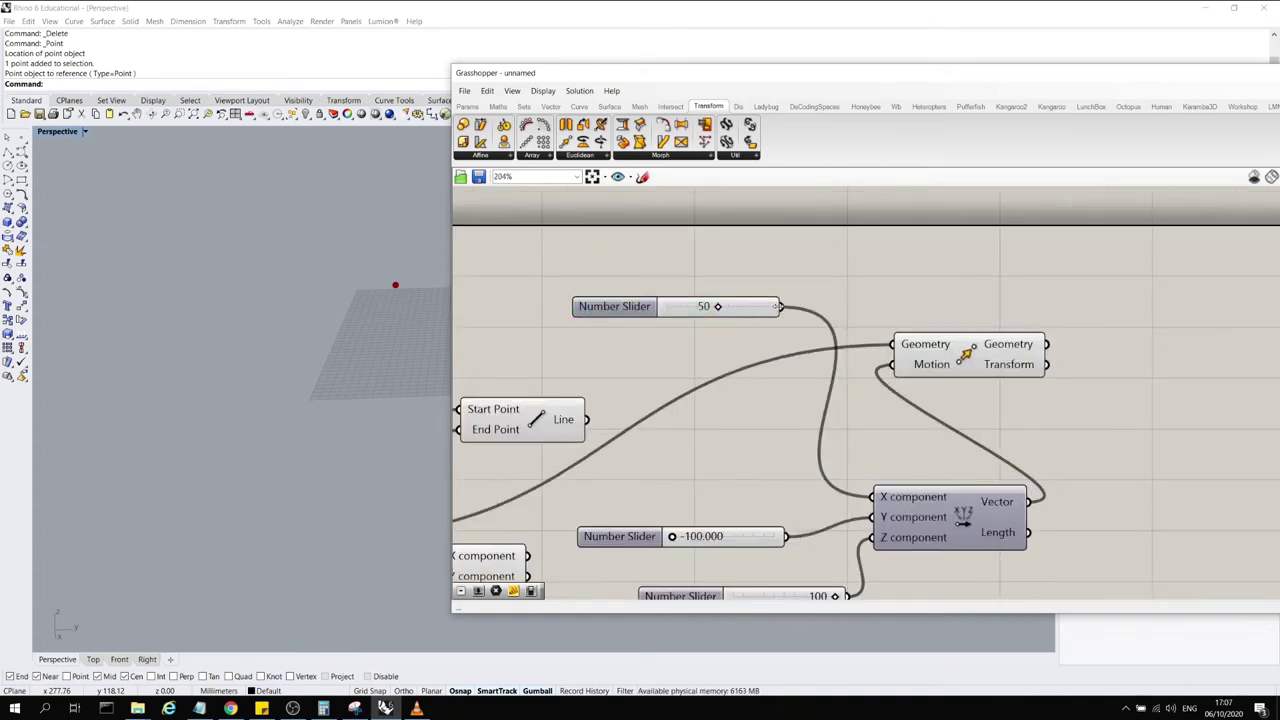
drag(784, 309, 900, 345)
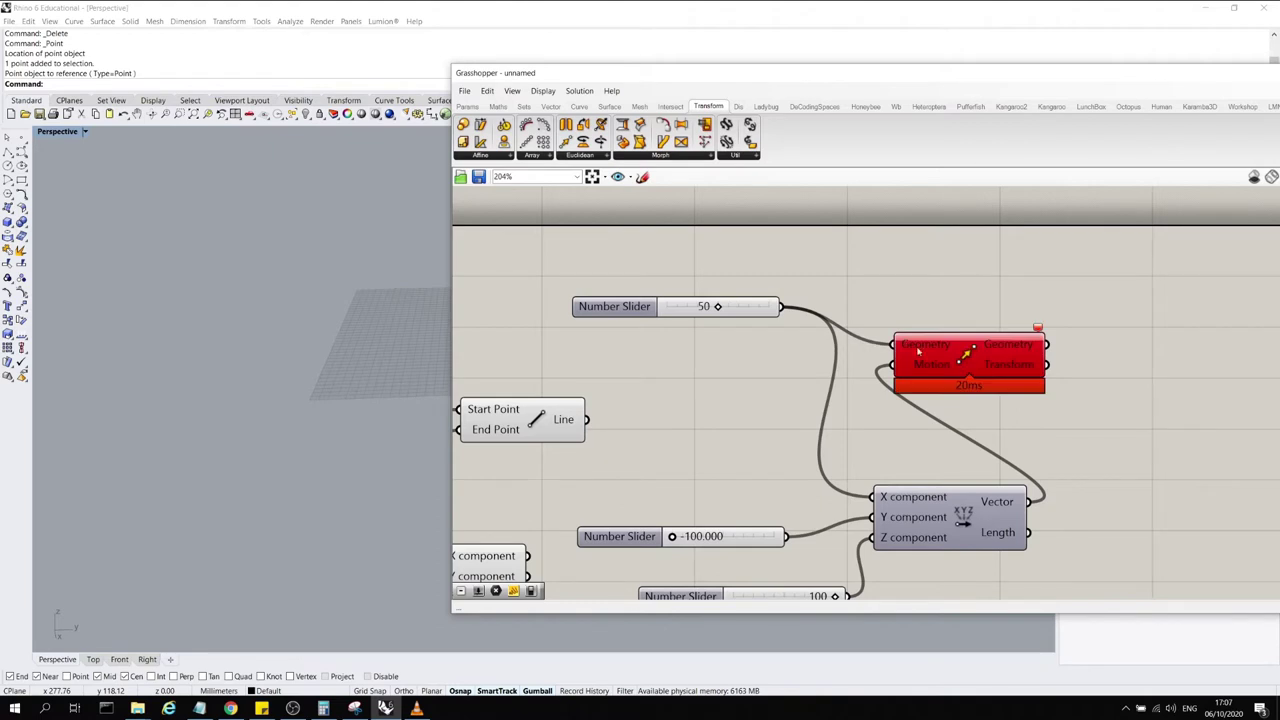
Check the Move component's error message and undo the connection from the slider to its Geometry input
scroll(876, 361, down, 3)
scroll(899, 394, up, 3)
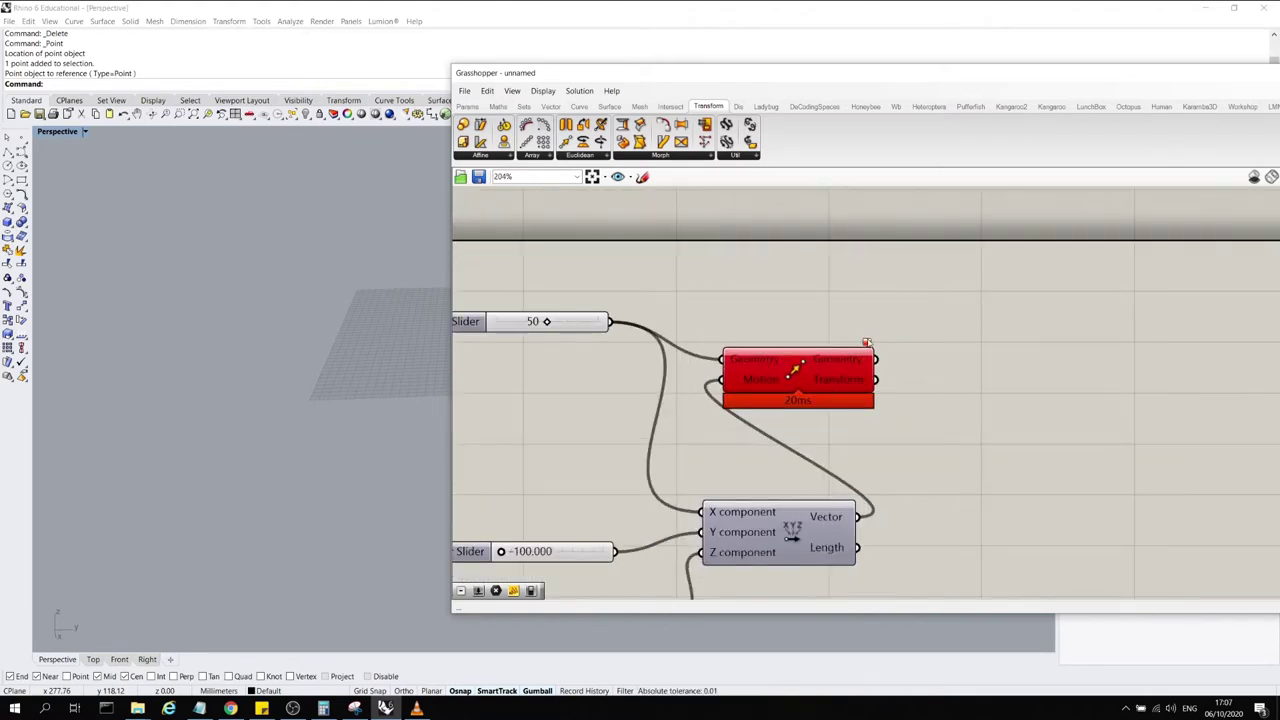
mouse_move(867, 343)
drag(760, 367, 776, 361)
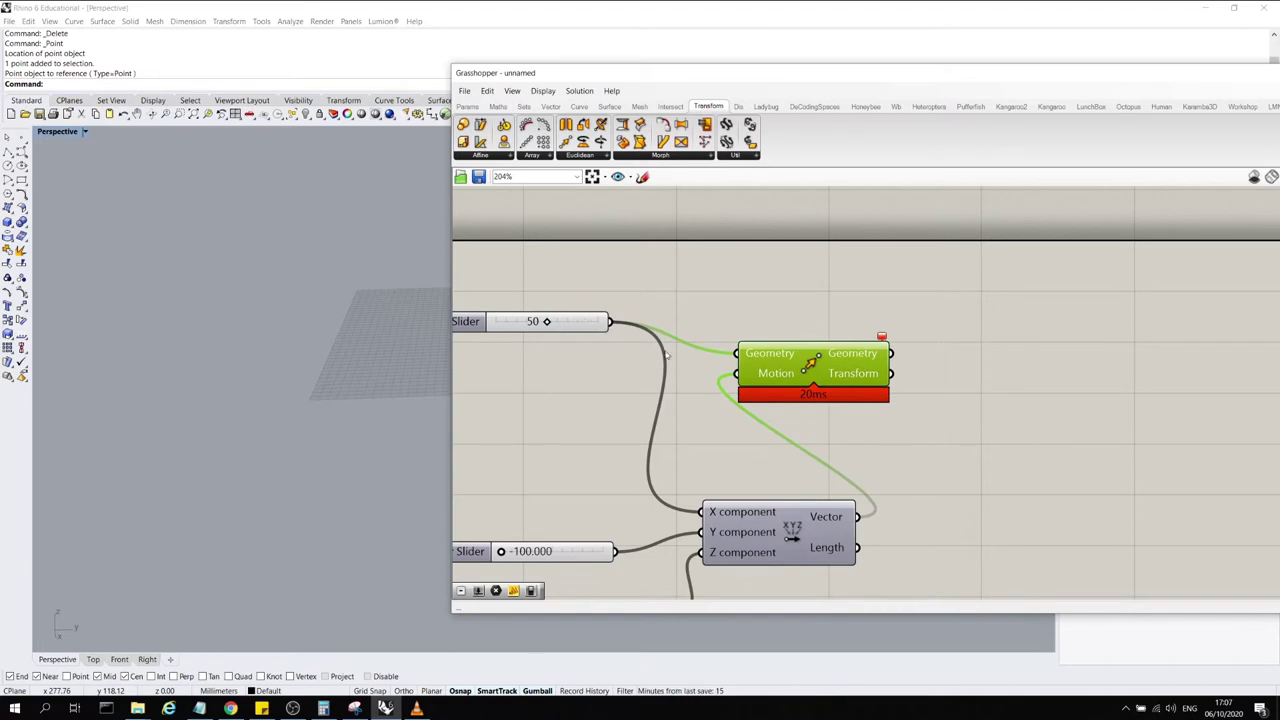
click(806, 329)
key(ctrl+z)
key(ctrl+z)
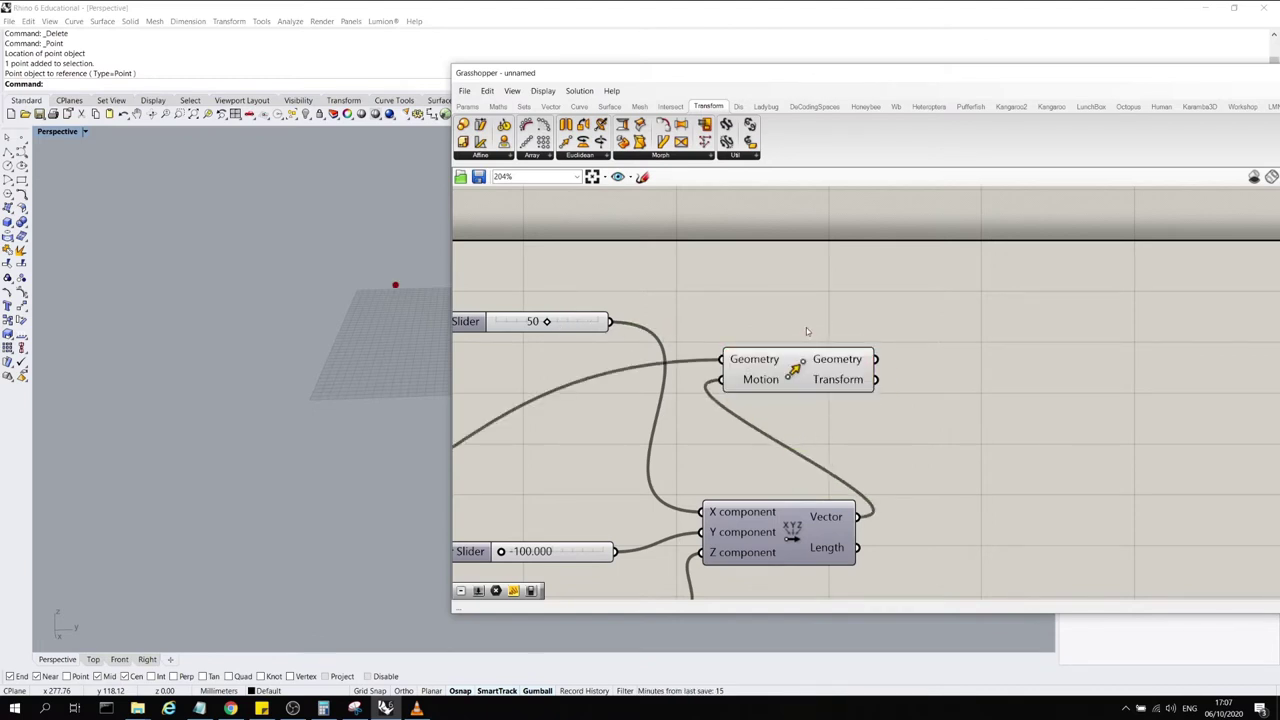
Disconnect the constructed point's output from the Line's Start Point input and reconnect the same wire
scroll(998, 326, down, 4)
scroll(1037, 393, down, 1)
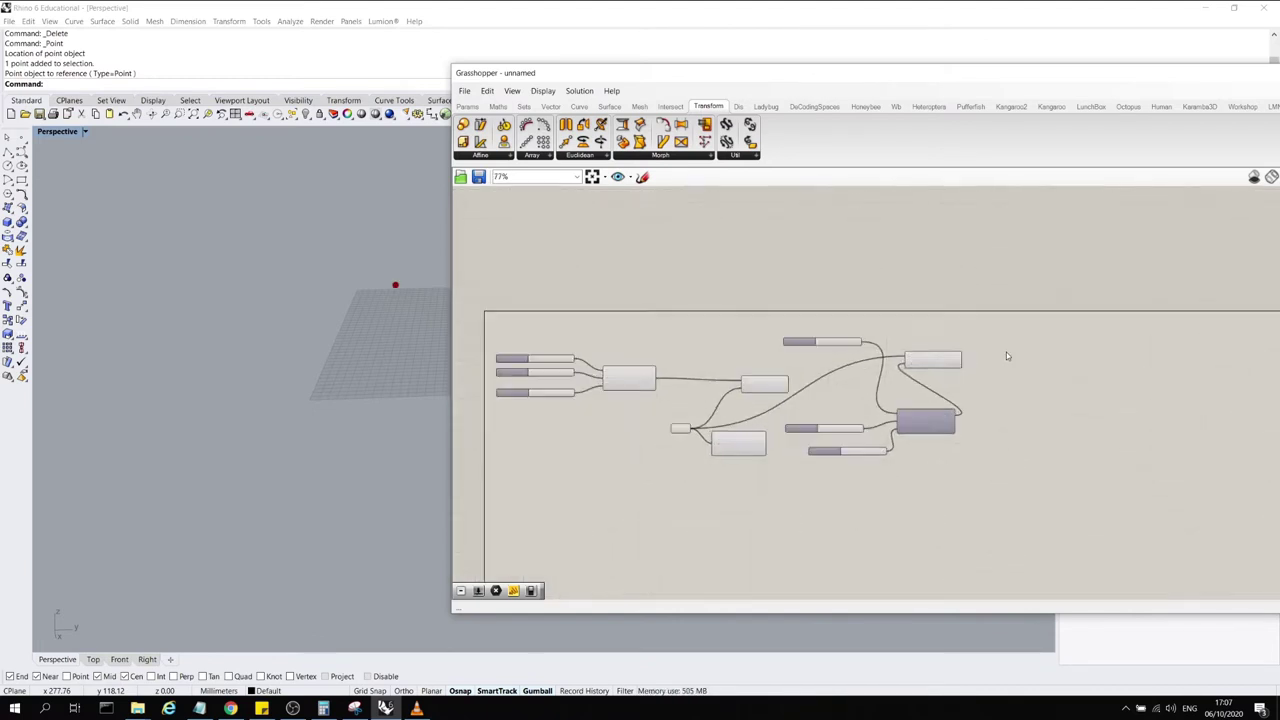
scroll(1006, 352, up, 1)
drag(600, 390, 889, 378)
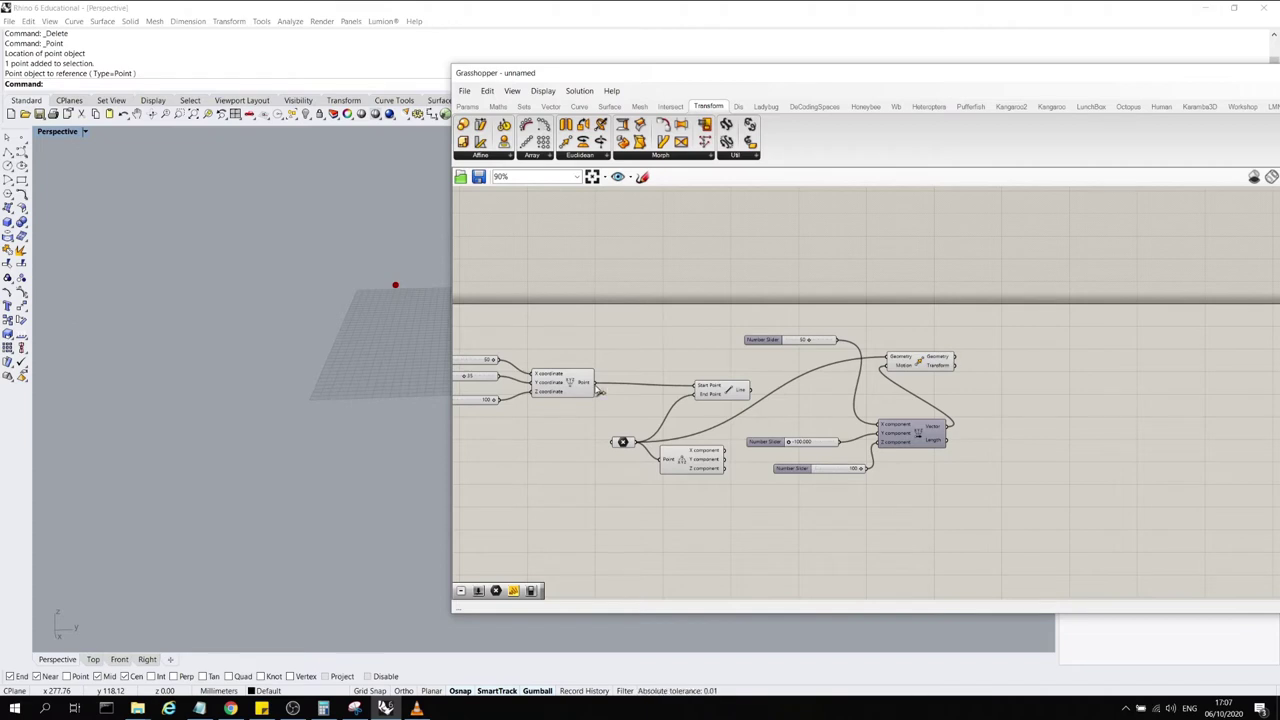
ctrl+drag(600, 390, 697, 386)
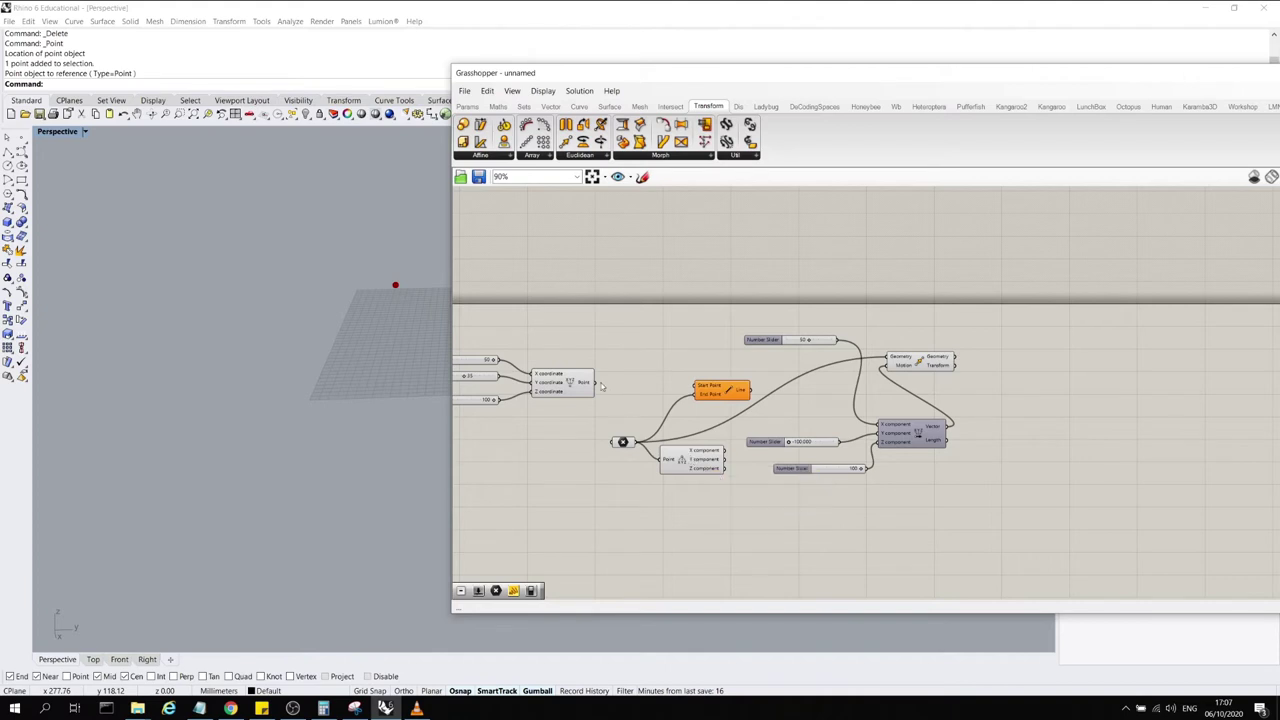
drag(601, 385, 698, 386)
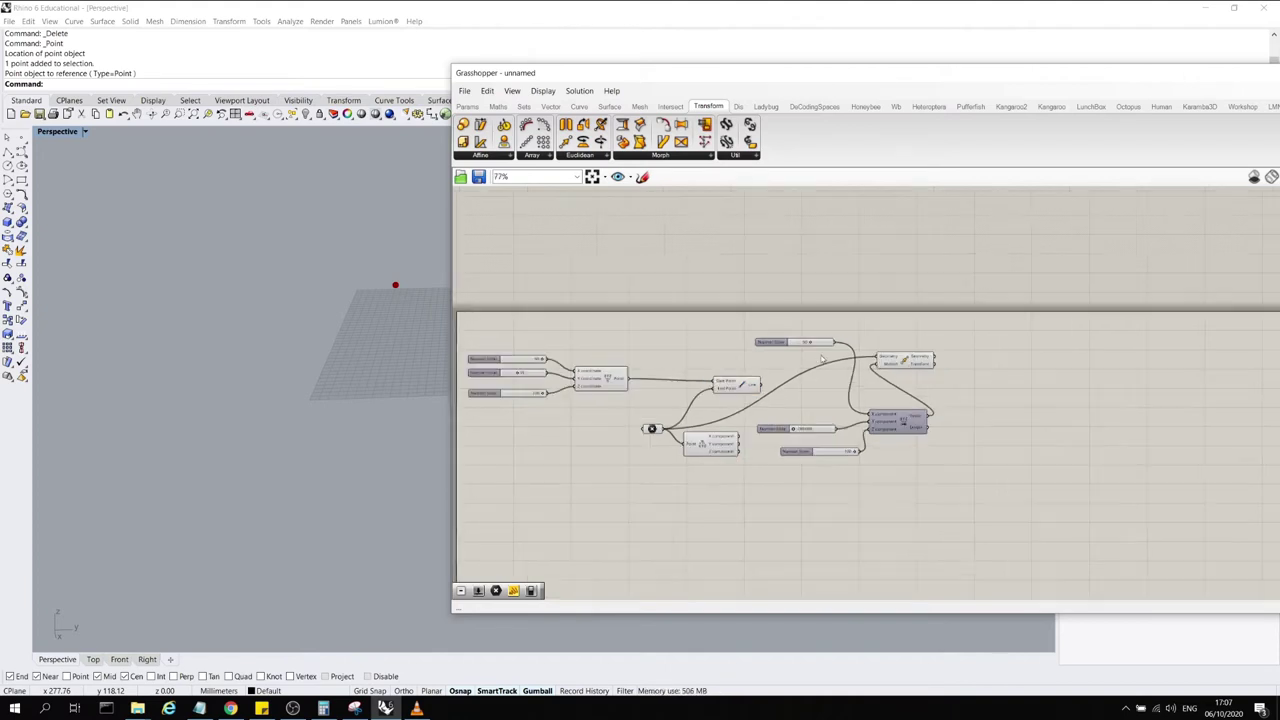
Delete all the components on the Grasshopper canvas and the point object in the Rhino viewport
scroll(825, 360, down, 1)
scroll(226, 256, down, 8)
scroll(317, 252, up, 8)
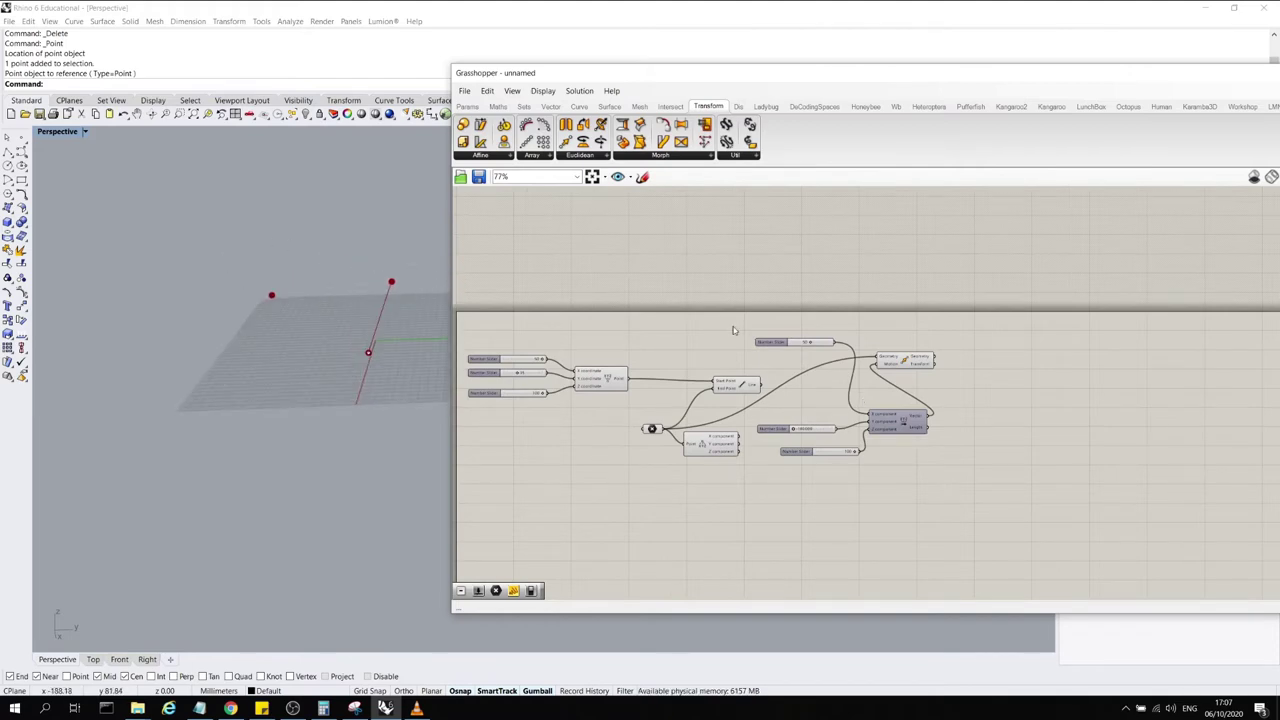
scroll(970, 272, down, 3)
drag(1011, 432, 661, 302)
key(Delete)
drag(402, 429, 250, 228)
key(Delete)
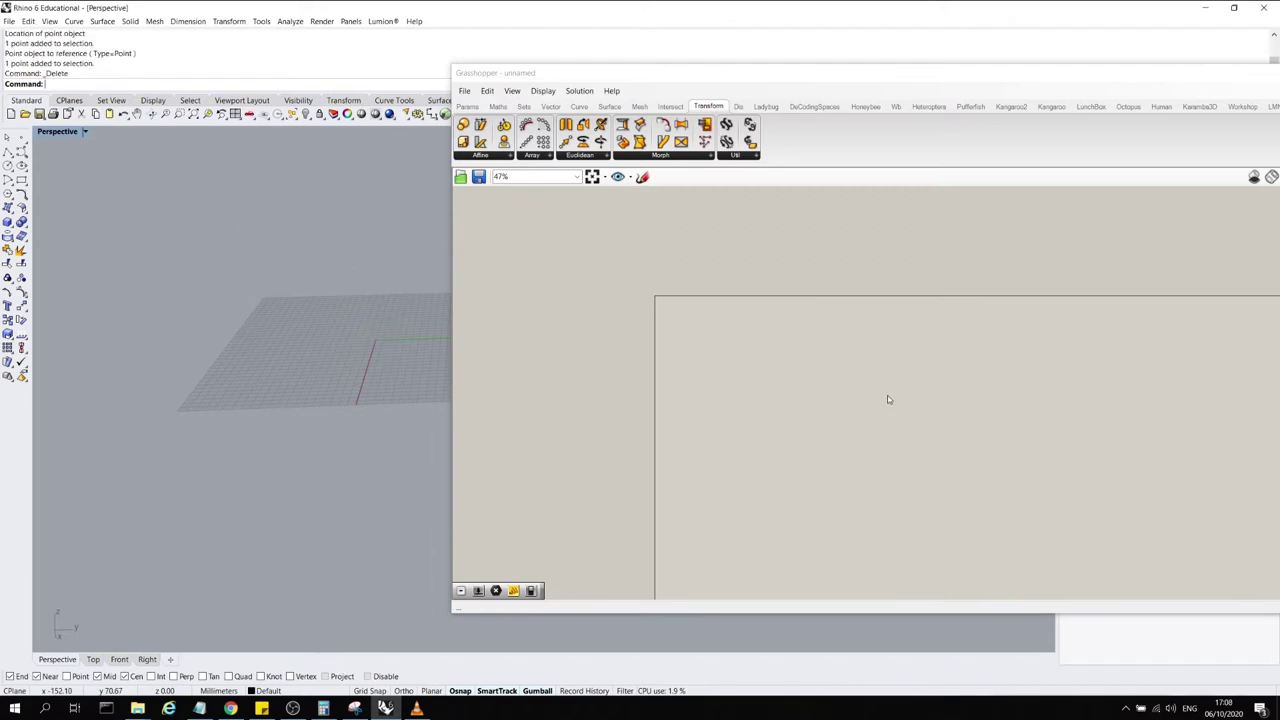
Place six separate points in a loose ring around the grid origin in the Perspective viewport
click(230, 708)
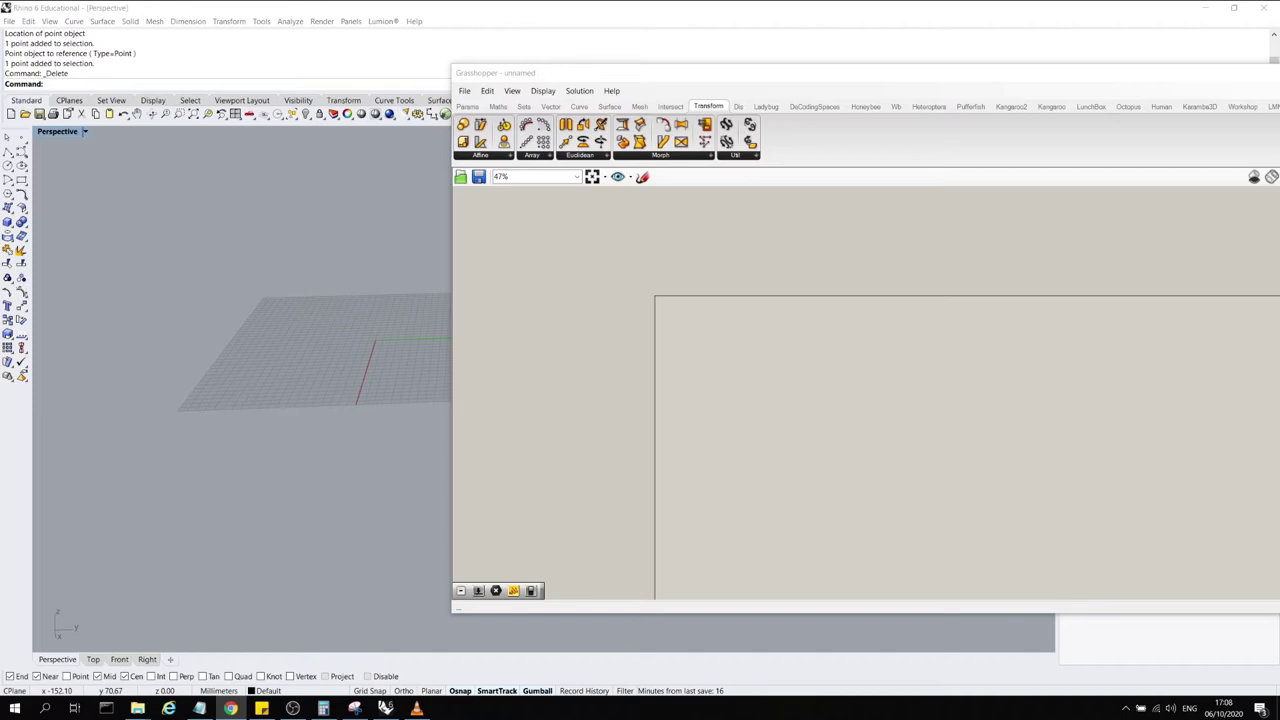
scroll(326, 266, down, 4)
right_drag(326, 268, 308, 362)
scroll(364, 304, down, 5)
scroll(340, 268, up, 6)
scroll(243, 308, down, 4)
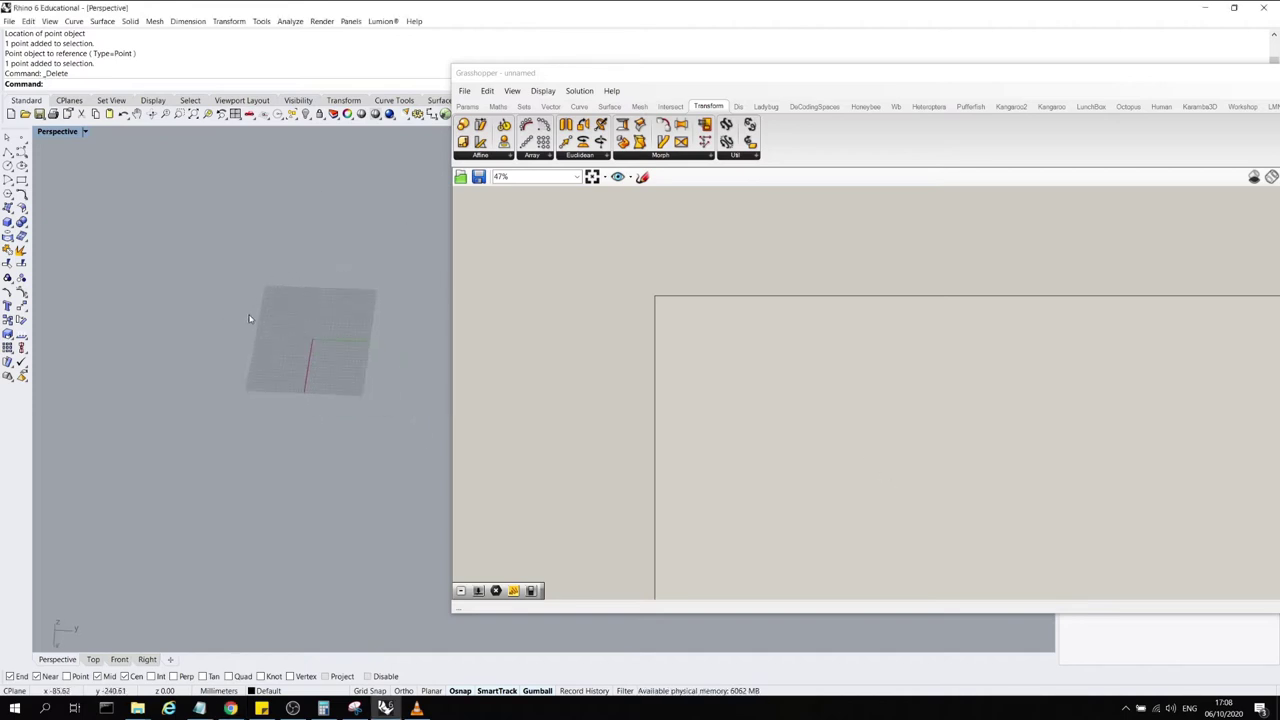
scroll(308, 308, up, 6)
right_drag(306, 297, 304, 314)
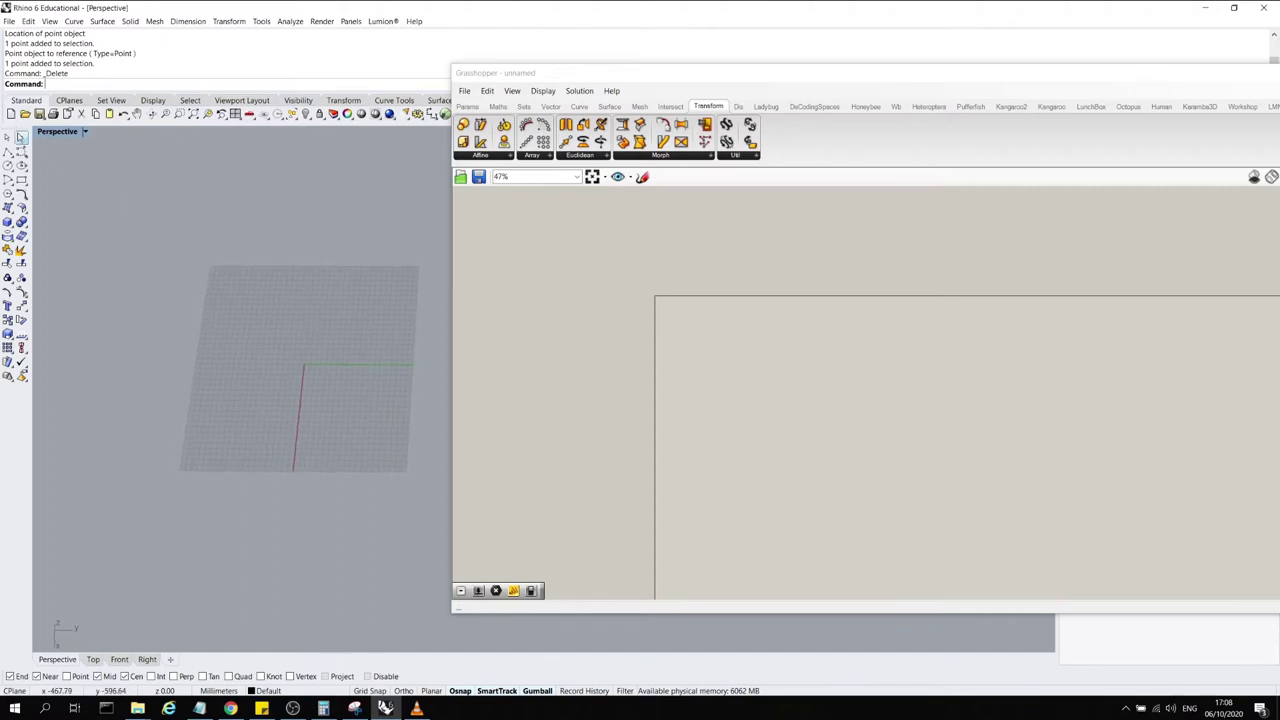
click(22, 139)
click(363, 450)
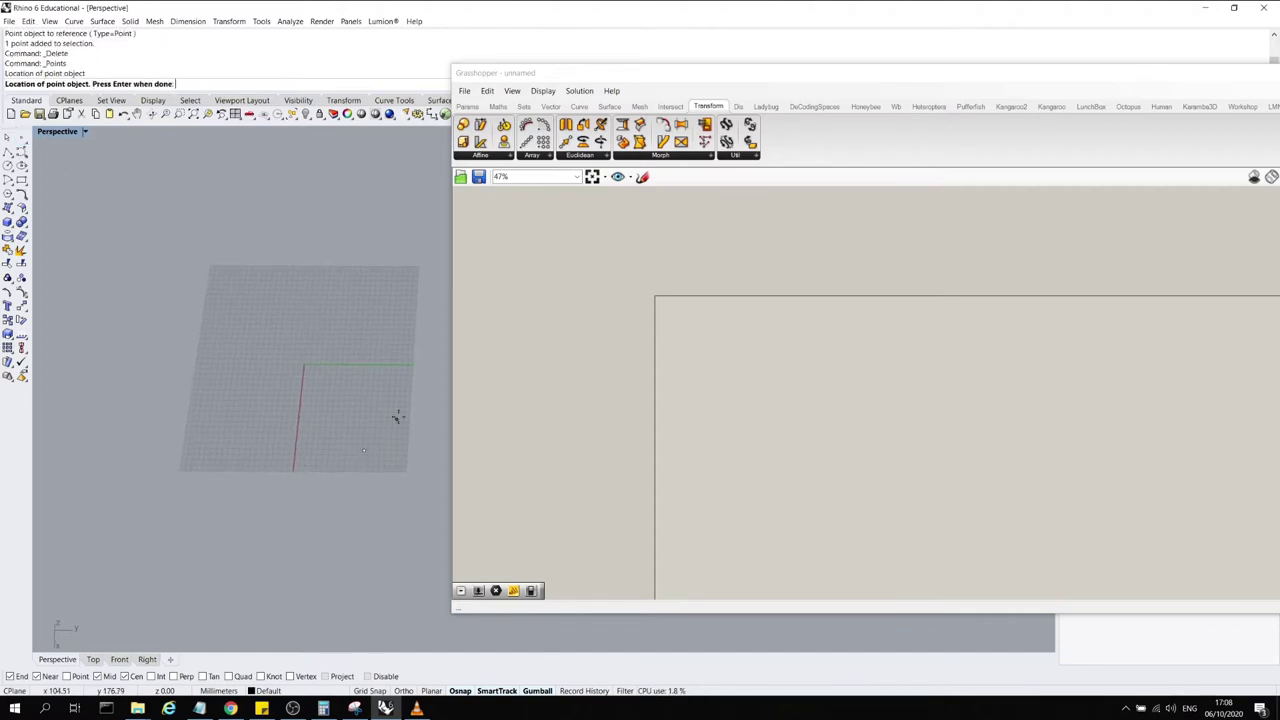
click(435, 353)
click(342, 283)
click(263, 307)
click(192, 383)
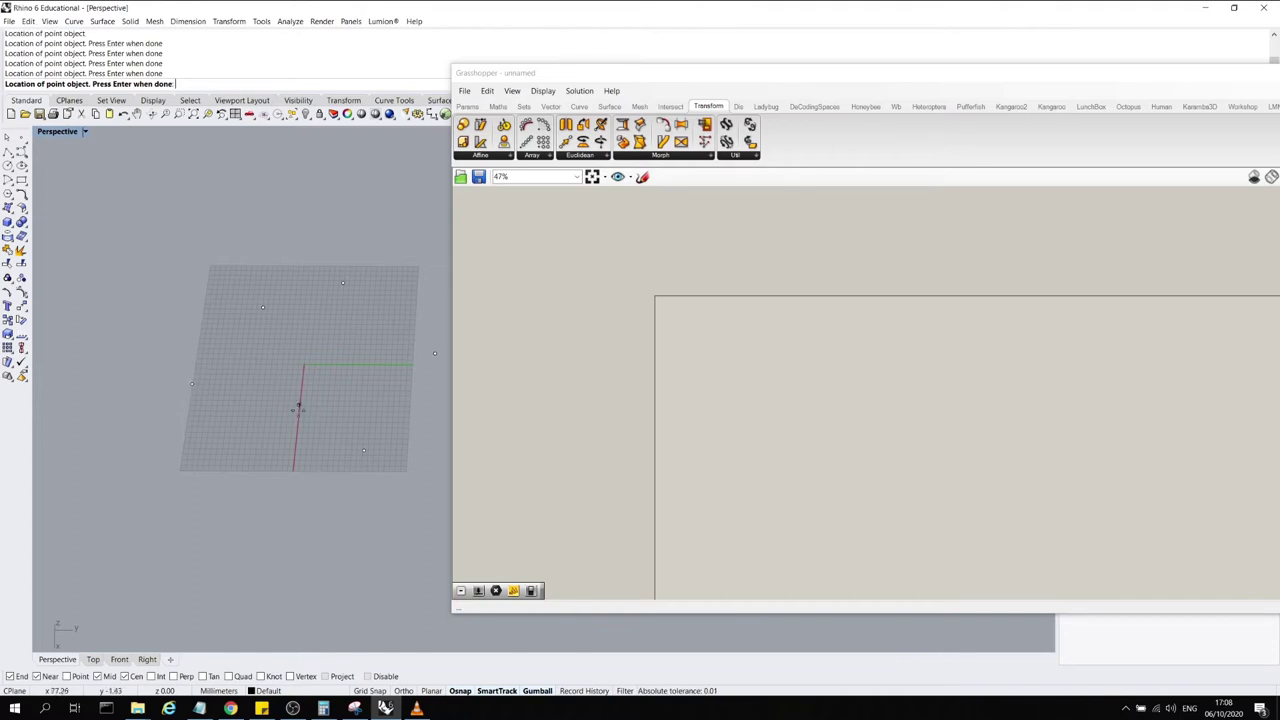
click(294, 414)
key(Return)
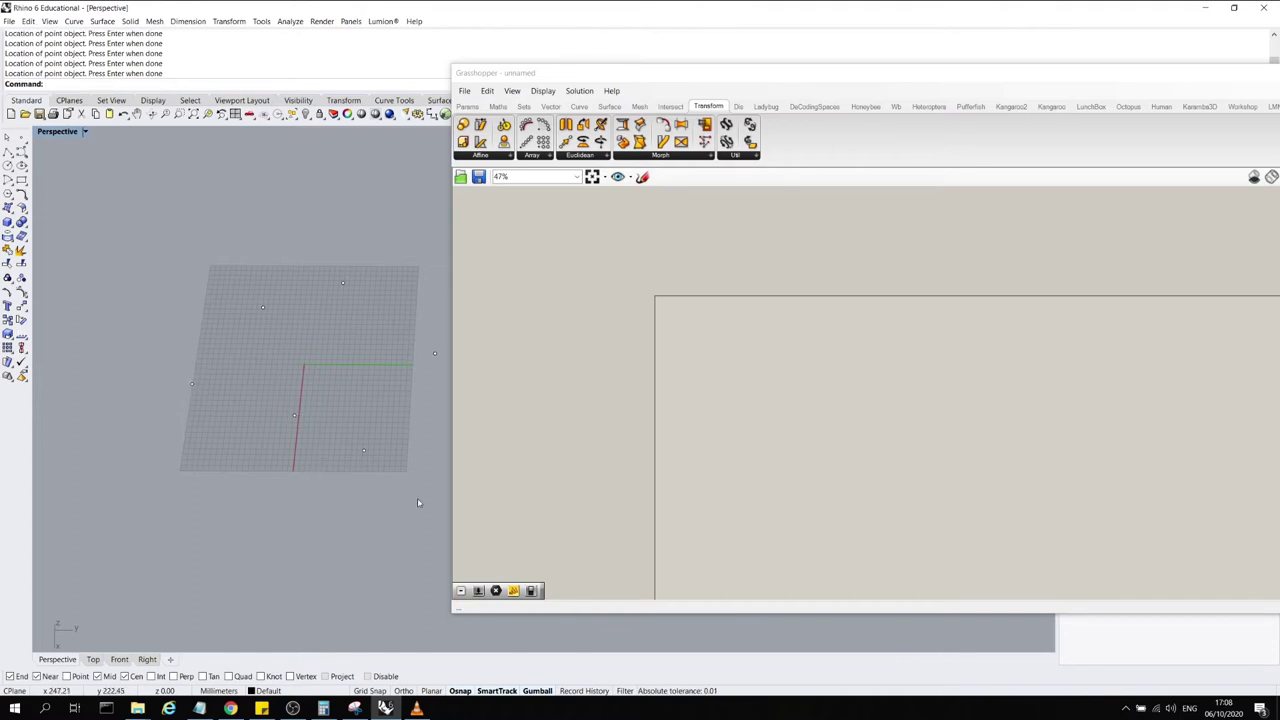
Select all six points in Rhino and add an empty Point parameter to the Grasshopper canvas
drag(417, 498, 444, 494)
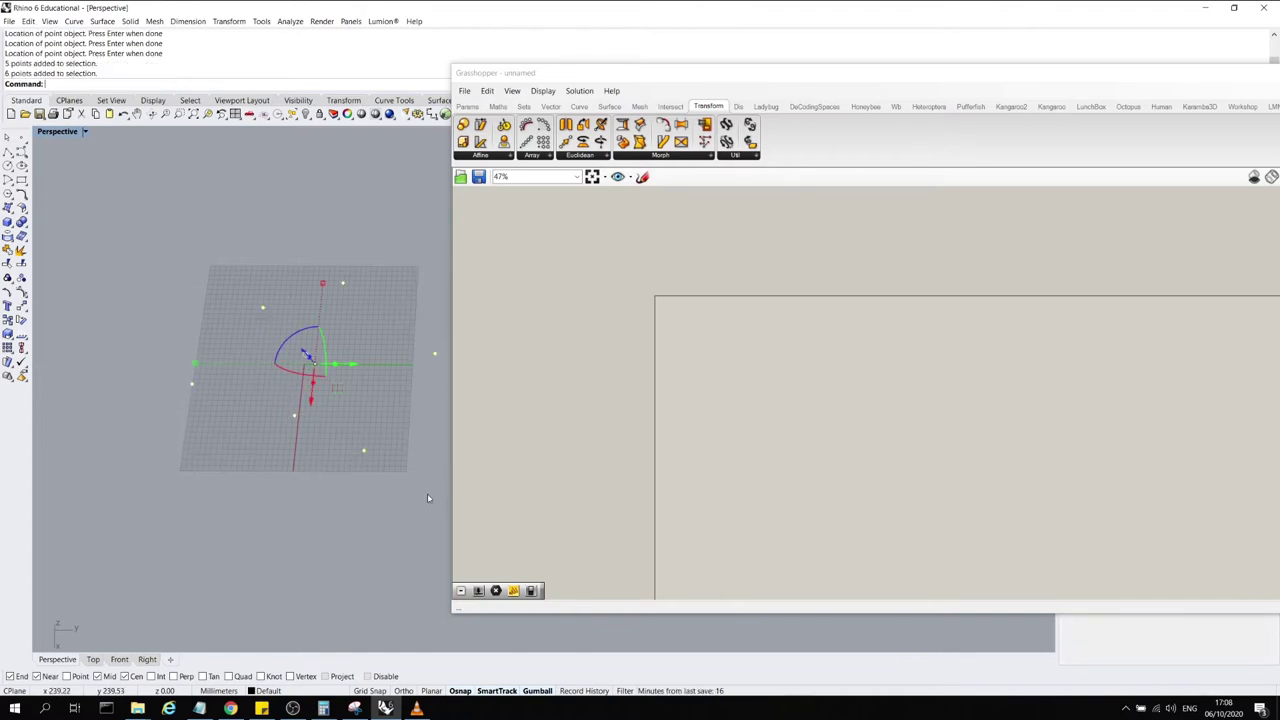
double_click(740, 356)
text(point)
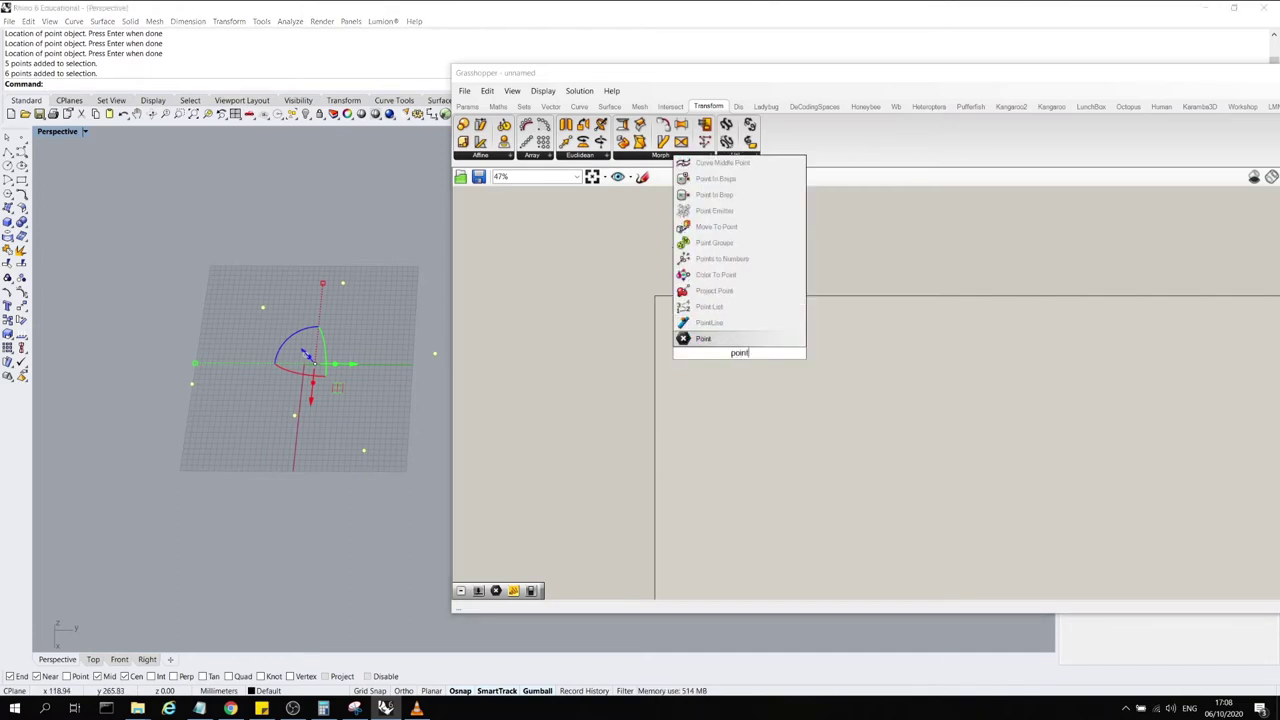
key(Return)
scroll(750, 356, up, 6)
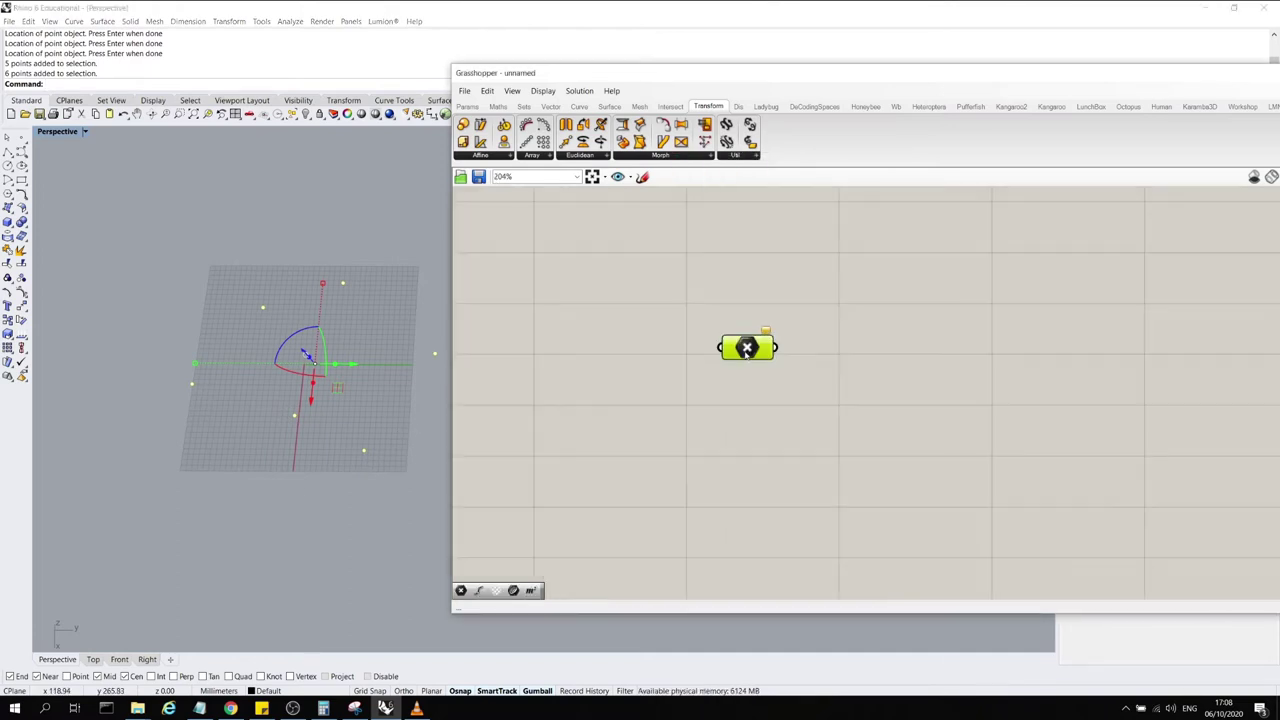
Reference the six selected Rhino points in the Point parameter with Set Multiple Points and inspect them in the viewport
right_click(768, 354)
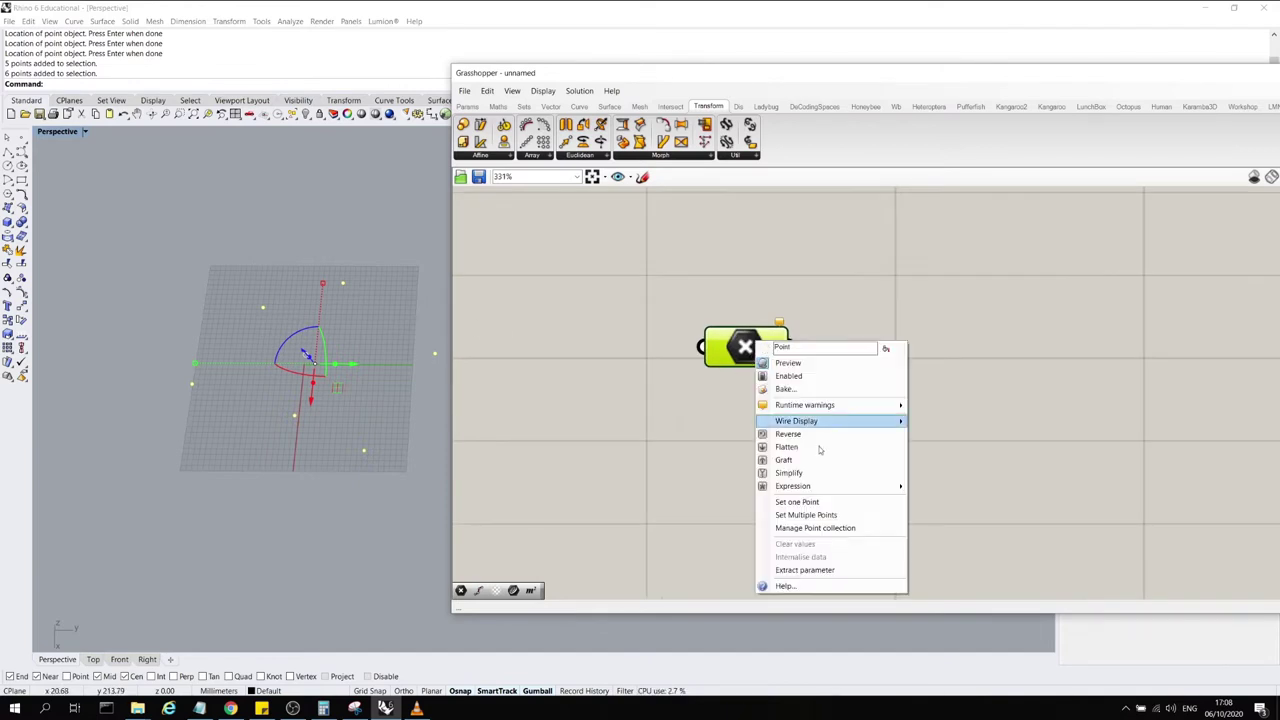
click(844, 517)
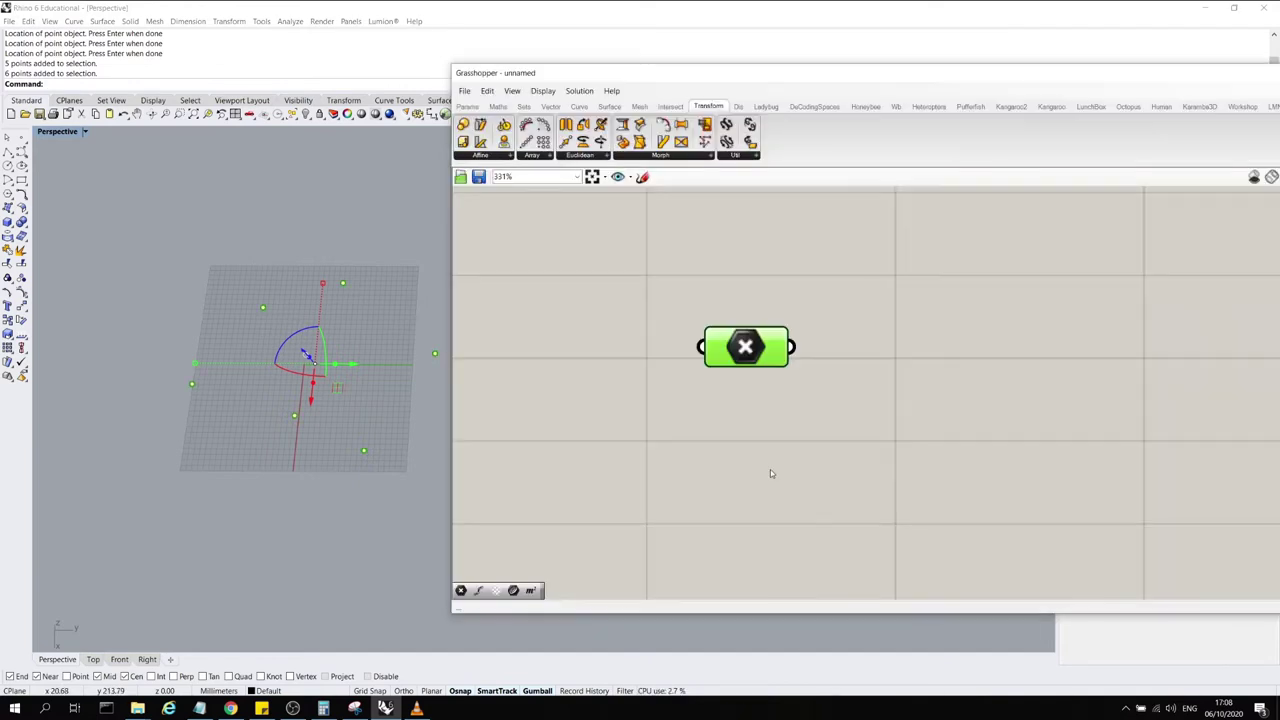
click(368, 401)
right_drag(368, 402, 380, 460)
scroll(320, 425, down, 5)
key(Return)
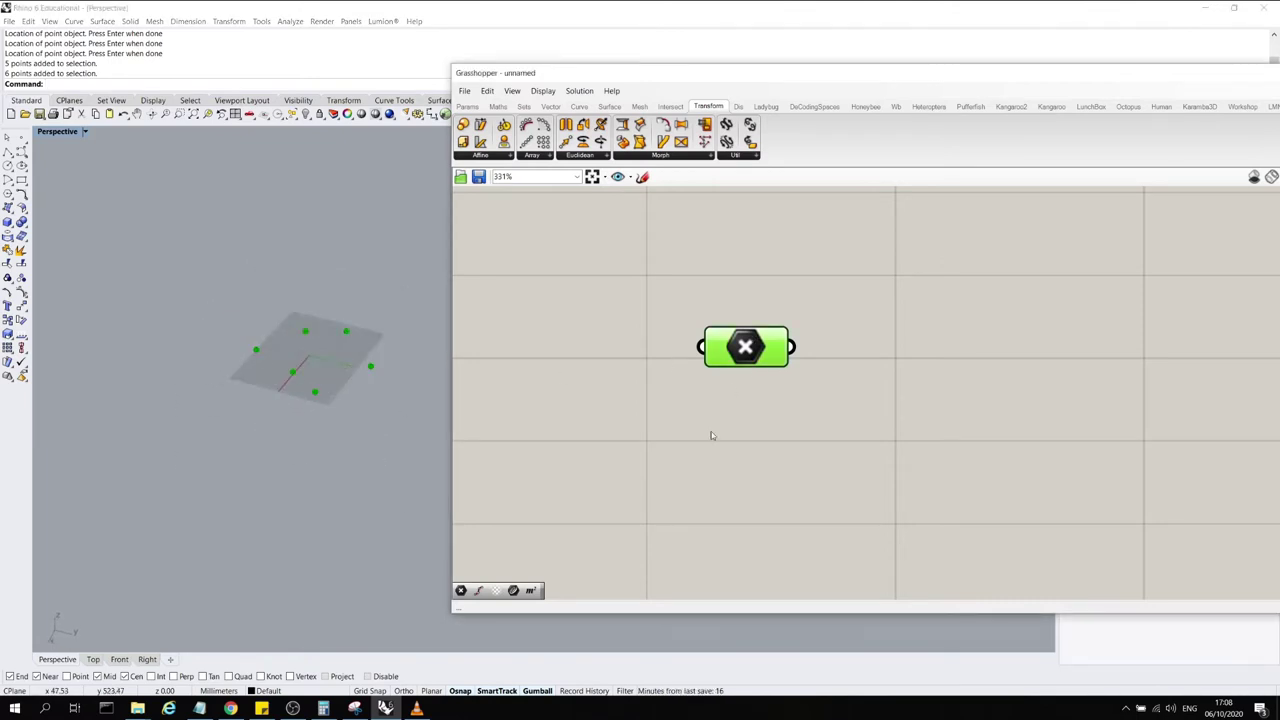
click(313, 445)
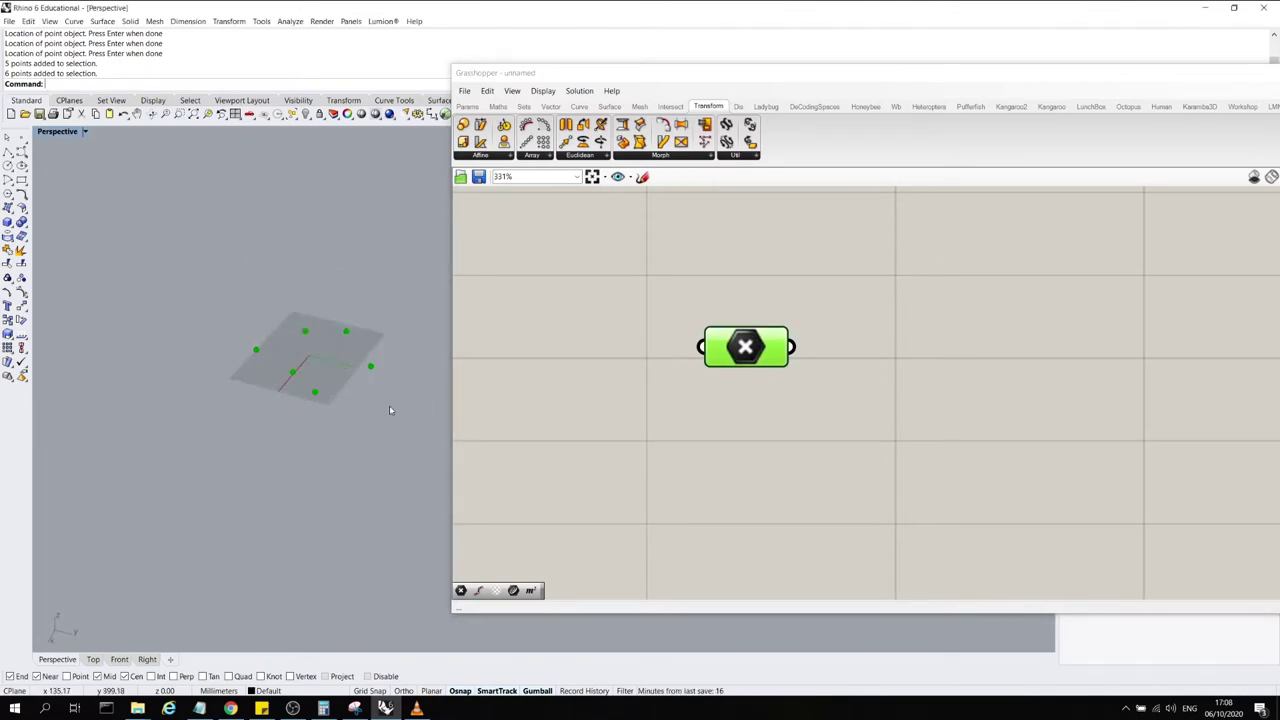
click(657, 270)
click(752, 355)
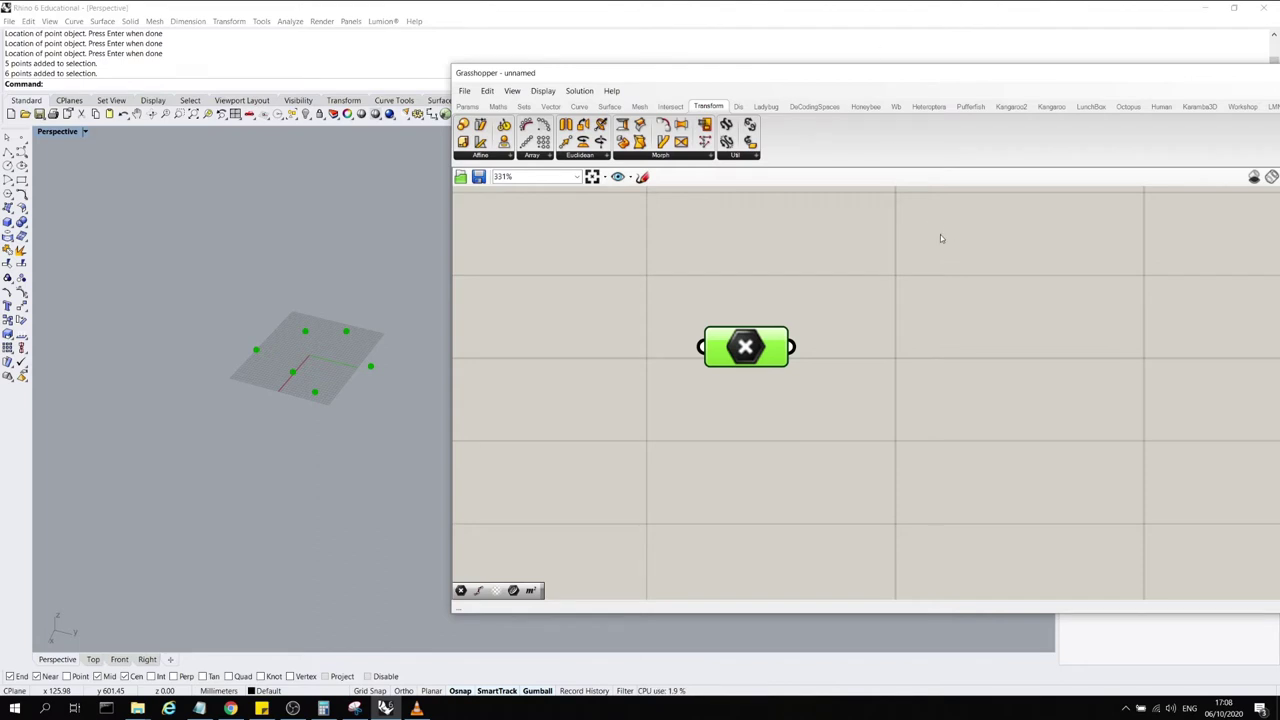
Add a Nurbs Curve component beside the Point parameter and locate the same component among the Curve category's Spline tools
double_click(900, 364)
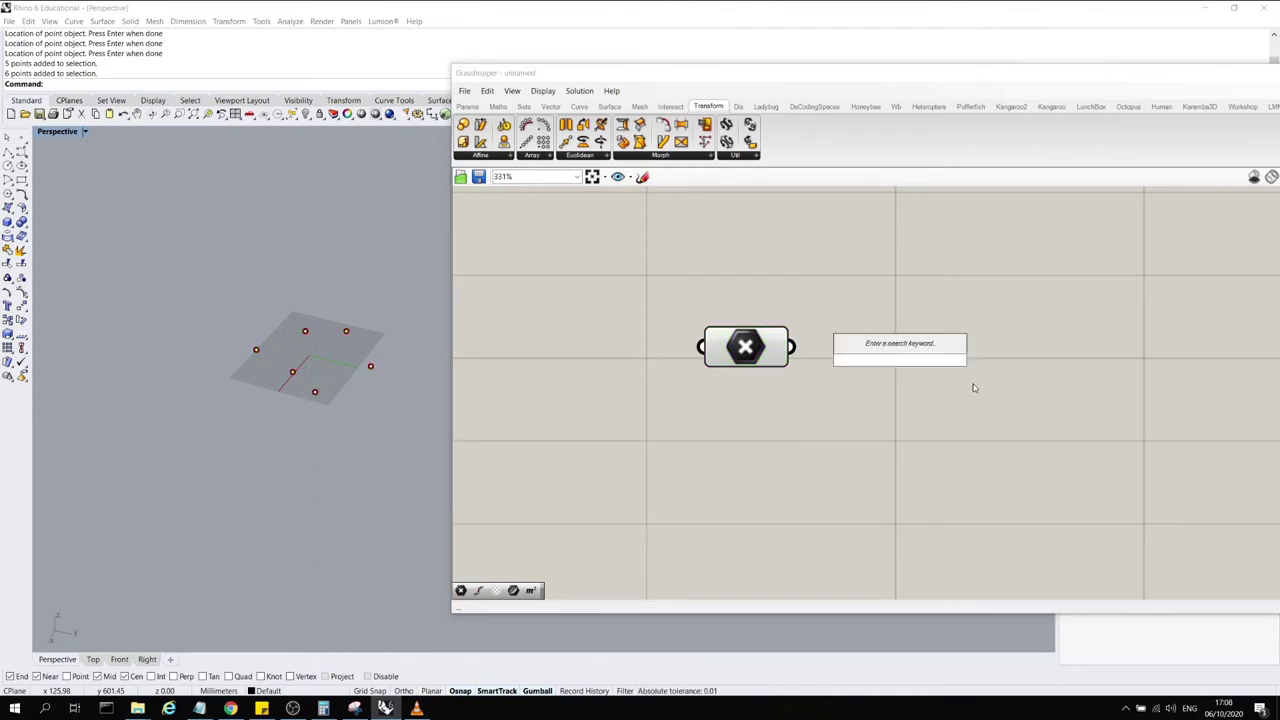
text(nurbs)
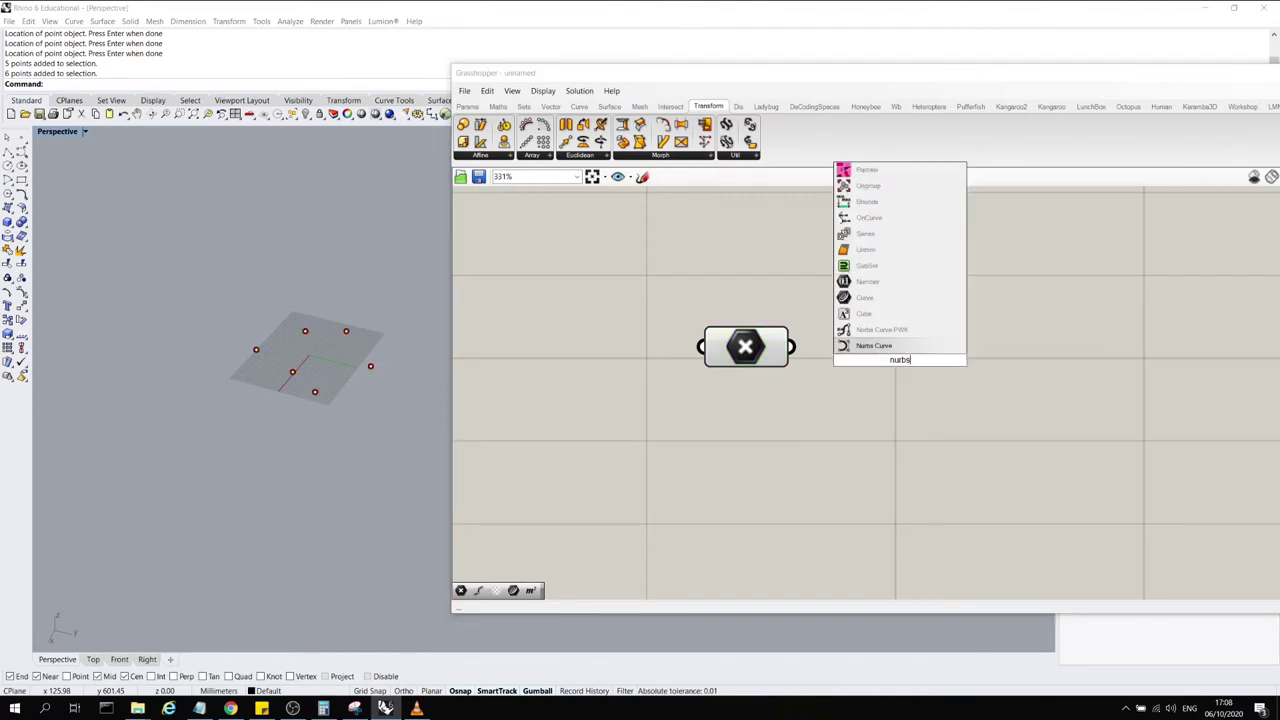
click(898, 349)
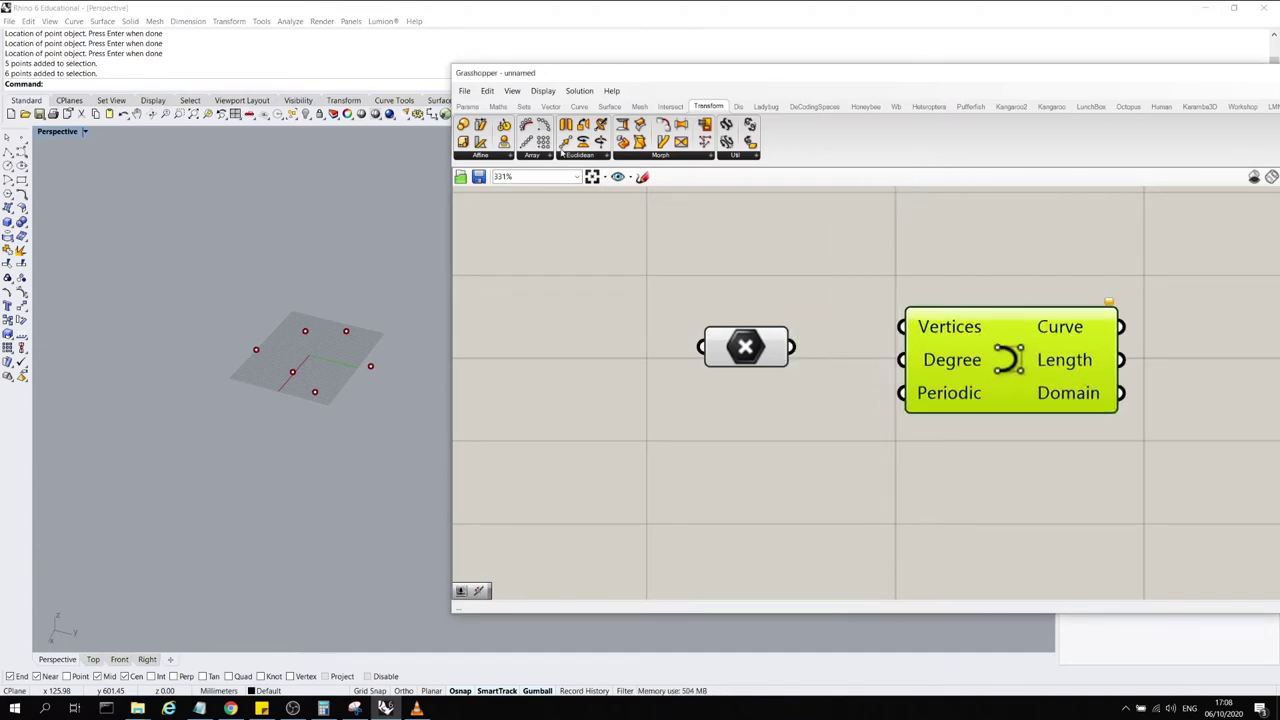
click(580, 106)
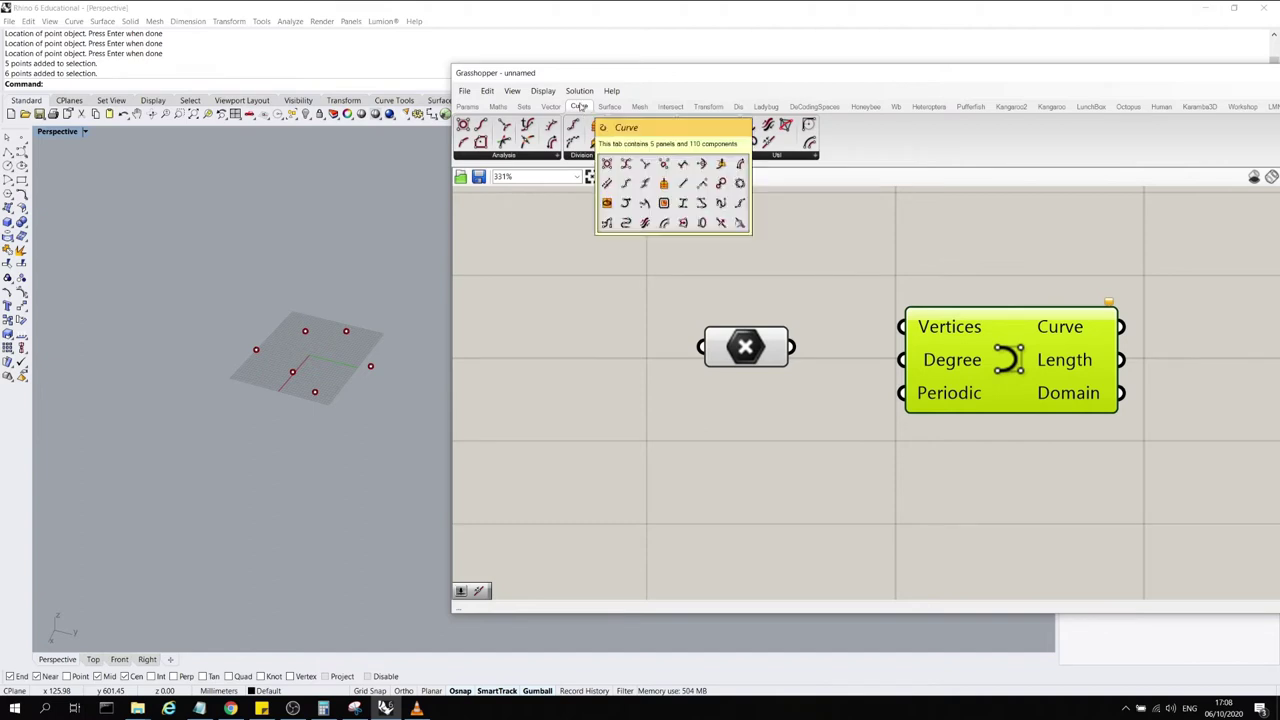
click(737, 158)
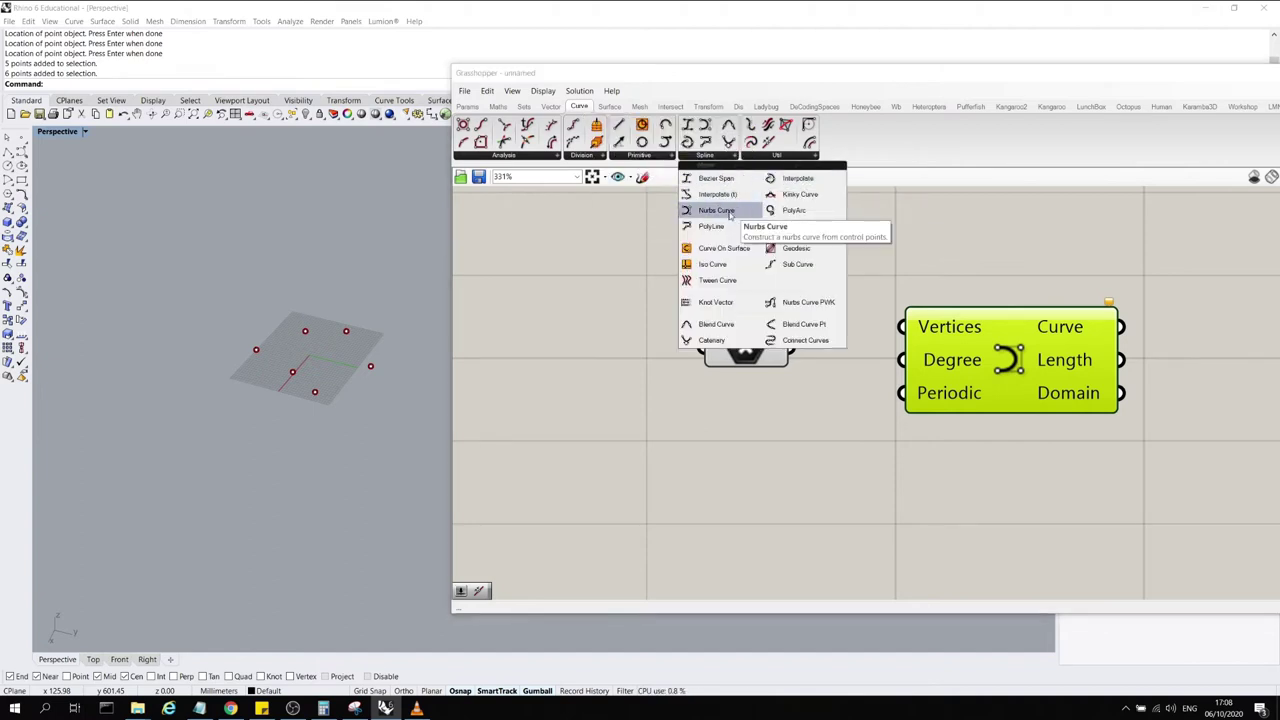
click(987, 240)
Align the Point parameter with the Nurbs Curve component's Vertices input, leaving a wider gap between them
scroll(689, 403, down, 4)
scroll(778, 411, up, 2)
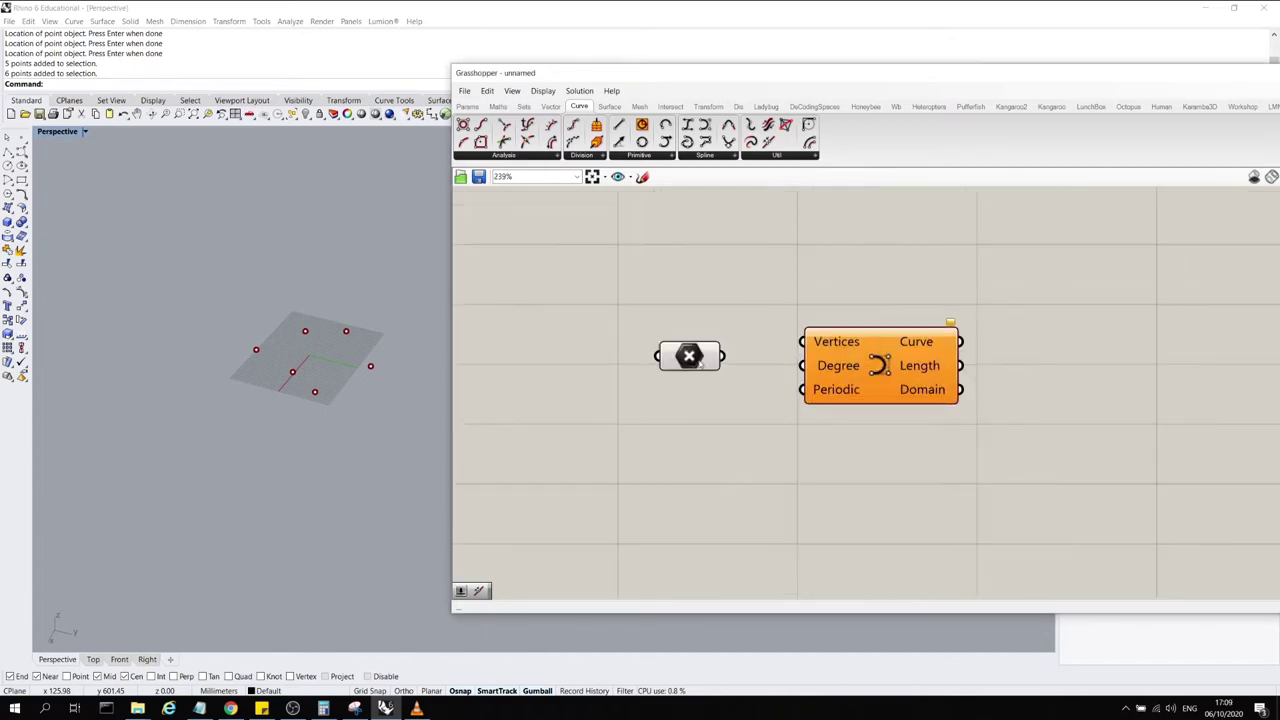
drag(699, 361, 690, 354)
mouse_move(873, 345)
mouse_down()
mouse_move(880, 334)
mouse_move(885, 351)
mouse_up()
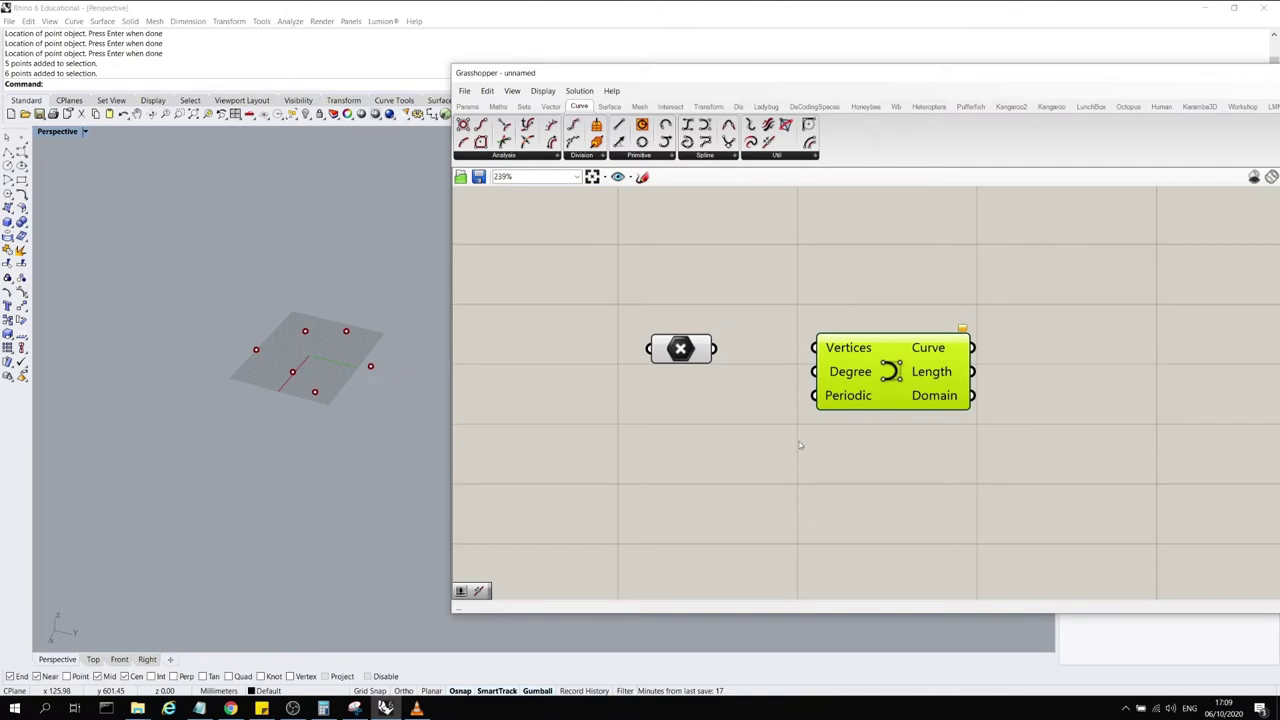
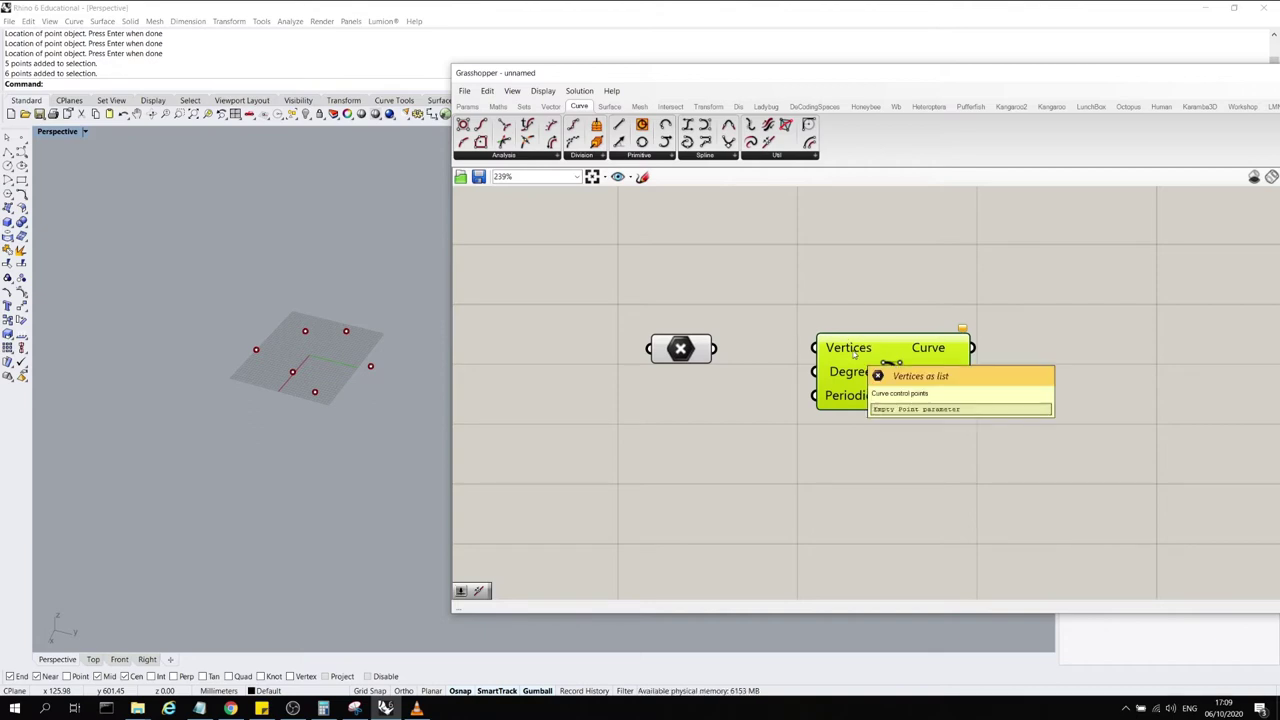
Try wiring the Point parameter into Nurbs Curve's Vertices input, and undo that connection
click(698, 345)
drag(727, 346, 815, 347)
click(756, 497)
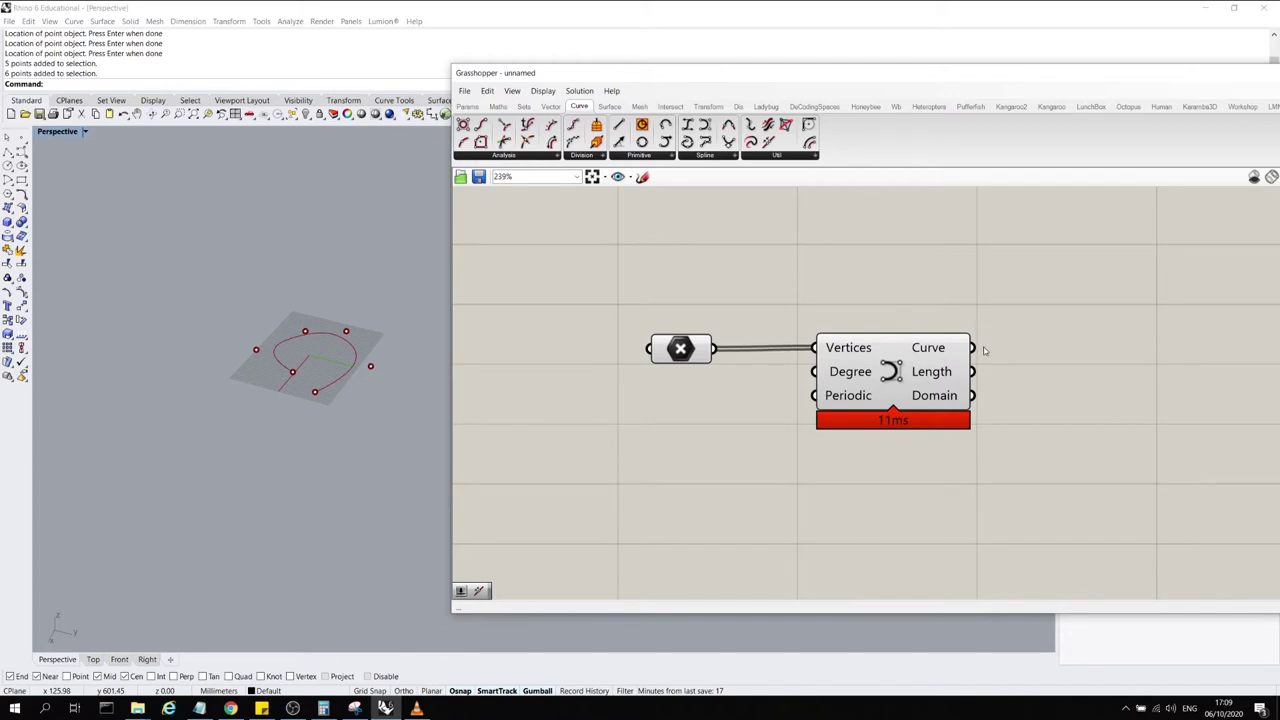
key(ctrl+z)
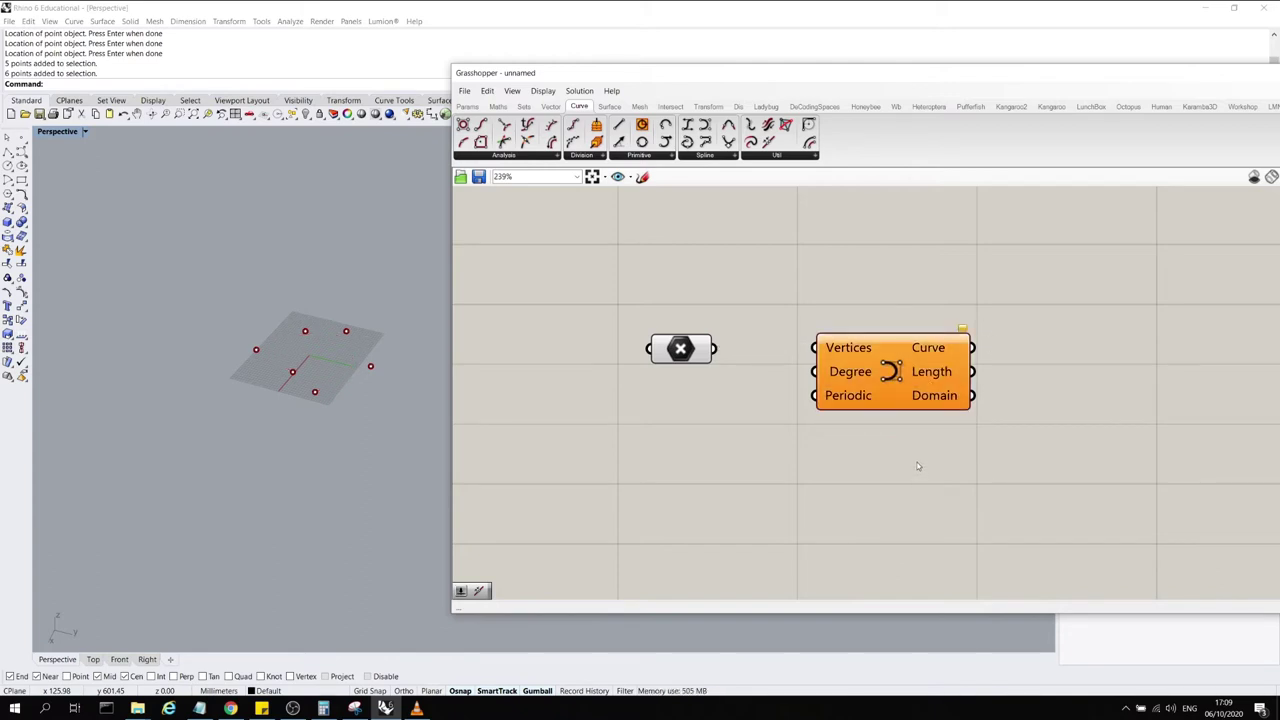
Connect the Point parameter to Nurbs Curve's Vertices input and select the component to highlight its curve in the viewport
mouse_move(963, 329)
drag(714, 349, 828, 349)
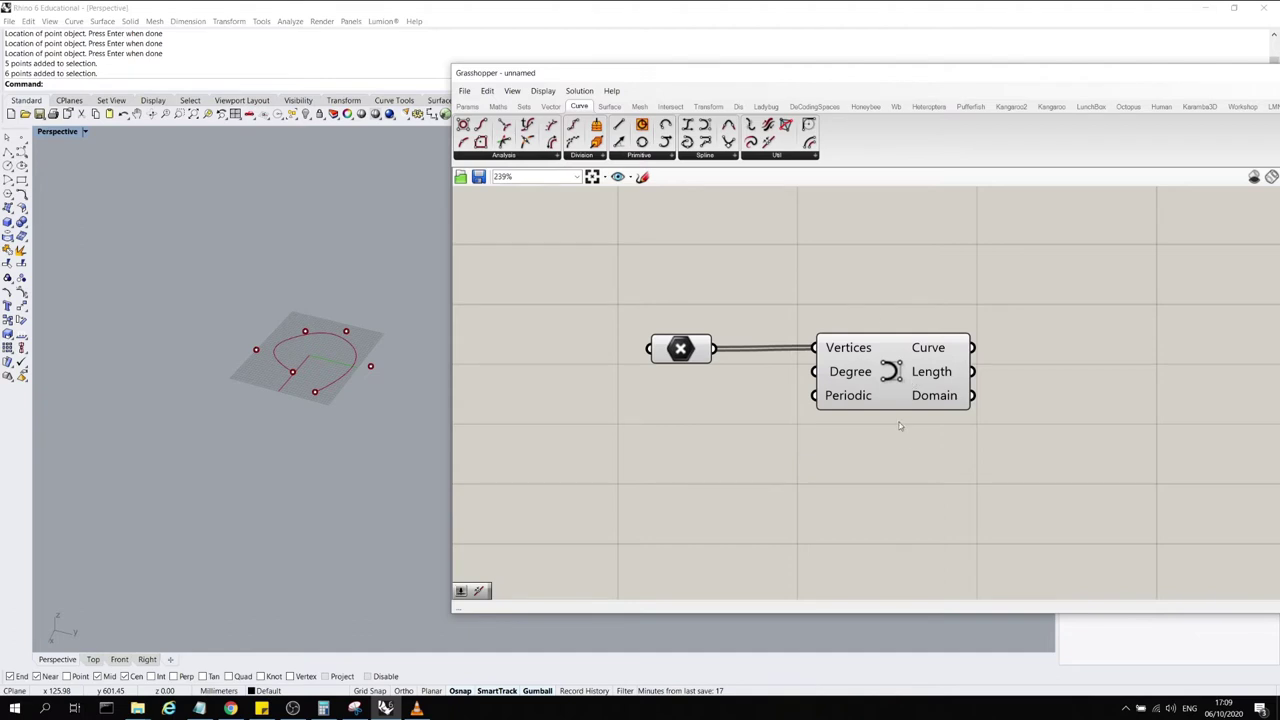
drag(896, 384, 895, 378)
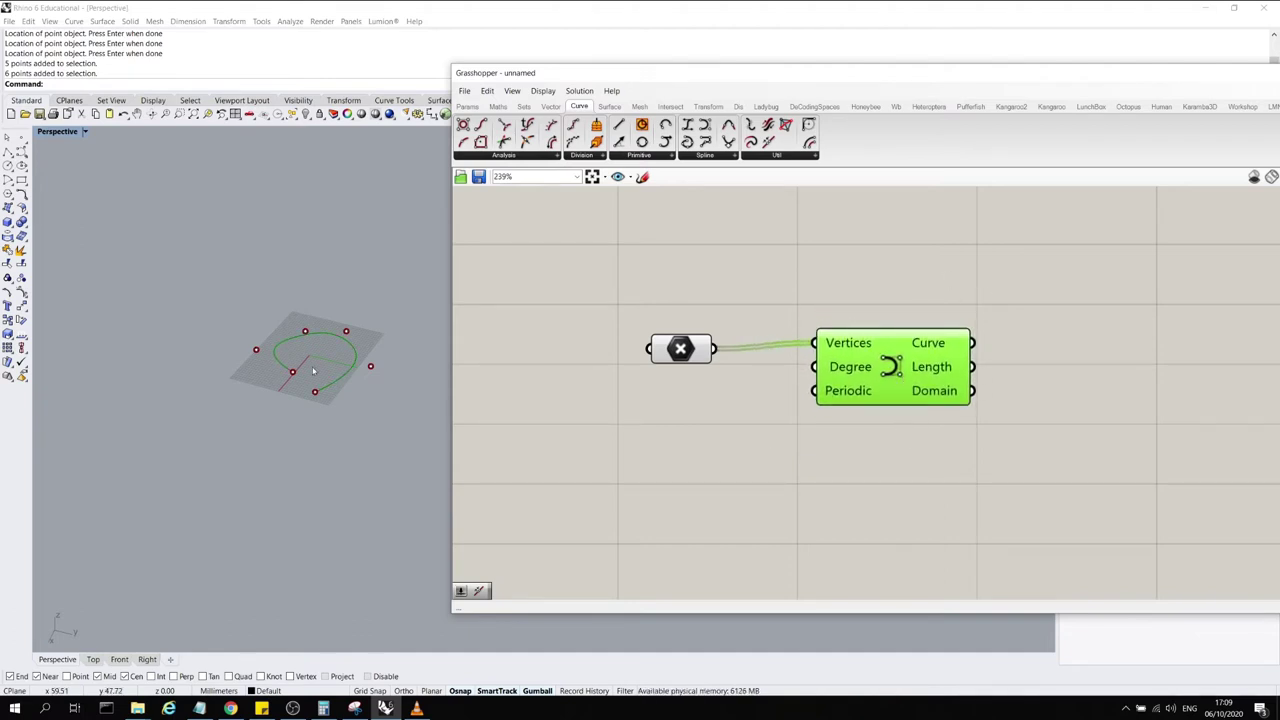
Shift the Nurbs Curve component slightly farther from the Point parameter on the canvas
scroll(280, 467, up, 3)
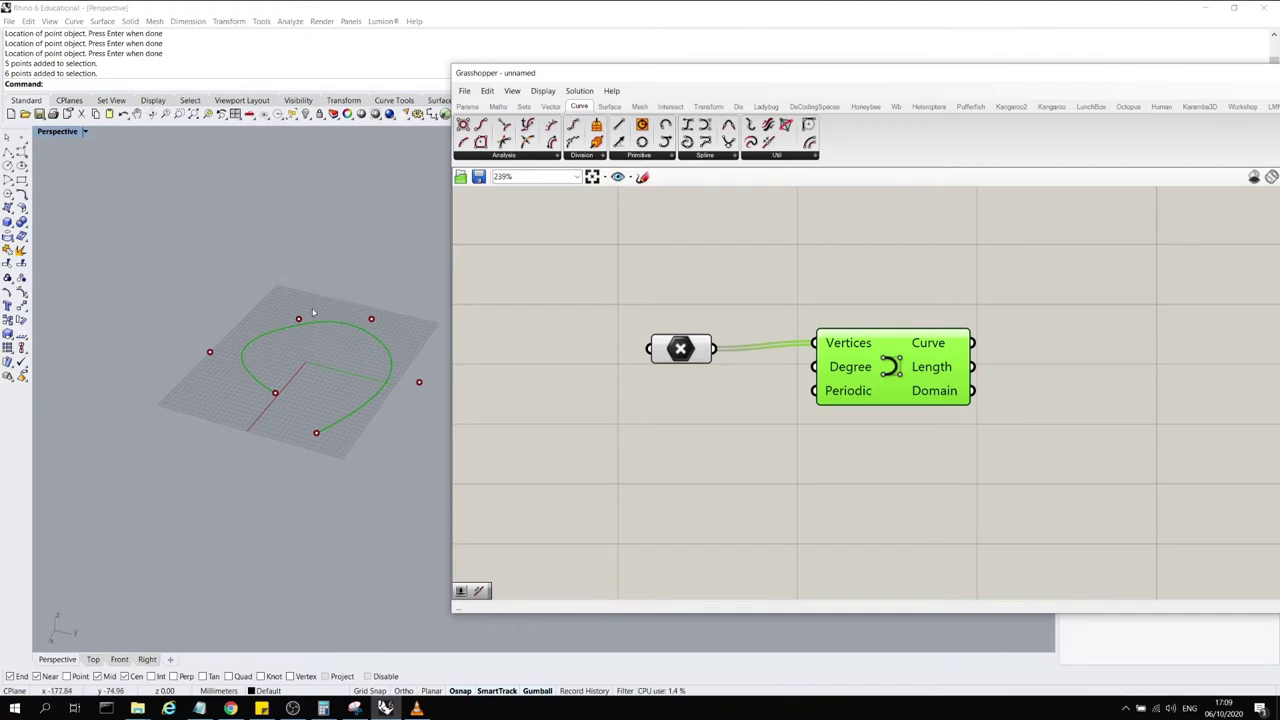
click(840, 552)
click(854, 368)
drag(890, 362, 908, 362)
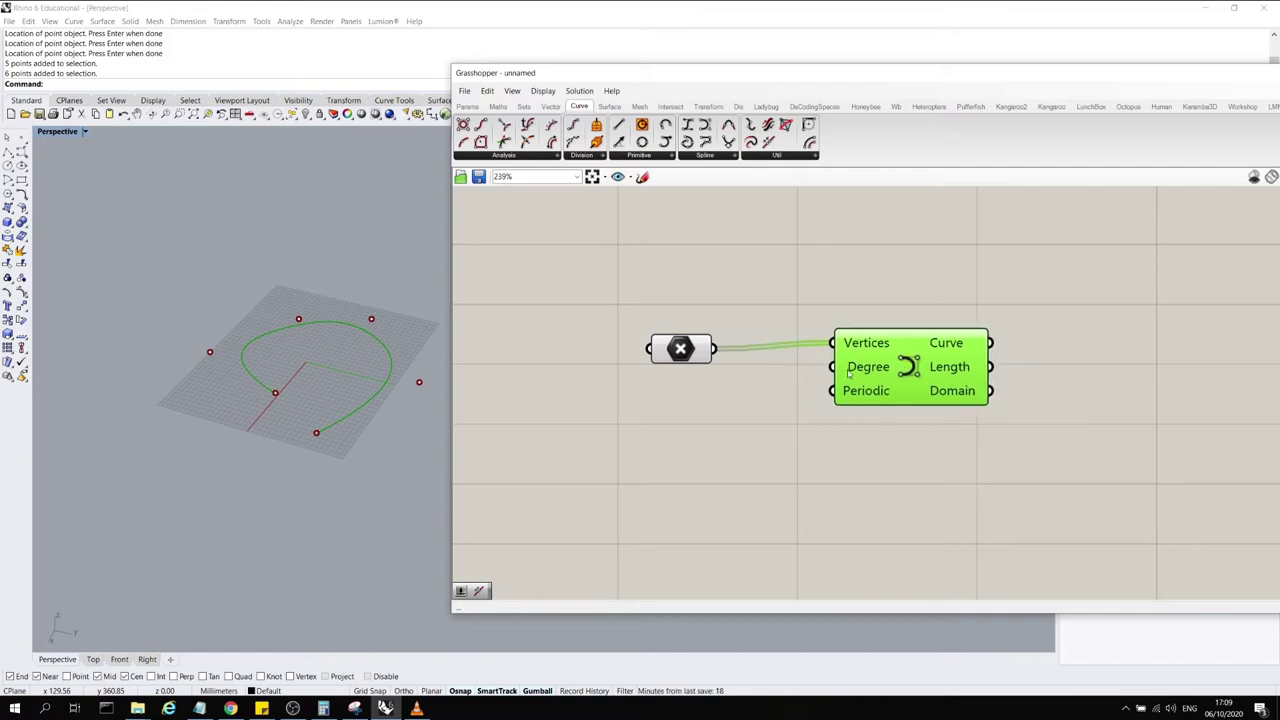
Add a number slider of 2 above the Point parameter, connect it to Nurbs Curve's Degree input and raise it to 3
mouse_move(880, 372)
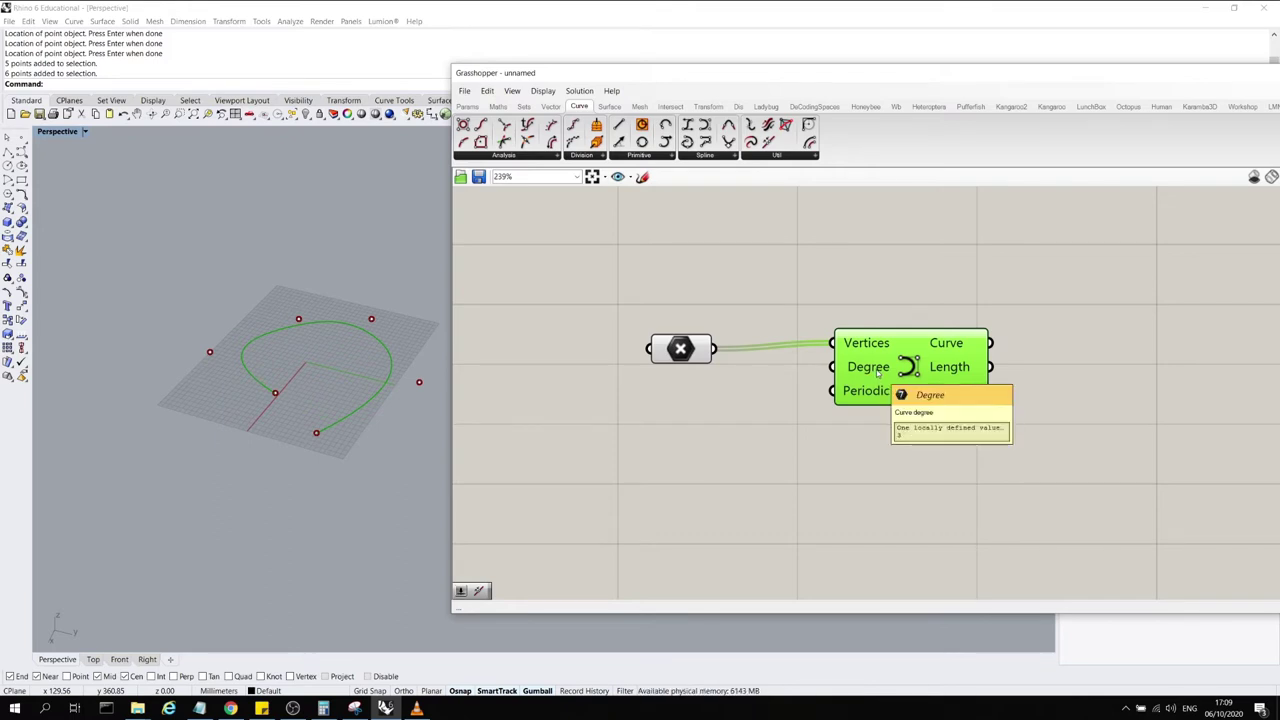
click(791, 263)
double_click(791, 263)
text(2)
key(Return)
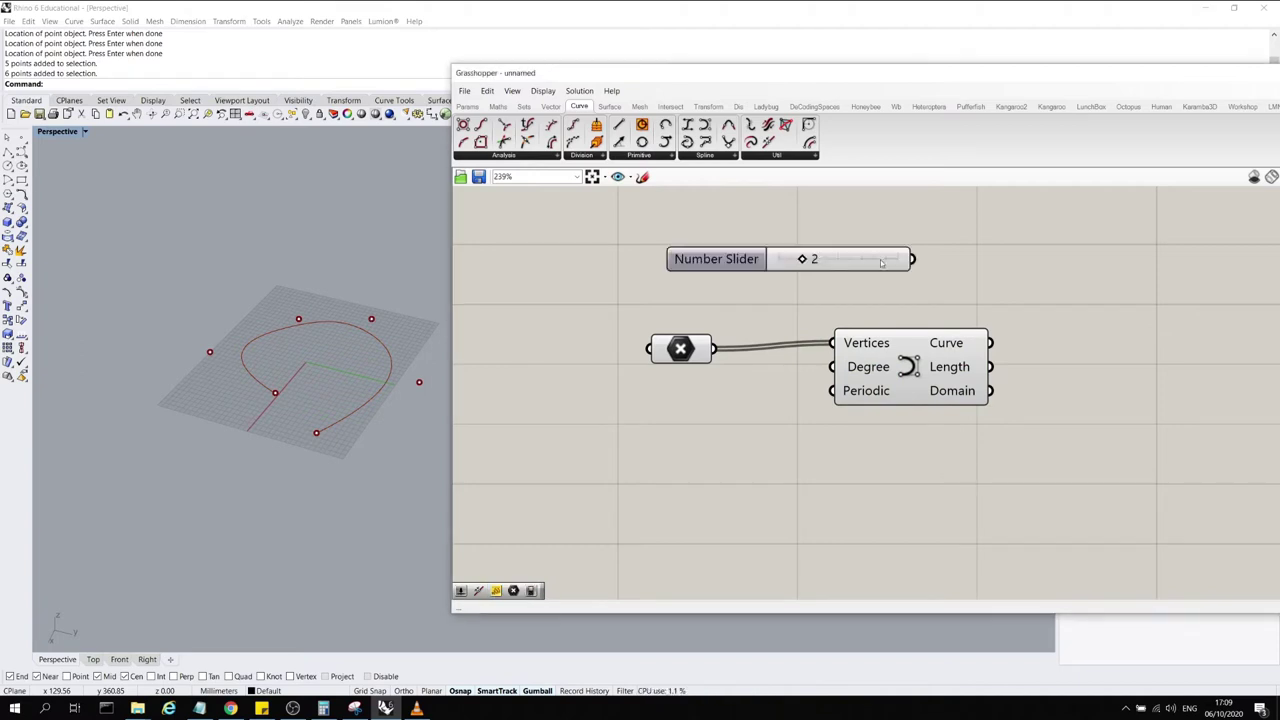
drag(912, 259, 834, 376)
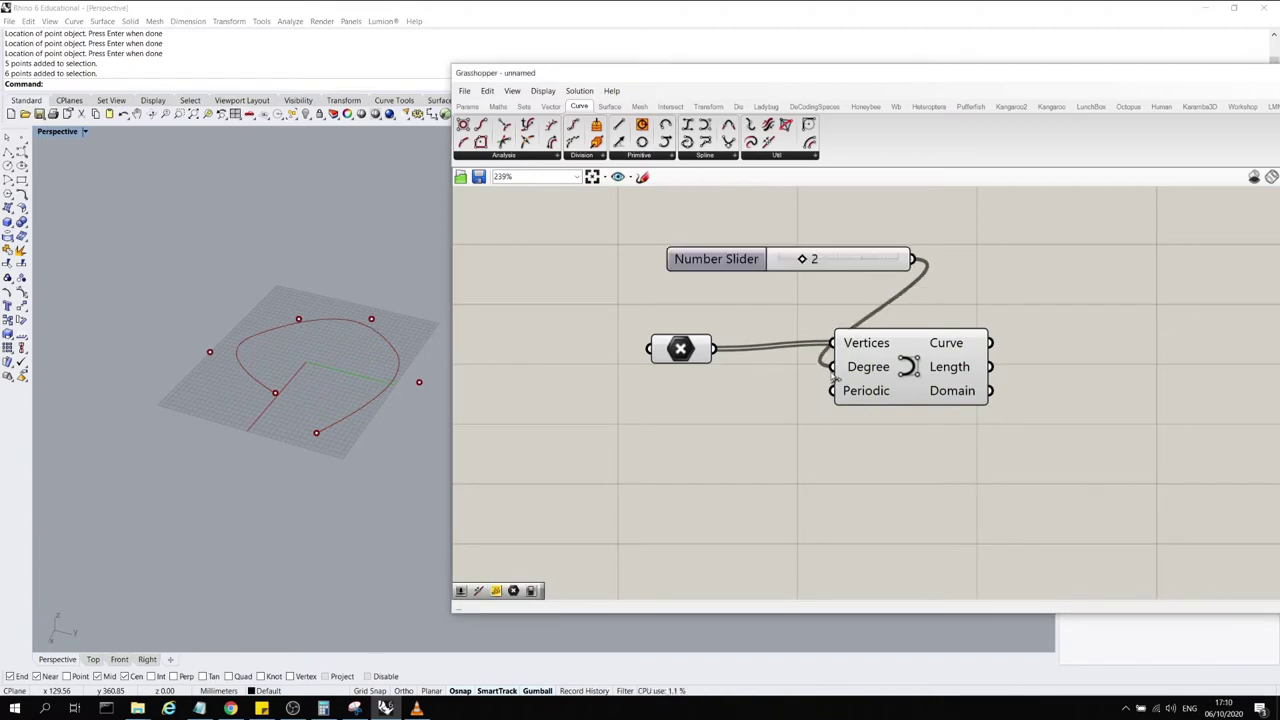
mouse_move(803, 259)
mouse_down()
mouse_move(782, 261)
mouse_move(845, 259)
mouse_move(816, 259)
mouse_up()
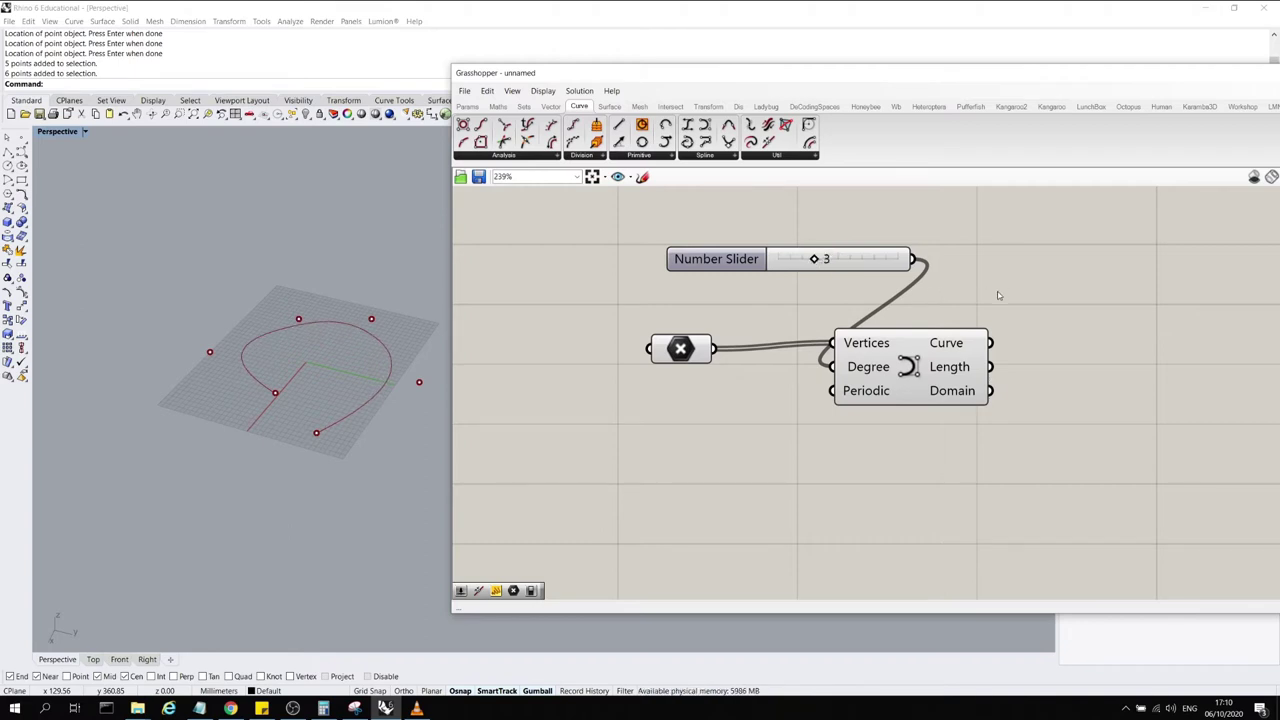
Add a Boolean parameter below the Point parameter and set its value to True
mouse_move(856, 393)
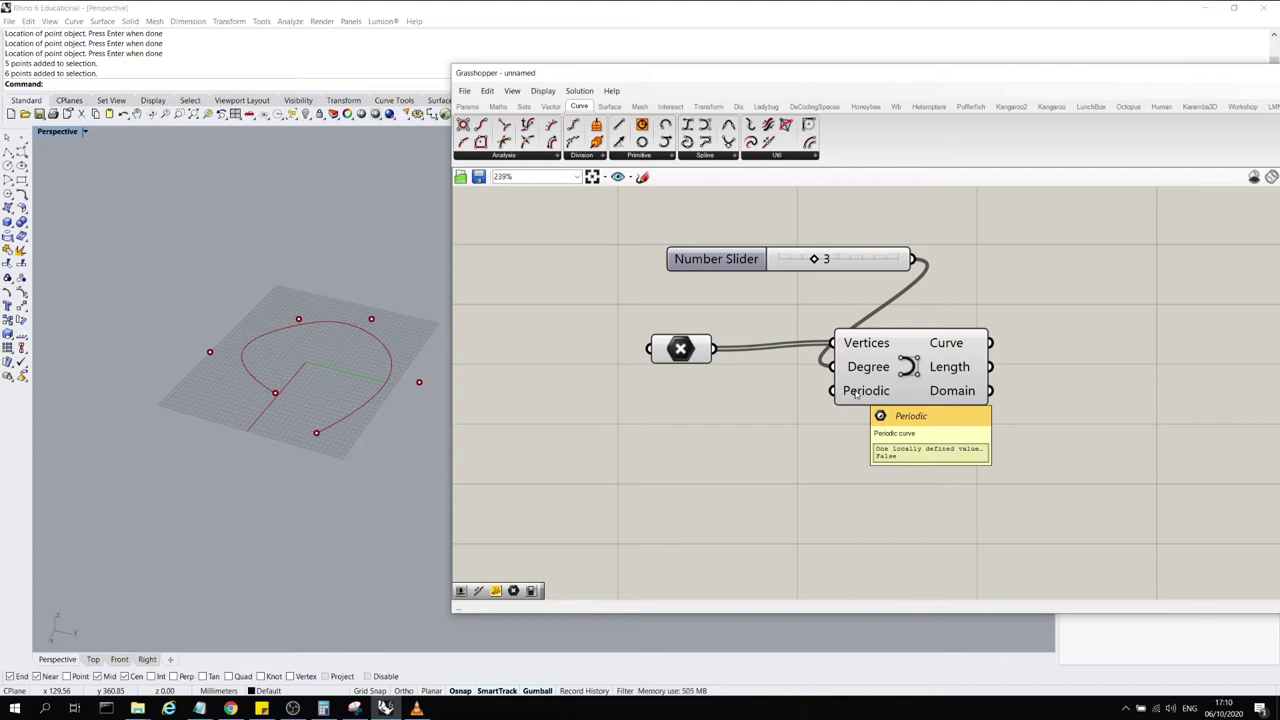
double_click(734, 497)
text(bool)
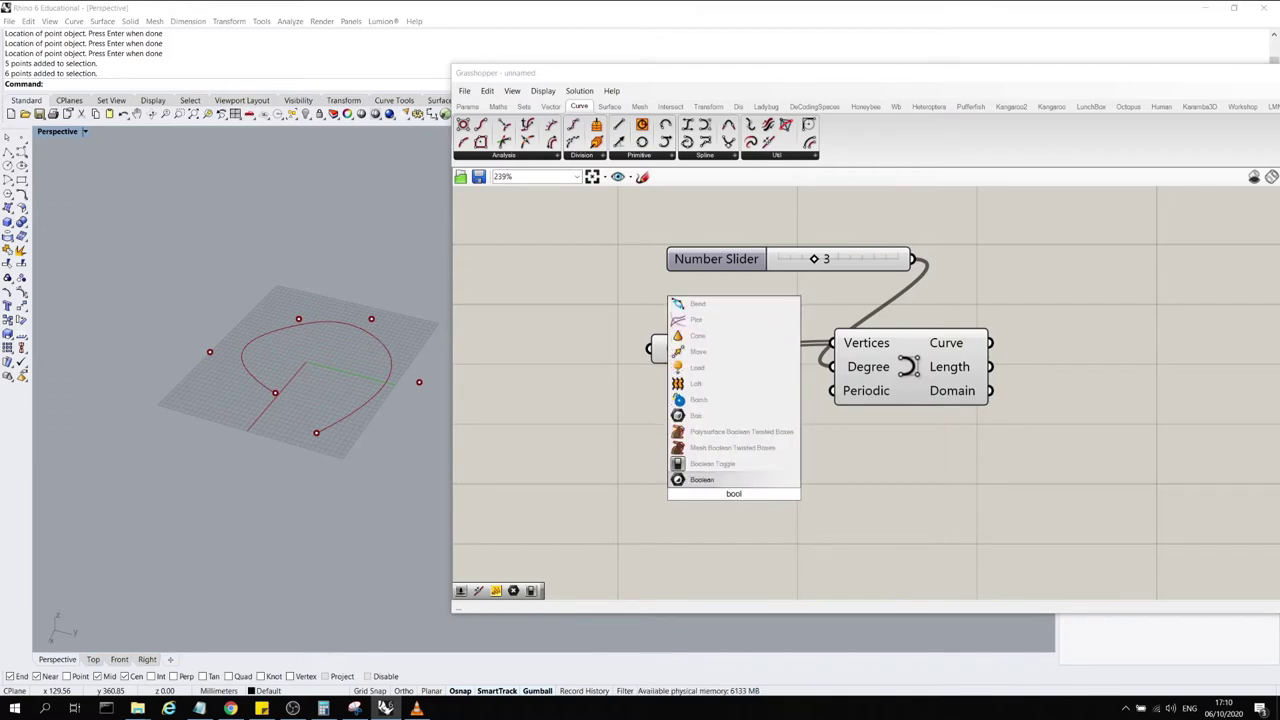
key(Return)
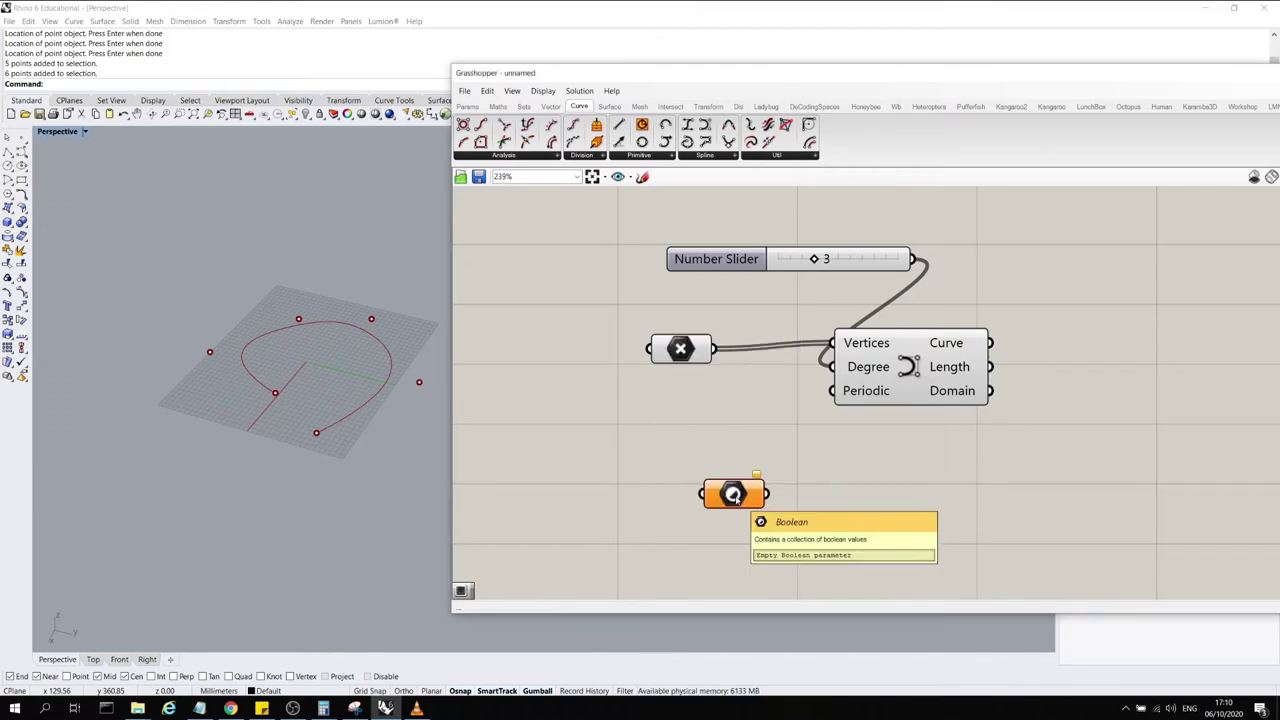
drag(734, 495, 708, 467)
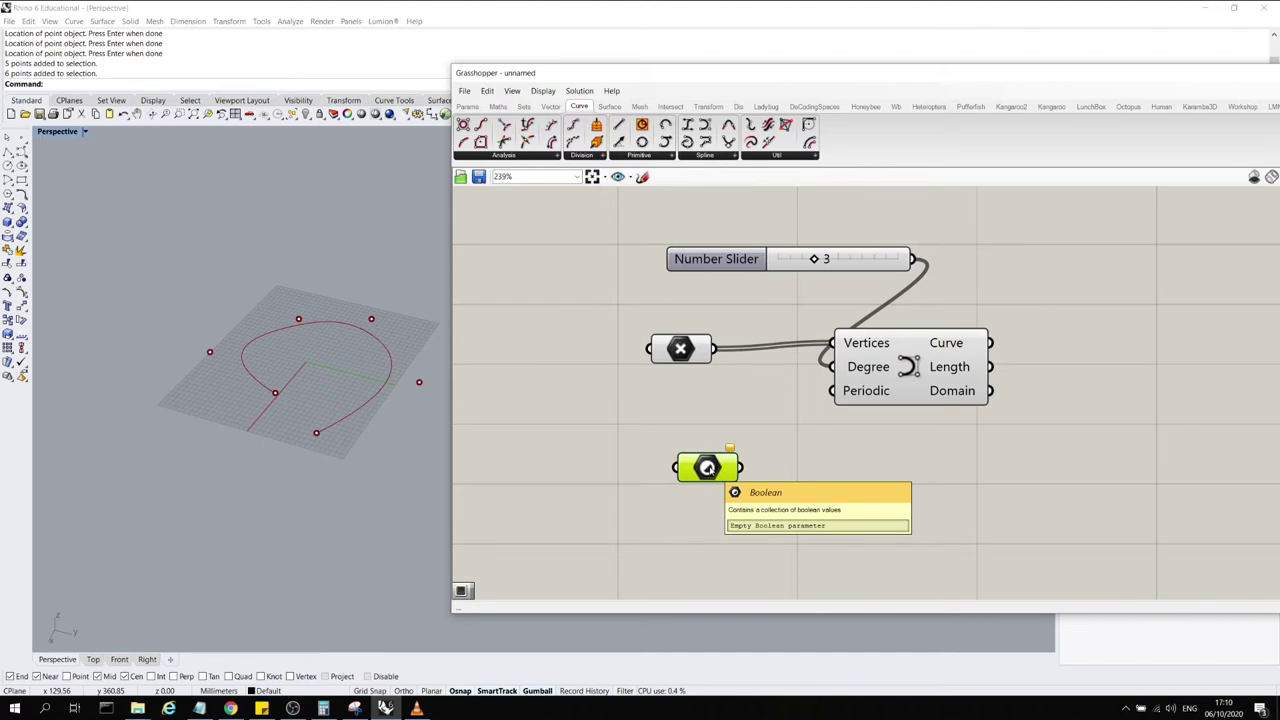
right_click(716, 473)
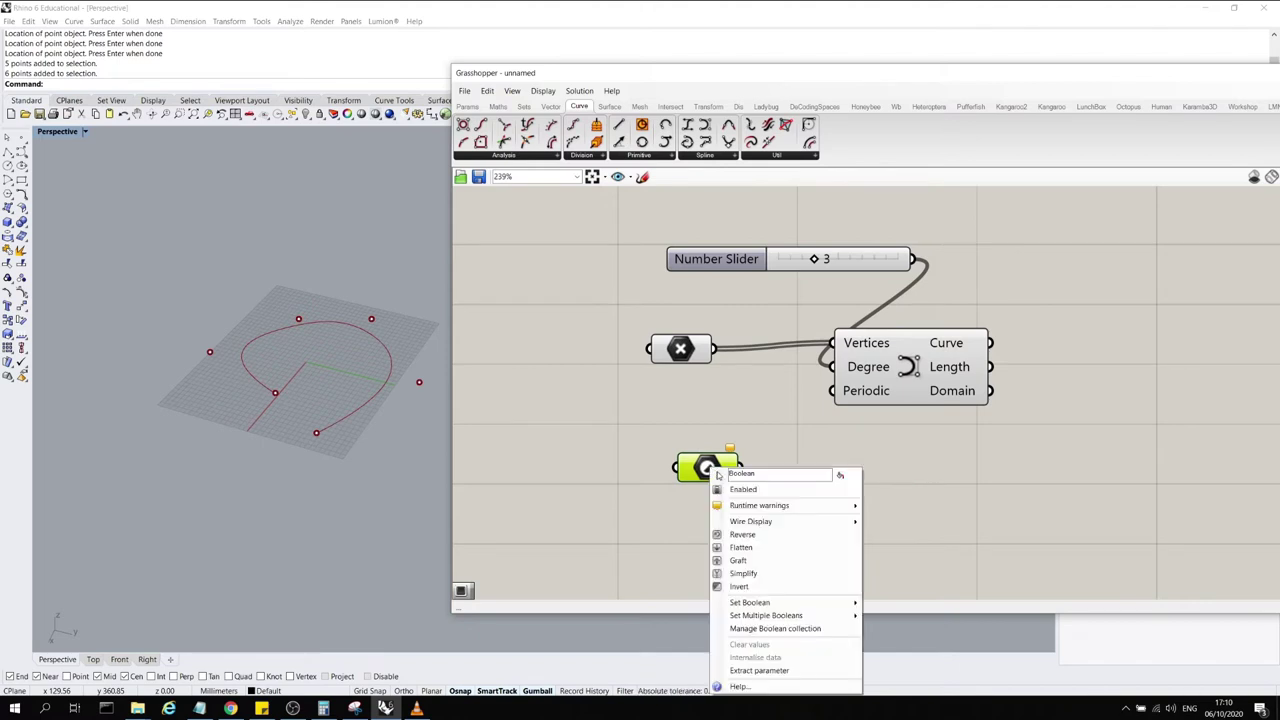
mouse_move(838, 603)
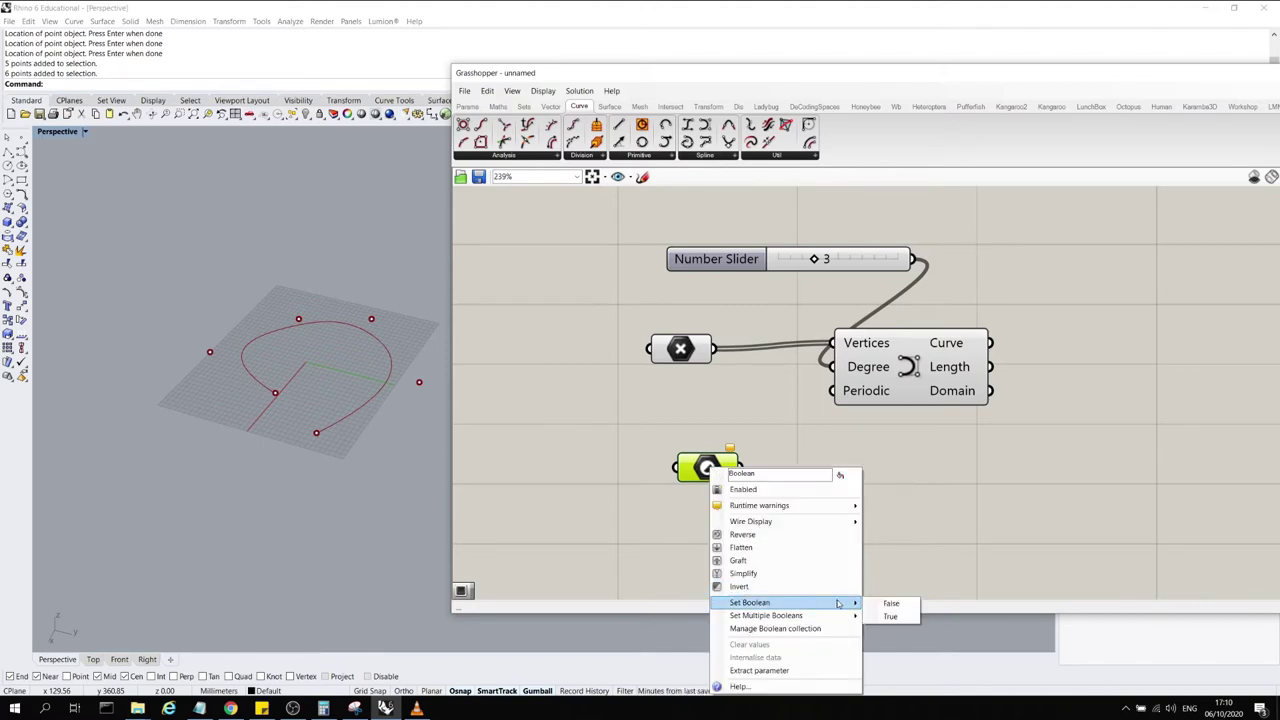
click(893, 617)
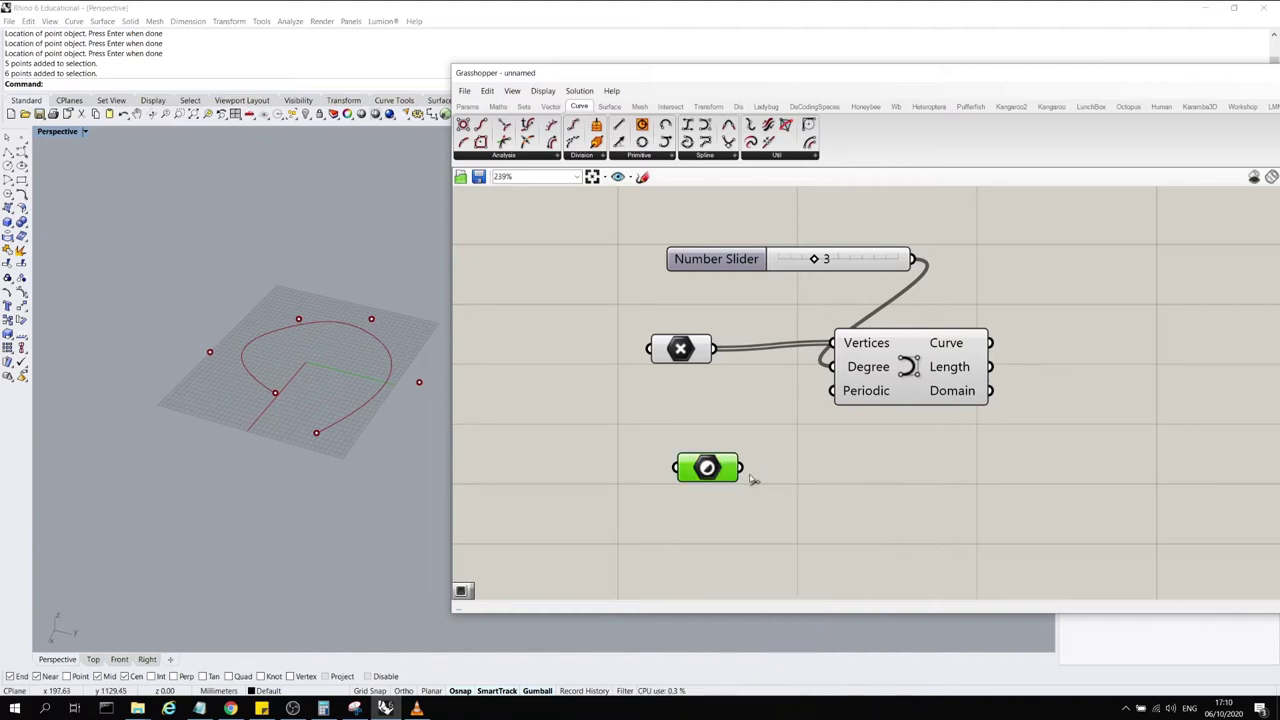
Connect the Boolean parameter to Nurbs Curve's Periodic input and select the component to highlight its curve
drag(742, 467, 836, 418)
click(837, 462)
click(904, 376)
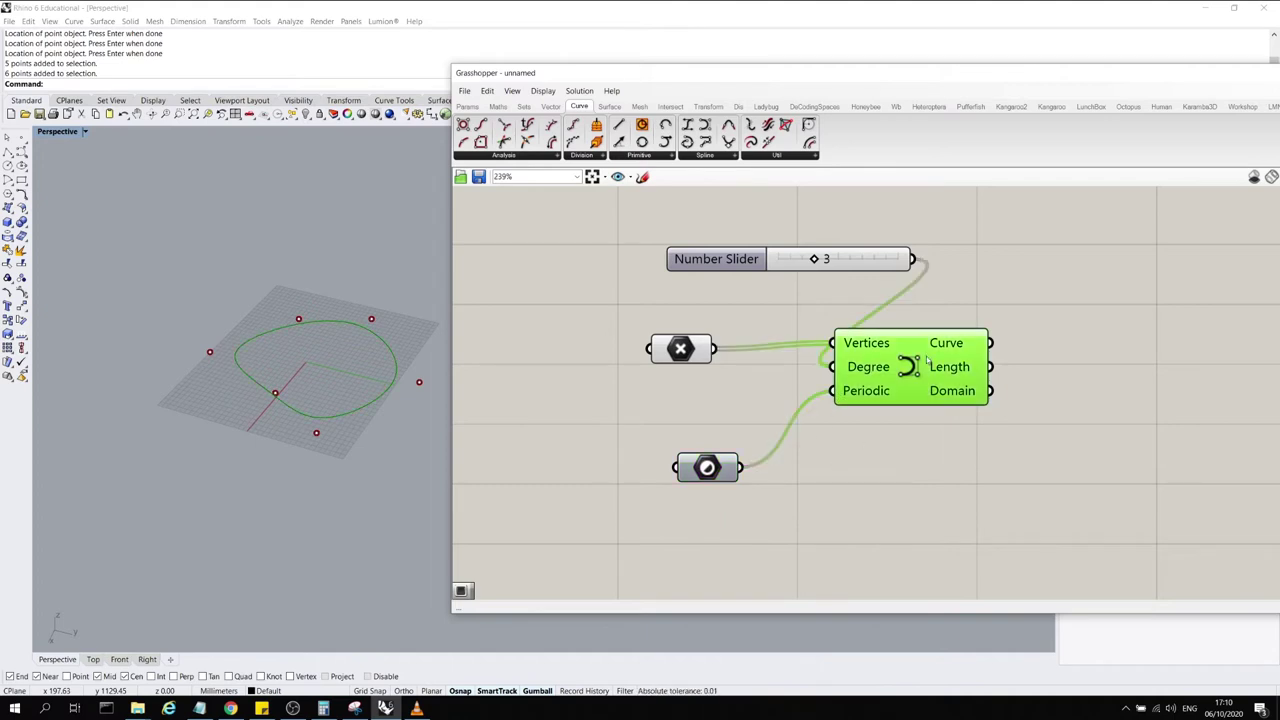
Select the referenced point nearest the origin and toggle Nurbs Curve's highlight to inspect the periodic curve against its points
drag(249, 377, 266, 396)
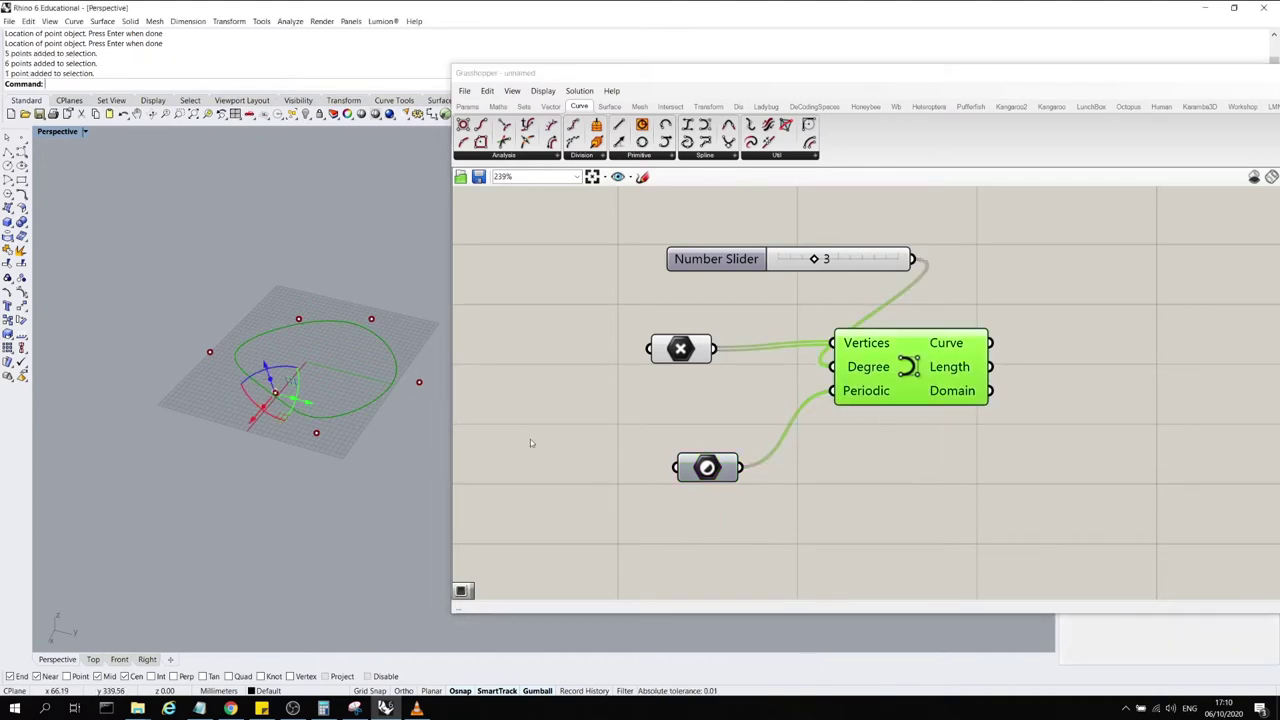
click(940, 348)
click(932, 426)
click(959, 341)
click(898, 463)
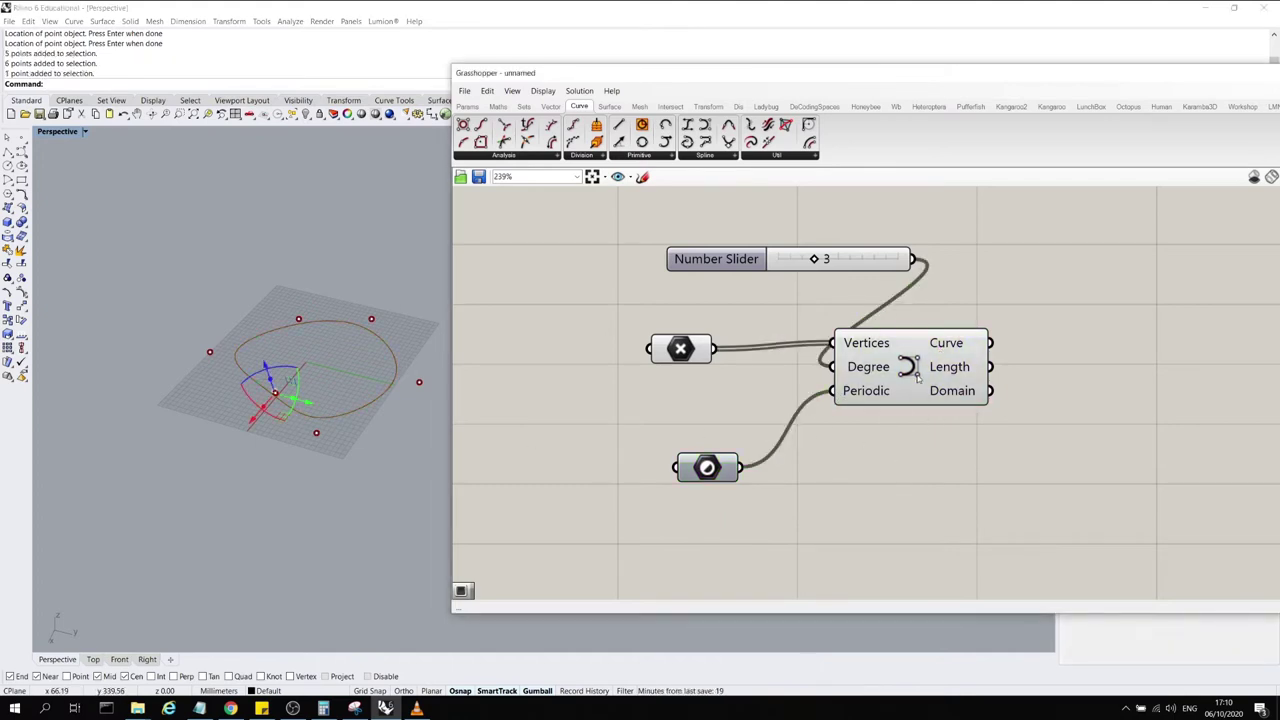
click(904, 399)
click(430, 454)
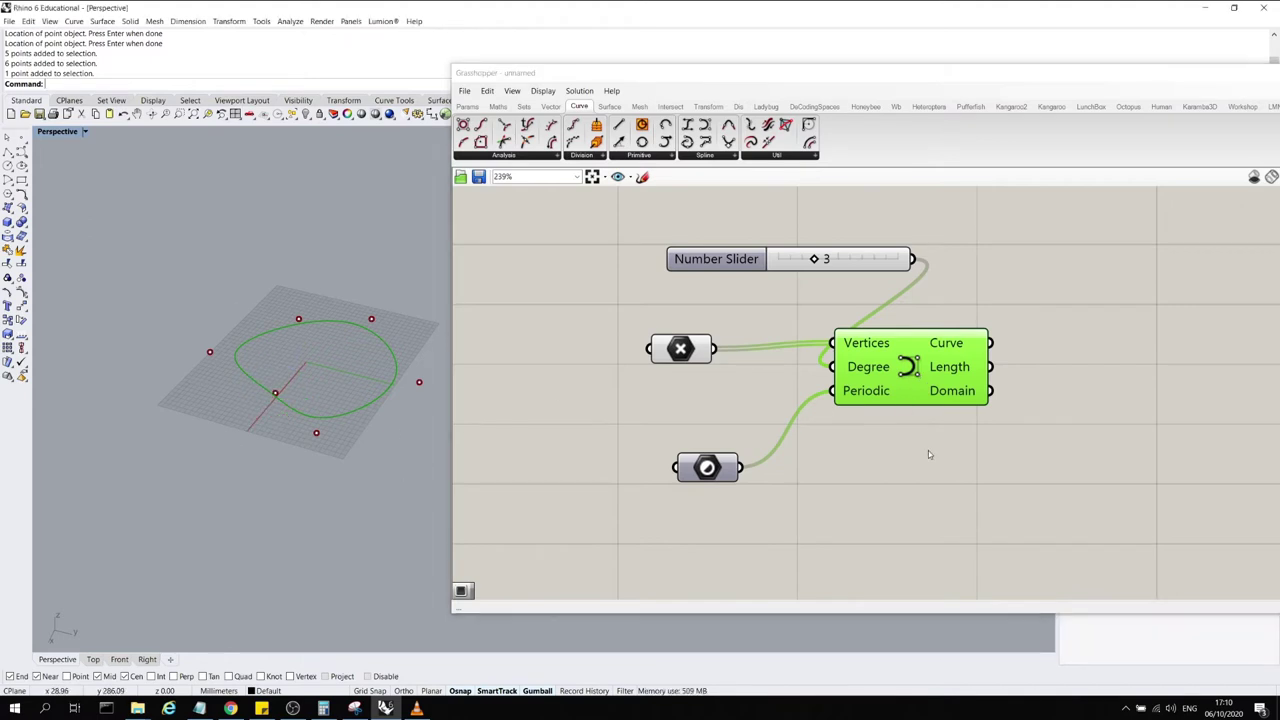
Move the frontmost referenced point outward along the red axis and highlight the Point parameter to check the updated vertices
click(316, 432)
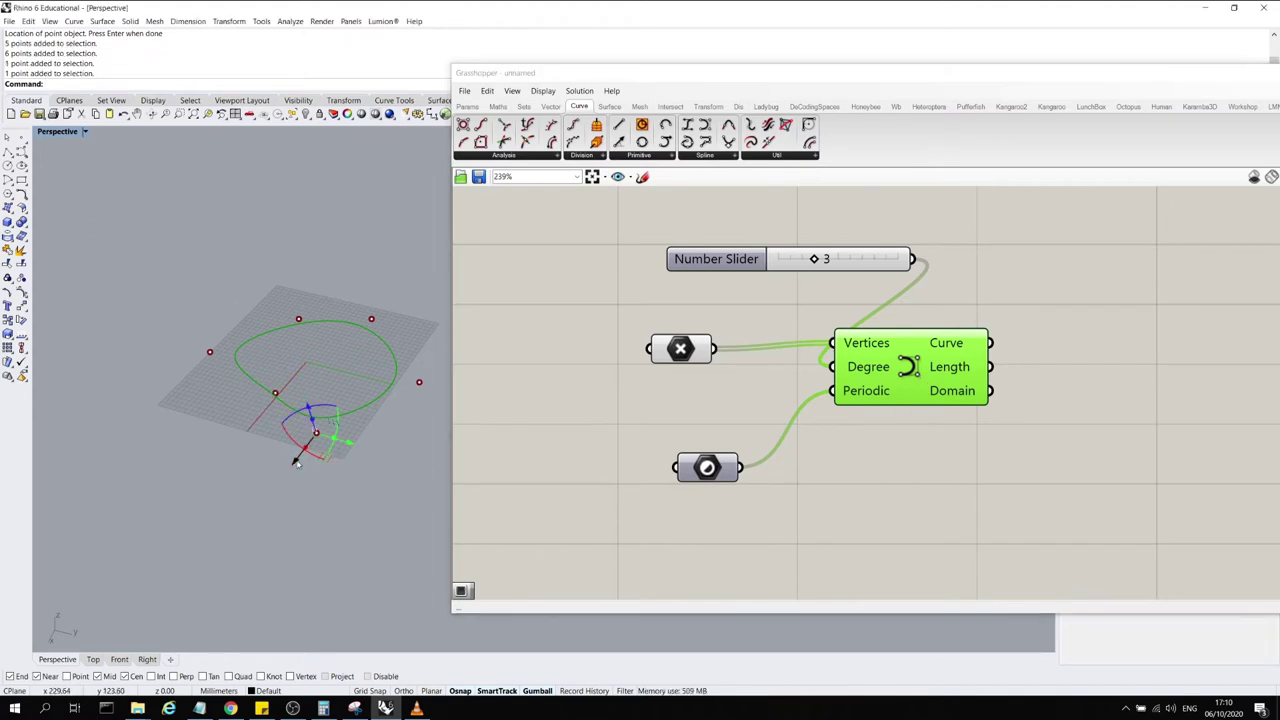
drag(296, 463, 280, 485)
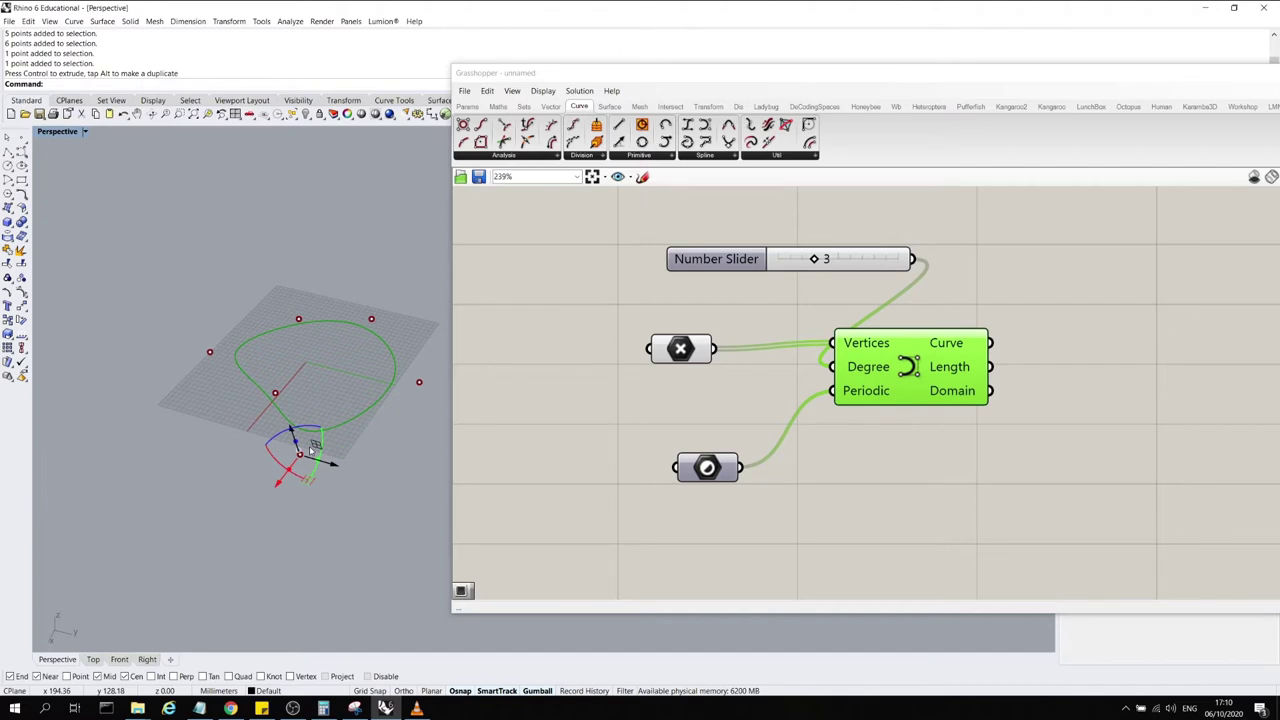
click(759, 367)
click(689, 354)
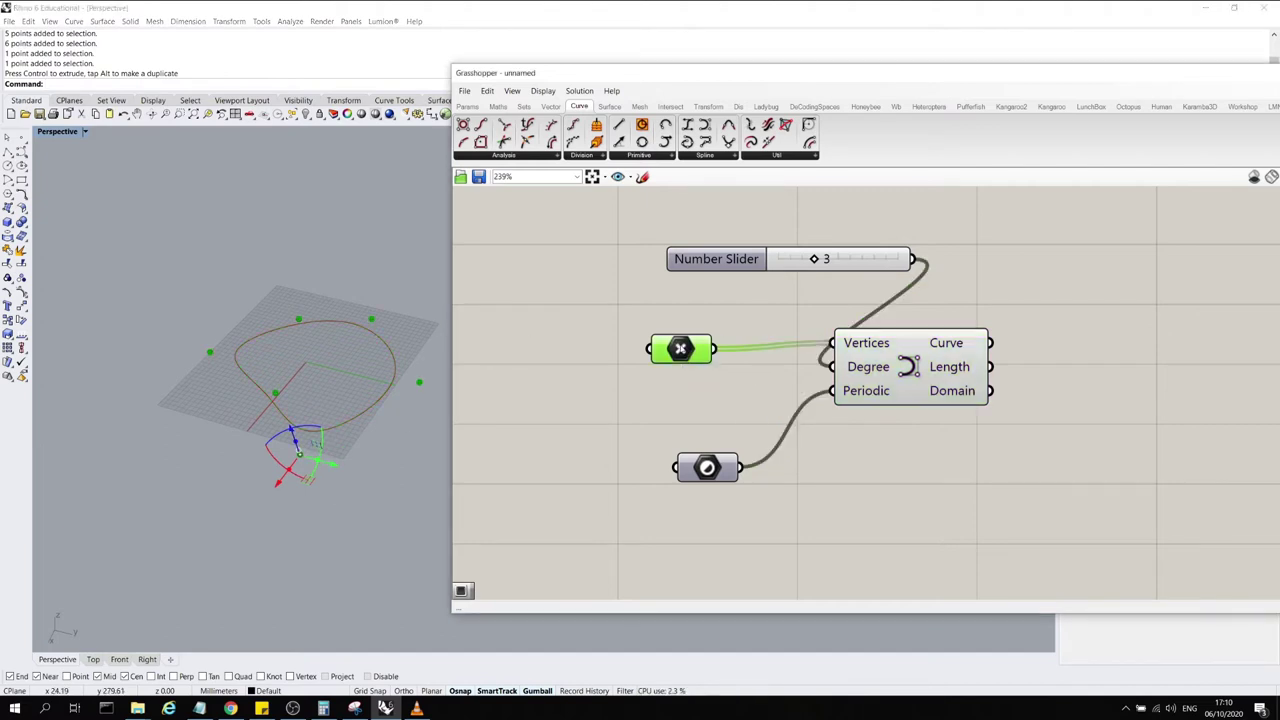
click(686, 378)
click(685, 357)
click(640, 407)
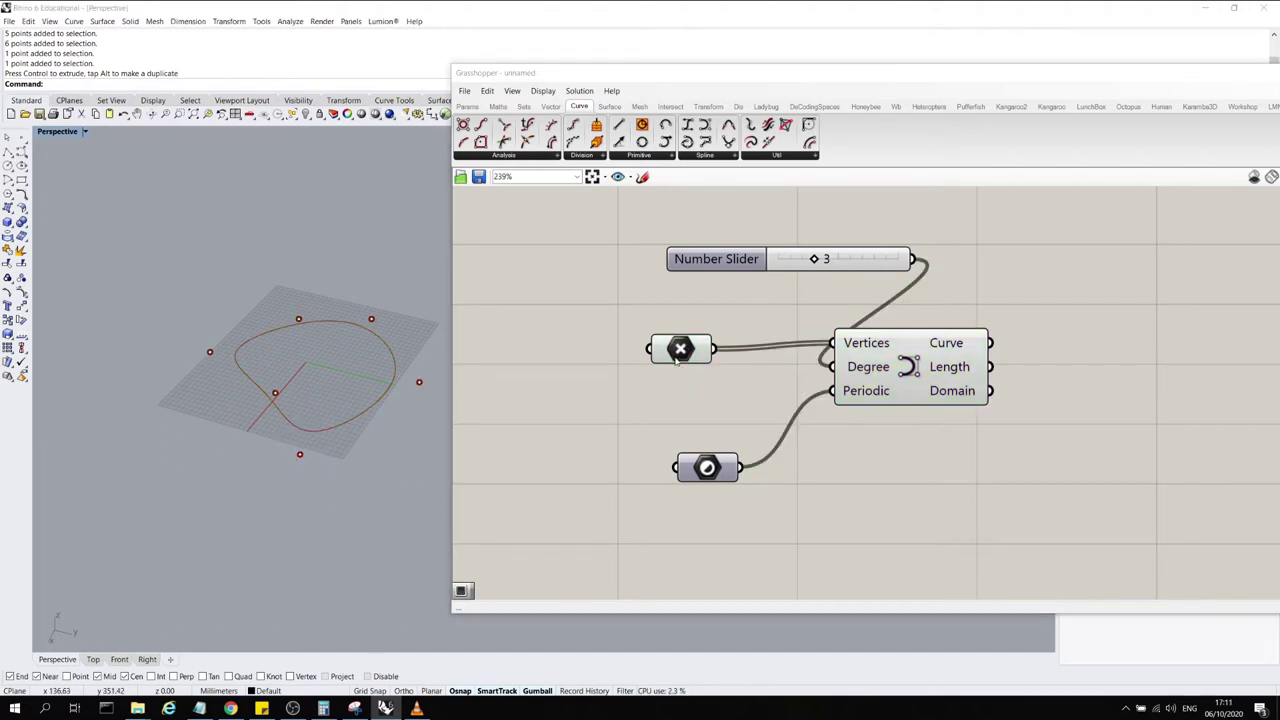
Widen the gap between the Point parameter and the Nurbs Curve component, keeping Nurbs Curve highlighted
click(932, 360)
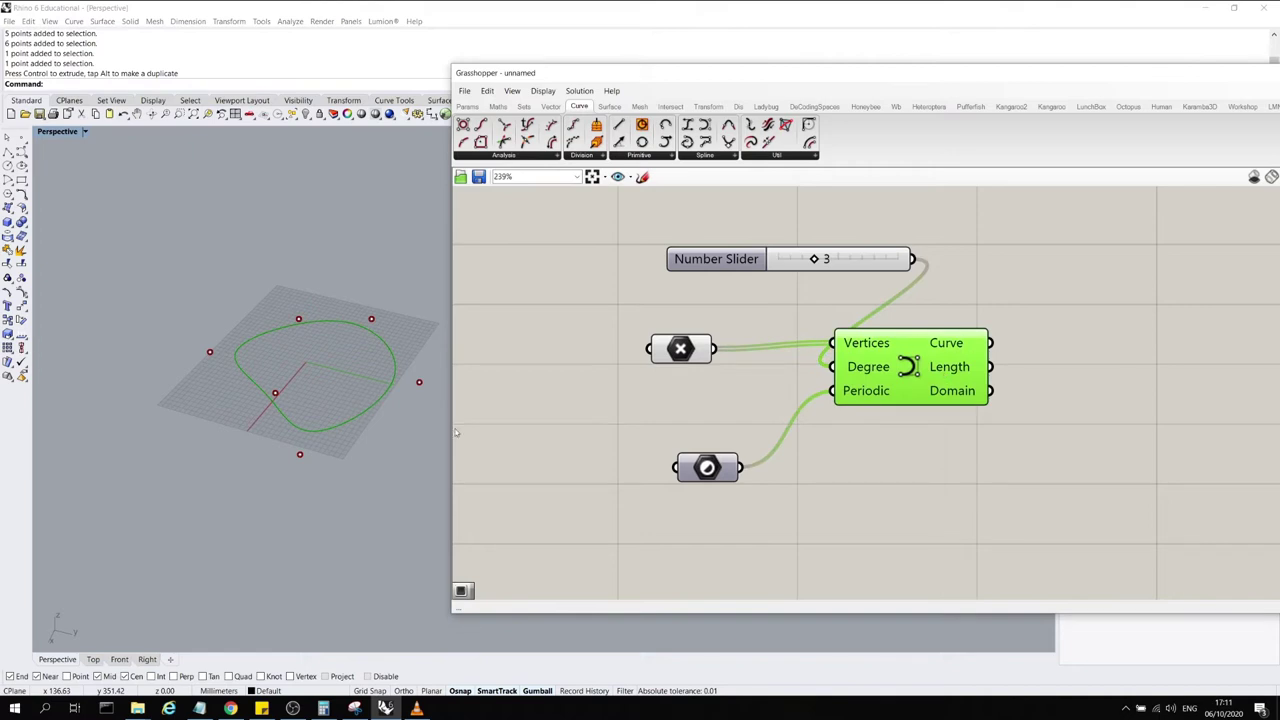
drag(372, 424, 358, 397)
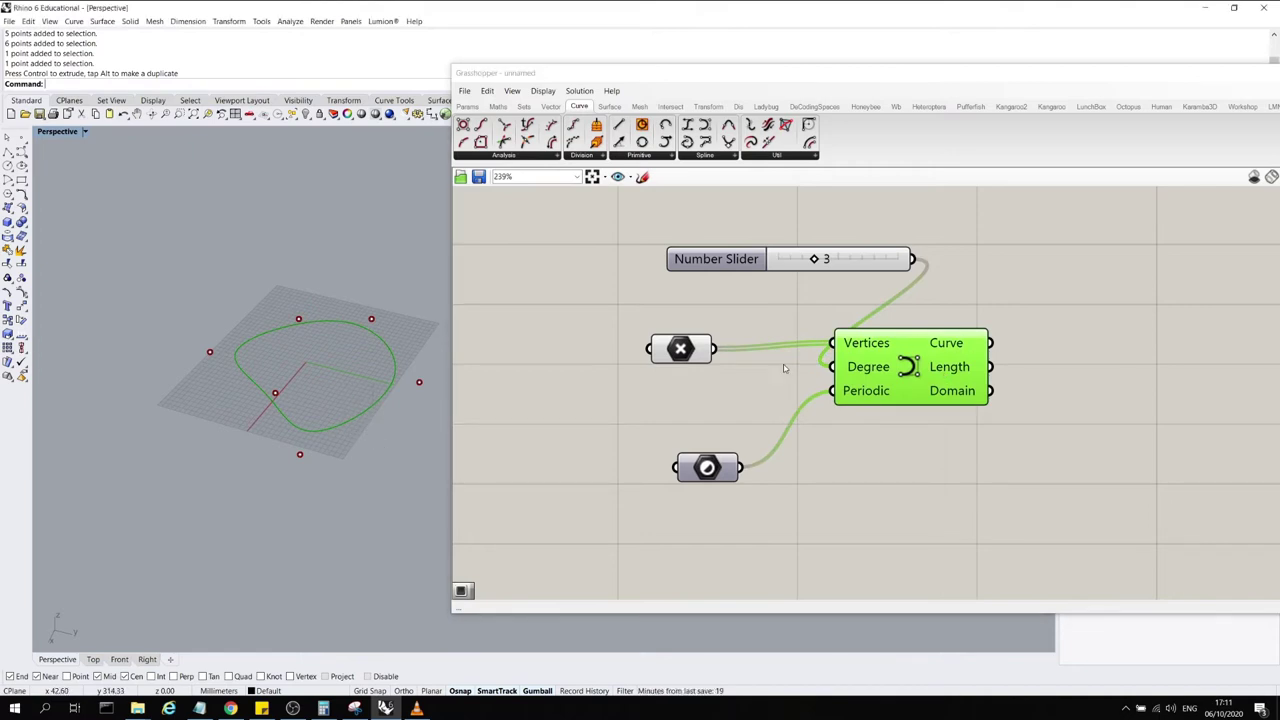
drag(681, 349, 677, 353)
mouse_move(975, 407)
mouse_down()
mouse_move(1000, 449)
mouse_move(990, 389)
mouse_up()
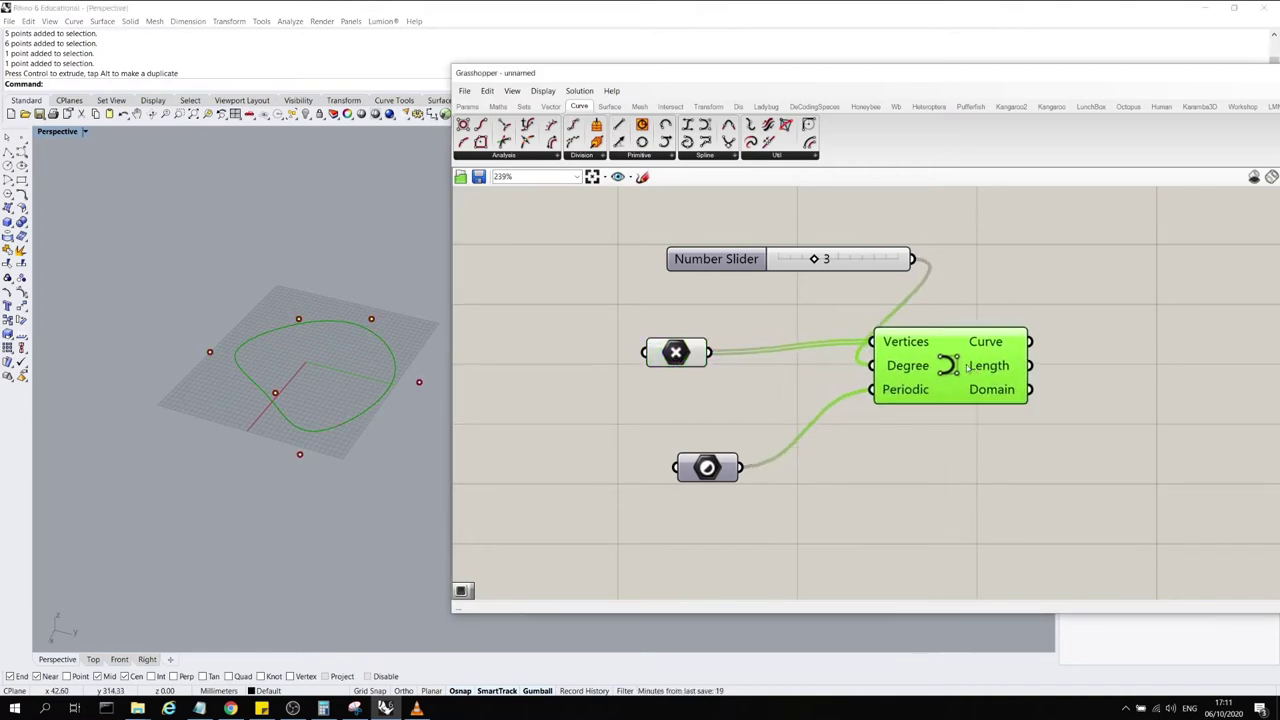
click(382, 439)
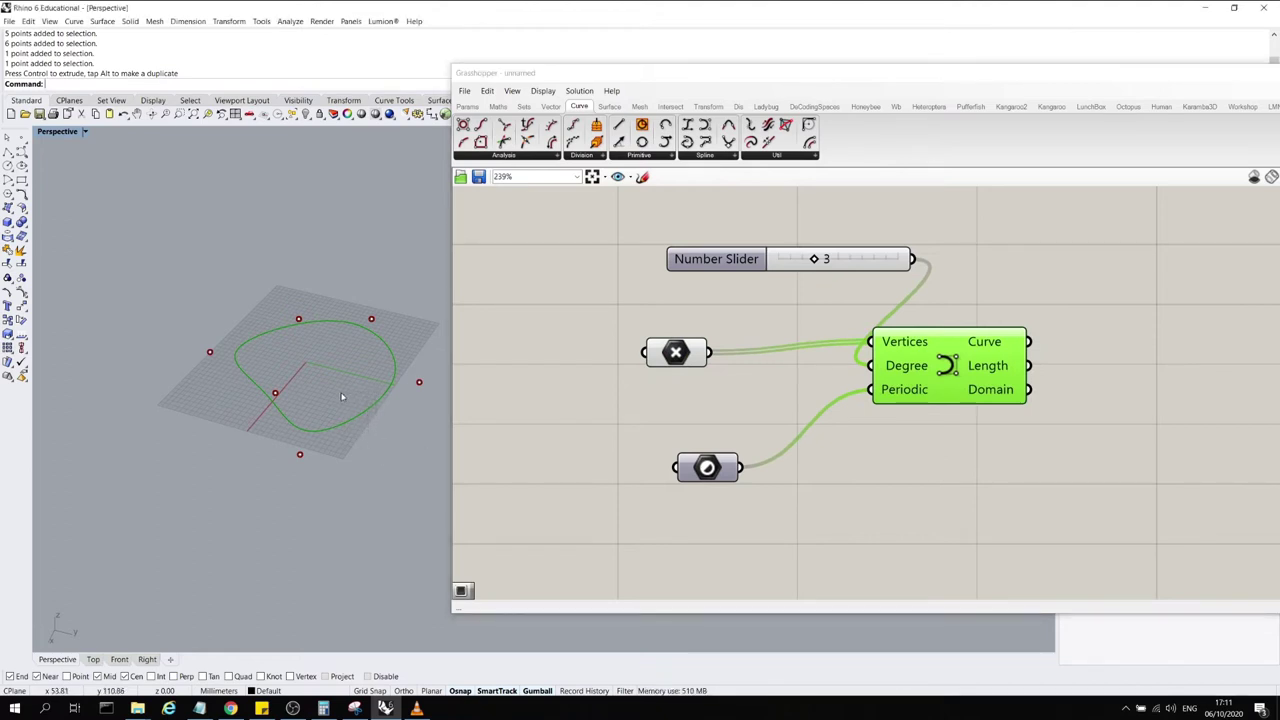
drag(971, 354, 975, 373)
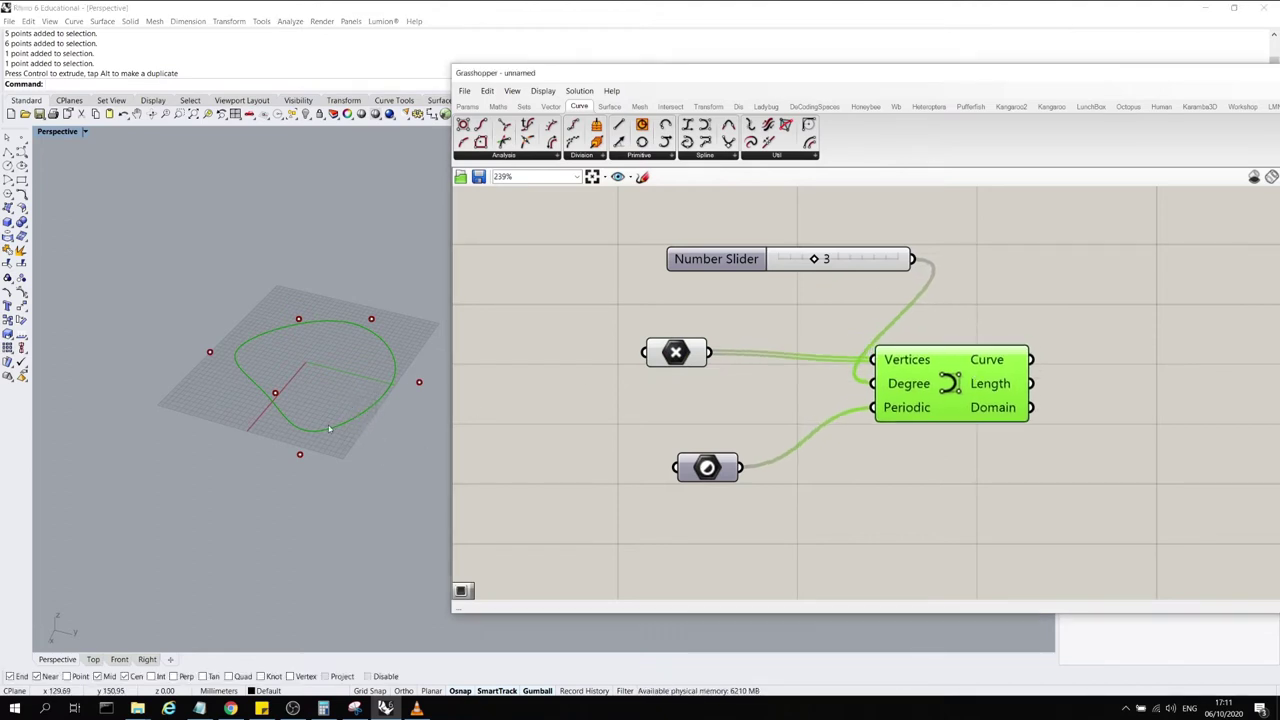
Reshape the curve by moving the referenced point nearest the origin inward and the two back points outward
click(275, 393)
drag(307, 402, 367, 376)
click(298, 319)
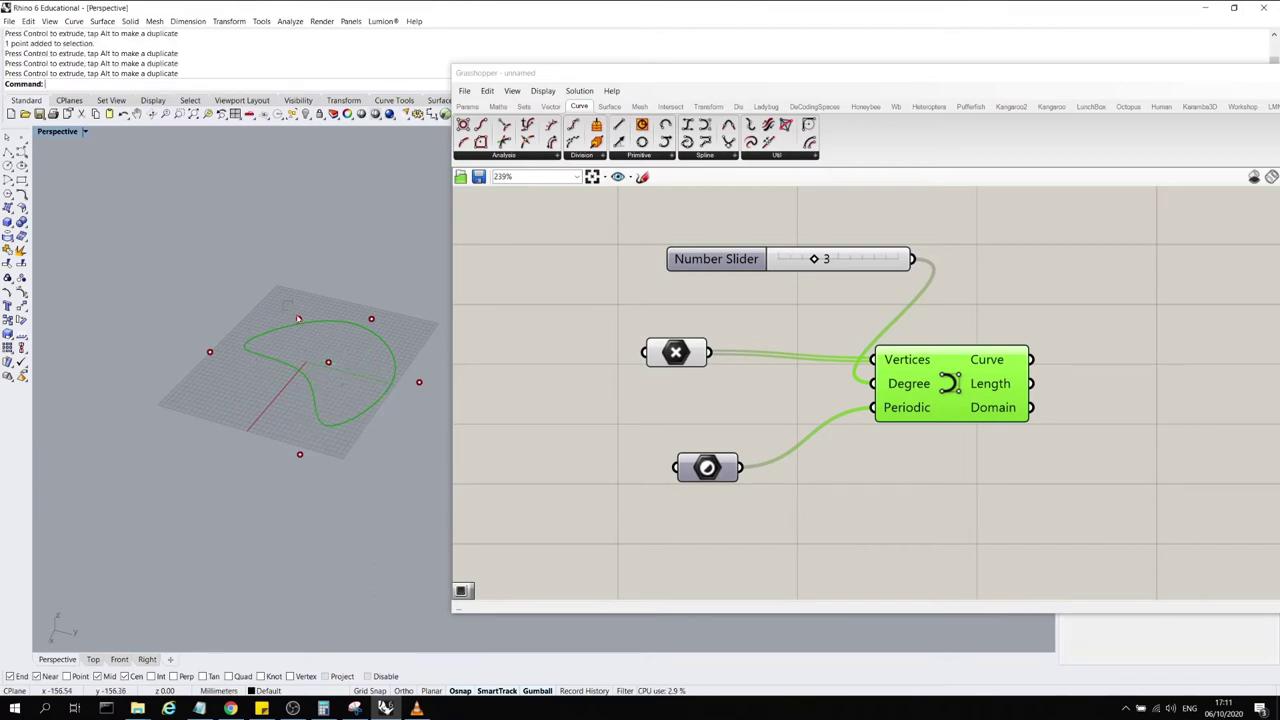
drag(279, 344, 294, 286)
click(416, 281)
drag(391, 341, 415, 265)
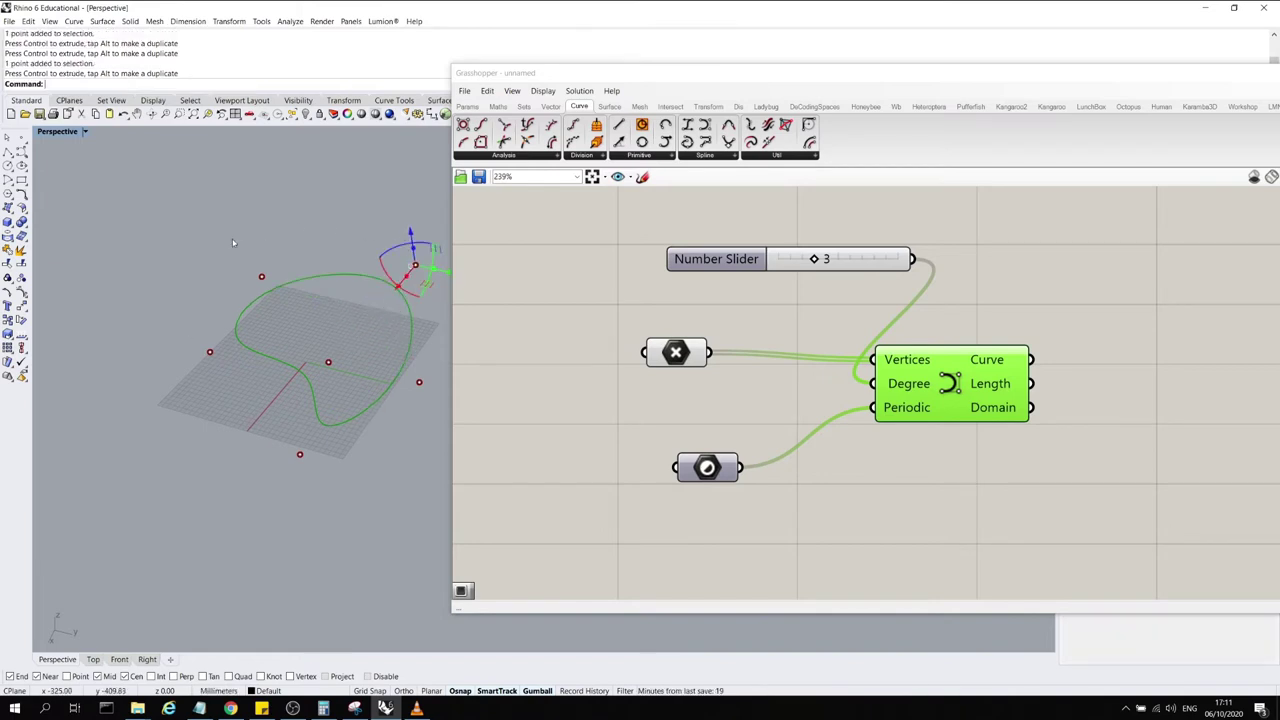
Highlight the Point parameter and the Nurbs Curve component in turn to compare the moved points with the reshaped curve
click(261, 277)
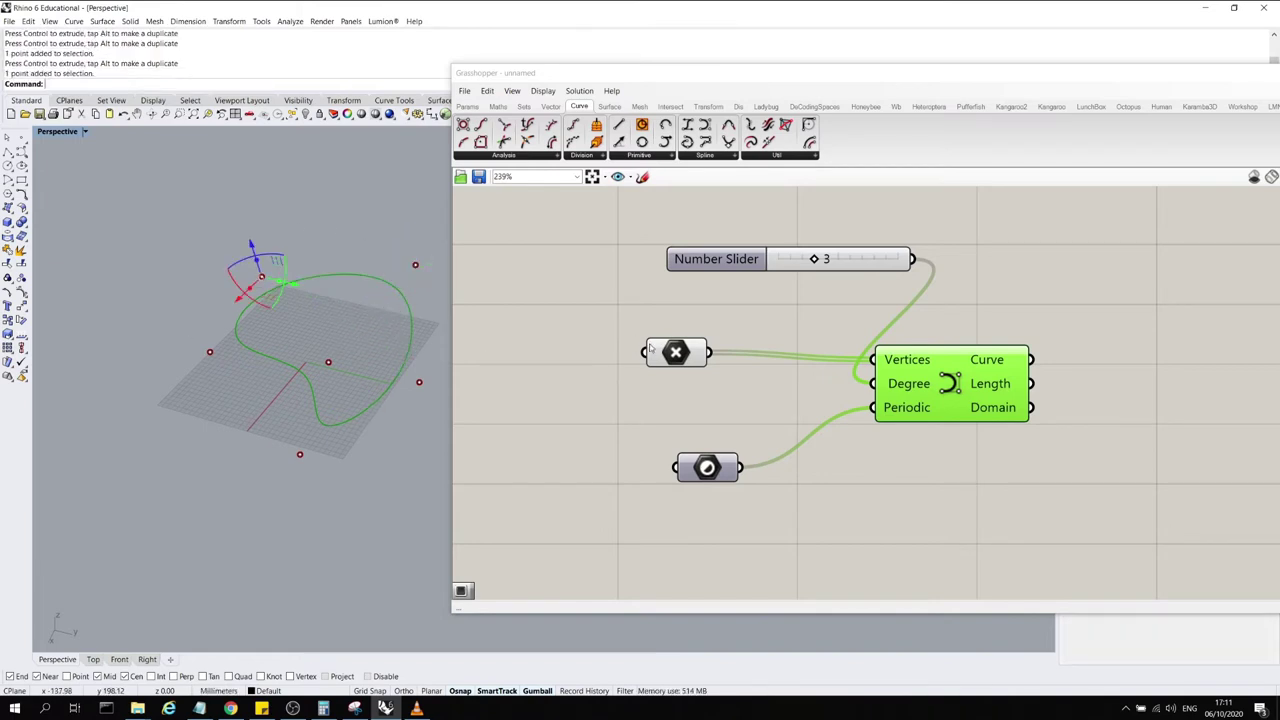
mouse_move(650, 348)
mouse_down()
mouse_move(663, 340)
mouse_move(671, 353)
mouse_up()
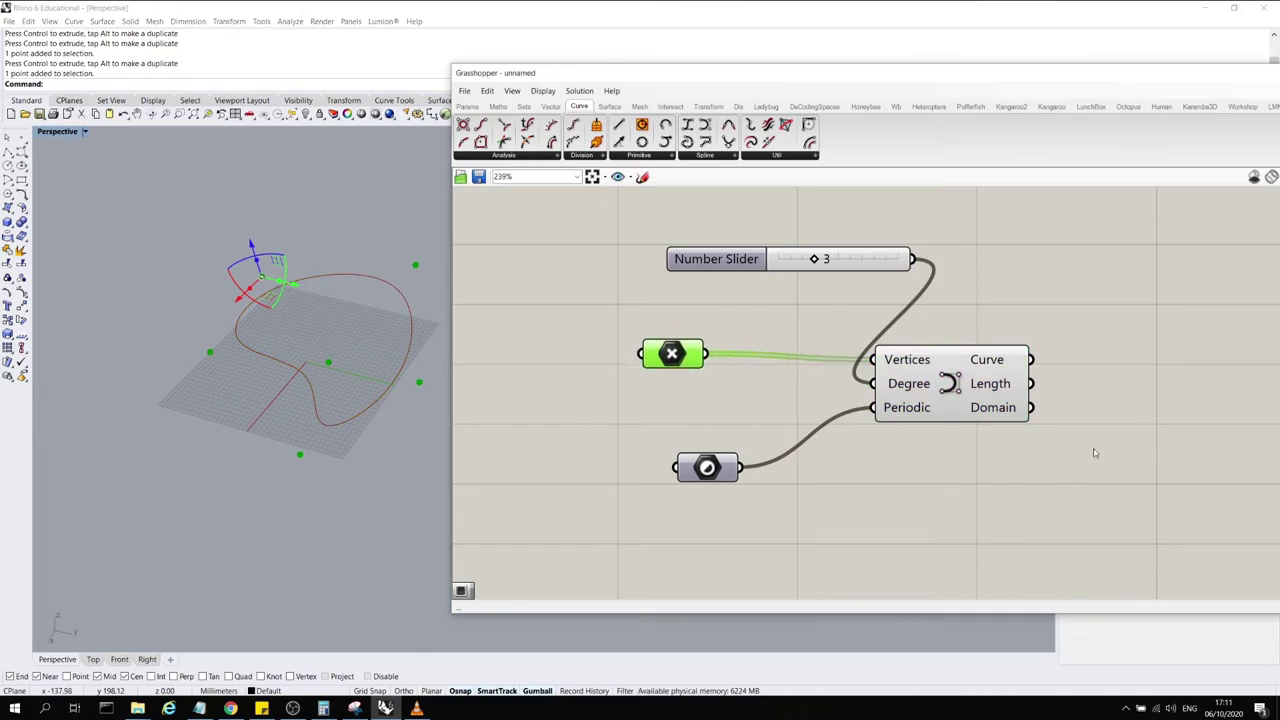
scroll(674, 393, down, 2)
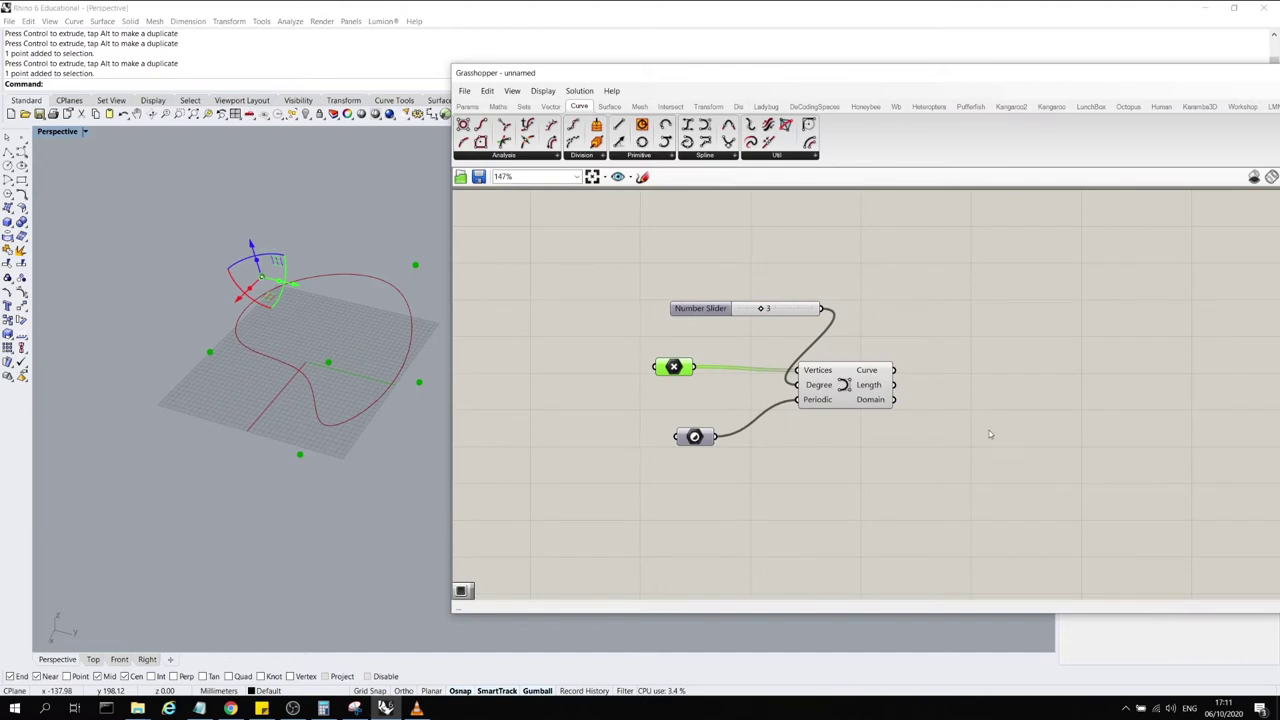
scroll(990, 434, up, 2)
click(850, 347)
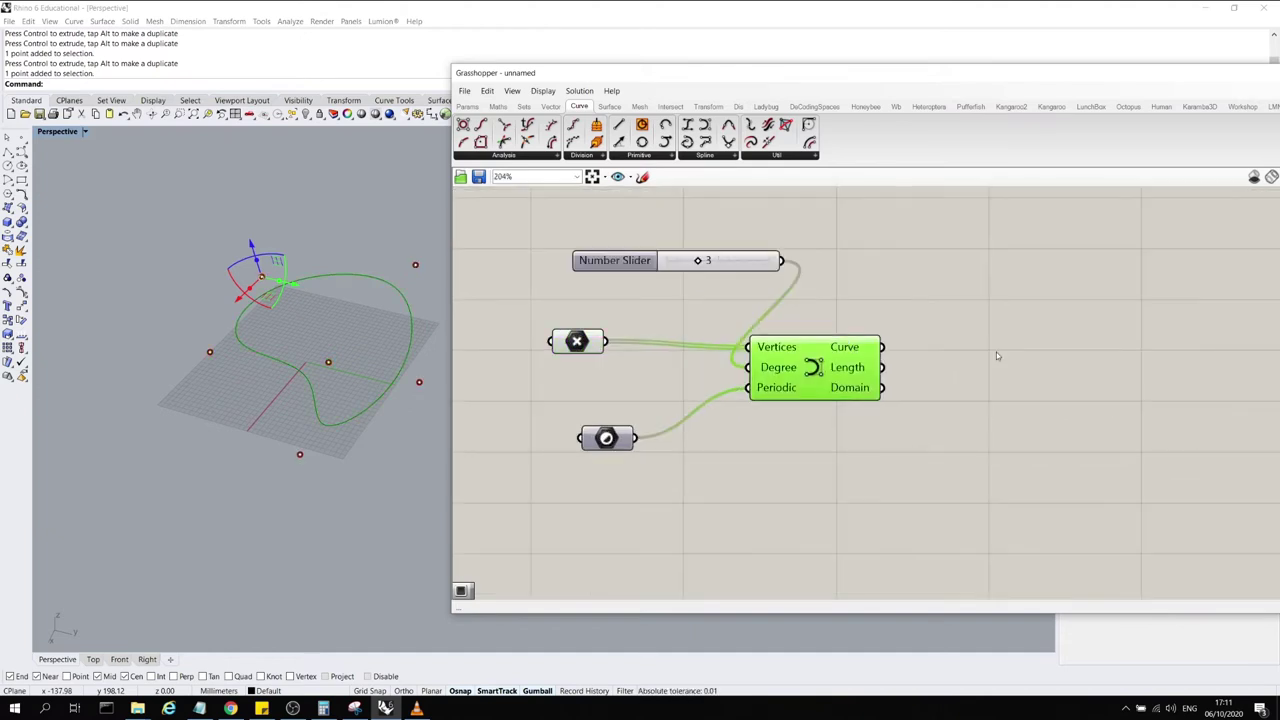
Add a Surface parameter beside the Nurbs Curve component's Curve output
click(996, 355)
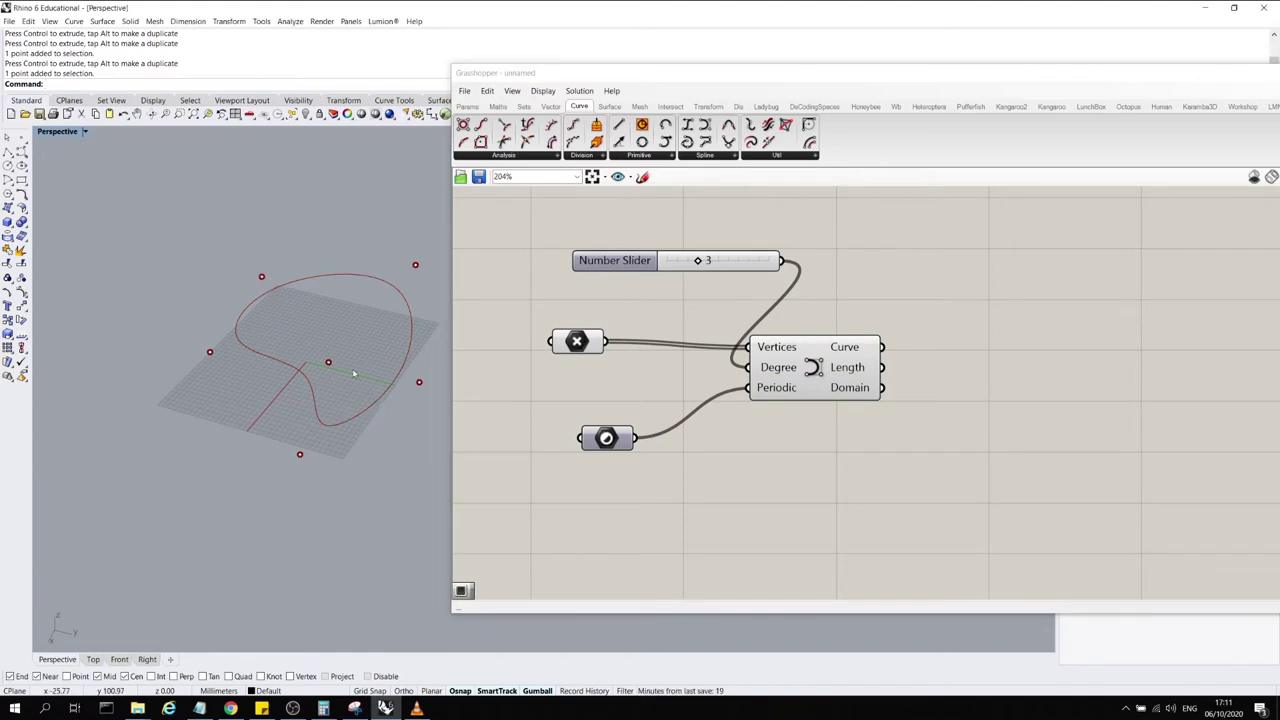
double_click(976, 344)
text(sur)
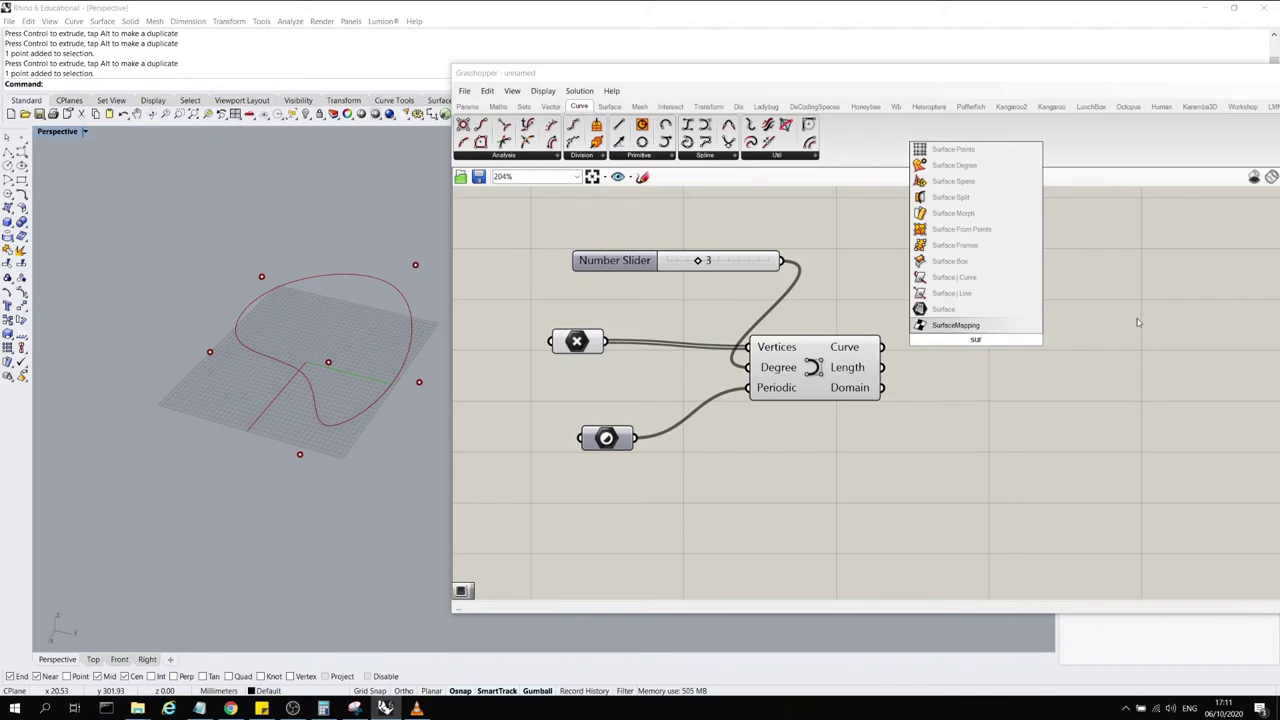
click(944, 309)
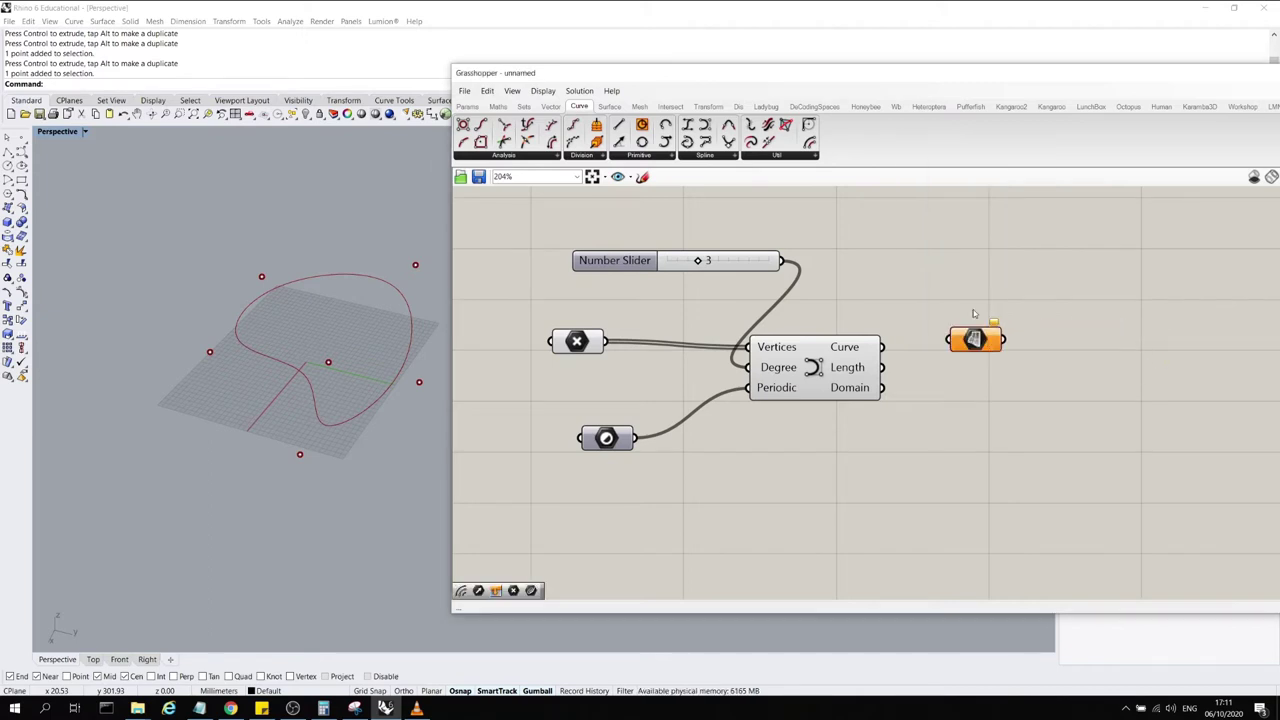
Convert the closed curve into a surface by wiring the Nurbs Curve component's Curve output into the repositioned Surface parameter
click(984, 394)
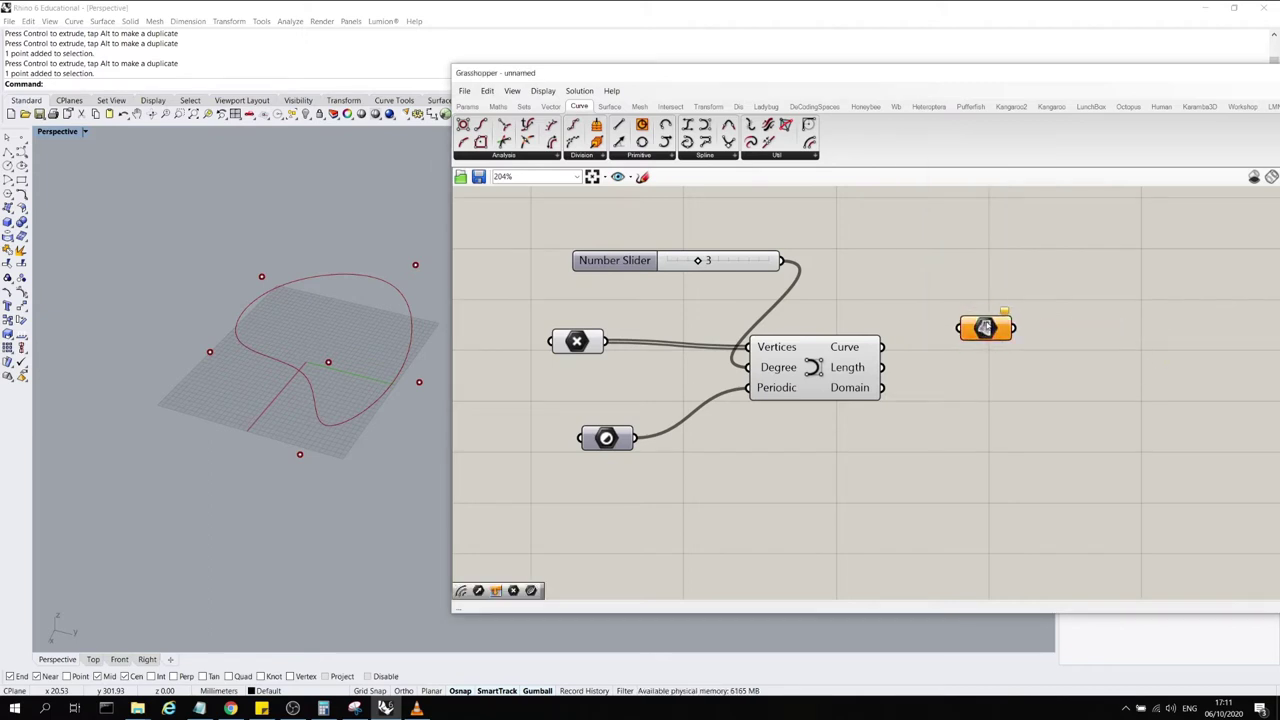
drag(987, 326, 1036, 292)
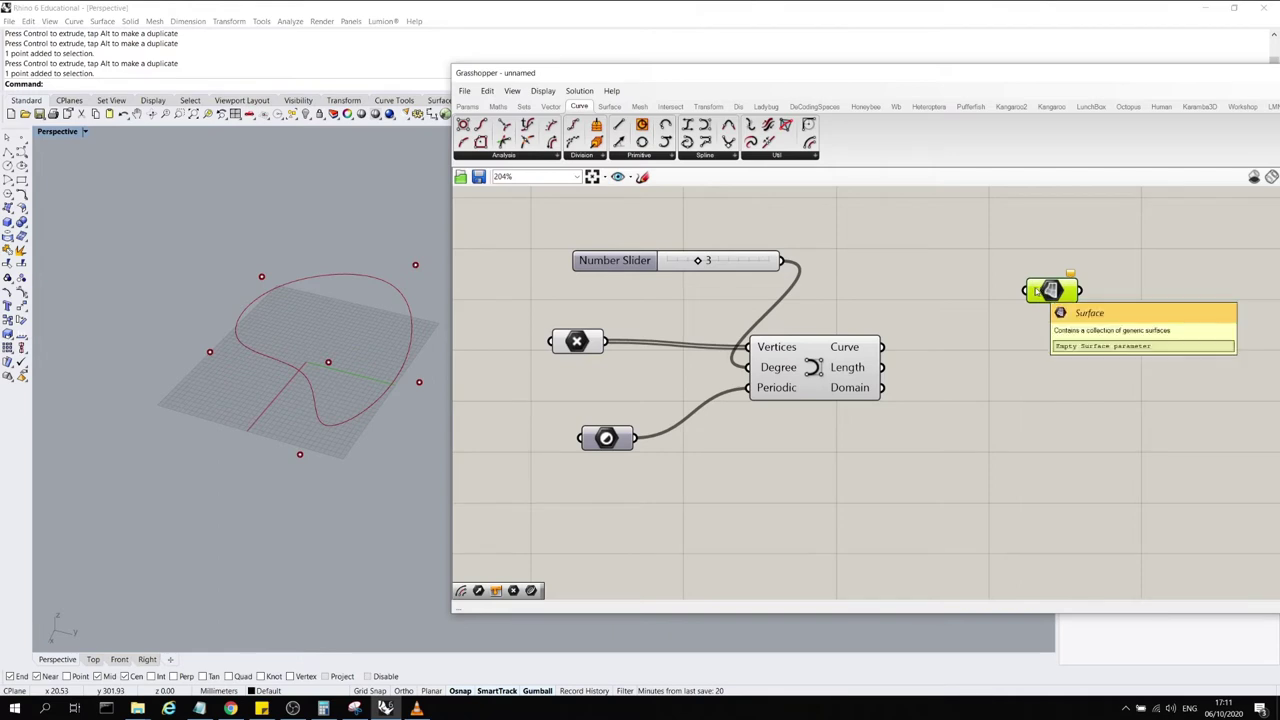
drag(883, 347, 943, 322)
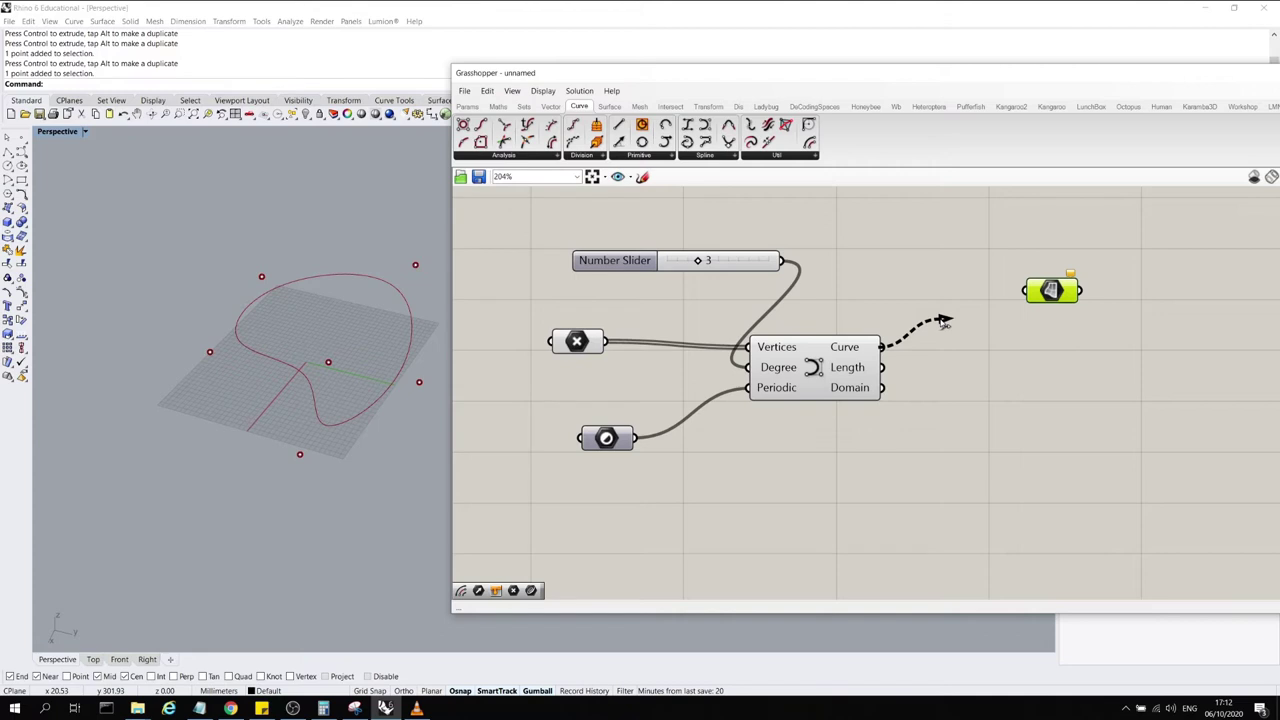
drag(943, 322, 993, 338)
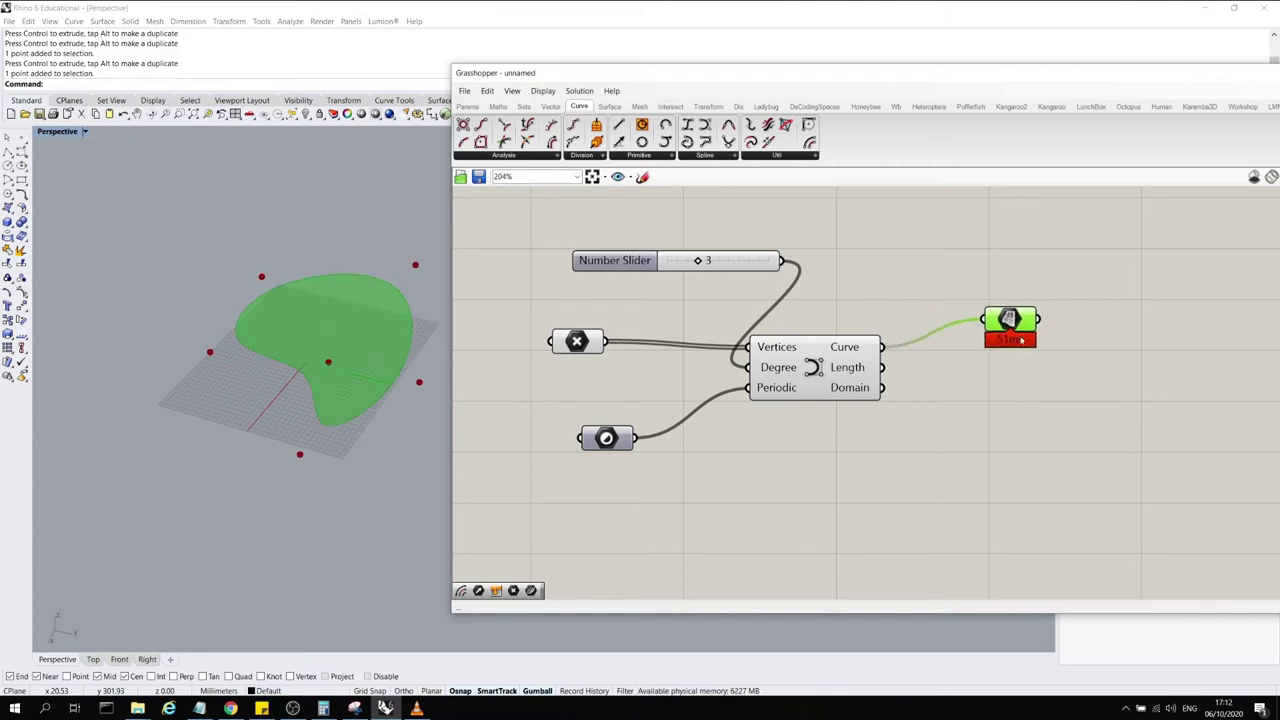
click(1026, 408)
click(1018, 331)
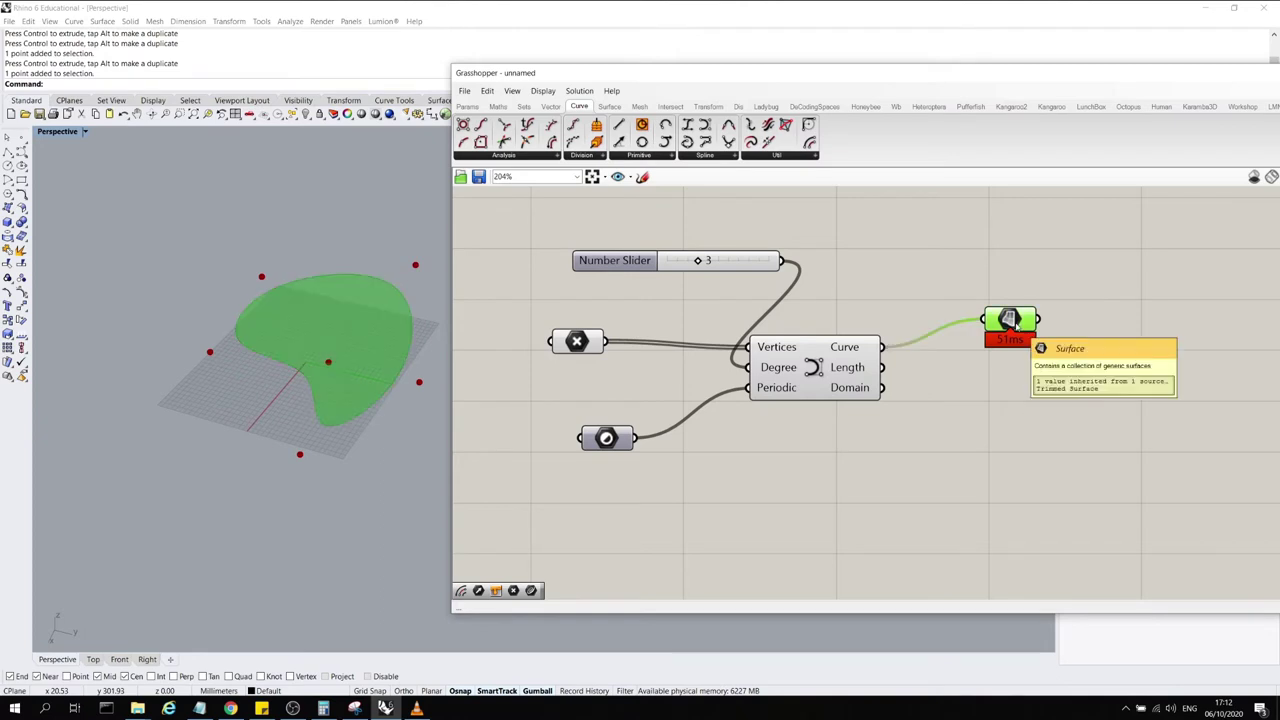
Add an Area component, wire the Surface parameter into its Geometry input, and place it above and beyond the Surface parameter
right_drag(1081, 367, 1011, 369)
double_click(1037, 331)
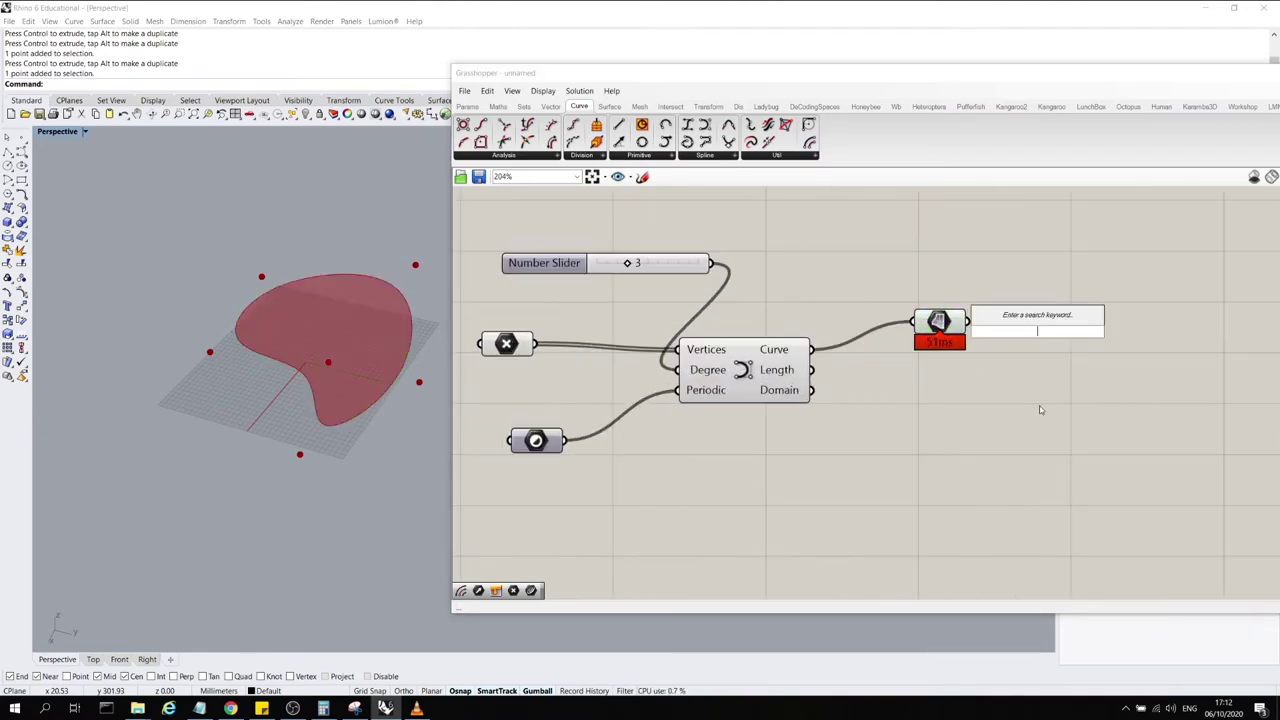
text(area)
key(Return)
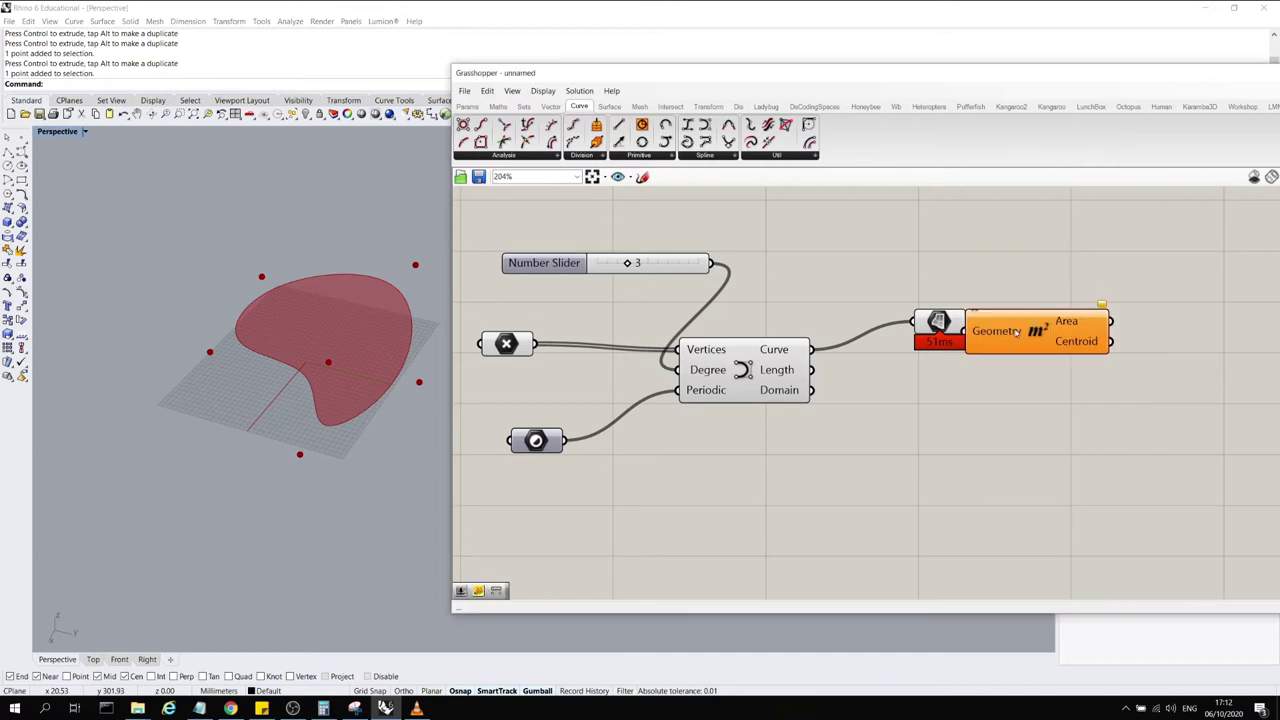
drag(1018, 331, 1050, 272)
drag(968, 322, 1003, 274)
drag(1056, 274, 1039, 275)
mouse_move(1089, 265)
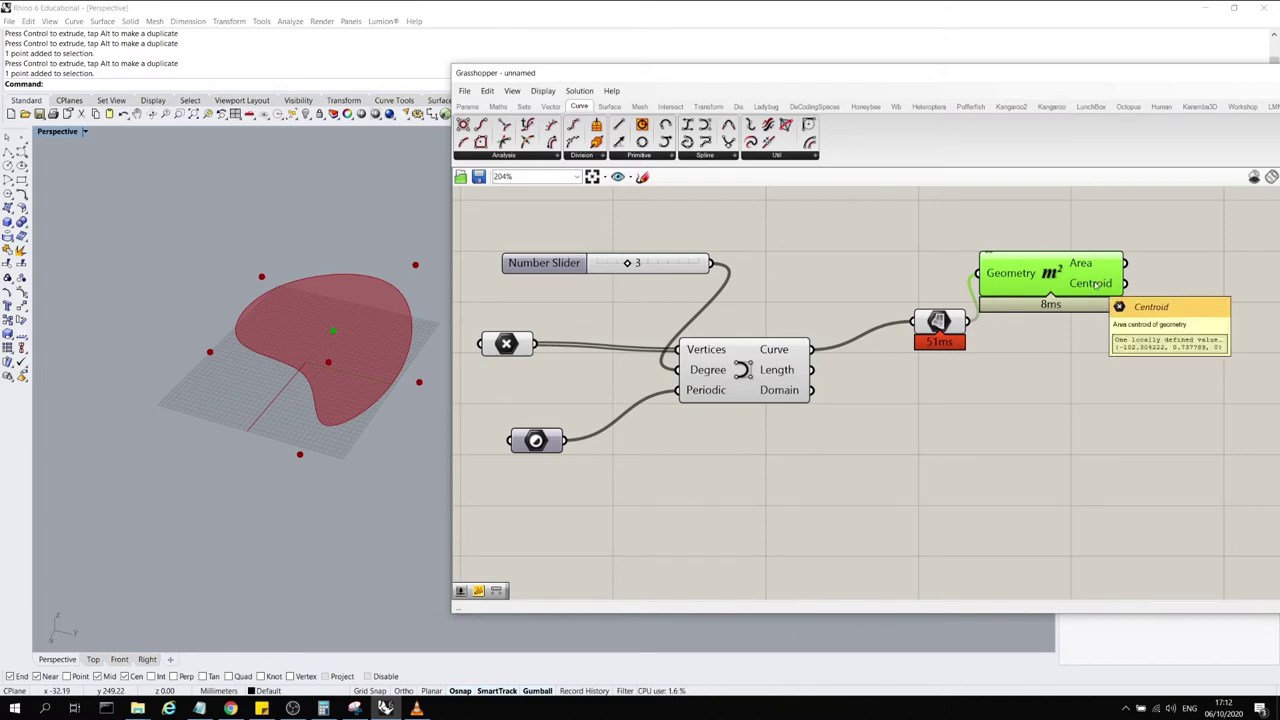
drag(1096, 285, 1121, 279)
Reshape the surface by moving the referenced point nearest the origin, leaving it farther inward, and check how the area centroid follows
click(329, 362)
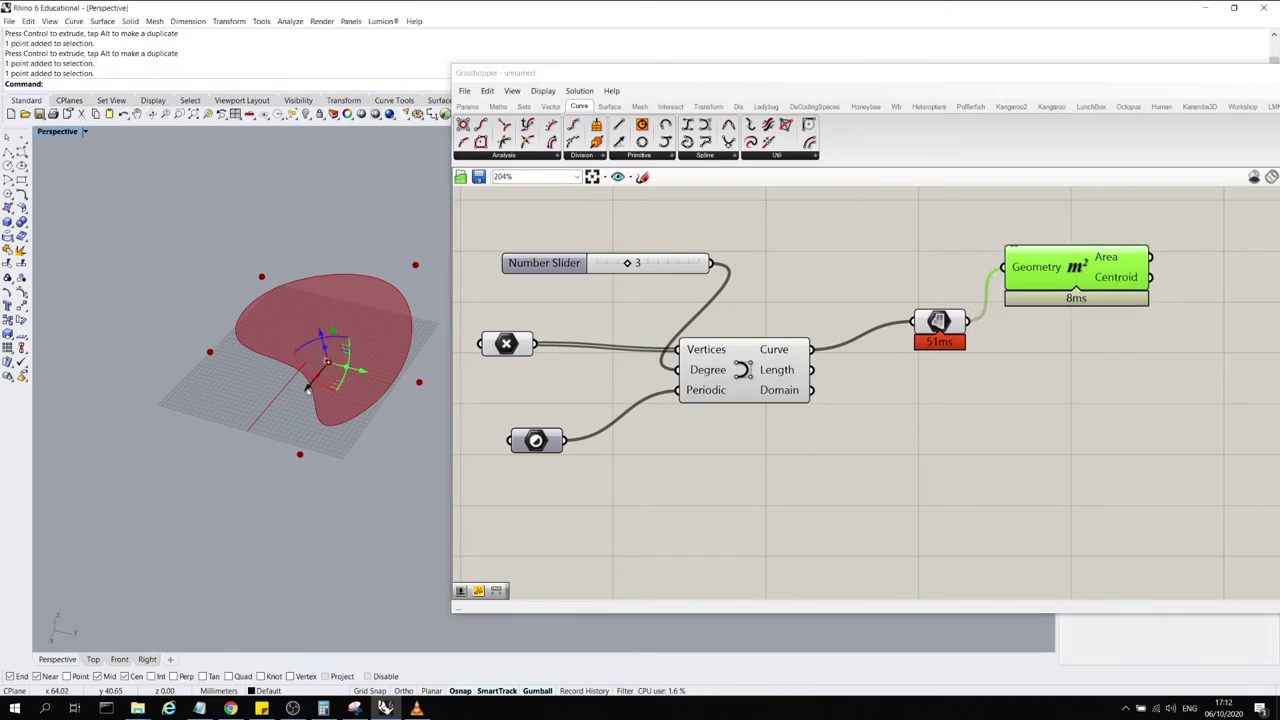
drag(307, 390, 218, 463)
drag(298, 449, 277, 373)
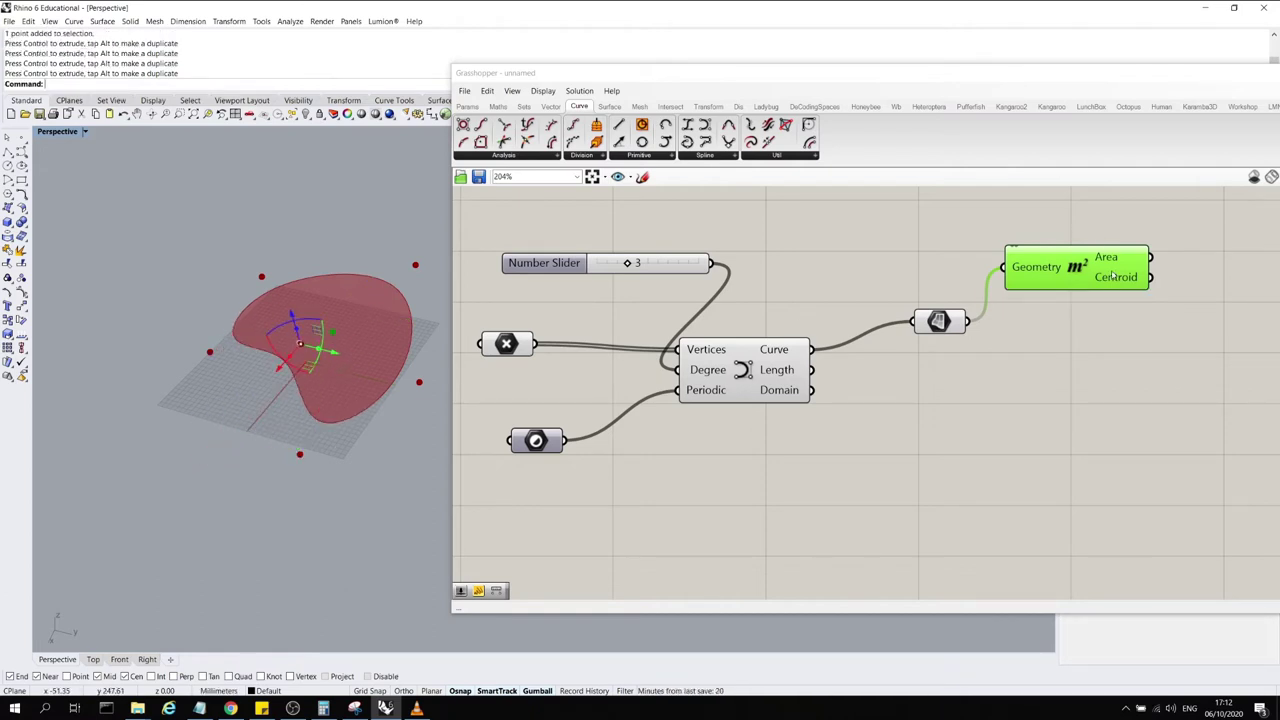
mouse_move(1113, 276)
click(1098, 322)
Bring the Surface parameter and Area component closer and align them in a row beside the Nurbs Curve component
drag(1081, 275, 1071, 314)
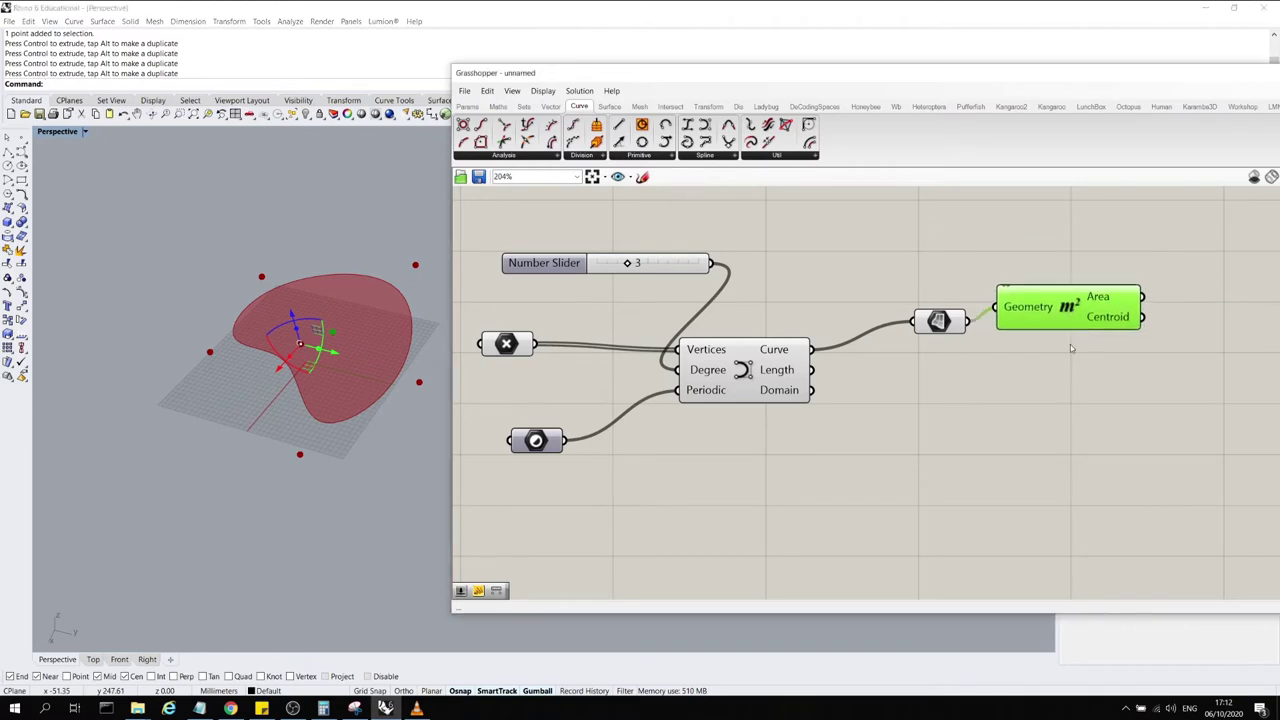
drag(1138, 381, 940, 302)
drag(1019, 314, 951, 335)
click(1083, 346)
drag(1031, 343, 1033, 356)
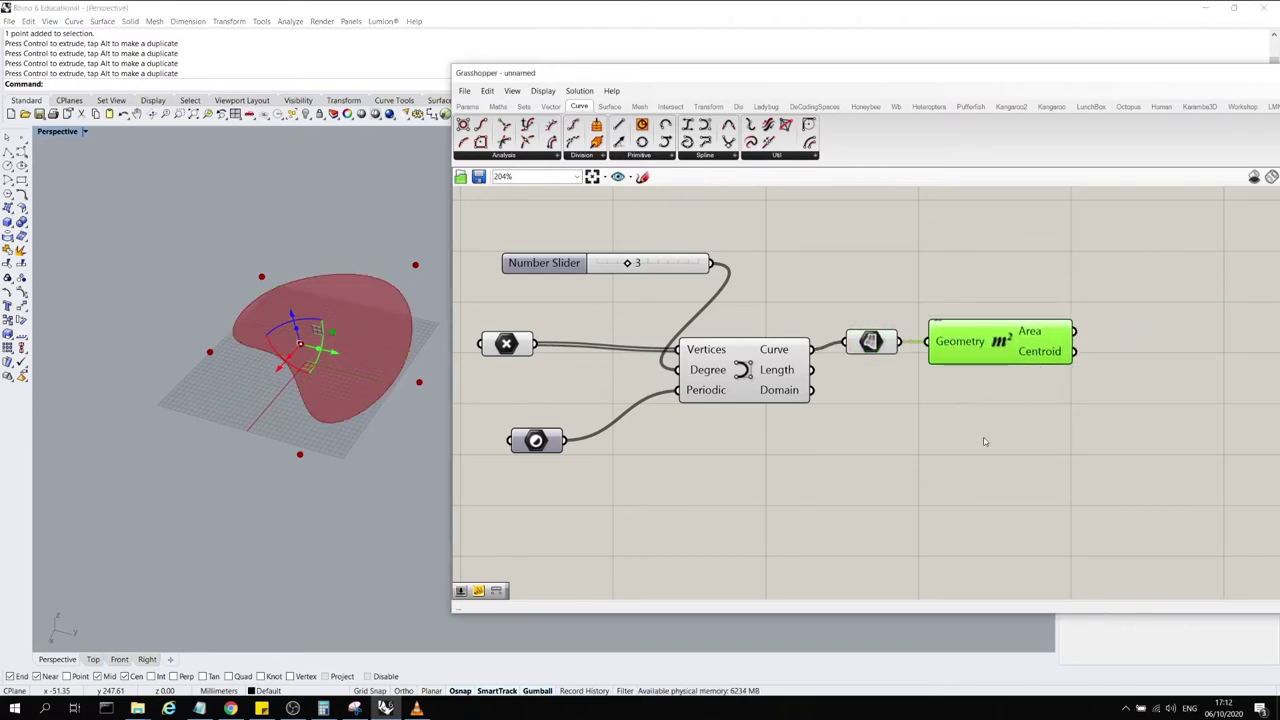
Pull the referenced point nearest the origin outward, and highlight the Point parameter, Nurbs Curve and Area components in turn
click(353, 417)
drag(323, 370, 282, 422)
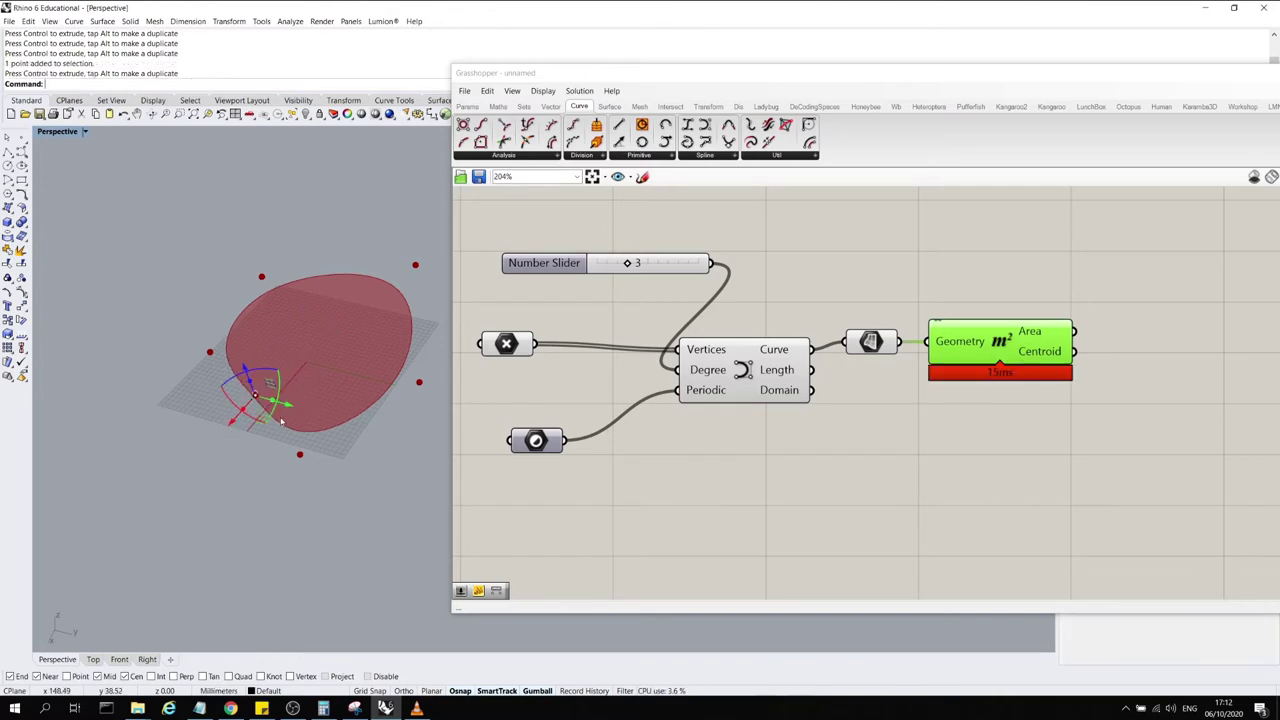
click(395, 322)
click(513, 340)
click(764, 349)
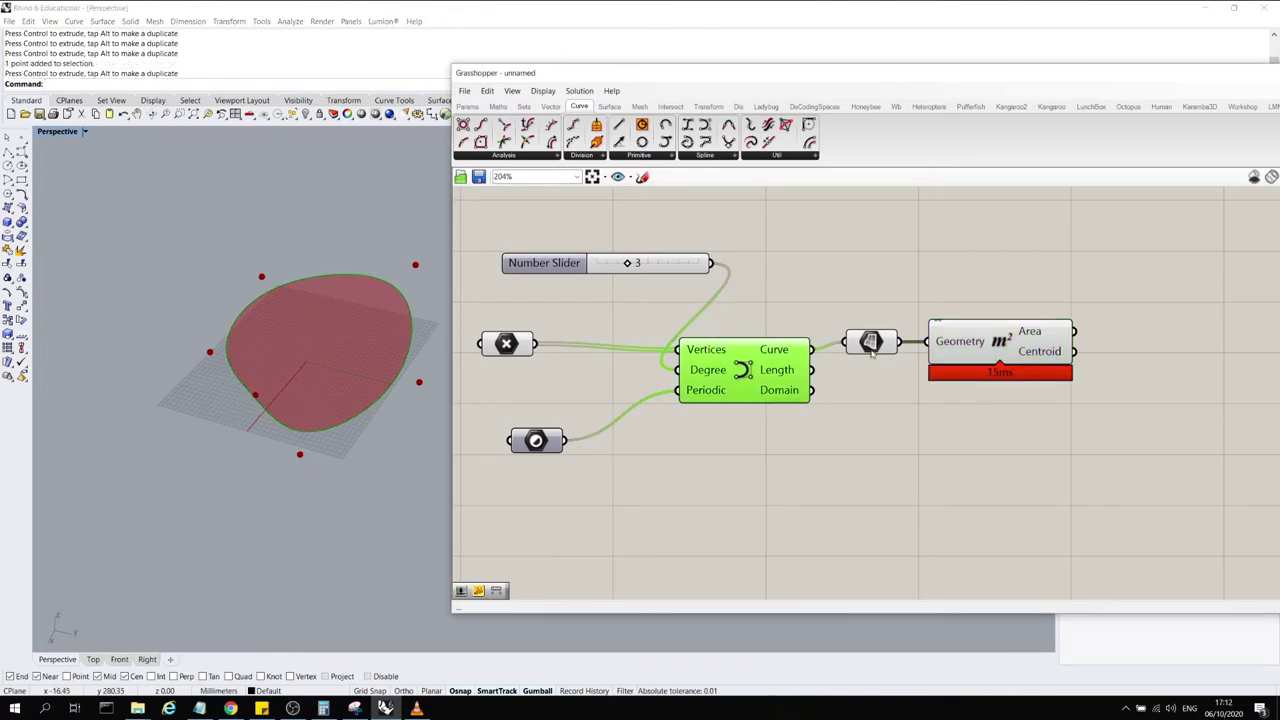
click(1010, 345)
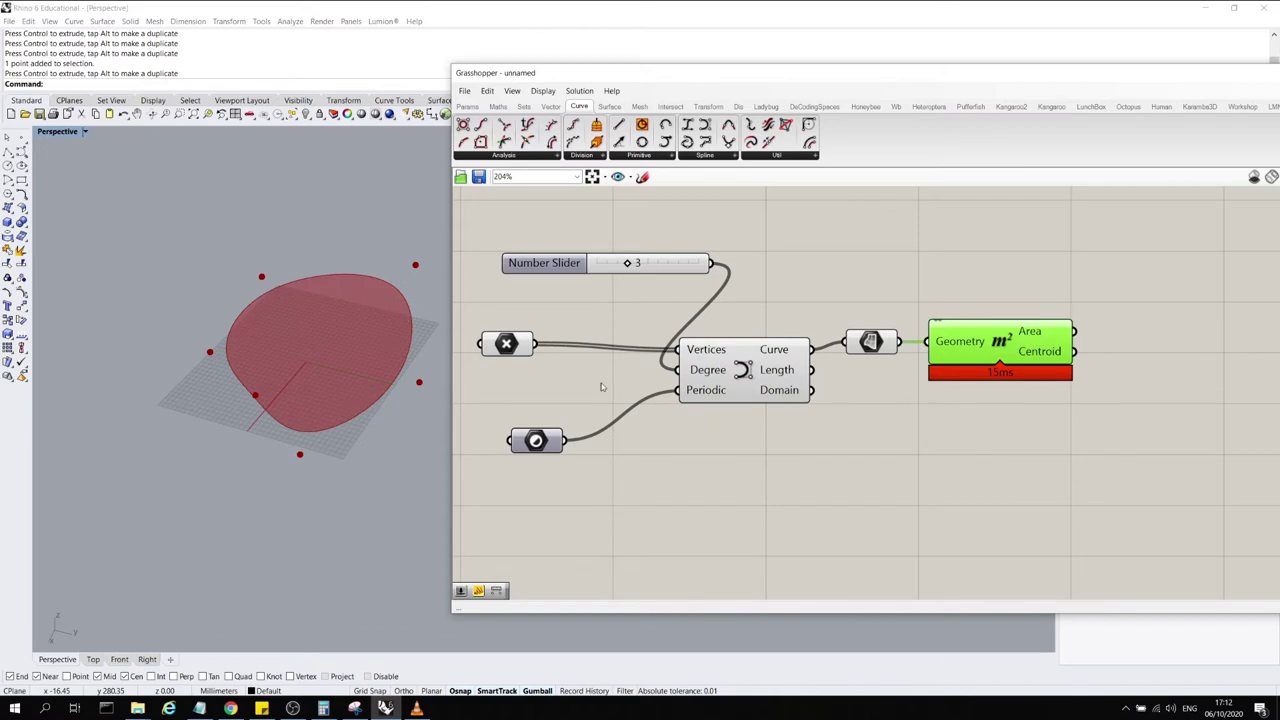
Move the same referenced point back inward so the surface outline is concave on that side
click(255, 395)
drag(236, 417, 275, 373)
click(211, 463)
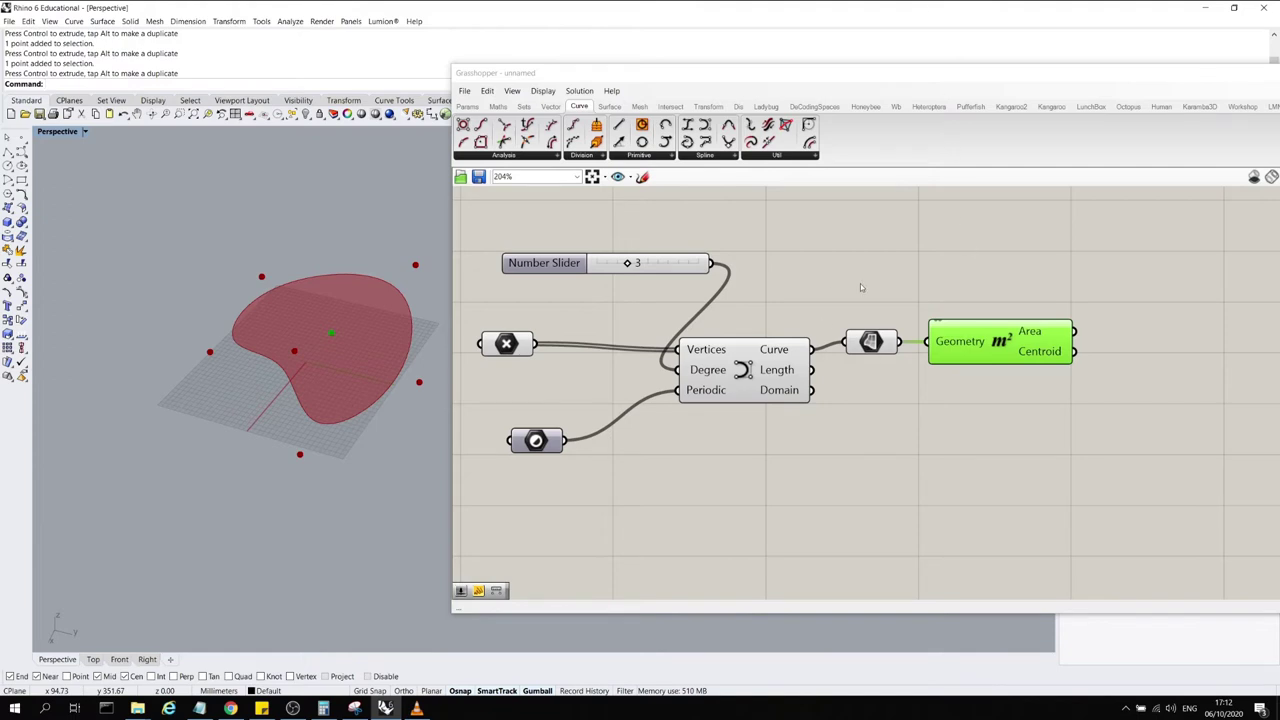
scroll(862, 272, down, 4)
scroll(954, 340, up, 2)
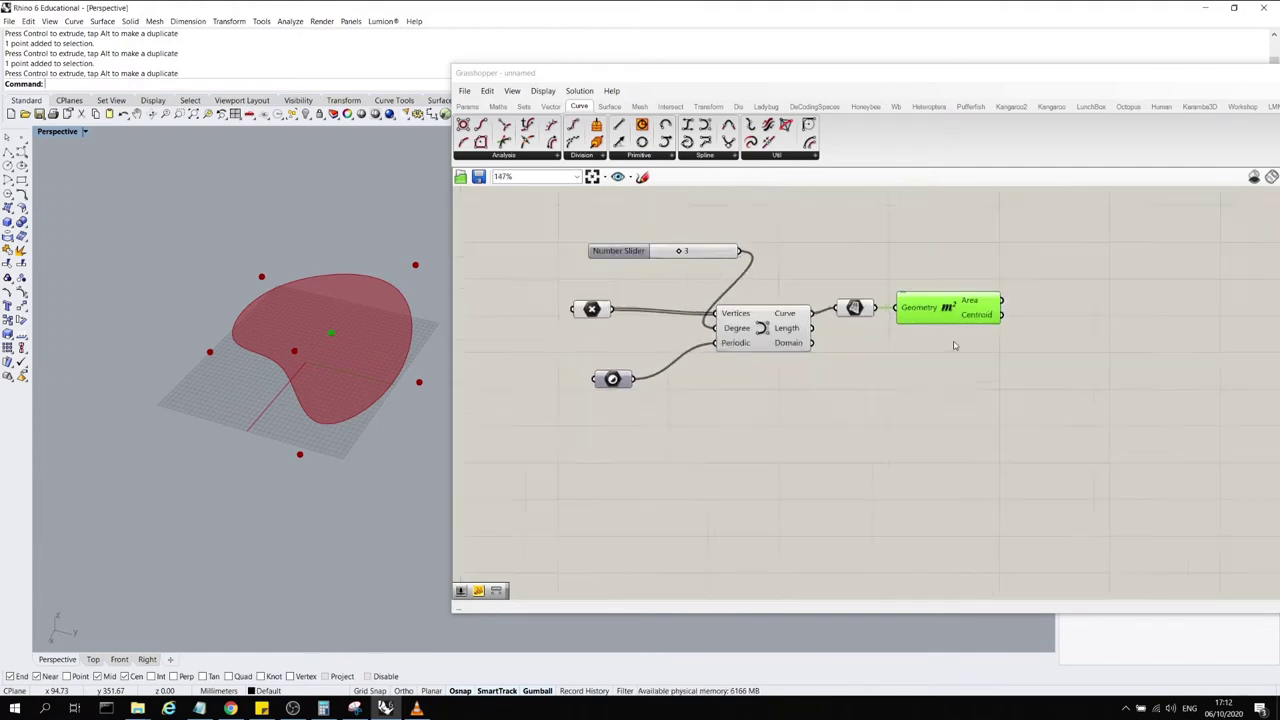
double_click(1008, 372)
click(1075, 463)
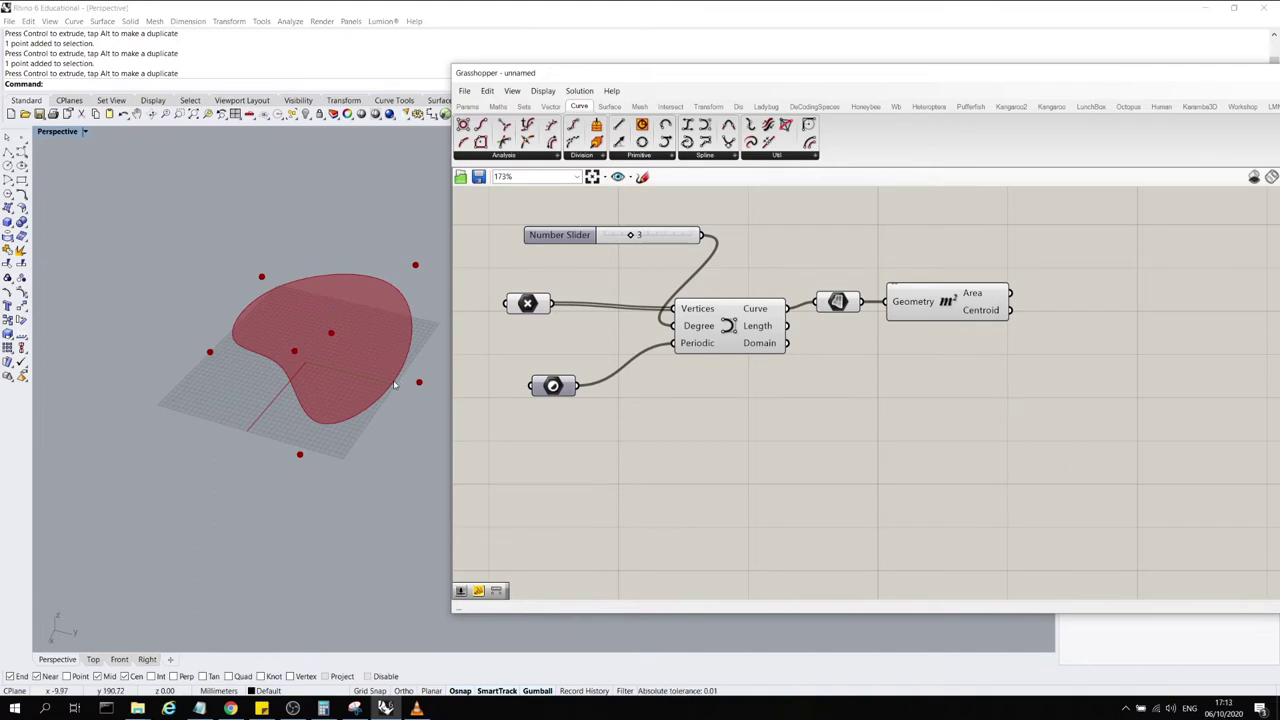
Add a Move component beyond the Area component and wire the Surface parameter into its Geometry input
double_click(965, 424)
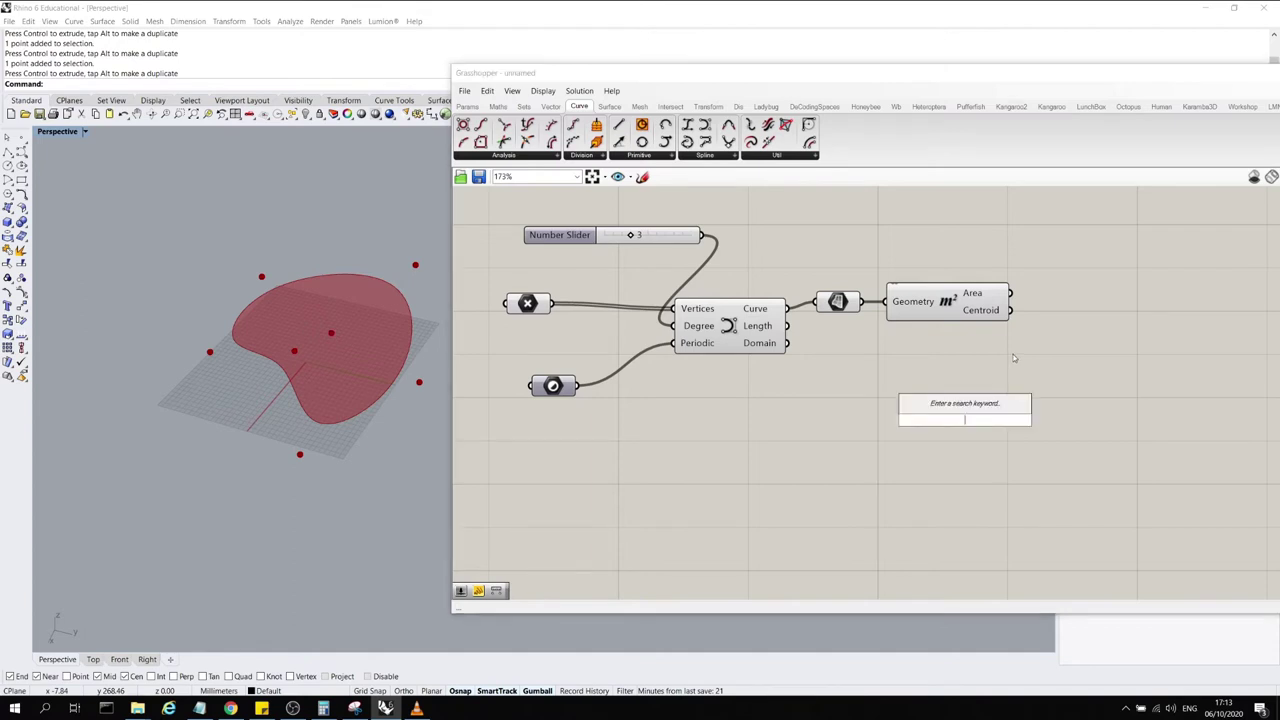
text(move)
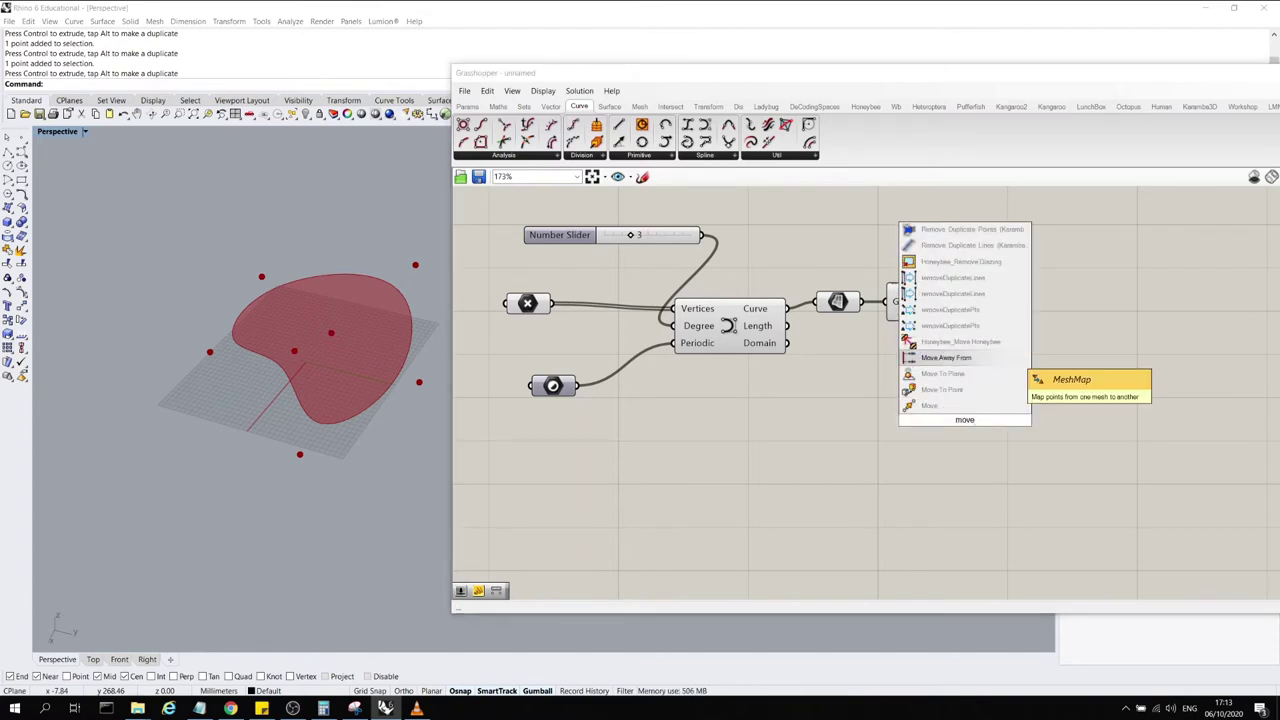
click(936, 406)
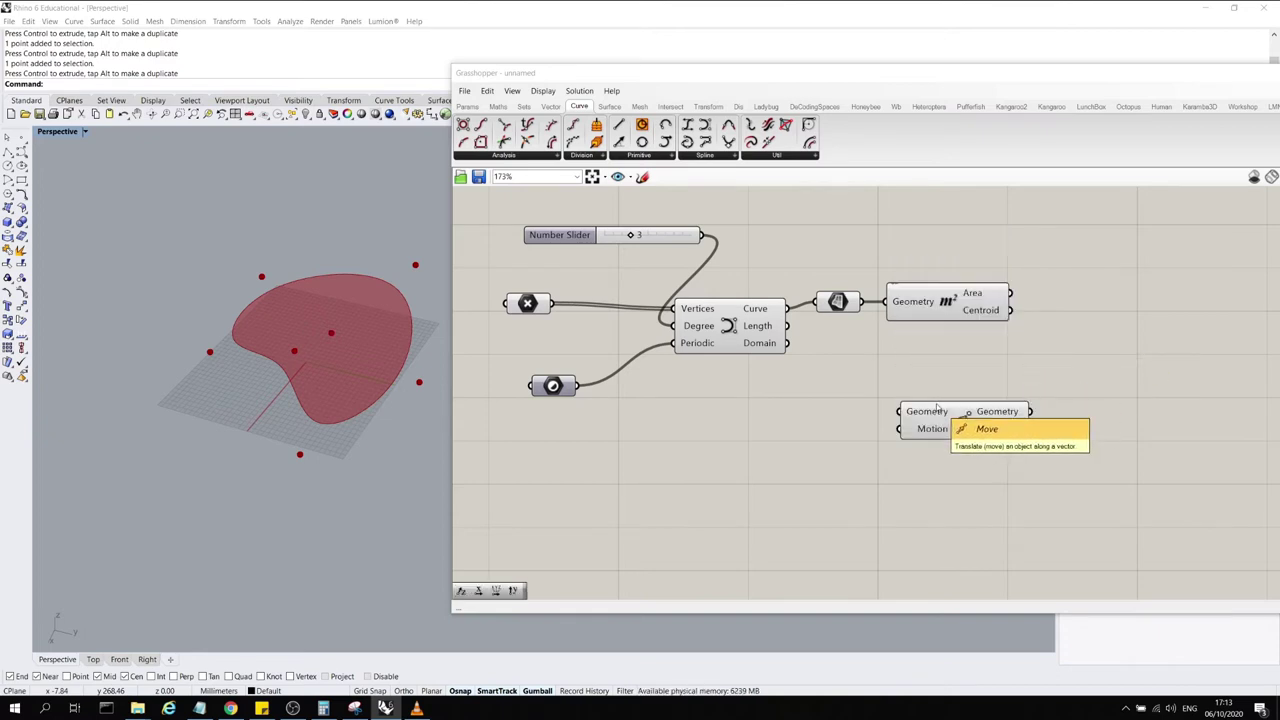
drag(936, 419, 1065, 262)
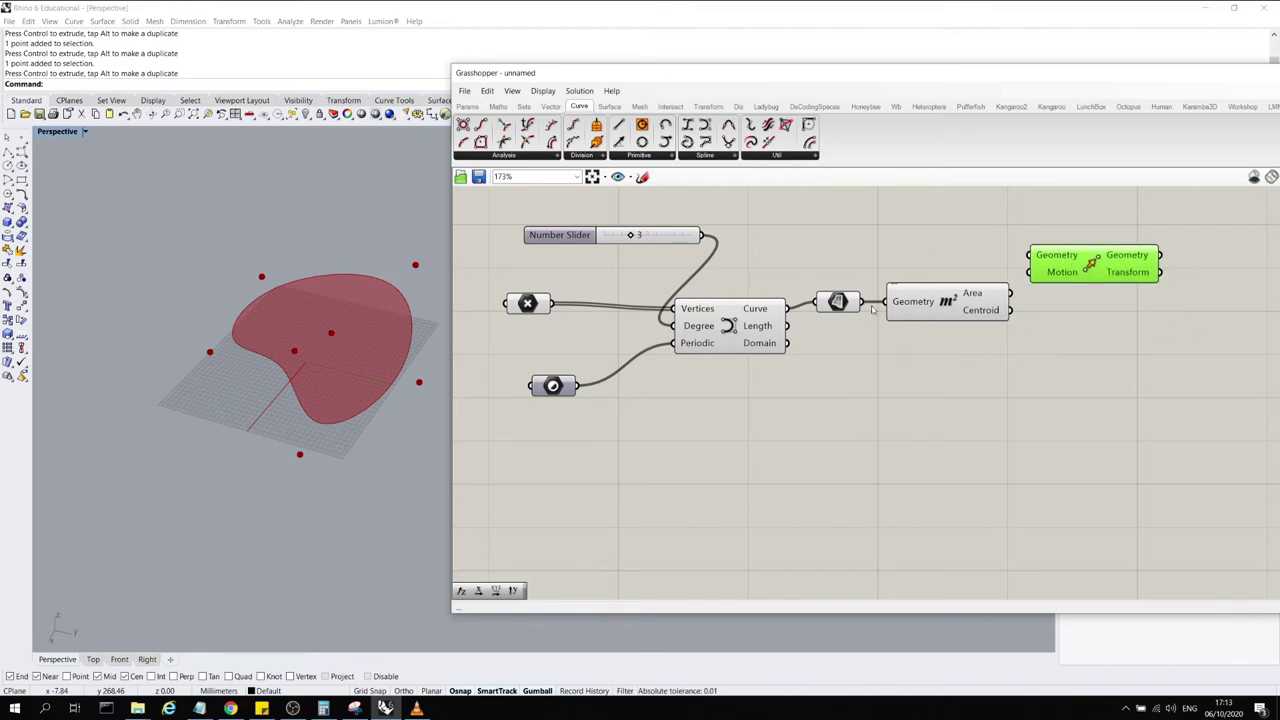
drag(862, 305, 1027, 262)
Delete the Area component and bring the Move component closer to the Surface parameter
drag(971, 310, 965, 358)
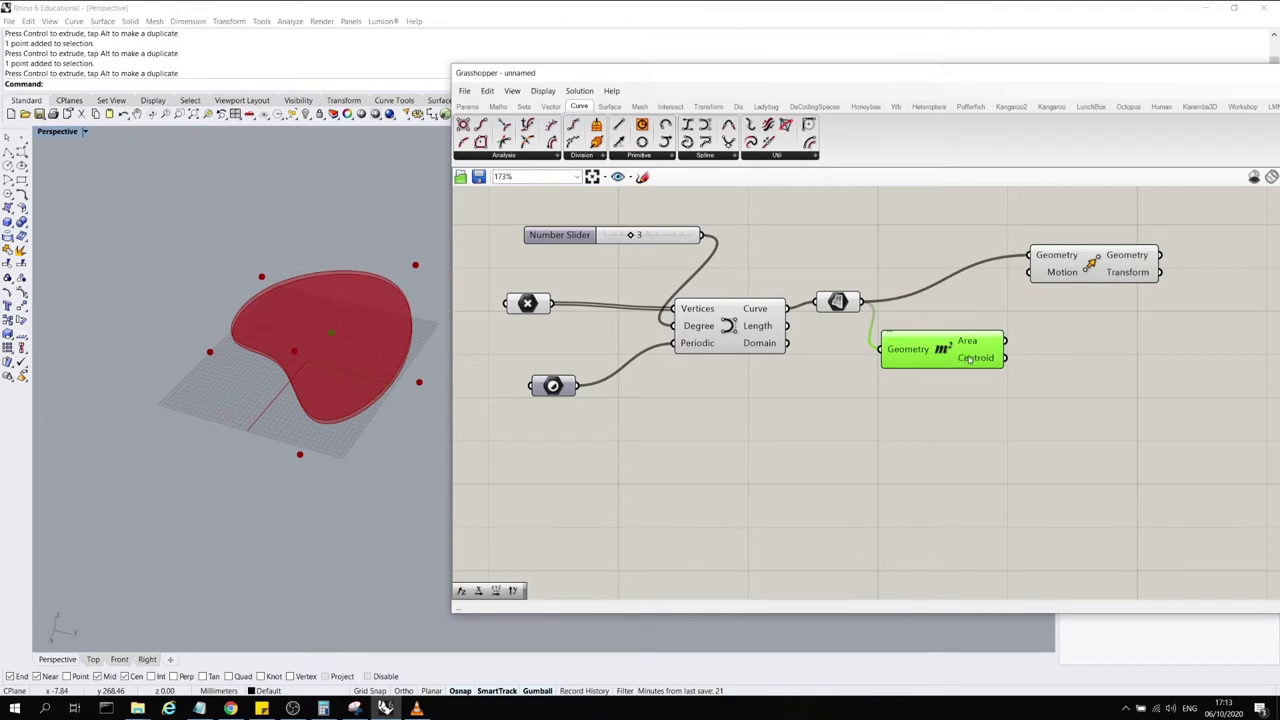
key(Delete)
drag(1080, 257, 1000, 283)
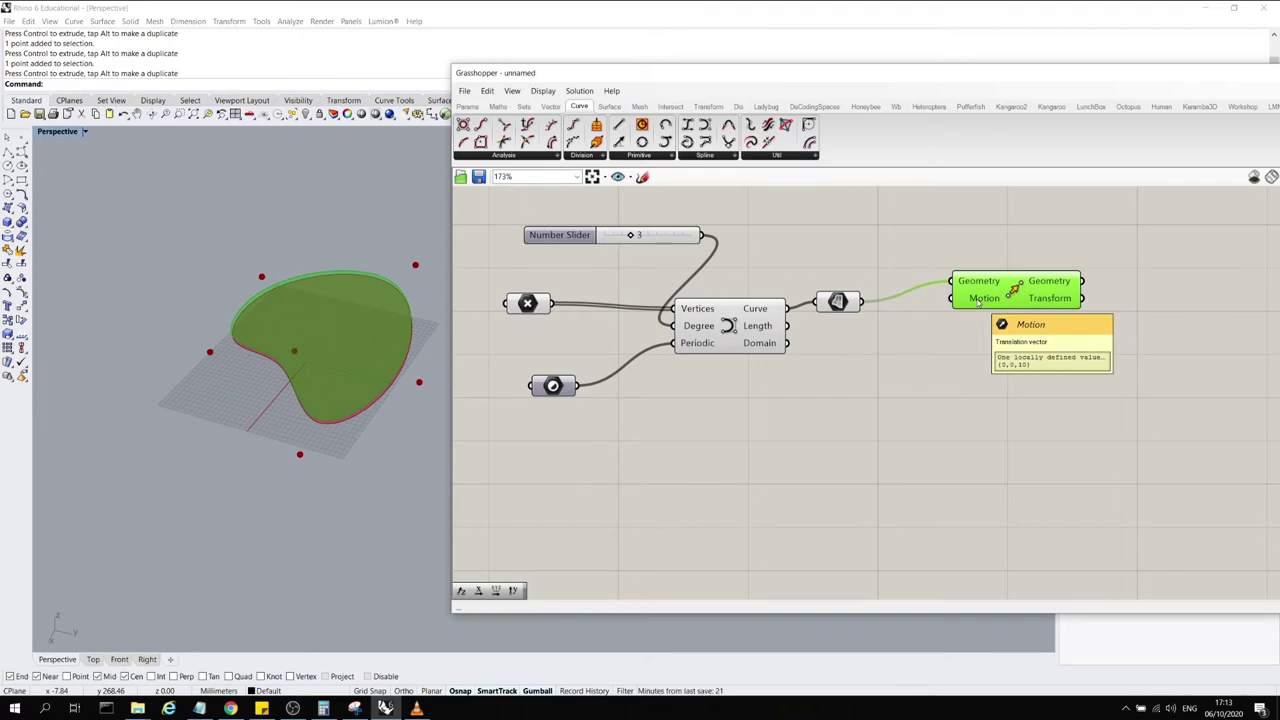
Add a number slider with the value 3000 and place it below the Surface parameter, clear of the Move component
click(878, 402)
double_click(878, 402)
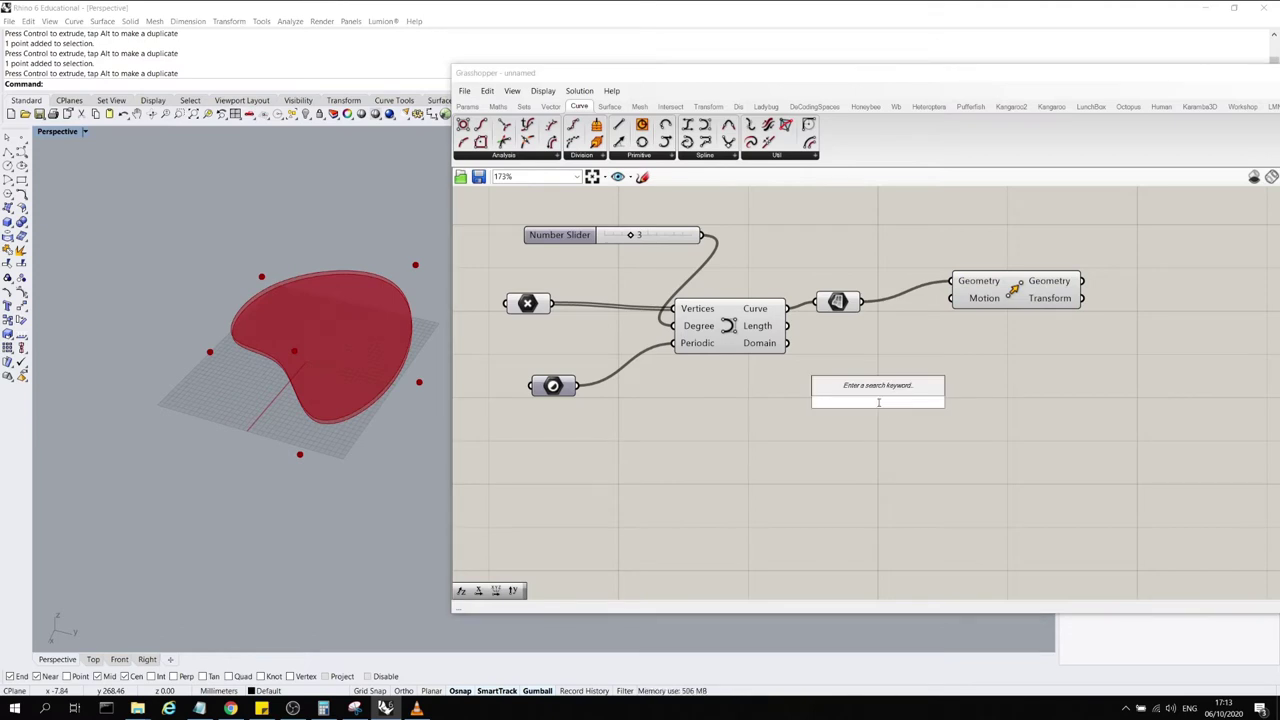
text(3000)
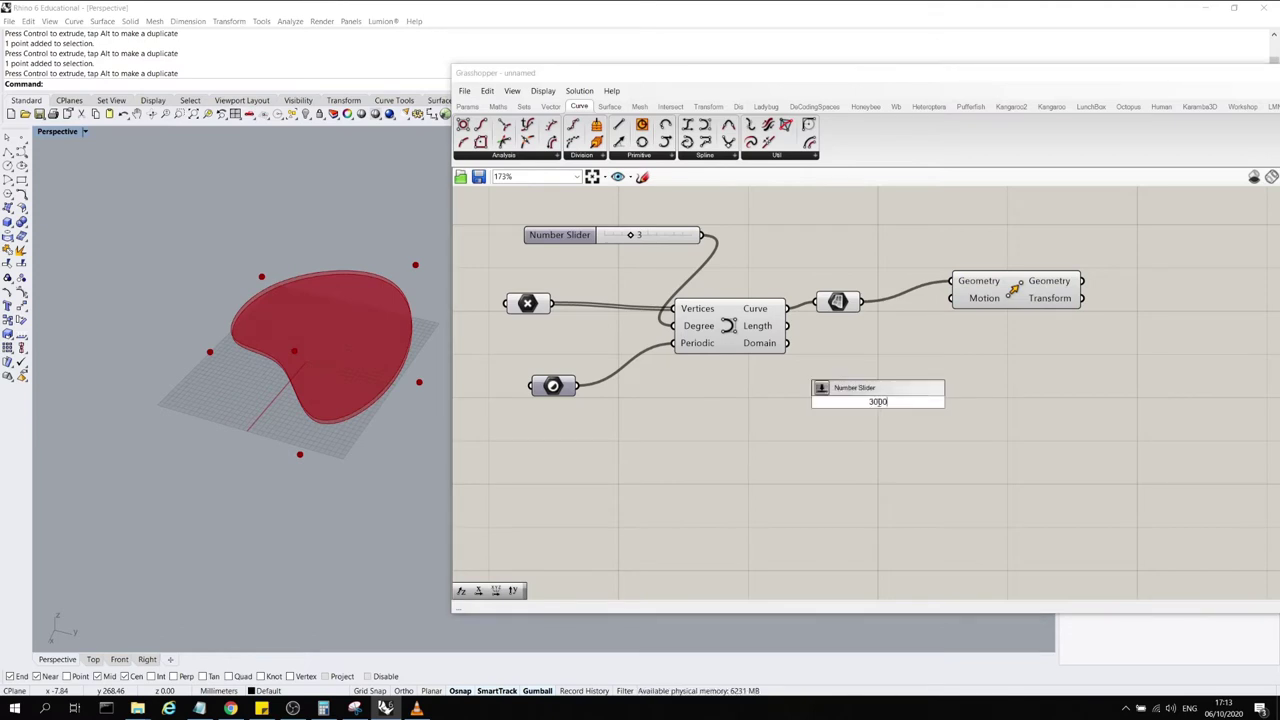
key(Return)
scroll(366, 445, down, 5)
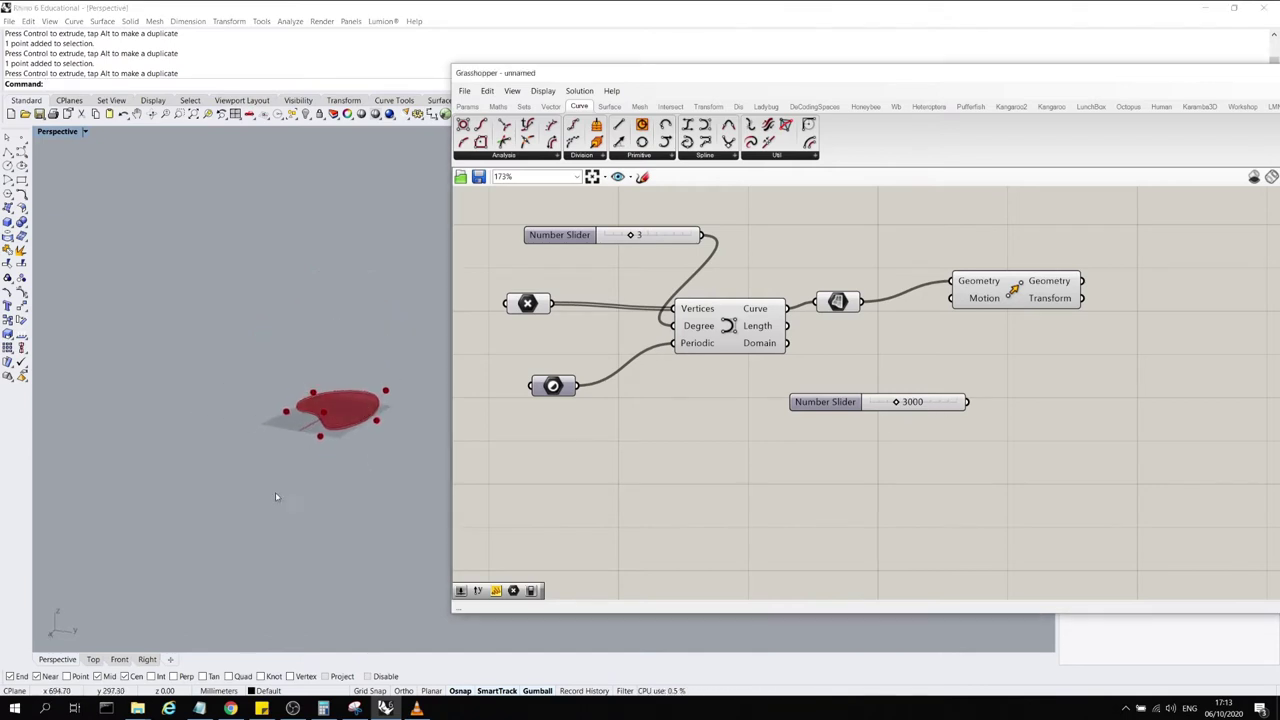
scroll(275, 492, down, 3)
scroll(962, 391, up, 3)
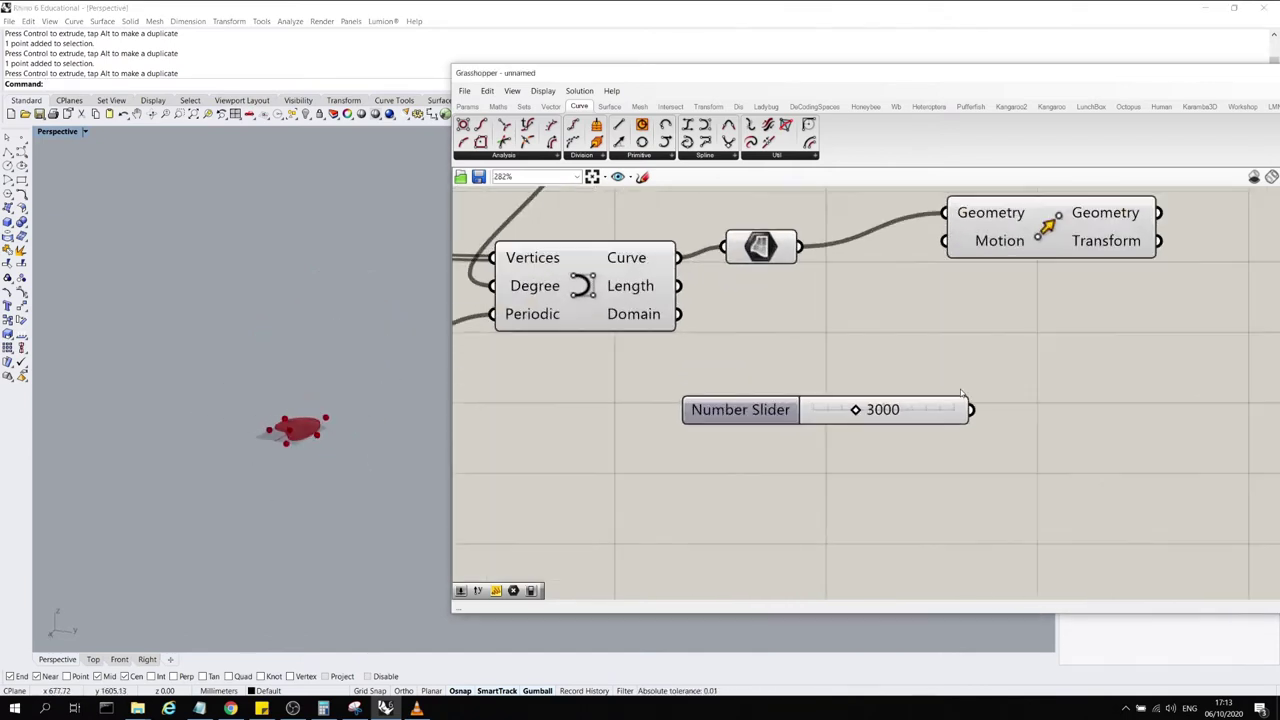
scroll(956, 390, down, 2)
drag(820, 402, 778, 401)
click(1019, 435)
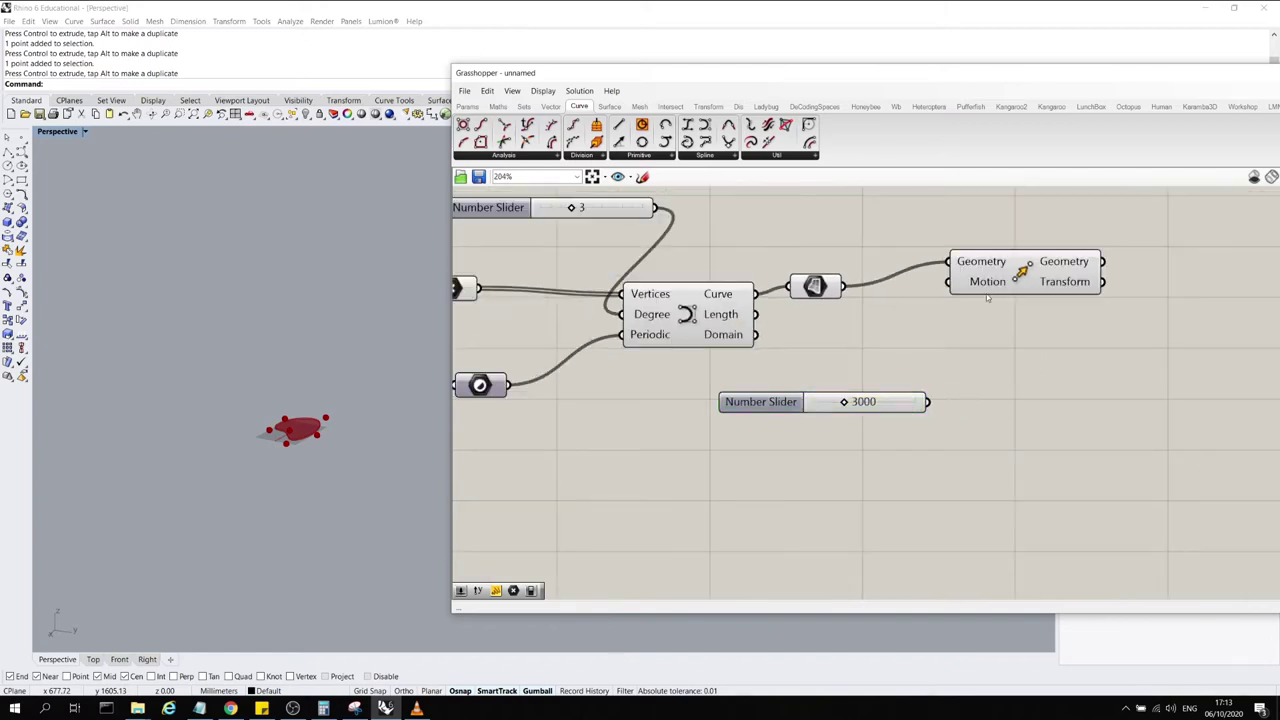
Wire the 3000 slider into the Move component's Motion input, inspect the error on Move, and shift the slider farther from it
drag(929, 403, 949, 282)
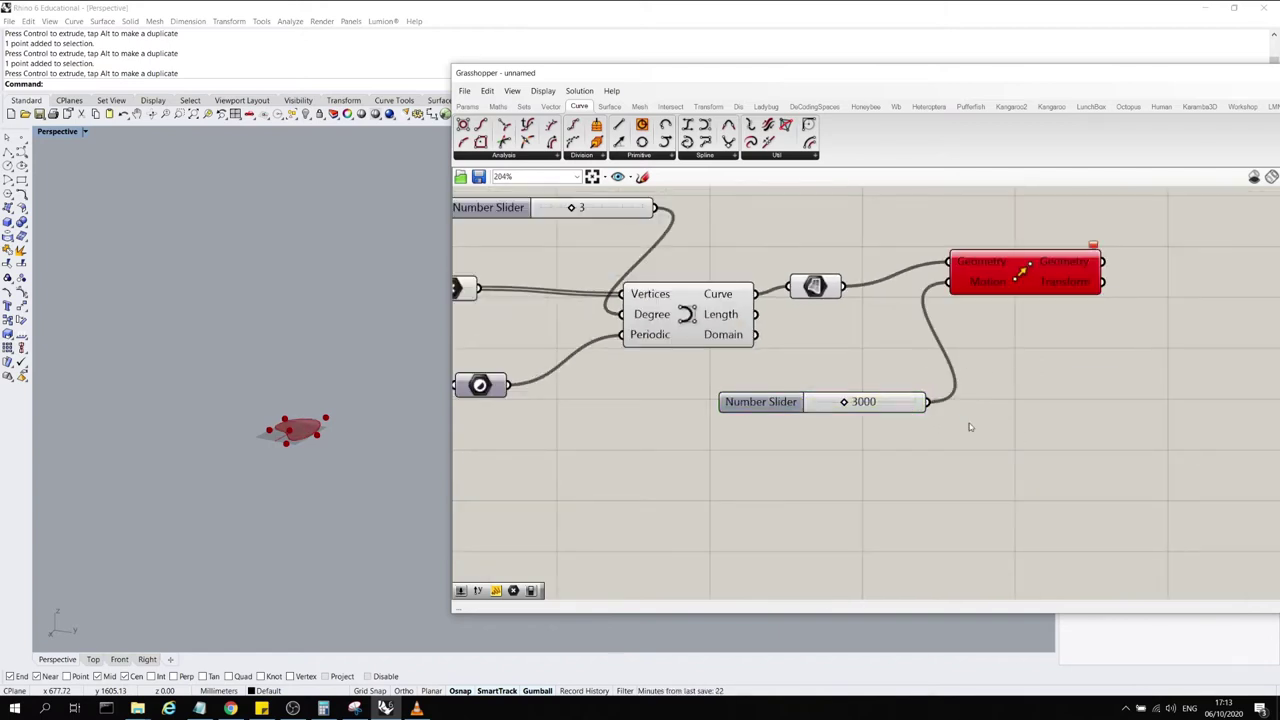
mouse_move(1094, 247)
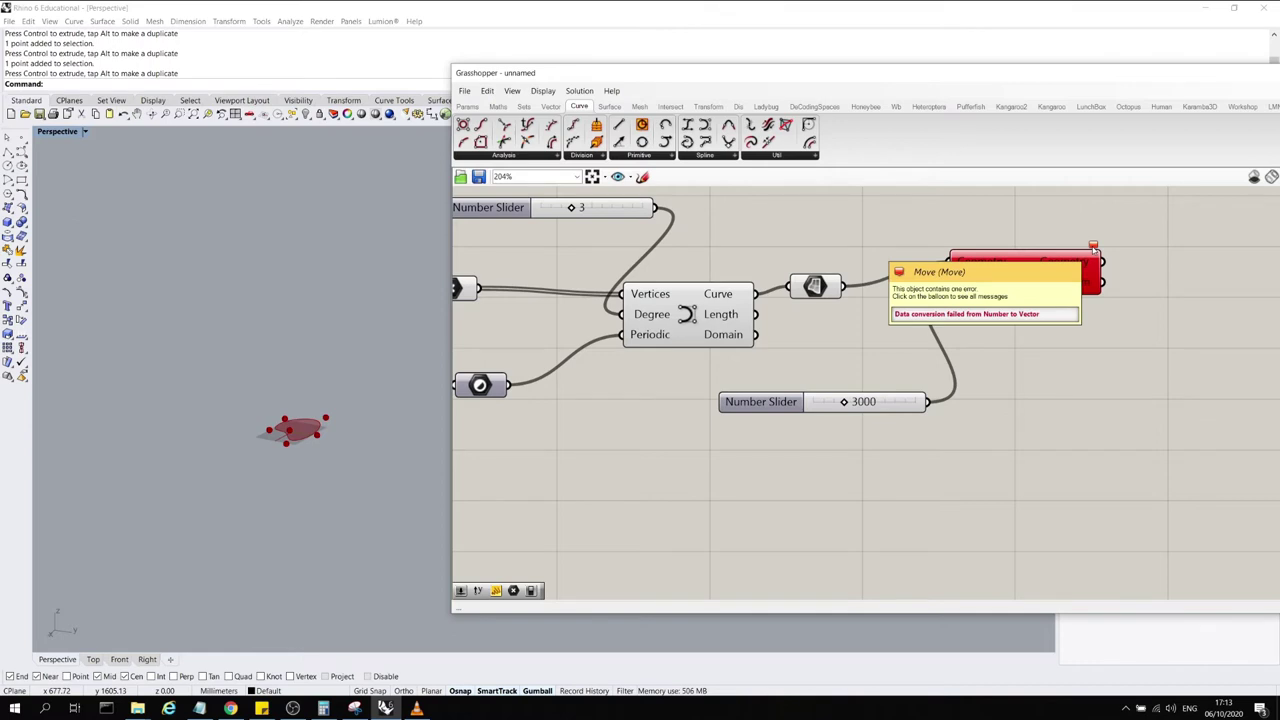
mouse_move(972, 288)
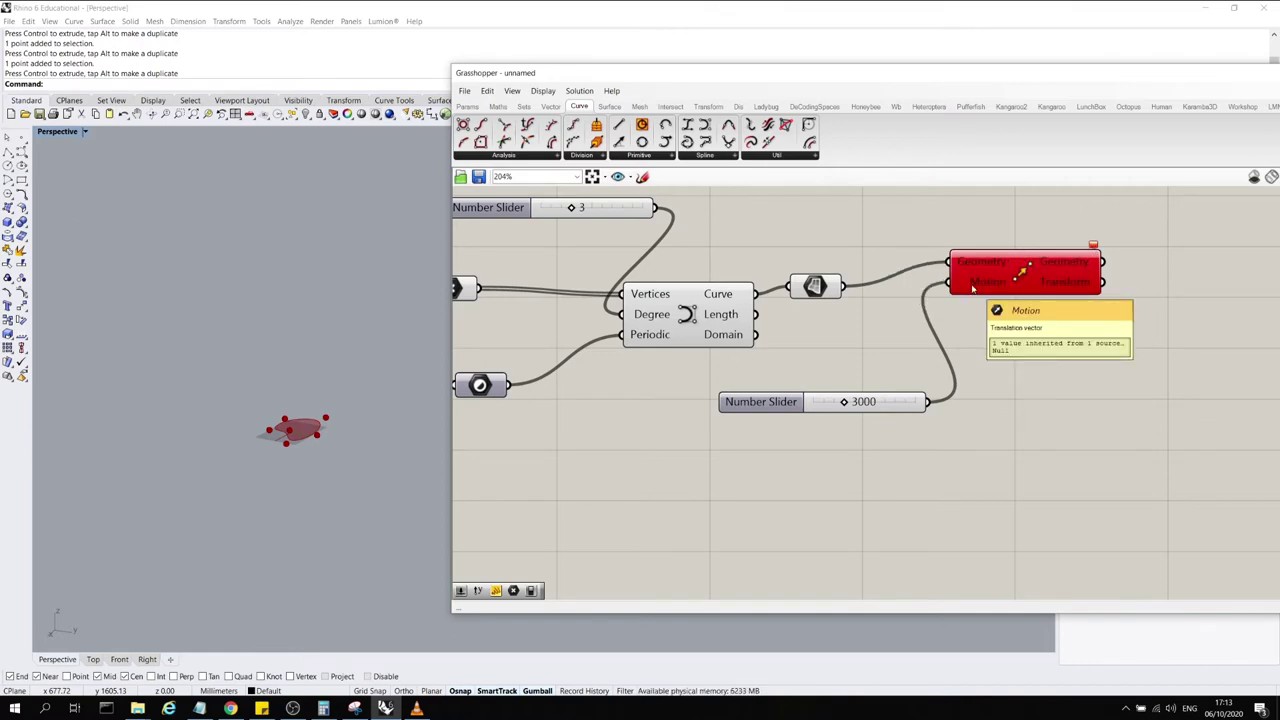
drag(895, 405, 835, 431)
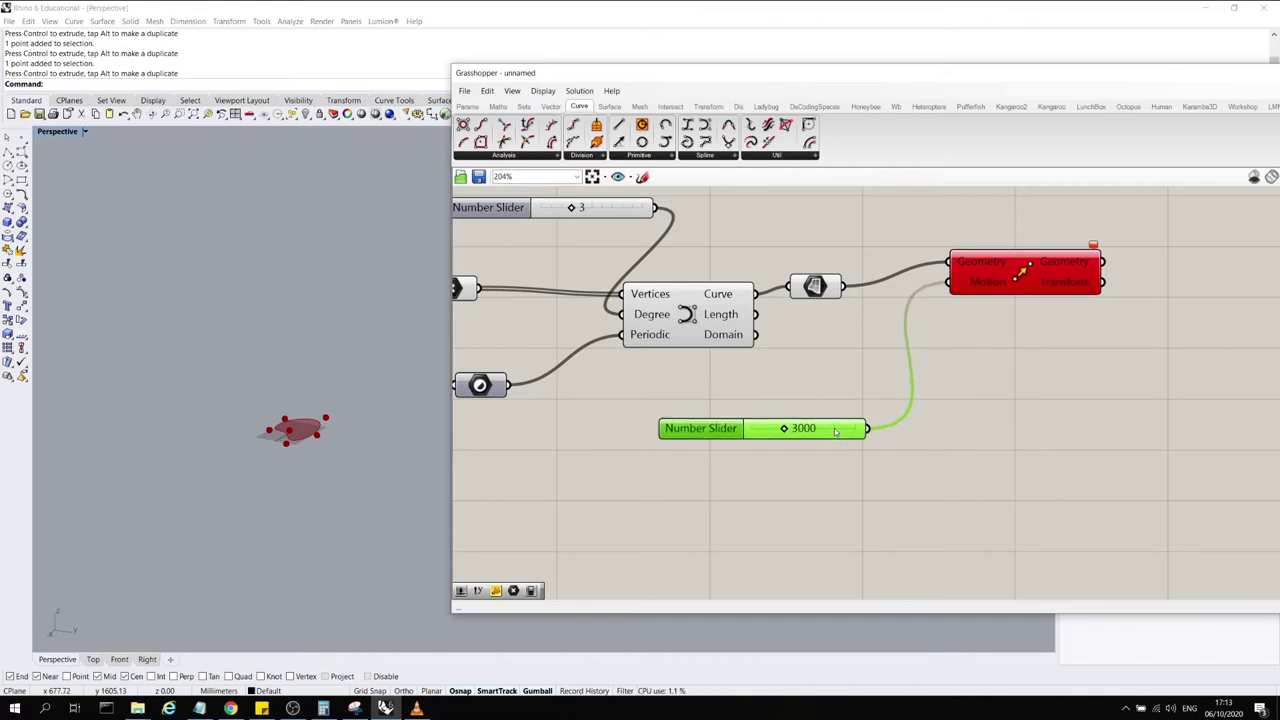
Add a Vector XYZ component below the Move component, close to the 3000 slider
mouse_move(990, 283)
double_click(951, 501)
text(co)
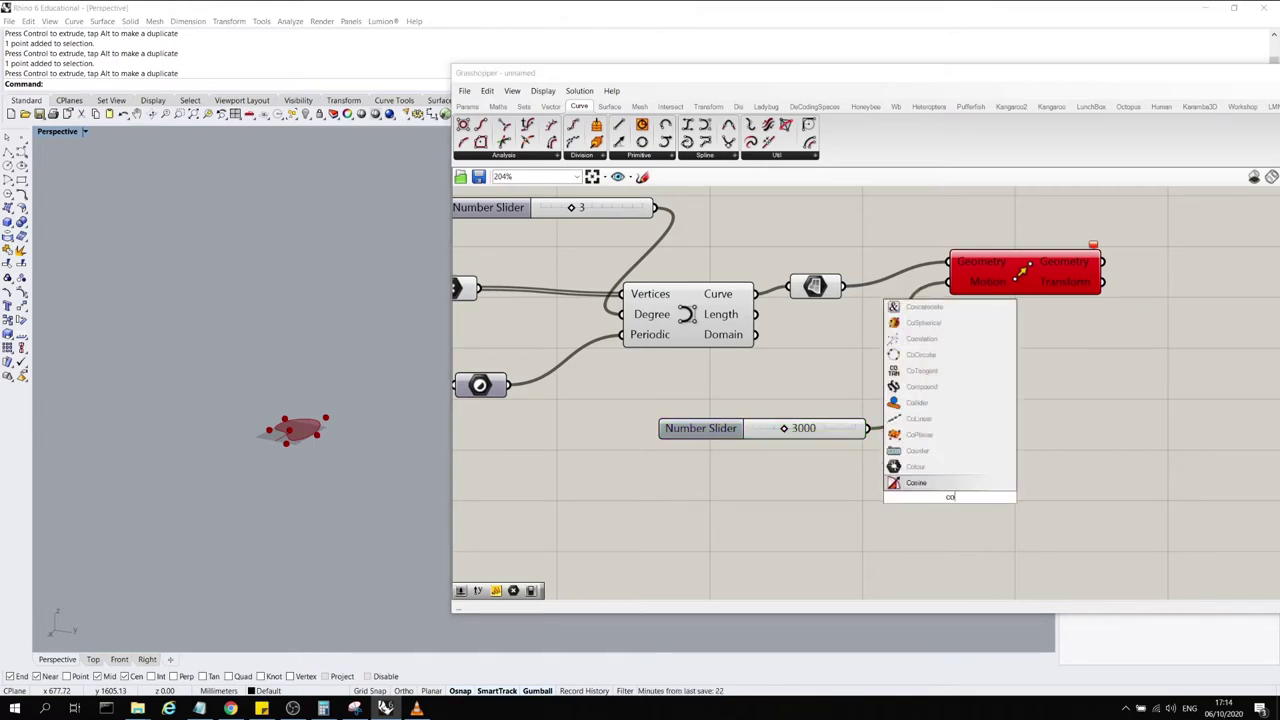
text(nstr)
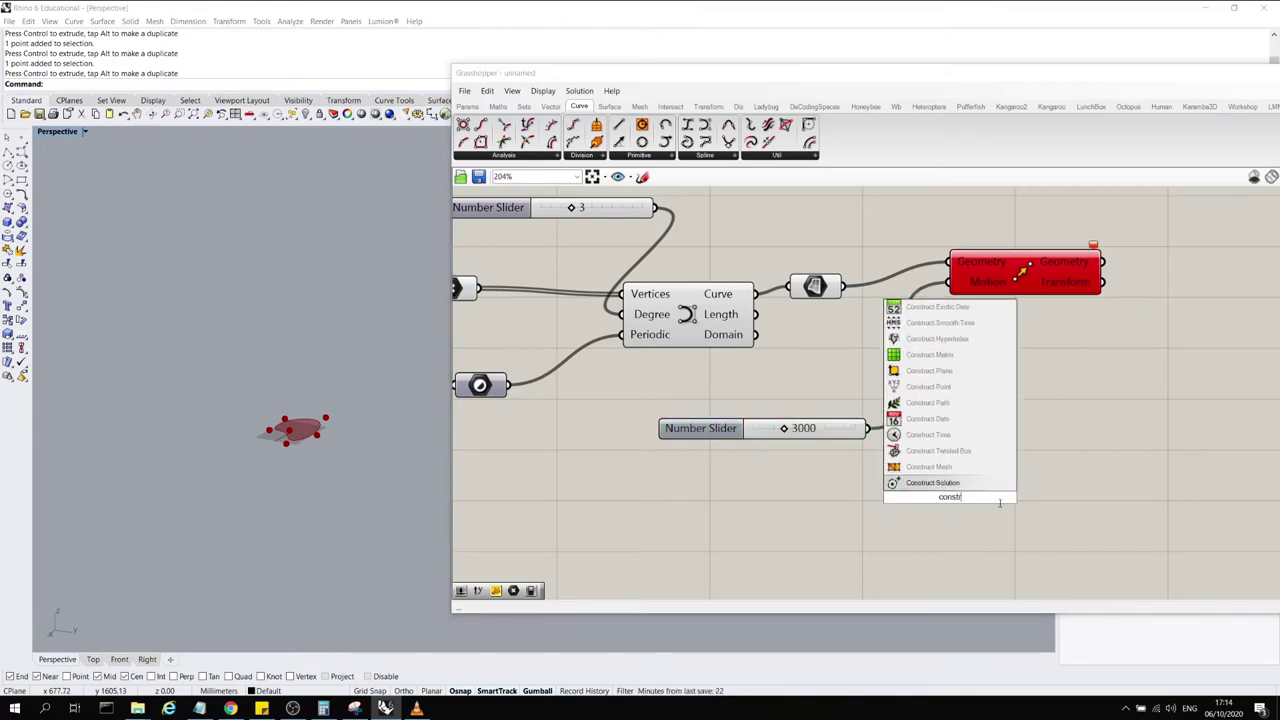
key(BackSpace)
key(BackSpace)
text(truct vec)
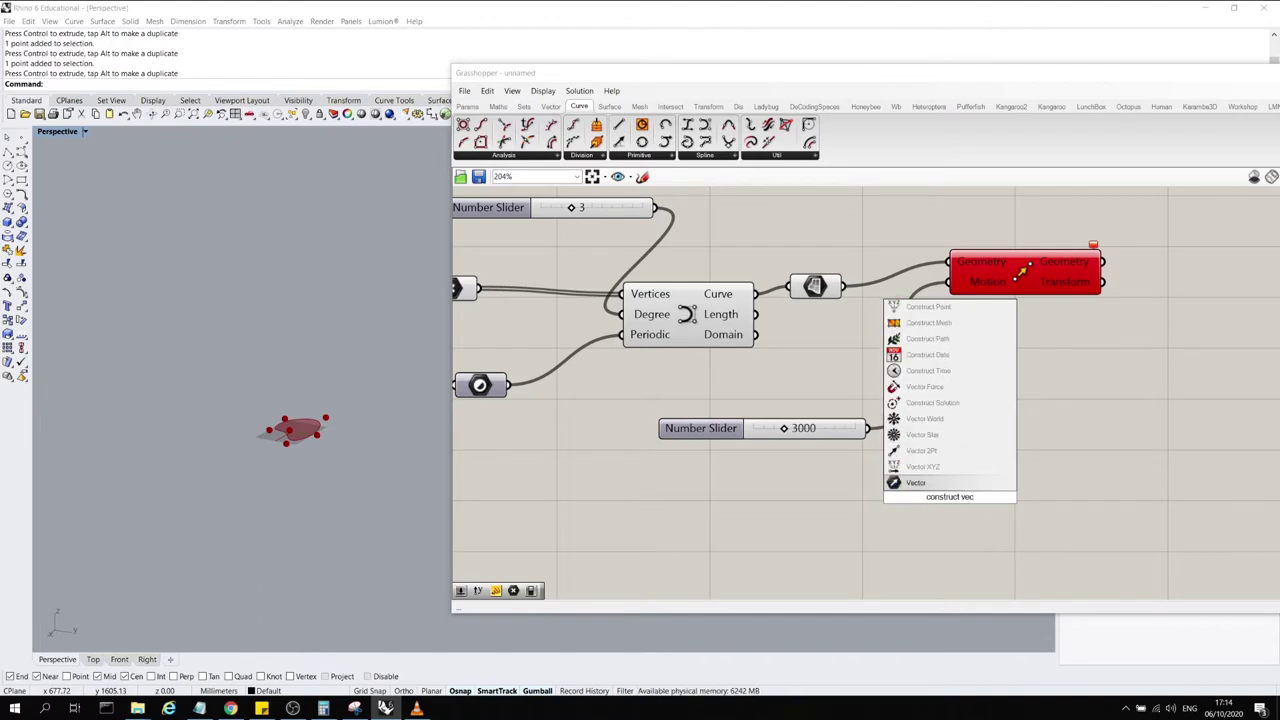
click(981, 468)
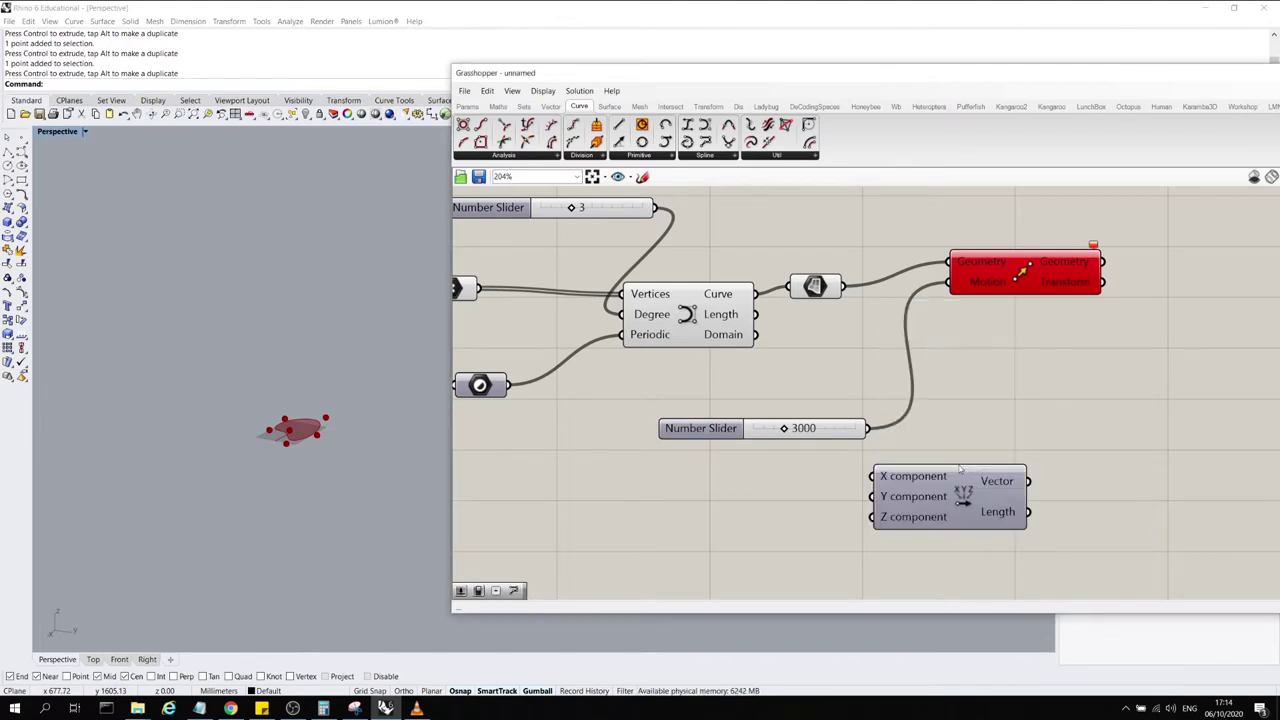
drag(979, 469, 983, 461)
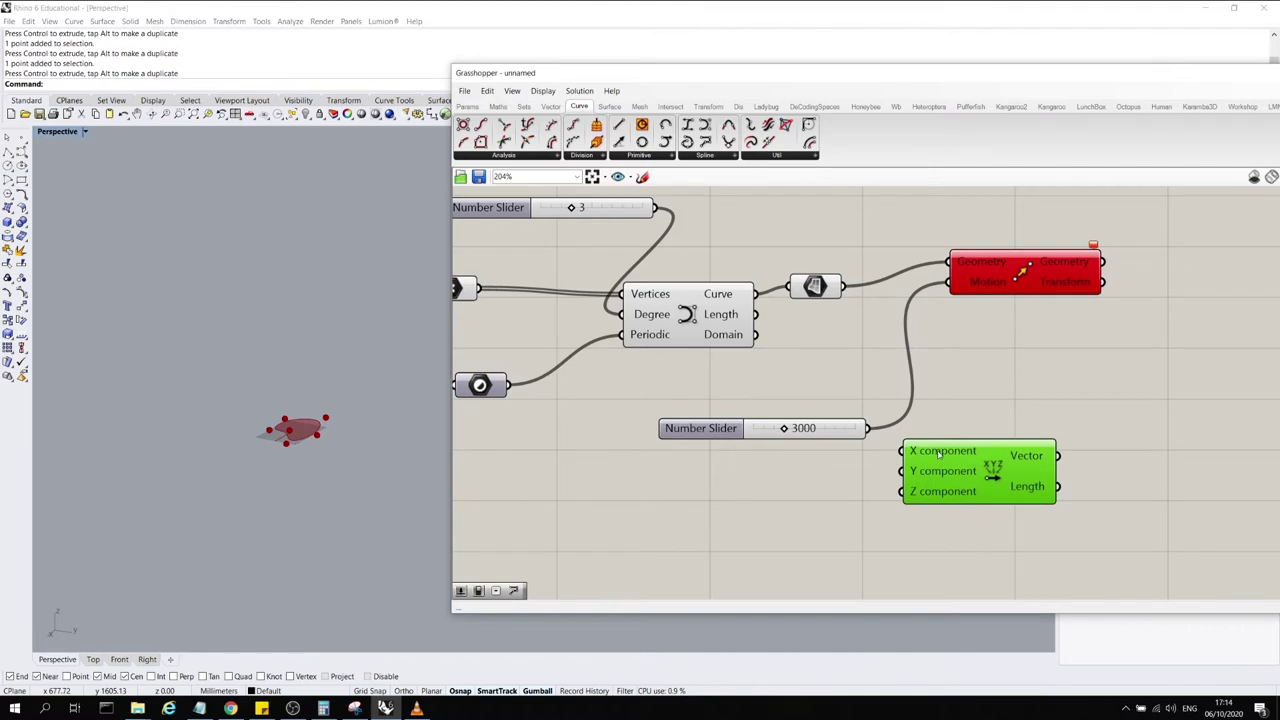
Wire the 3000 slider into Vector XYZ's Z component and a new slider of 0 into its X and Y components
drag(867, 428, 902, 491)
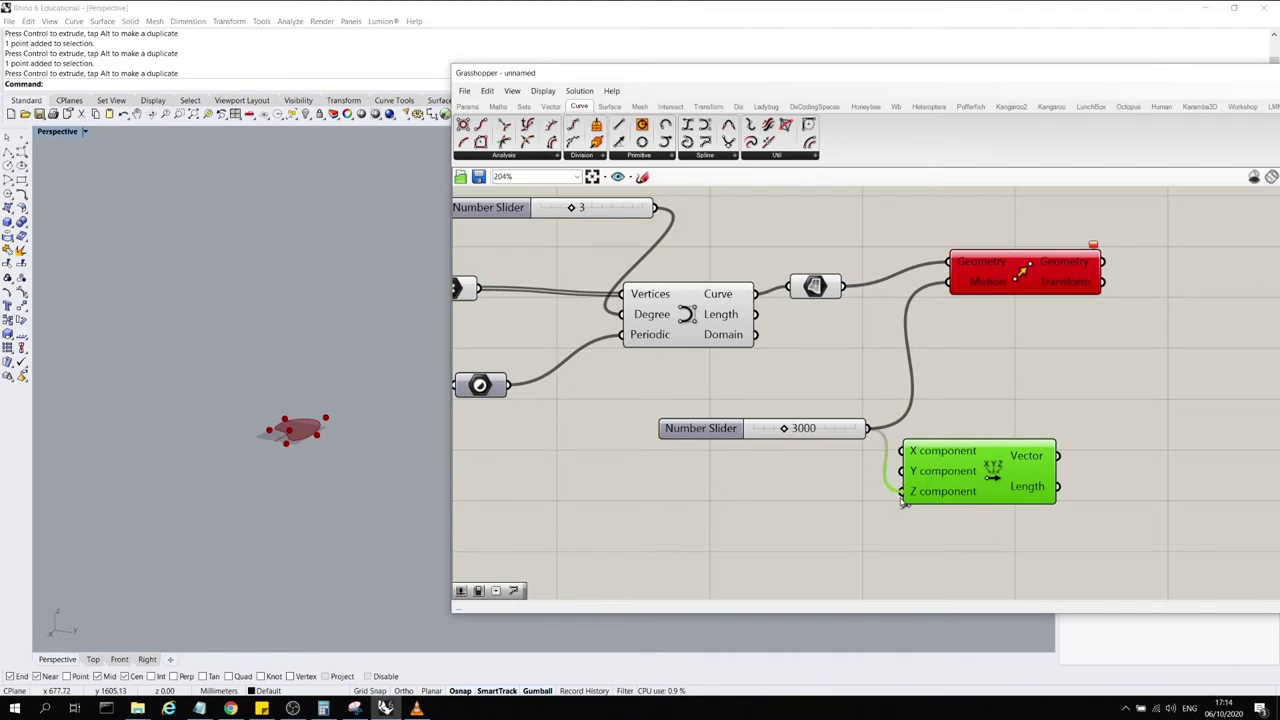
double_click(753, 492)
text(0)
key(Return)
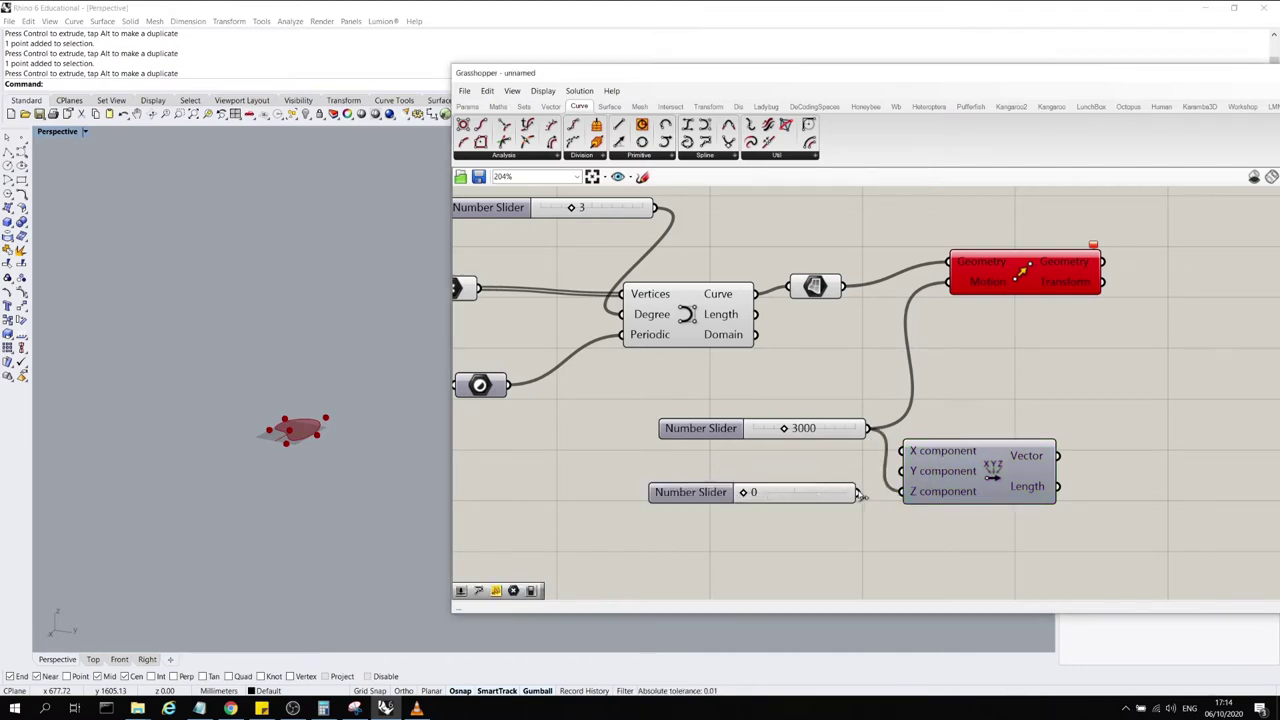
mouse_move(859, 493)
mouse_down()
mouse_move(908, 472)
mouse_move(903, 453)
mouse_up()
drag(859, 493, 902, 451)
click(1022, 481)
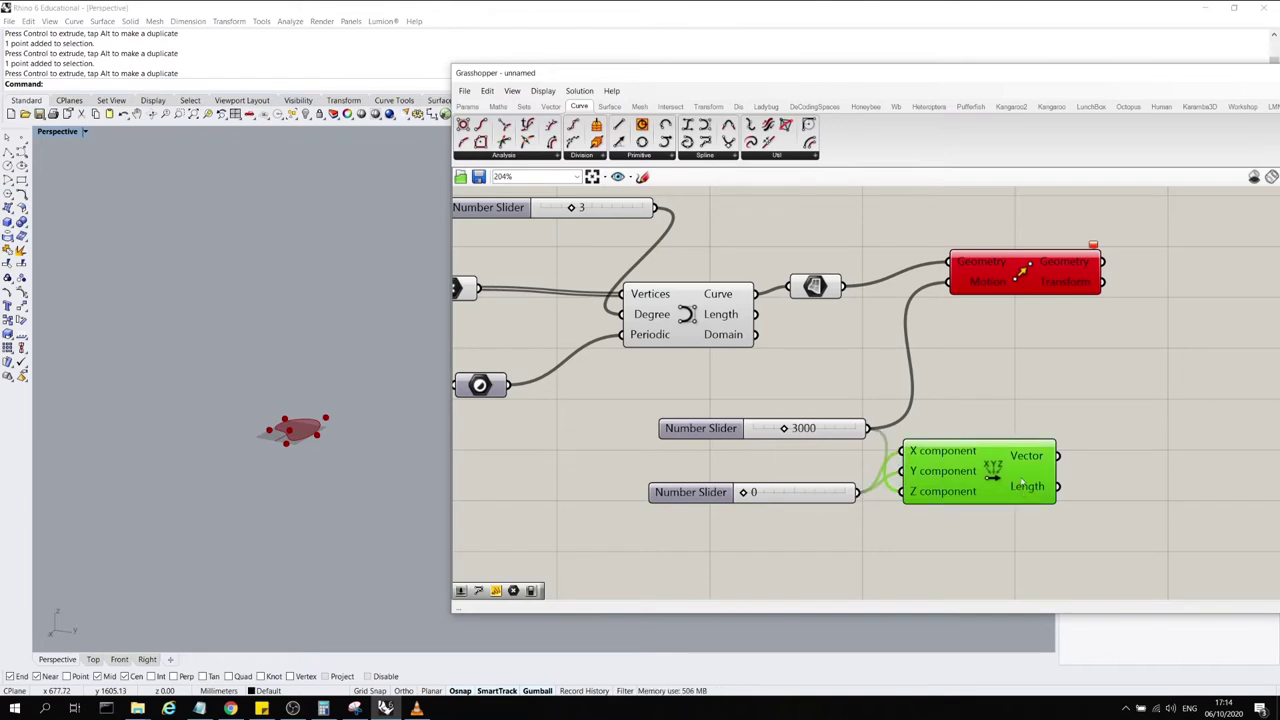
drag(1029, 462, 1033, 465)
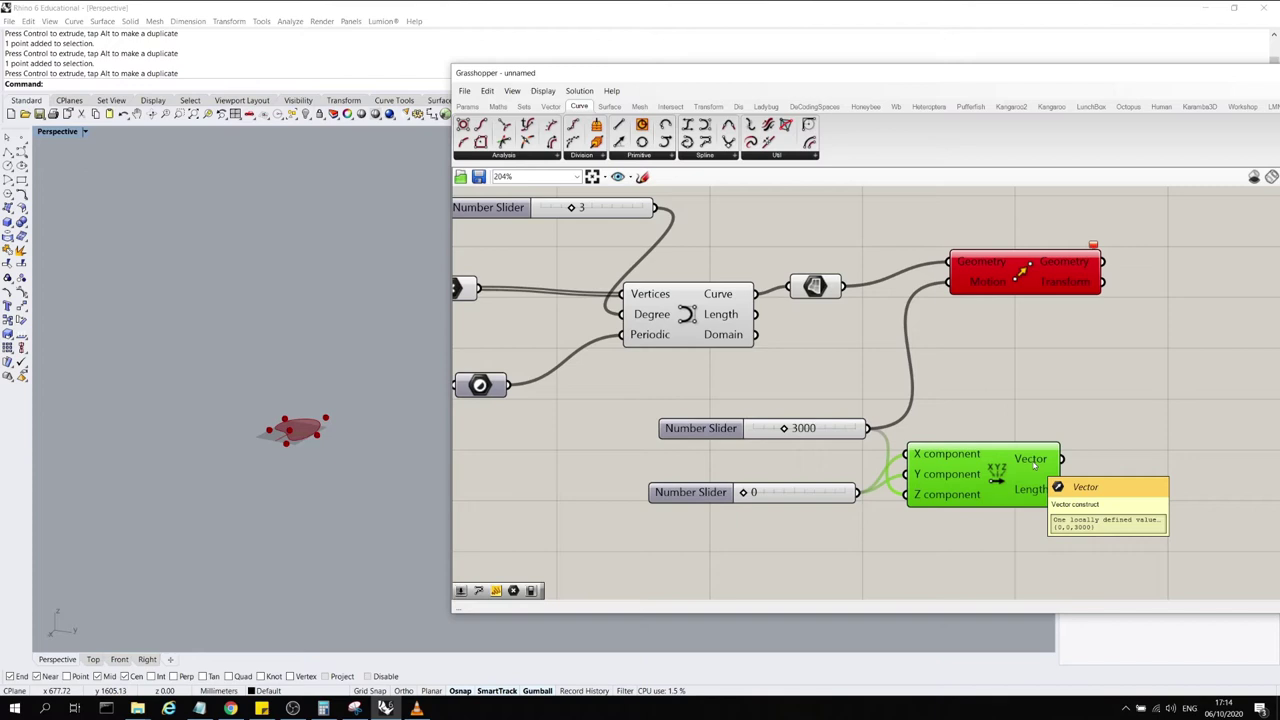
Add a Unit Z component below Move and wire the 3000 slider into its Factor input
scroll(770, 405, down, 3)
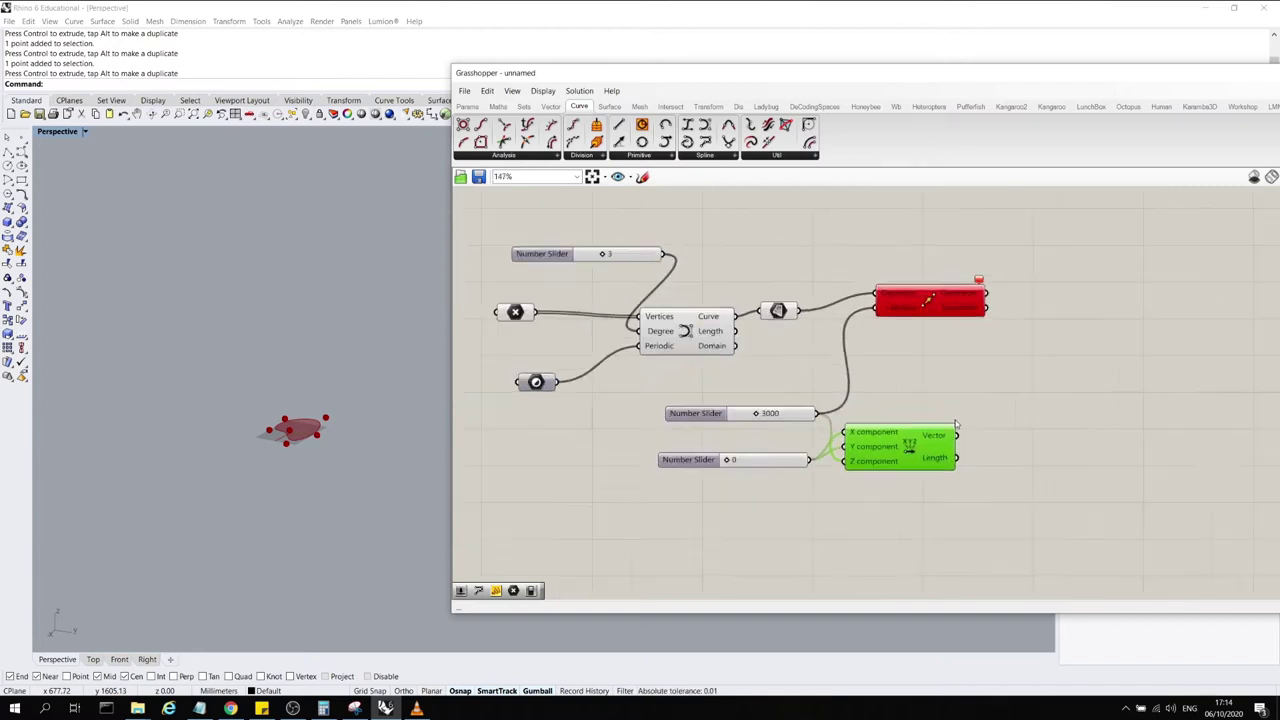
scroll(967, 381, up, 1)
double_click(967, 381)
text(unit)
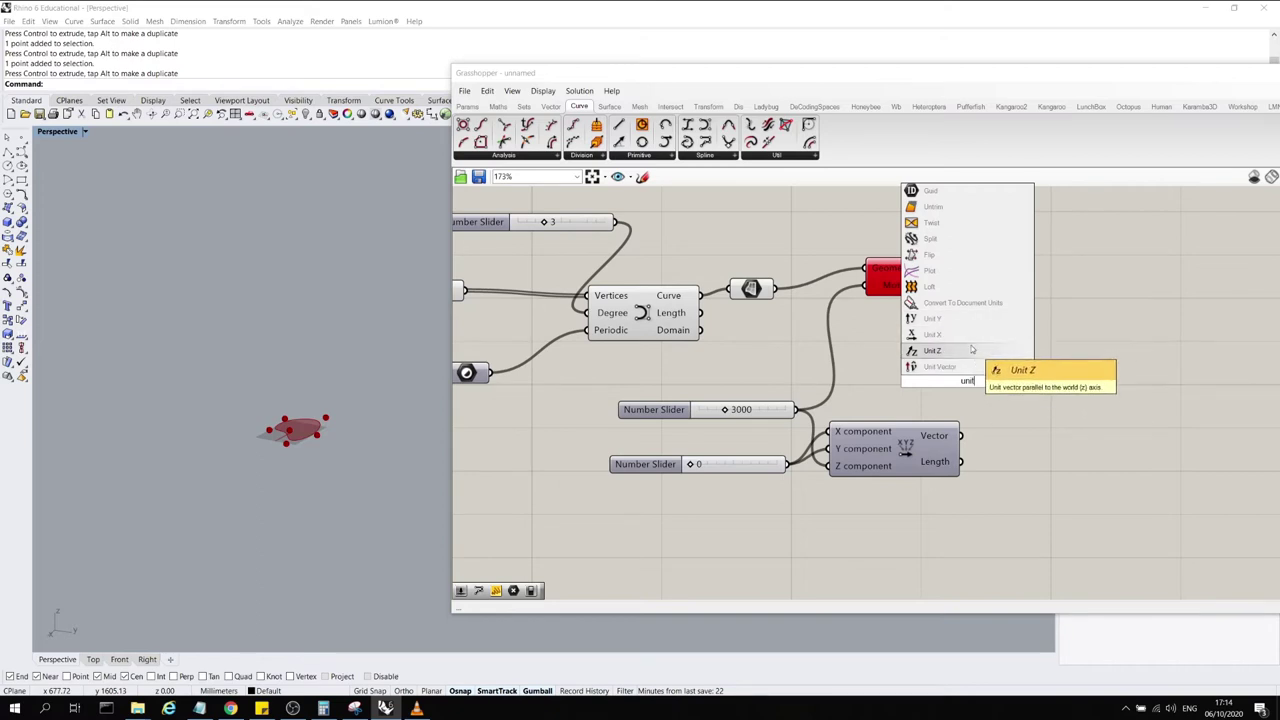
click(969, 352)
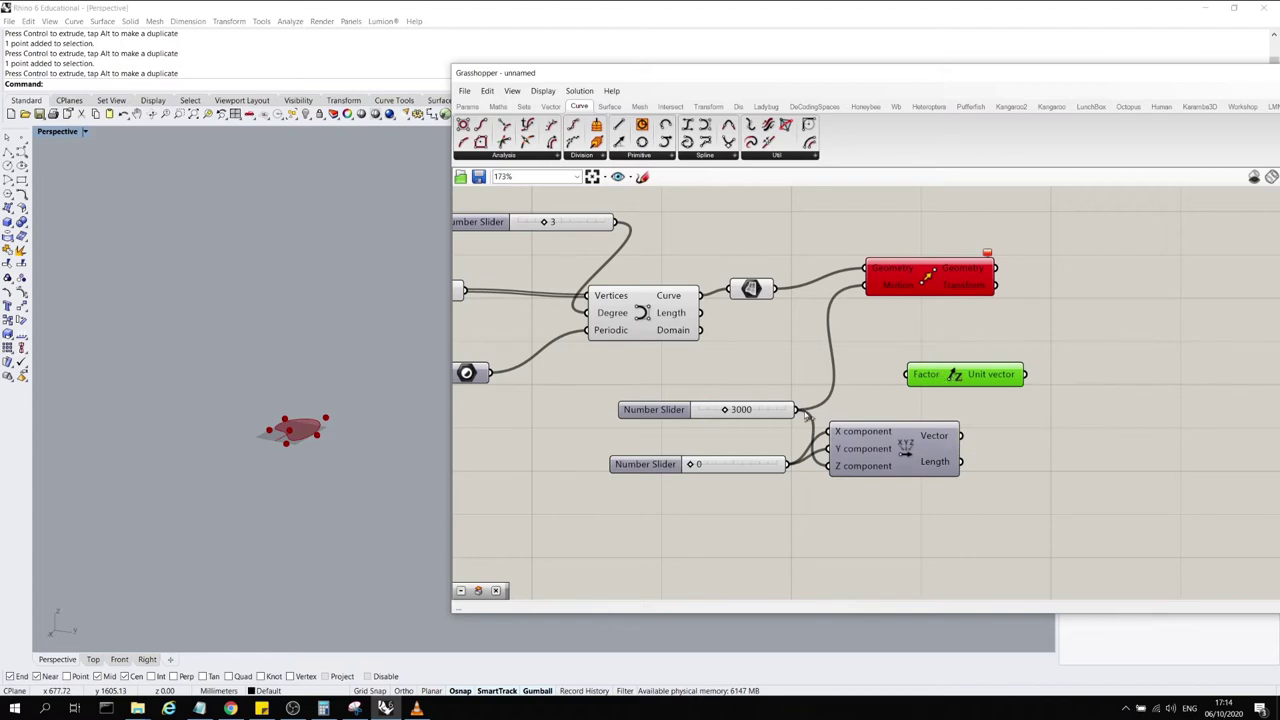
drag(798, 410, 916, 378)
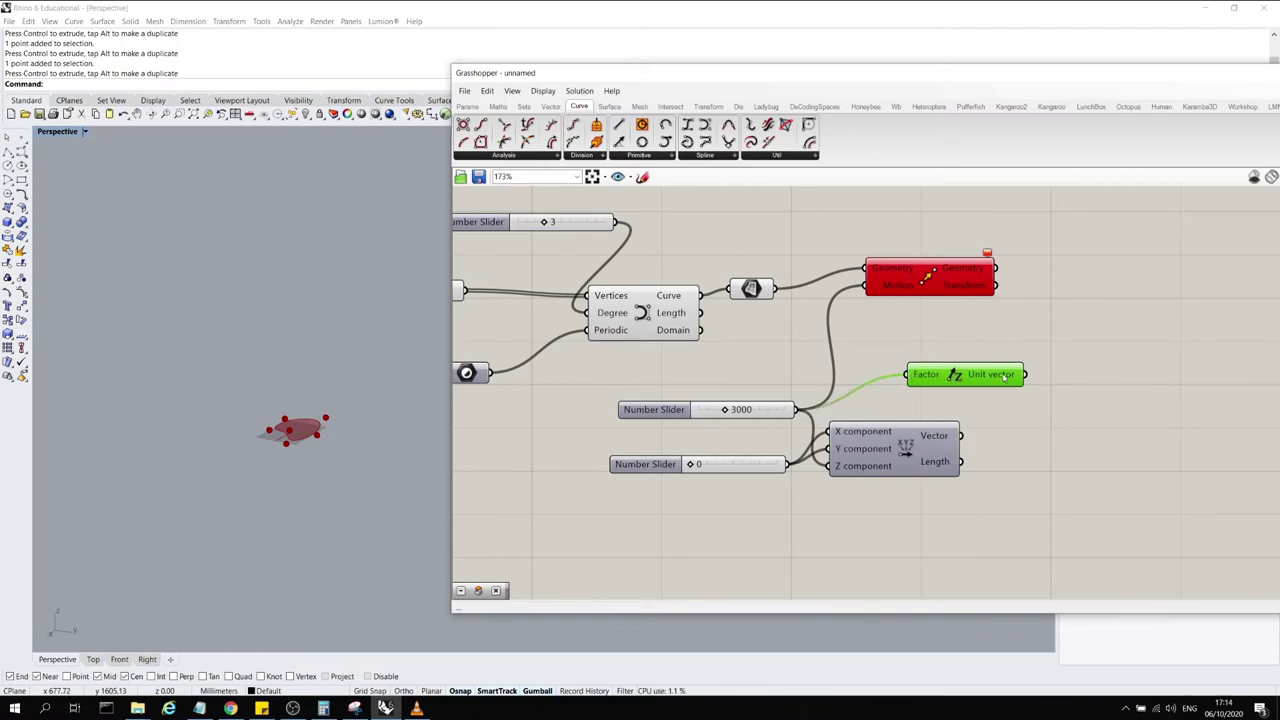
Add a Panel beyond the Unit Z component and wire the Unit vector output into it
click(1071, 417)
double_click(1071, 417)
text(p)
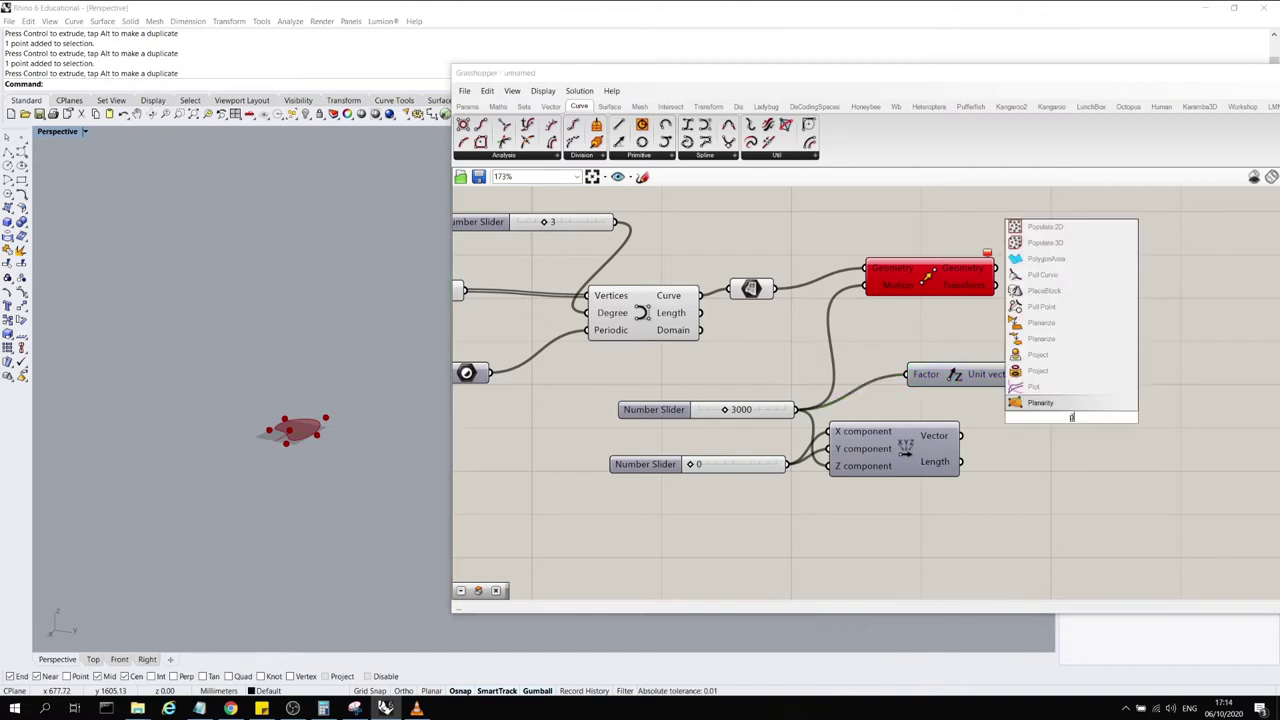
text(anel)
key(Return)
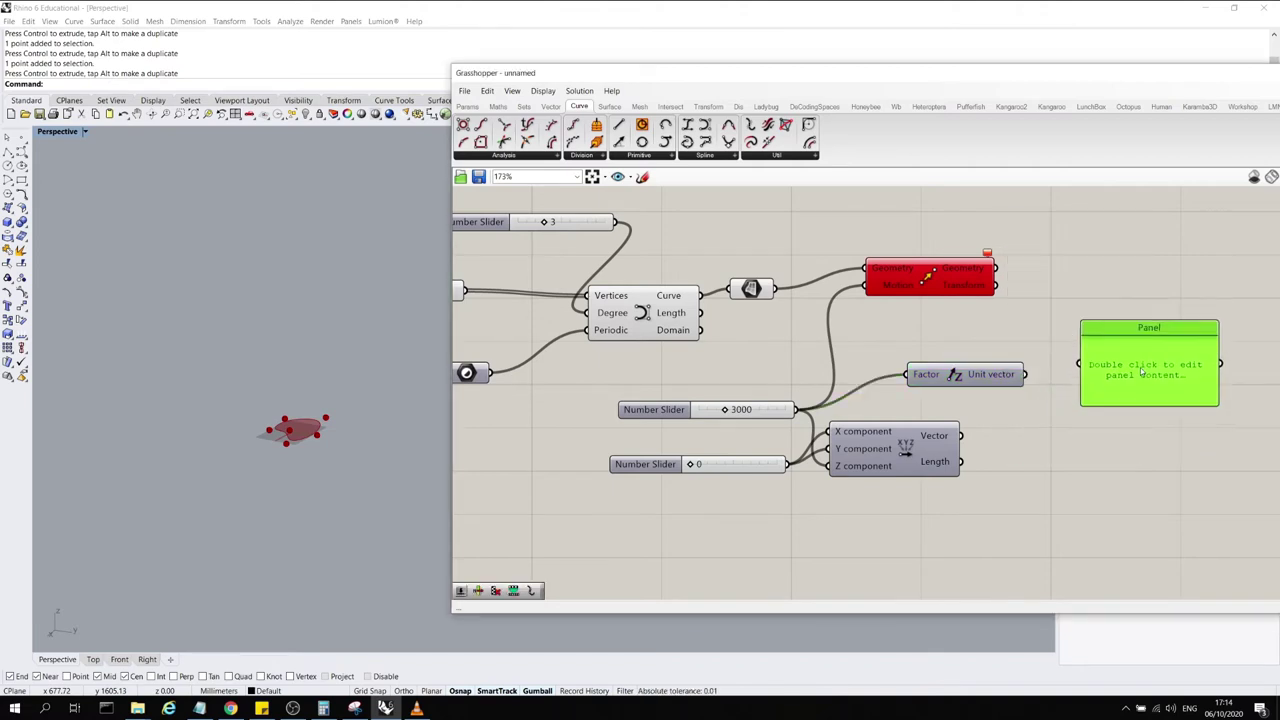
drag(1025, 374, 1078, 361)
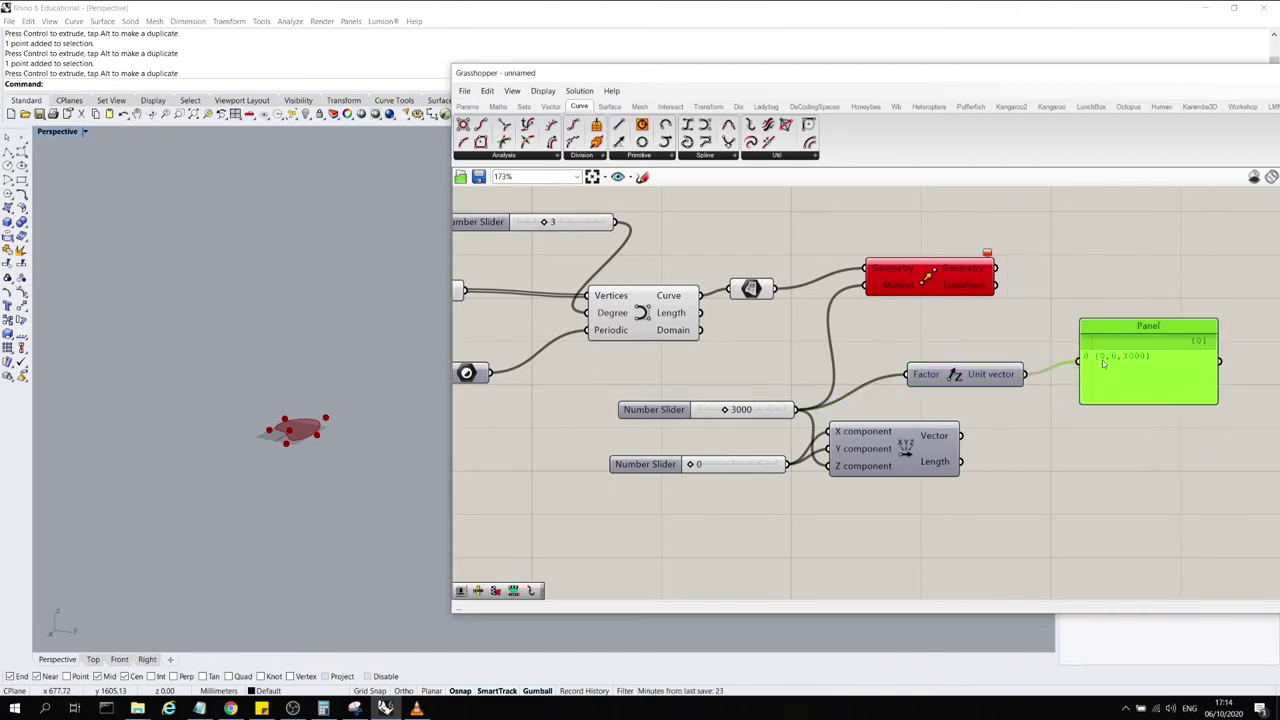
Duplicate the Panel below the original and wire Vector XYZ's Vector output into the copy
alt+drag(1136, 372, 1133, 481)
drag(1000, 440, 1078, 465)
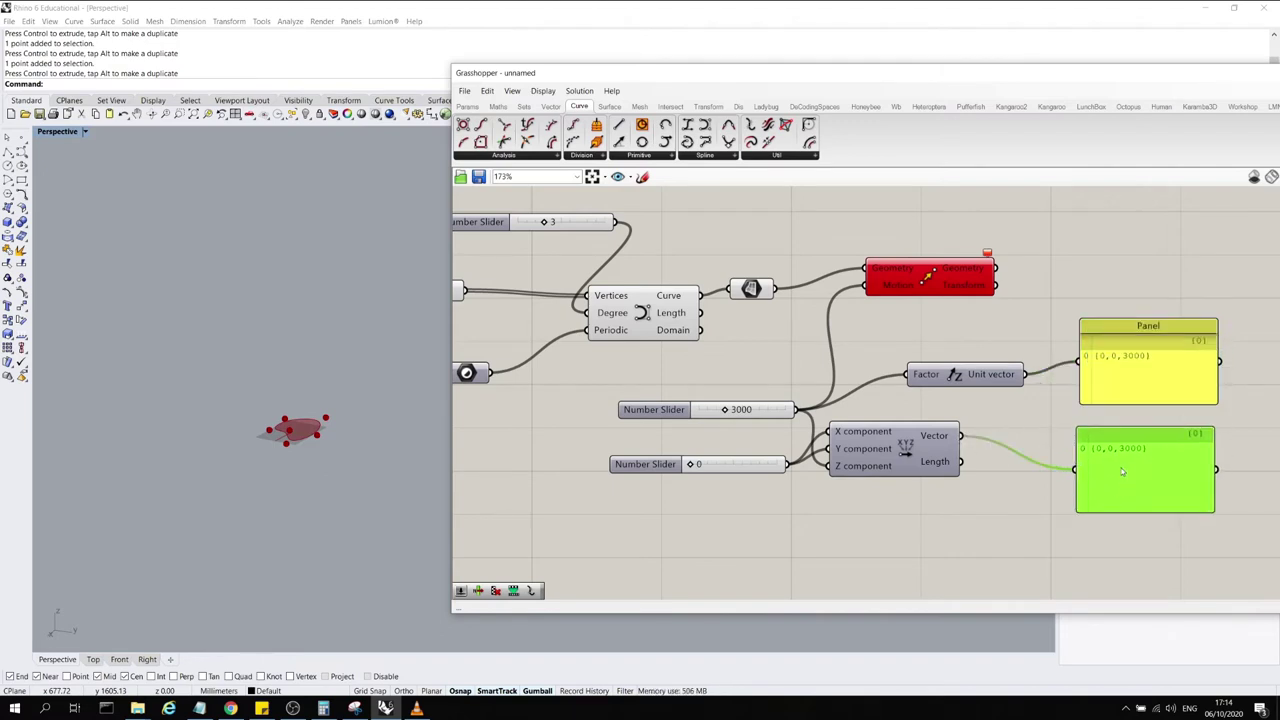
click(931, 531)
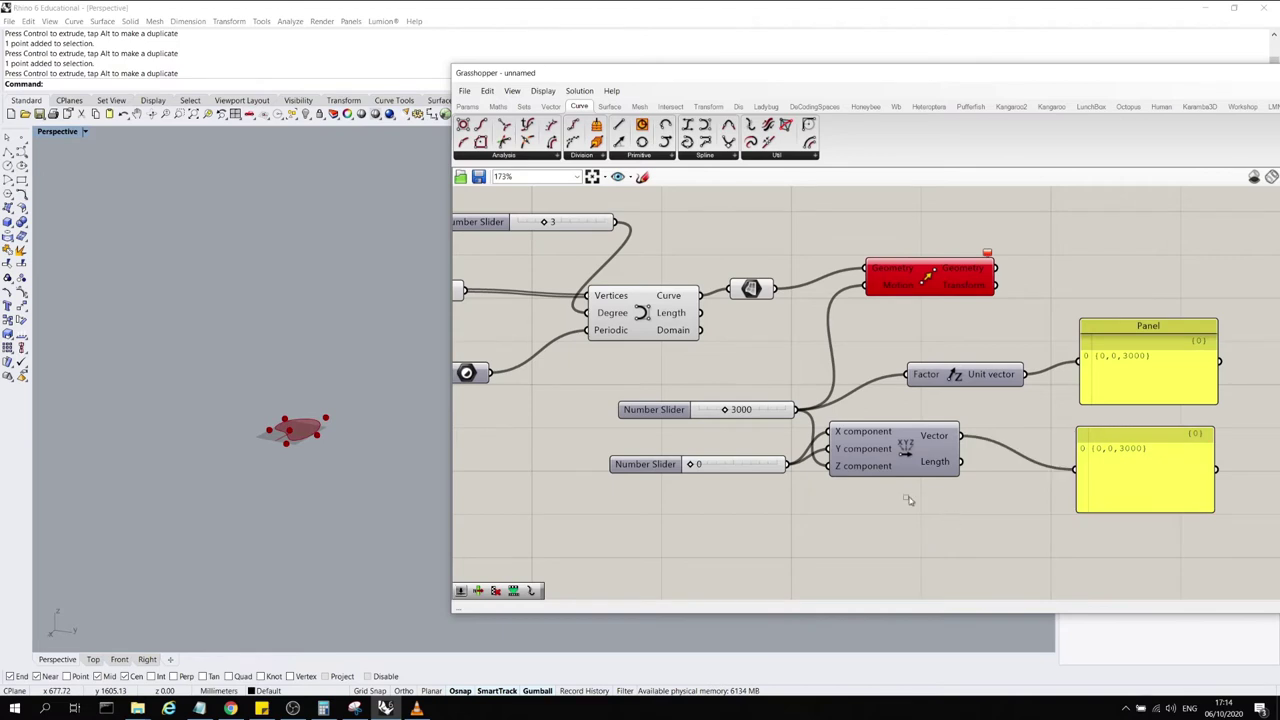
Delete the Vector XYZ component together with the 0 slider and its output panel
drag(965, 517, 740, 426)
scroll(888, 518, down, 2)
click(938, 550)
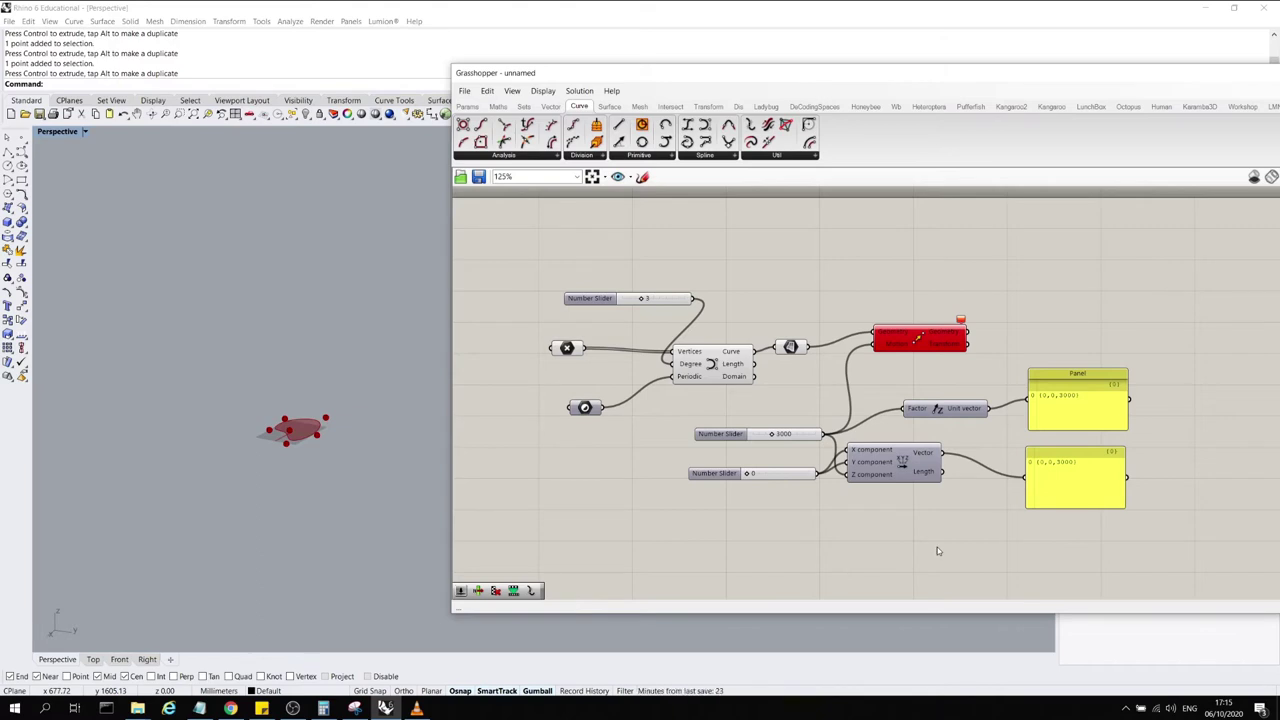
drag(937, 547, 780, 490)
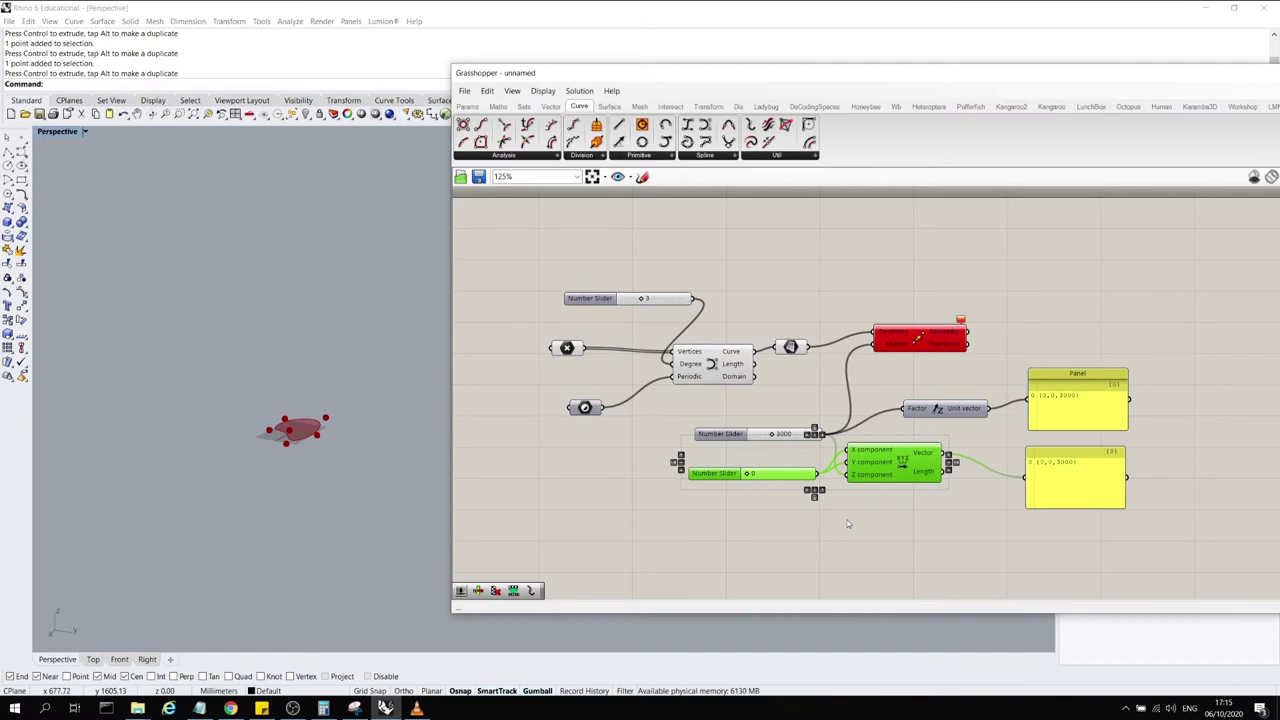
click(928, 514)
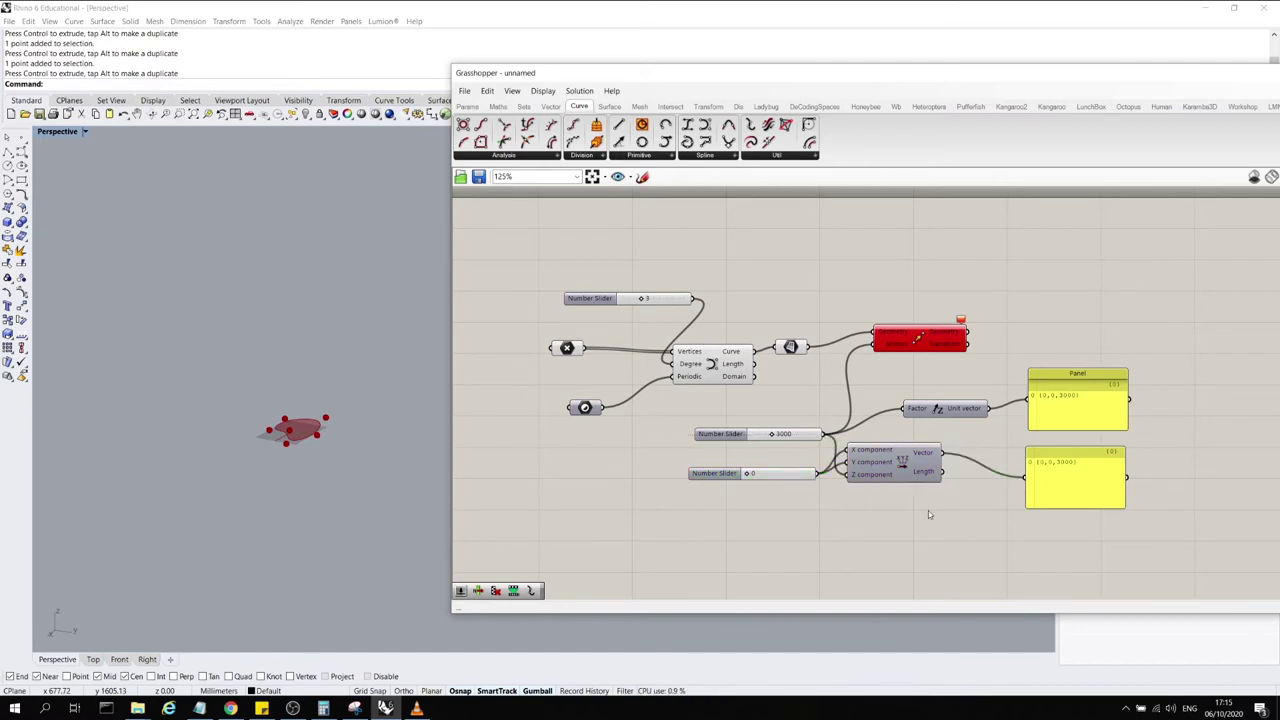
drag(1080, 550, 782, 446)
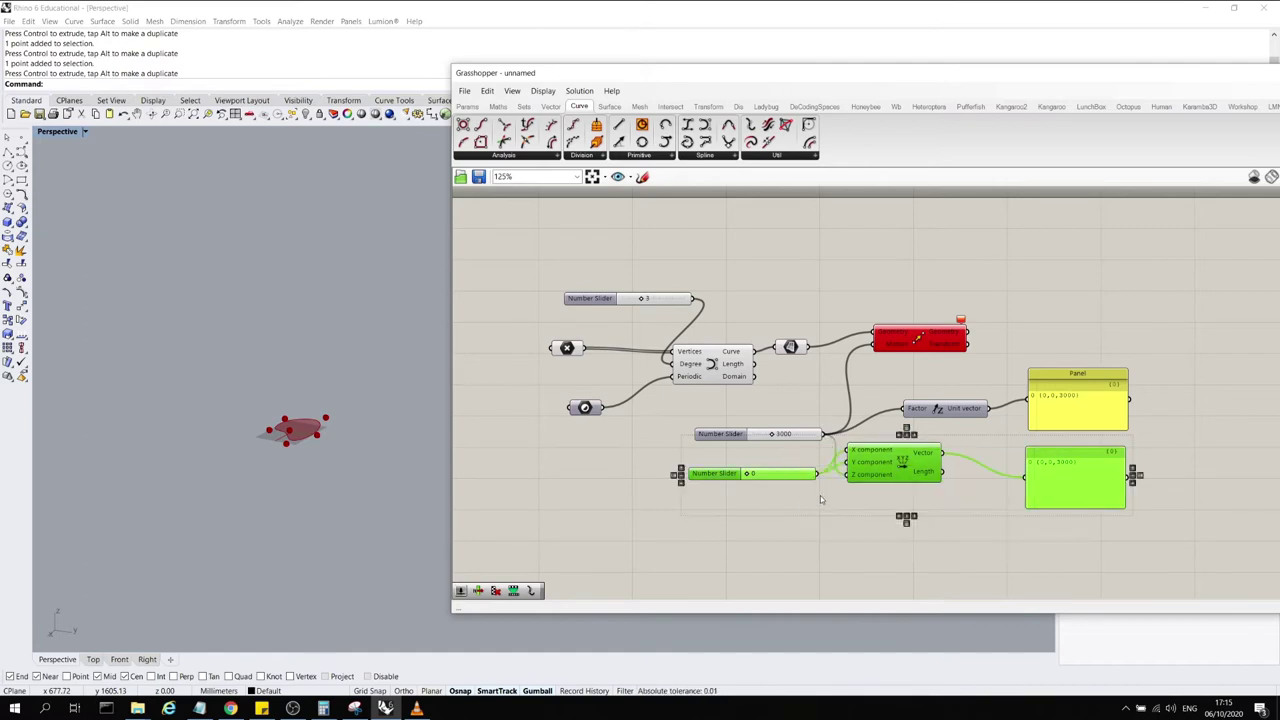
key(Delete)
Replace the slider on Move's Motion input with the Unit Z vector and inspect the raised surface in the Perspective viewport
click(1061, 394)
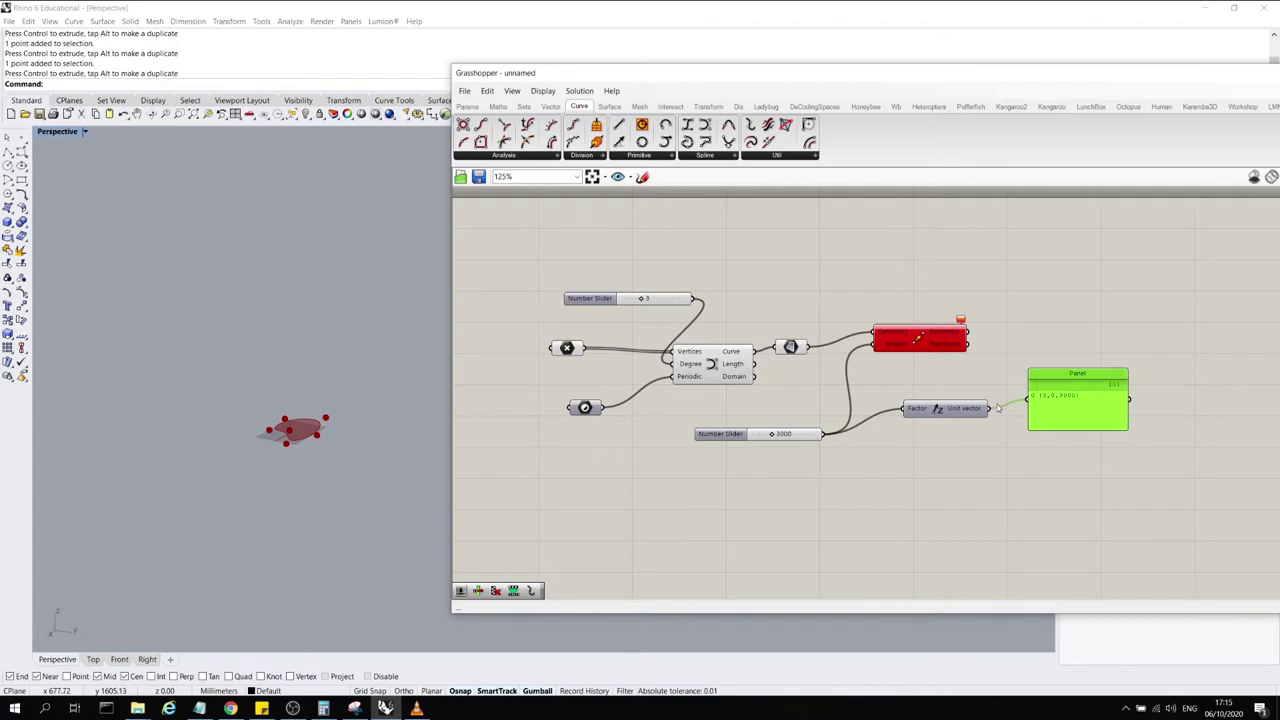
drag(990, 408, 874, 346)
click(940, 343)
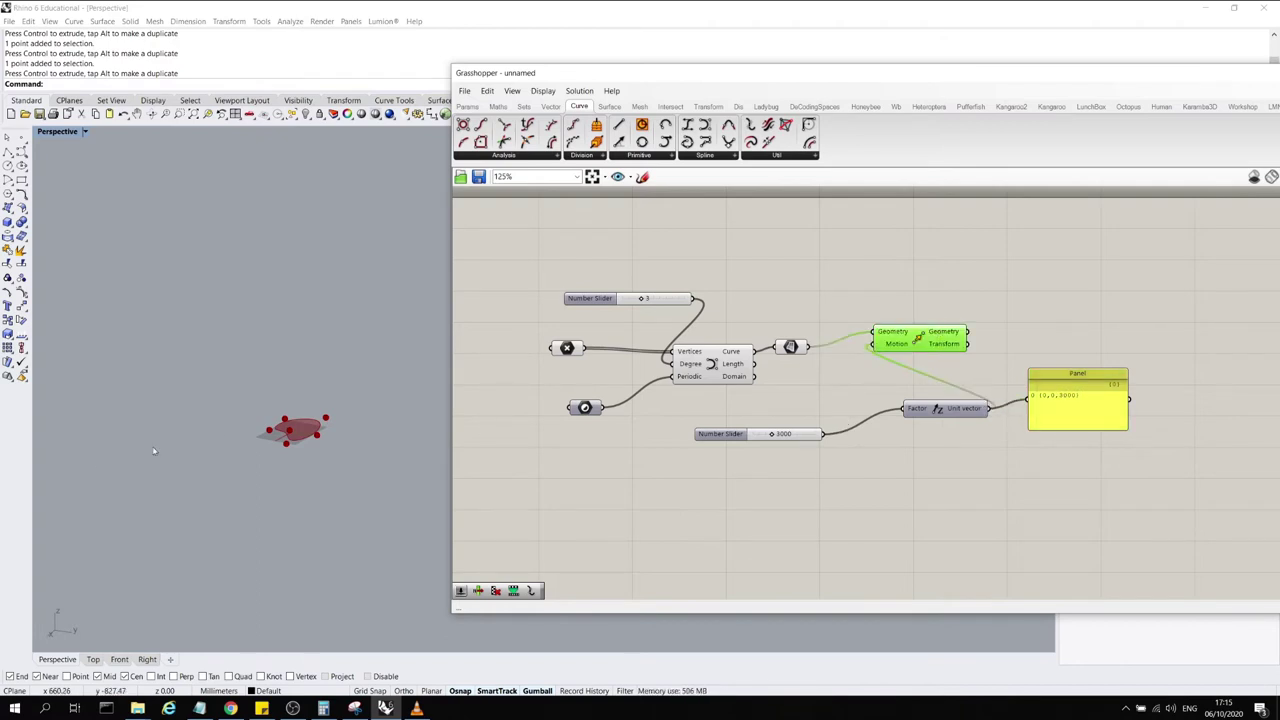
scroll(262, 460, down, 3)
scroll(266, 463, up, 1)
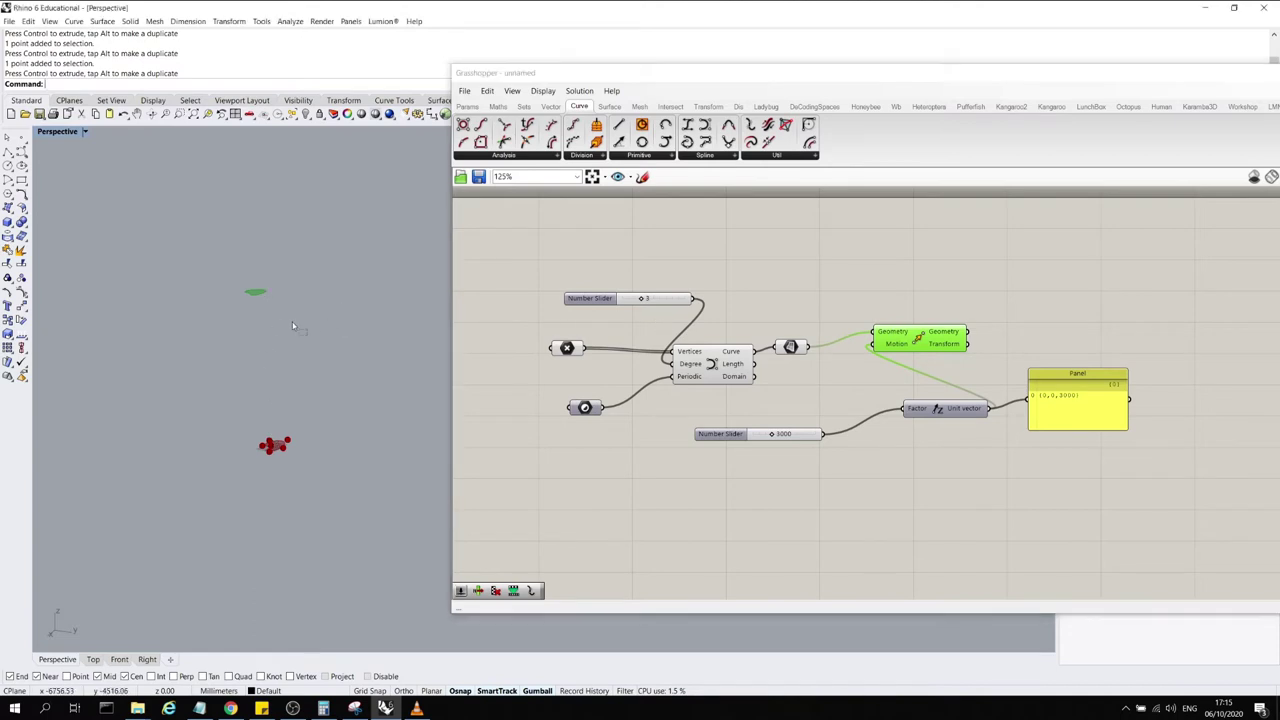
click(1047, 294)
drag(1004, 90, 868, 75)
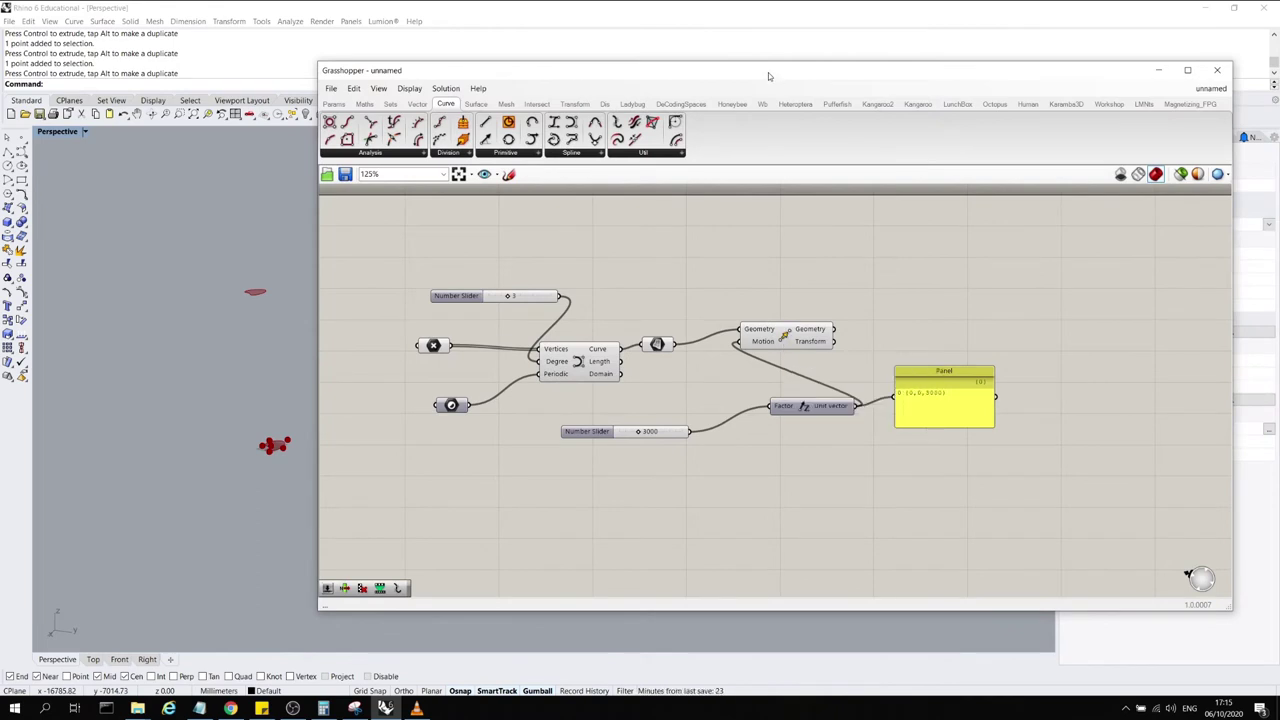
drag(768, 72, 884, 84)
Select all six control points in the Rhino viewport and stretch them by scaling along one gumball axis
mouse_move(301, 478)
mouse_down()
mouse_move(239, 427)
mouse_move(301, 473)
mouse_up()
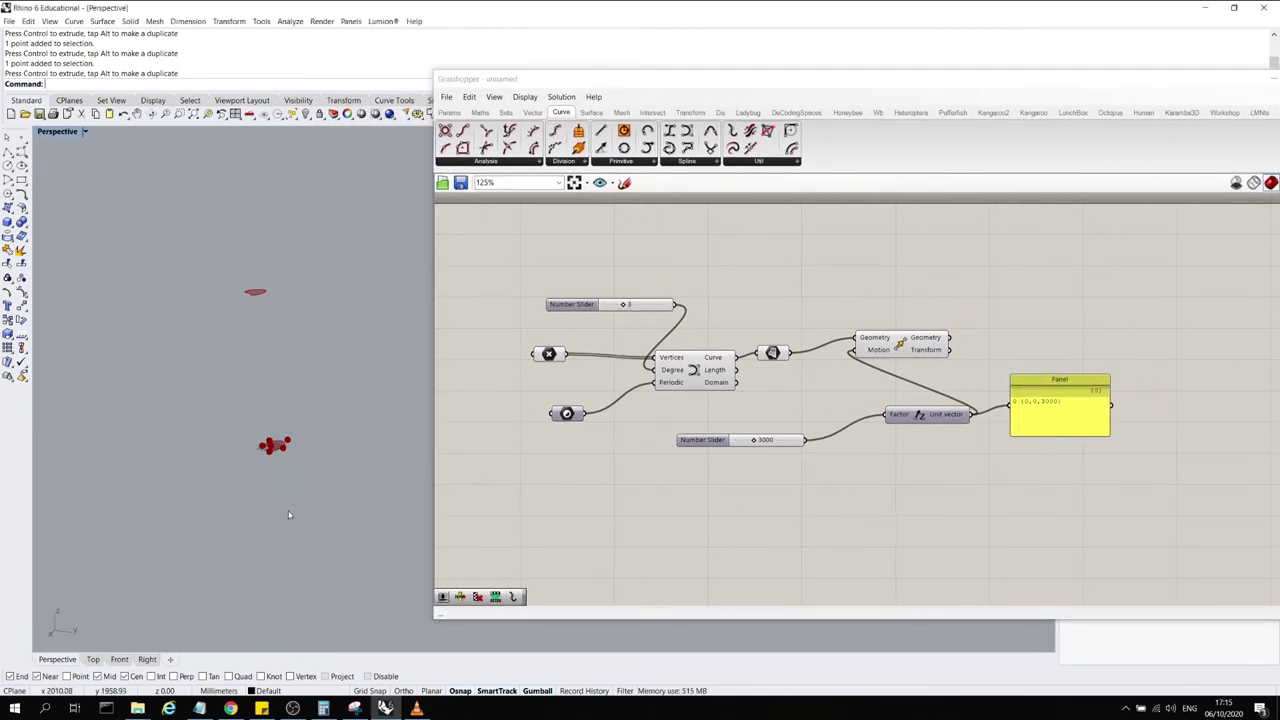
drag(210, 426, 362, 498)
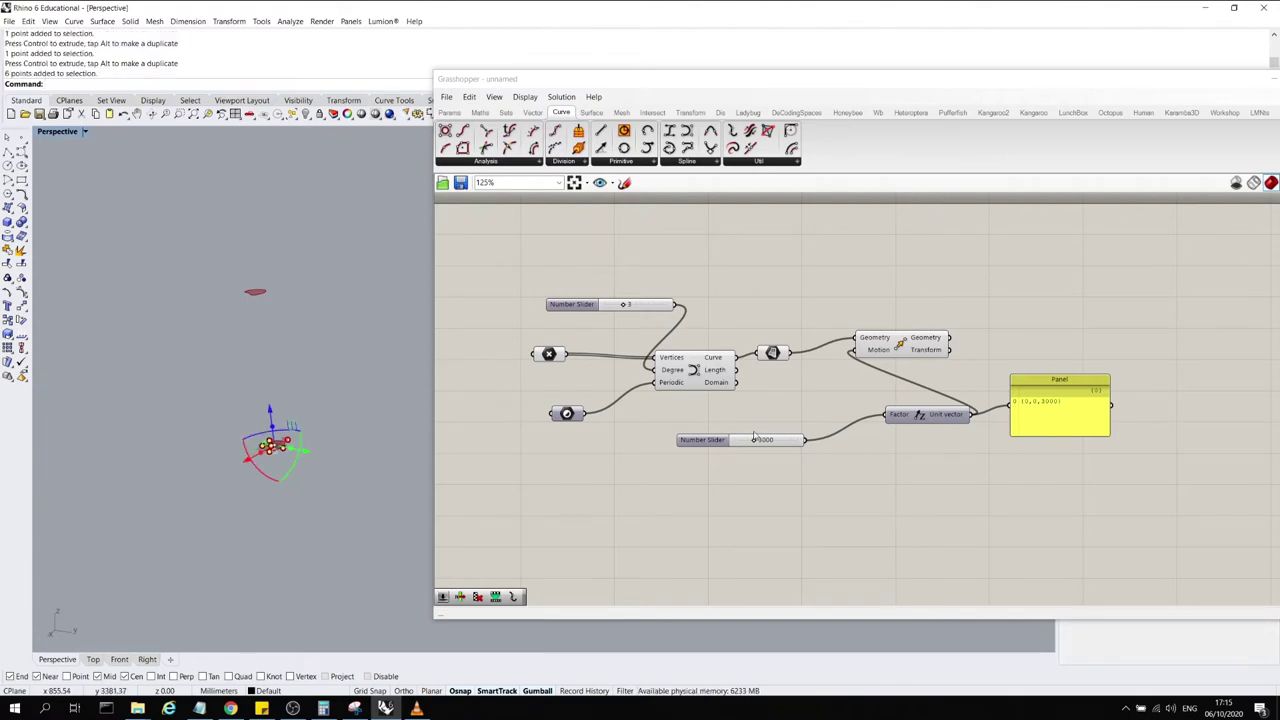
right_drag(348, 458, 311, 475)
scroll(280, 476, down, 2)
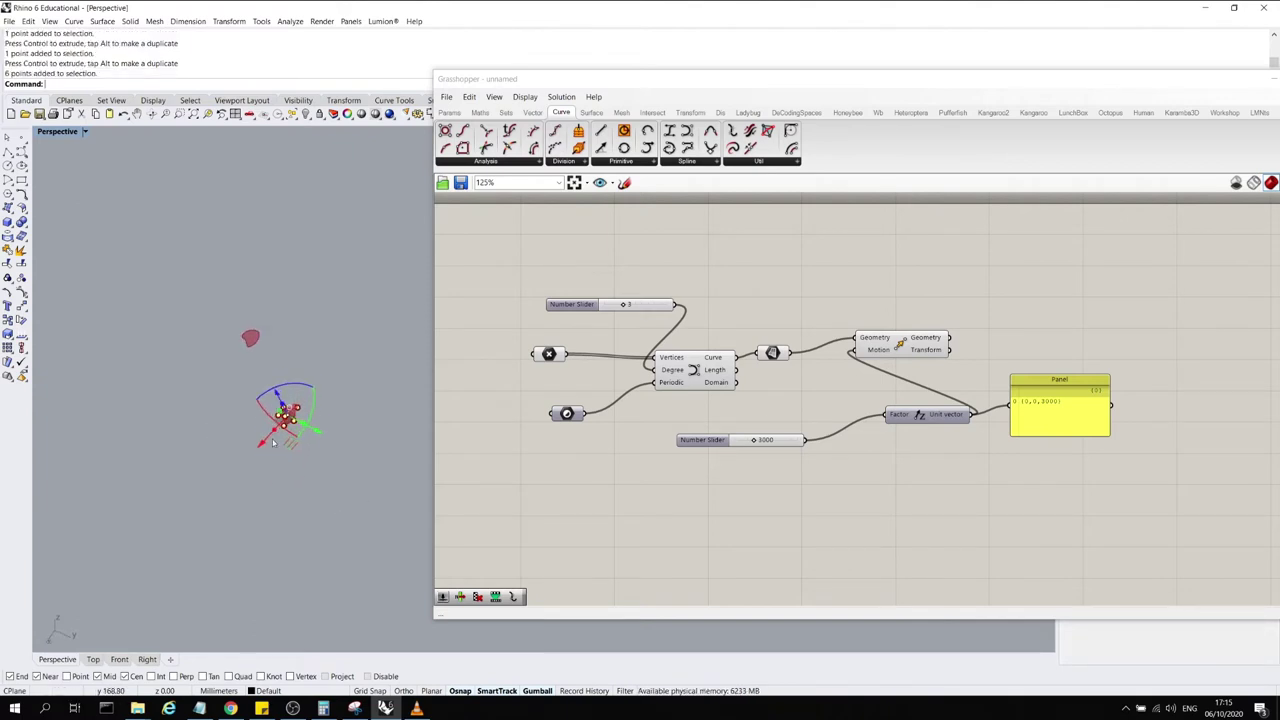
scroll(302, 412, up, 6)
drag(303, 411, 298, 288)
right_drag(299, 288, 347, 347)
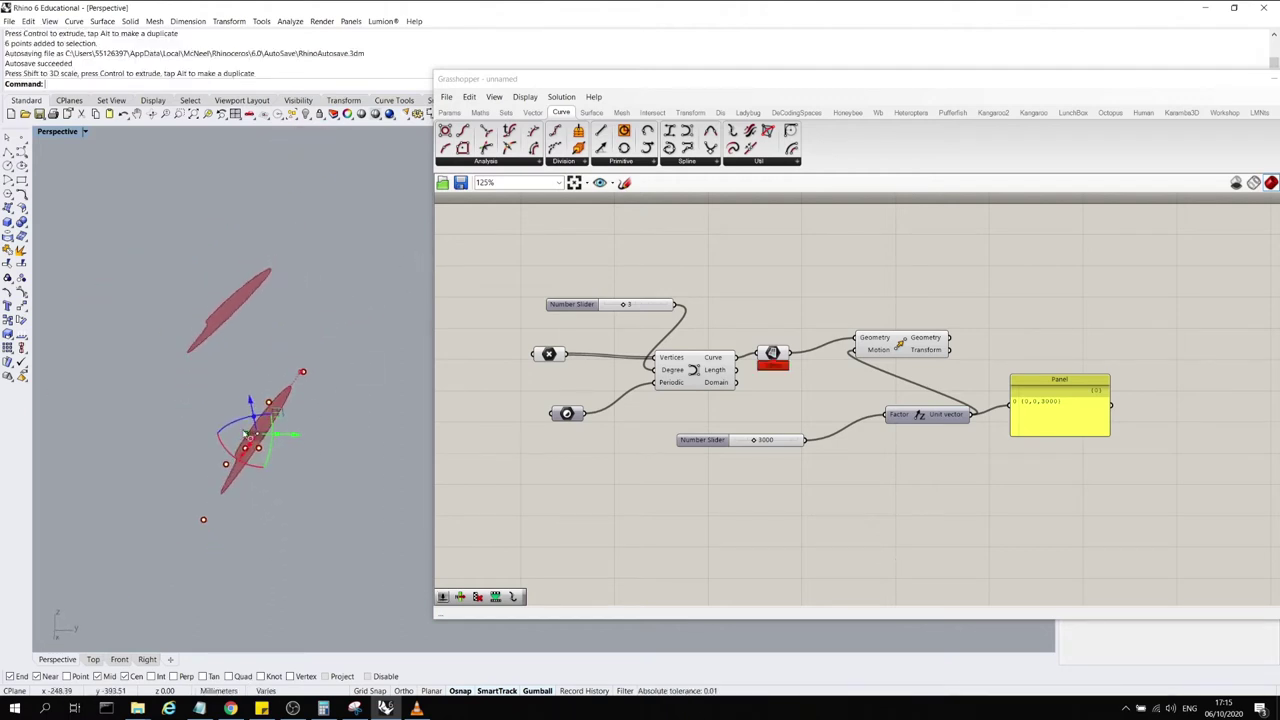
Enlarge the six selected control points further by scaling along the horizontal gumball axes, and deselect them
drag(245, 433, 44, 428)
scroll(272, 450, down, 7)
right_drag(350, 436, 173, 512)
drag(329, 398, 405, 371)
right_drag(336, 451, 364, 456)
drag(211, 449, 111, 425)
right_drag(318, 454, 346, 484)
drag(347, 396, 371, 371)
right_drag(353, 430, 348, 370)
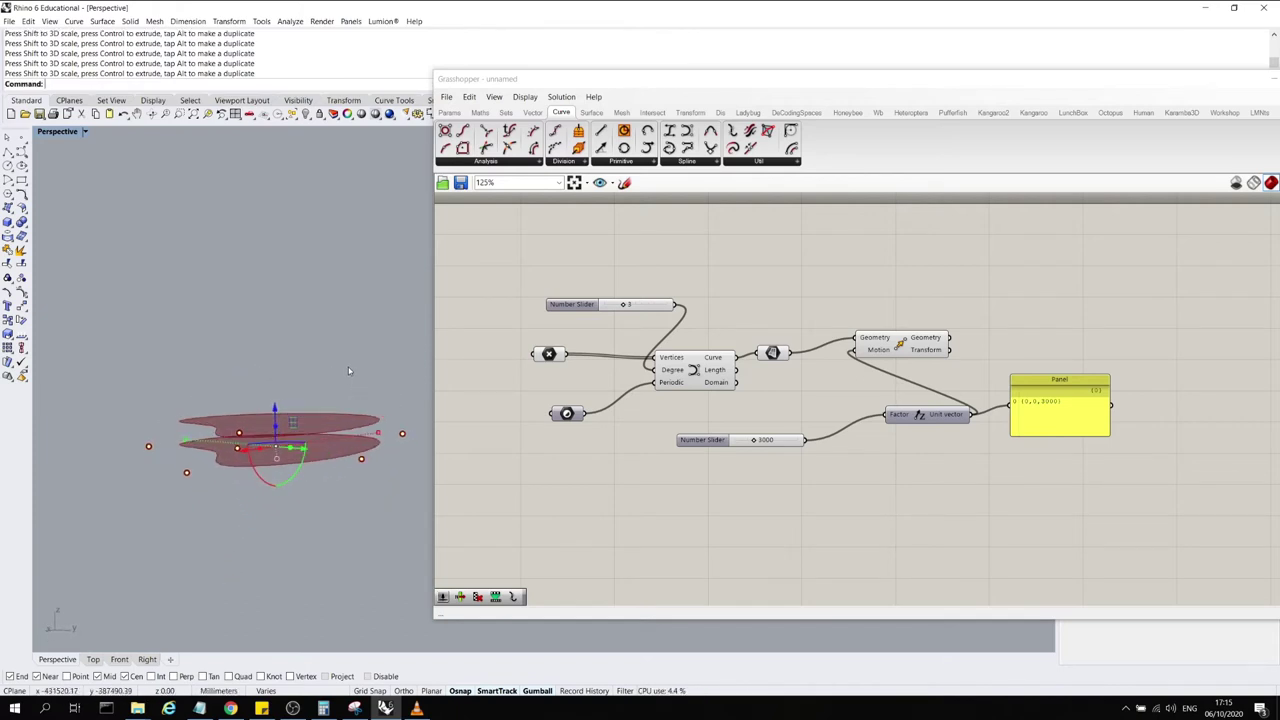
click(348, 367)
right_drag(308, 418, 285, 455)
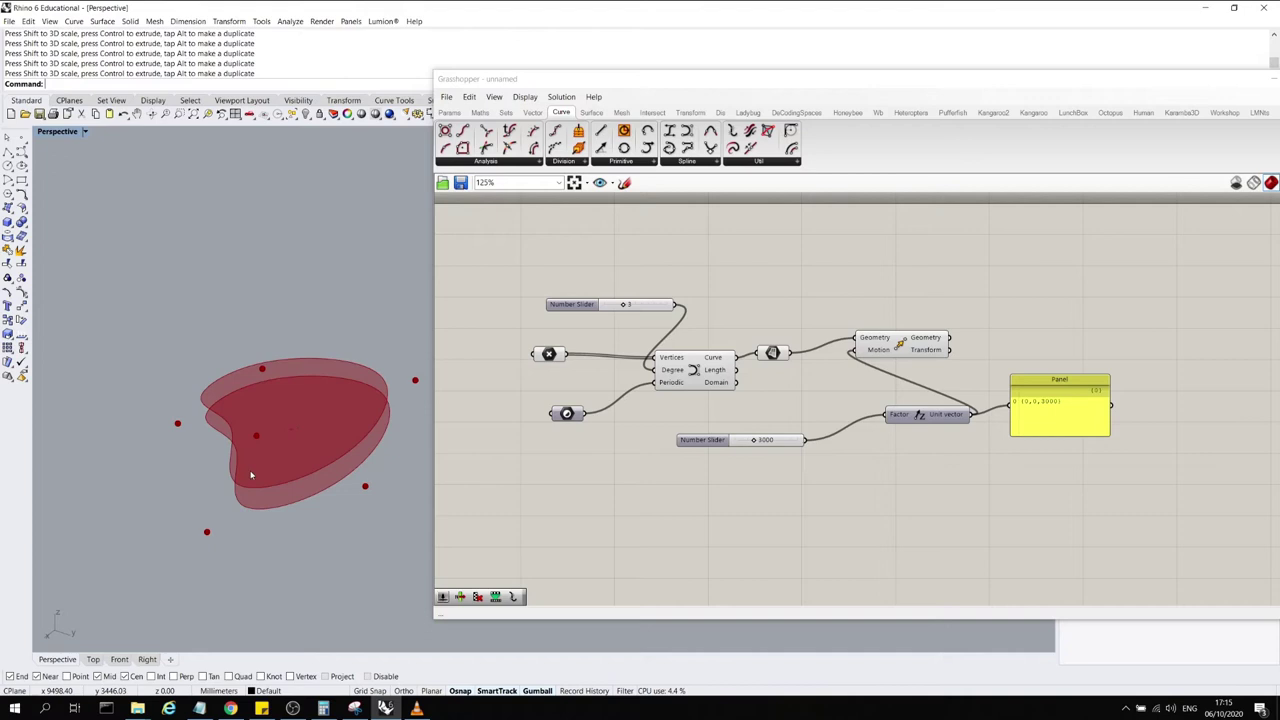
Move the front control point to reshape the surfaces, and shift the Point parameter farther from the Nurbs curve component
click(207, 531)
drag(207, 531, 193, 484)
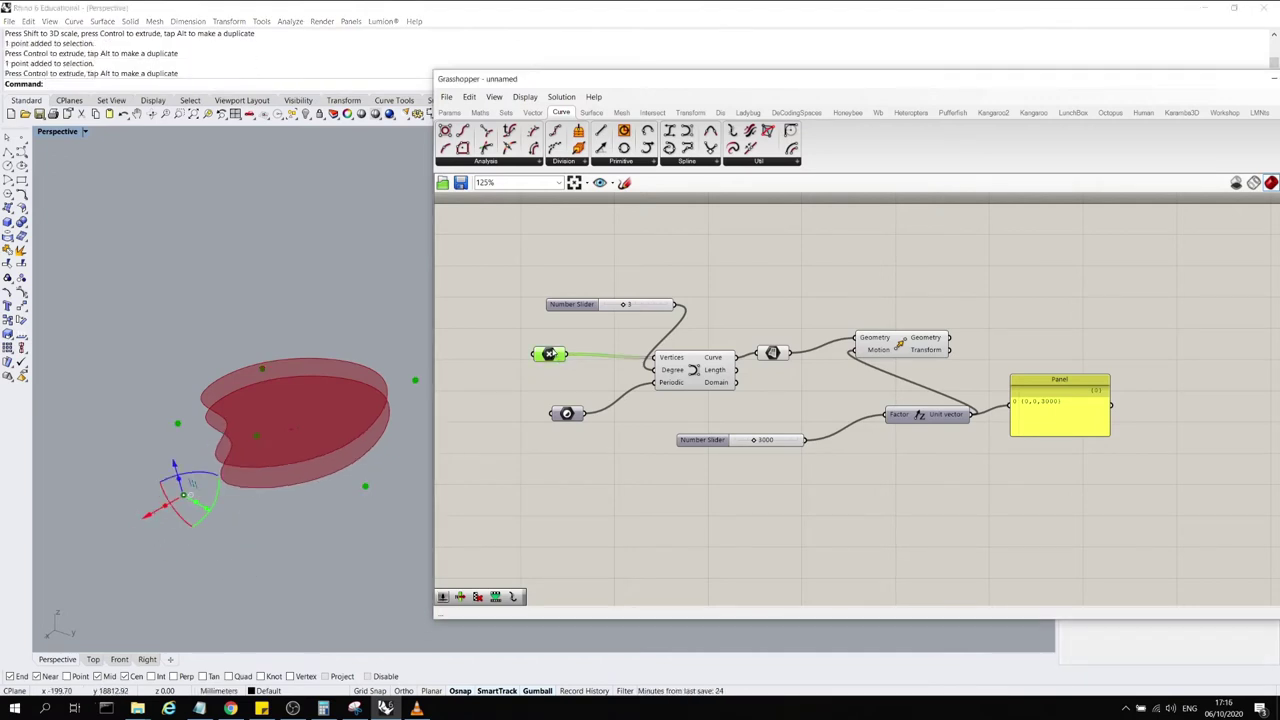
drag(549, 354, 525, 351)
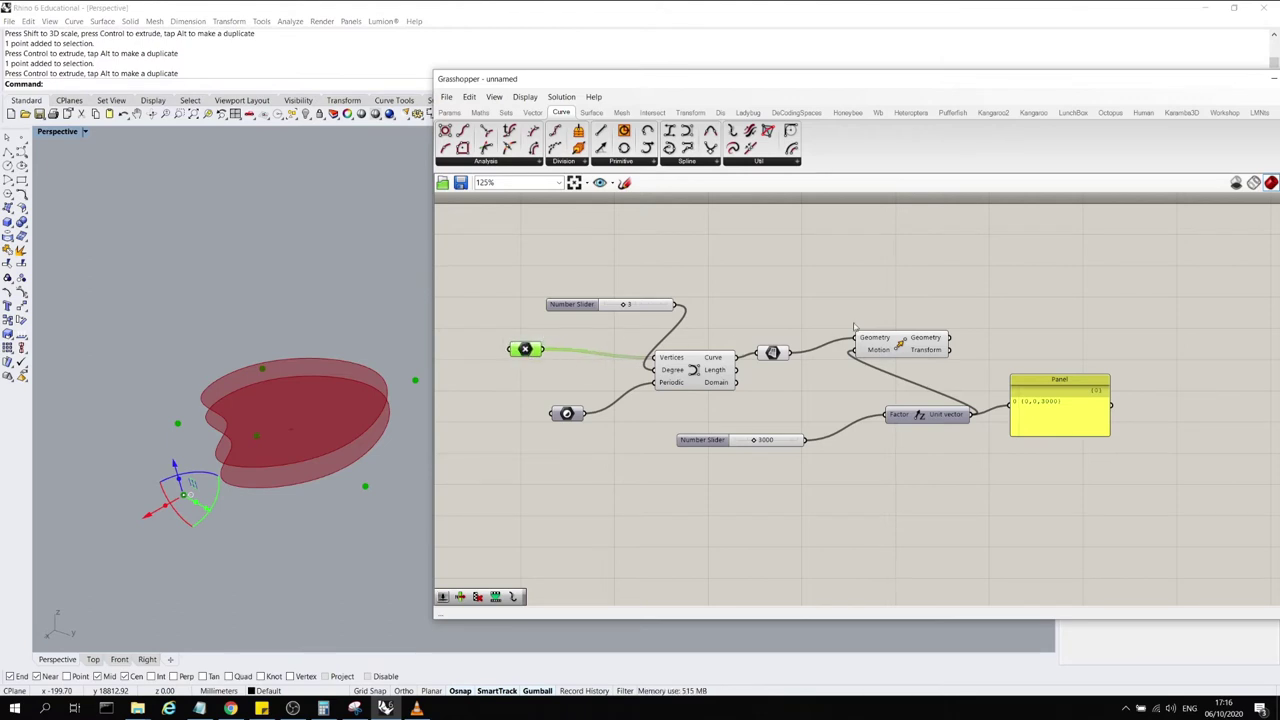
click(676, 357)
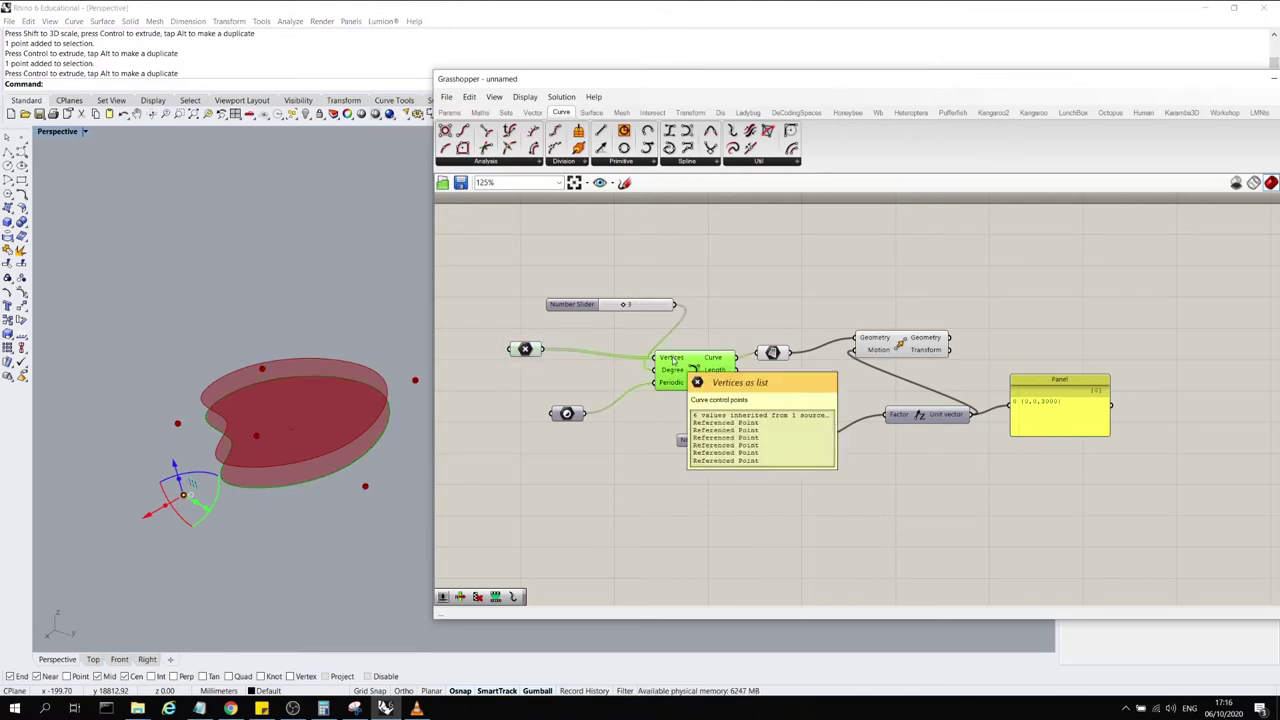
Shift the Move component farther from the Surface parameter and place the vector panel below the Unit Z component
click(808, 320)
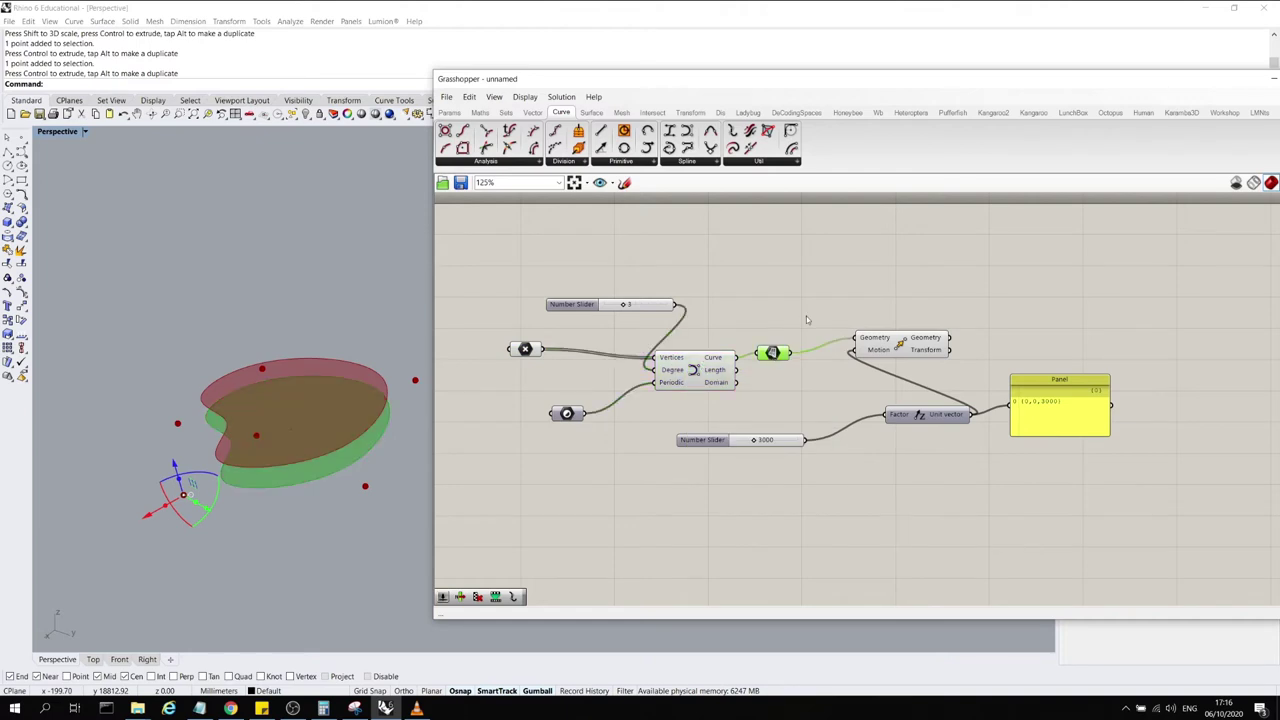
click(893, 340)
scroll(789, 446, down, 1)
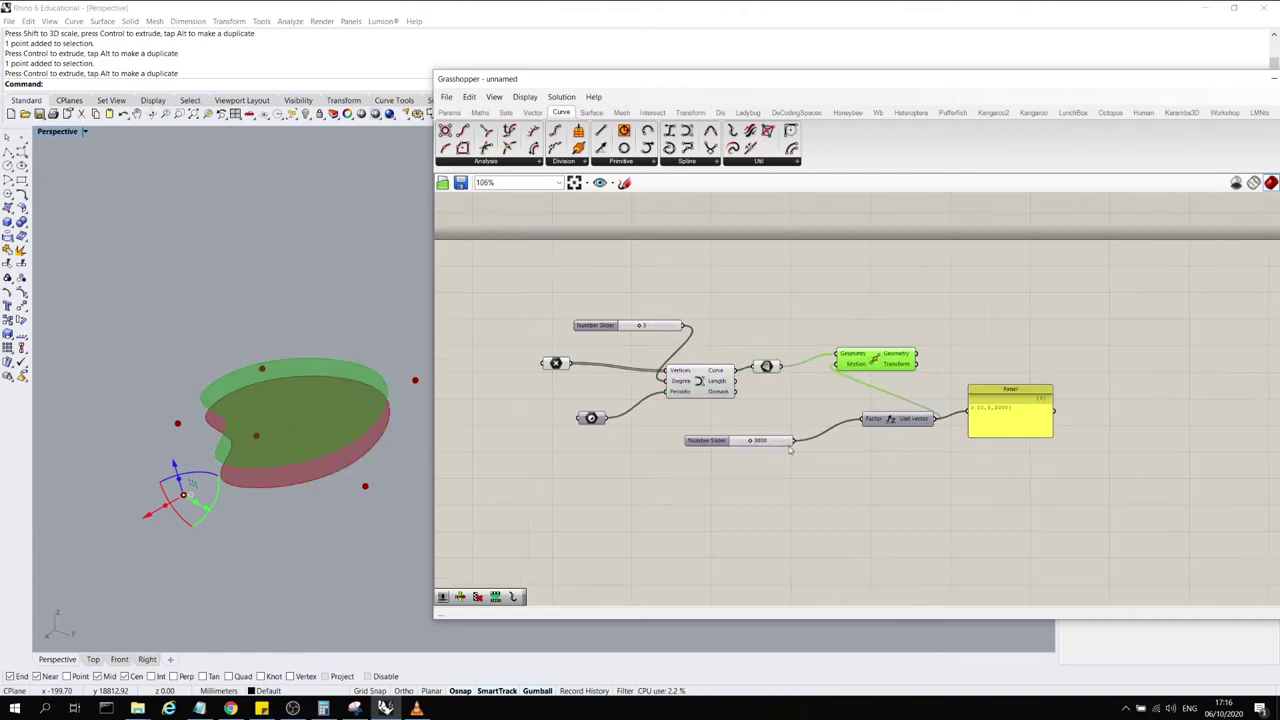
scroll(1015, 455, up, 3)
drag(1029, 387, 946, 519)
click(836, 310)
drag(836, 311, 1055, 363)
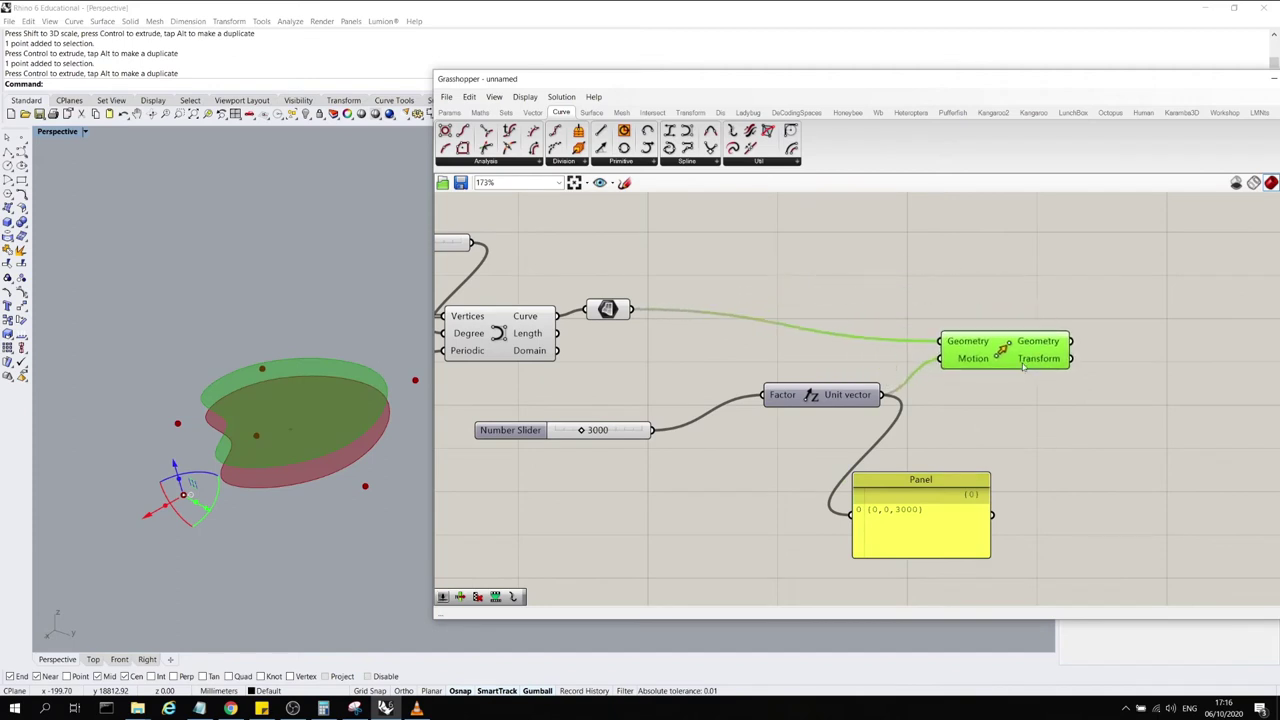
click(1105, 450)
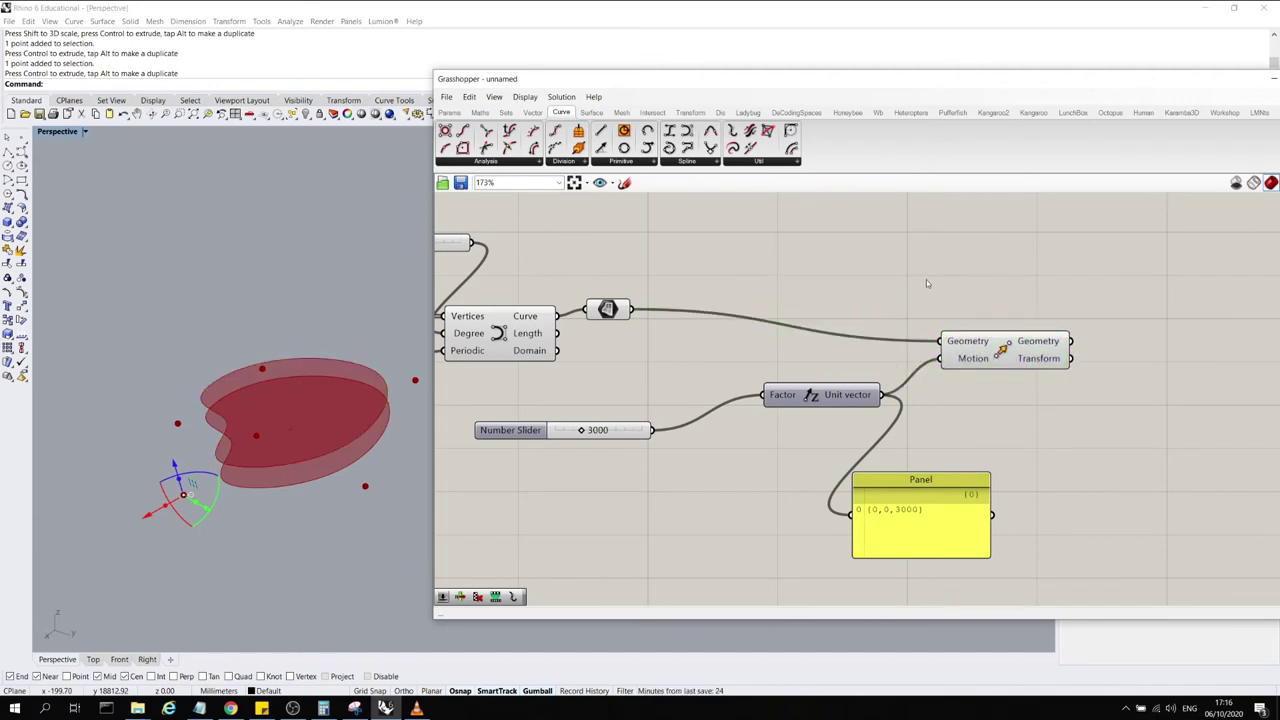
Bring the vector panel up directly beneath the Move component, close to the Unit Z output
scroll(914, 267, down, 3)
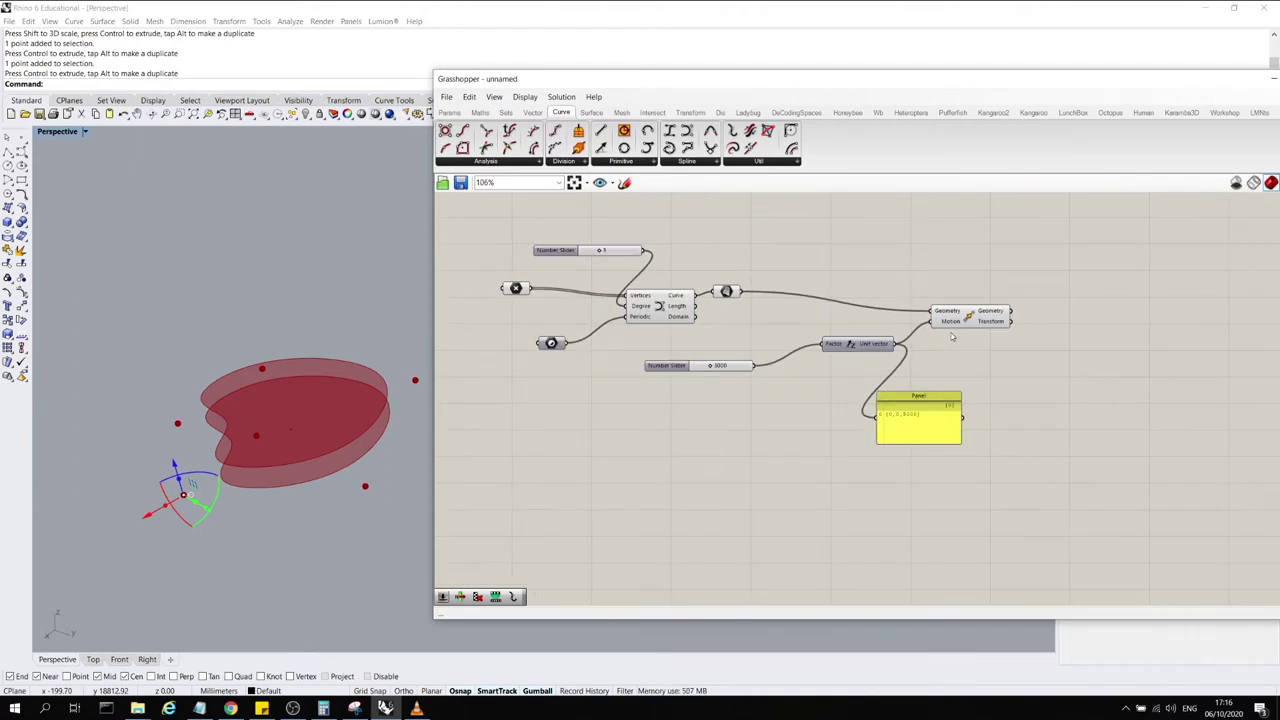
scroll(882, 337, up, 3)
drag(867, 355, 834, 360)
click(974, 302)
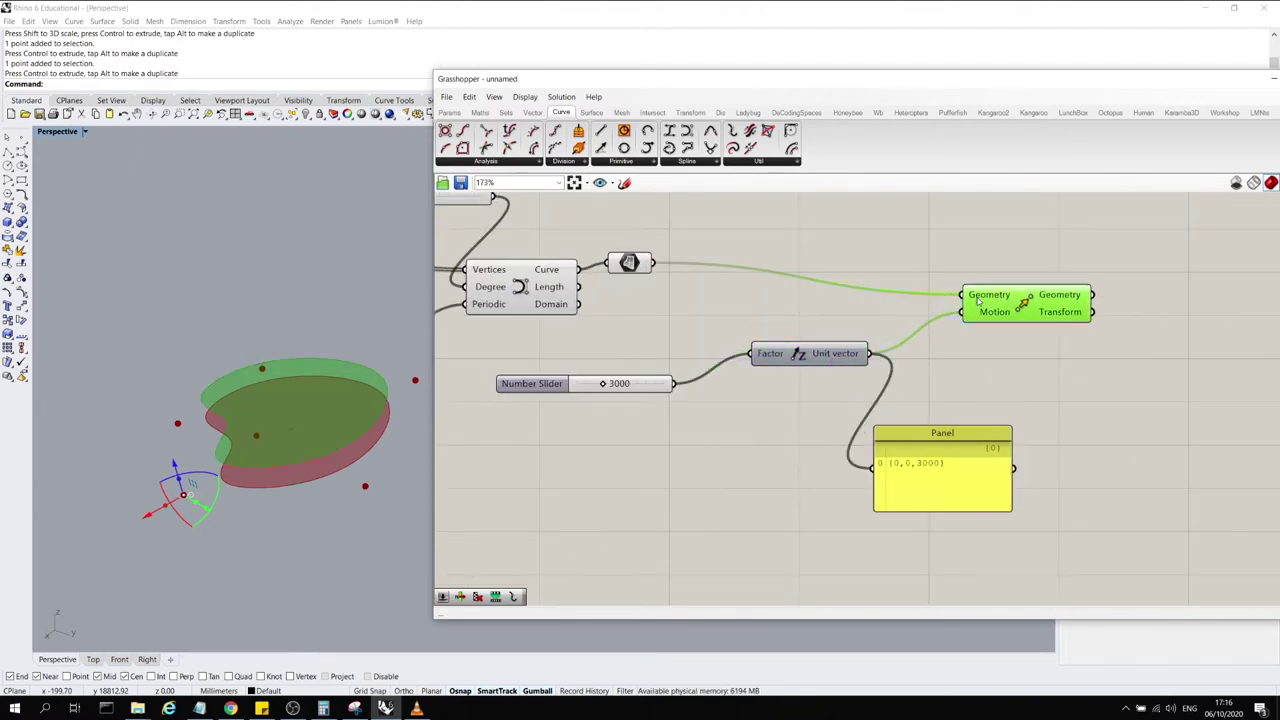
drag(928, 470, 959, 408)
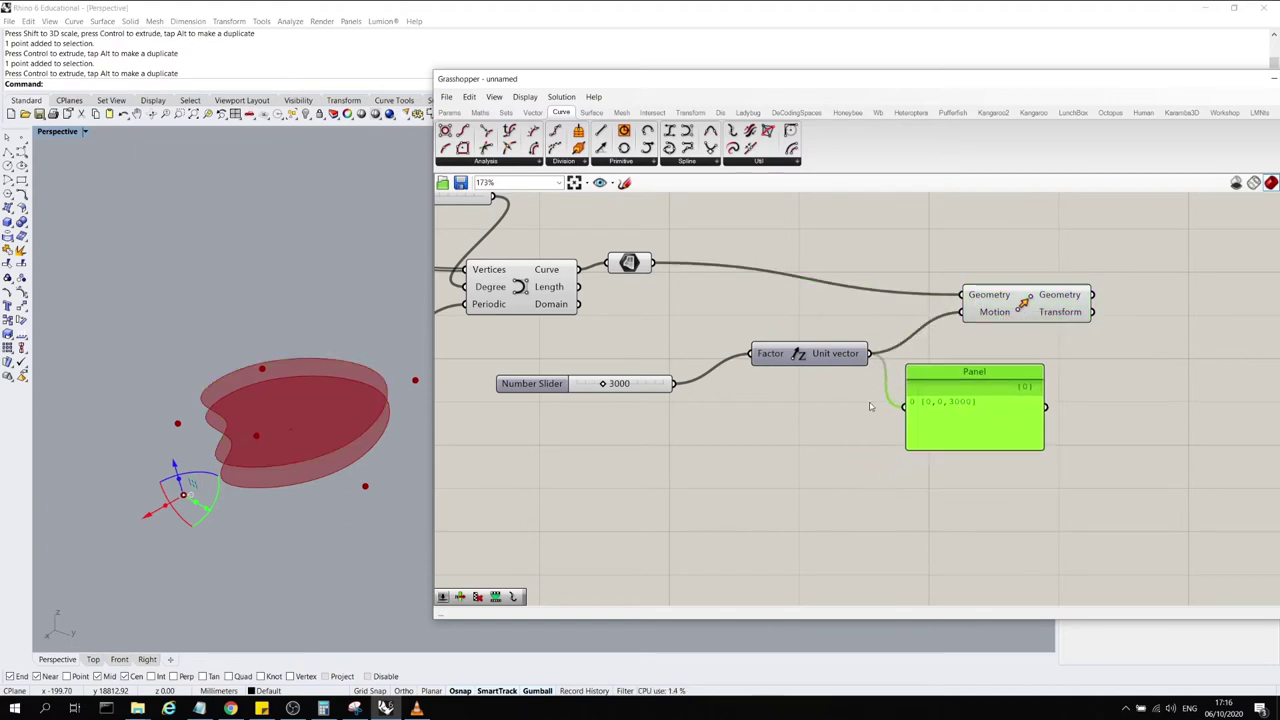
Place the 3000 slider right beside Unit Z's Factor input and adjust the vector panel's position slightly
click(629, 262)
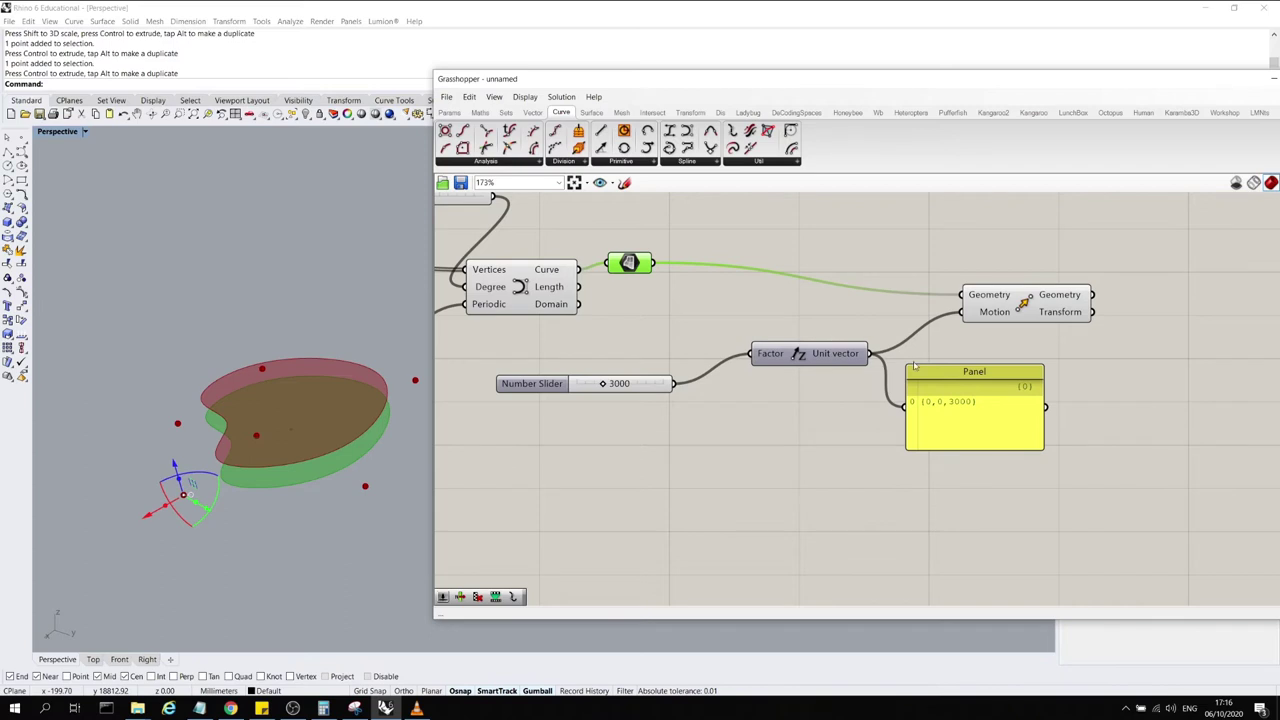
scroll(983, 311, down, 3)
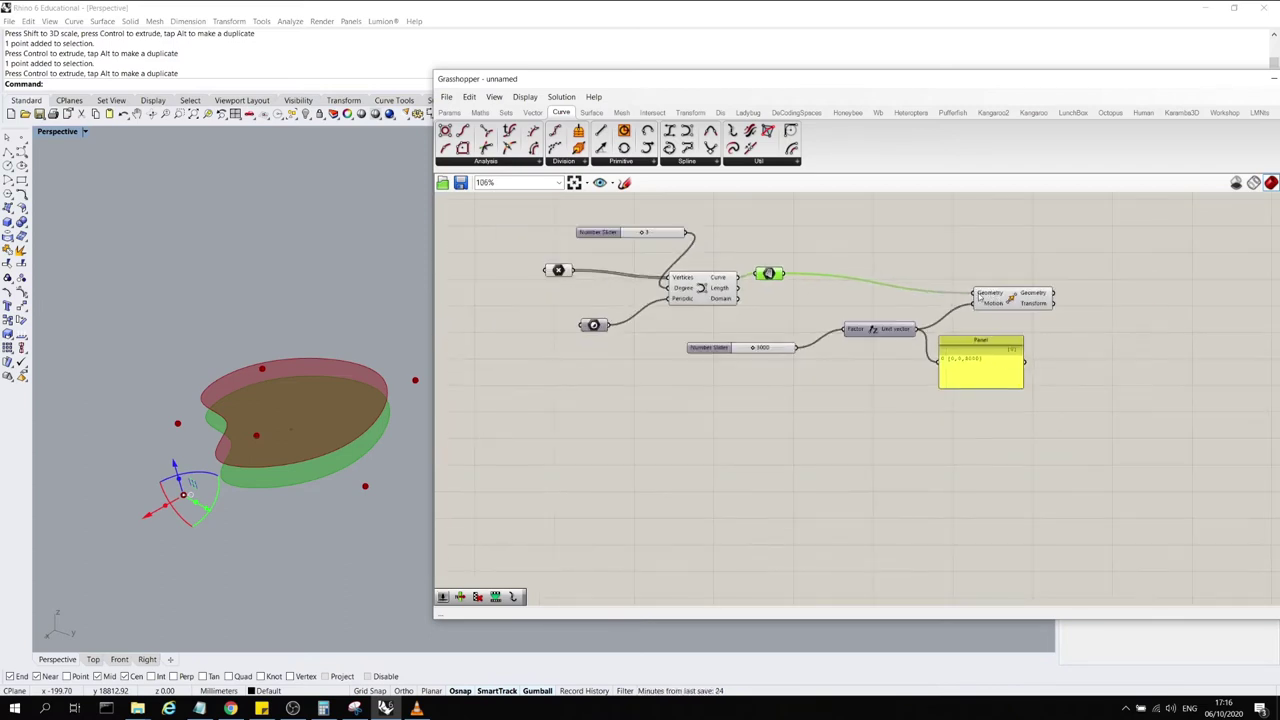
scroll(885, 330, up, 2)
click(995, 381)
drag(720, 361, 770, 339)
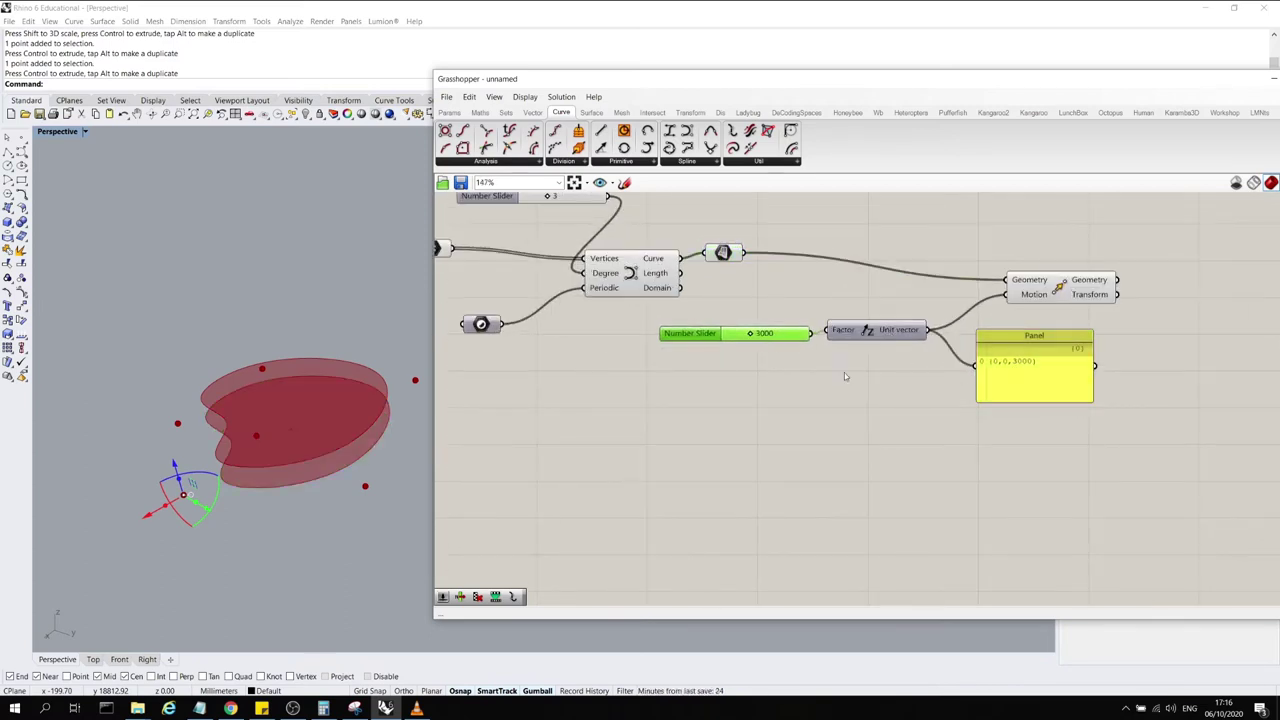
drag(1020, 385, 1028, 382)
drag(1045, 452, 771, 320)
click(646, 487)
Add a Series component to the canvas and position it below the 3000 slider
double_click(619, 453)
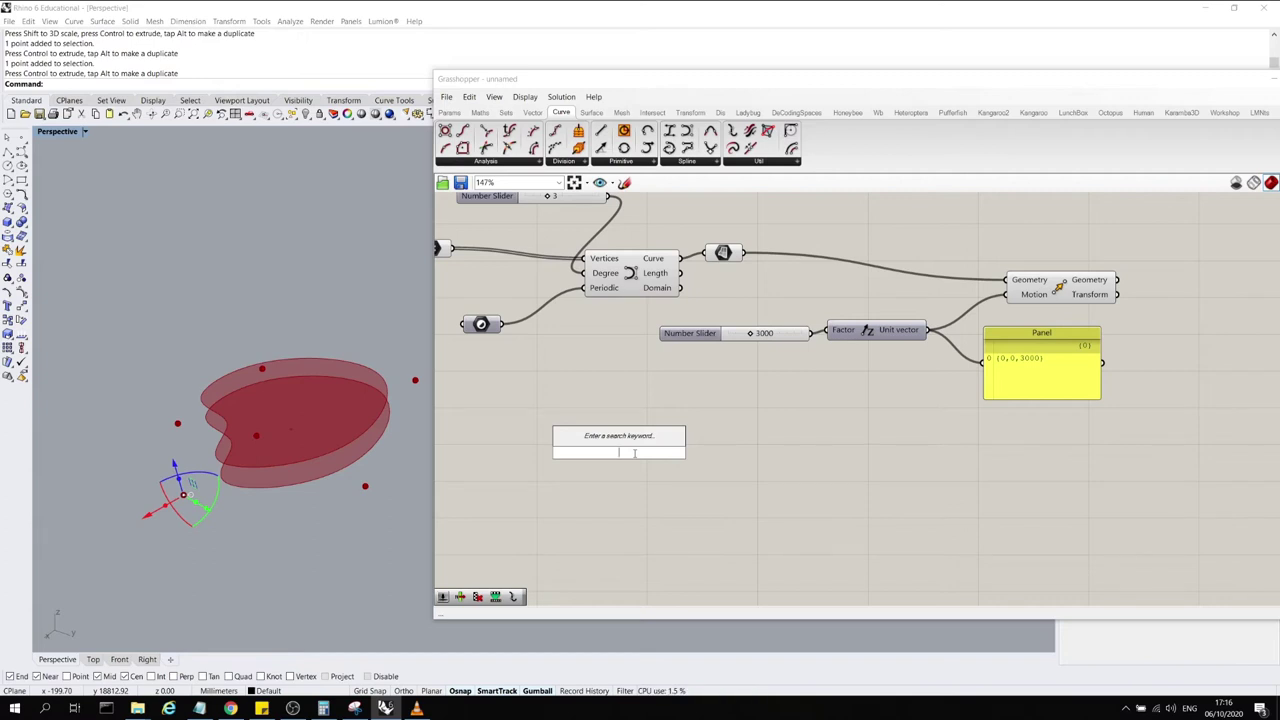
text(s)
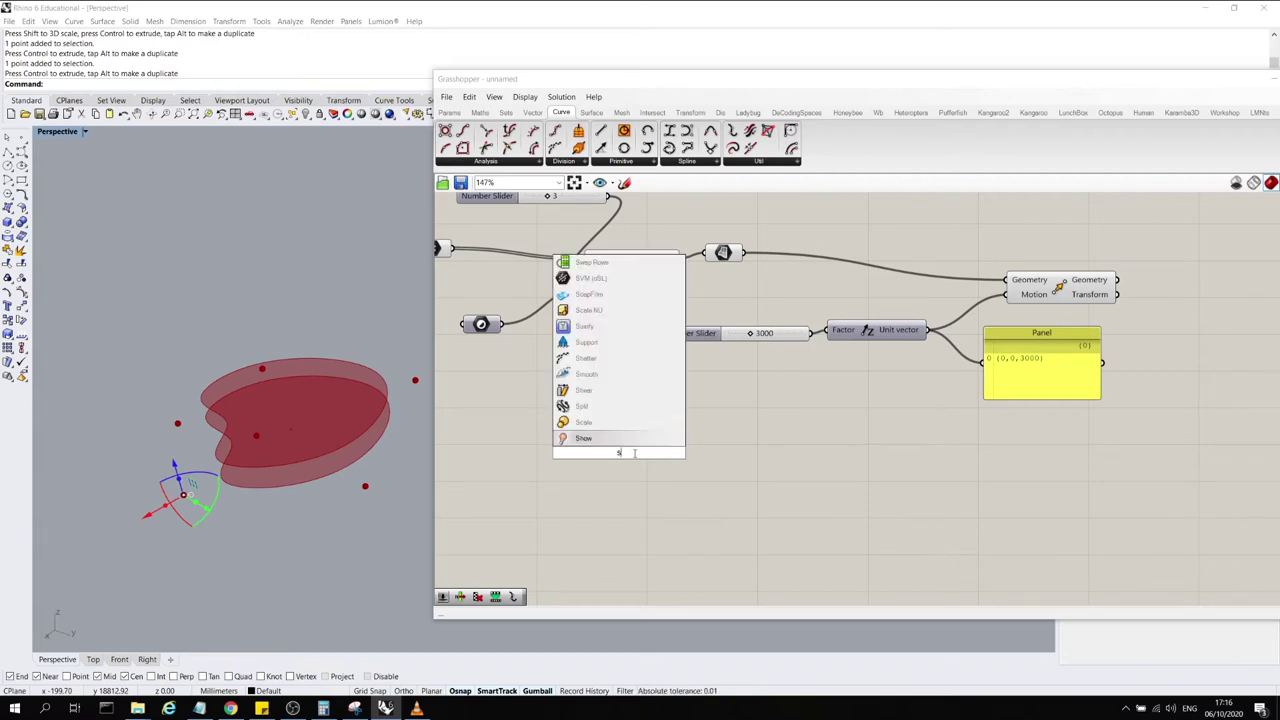
text(eries)
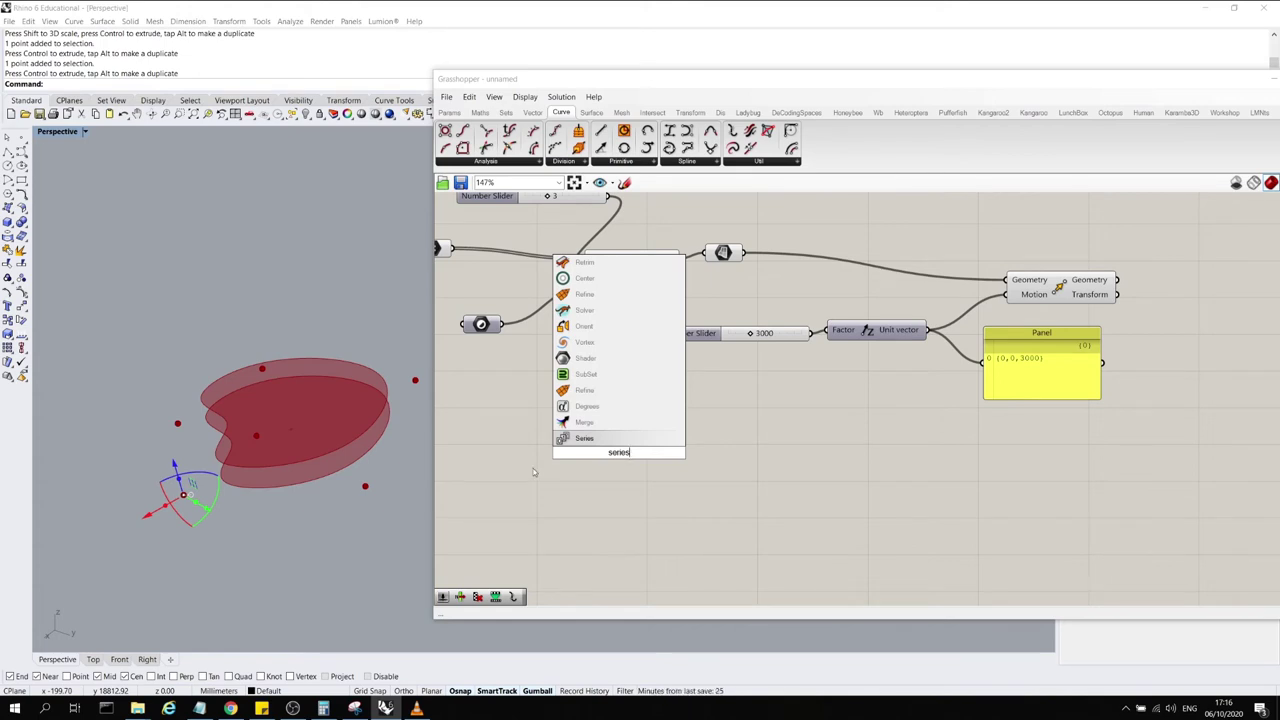
click(576, 438)
drag(618, 458, 655, 447)
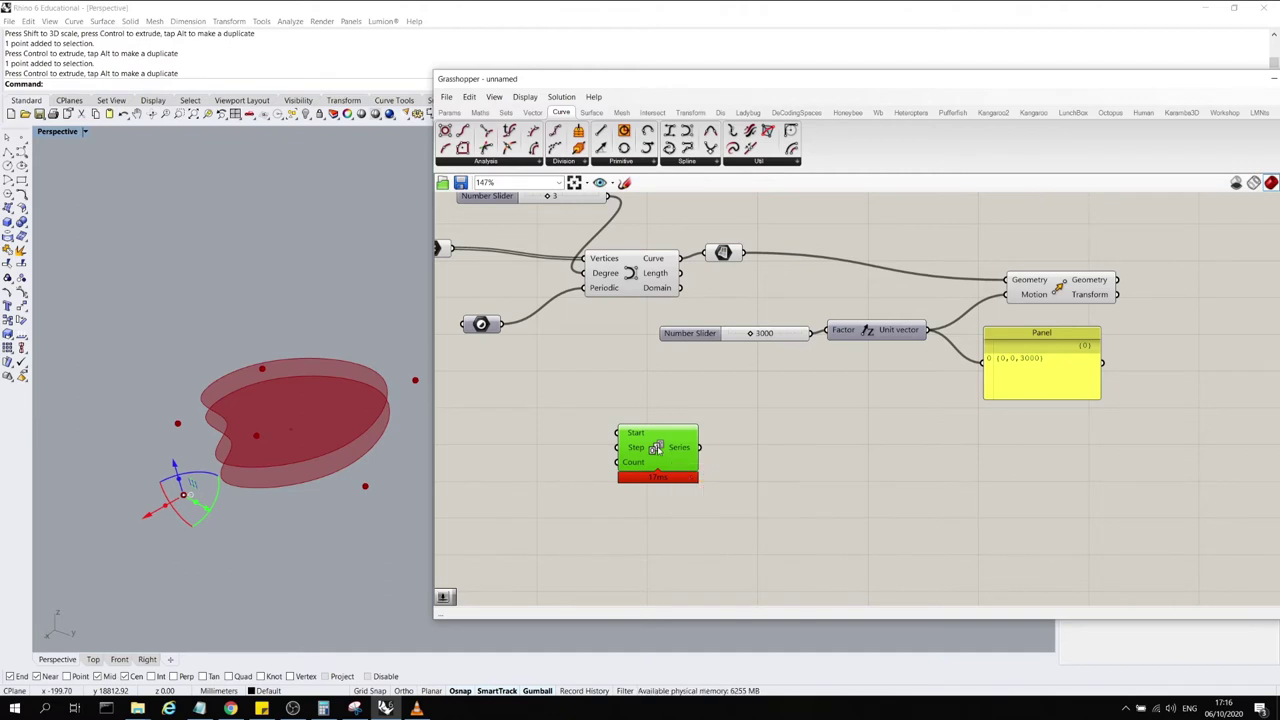
drag(656, 448, 687, 435)
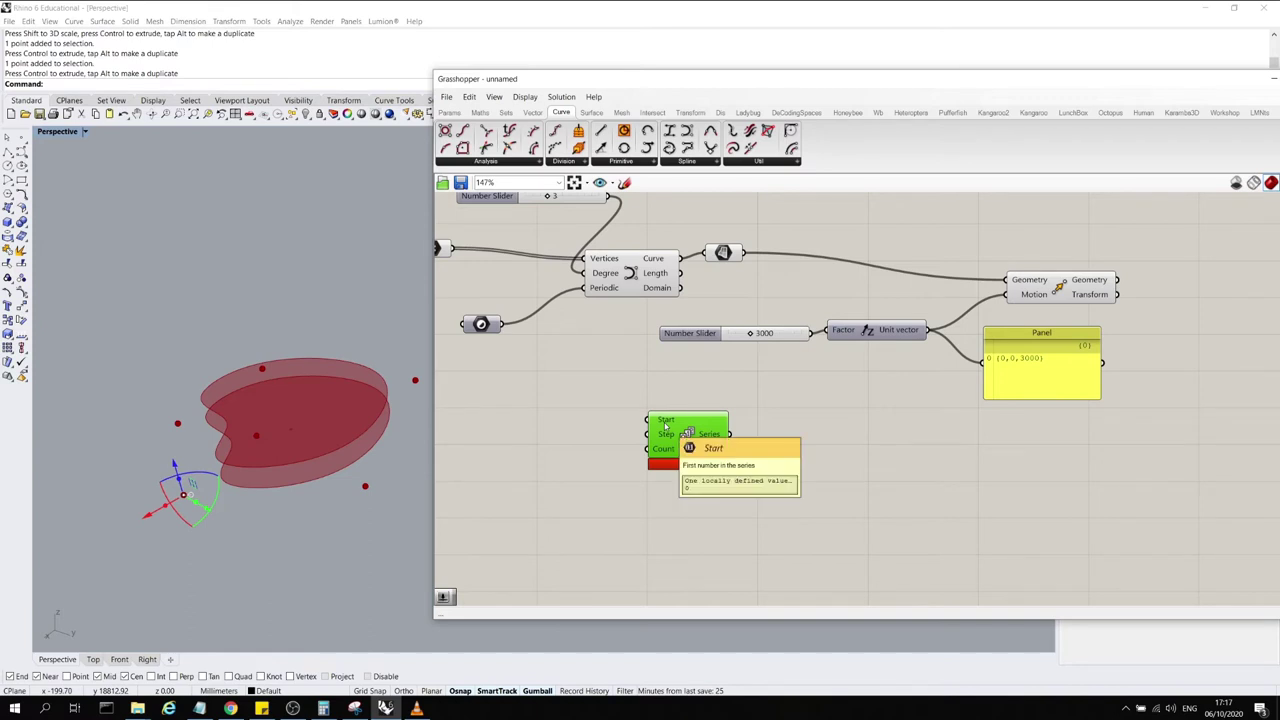
Create a 3000 number slider for the Series Start input and duplicate it to drive the Step input
double_click(588, 414)
text(3)
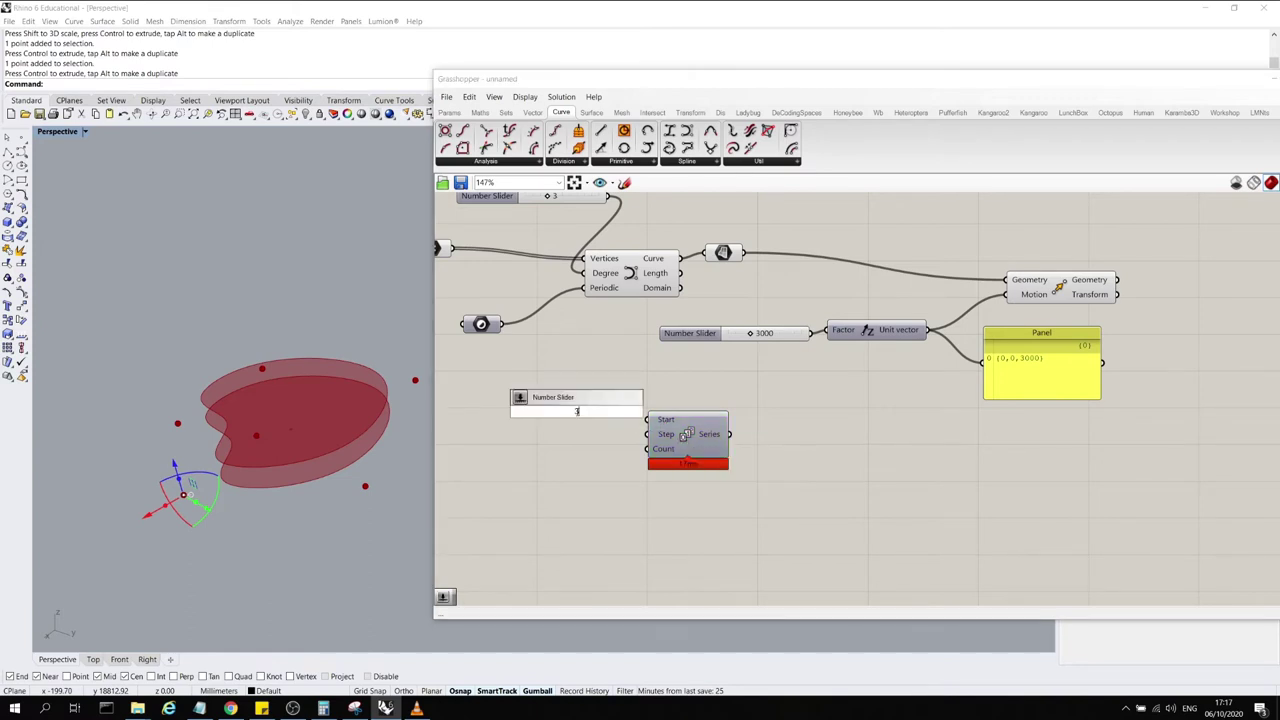
text(000)
key(Return)
drag(556, 413, 508, 413)
drag(603, 413, 662, 434)
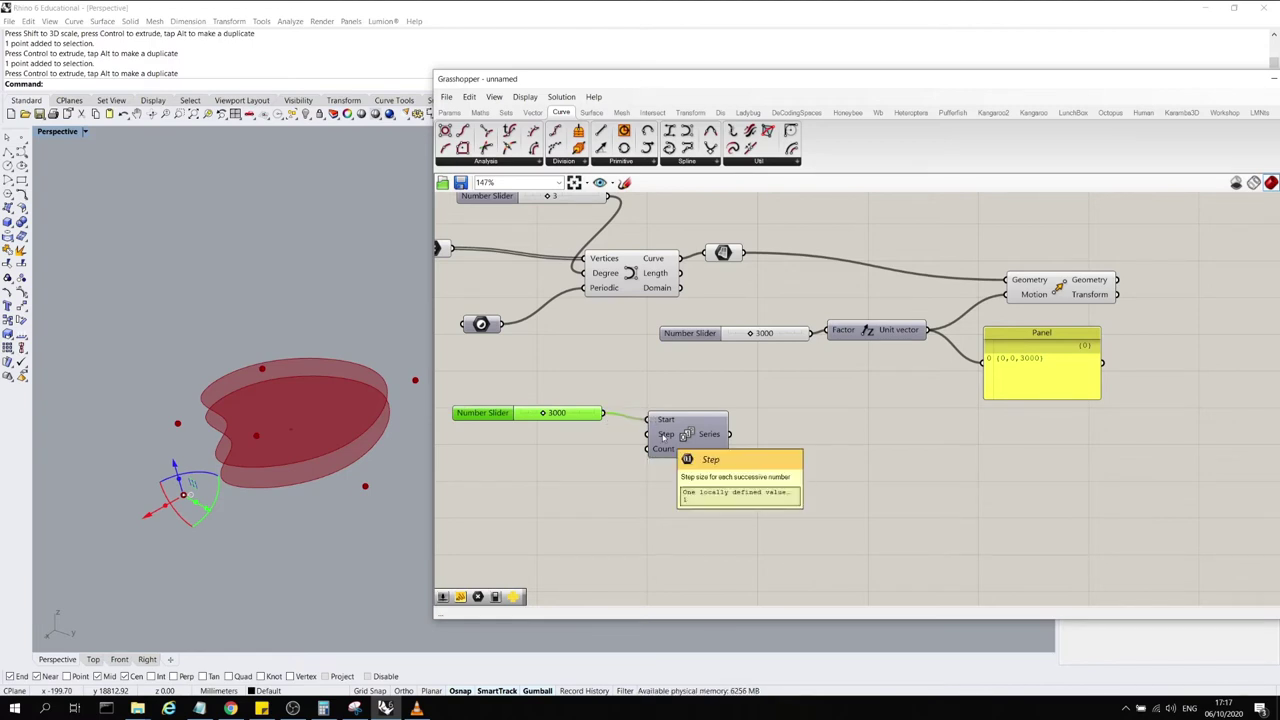
click(560, 443)
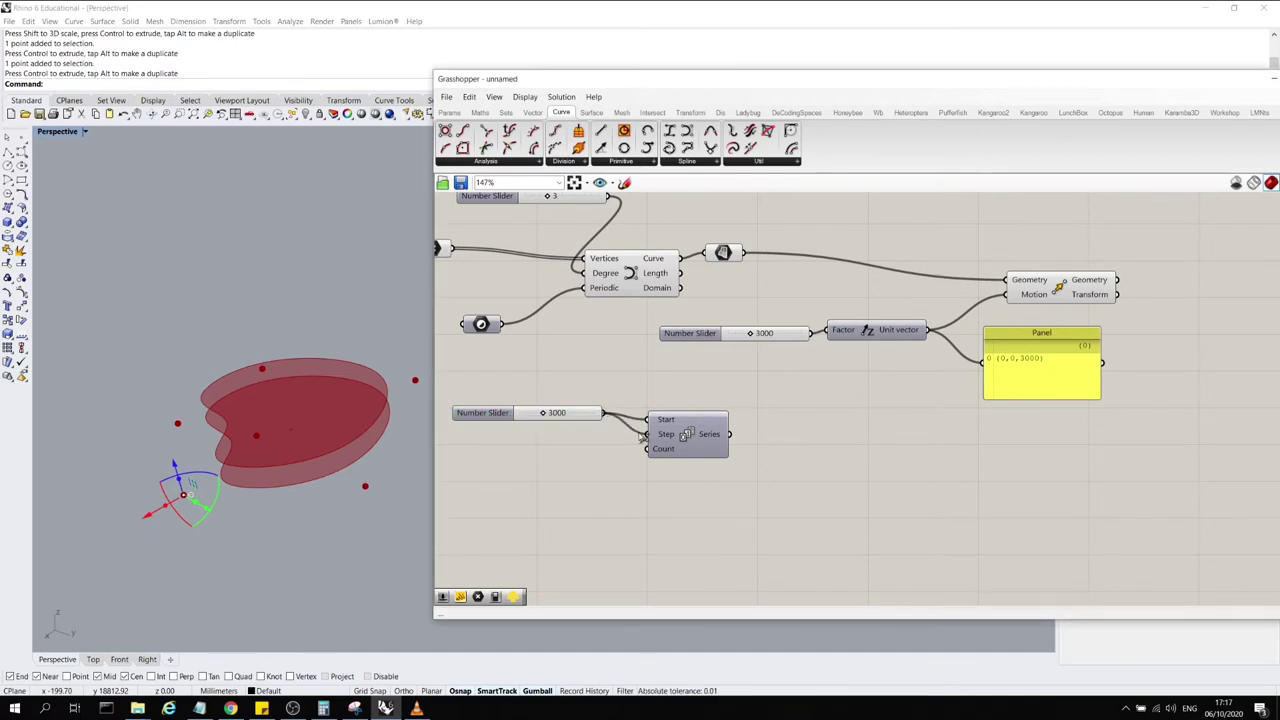
drag(584, 415, 650, 436)
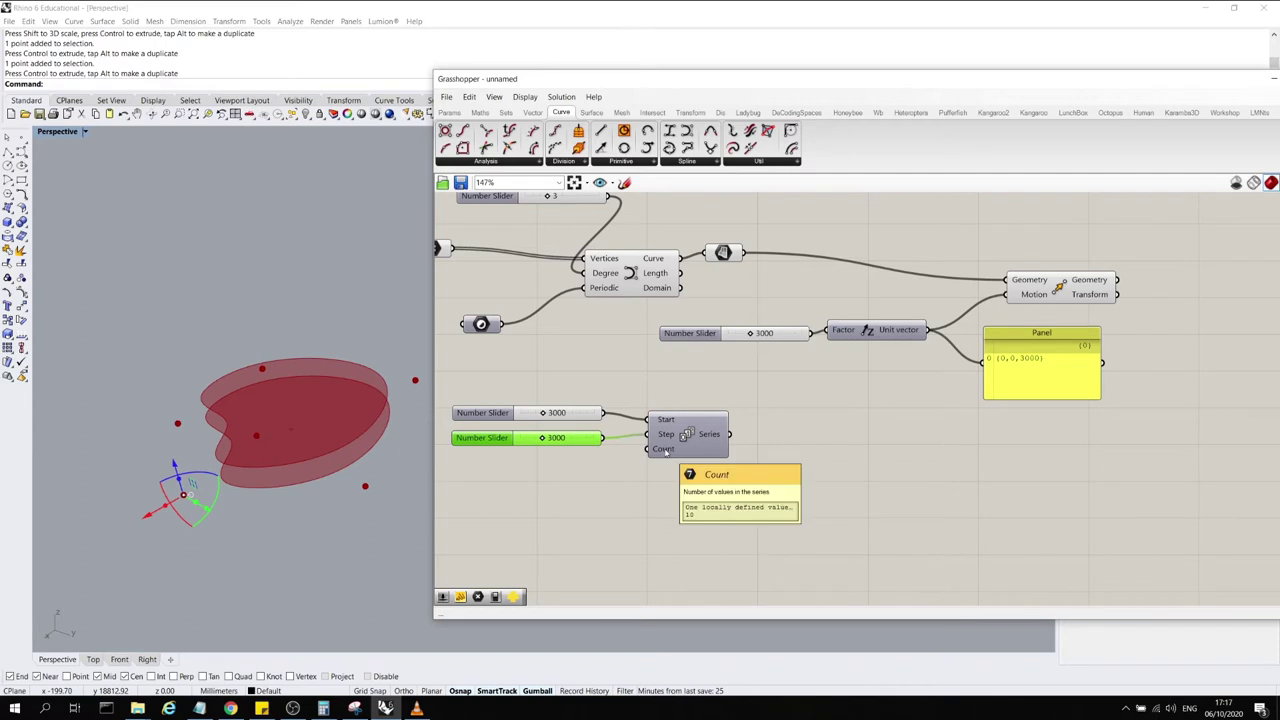
Create a number slider with value 10, connect it to the Series Count input, and align it under the other sliders
double_click(578, 479)
text(10)
key(Return)
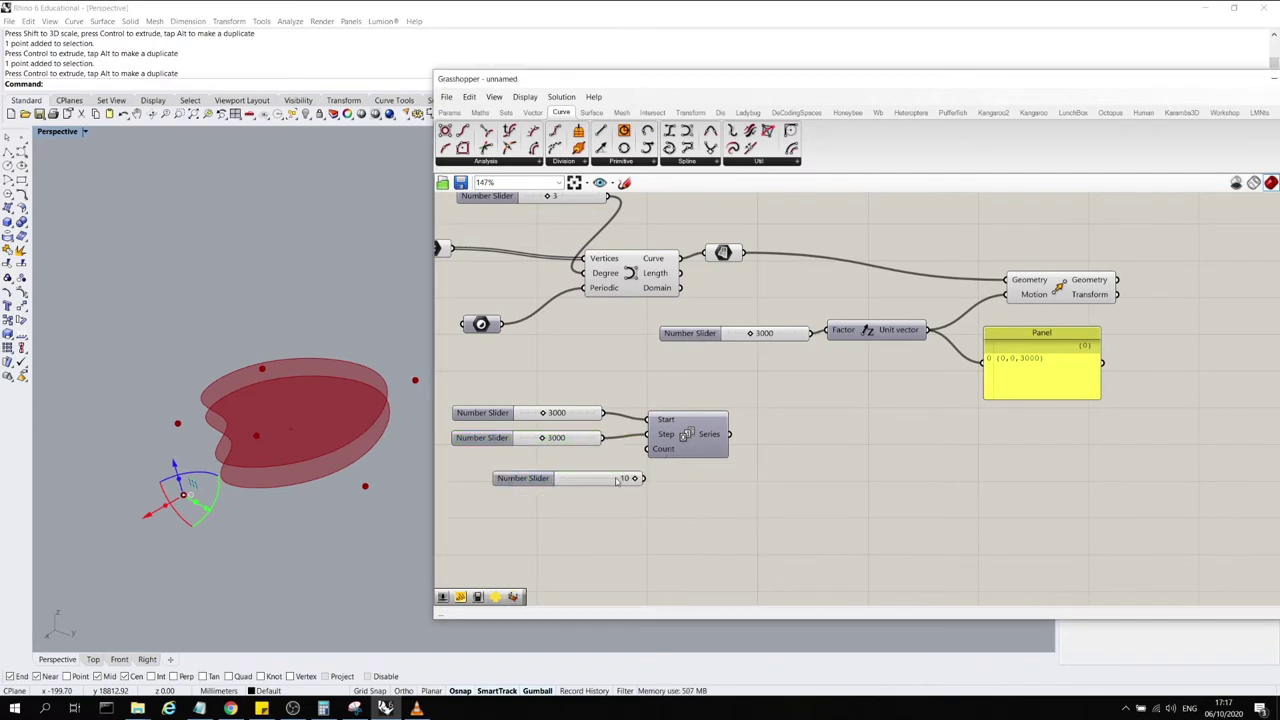
drag(645, 478, 558, 467)
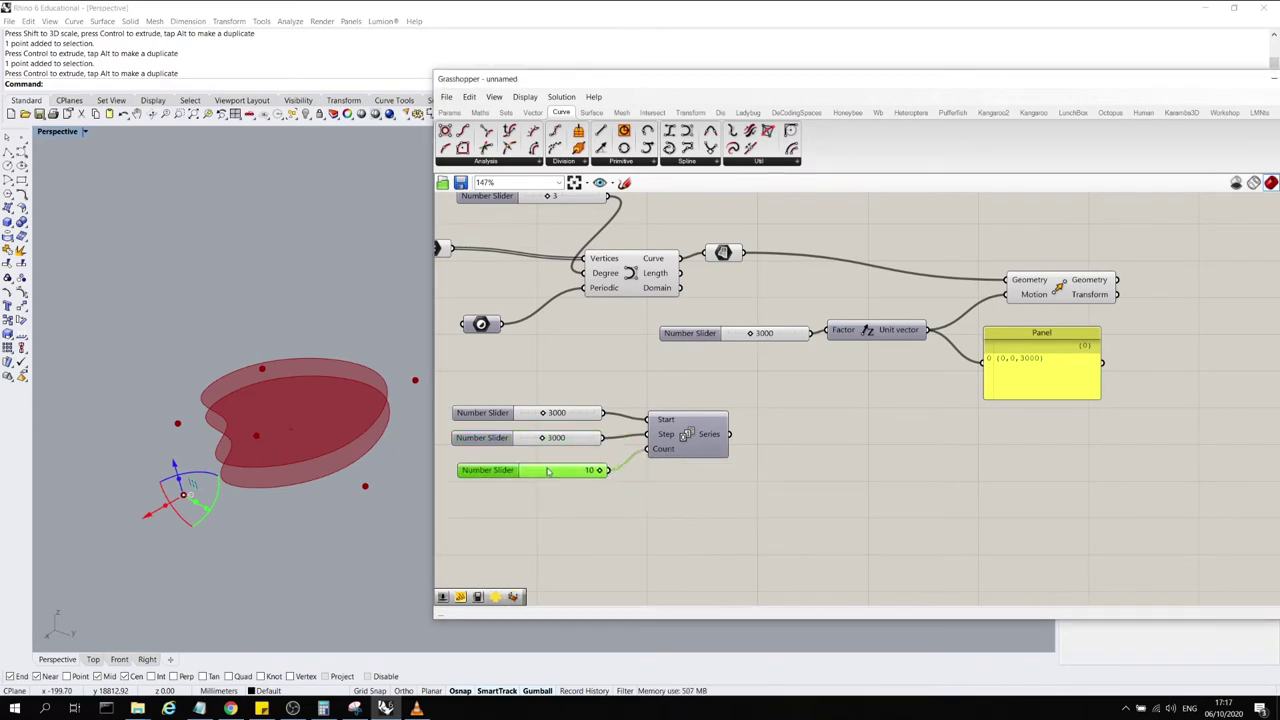
Duplicate the vector panel, connect it to the Series output, and enlarge it to show the whole list
click(1044, 383)
alt+drag(1059, 382, 870, 465)
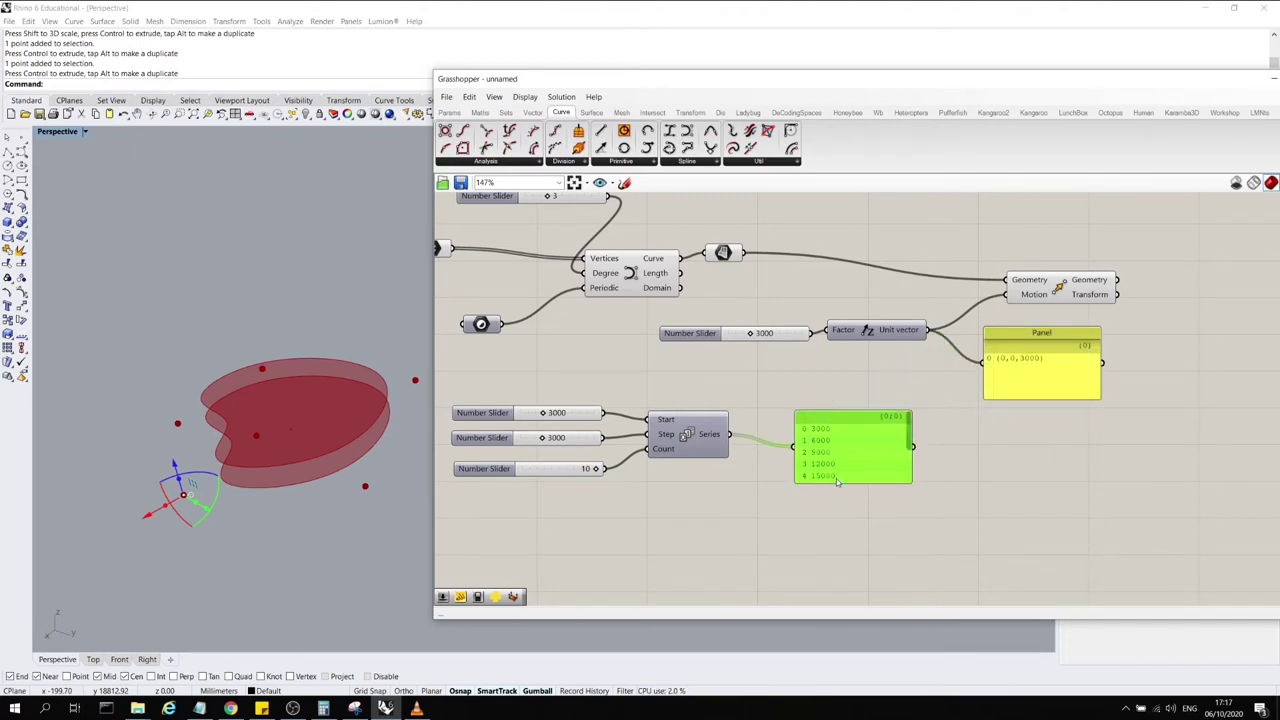
drag(838, 482, 838, 575)
scroll(547, 470, up, 3)
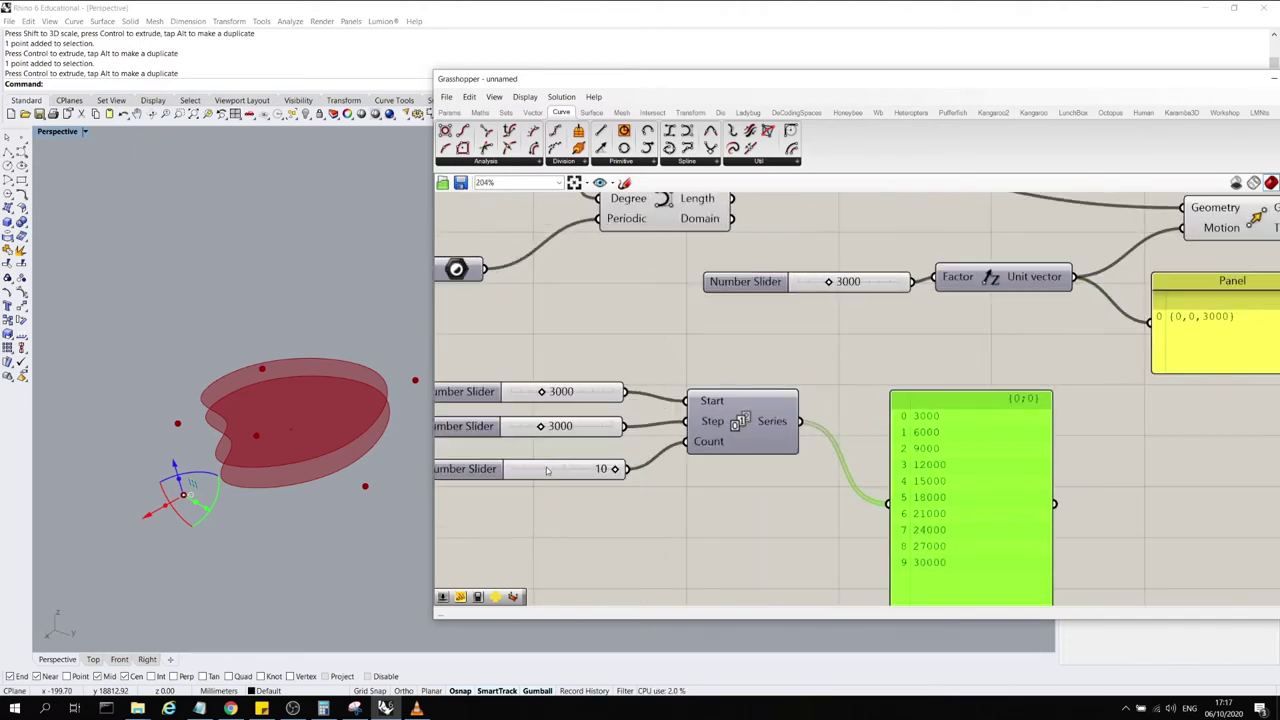
scroll(940, 317, down, 2)
scroll(947, 437, up, 2)
drag(908, 440, 886, 419)
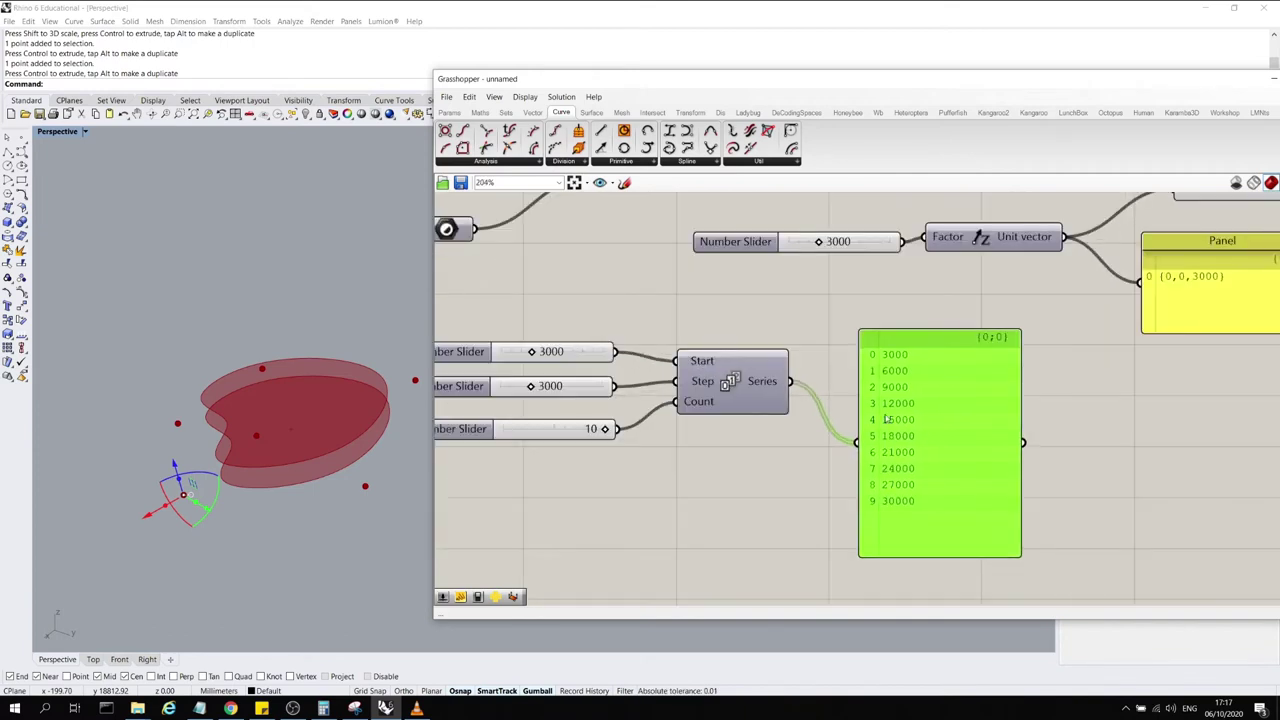
Examine how the Series start, step and count inputs produce the values listed in the panel
click(698, 362)
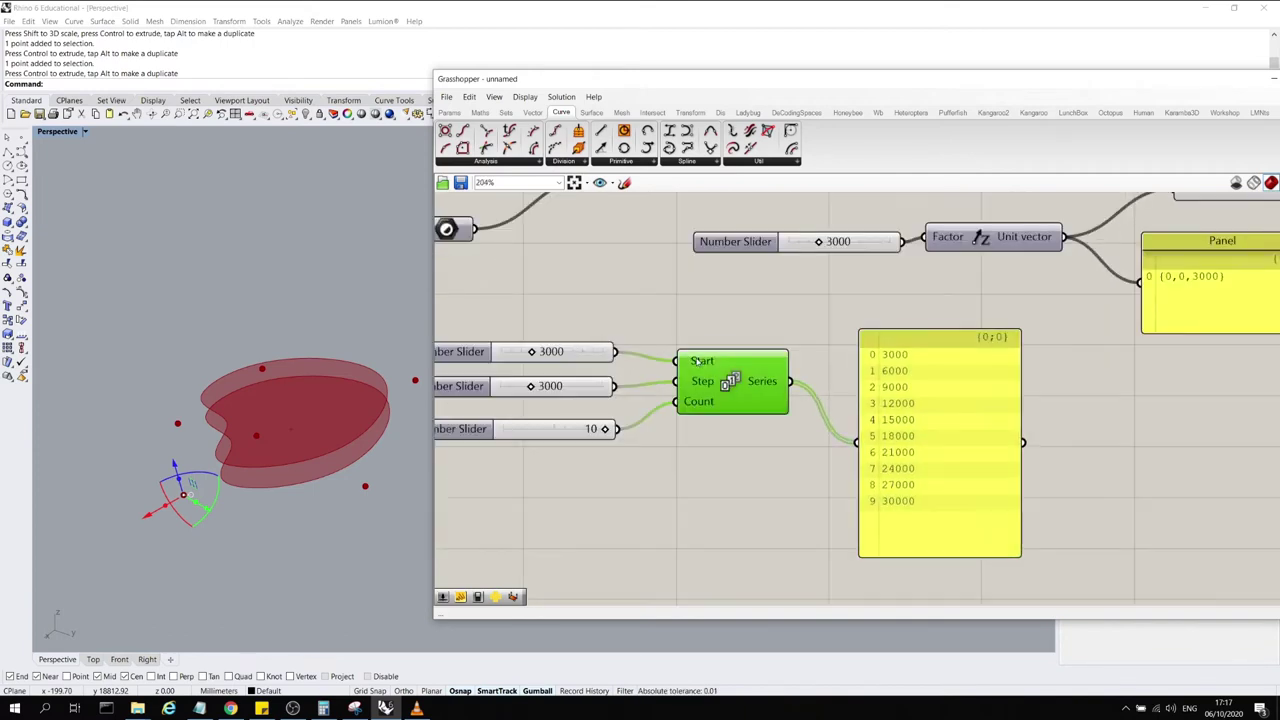
click(905, 360)
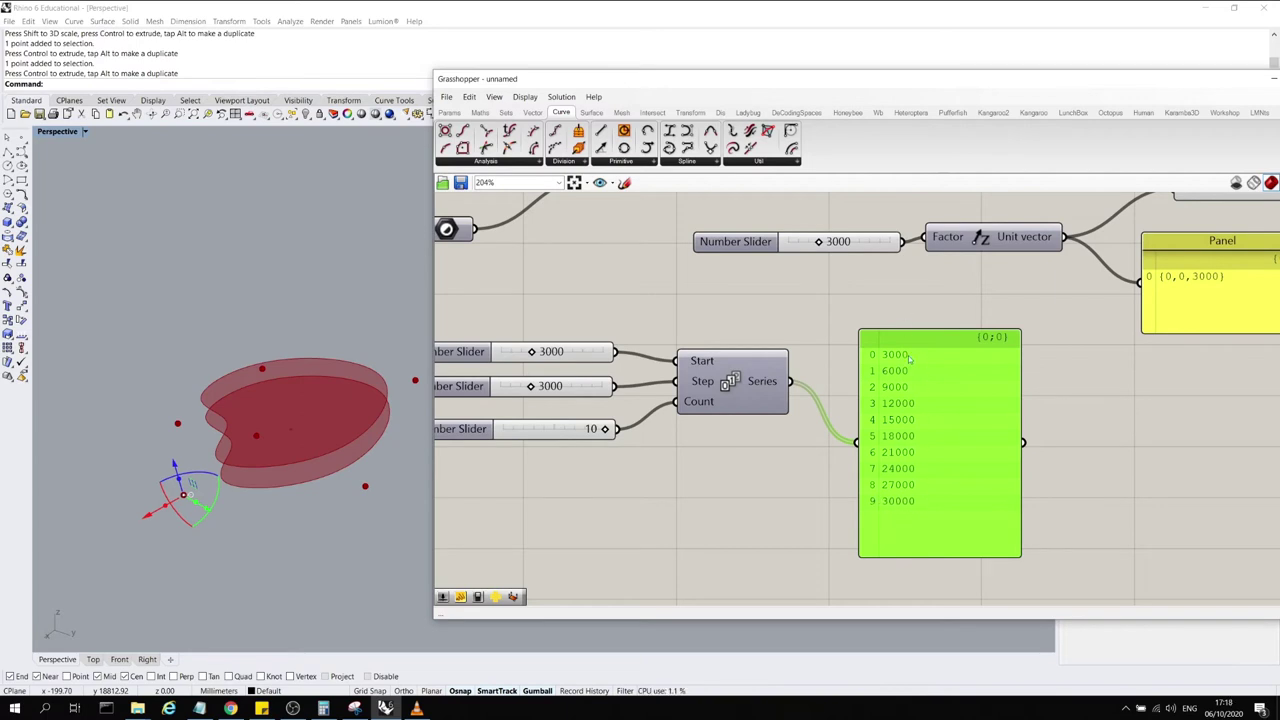
scroll(865, 350, down, 2)
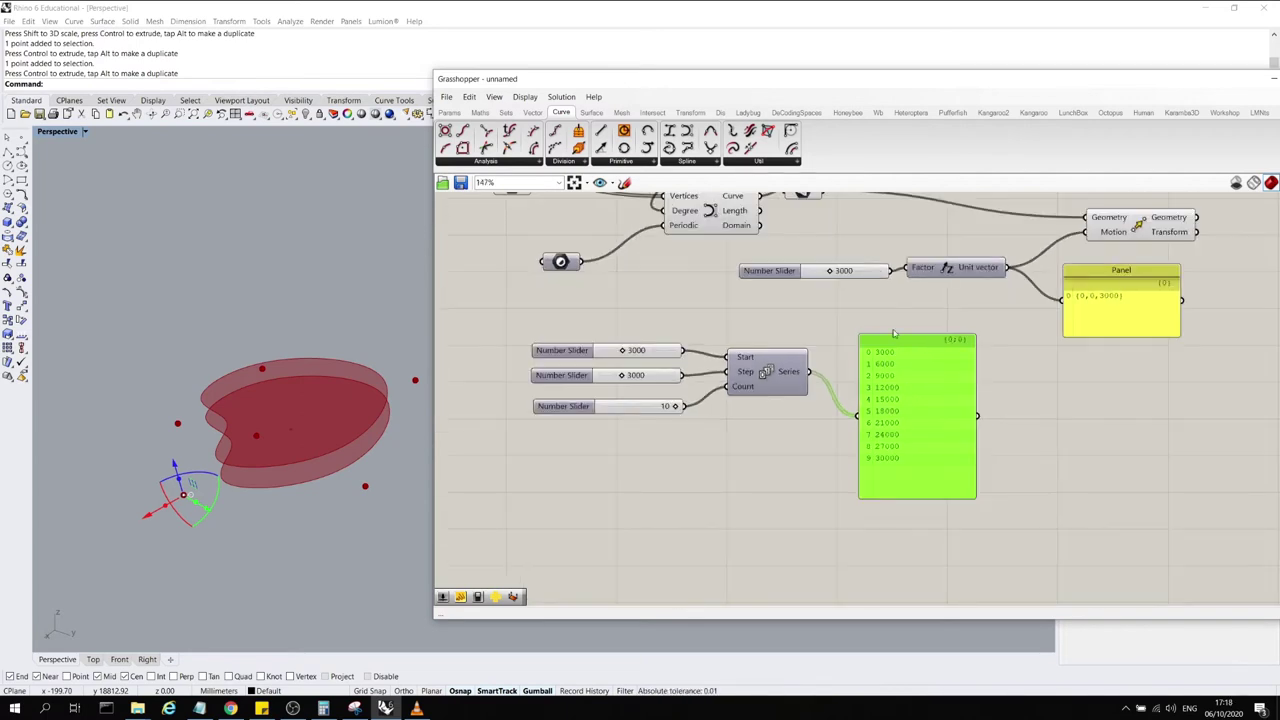
scroll(890, 374, up, 2)
scroll(1024, 372, down, 3)
scroll(956, 324, up, 2)
scroll(1018, 342, down, 1)
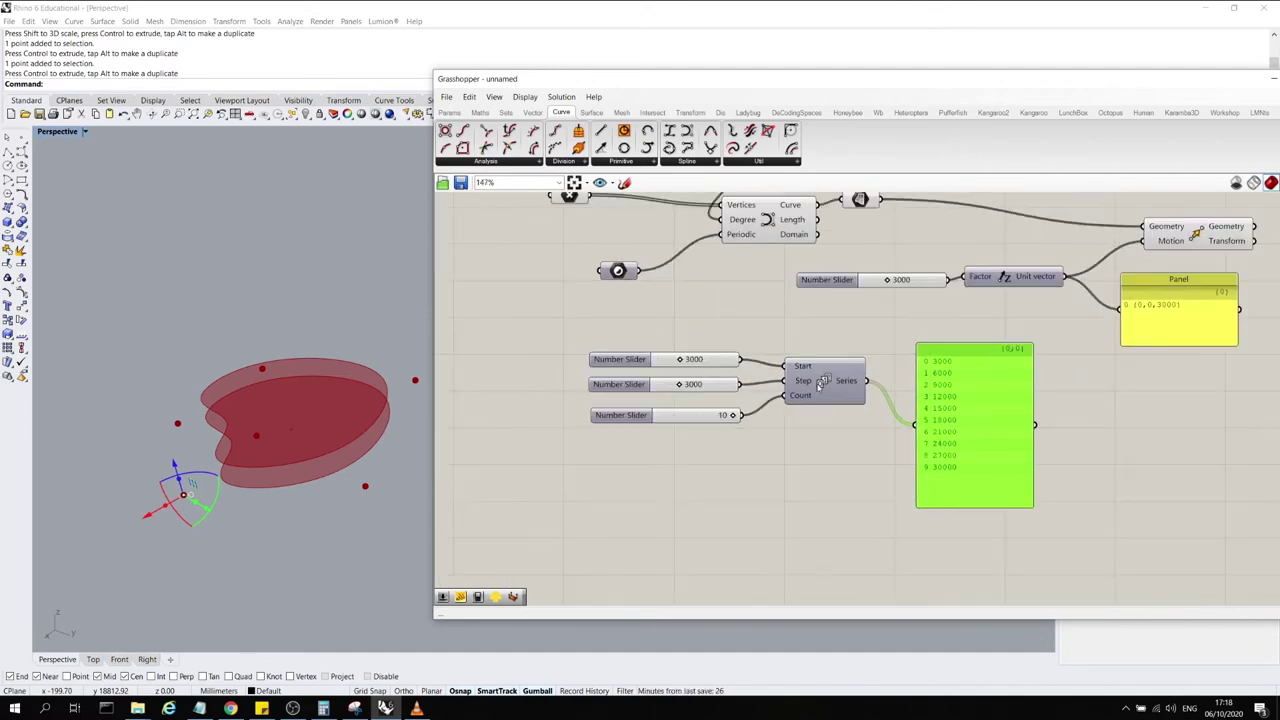
scroll(816, 460, down, 2)
key(Escape)
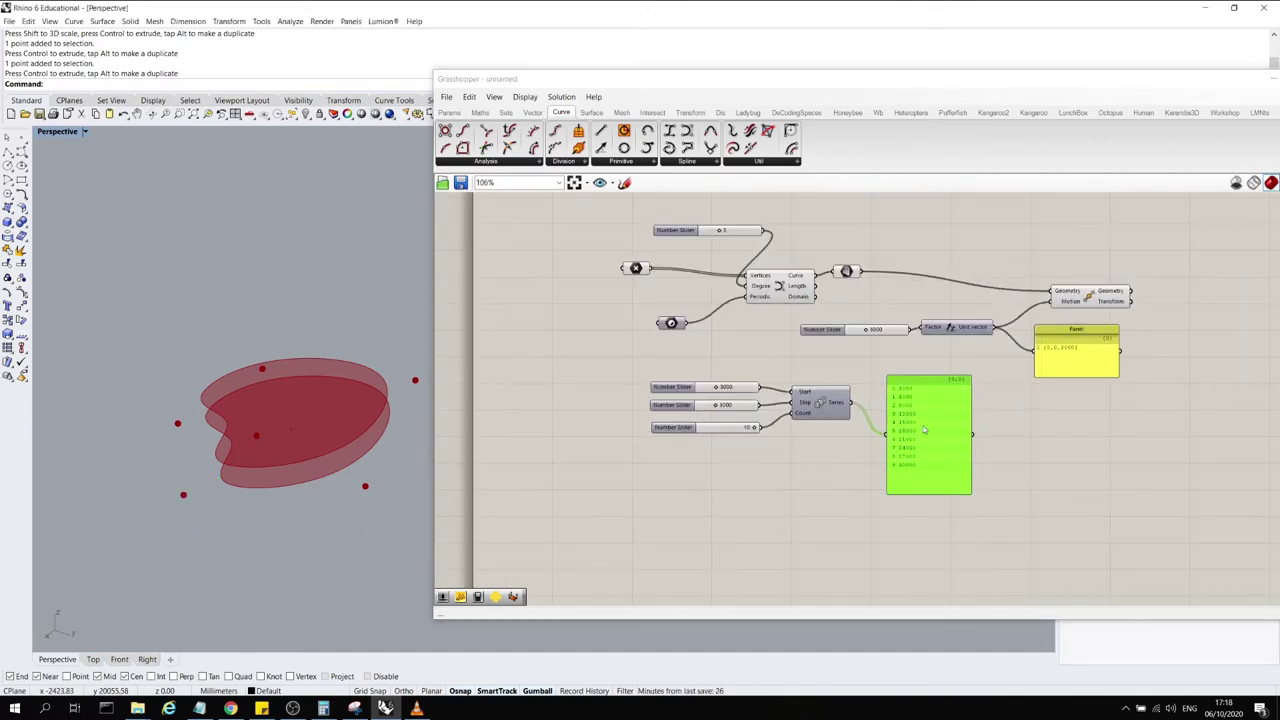
List the Point parameter's contents in a temporary copy of the Series panel, and delete that copy
alt+drag(908, 453, 827, 296)
click(908, 452)
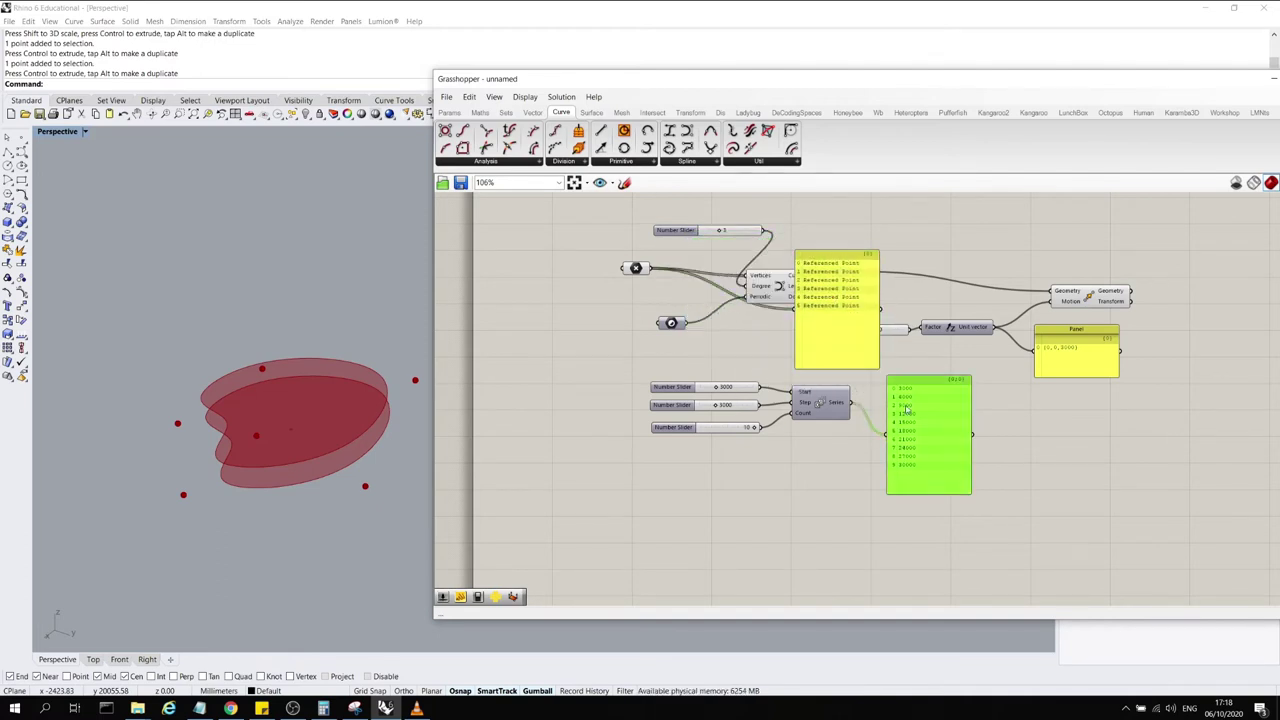
click(838, 329)
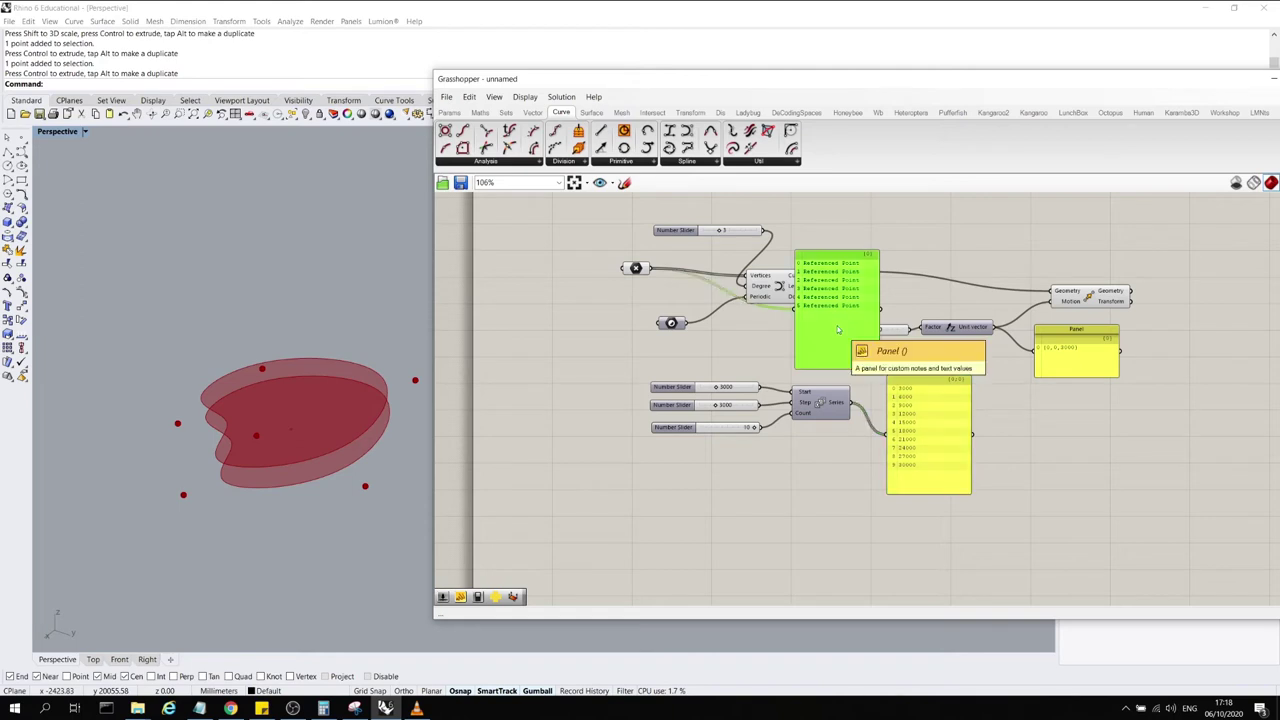
key(Delete)
Duplicate the Unit Z component, feed its Factor input from the Series output, and place it below the Series component
scroll(730, 332, up, 3)
drag(855, 391, 852, 385)
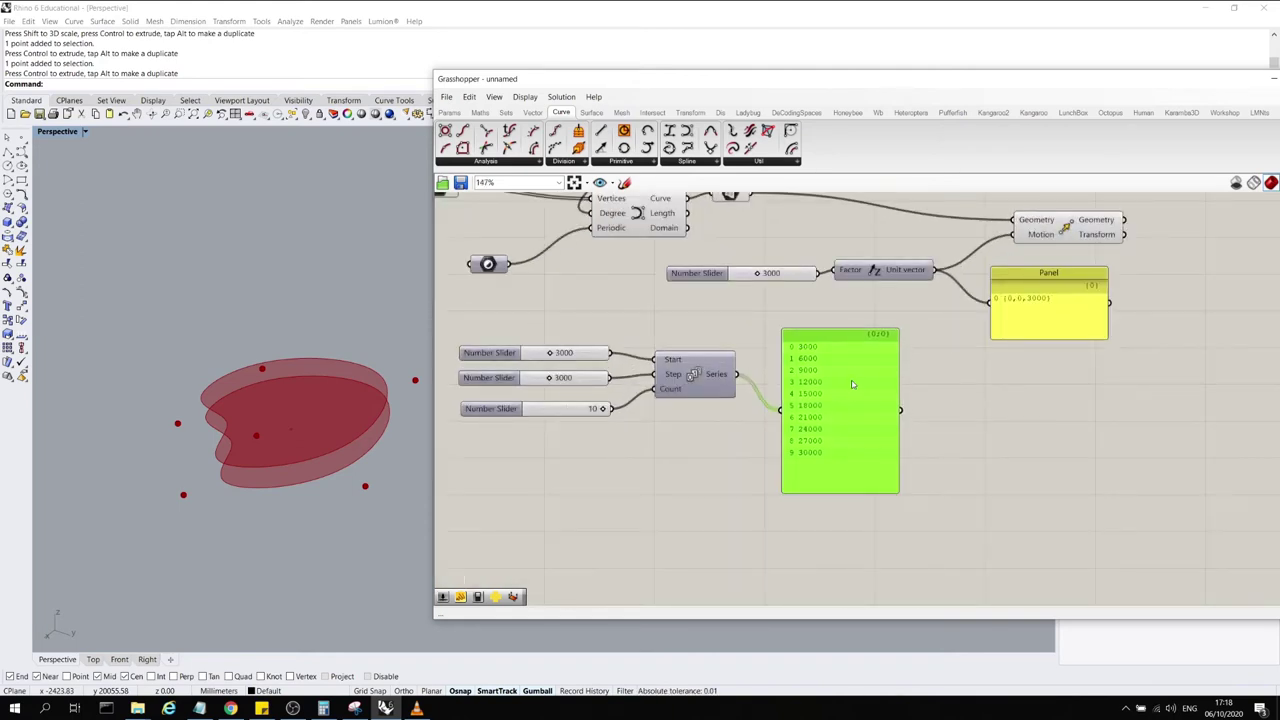
click(924, 310)
click(903, 272)
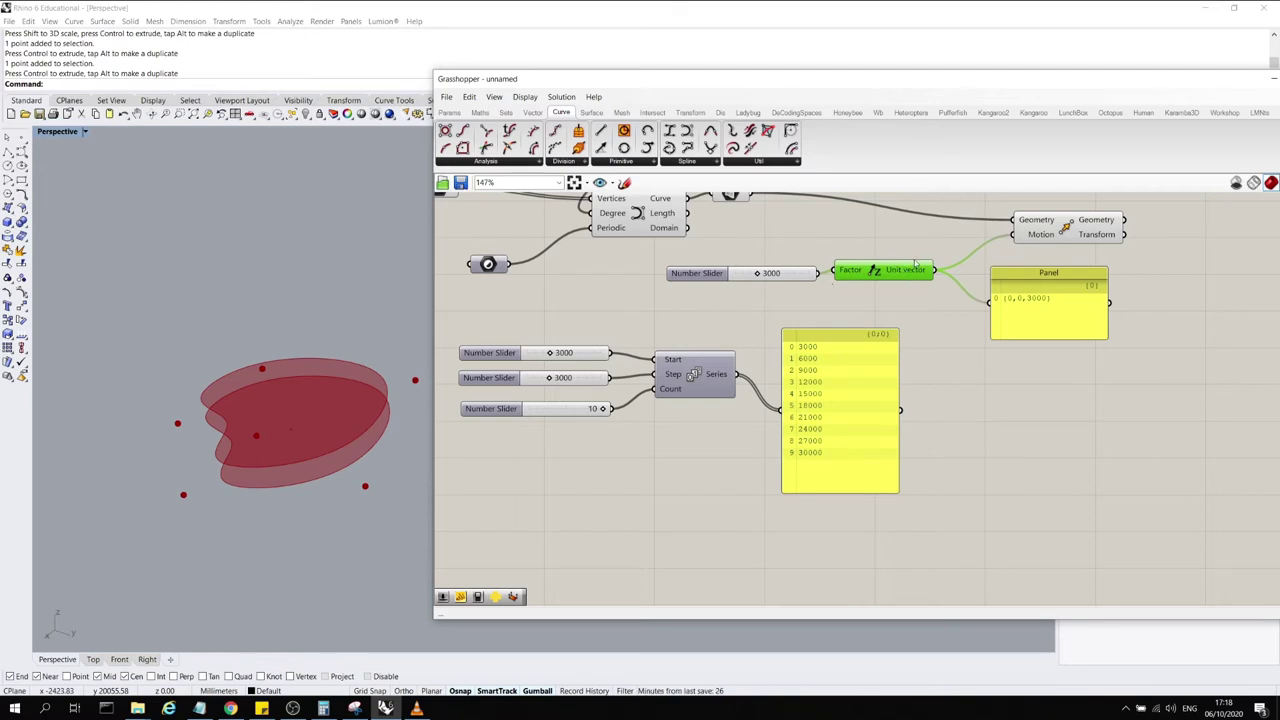
alt+drag(920, 272, 834, 495)
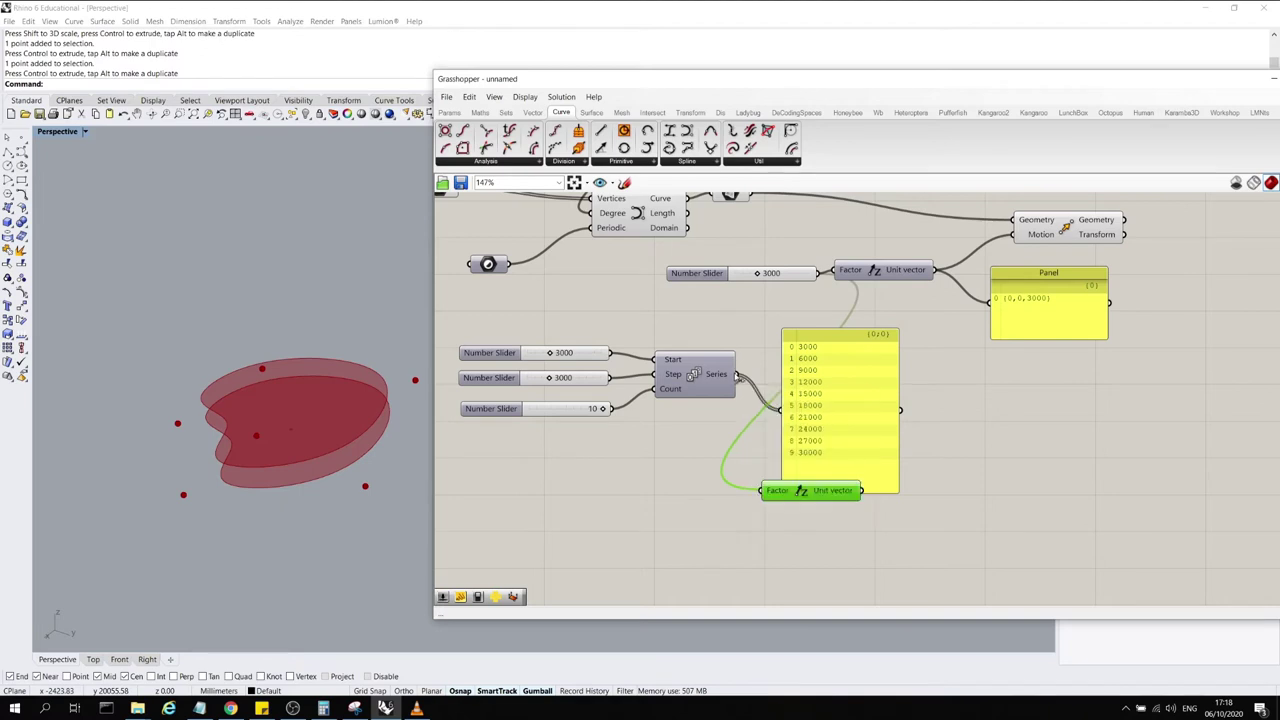
drag(738, 376, 660, 508)
Copy the Series panel and connect it to the new Unit Z component's output to list the resulting vectors
drag(846, 432, 990, 488)
drag(737, 496, 930, 471)
drag(1032, 440, 1050, 455)
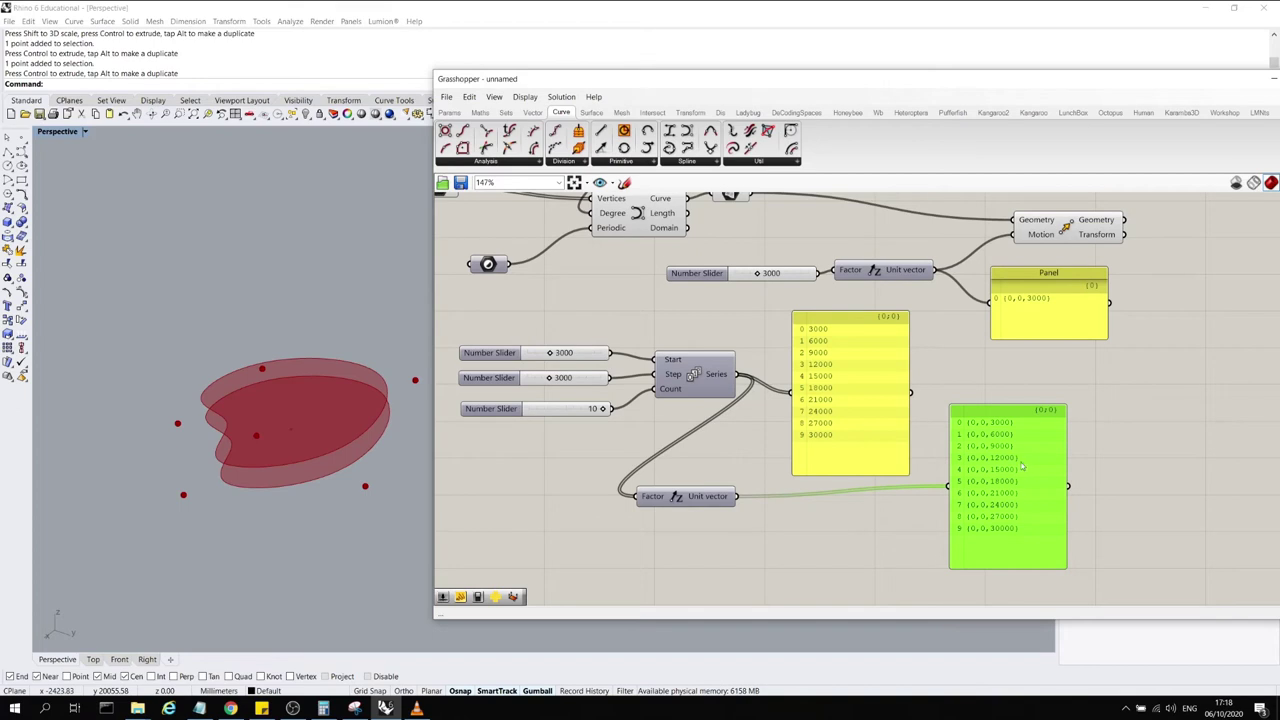
Feed the Move component's Motion input from the Series-driven Unit Z output, replacing the single-vector connection, and inspect the stacked floors
scroll(774, 526, down, 2)
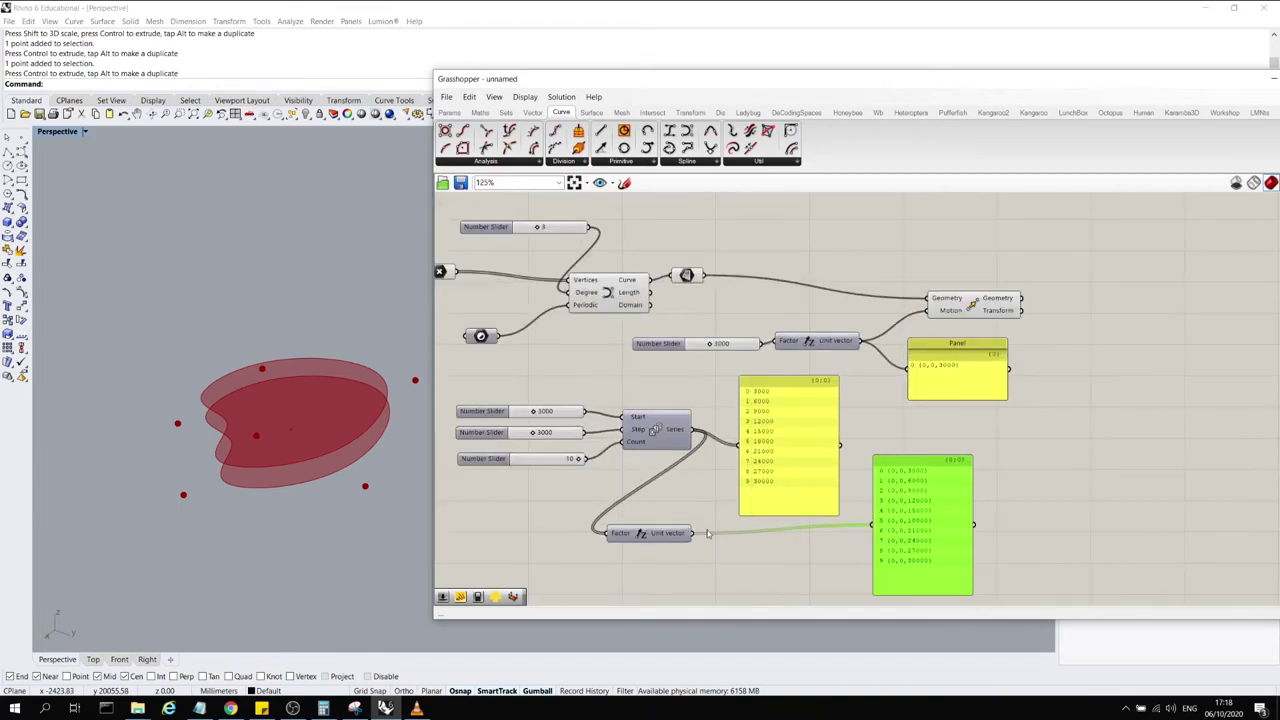
drag(692, 532, 929, 312)
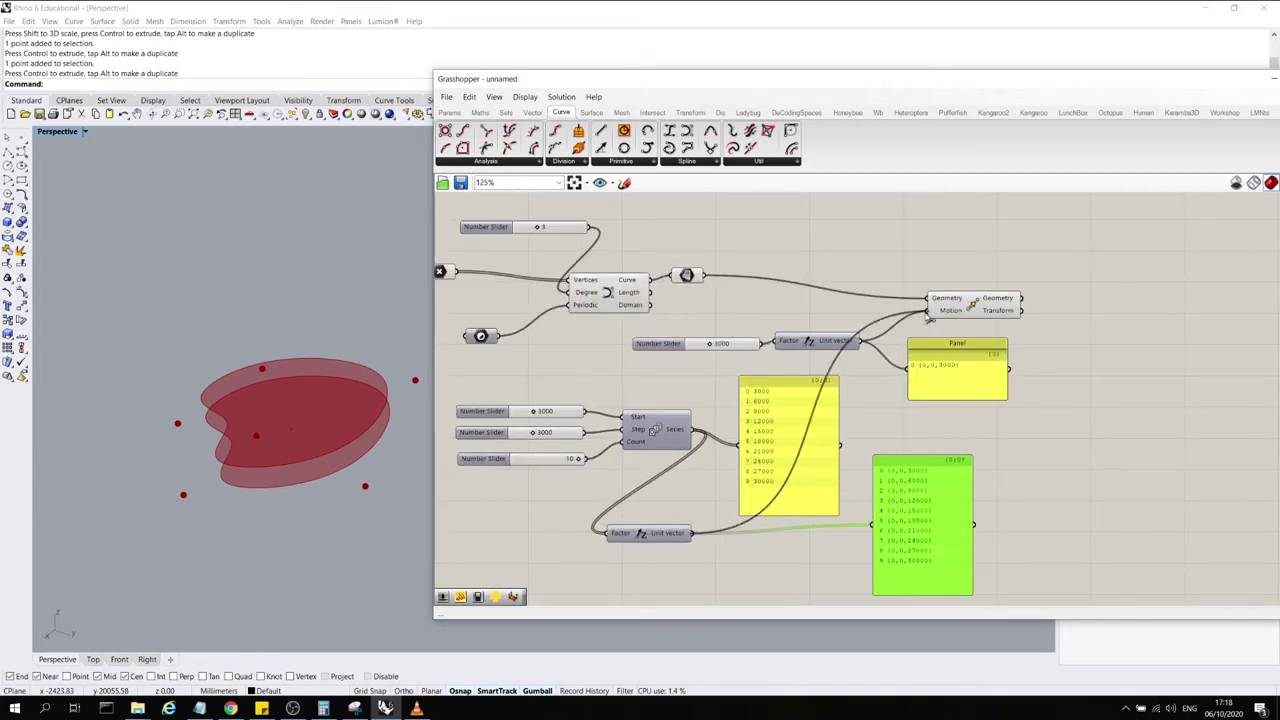
click(689, 278)
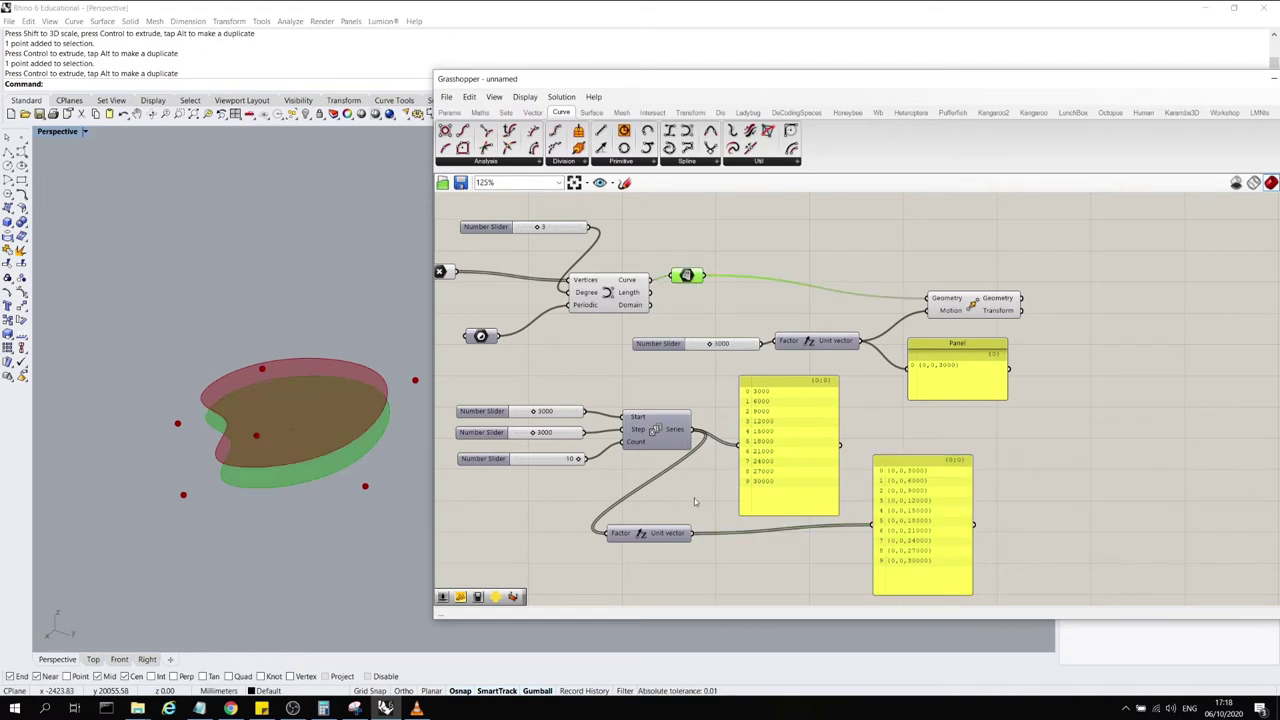
drag(692, 532, 929, 310)
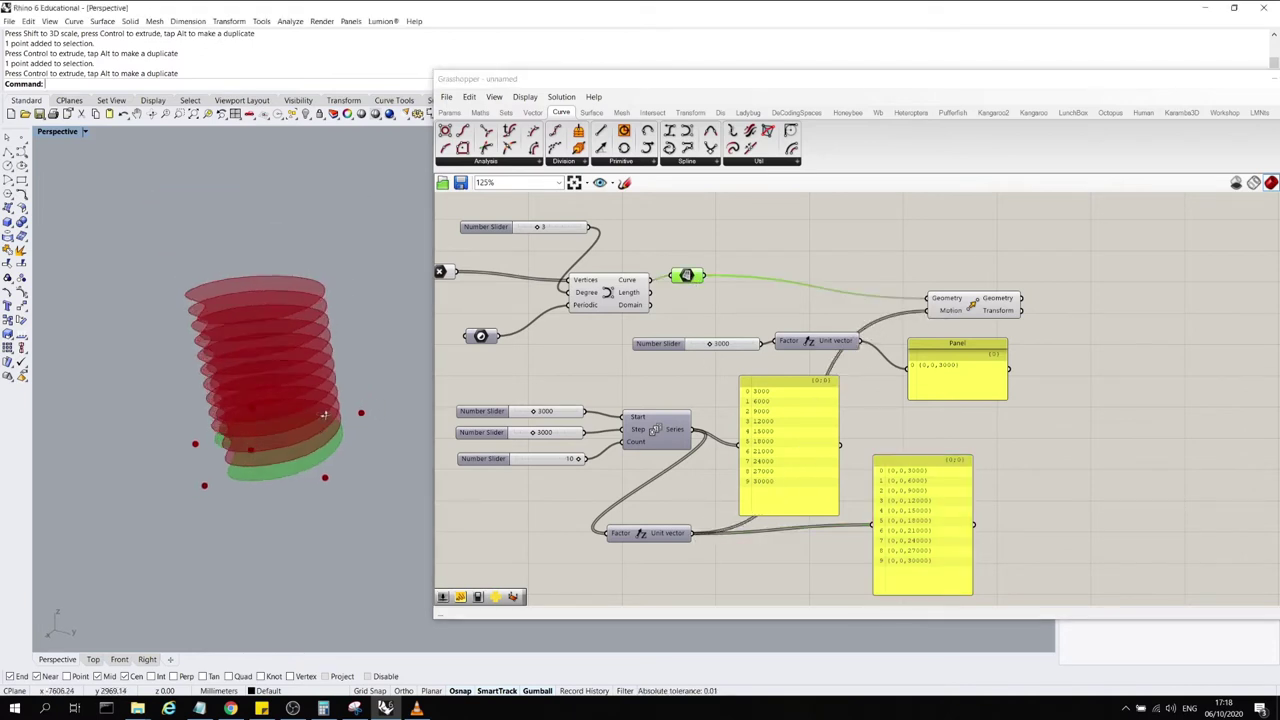
mouse_move(324, 415)
right_down()
mouse_move(351, 377)
mouse_move(328, 397)
right_up()
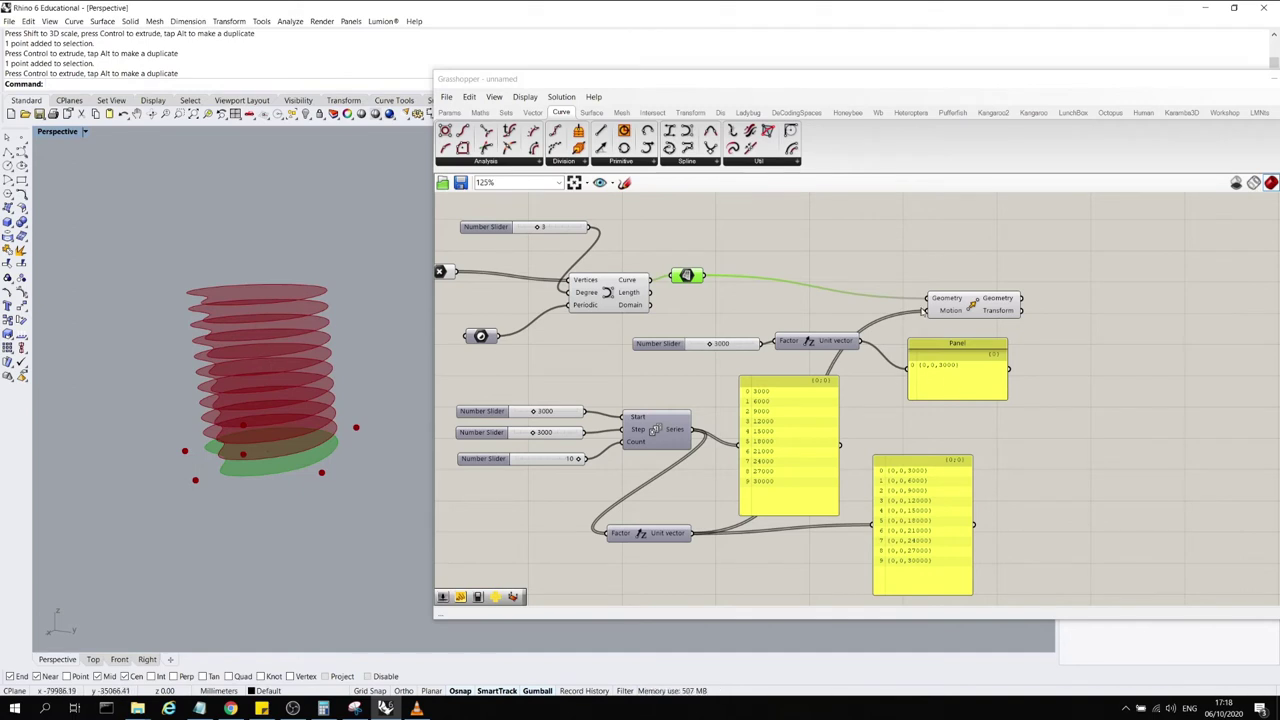
Delete the single-vector panel, the original Unit Z component with its 3000 slider, and the panel listing the Series values
scroll(953, 382, up, 1)
scroll(904, 290, down, 2)
click(924, 351)
key(Delete)
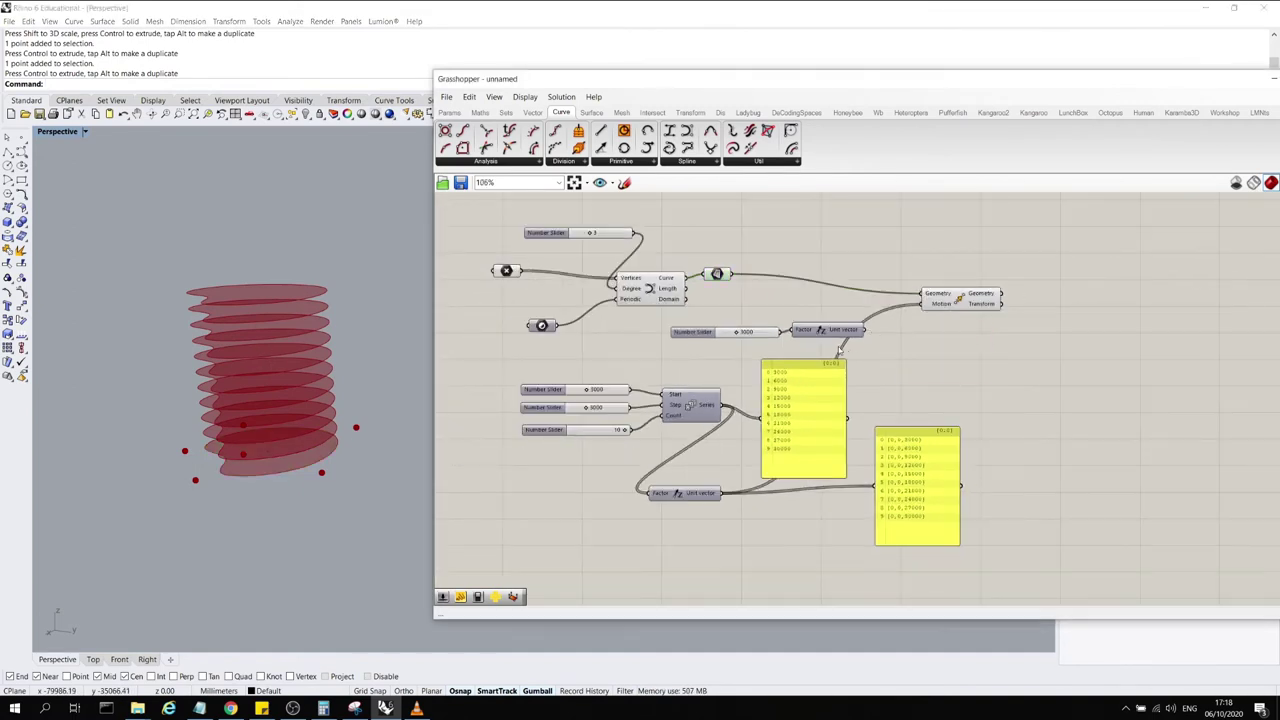
click(824, 331)
key(Delete)
drag(769, 344, 733, 327)
key(Delete)
click(808, 417)
key(Delete)
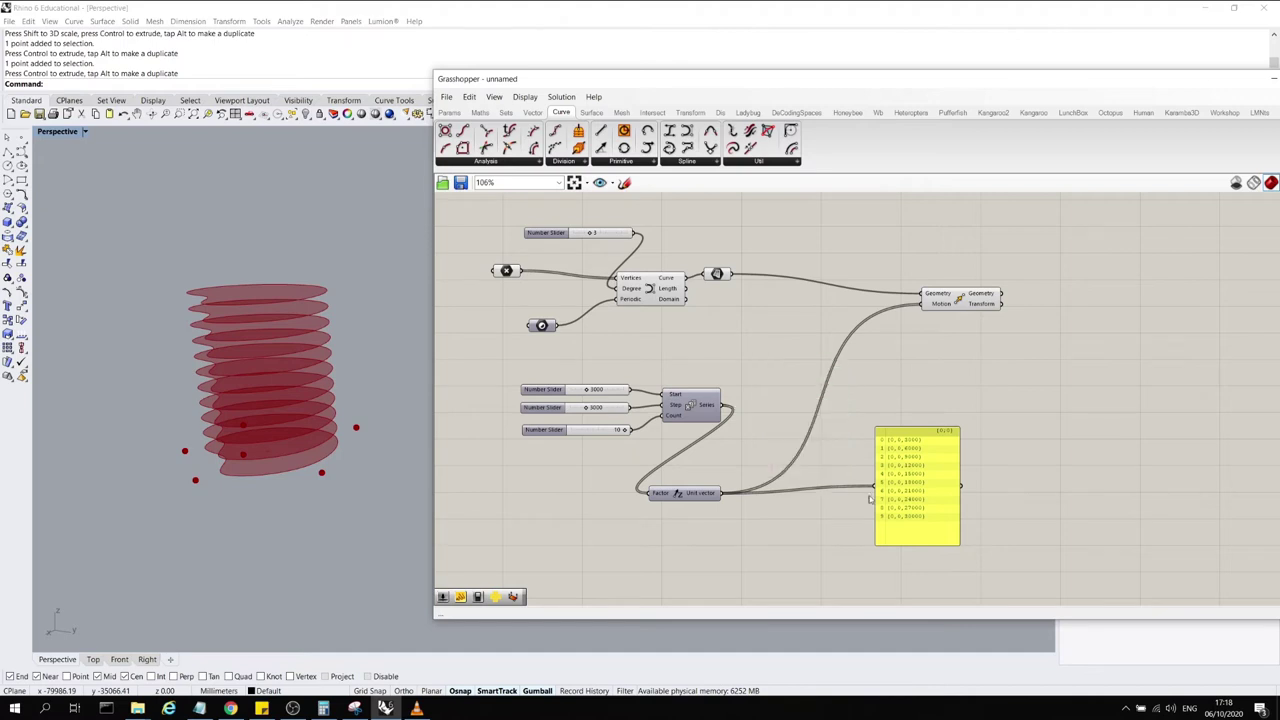
Delete the vector list panel and arrange the Series, its sliders, Unit Z and Move compactly below the Nurbs curve-to-Move wire
drag(688, 504, 775, 408)
click(910, 482)
key(Delete)
drag(814, 514, 509, 405)
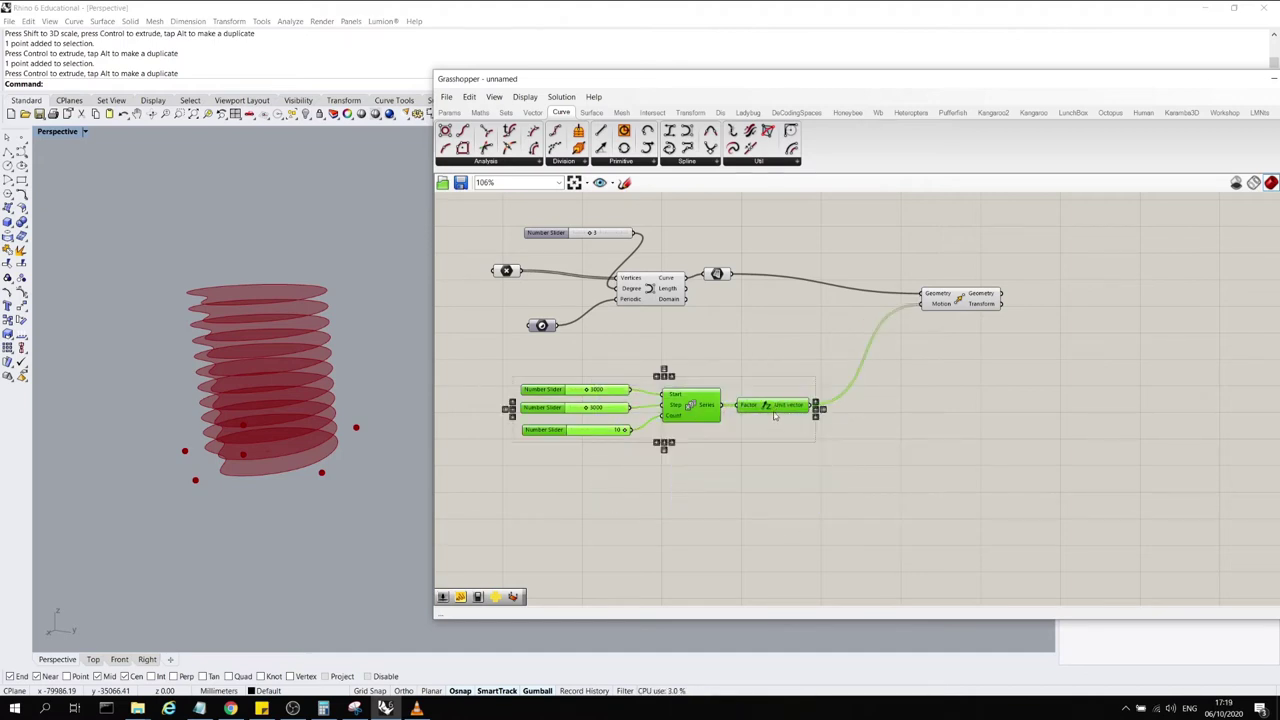
drag(780, 410, 862, 357)
click(949, 392)
drag(957, 301, 966, 309)
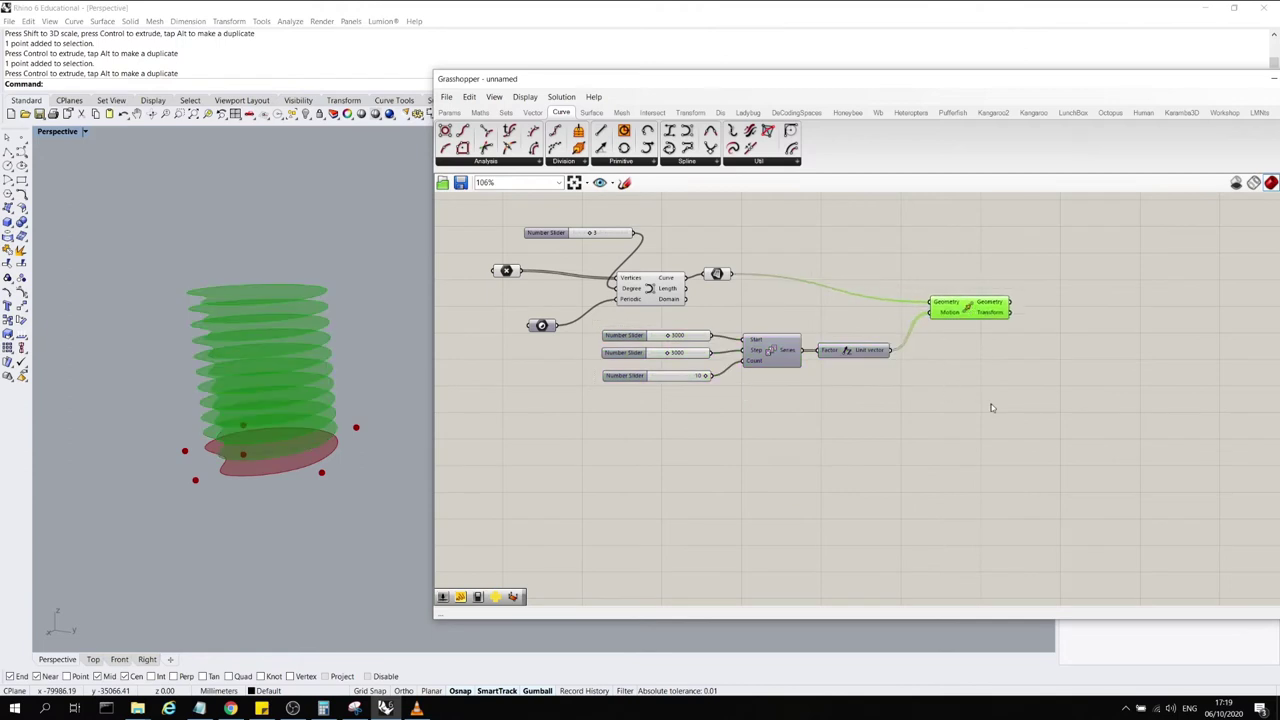
click(991, 406)
click(984, 312)
Shift one of the curve's control points along the Y axis in Rhino and read the error on the Surface parameter
right_drag(356, 441, 300, 459)
click(462, 416)
mouse_move(376, 422)
mouse_down()
mouse_move(352, 390)
mouse_move(417, 424)
mouse_move(315, 467)
mouse_move(375, 427)
mouse_up()
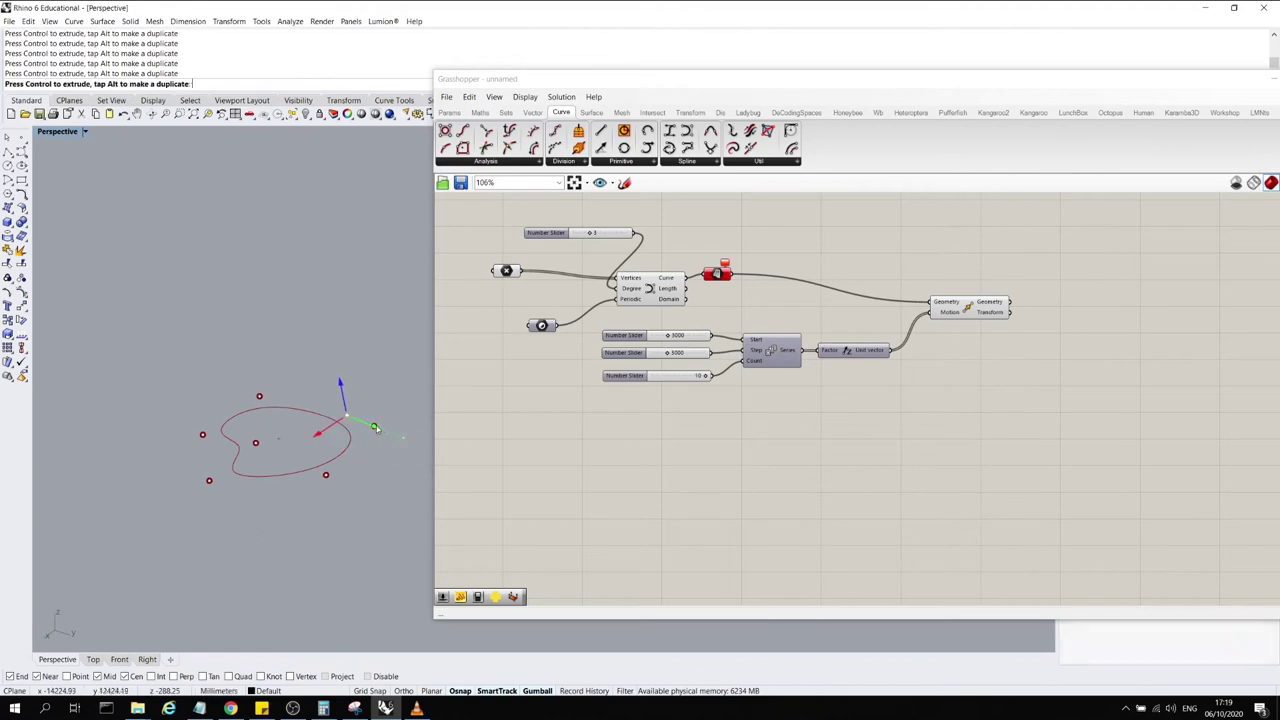
scroll(718, 272, up, 3)
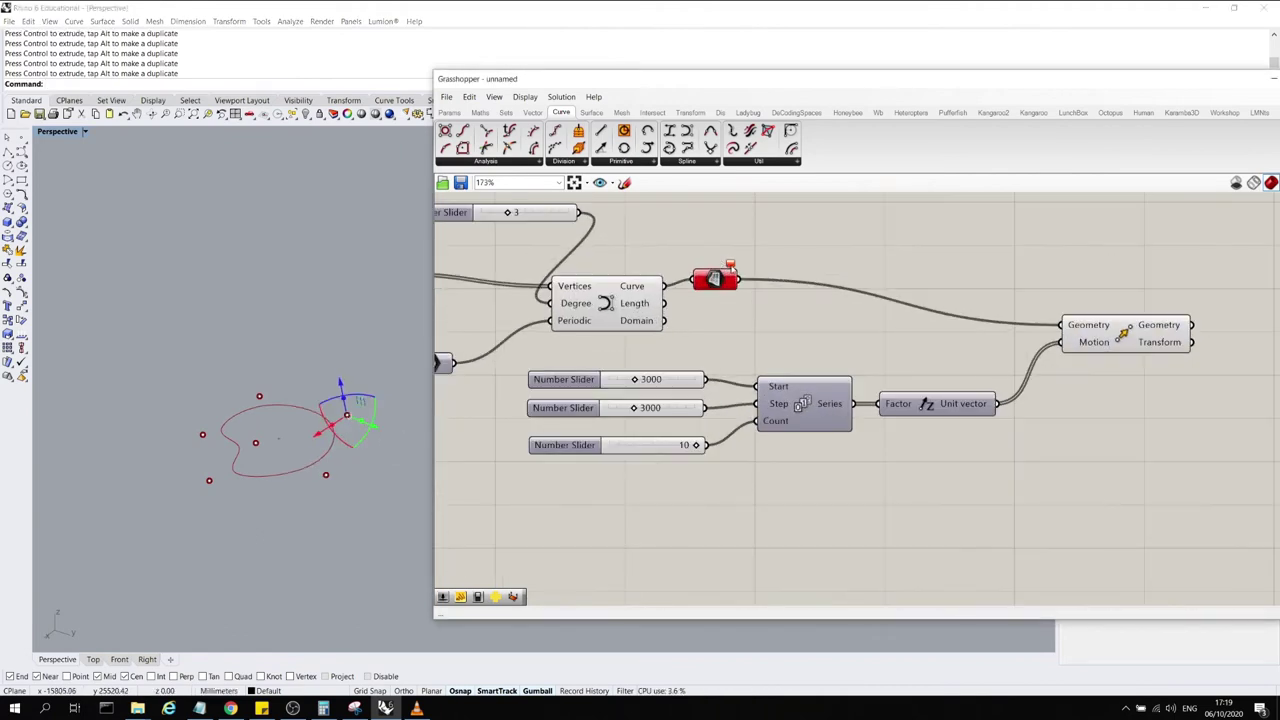
mouse_move(736, 271)
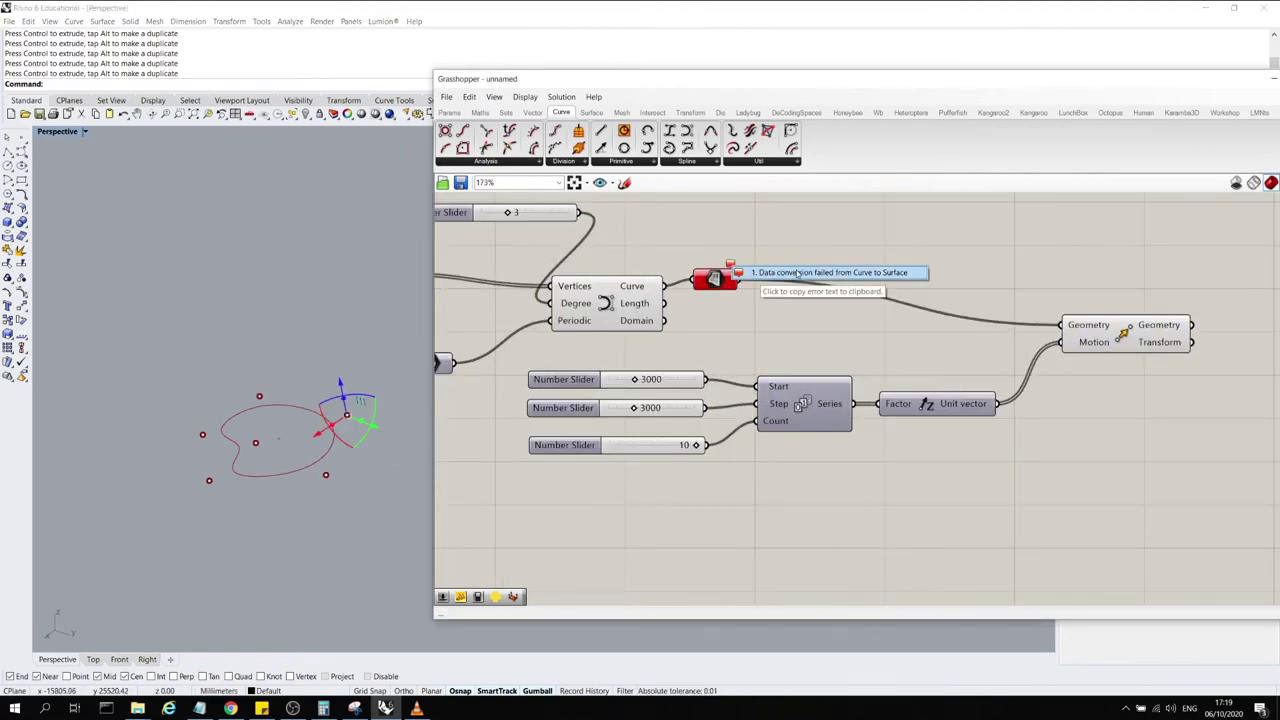
Space the Surface parameter farther from the Nurbs curve component and move the curve's front control point outward
drag(716, 278, 744, 278)
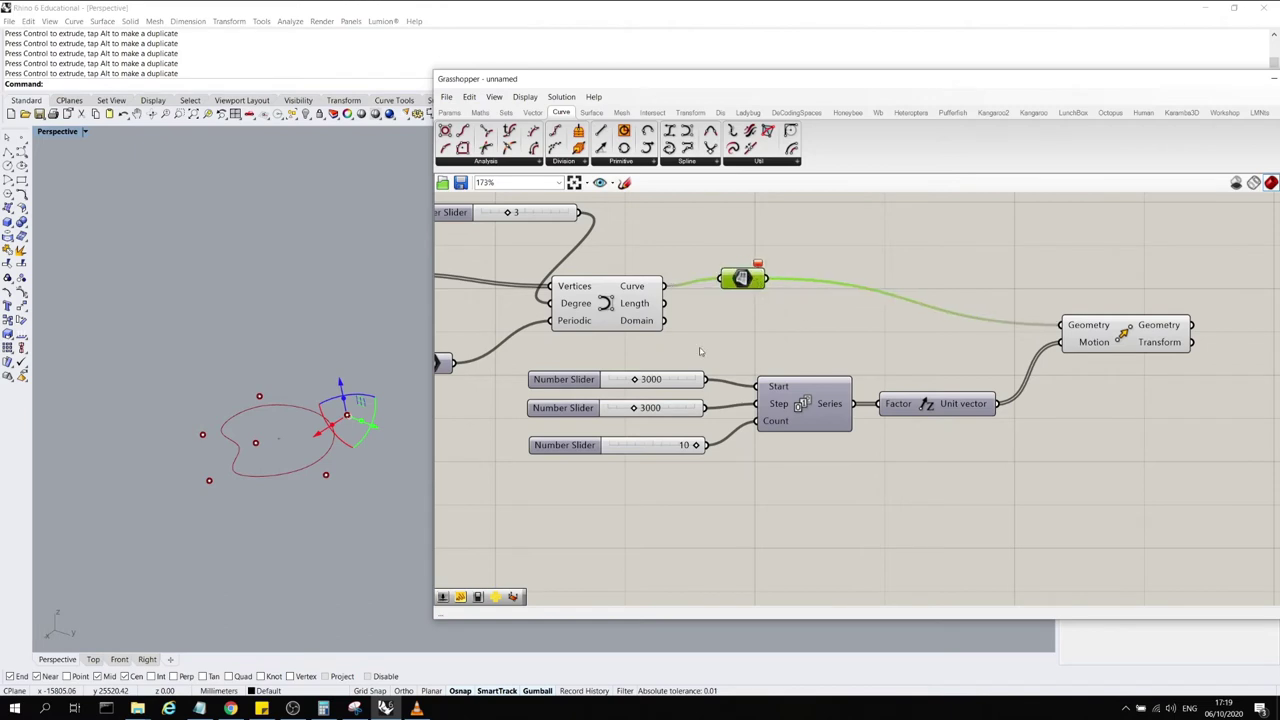
click(379, 496)
click(327, 477)
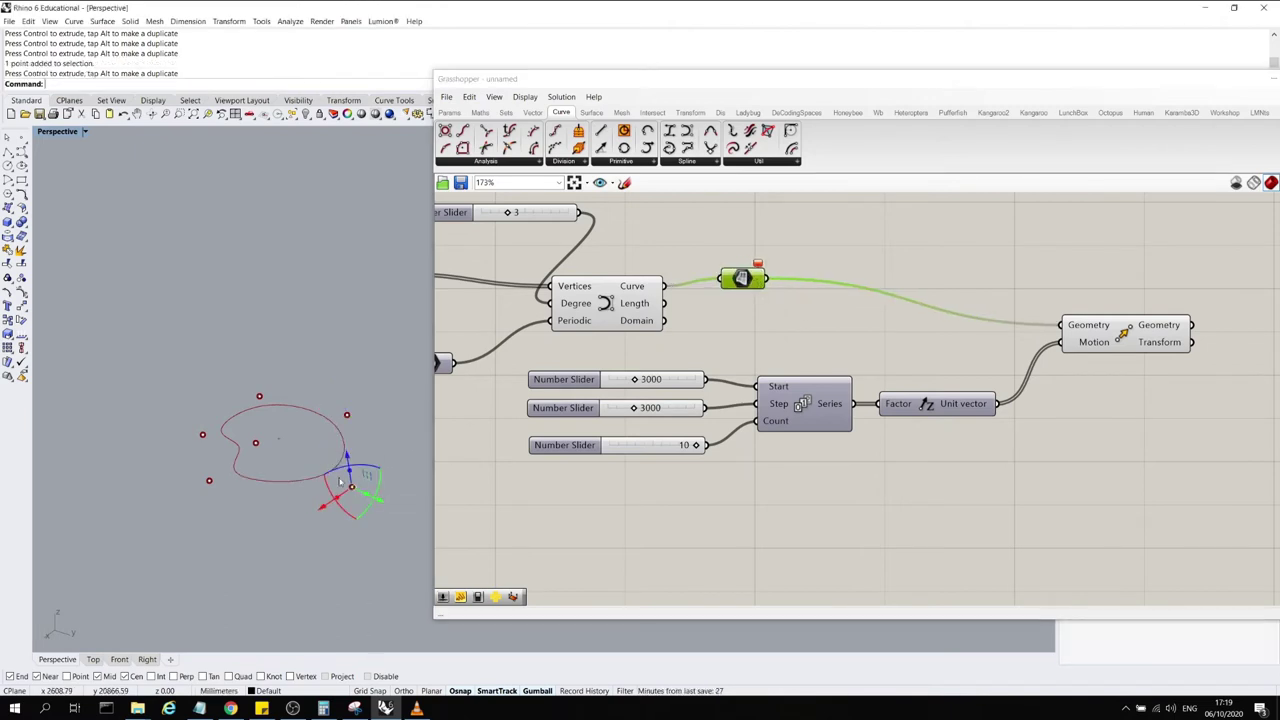
drag(325, 475, 351, 486)
click(810, 317)
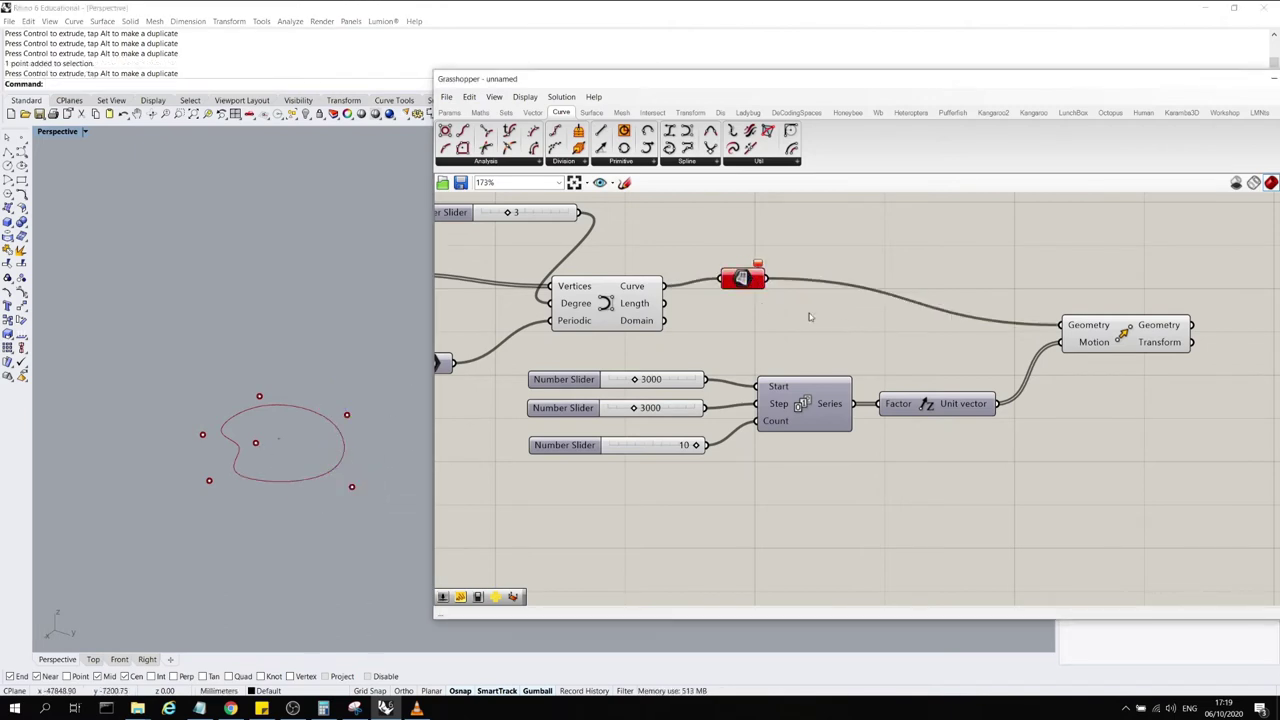
click(742, 278)
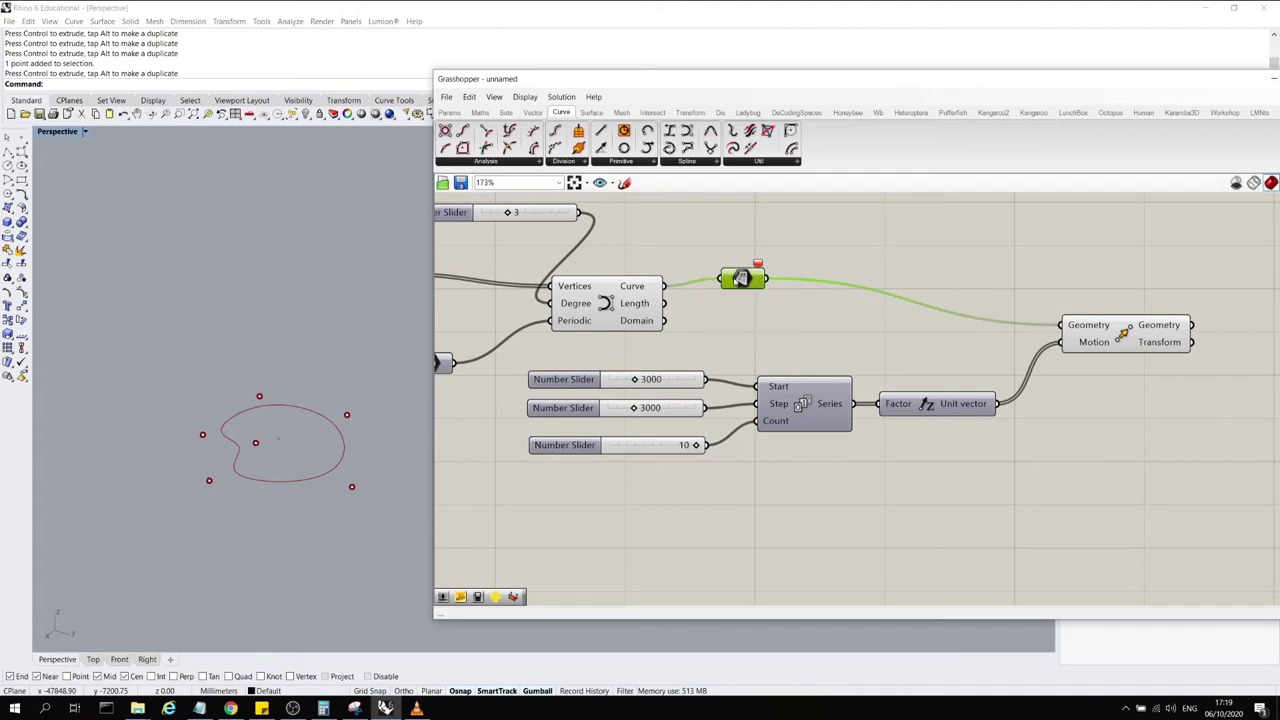
key(Delete)
key(ctrl+z)
click(810, 318)
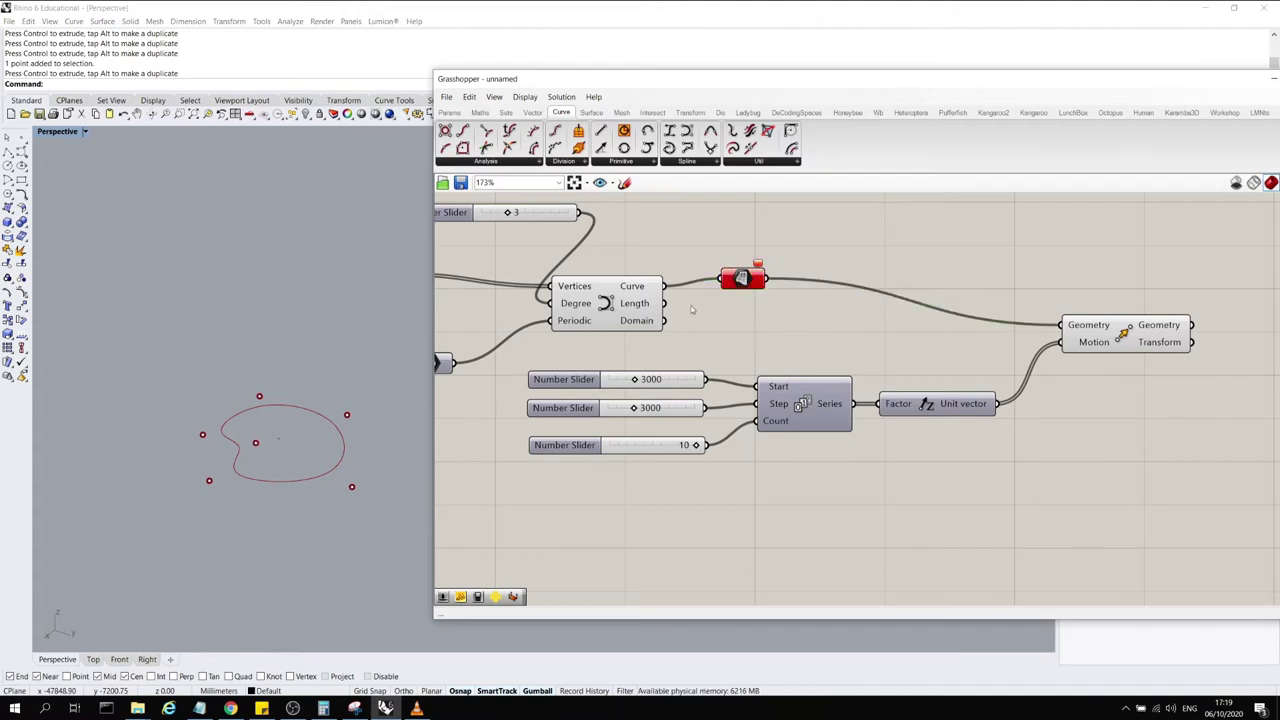
Place the Surface parameter farther from the Nurbs curve component and scale all six control points outward along X and Y
click(645, 292)
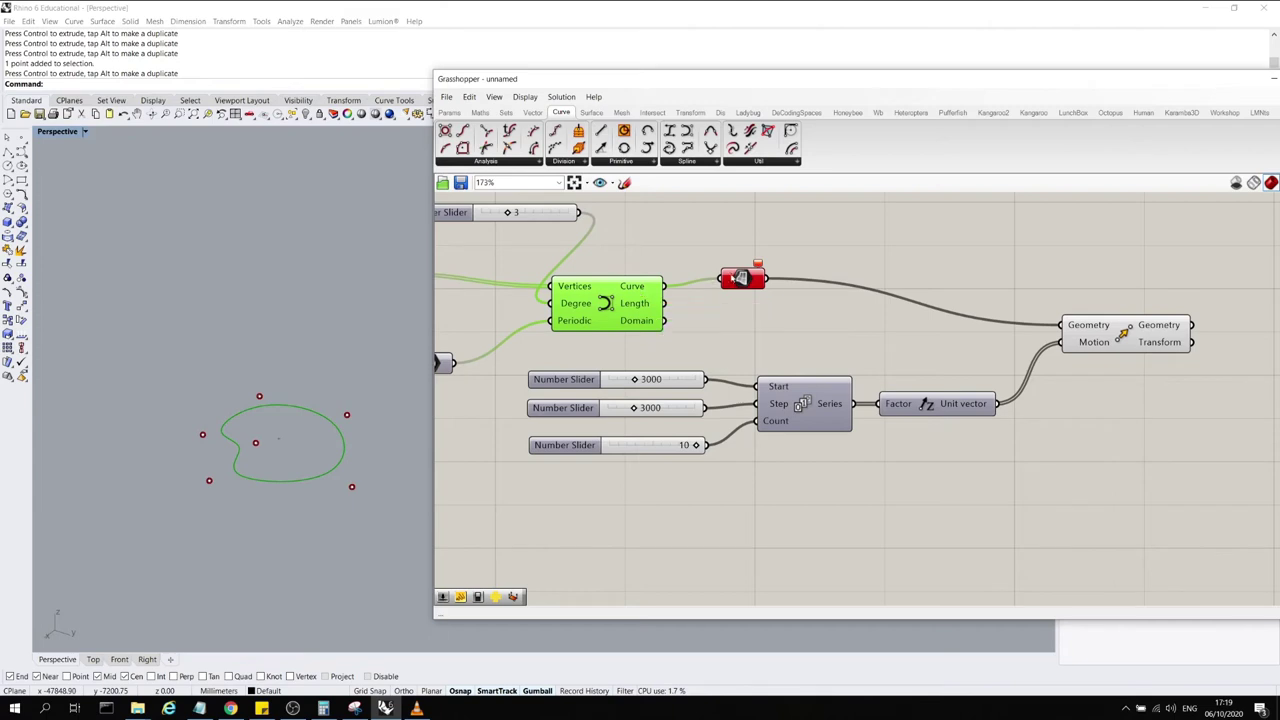
drag(738, 279, 770, 274)
drag(387, 525, 168, 368)
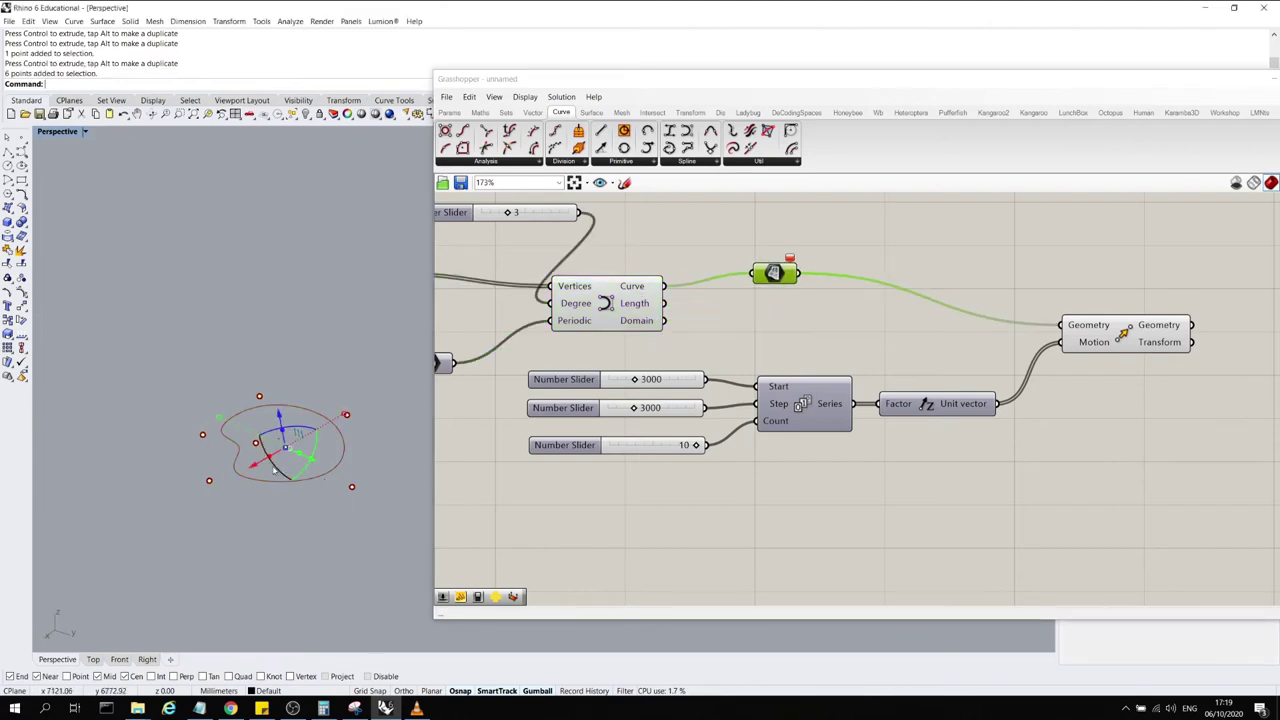
drag(341, 416, 381, 393)
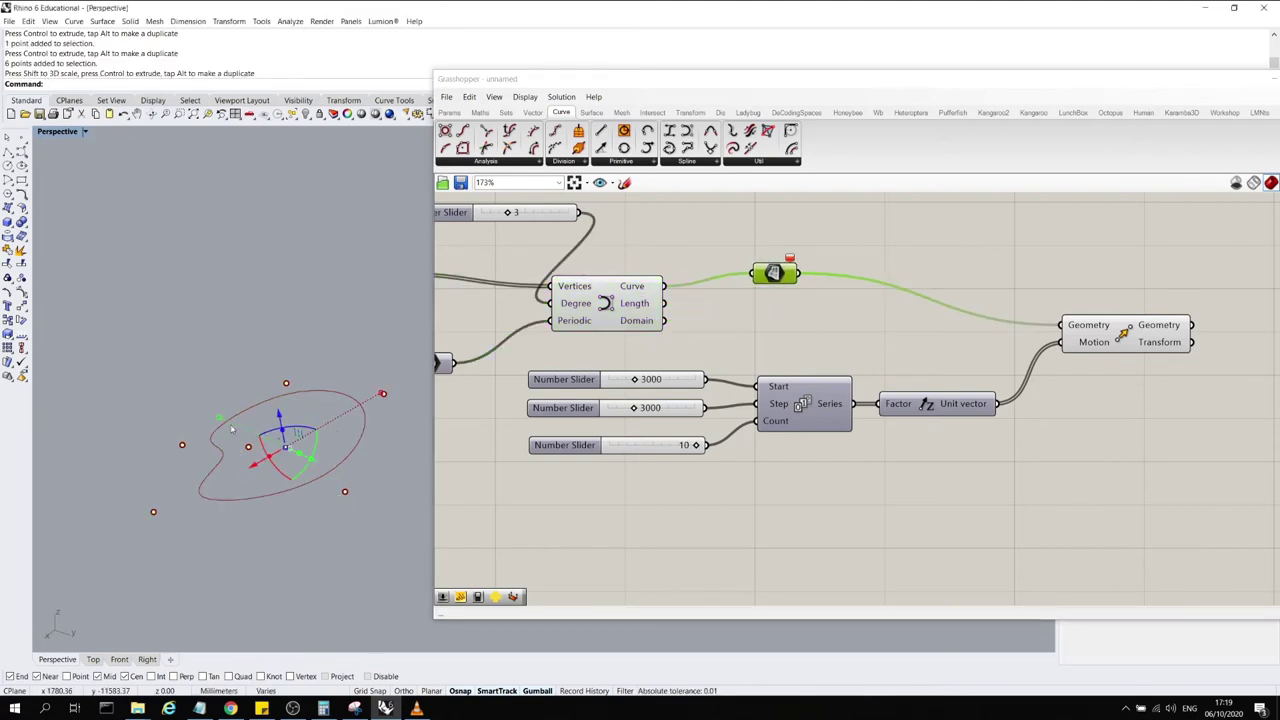
drag(219, 417, 186, 402)
click(182, 370)
click(824, 306)
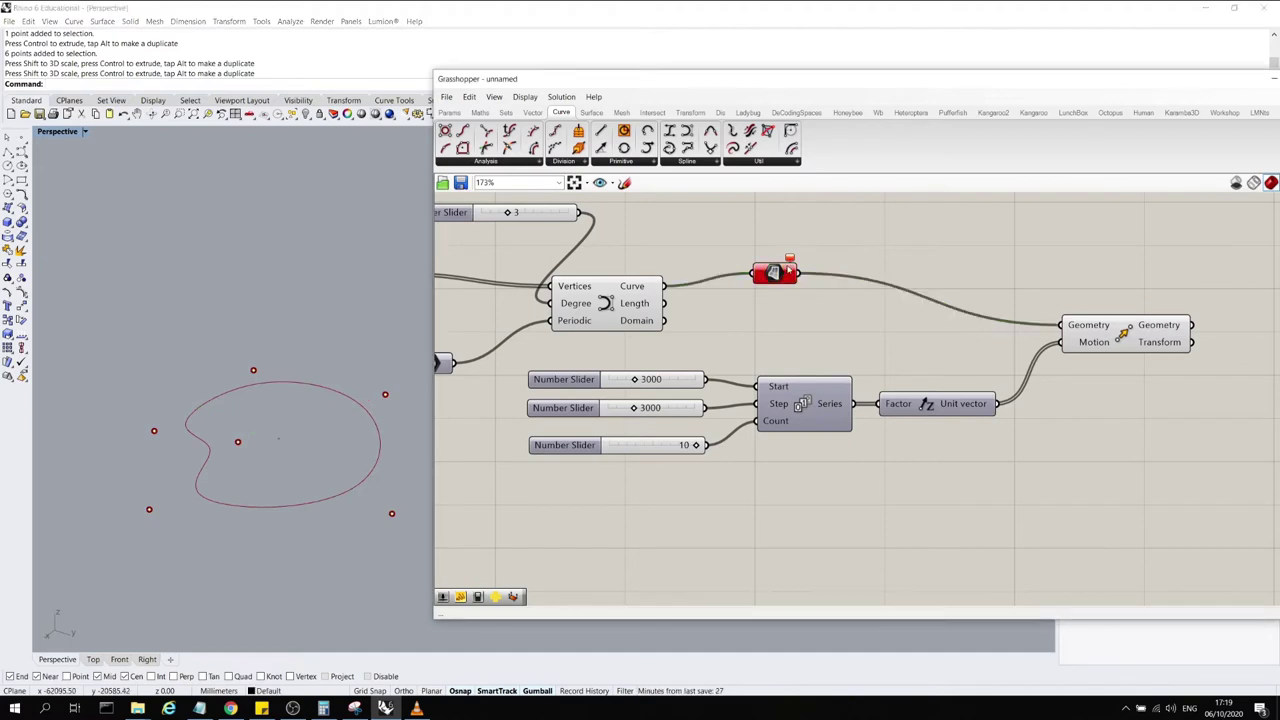
Highlight the NURBS curve component's output in the Rhino viewport and examine the closed curve's shape
drag(392, 377, 377, 402)
click(408, 476)
mouse_move(408, 477)
right_down()
mouse_move(382, 418)
mouse_move(401, 475)
right_up()
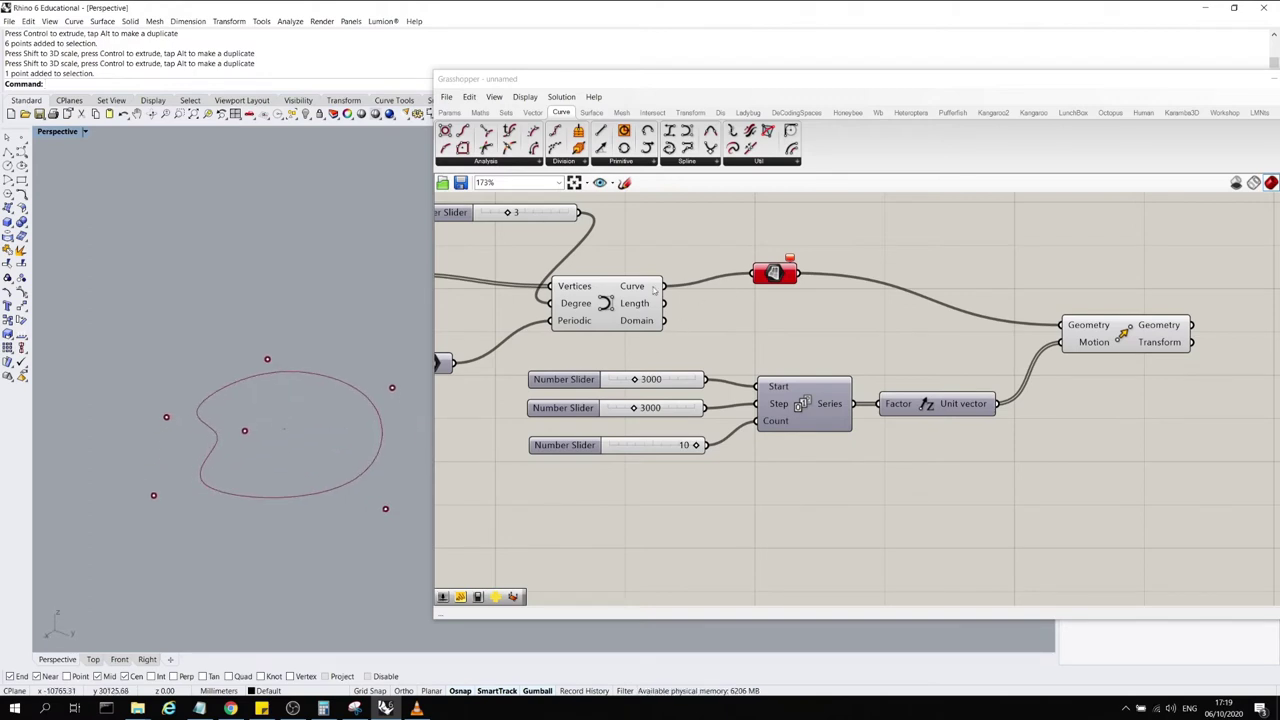
click(650, 289)
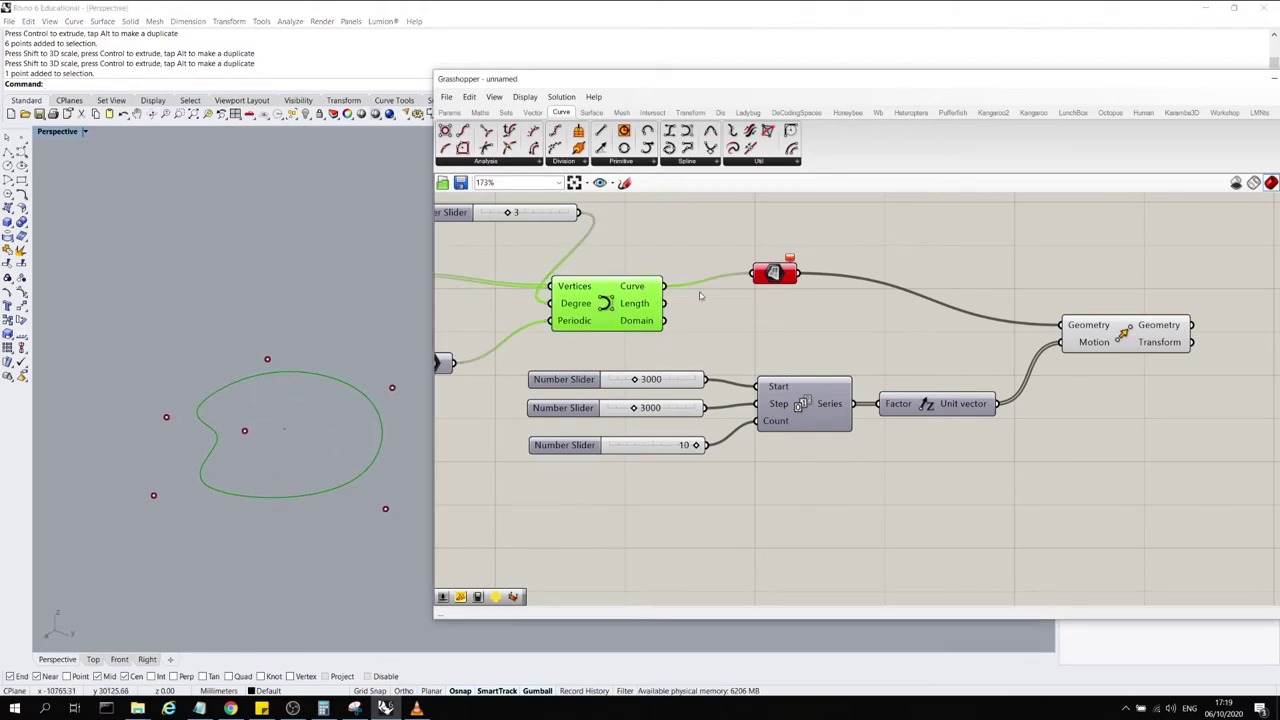
click(669, 357)
Undo the recent Gumball scaling and moves of the curve's control points in Rhino
click(260, 556)
key(ctrl+z)
key(ctrl+z)
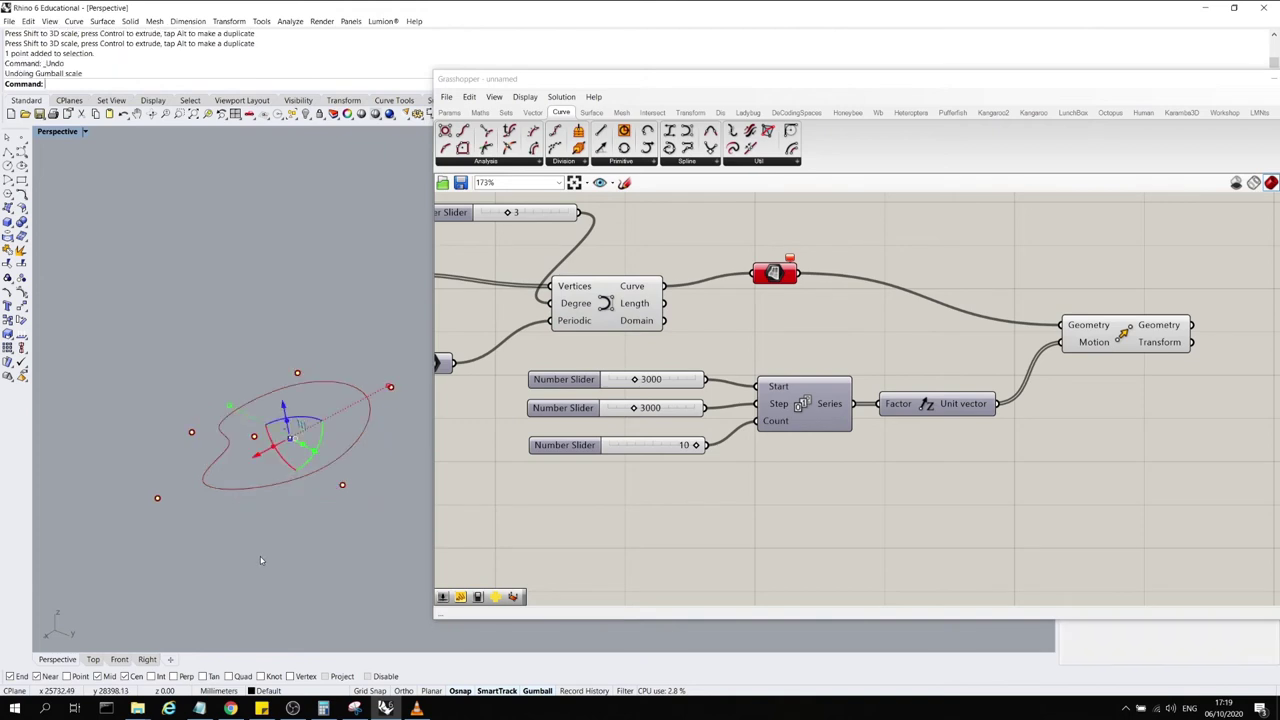
key(ctrl+z)
key(ctrl+z)
key(ctrl+z)
key(ctrl+z)
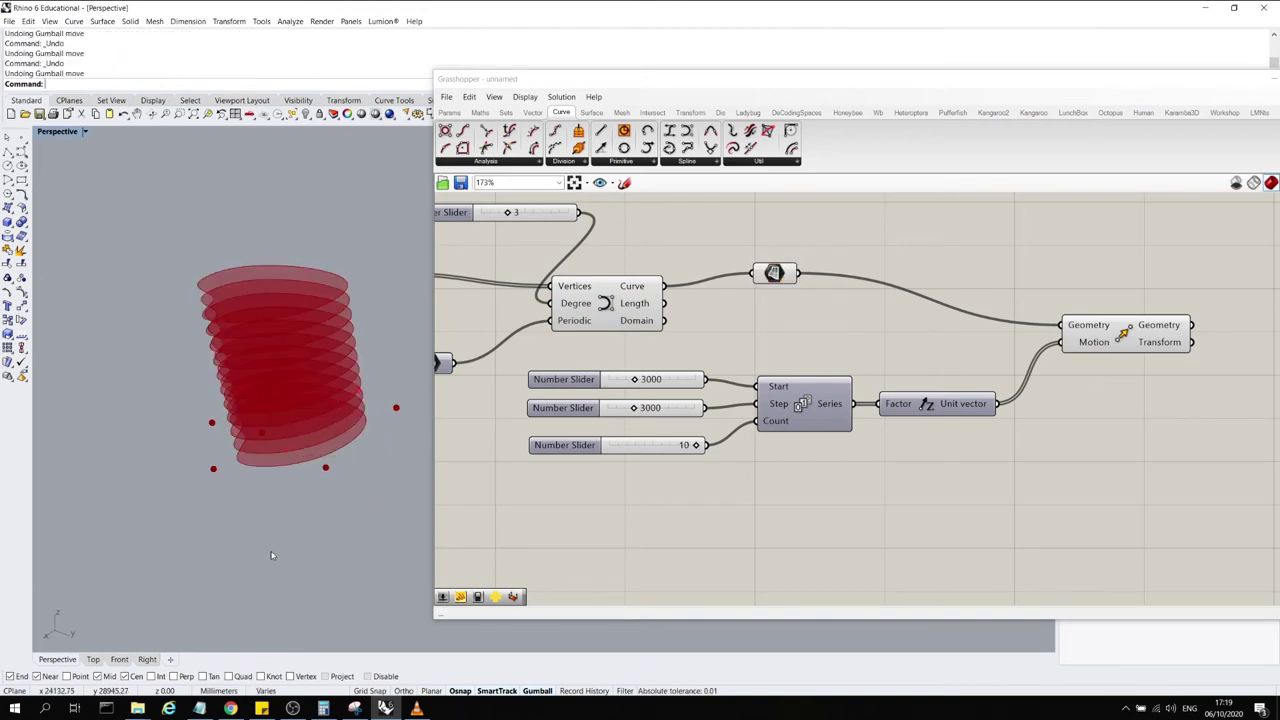
click(398, 409)
click(411, 414)
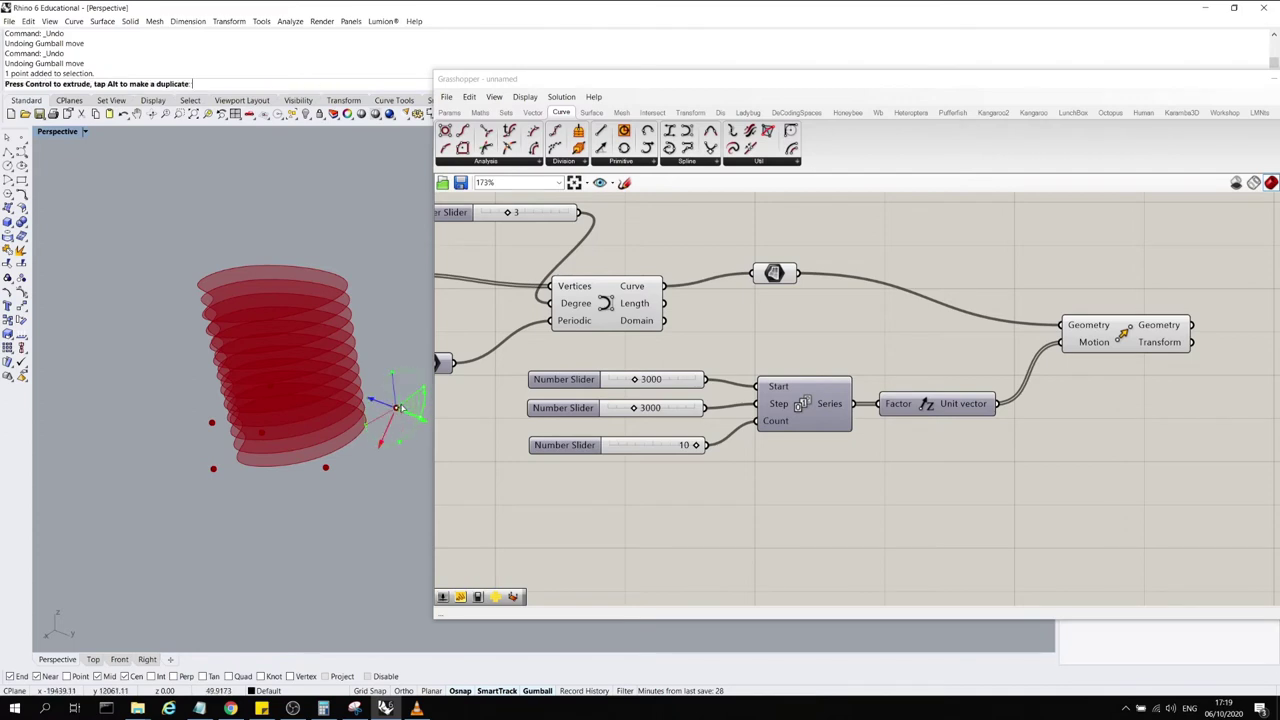
click(422, 457)
key(ctrl+z)
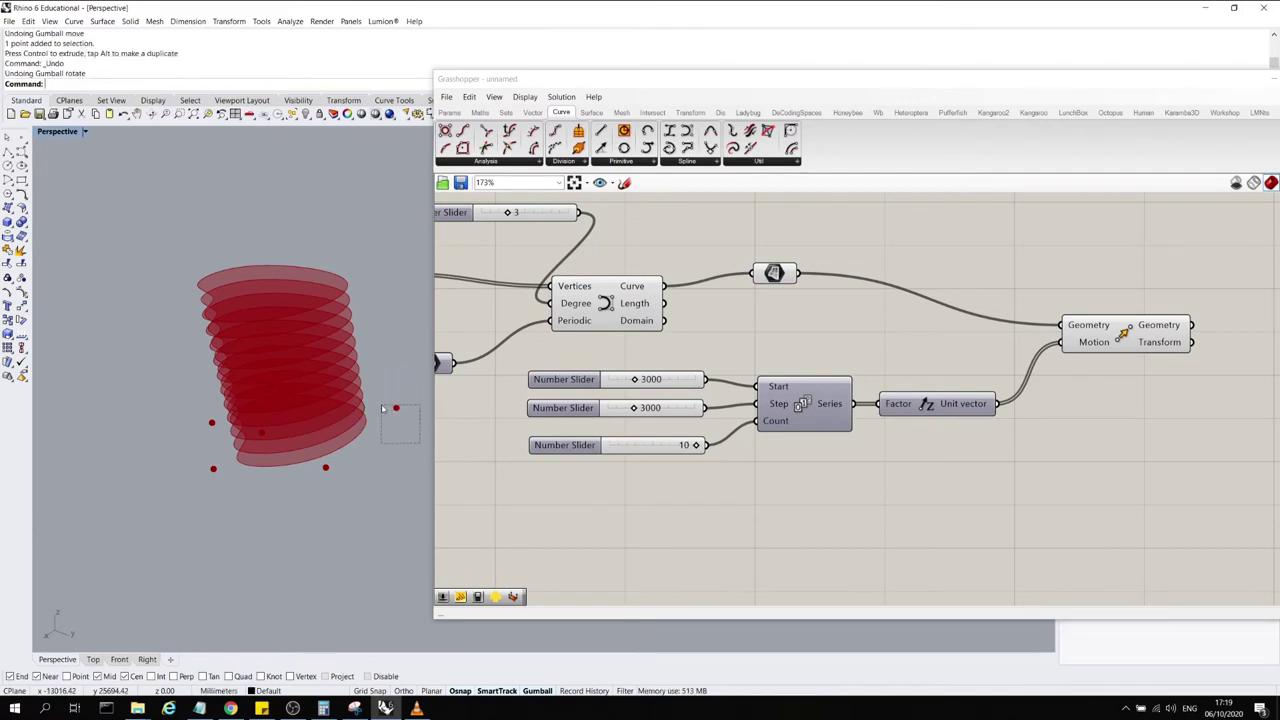
Move the outer control point of the curve within the horizontal plane
click(396, 408)
drag(411, 420, 383, 449)
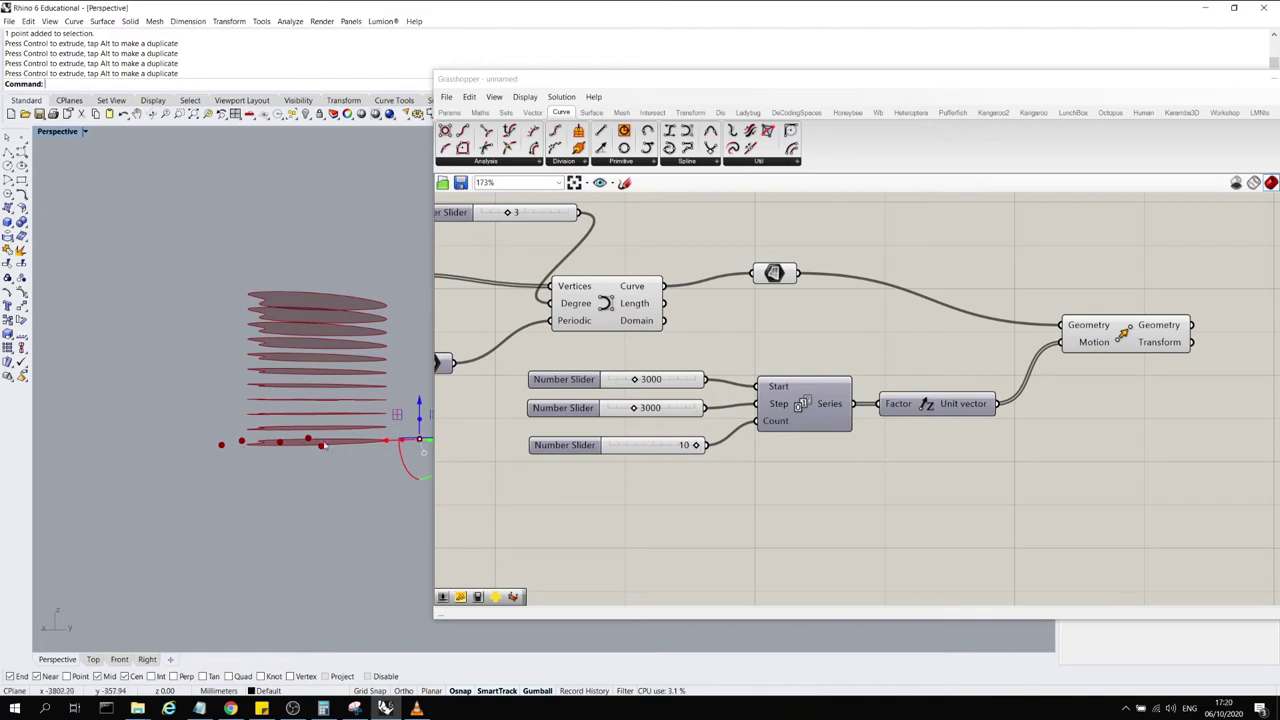
Try raising the outer control point vertically out of the plane of the other points
drag(420, 405, 420, 395)
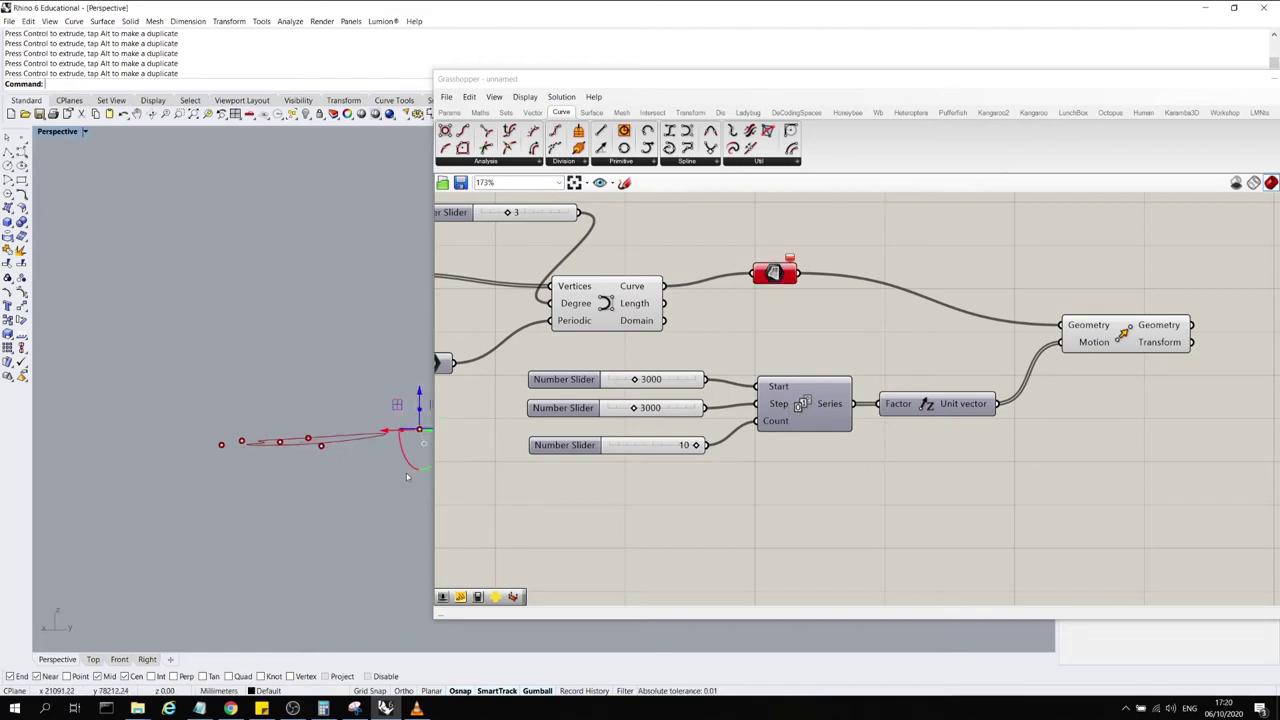
drag(407, 477, 395, 447)
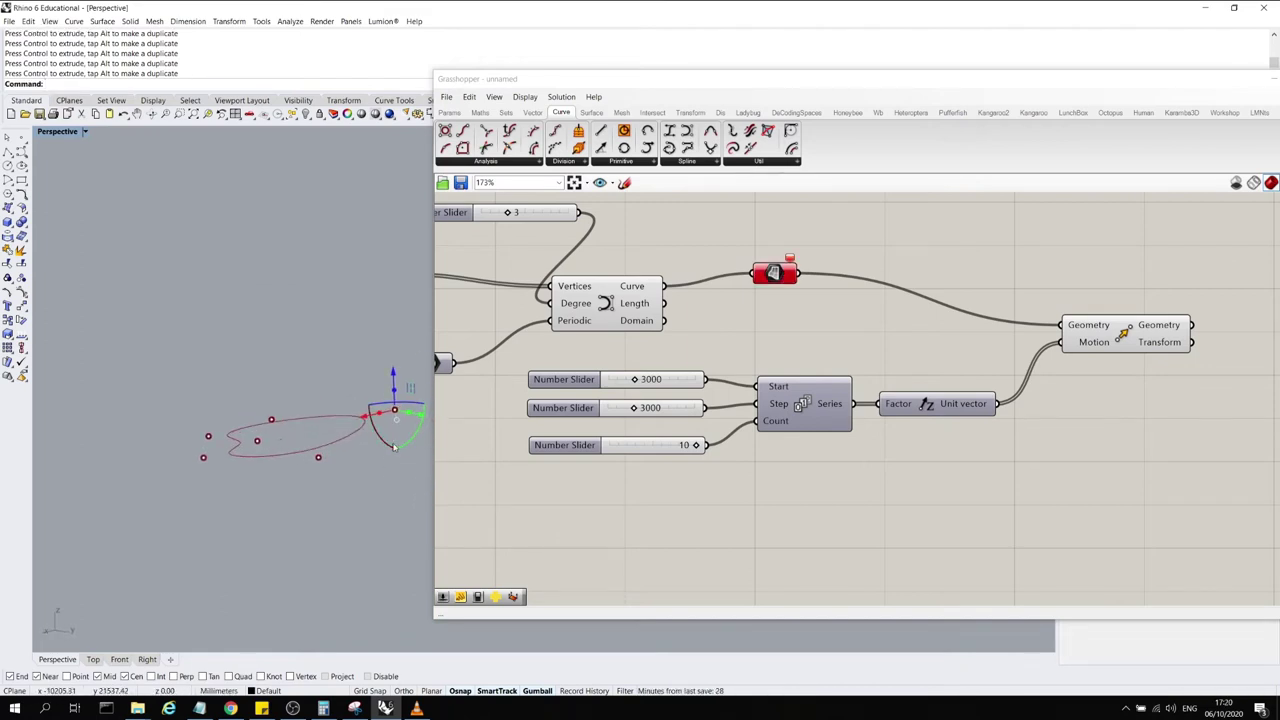
drag(384, 385, 366, 287)
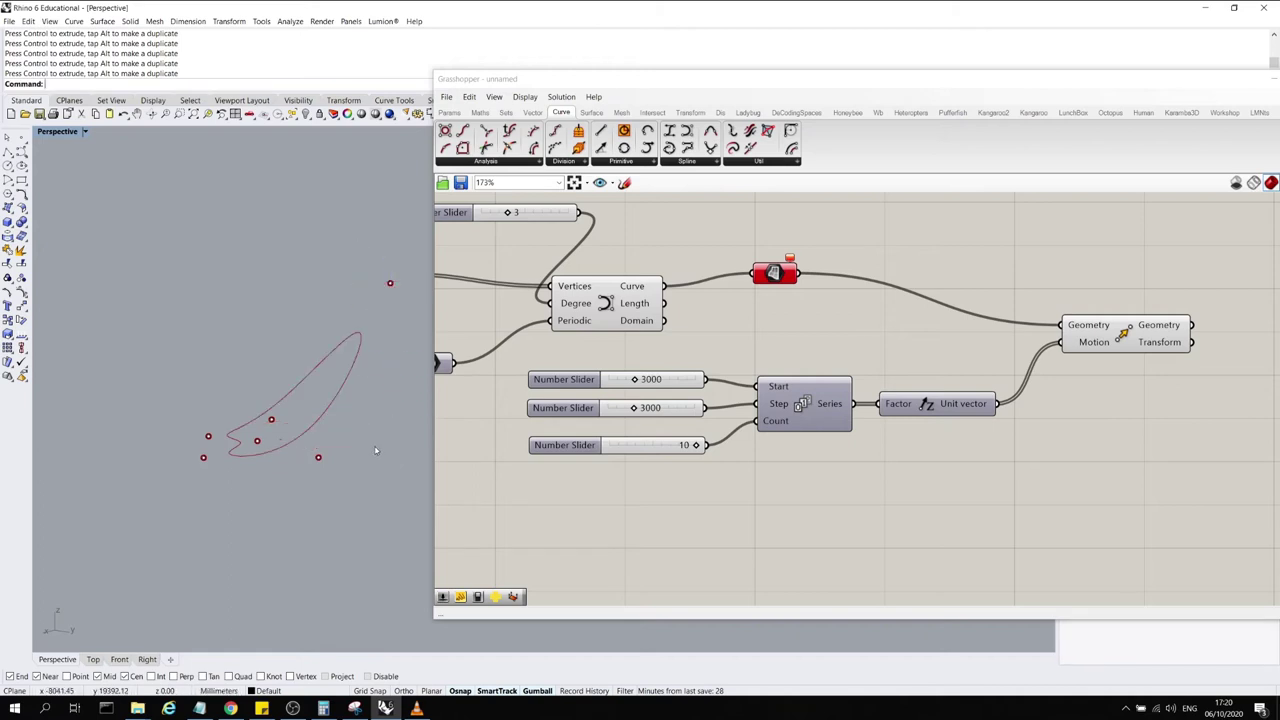
key(ctrl+z)
key(ctrl+z)
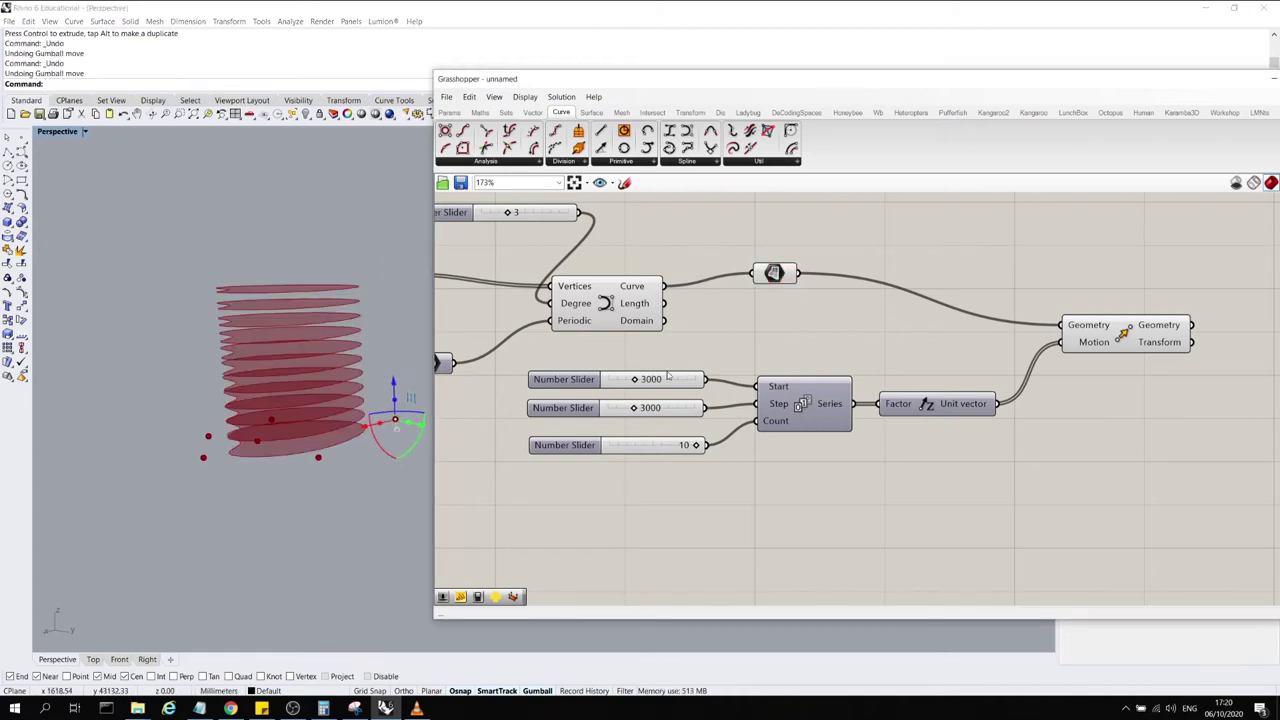
Add a number slider with value 20, connect it to the Series Count input, and delete the old count slider
right_drag(310, 511, 325, 506)
click(888, 325)
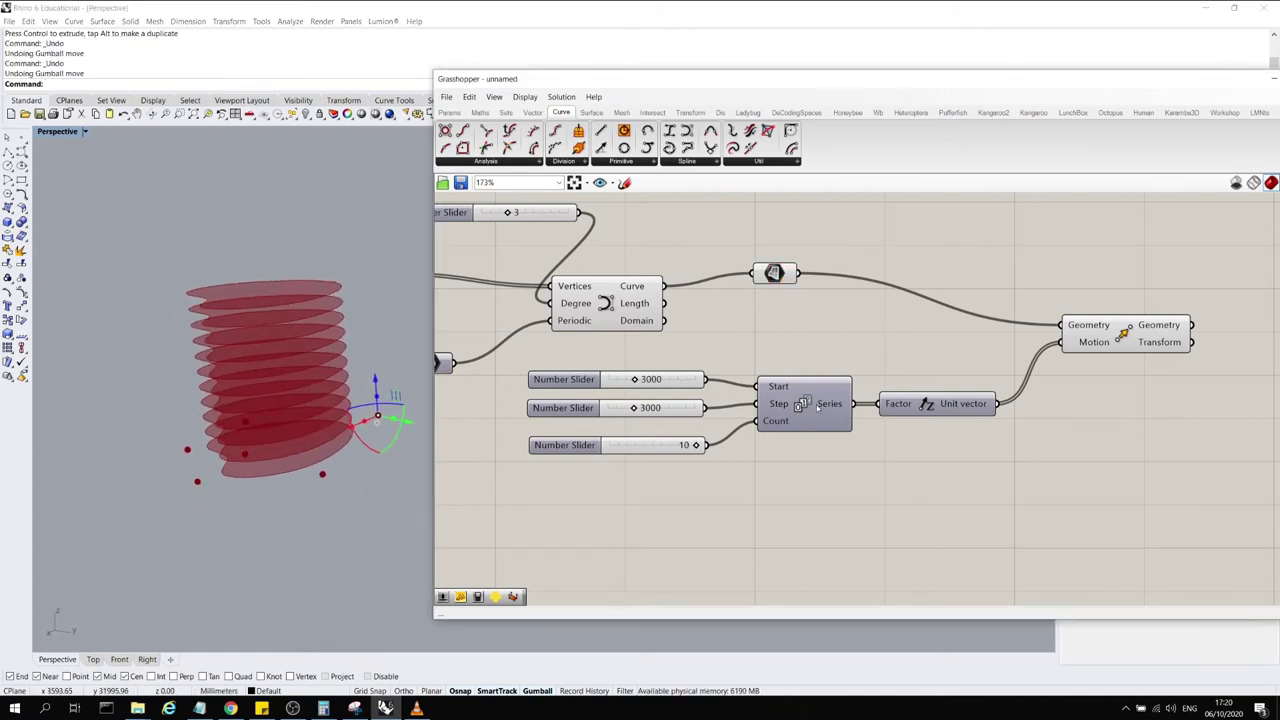
scroll(798, 405, down, 1)
scroll(301, 477, up, 1)
scroll(311, 412, down, 2)
right_drag(311, 411, 317, 366)
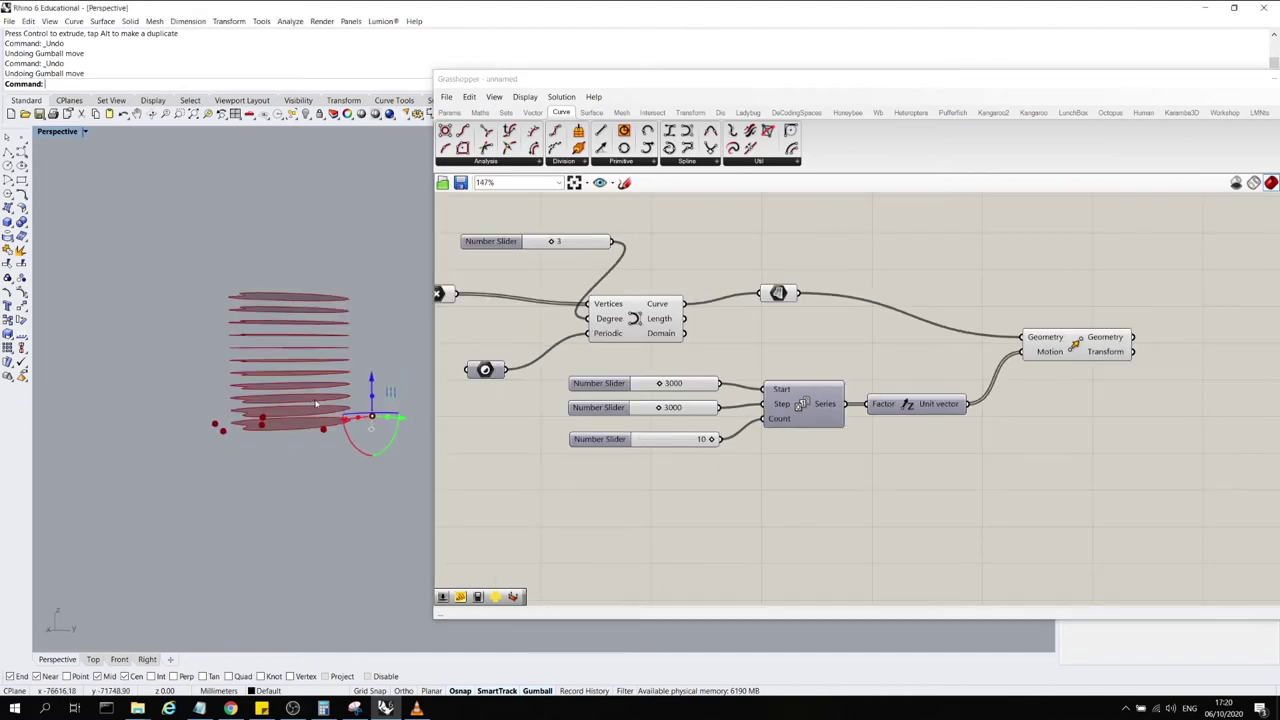
scroll(752, 435, up, 1)
scroll(751, 435, up, 1)
double_click(636, 500)
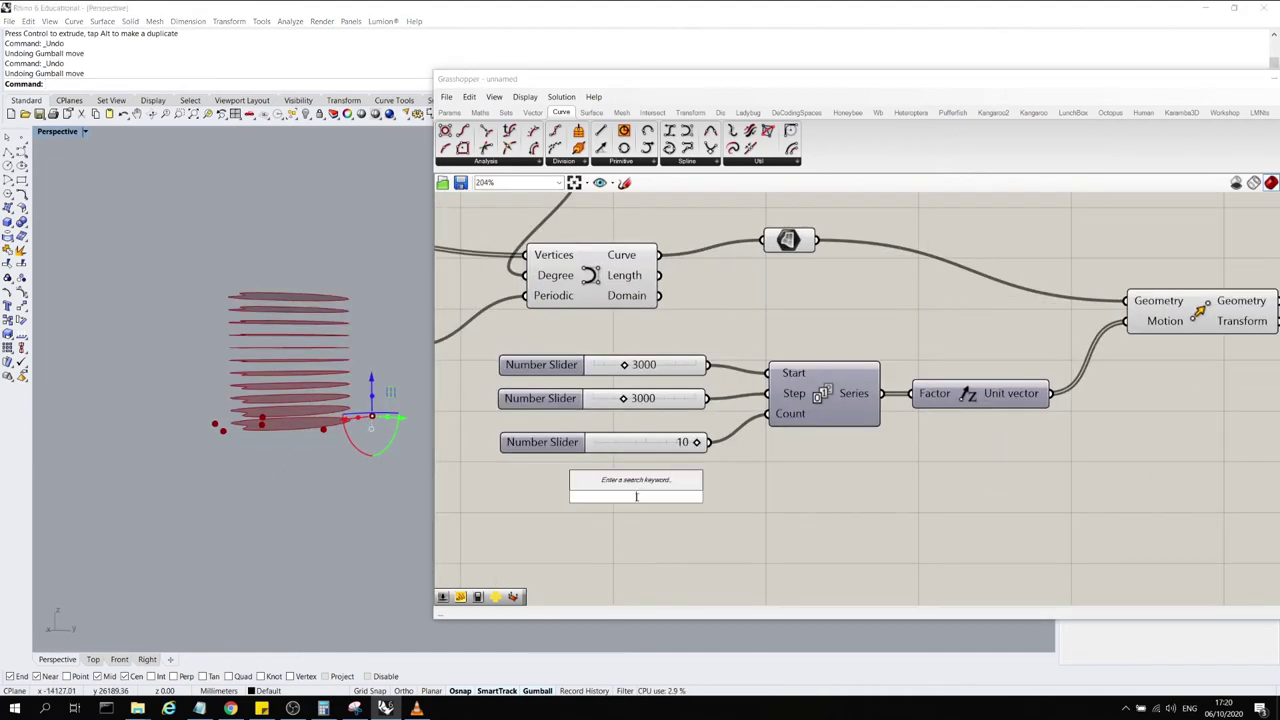
text(20)
key(Return)
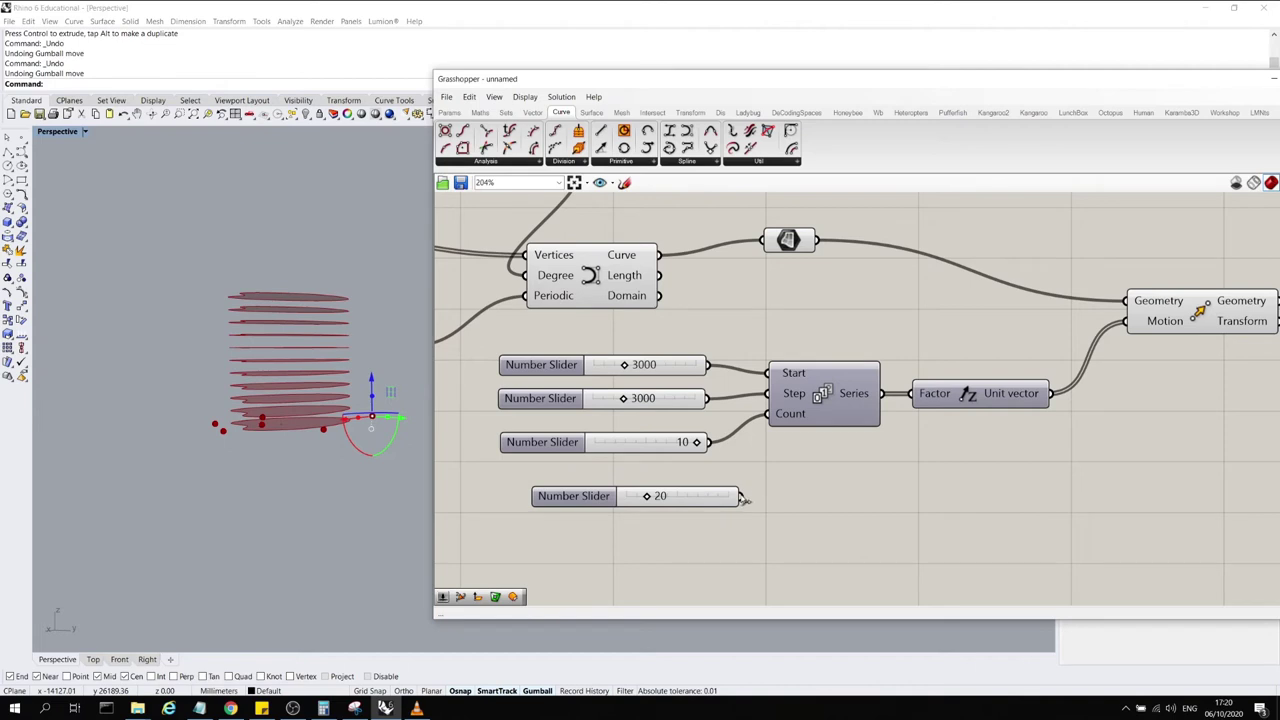
drag(742, 497, 768, 414)
click(617, 446)
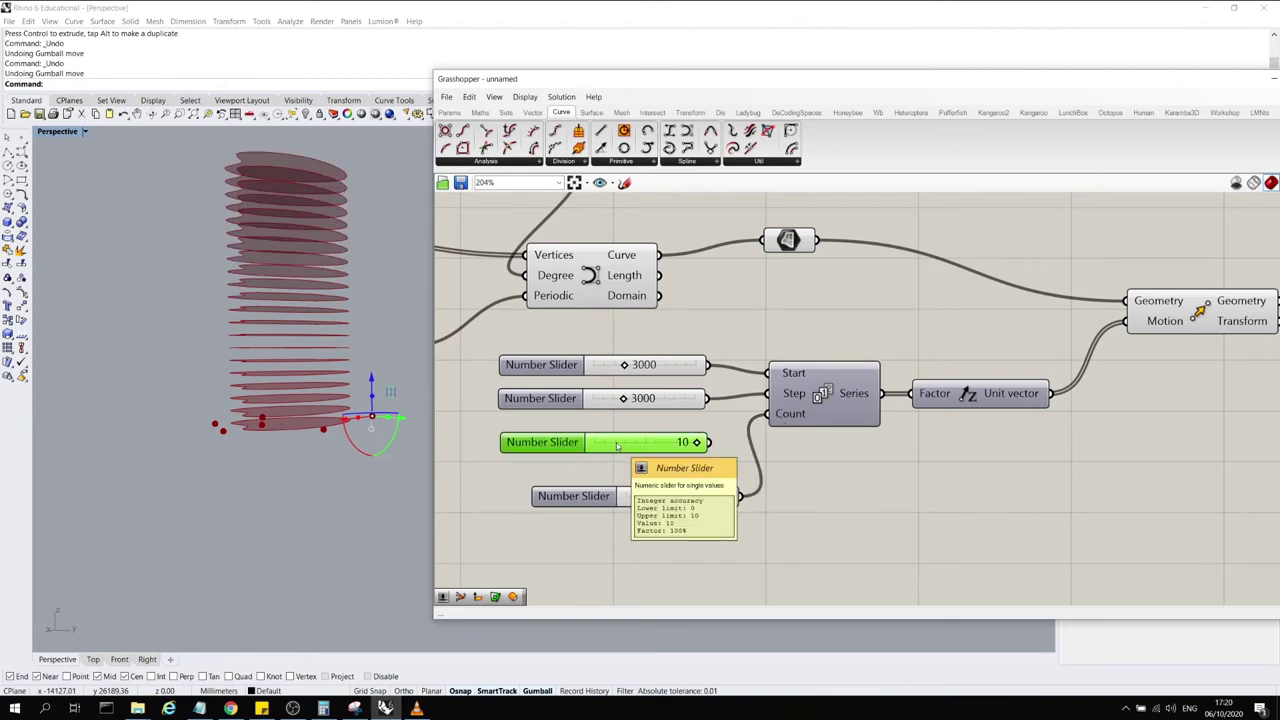
key(Delete)
Vary the Series sliders to a count of 23, a step of 3344 and a start of 5407
mouse_move(647, 497)
mouse_down()
mouse_move(670, 497)
mouse_move(650, 497)
mouse_up()
drag(624, 366, 627, 398)
click(678, 366)
Set the Series start value to 300 and change it to 3000
double_click(663, 365)
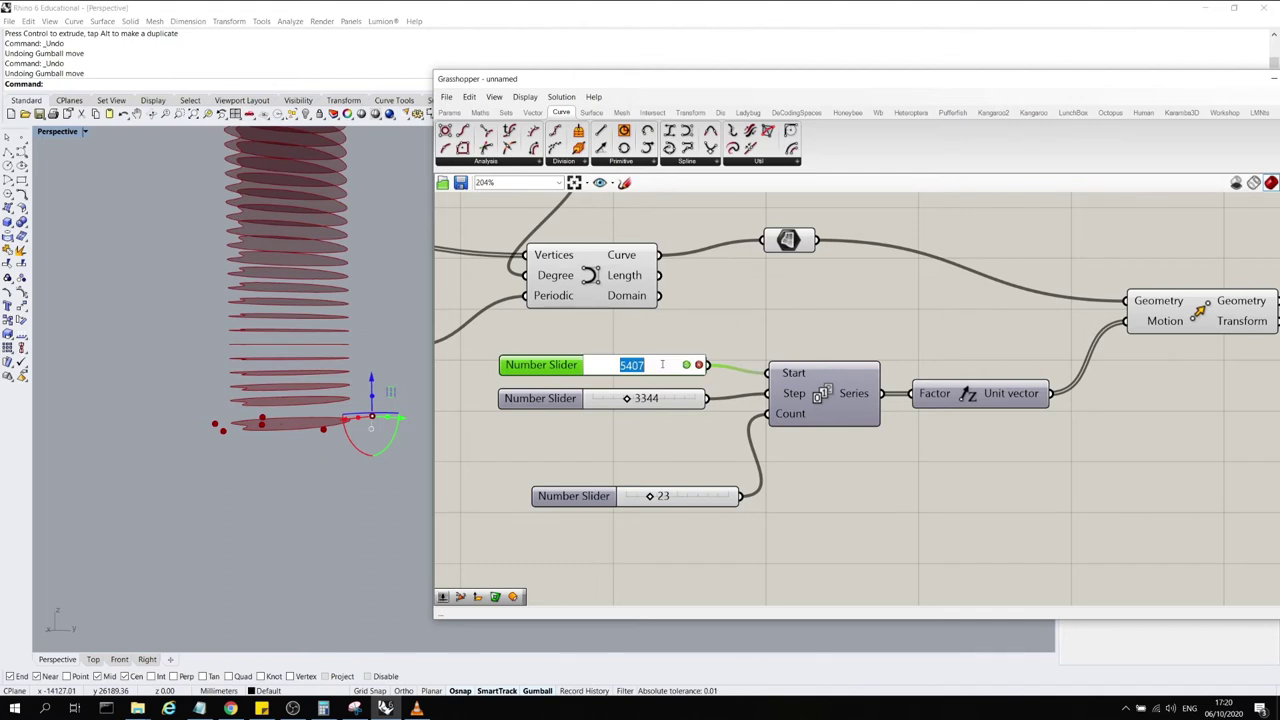
text(300)
key(Return)
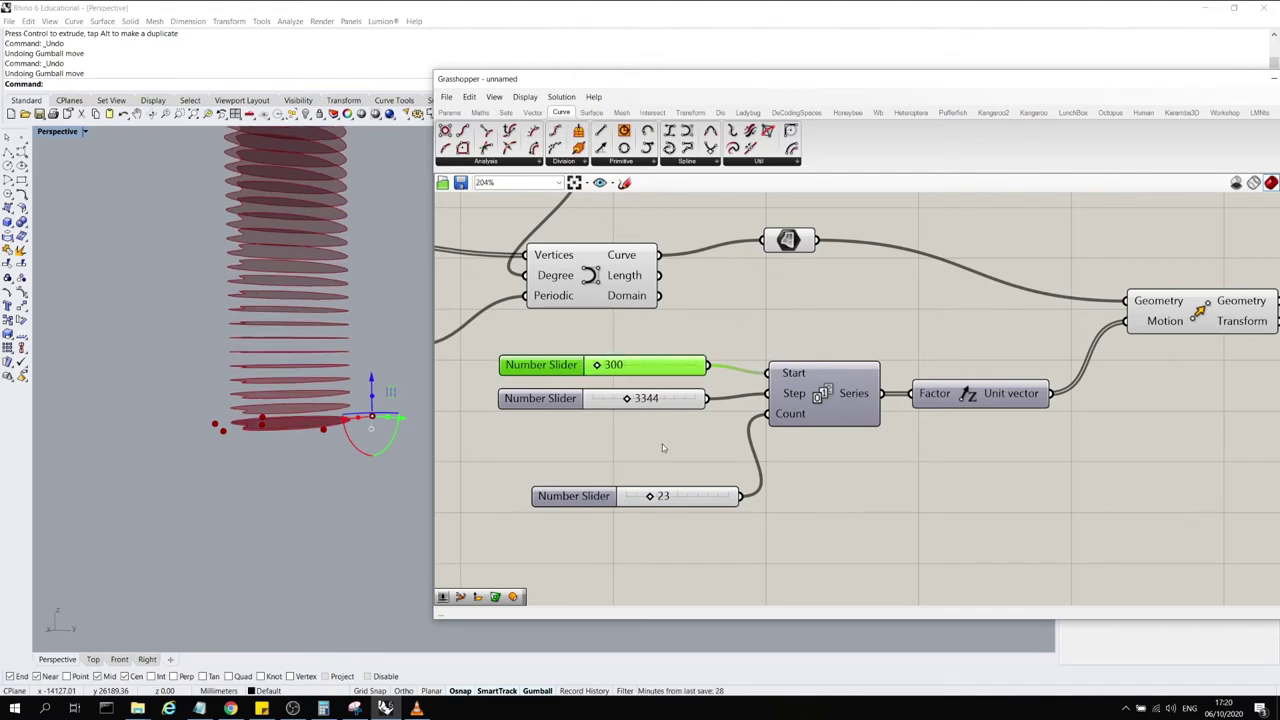
double_click(642, 363)
text(3000)
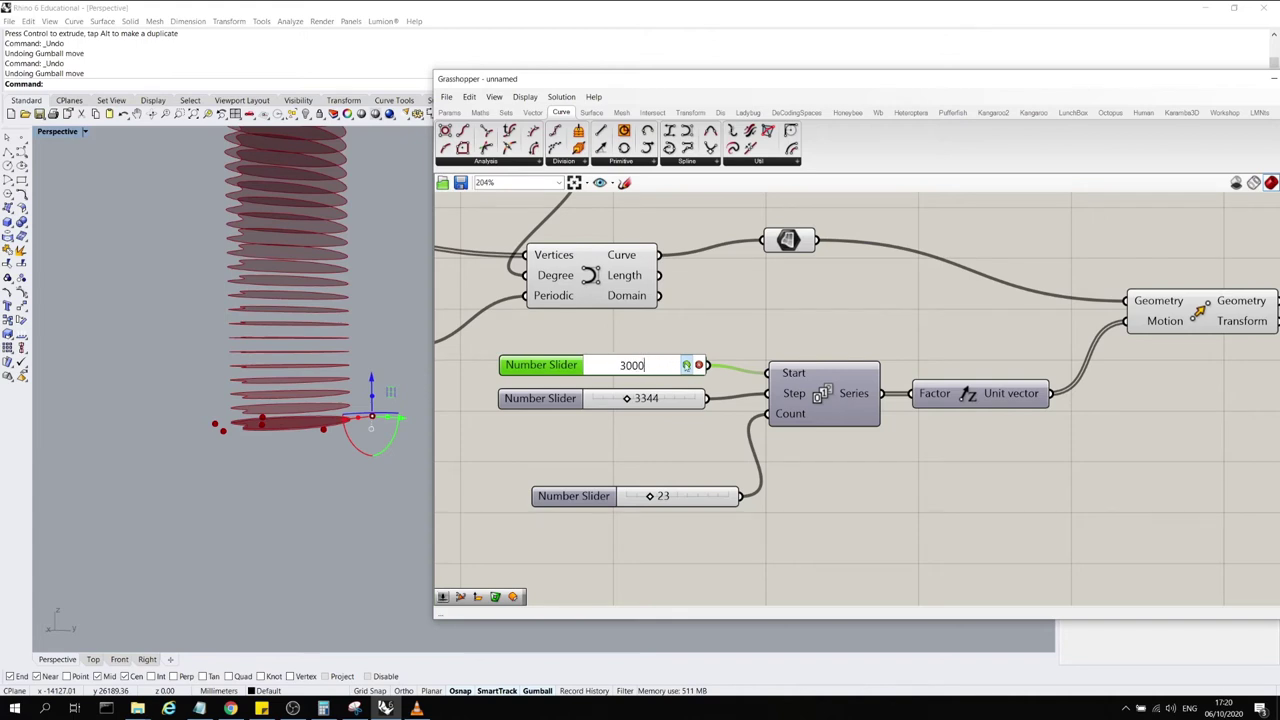
click(686, 366)
Set the Series step and start to 4000, and place the count slider beneath them with a value of 14
double_click(664, 398)
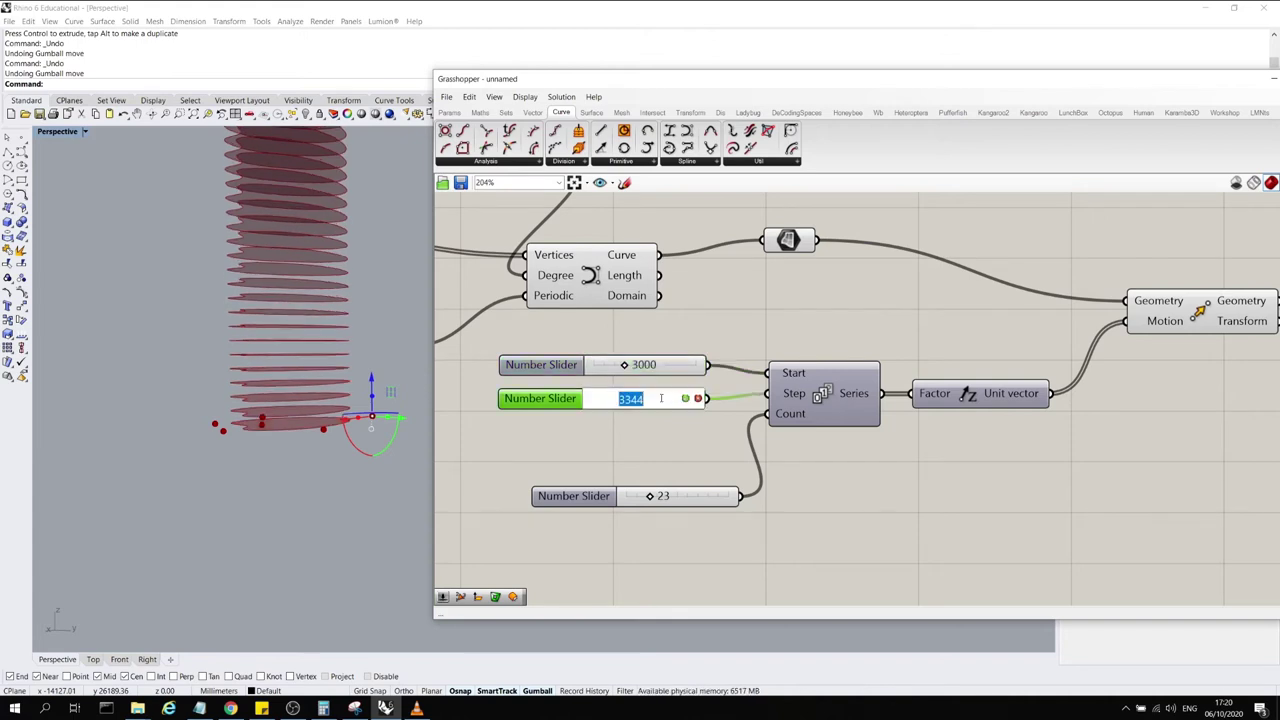
text(4000)
key(Return)
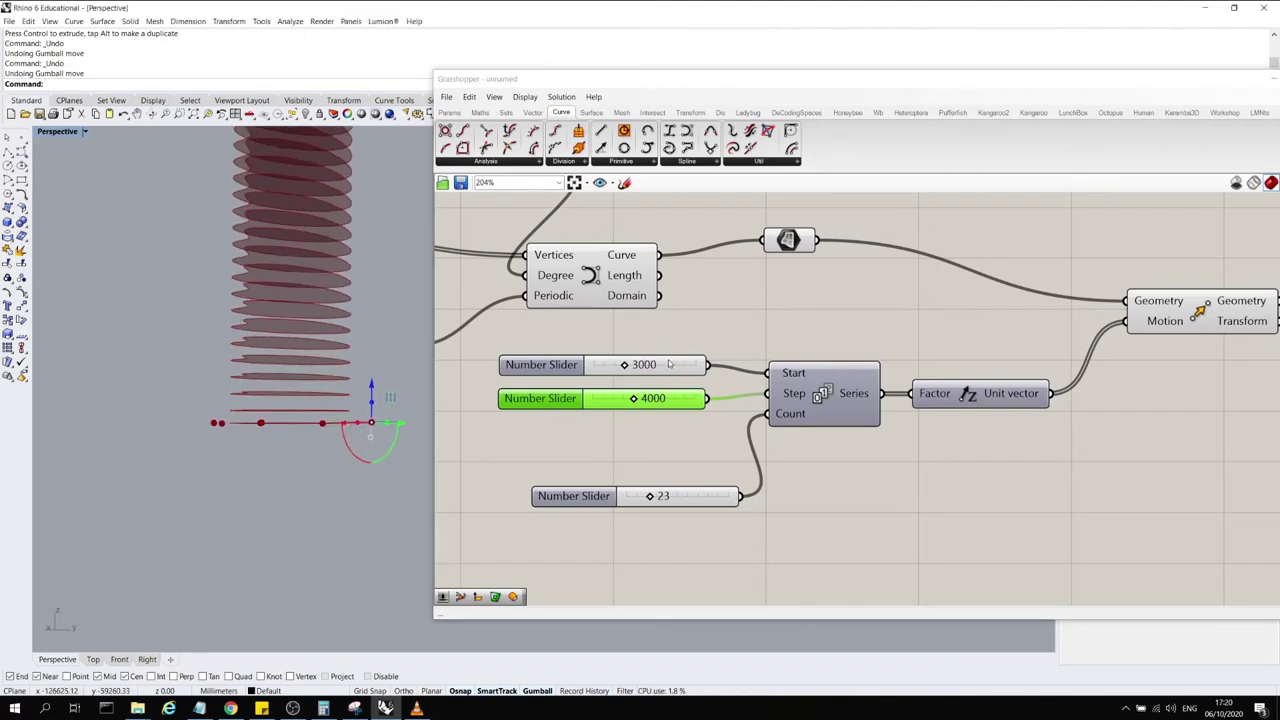
double_click(669, 364)
text(4000)
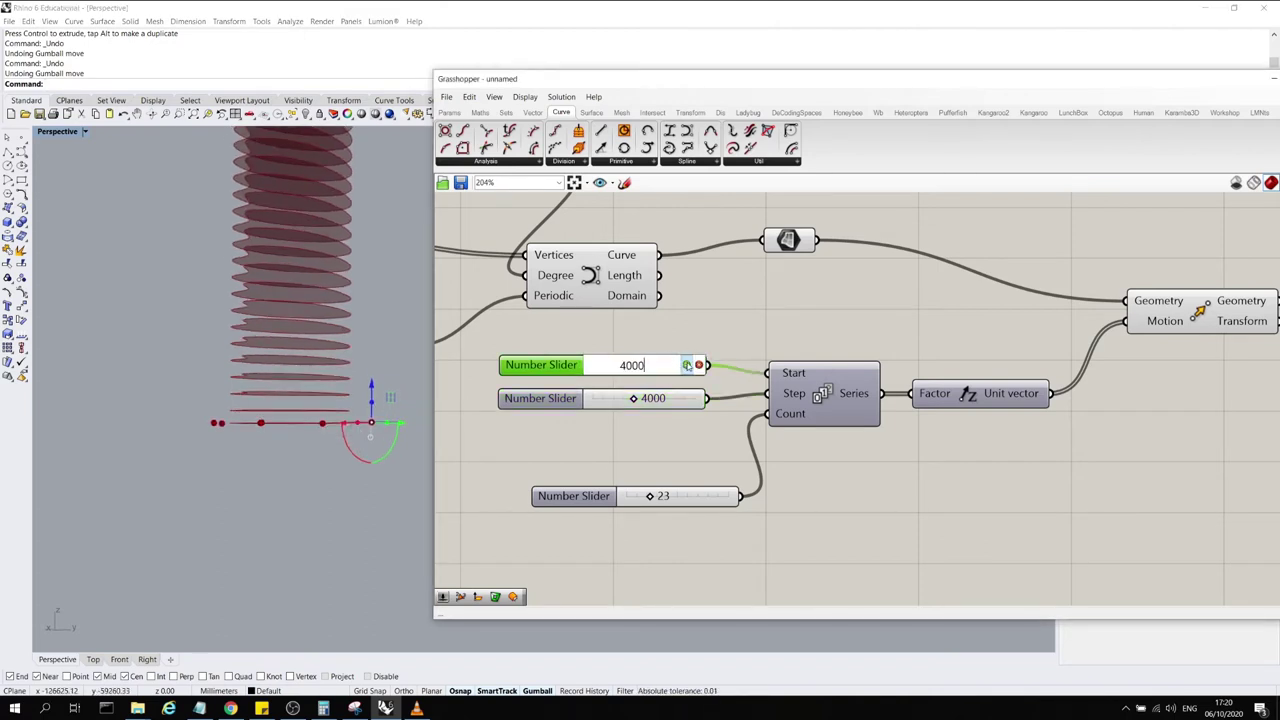
key(Return)
click(676, 459)
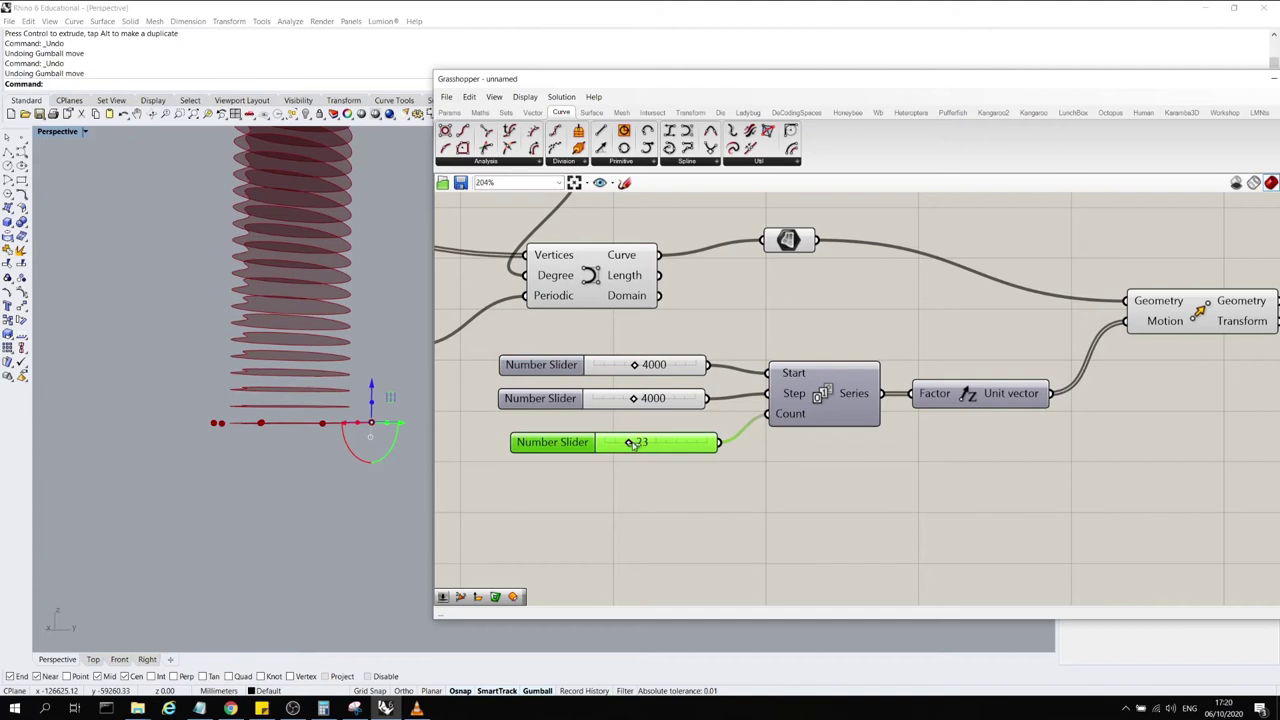
mouse_move(632, 446)
mouse_down()
mouse_move(609, 446)
mouse_move(623, 447)
mouse_up()
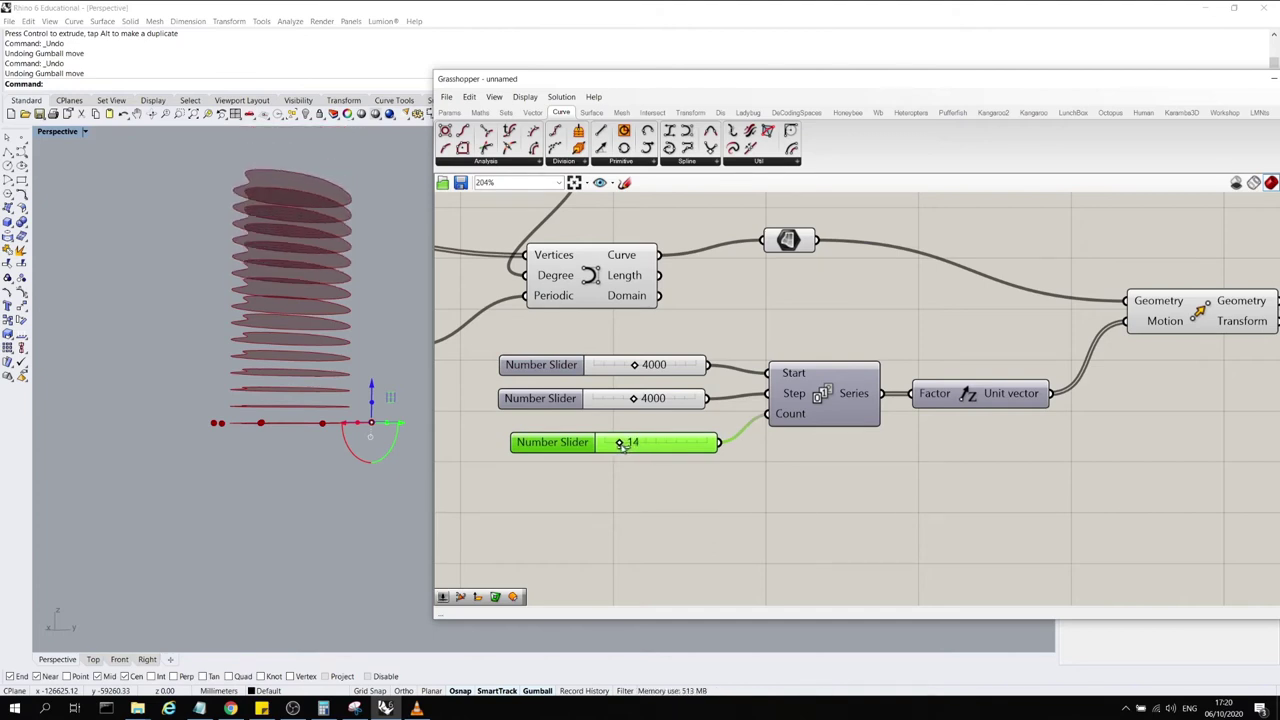
Select all six control points in Rhino, and move and scale them with the Gumball
right_drag(257, 440, 324, 520)
click(324, 520)
right_drag(297, 405, 183, 469)
scroll(171, 470, down, 6)
shift+right_drag(270, 504, 270, 473)
drag(185, 405, 371, 510)
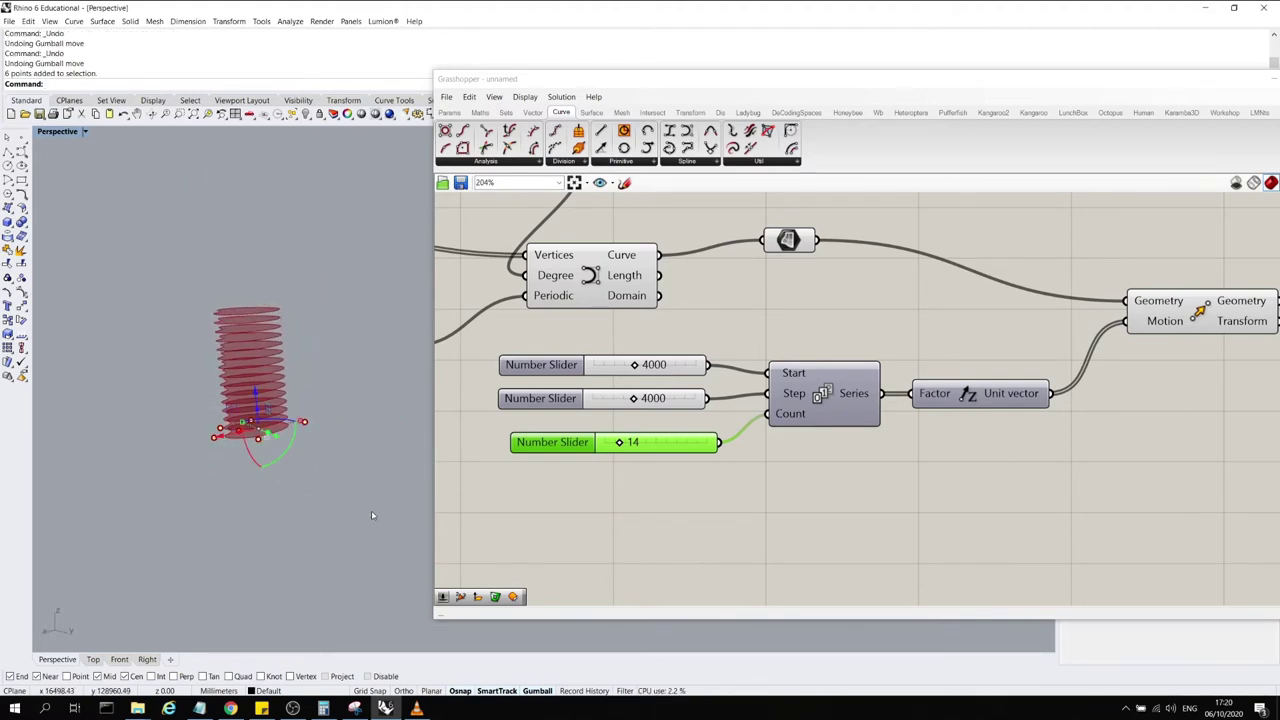
right_drag(362, 468, 334, 514)
drag(283, 436, 301, 451)
drag(313, 405, 333, 393)
Lock the six control points in Rhino and test them with a window selection
right_drag(334, 458, 316, 489)
drag(316, 488, 212, 378)
click(320, 113)
drag(138, 334, 346, 502)
right_drag(346, 503, 345, 225)
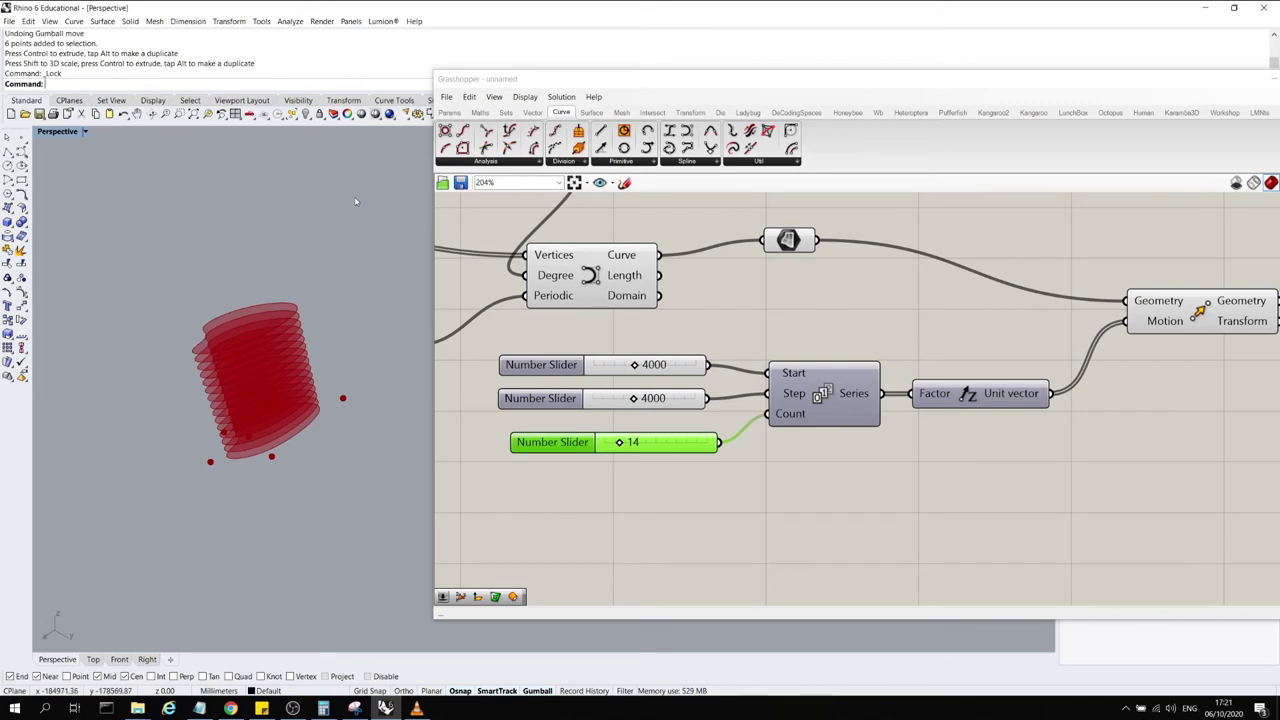
Unlock the control points and test the selection of two individual points
right_click(320, 113)
click(343, 399)
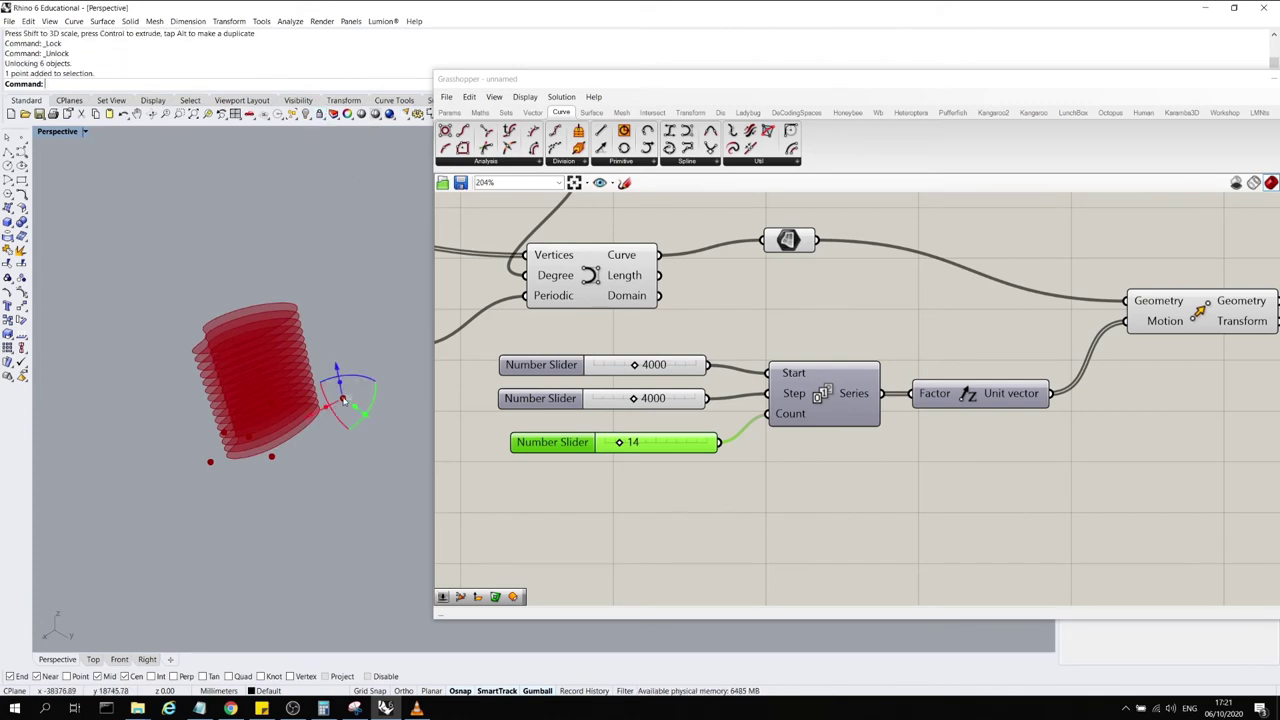
click(366, 432)
click(272, 457)
click(361, 530)
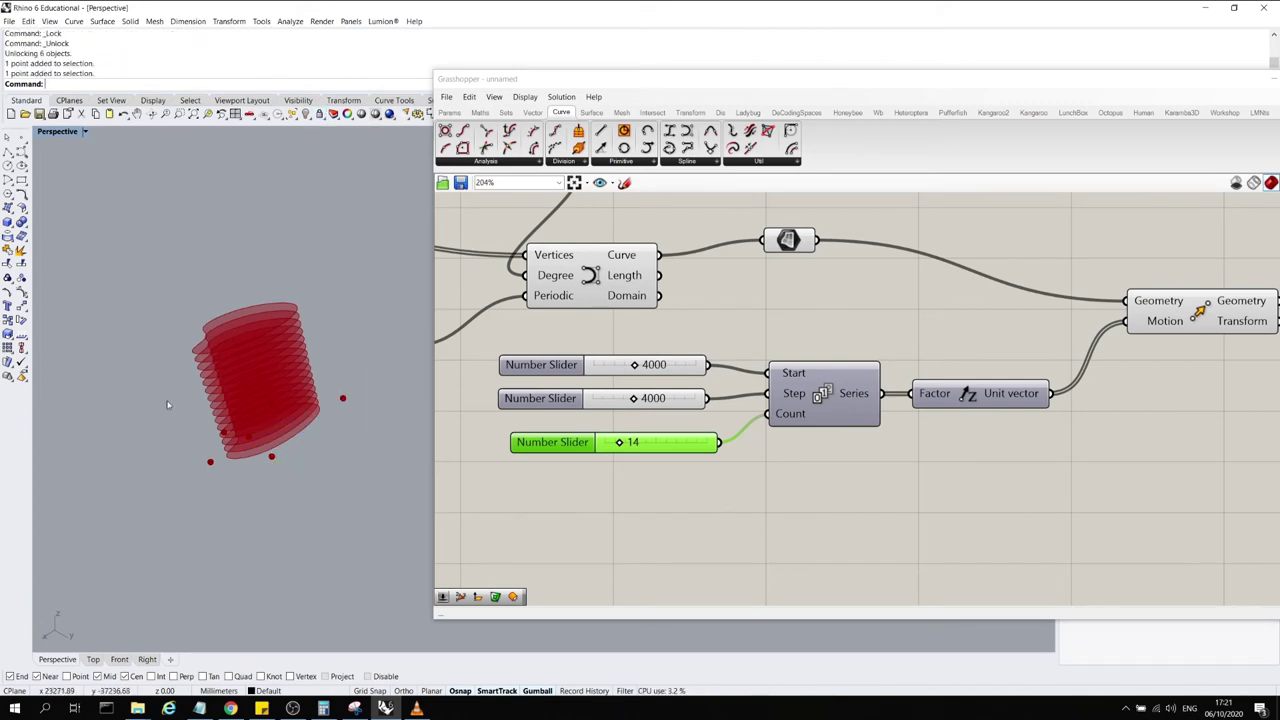
Hide the six control points and show them again
drag(140, 372, 396, 536)
click(305, 113)
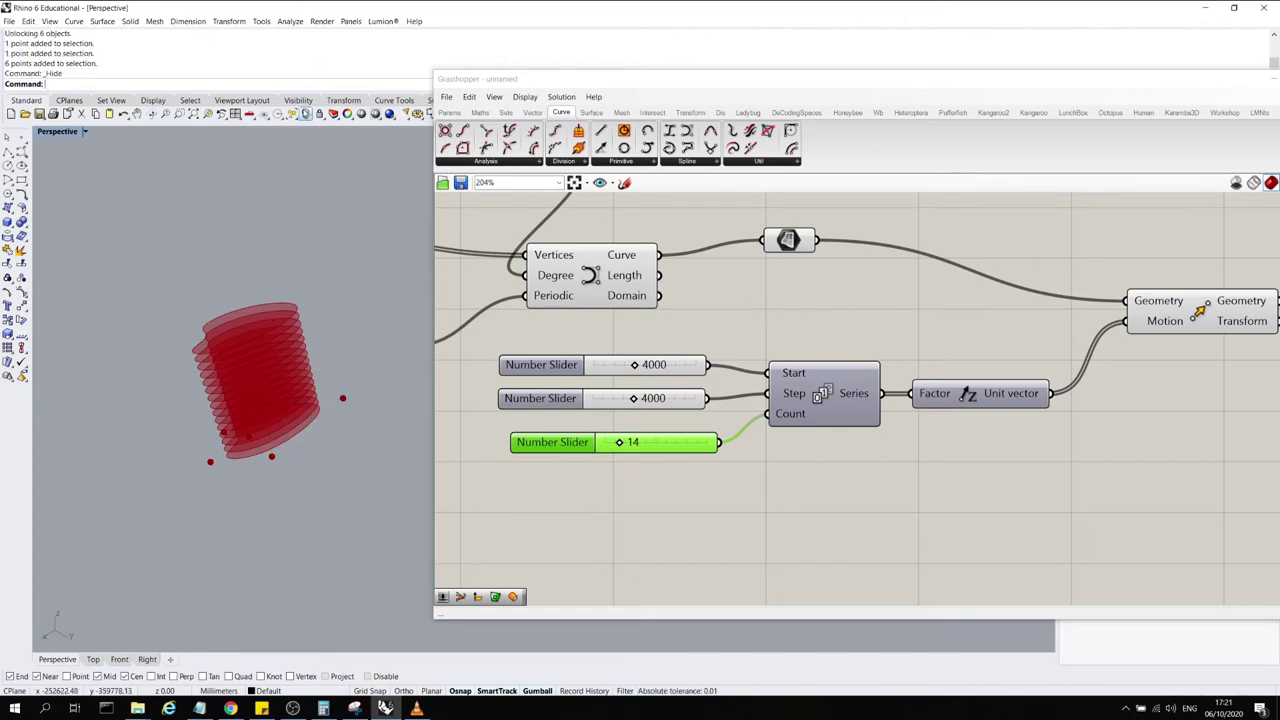
right_click(305, 113)
Scale the six control points outward in one horizontal direction with the Gumball to widen the floor outline
right_drag(324, 321, 325, 364)
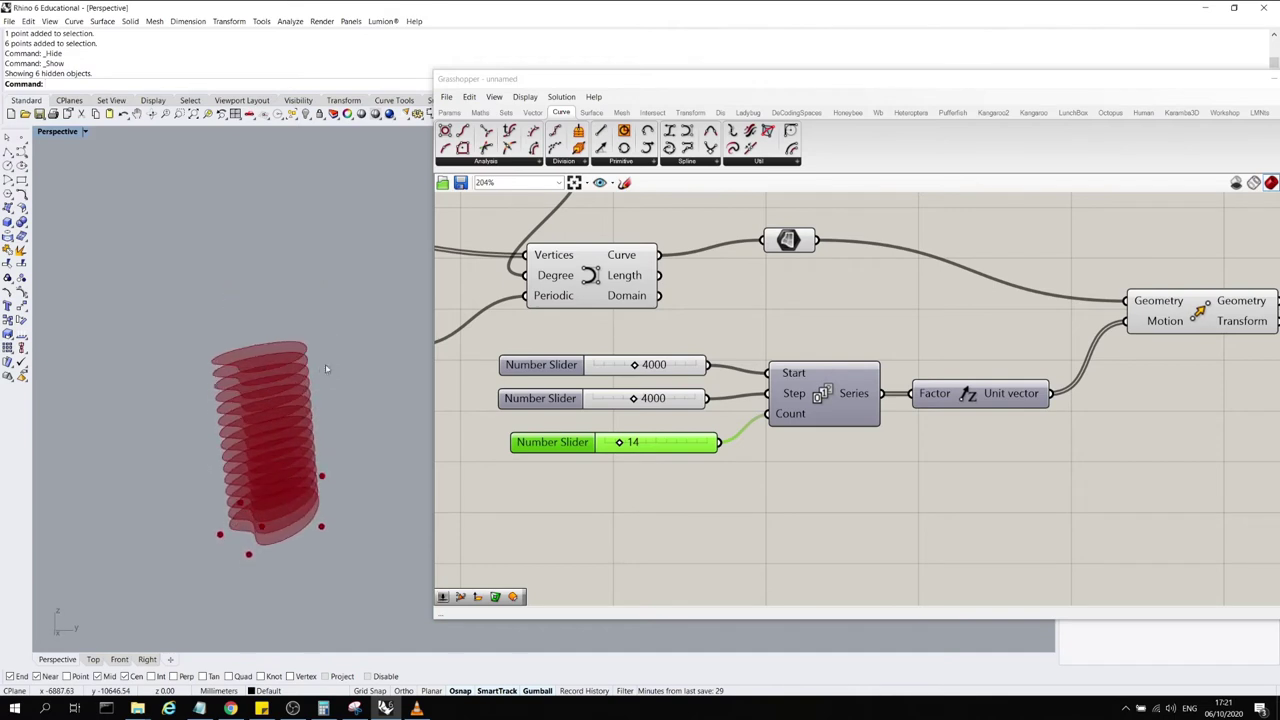
drag(186, 466, 370, 606)
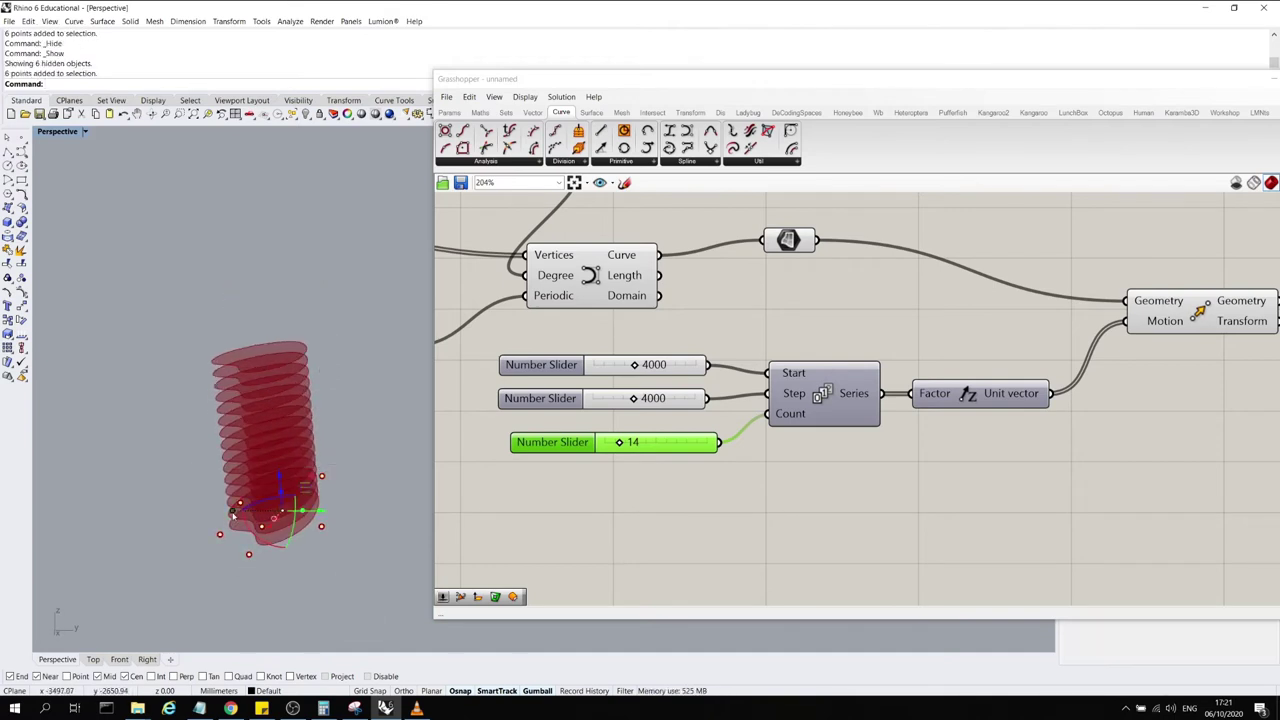
drag(232, 512, 157, 468)
Duplicate the Series component with its three number sliders and place the copy below the Move component
scroll(678, 467, down, 4)
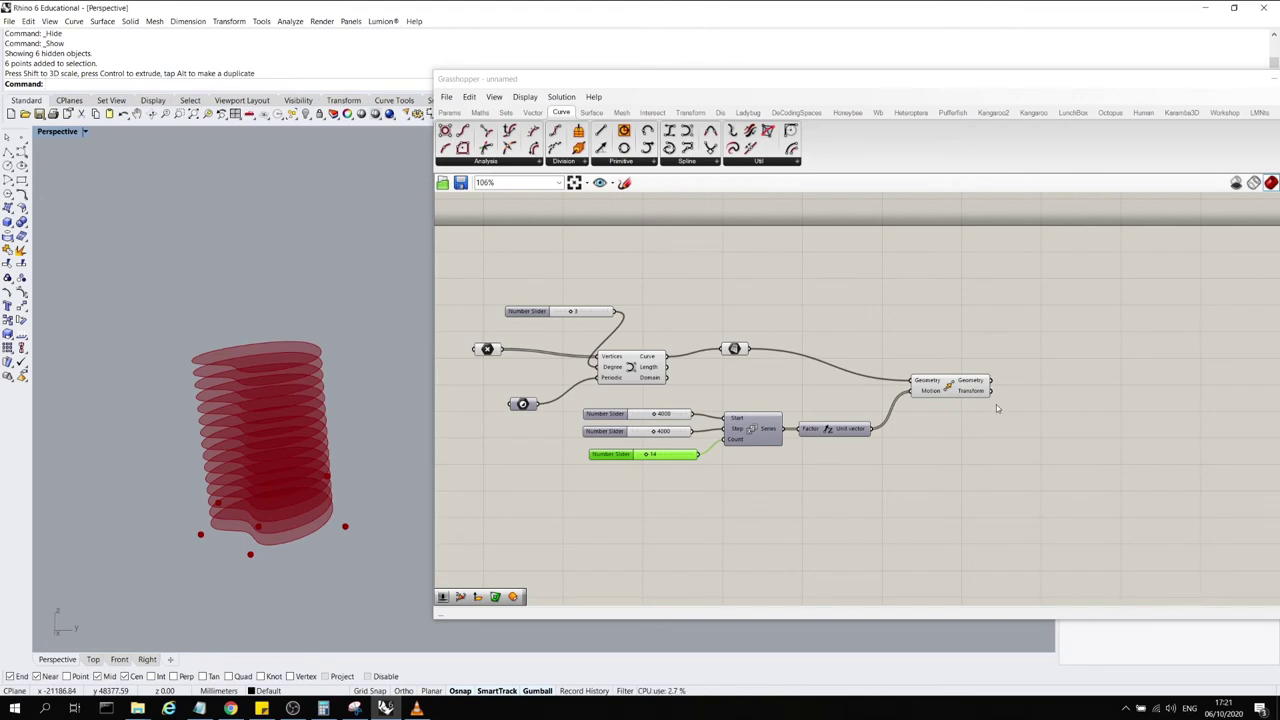
right_drag(373, 452, 297, 410)
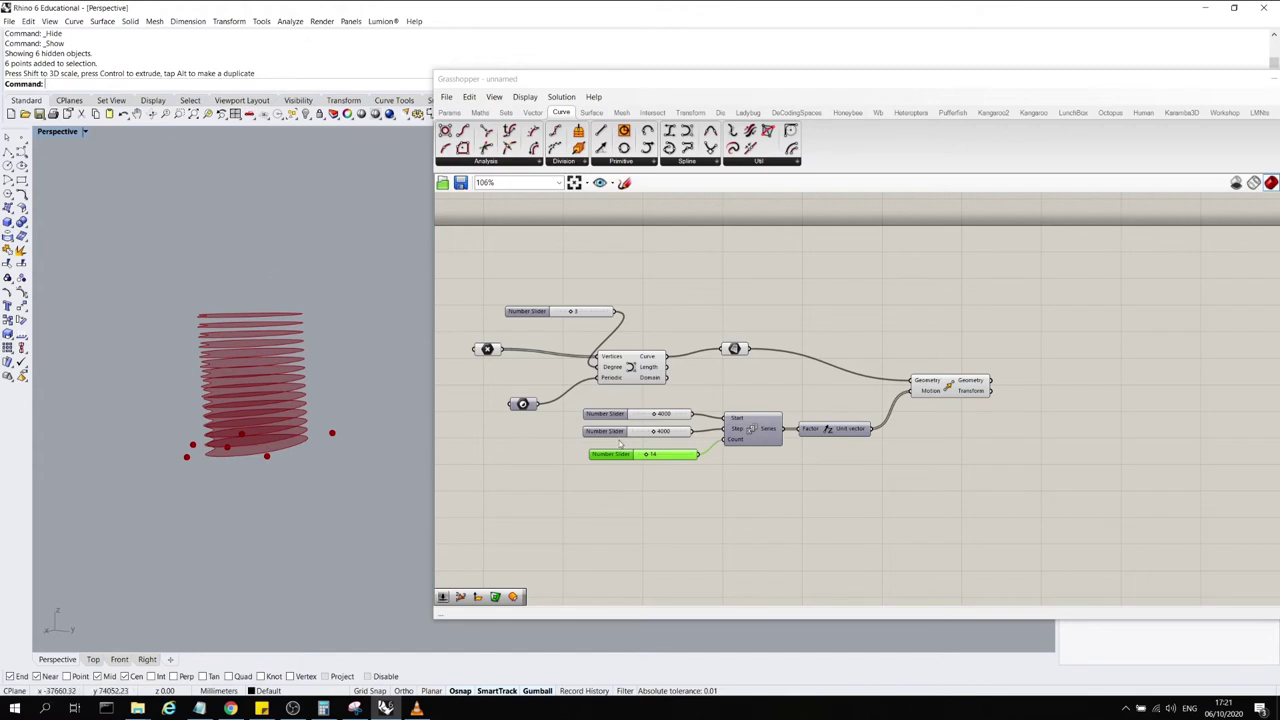
drag(763, 500, 660, 427)
drag(869, 530, 652, 406)
key(ctrl+c)
key(ctrl+v)
alt+drag(757, 435, 946, 497)
click(1001, 501)
scroll(903, 527, up, 3)
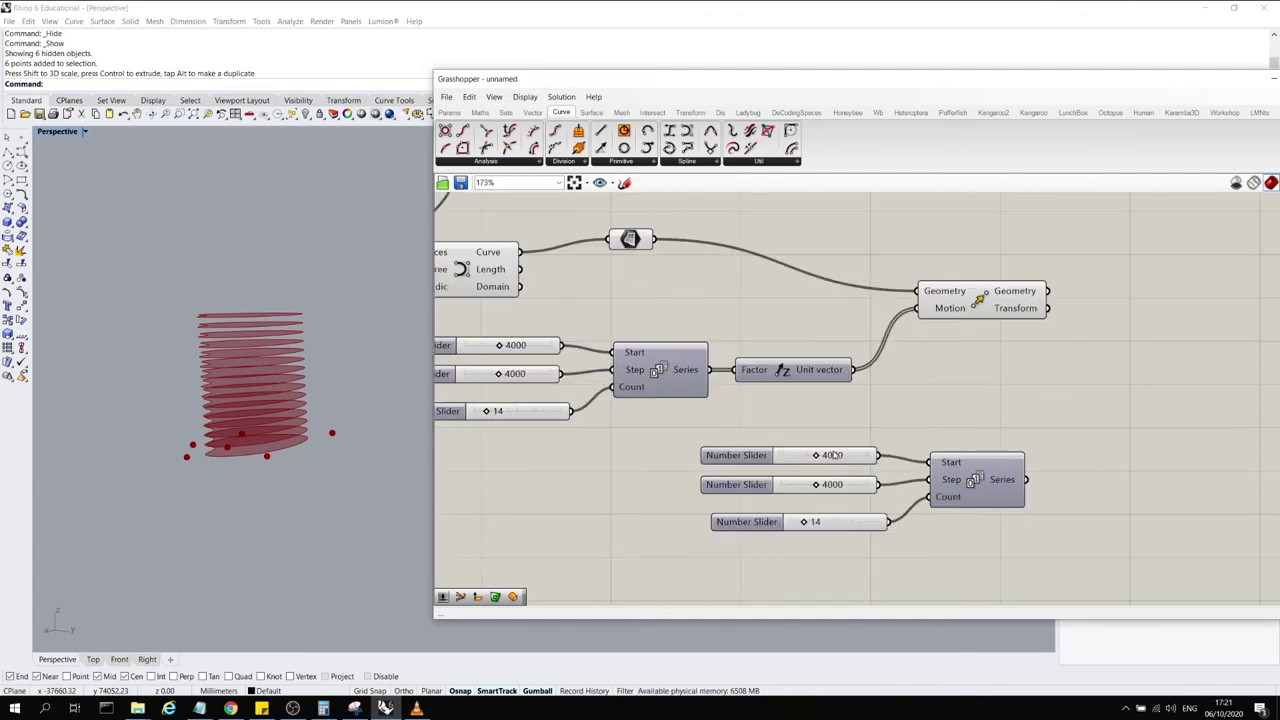
Set the copied Series component's Start slider to 0 and its Step slider to 20
click(842, 455)
double_click(842, 455)
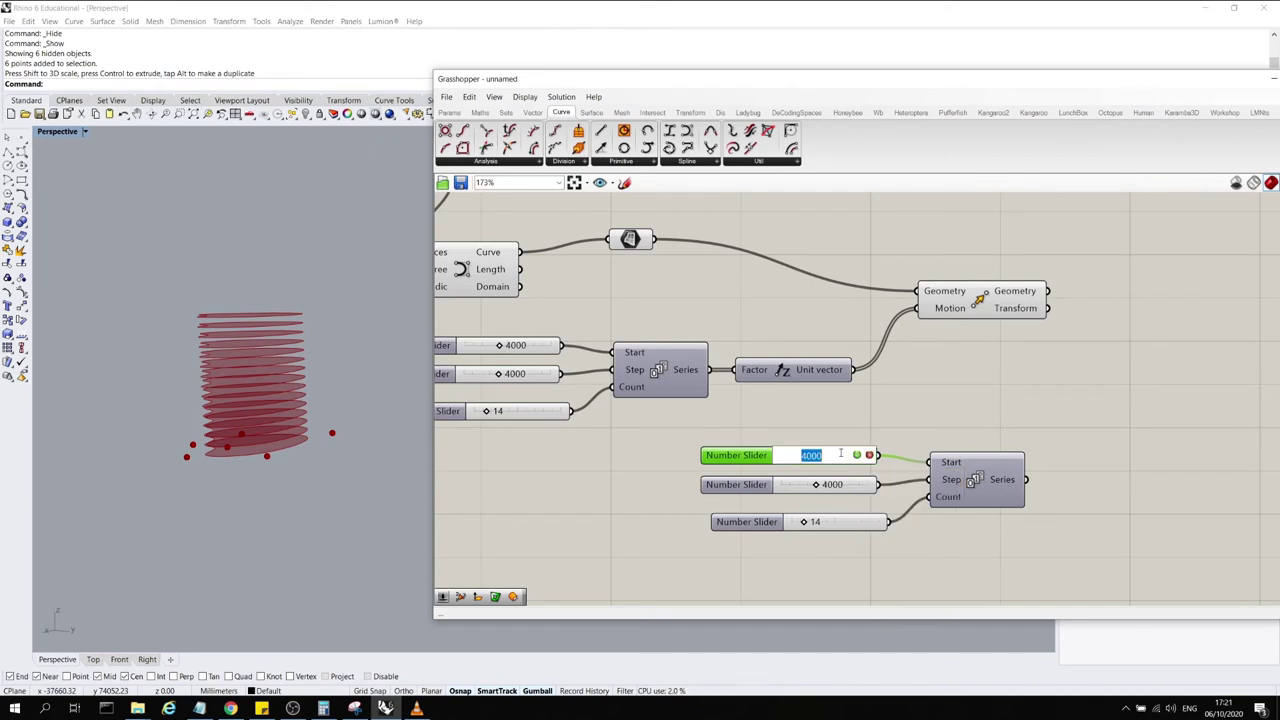
text(0)
key(Return)
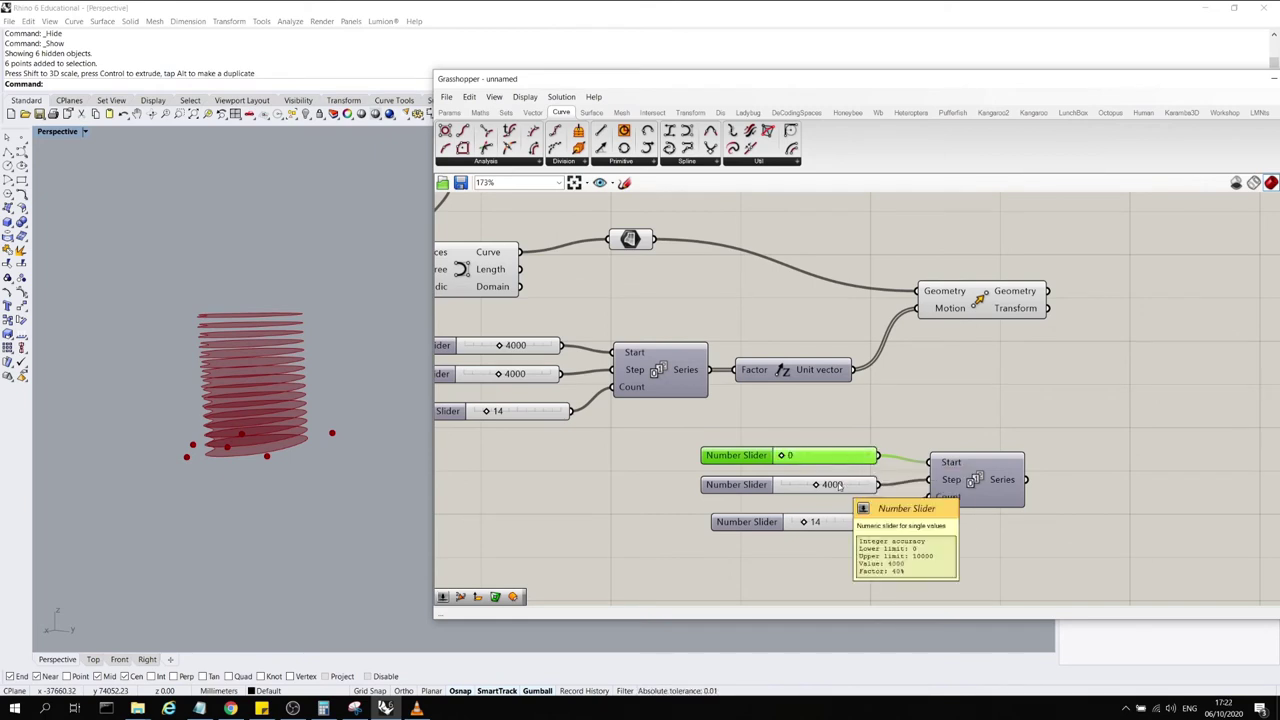
scroll(837, 485, up, 2)
double_click(845, 485)
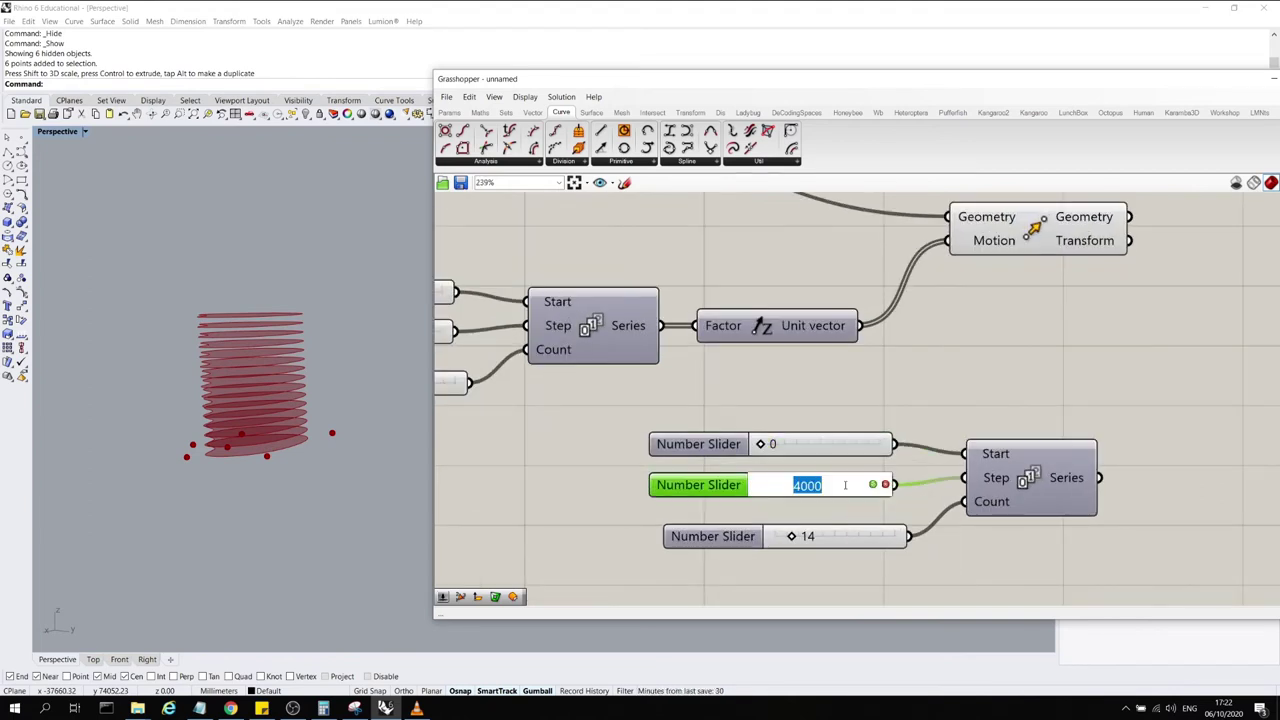
text(20)
key(Return)
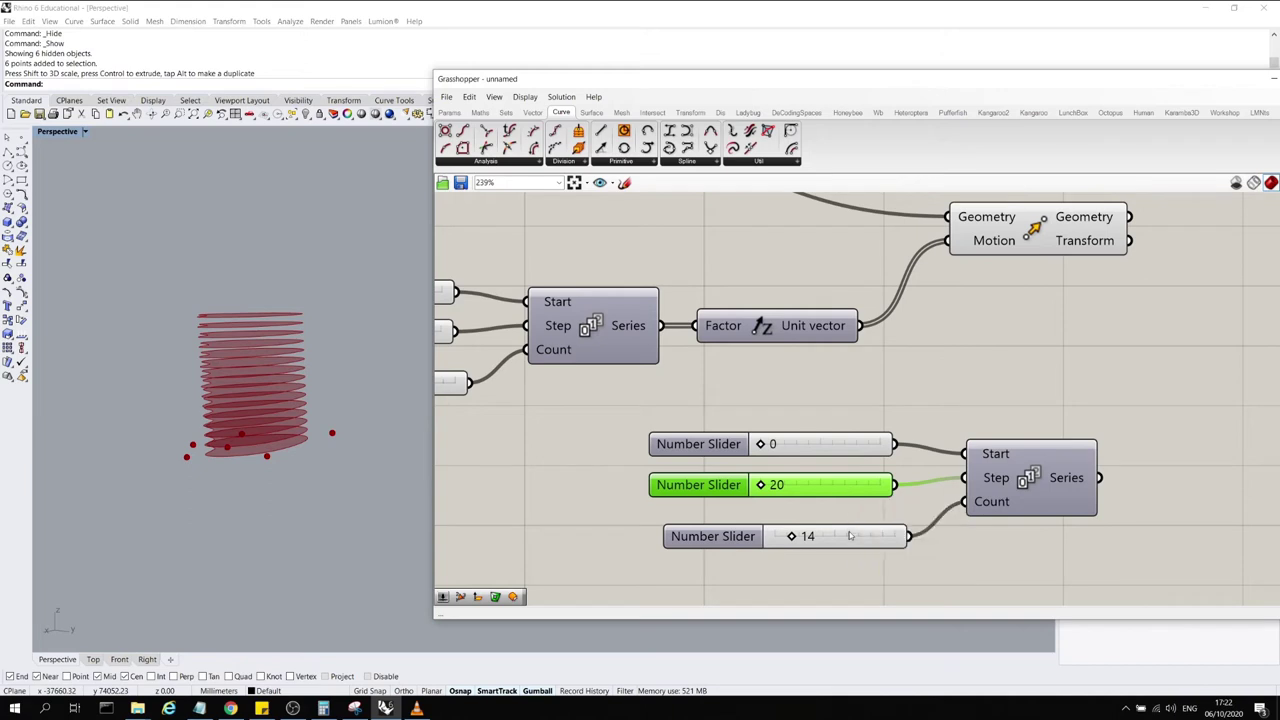
Connect the original count slider of 14 to the copied Series component's Count input and delete the duplicate count slider
scroll(914, 461, down, 3)
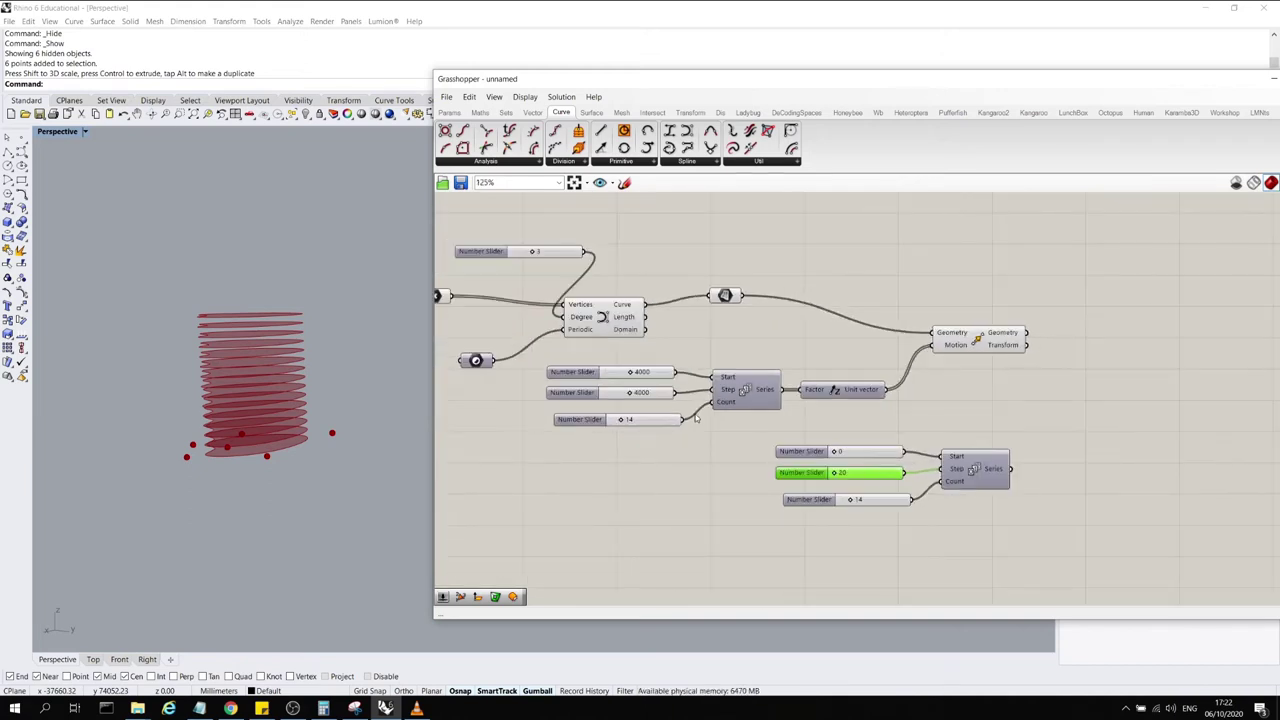
click(737, 398)
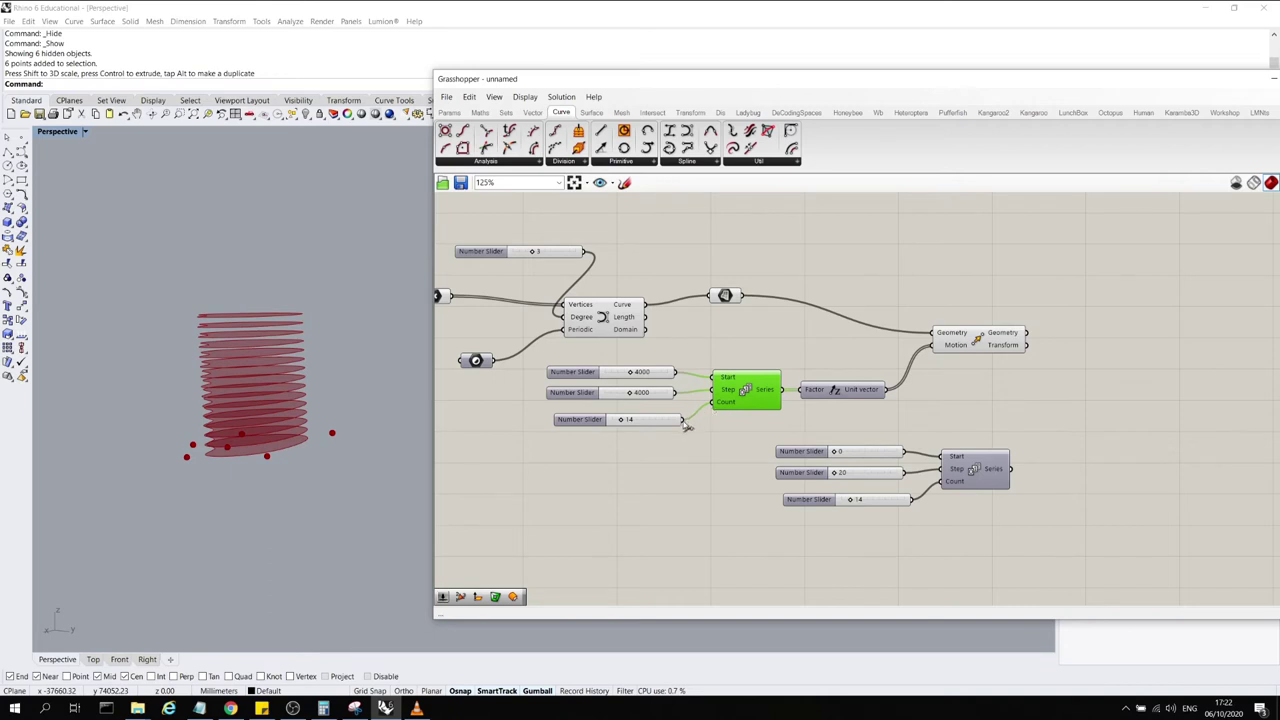
drag(683, 419, 848, 441)
click(895, 501)
key(Delete)
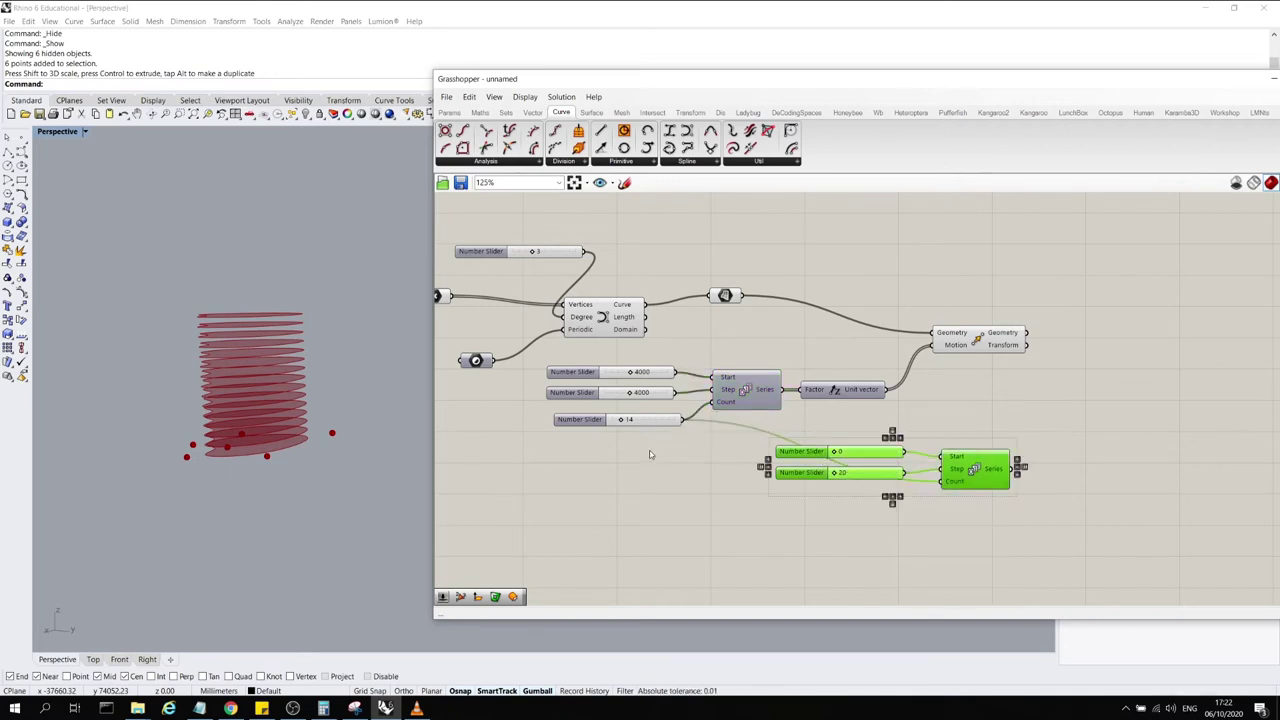
click(652, 455)
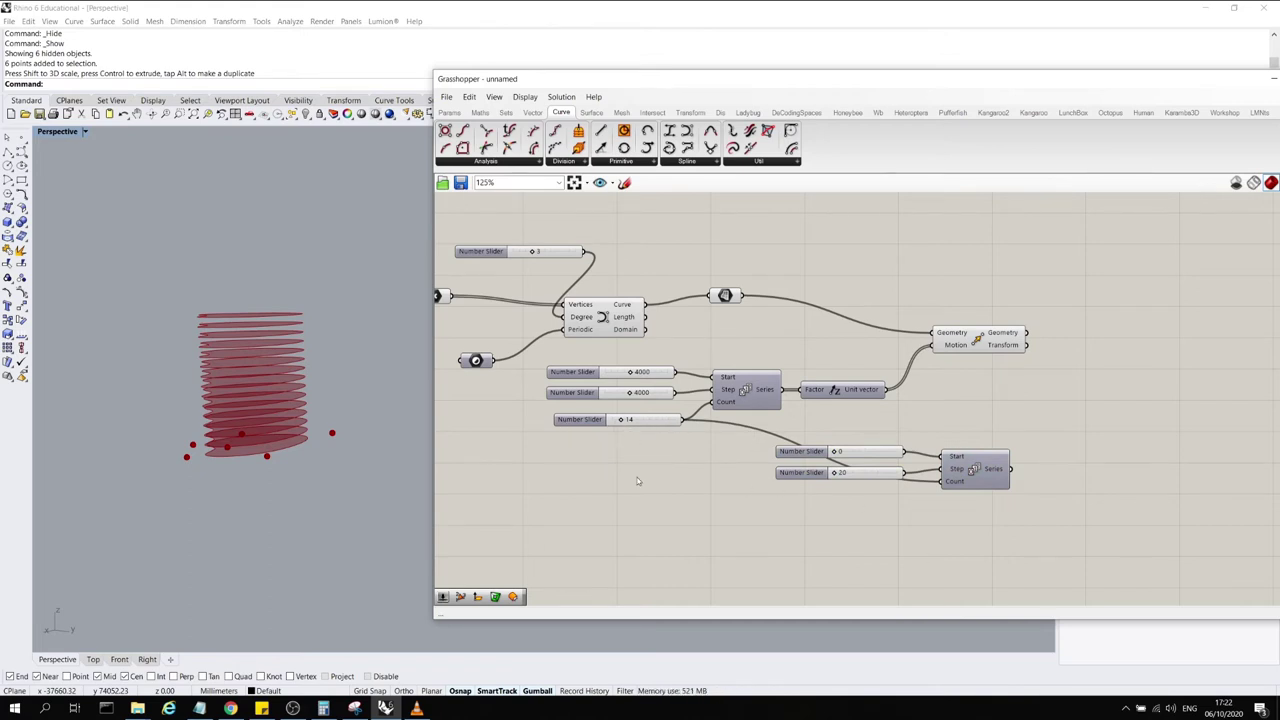
Inspect the copied Series output in a temporary enlarged Panel, and delete the Panel
double_click(1031, 503)
text(panel)
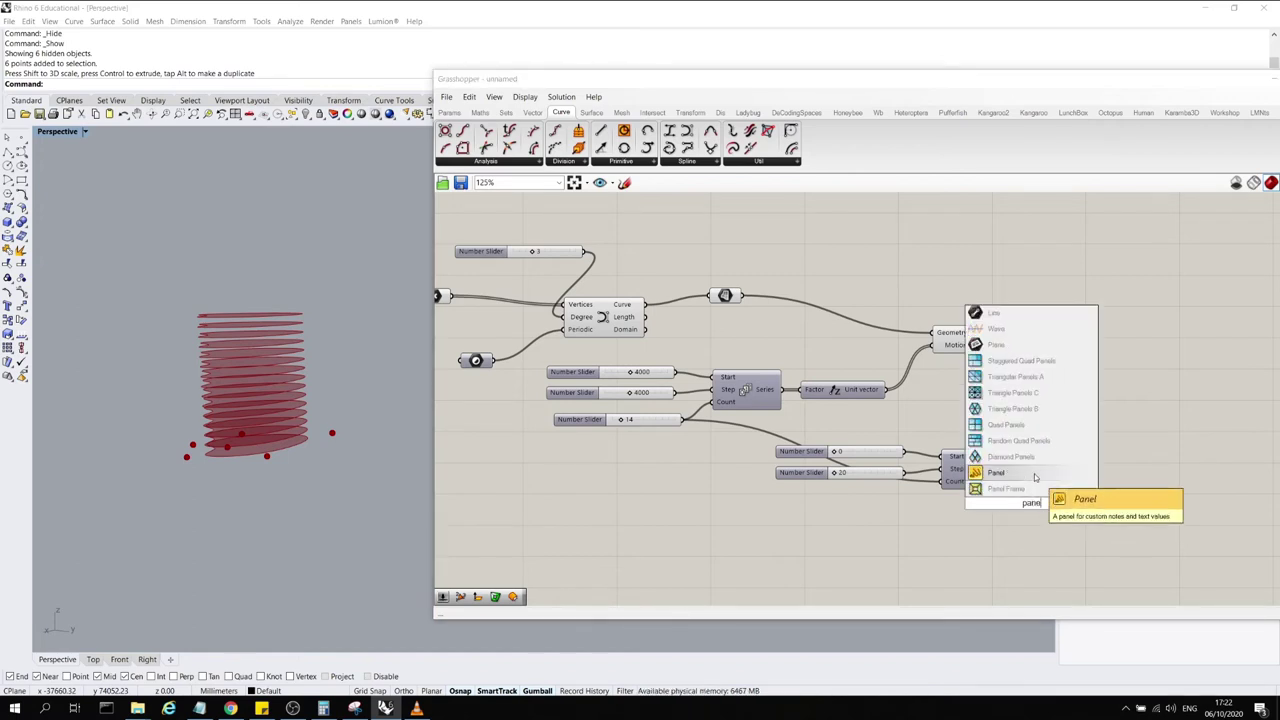
click(1036, 473)
drag(1042, 495, 1112, 452)
drag(1012, 470, 1051, 461)
drag(1093, 480, 1091, 423)
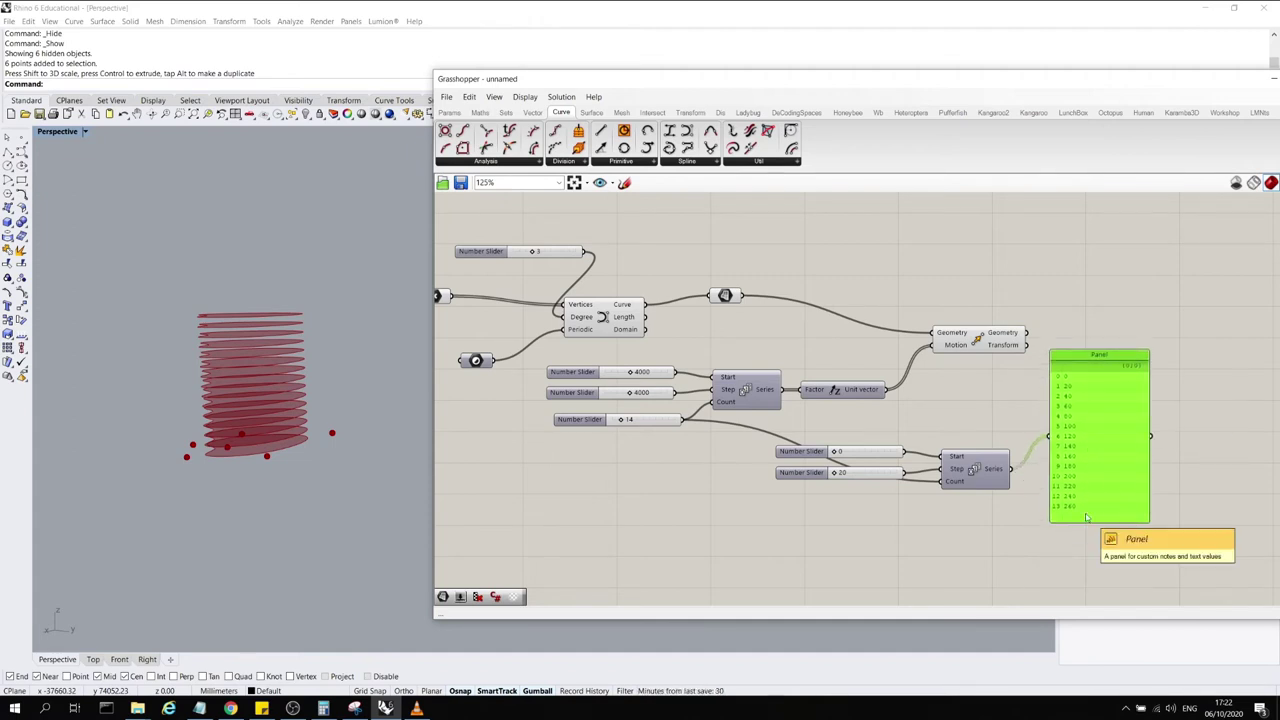
key(Delete)
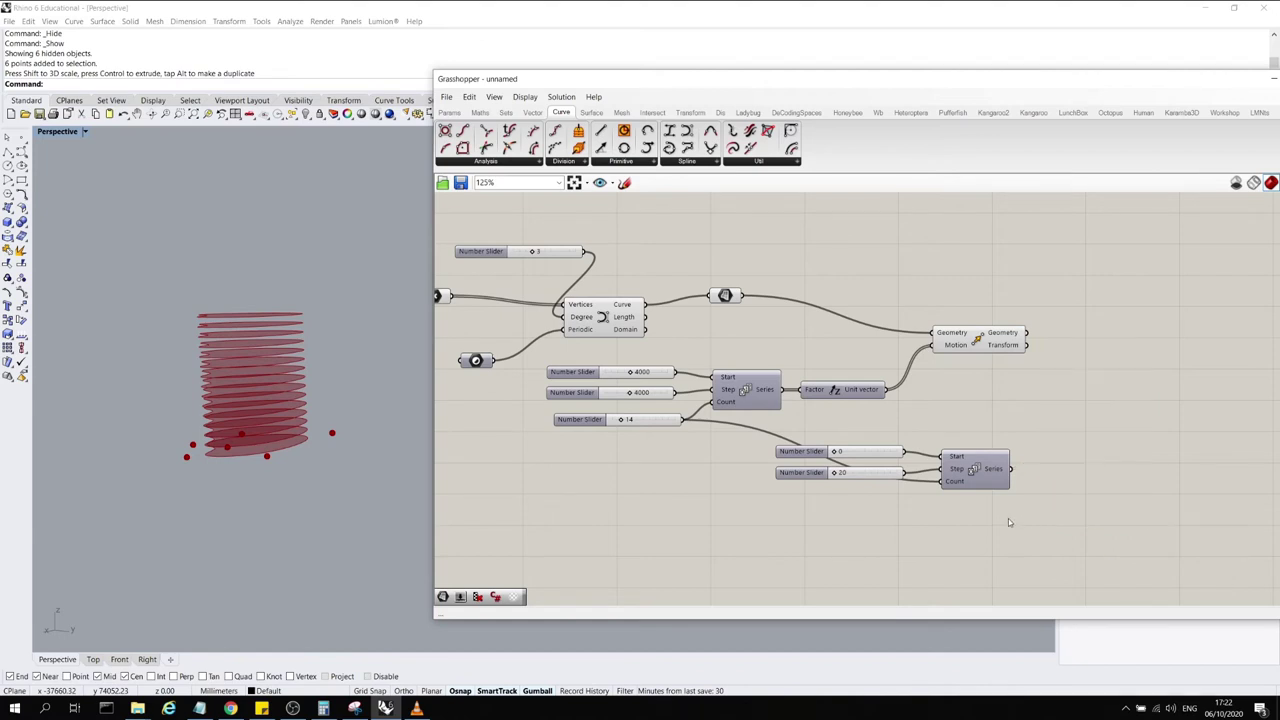
Add a Rotate component and place it beside the Move component, above the copied Series
double_click(1064, 482)
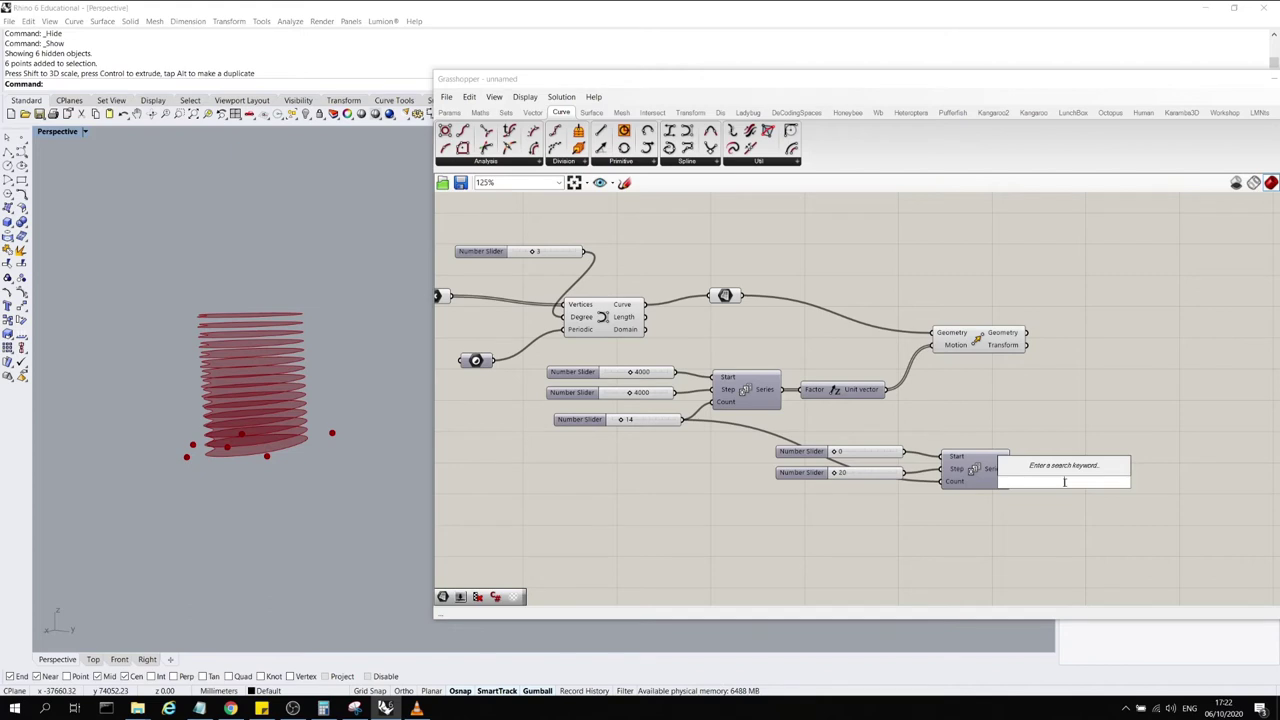
text(ro)
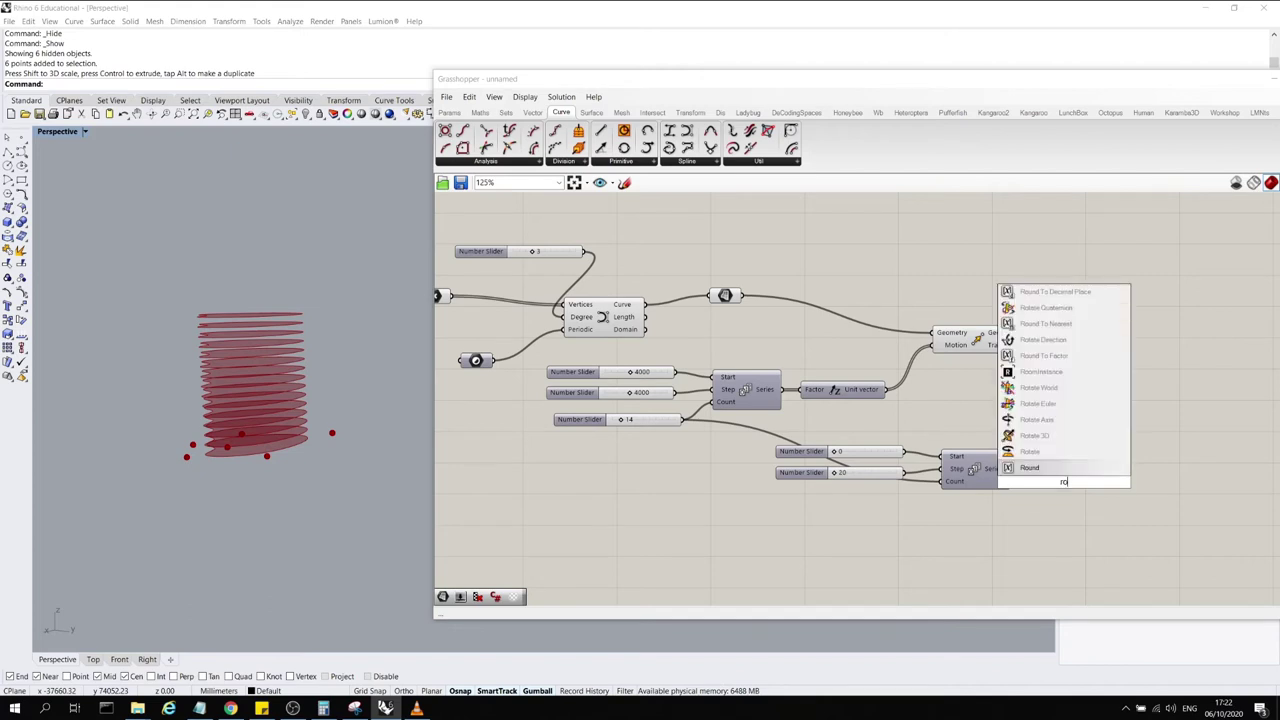
text(ate)
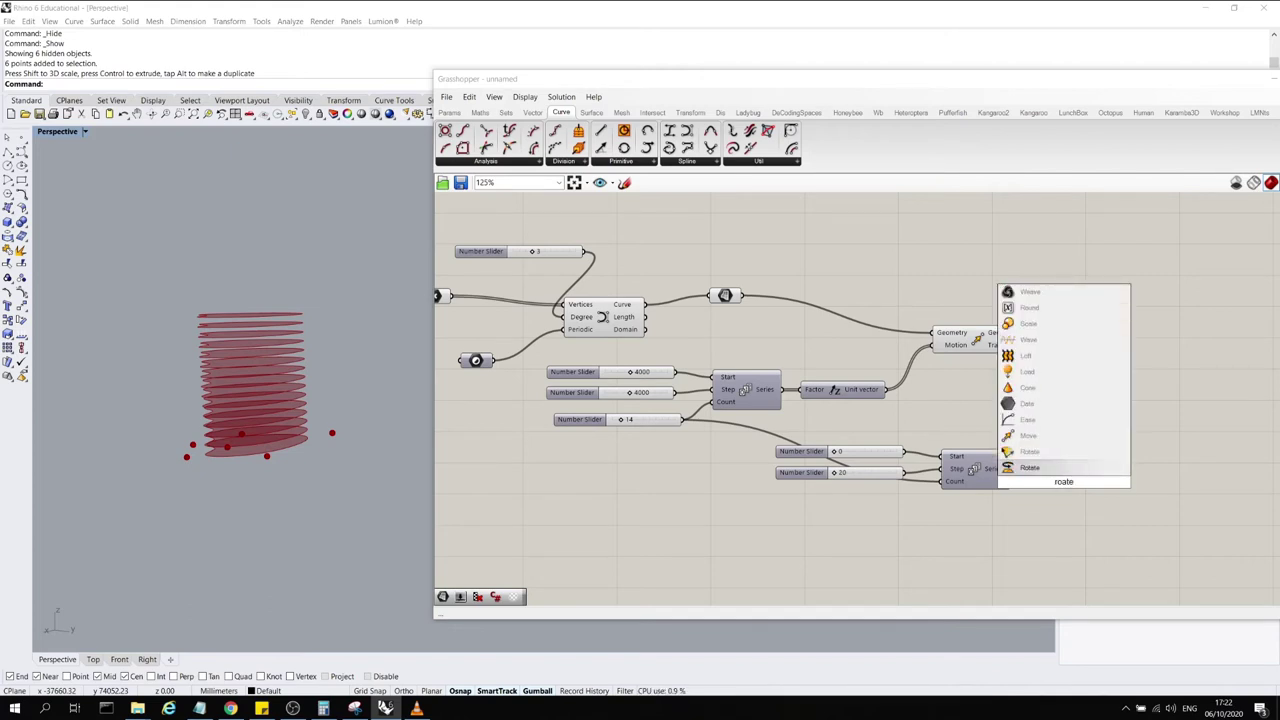
click(1030, 467)
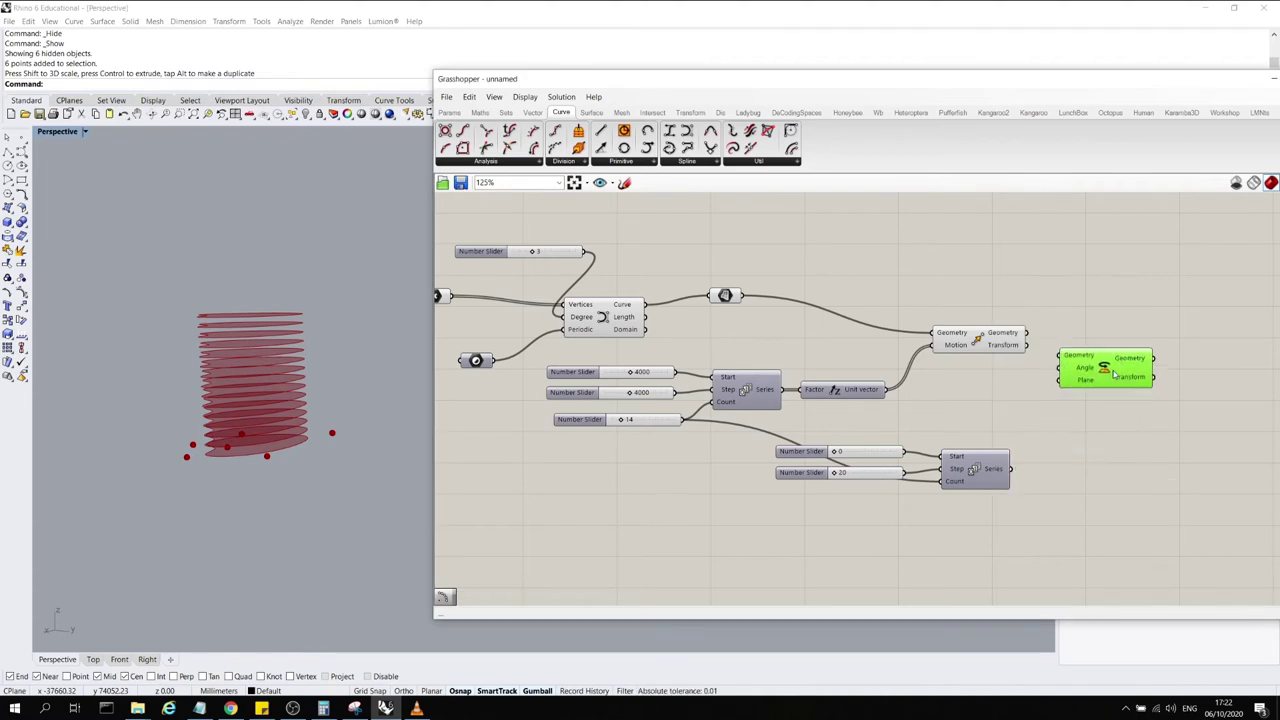
drag(1113, 389, 1109, 412)
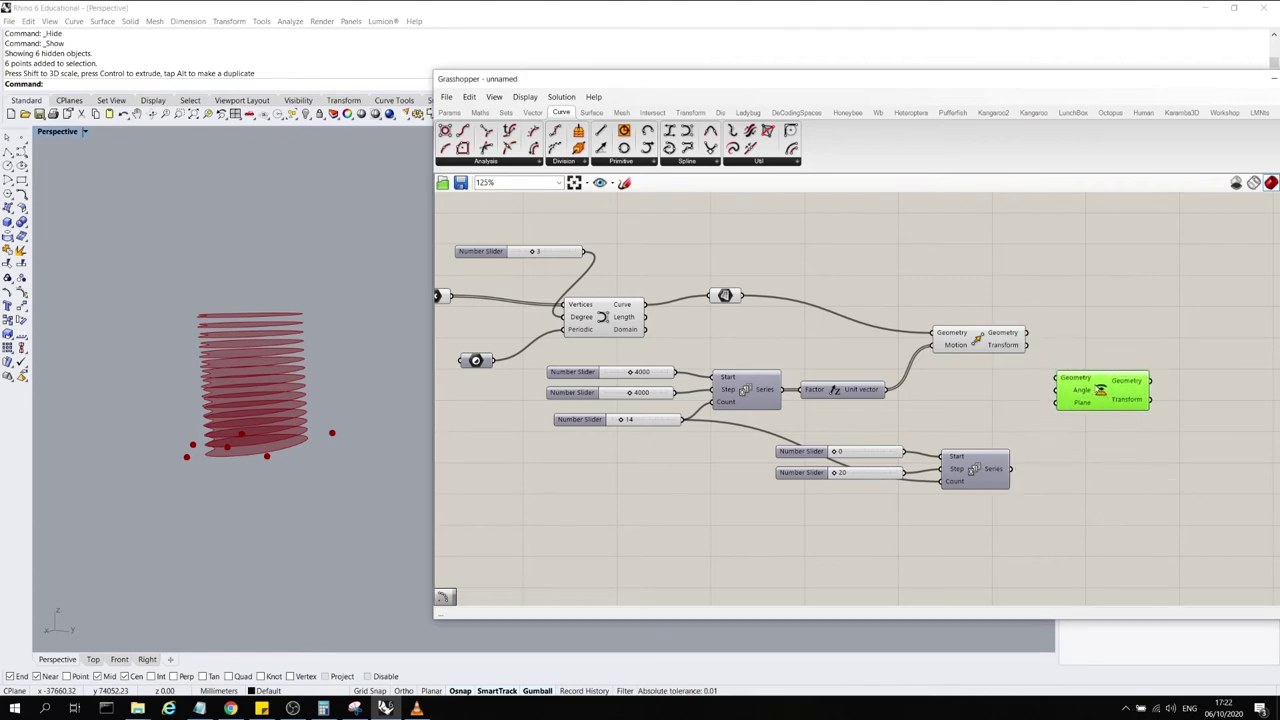
scroll(1192, 401, up, 4)
click(1158, 422)
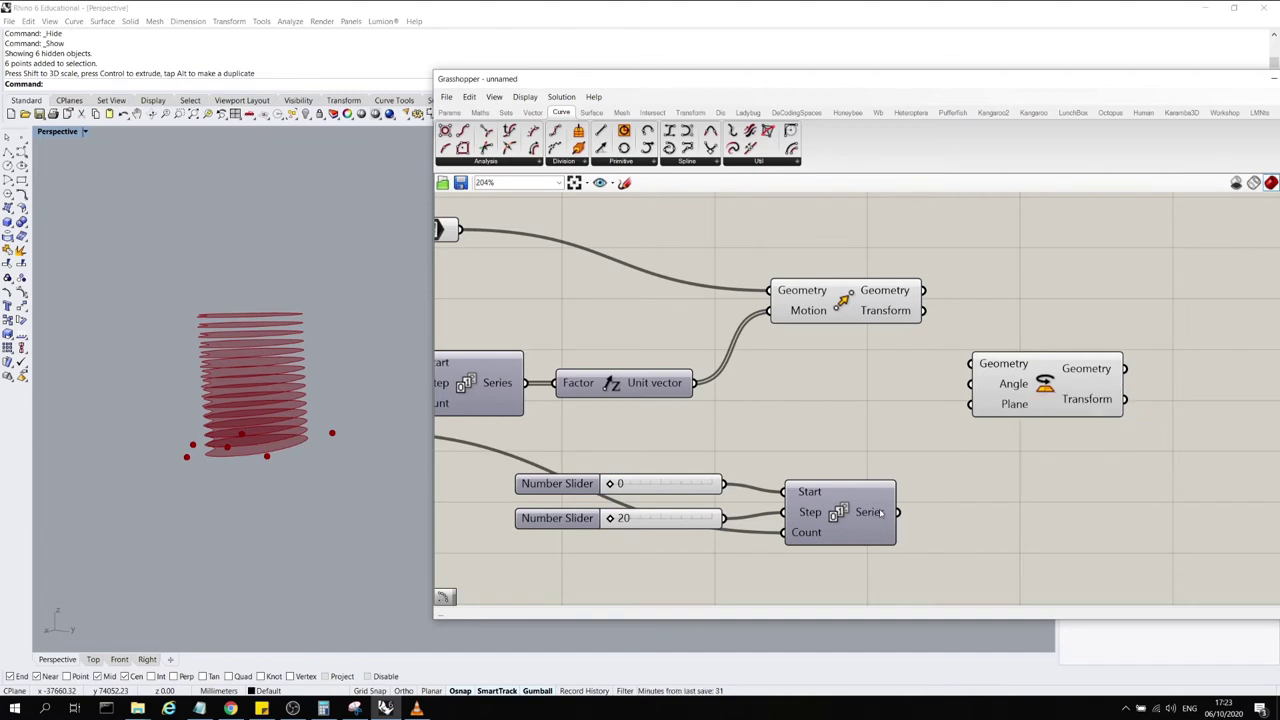
mouse_move(880, 512)
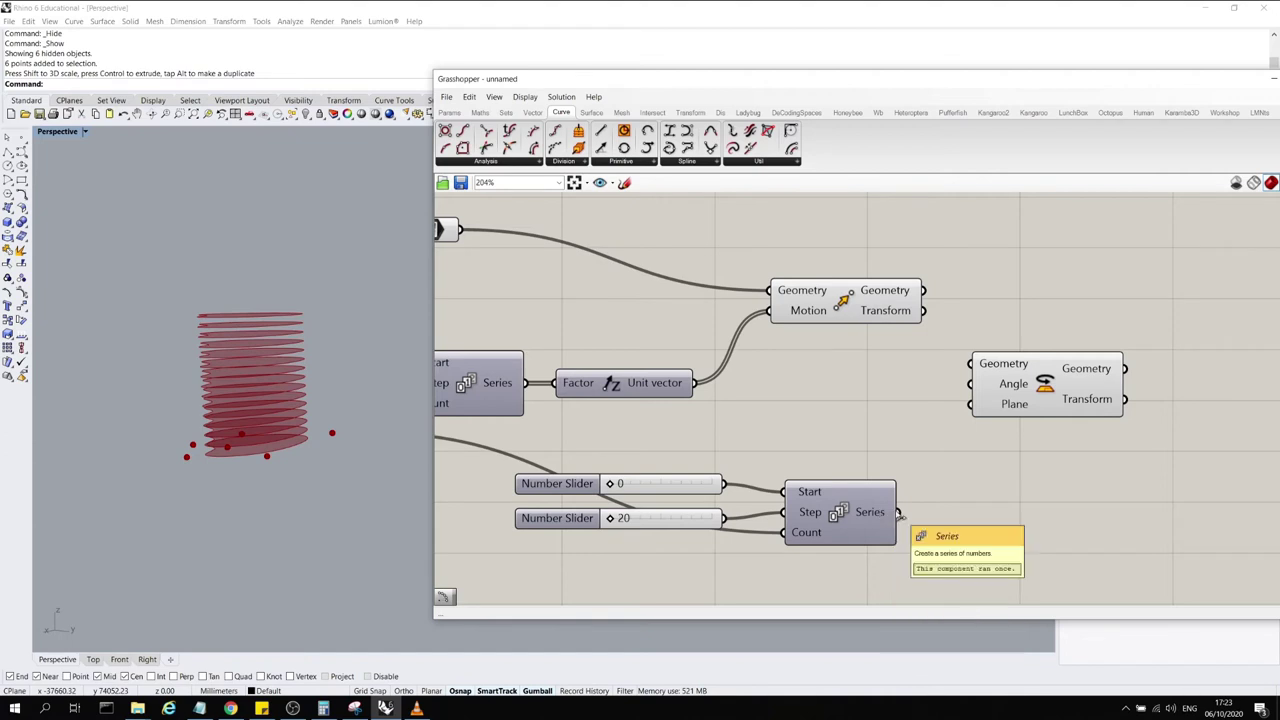
mouse_move(1013, 383)
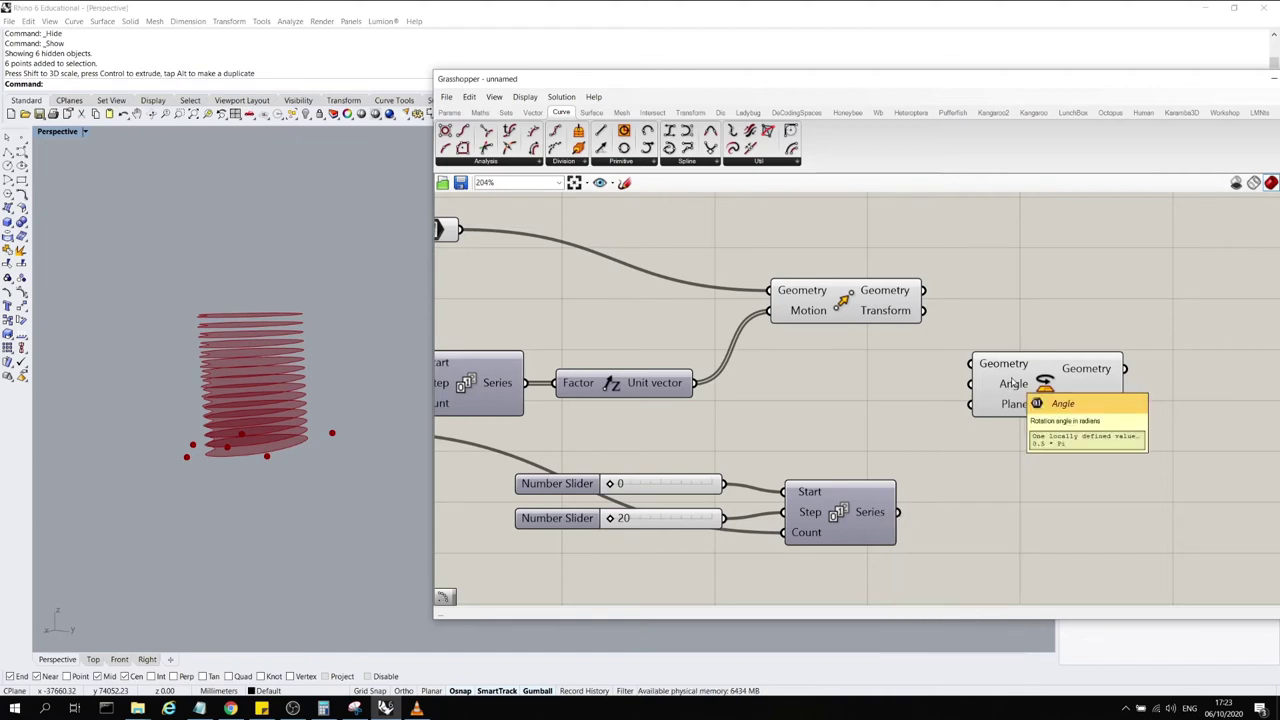
double_click(1003, 510)
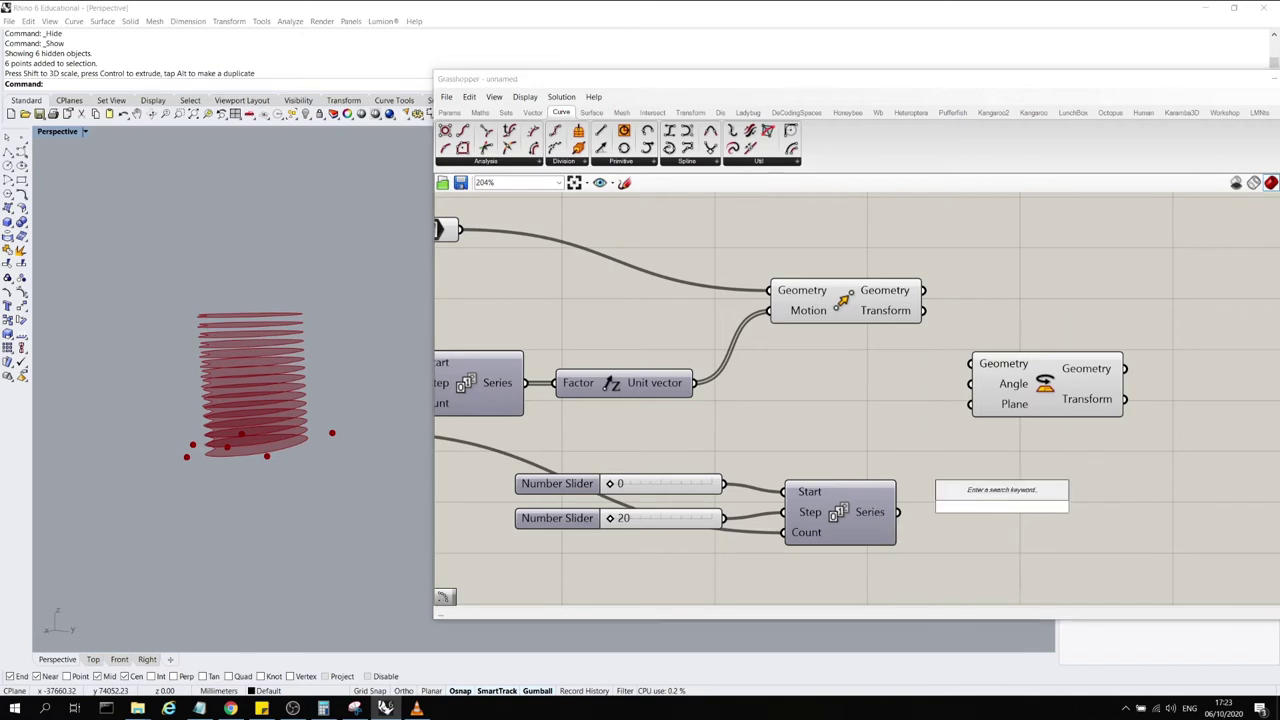
text(degree)
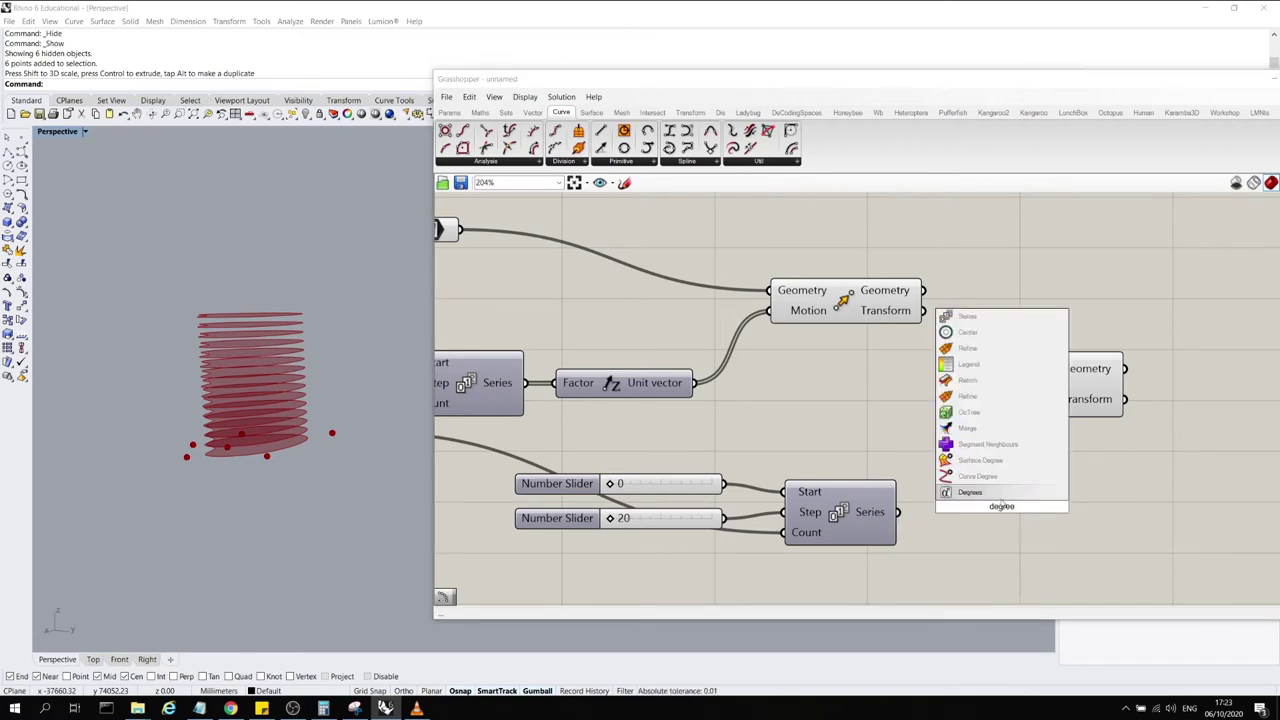
key(Return)
click(983, 508)
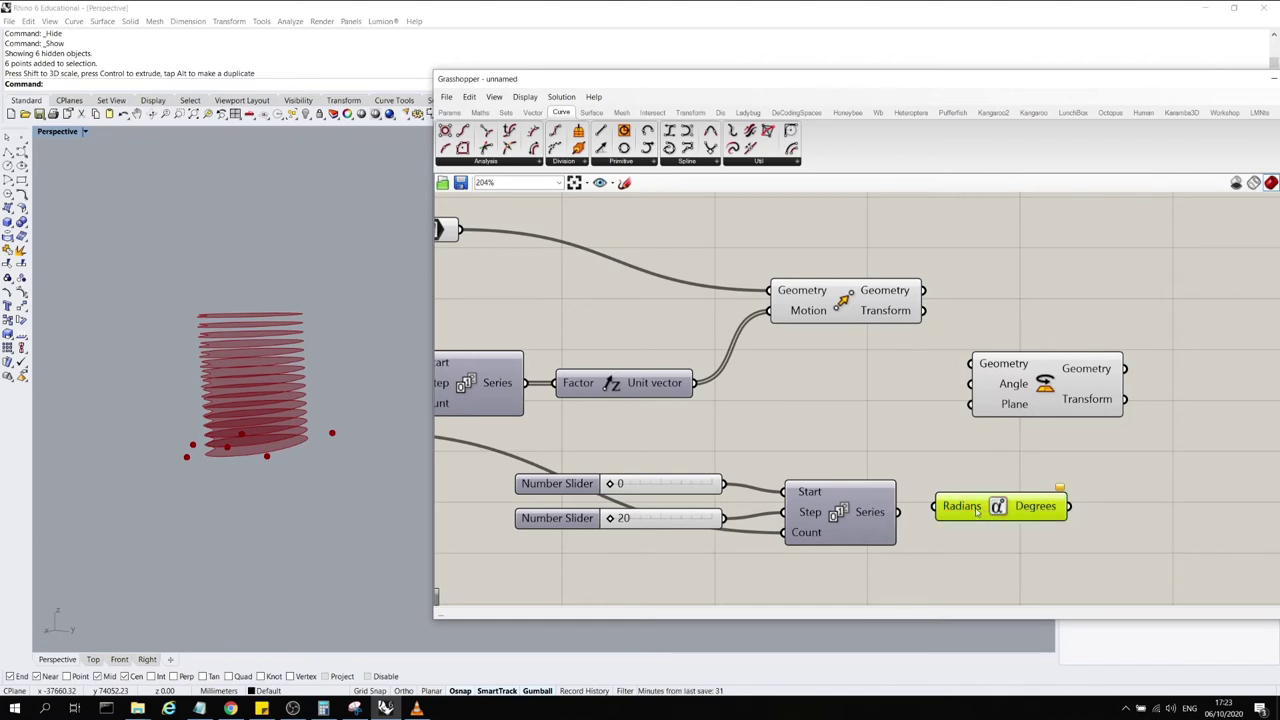
key(Delete)
Add a Radians component beside the copied Series and feed the Series output into its Degrees input
double_click(983, 530)
text(radi)
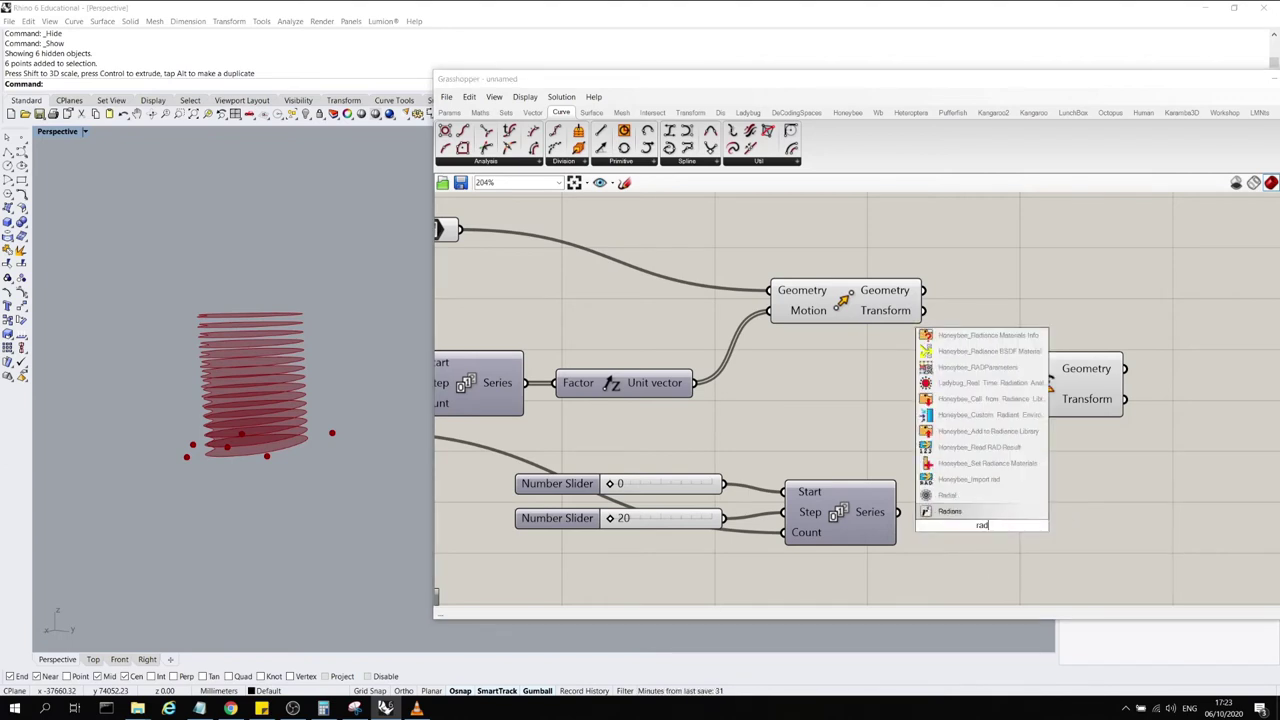
click(983, 519)
drag(983, 525, 1002, 497)
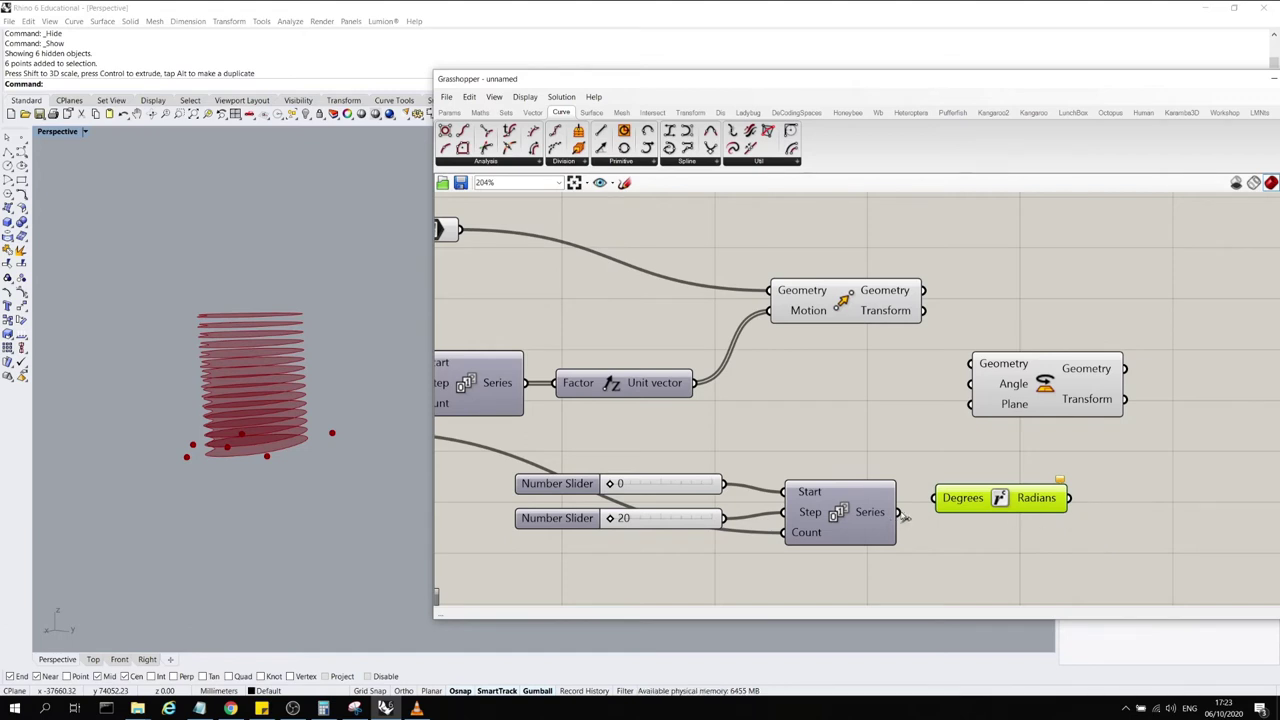
drag(899, 512, 935, 498)
Add a Panel beside the Radians component, connect the Radians output to it and enlarge it to read the converted angles
double_click(1146, 540)
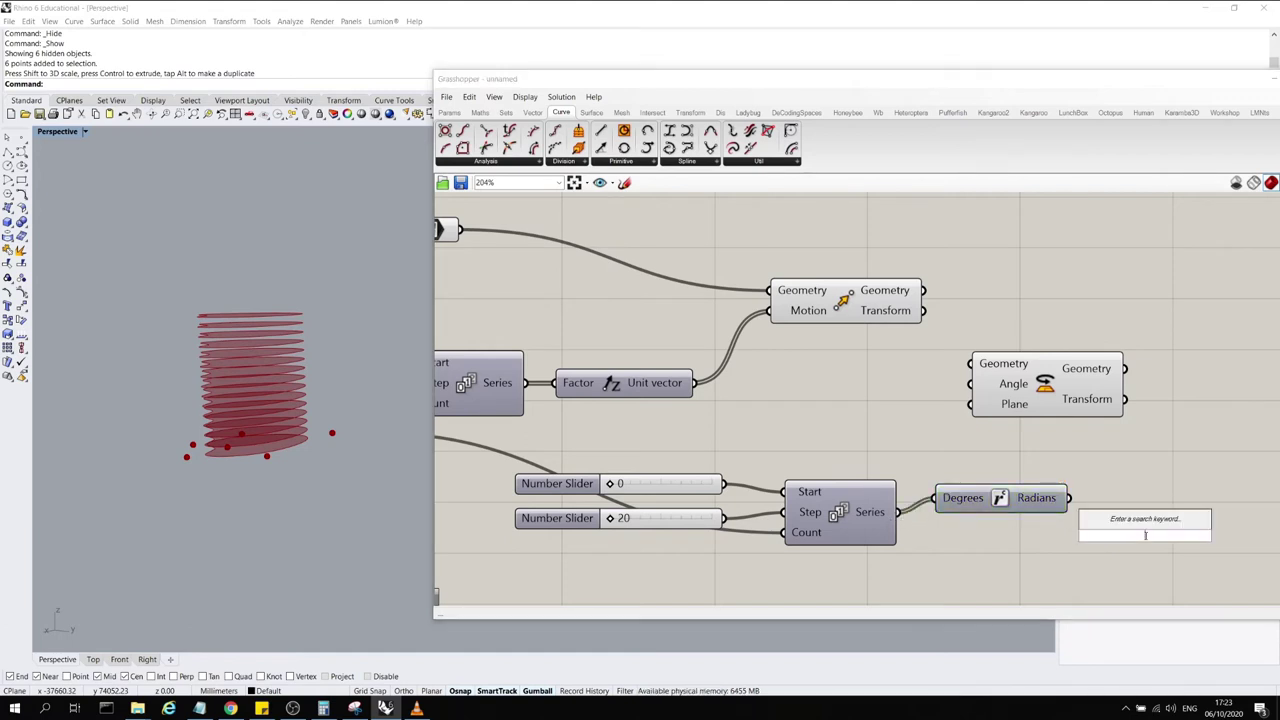
text(pa)
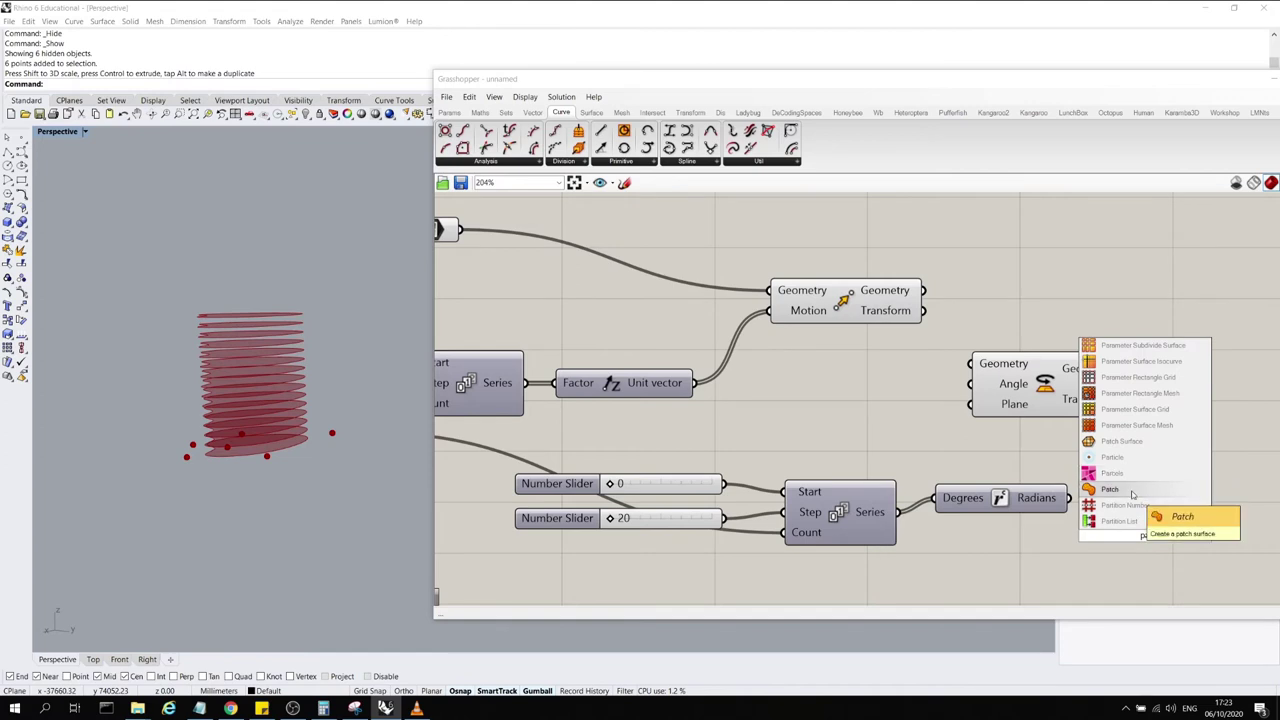
key(Escape)
double_click(1048, 463)
text(pl)
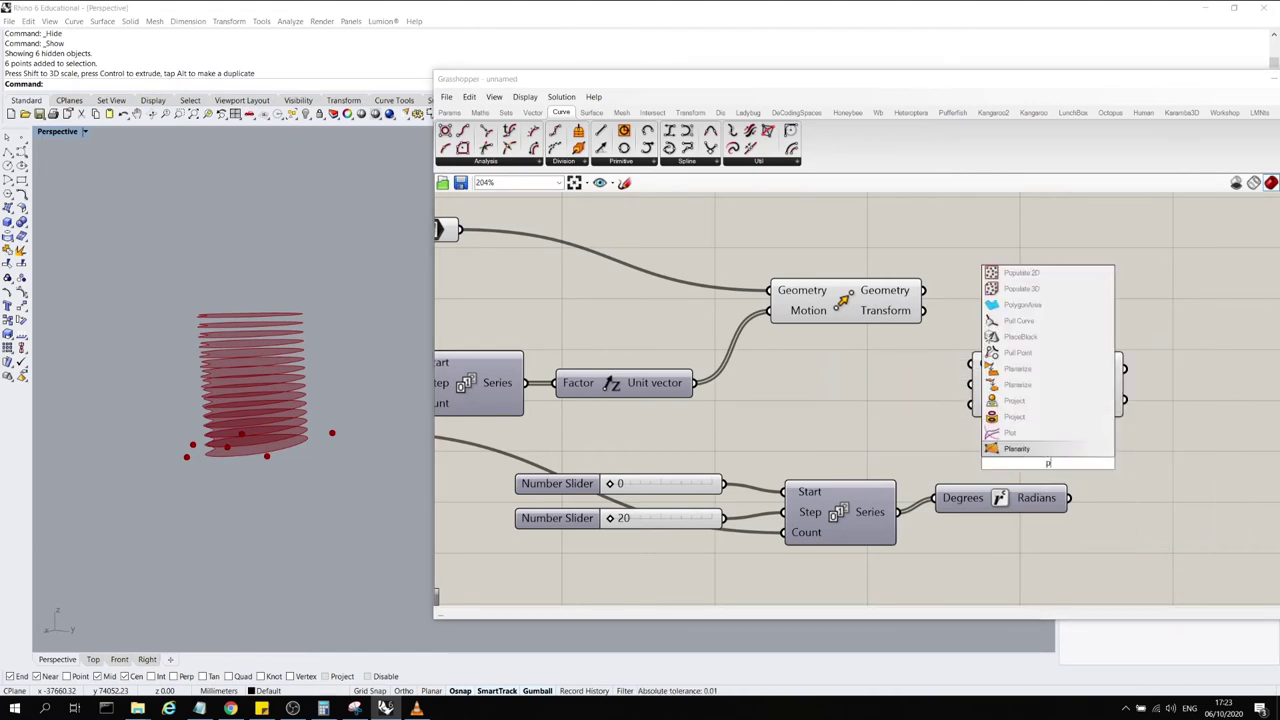
text(anel)
click(1032, 433)
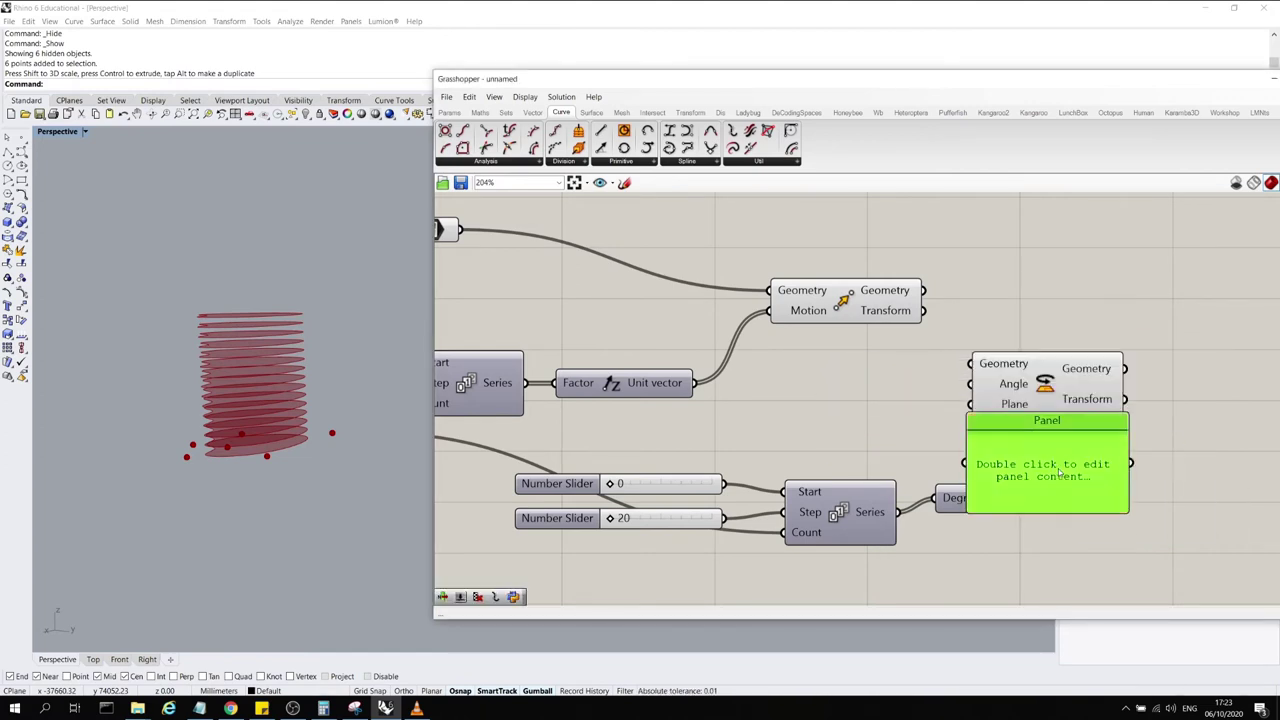
drag(1058, 471, 1170, 491)
drag(1077, 505, 1141, 590)
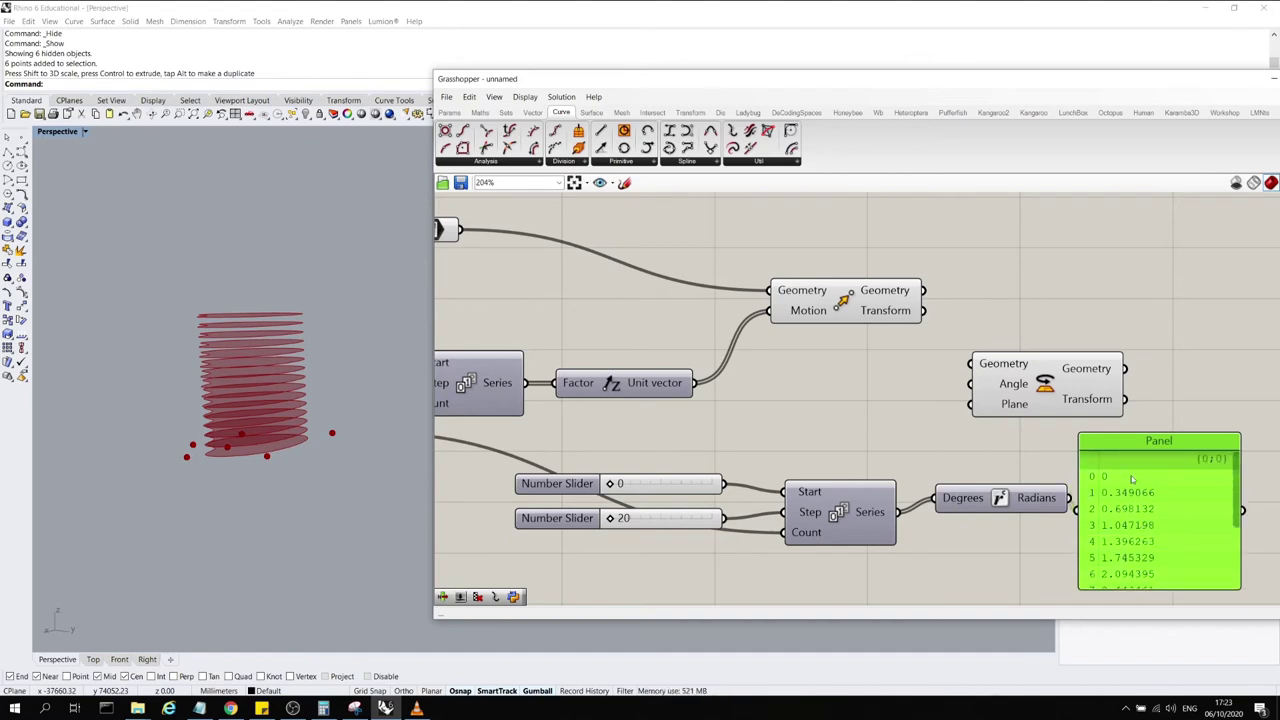
Connect the Radians output to the Rotate component's Angle input and delete the Panel showing the converted angles
drag(1062, 505, 1053, 501)
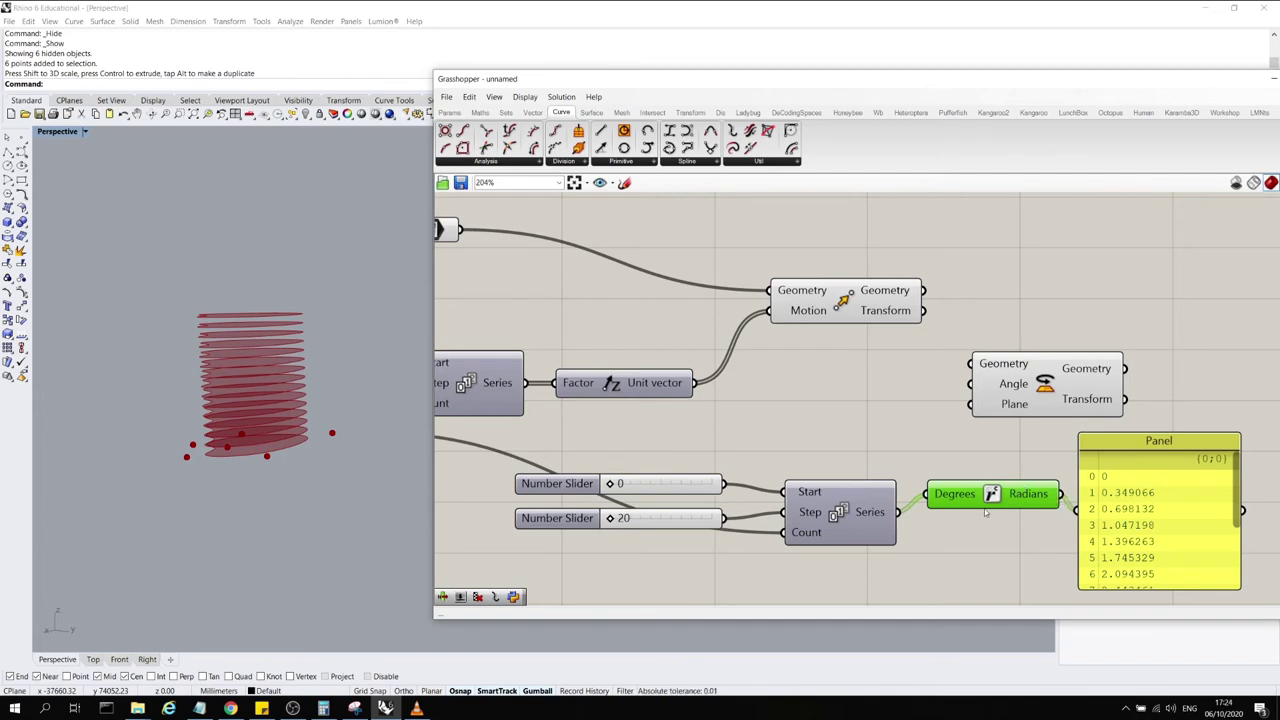
drag(1062, 494, 970, 384)
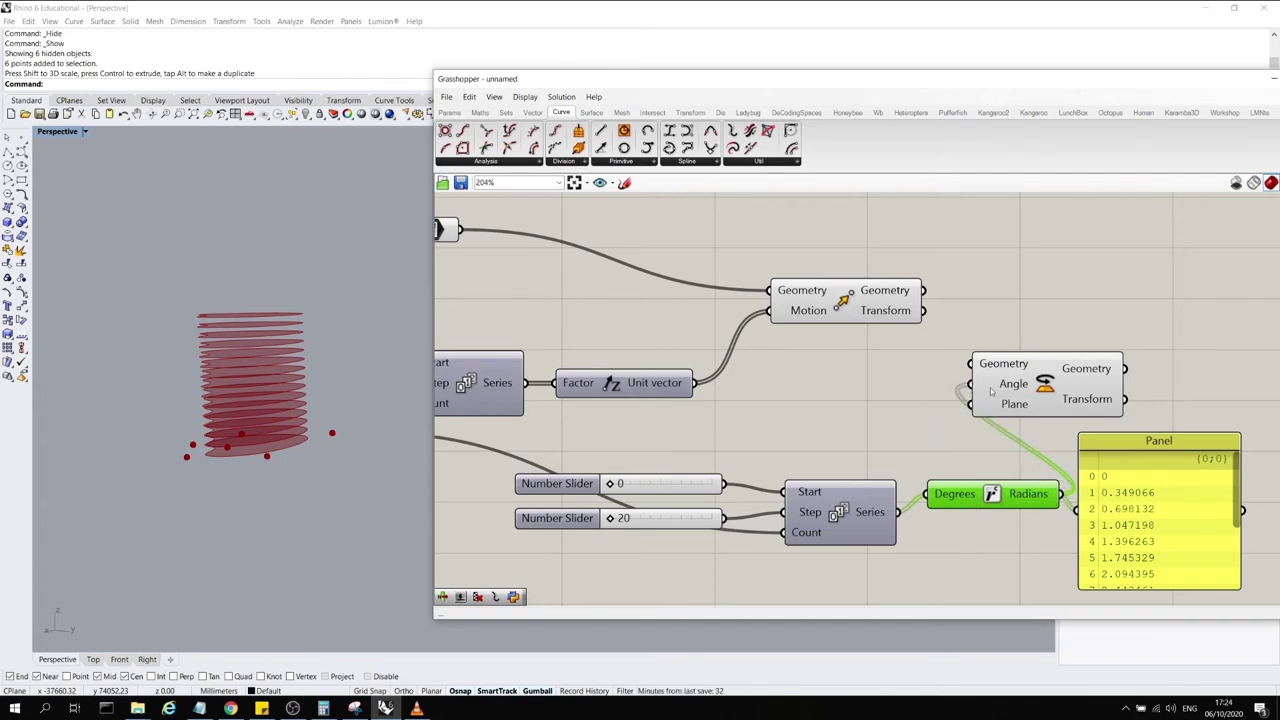
click(1010, 408)
click(1127, 489)
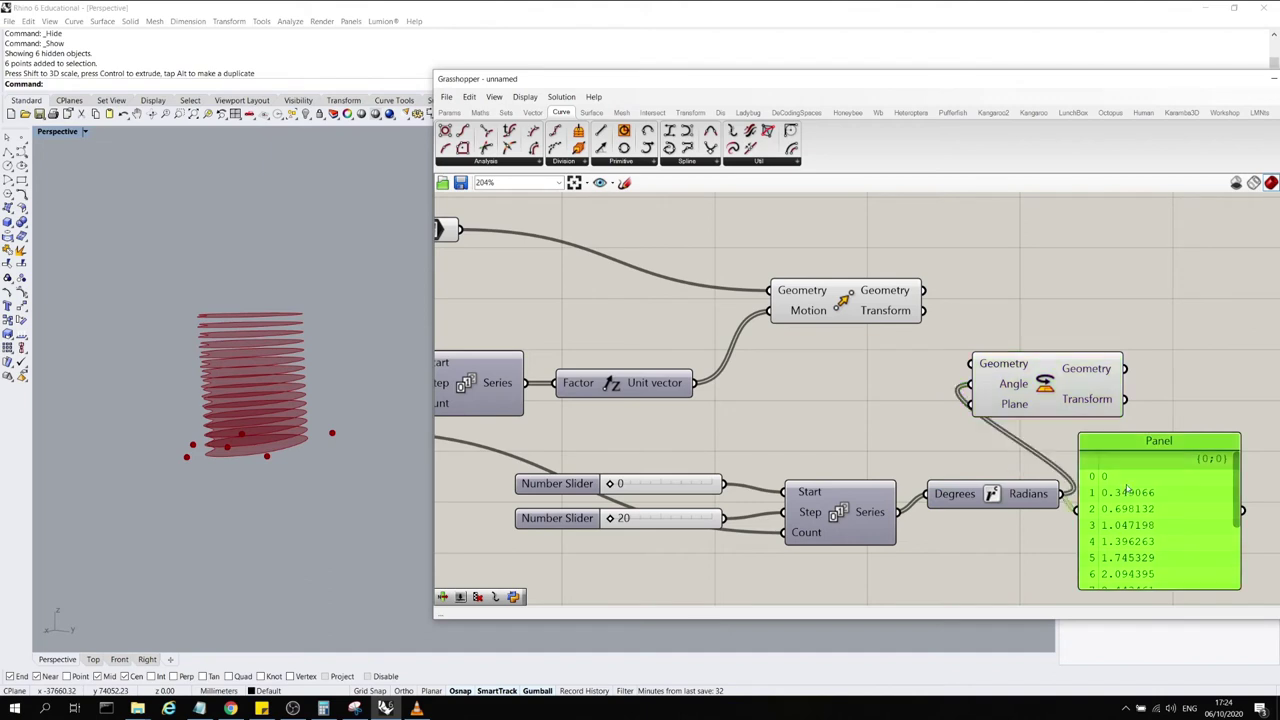
key(Delete)
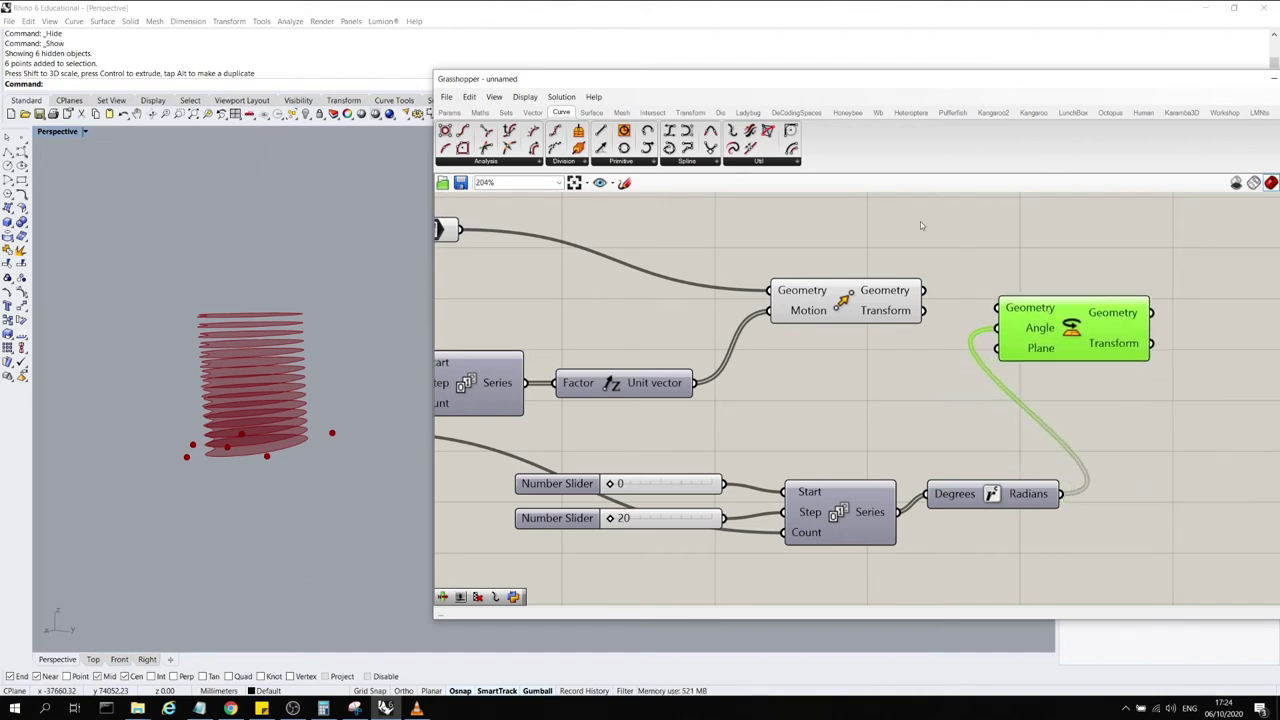
Select the Move component to highlight its stacked floors and examine them in the Perspective viewport
click(872, 288)
right_drag(318, 420, 313, 434)
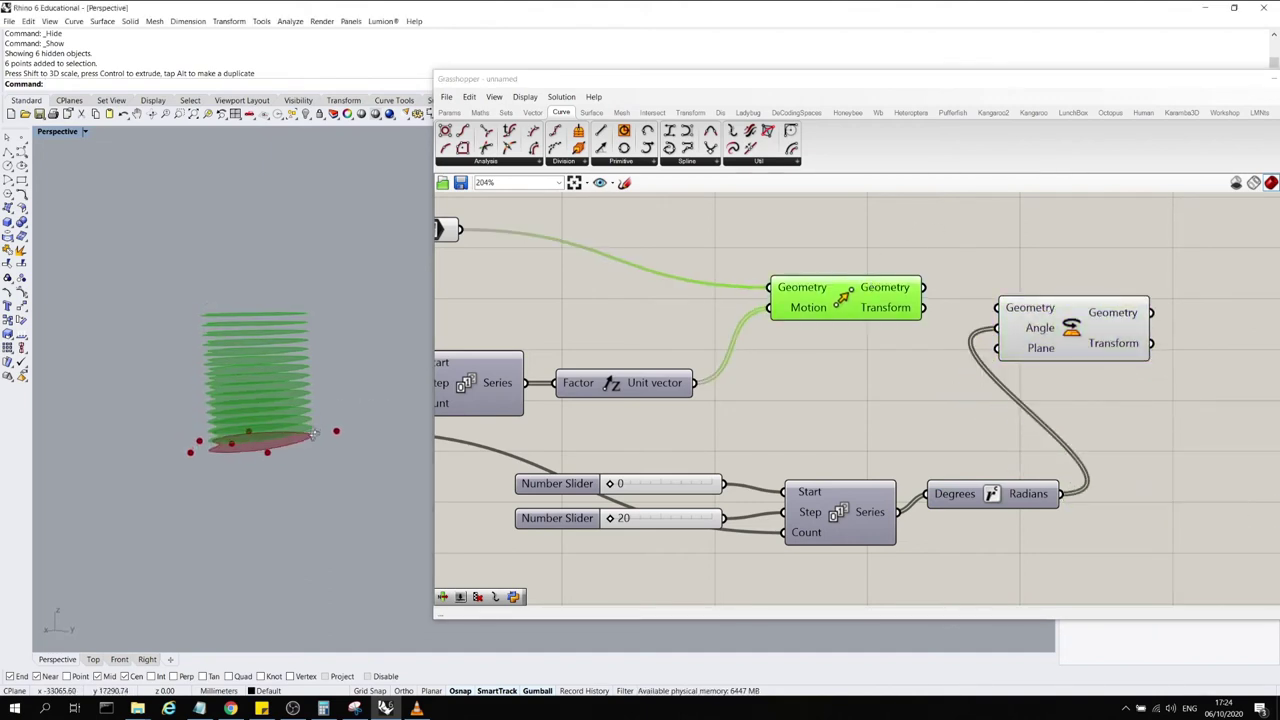
scroll(909, 335, down, 3)
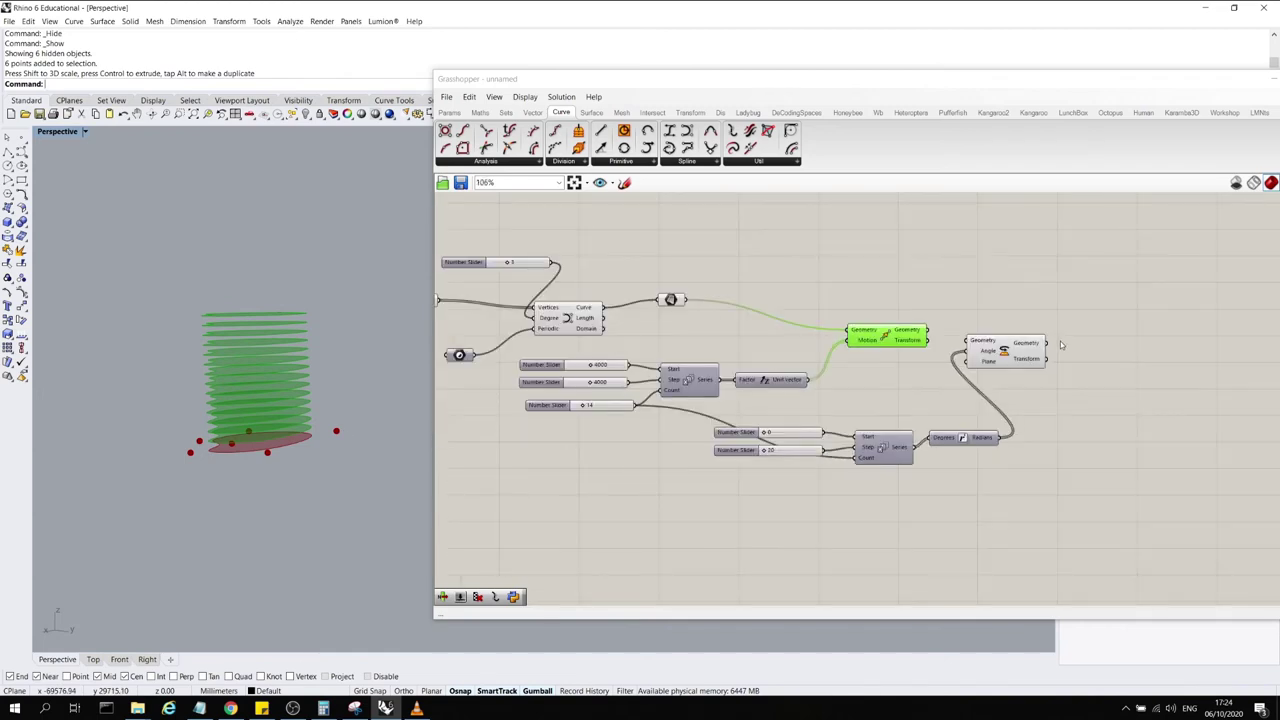
Set the Start slider of the Series driving the floor heights to 0
scroll(1010, 321, up, 2)
right_drag(1025, 350, 1044, 348)
scroll(742, 360, down, 2)
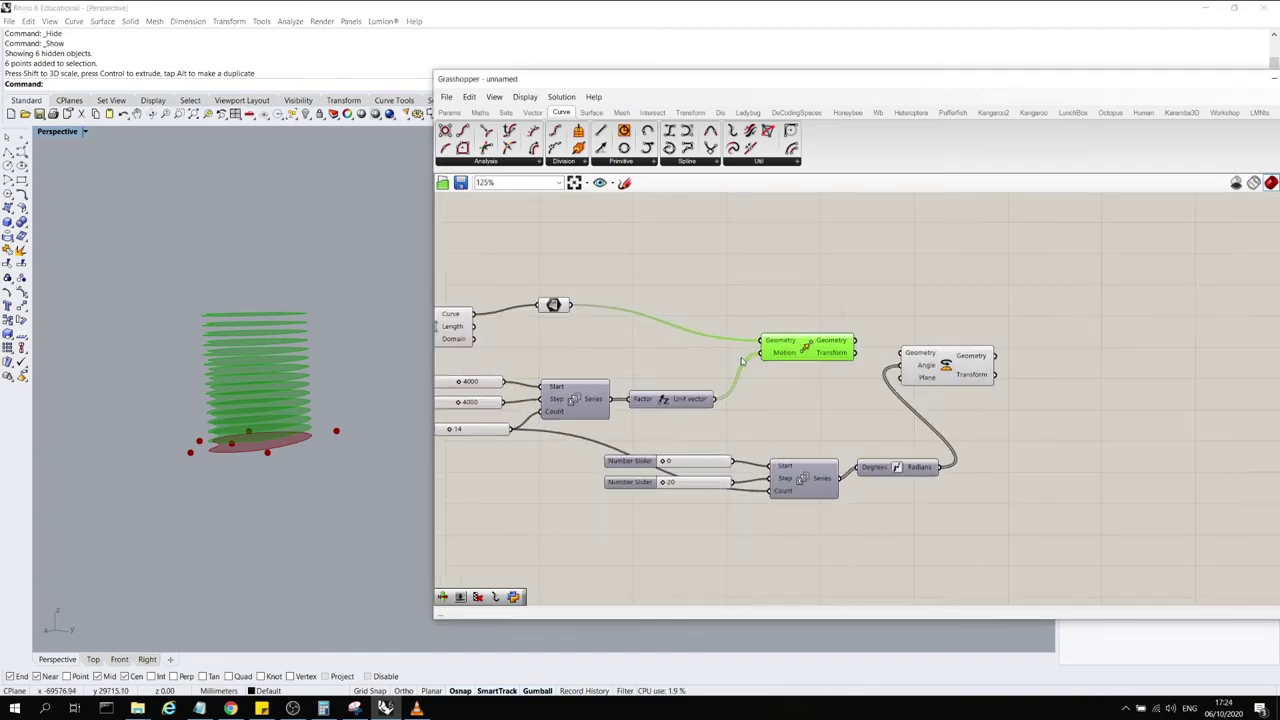
scroll(858, 293, up, 2)
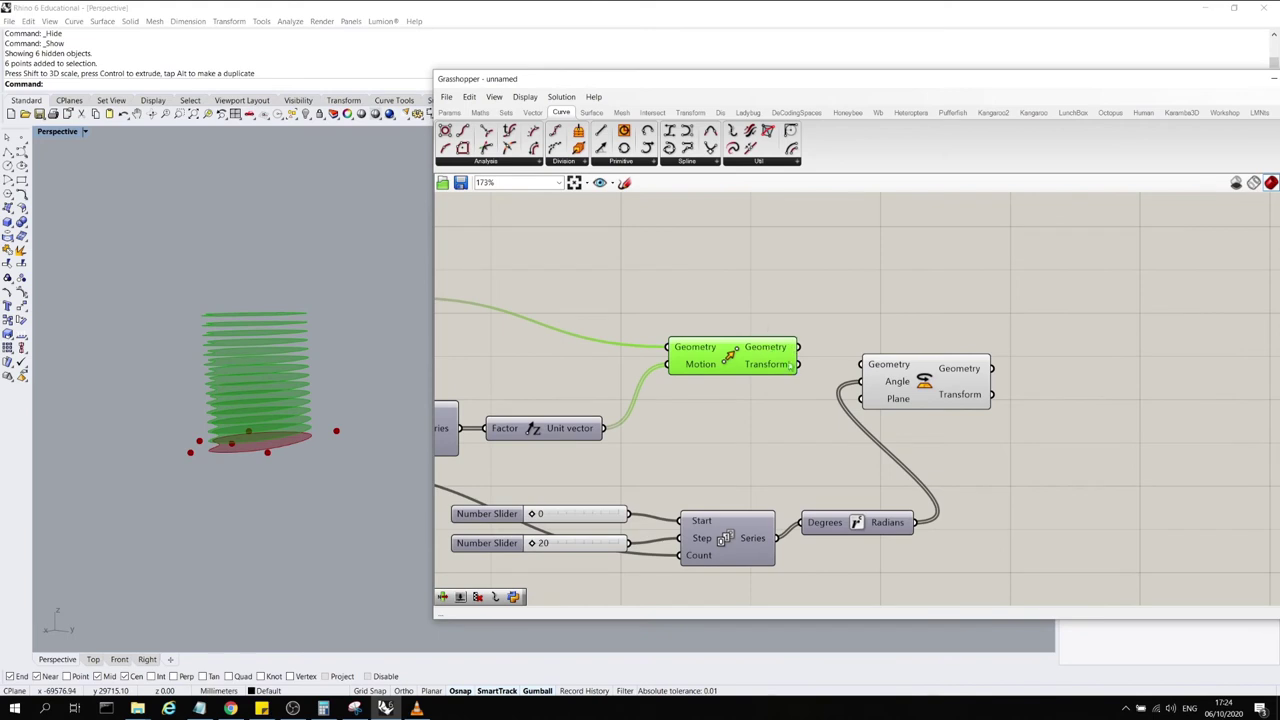
click(915, 375)
scroll(1040, 367, down, 4)
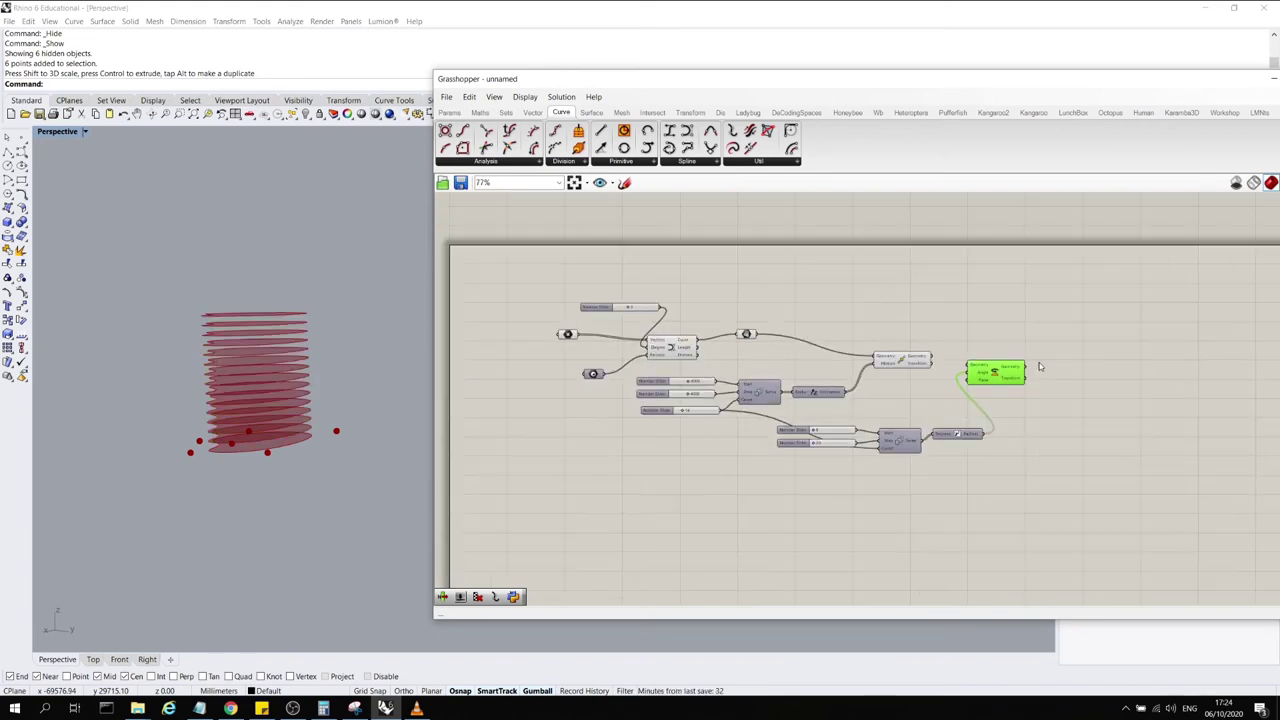
scroll(770, 365, up, 3)
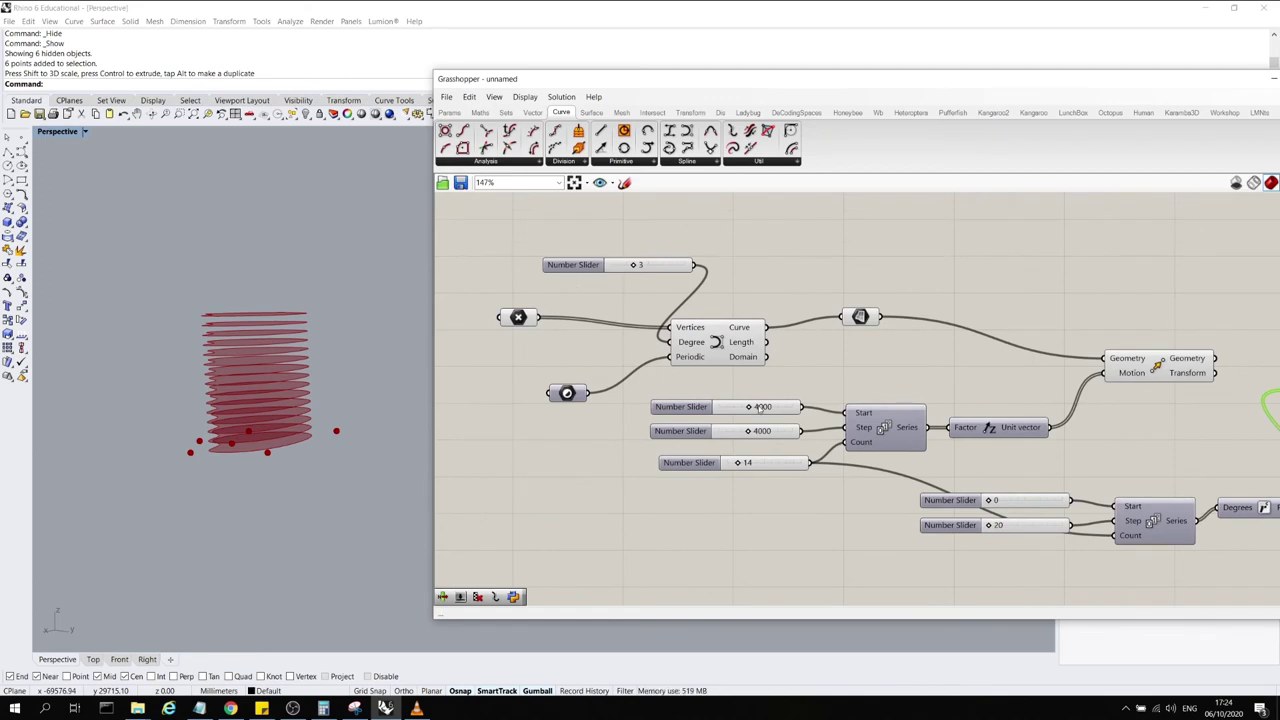
drag(750, 407, 721, 407)
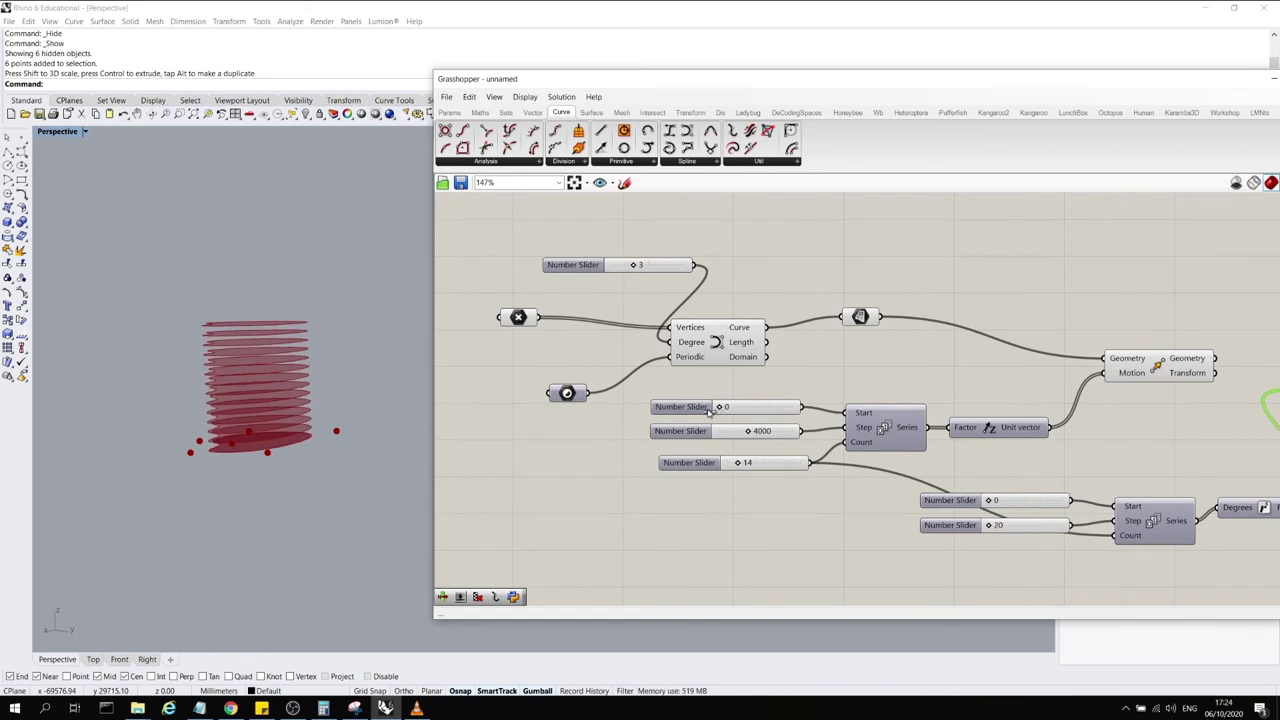
Connect the Move component's Geometry output to the Rotate component's Geometry input
scroll(711, 411, down, 4)
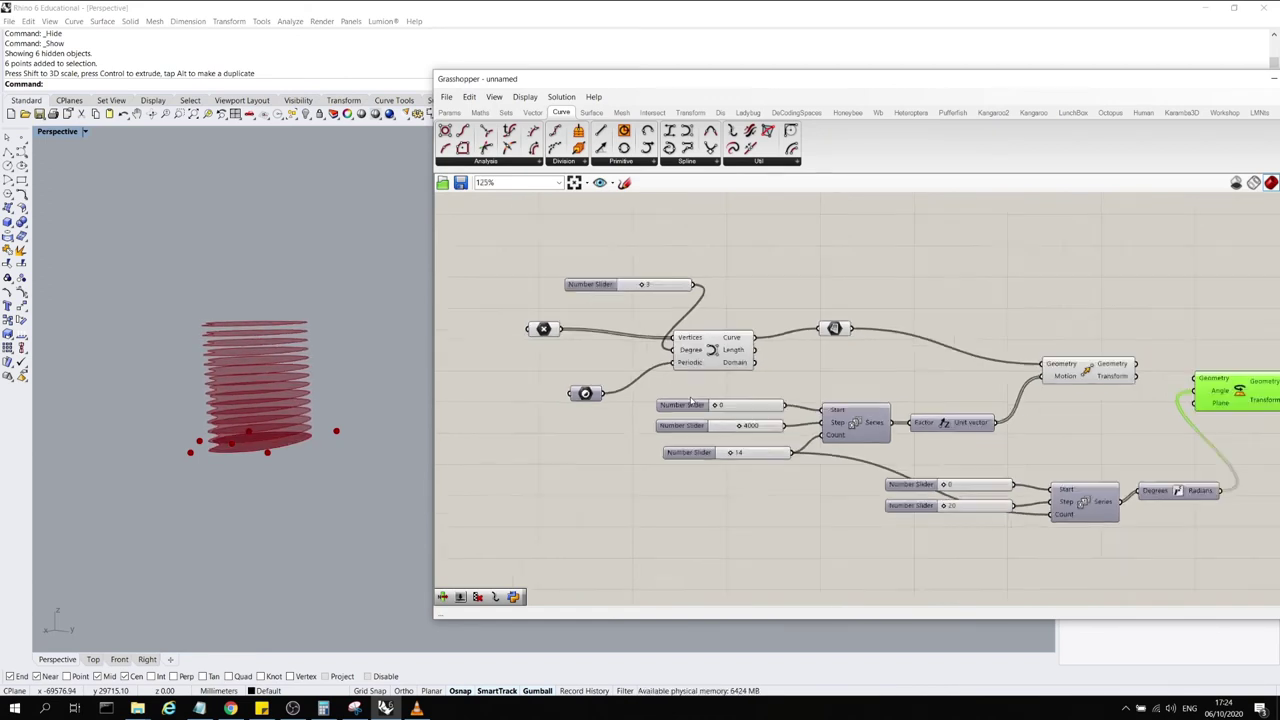
scroll(990, 392, up, 3)
click(902, 377)
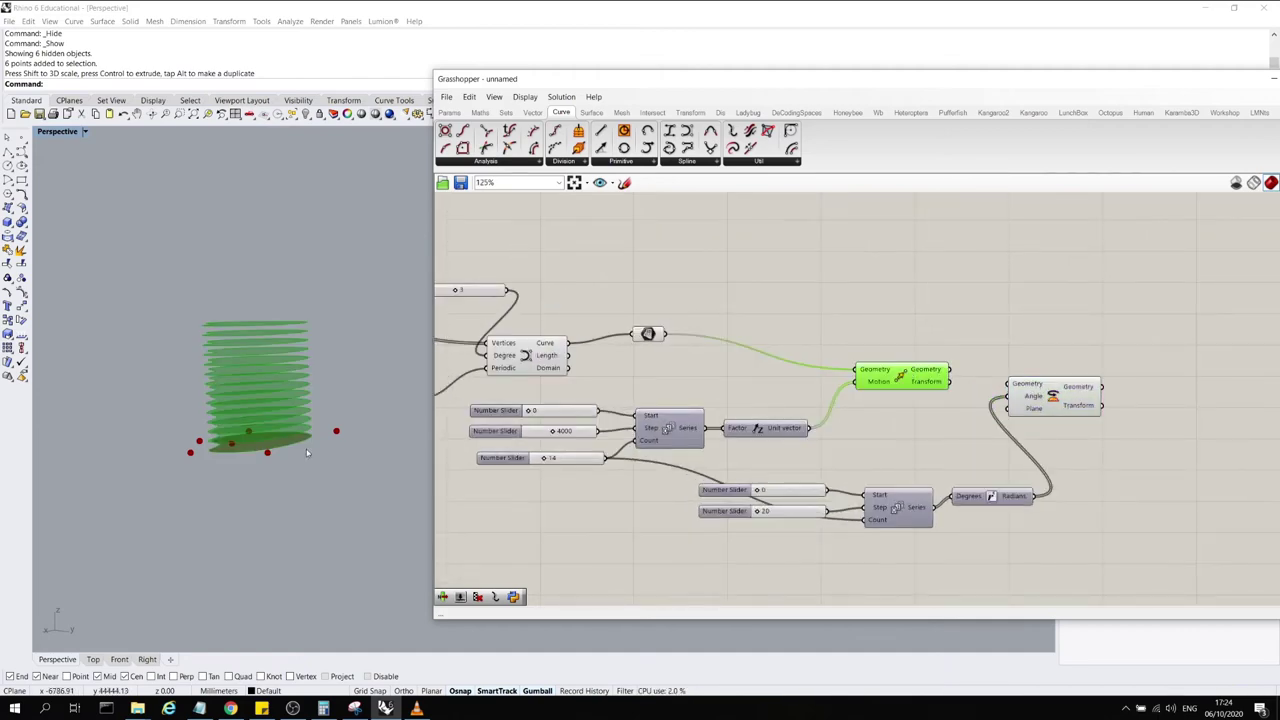
scroll(932, 323, down, 3)
scroll(855, 340, up, 5)
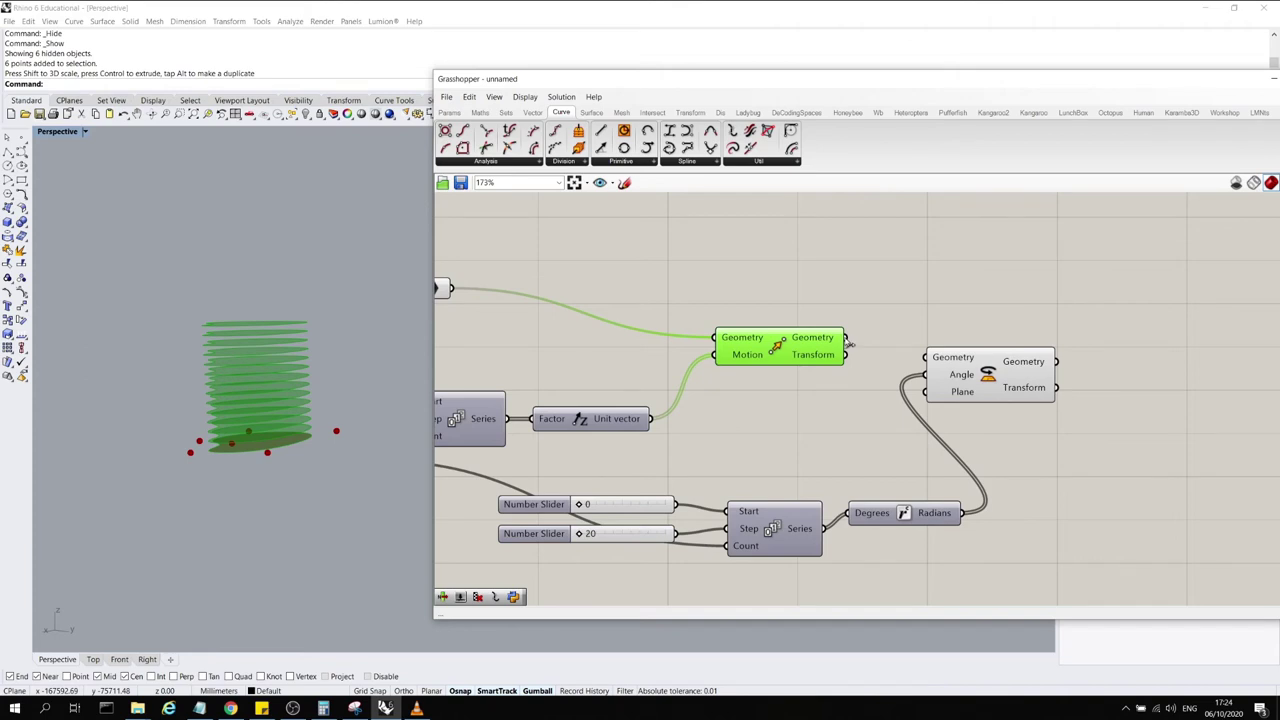
drag(847, 341, 933, 358)
Examine how the rotated floors turn relative to the original stack in the Perspective and maximized Top viewports
right_drag(366, 337, 262, 378)
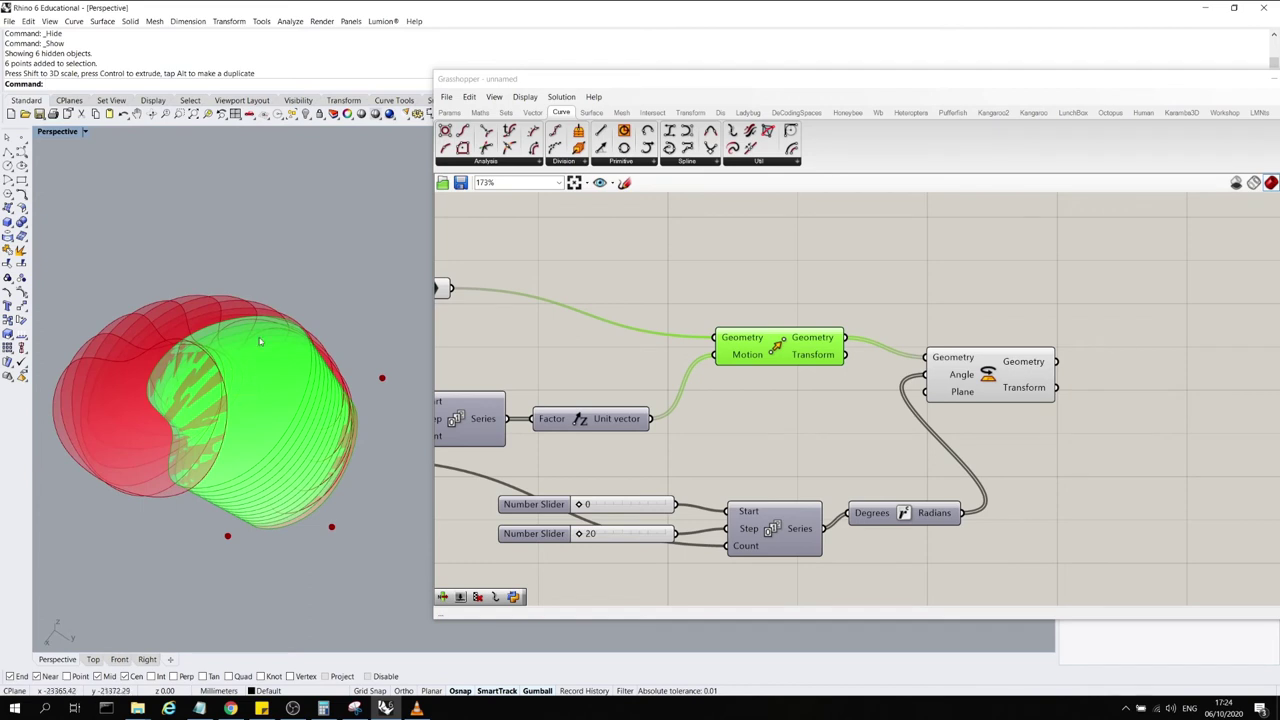
scroll(260, 341, down, 2)
double_click(60, 133)
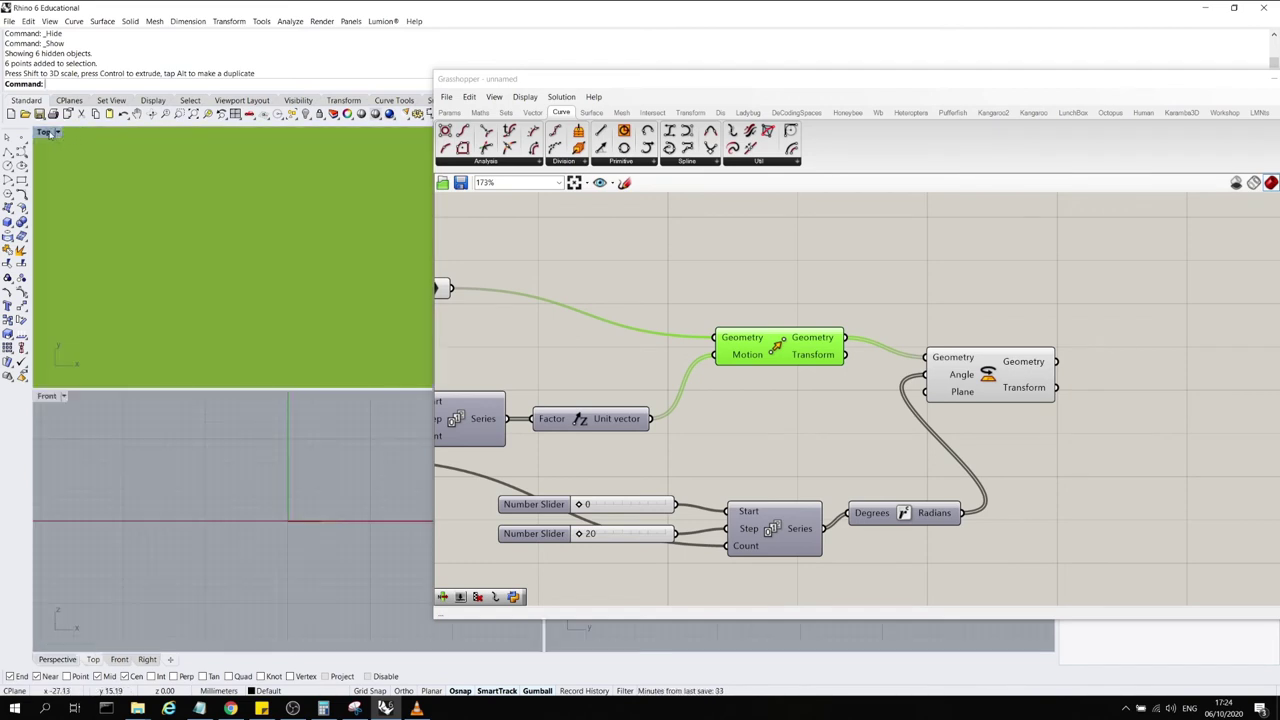
double_click(43, 132)
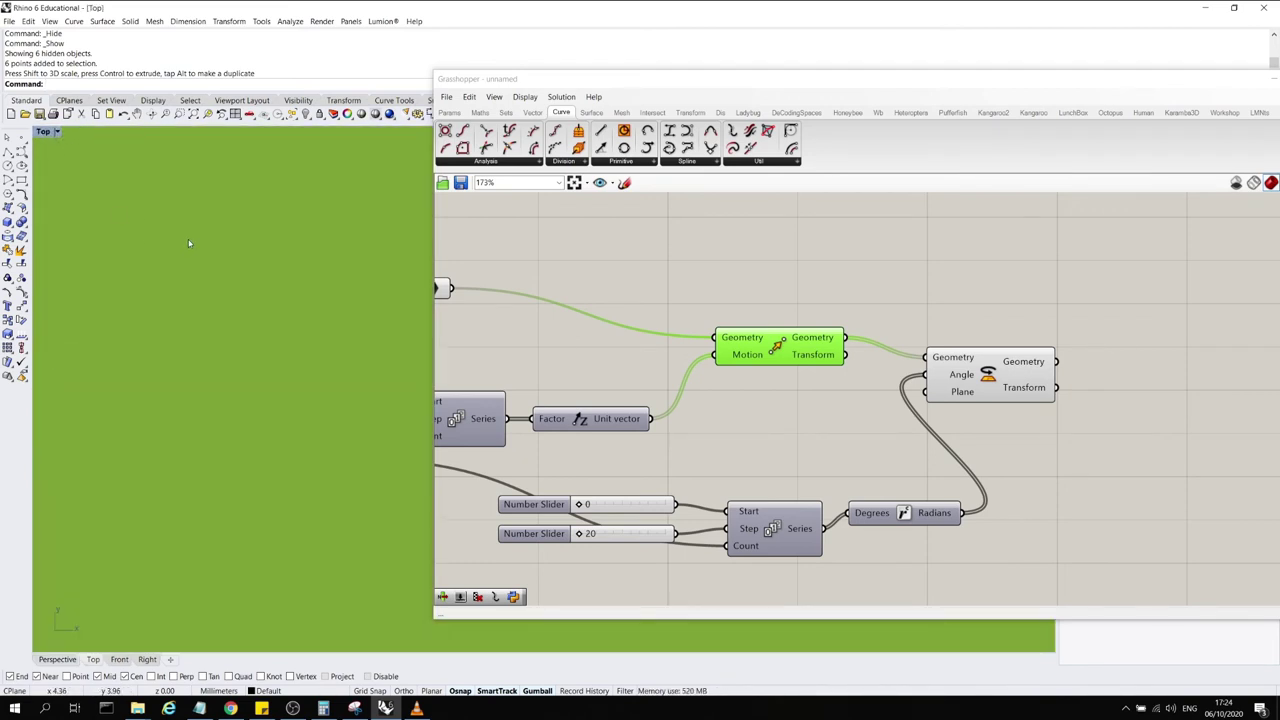
scroll(241, 250, down, 5)
scroll(257, 335, up, 3)
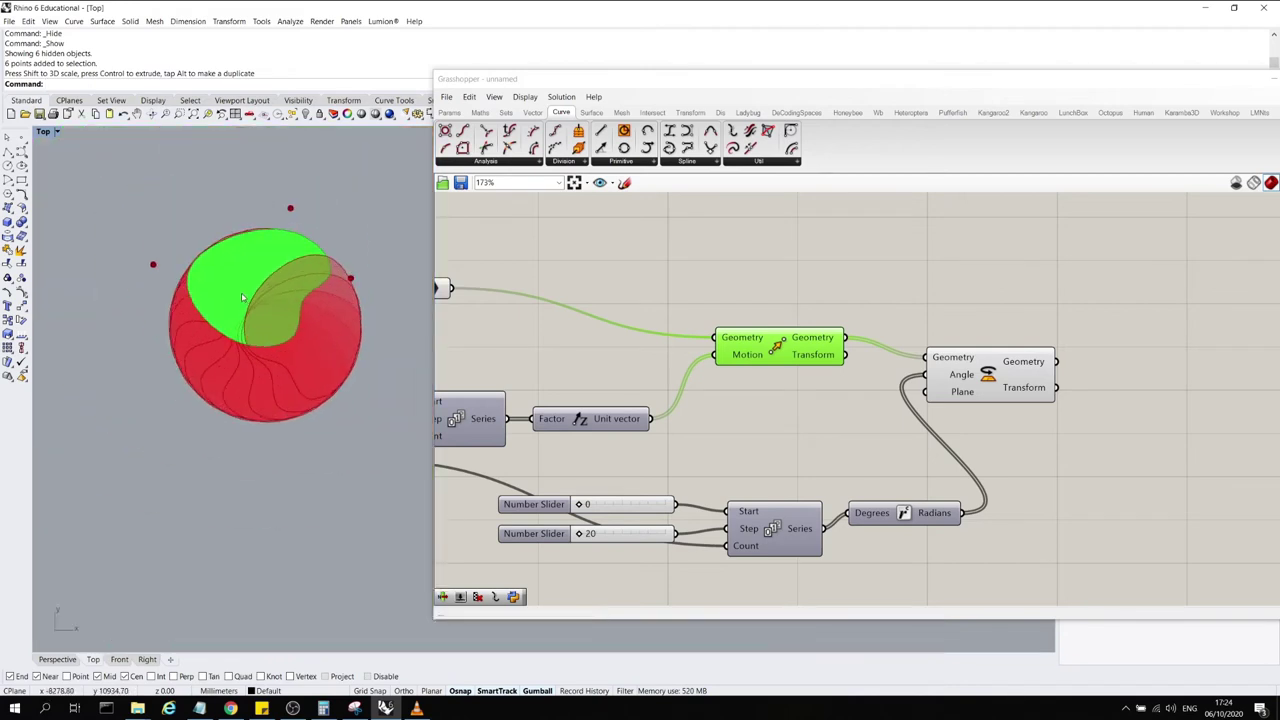
scroll(265, 343, up, 2)
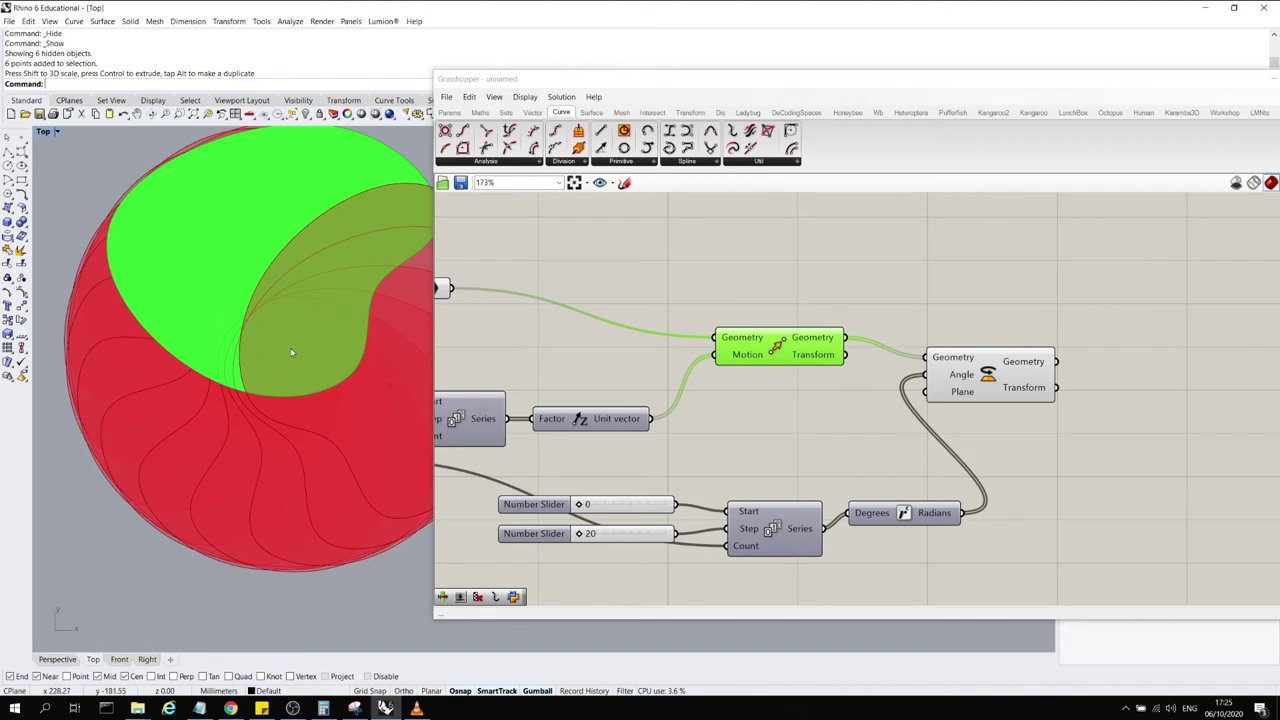
scroll(290, 347, down, 2)
Shift the Rotate component further from Move and add an Area component above the gap between them
drag(968, 370, 1044, 376)
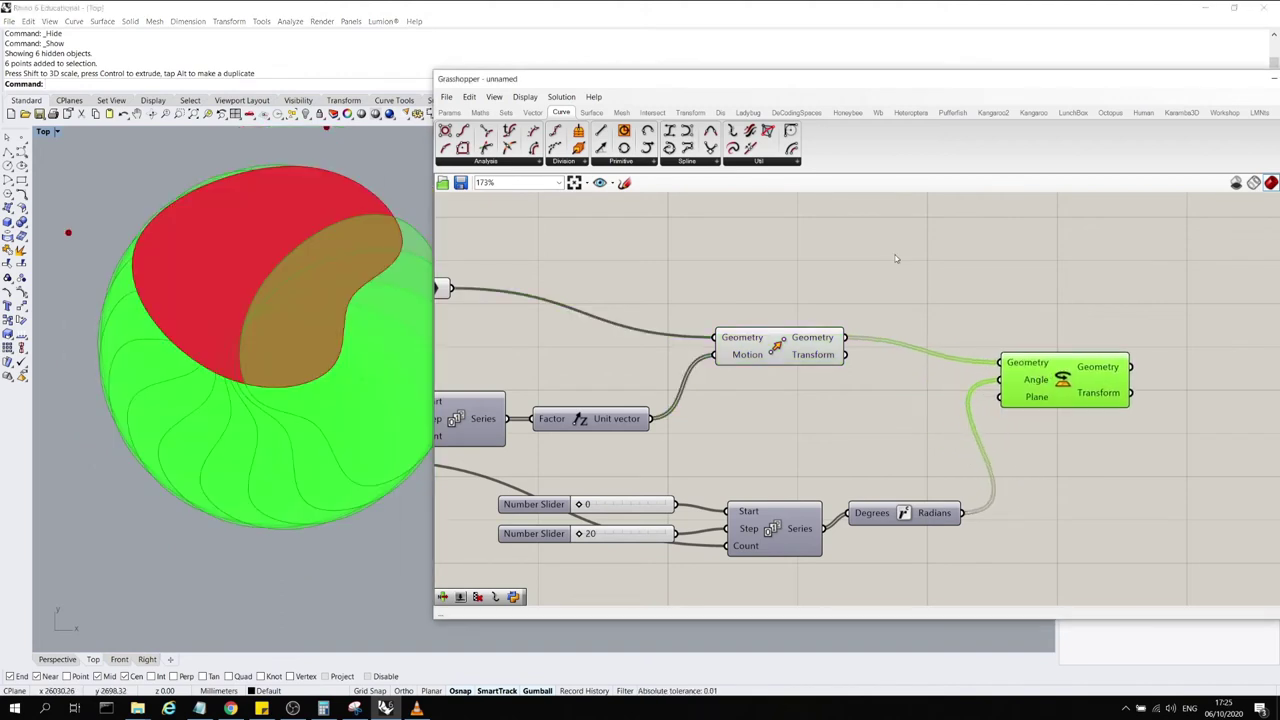
double_click(896, 258)
text(area)
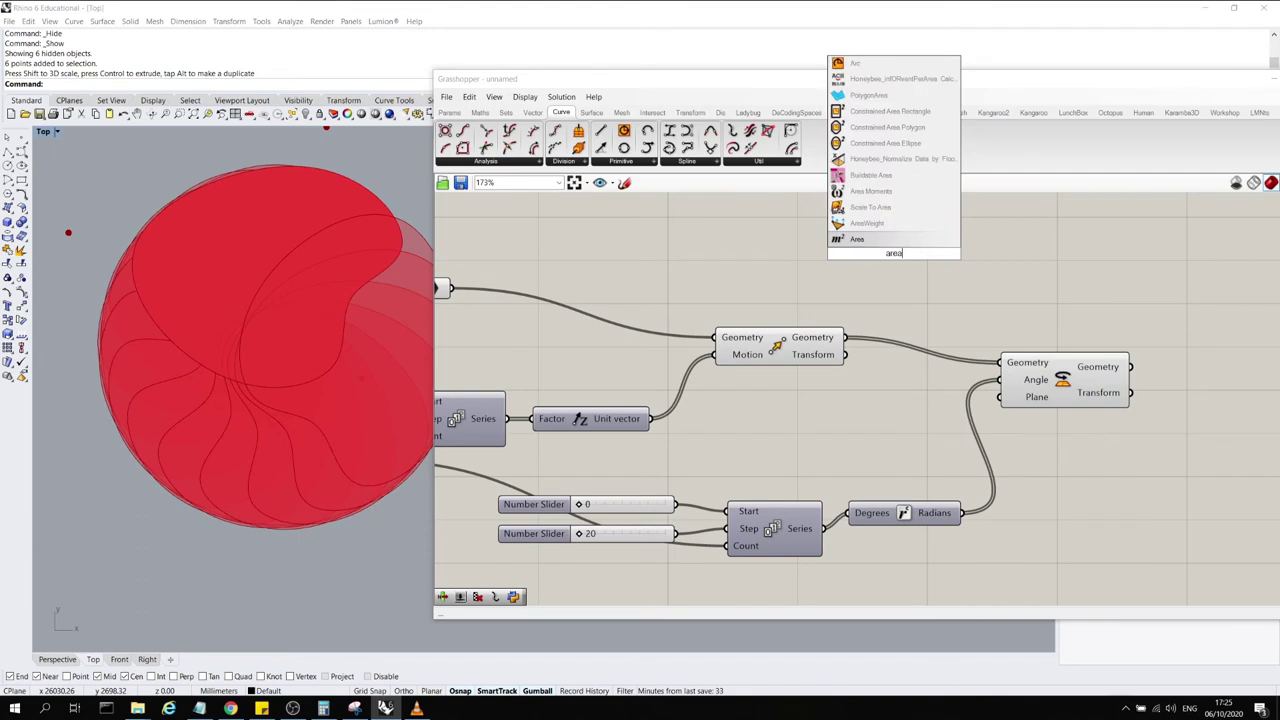
key(Return)
Bring back the maximized Perspective viewport and turn off the Rotate component's preview
click(828, 340)
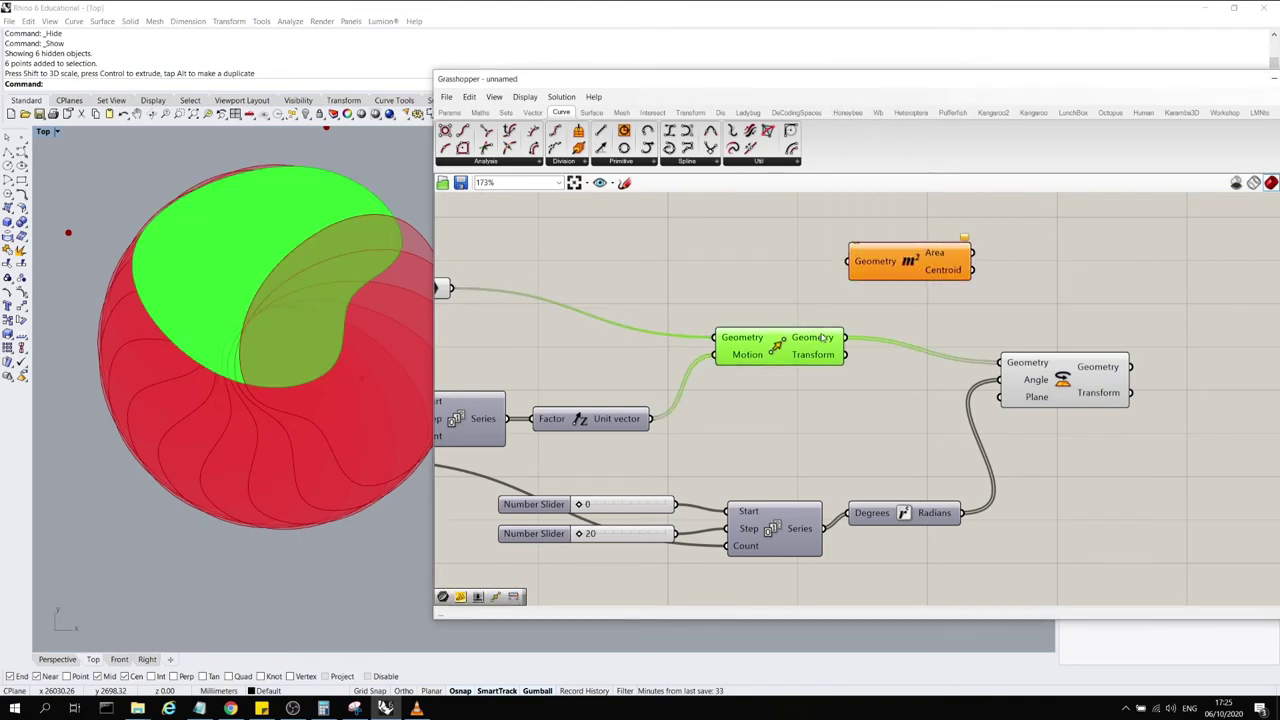
scroll(302, 359, down, 2)
right_drag(287, 394, 263, 357)
double_click(44, 132)
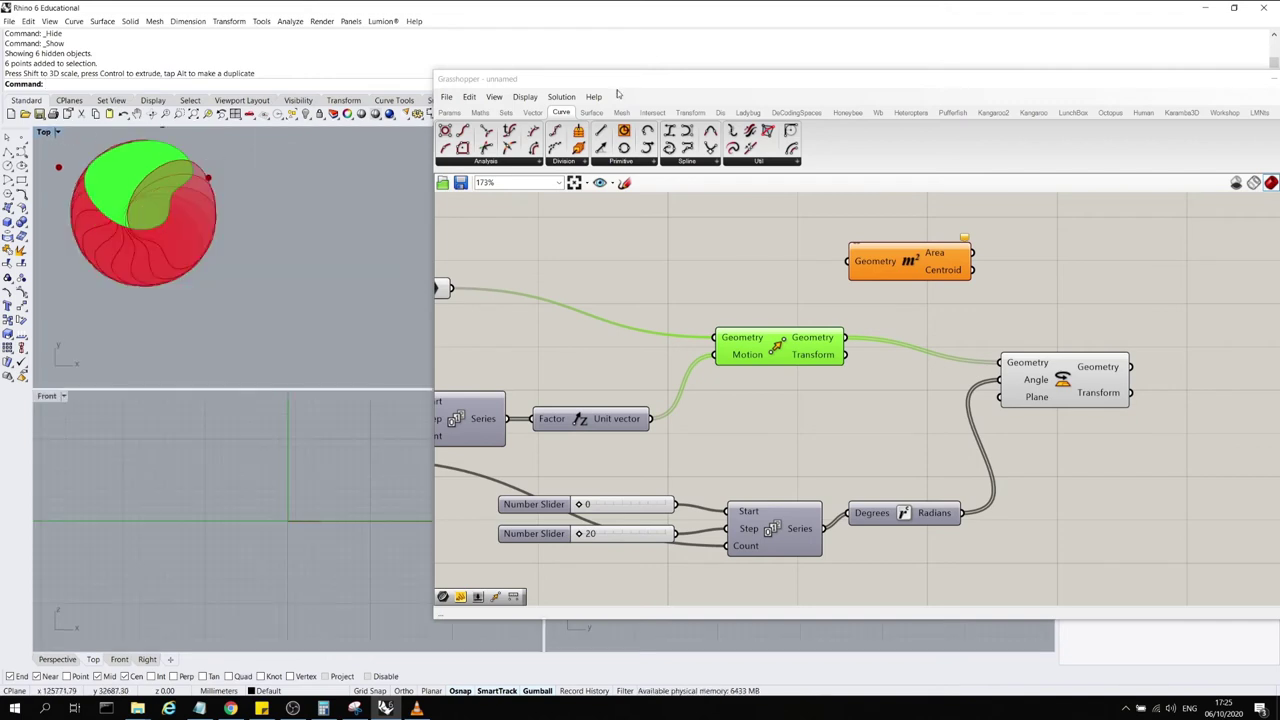
mouse_move(580, 78)
mouse_down()
mouse_move(575, 165)
mouse_move(577, 93)
mouse_up()
double_click(580, 136)
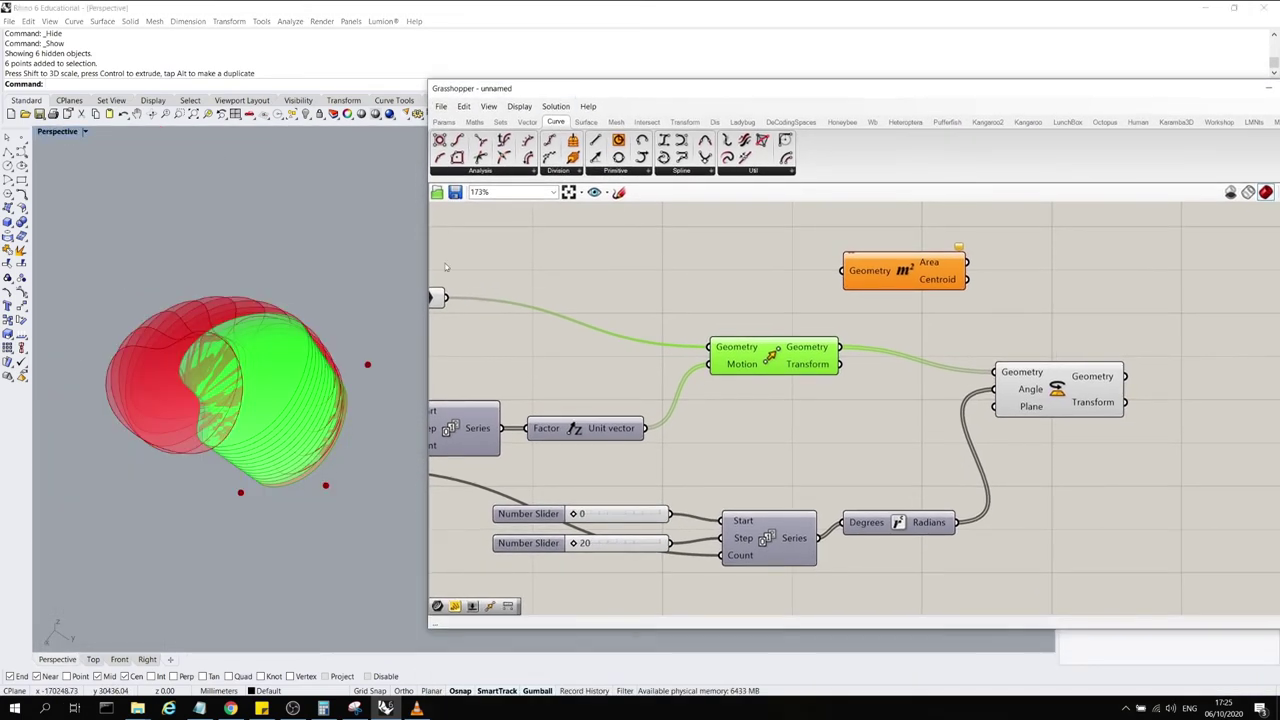
right_drag(340, 345, 325, 250)
click(1010, 405)
click(1012, 404)
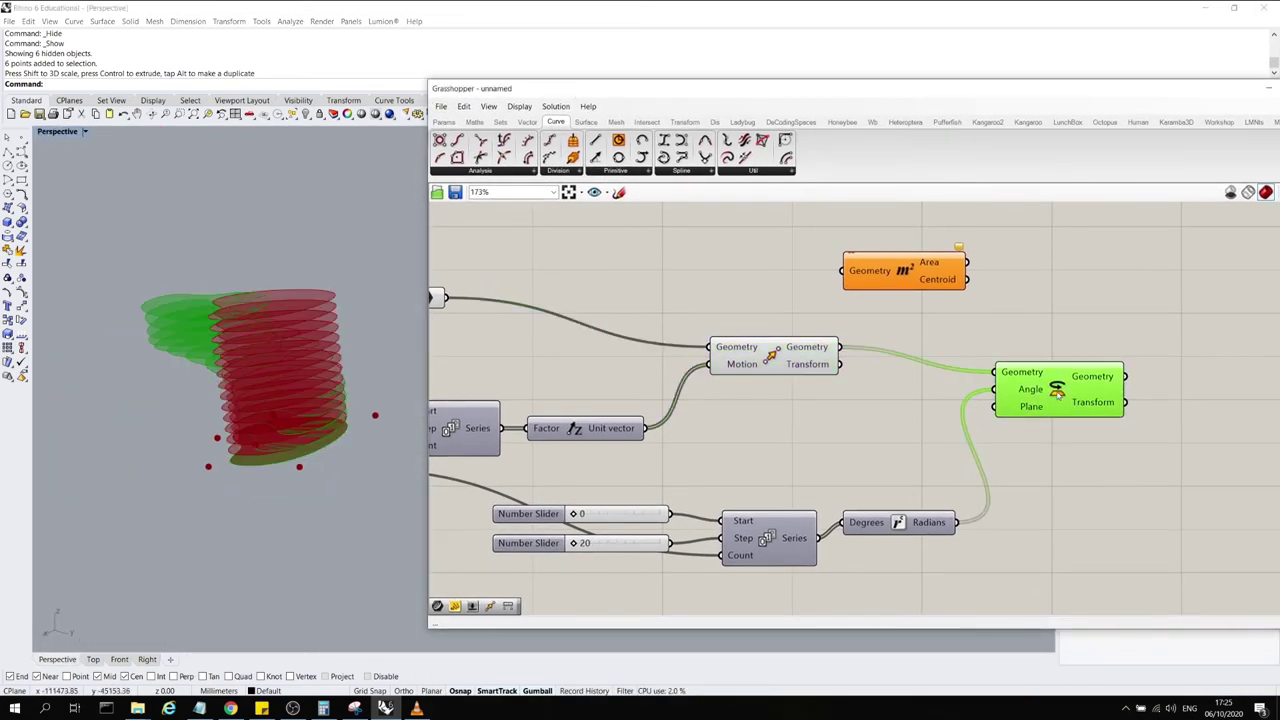
right_click(1058, 390)
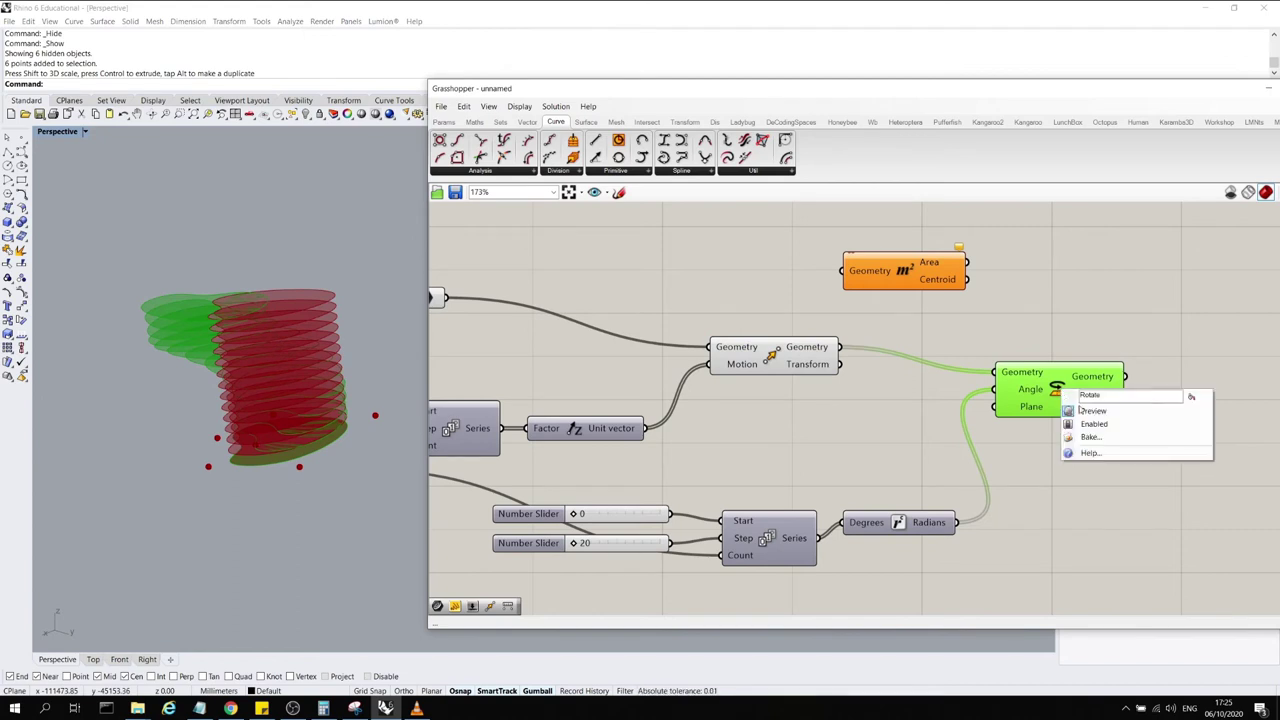
click(1095, 414)
click(1094, 487)
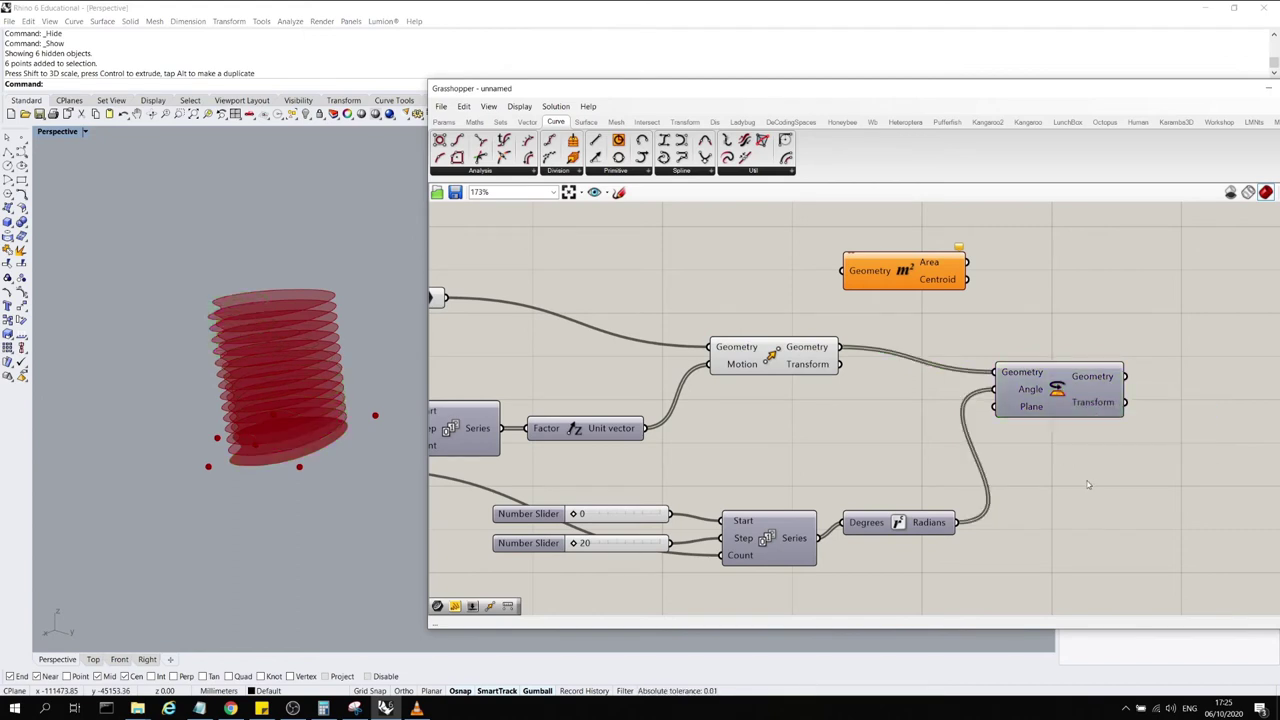
Connect the Move component's Geometry output to the Area component's Geometry input and select Area to highlight the centroids
click(814, 347)
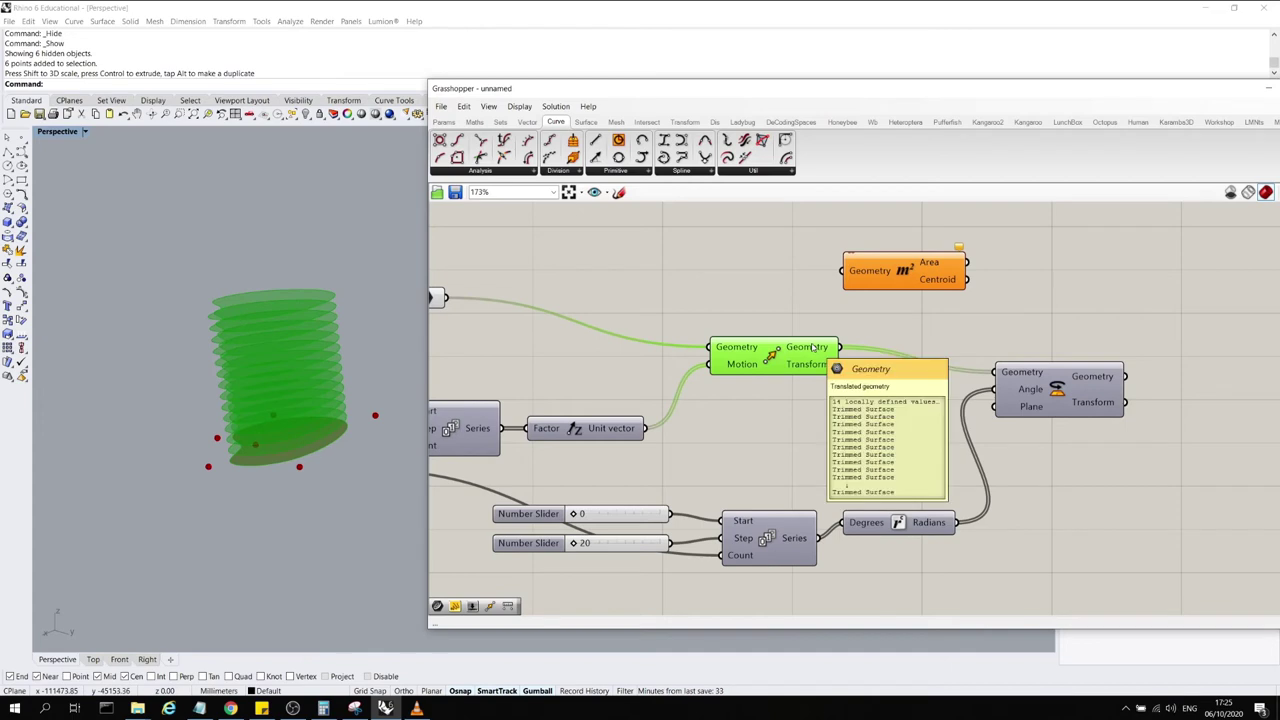
click(785, 338)
click(772, 355)
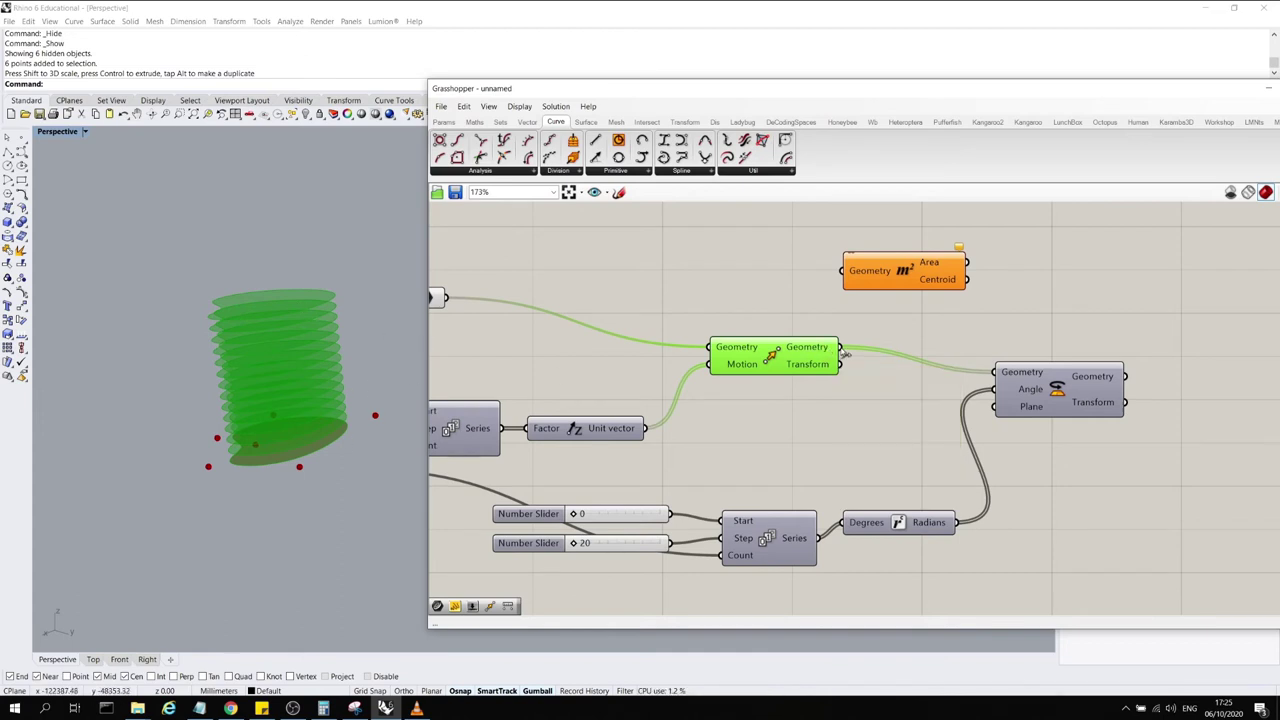
drag(843, 350, 846, 271)
click(908, 278)
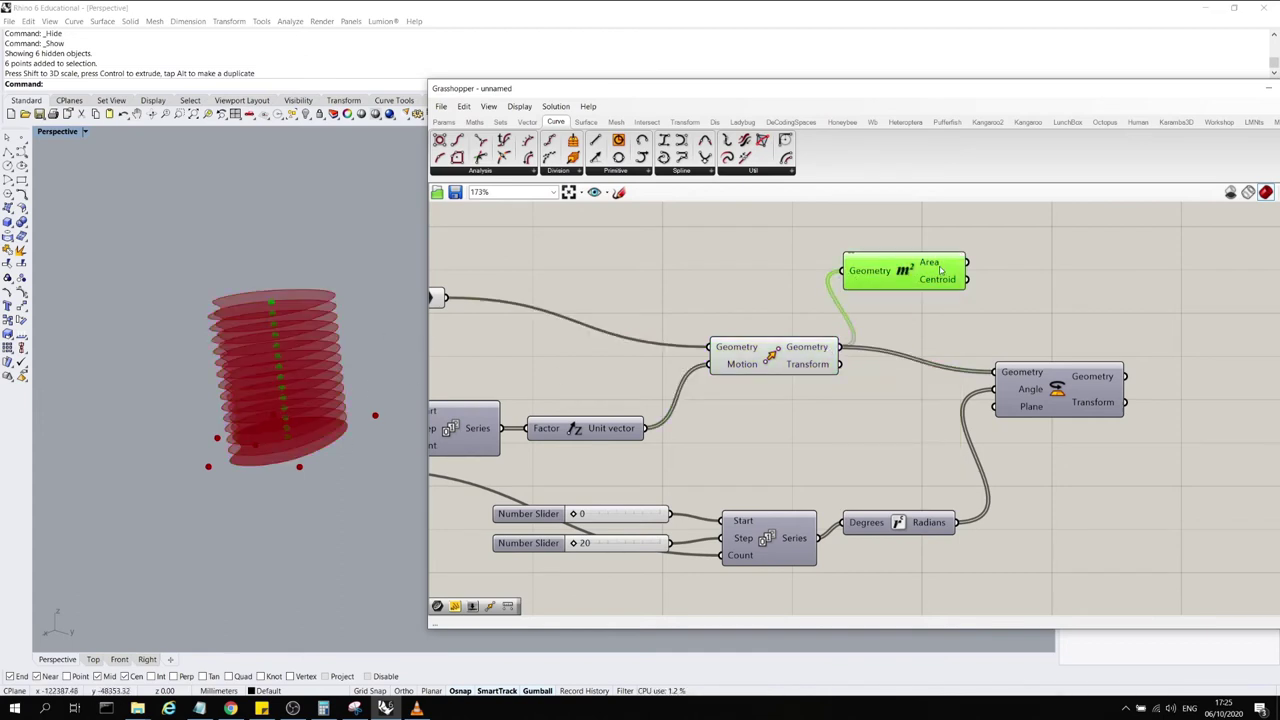
Connect the Area component's Centroid output to the Rotate component's Plane input and nudge the Move component slightly upward
mouse_move(940, 283)
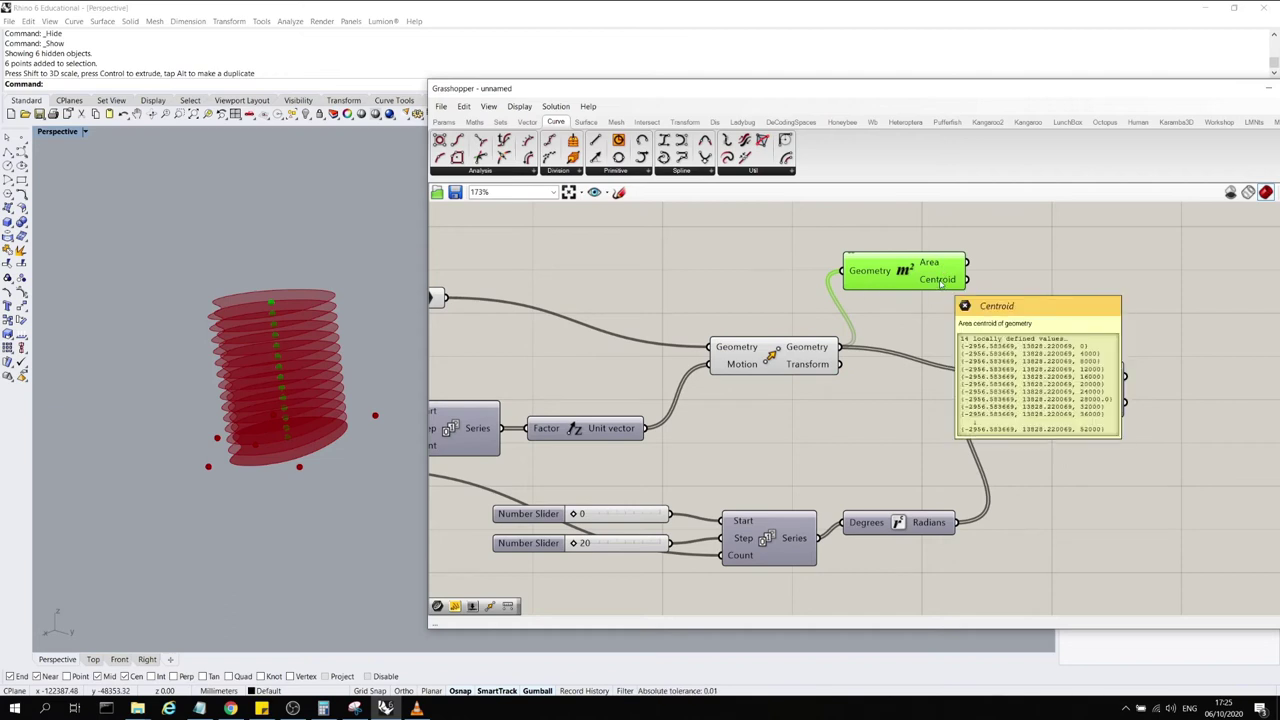
mouse_move(937, 261)
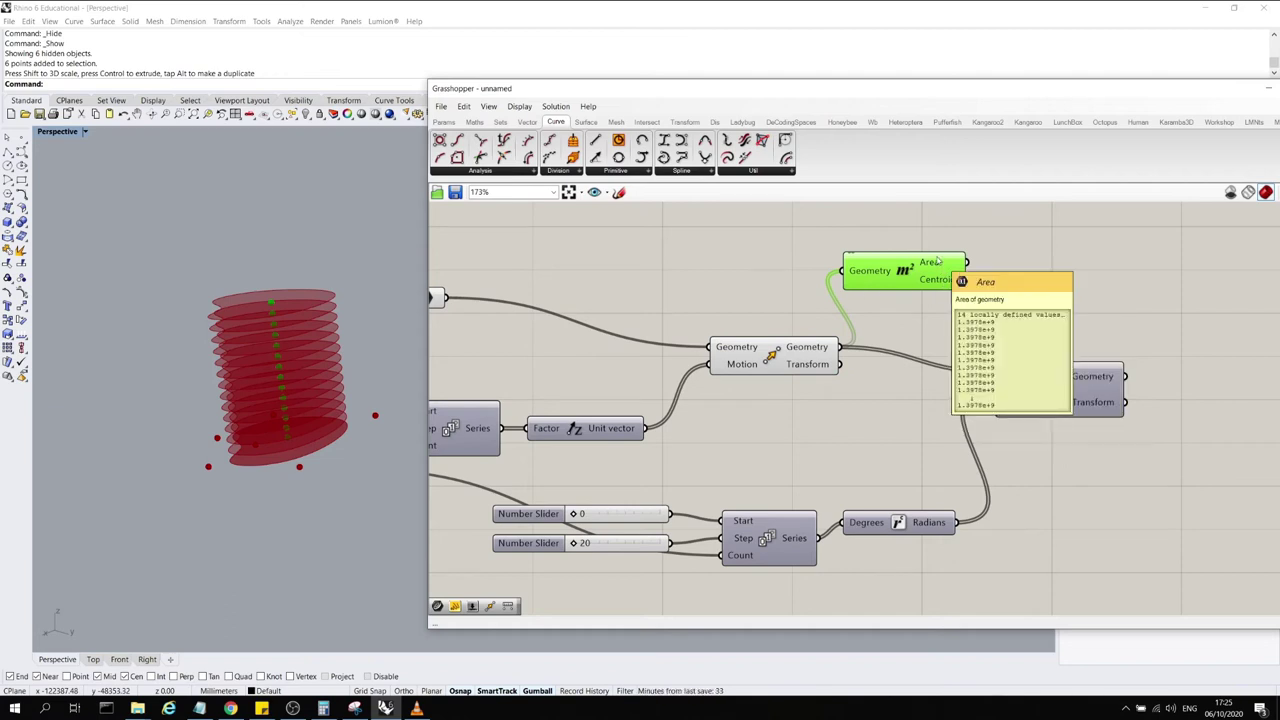
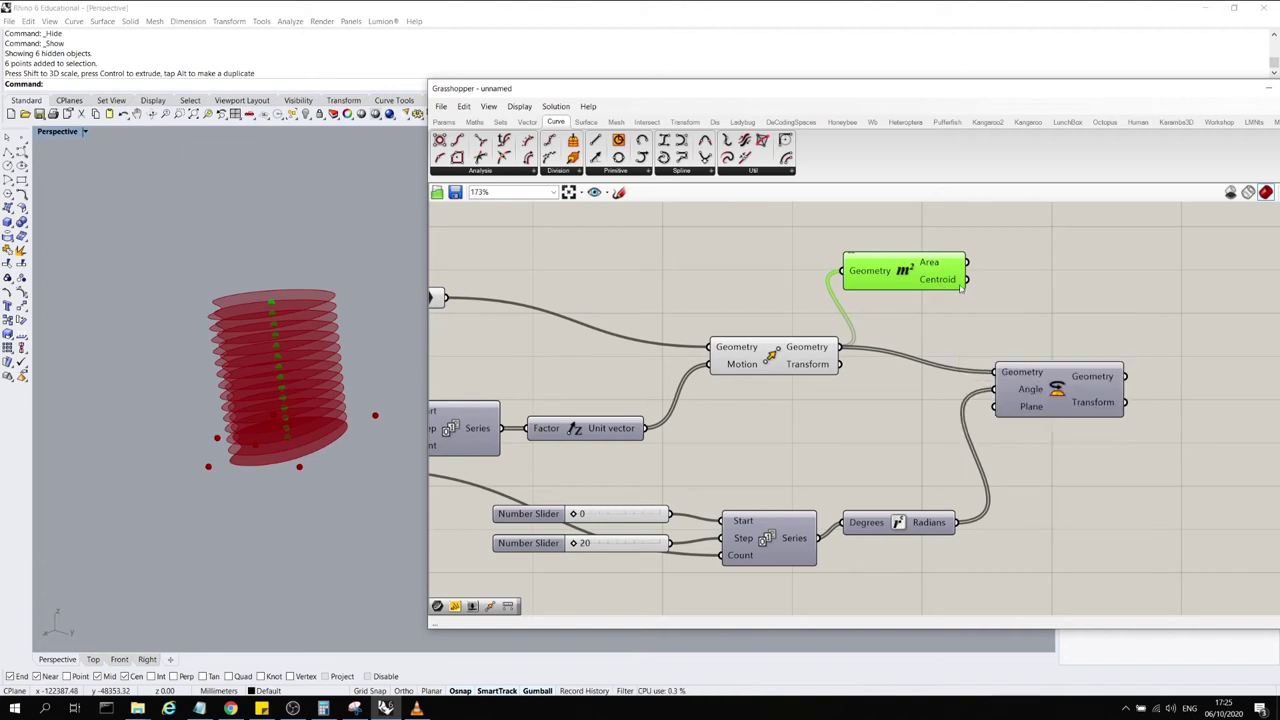
drag(971, 283, 995, 406)
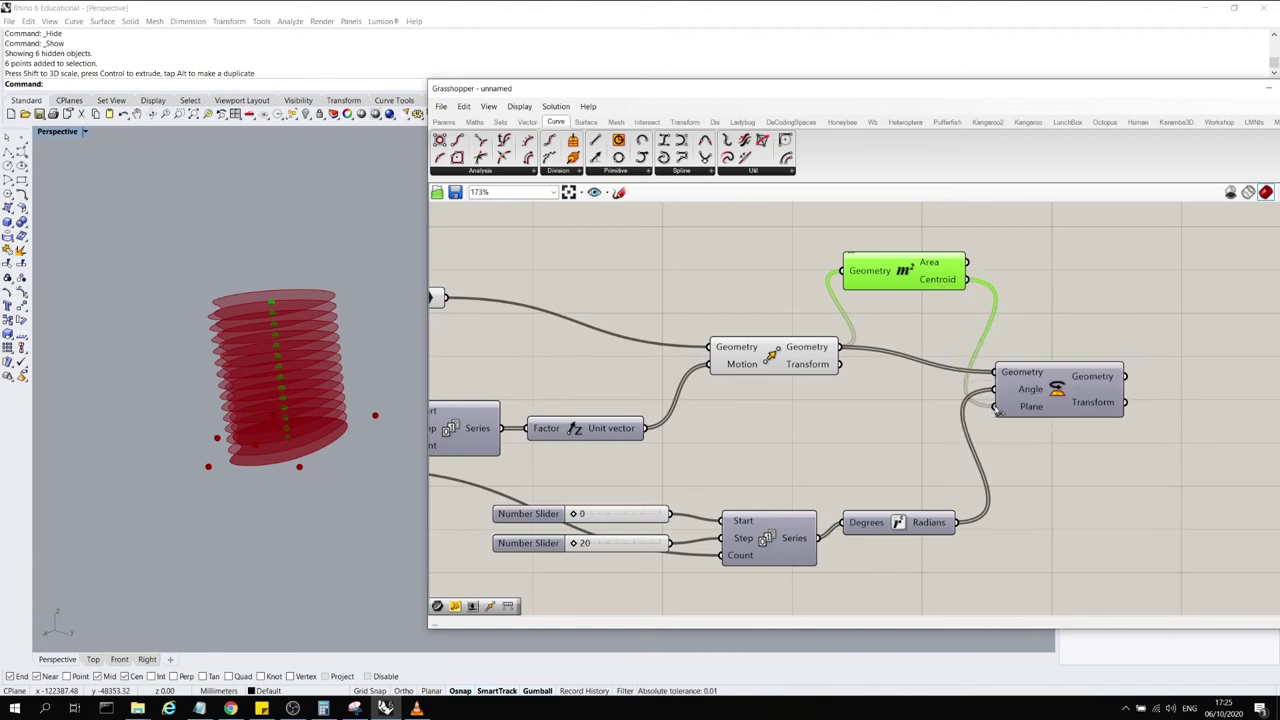
mouse_move(1034, 409)
drag(800, 355, 796, 345)
Add a Panel fed by the Move component's Geometry output, enlarge it and place it beyond the Rotate component
double_click(905, 385)
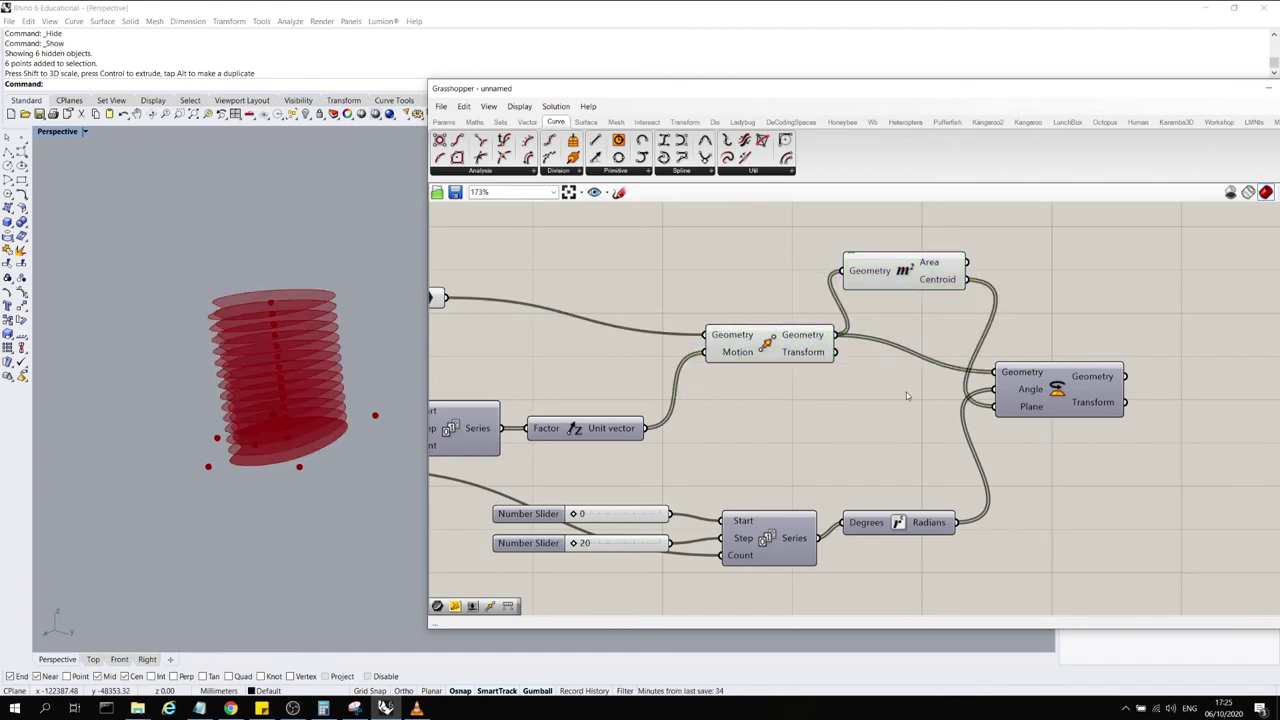
text(panel)
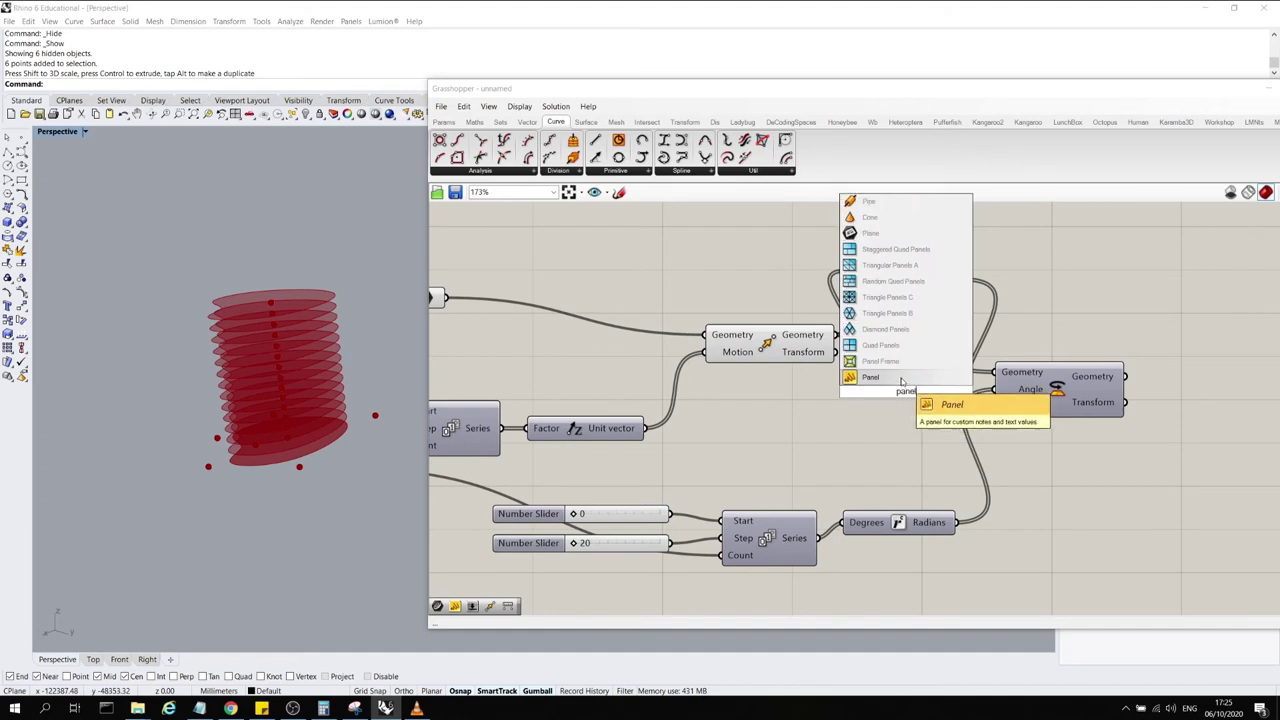
click(900, 377)
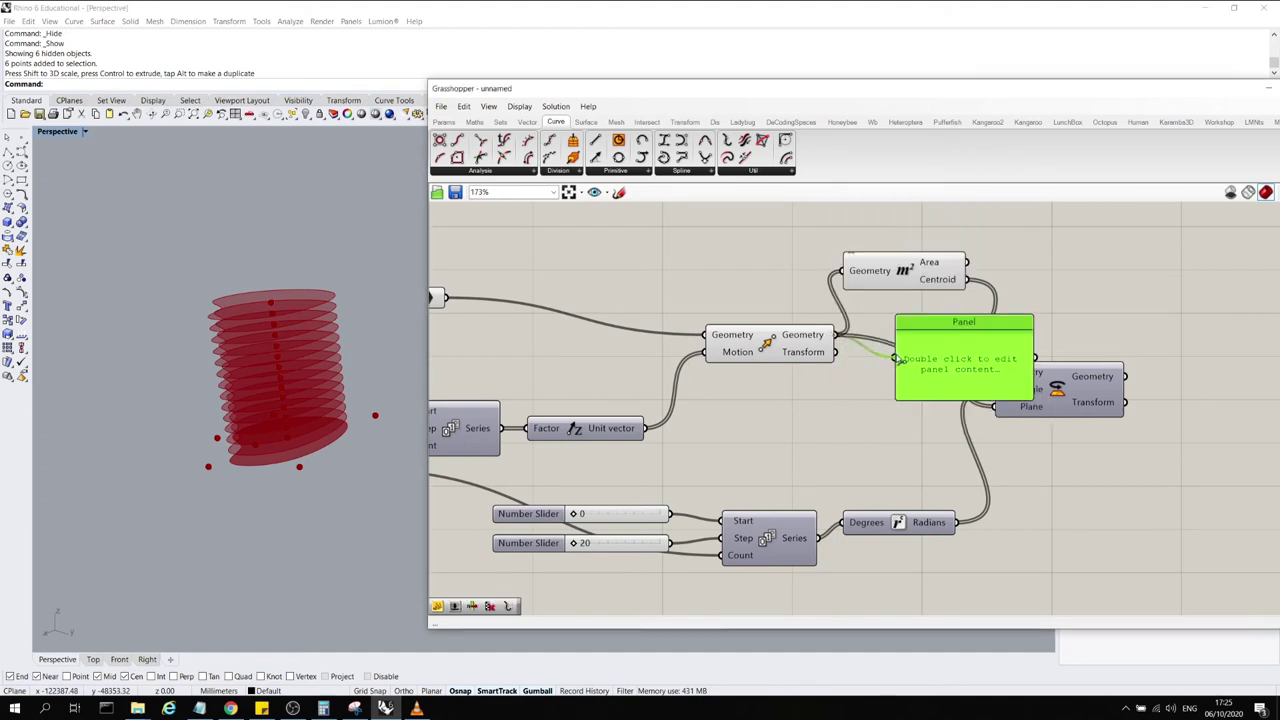
drag(897, 358, 899, 359)
drag(971, 370, 1083, 469)
drag(1107, 403, 1229, 370)
scroll(852, 392, down, 3)
scroll(1199, 371, up, 3)
drag(1074, 366, 1126, 364)
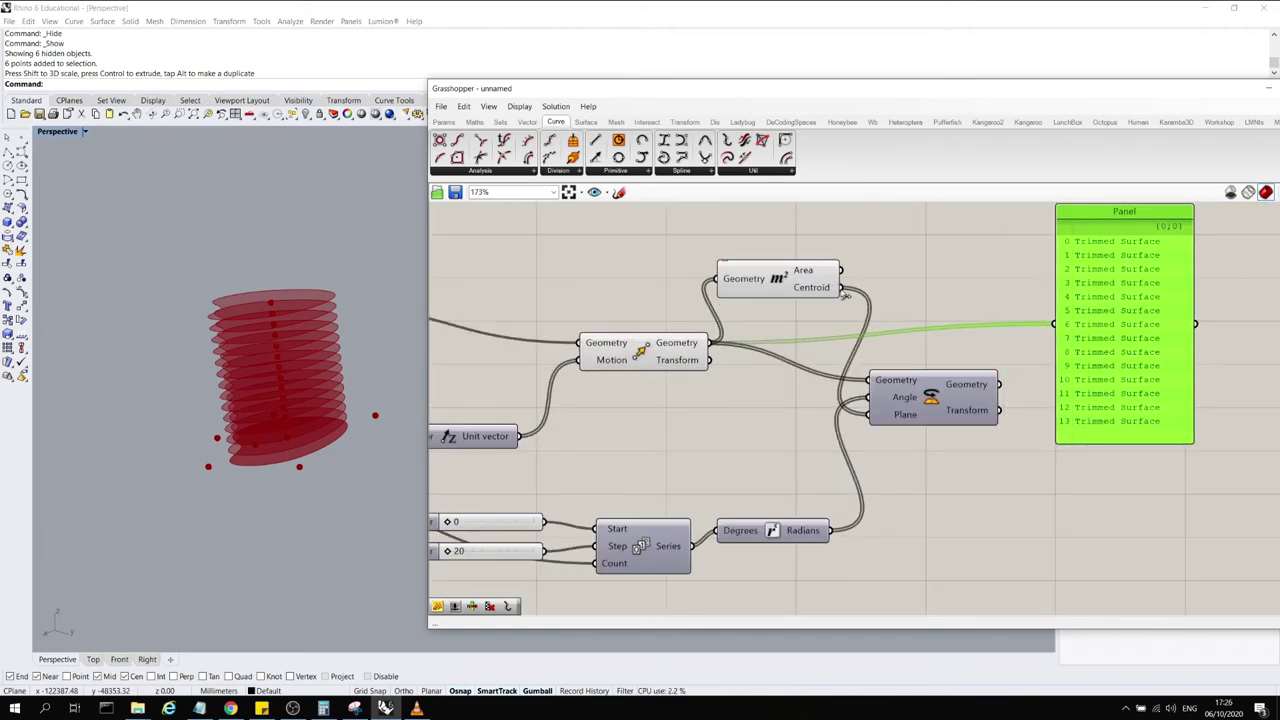
Replace the Panel's input with the Area component's Centroid output and widen it to show each floor's coordinates on one line
drag(841, 287, 1068, 289)
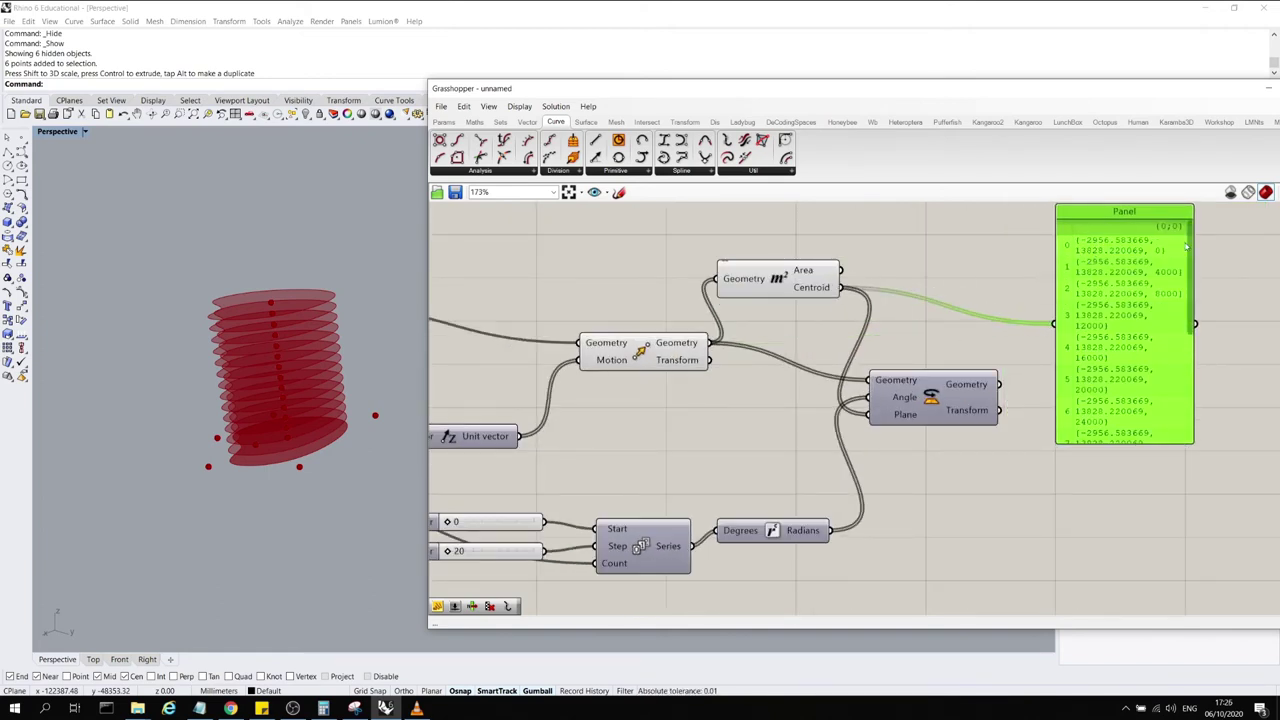
drag(1188, 247, 1195, 385)
scroll(908, 341, down, 3)
scroll(1116, 308, up, 2)
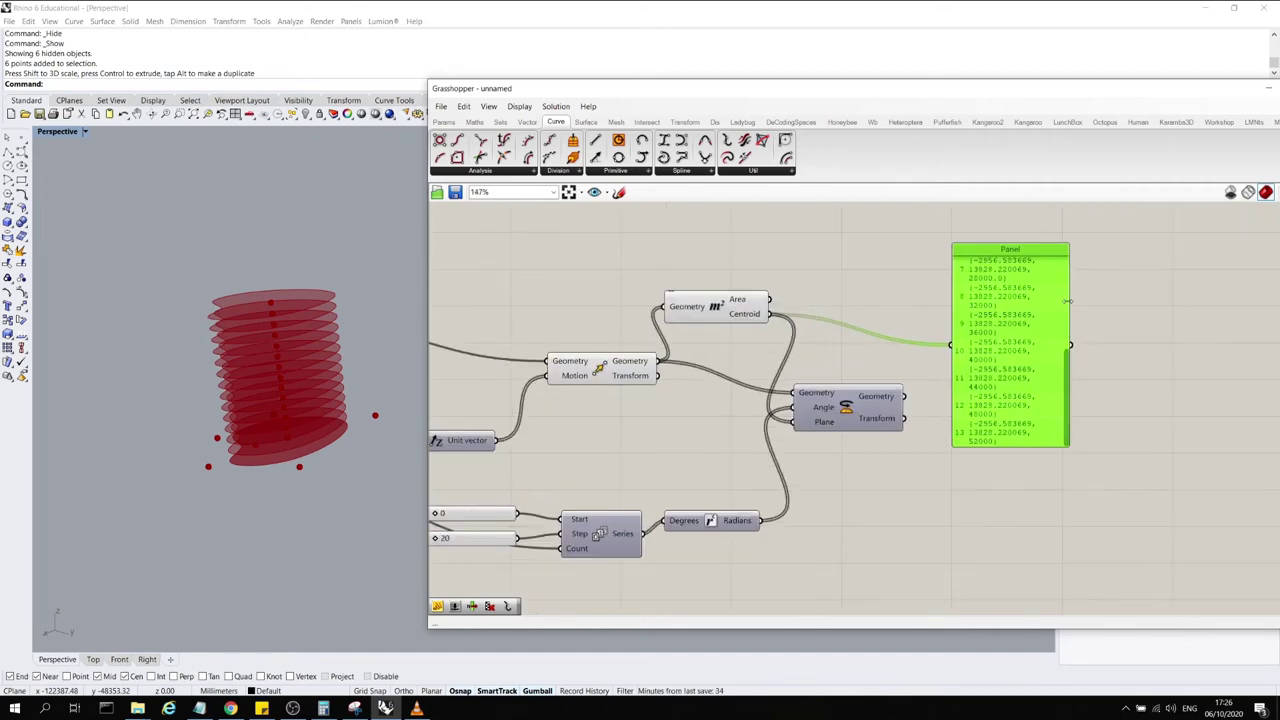
drag(1068, 301, 1155, 304)
drag(1069, 291, 1178, 291)
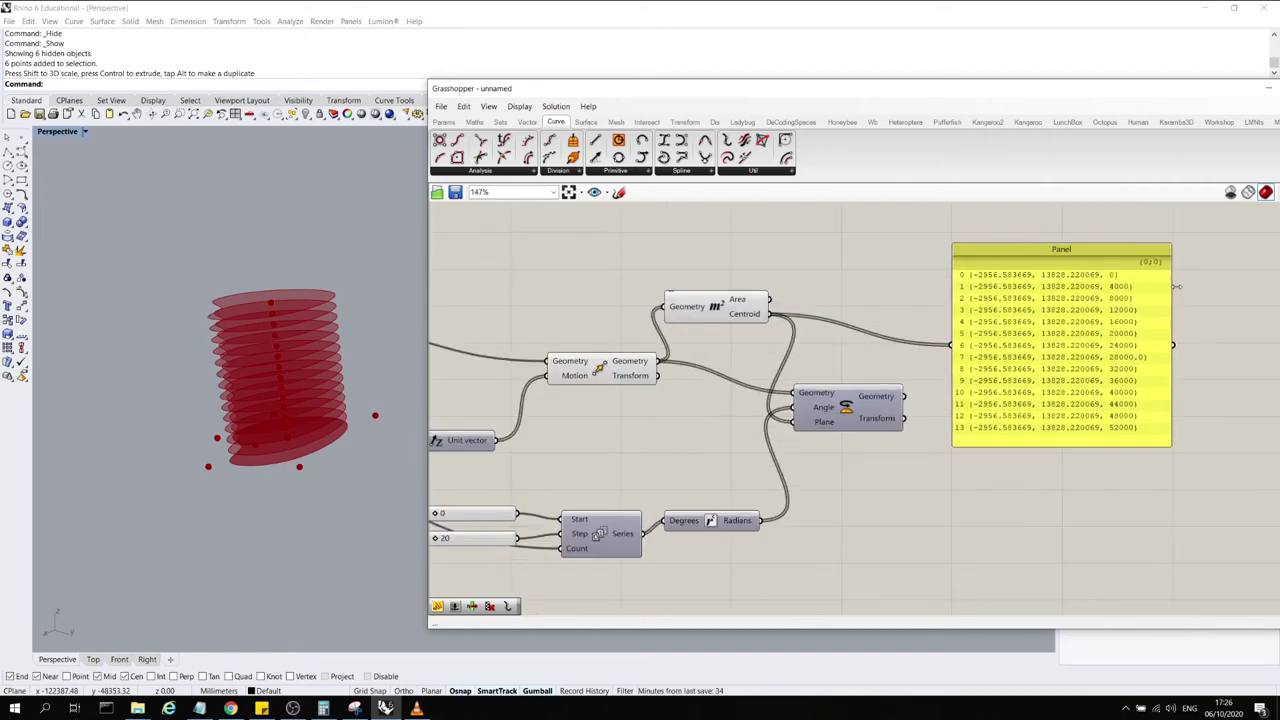
Feed the Panel from the Radians output to read the rotation angles, and delete the Panel
scroll(1090, 240, down, 2)
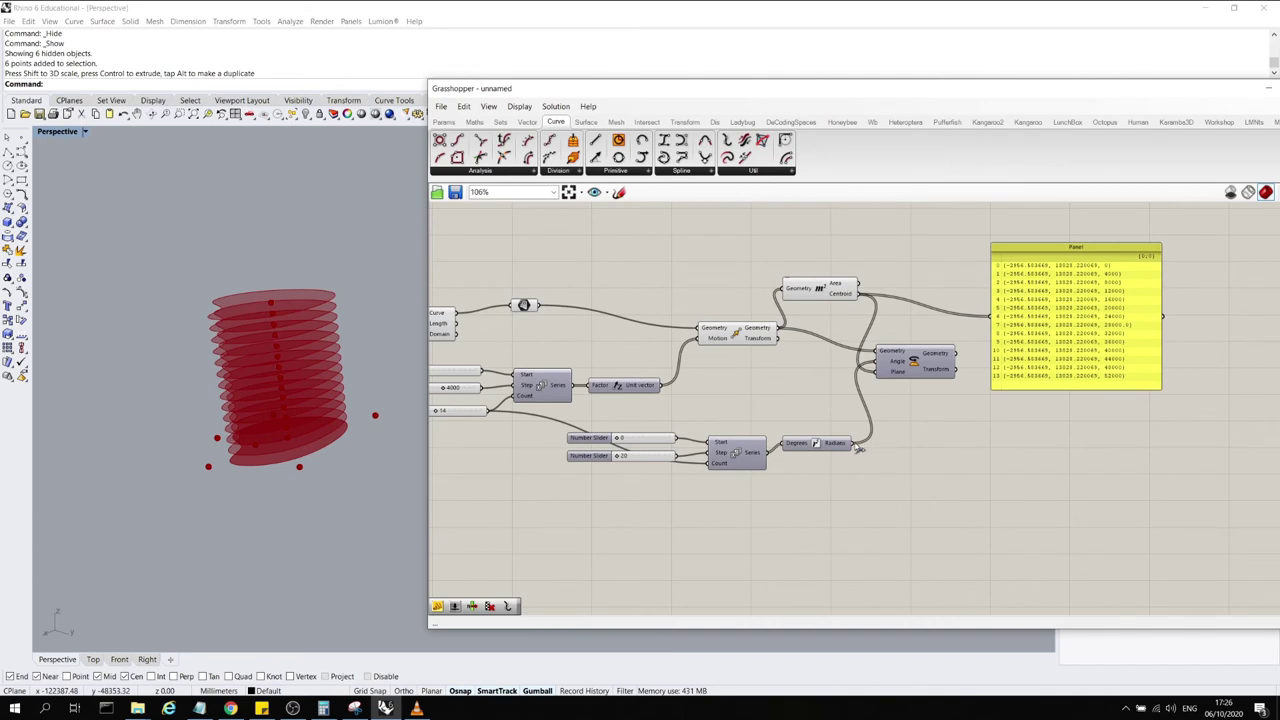
drag(856, 445, 992, 318)
scroll(1055, 316, up, 2)
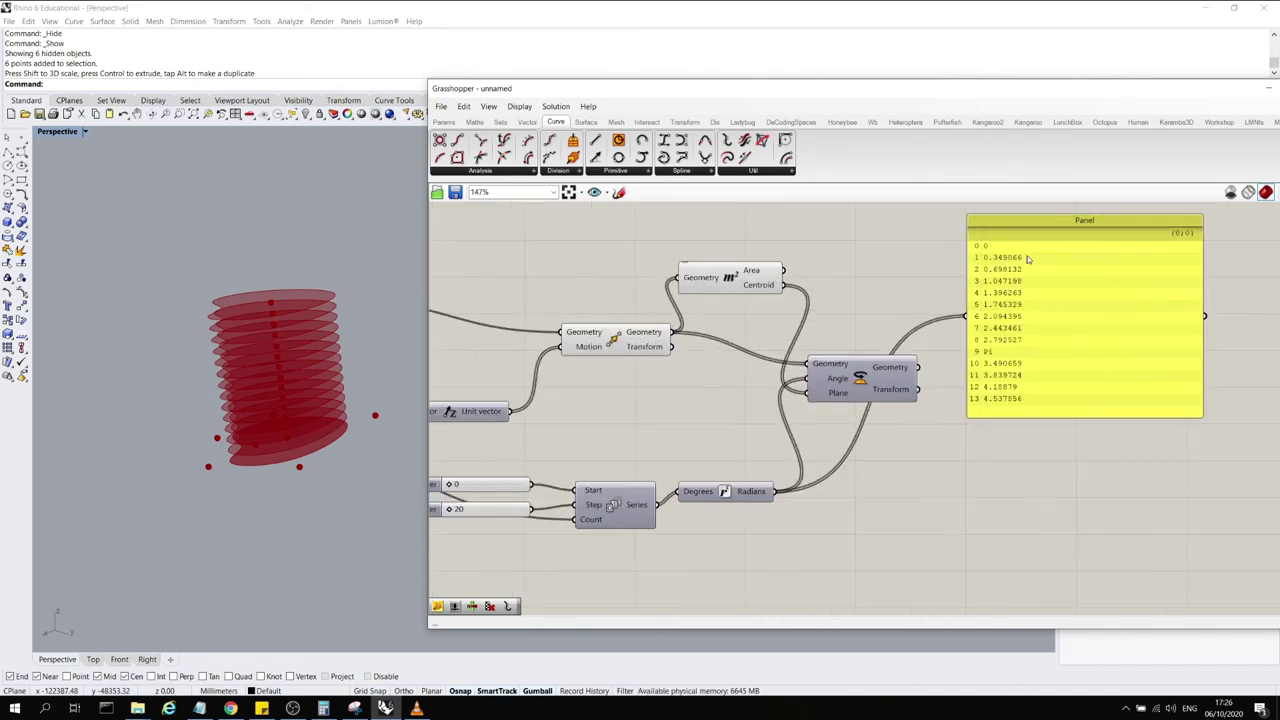
click(1028, 362)
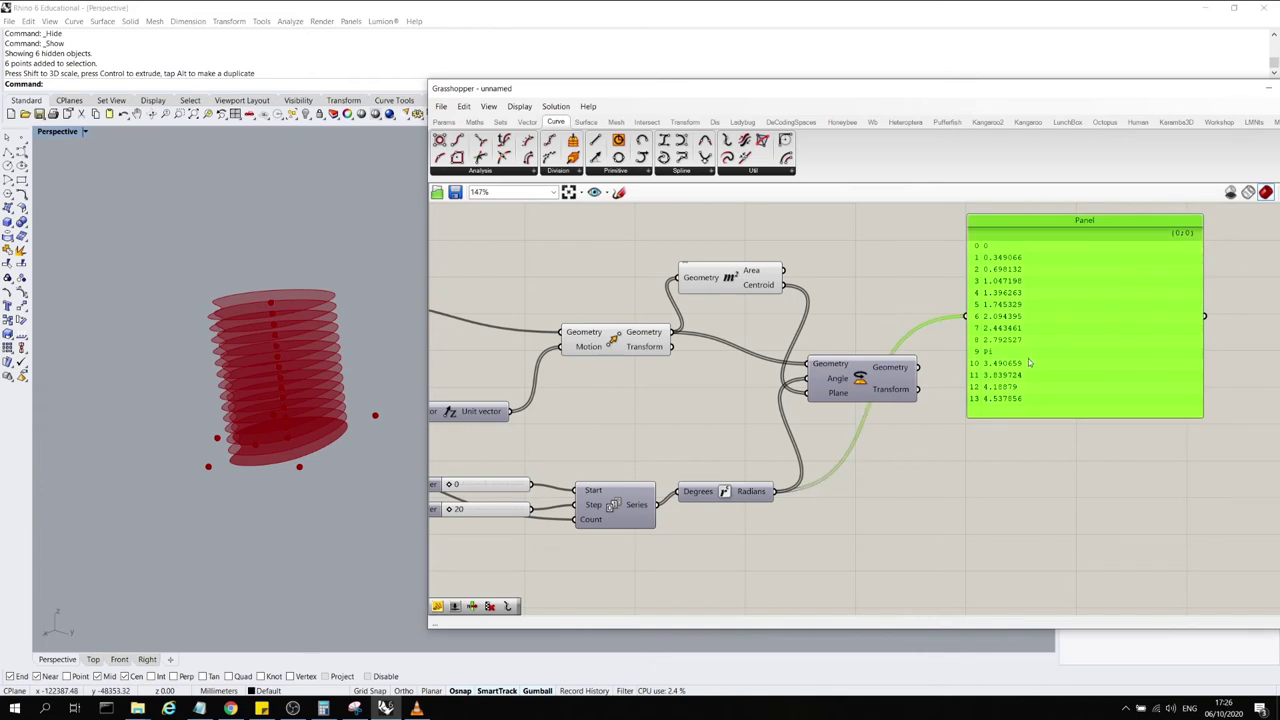
key(Delete)
Turn on the preview of the Rotate component and deselect it
click(893, 376)
right_click(885, 331)
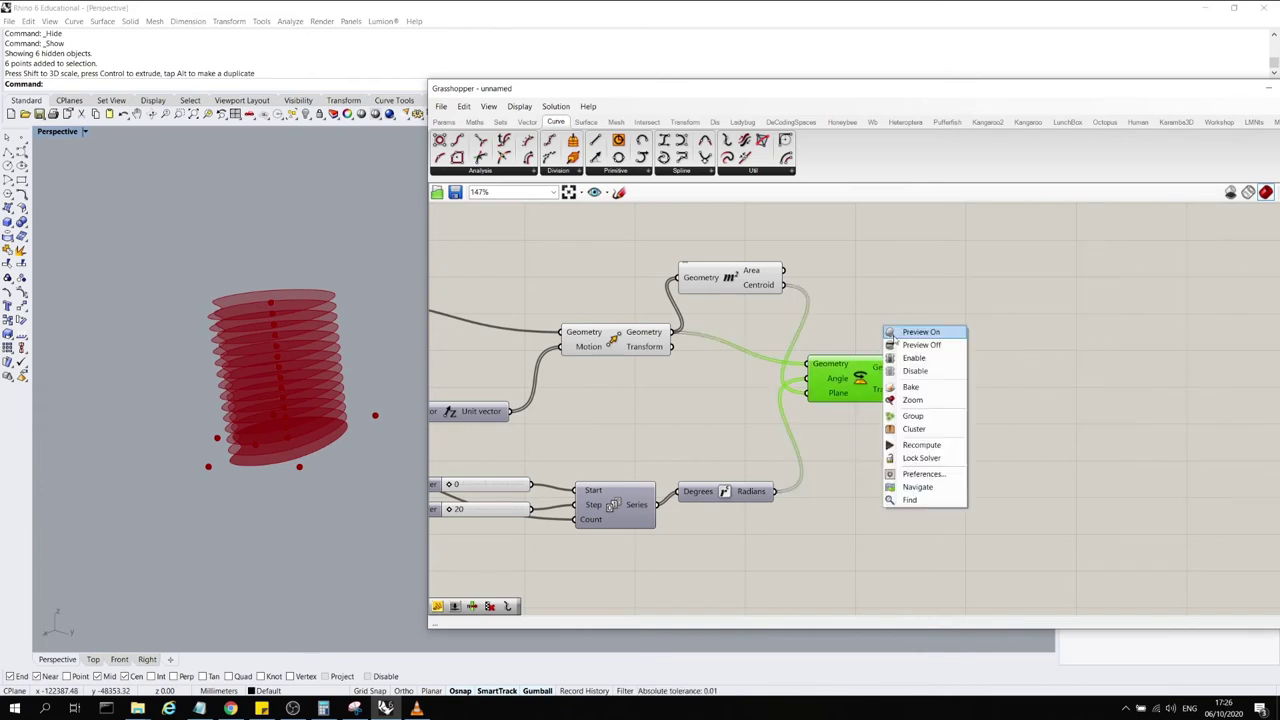
click(889, 327)
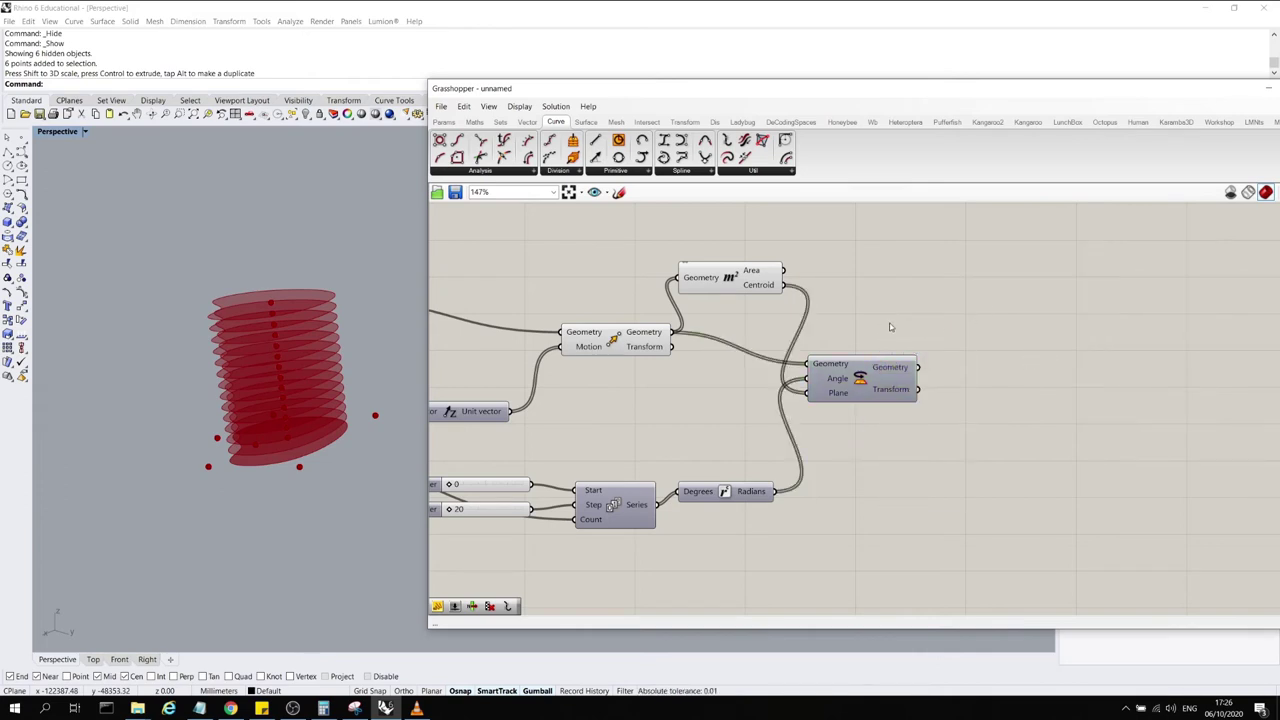
click(872, 373)
right_click(872, 373)
click(888, 382)
click(849, 266)
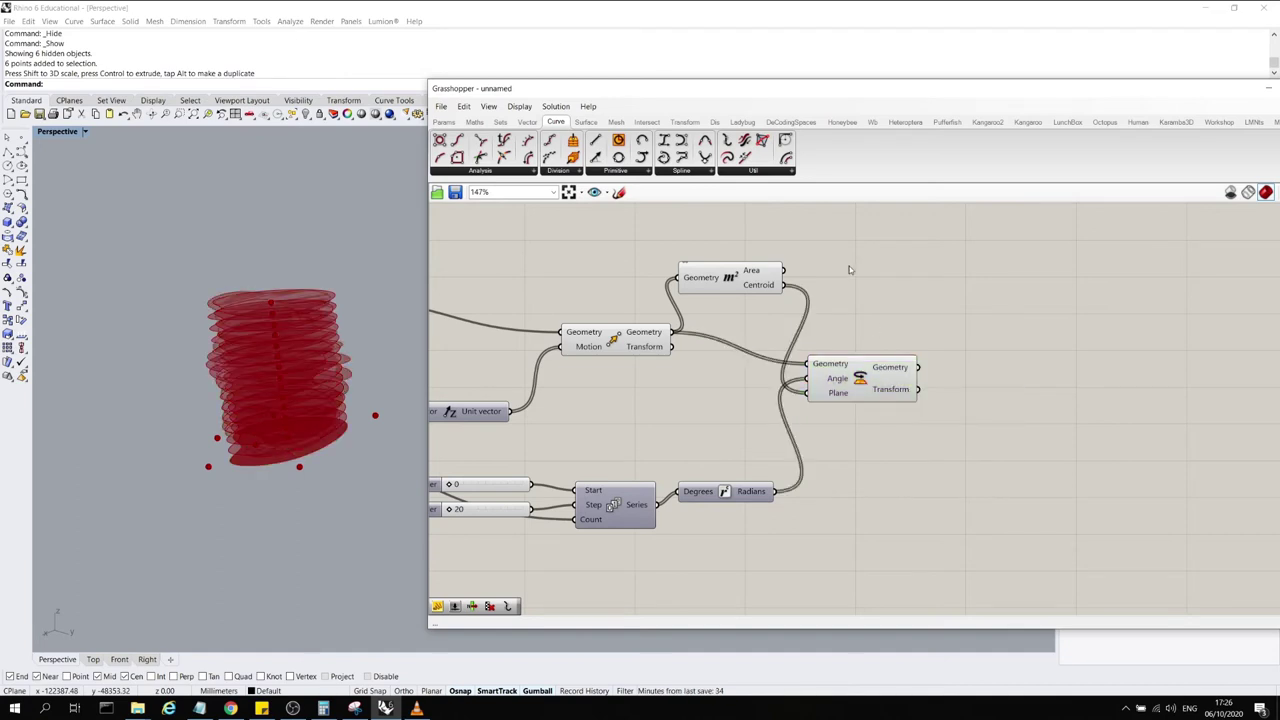
Select every component upstream of Rotate and turn off their previews, leaving only the rotated floors displayed
scroll(866, 438, down, 5)
drag(839, 462, 540, 318)
right_click(629, 310)
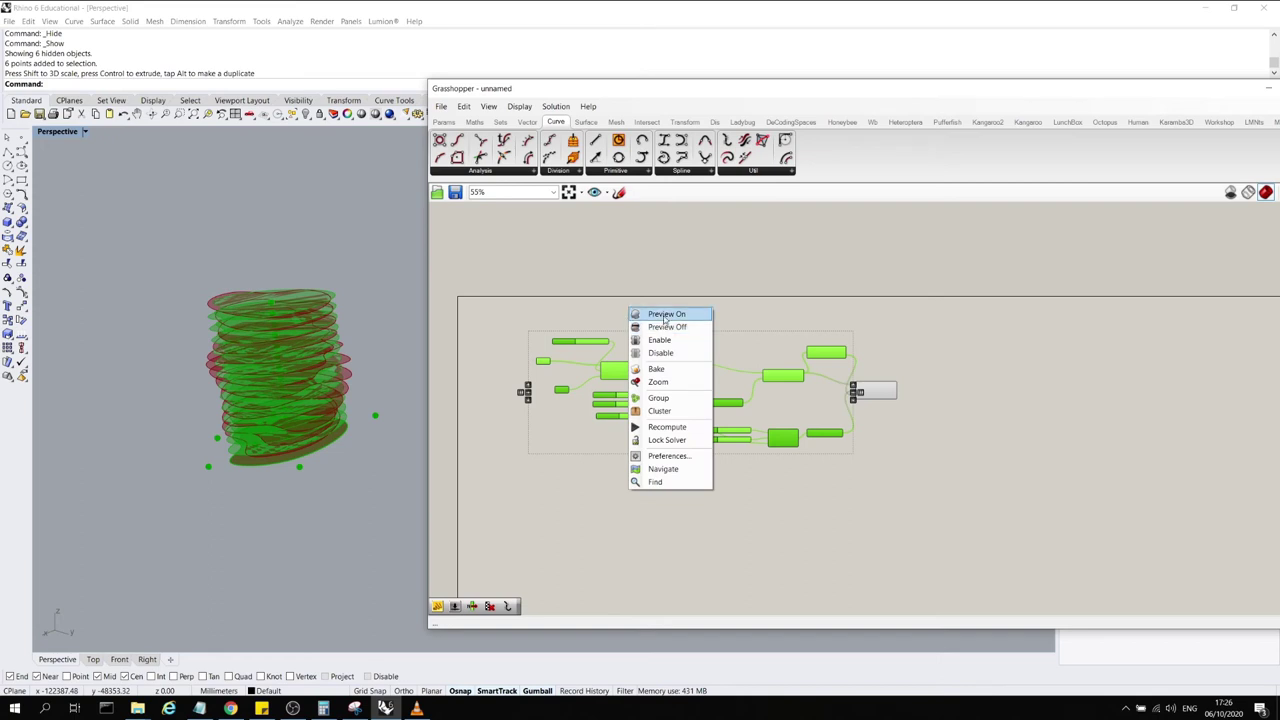
click(662, 326)
click(662, 314)
Set the Step slider of the rotation-angle Series to 10 and view the twist from above
scroll(262, 394, up, 4)
right_drag(313, 388, 324, 323)
scroll(745, 440, up, 8)
scroll(150, 408, down, 6)
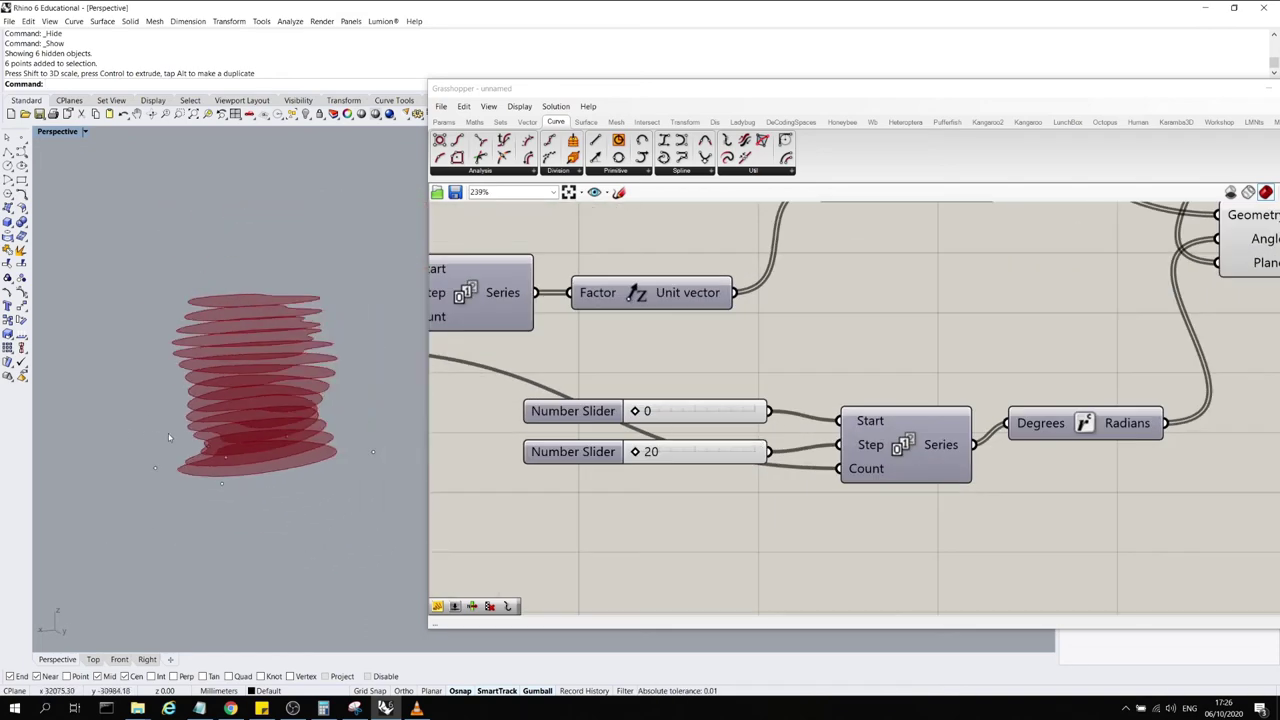
scroll(238, 410, up, 2)
scroll(850, 380, down, 5)
scroll(771, 404, up, 5)
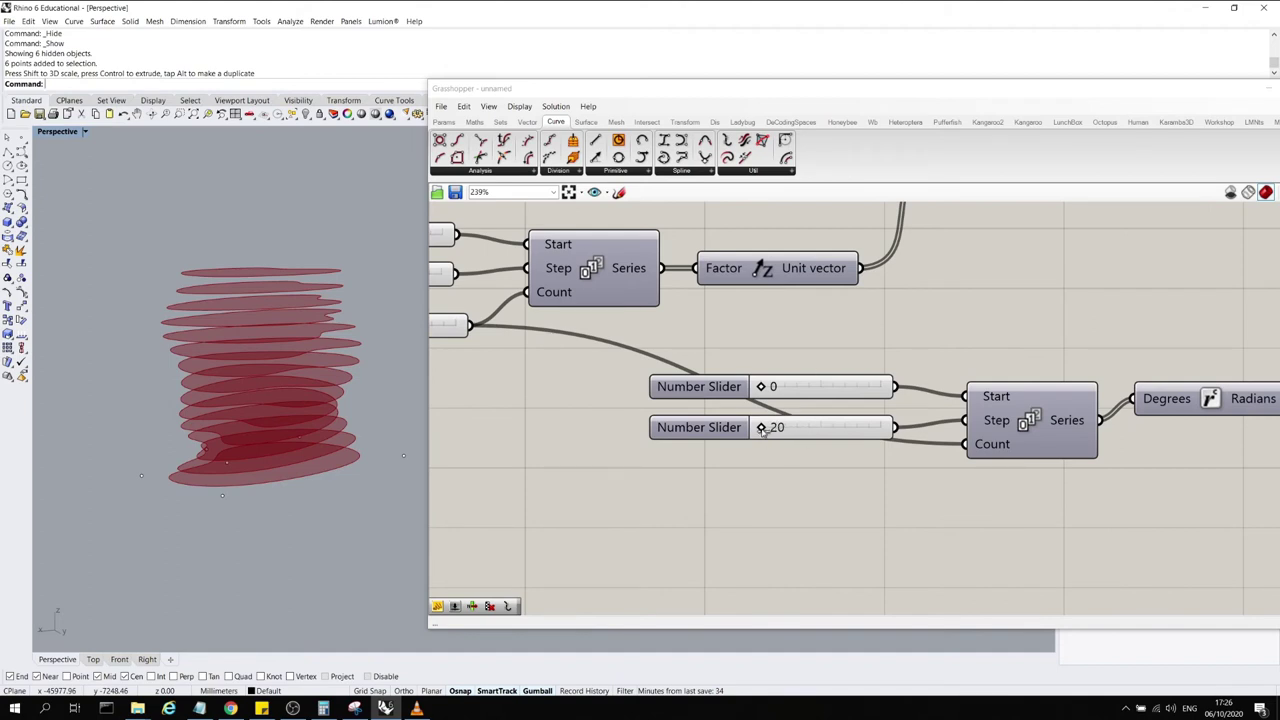
drag(763, 428, 761, 428)
double_click(762, 428)
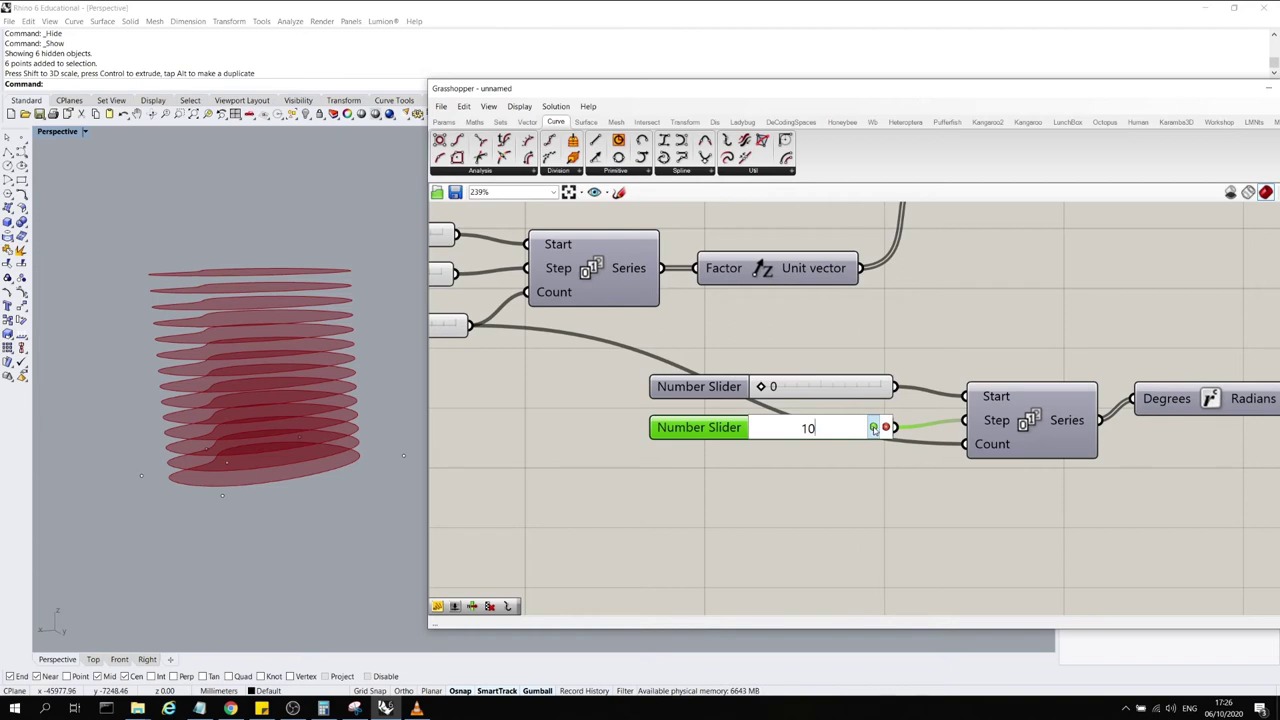
click(873, 427)
right_drag(384, 453, 153, 507)
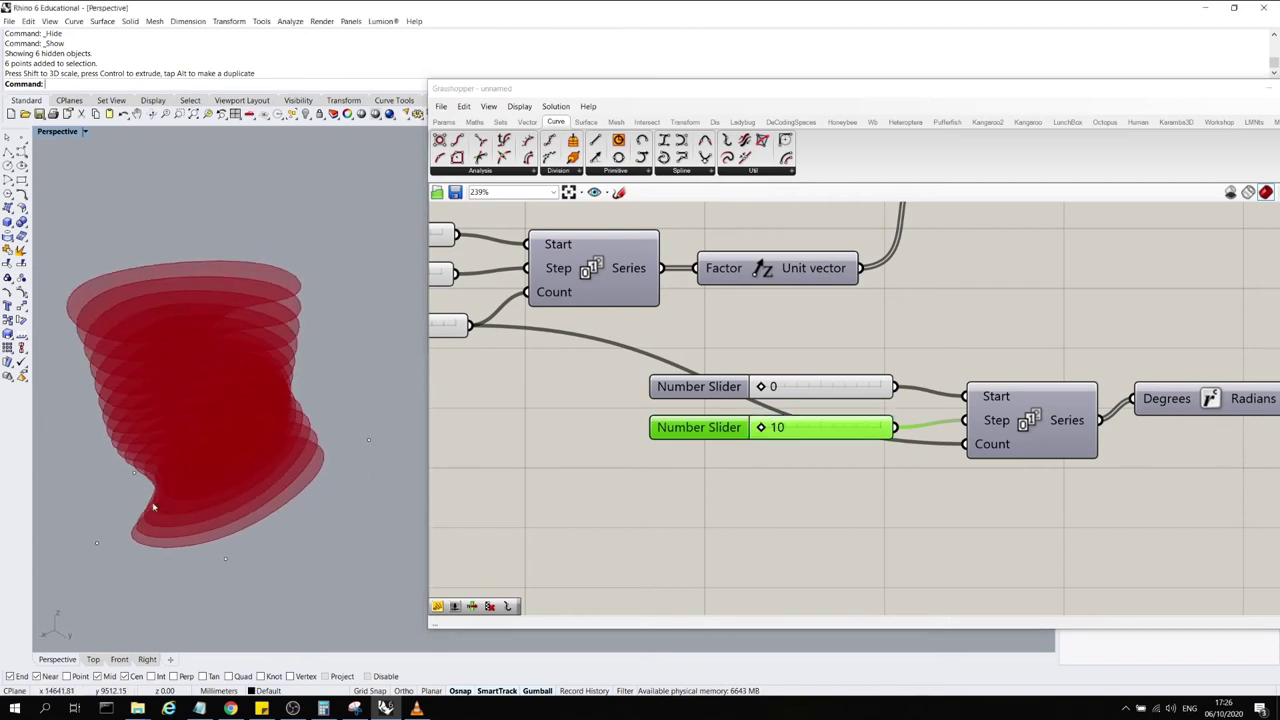
Try re-entering the rotation Series' Step value, and undo the last change
double_click(828, 428)
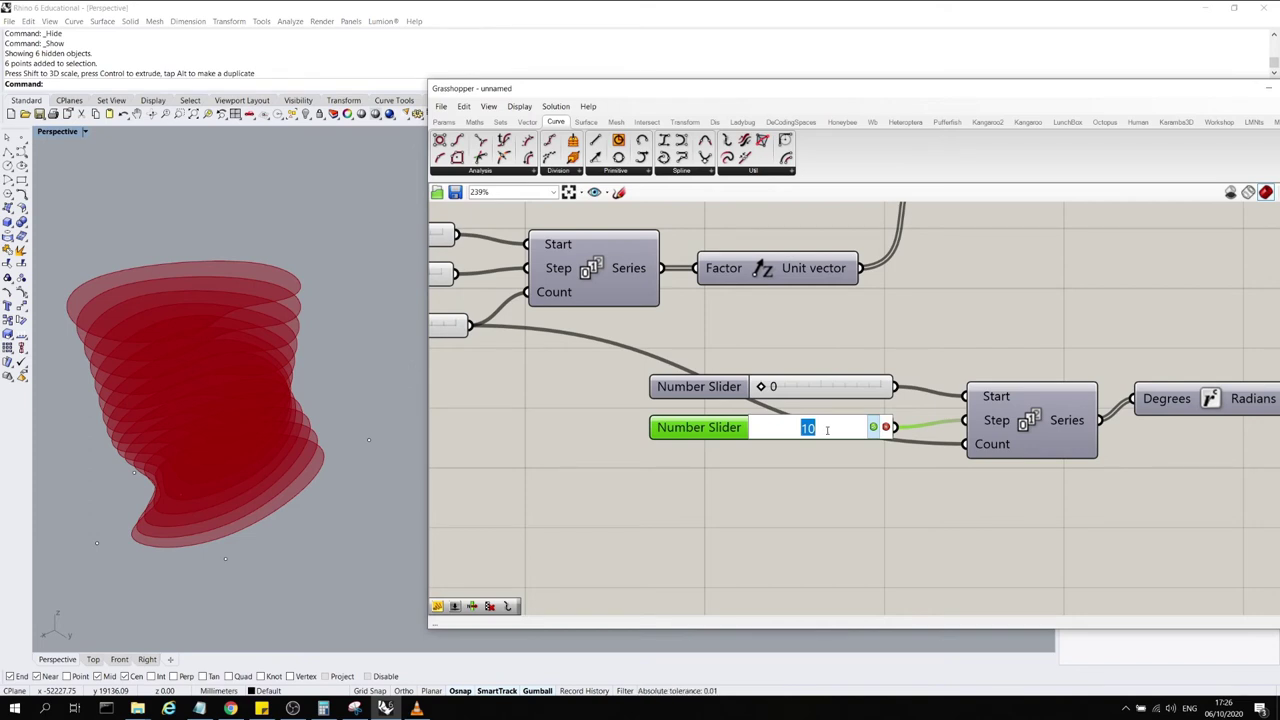
key(Return)
right_drag(171, 449, 262, 560)
click(842, 541)
key(ctrl+z)
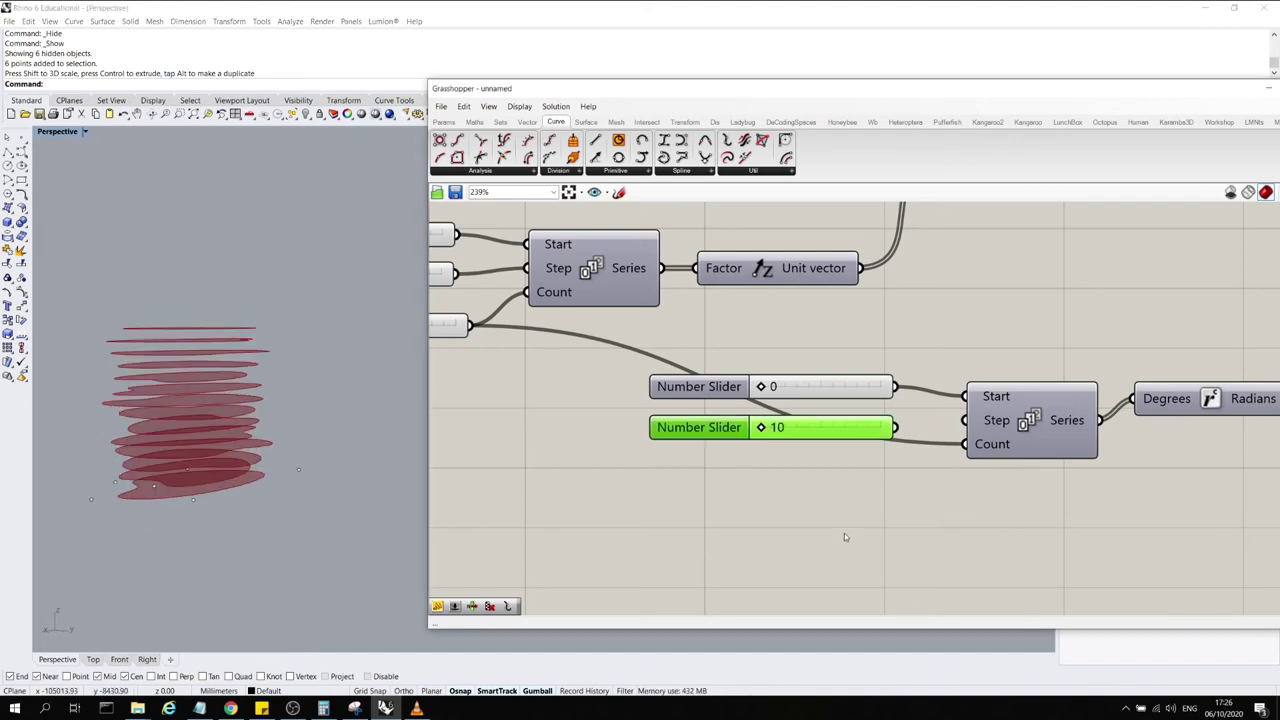
click(839, 531)
Raise the floor Count slider to 24
right_drag(255, 480, 292, 460)
scroll(1018, 431, down, 4)
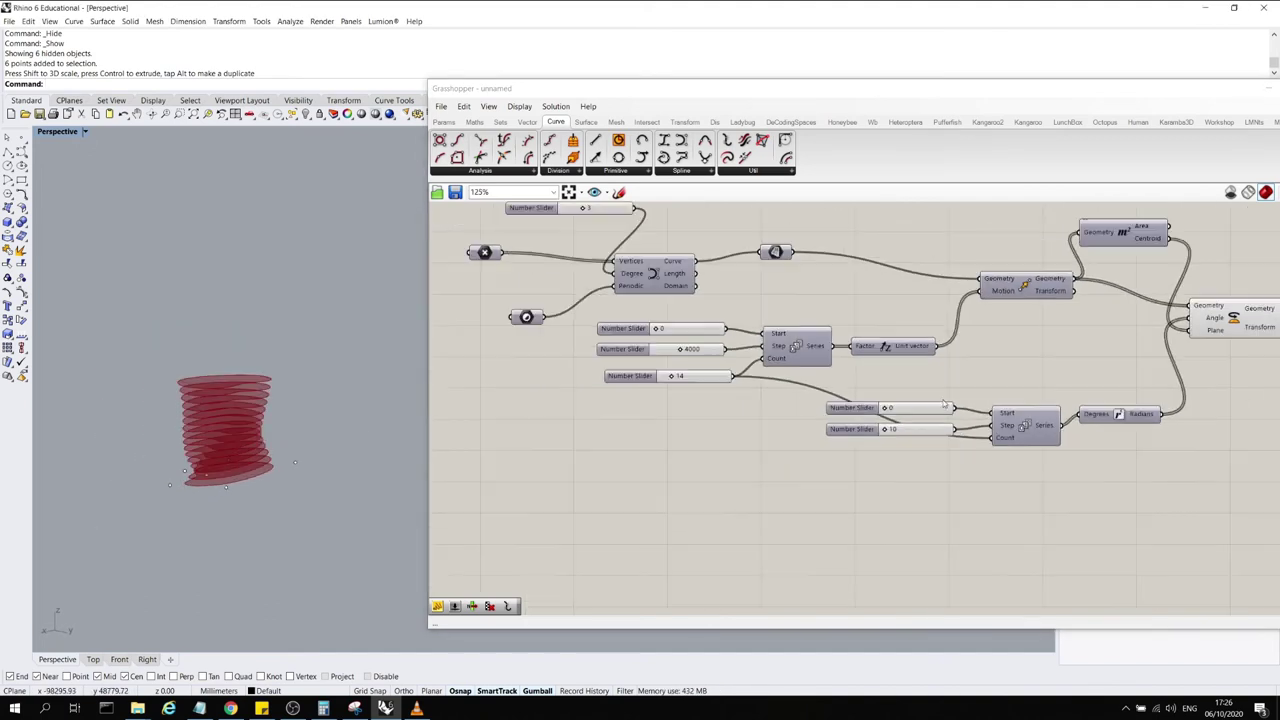
scroll(679, 331, up, 3)
click(669, 403)
mouse_move(668, 403)
mouse_down()
mouse_move(706, 403)
mouse_move(665, 403)
mouse_move(677, 402)
mouse_up()
click(735, 407)
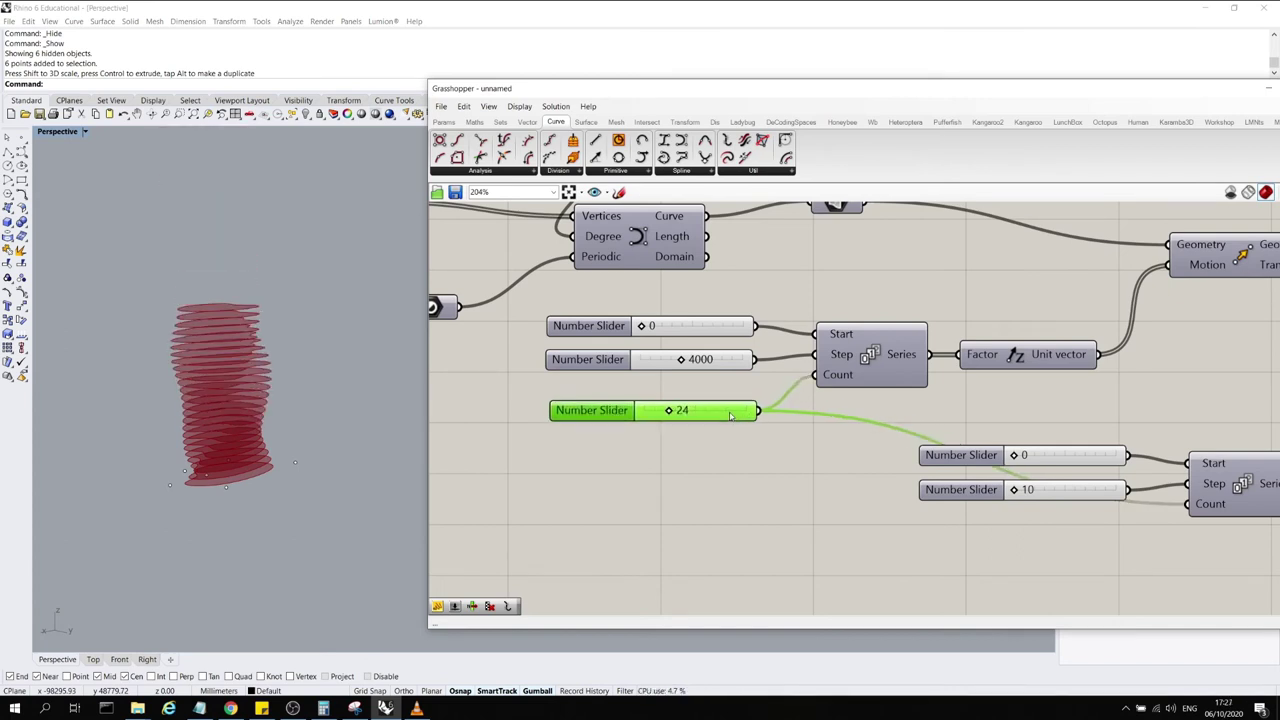
Nudge the Move component slightly down and select the two sliders feeding the rotation Series
click(860, 360)
scroll(823, 378, down, 2)
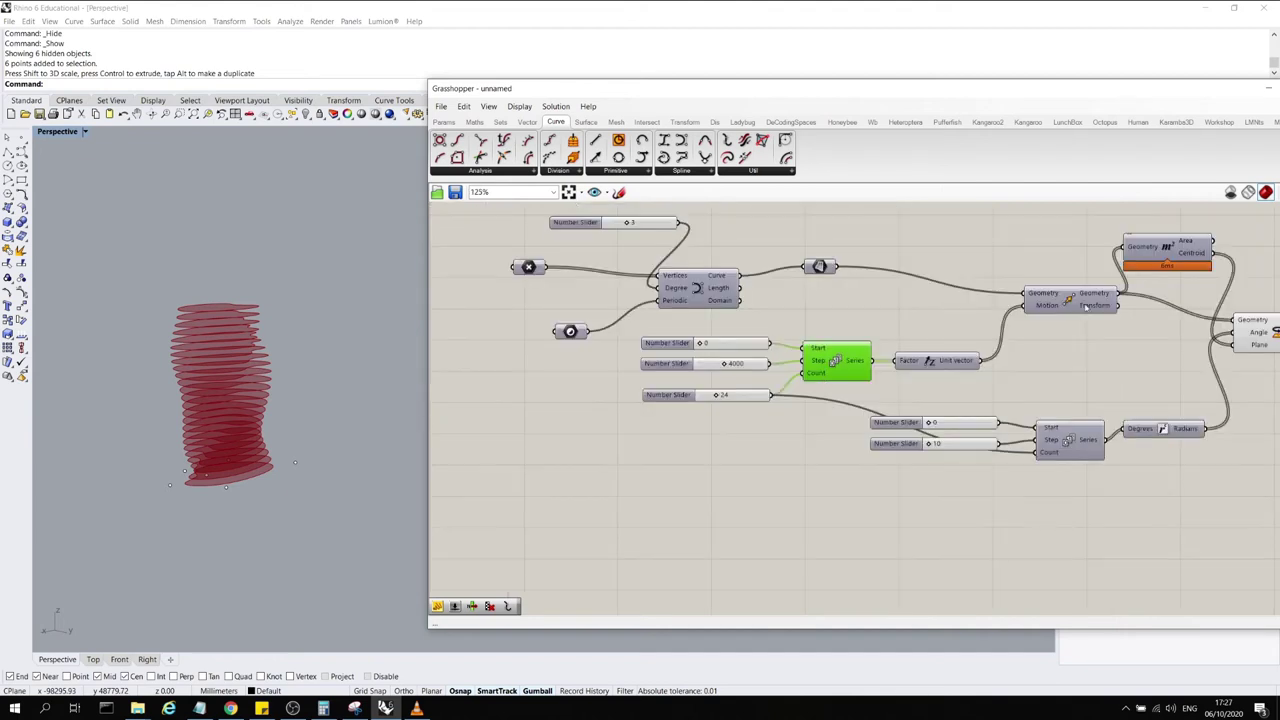
drag(1087, 307, 1081, 317)
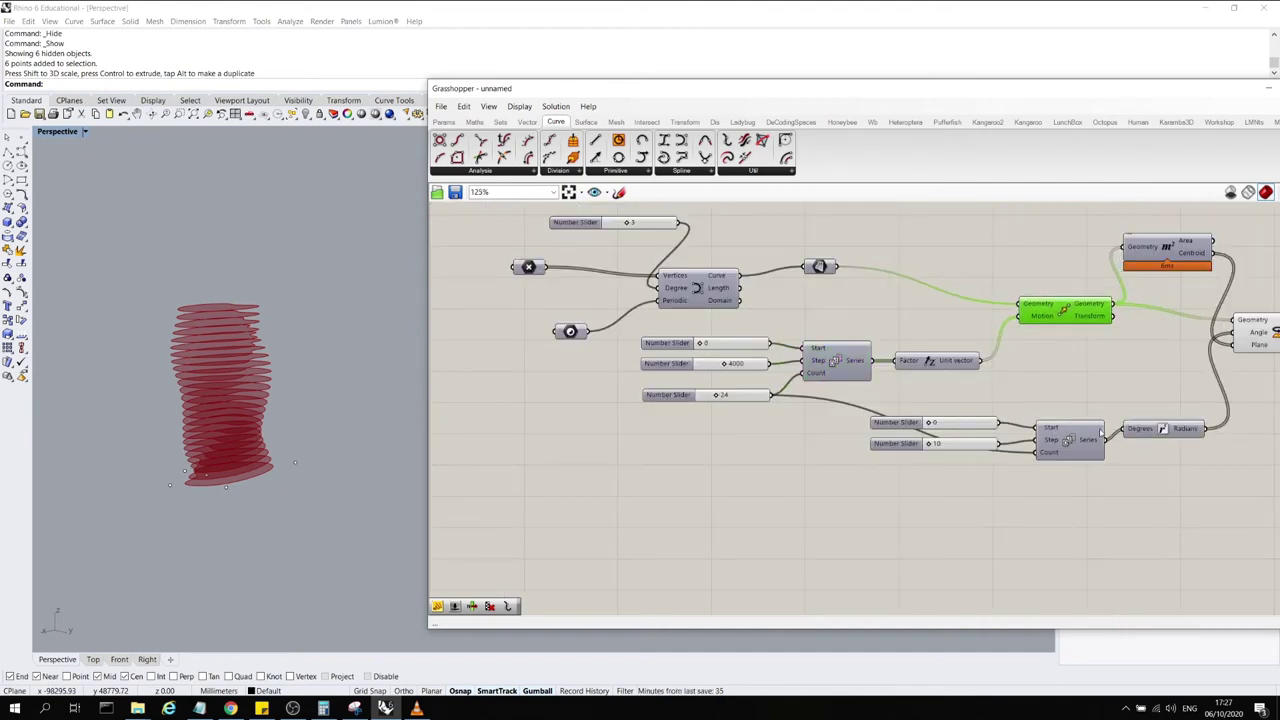
drag(980, 461, 906, 410)
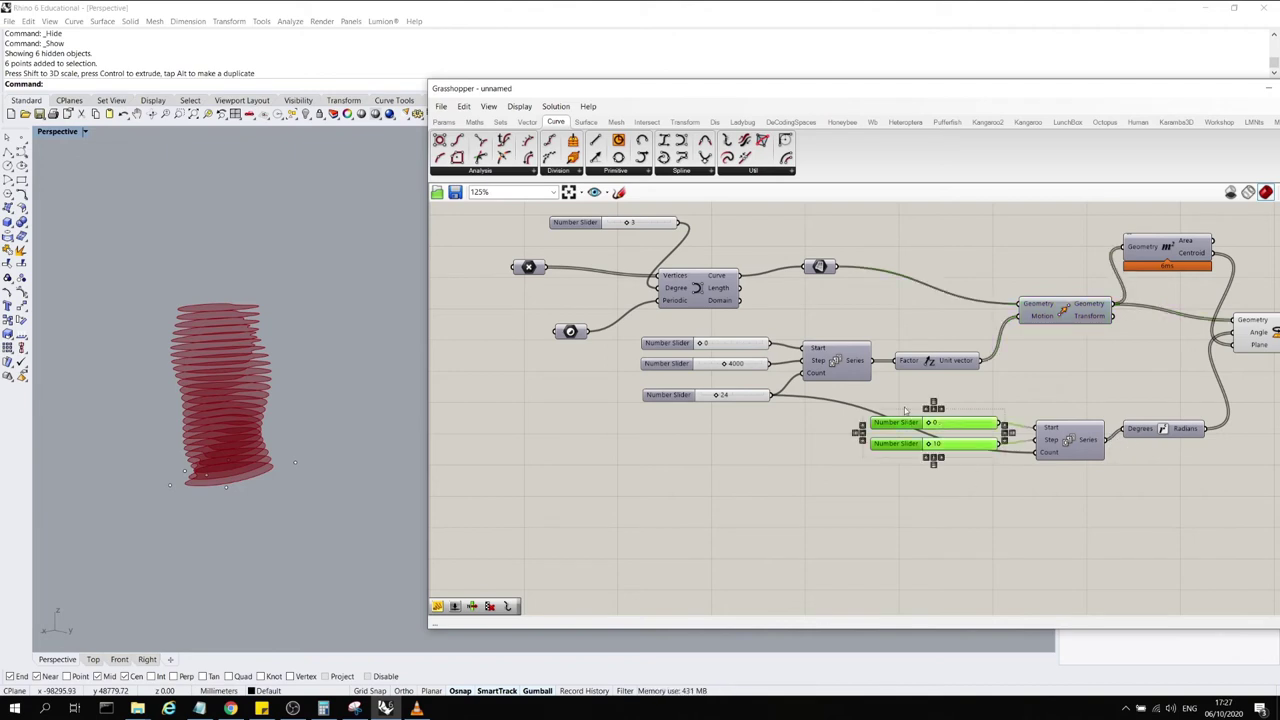
Raise the floor Count slider to 27 and view the taller tower
scroll(700, 388, up, 2)
drag(729, 403, 728, 404)
scroll(265, 357, up, 4)
right_drag(268, 355, 301, 354)
scroll(862, 471, down, 5)
scroll(782, 338, up, 5)
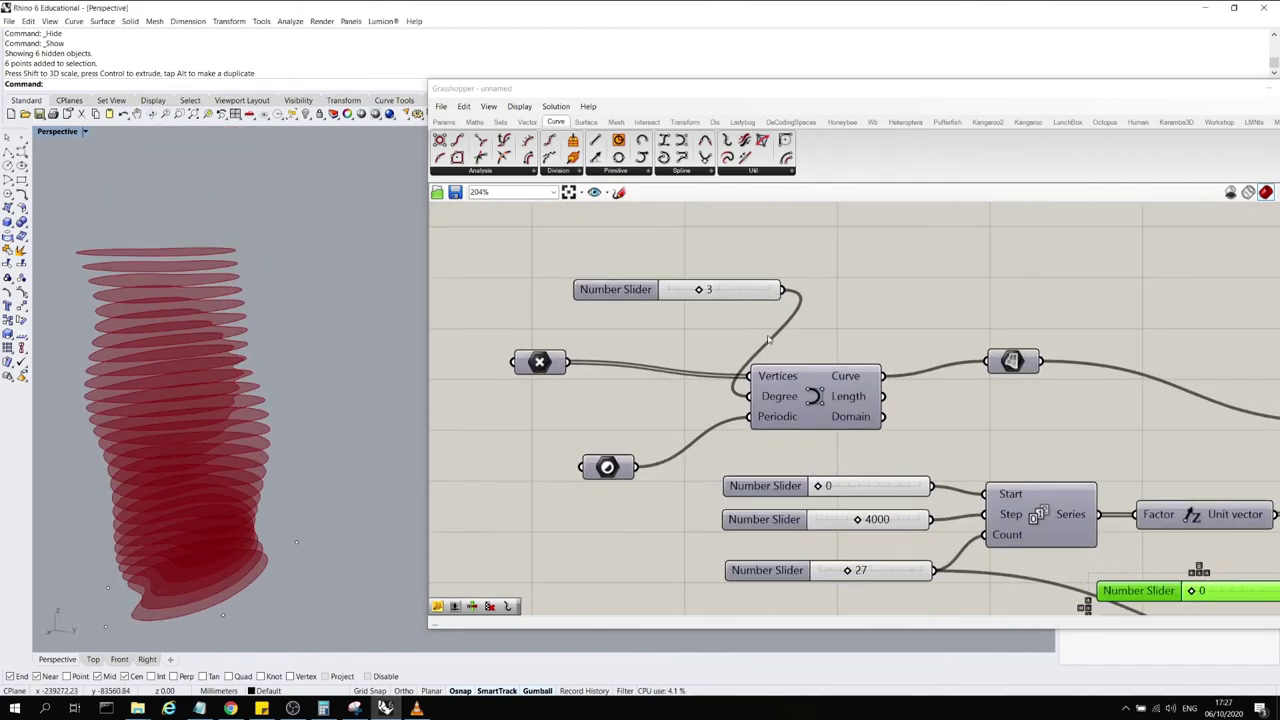
Examine the twisted tower from several angles, with the Rotate component selected to highlight its floors
scroll(690, 287, down, 2)
scroll(862, 514, up, 3)
mouse_move(796, 428)
mouse_down()
mouse_move(808, 428)
mouse_move(776, 428)
mouse_move(796, 428)
mouse_up()
scroll(343, 394, down, 6)
right_drag(341, 395, 309, 410)
scroll(585, 396, down, 6)
scroll(985, 390, up, 4)
click(971, 410)
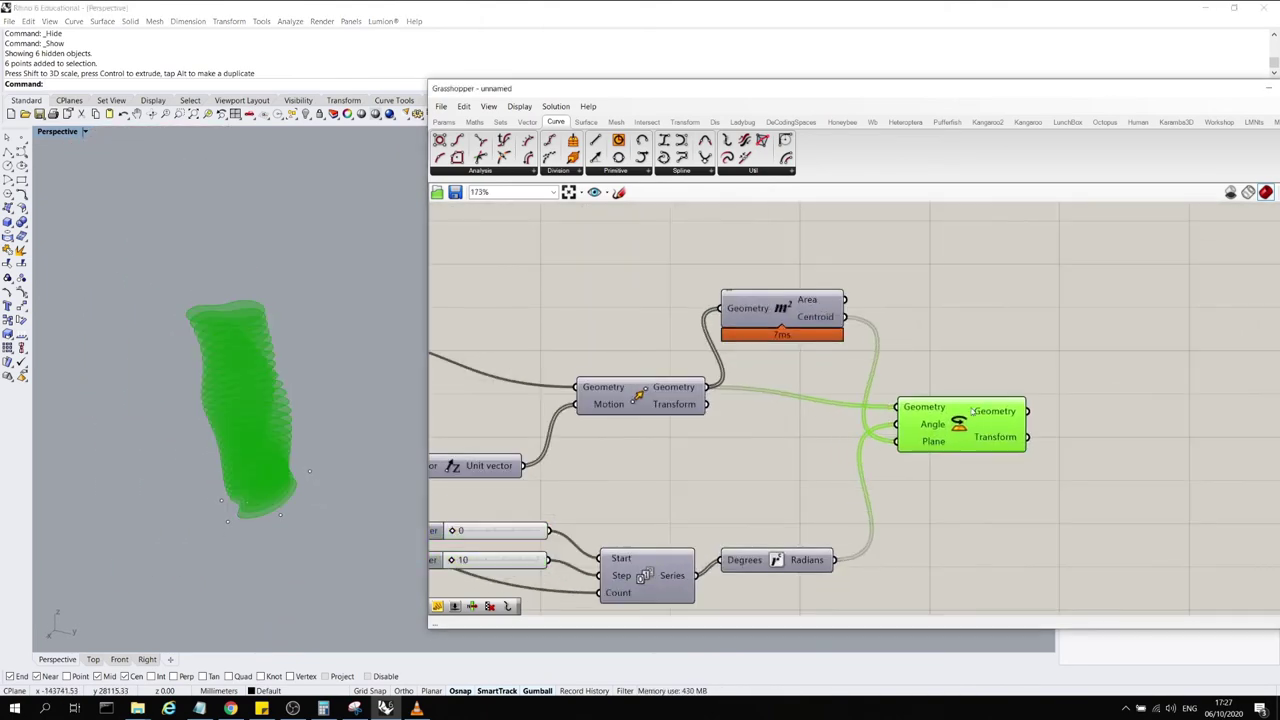
click(1208, 424)
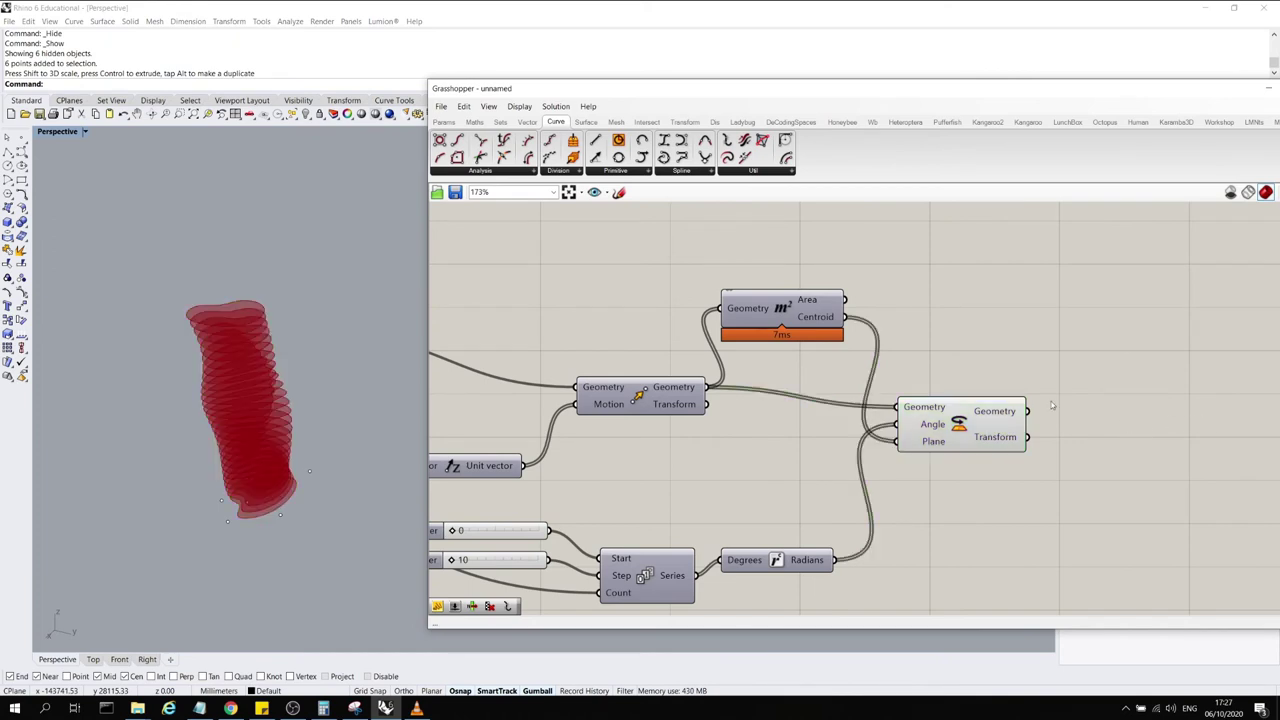
click(1012, 415)
click(230, 708)
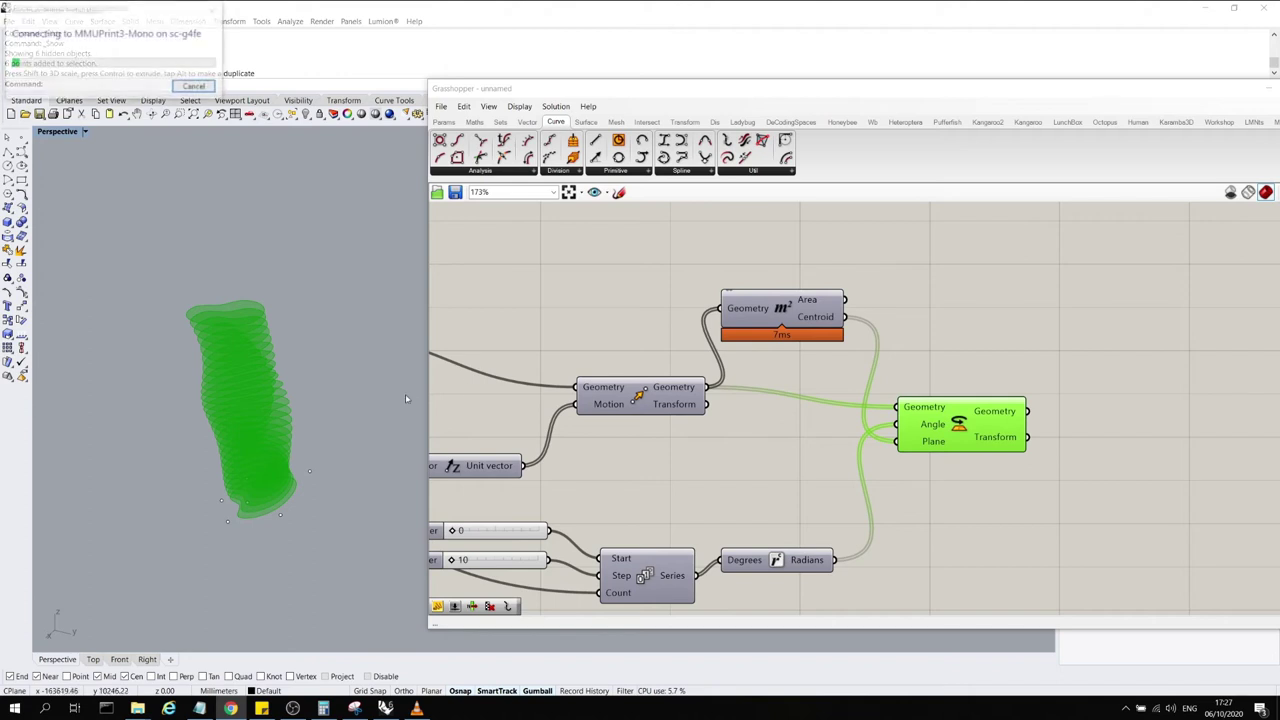
scroll(400, 396, up, 6)
scroll(330, 400, down, 4)
mouse_move(323, 348)
right_down()
mouse_move(326, 274)
mouse_move(332, 364)
right_up()
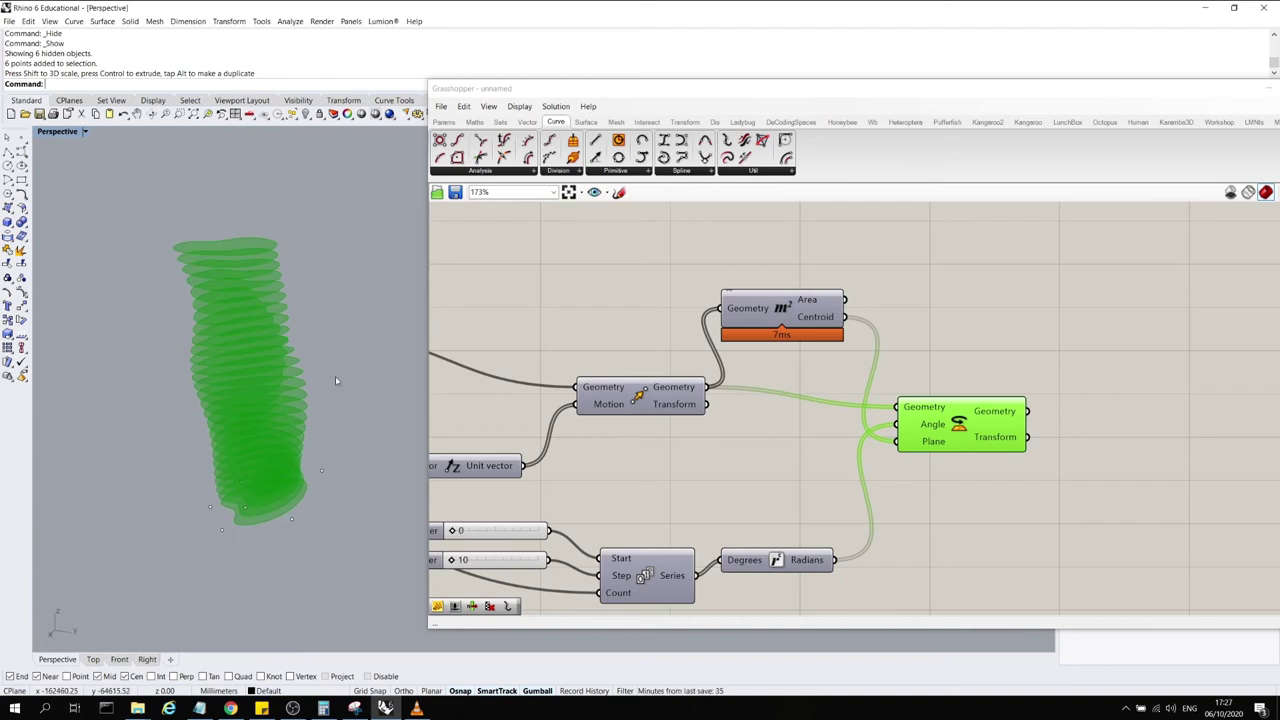
right_click(335, 376)
click(994, 306)
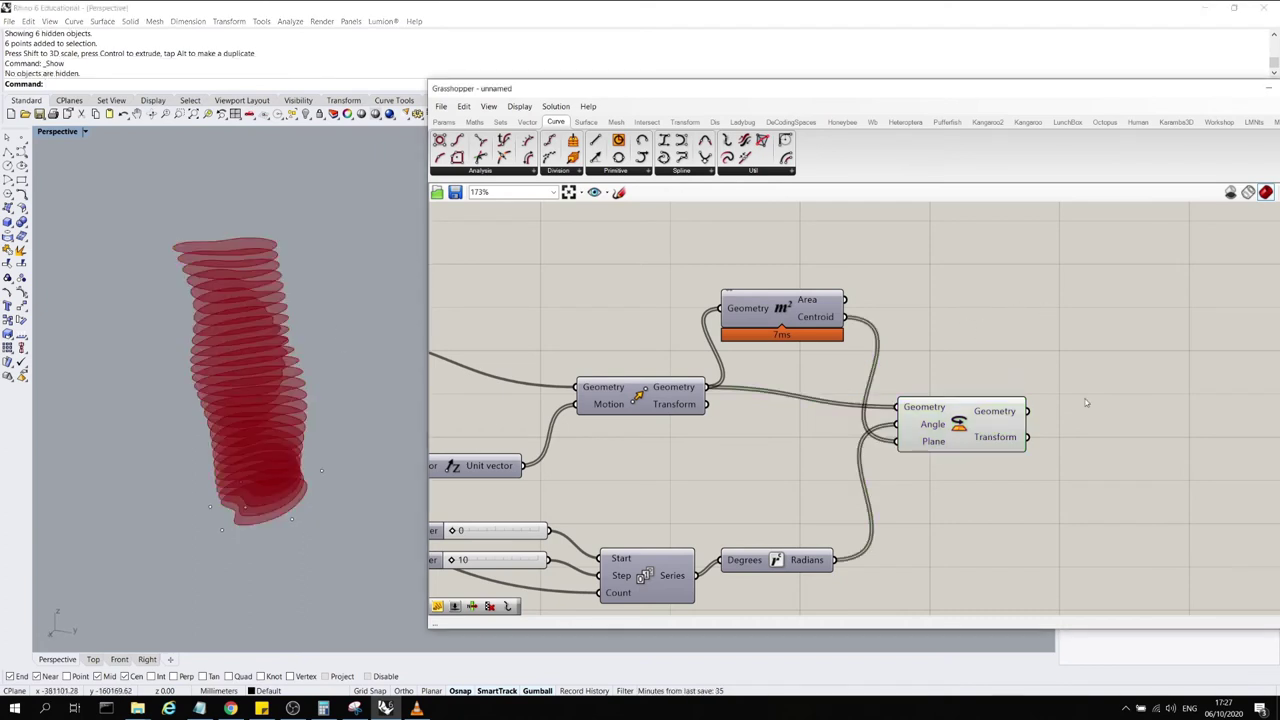
Add a Loft component beyond the Rotate component and check the type of geometry Rotate outputs
double_click(1137, 396)
text(loft)
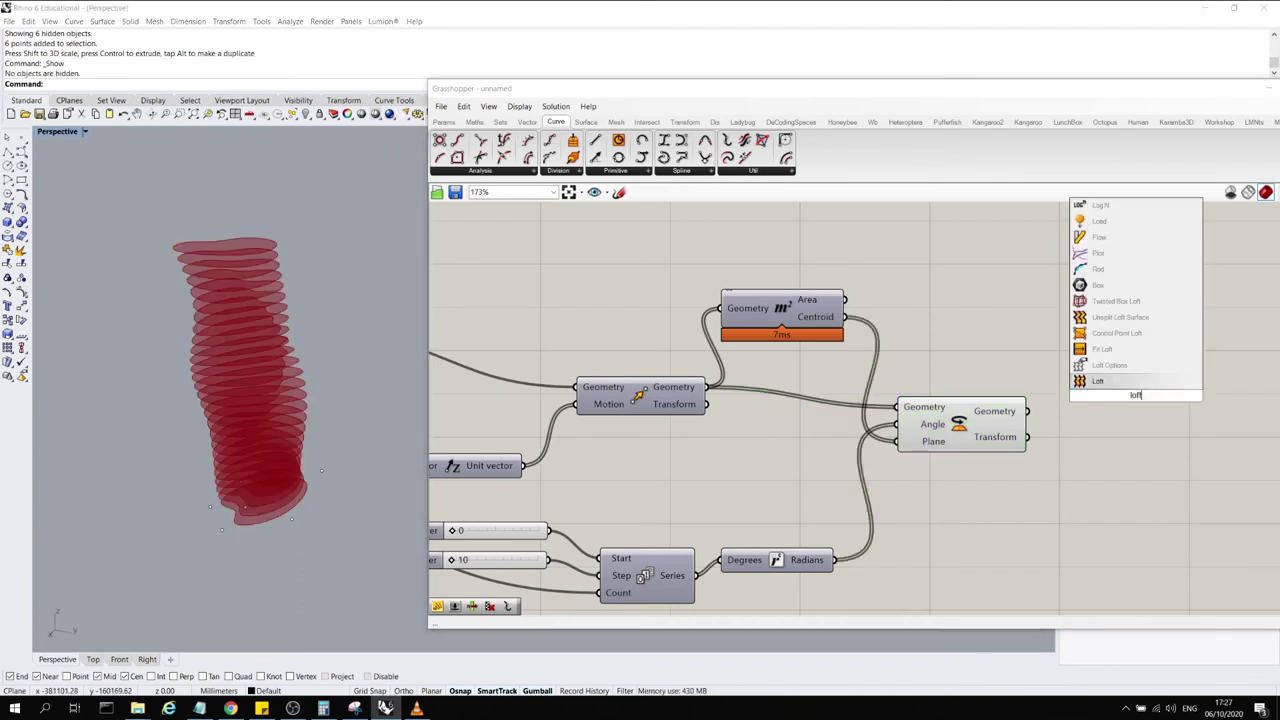
click(1137, 383)
scroll(1148, 402, up, 3)
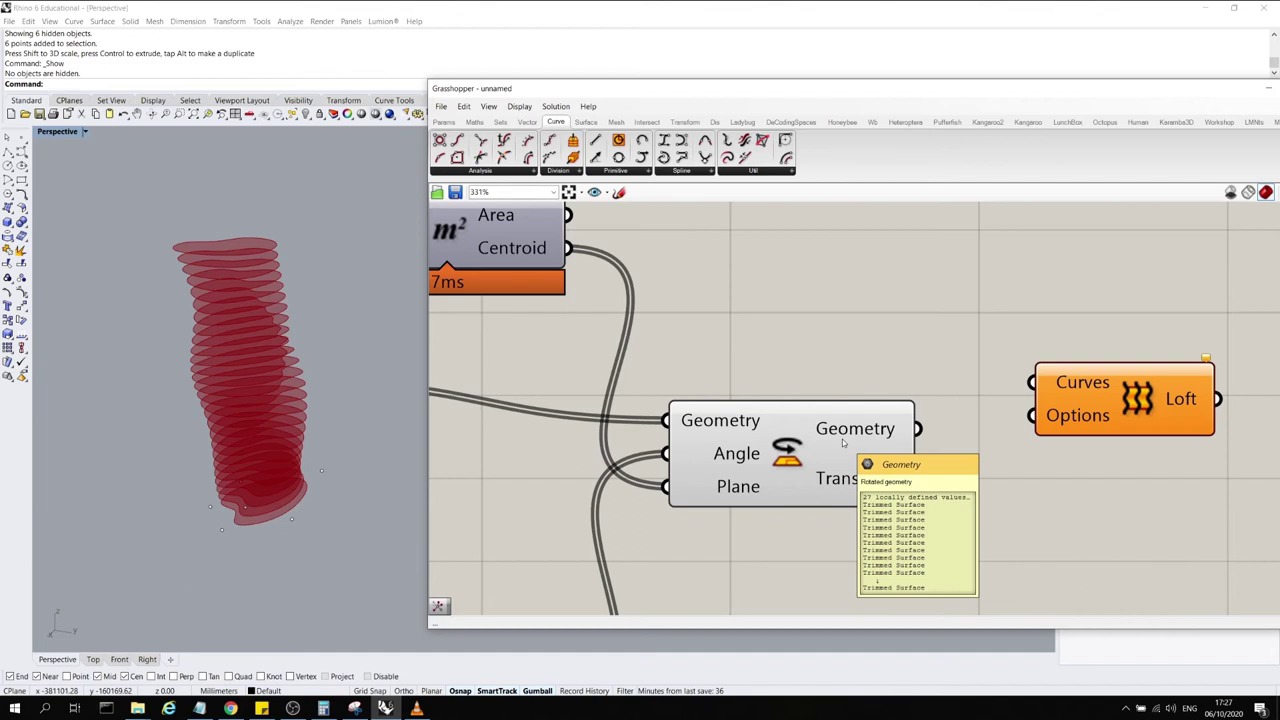
Add a Curve parameter above Rotate, feed it from Rotate's Geometry output, and select it to highlight the floor outlines
double_click(919, 316)
text(cur)
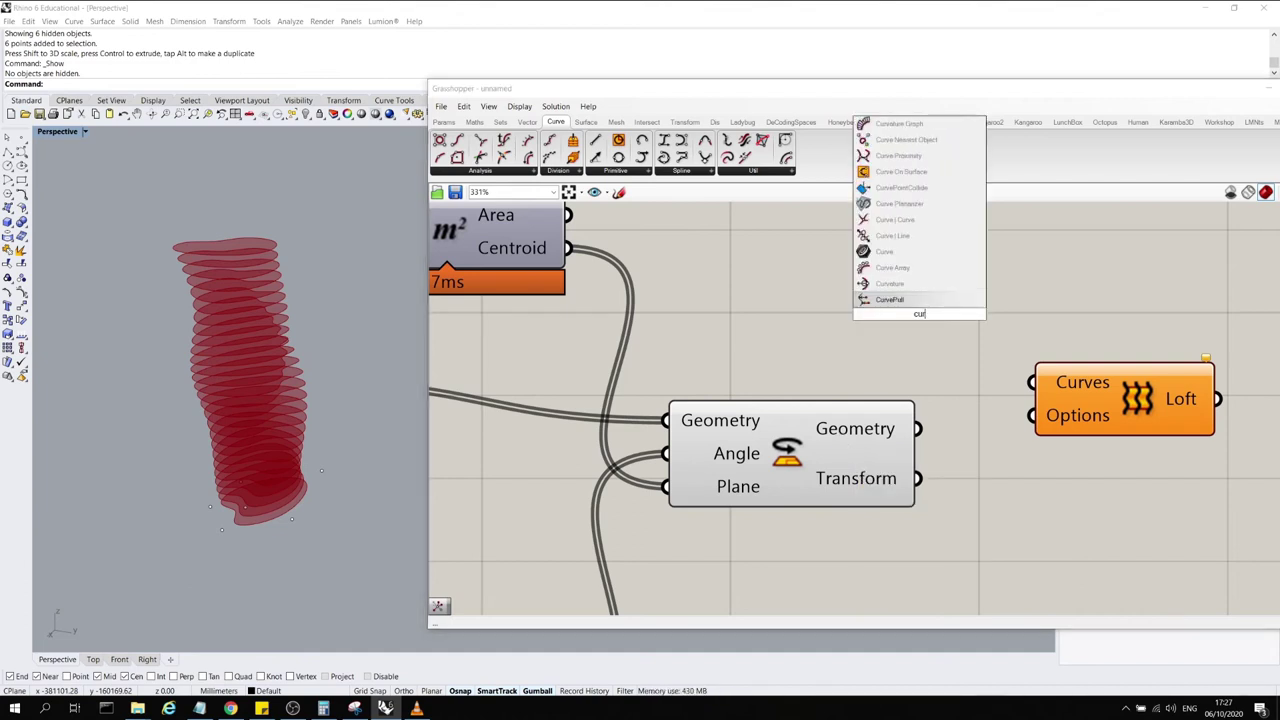
text(ve)
click(919, 301)
drag(918, 315, 929, 312)
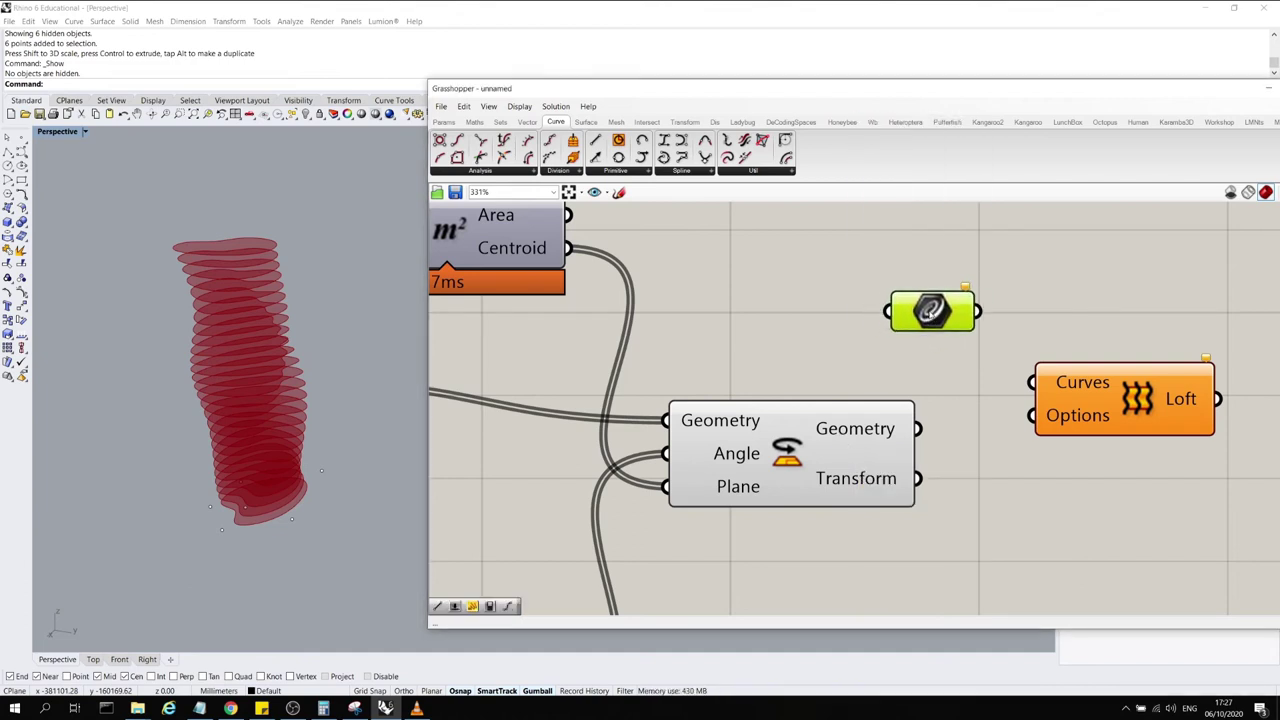
drag(917, 428, 888, 311)
click(945, 313)
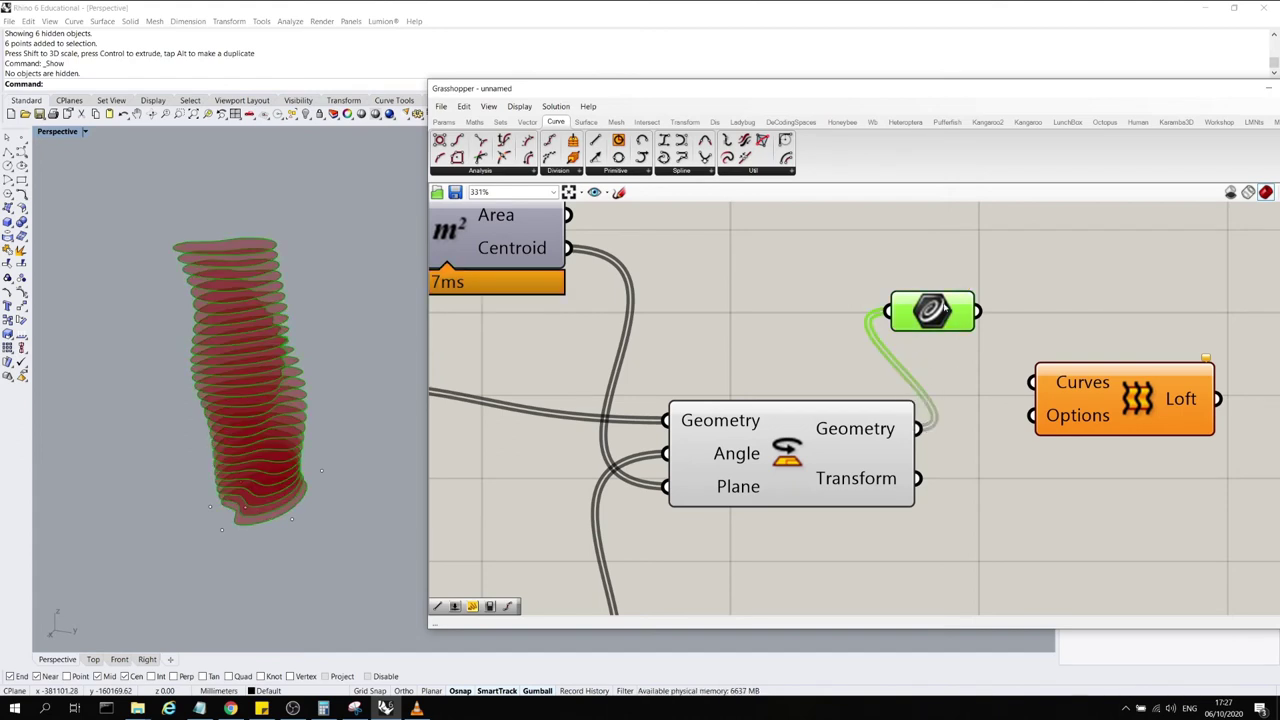
right_drag(250, 394, 208, 304)
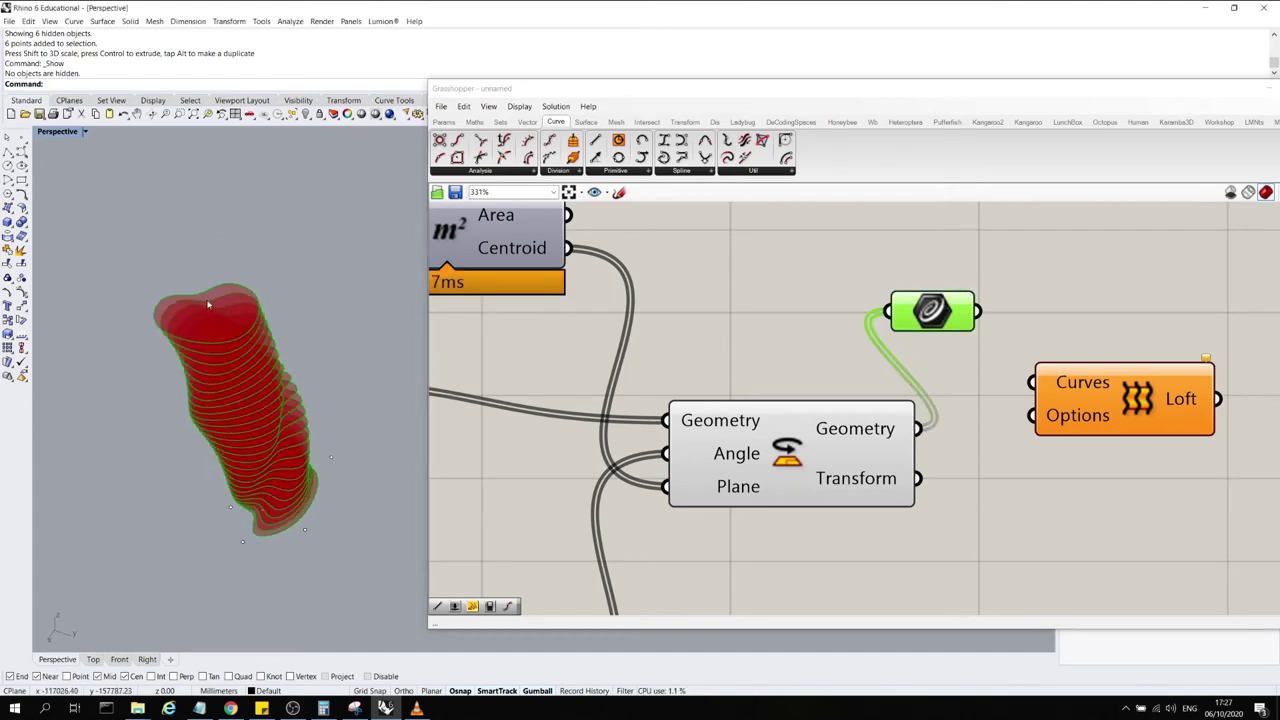
Turn off the Rotate component's preview and select the Curve parameter to view only the floor outlines
click(778, 433)
right_click(763, 315)
right_click(737, 446)
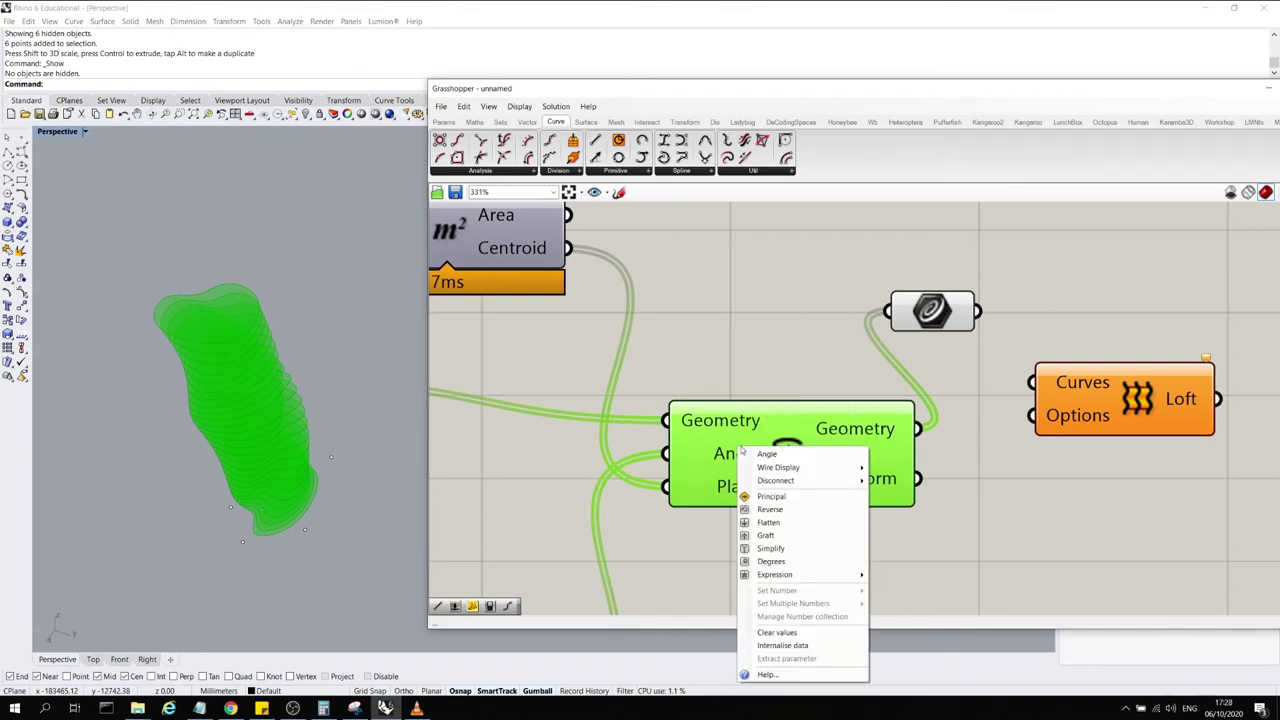
right_click(791, 423)
click(816, 447)
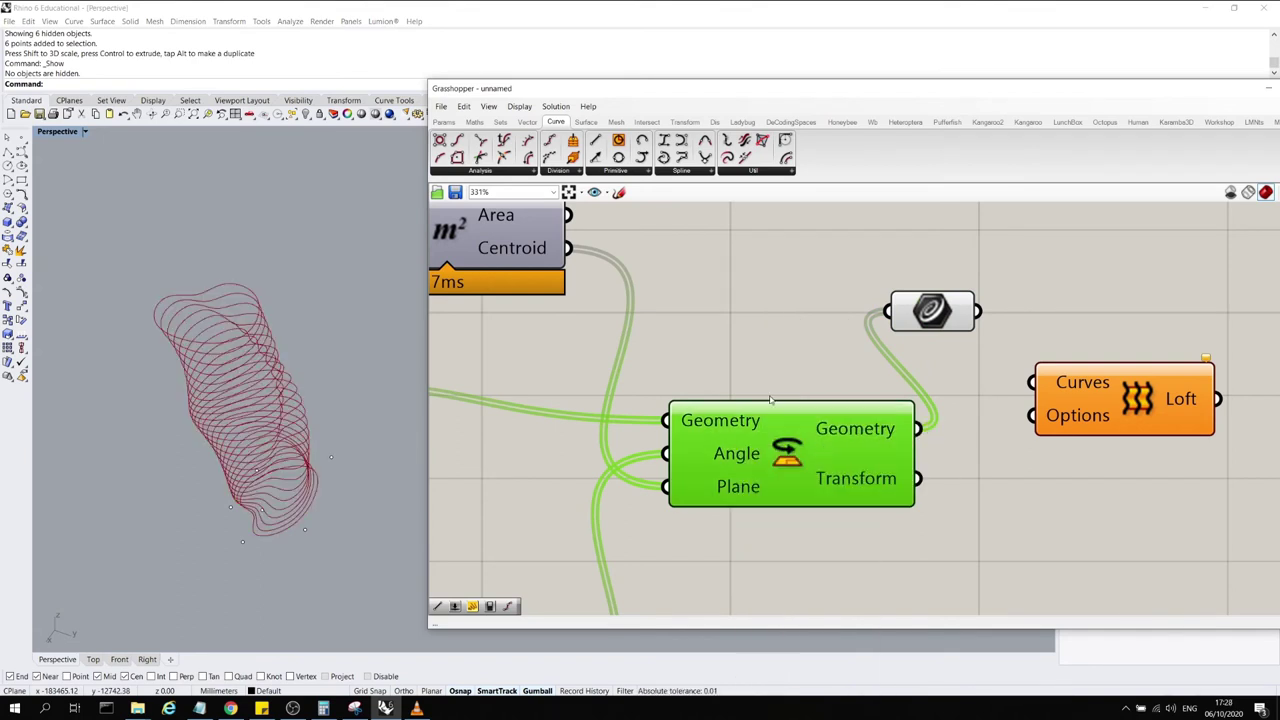
click(781, 391)
click(922, 318)
right_drag(236, 508, 227, 422)
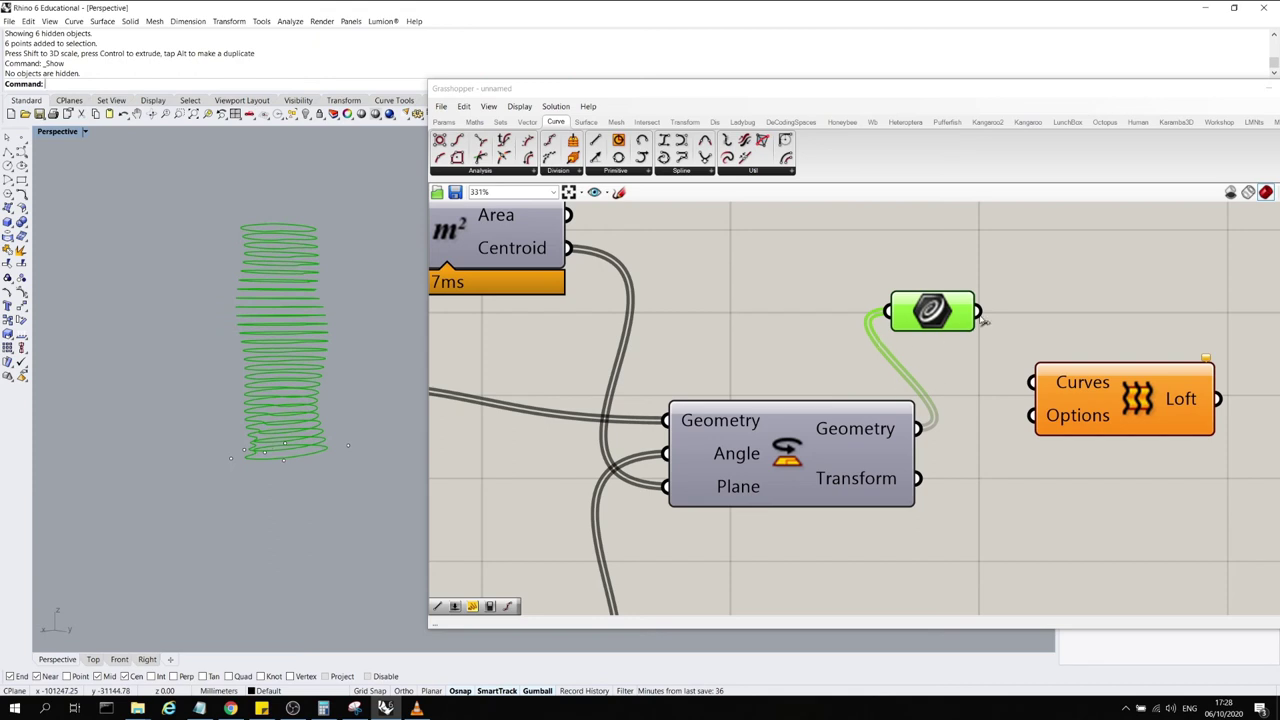
Connect the Curve parameter to Loft's Curves input, place Loft level with it, and view the lofted facade
drag(983, 320, 1032, 382)
drag(1100, 405, 1105, 319)
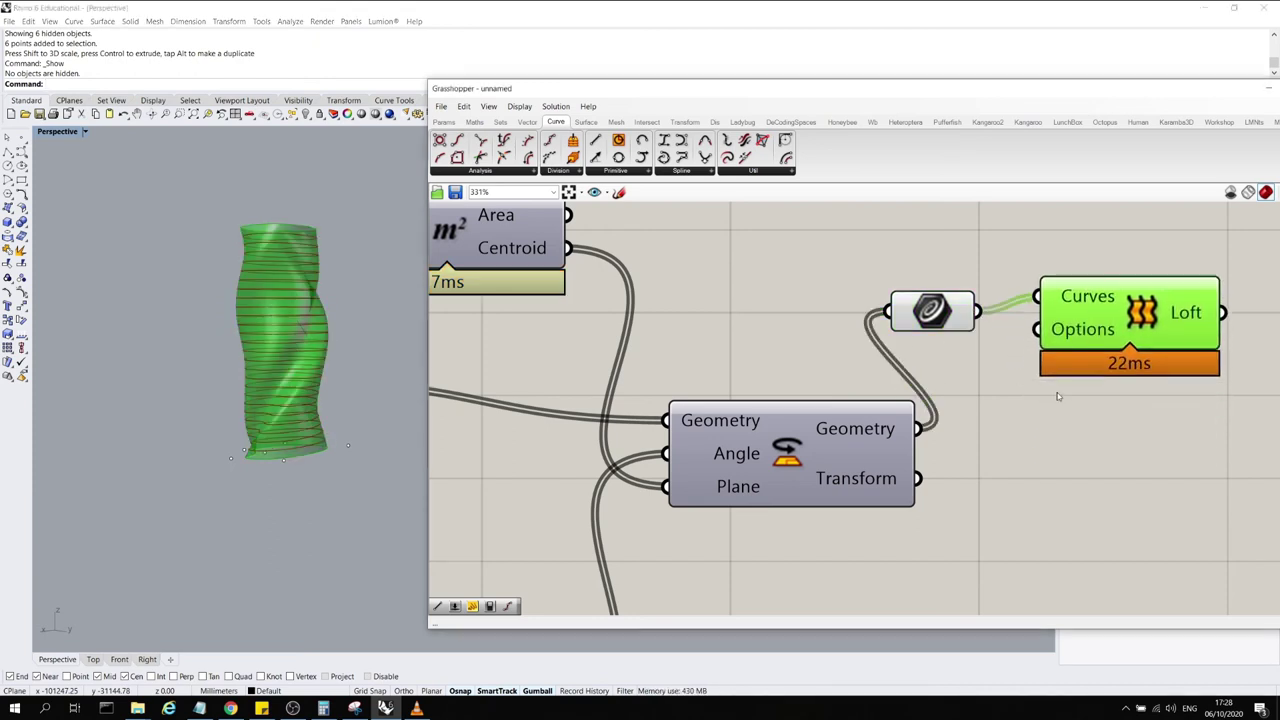
click(1057, 391)
right_drag(320, 312, 262, 428)
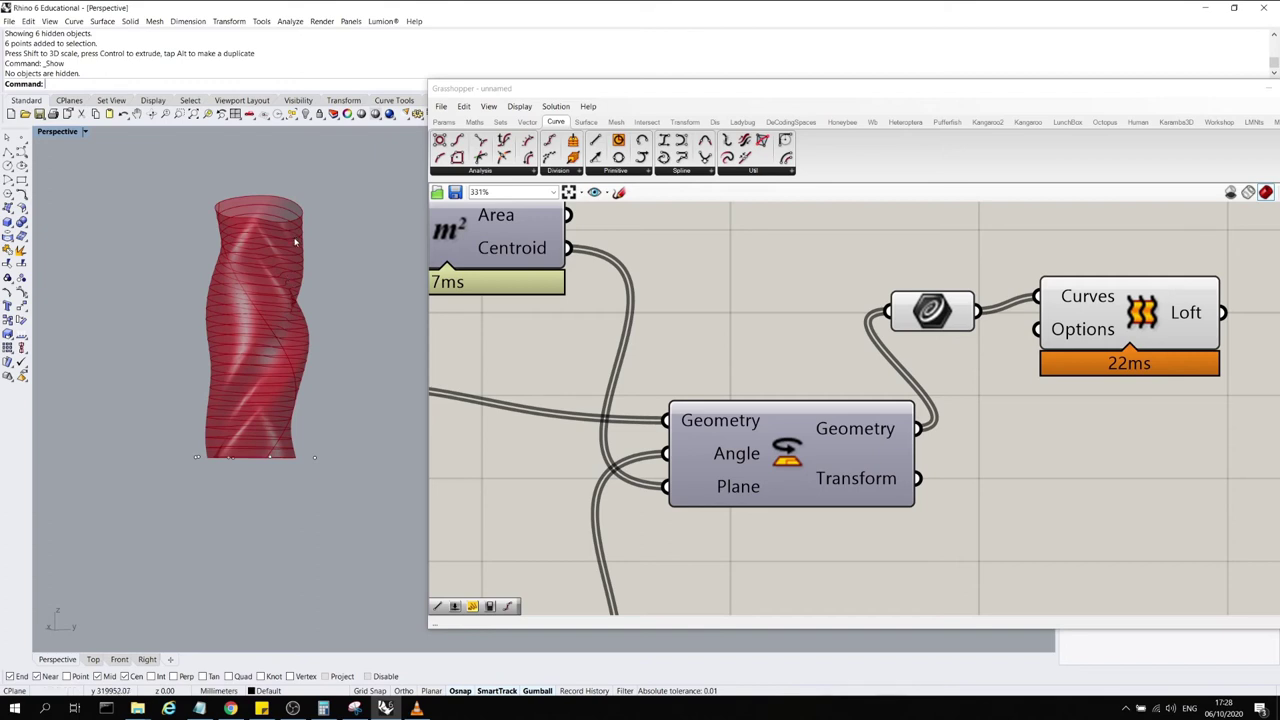
Select a base curve control point at the foot of the tower and move it outward to reshape the lofted facade
right_drag(295, 242, 212, 312)
scroll(646, 362, down, 4)
scroll(943, 373, up, 1)
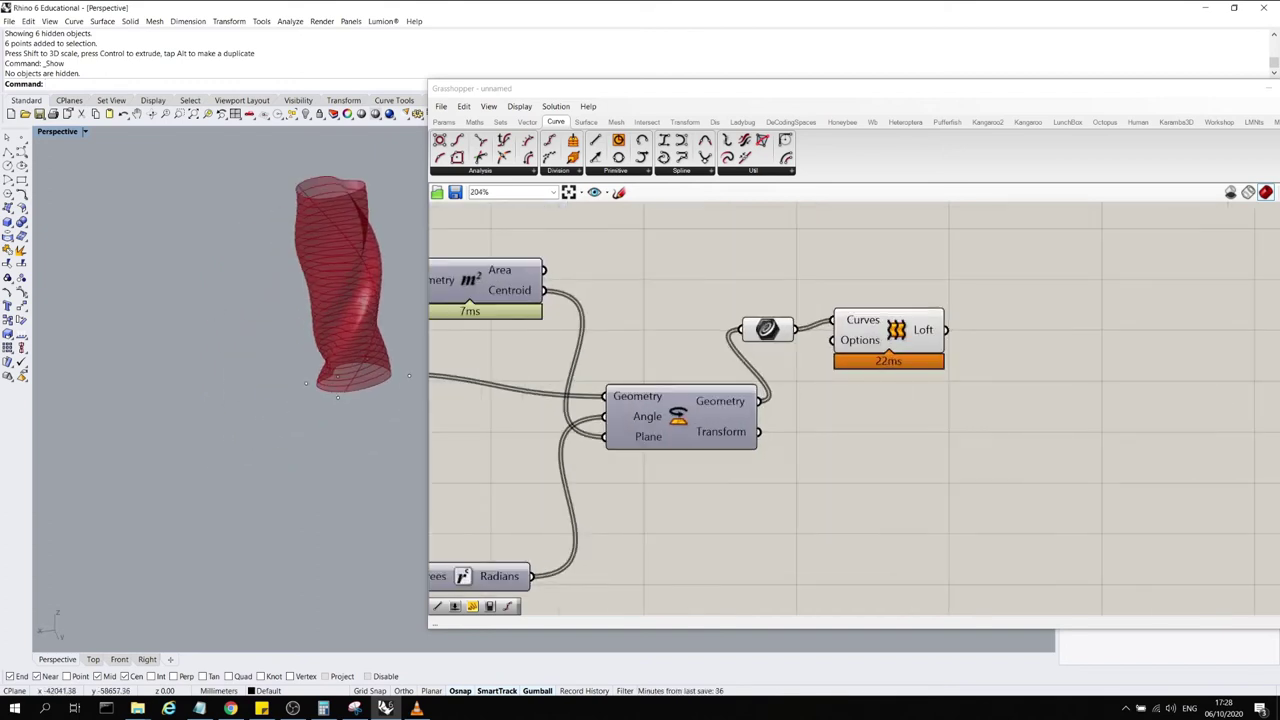
click(338, 398)
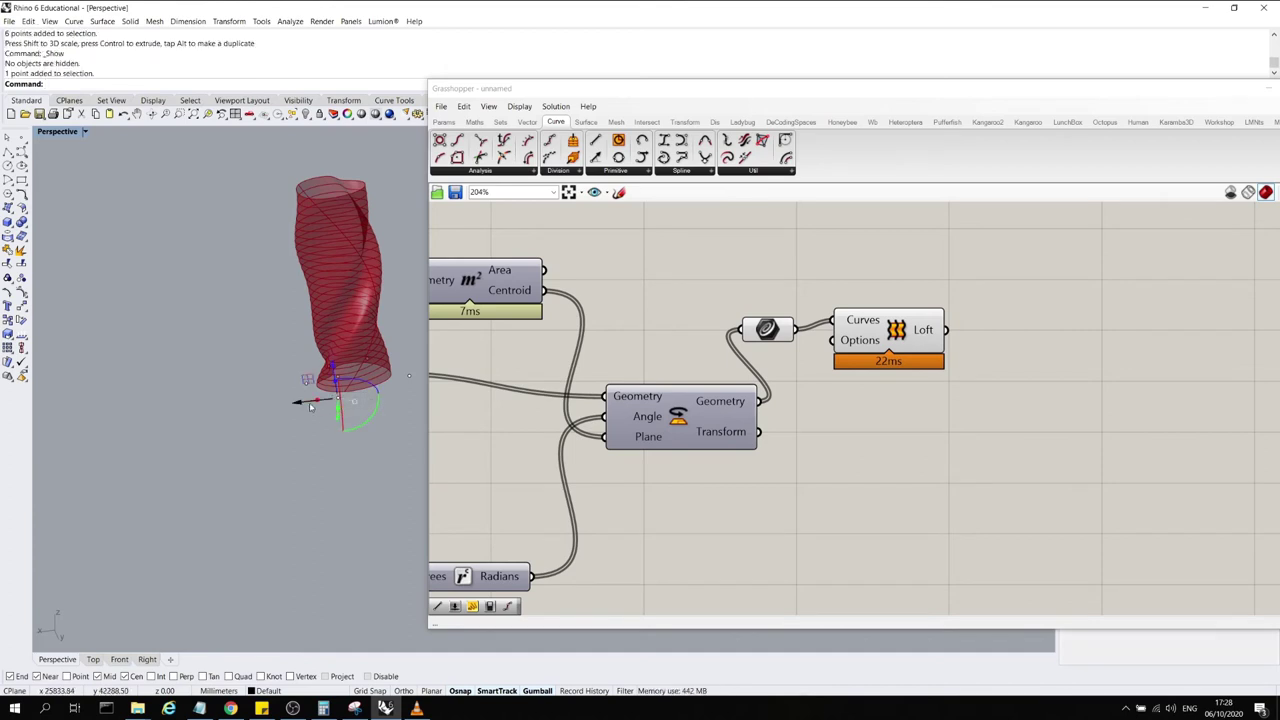
drag(338, 421, 296, 519)
right_drag(296, 516, 394, 367)
mouse_move(346, 564)
mouse_down()
mouse_move(280, 569)
mouse_move(335, 544)
mouse_up()
Examine the whole definition, from the base curve through the two Series components to Rotate and Loft
scroll(1024, 497, down, 5)
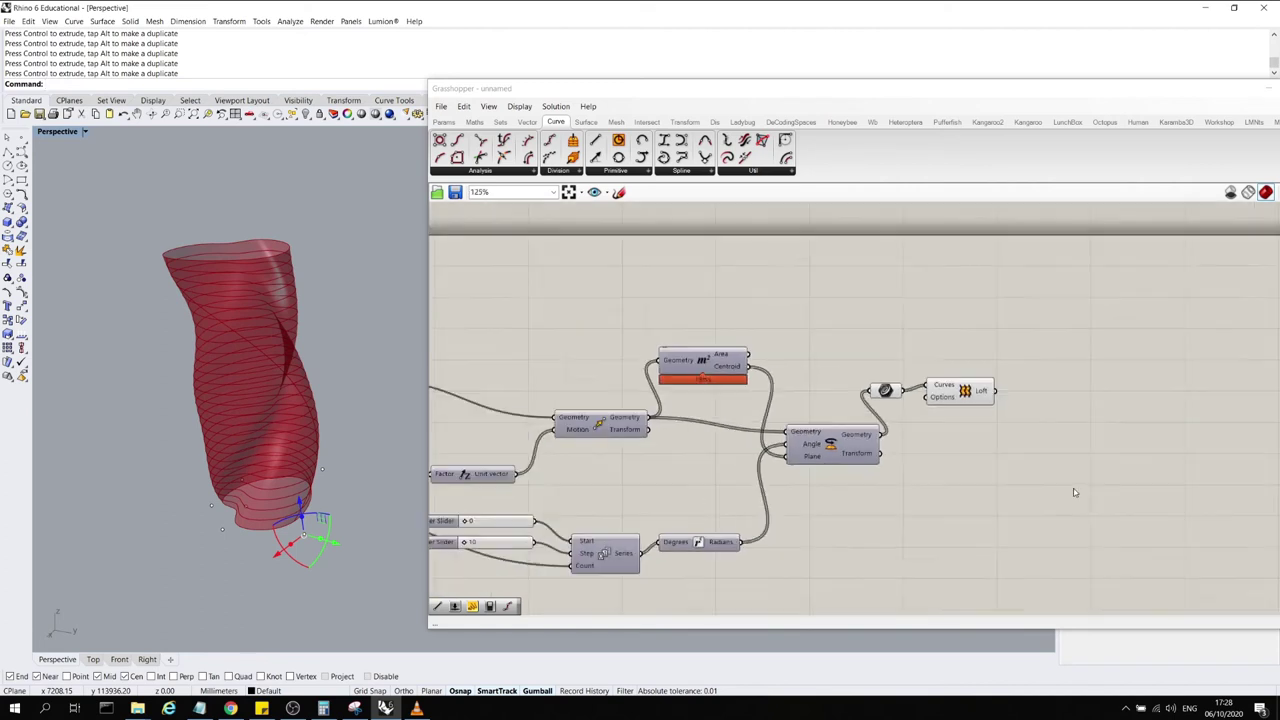
scroll(1037, 508, up, 2)
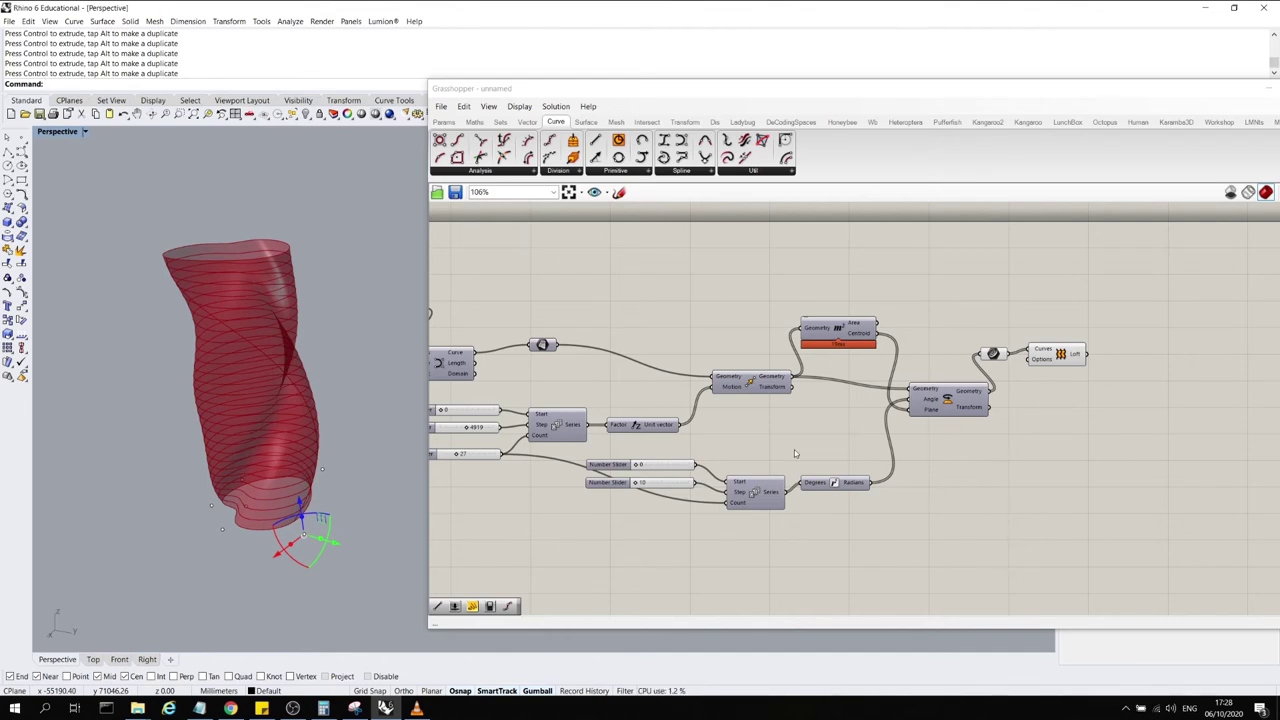
scroll(892, 467, down, 3)
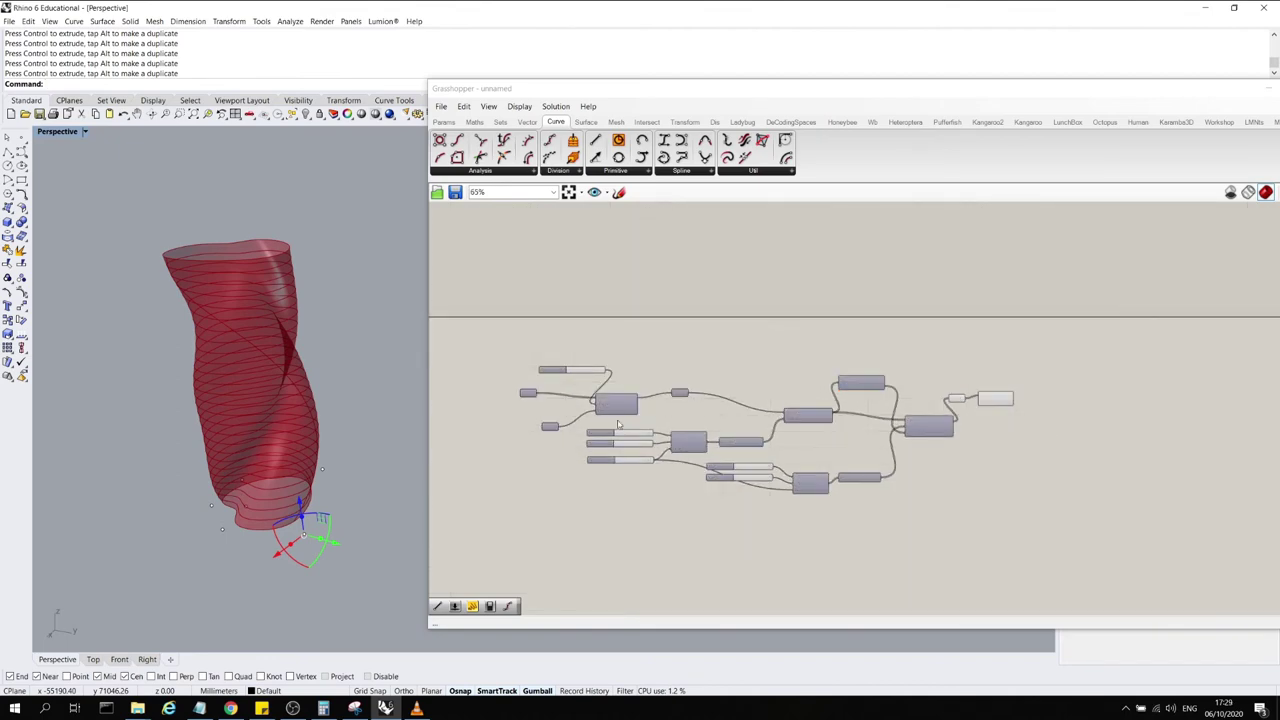
scroll(778, 467, up, 4)
scroll(693, 480, up, 2)
drag(699, 497, 714, 494)
scroll(714, 494, down, 5)
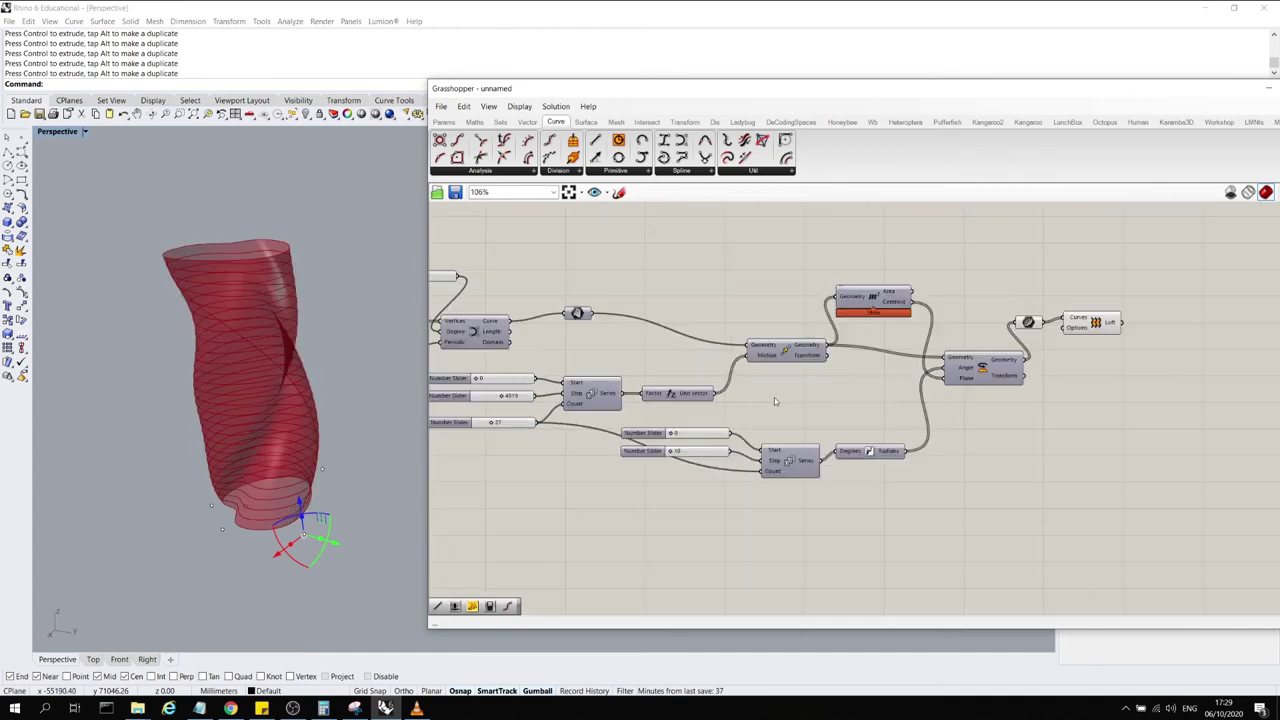
Highlight the Loft surface and move another base control point slightly outward to test how the facade updates
scroll(1088, 347, up, 5)
click(1088, 347)
right_drag(349, 369, 308, 342)
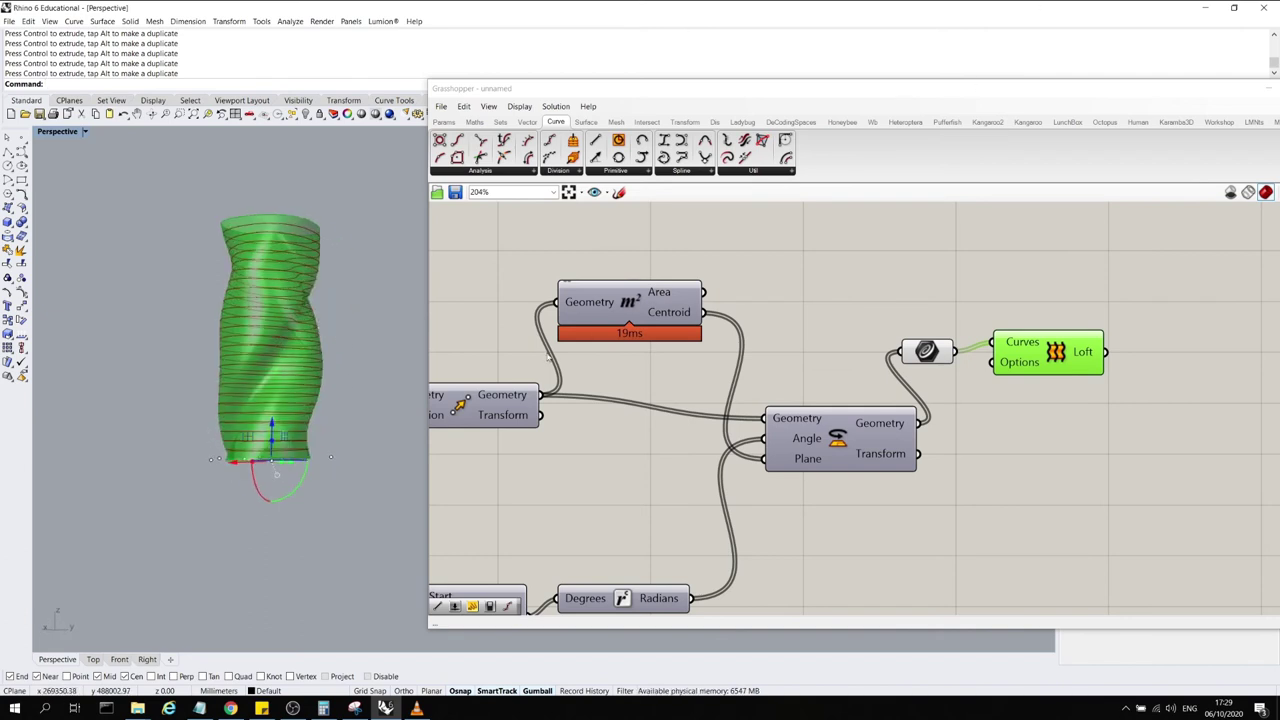
right_drag(337, 483, 350, 430)
click(352, 428)
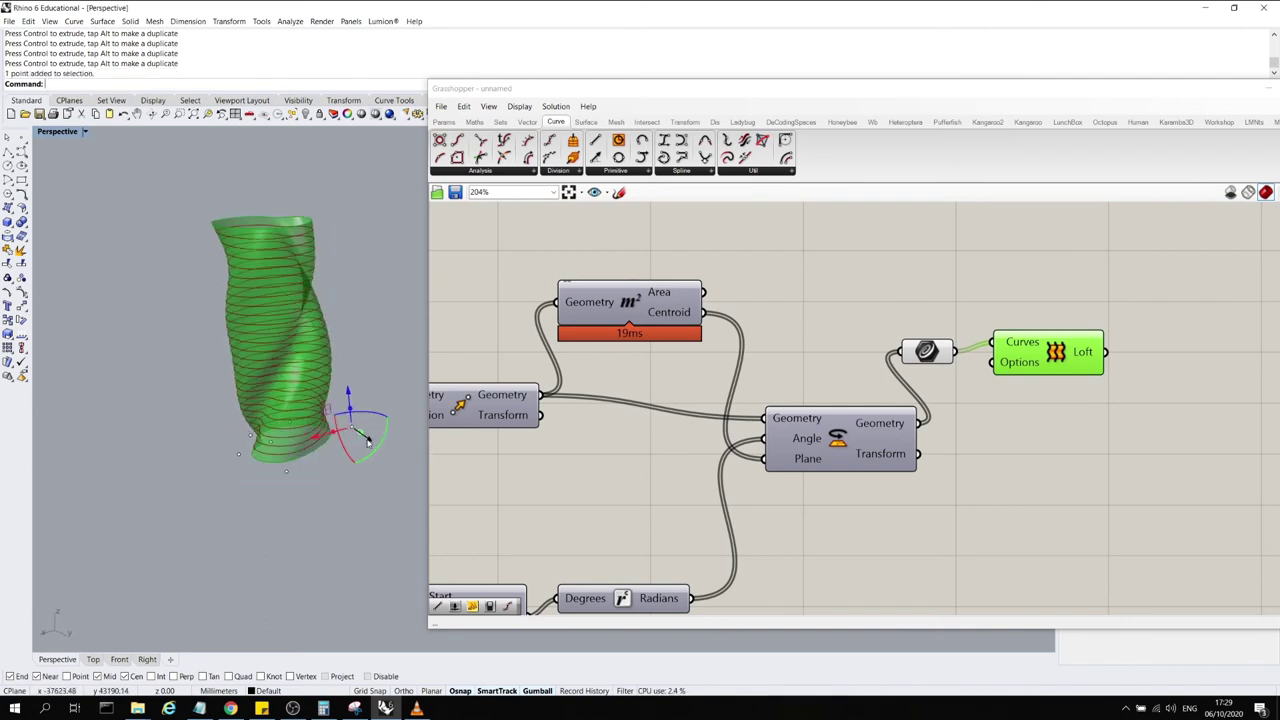
drag(367, 441, 385, 436)
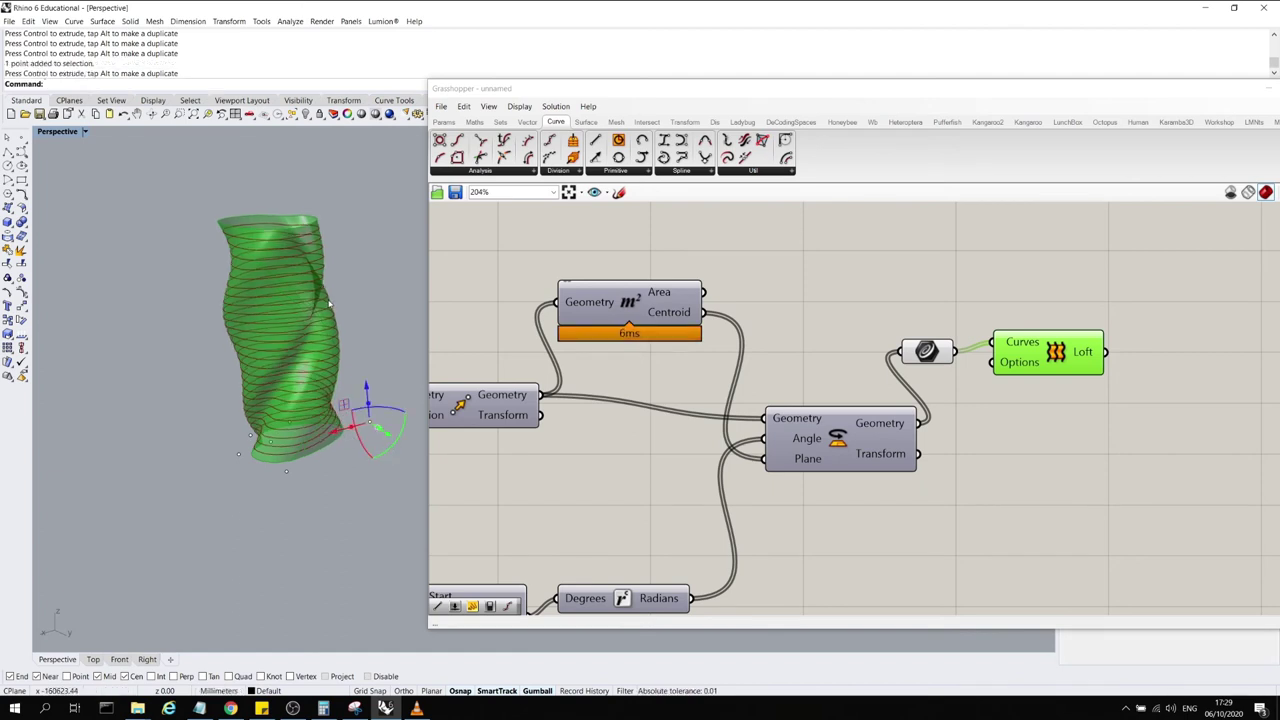
right_drag(329, 303, 329, 261)
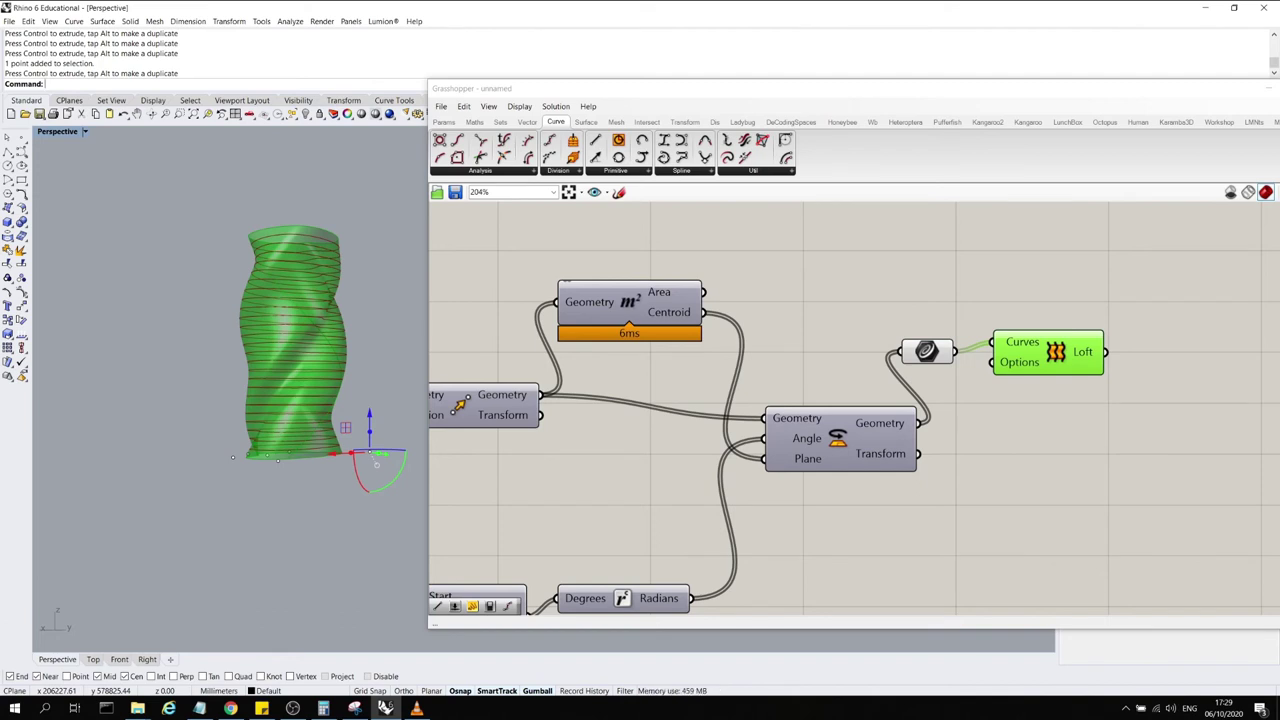
click(1065, 421)
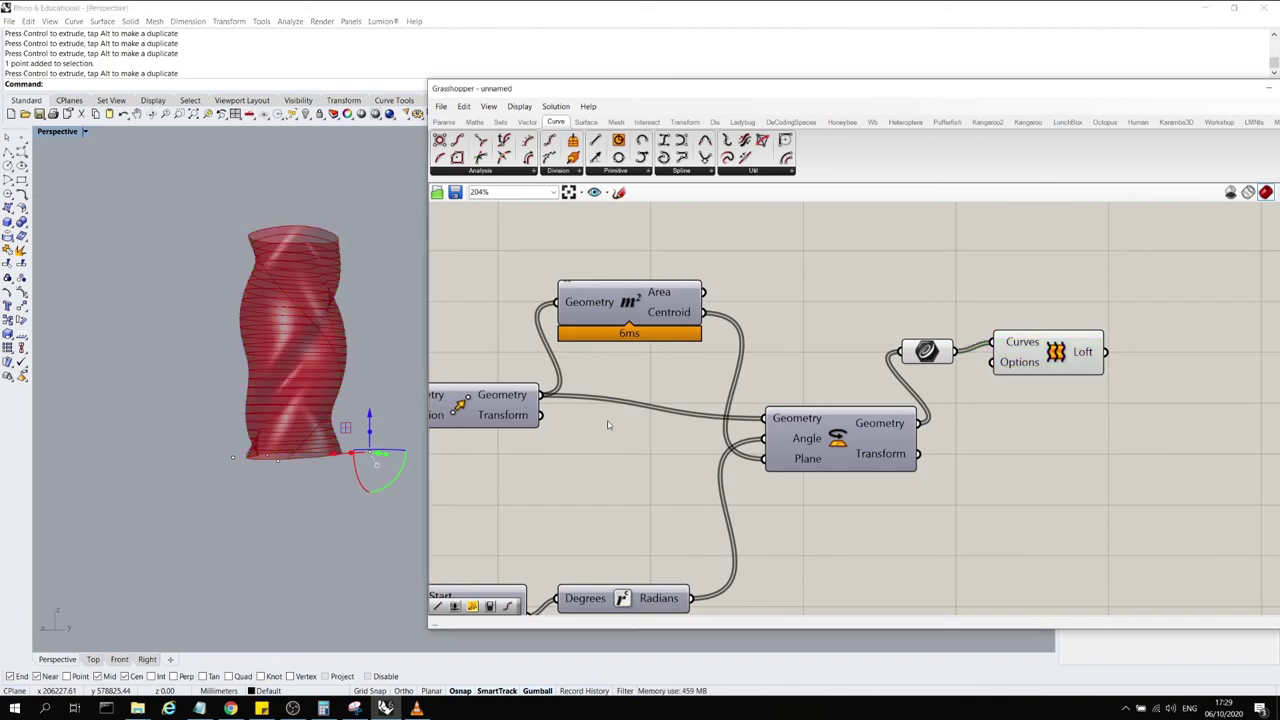
Set the Step slider of the floor-height Series to 5509 and view the taller tower
right_drag(354, 312, 322, 296)
scroll(1009, 412, down, 6)
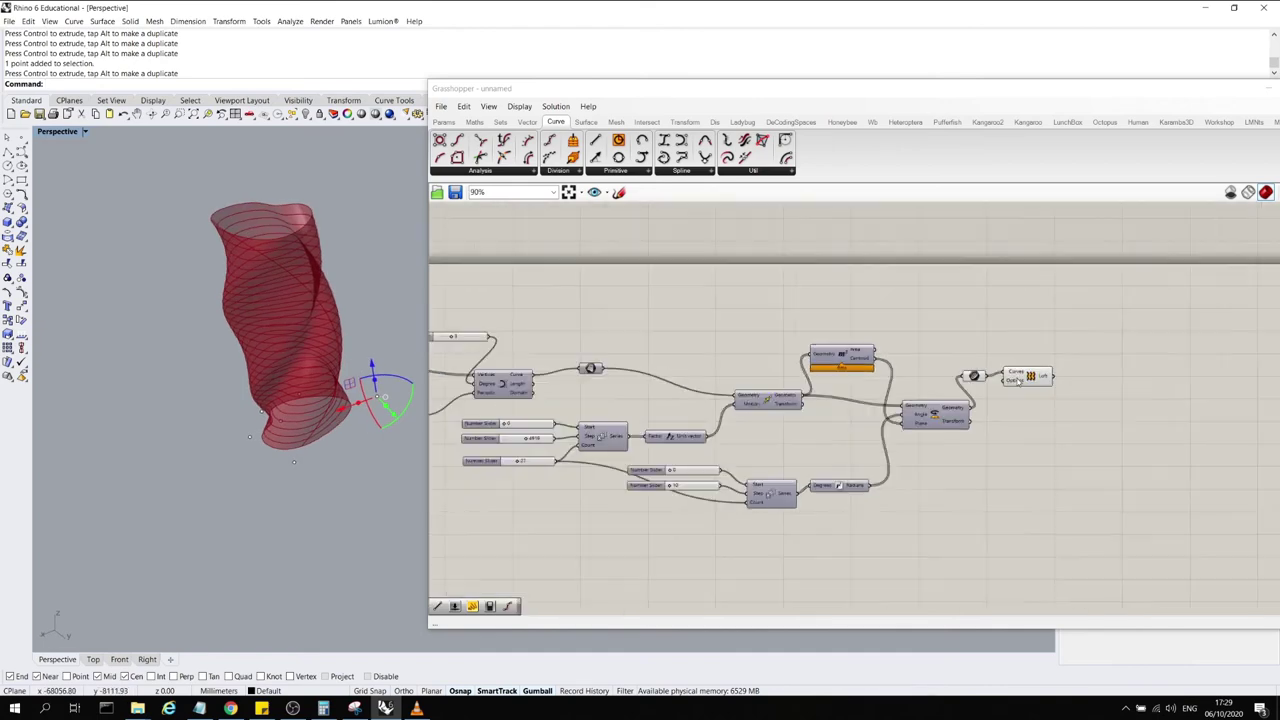
scroll(1063, 362, down, 1)
scroll(818, 442, up, 6)
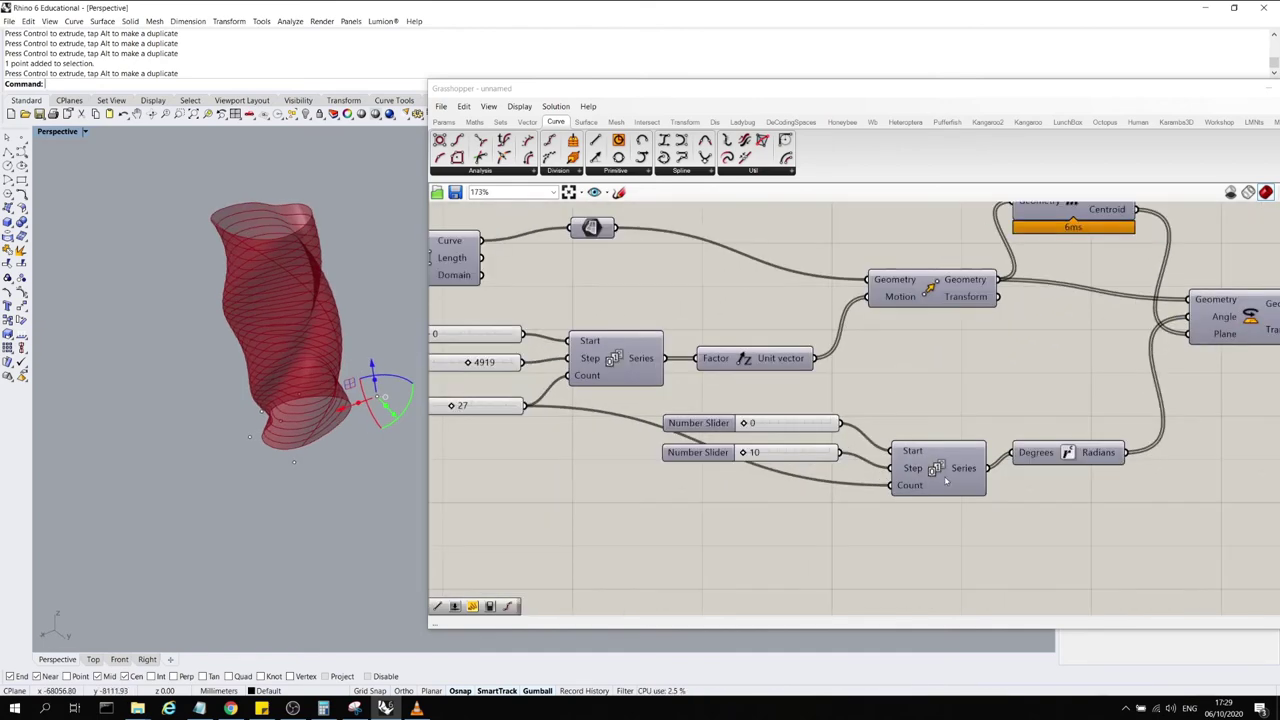
scroll(1026, 421, down, 4)
scroll(748, 400, up, 5)
click(725, 385)
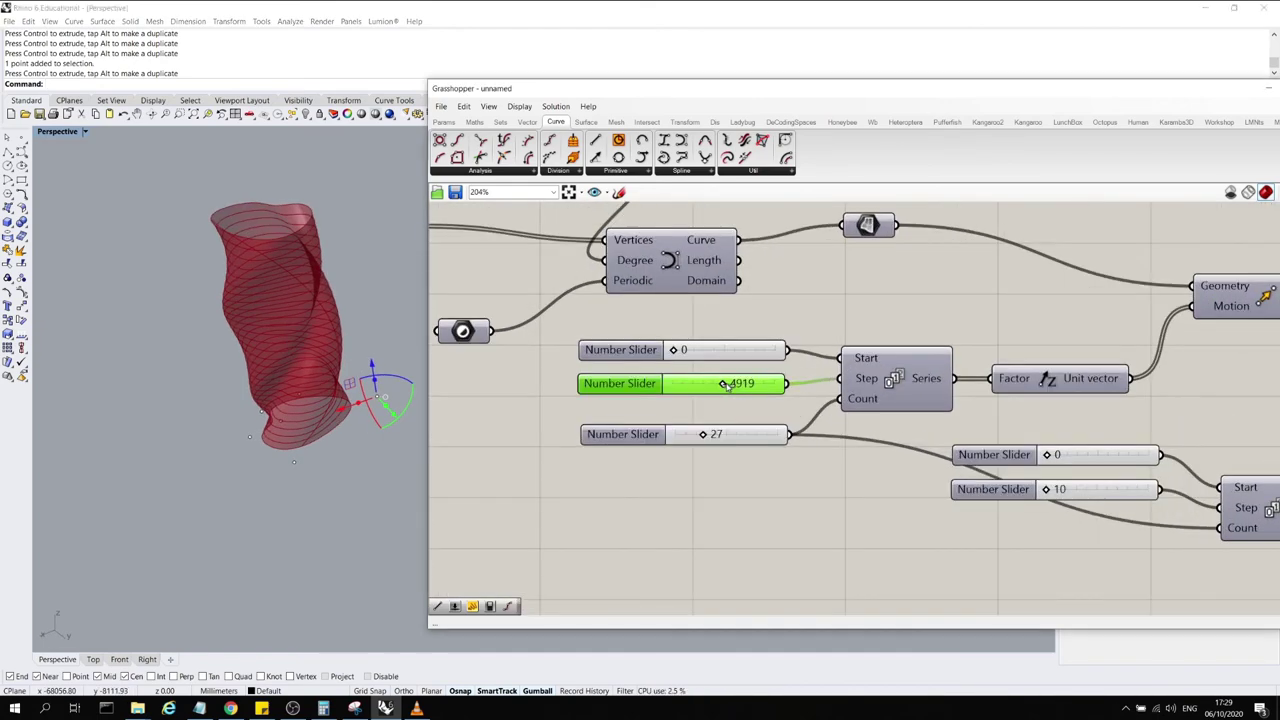
mouse_move(725, 385)
mouse_down()
mouse_move(766, 383)
mouse_move(728, 383)
mouse_up()
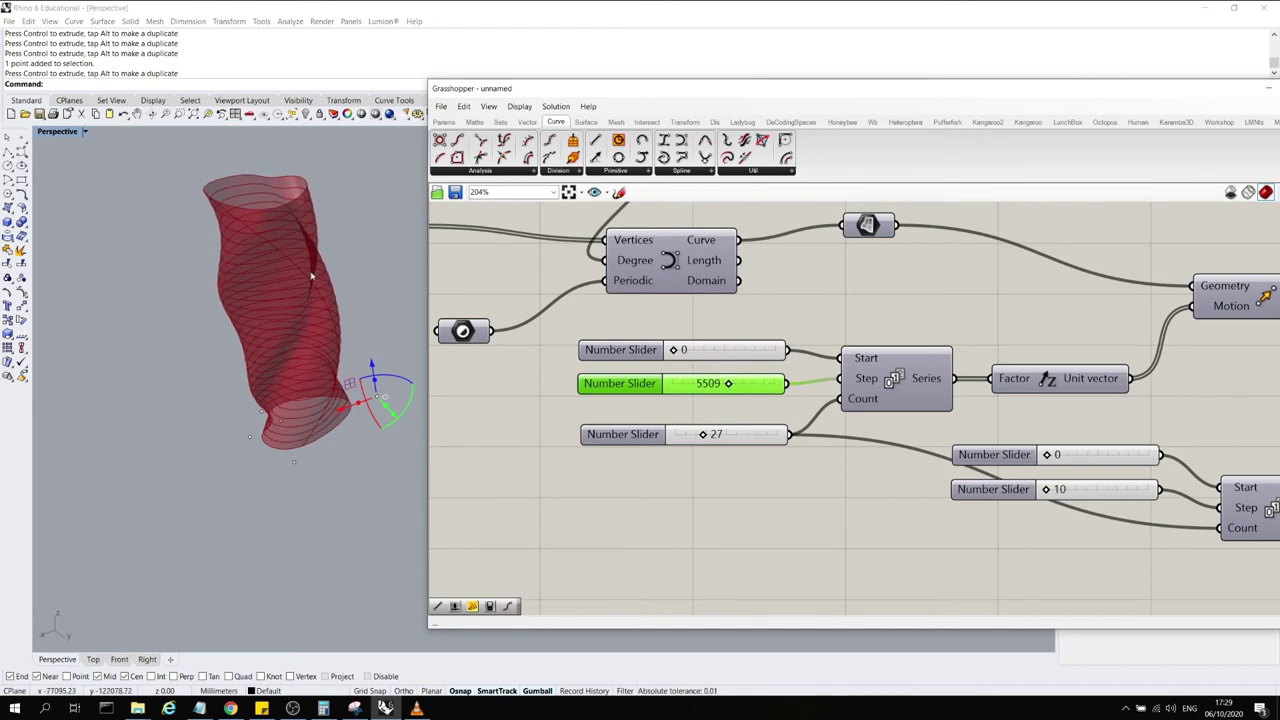
scroll(300, 485, down, 3)
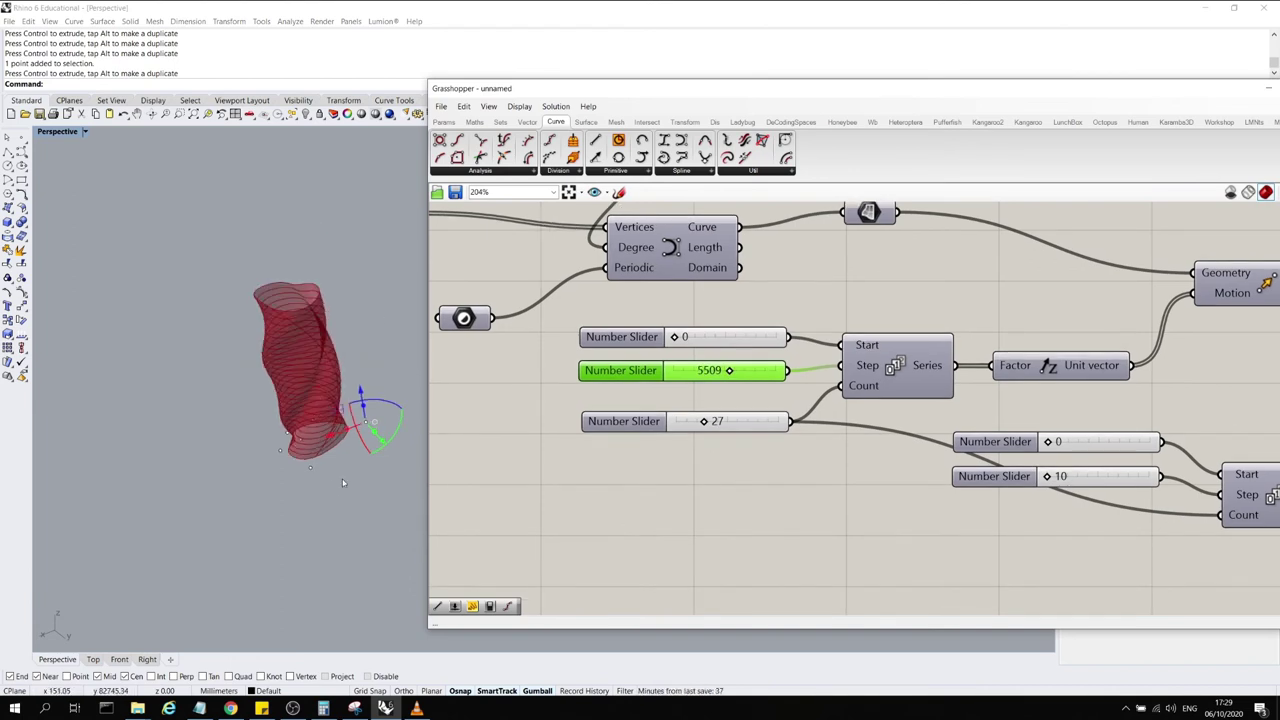
right_drag(344, 430, 330, 432)
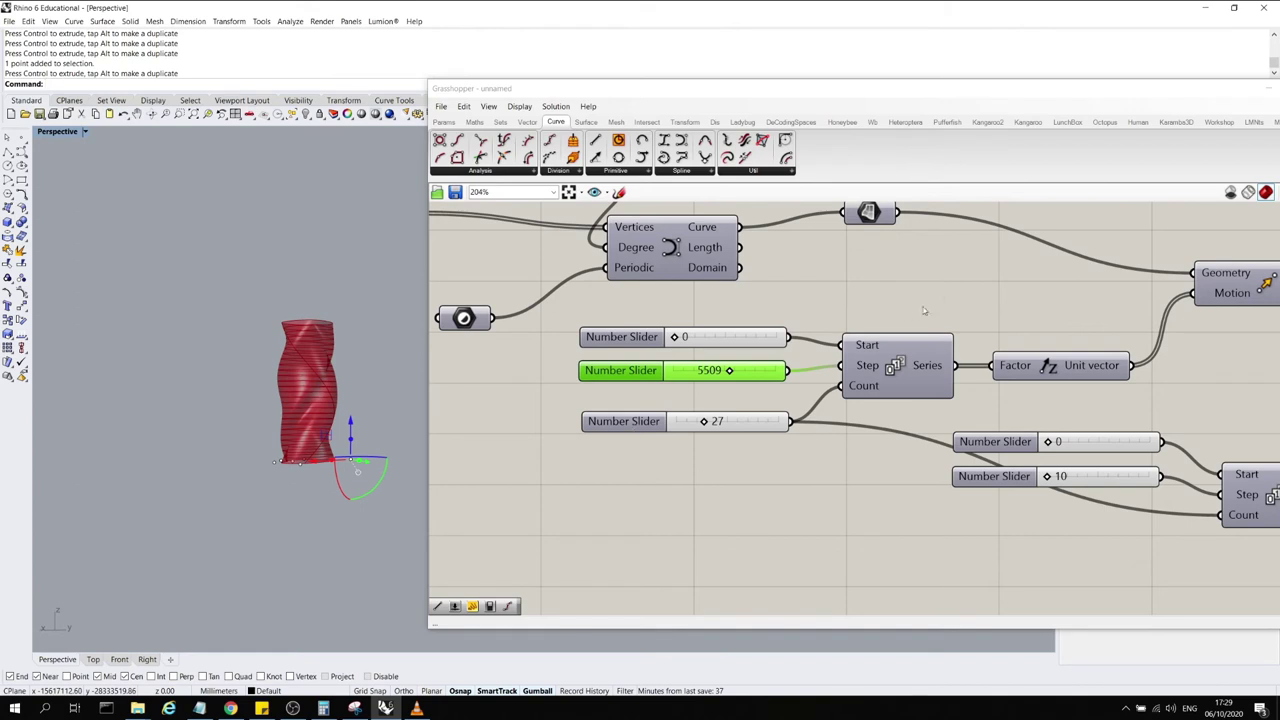
right_drag(924, 310, 908, 312)
right_drag(356, 335, 332, 357)
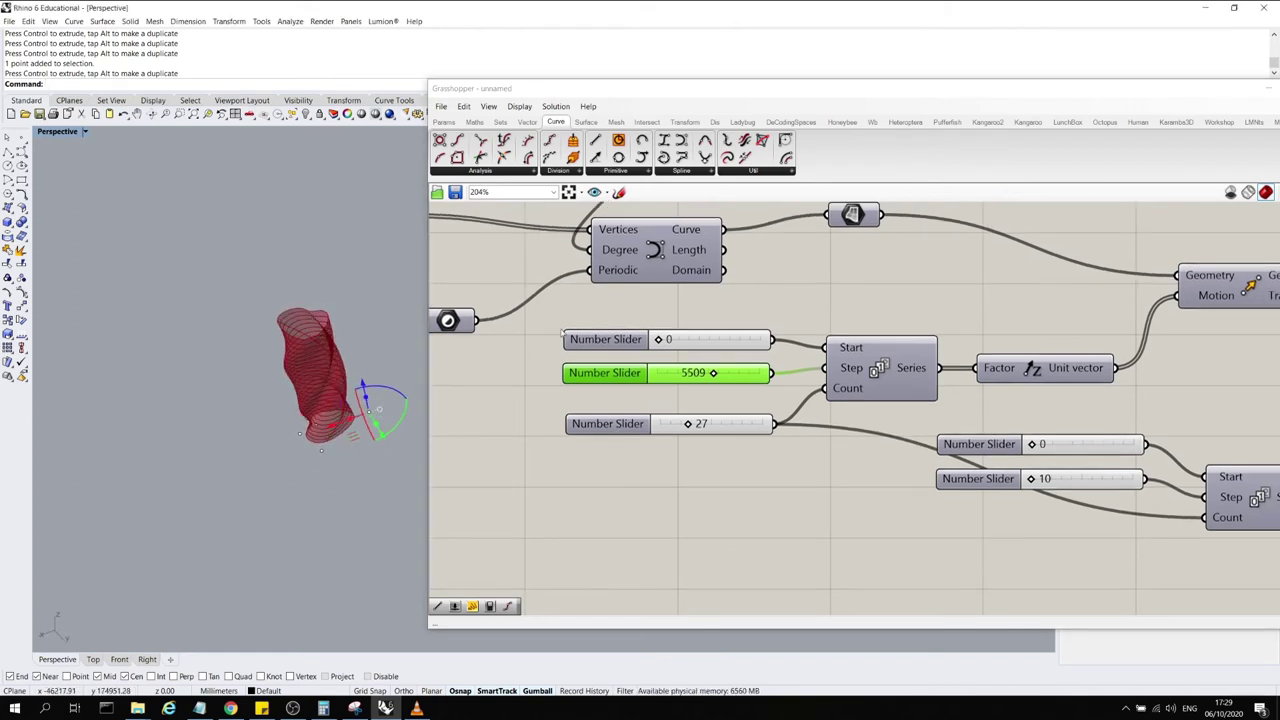
Move the Curve parameter and Loft together so they line up with the Rotate component
scroll(731, 427, down, 3)
scroll(731, 427, down, 2)
scroll(1043, 340, up, 2)
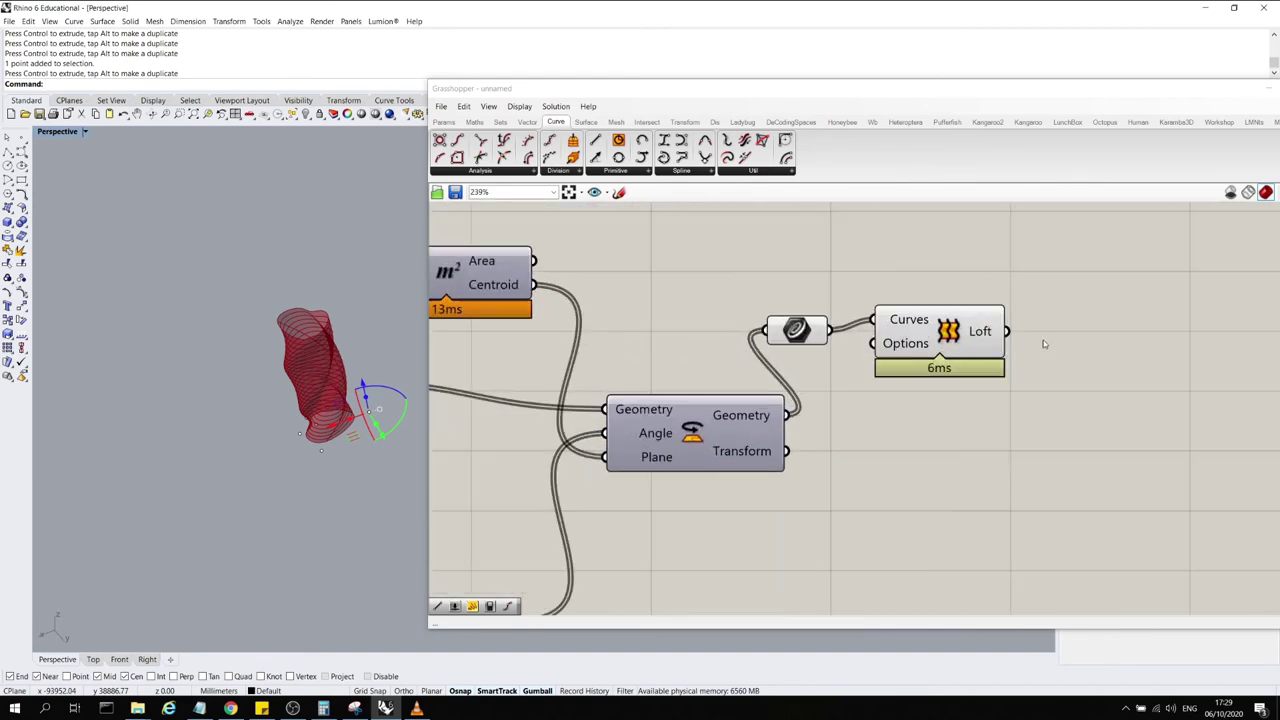
scroll(1117, 387, down, 2)
scroll(1114, 383, up, 2)
drag(1110, 378, 914, 308)
drag(927, 354, 1000, 399)
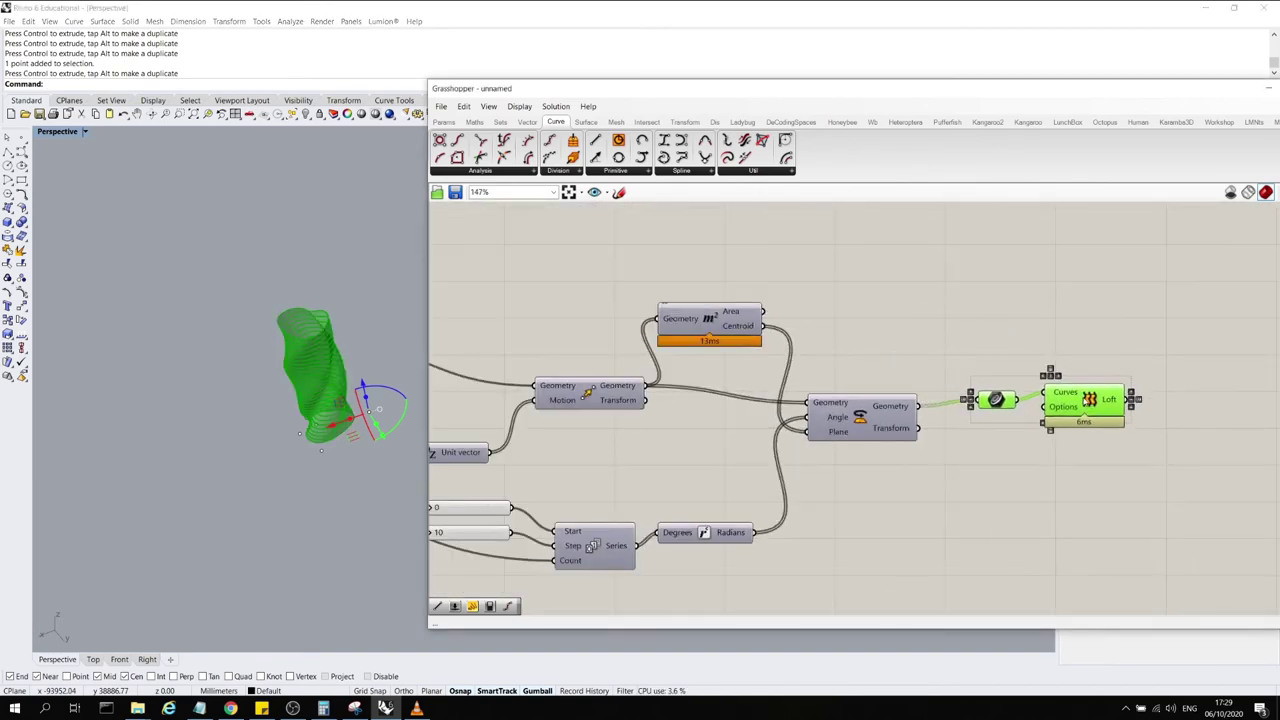
scroll(383, 420, up, 5)
right_drag(378, 465, 382, 413)
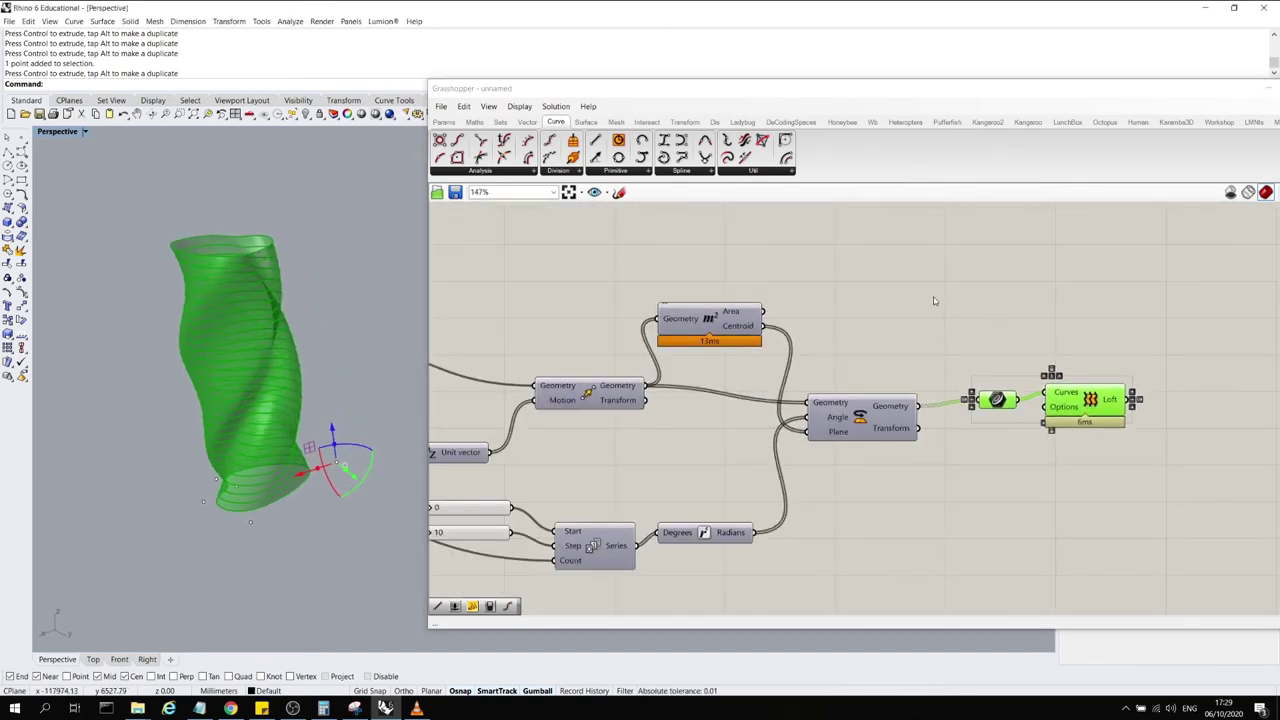
Turn on the Move component's preview to compare the unrotated floors with the twisted facade
click(890, 408)
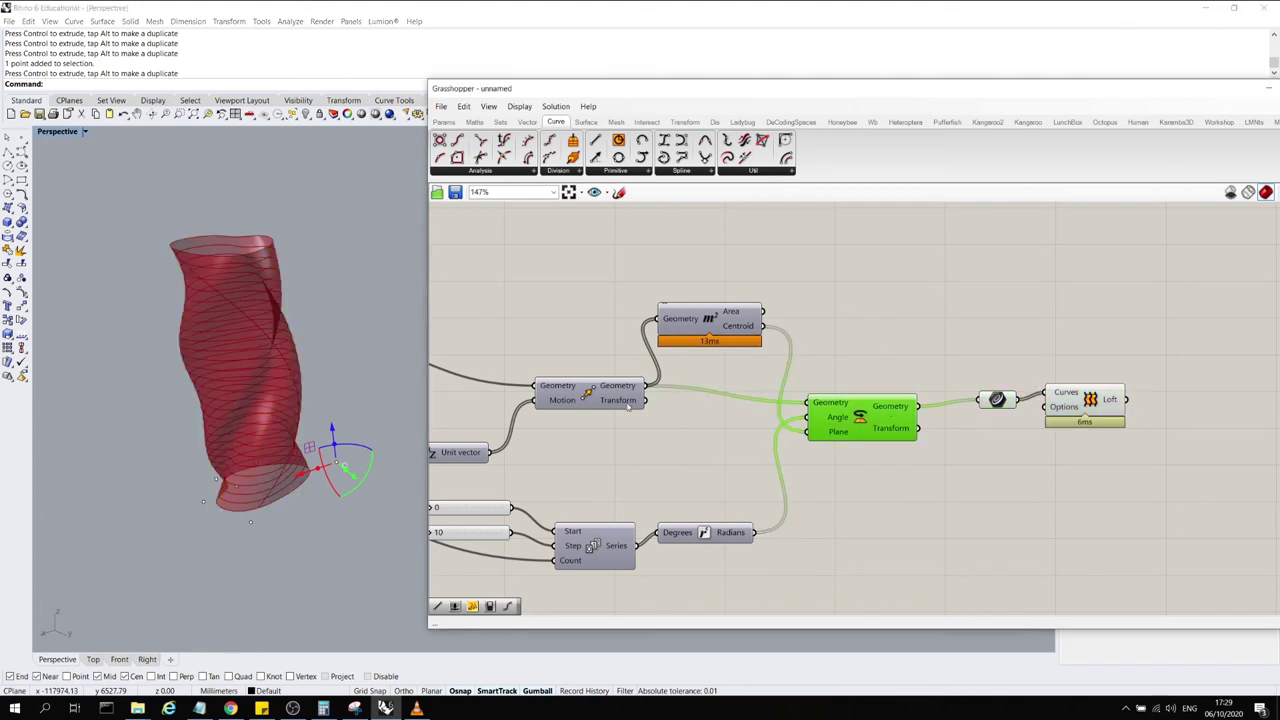
click(712, 325)
click(620, 396)
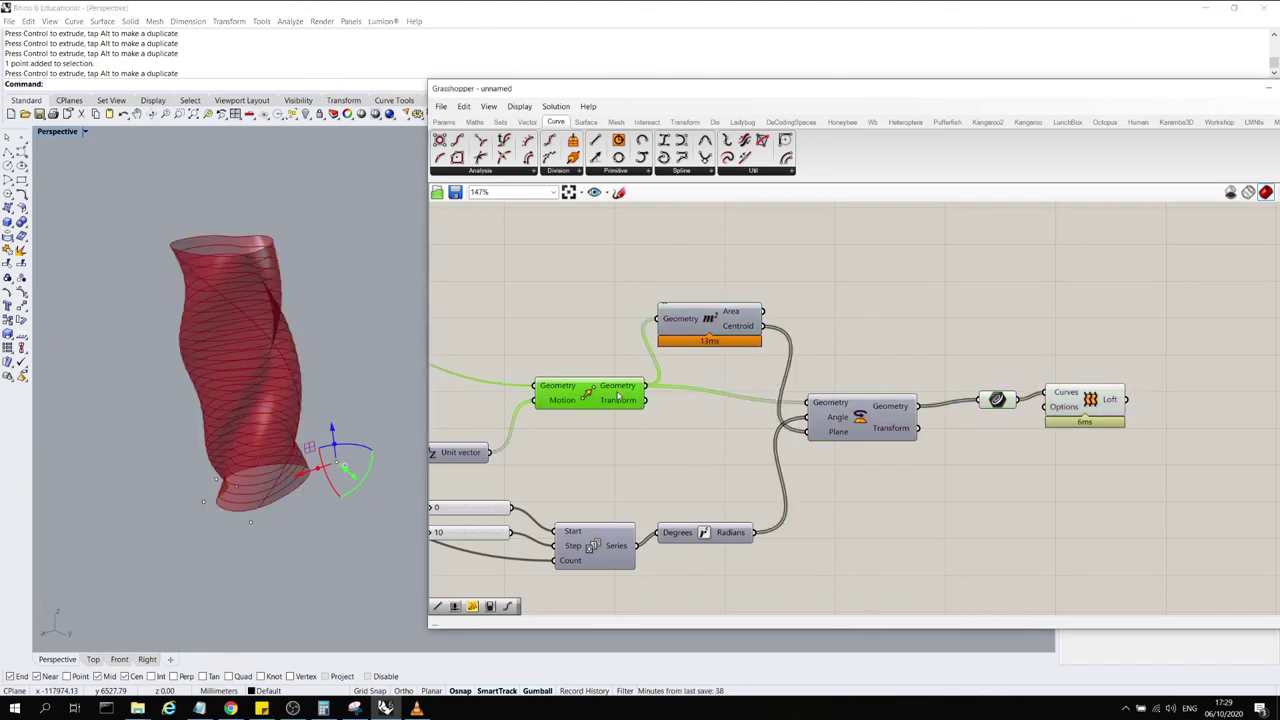
click(862, 356)
click(640, 390)
right_click(603, 313)
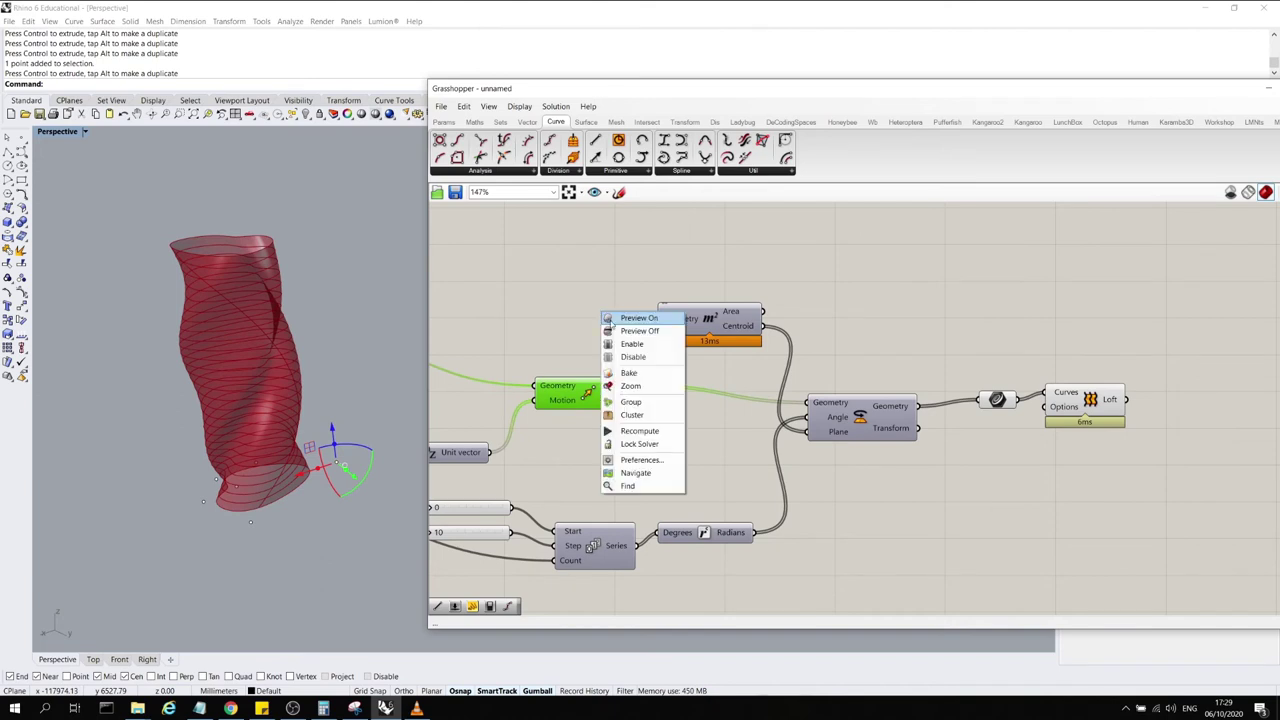
click(630, 318)
click(576, 332)
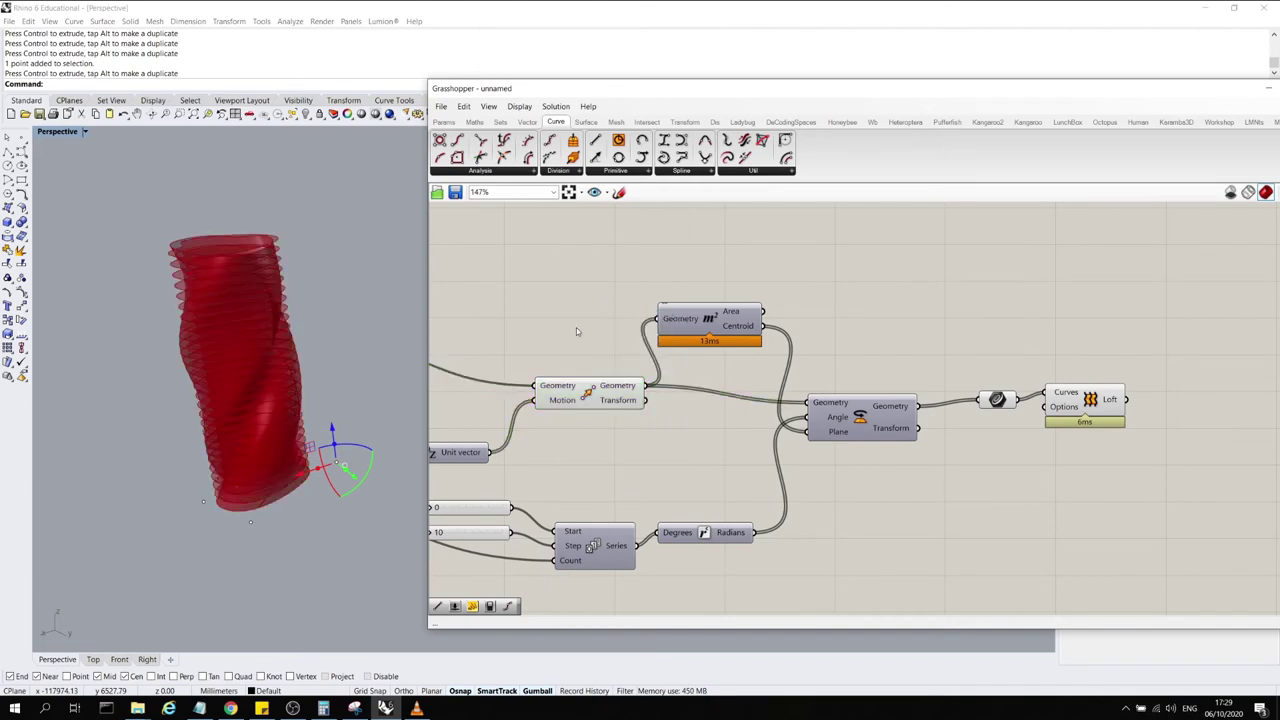
Turn off the Move component's preview and deselect it
click(607, 388)
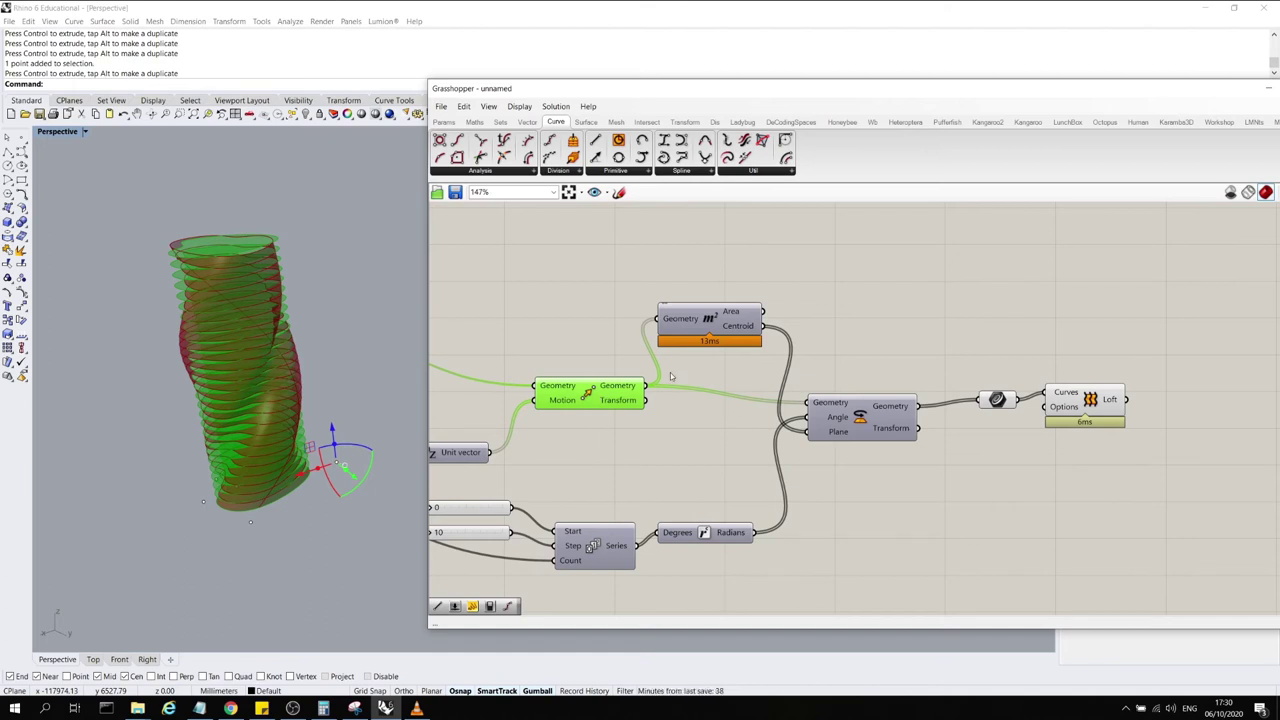
right_click(620, 390)
click(632, 364)
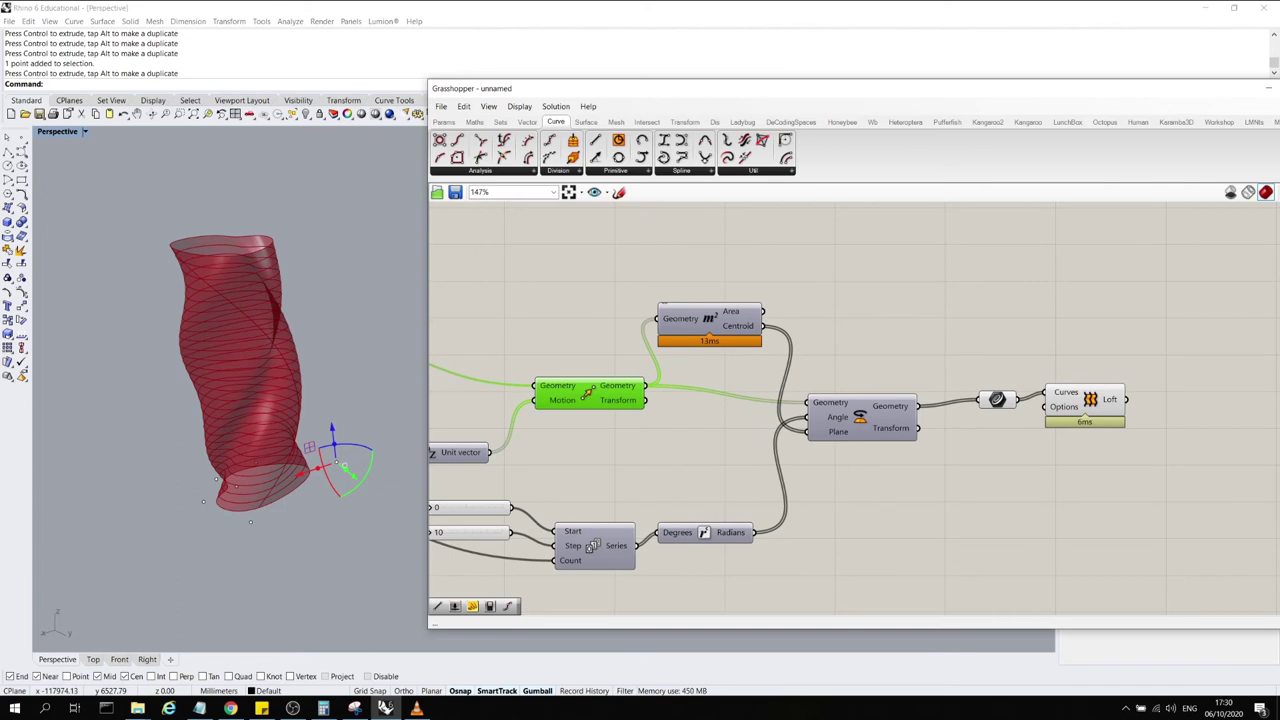
click(897, 337)
Deselect the base control point and select Loft to inspect the facade surface around the tower
click(382, 340)
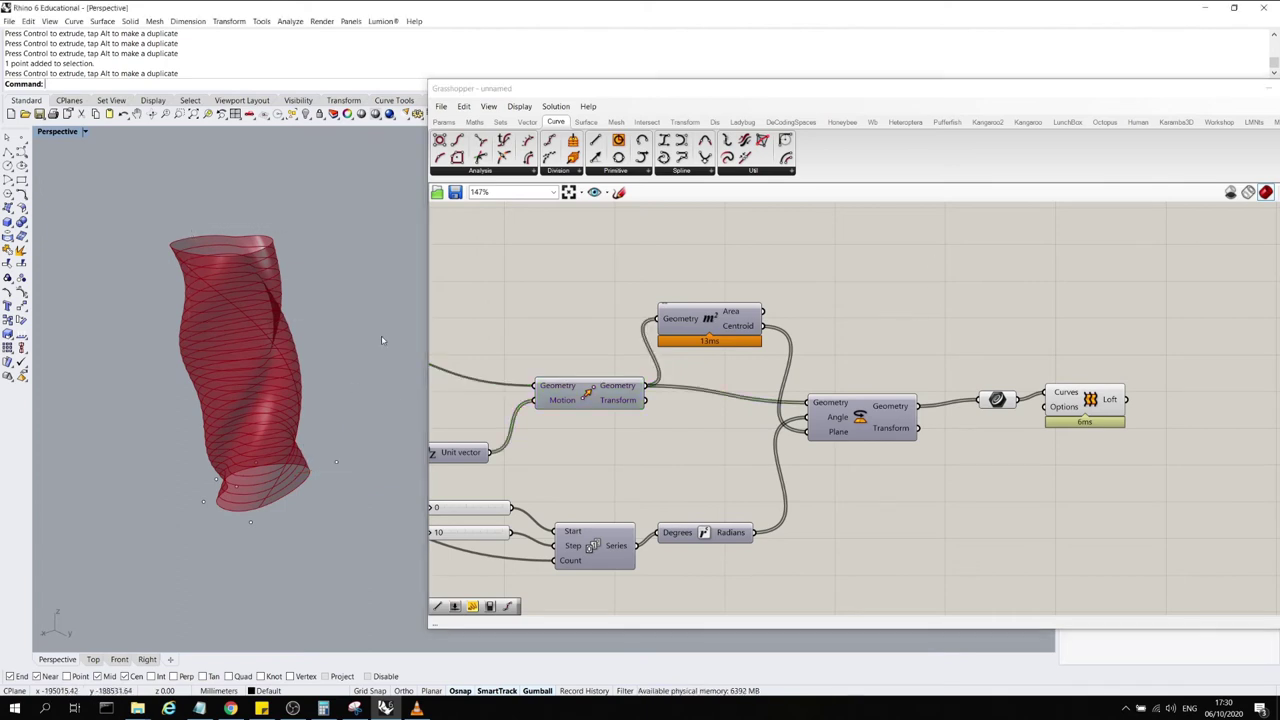
drag(208, 253, 212, 262)
drag(363, 397, 246, 318)
mouse_move(368, 398)
right_down()
mouse_move(310, 341)
mouse_move(335, 345)
right_up()
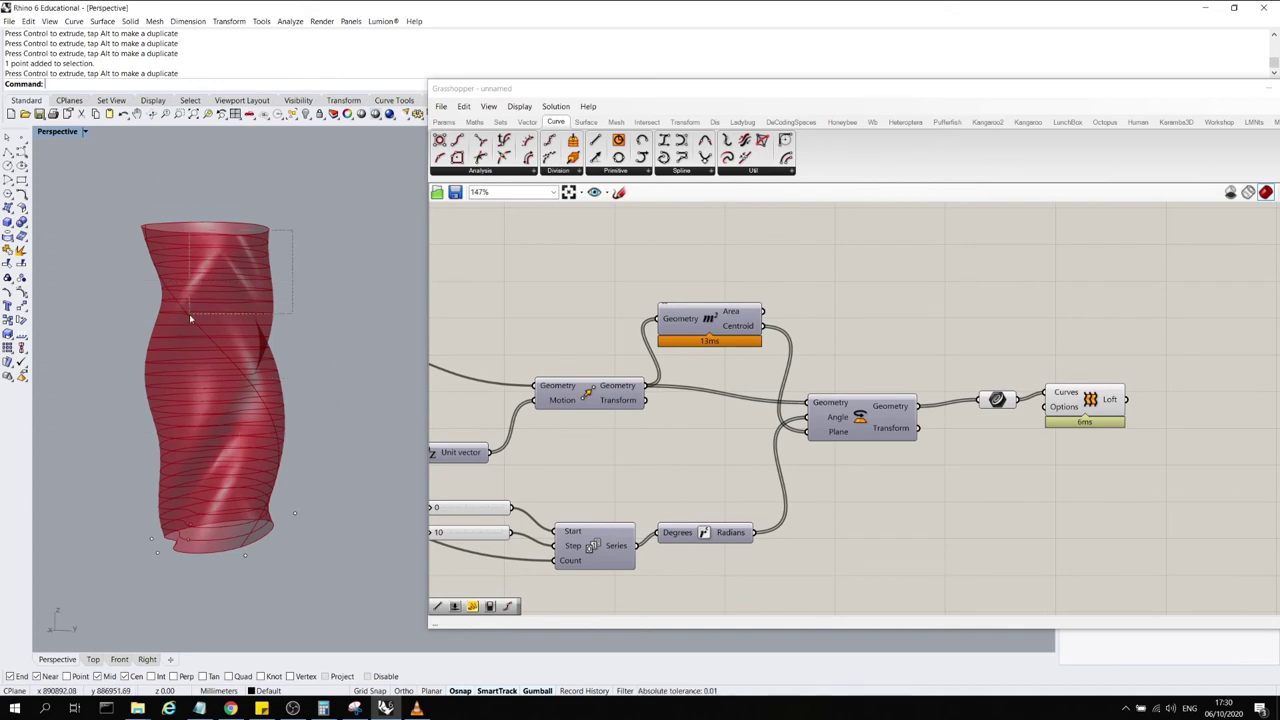
click(1088, 405)
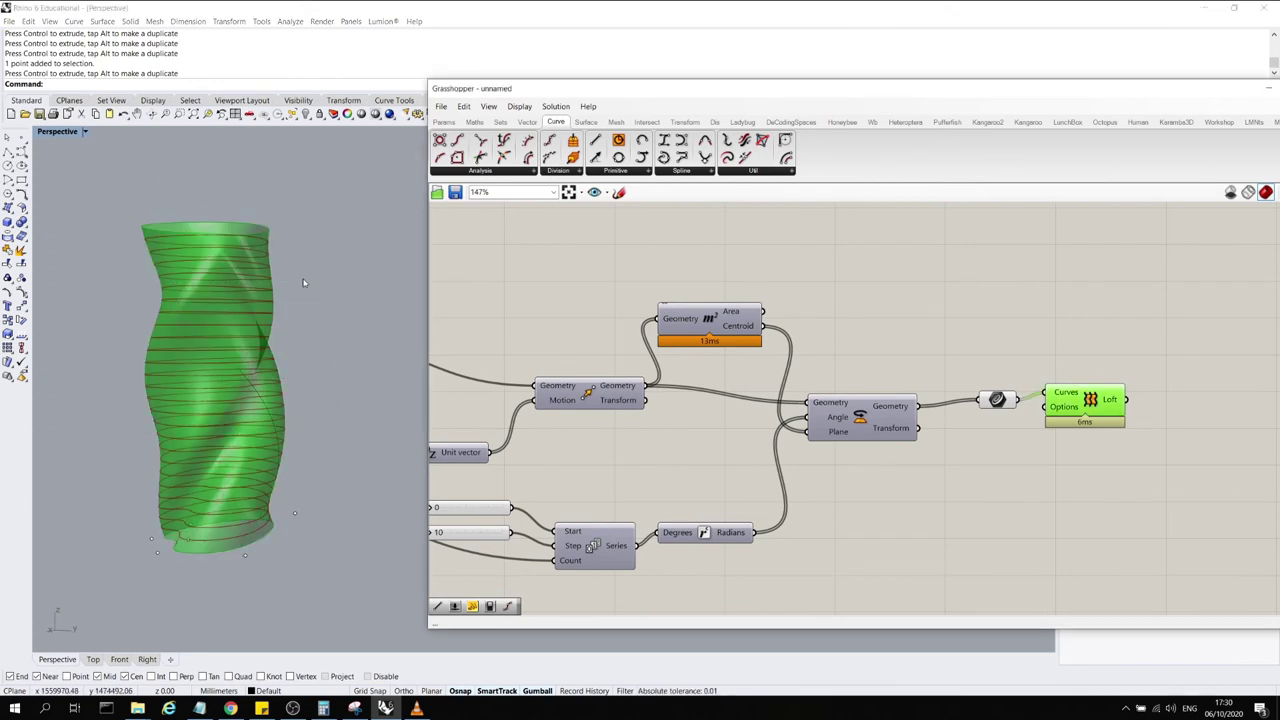
right_drag(265, 310, 300, 289)
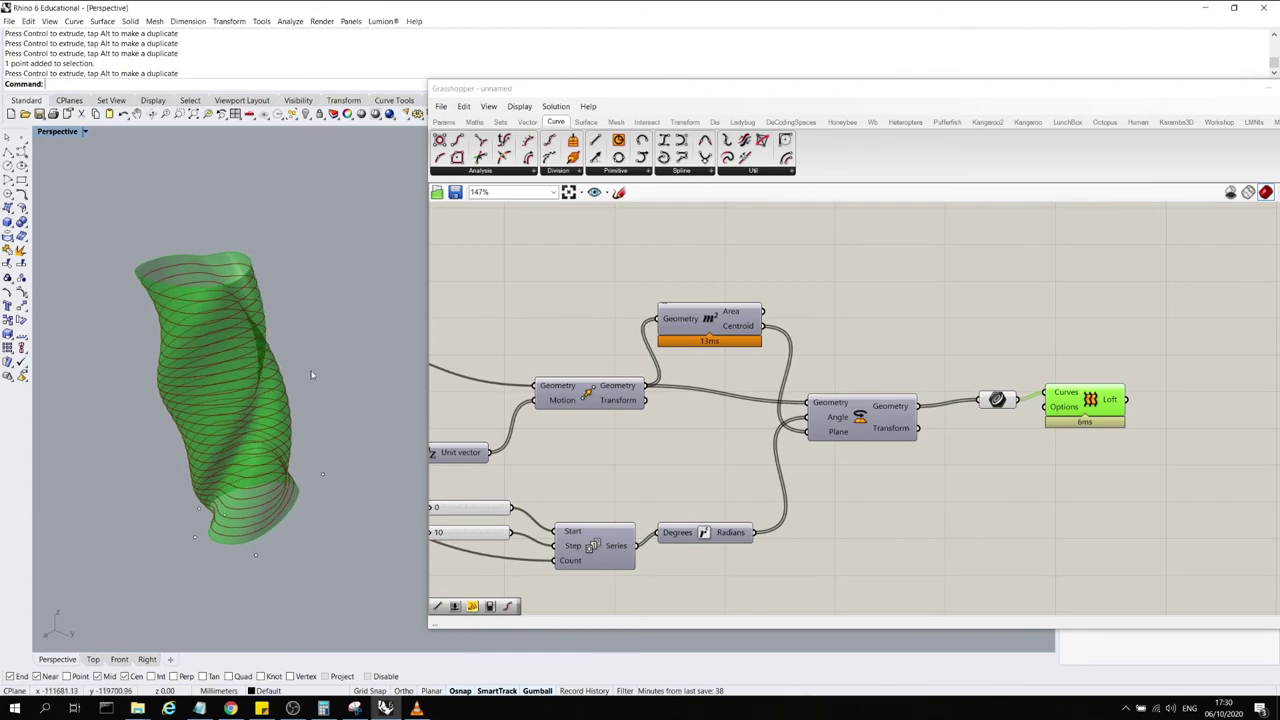
Bake the Loft facade surface onto the Default layer
right_click(1089, 399)
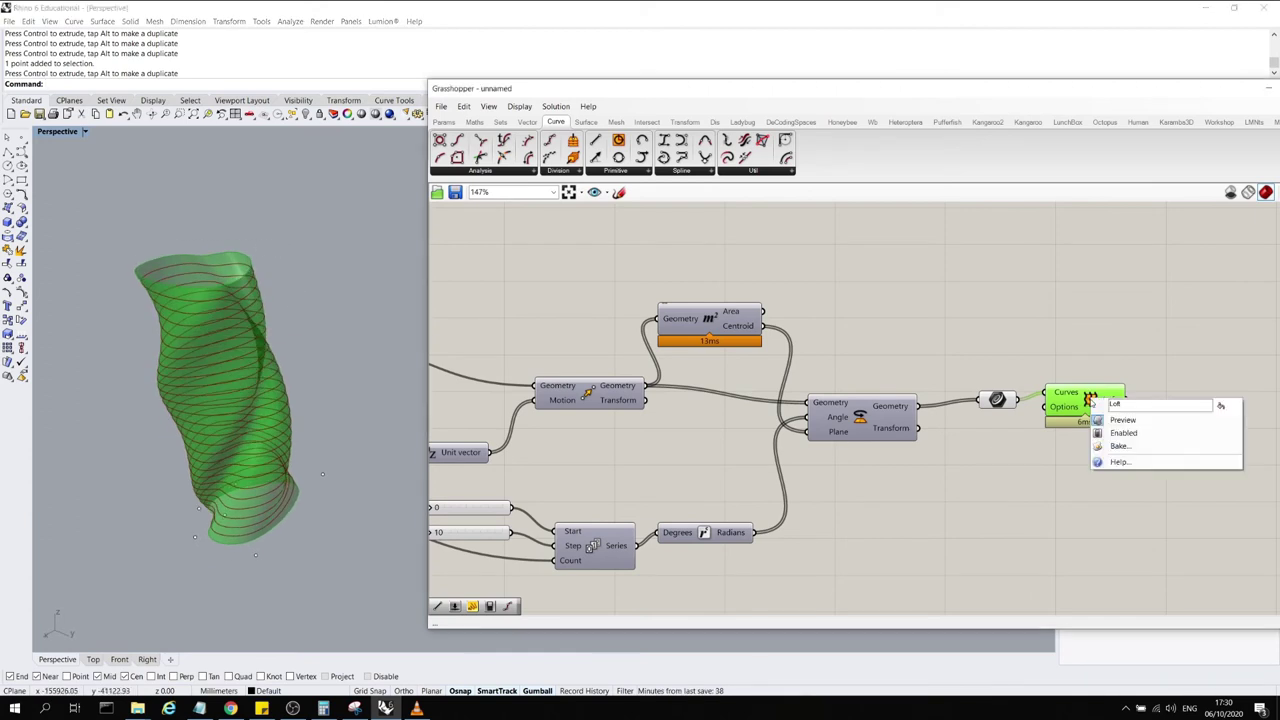
click(1110, 354)
click(1103, 390)
right_click(1096, 395)
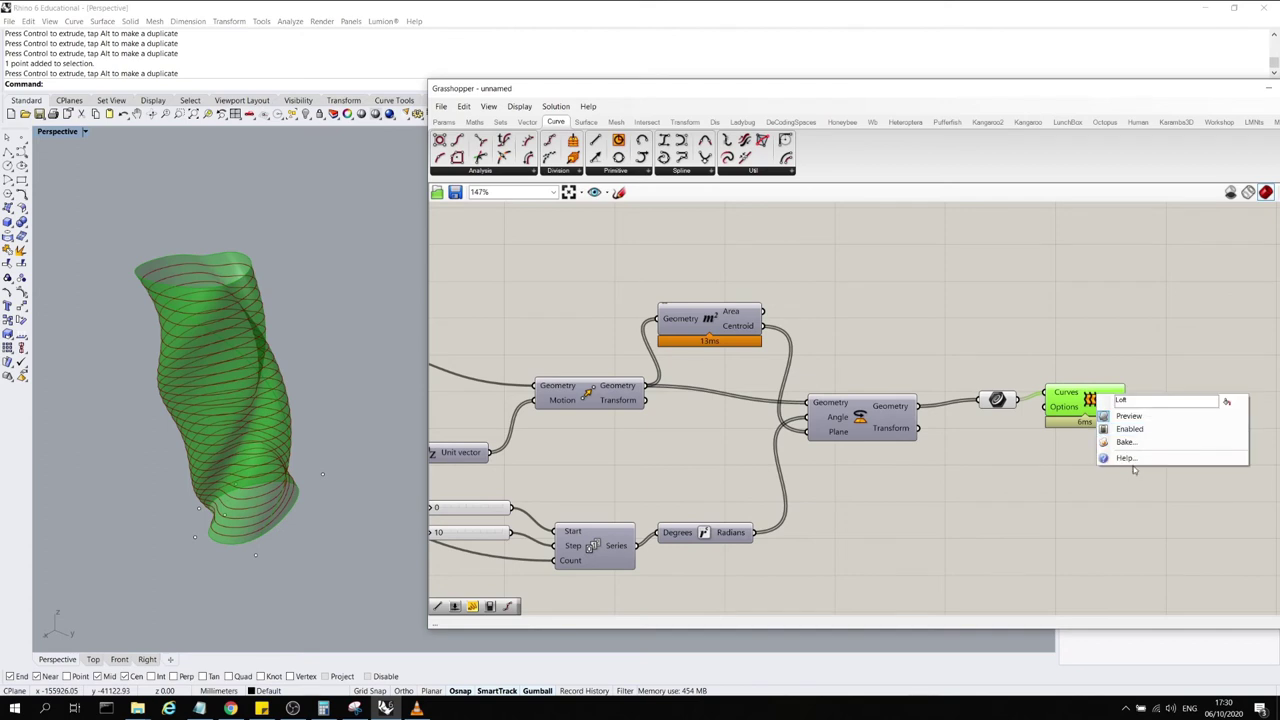
click(1136, 442)
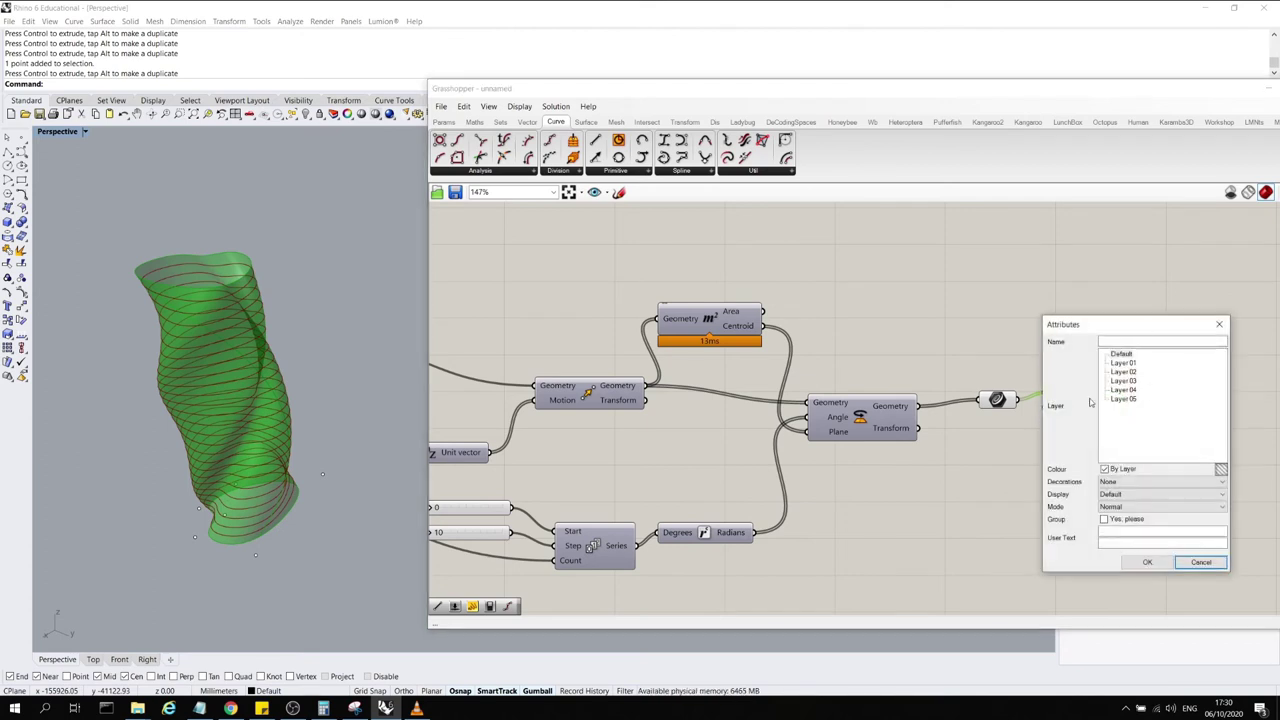
click(1121, 354)
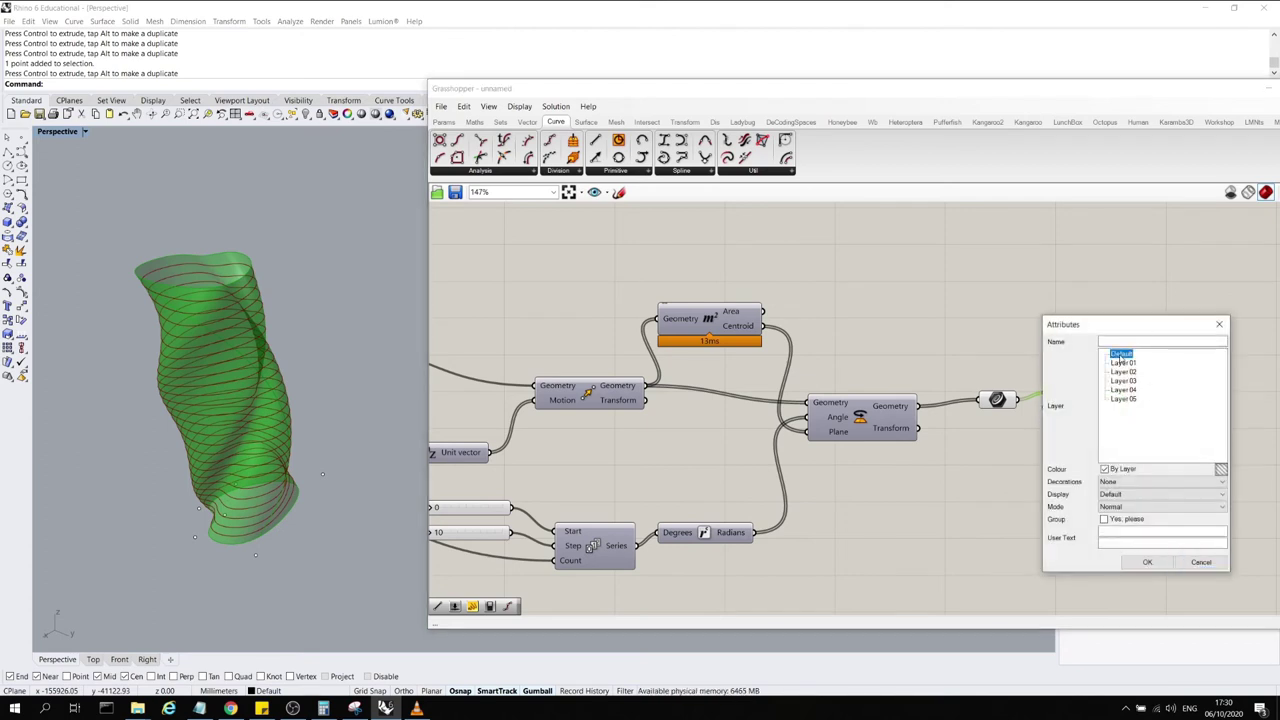
click(1147, 562)
click(1151, 564)
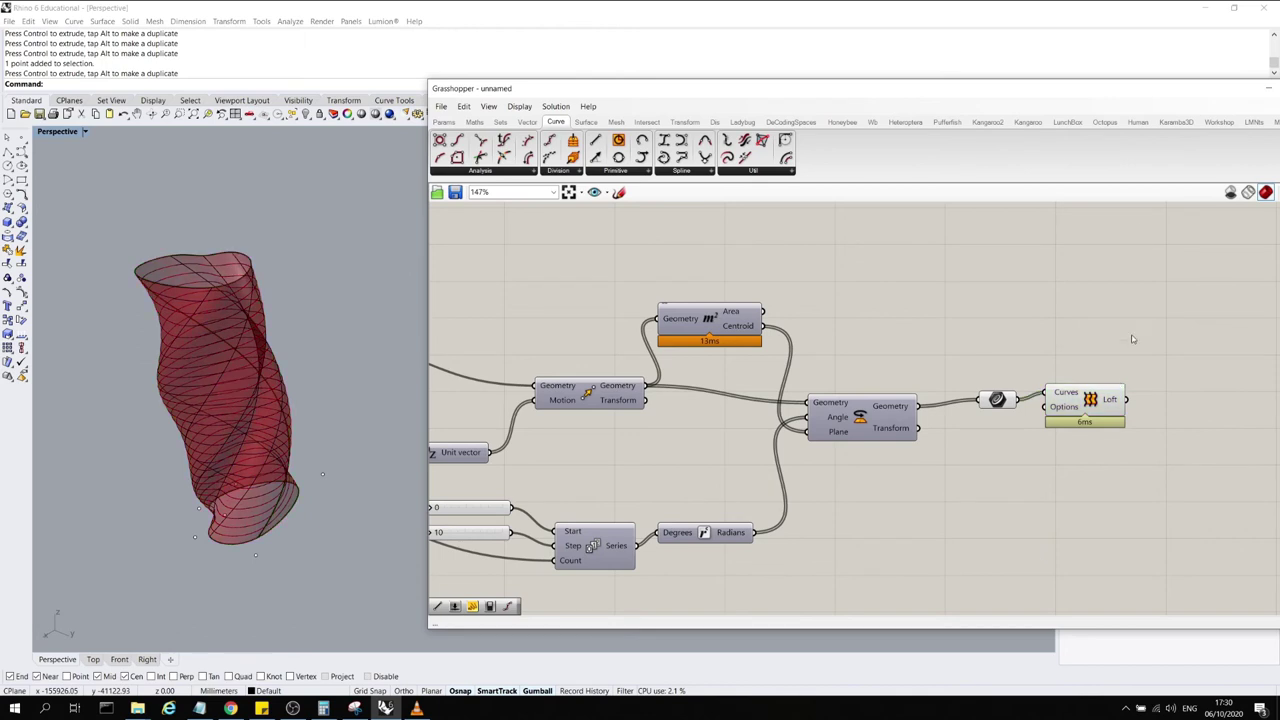
Restrict the preview to selected components only, keeping the tower viewport uncovered
drag(1124, 89, 1027, 78)
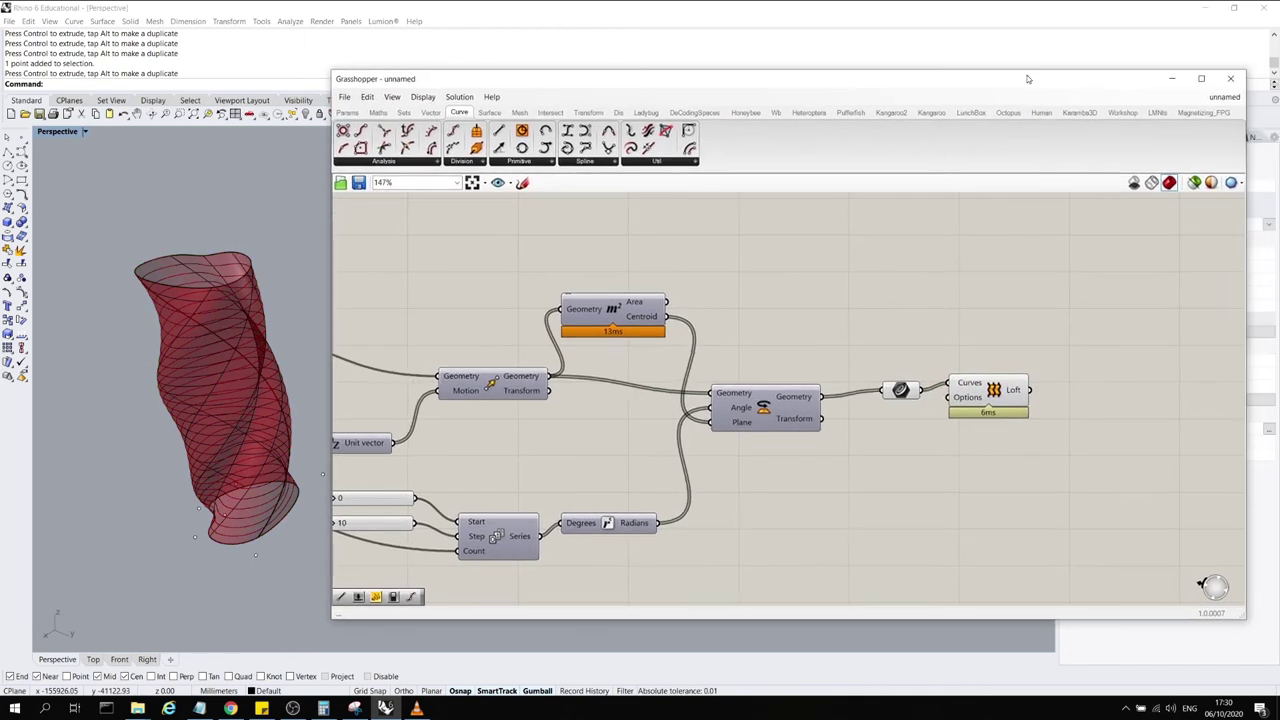
click(1194, 183)
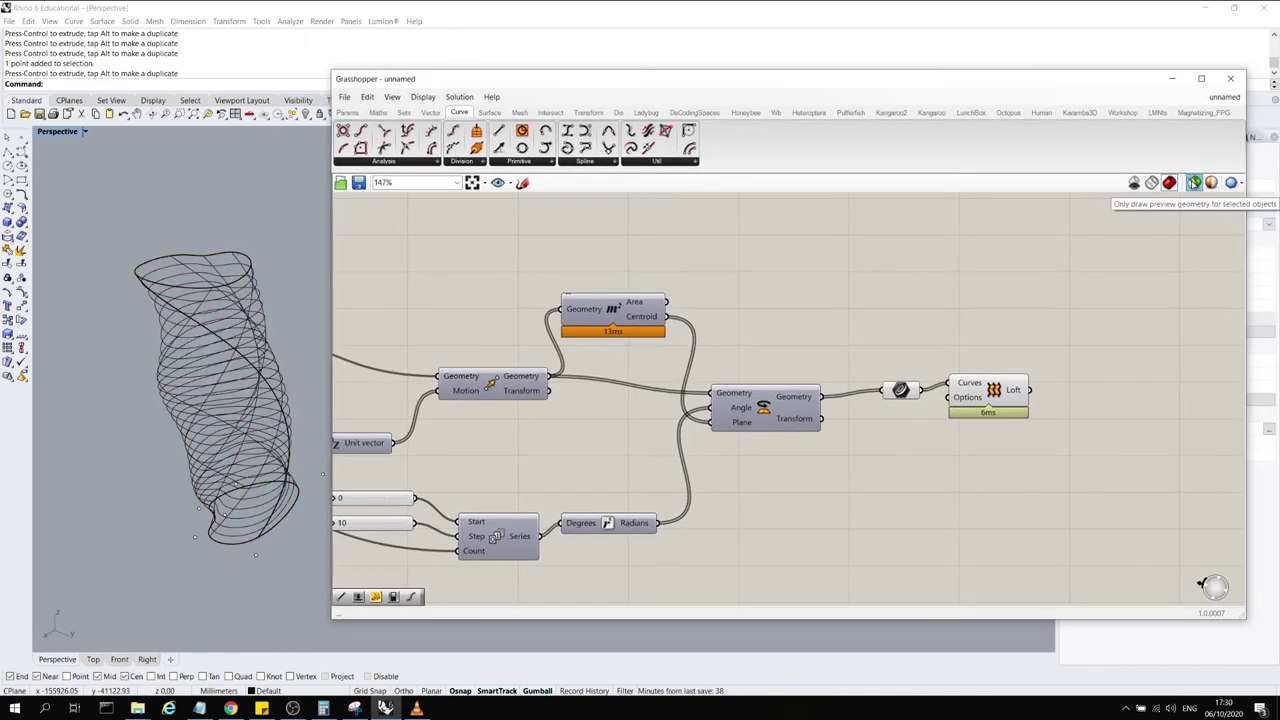
click(1194, 183)
click(1194, 183)
drag(671, 79, 801, 79)
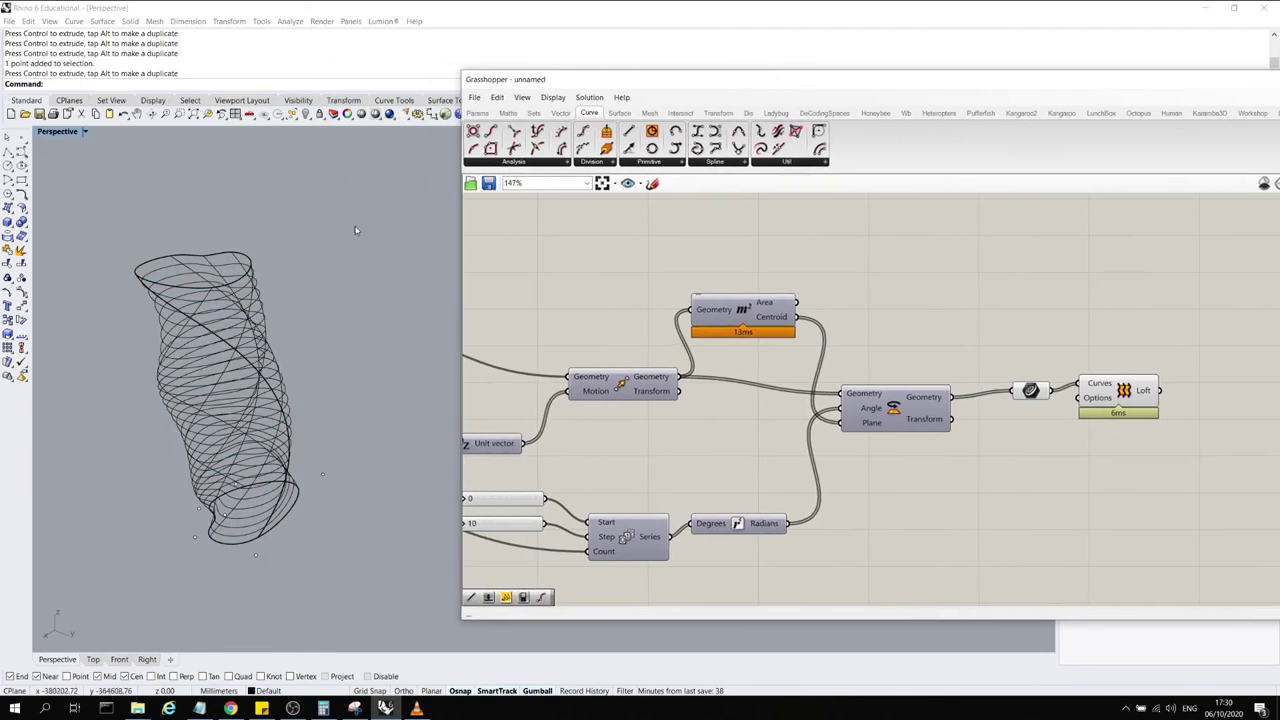
Set the Perspective viewport to Shaded display and inspect the baked facade surface from several sides
click(70, 131)
click(85, 173)
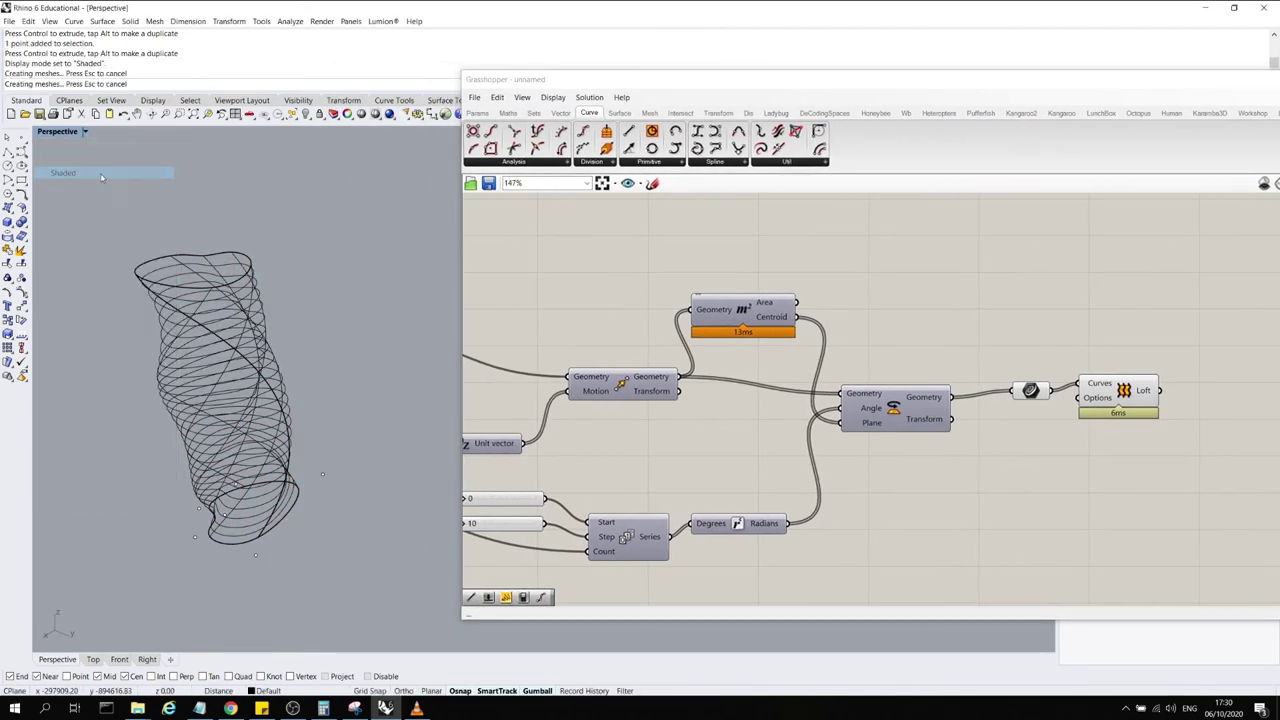
right_drag(265, 420, 268, 370)
click(264, 366)
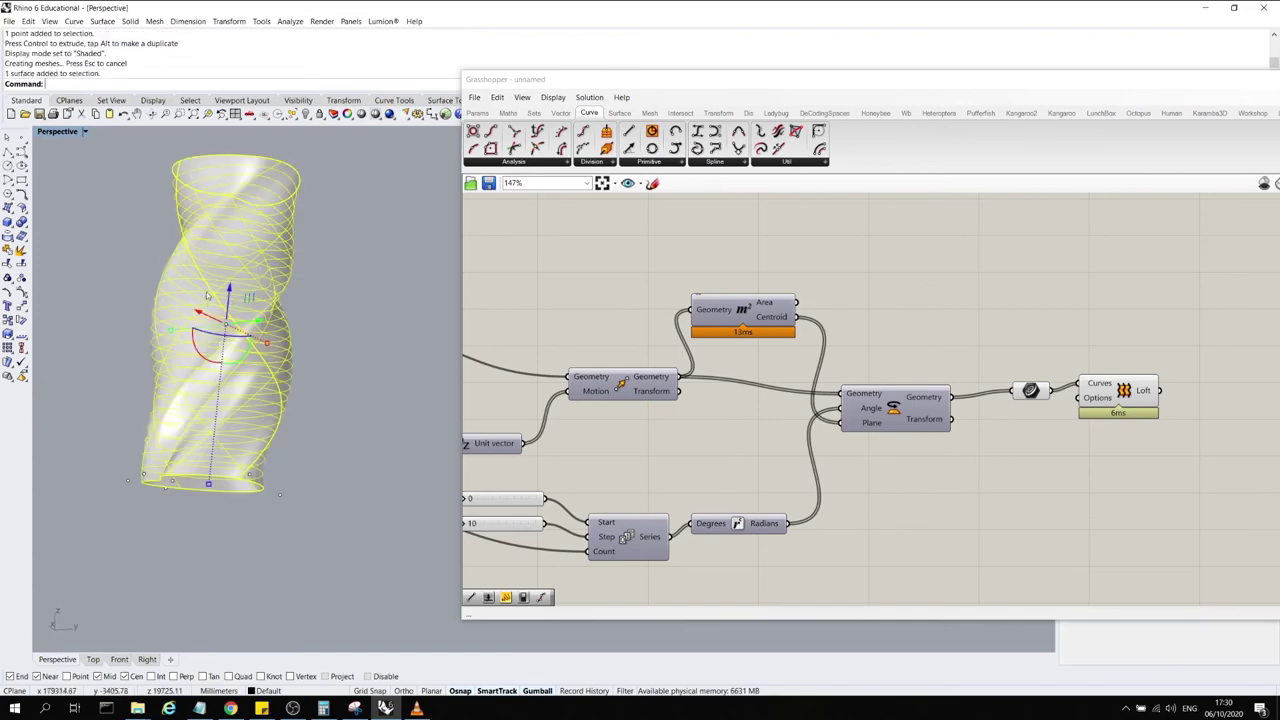
right_drag(200, 236, 220, 345)
click(311, 314)
right_drag(270, 415, 279, 372)
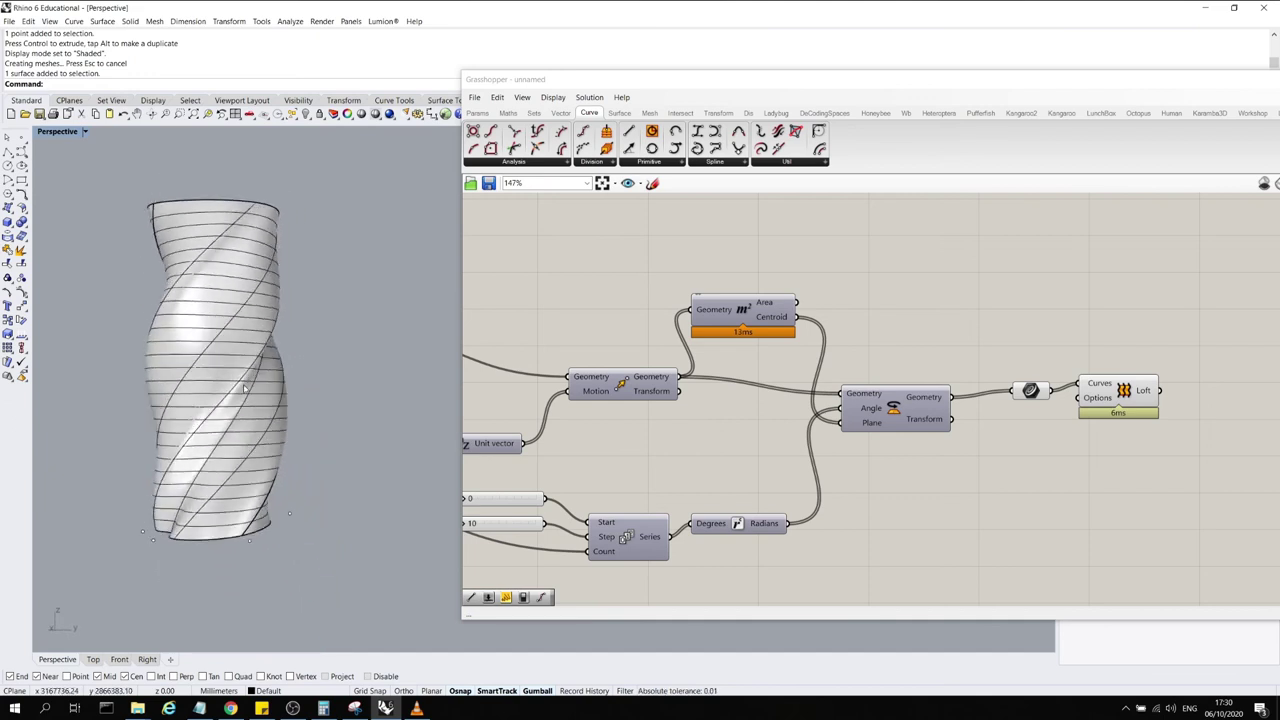
click(276, 371)
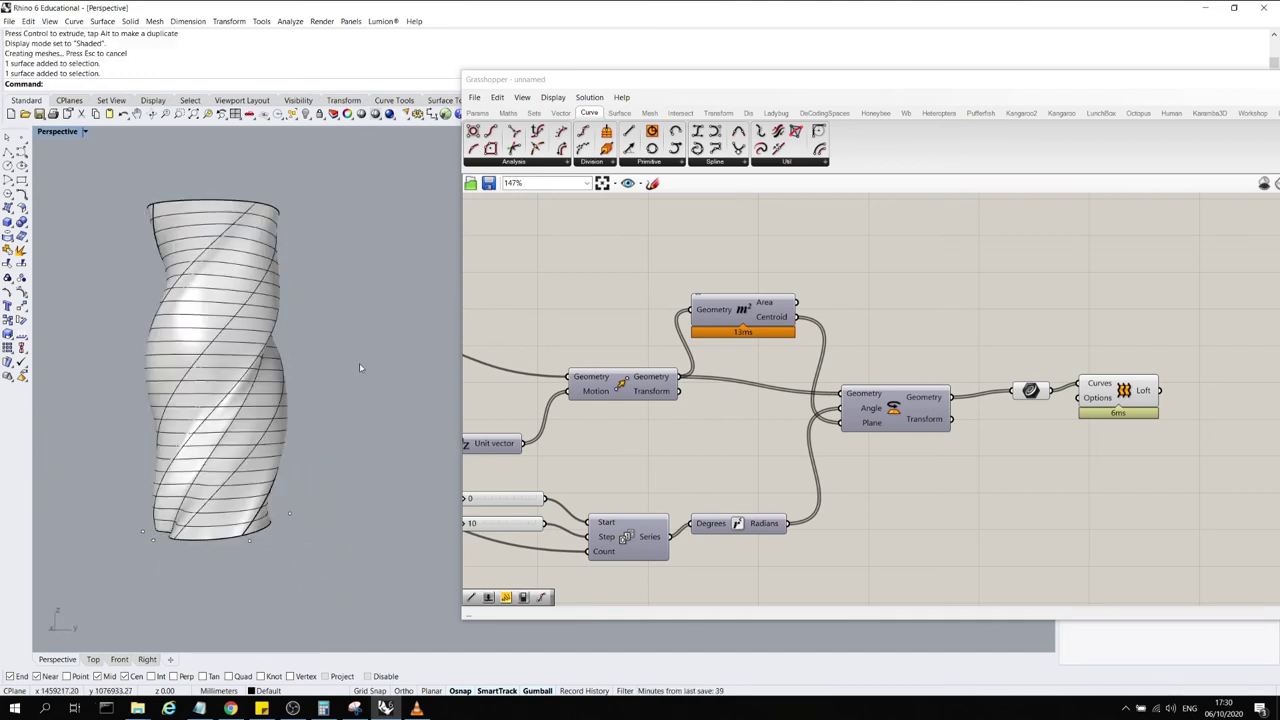
right_drag(349, 431, 318, 432)
Select Area, Move and Rotate in turn to compare their floor previews with the baked facade
click(743, 310)
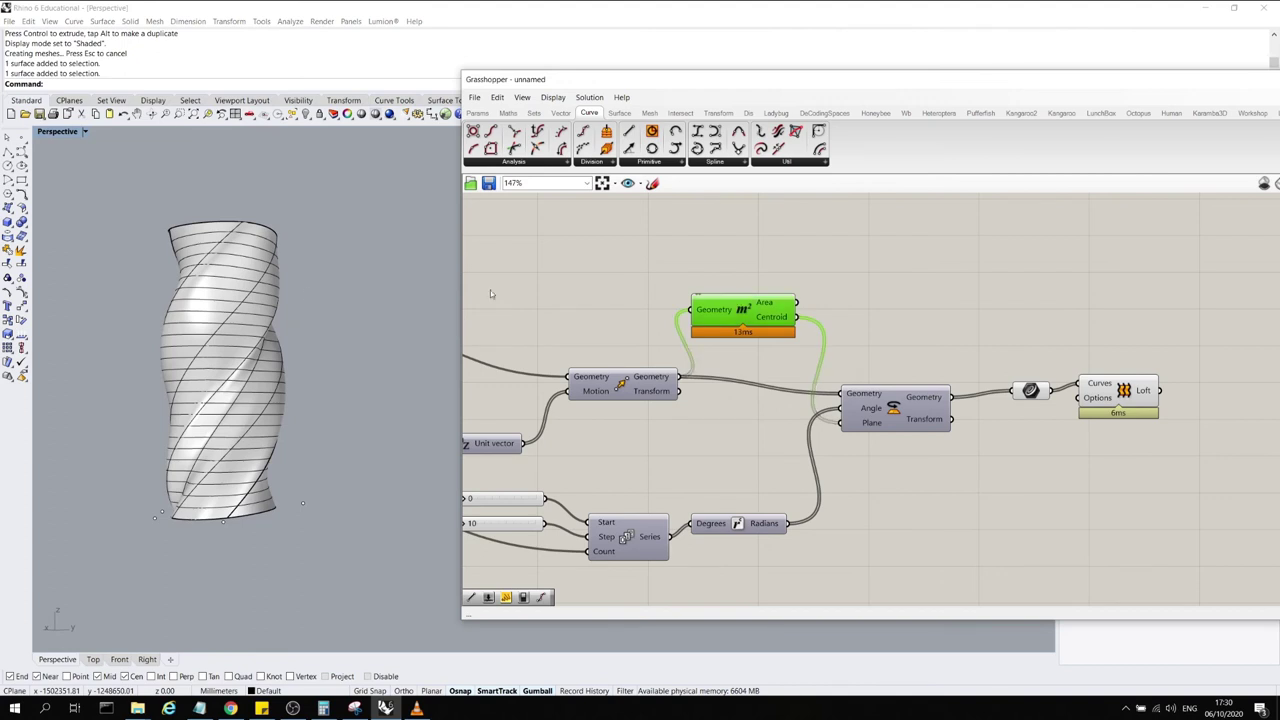
right_drag(380, 310, 469, 414)
click(620, 390)
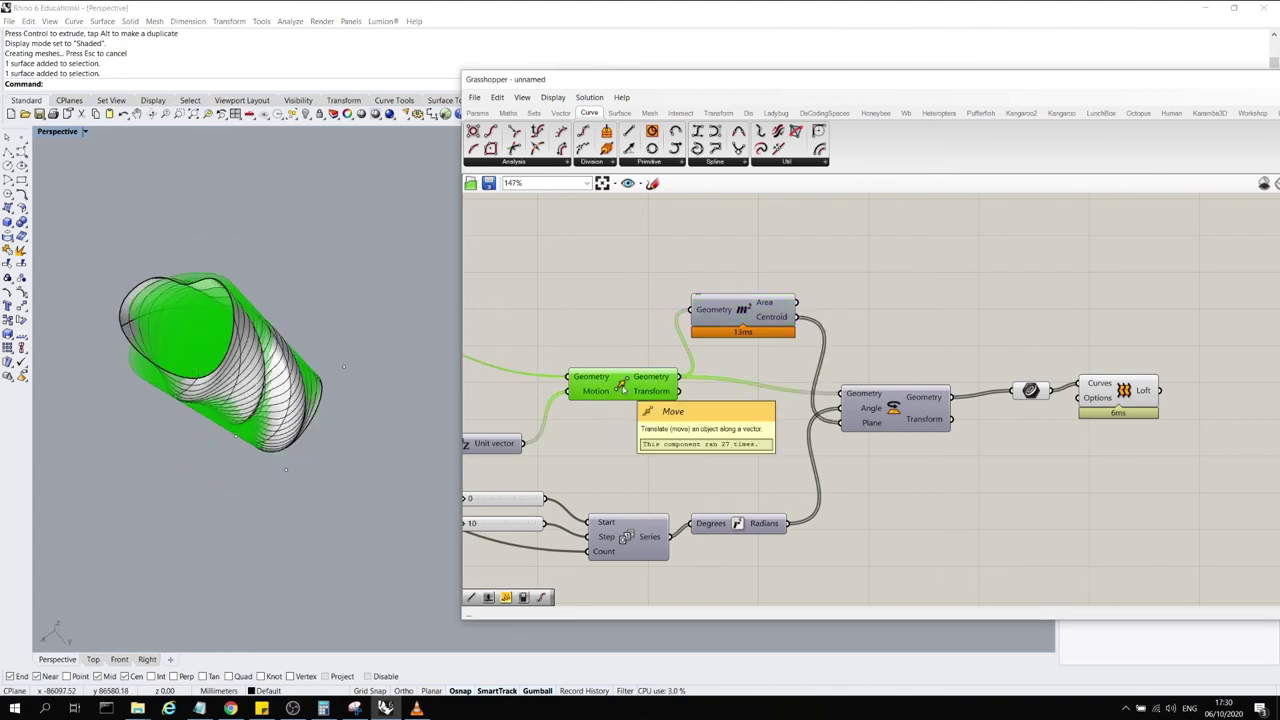
click(866, 408)
right_click(910, 396)
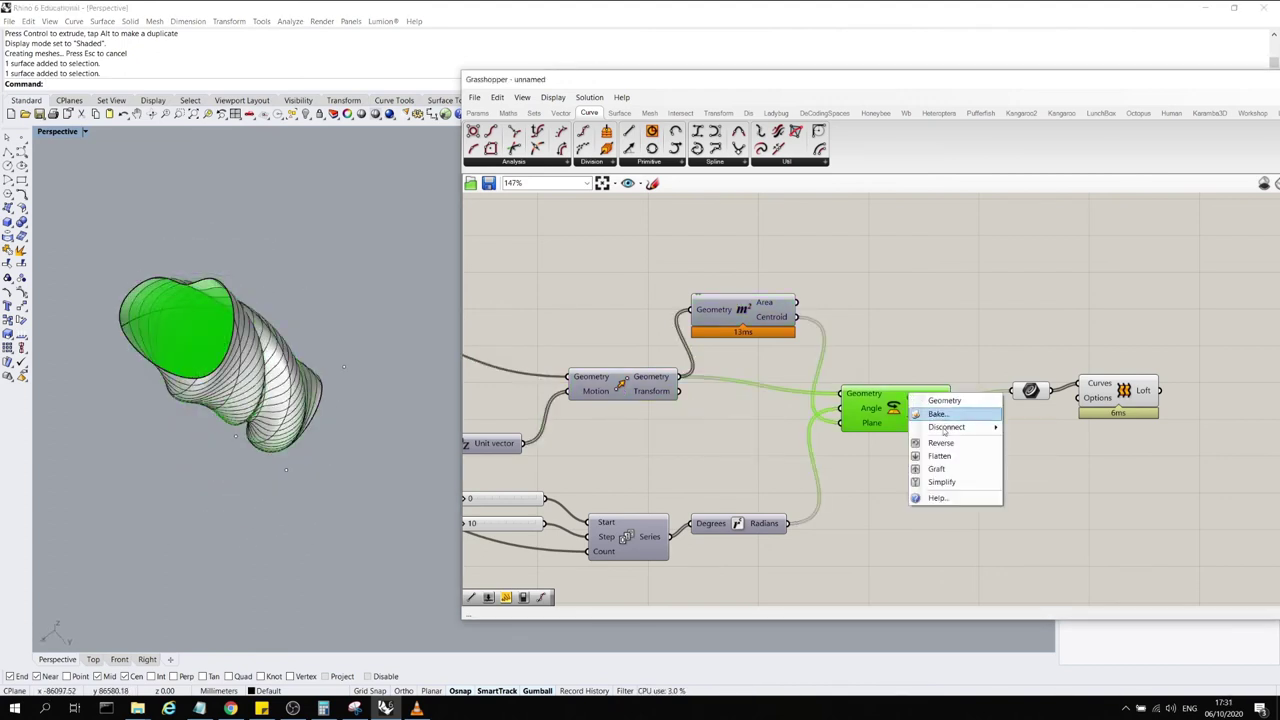
click(954, 376)
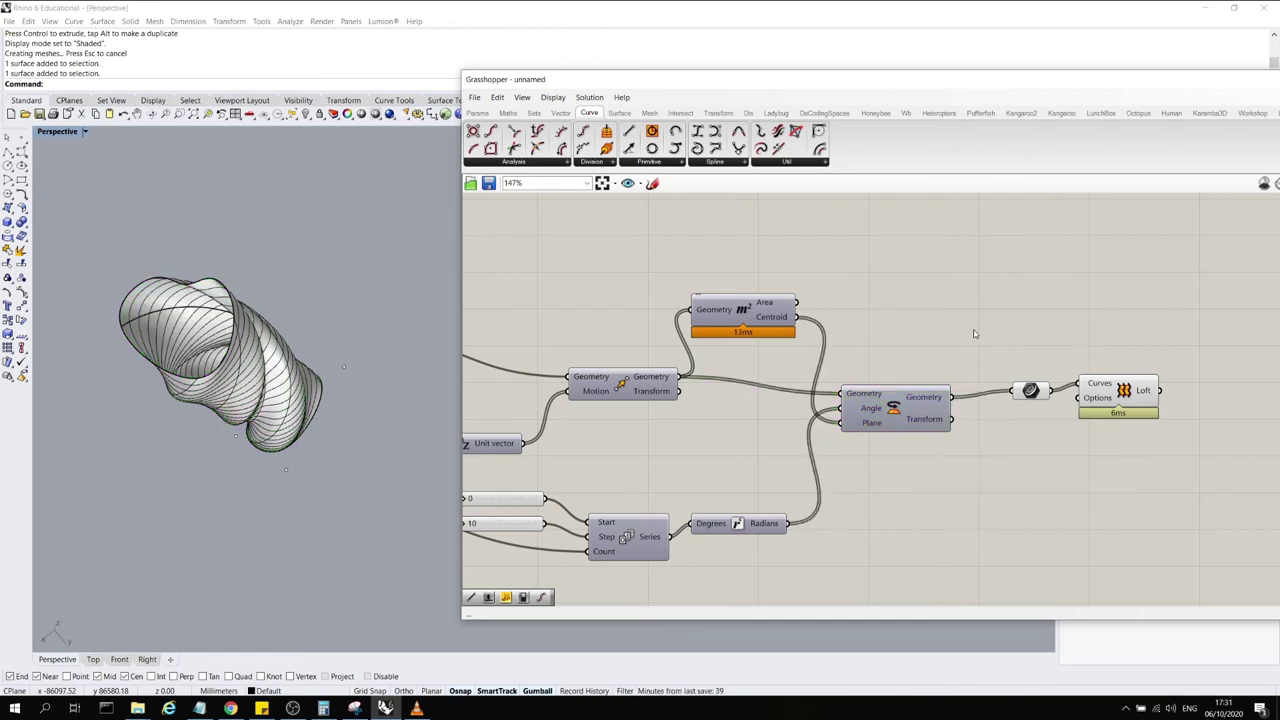
Add an Extrude component above the Curve parameter and connect Rotate's Geometry output to its Base input
double_click(974, 329)
click(926, 402)
double_click(982, 328)
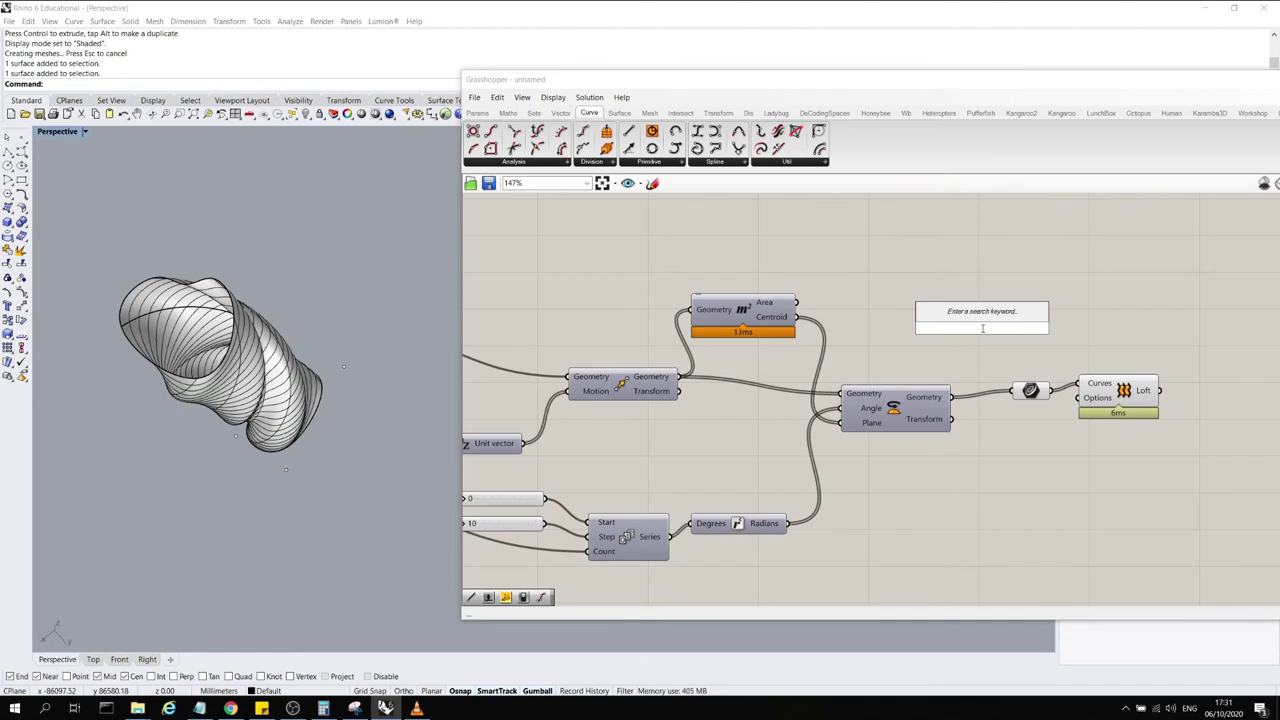
text(extr)
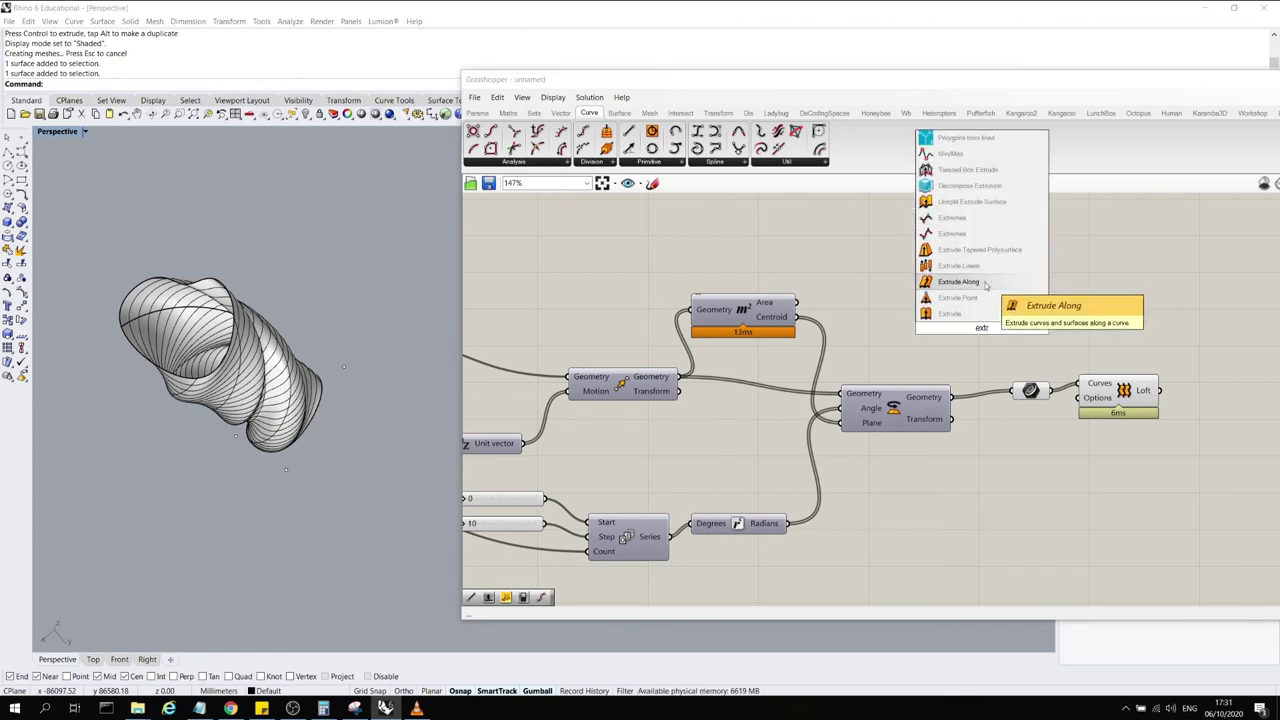
click(975, 314)
drag(954, 398, 933, 322)
drag(948, 325, 989, 281)
Add a Unit Z vector component and connect it to Extrude's Direction input
double_click(916, 256)
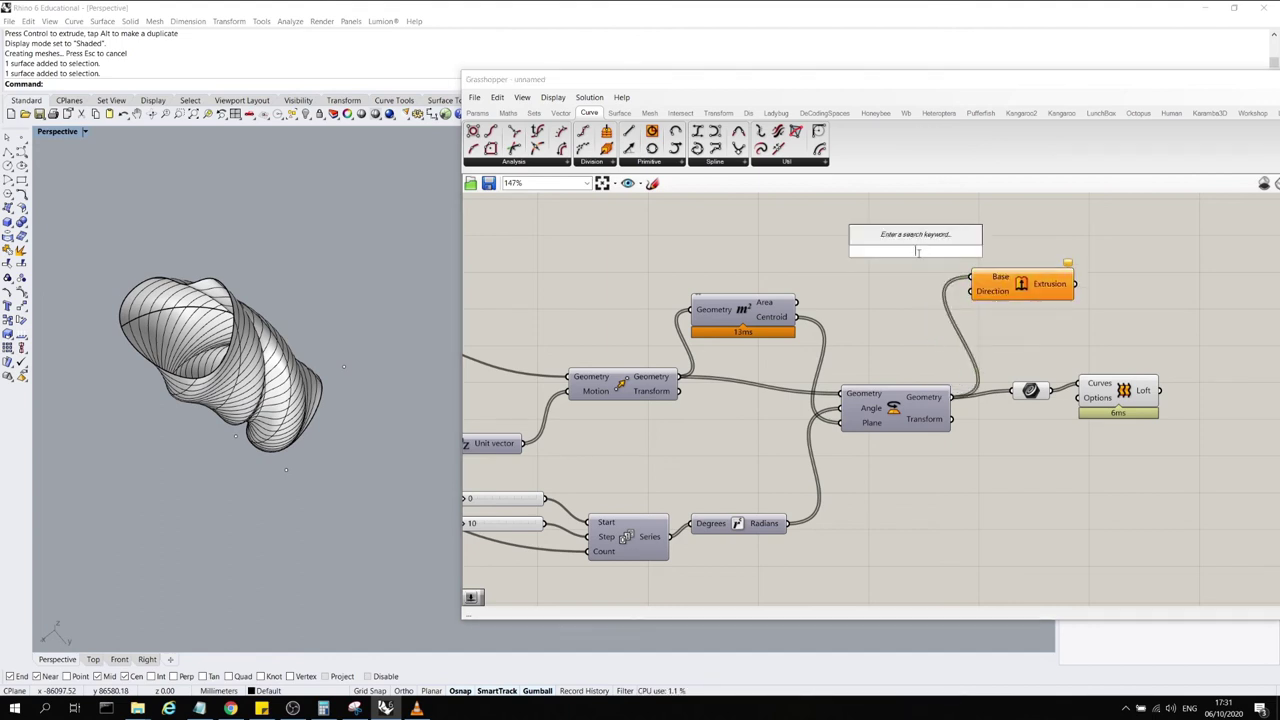
text(unit)
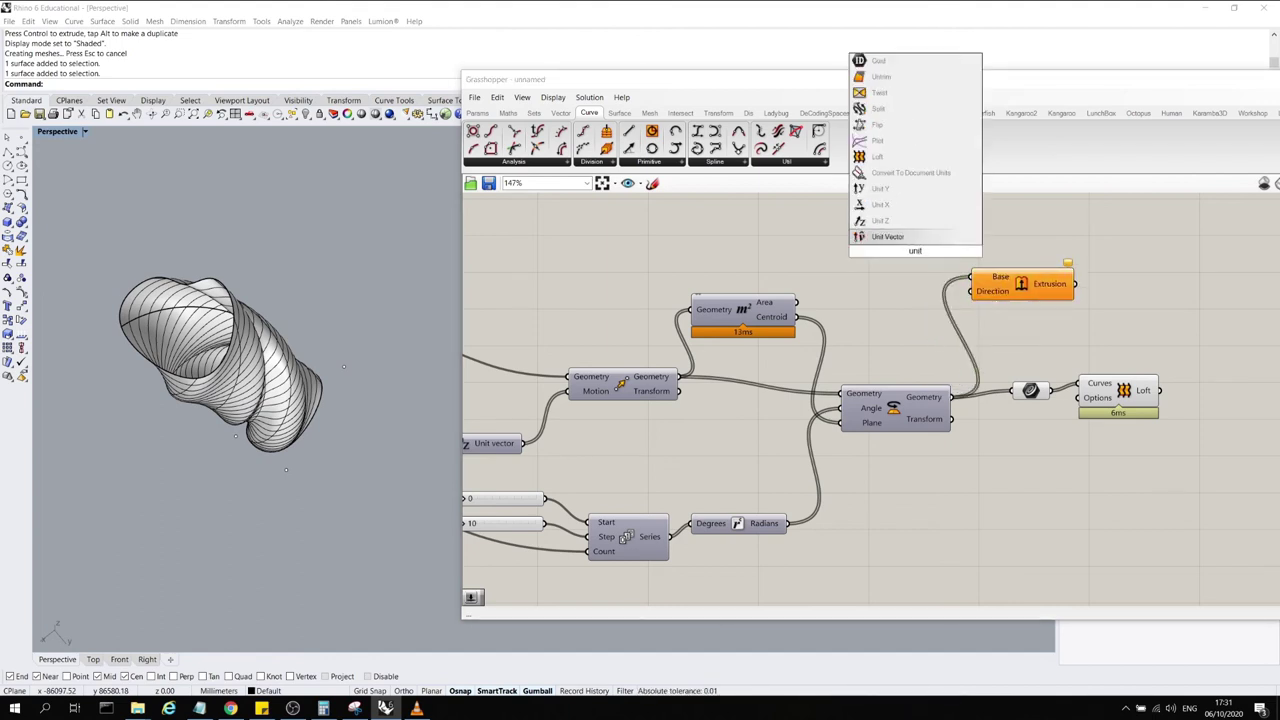
click(886, 236)
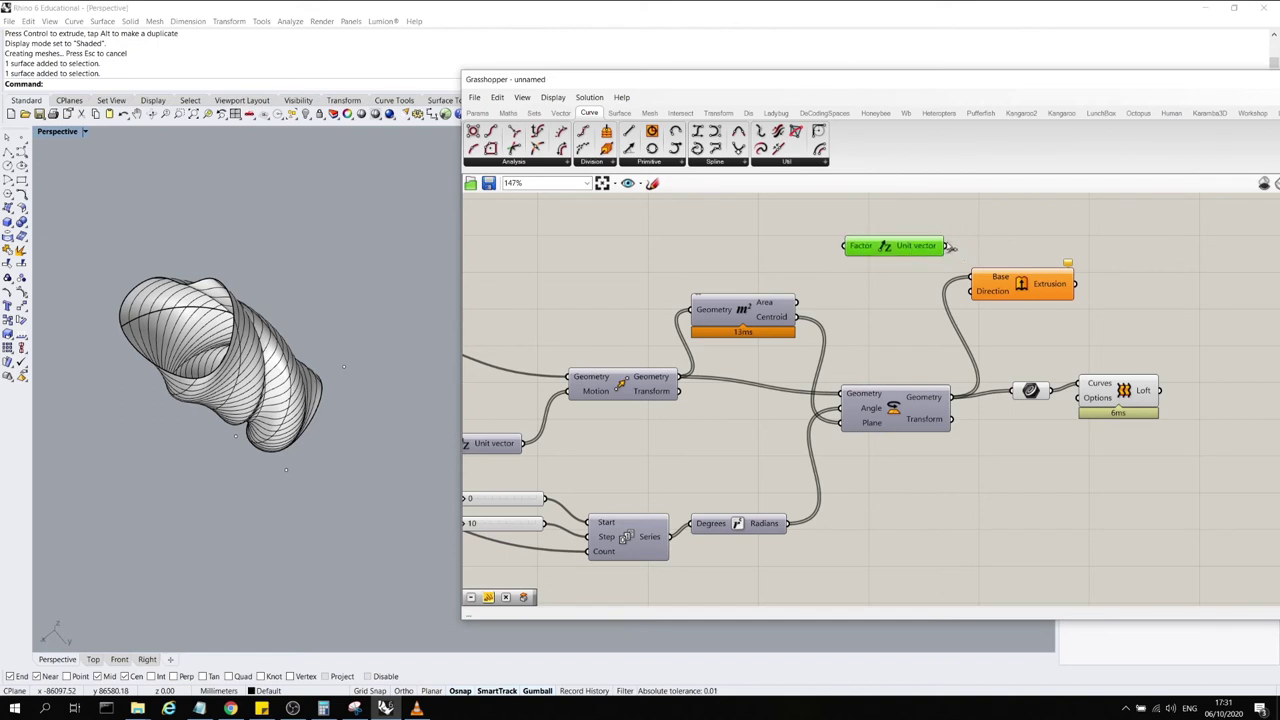
drag(950, 247, 970, 291)
Add a number slider set to 300 and connect it to the new Unit Z component's Factor input
double_click(750, 241)
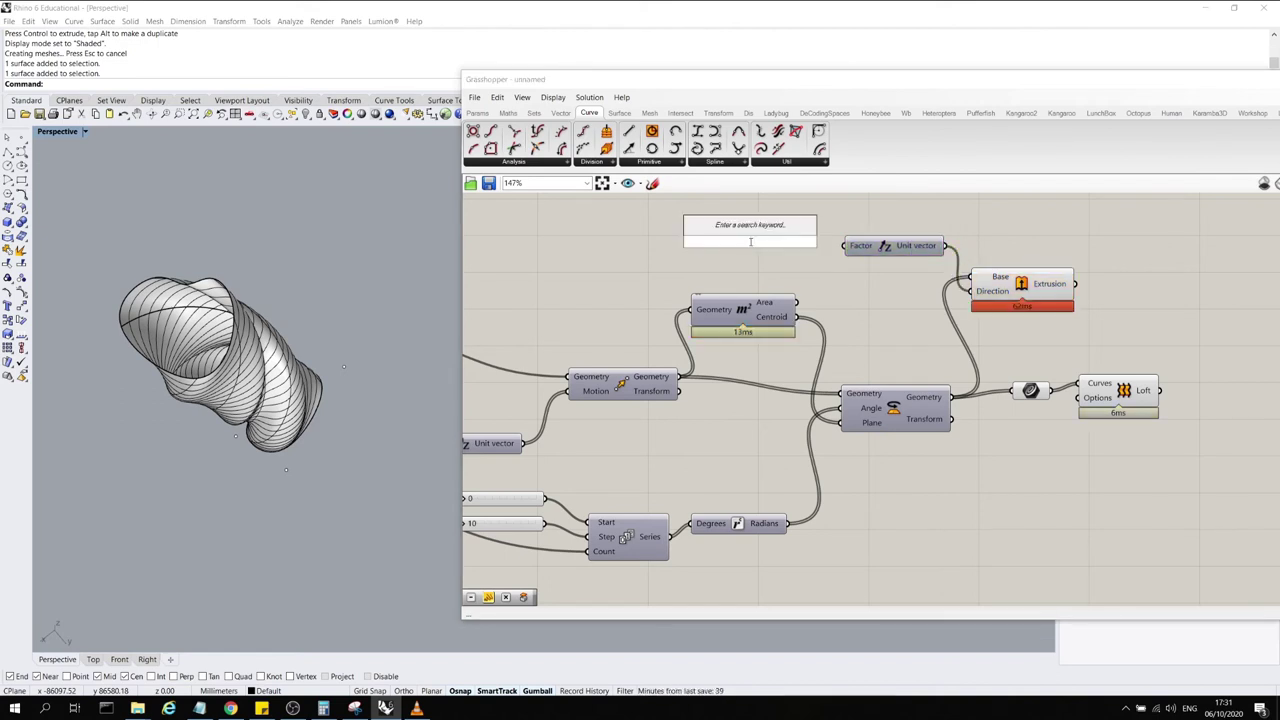
text(300)
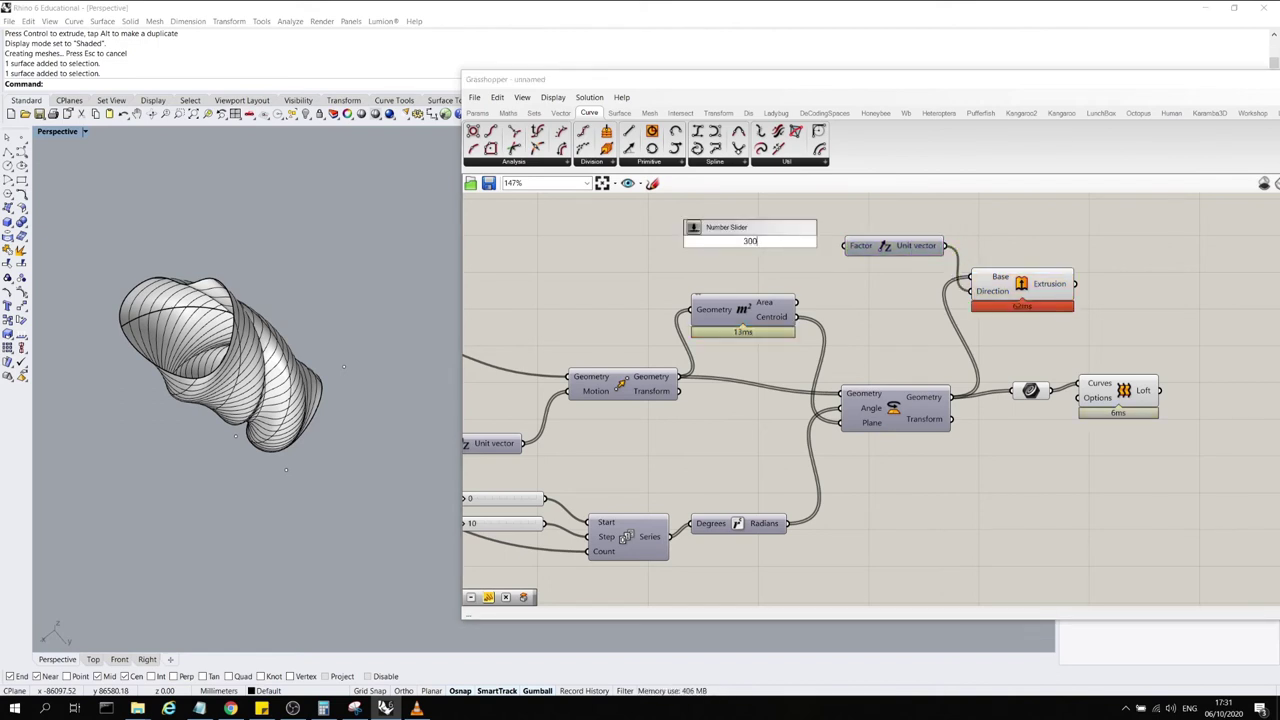
key(Return)
drag(834, 245, 848, 248)
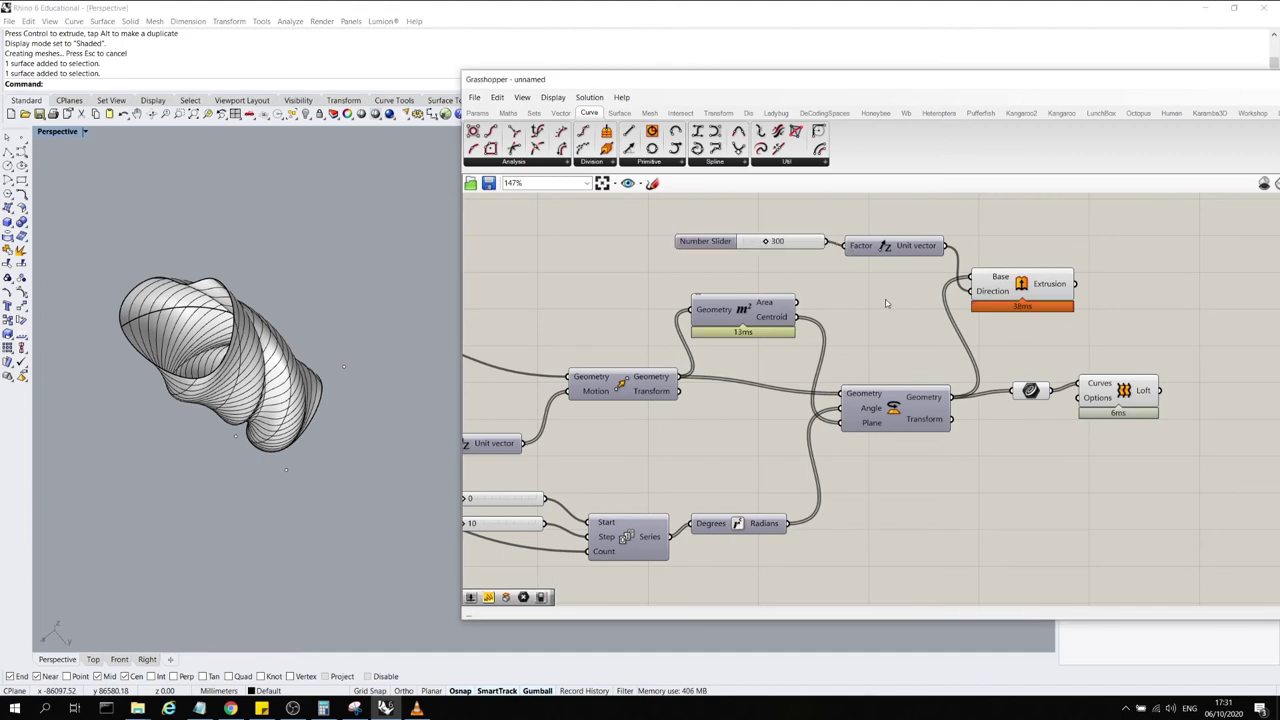
Bake the extruded floor slabs from Extrude onto the Default layer
click(1058, 283)
right_drag(375, 365, 395, 266)
mouse_move(1055, 284)
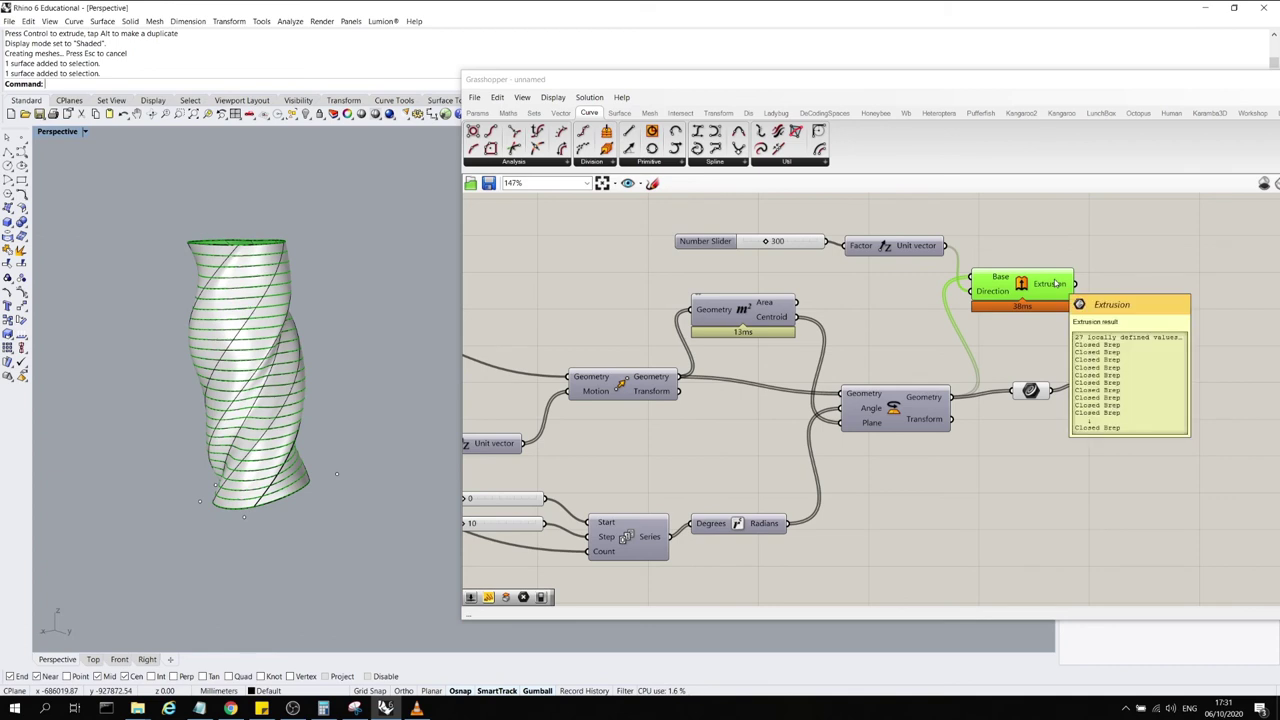
right_click(1055, 284)
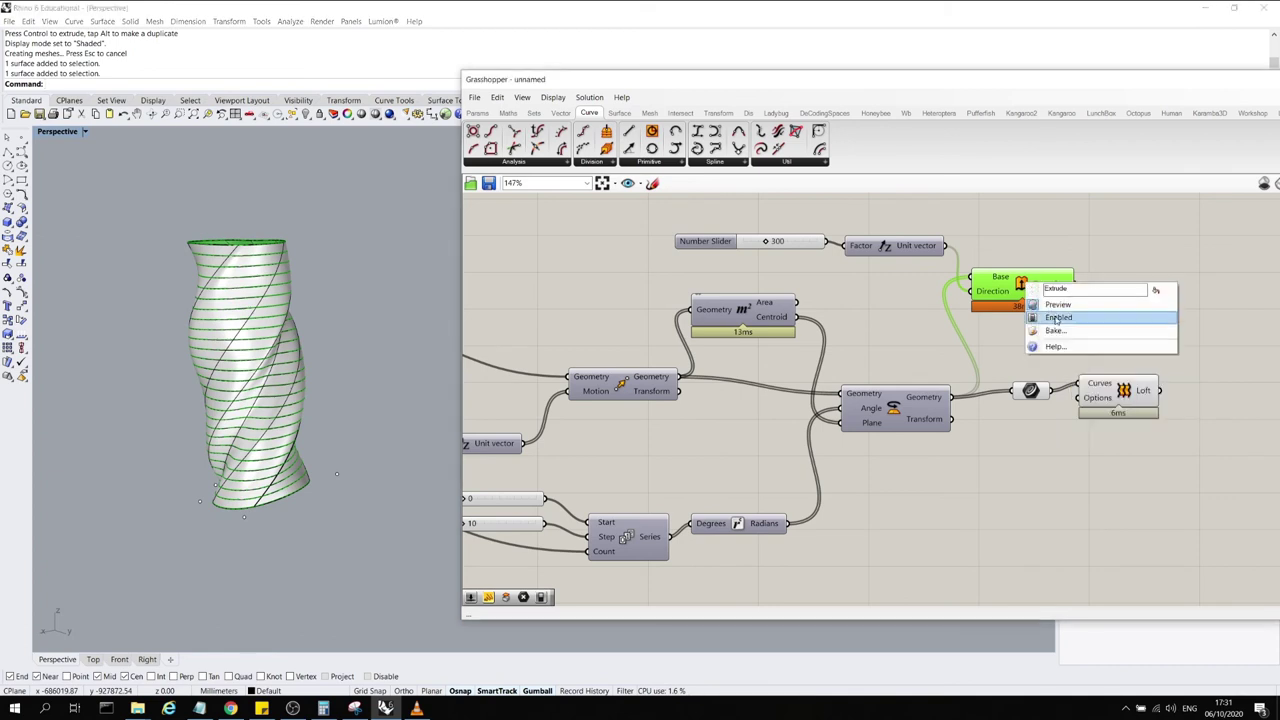
click(1063, 331)
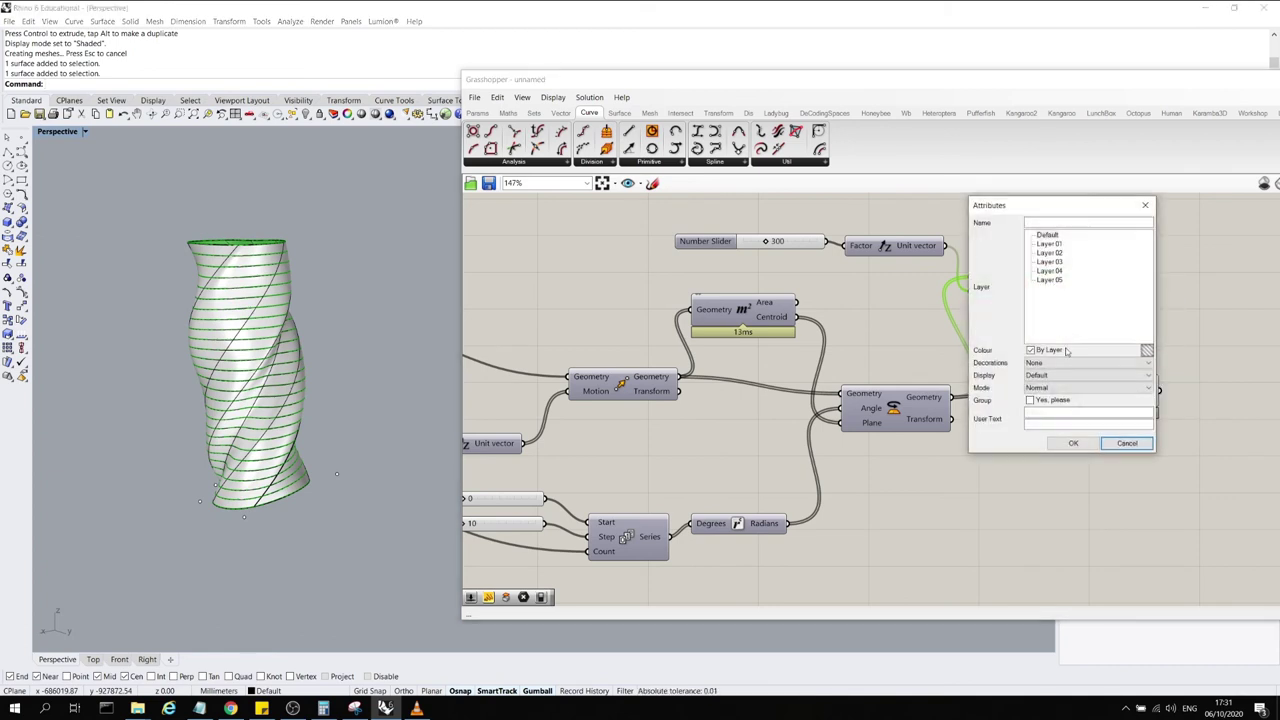
click(1047, 235)
click(1073, 443)
click(1068, 448)
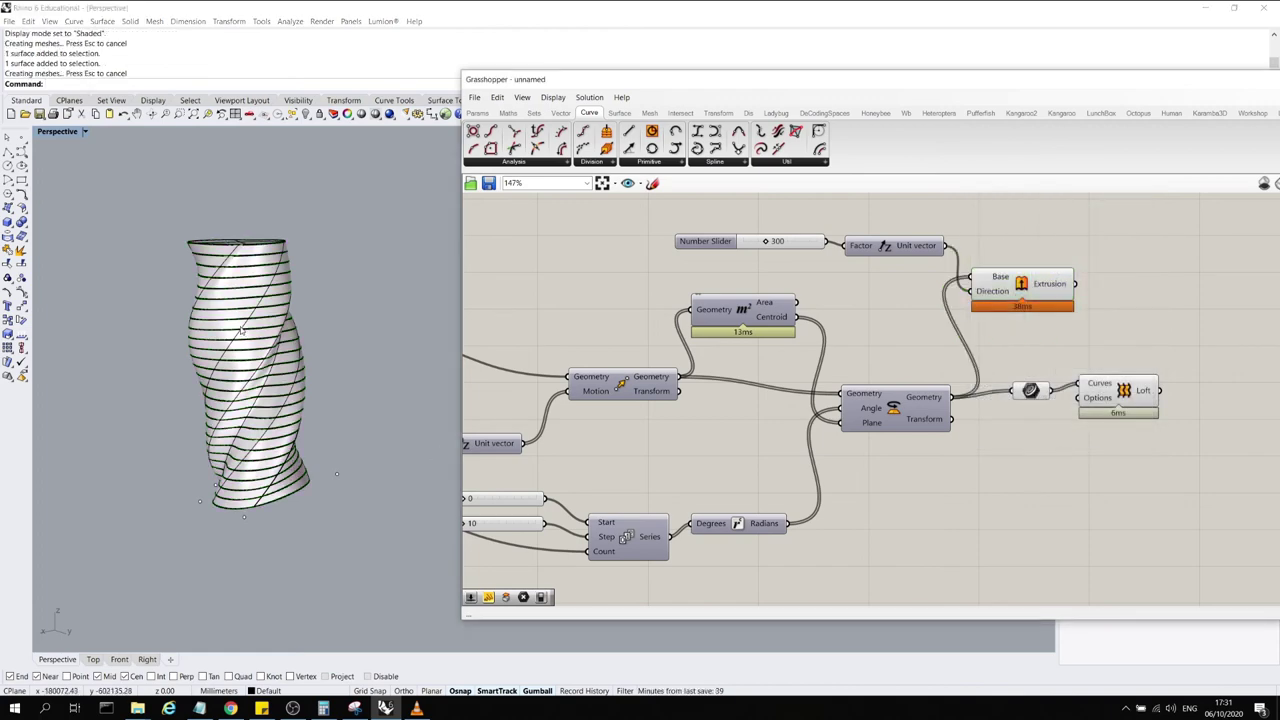
Create a vertical ClippingPlane whose base edge runs across the foot of the tower, cutting through the facade and slabs
scroll(244, 340, up, 10)
scroll(245, 340, down, 12)
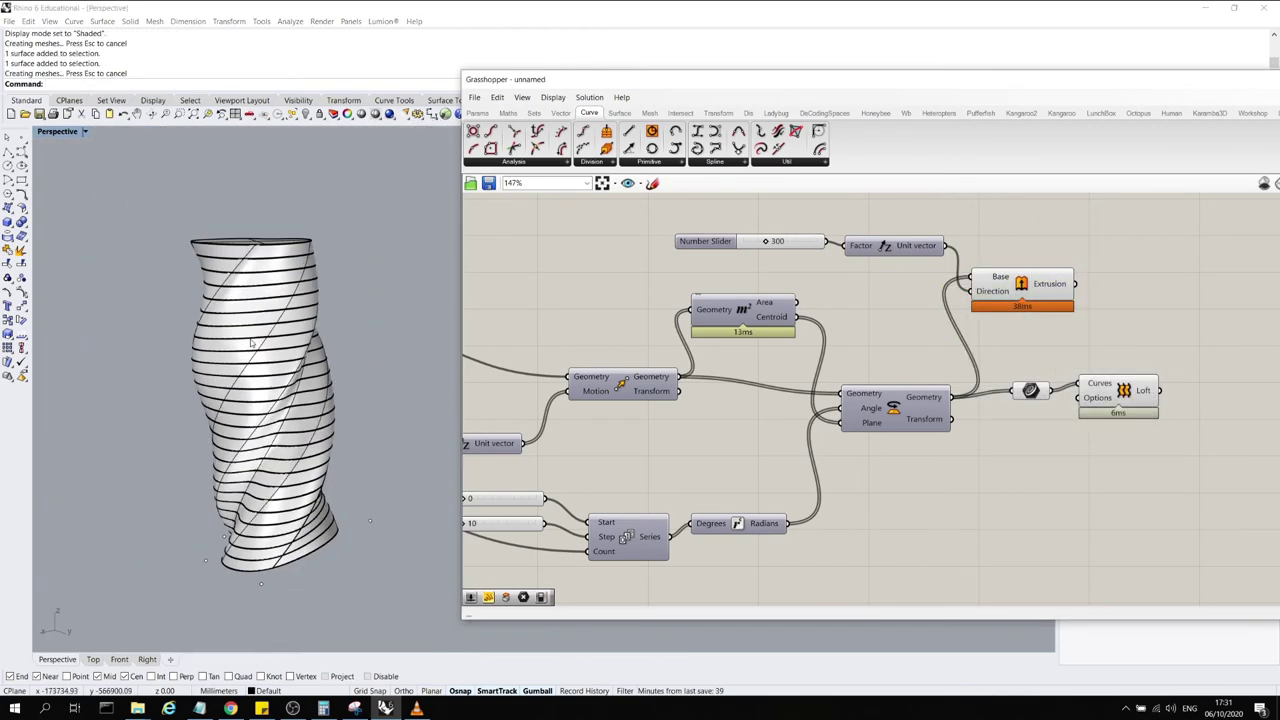
mouse_move(380, 357)
right_down()
mouse_move(354, 410)
mouse_move(368, 274)
mouse_move(361, 362)
mouse_move(393, 354)
right_up()
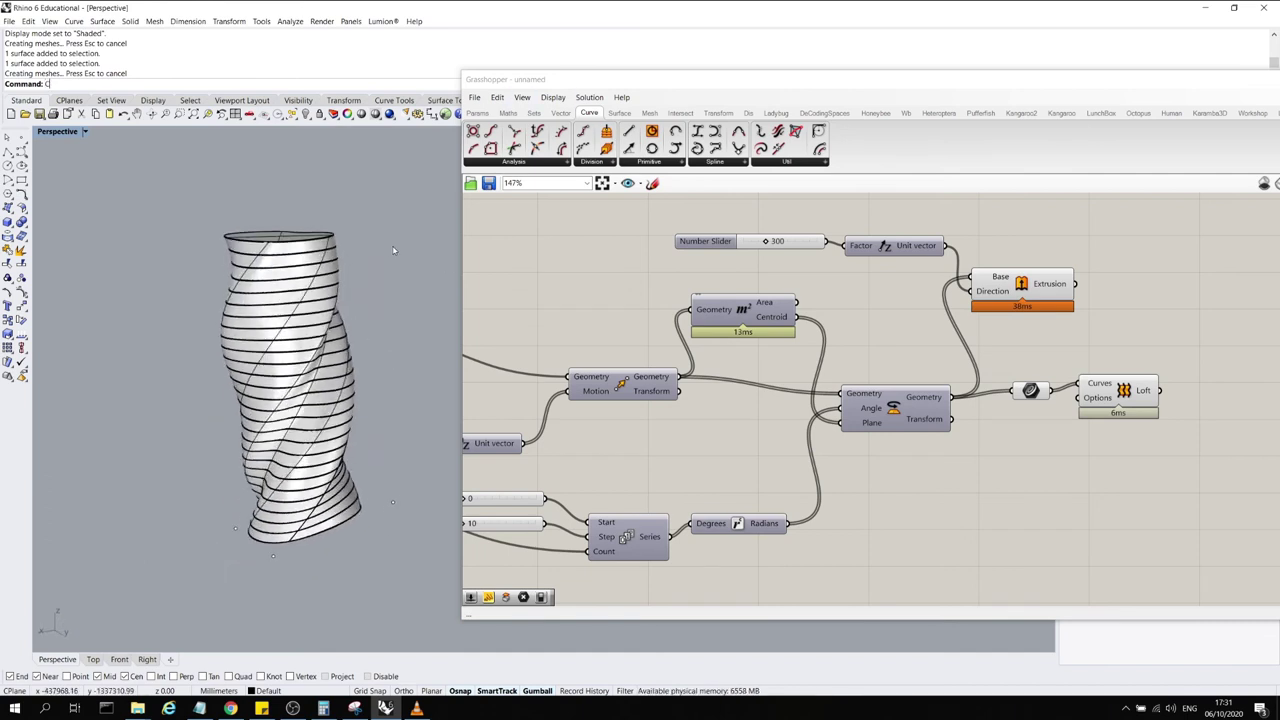
text(lippingPlane)
key(Return)
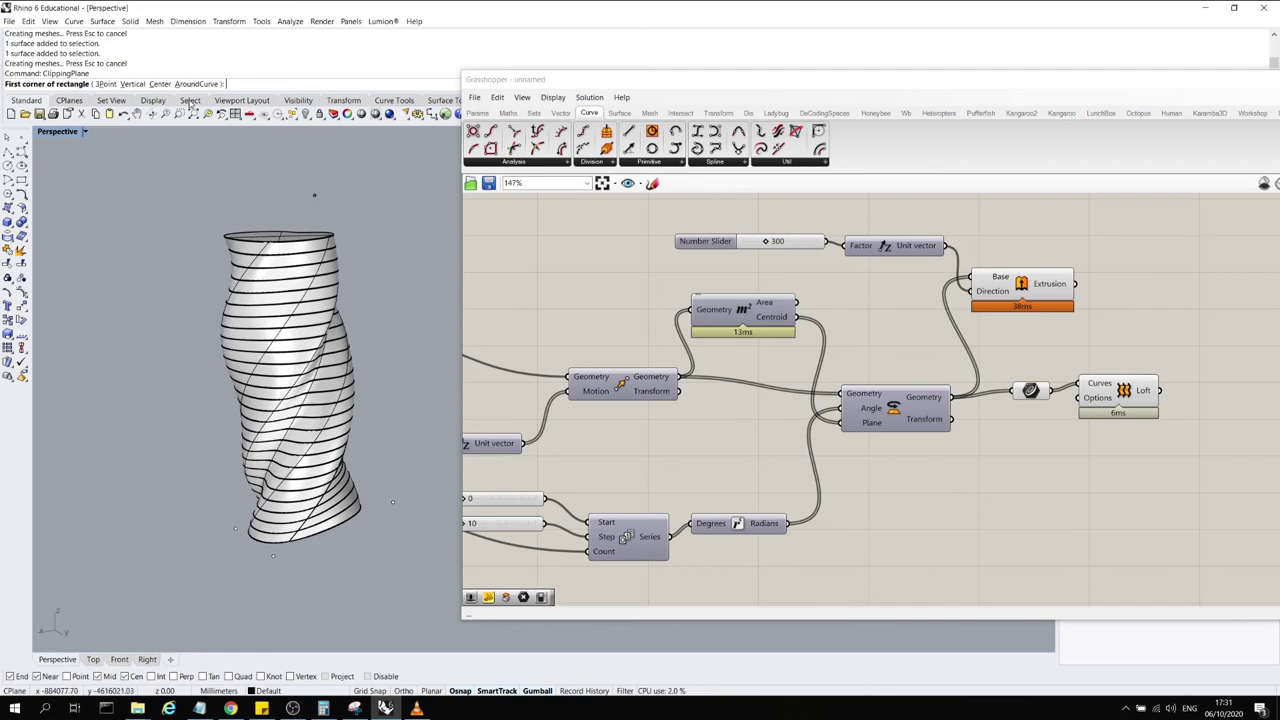
click(134, 84)
click(208, 540)
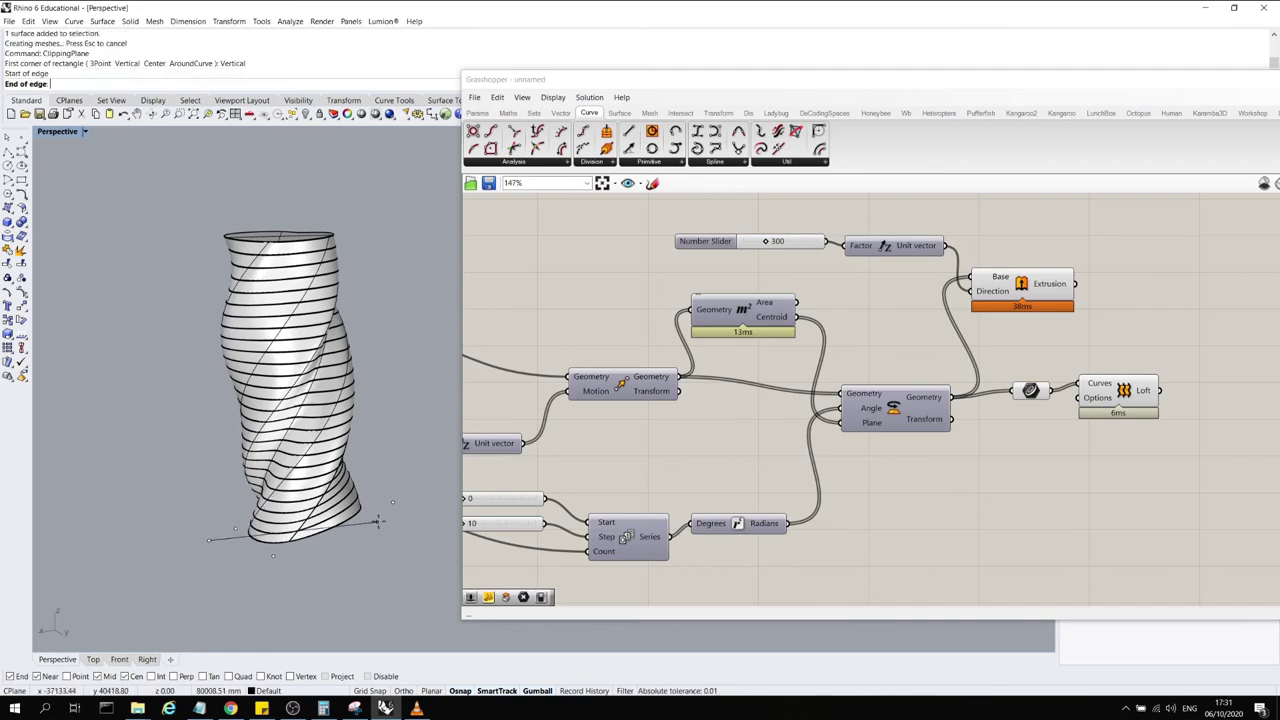
click(406, 490)
click(421, 399)
Examine the floor slabs and facade inside the clipped tower at close range
scroll(279, 283, up, 2)
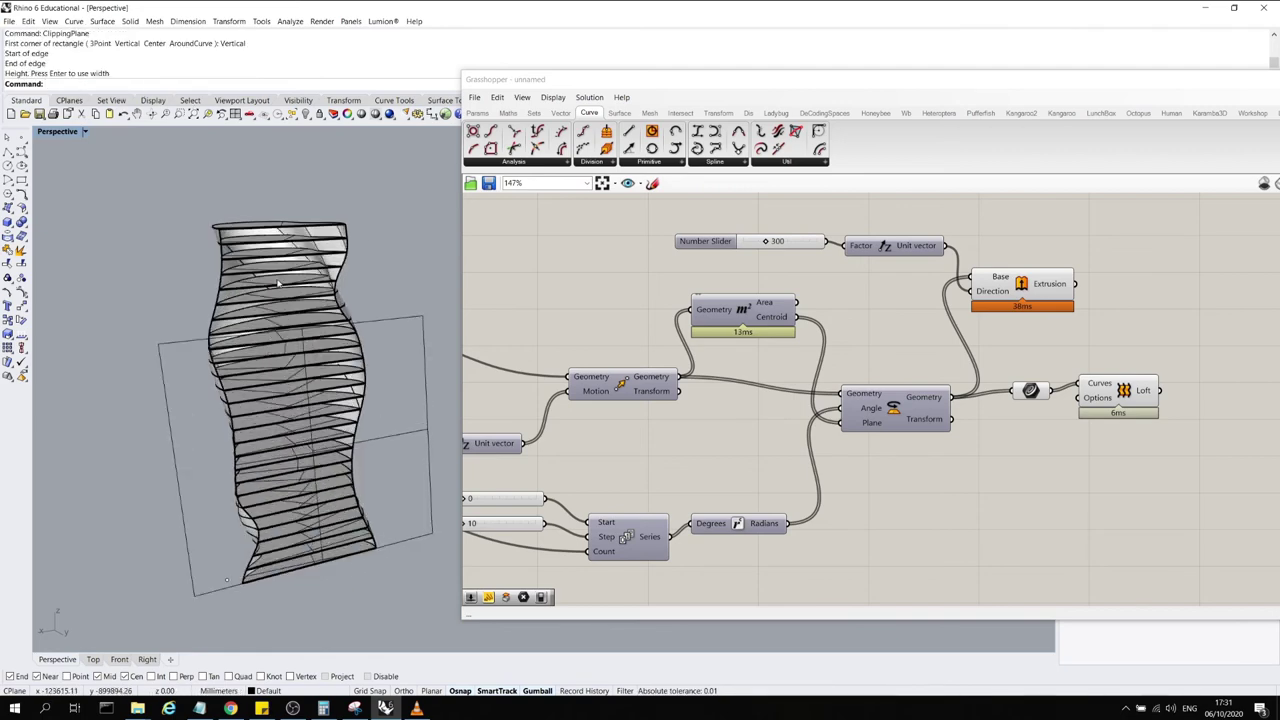
scroll(279, 283, up, 4)
right_drag(279, 283, 174, 340)
scroll(174, 340, down, 6)
scroll(292, 468, up, 9)
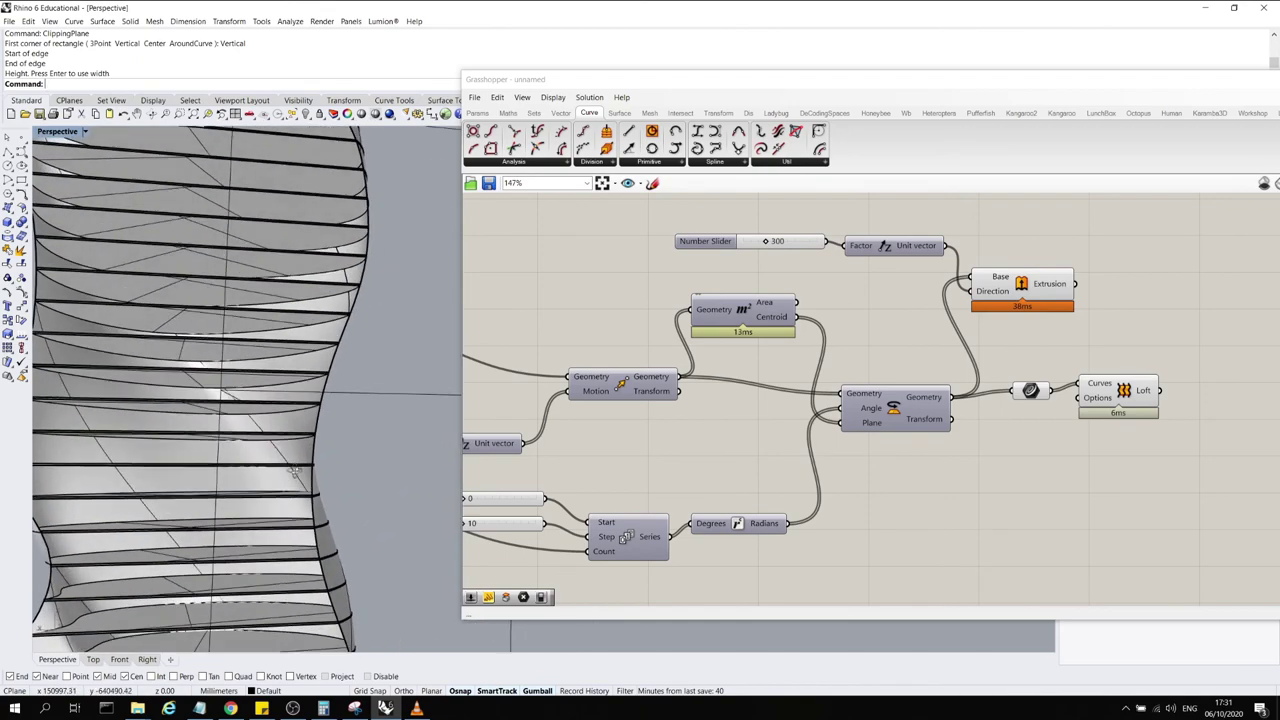
scroll(295, 470, down, 4)
scroll(291, 498, up, 7)
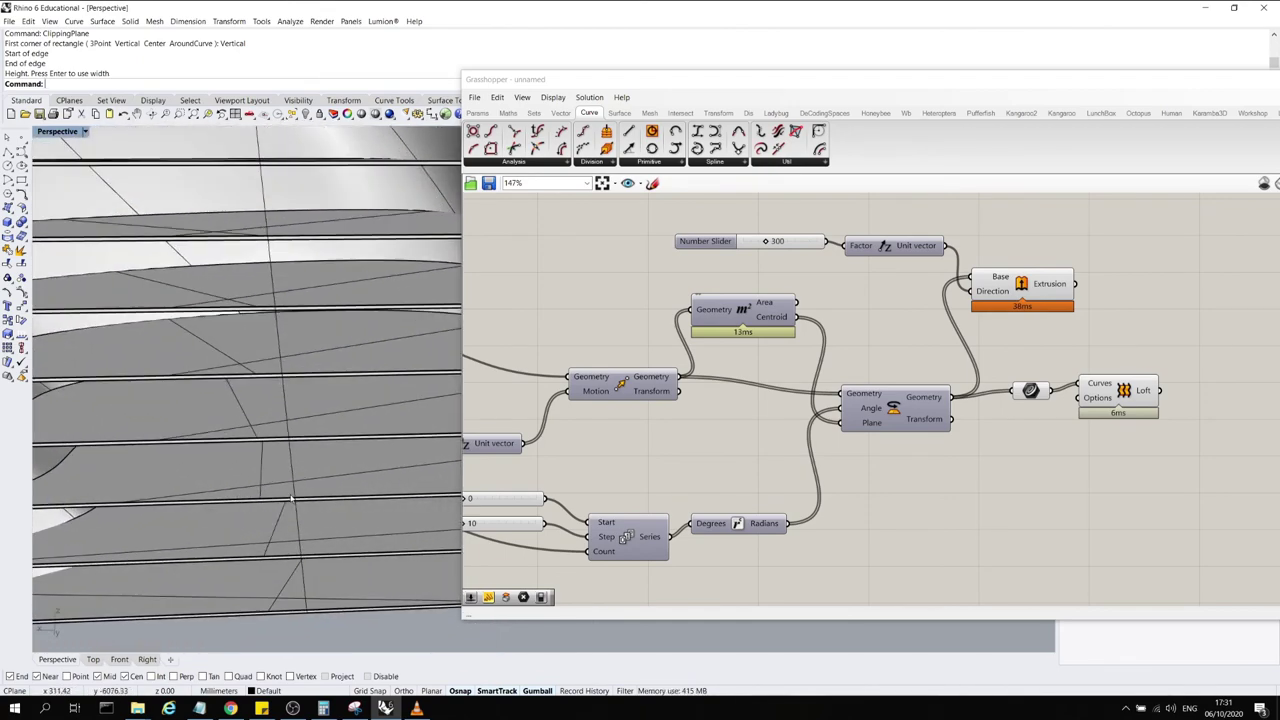
Examine the sectioned tower's stacked floors and facade at close range and as a whole
scroll(296, 511, down, 5)
scroll(402, 367, up, 6)
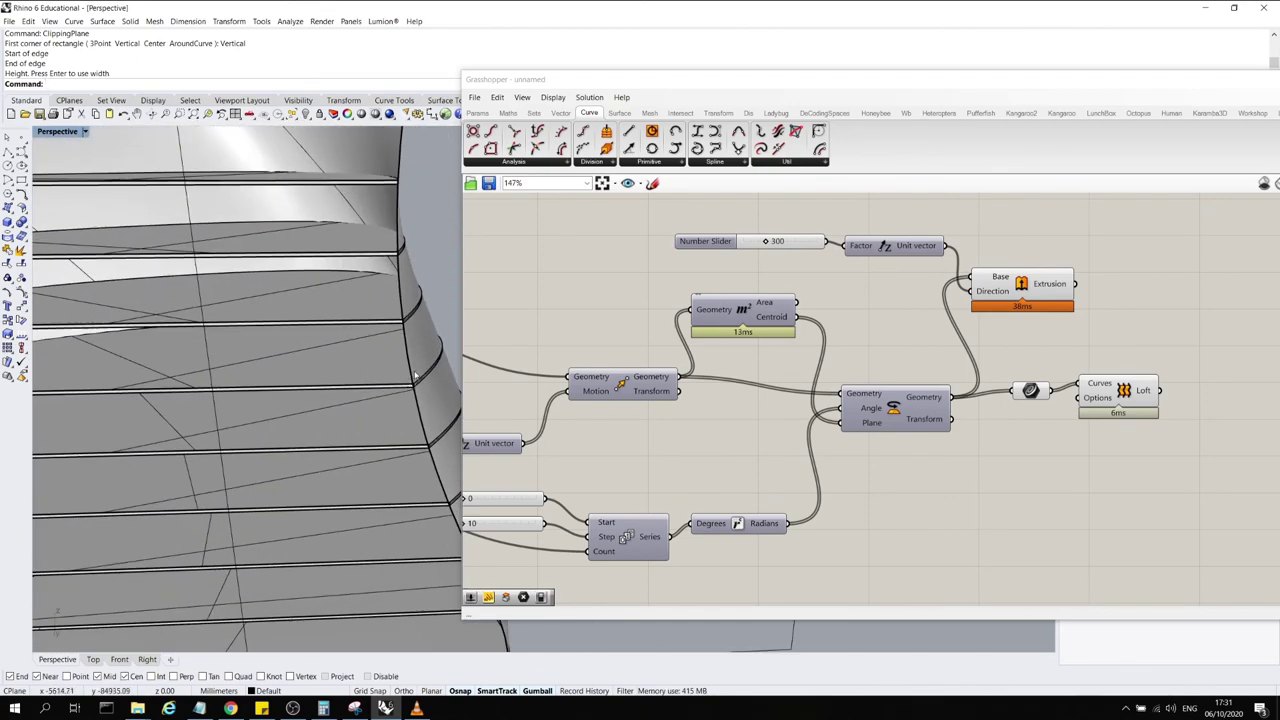
scroll(402, 367, down, 6)
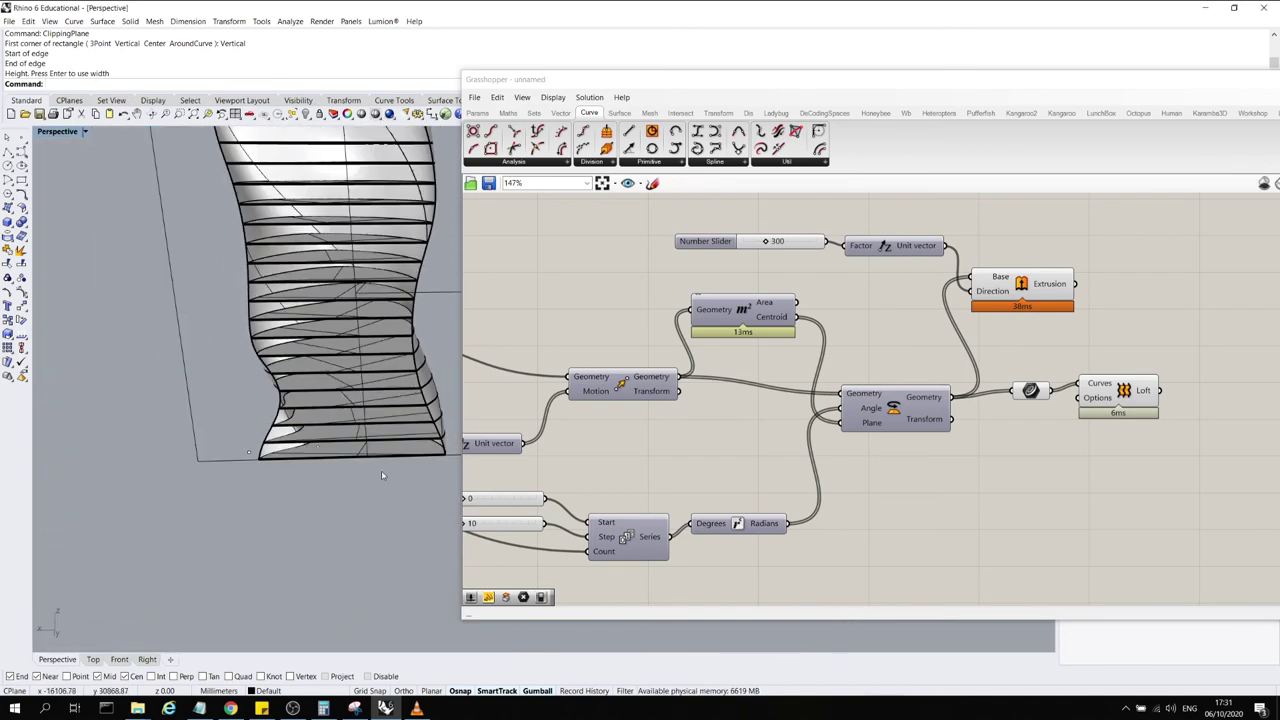
scroll(379, 360, down, 4)
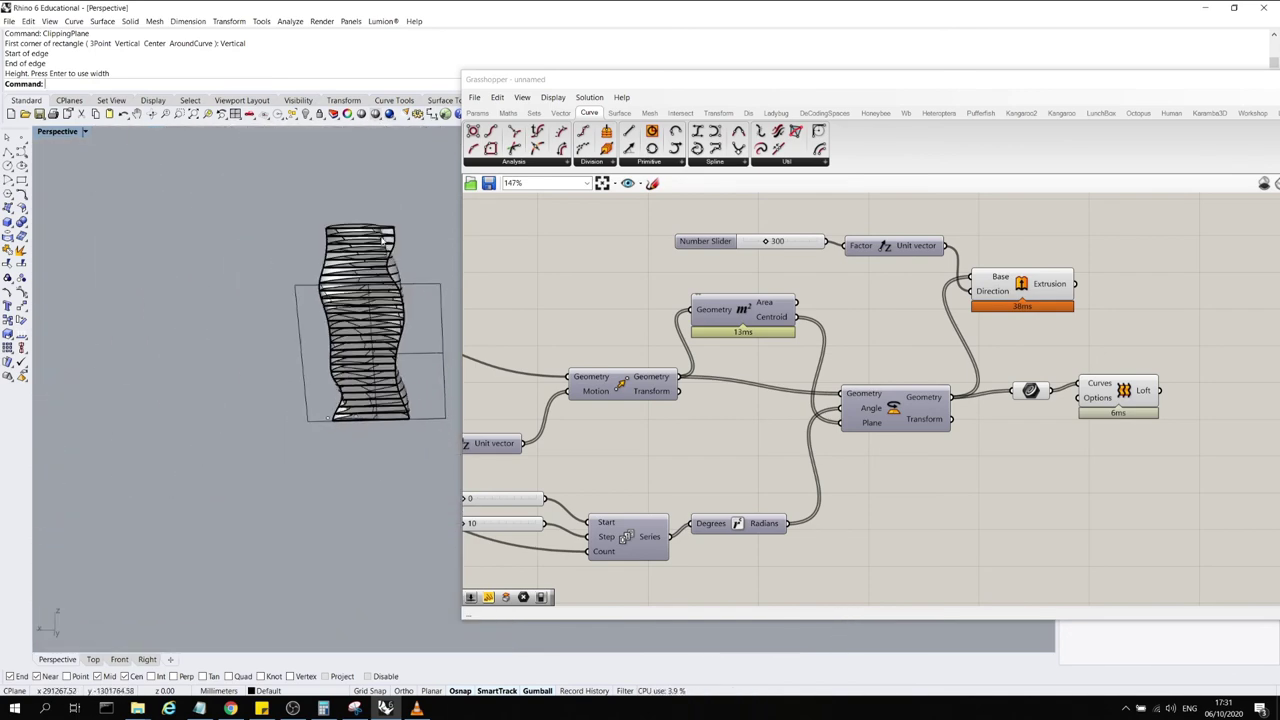
scroll(407, 398, up, 5)
scroll(381, 293, down, 5)
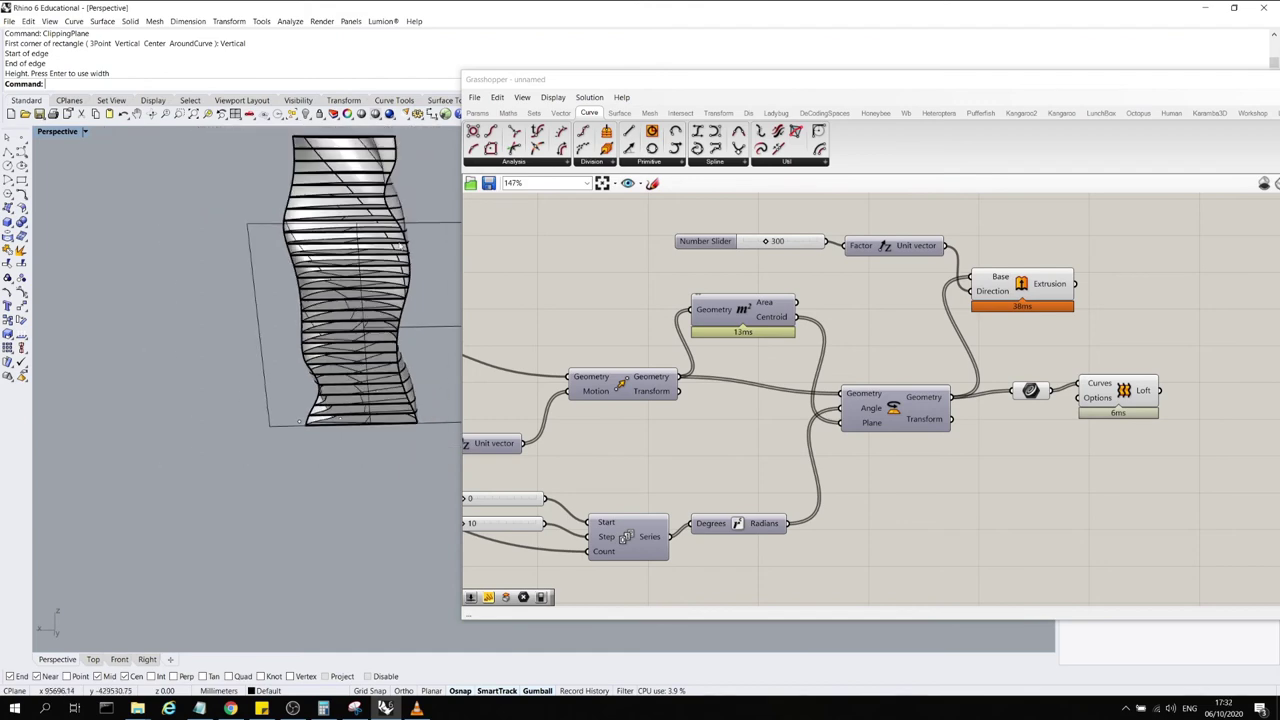
scroll(400, 193, up, 3)
scroll(368, 281, down, 3)
right_drag(367, 281, 343, 277)
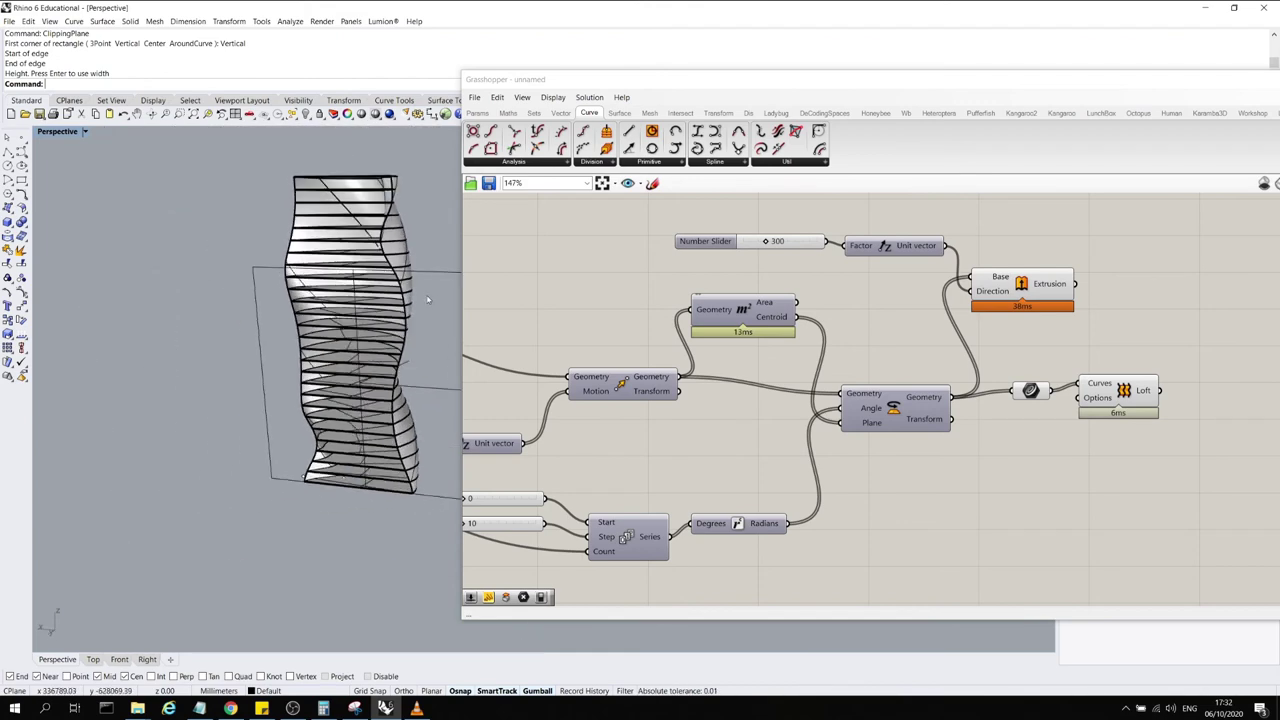
Delete the clipping plane and inspect the whole tower from several angles
click(427, 272)
key(Delete)
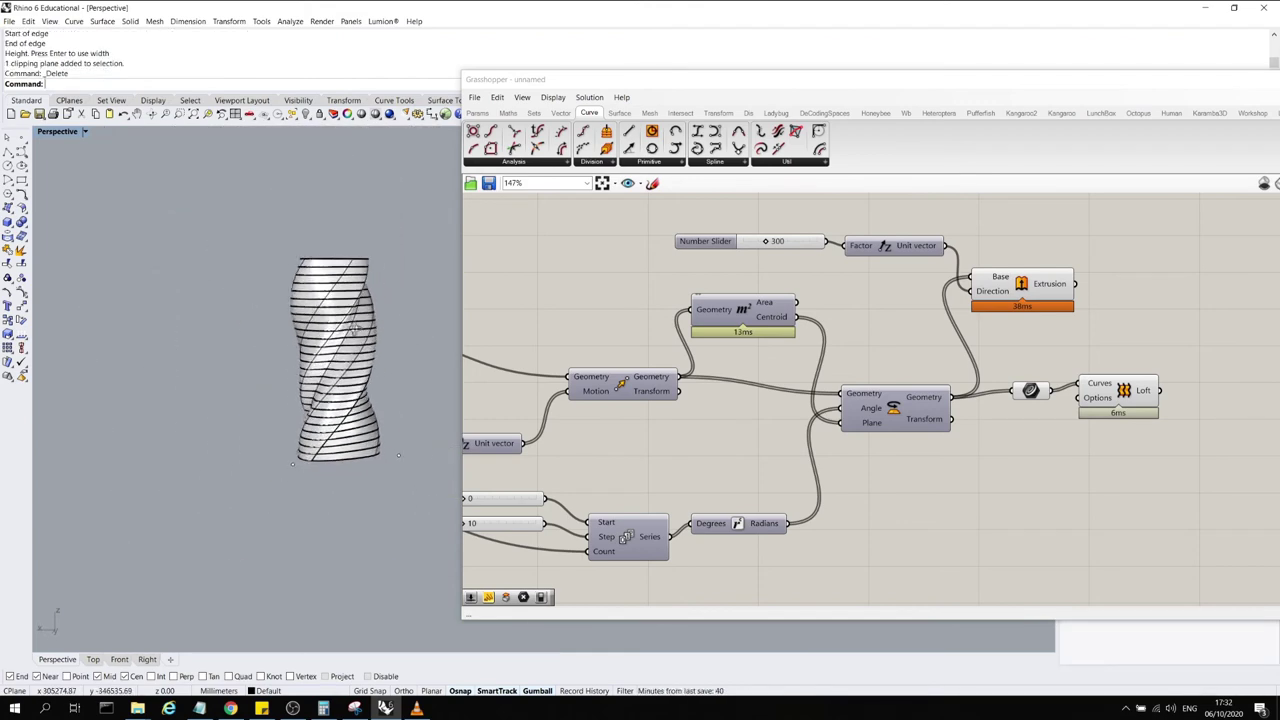
right_drag(389, 312, 326, 366)
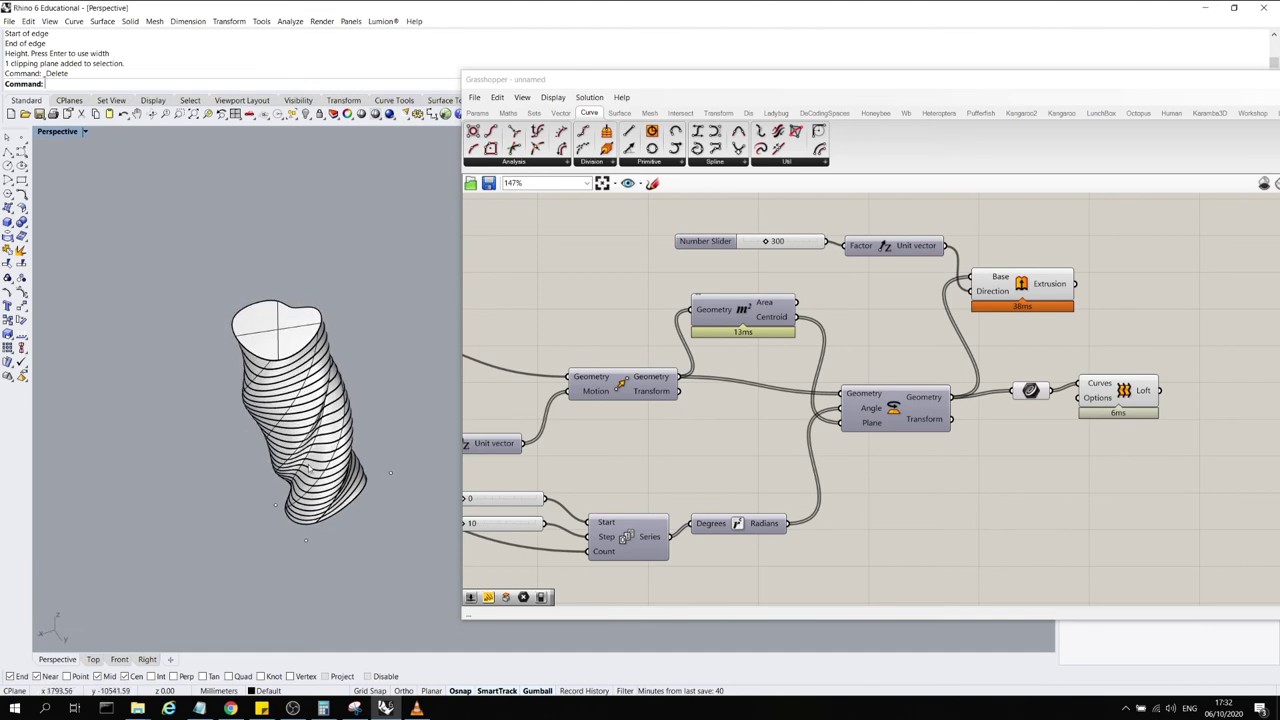
right_drag(309, 468, 332, 294)
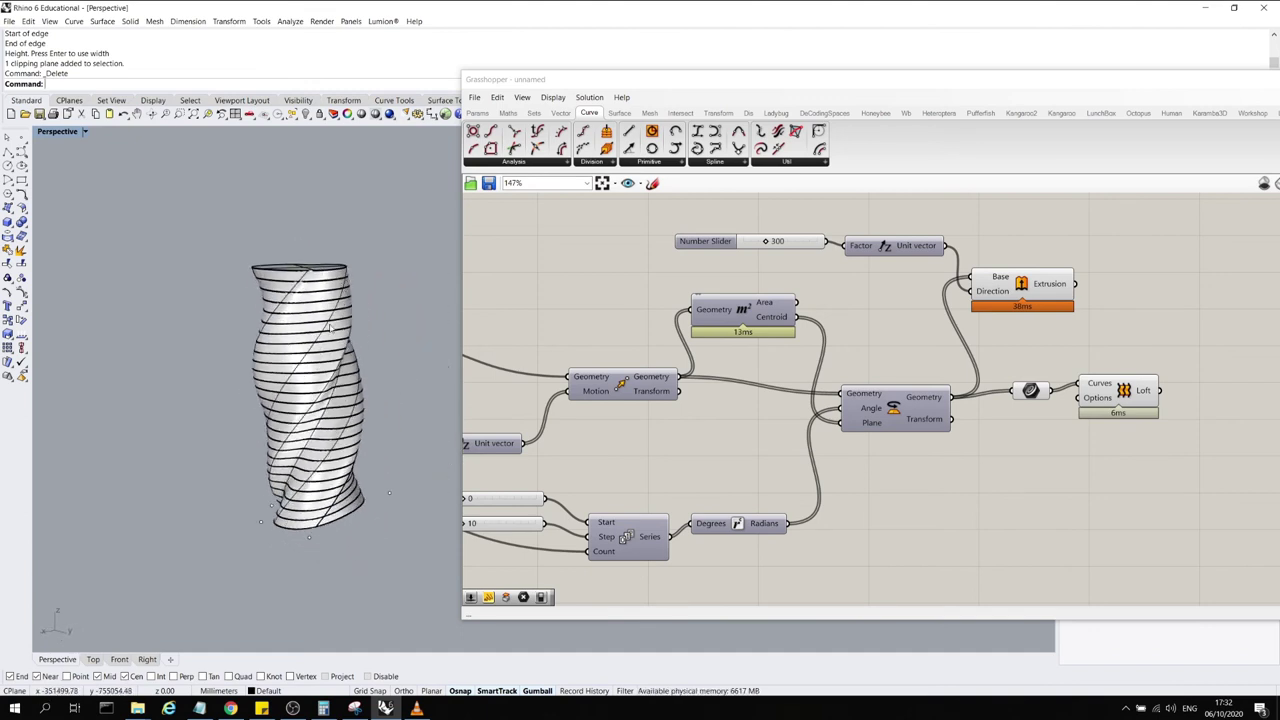
right_drag(352, 455, 430, 329)
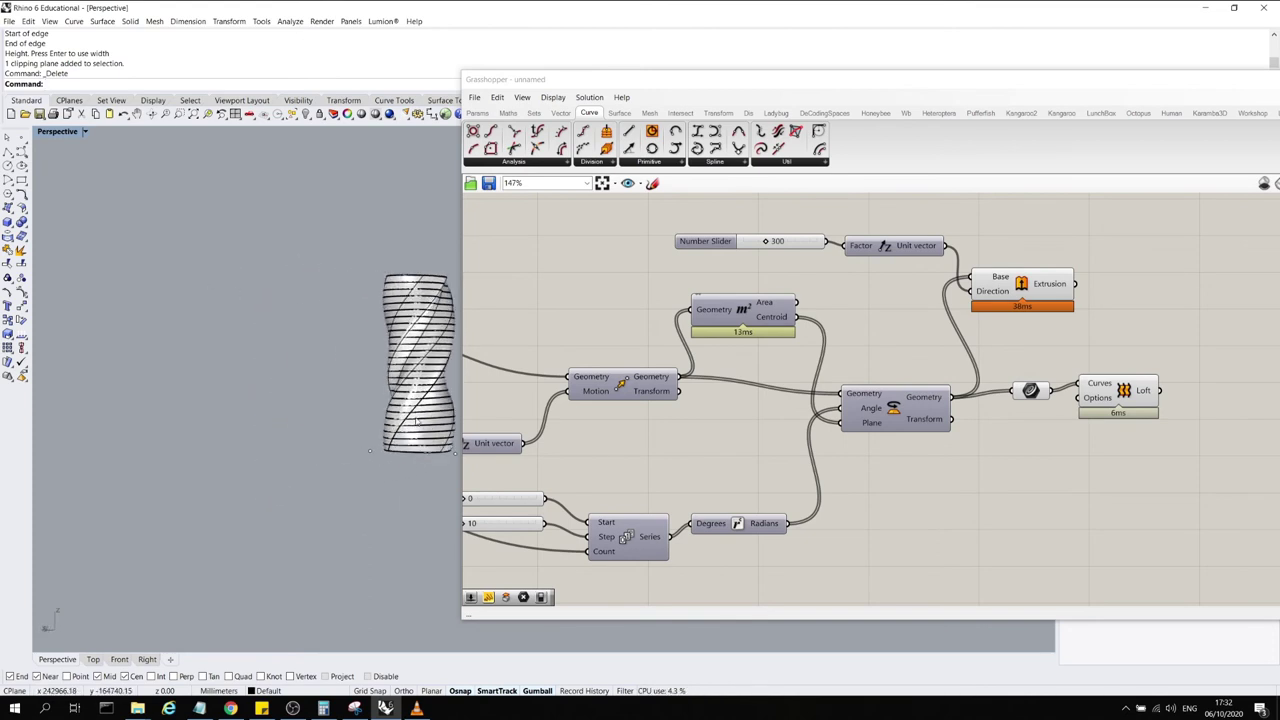
scroll(374, 299, up, 5)
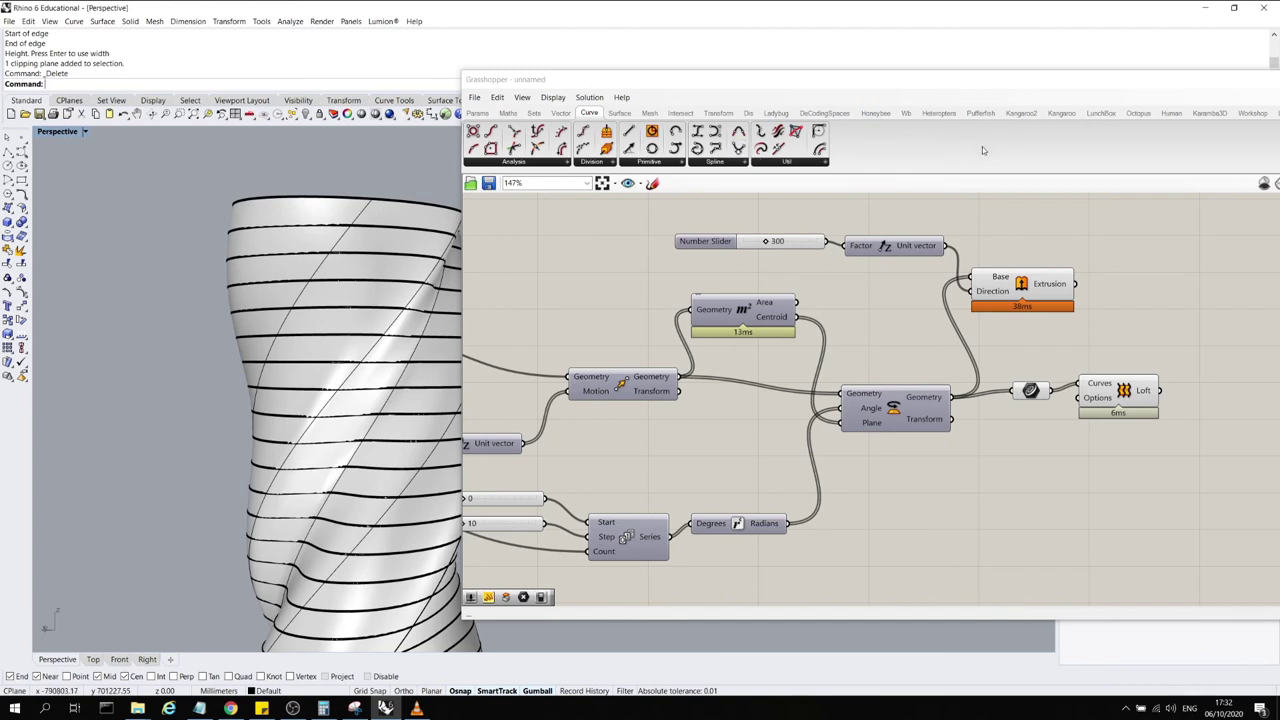
Delete the baked facade surface and all baked floor slabs from the Rhino model
double_click(1088, 246)
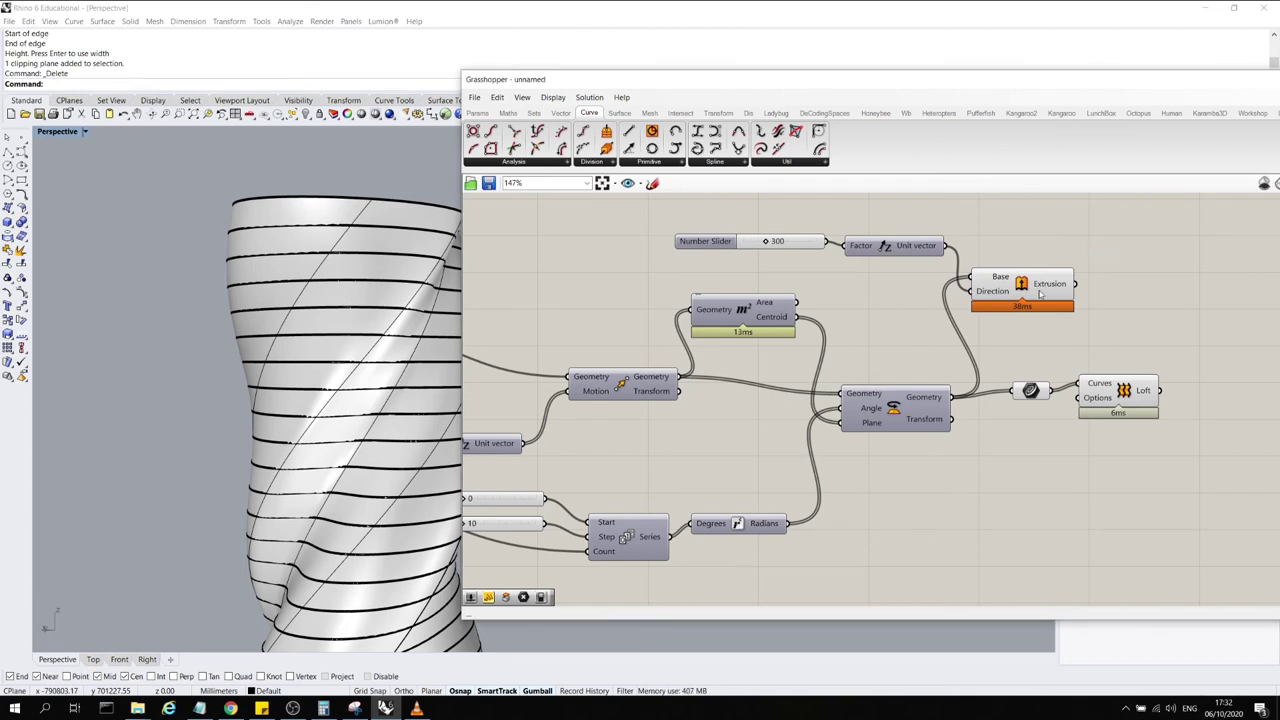
scroll(720, 330, down, 3)
scroll(182, 275, down, 6)
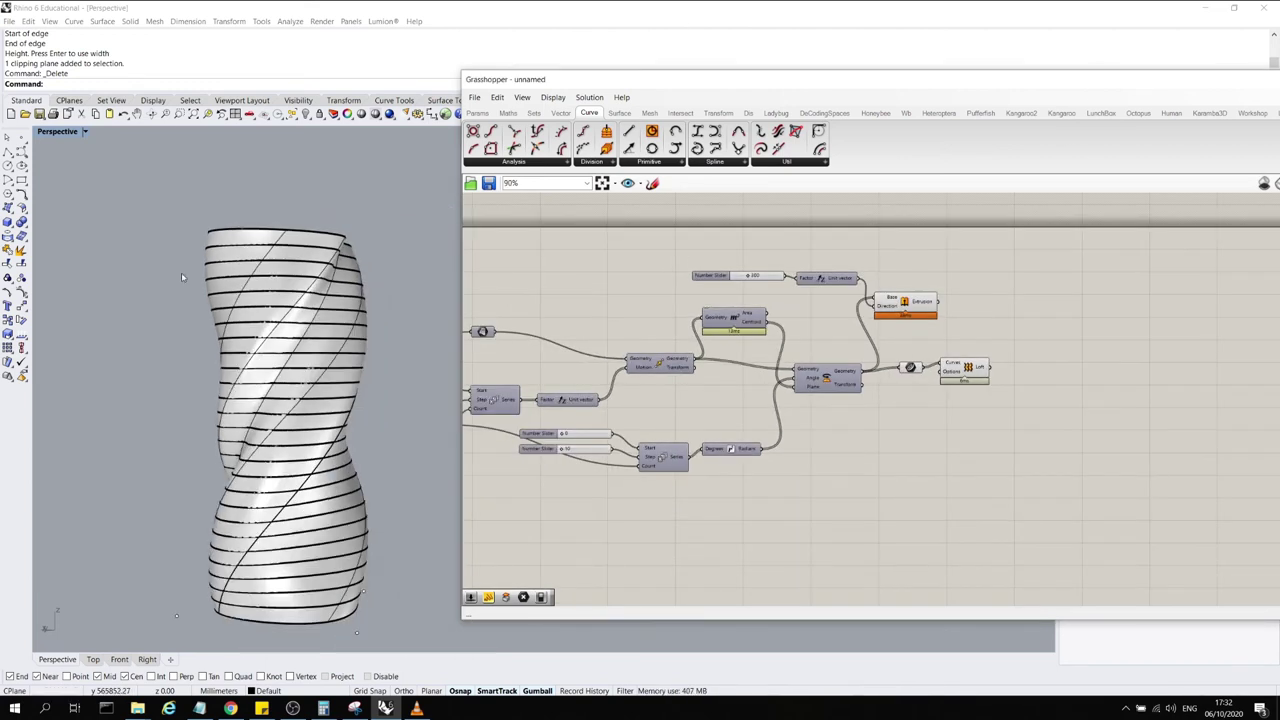
drag(361, 187, 231, 386)
key(Delete)
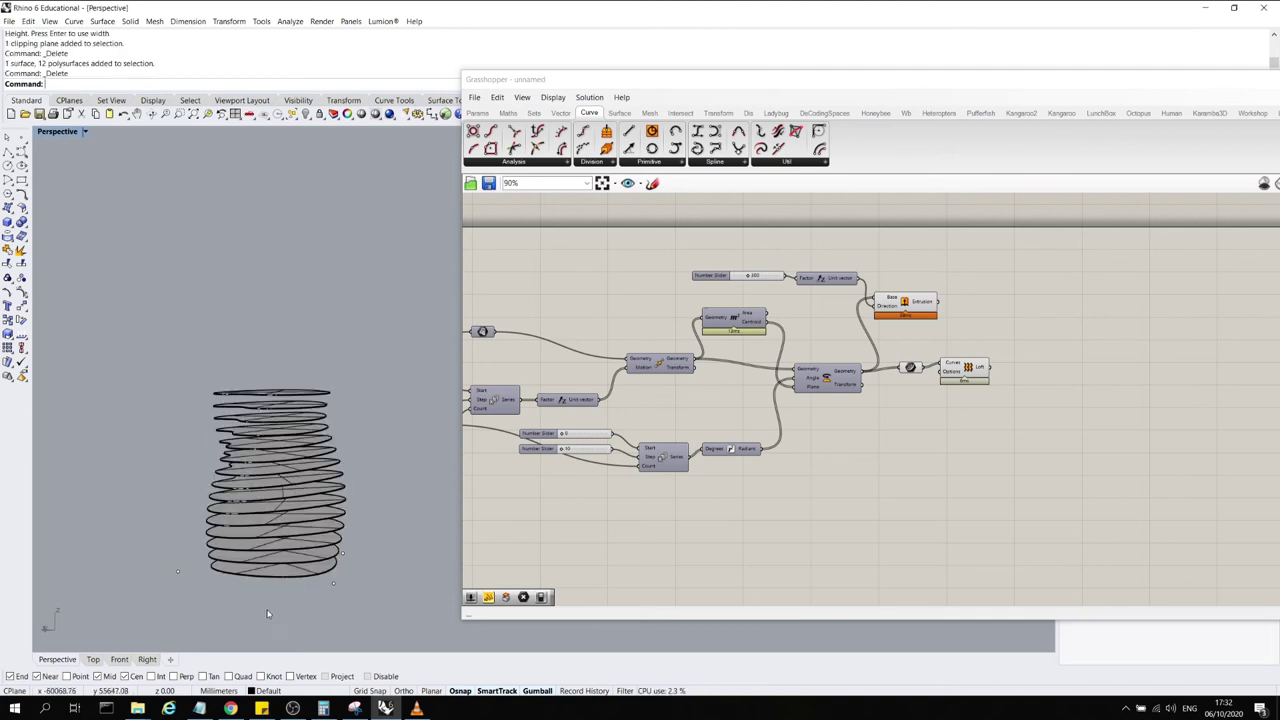
drag(267, 445, 270, 400)
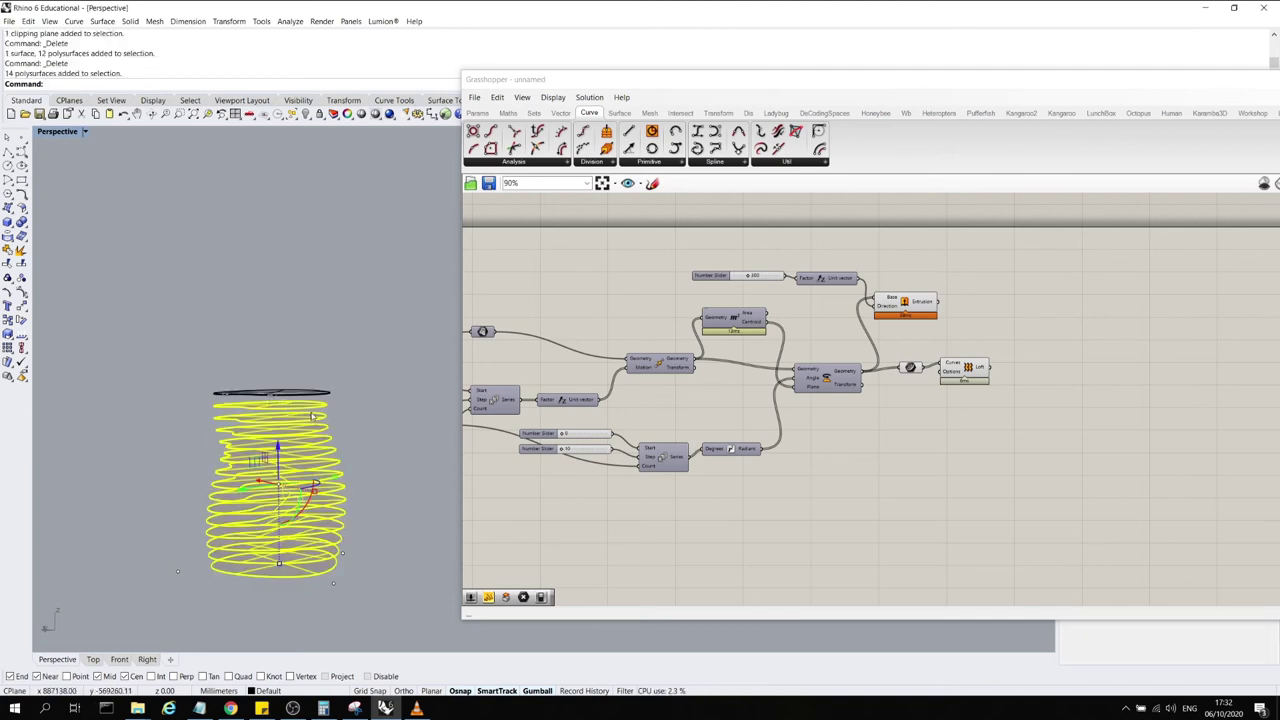
key(Delete)
drag(326, 438, 309, 419)
click(307, 392)
key(Delete)
Move Extrude with its slider and Unit Z component to sit above Loft, and turn off Extrude's preview
click(996, 414)
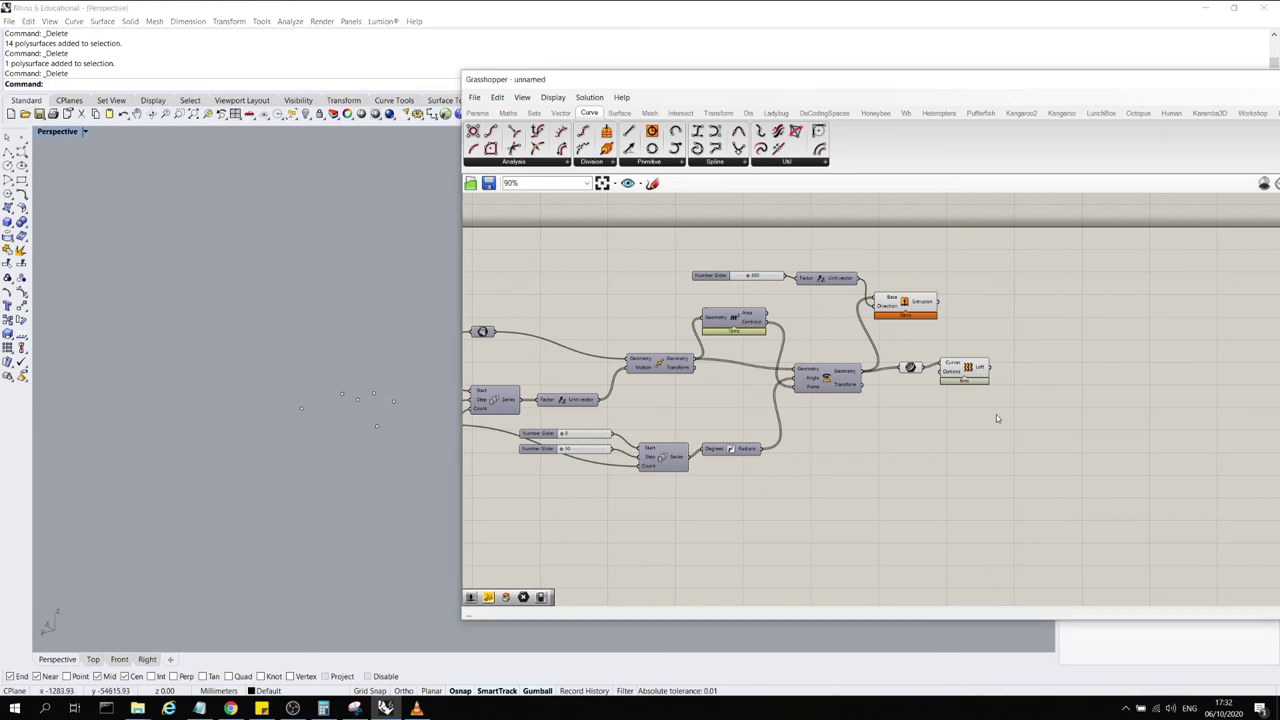
click(965, 367)
click(908, 299)
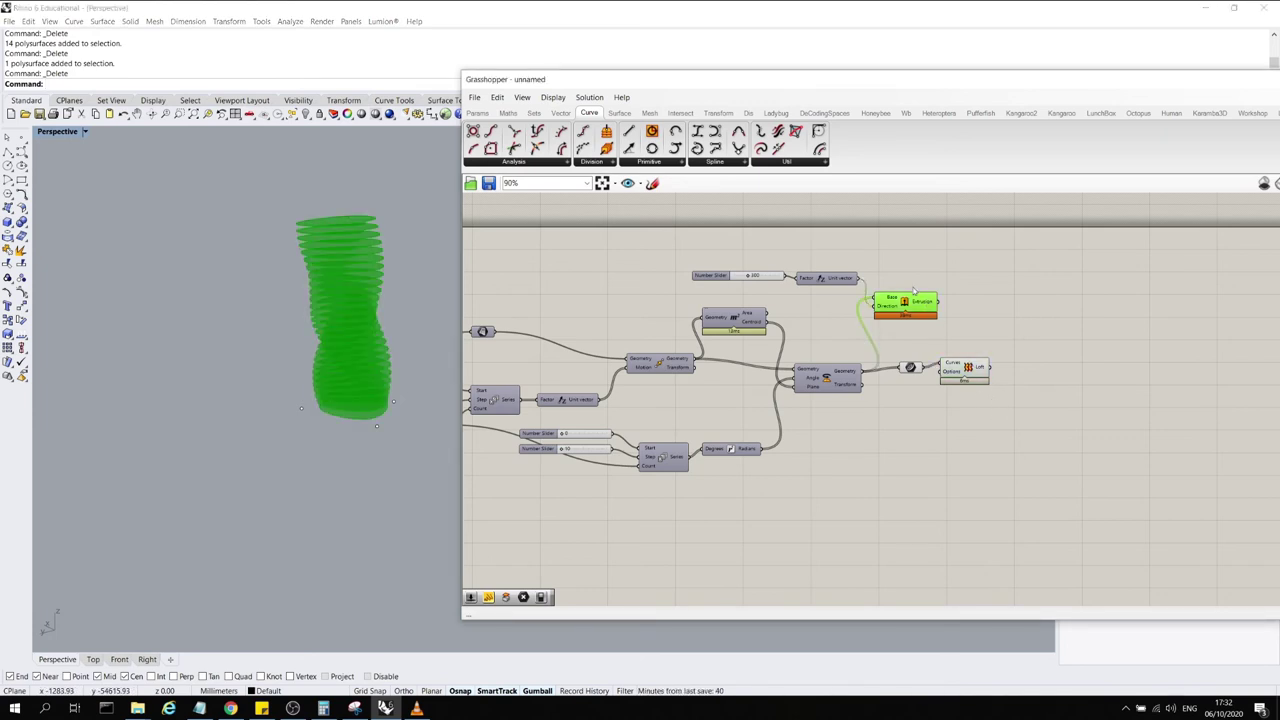
drag(978, 322, 835, 297)
click(975, 291)
click(981, 317)
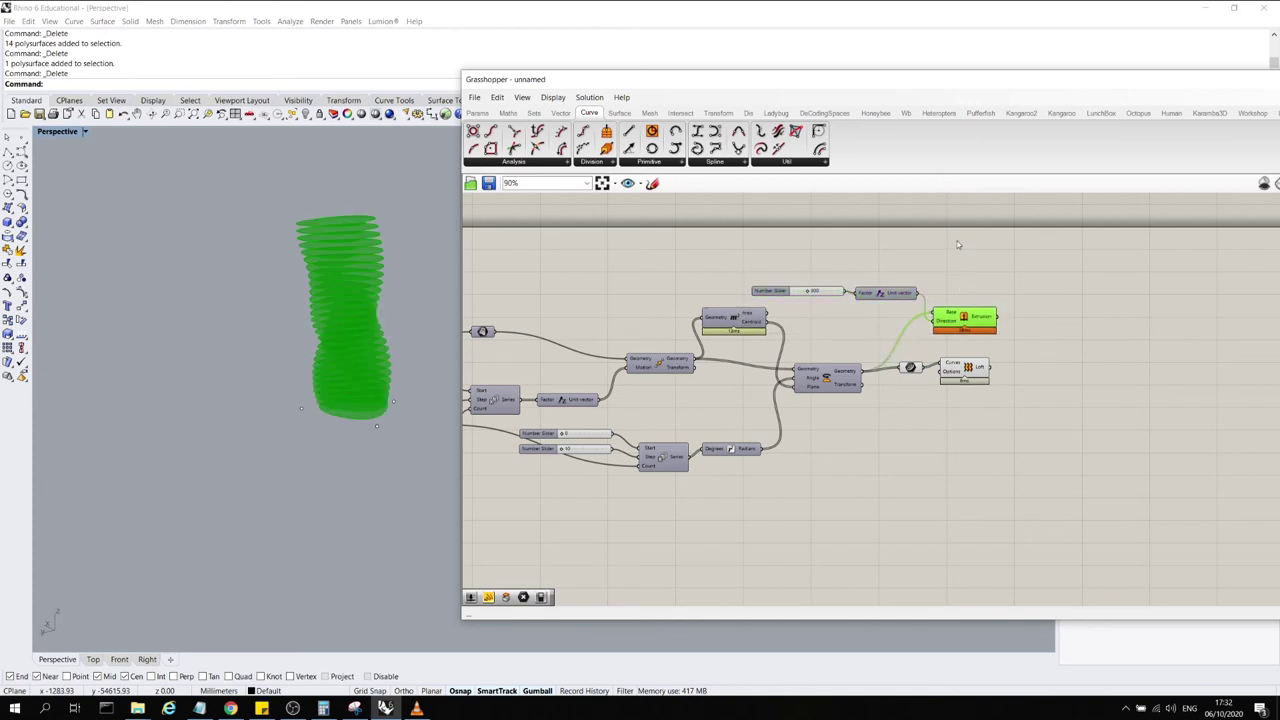
right_click(956, 242)
click(994, 260)
Turn off the selected-only preview mode in Grasshopper so the tower is drawn without selecting components
drag(1023, 78, 912, 67)
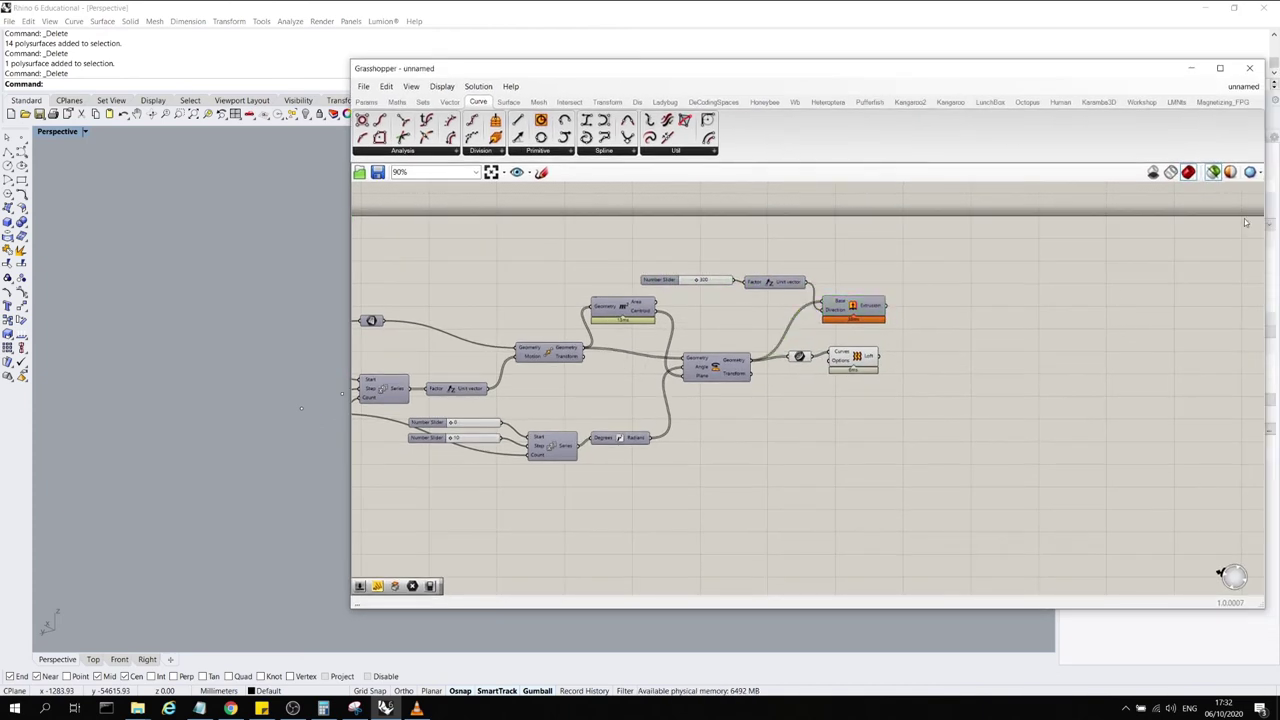
click(1213, 172)
drag(754, 69, 889, 60)
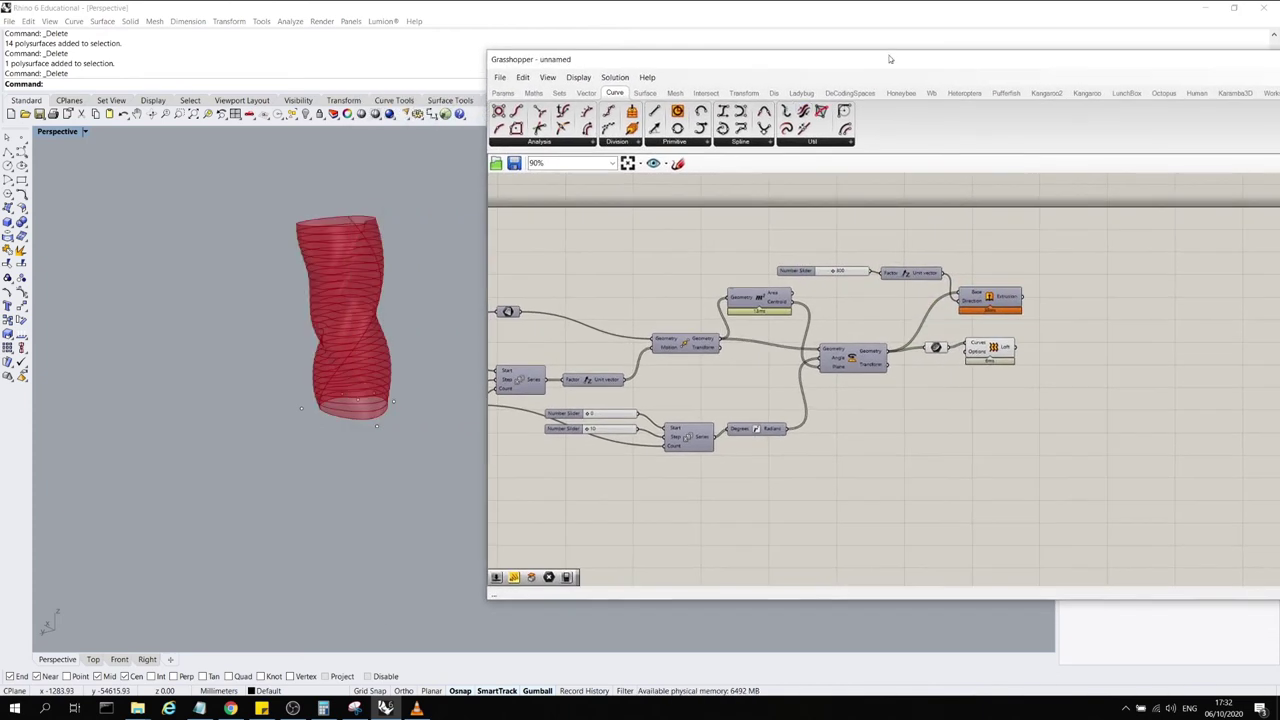
click(369, 345)
right_drag(369, 345, 377, 371)
Turn on the preview of the Rotate component that feeds Loft and Extrude
click(850, 357)
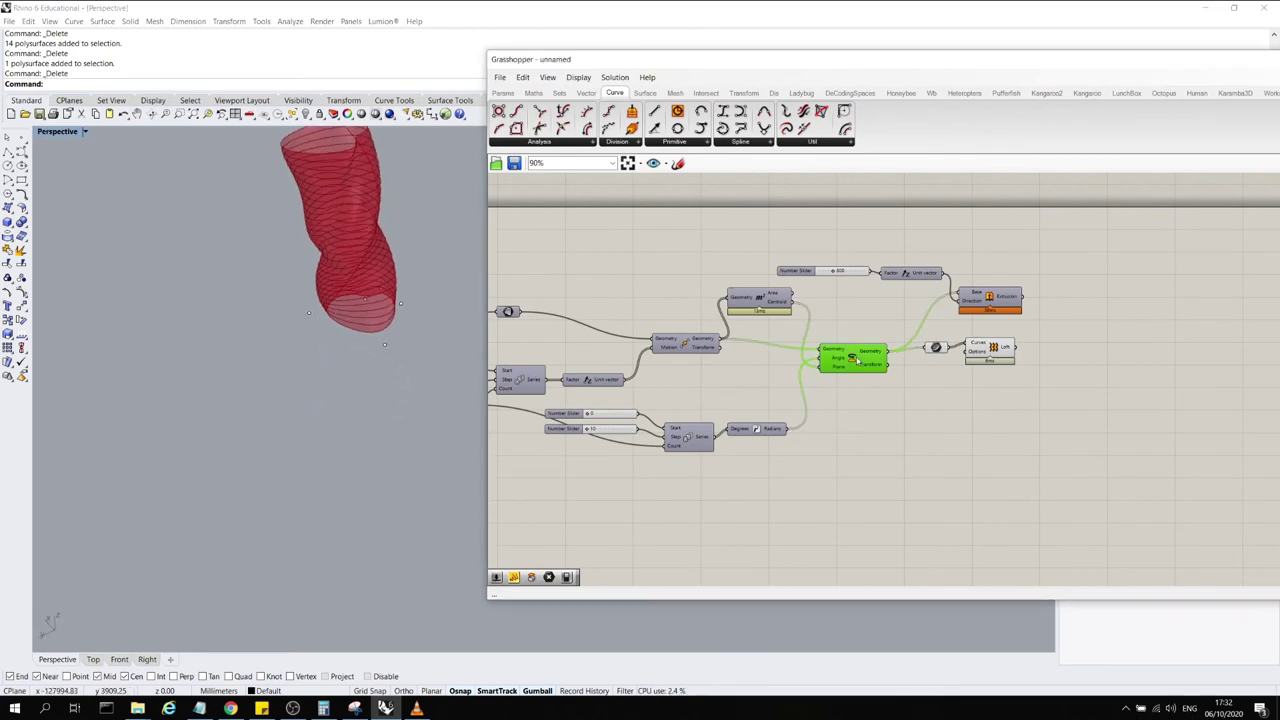
right_click(852, 318)
click(889, 323)
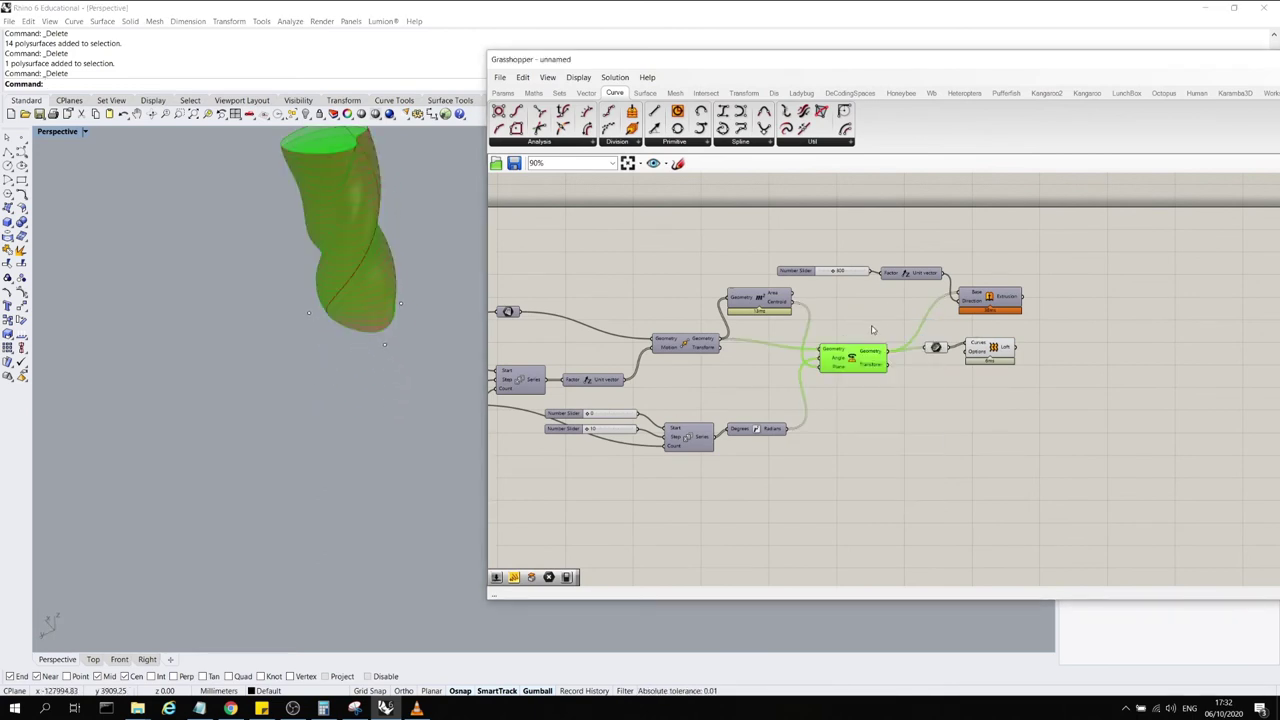
click(870, 335)
click(857, 368)
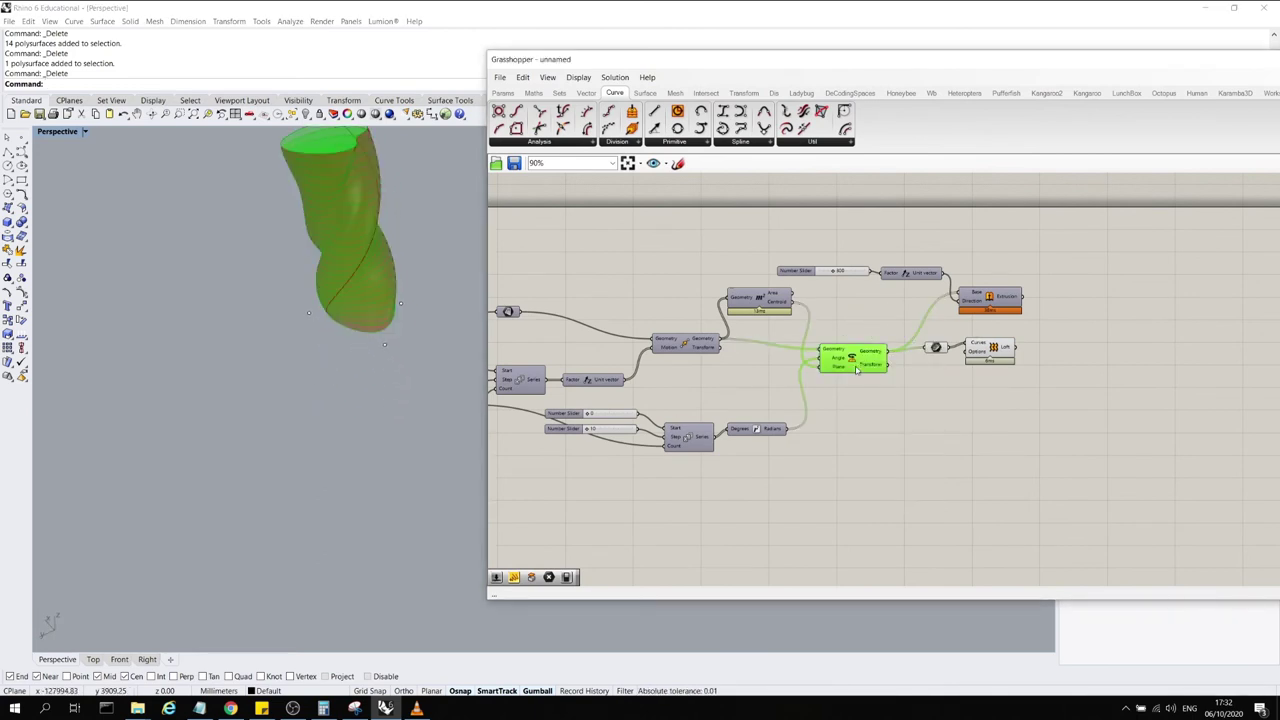
Apply Preview Off to Extrude again and shift the Rotate and Loft components slightly on the canvas
click(997, 306)
click(1000, 350)
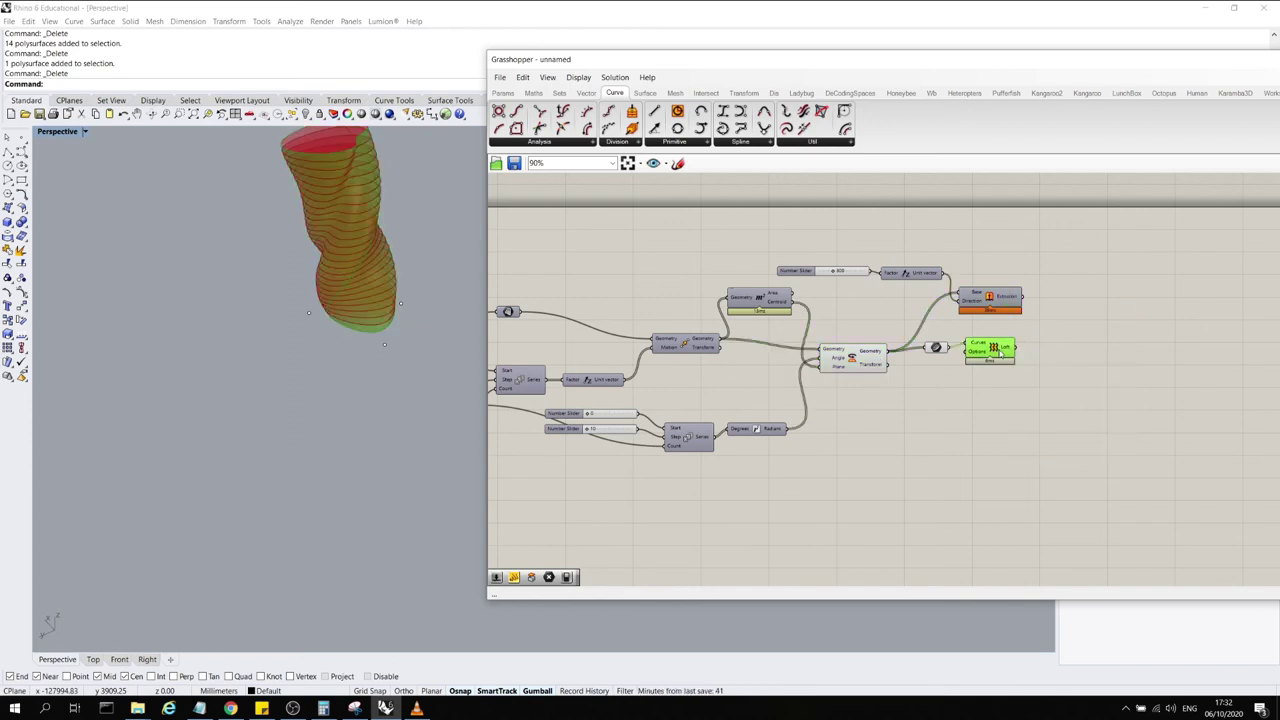
click(1002, 303)
right_click(977, 241)
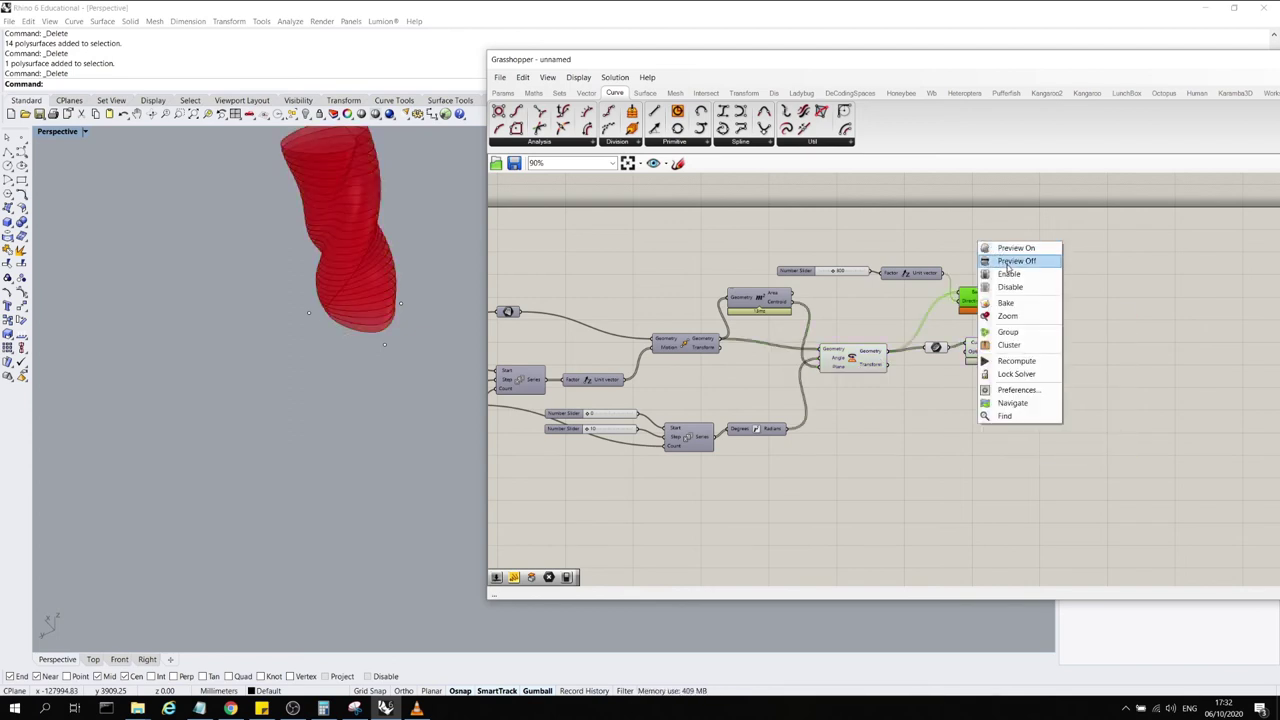
click(1008, 263)
click(1020, 275)
click(845, 362)
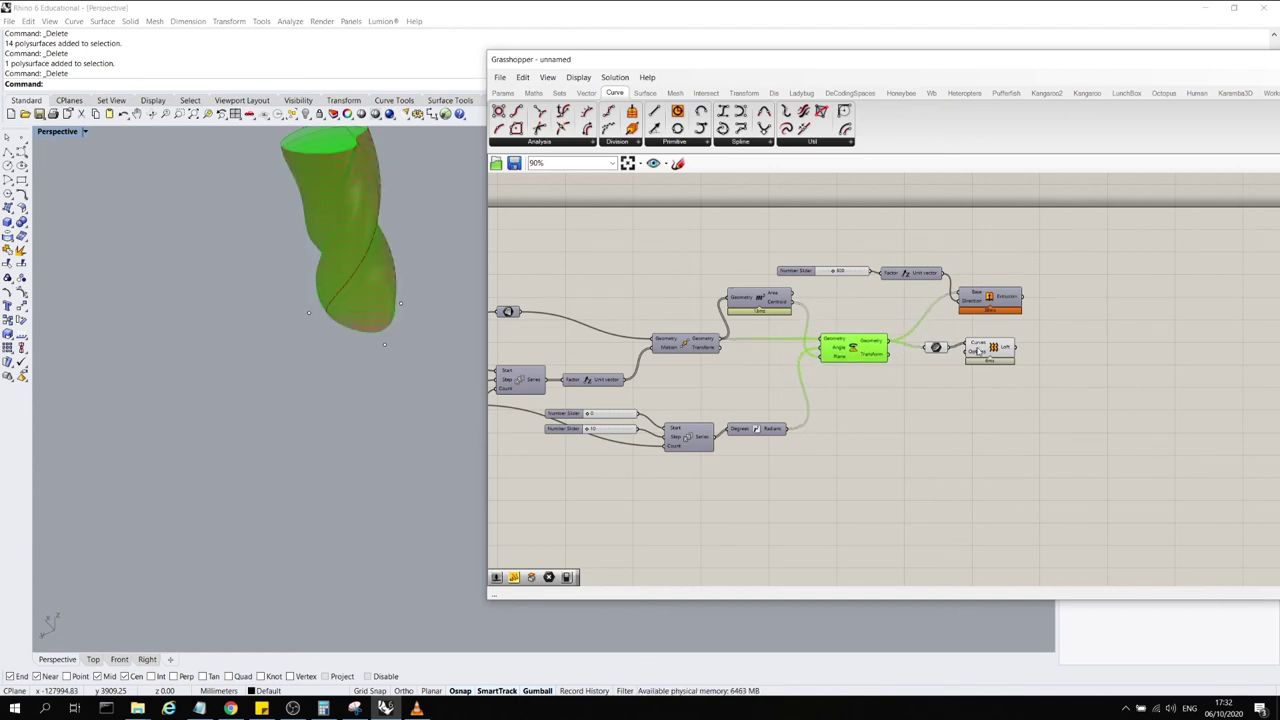
drag(980, 352, 989, 357)
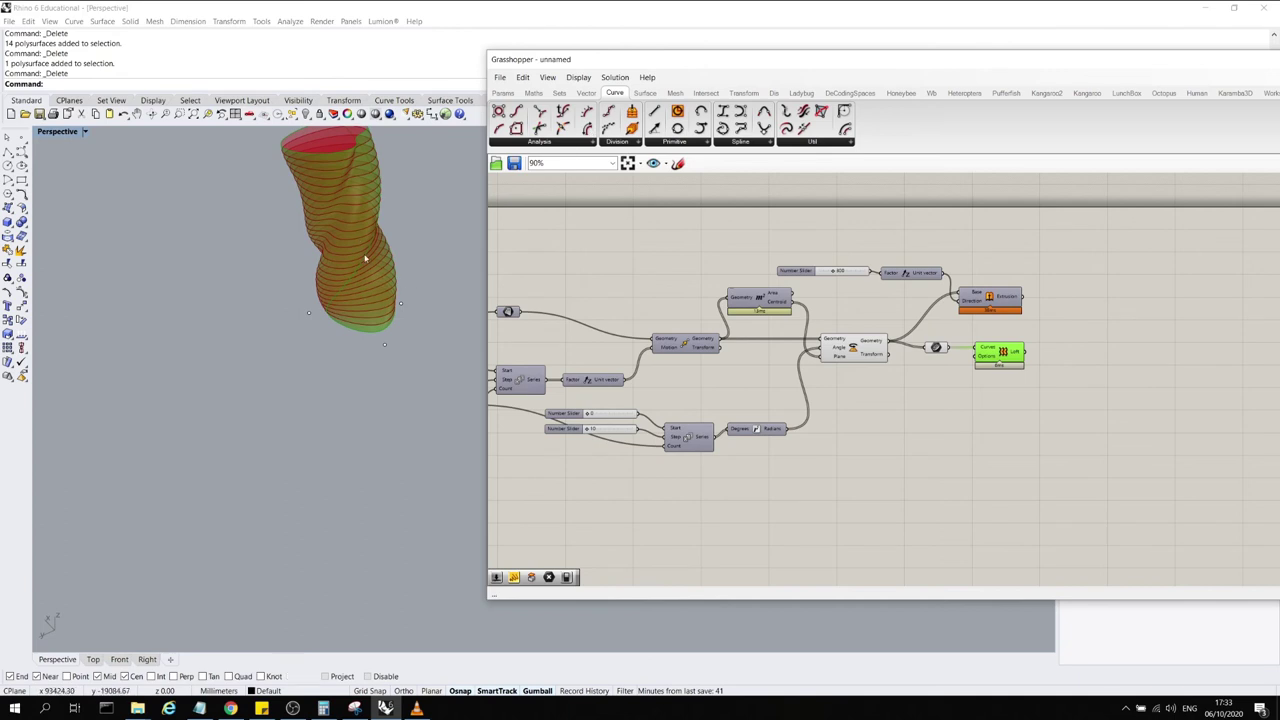
scroll(336, 384, down, 6)
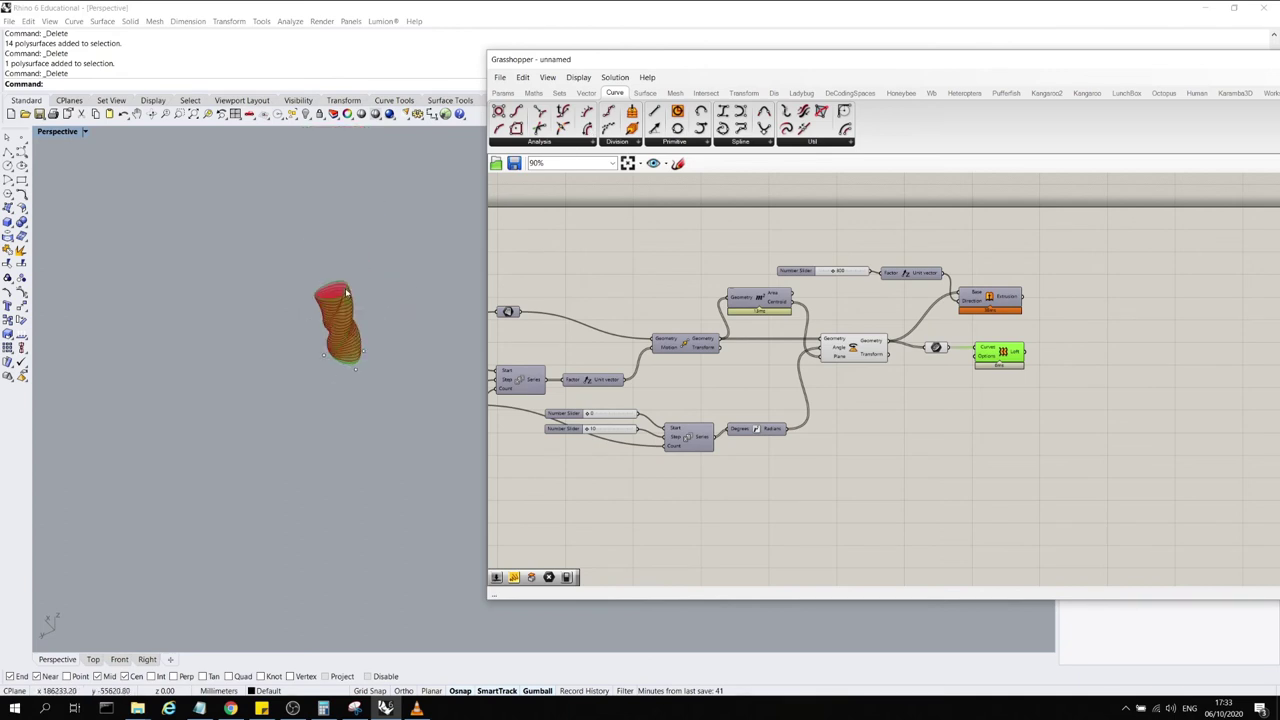
scroll(354, 304, up, 8)
mouse_move(355, 304)
right_down()
mouse_move(363, 314)
mouse_move(370, 293)
right_up()
scroll(369, 293, down, 2)
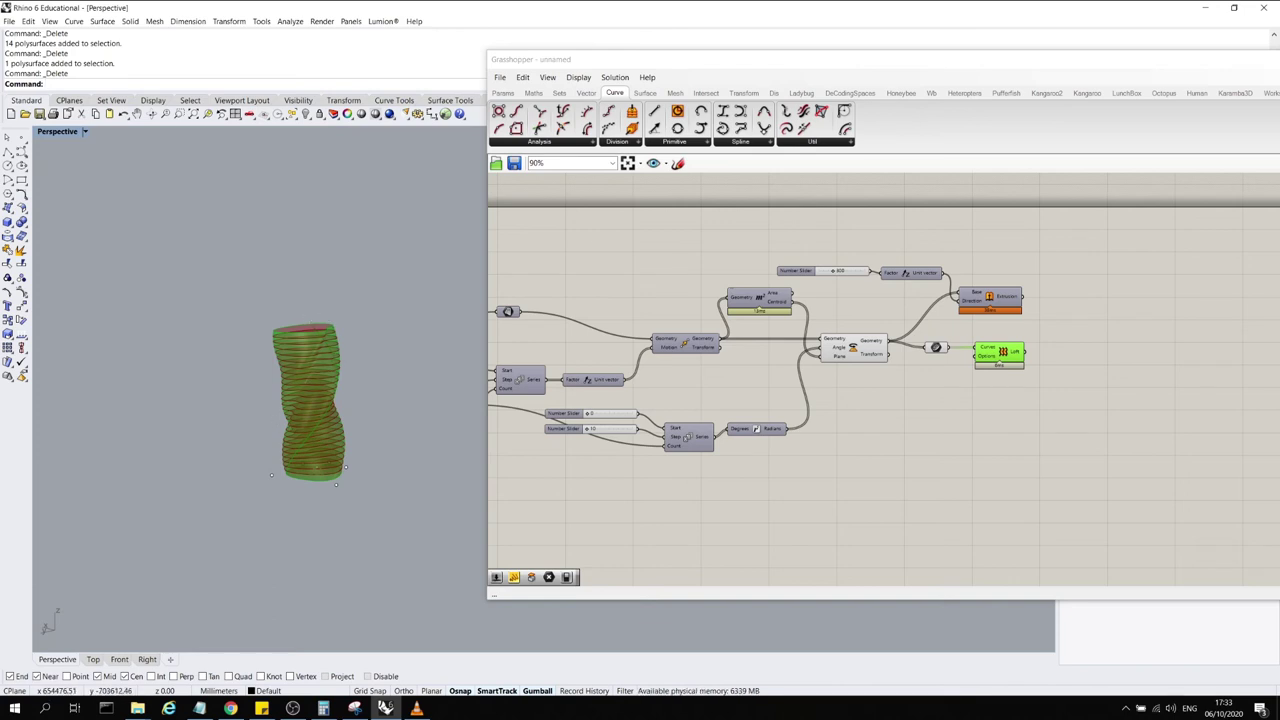
double_click(1090, 351)
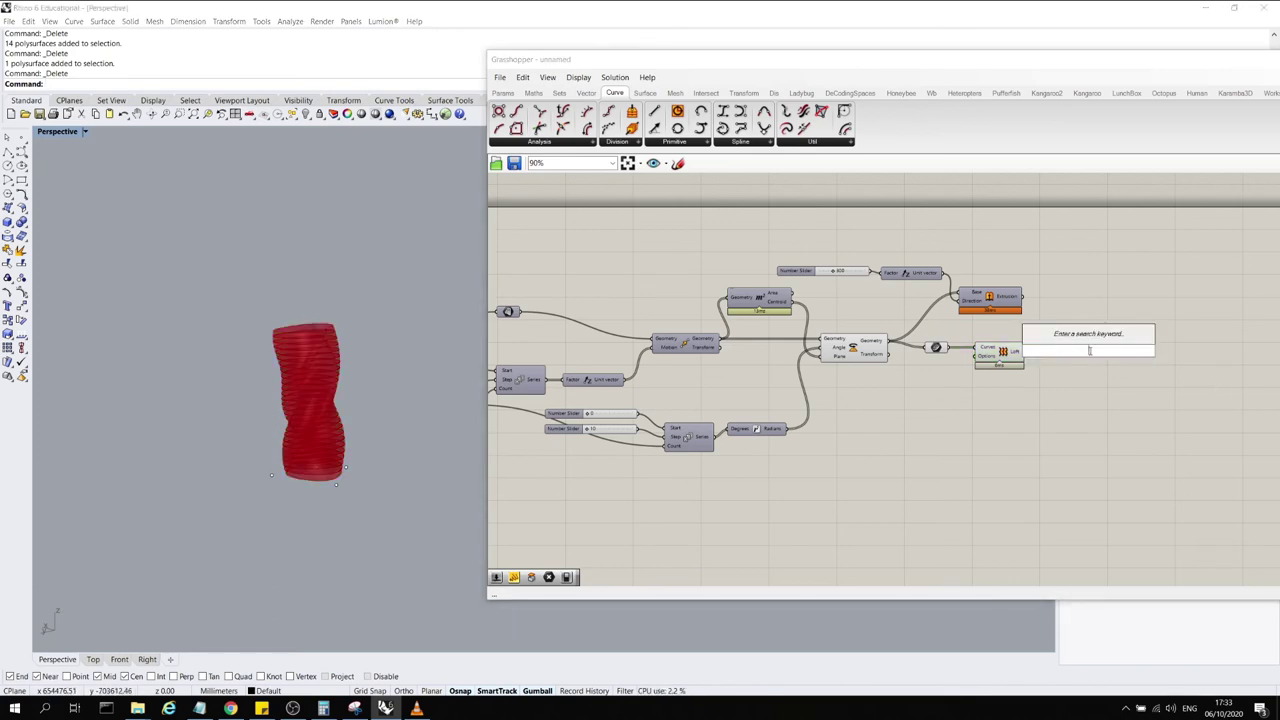
text(div)
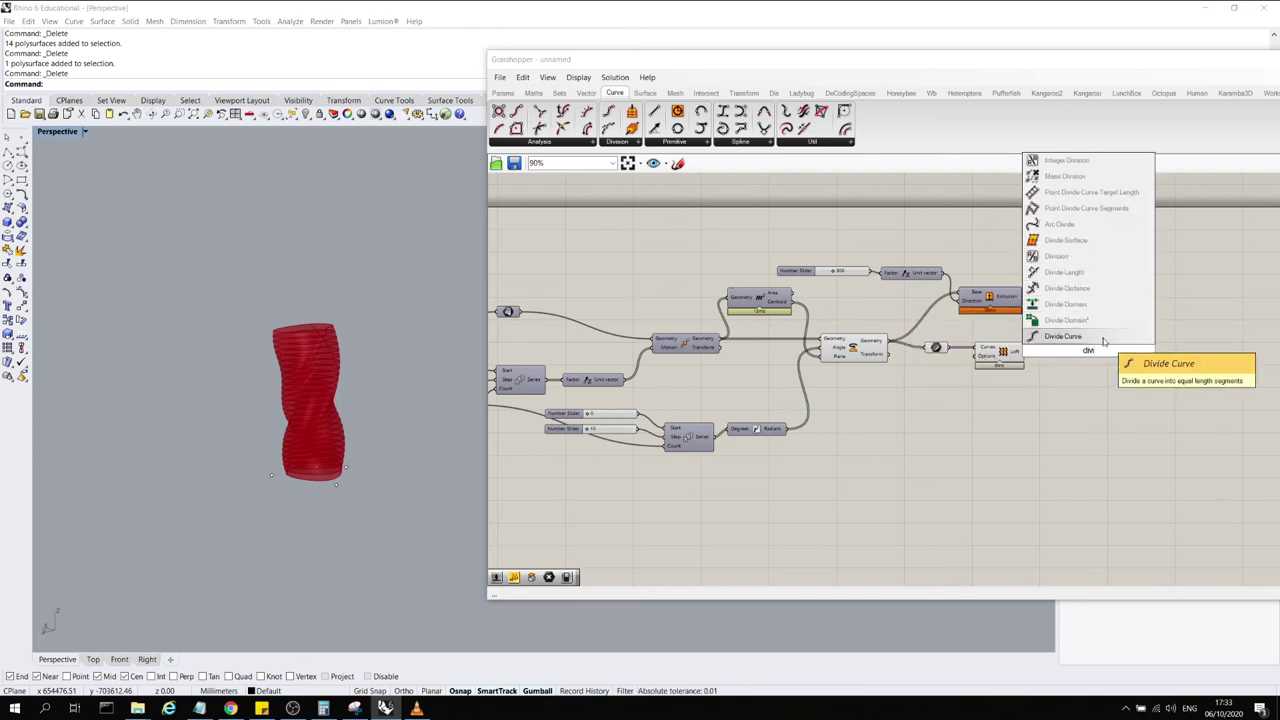
click(1108, 242)
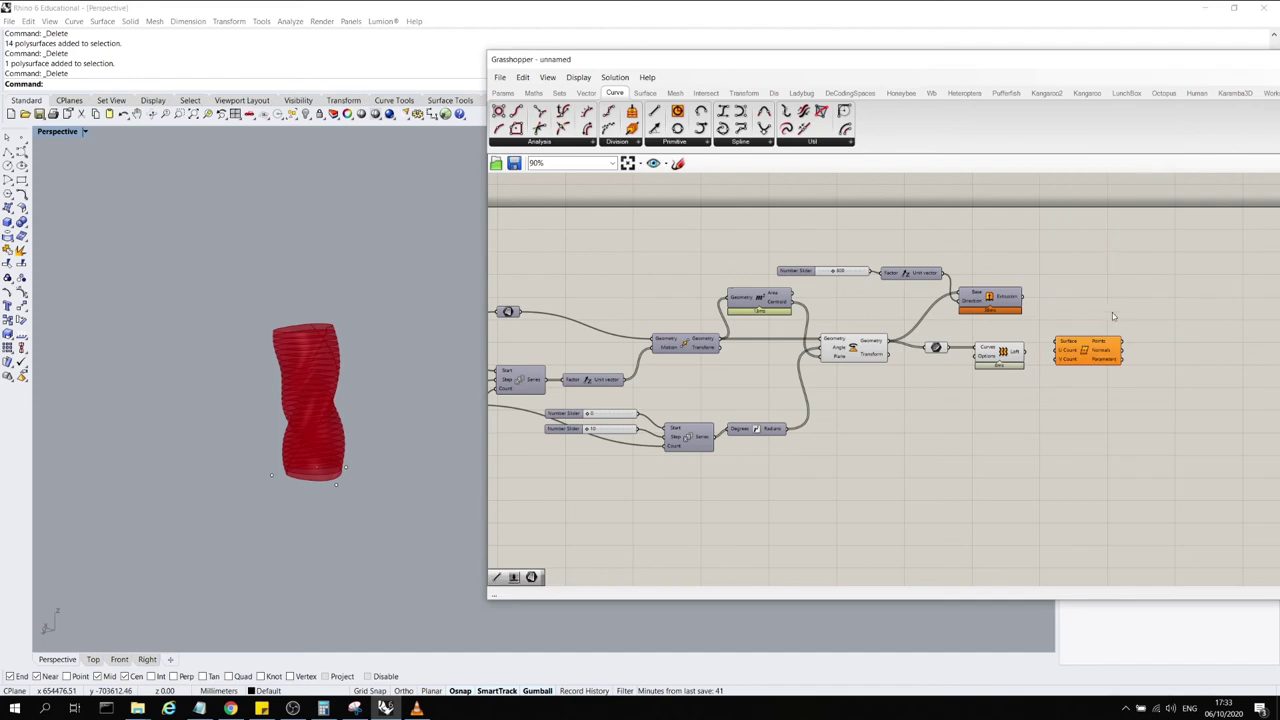
scroll(1136, 350, up, 5)
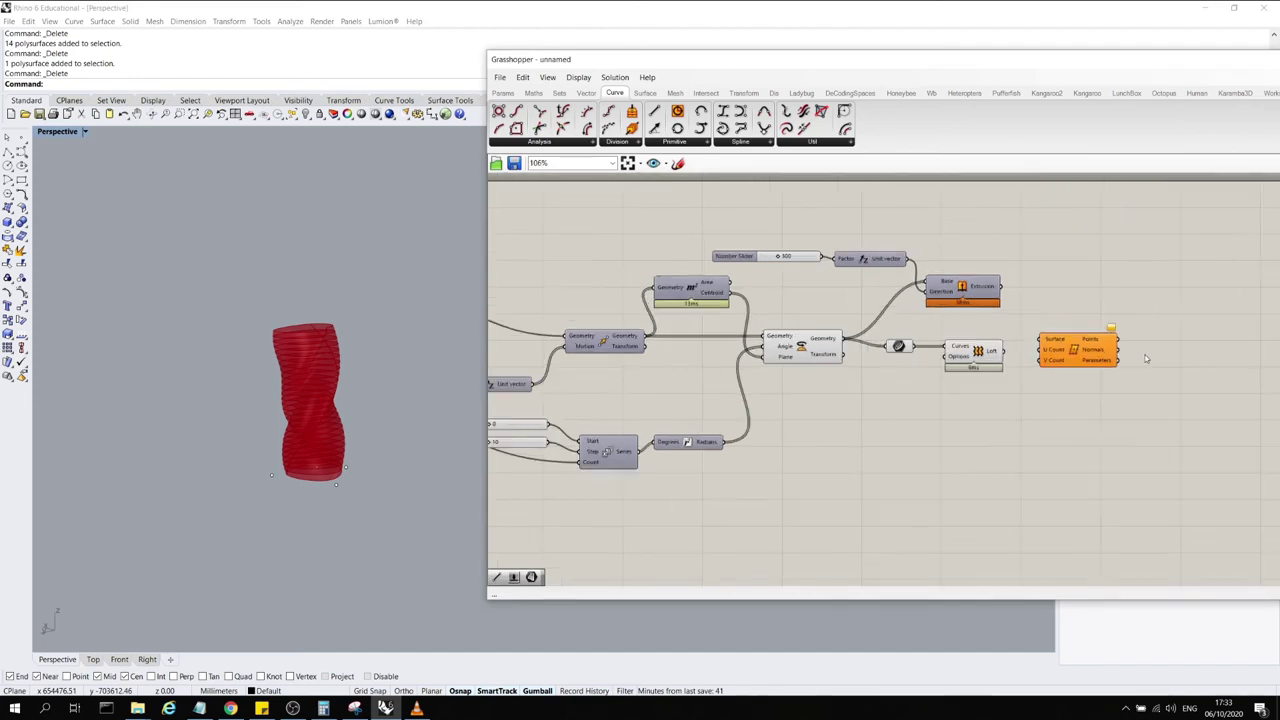
double_click(1053, 460)
key(Escape)
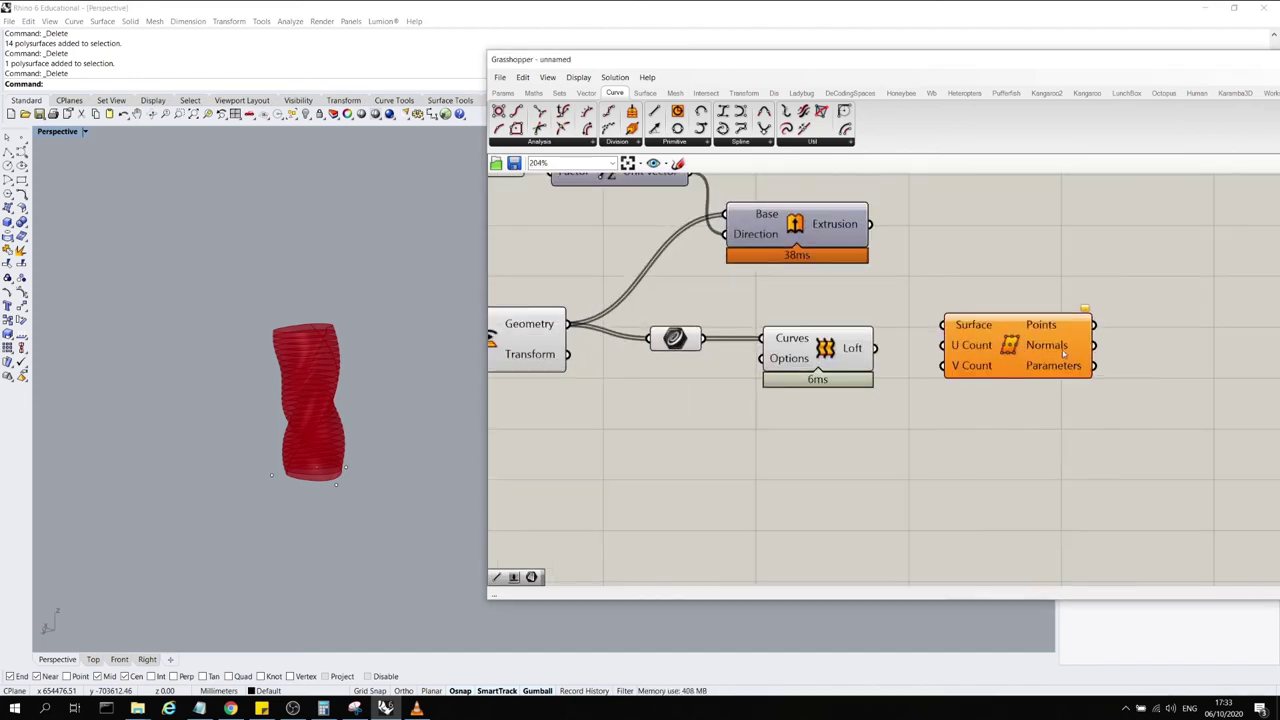
click(1062, 350)
key(Delete)
double_click(1021, 352)
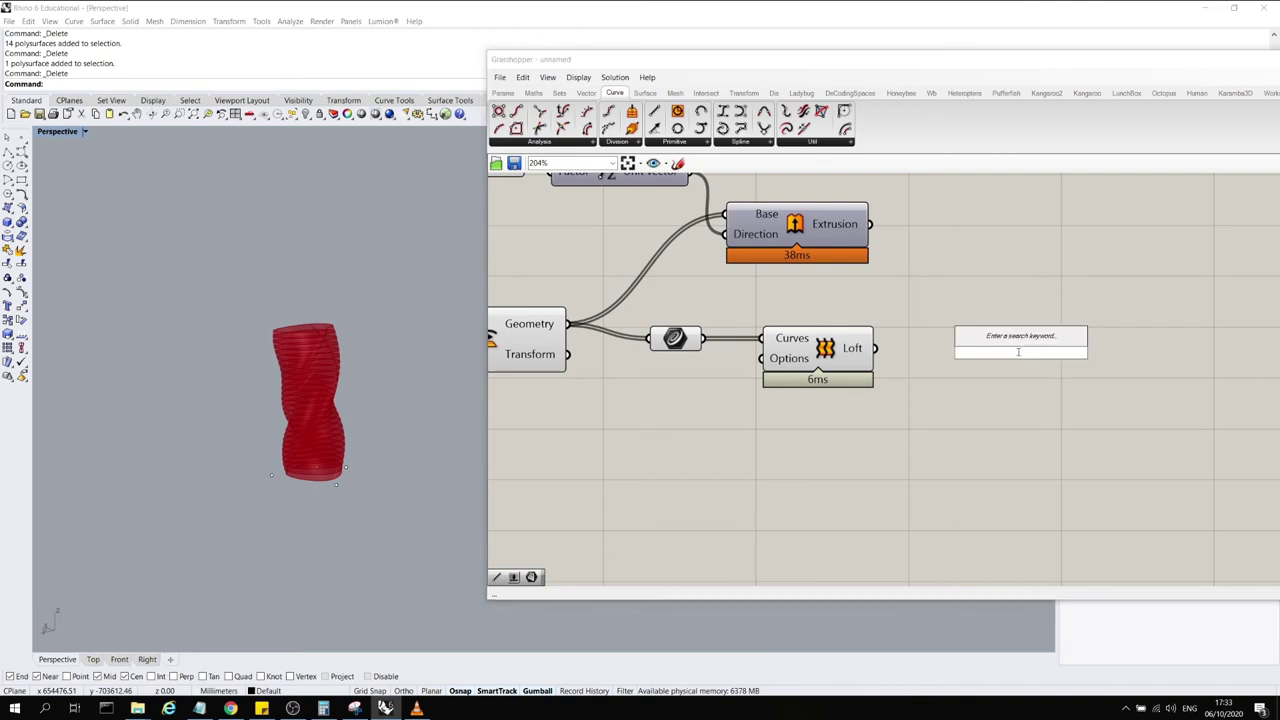
text(divi)
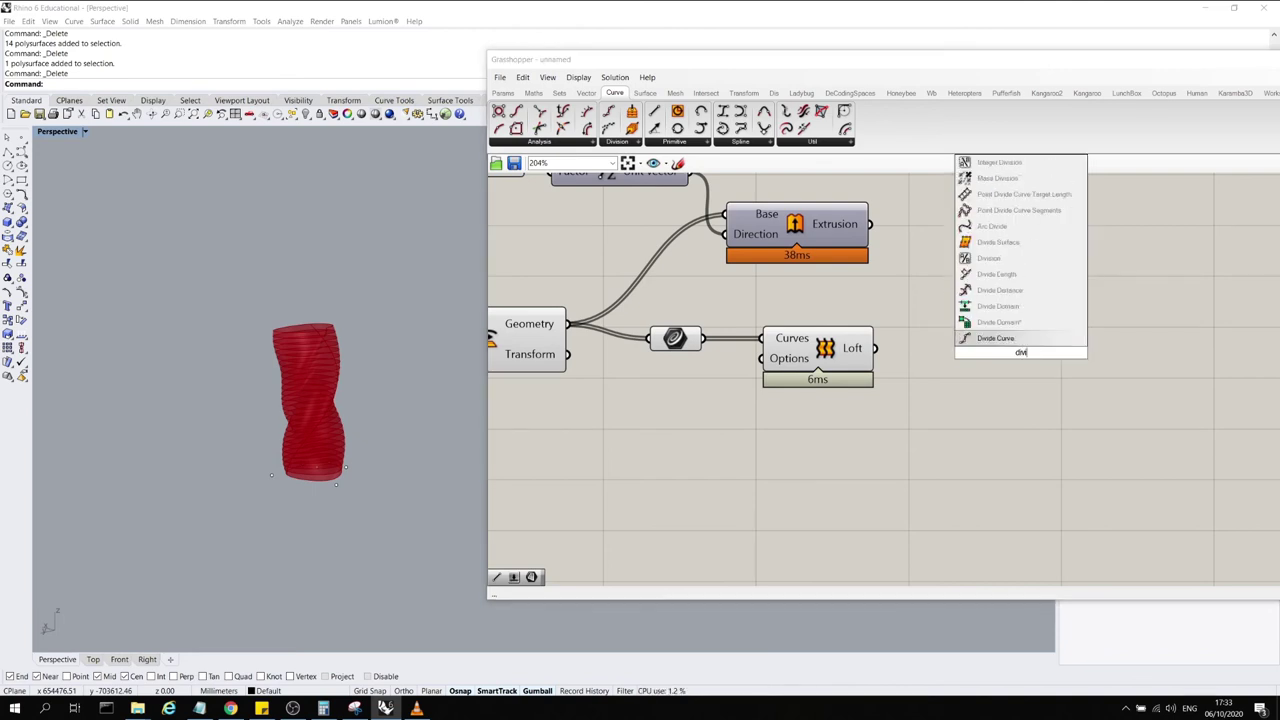
click(1053, 306)
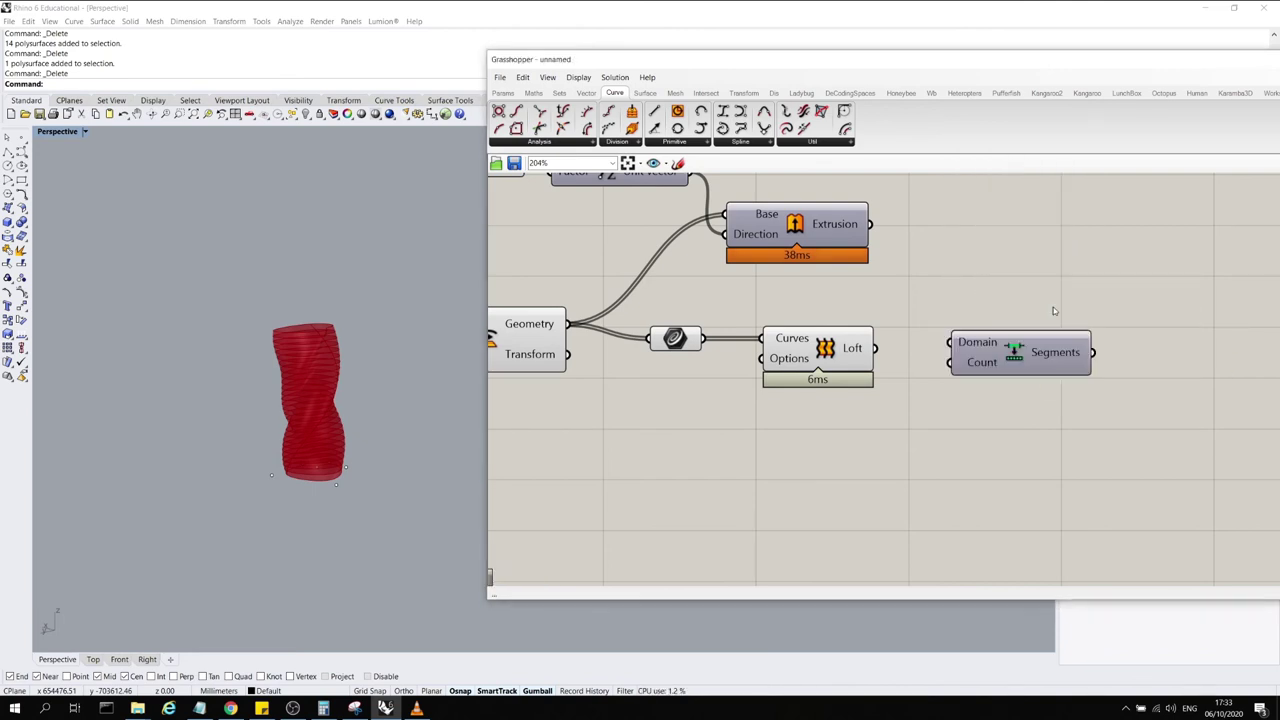
click(1012, 338)
key(Delete)
Add a Divide Domain² component to the right of Loft and connect the Loft output to its Domain input
double_click(1012, 338)
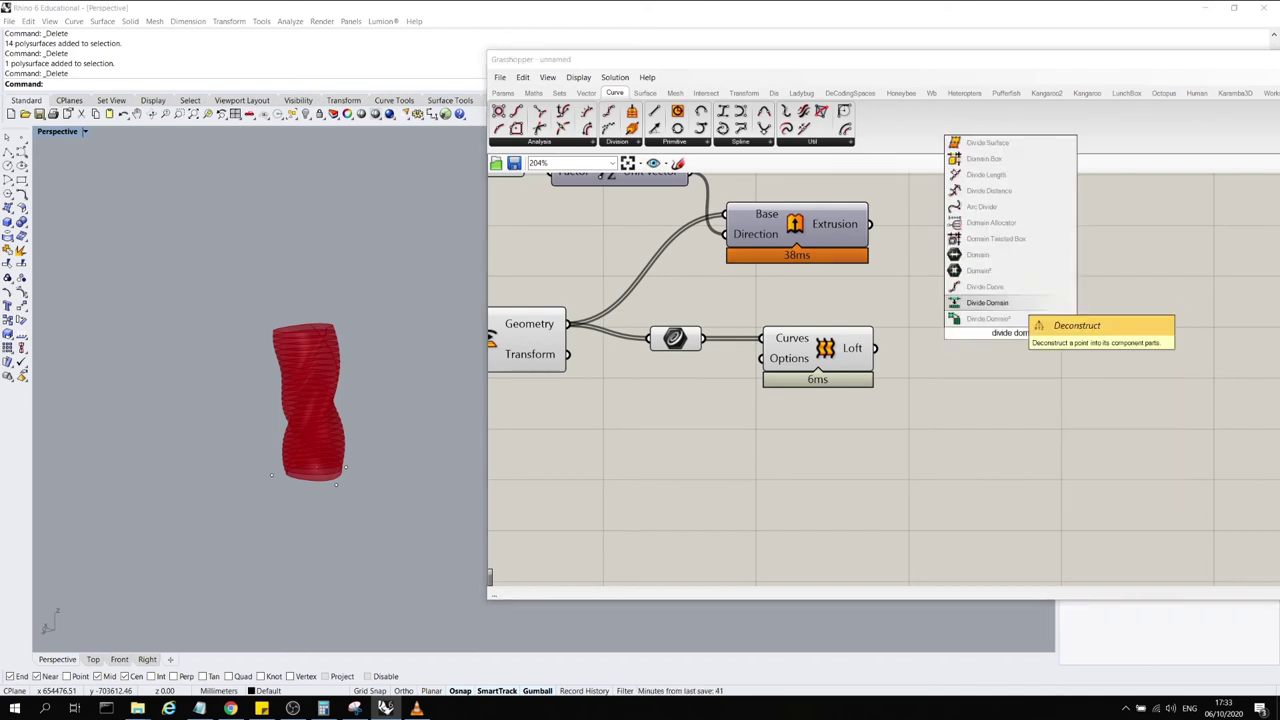
click(1000, 319)
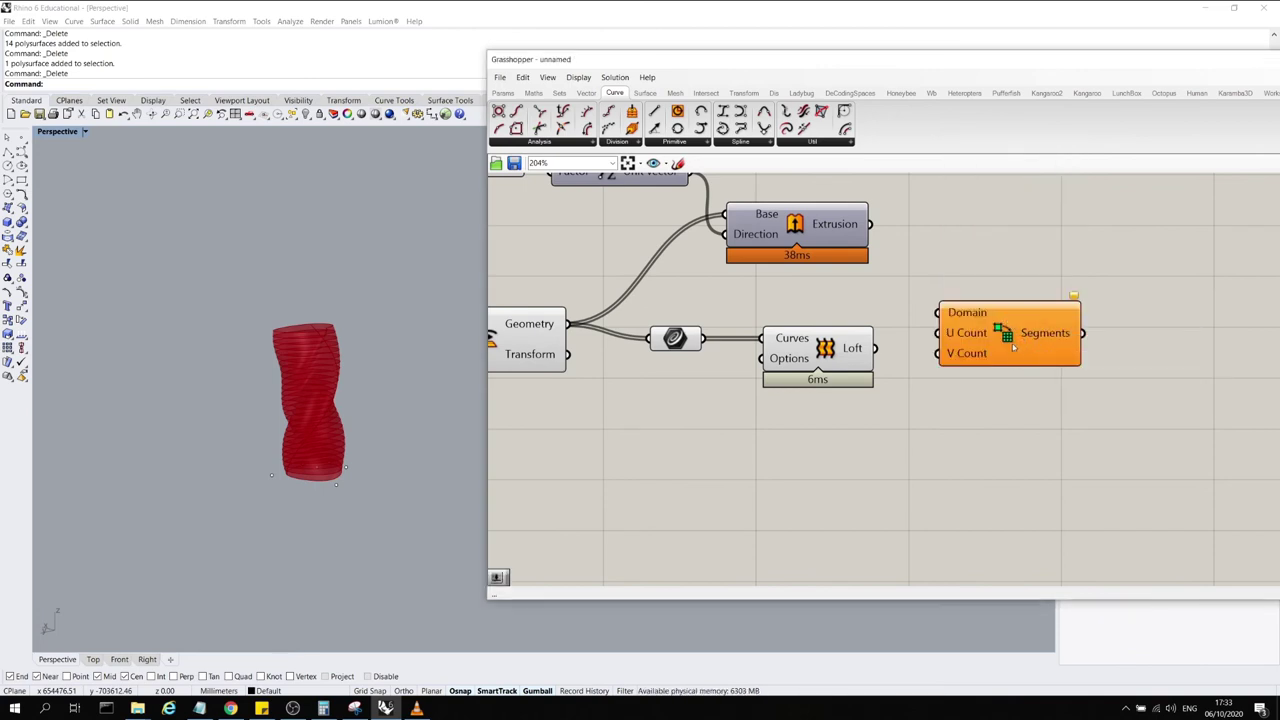
drag(1013, 347, 1031, 345)
click(857, 358)
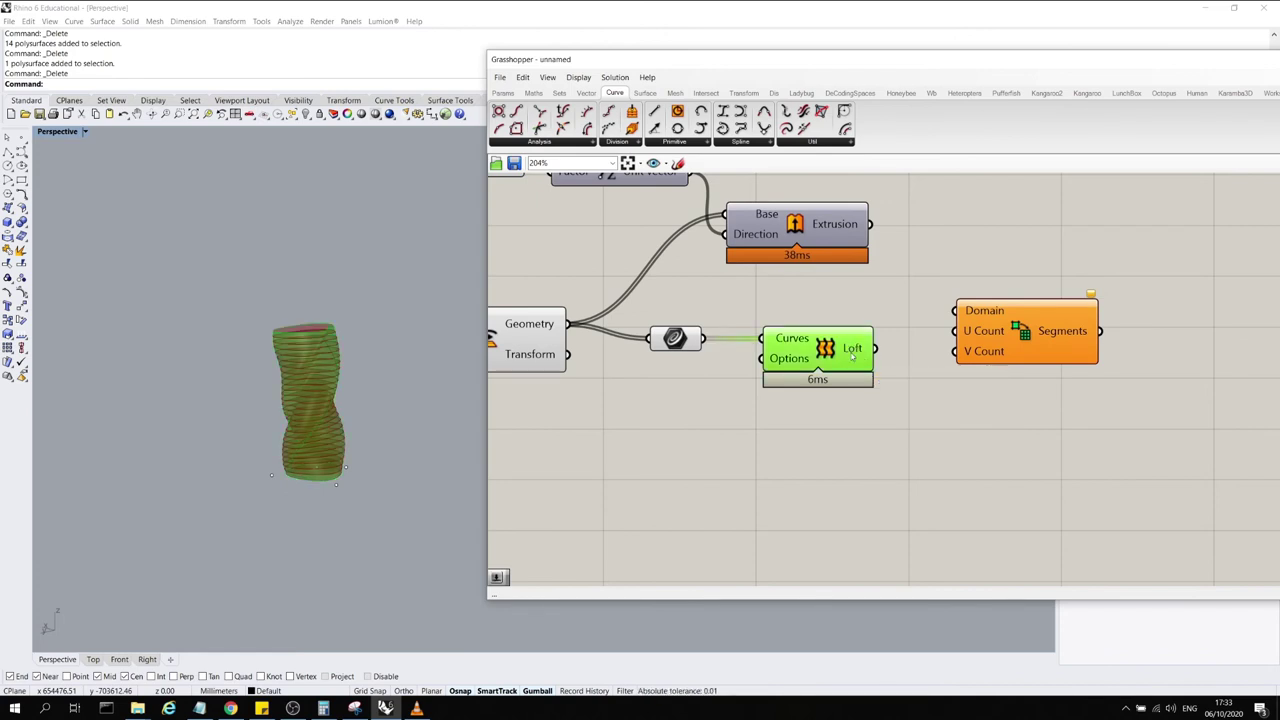
drag(876, 349, 960, 311)
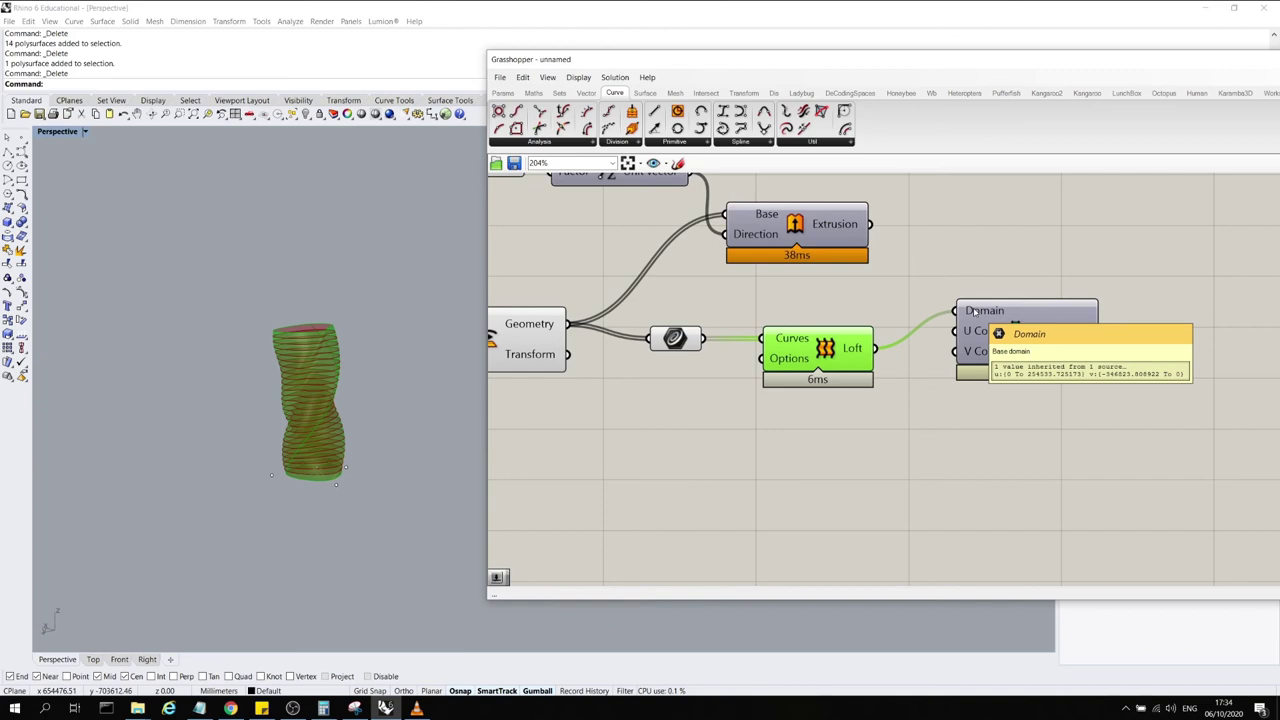
click(972, 323)
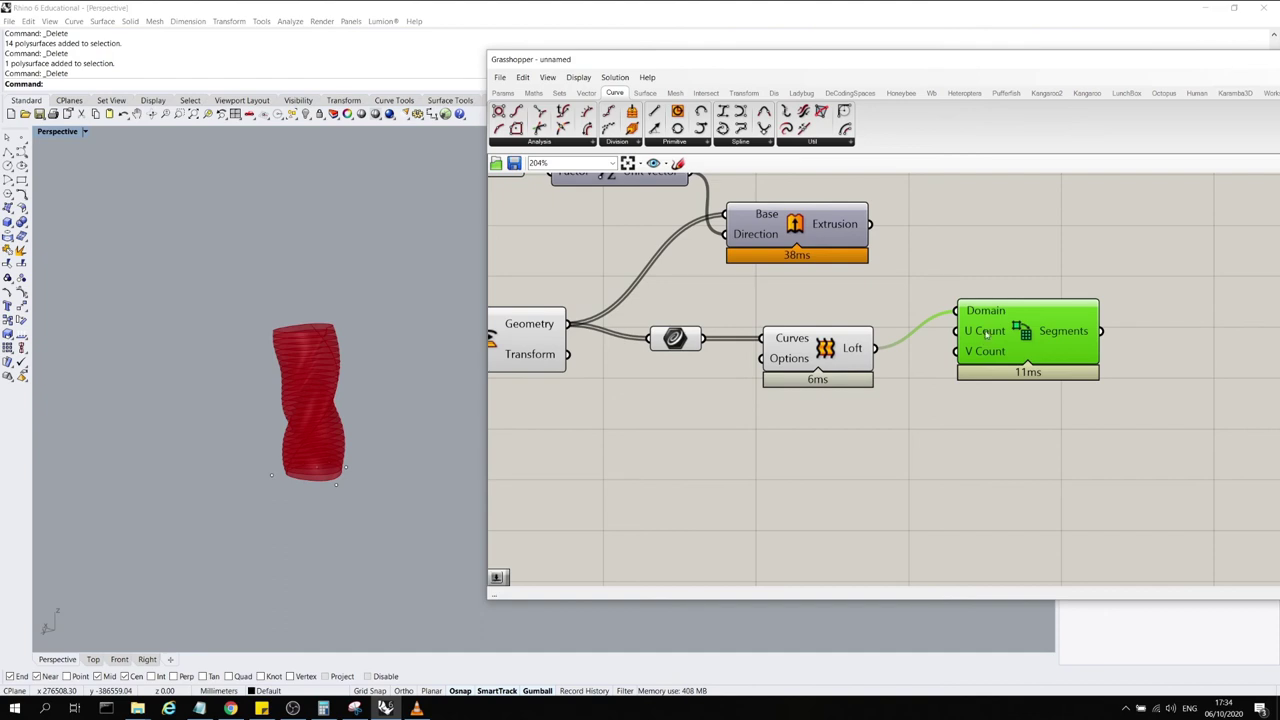
drag(1011, 330, 1112, 299)
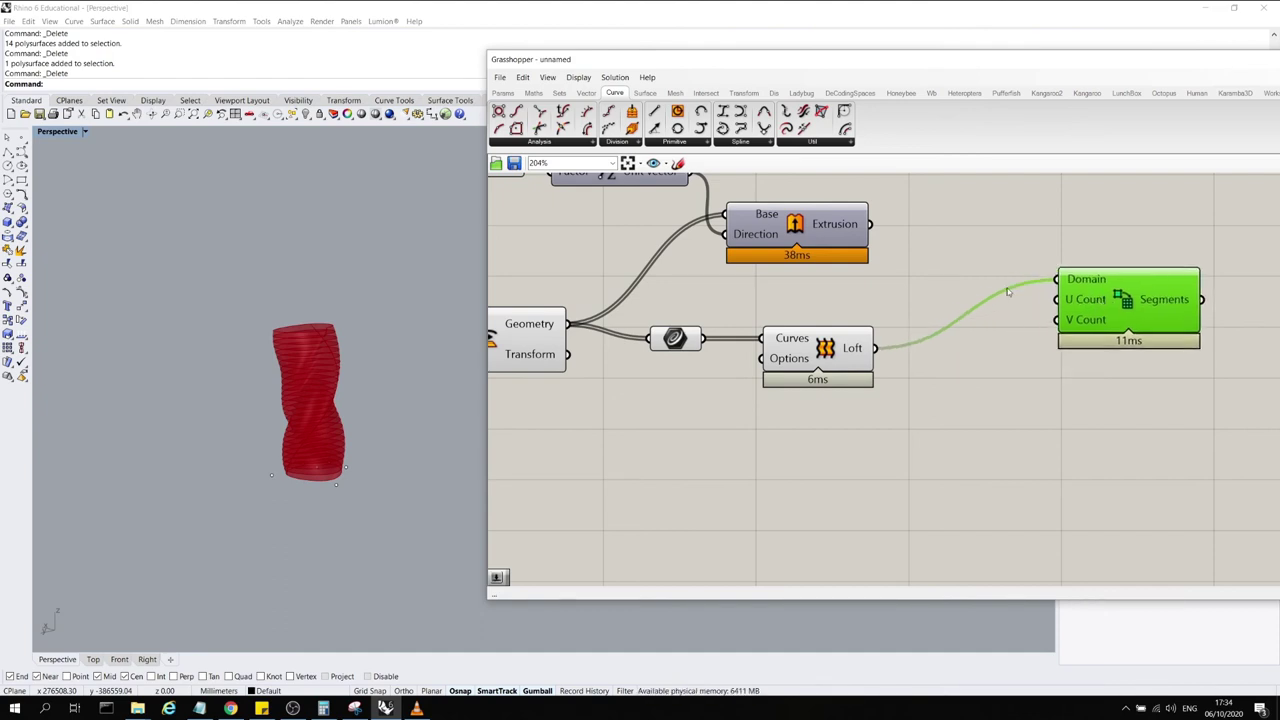
double_click(971, 283)
click(1093, 279)
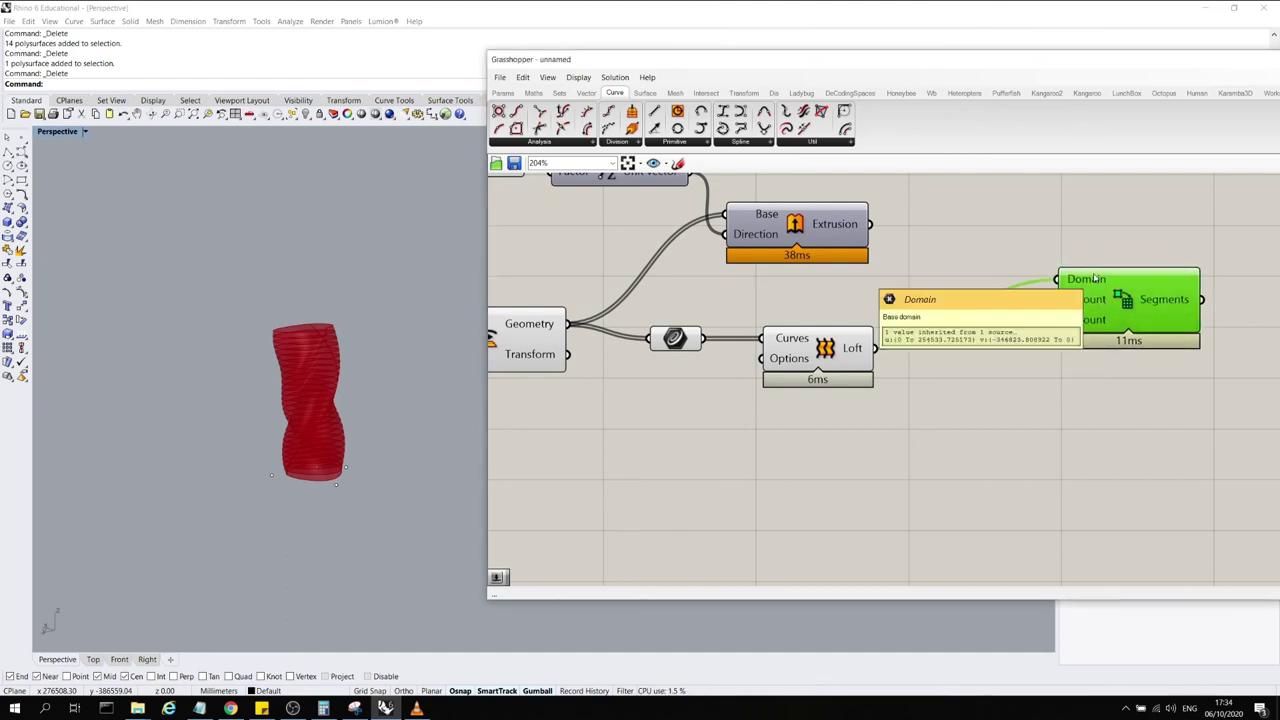
Create a number slider of 10, connect it to Divide Domain²'s U Count, and place it above Loft
double_click(1059, 365)
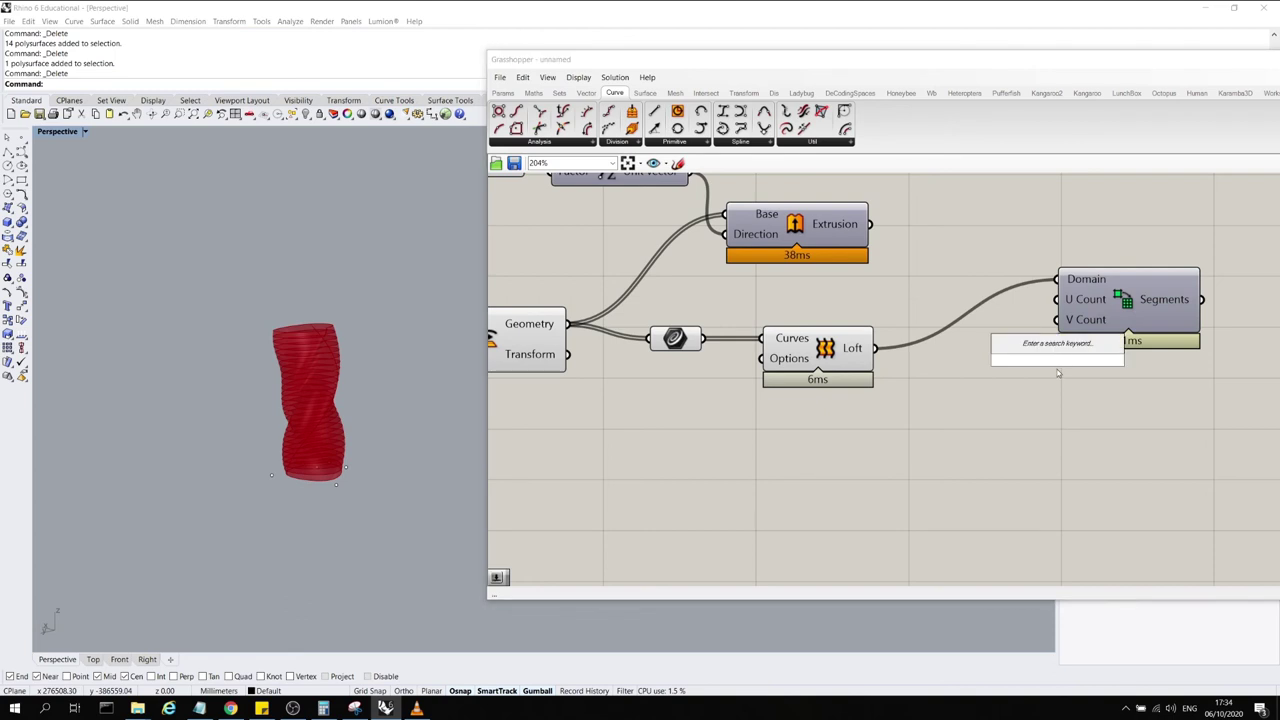
text(10)
key(Return)
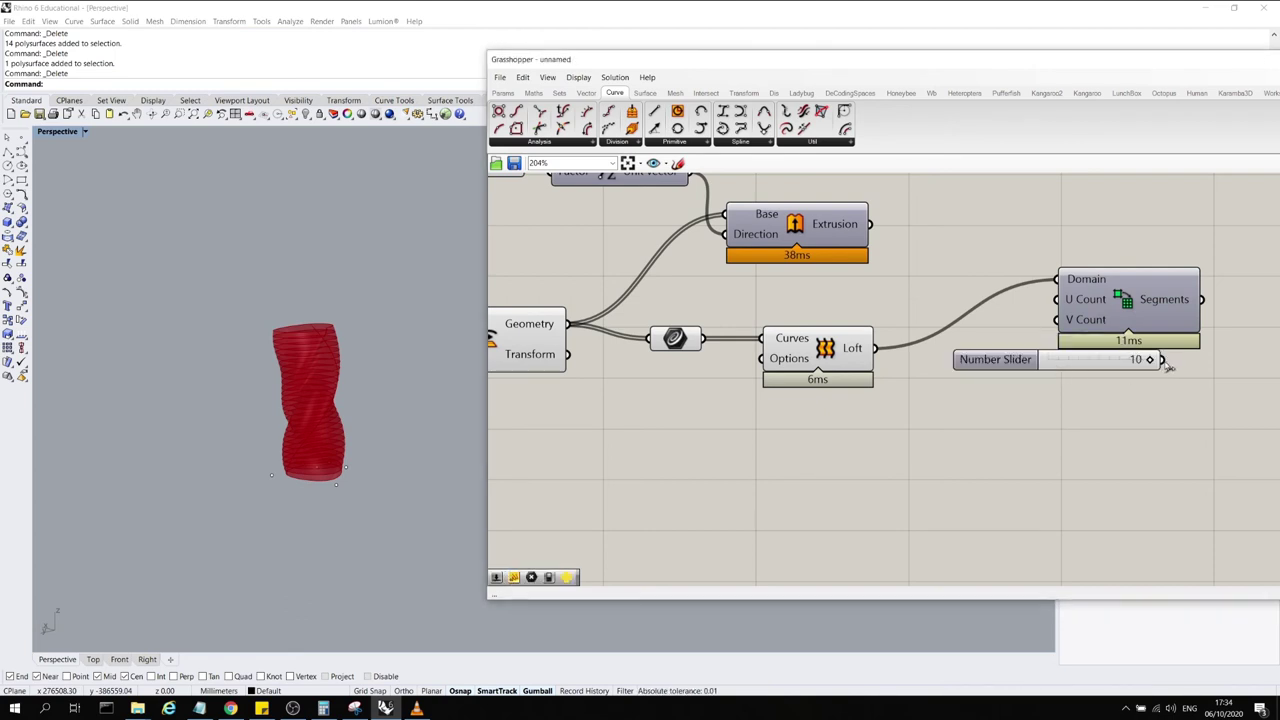
drag(1162, 359, 1058, 299)
drag(1057, 356, 849, 296)
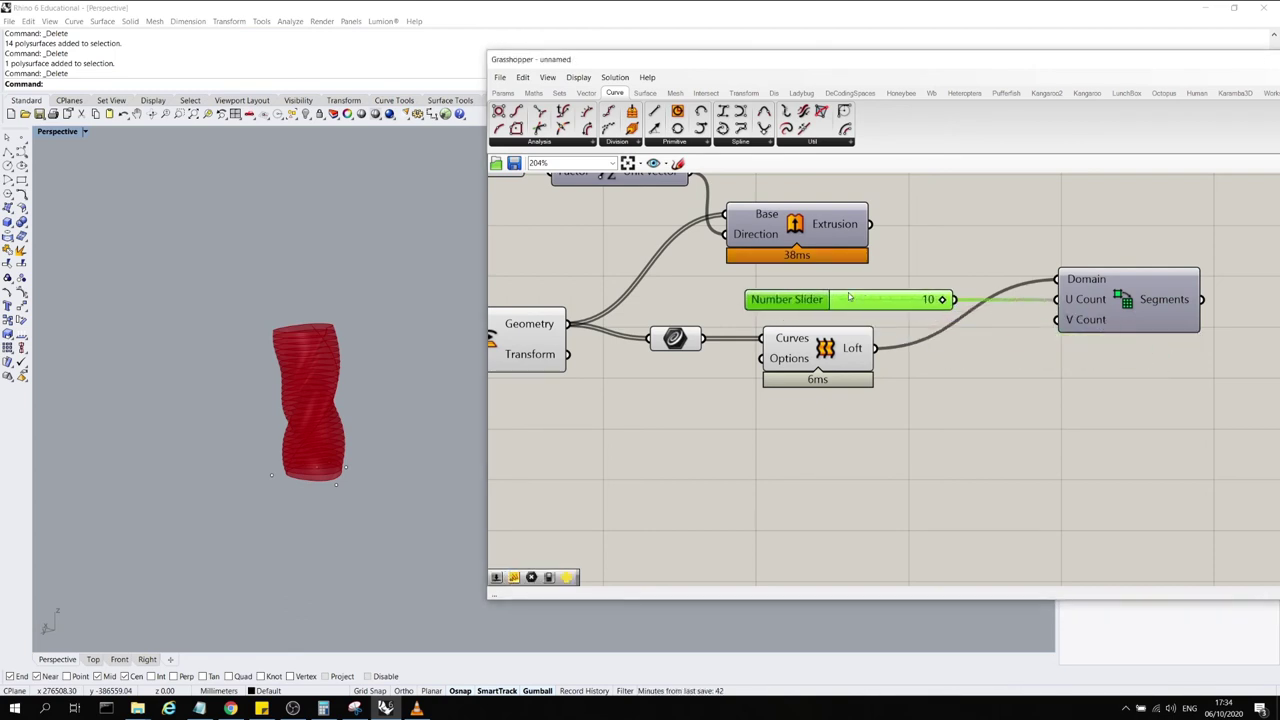
Create a number slider of 20 below Divide Domain² and connect it to the V Count input
double_click(995, 411)
text(20)
key(Return)
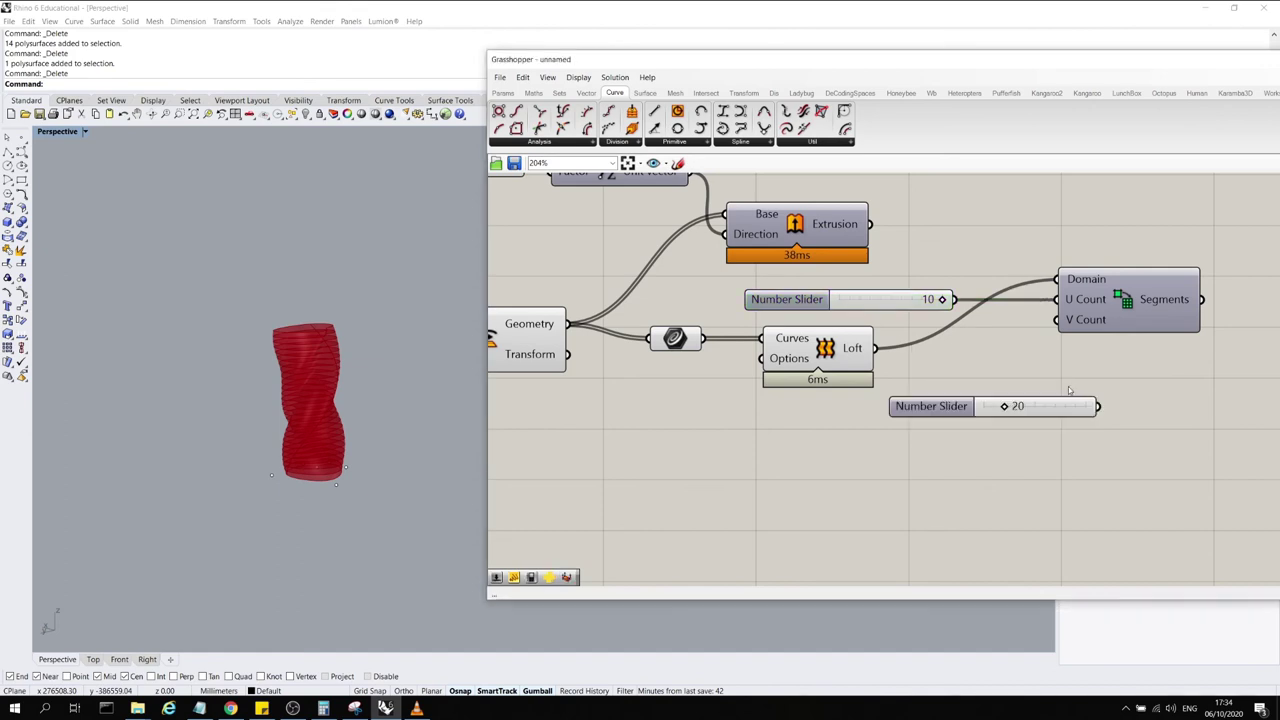
drag(1099, 406, 1077, 338)
scroll(1180, 331, down, 1)
right_drag(1180, 331, 1040, 340)
scroll(1040, 340, up, 2)
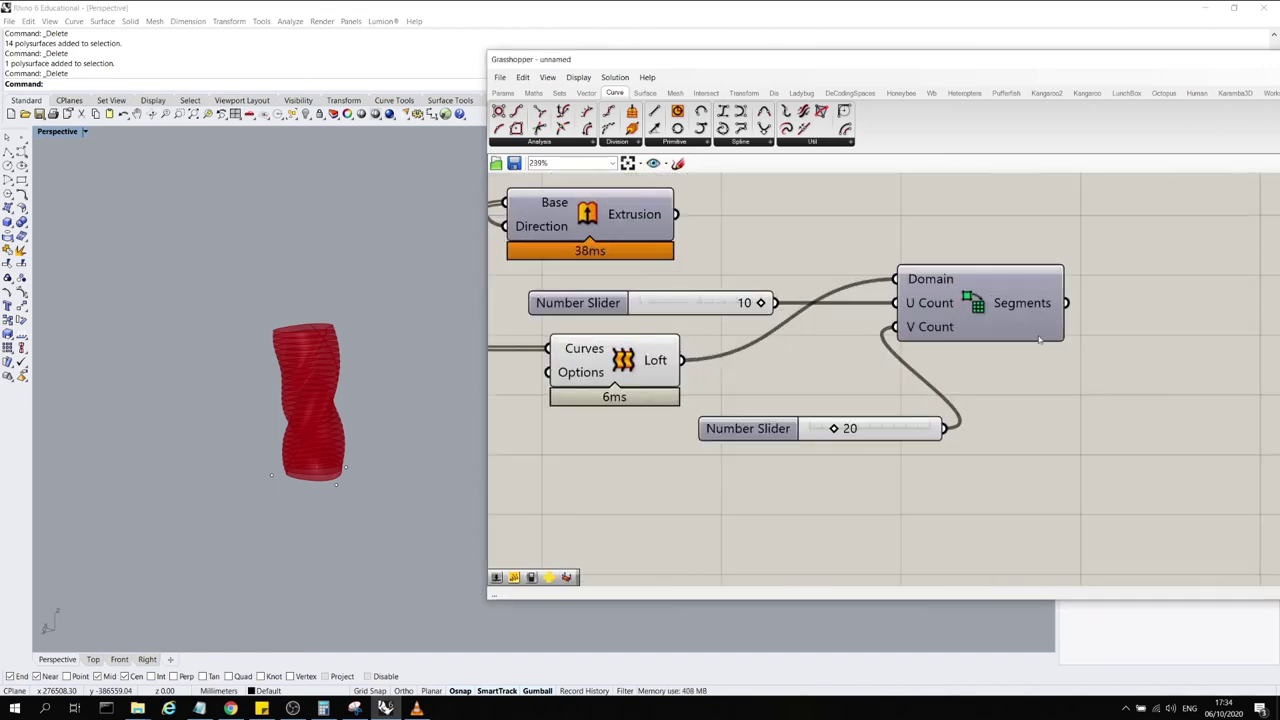
Add a Panel beside Divide Domain², connect the Segments output to it, and enlarge it to fit the entries
double_click(1116, 369)
text(panel)
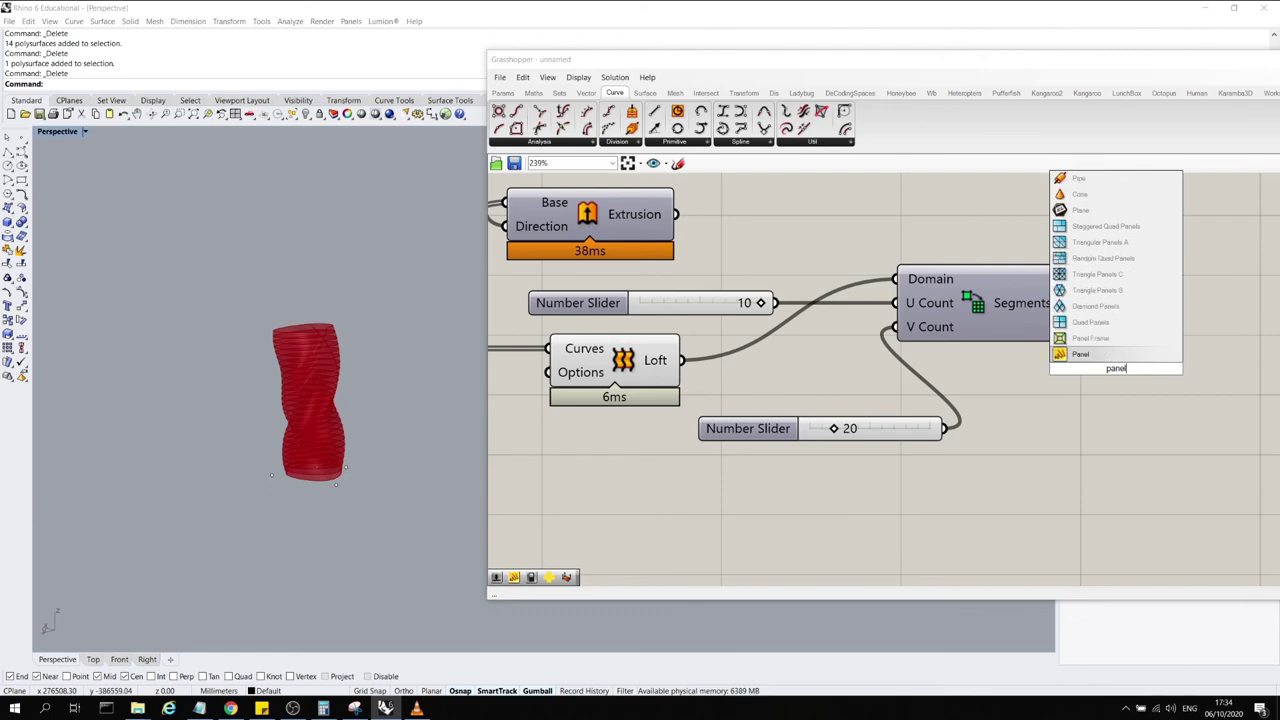
key(Return)
scroll(975, 363, down, 3)
drag(1013, 371, 1087, 305)
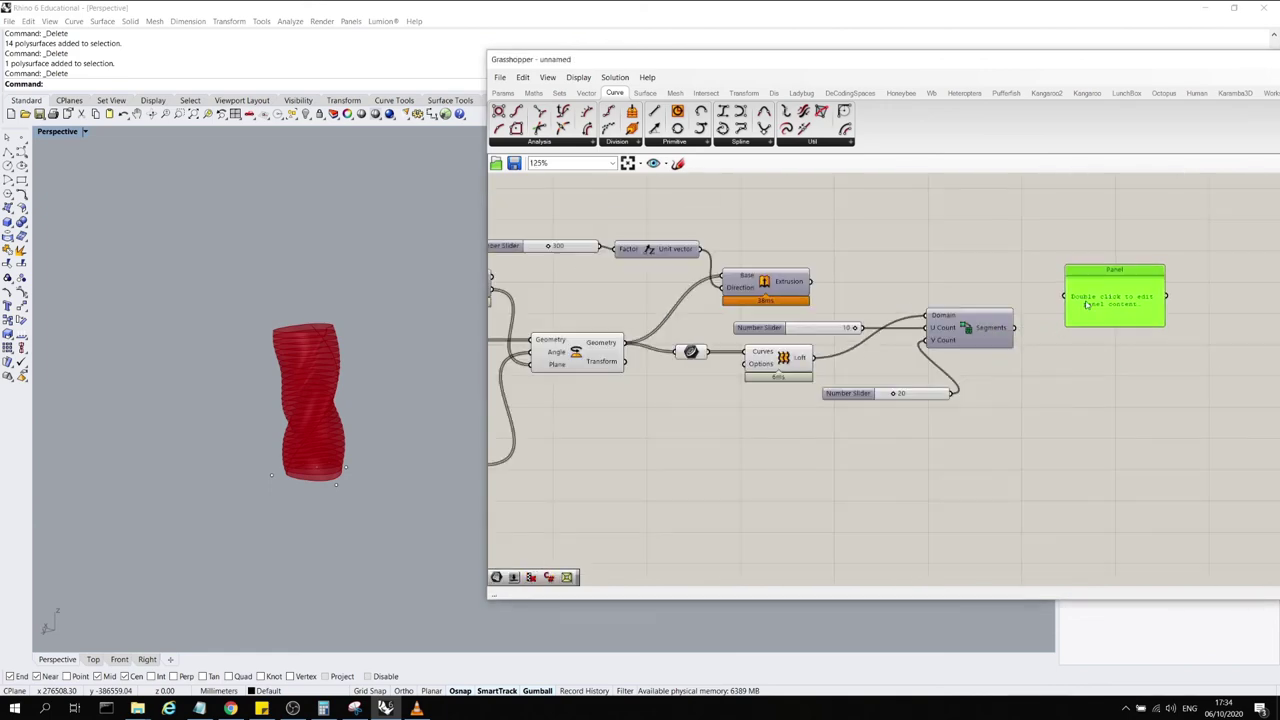
click(1021, 333)
drag(1014, 327, 1110, 452)
scroll(977, 285, up, 5)
scroll(977, 285, down, 6)
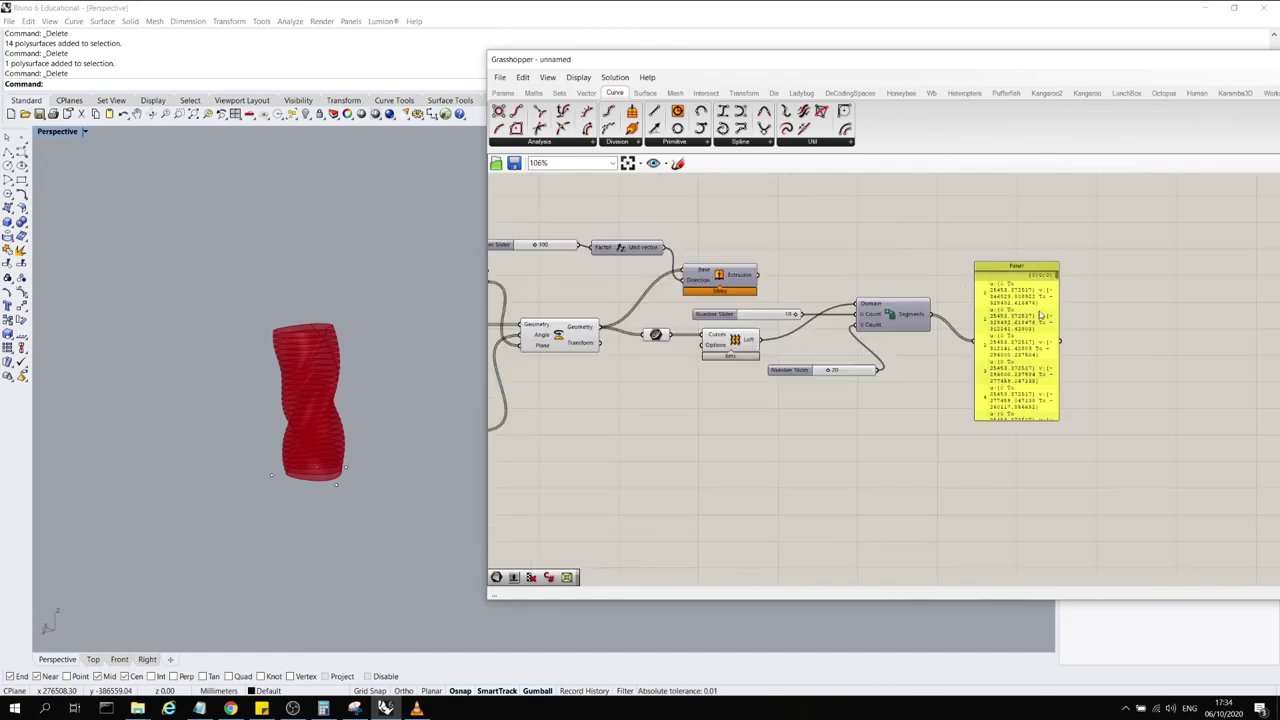
drag(1058, 309, 1240, 309)
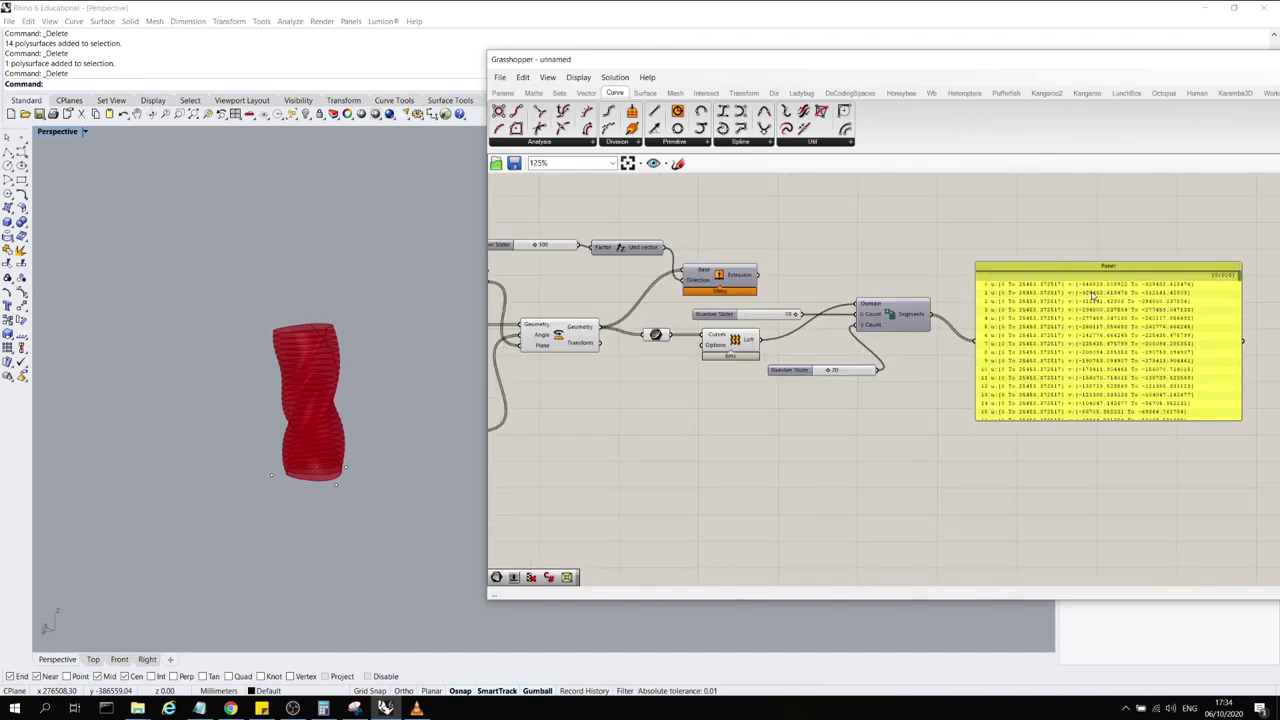
Examine the panel's list of domain segments down to the last entry, and delete the panel
scroll(1090, 295, up, 4)
scroll(920, 266, down, 2)
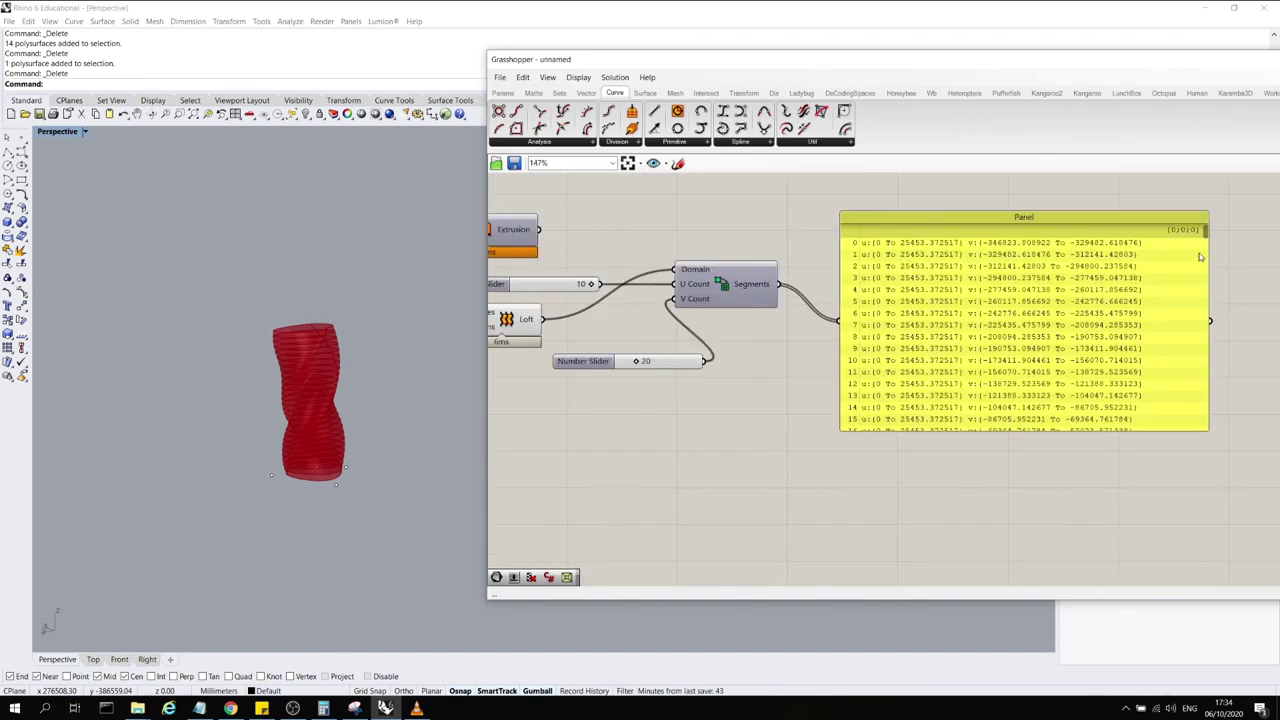
drag(1206, 234, 1219, 196)
scroll(1168, 295, down, 4)
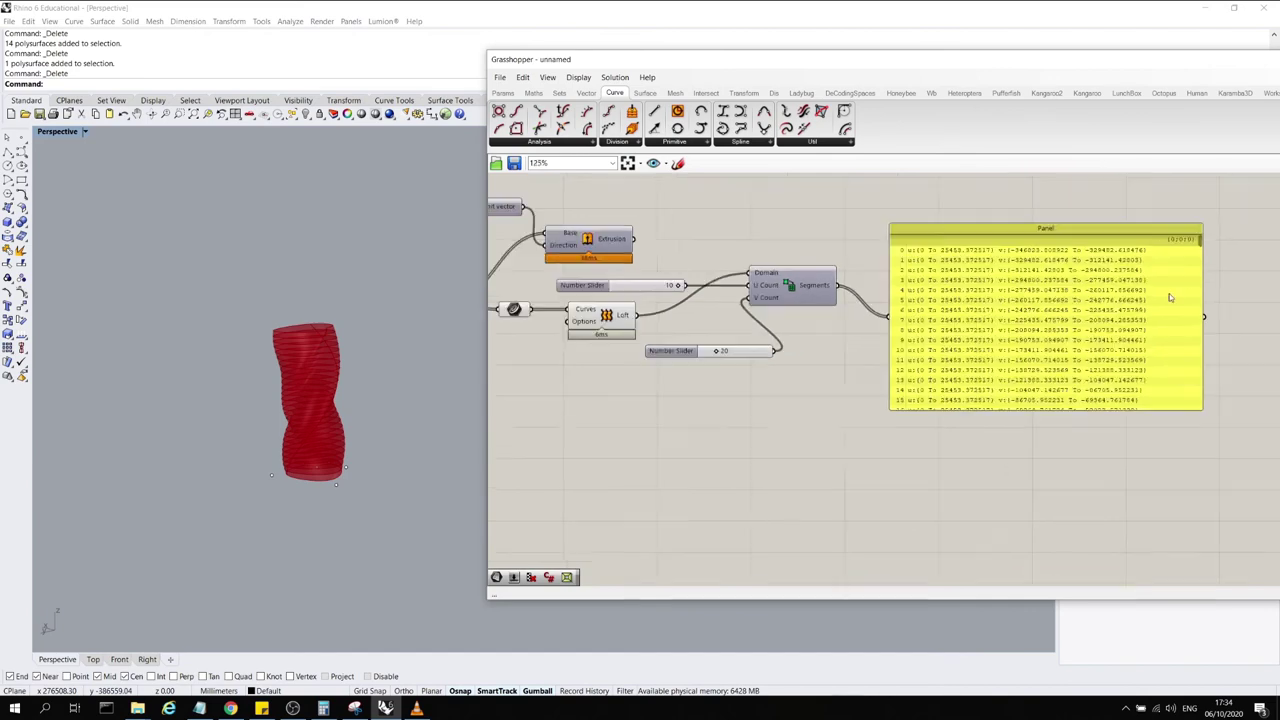
scroll(940, 299, up, 5)
scroll(869, 386, down, 5)
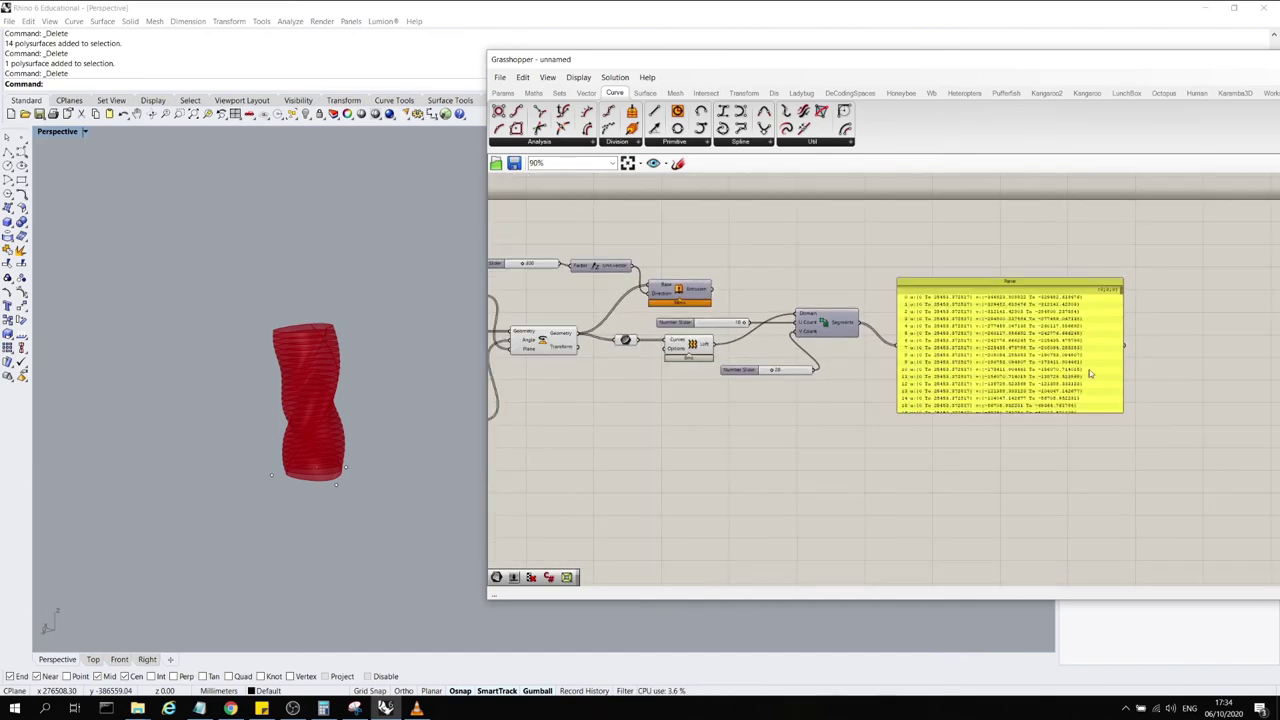
scroll(1090, 369, up, 4)
drag(1136, 248, 1137, 432)
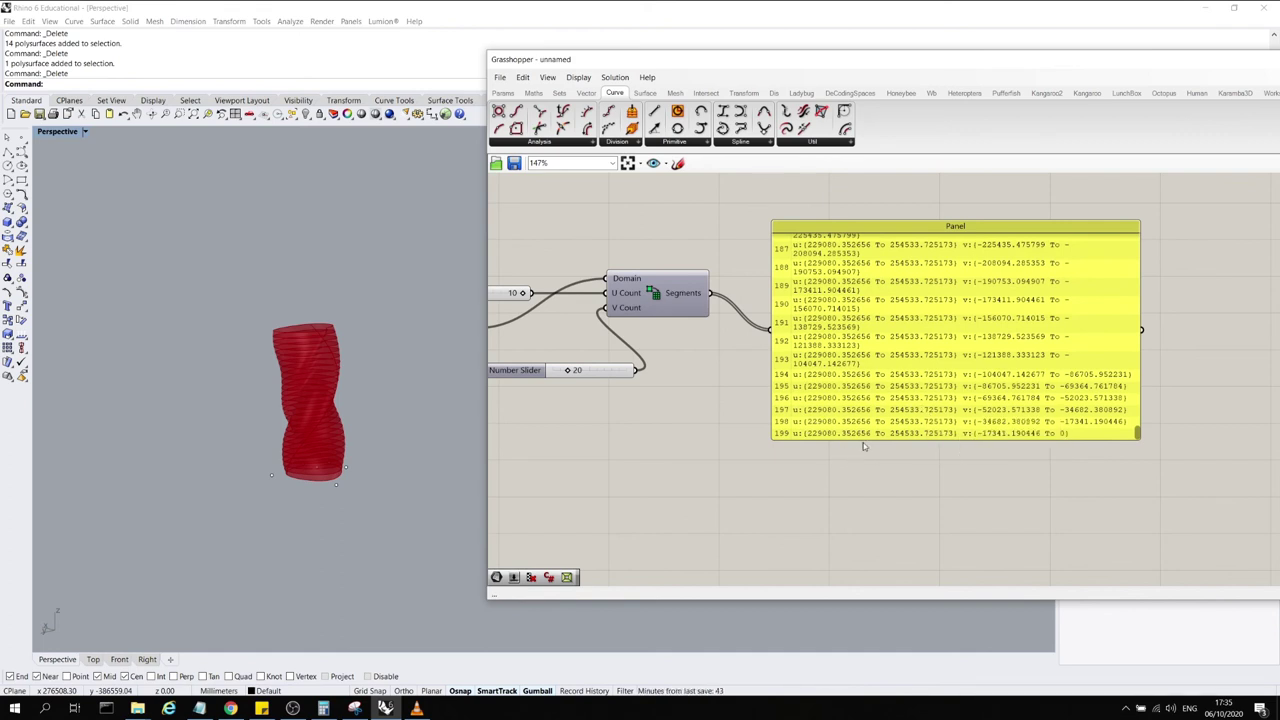
click(978, 385)
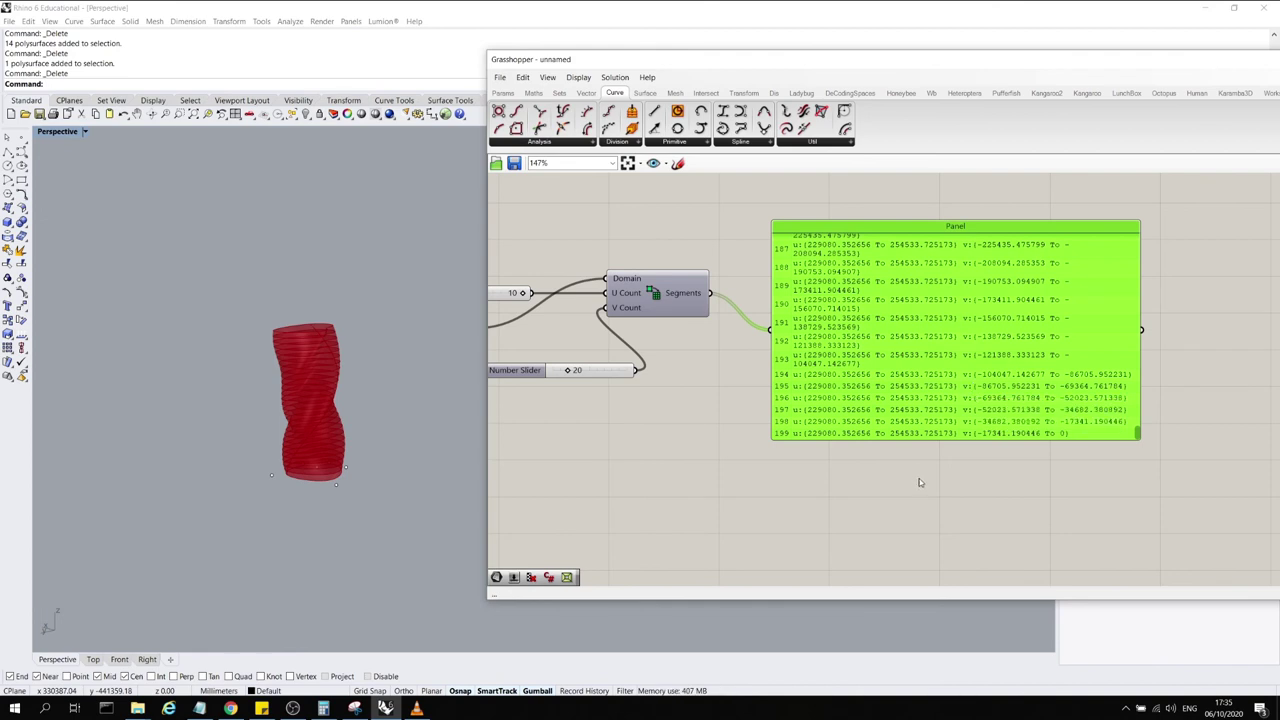
key(Delete)
Add a Surface Box component to the right of Divide Domain²
double_click(858, 403)
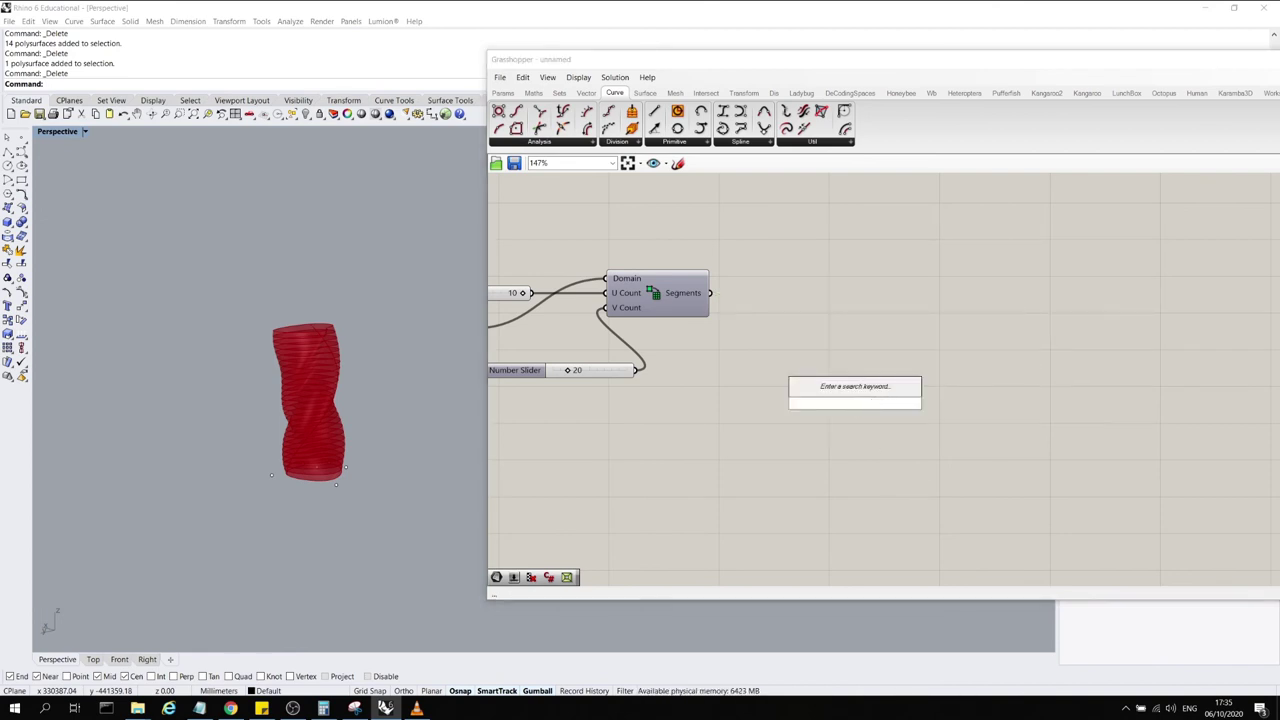
text(surfa)
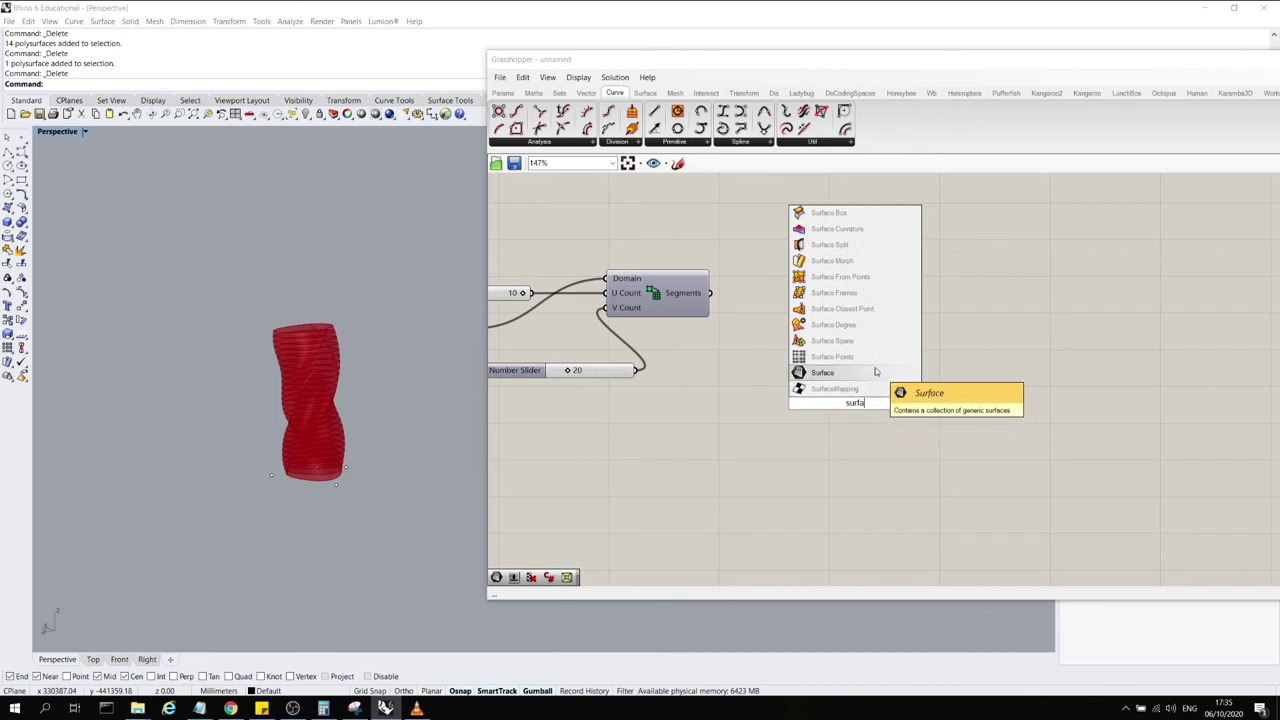
text(ce)
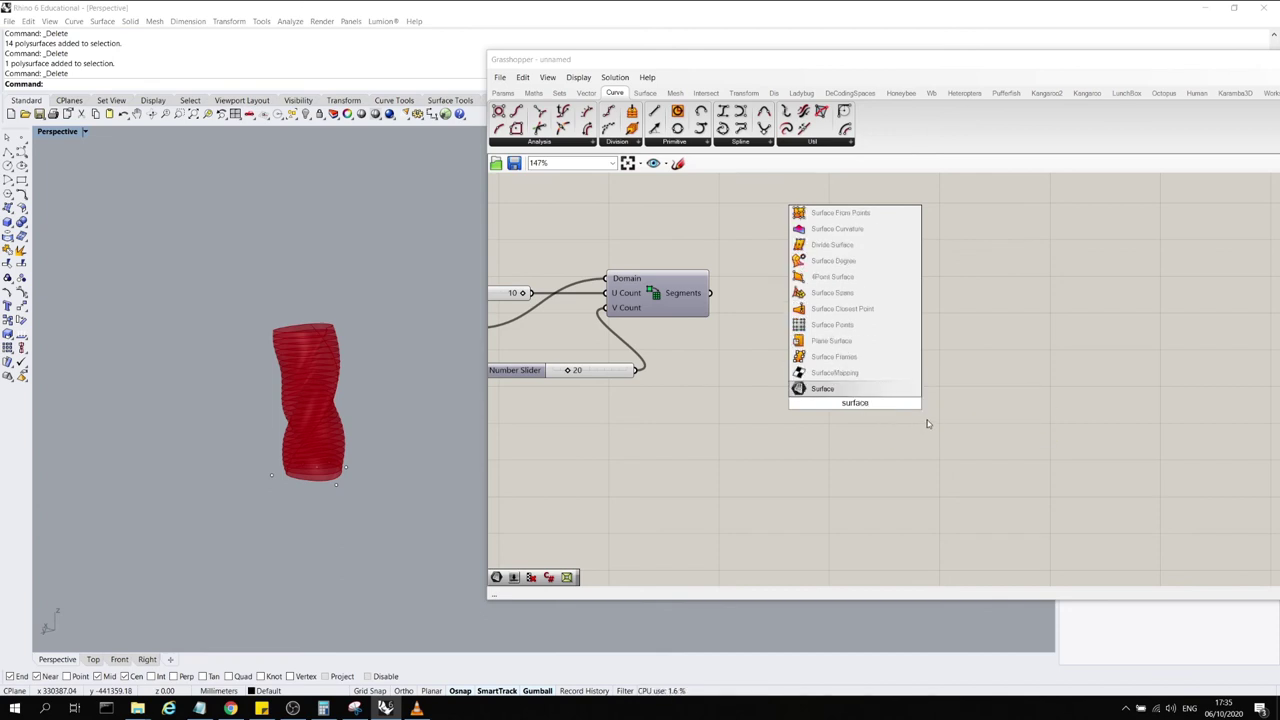
text( box)
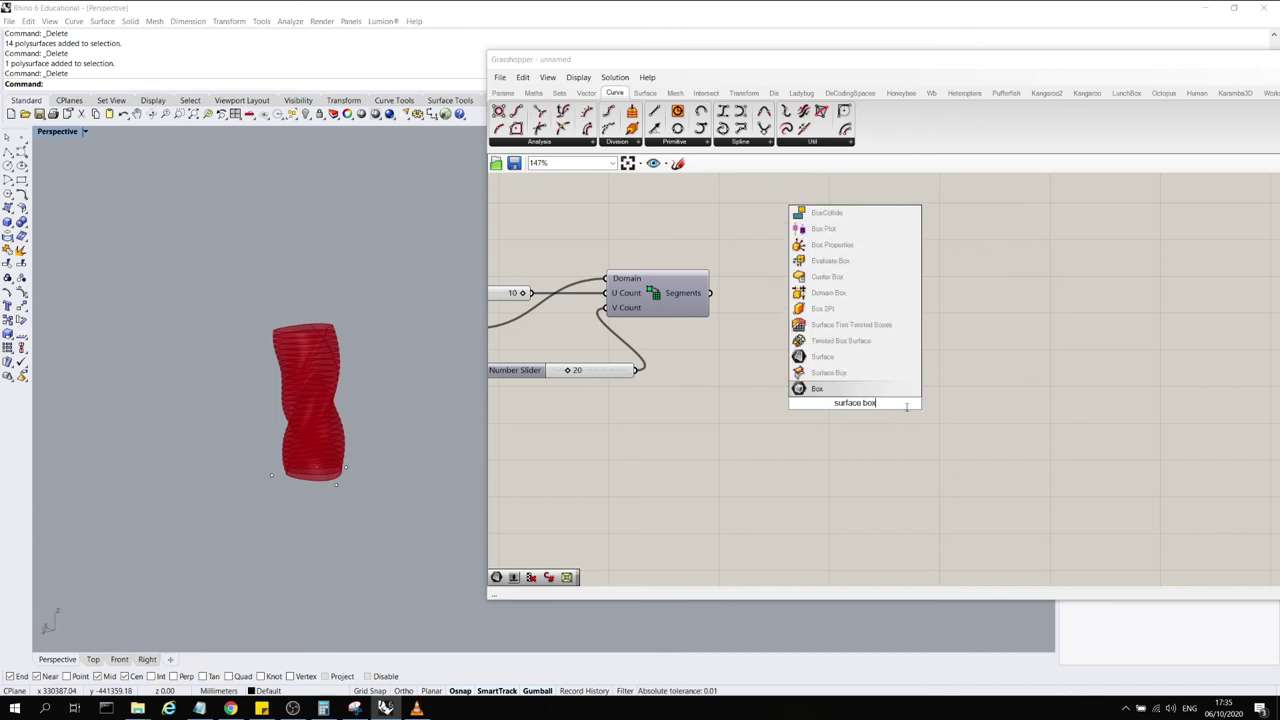
click(851, 380)
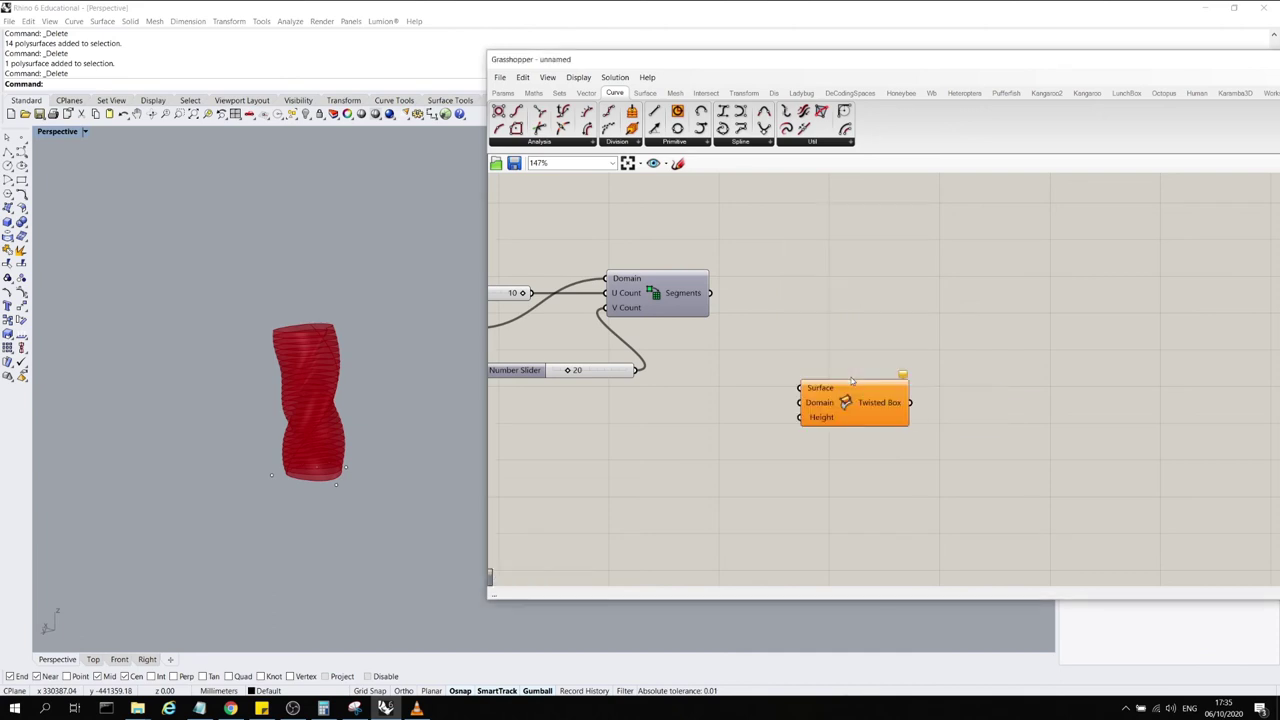
scroll(828, 397, up, 3)
scroll(828, 397, down, 1)
click(827, 340)
click(913, 497)
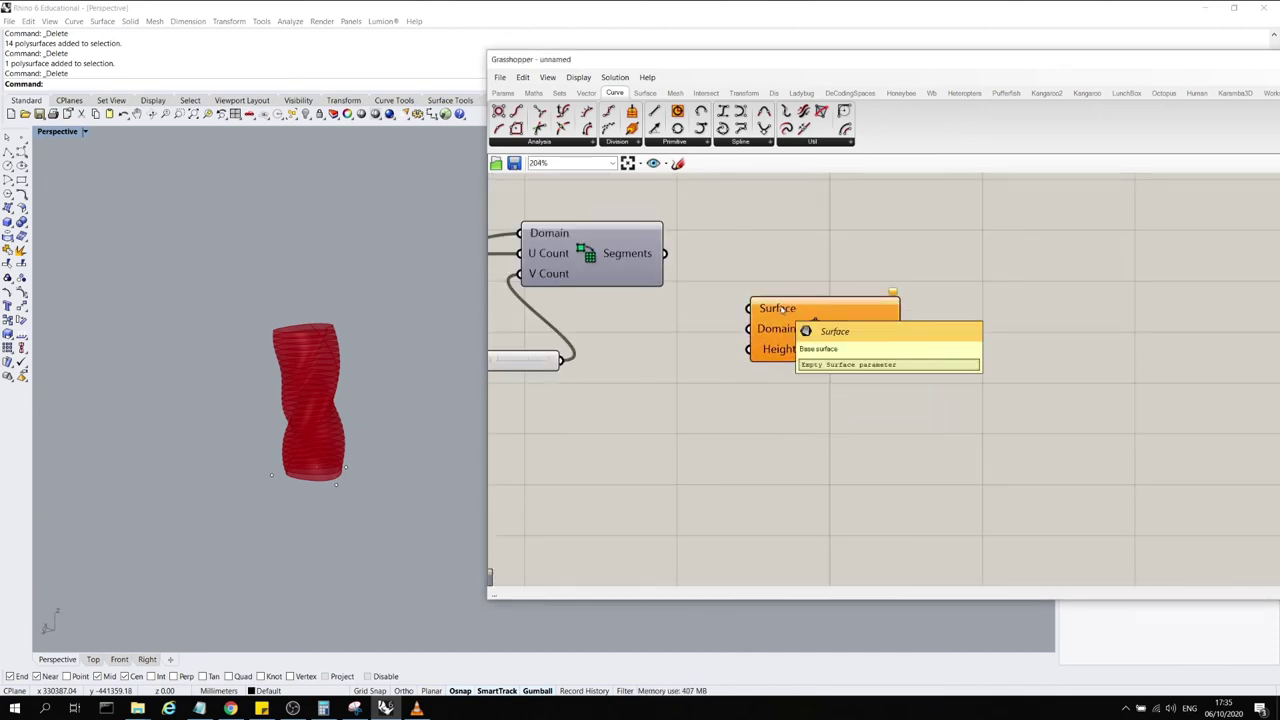
Connect the Loft output to Surface Box's Surface input and the Divide Domain² Segments to its Domain input
scroll(799, 320, down, 4)
scroll(655, 315, up, 2)
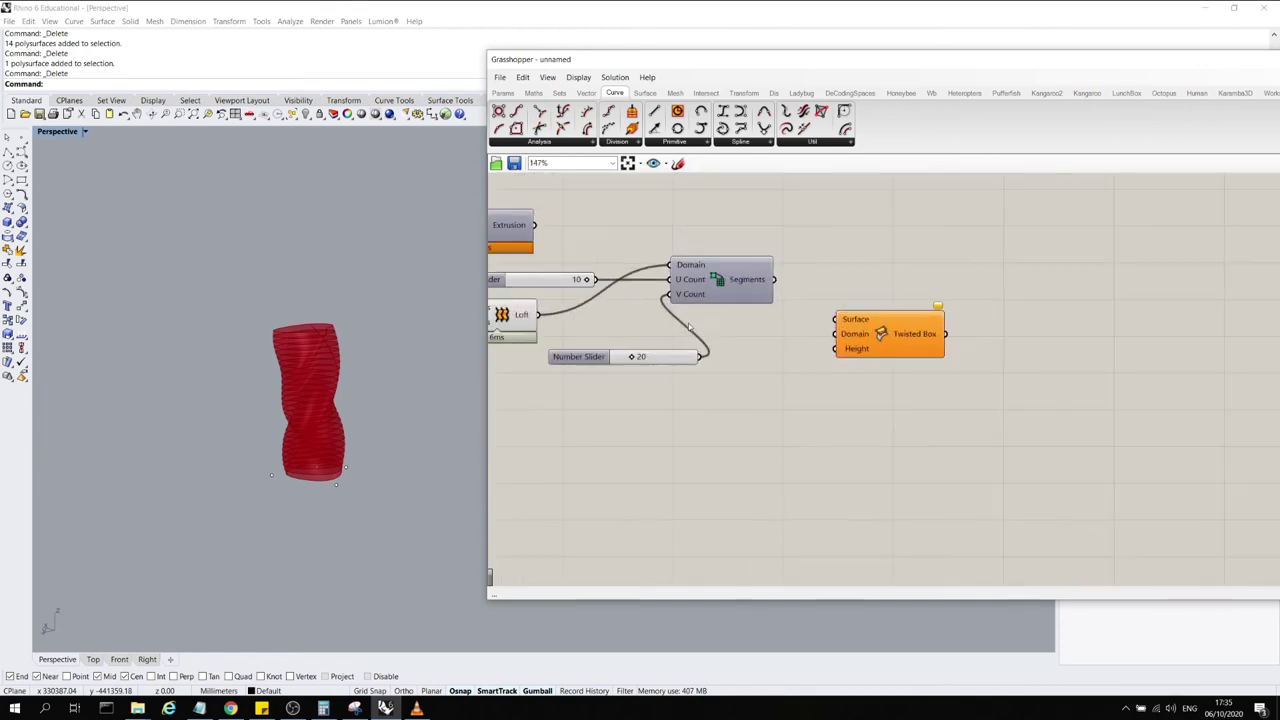
click(520, 316)
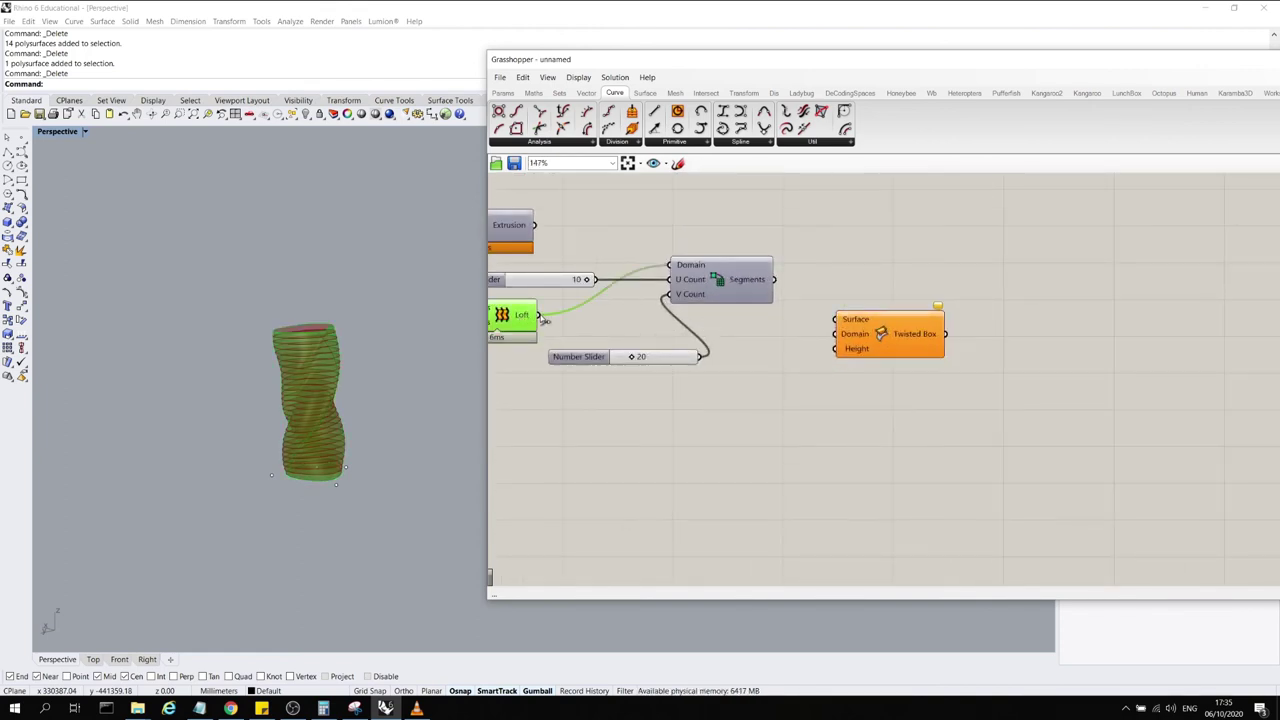
drag(540, 316, 836, 320)
click(745, 286)
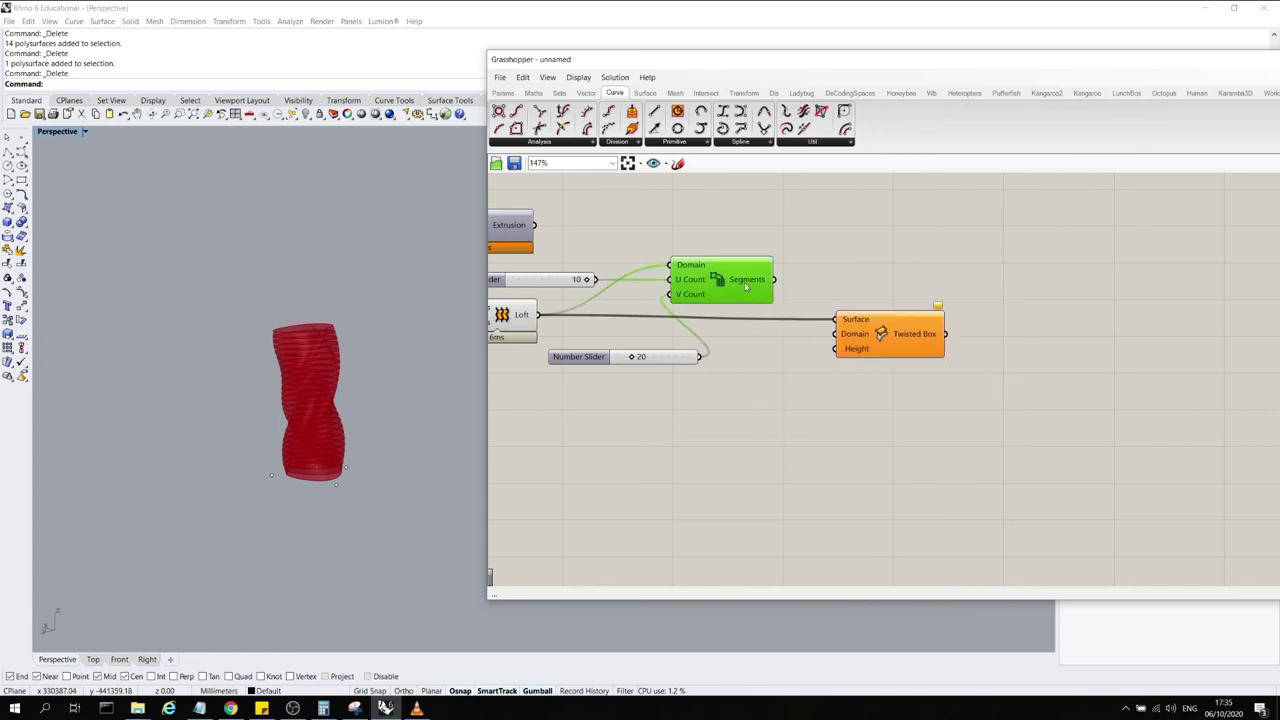
drag(773, 280, 836, 334)
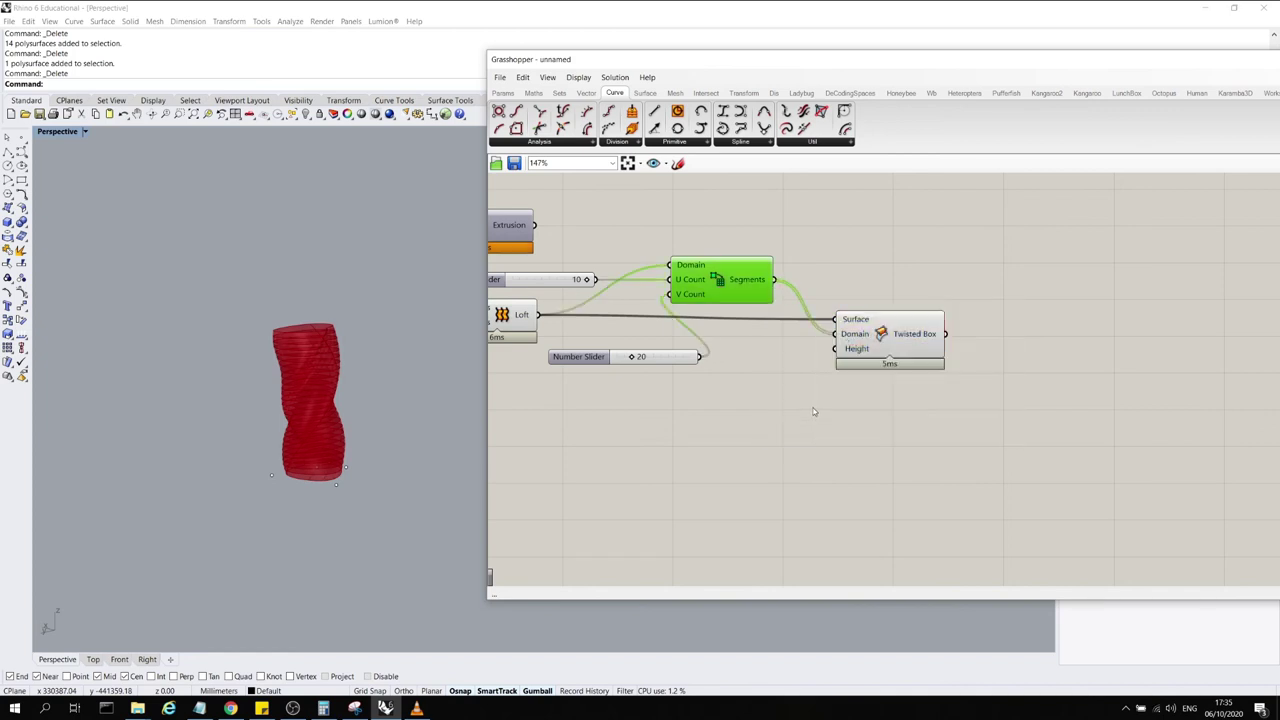
click(813, 411)
click(856, 349)
click(786, 380)
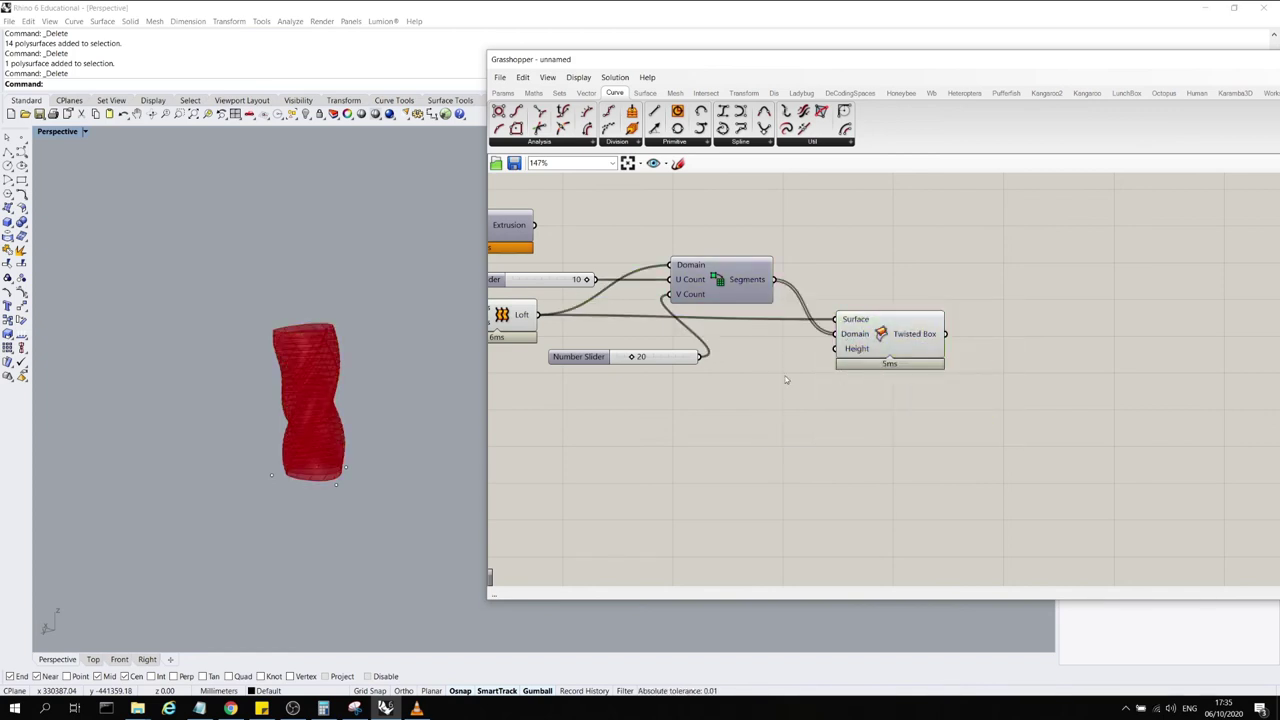
Add a Number Slider with value 300 and connect it to Surface Box's Height input
double_click(785, 376)
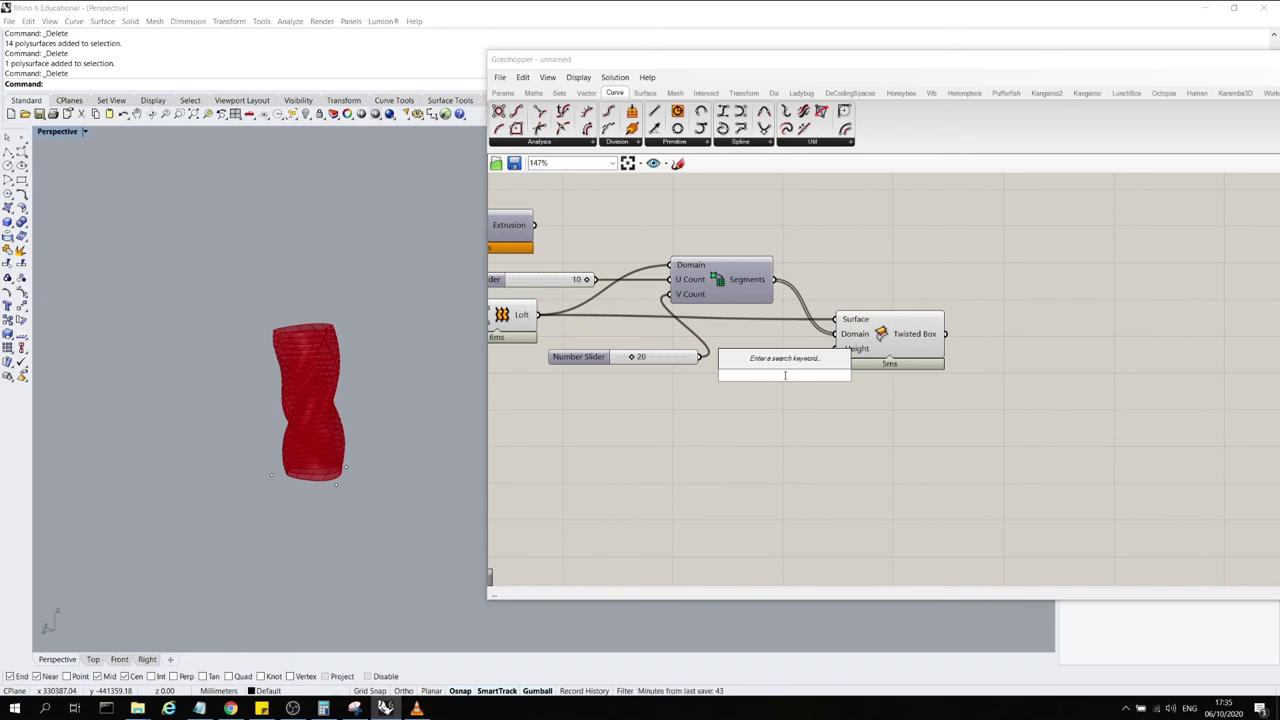
text(300)
key(Return)
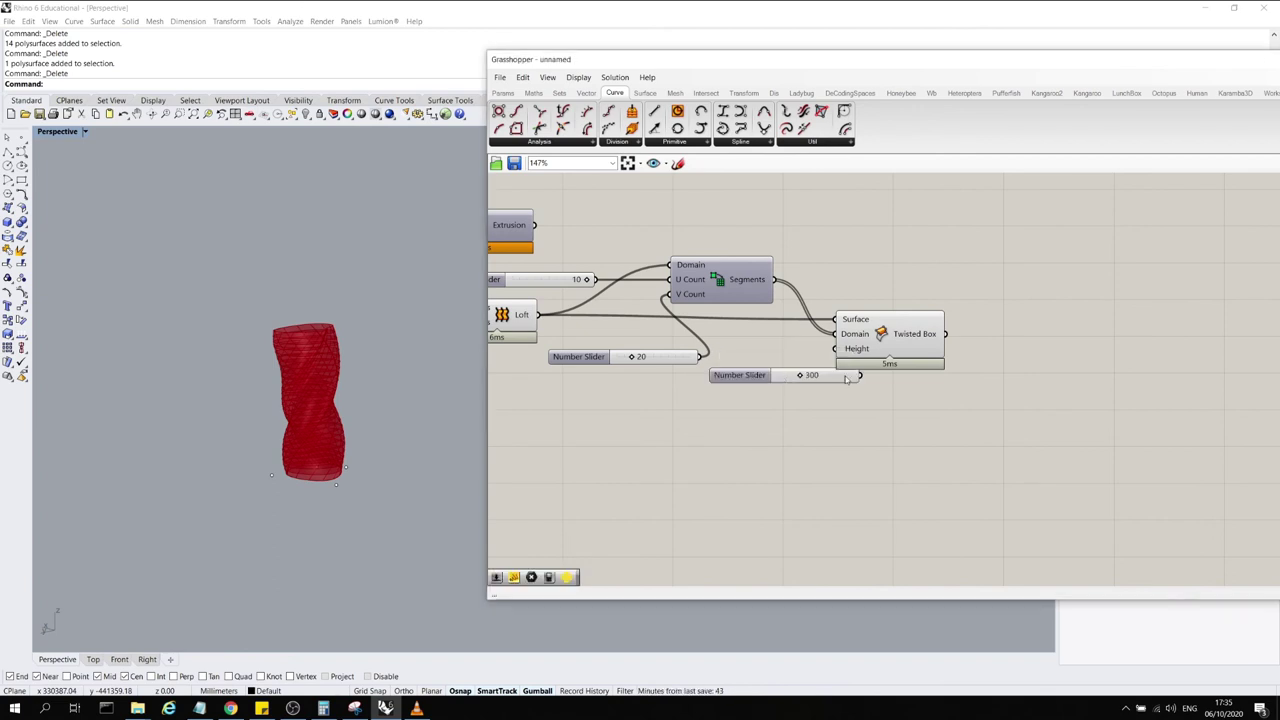
drag(861, 375, 836, 348)
Examine the twisted boxes along the tower facade, from close up at the edges to the whole tower
click(922, 334)
scroll(318, 327, up, 10)
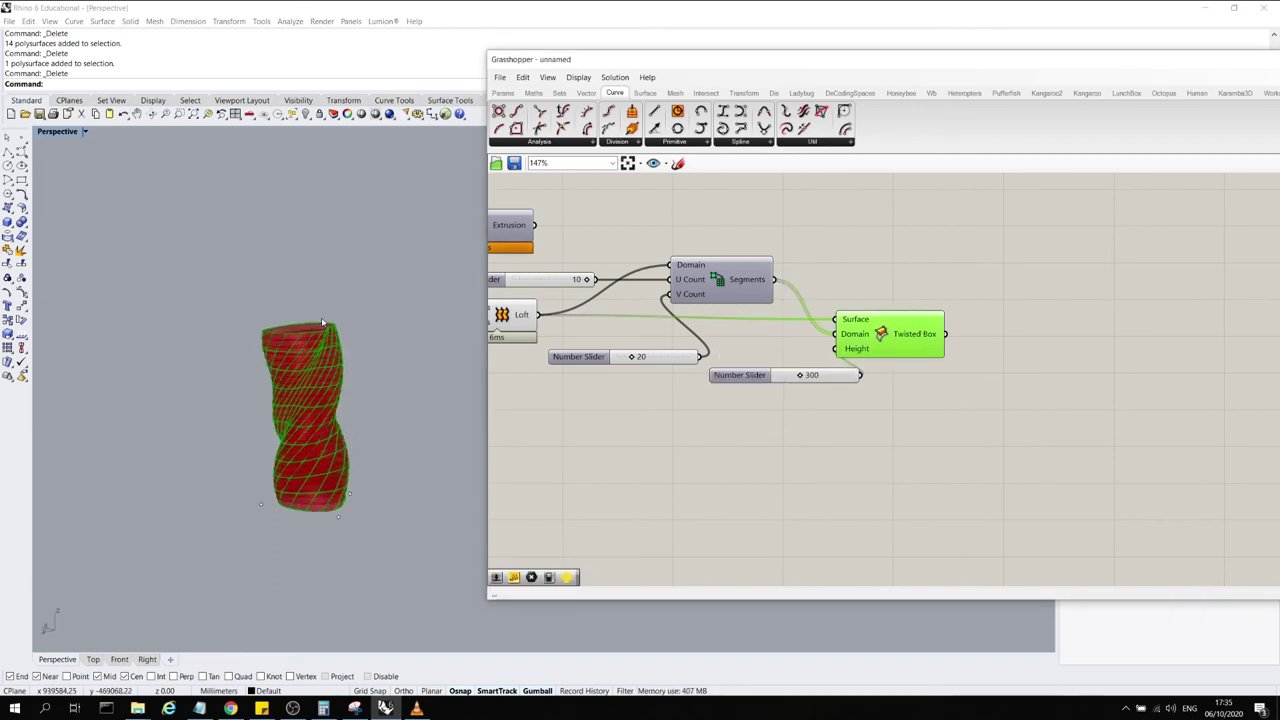
scroll(333, 350, up, 3)
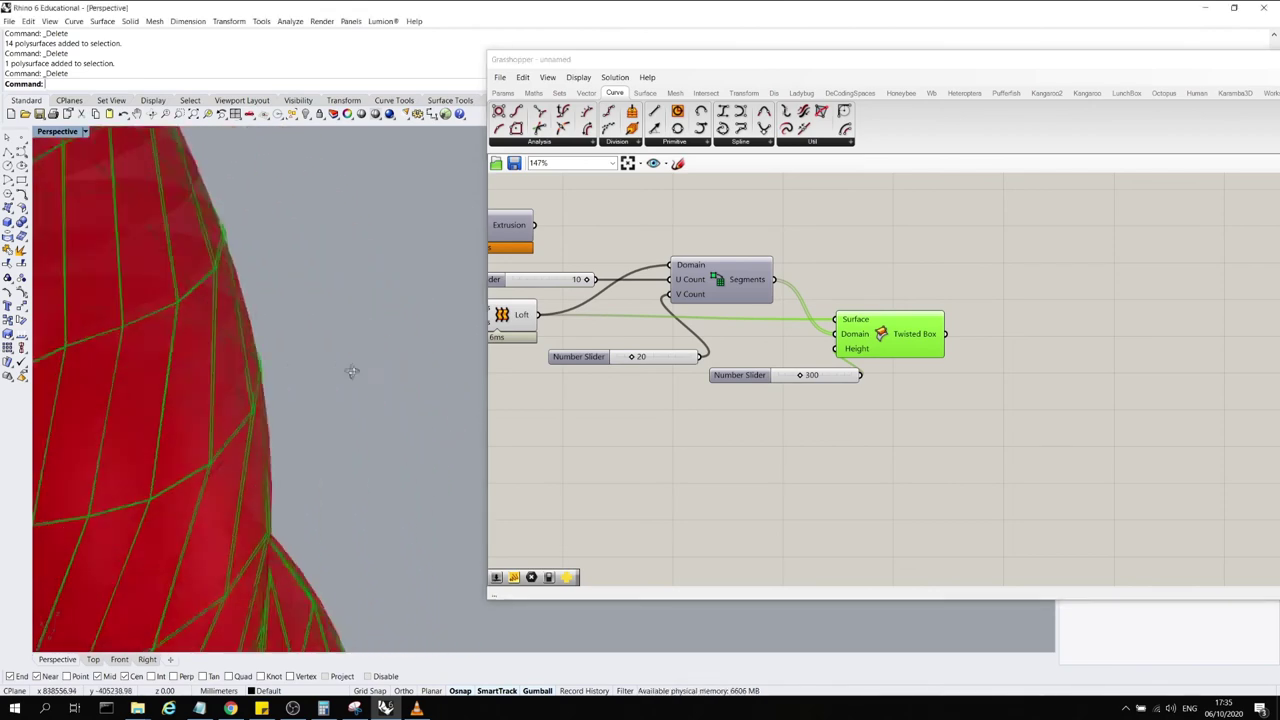
scroll(370, 382, down, 15)
scroll(287, 375, up, 5)
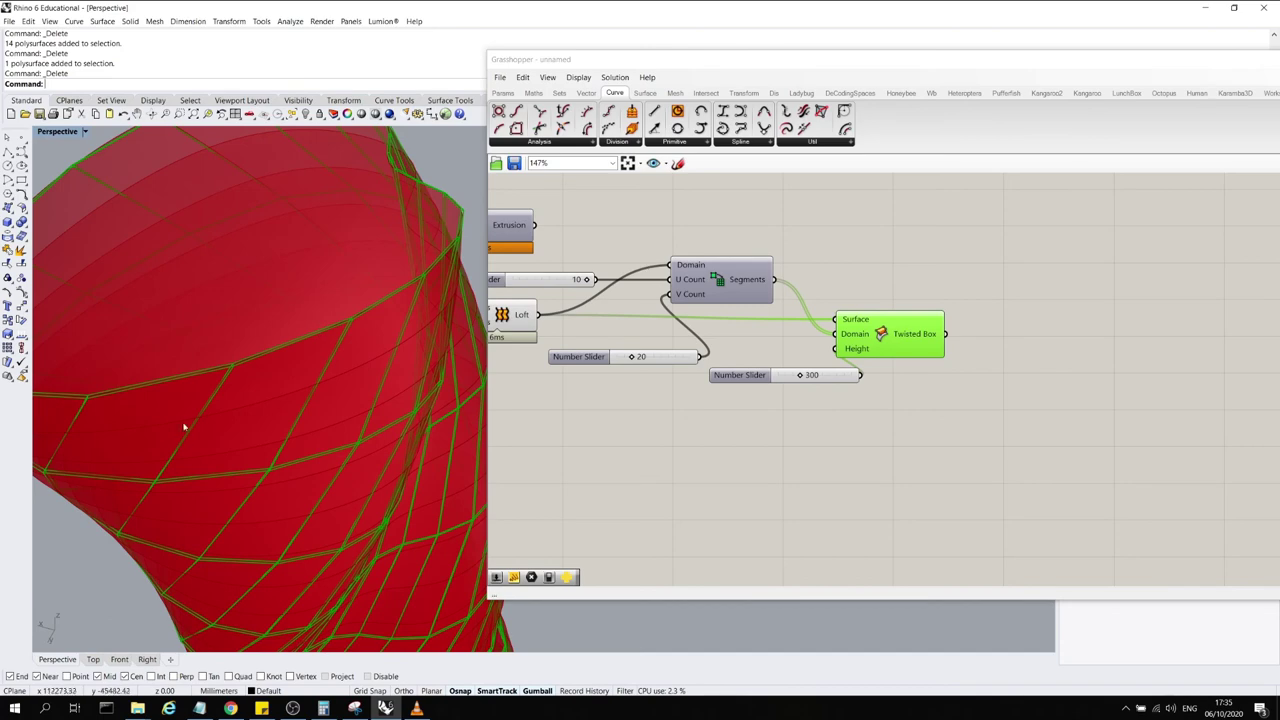
scroll(310, 390, down, 5)
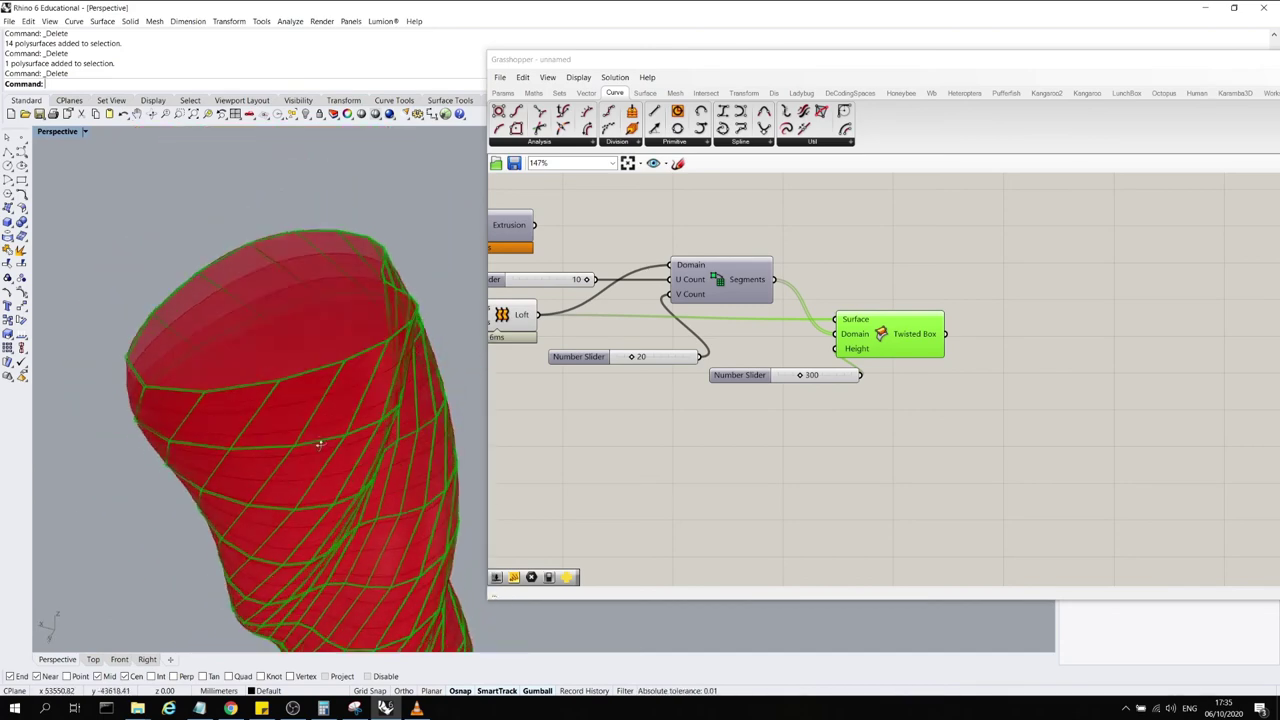
right_drag(320, 443, 417, 423)
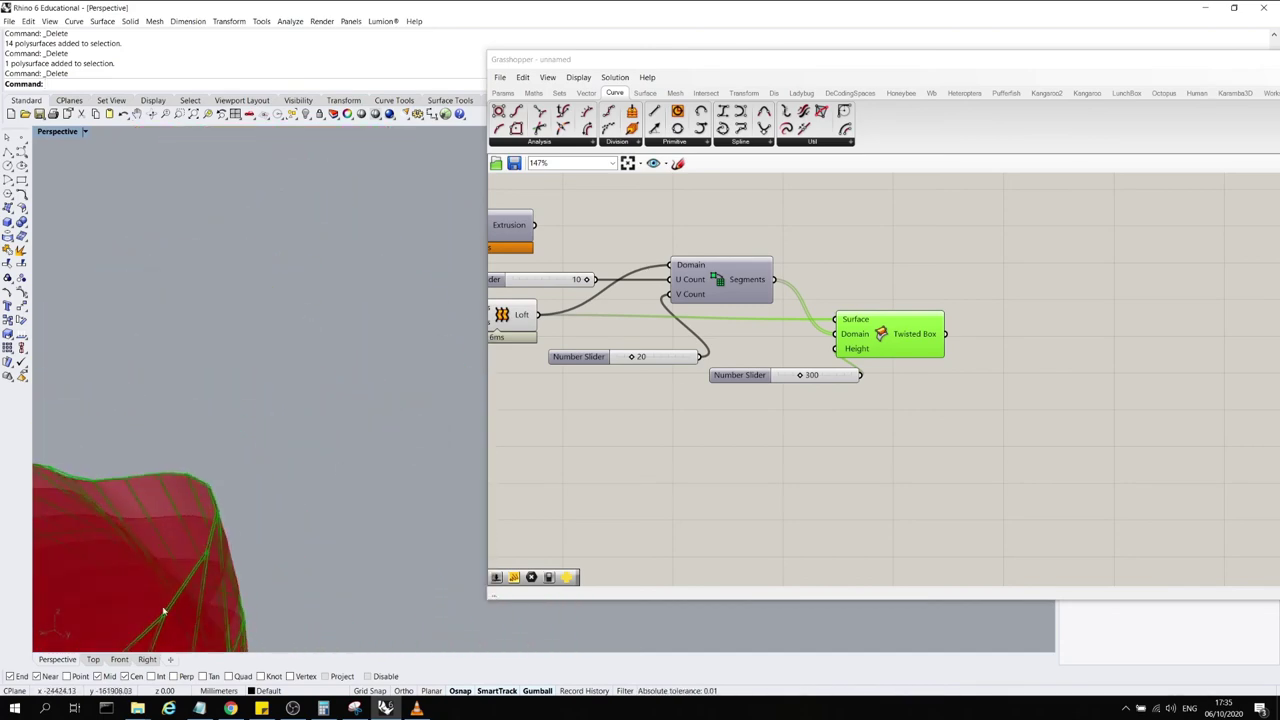
scroll(171, 600, up, 5)
scroll(211, 583, down, 8)
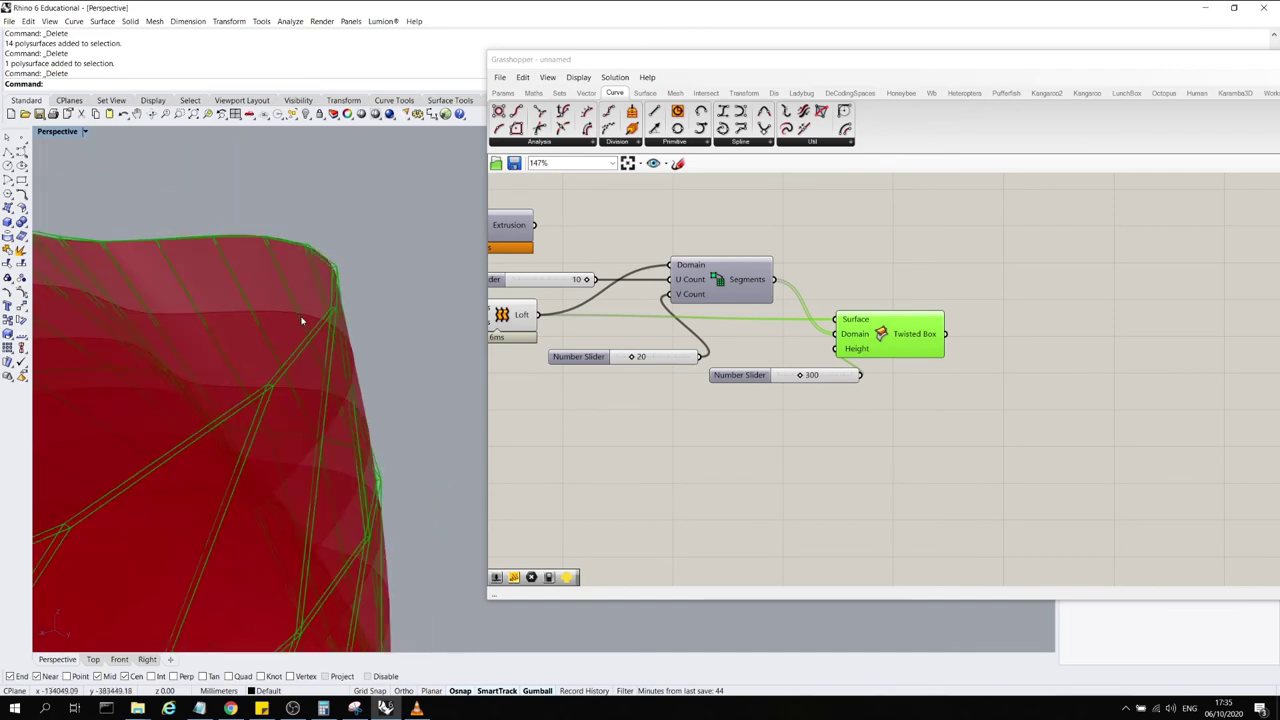
scroll(334, 421, up, 1)
right_drag(303, 415, 282, 390)
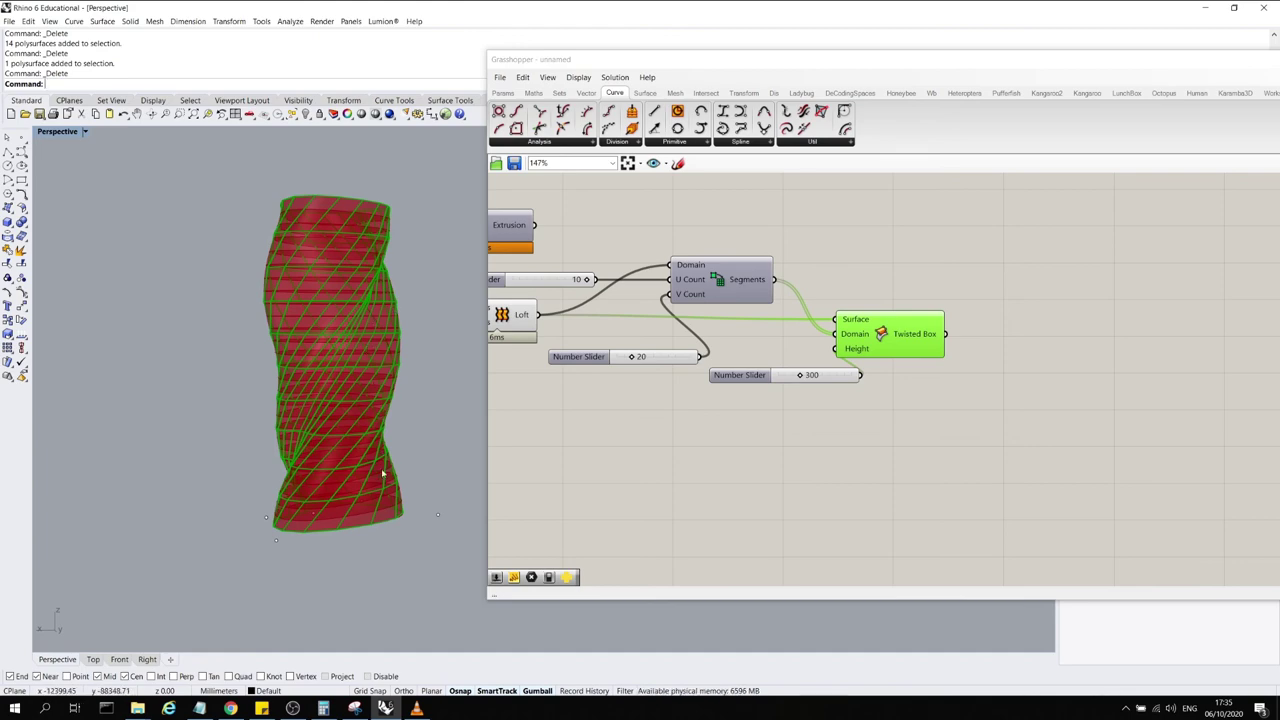
Review the U Count slider feeding Divide Domain² and compare the divisions with the twisted boxes on the tower
scroll(766, 369, up, 4)
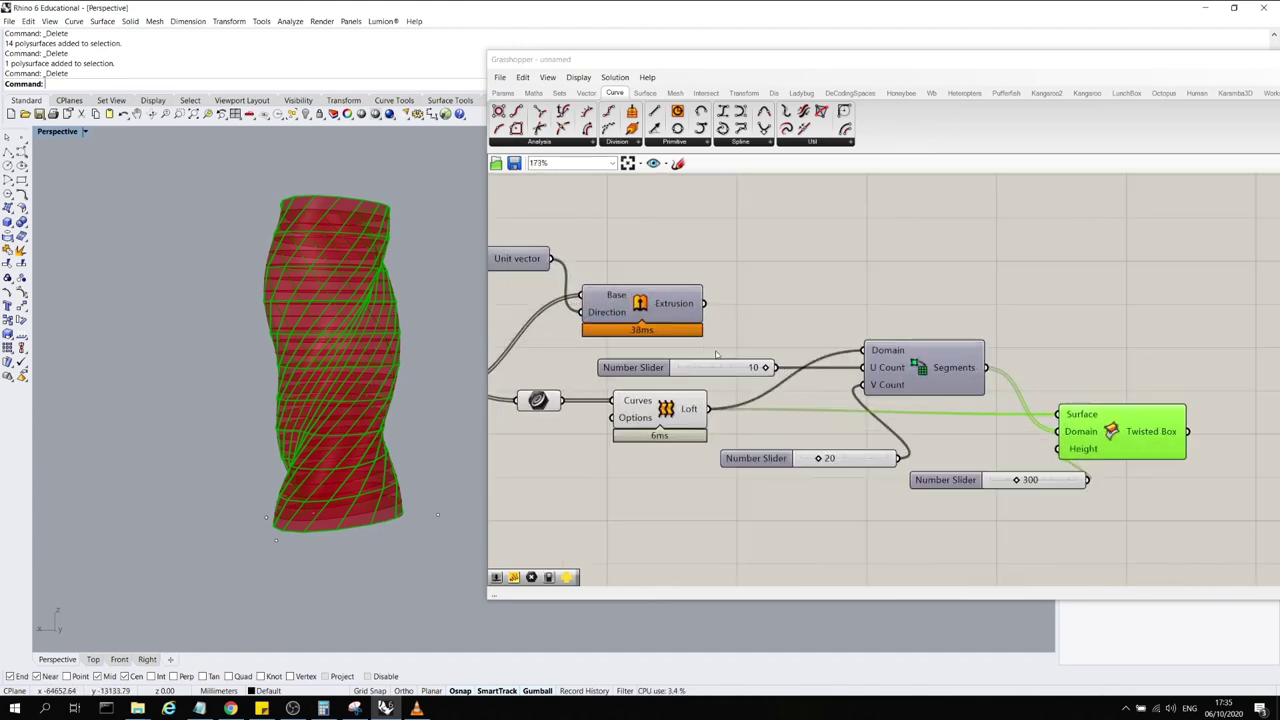
click(705, 377)
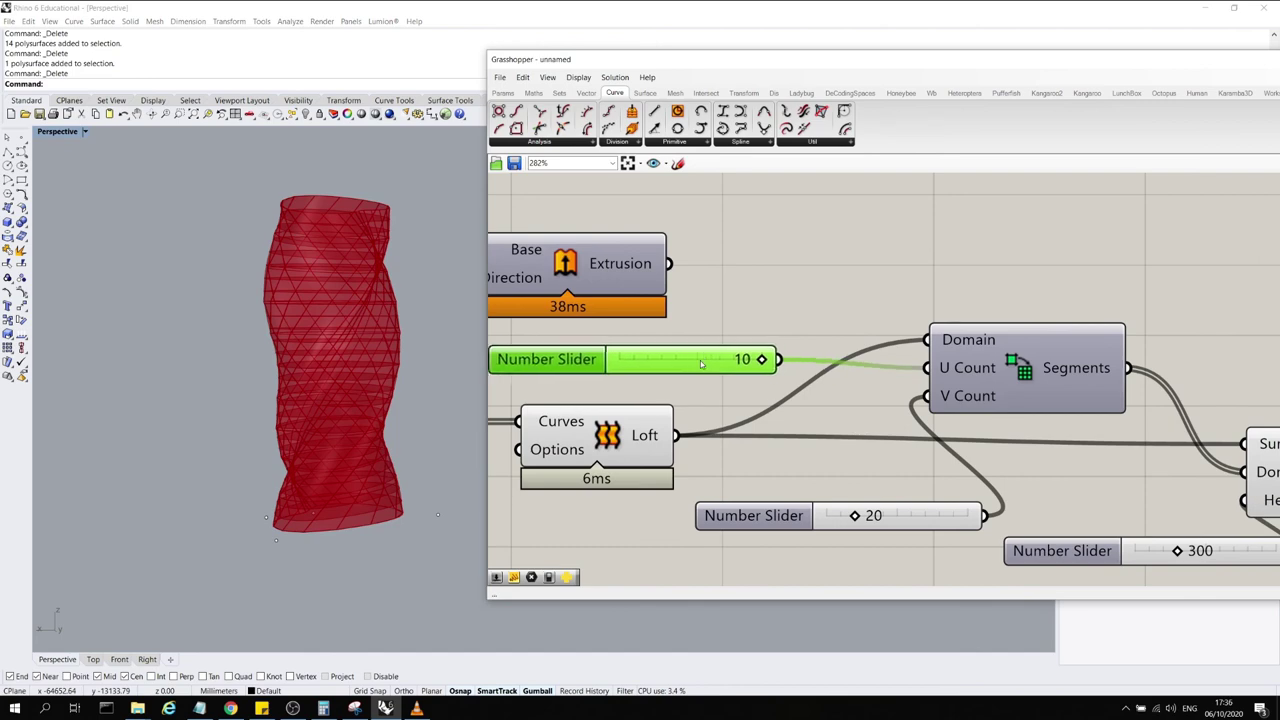
scroll(679, 370, down, 4)
scroll(753, 436, up, 2)
click(1084, 408)
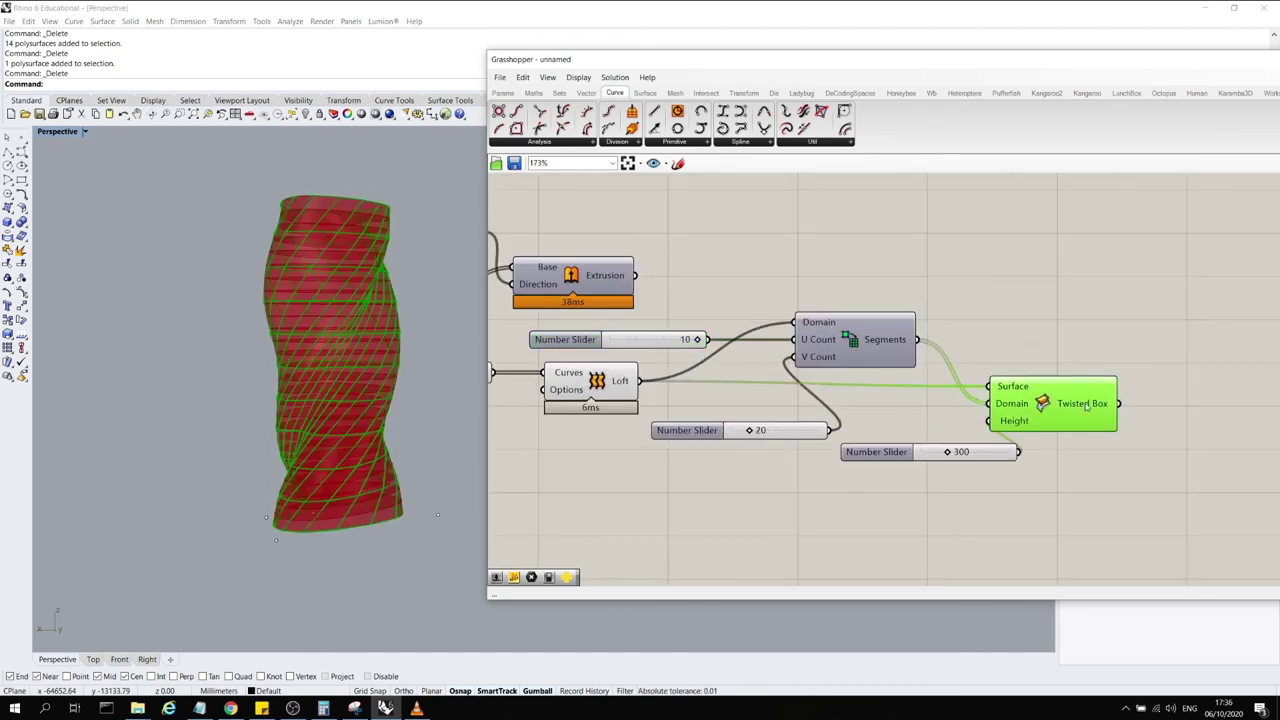
right_drag(336, 431, 329, 482)
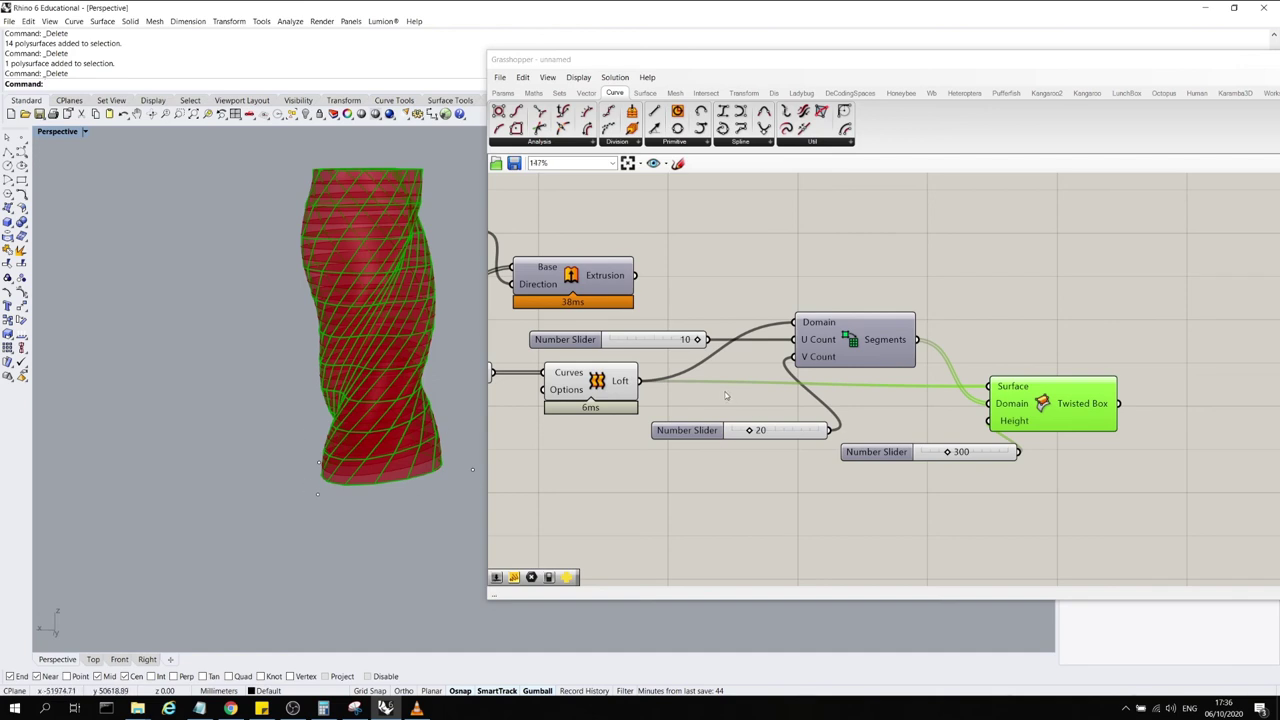
scroll(1045, 383, down, 3)
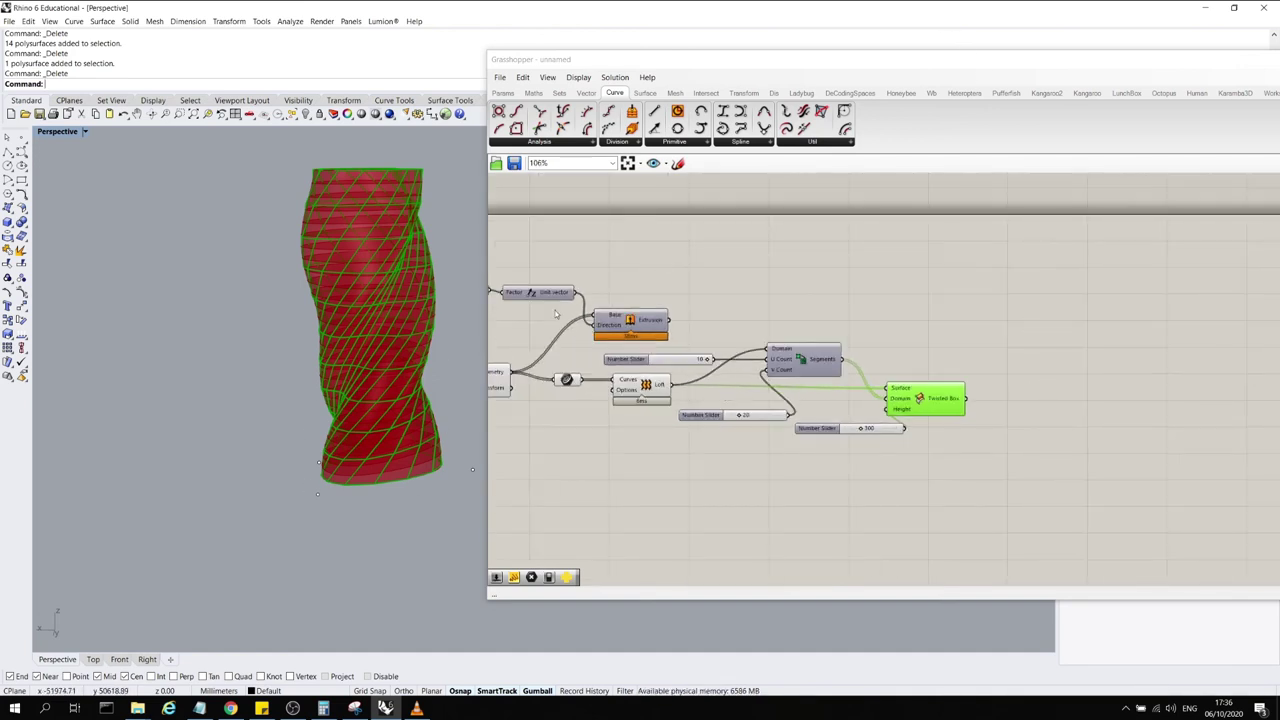
double_click(1055, 360)
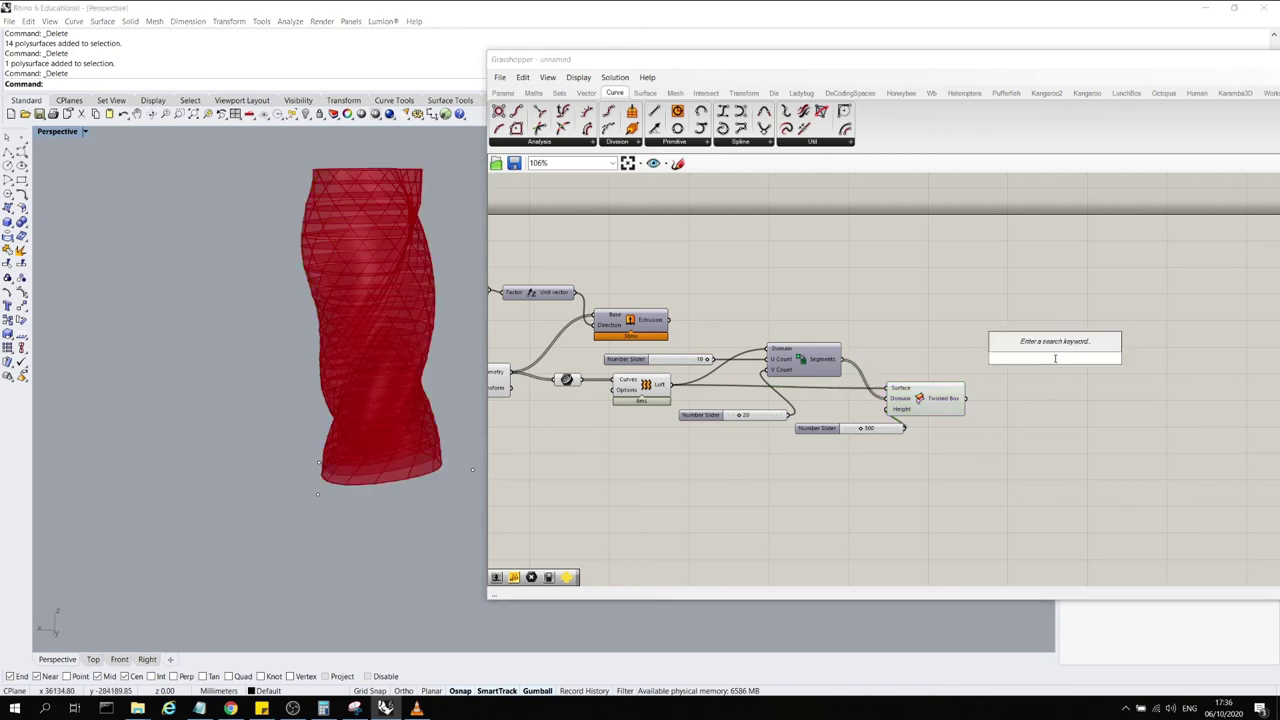
text(c)
key(BackSpace)
key(Escape)
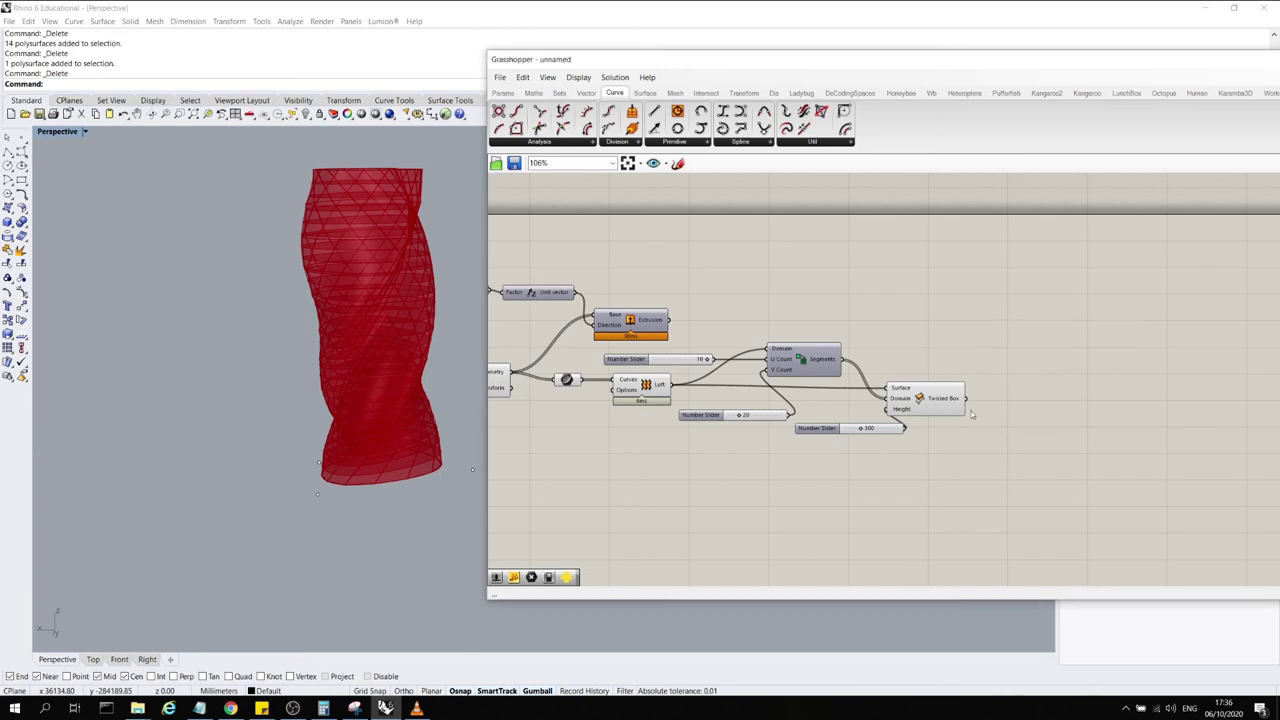
Shift Surface Box slightly away from its height slider and add a Cylinder component to its upper right
mouse_move(946, 403)
mouse_down()
mouse_move(962, 386)
mouse_move(967, 404)
mouse_up()
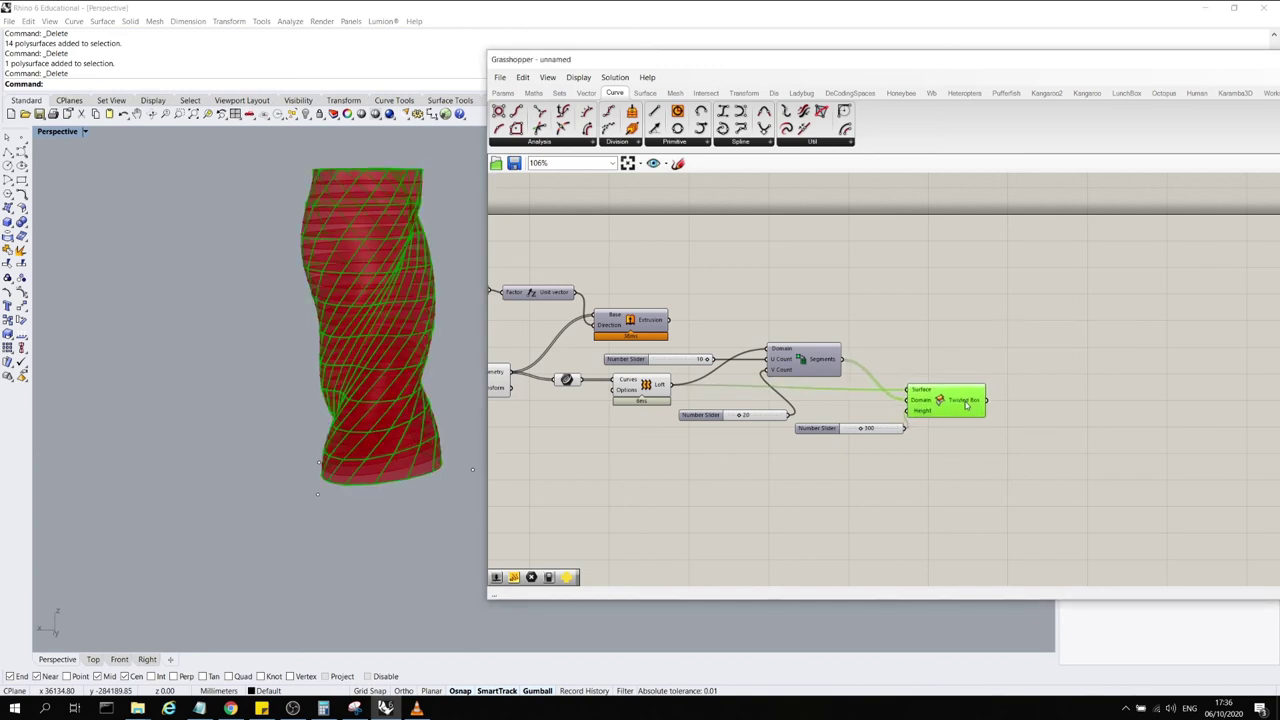
double_click(1039, 353)
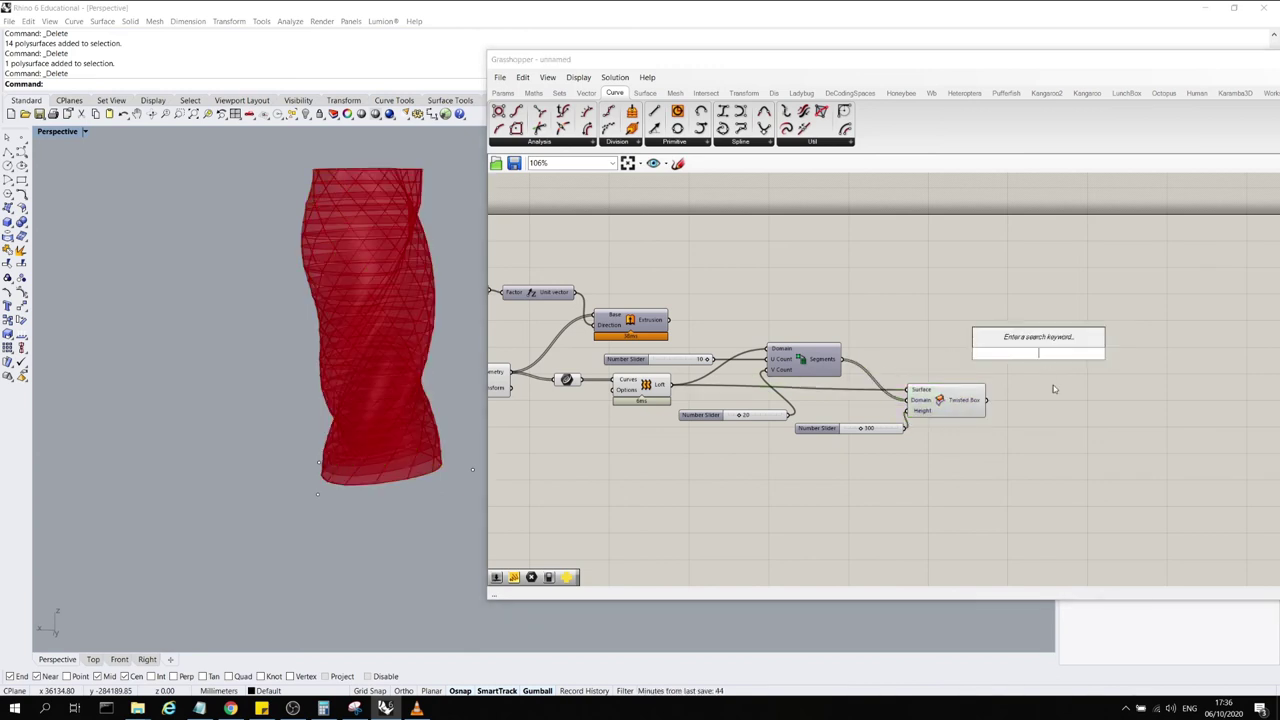
text(c)
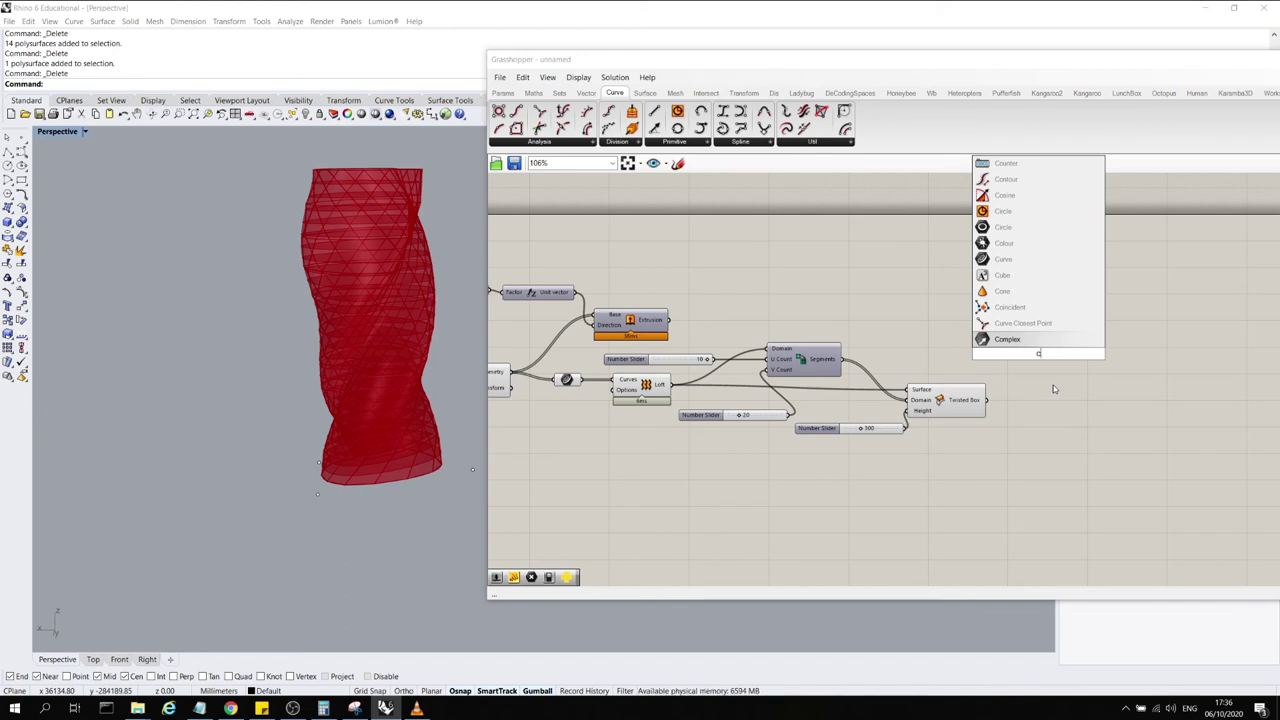
text(y)
key(Return)
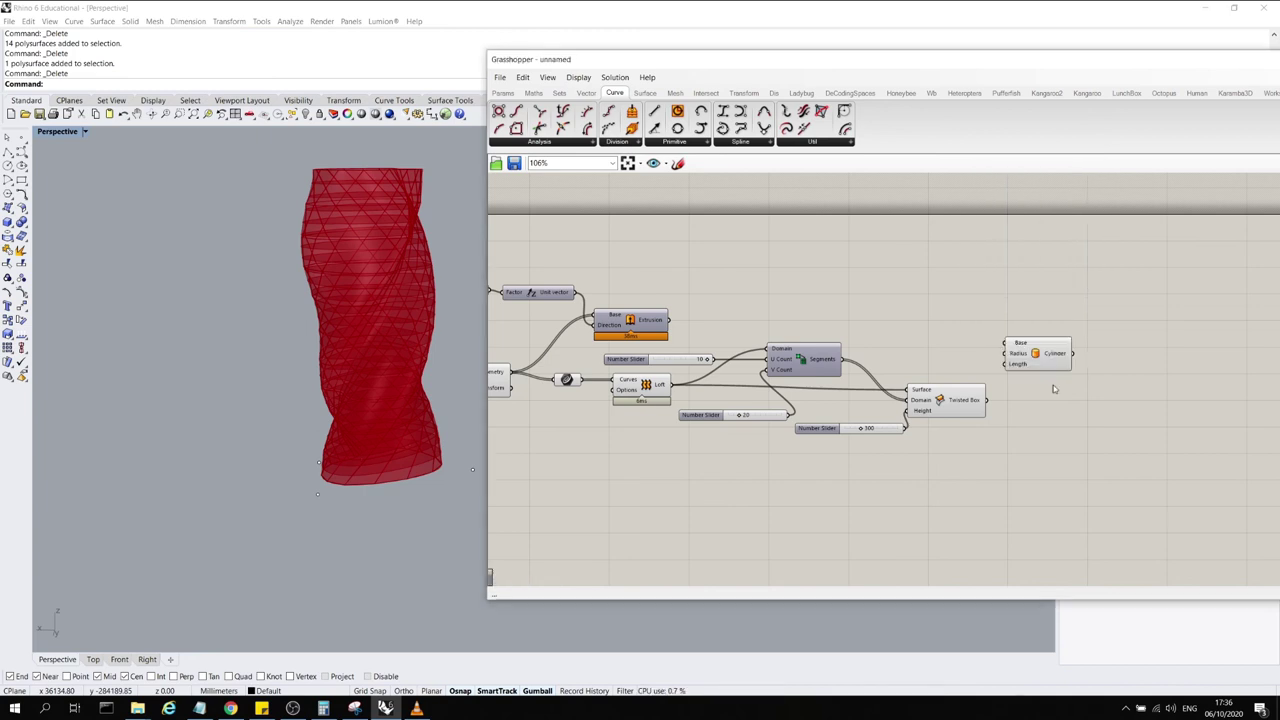
Check the base of the tower for the cylinder preview and reposition the Cylinder component above Surface Box
scroll(1060, 297, up, 3)
click(1026, 378)
scroll(327, 424, down, 5)
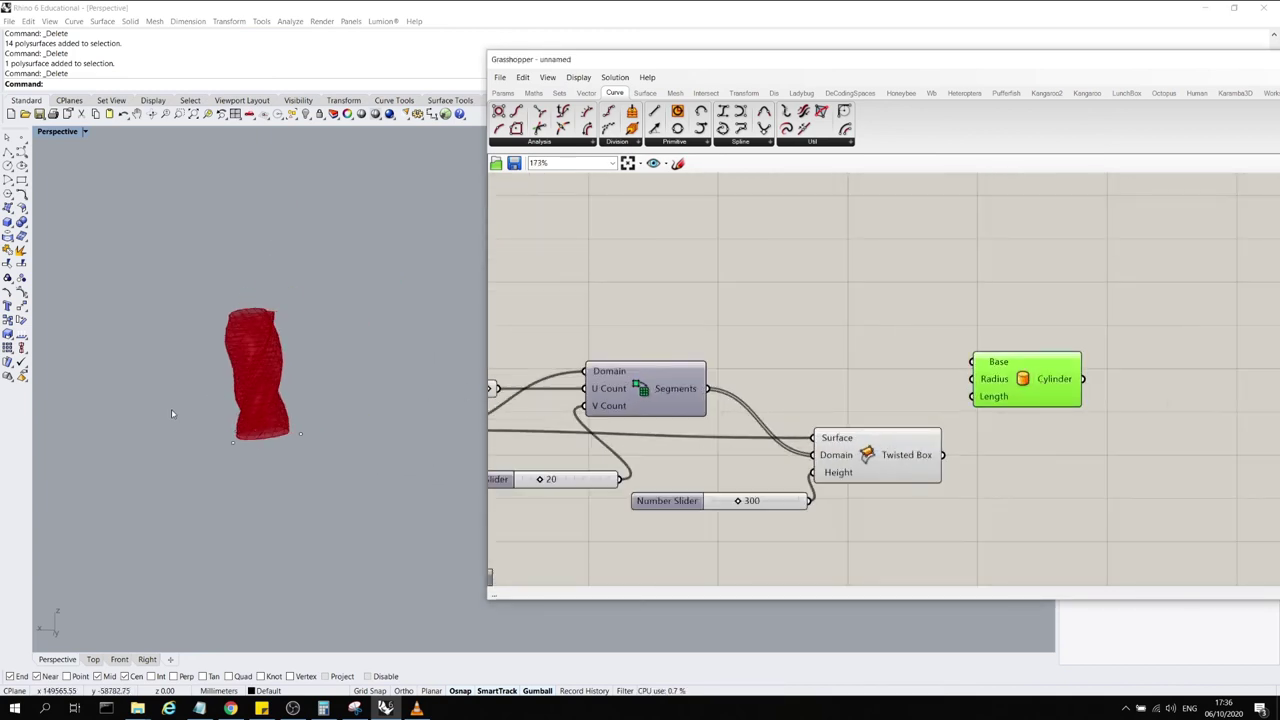
scroll(279, 420, up, 8)
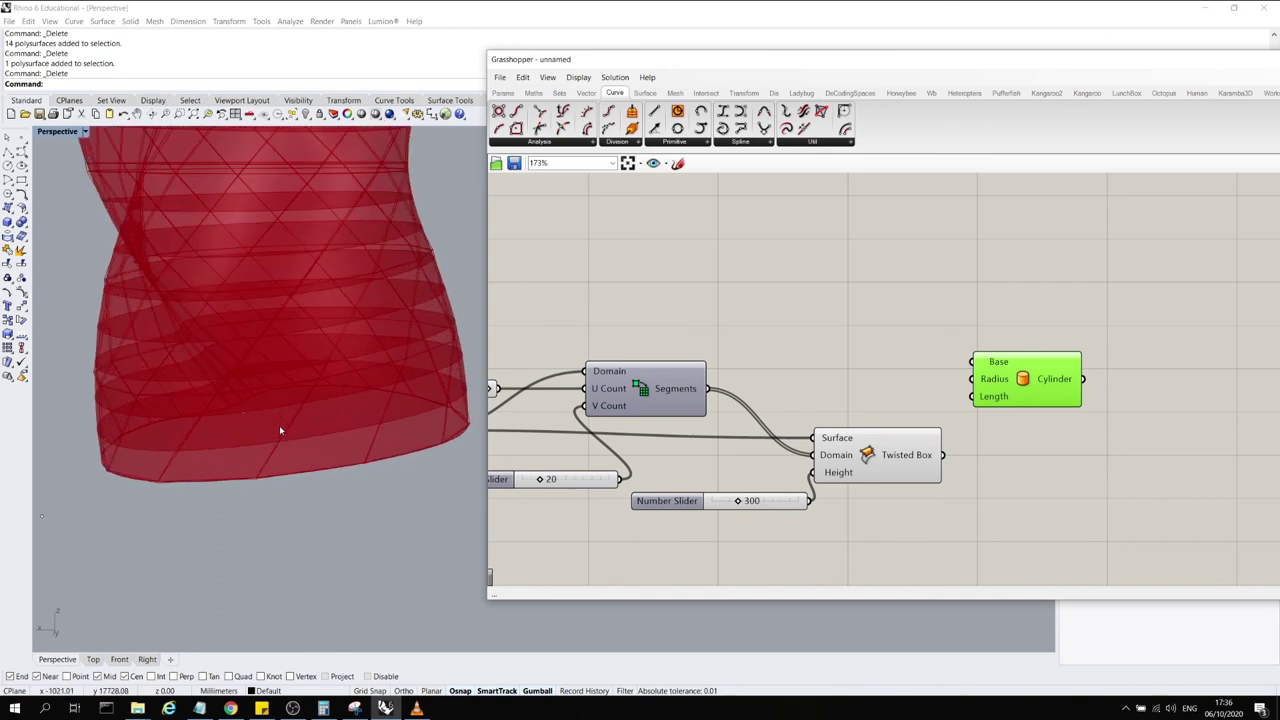
drag(1059, 379, 930, 338)
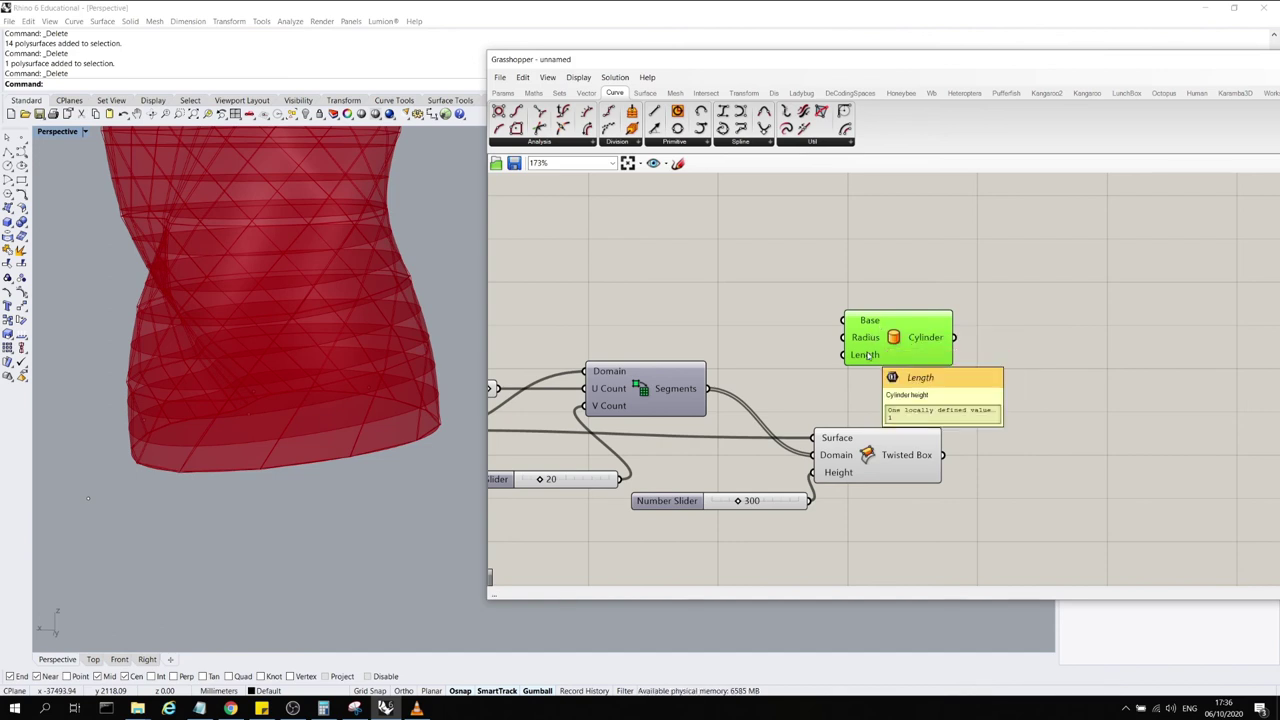
drag(871, 340, 981, 317)
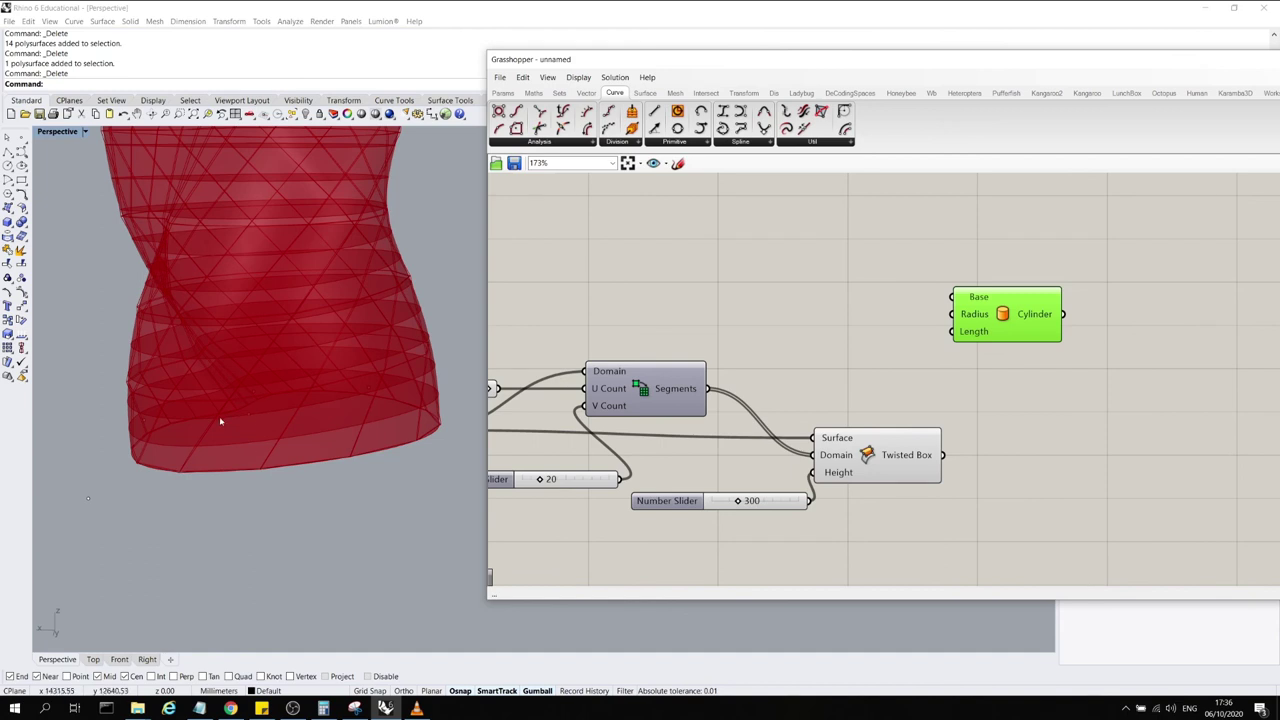
Add a Panel to the upper right of the Cylinder component and connect the Cylinder output to it
double_click(1107, 304)
text(pan)
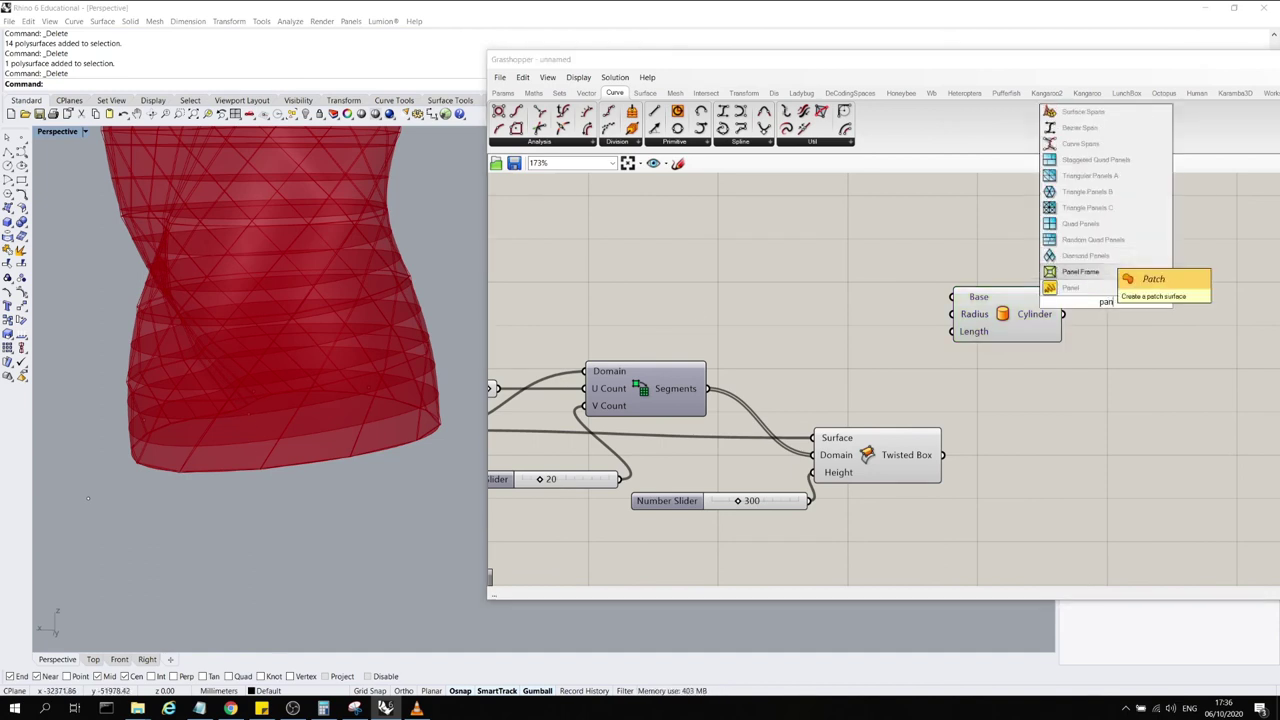
click(1070, 287)
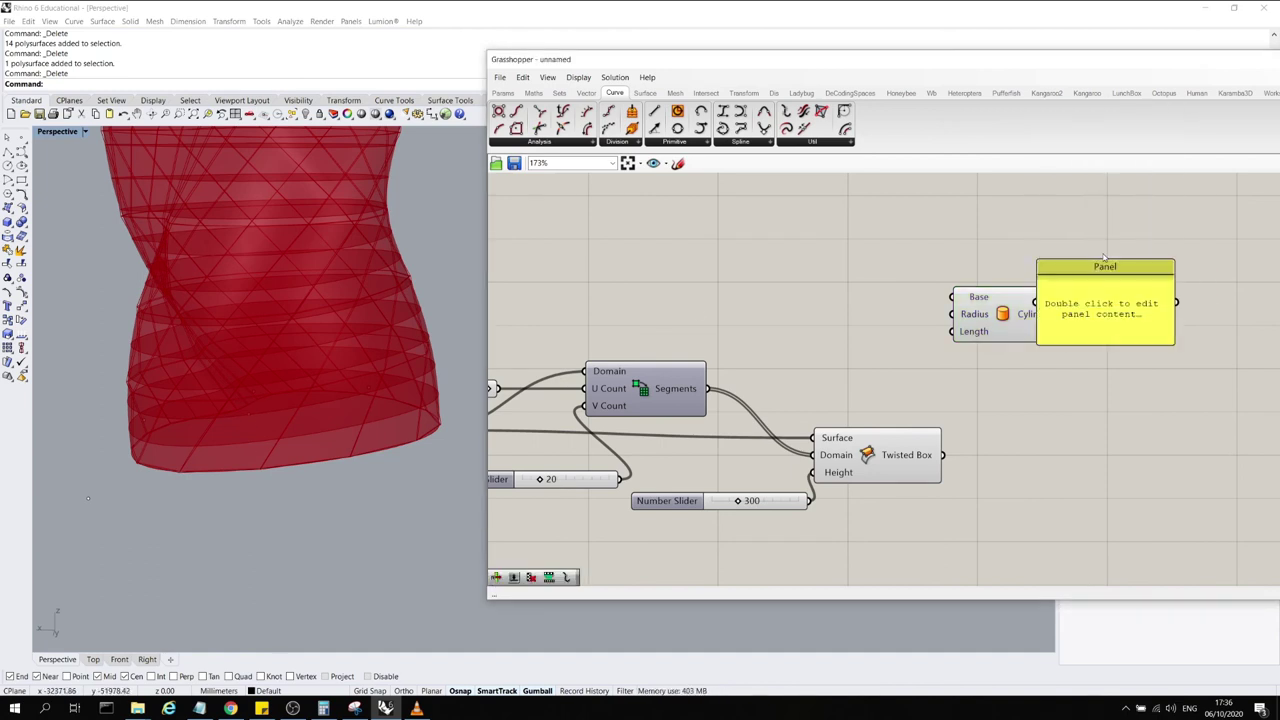
drag(1129, 309, 1170, 254)
drag(1062, 314, 1078, 247)
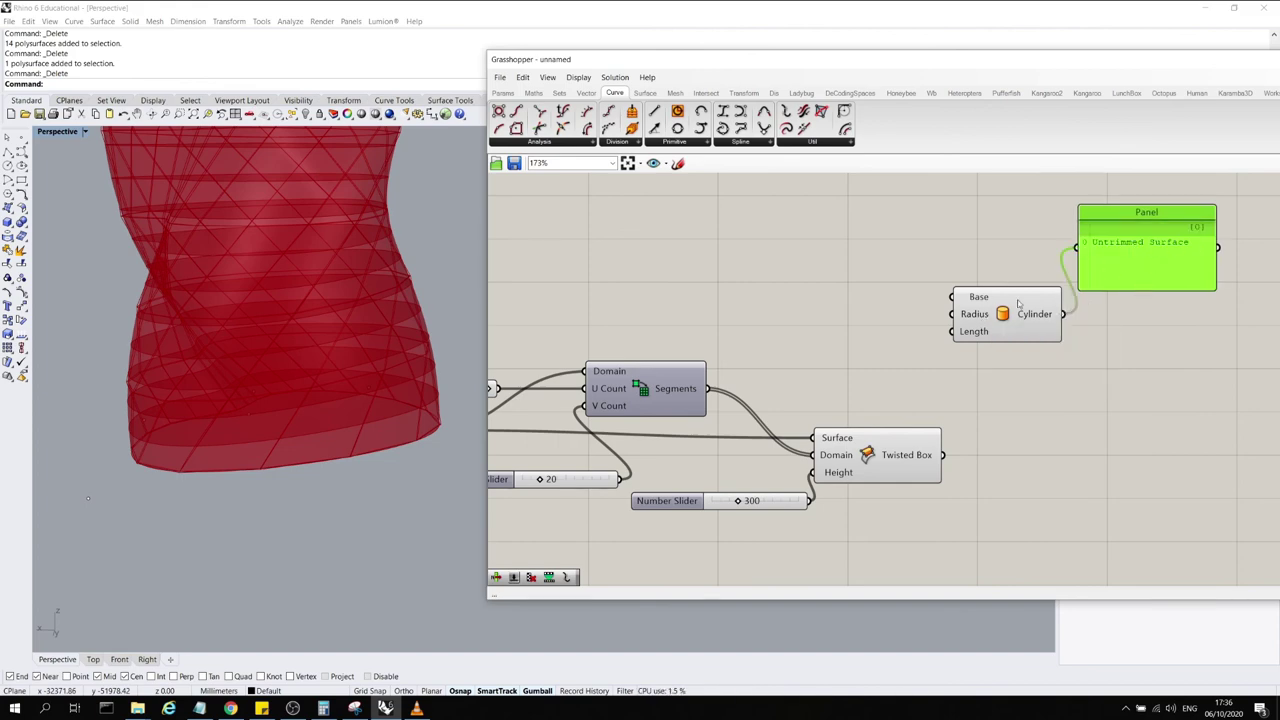
Add a Number Slider with value 1000, connect it to the Cylinder's Radius input, and look for the cylinder near the tower
double_click(866, 312)
text(1000)
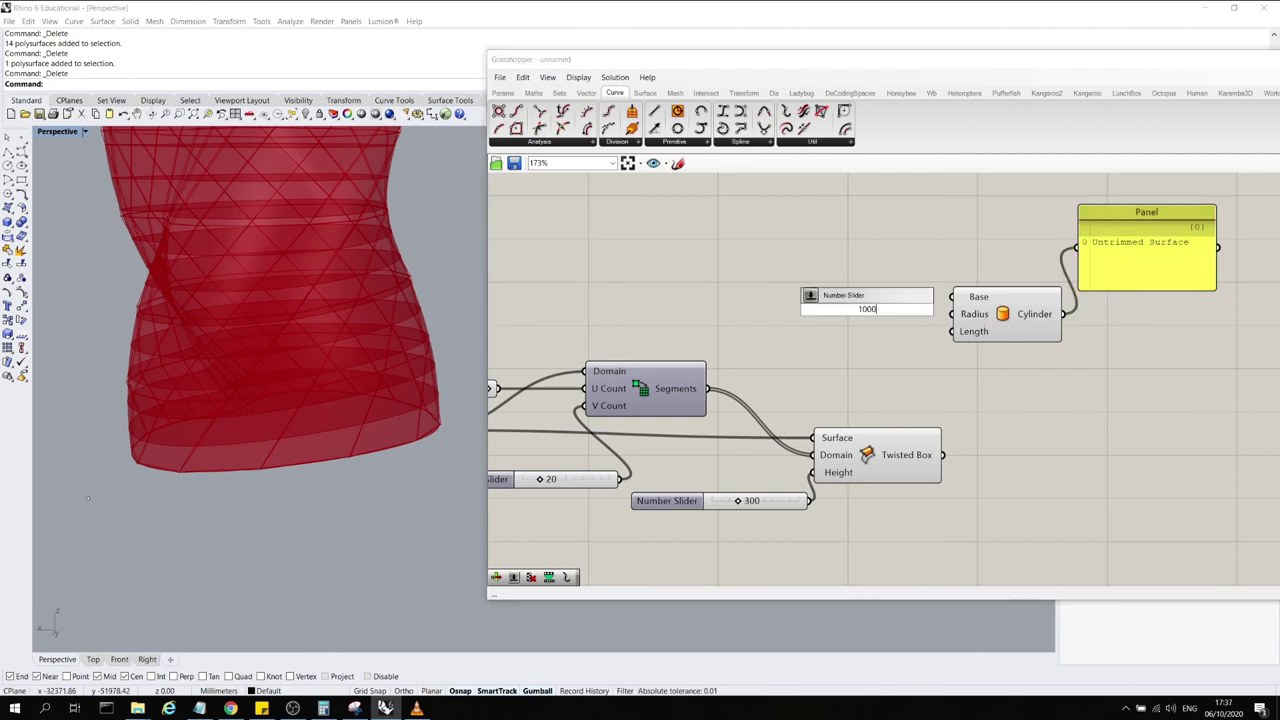
key(Return)
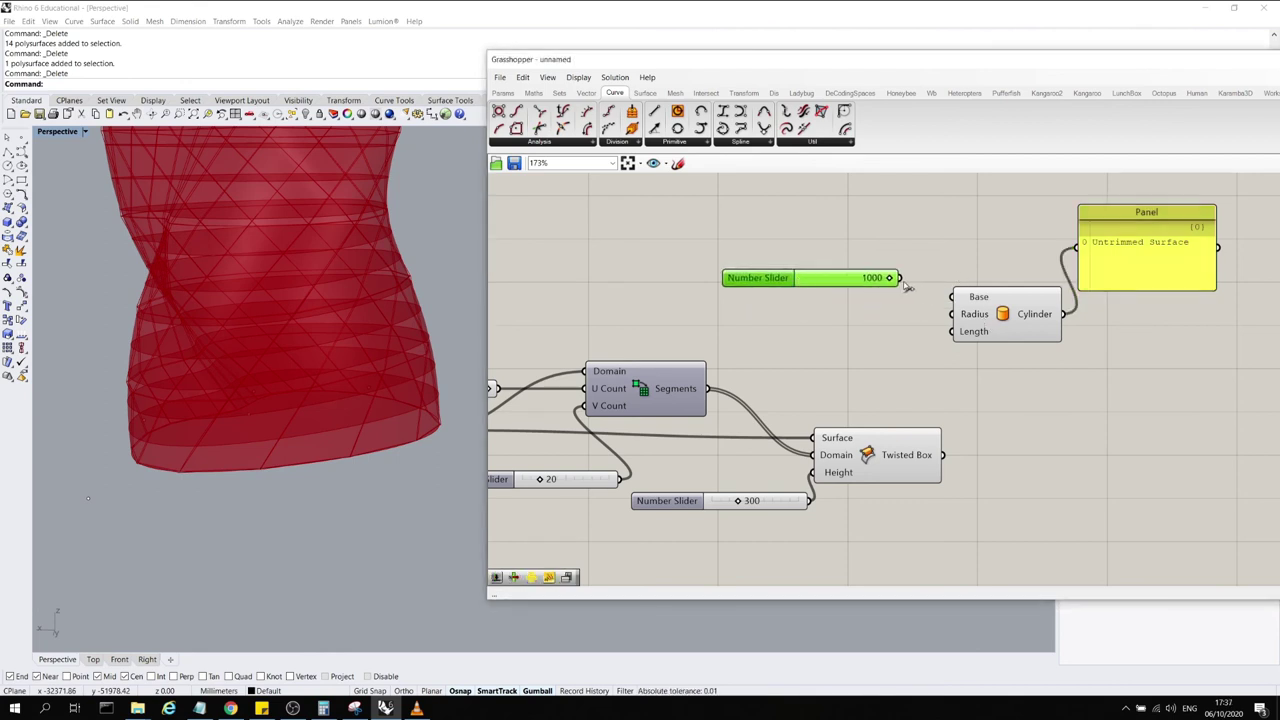
drag(899, 278, 954, 316)
click(984, 322)
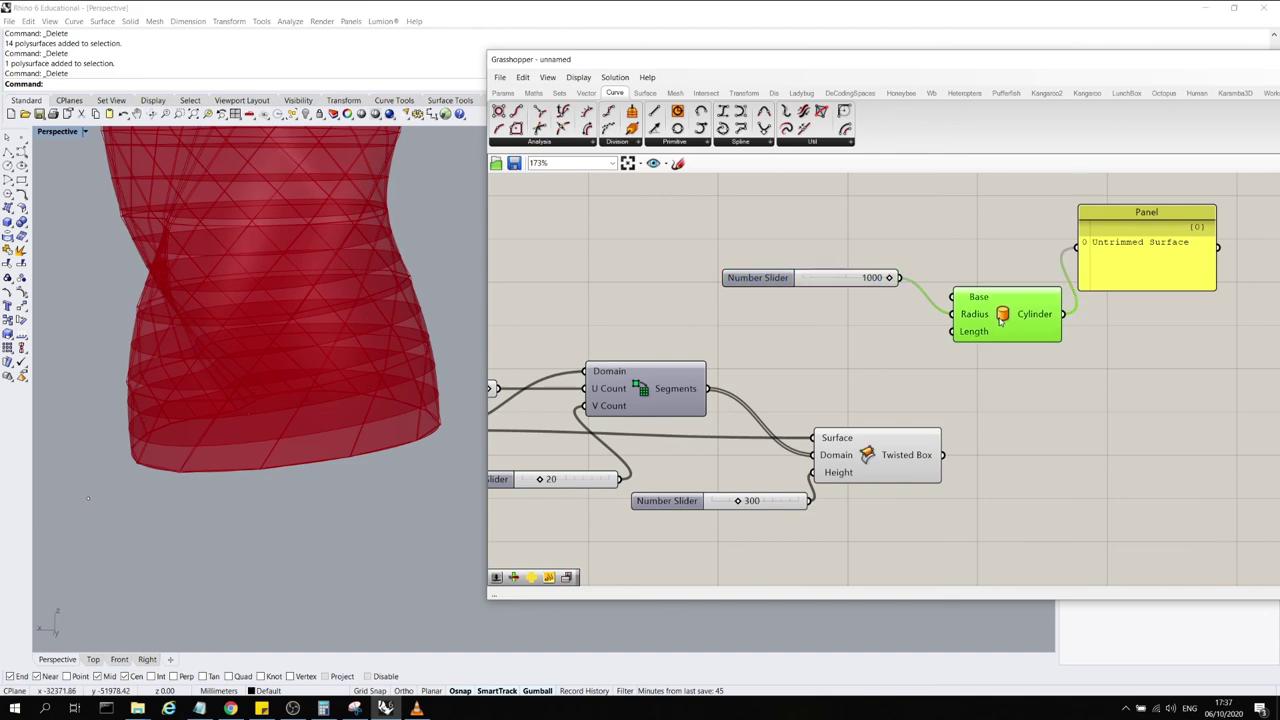
scroll(335, 408, down, 5)
scroll(281, 433, down, 8)
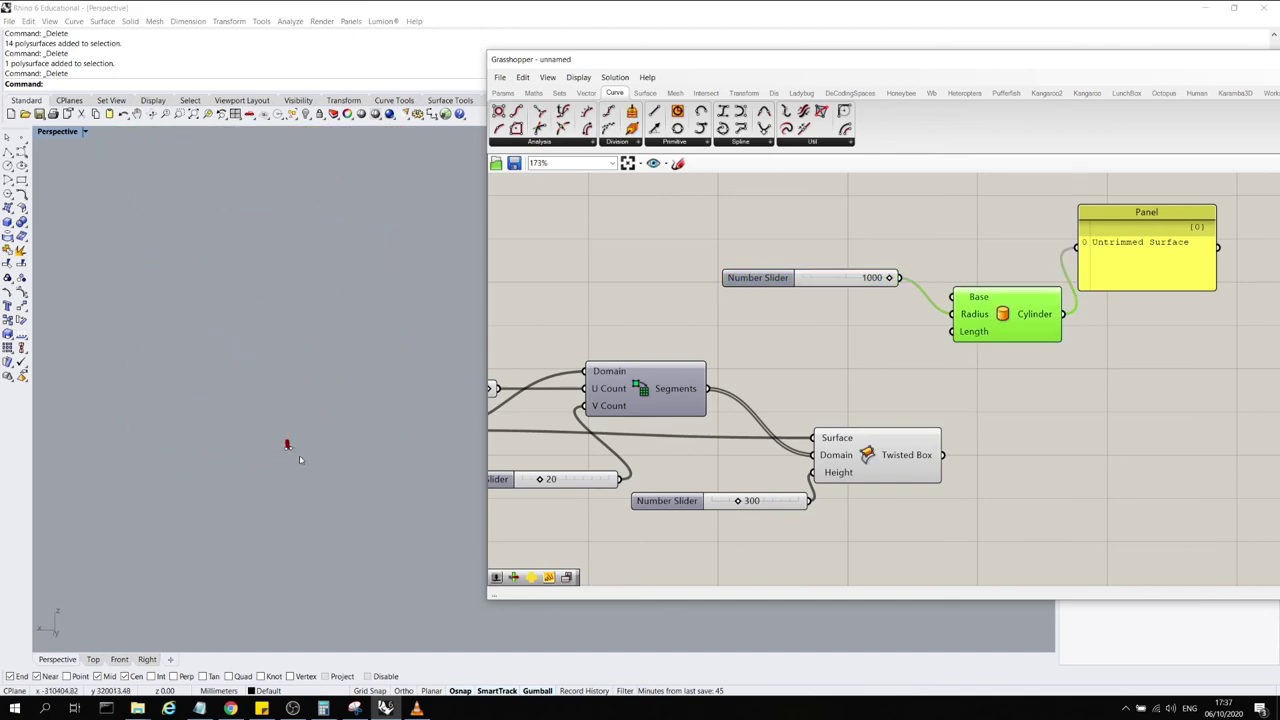
click(320, 445)
scroll(323, 456, up, 10)
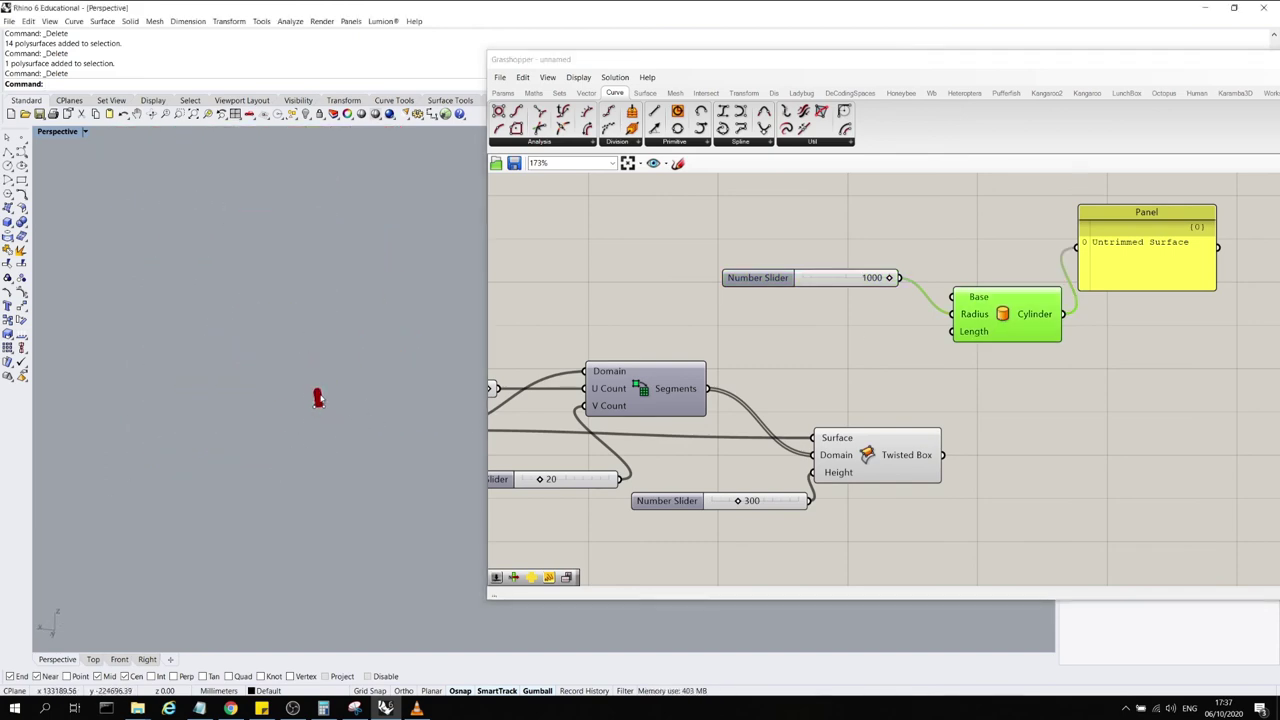
scroll(500, 415, up, 2)
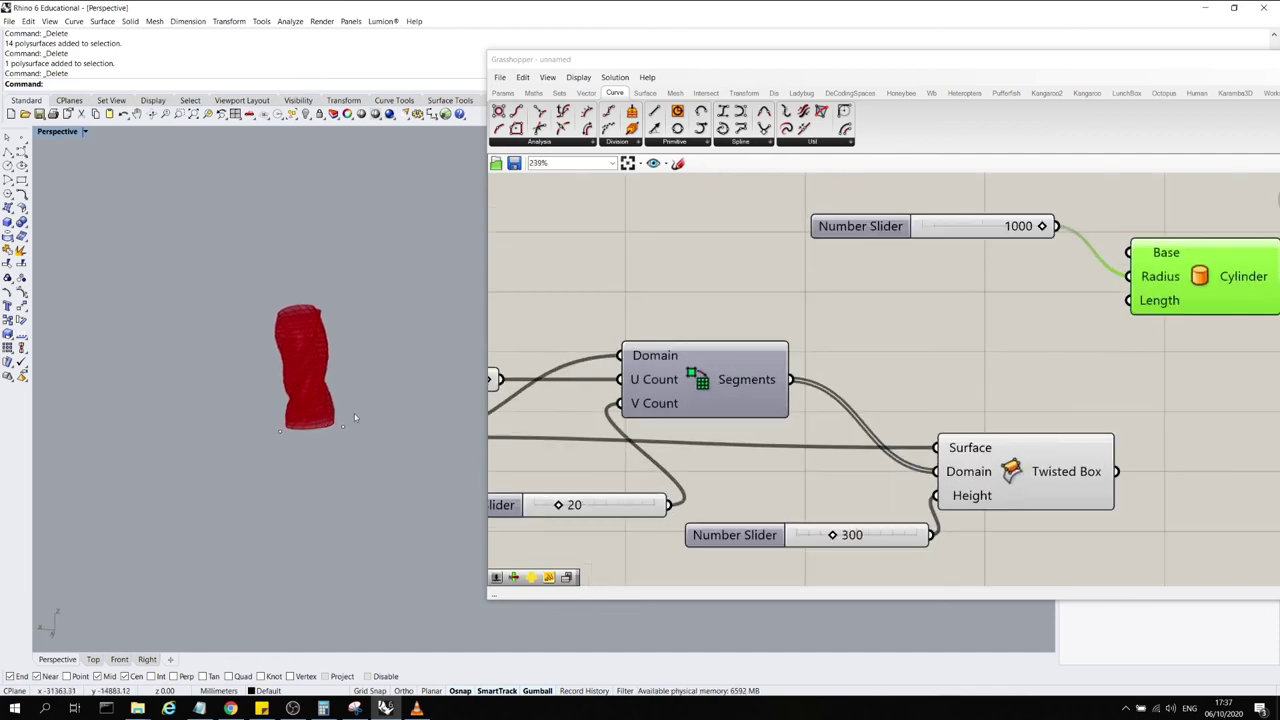
Add a Number Slider with value 100000, connect it to the Cylinder's Radius input, and delete the 1000 slider
click(969, 264)
double_click(969, 264)
text(10000)
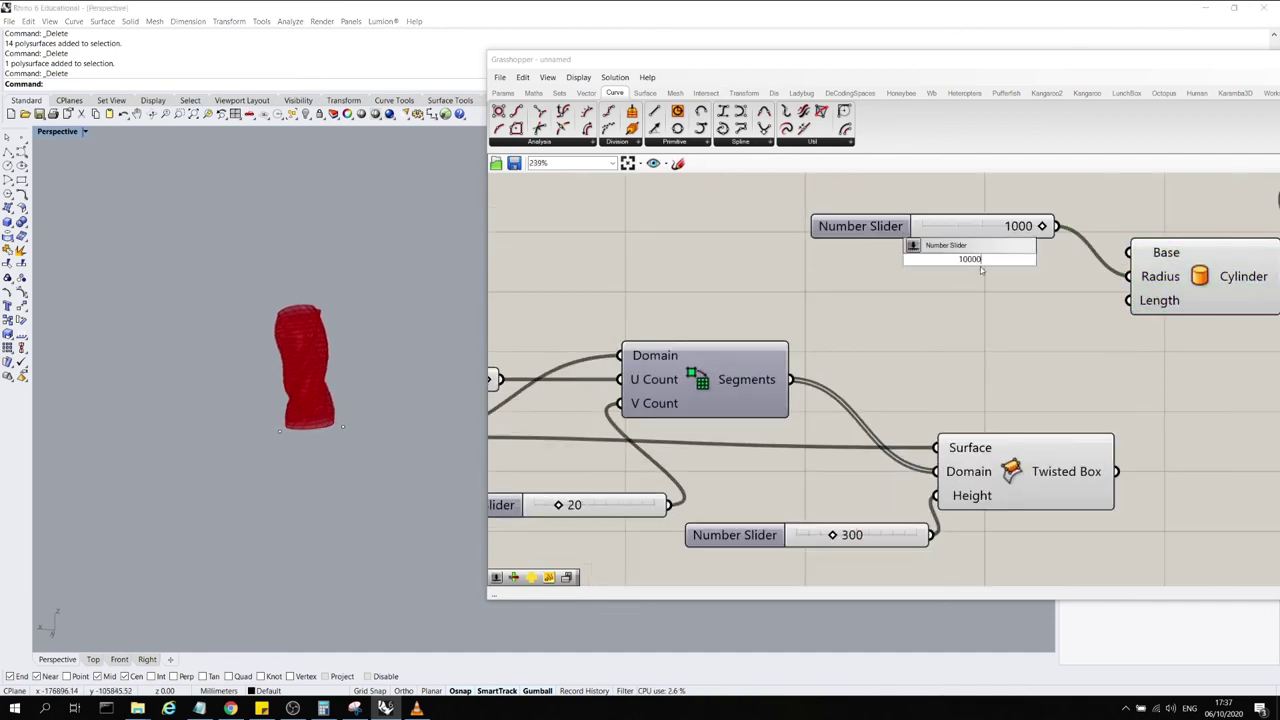
text(0)
key(Return)
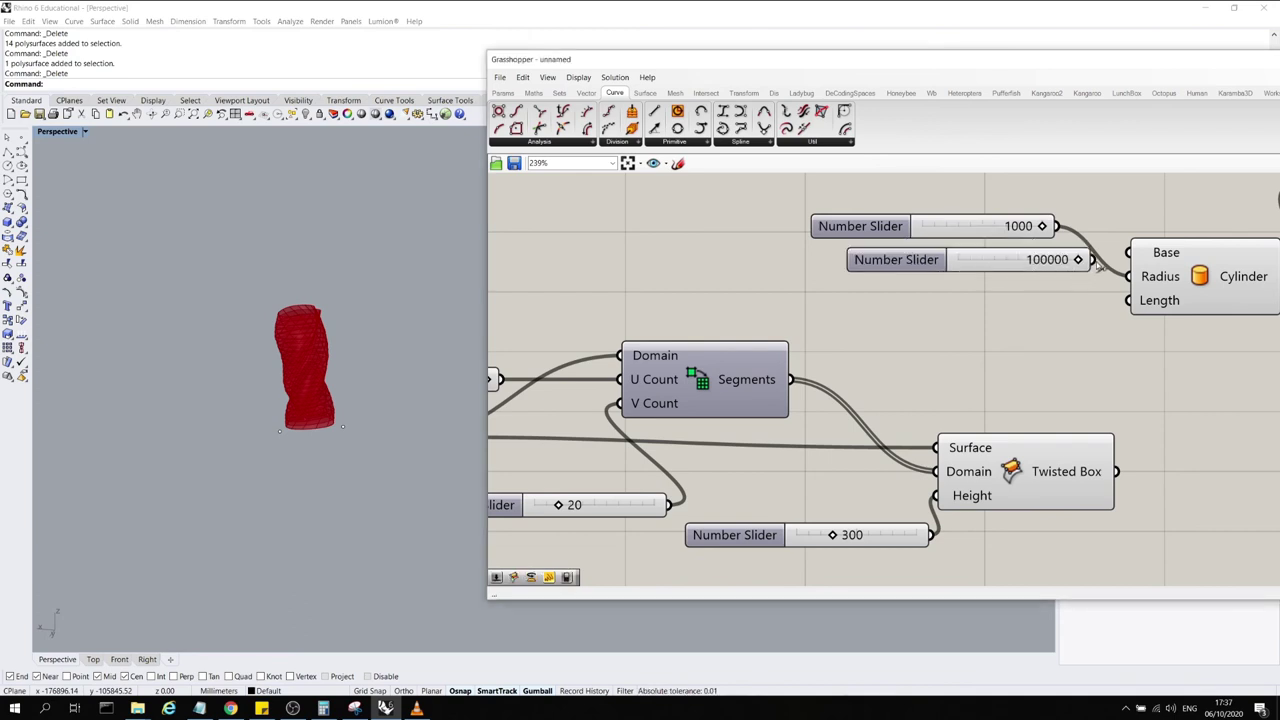
drag(1093, 260, 1130, 277)
scroll(616, 366, down, 1)
click(1108, 287)
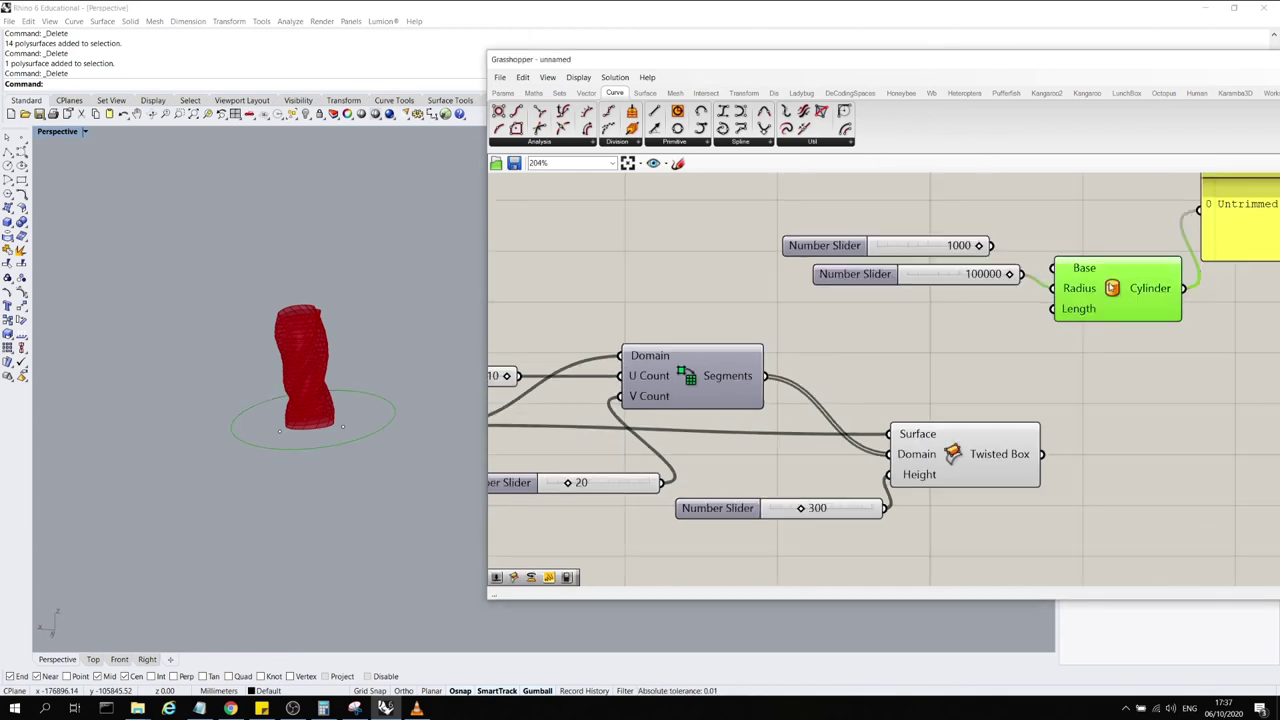
click(931, 240)
key(Delete)
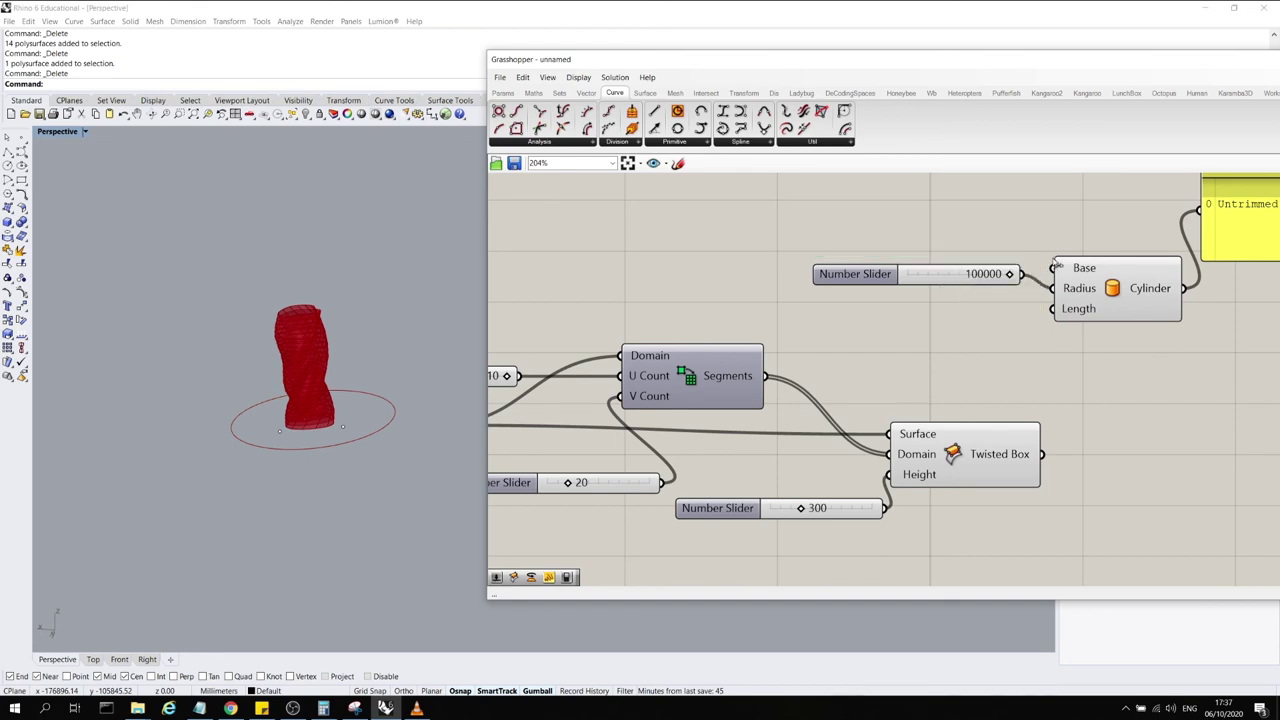
Connect the 100000 slider to the Cylinder's Length input as well and check the resulting cylinder around the tower
click(1079, 287)
scroll(1079, 287, up, 3)
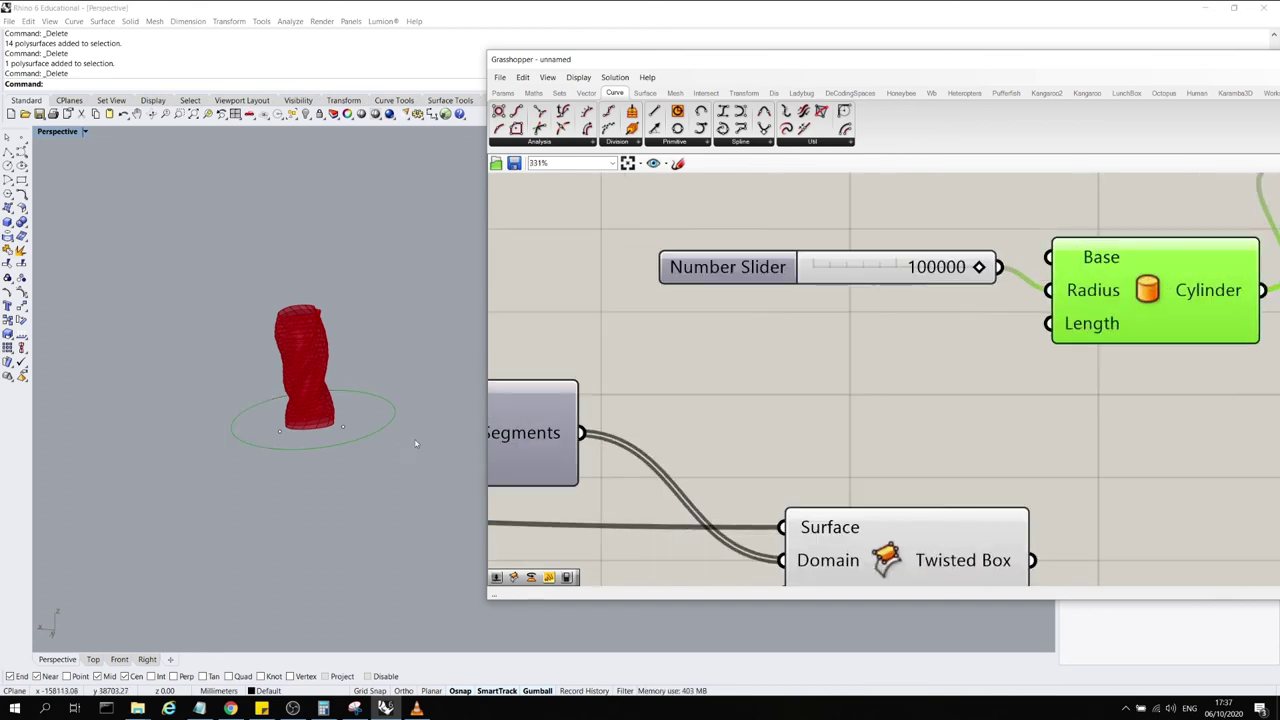
scroll(395, 433, up, 3)
scroll(423, 413, down, 1)
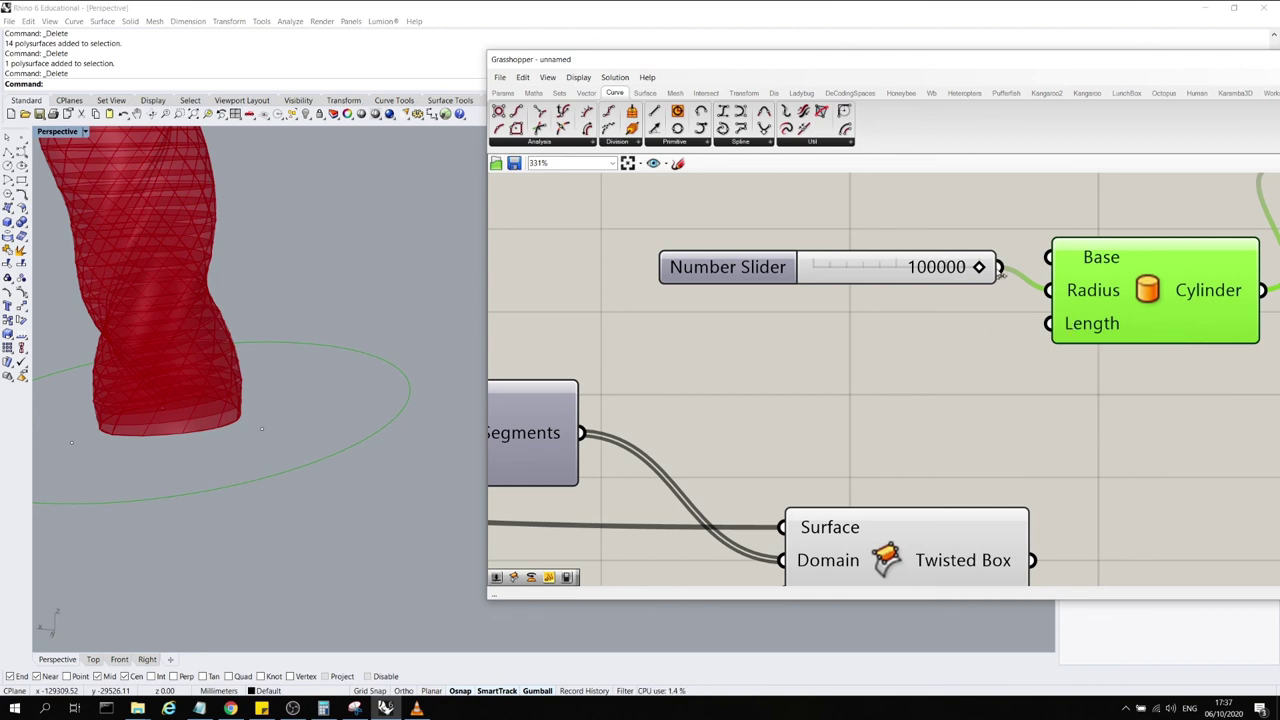
drag(1000, 276, 1048, 323)
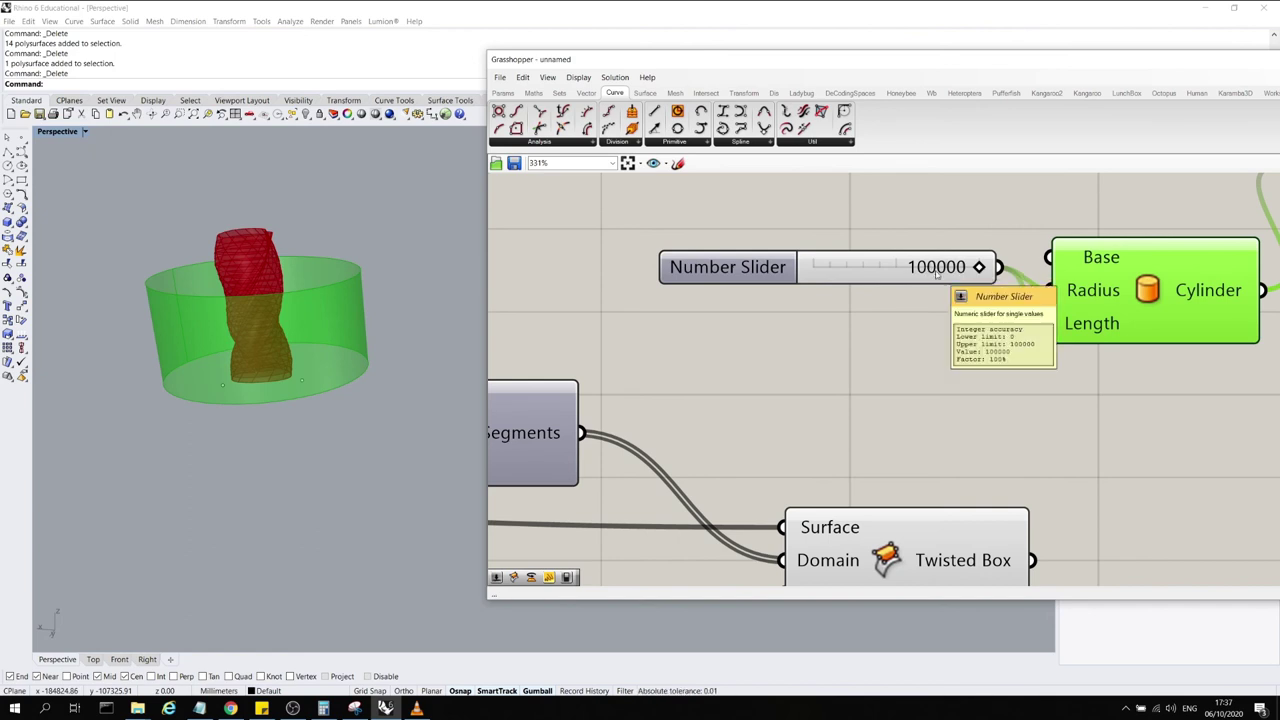
mouse_move(368, 352)
right_down()
mouse_move(406, 320)
mouse_move(376, 362)
right_up()
click(718, 345)
Move the slider, Cylinder and Panel group slightly higher on the canvas and place the Panel farther right of the Cylinder component
scroll(633, 322, down, 2)
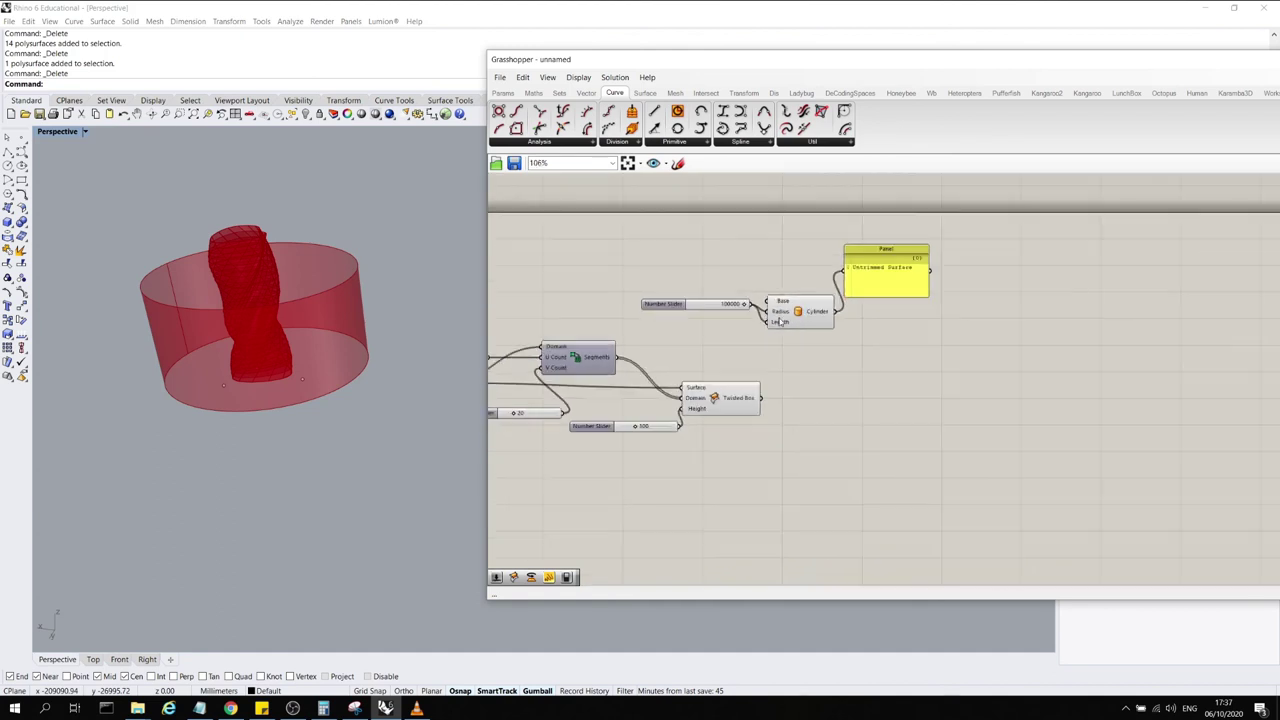
drag(985, 368, 675, 251)
scroll(818, 315, down, 3)
drag(802, 318, 800, 284)
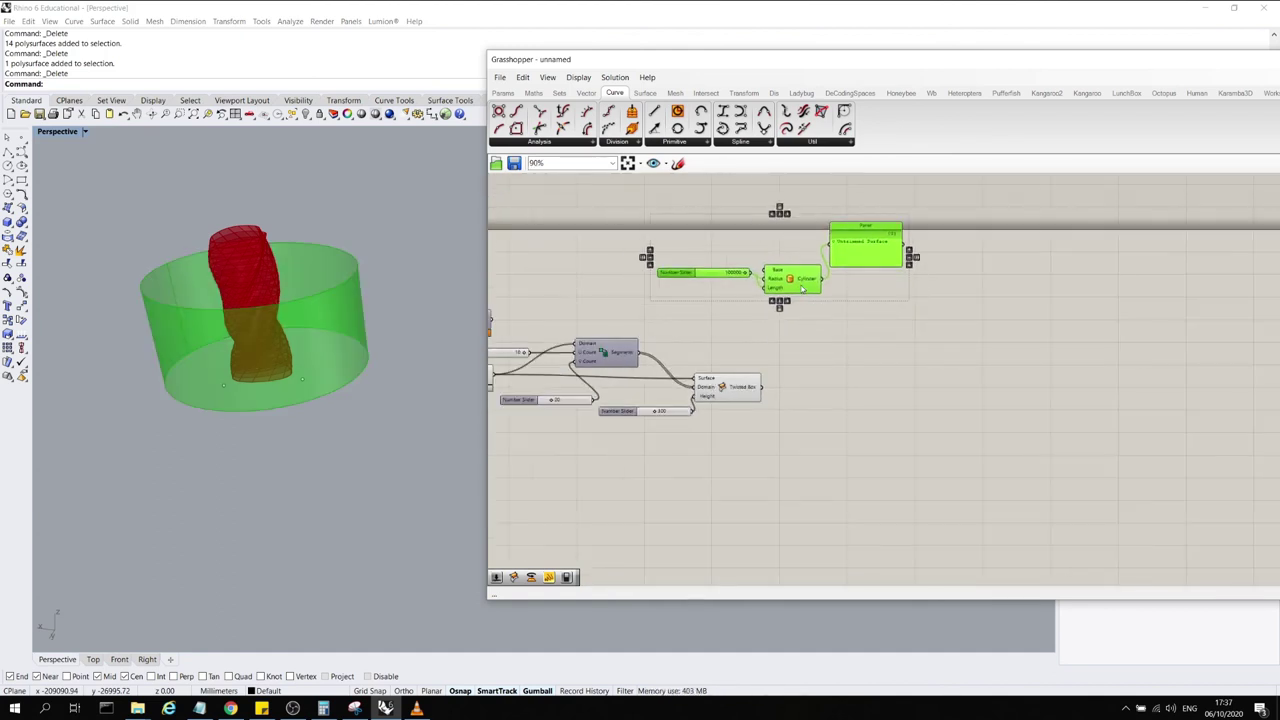
click(906, 326)
scroll(796, 282, up, 4)
click(820, 277)
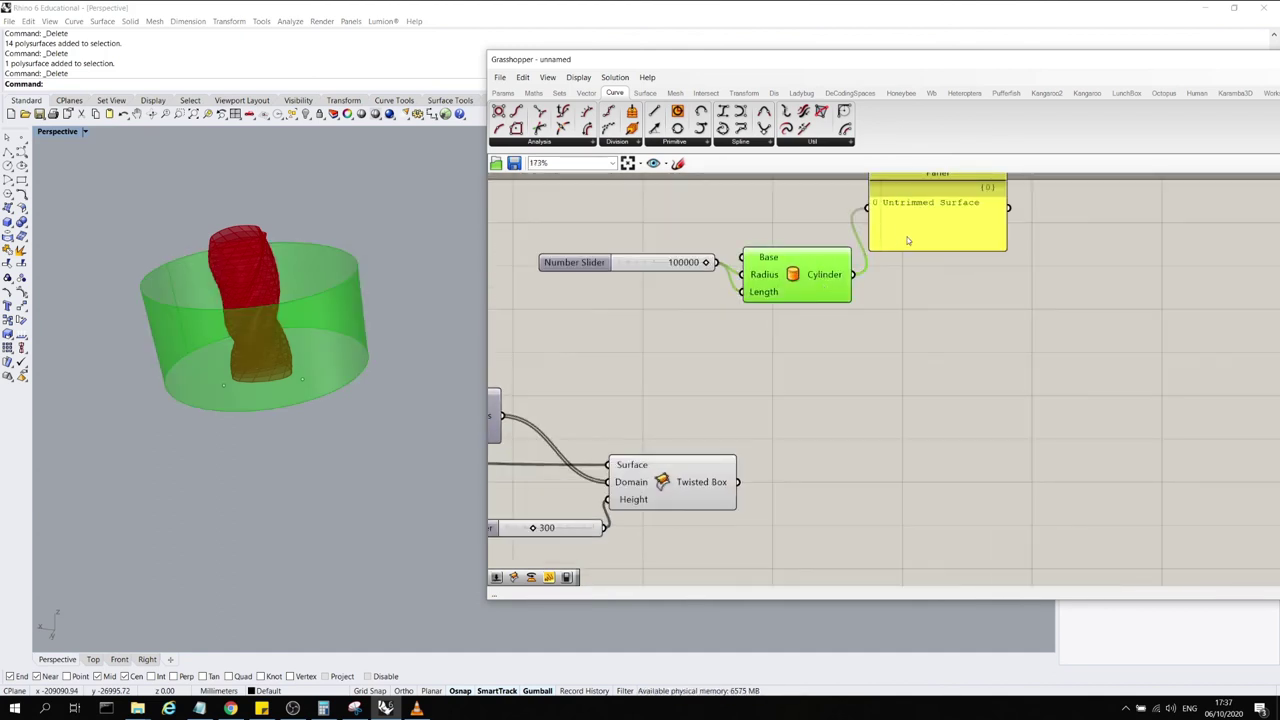
drag(908, 240, 992, 256)
click(816, 283)
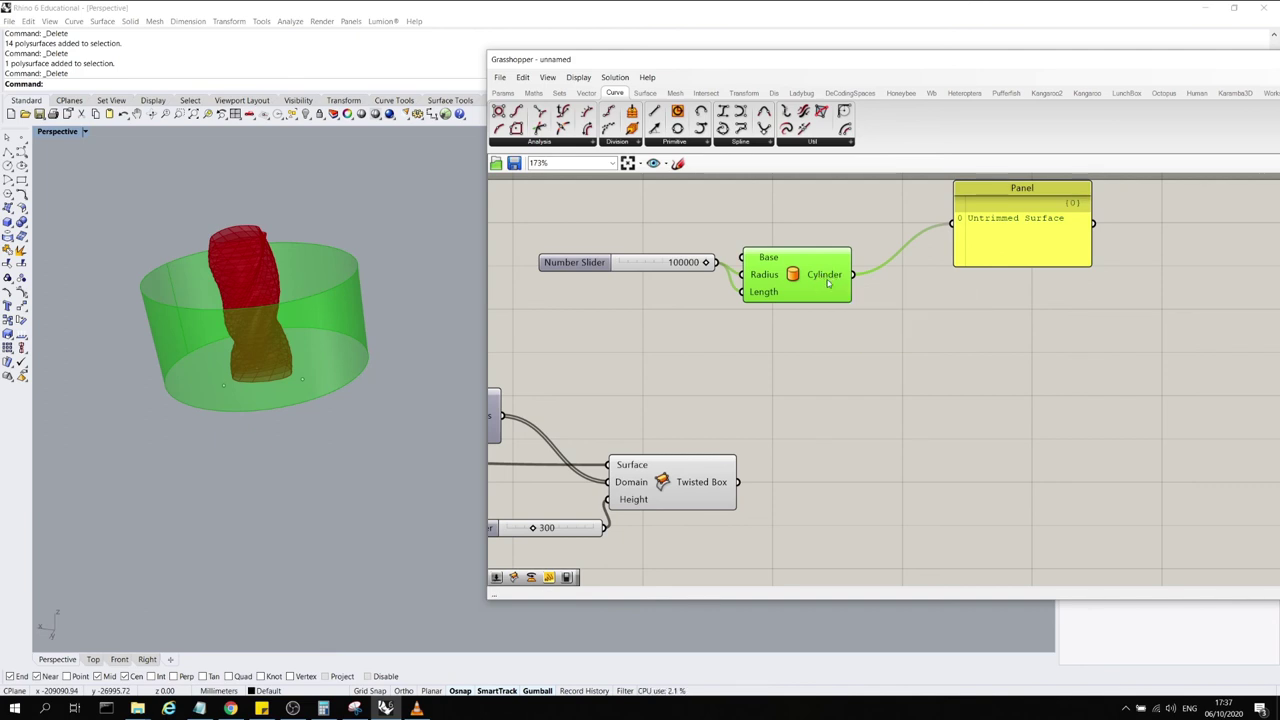
Add a Bounding Box component below the Panel, connect the Cylinder output to its Content input, and inspect the box around the cylinder
mouse_move(828, 283)
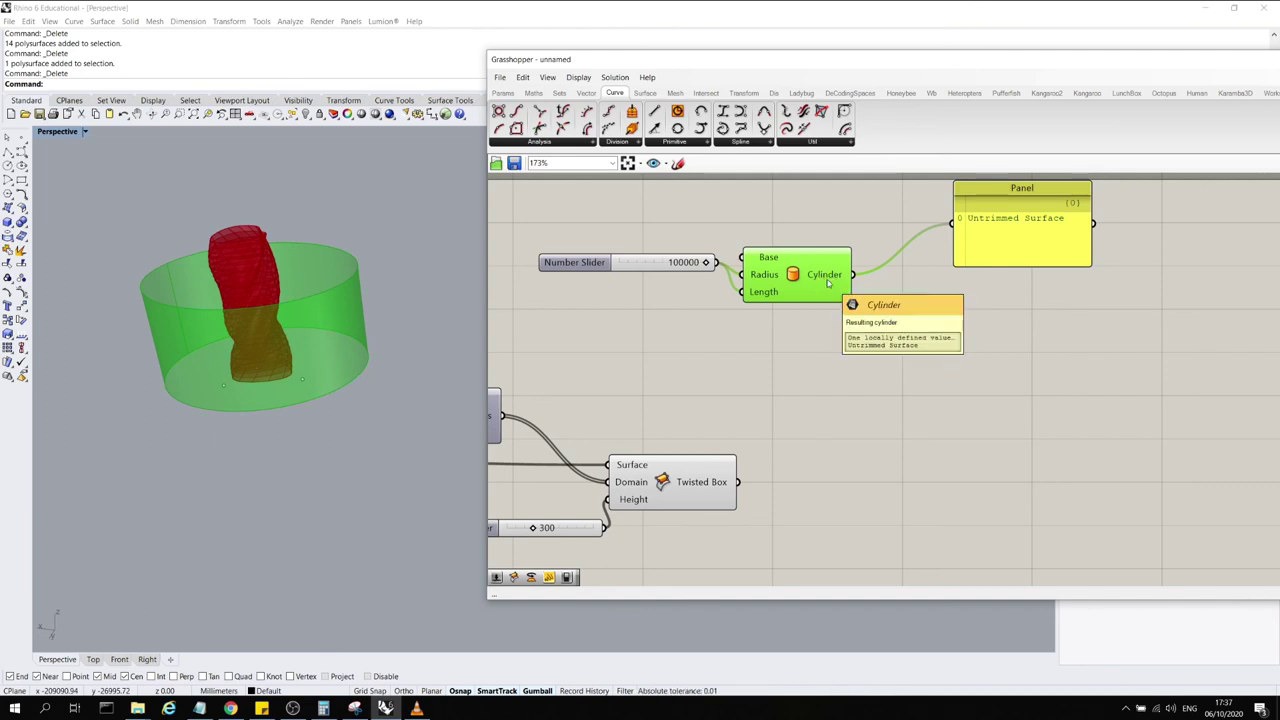
double_click(937, 318)
text(bou)
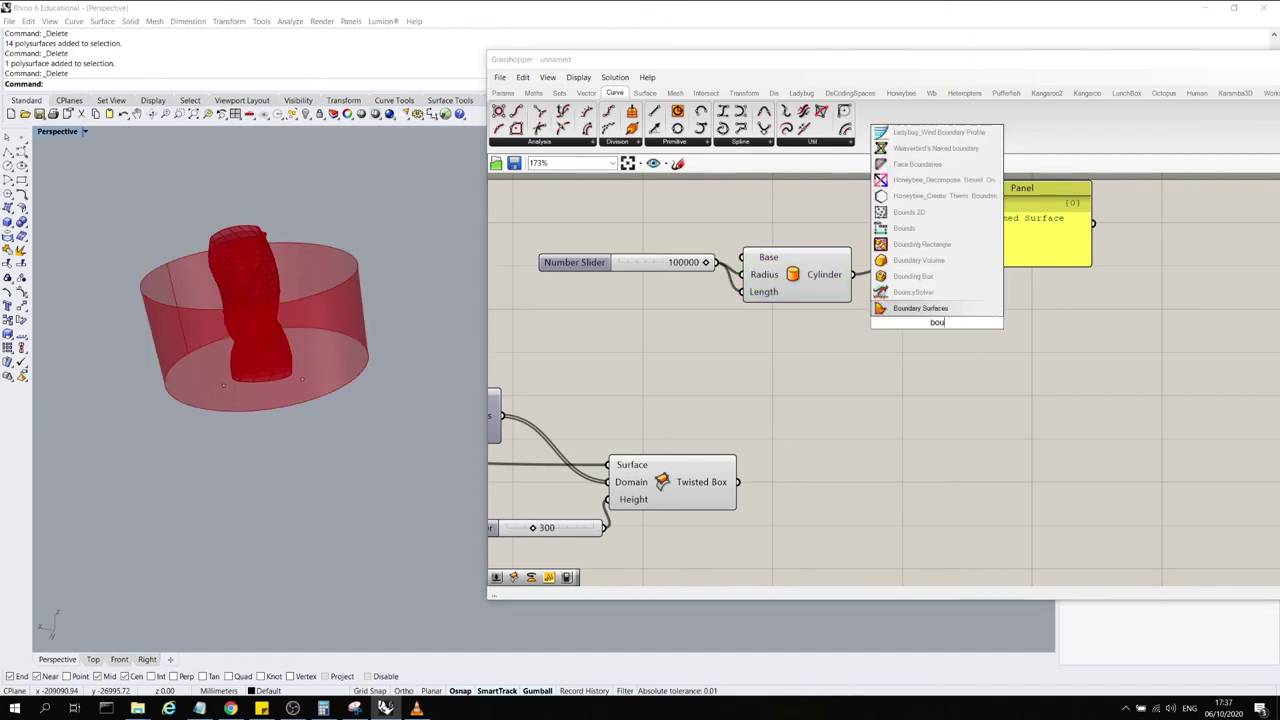
text(nd)
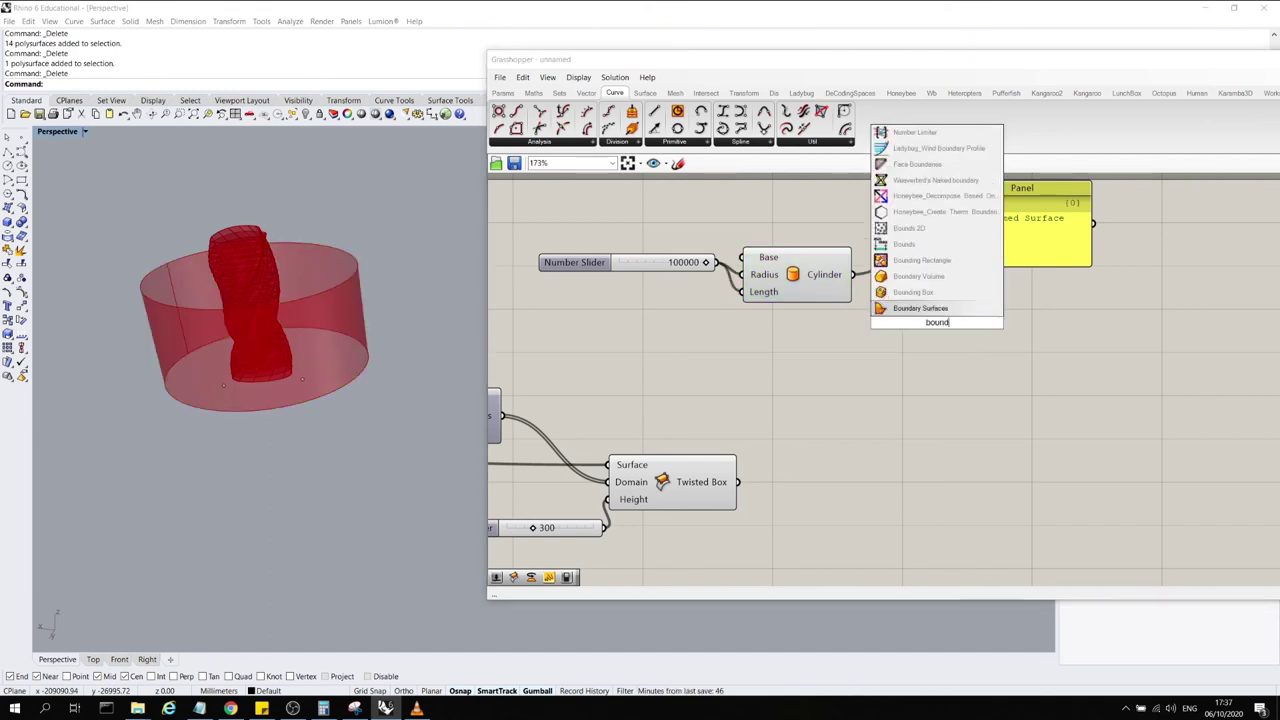
click(915, 292)
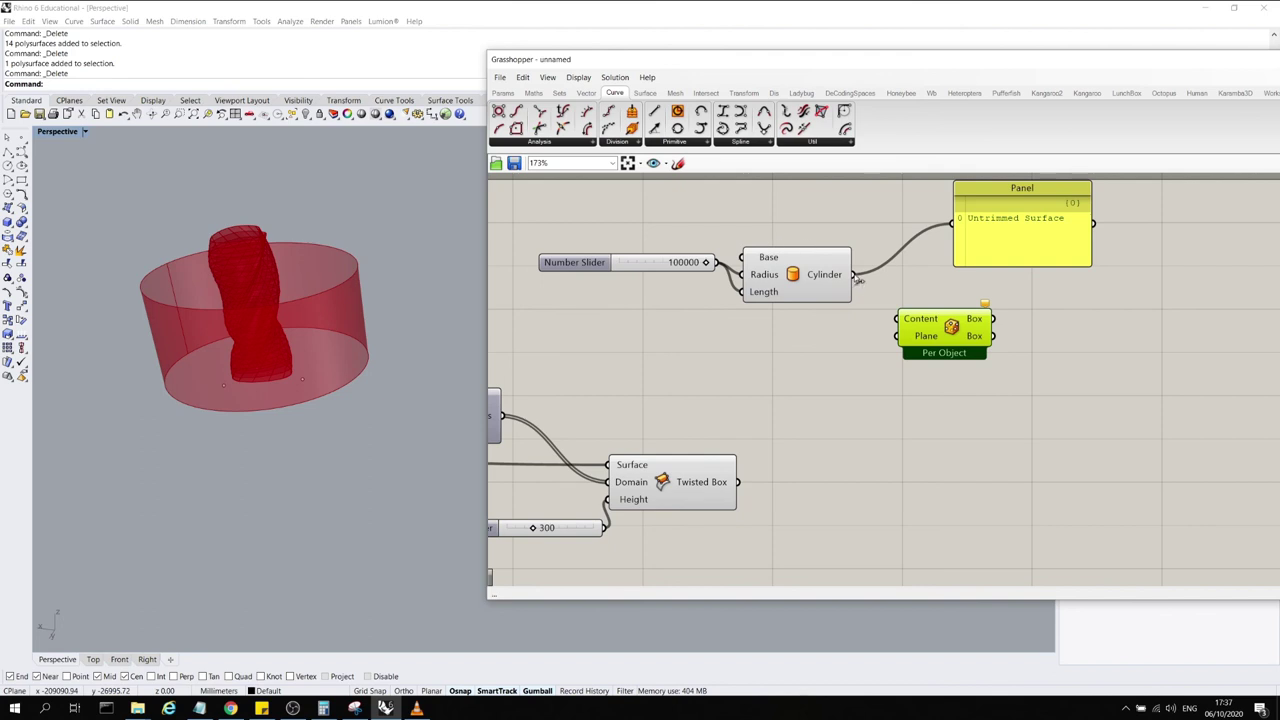
drag(855, 276, 909, 318)
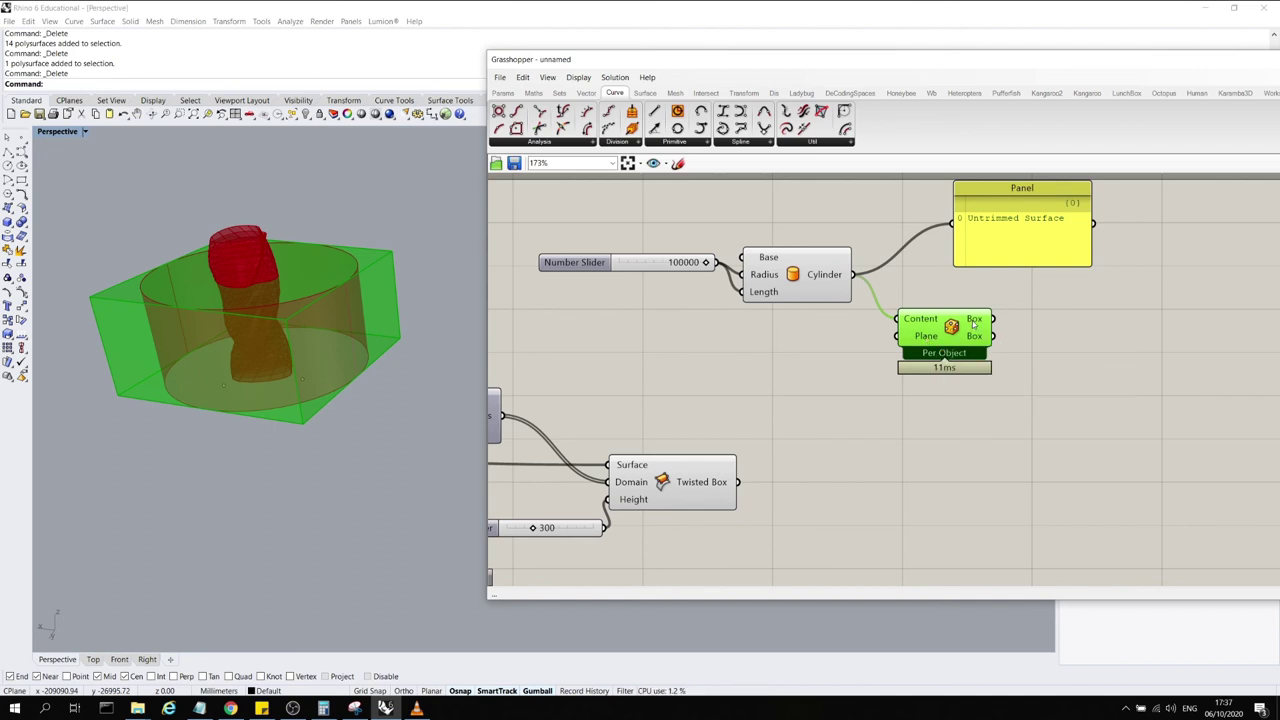
drag(951, 327, 945, 321)
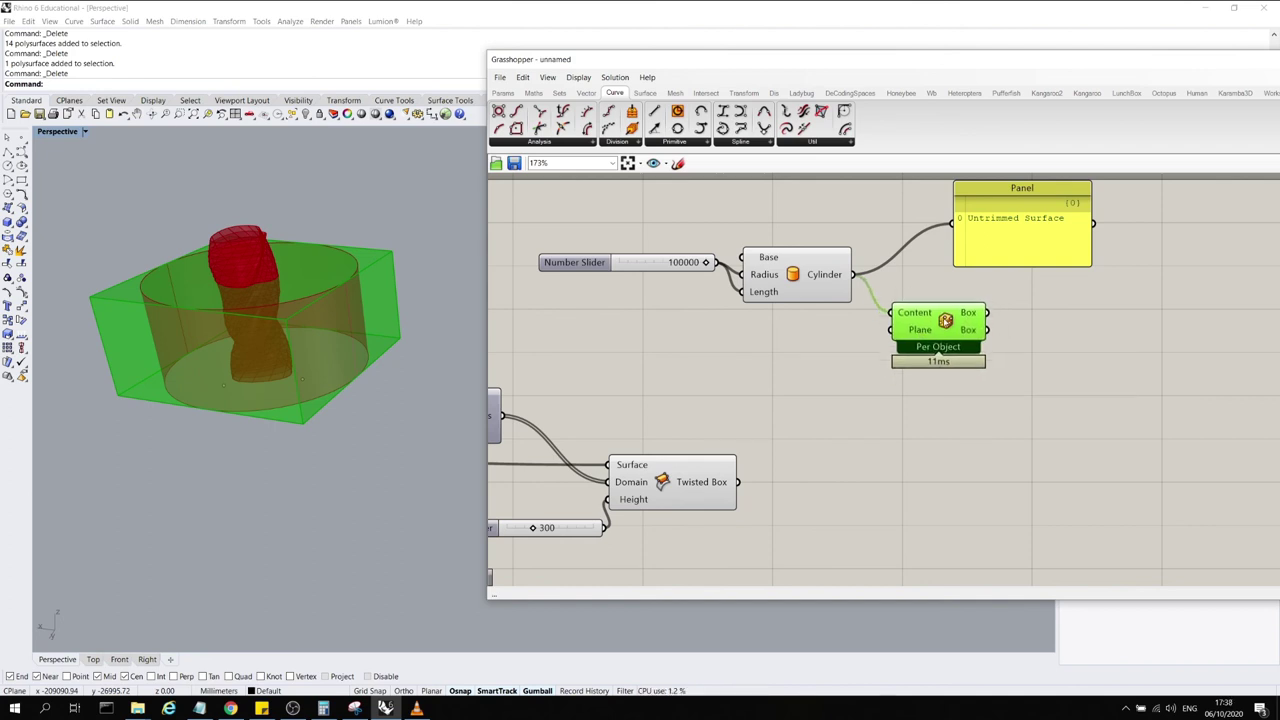
right_drag(388, 268, 358, 372)
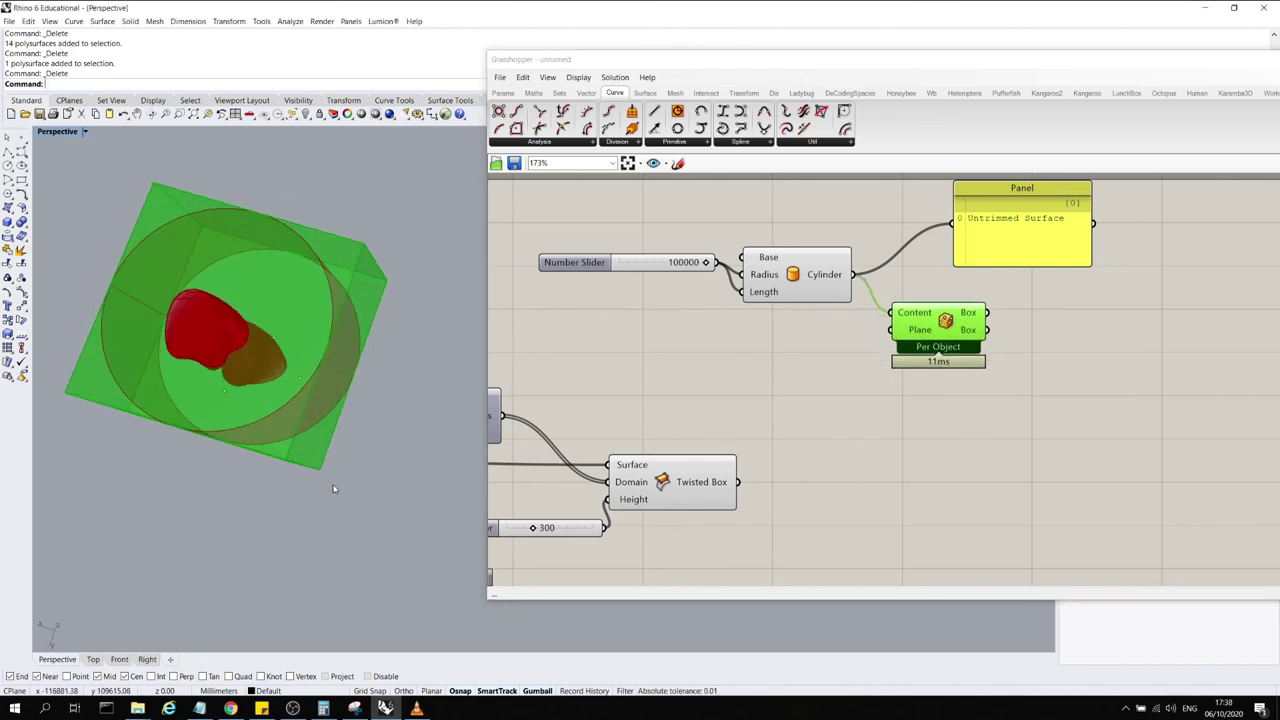
right_drag(171, 229, 285, 385)
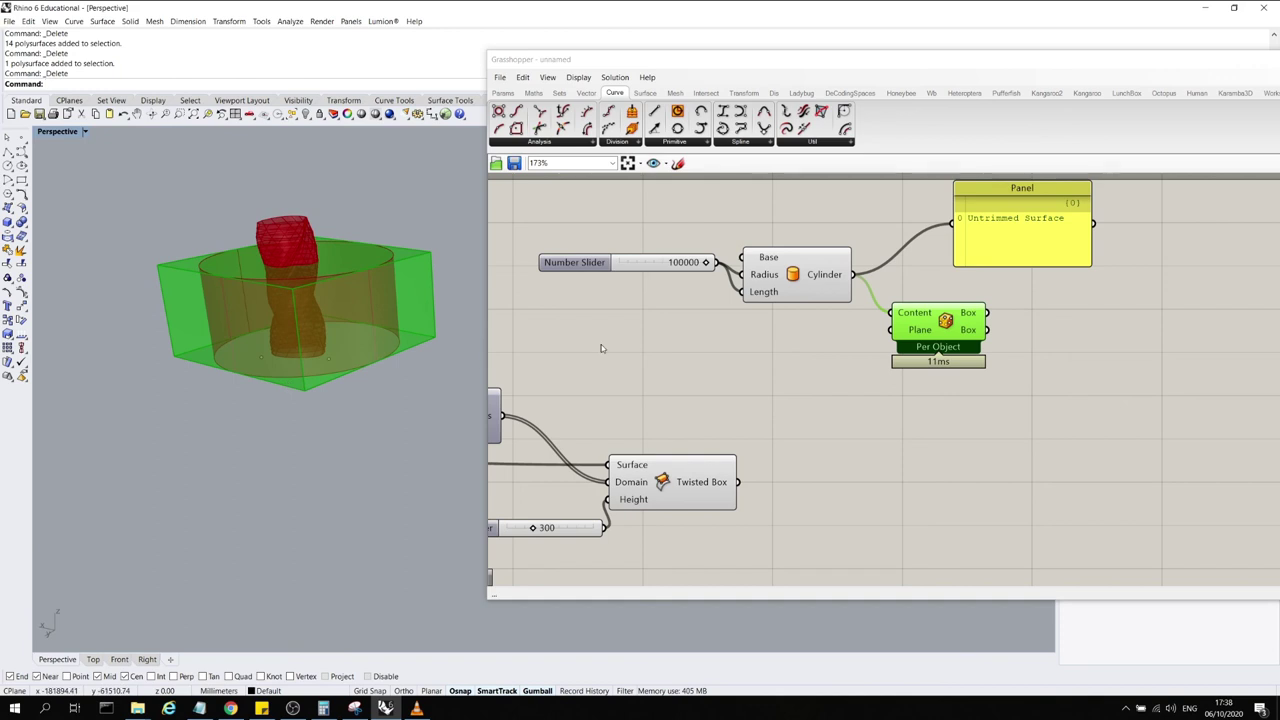
Add a Box Morph component and place it below the Bounding Box component
double_click(891, 466)
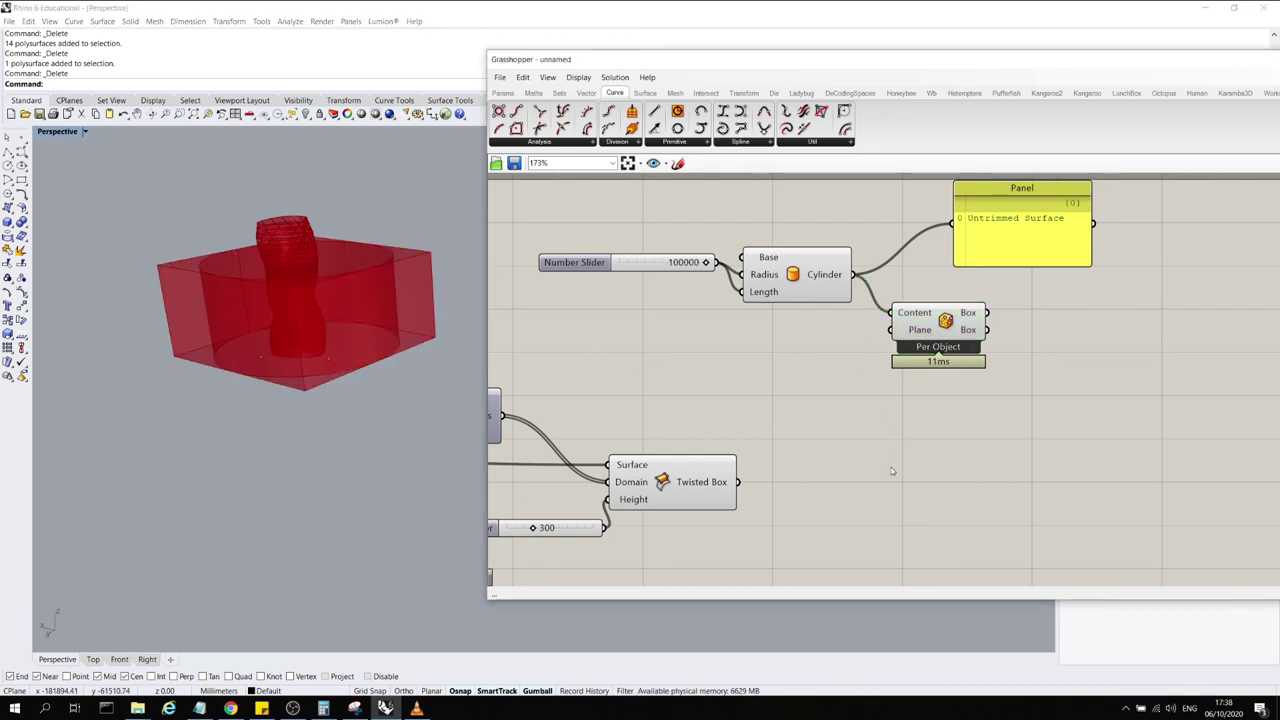
text(box)
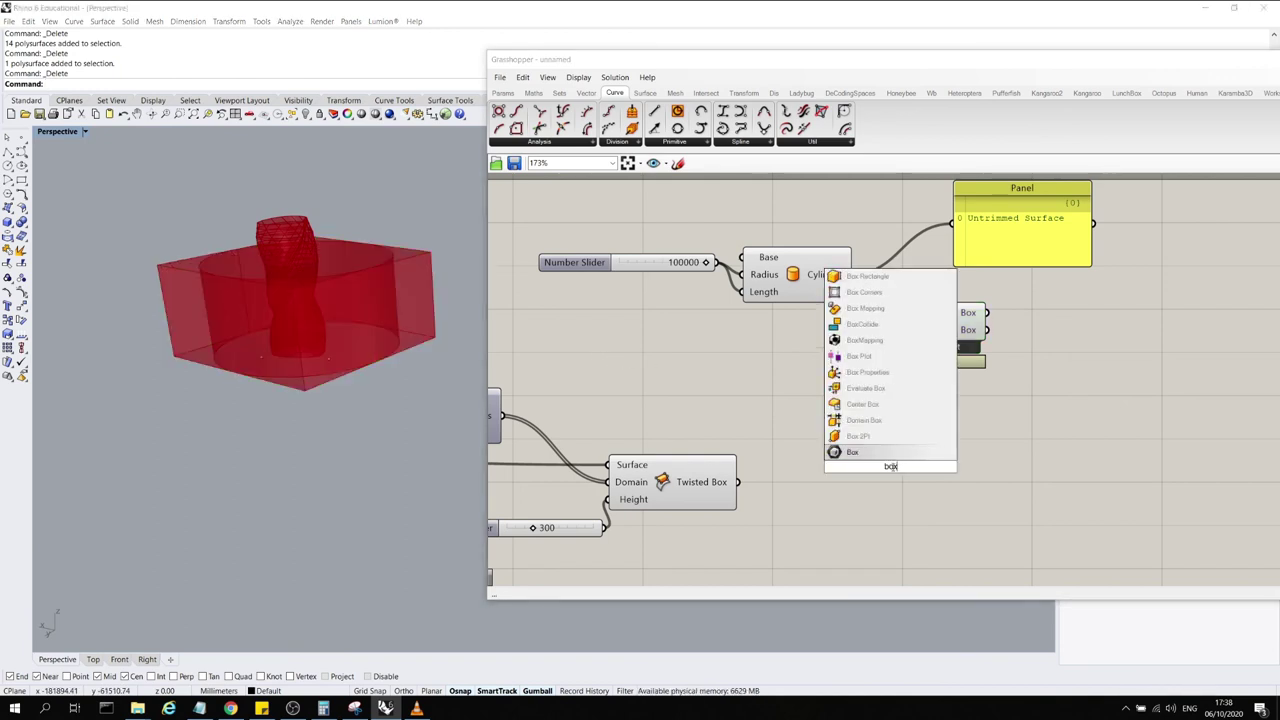
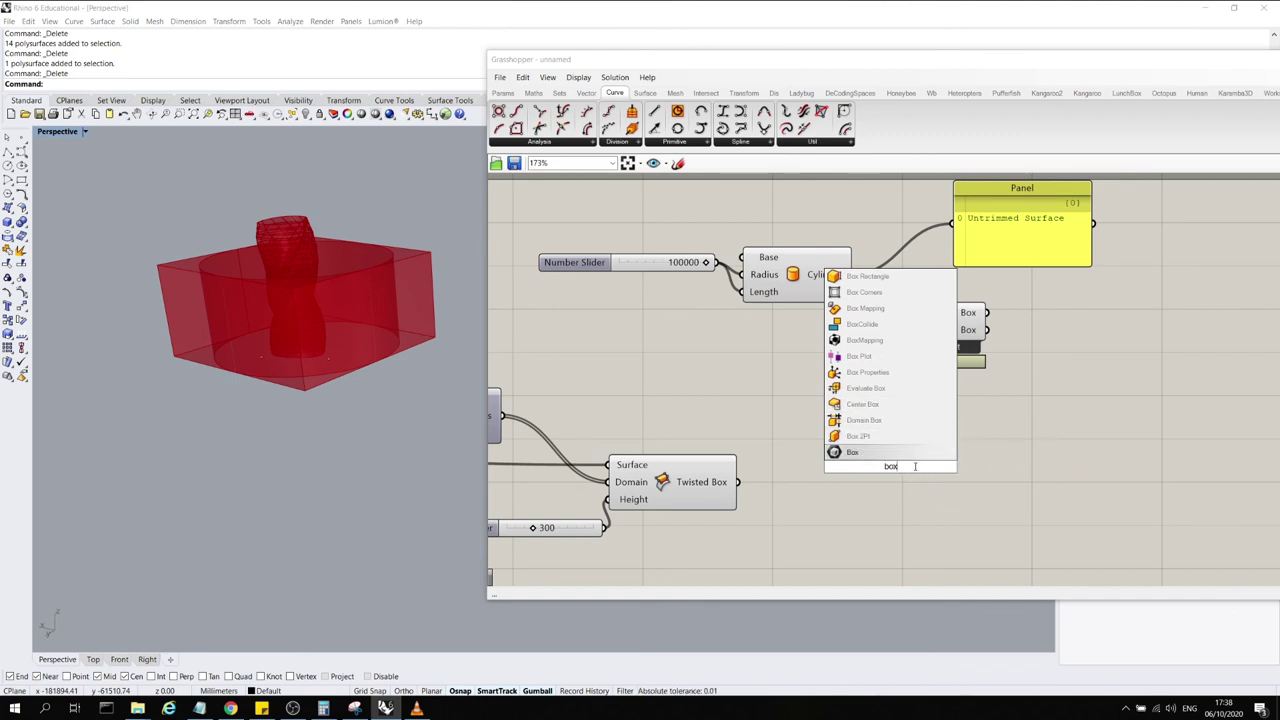
text(morph)
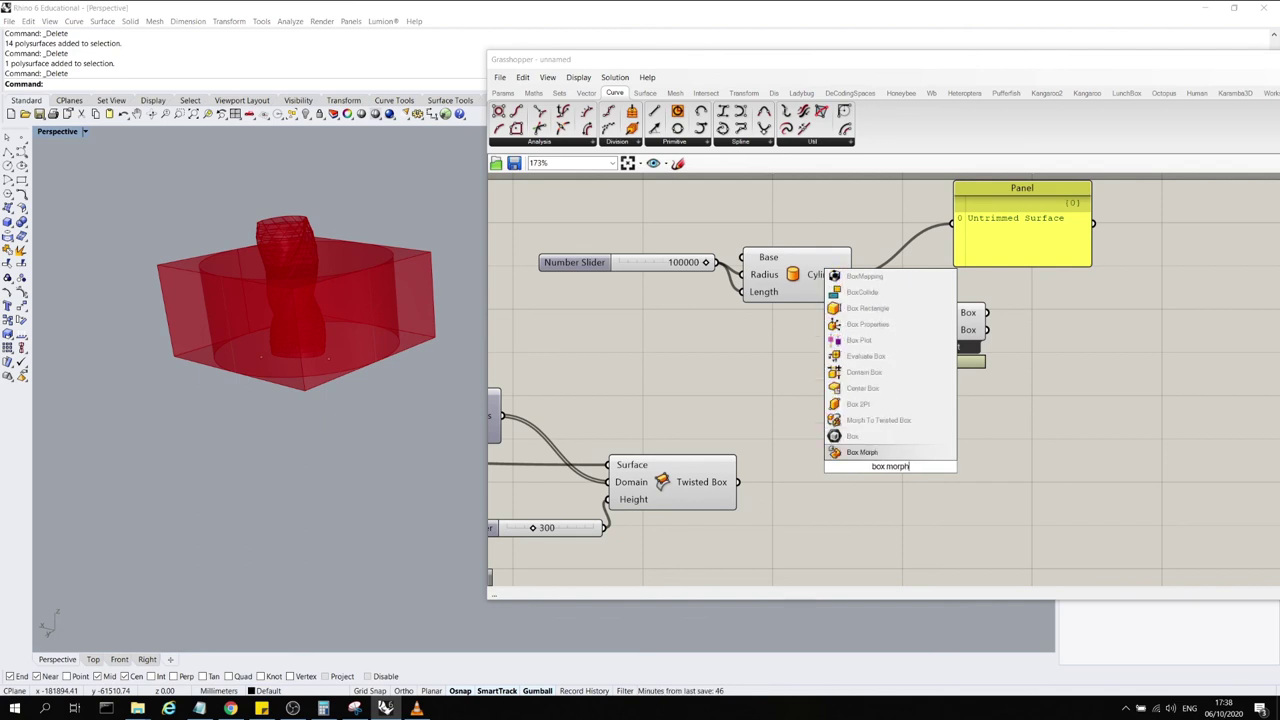
key(Return)
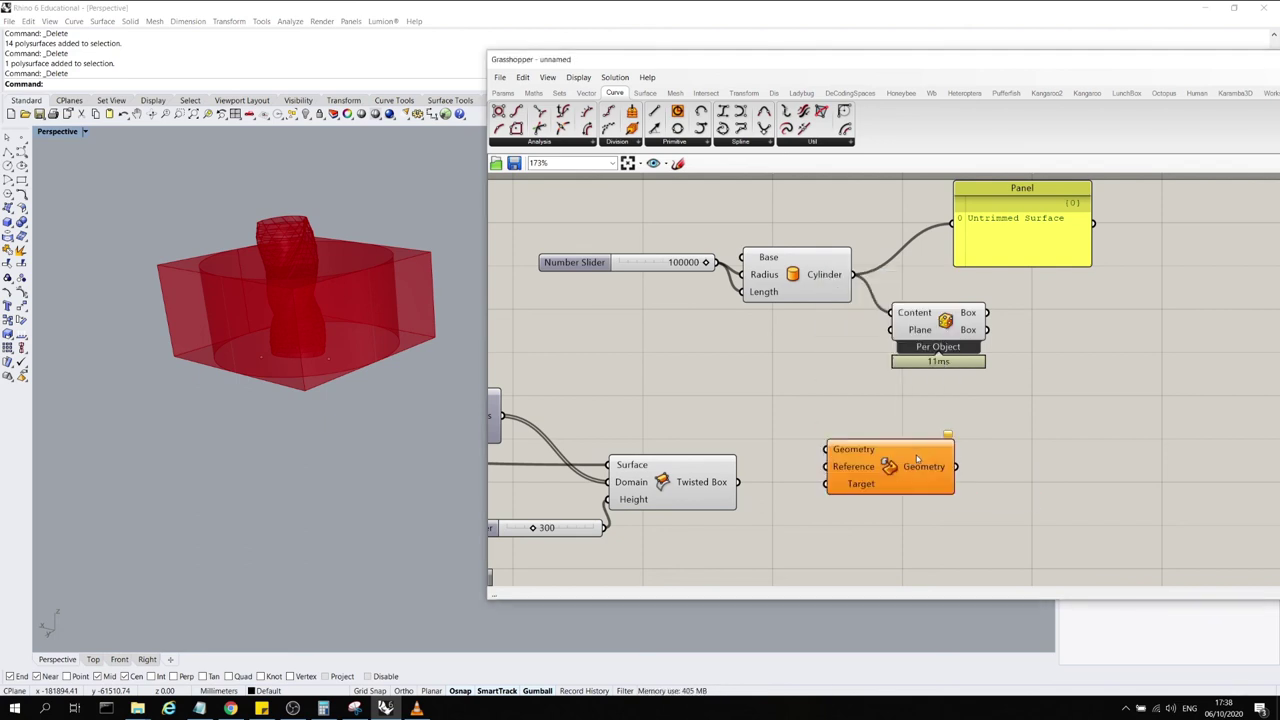
drag(917, 458, 929, 428)
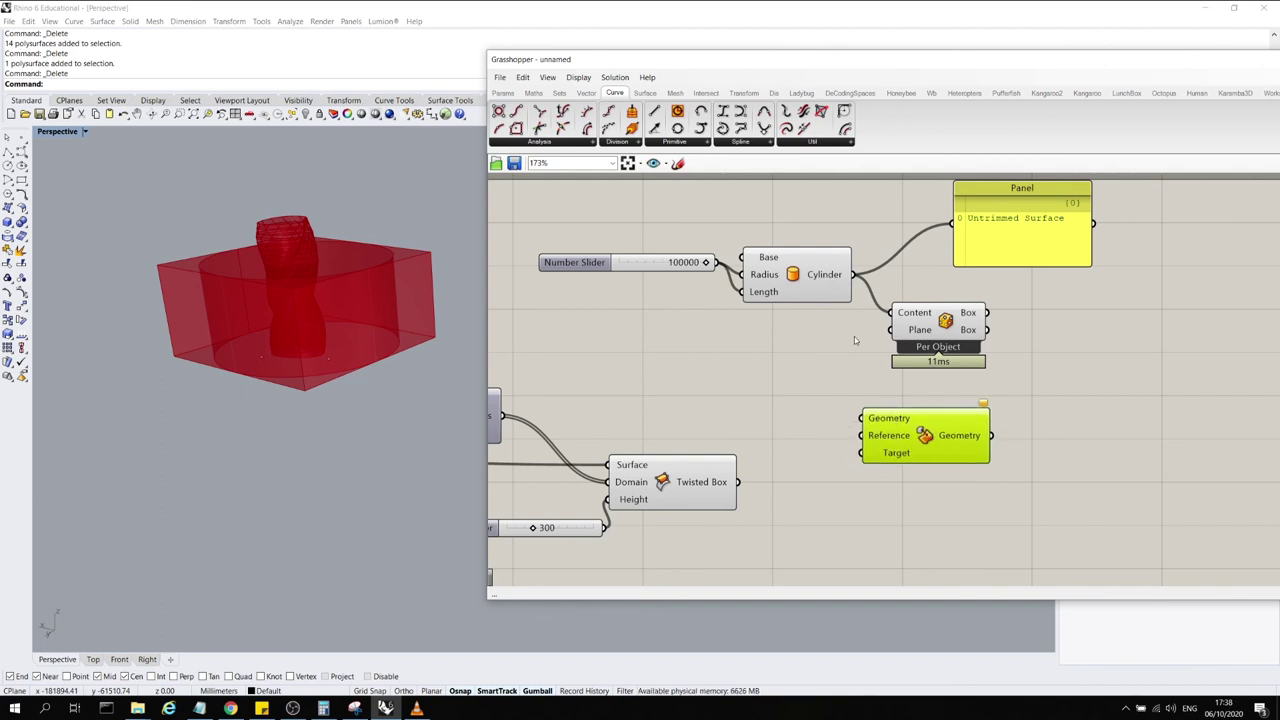
Connect the Cylinder output to Box Morph's Geometry input and Bounding Box's first Box output to its Reference input
click(836, 284)
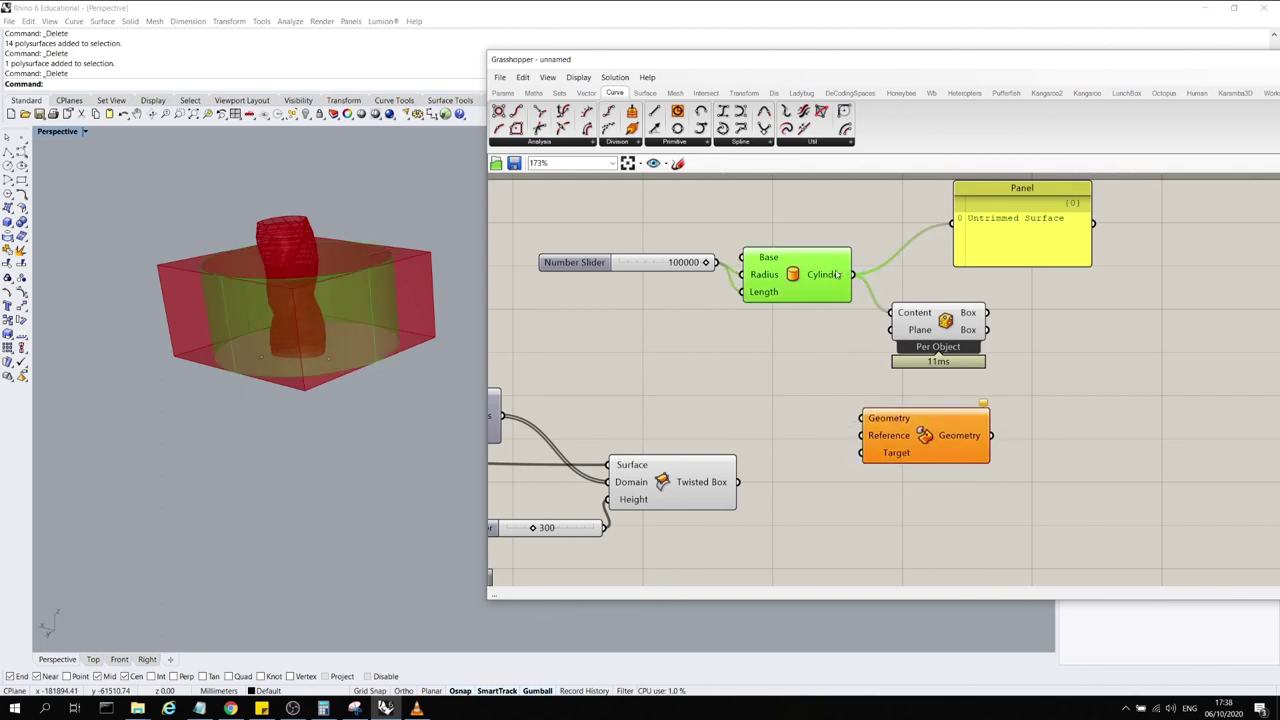
drag(857, 279, 866, 418)
click(895, 432)
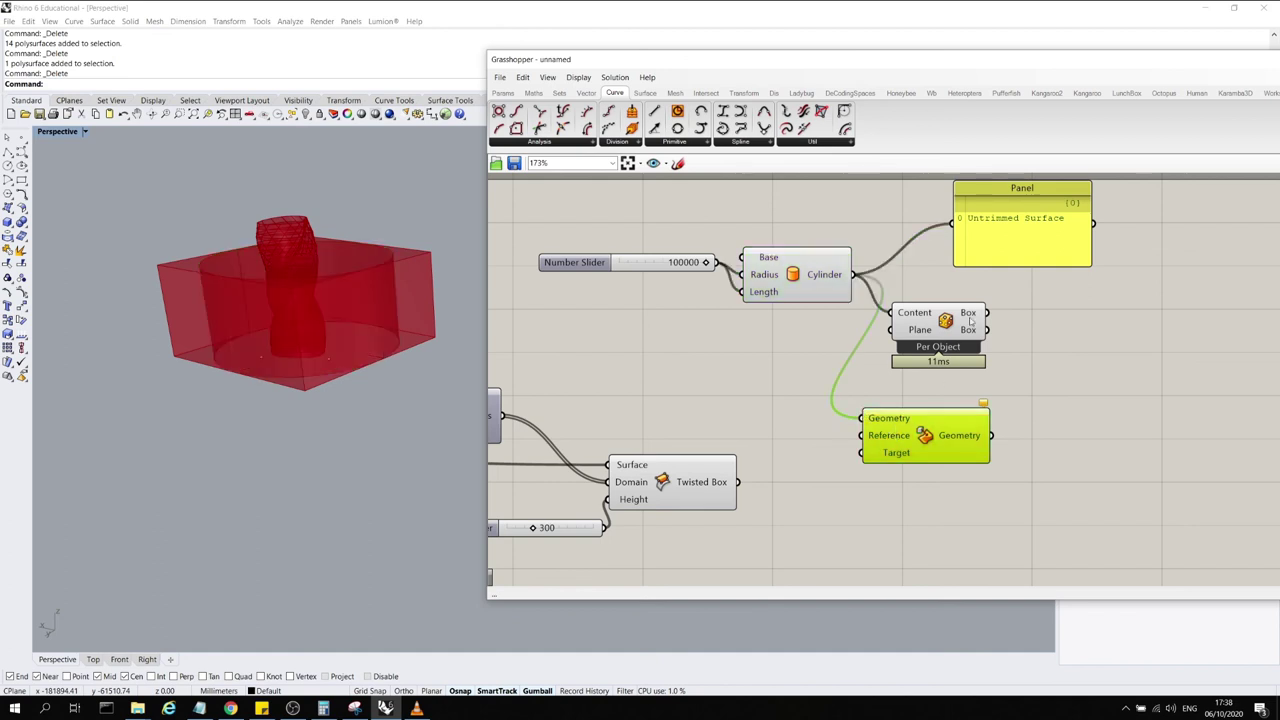
click(970, 315)
drag(998, 344, 868, 447)
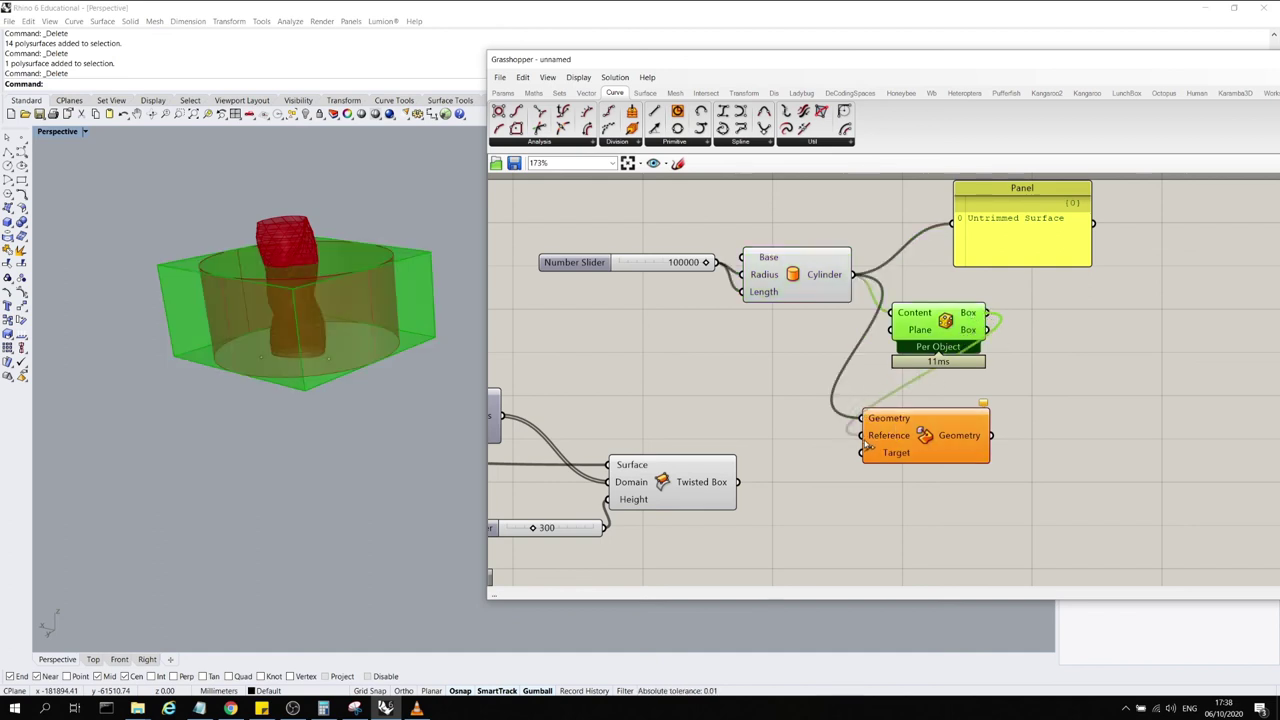
click(898, 442)
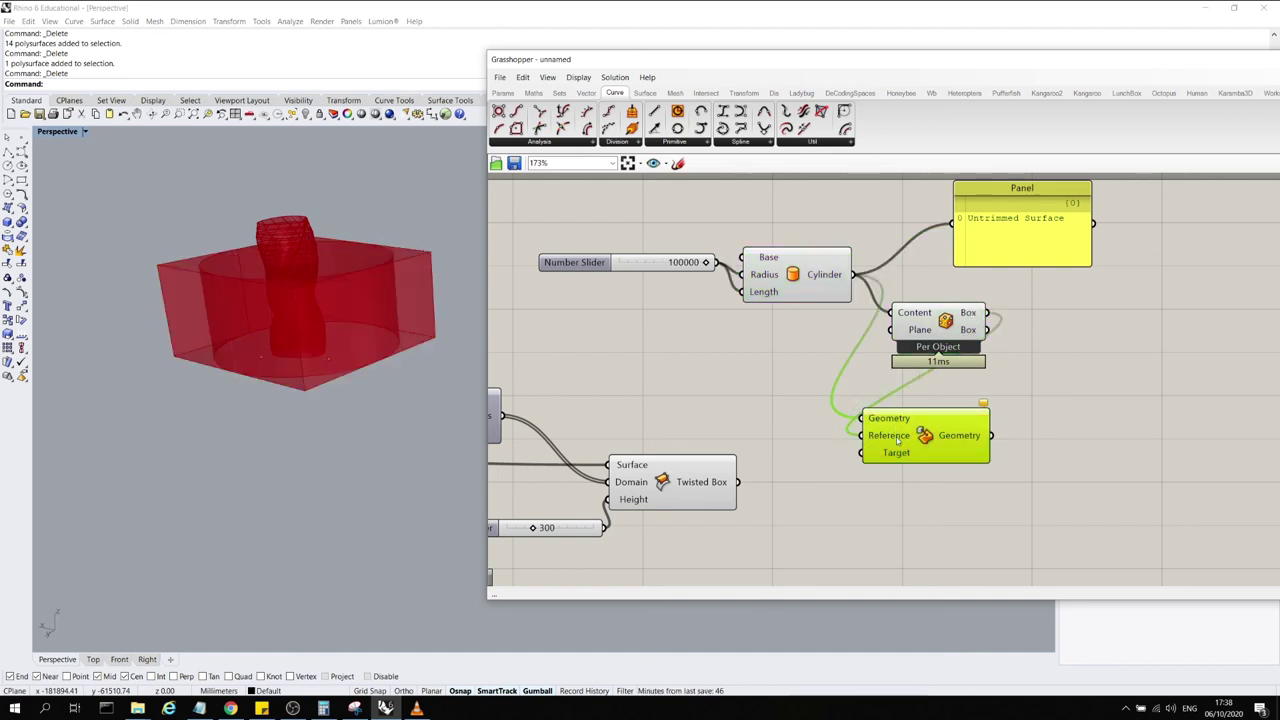
Connect the Twisted Box output to Box Morph's Target input and highlight the morphed geometry on the tower
click(702, 492)
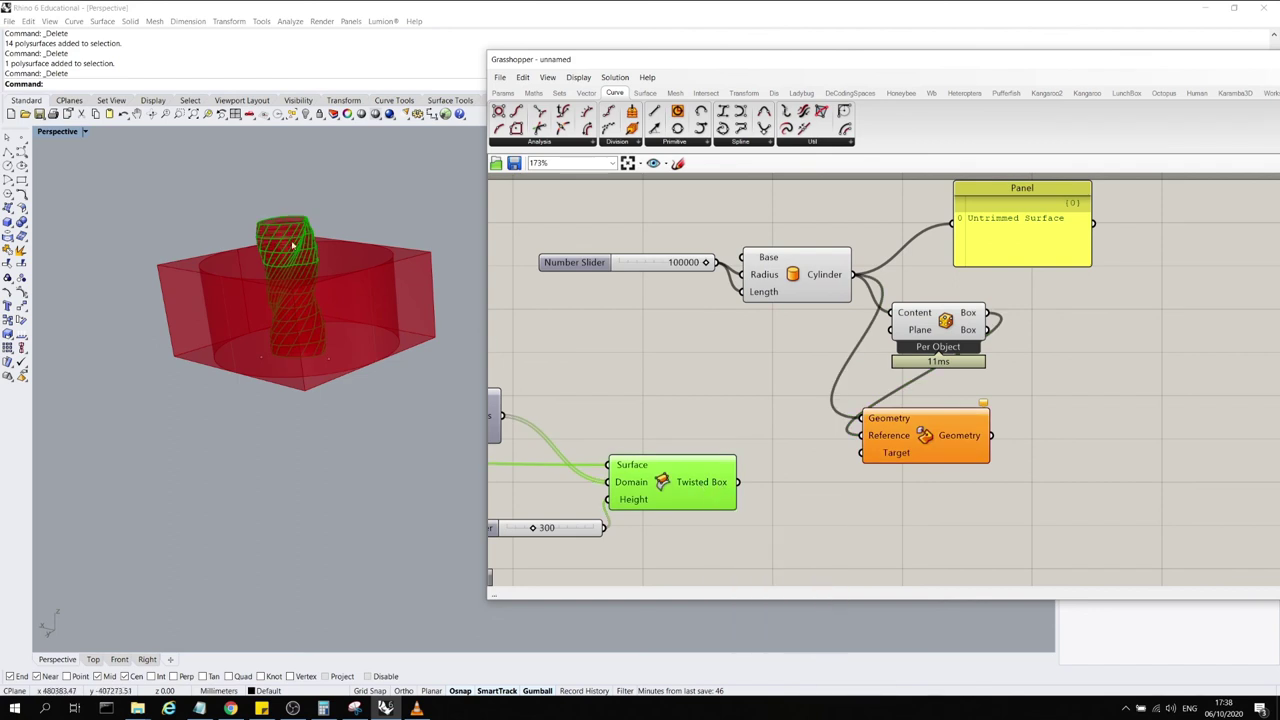
drag(744, 483, 877, 452)
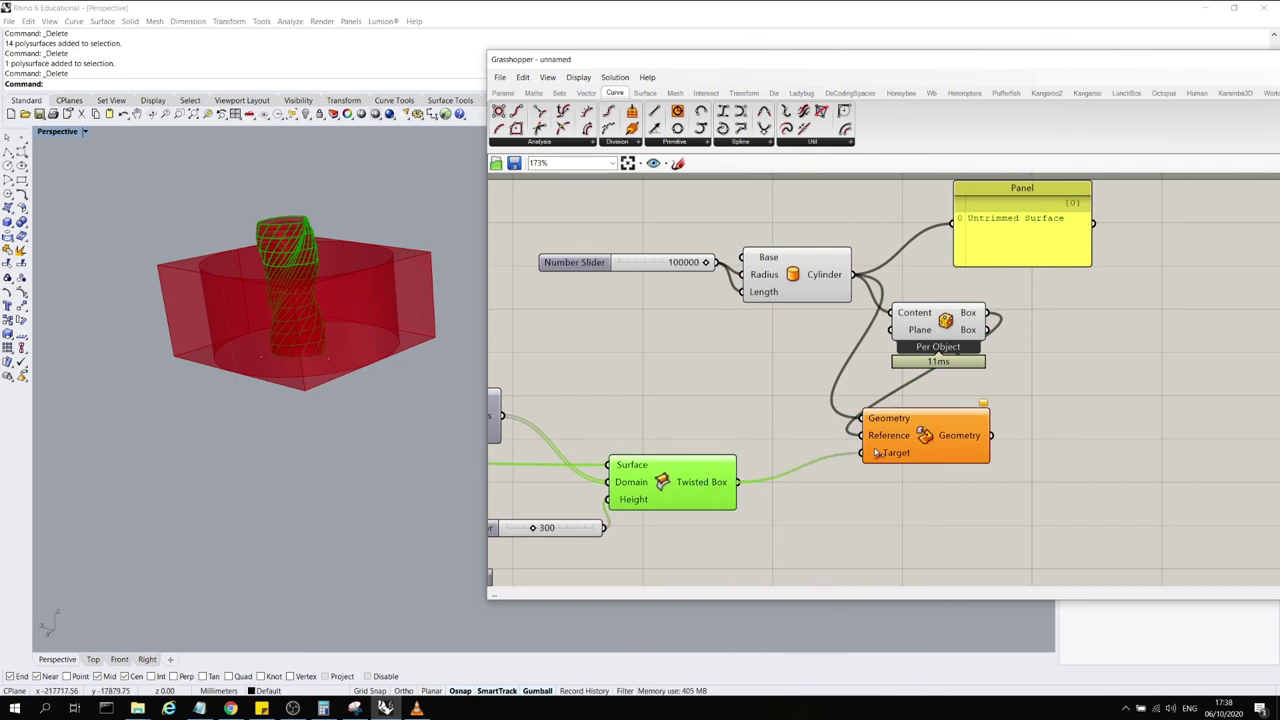
click(863, 532)
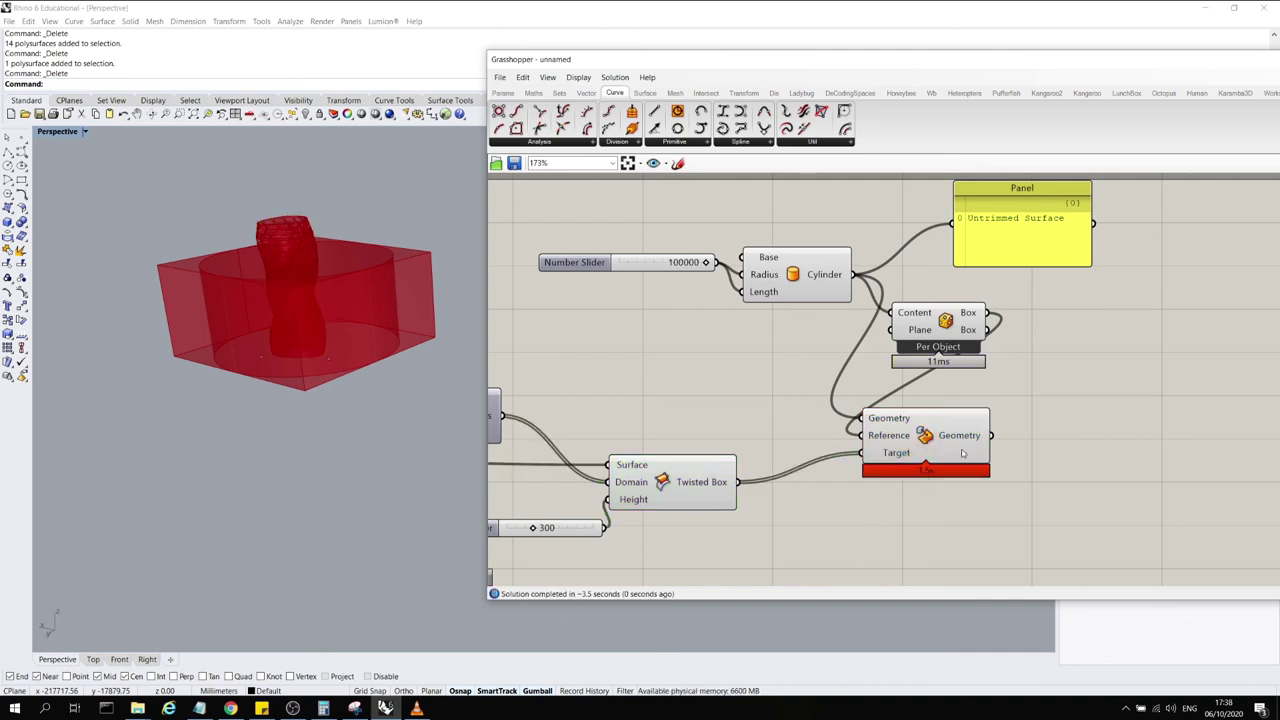
click(964, 439)
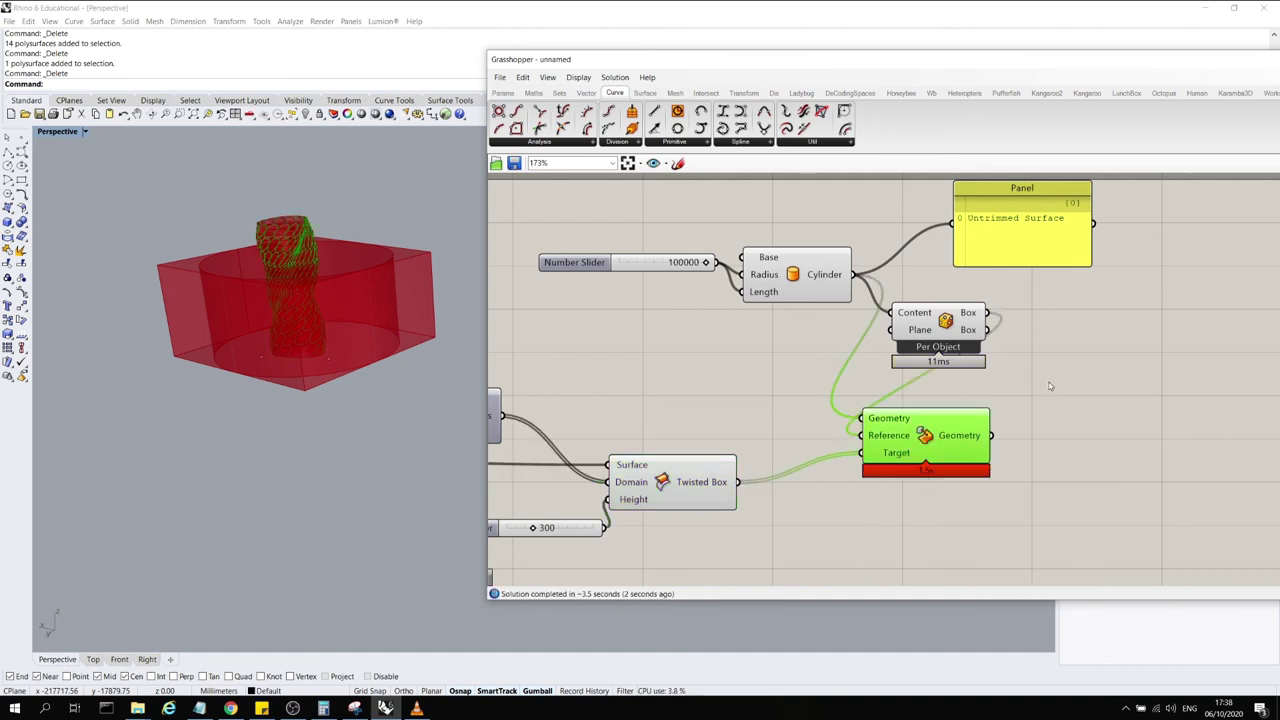
Turn off the preview of the Cylinder and Bounding Box components
drag(1045, 356, 642, 219)
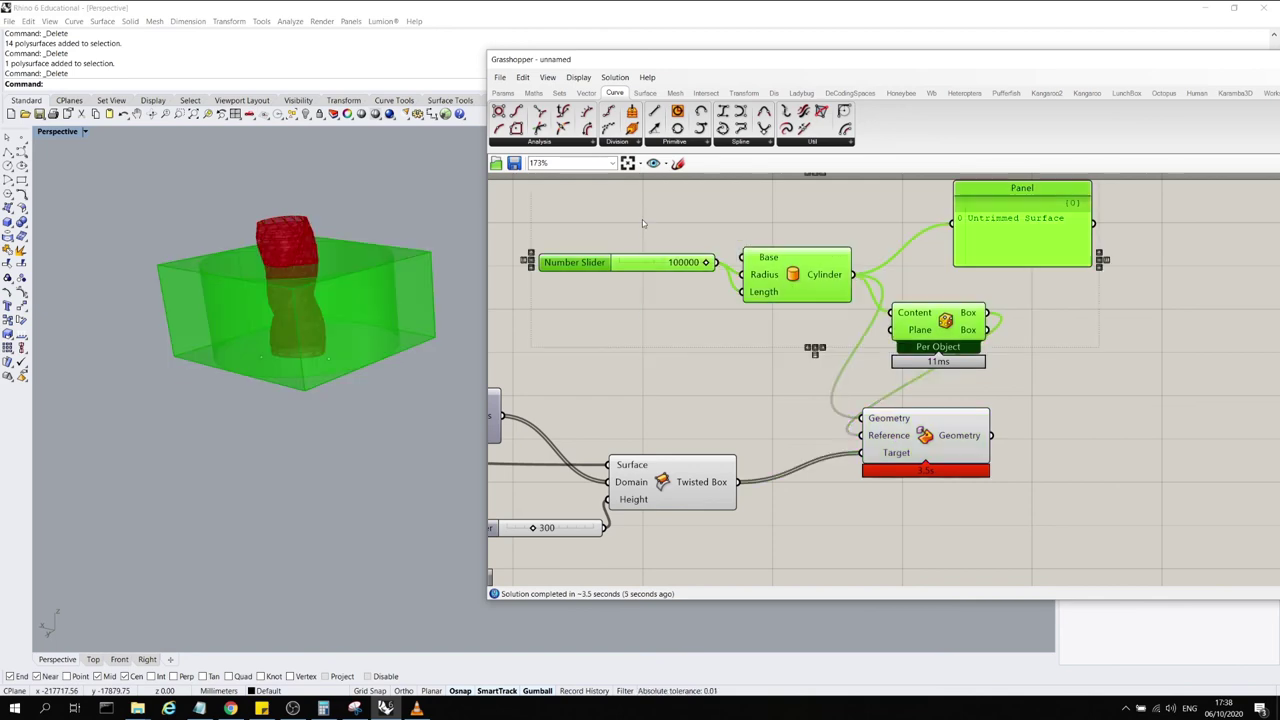
right_click(656, 211)
click(682, 228)
click(682, 226)
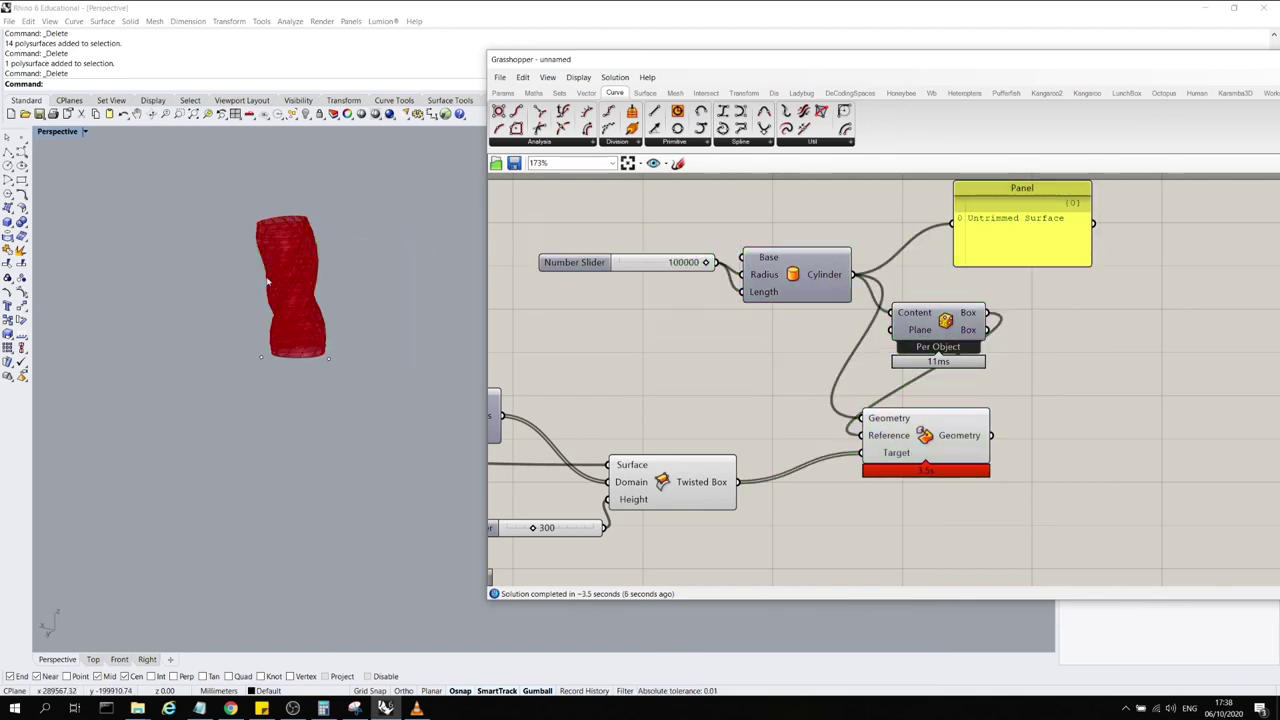
Select the Box Morph component and examine its morphed ring pattern across the twisting tower's facade
click(859, 416)
scroll(291, 273, up, 10)
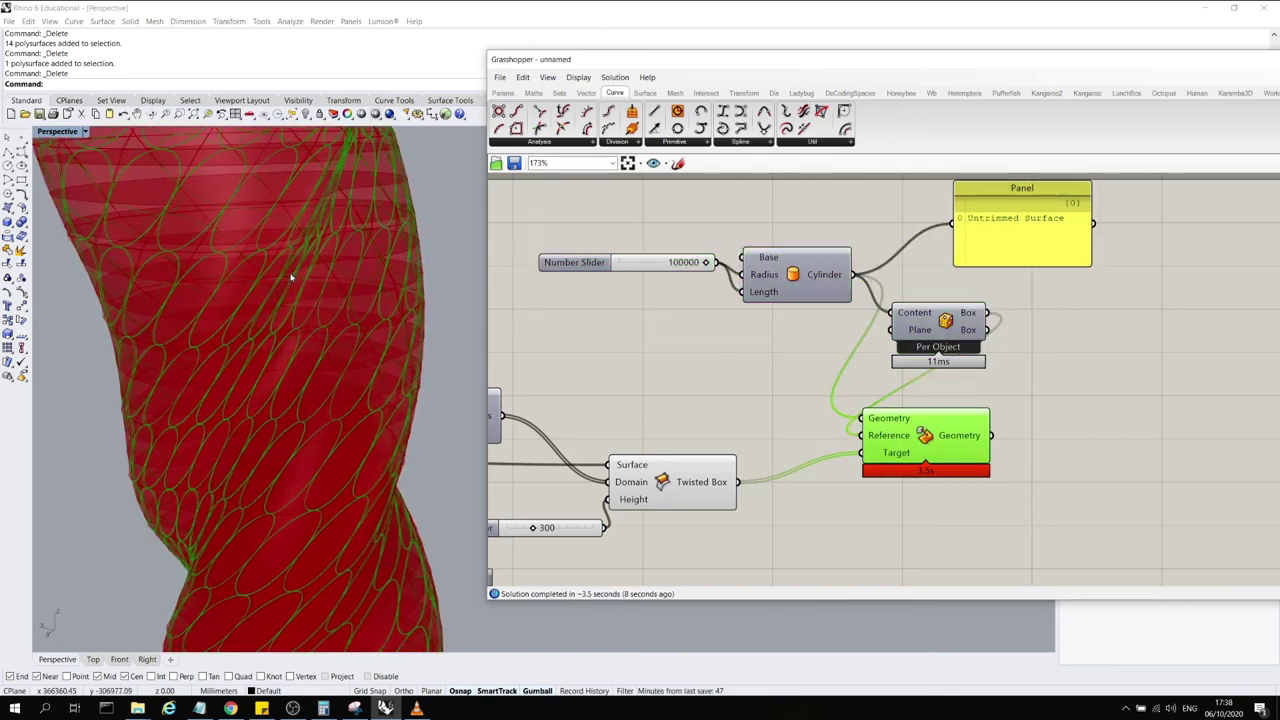
scroll(291, 273, down, 5)
right_drag(291, 273, 331, 308)
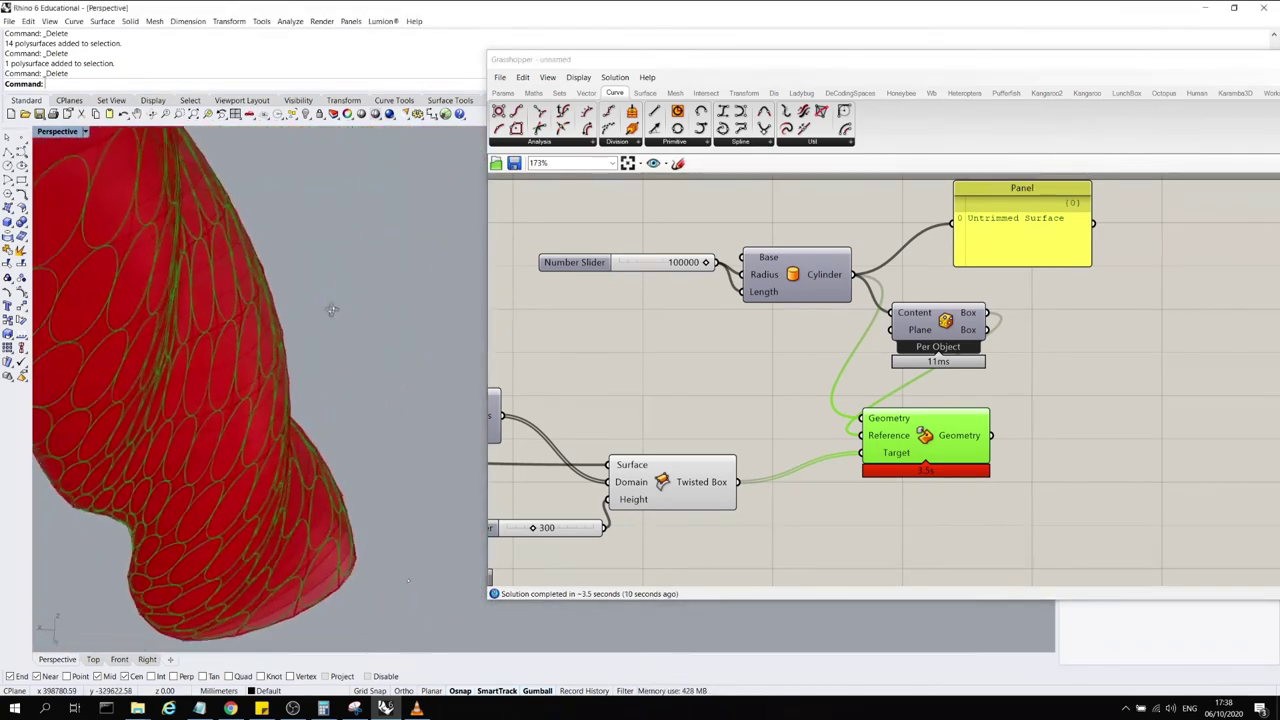
scroll(331, 308, down, 6)
scroll(276, 291, up, 10)
right_drag(203, 313, 257, 286)
scroll(945, 384, down, 3)
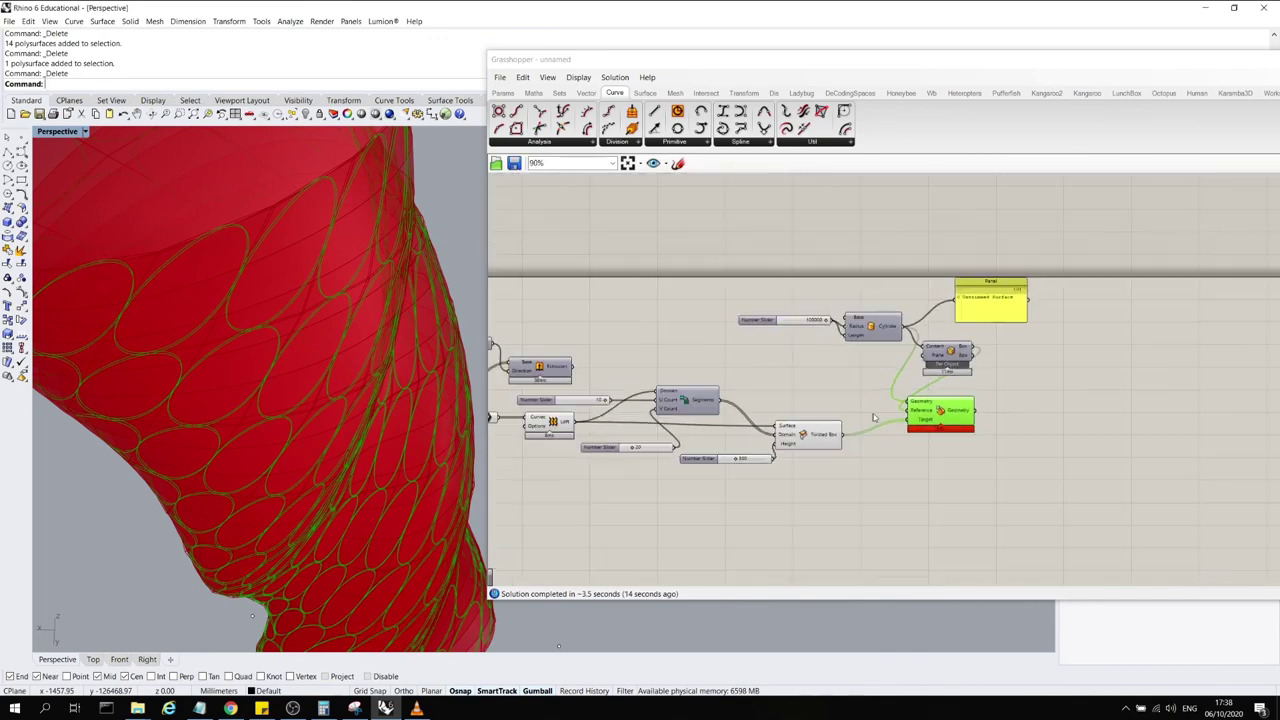
Connect the number slider set to 20 to the U Count input of the domain division component, replacing the slider set to 10
scroll(870, 436, up, 1)
right_drag(964, 448, 1130, 471)
scroll(704, 420, up, 5)
scroll(703, 420, down, 3)
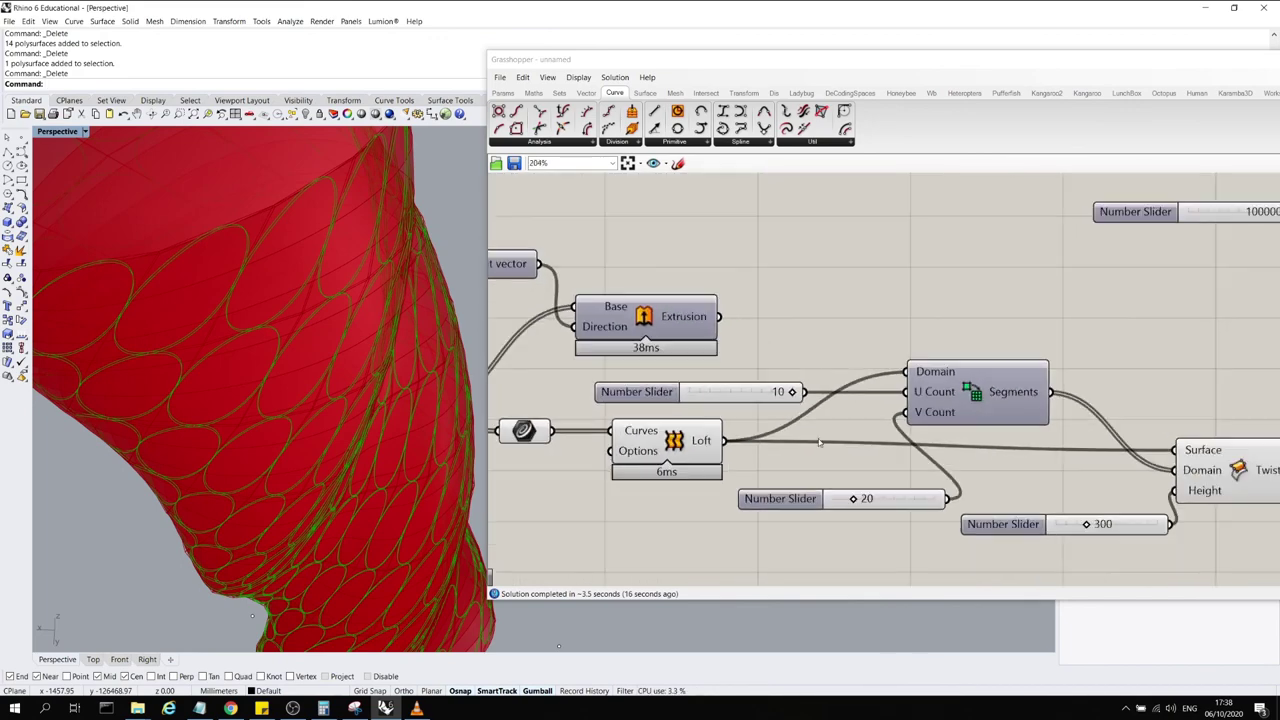
drag(946, 498, 903, 397)
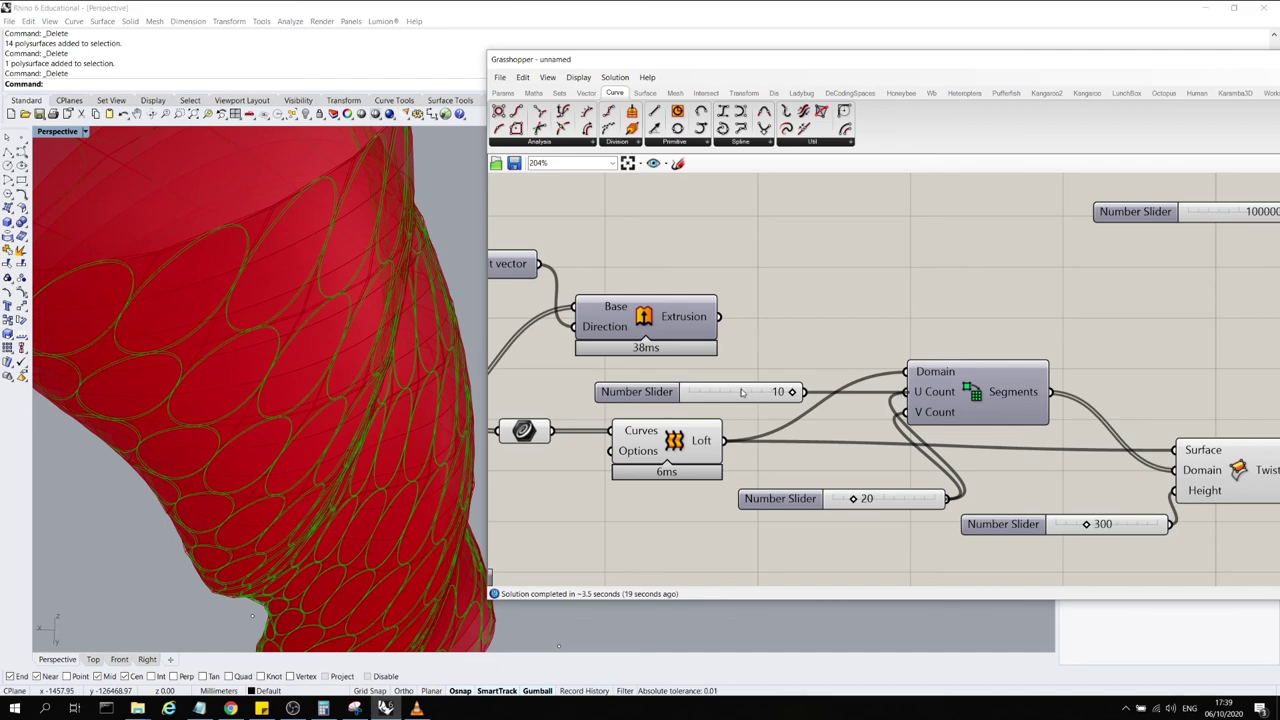
Switch to Rhino to view the whole tower, and reopen the Grasshopper window beside it
key(alt+Tab)
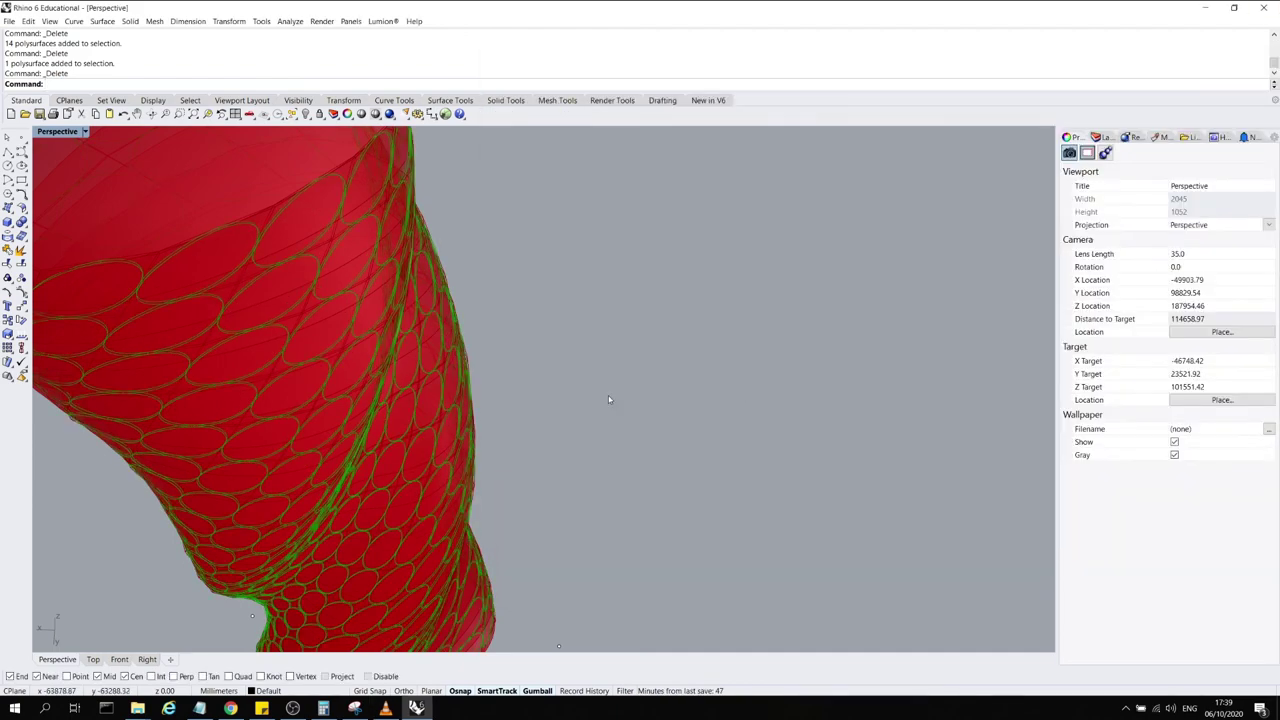
scroll(608, 399, down, 5)
mouse_move(574, 406)
right_down()
mouse_move(569, 317)
mouse_move(407, 355)
mouse_move(485, 318)
mouse_move(593, 358)
mouse_move(580, 389)
right_up()
scroll(485, 320, down, 10)
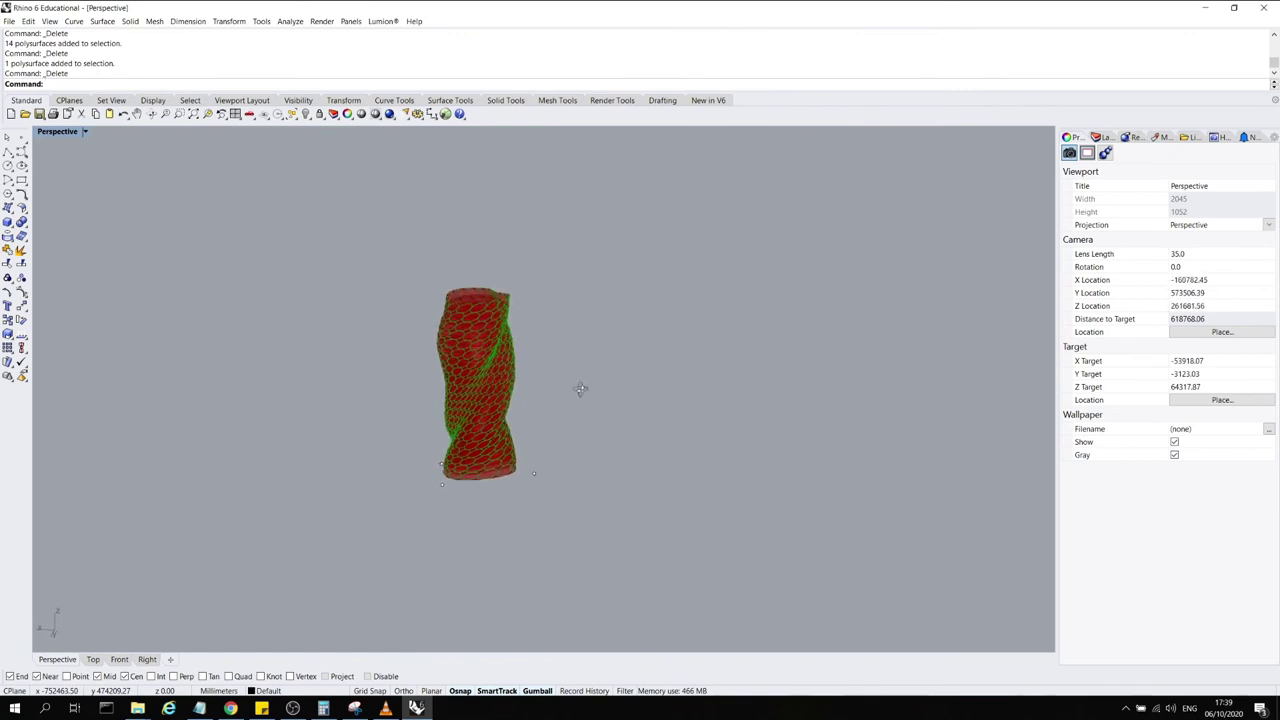
click(436, 113)
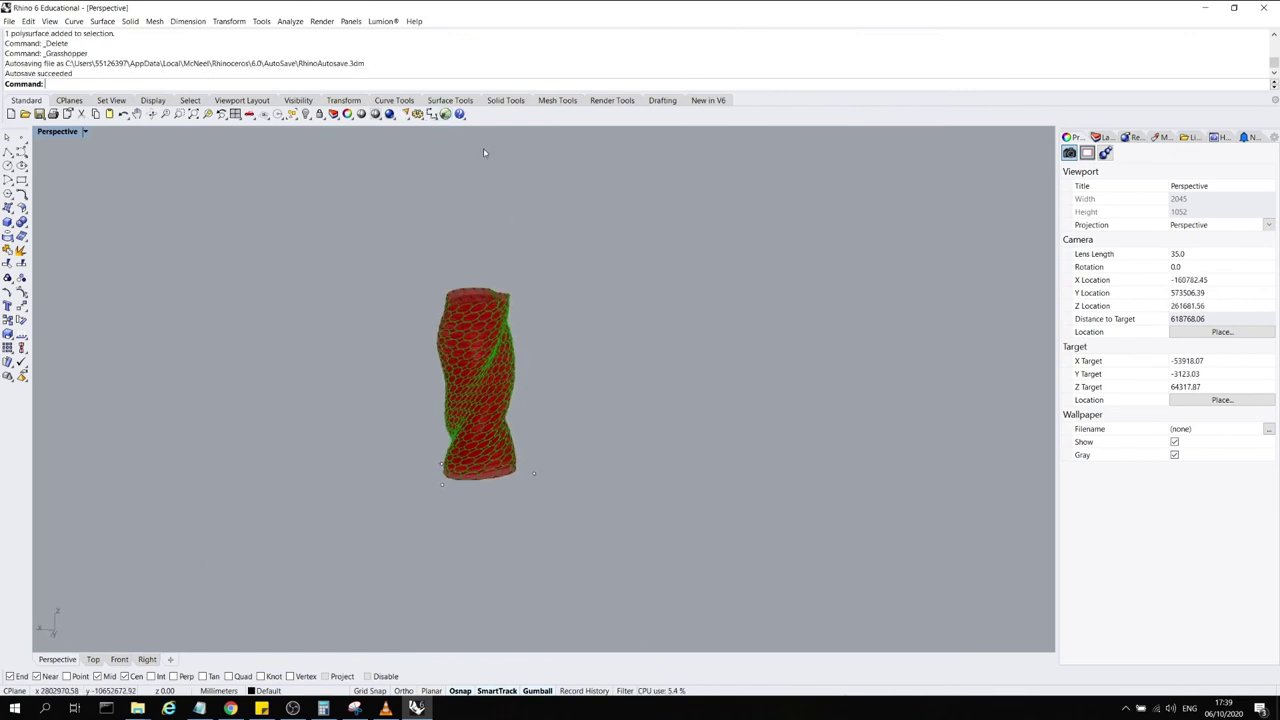
click(445, 113)
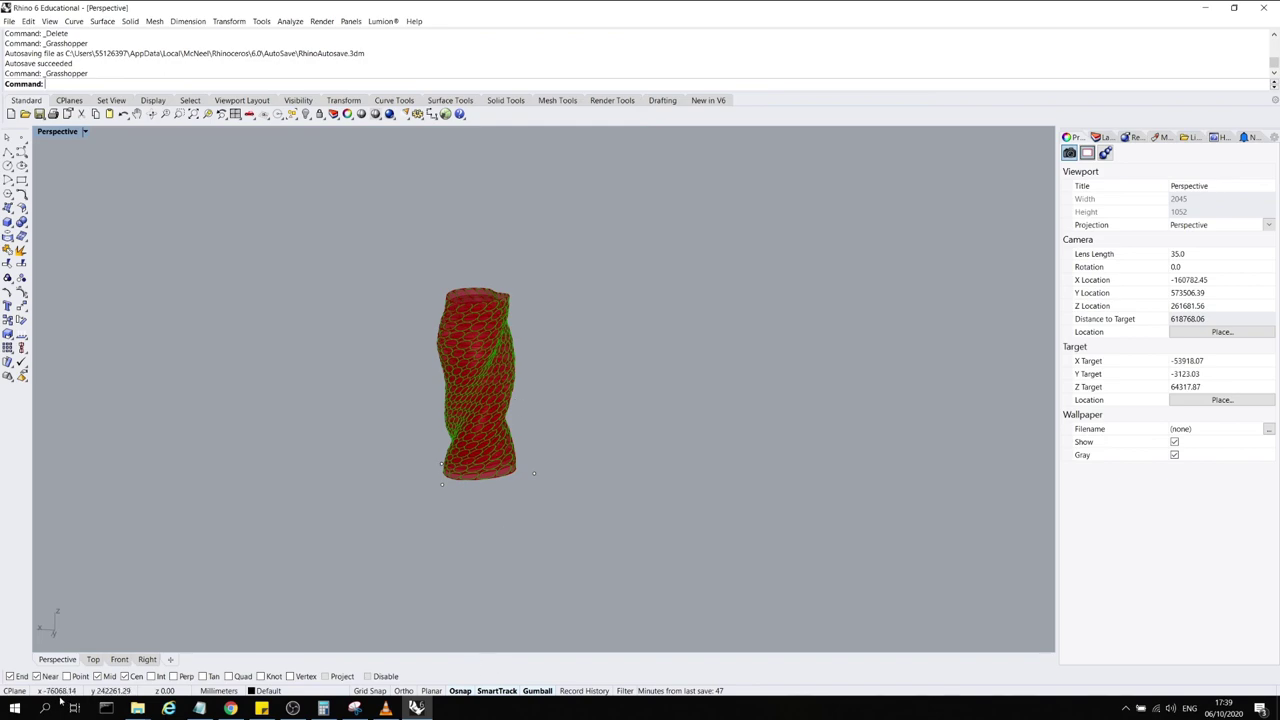
drag(1118, 5, 1078, 1)
drag(1058, 65, 1253, 83)
Examine the morphed facade pattern on the tower's upper part and along the twist with the increased U division
scroll(173, 443, down, 3)
scroll(341, 419, up, 13)
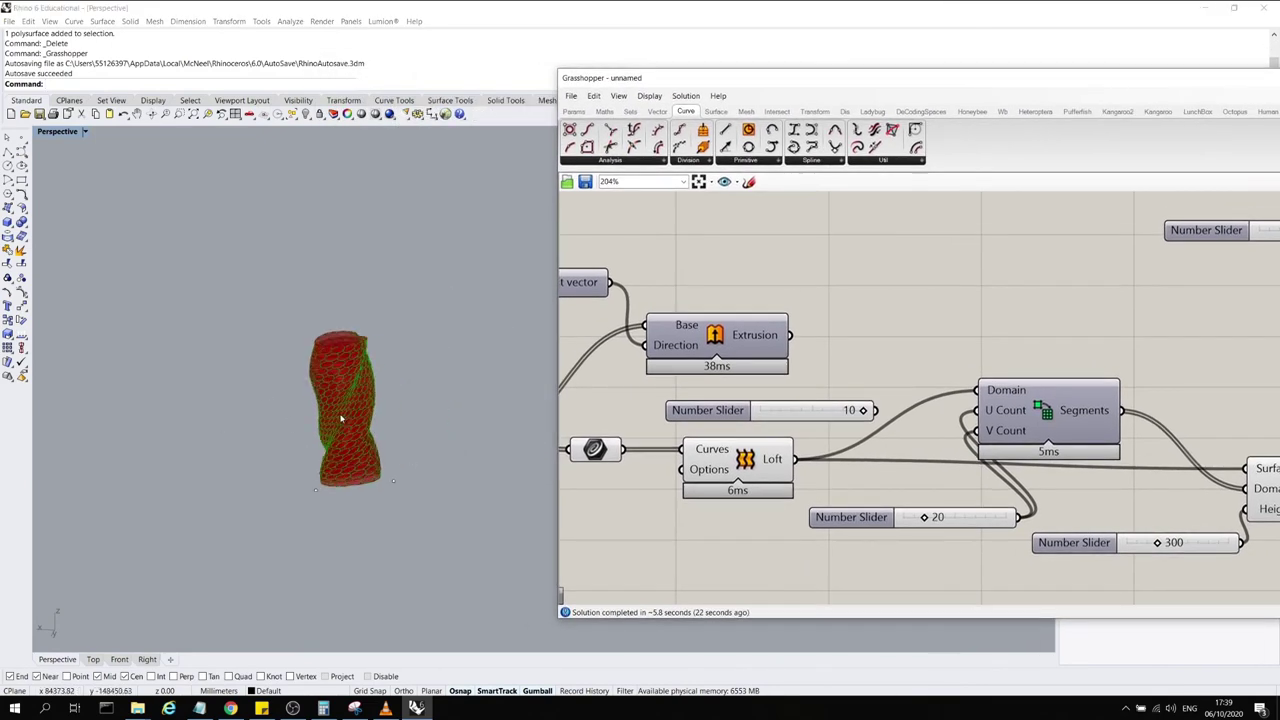
scroll(250, 392, down, 6)
scroll(360, 392, up, 2)
right_drag(262, 334, 300, 302)
scroll(209, 266, up, 9)
scroll(212, 267, down, 5)
scroll(663, 280, down, 4)
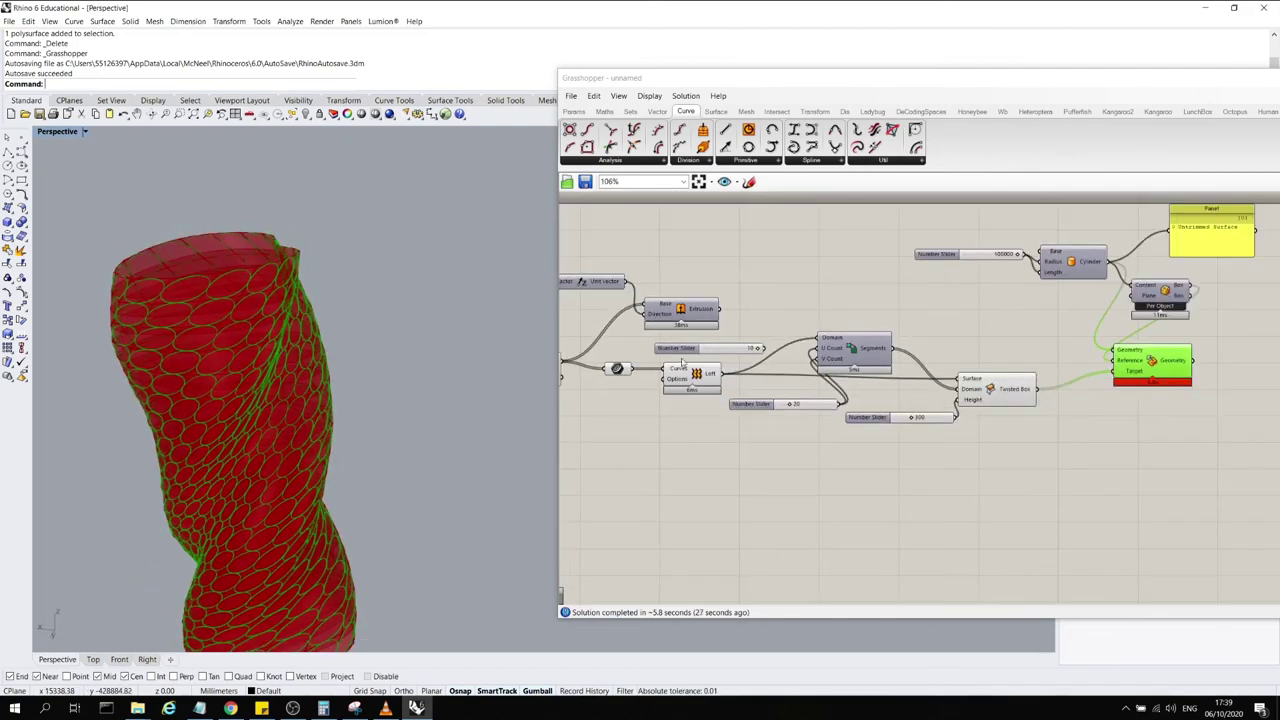
scroll(920, 397, down, 2)
scroll(1130, 362, up, 4)
scroll(265, 325, up, 5)
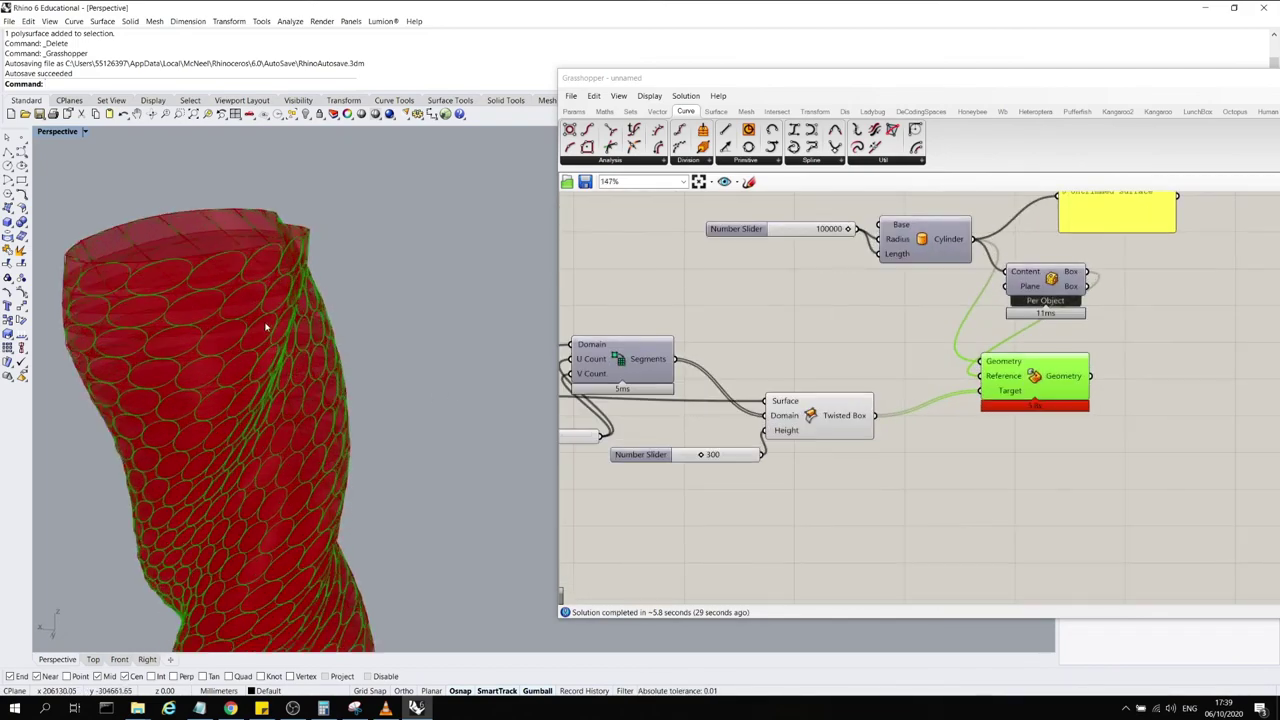
scroll(265, 300, down, 4)
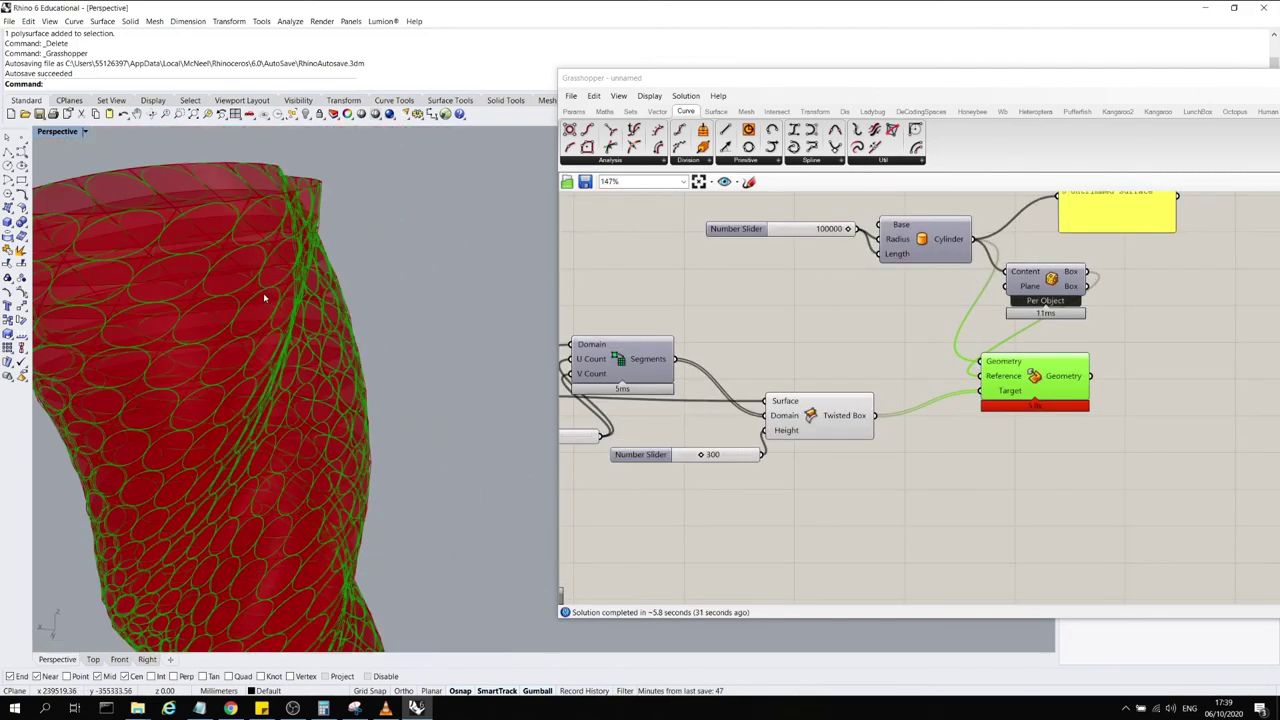
right_drag(265, 298, 303, 313)
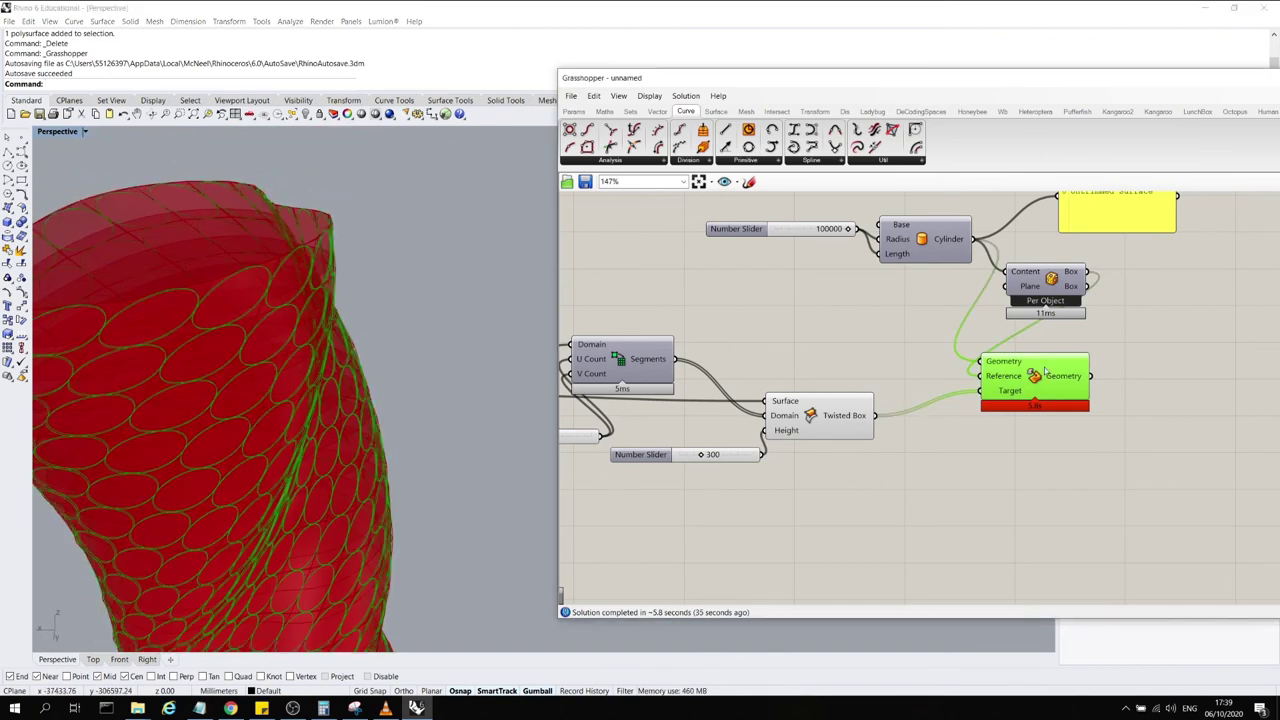
Bake the Box Morph geometry into Rhino with the default attributes
right_click(1050, 380)
click(1073, 421)
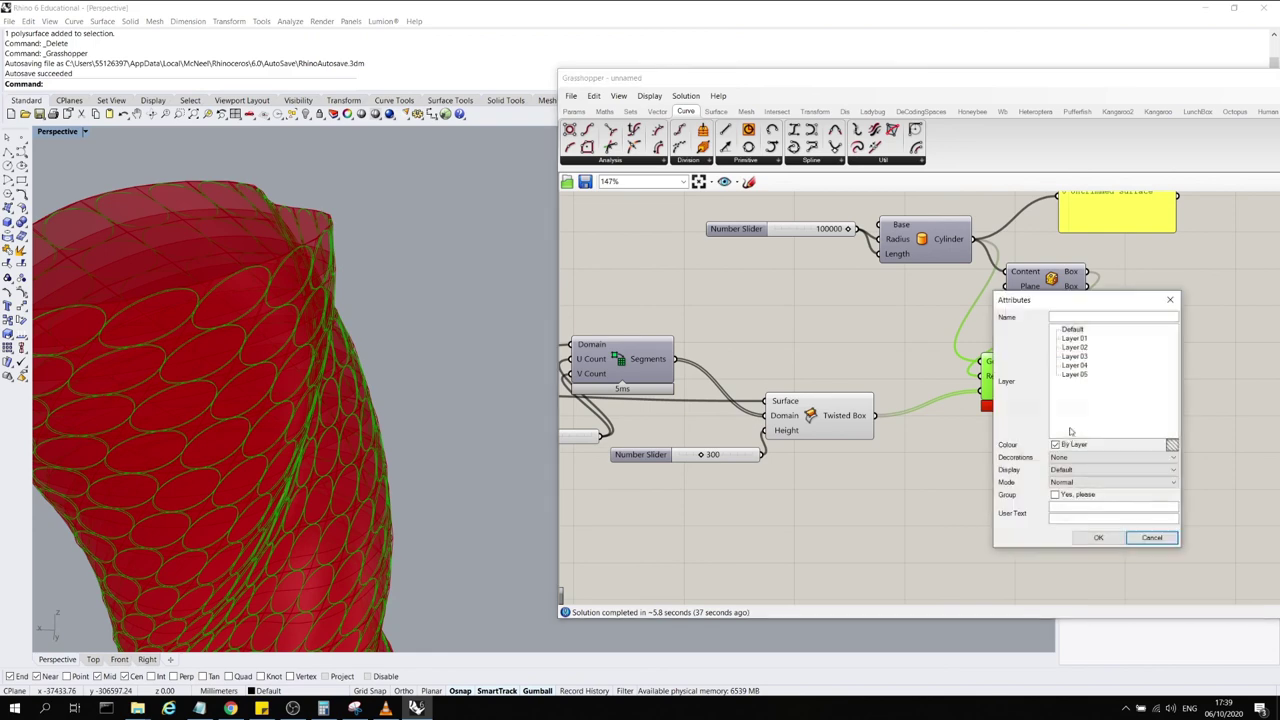
click(1094, 541)
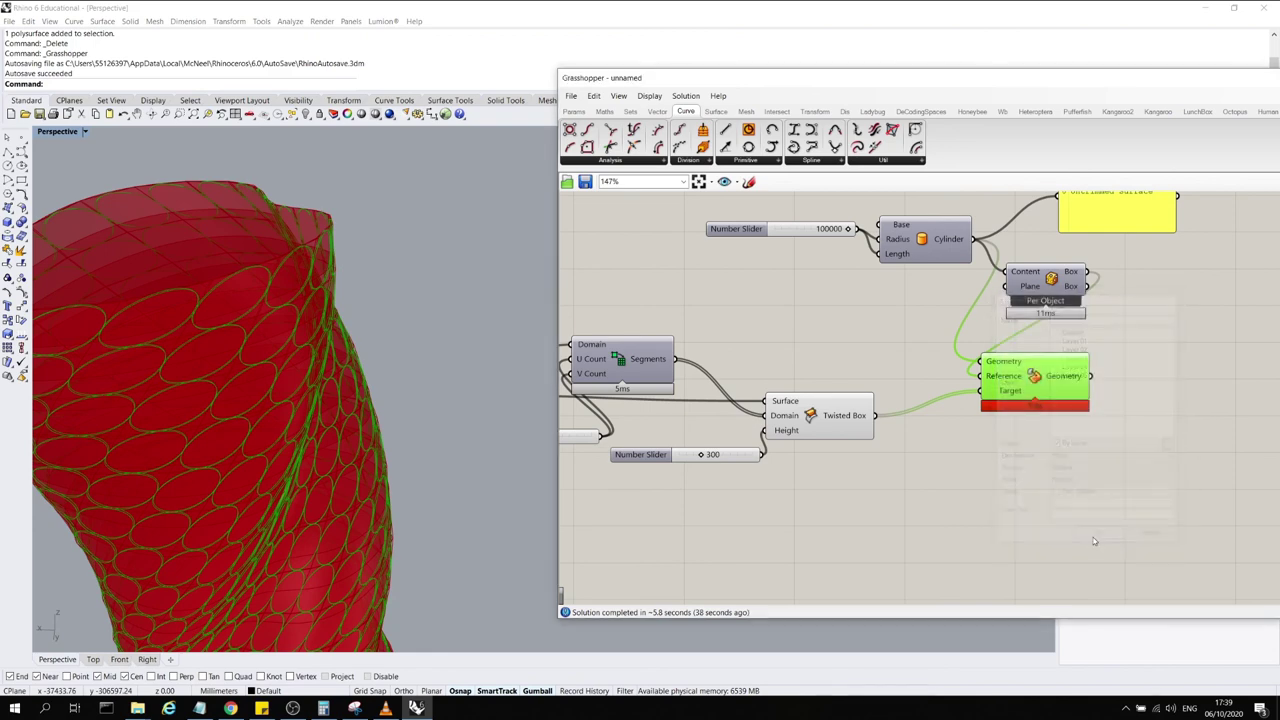
click(970, 488)
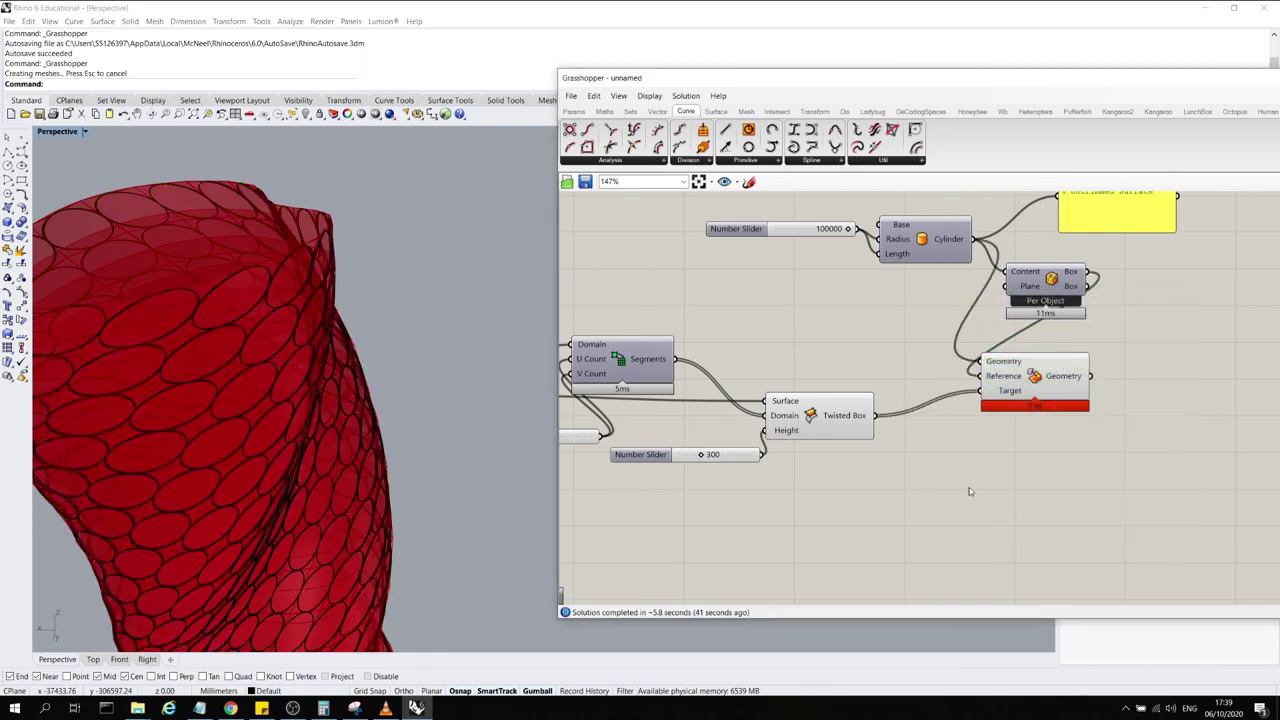
click(255, 290)
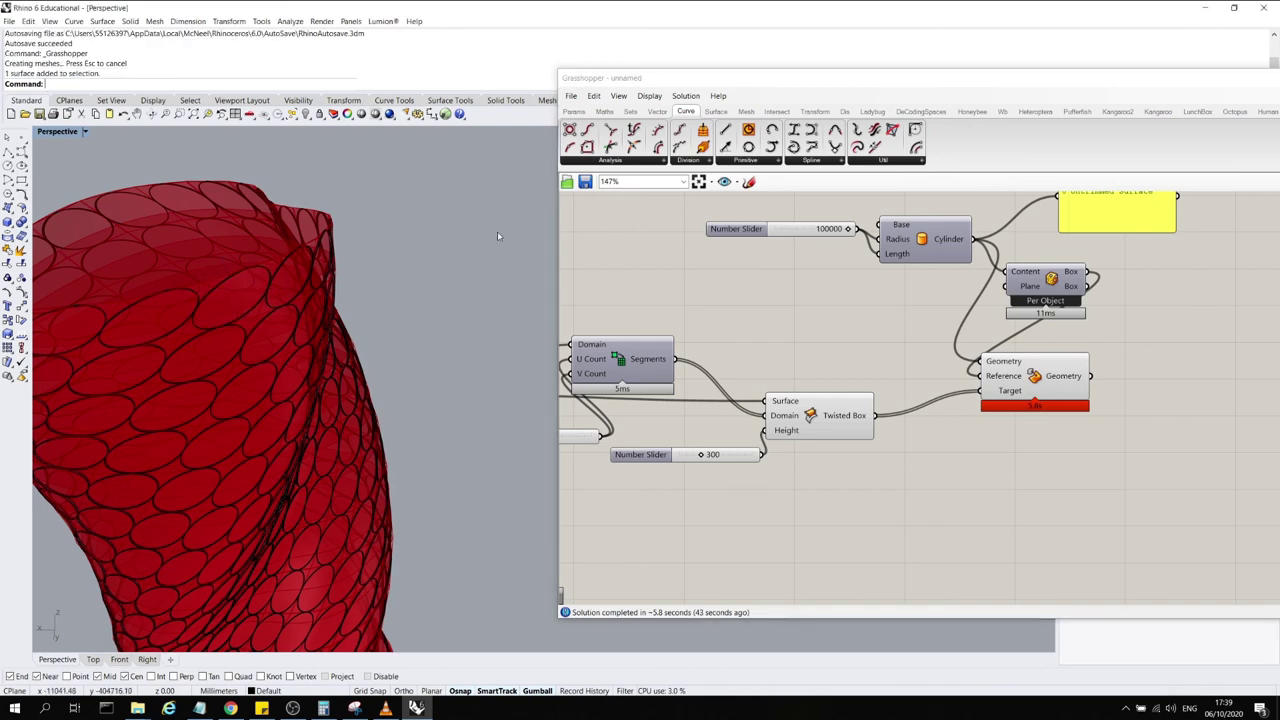
scroll(497, 231, down, 5)
Find the Rotate component that holds the twisted floor surfaces and bake its geometry into Rhino
click(880, 332)
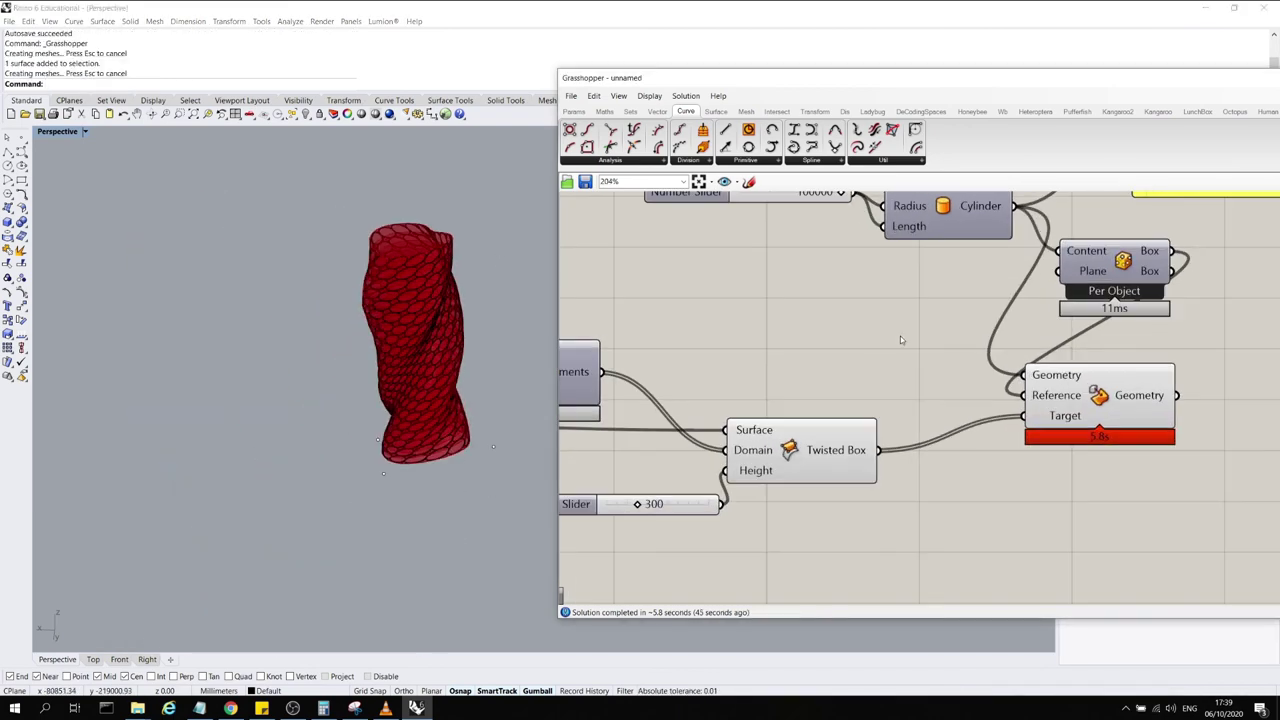
scroll(978, 312, down, 1)
click(750, 379)
scroll(1266, 380, down, 2)
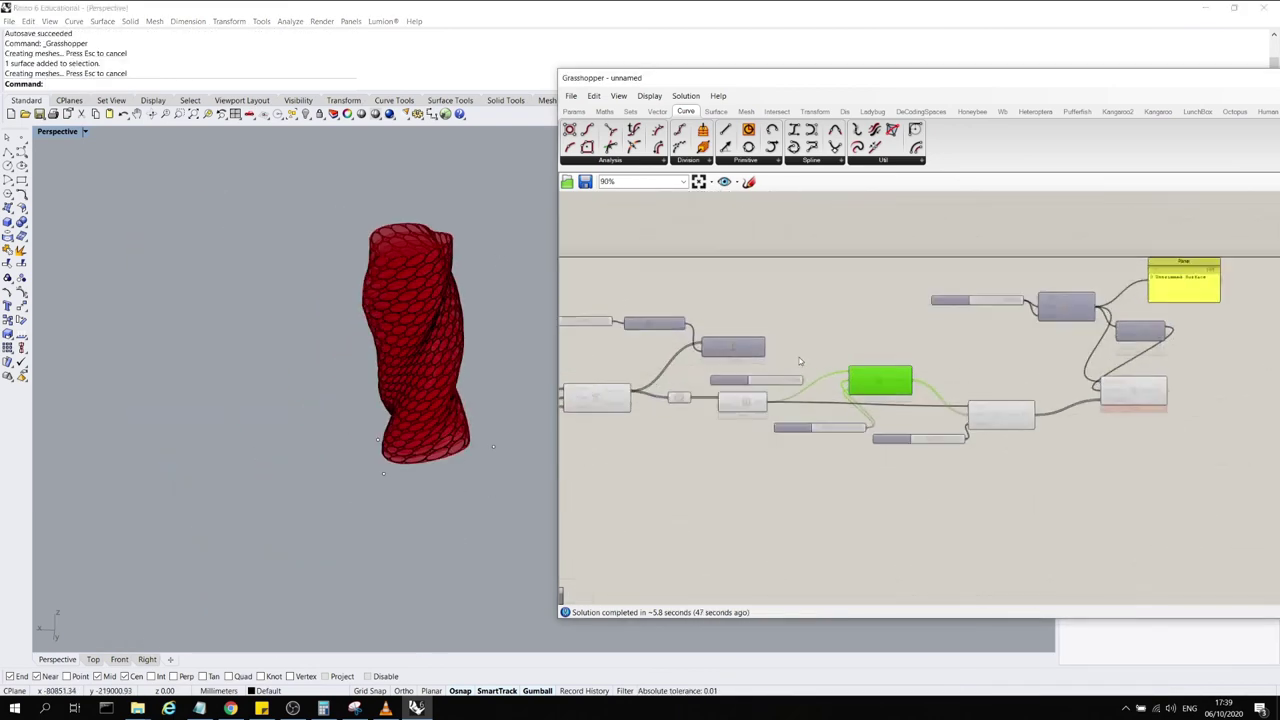
scroll(799, 362, up, 1)
click(732, 350)
scroll(774, 430, up, 2)
click(742, 411)
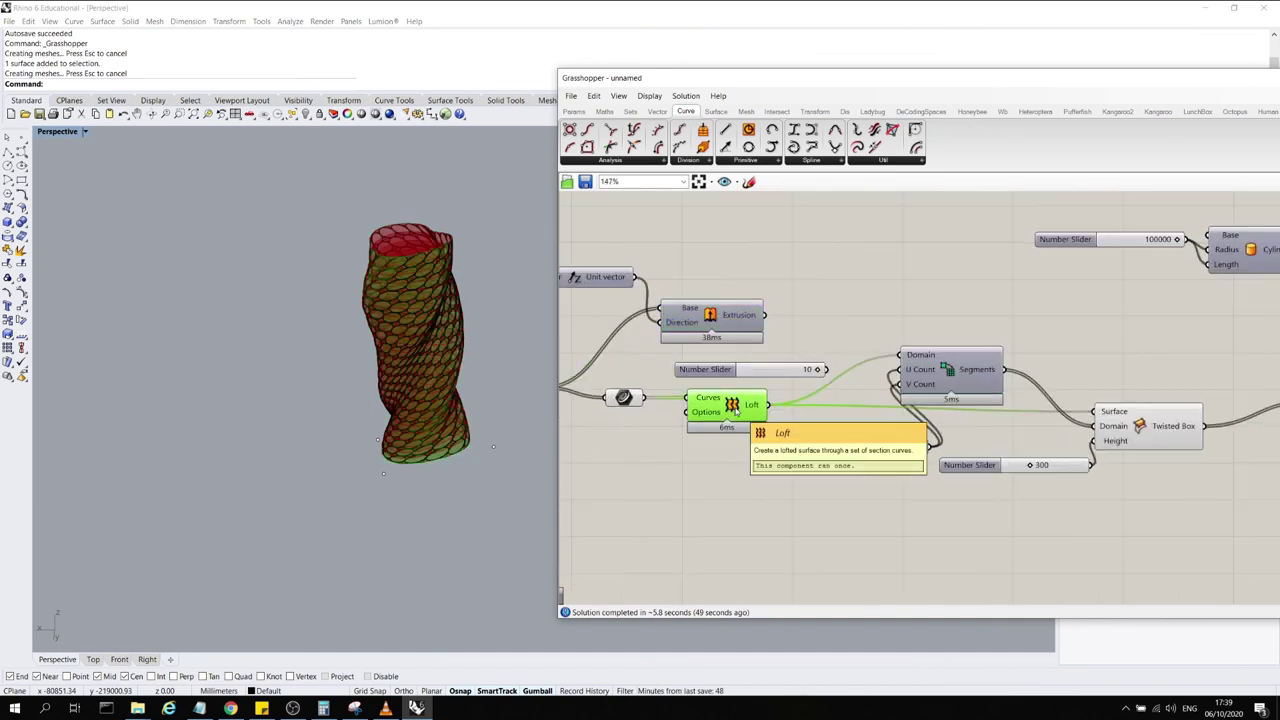
scroll(1170, 441, down, 3)
scroll(742, 424, up, 3)
click(776, 387)
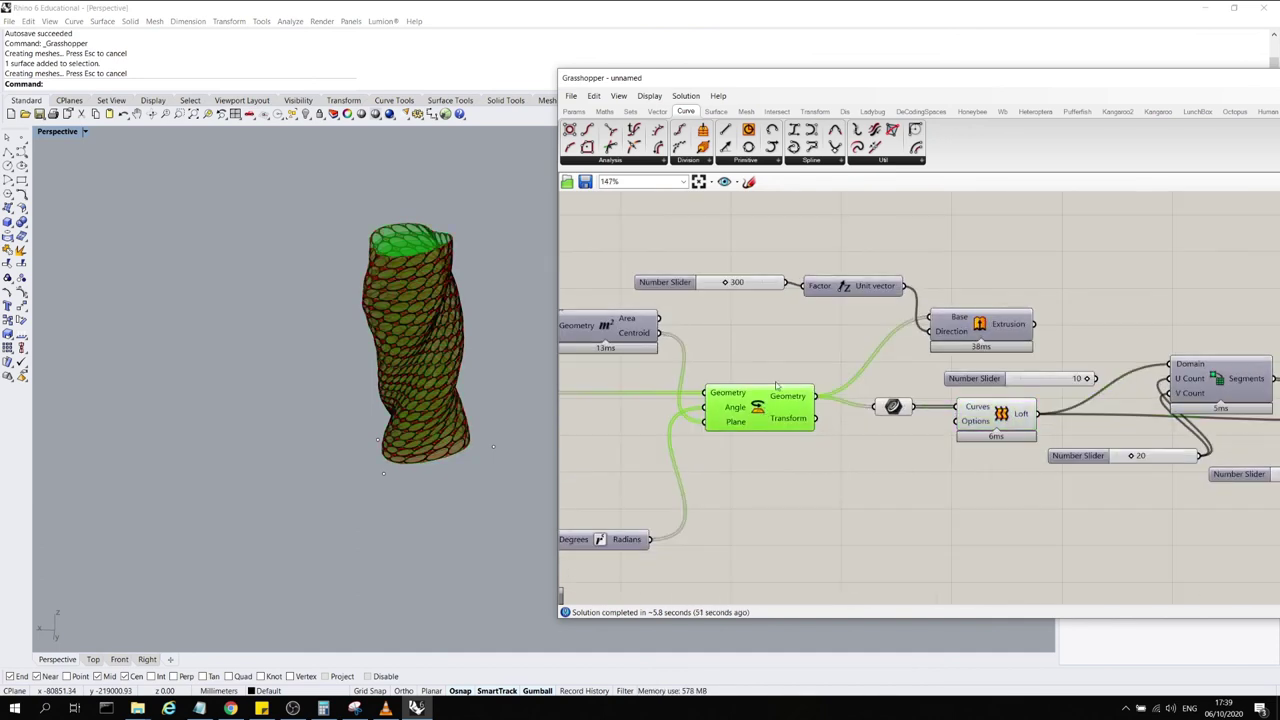
right_click(781, 397)
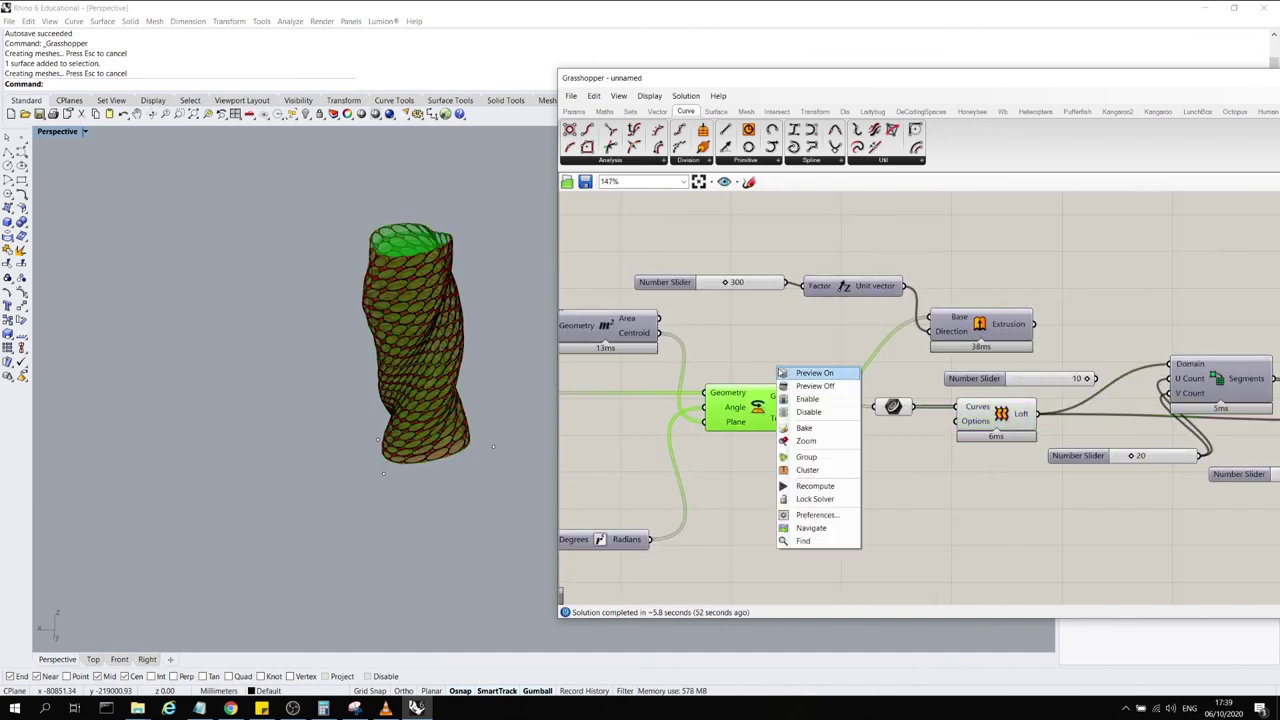
click(820, 428)
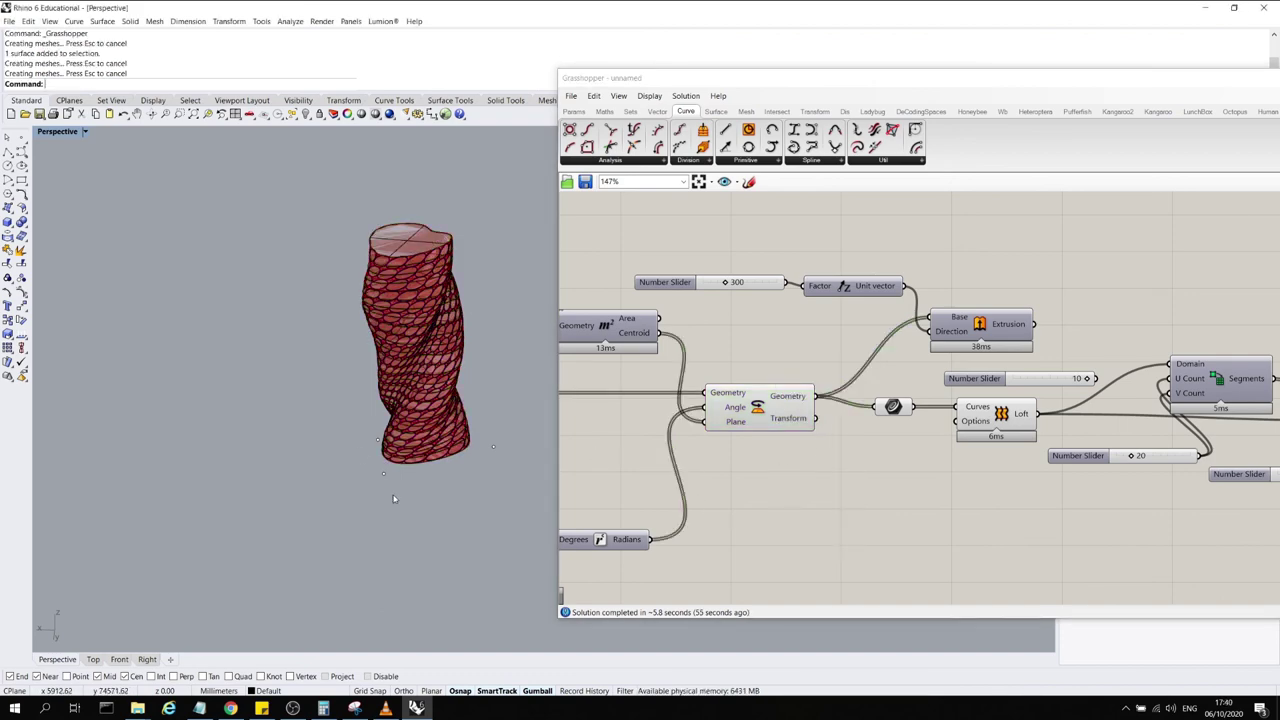
Limit the Grasshopper preview to selected components and move its window aside to reveal the baked tower
drag(1050, 84, 773, 72)
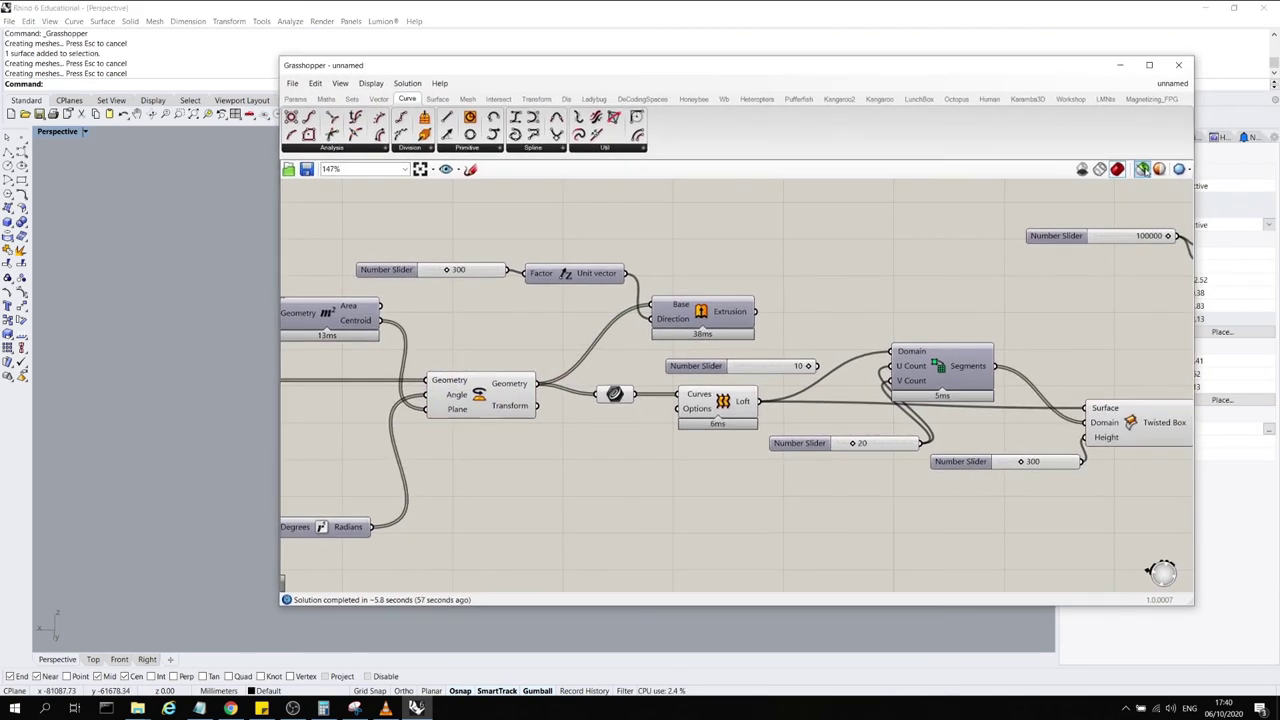
drag(614, 70, 917, 80)
scroll(447, 374, up, 3)
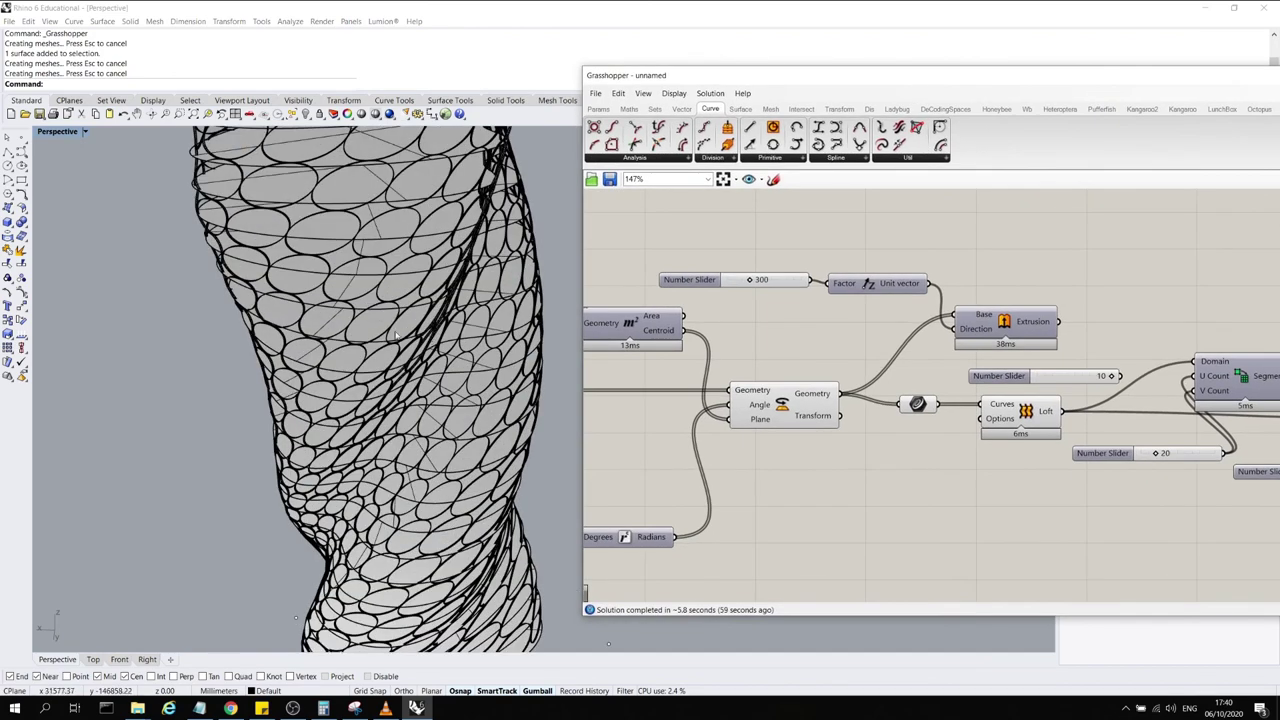
Examine the baked facade rings and floor surfaces from above, from the sides and close up at the tower's base
scroll(447, 374, down, 5)
right_drag(447, 374, 488, 470)
click(377, 445)
scroll(377, 445, up, 6)
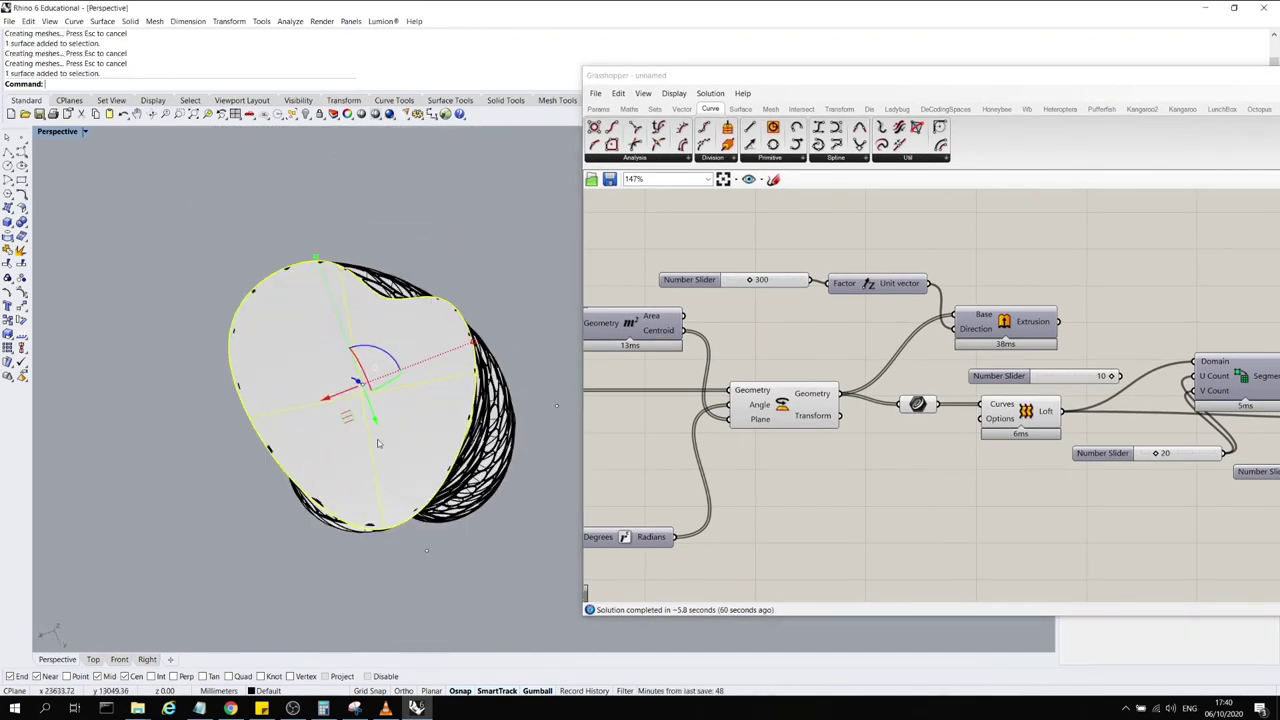
right_drag(377, 443, 442, 313)
scroll(441, 312, up, 8)
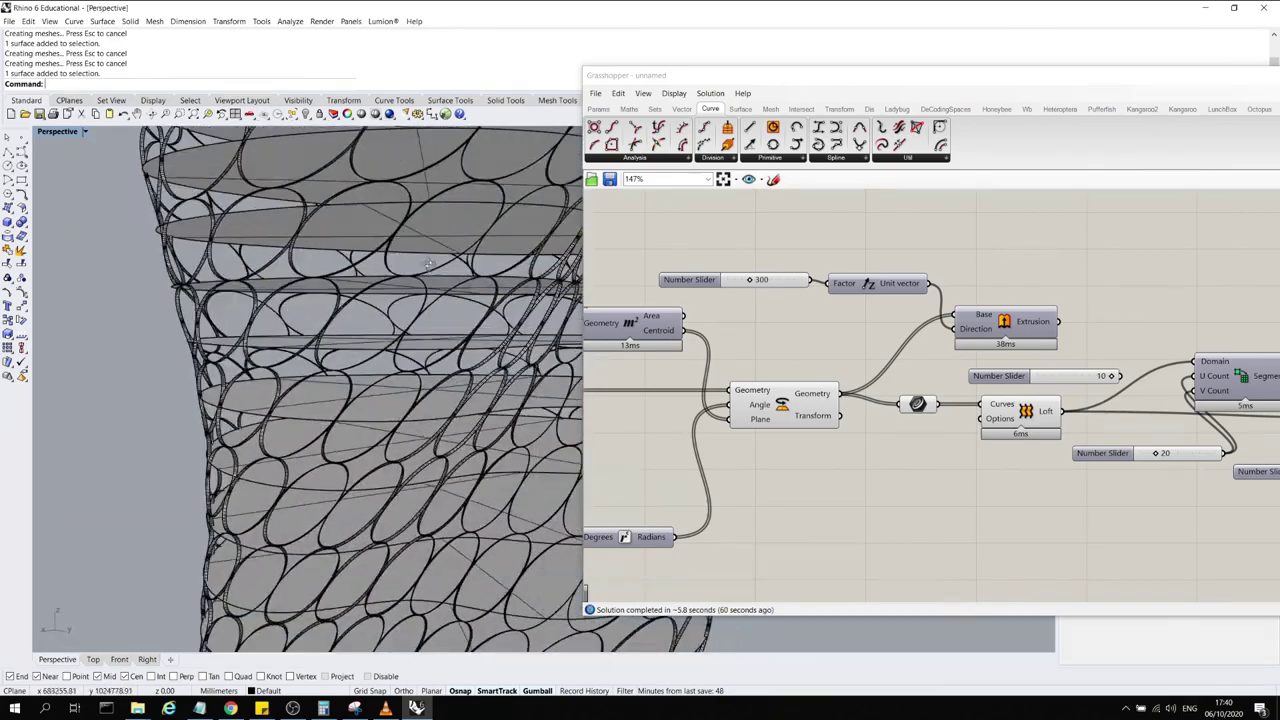
scroll(418, 268, down, 6)
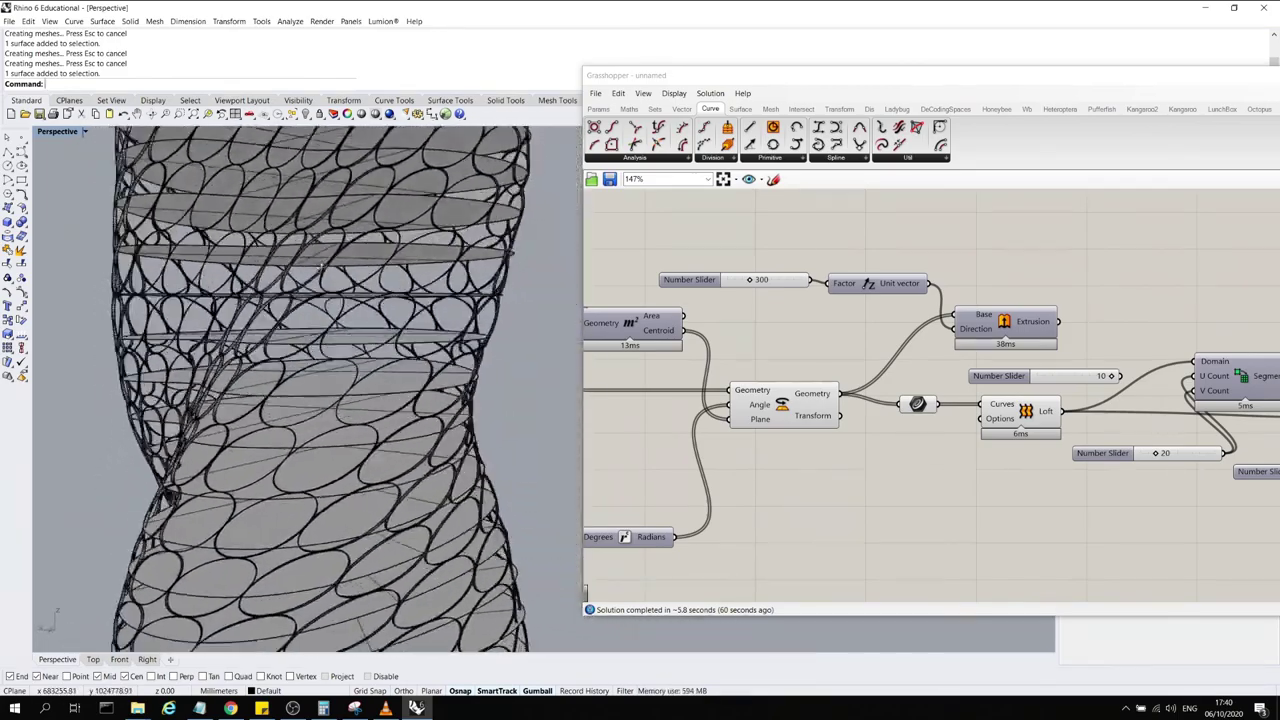
right_drag(280, 268, 405, 292)
scroll(556, 251, down, 6)
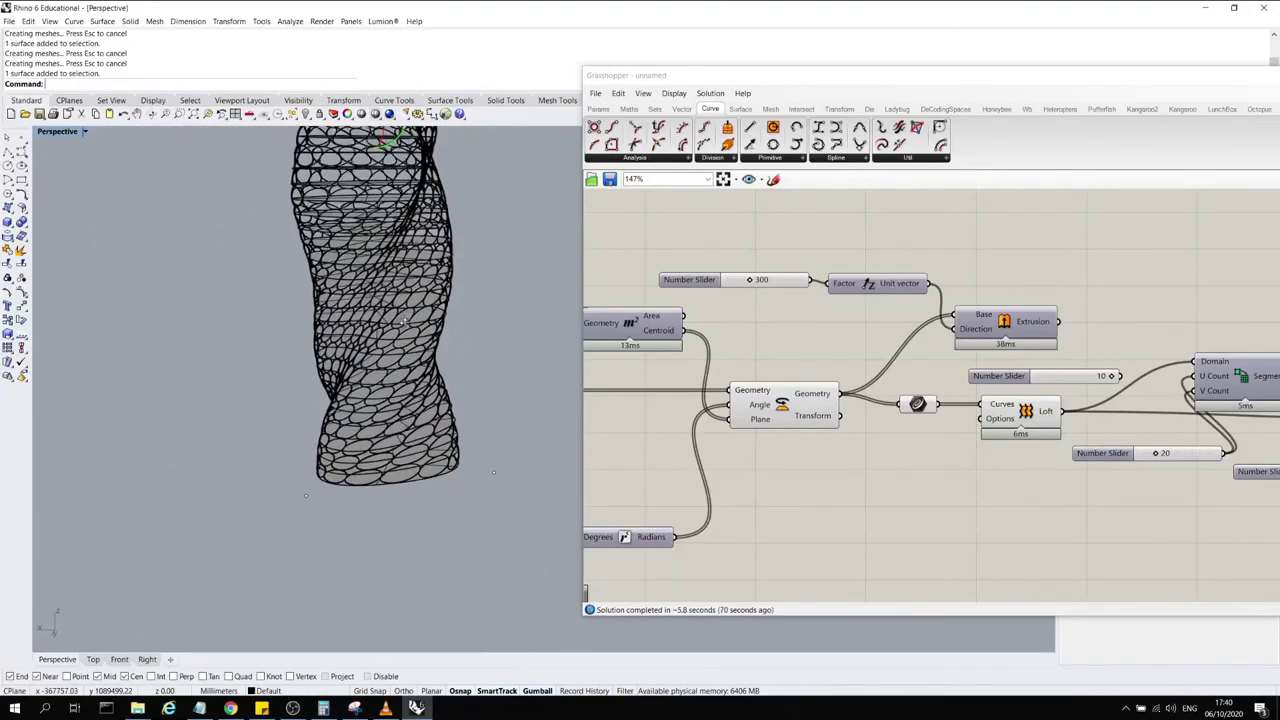
scroll(396, 415, up, 6)
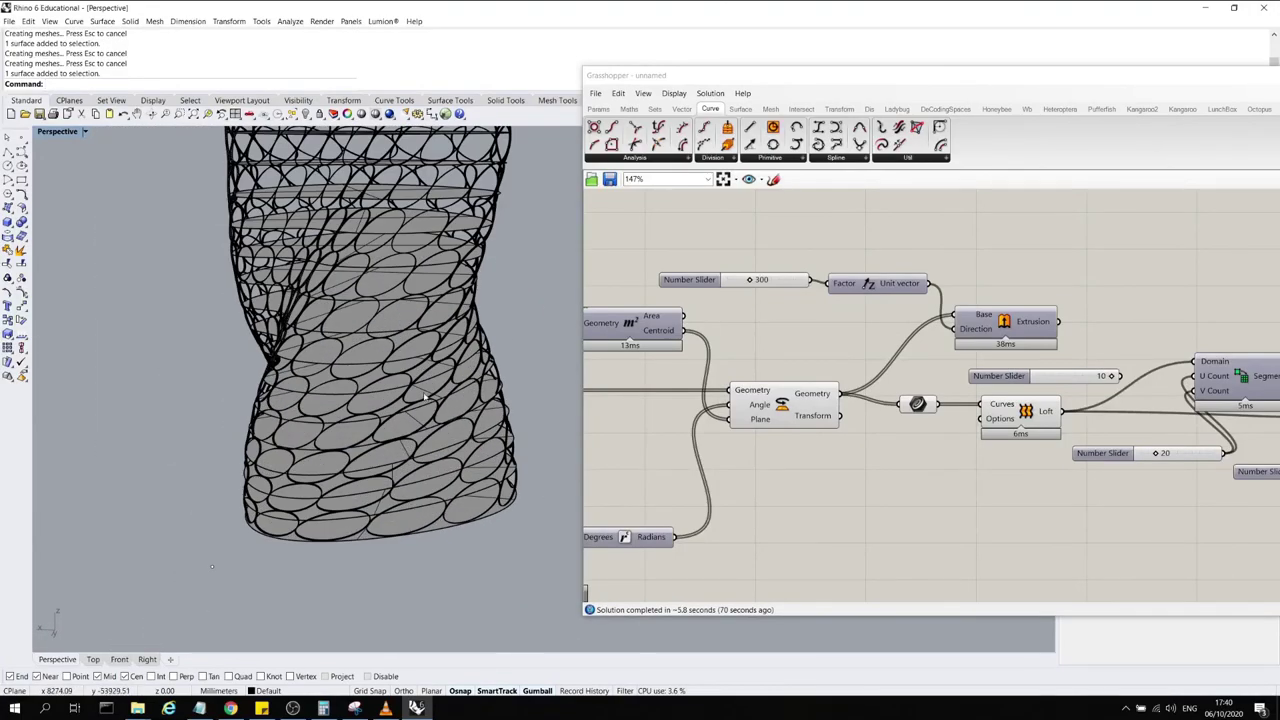
right_drag(394, 415, 406, 457)
scroll(484, 443, up, 8)
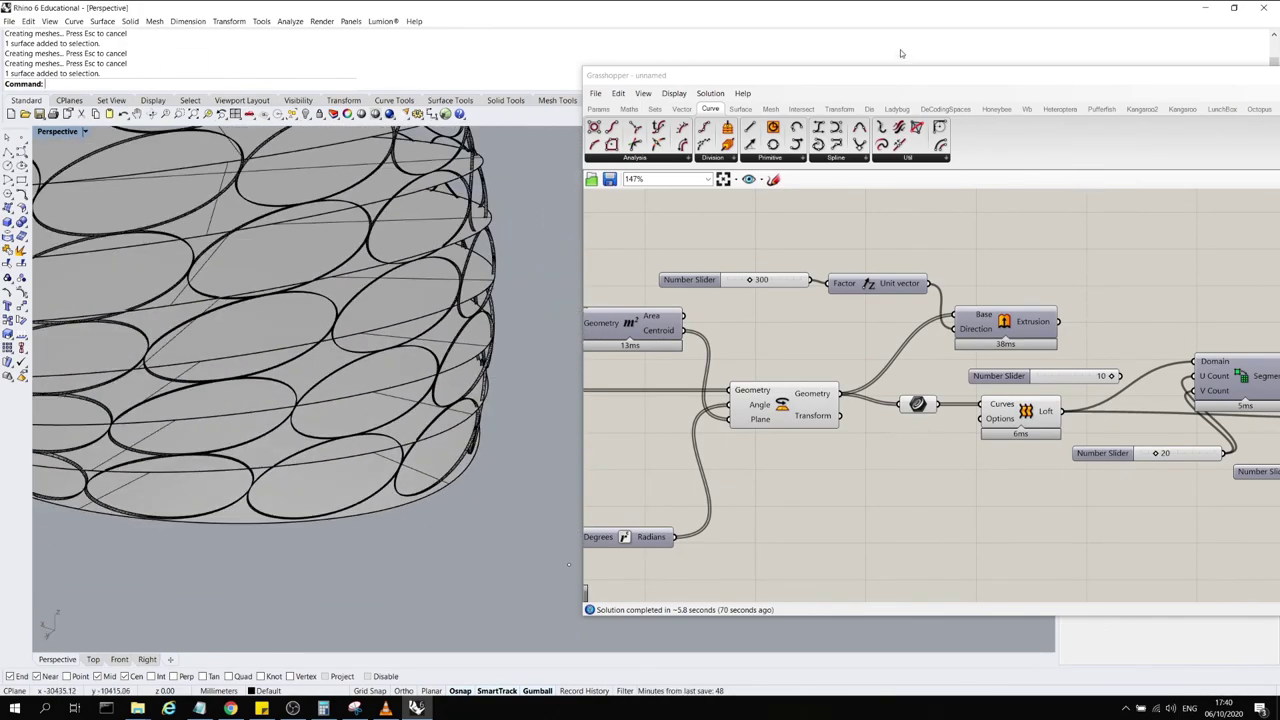
drag(890, 77, 806, 77)
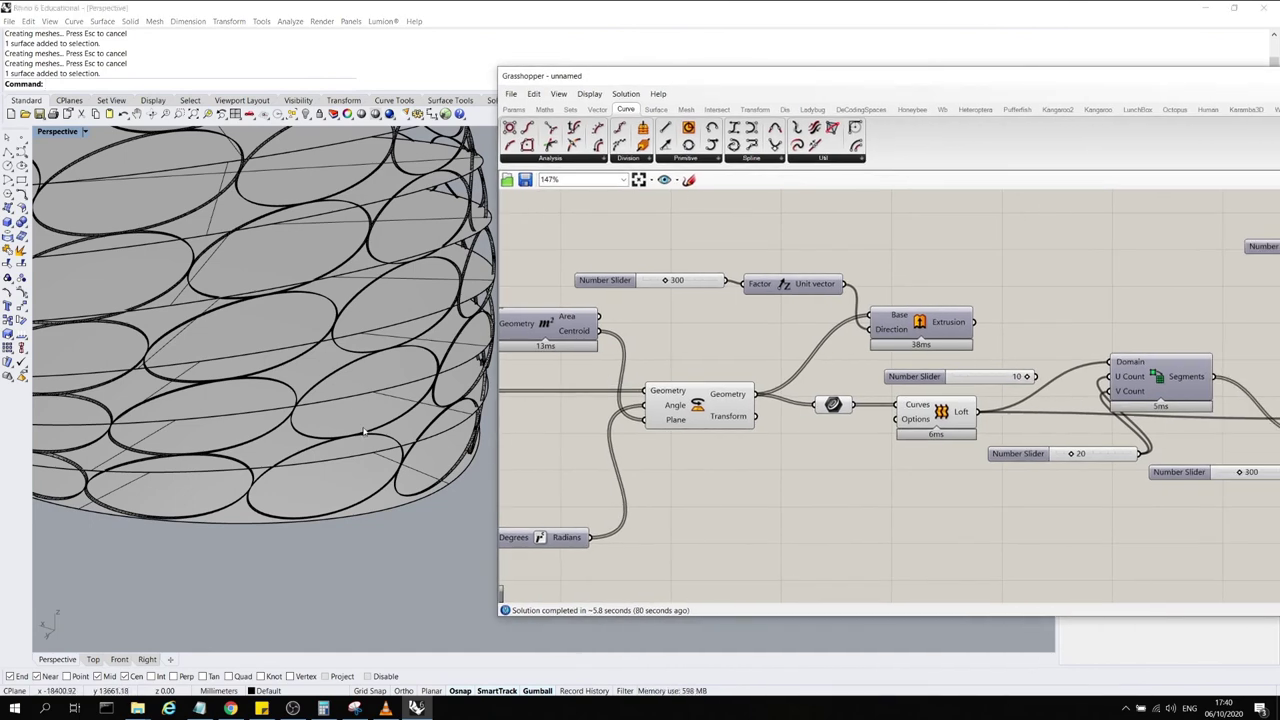
scroll(361, 444, up, 3)
scroll(315, 468, down, 4)
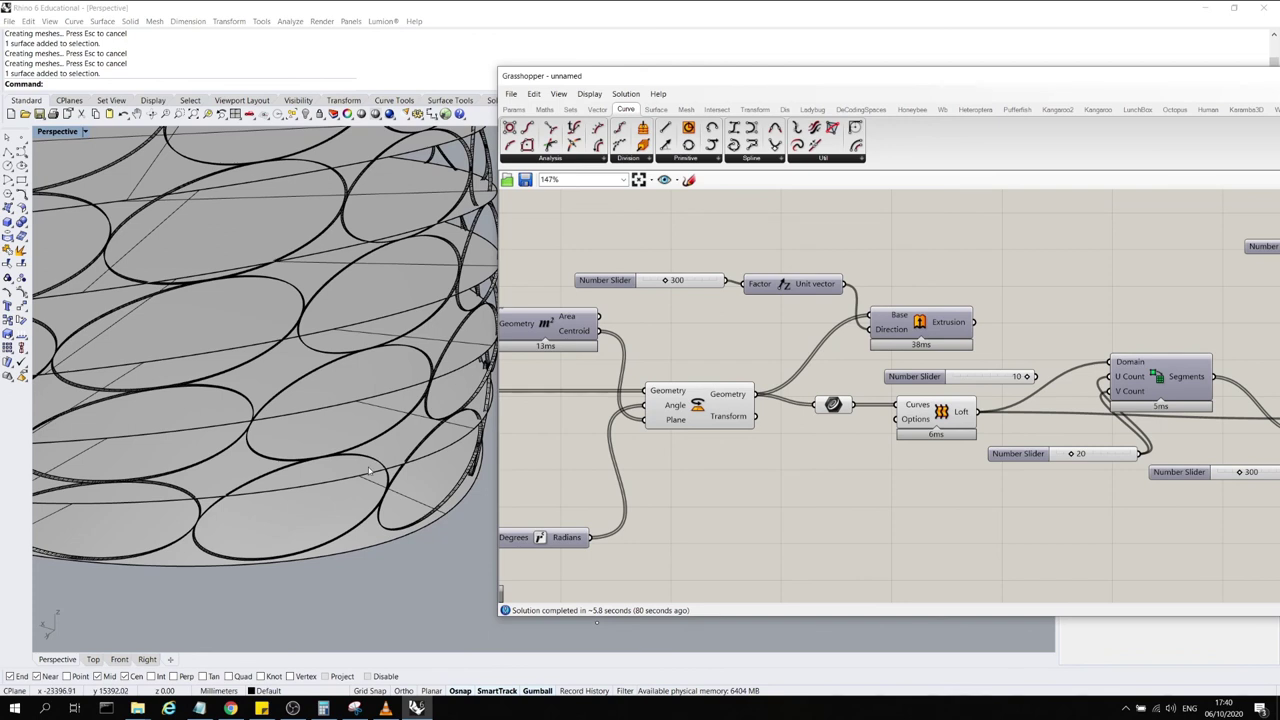
scroll(857, 390, down, 3)
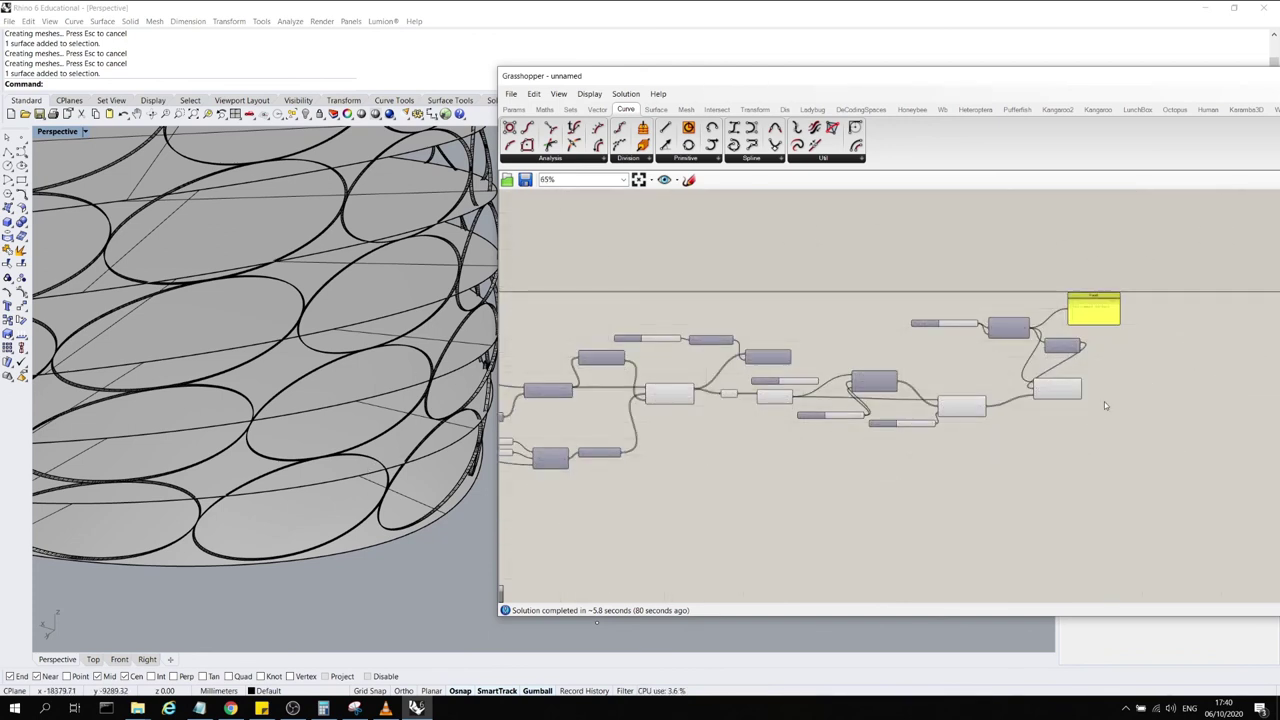
Review the facade part of the definition, from the domain-division count slider through Twisted Box to Box Morph
scroll(1100, 400, up, 3)
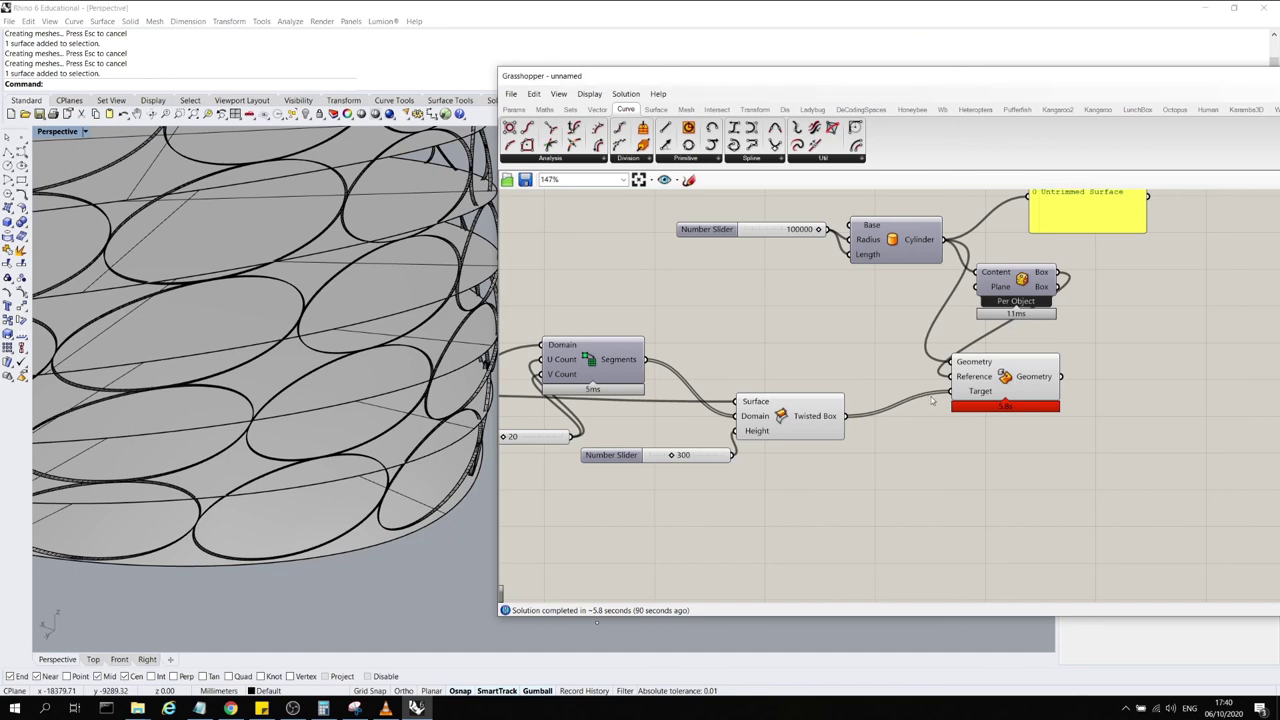
scroll(978, 447, down, 3)
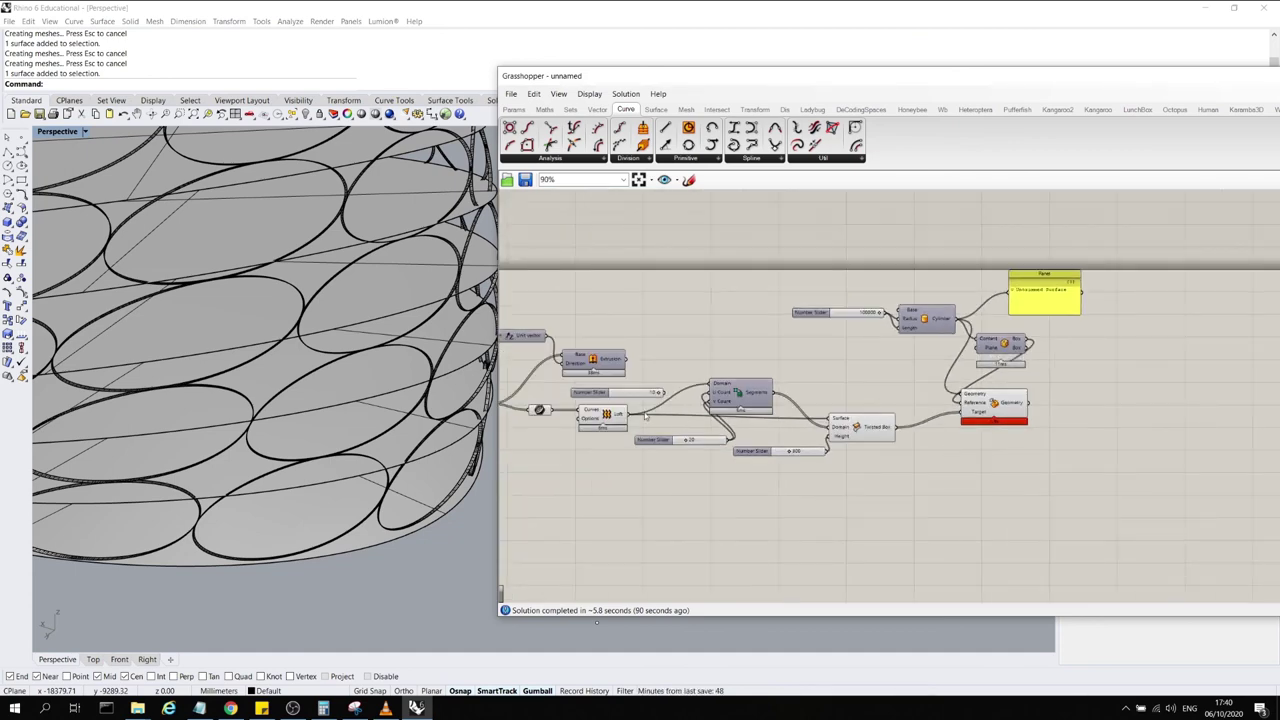
scroll(640, 390, up, 4)
double_click(773, 470)
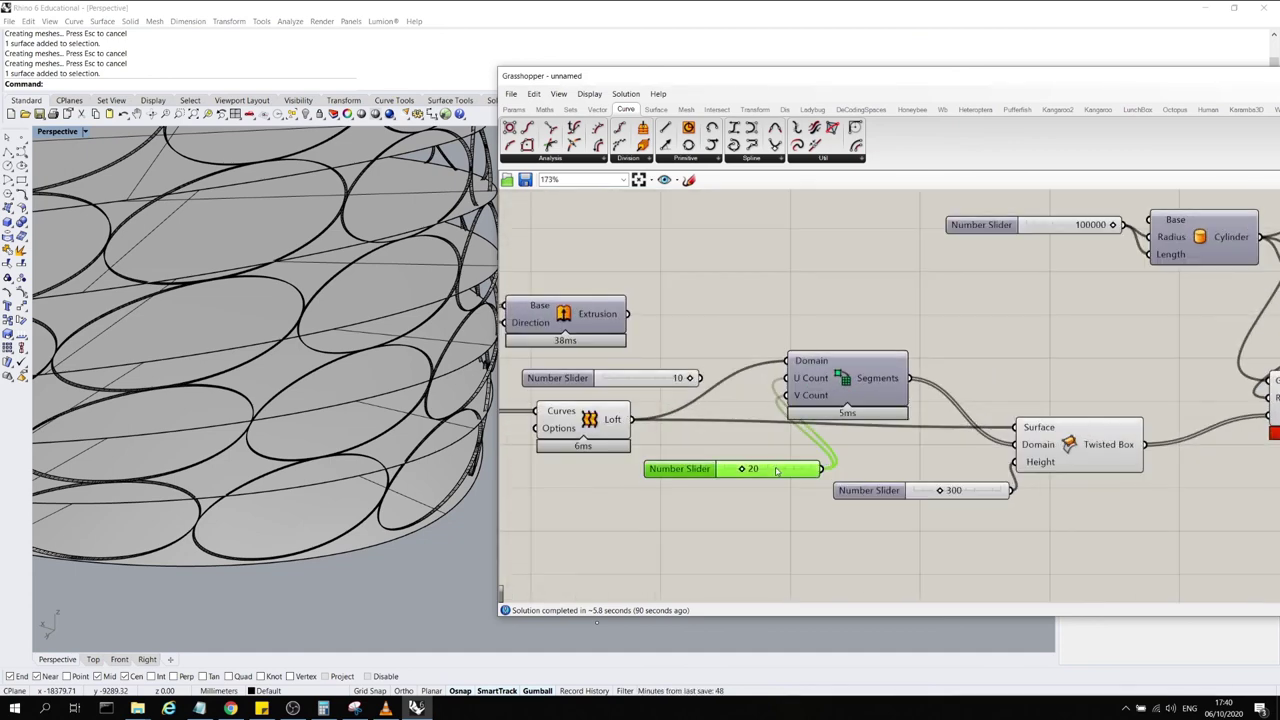
click(766, 568)
scroll(656, 493, down, 3)
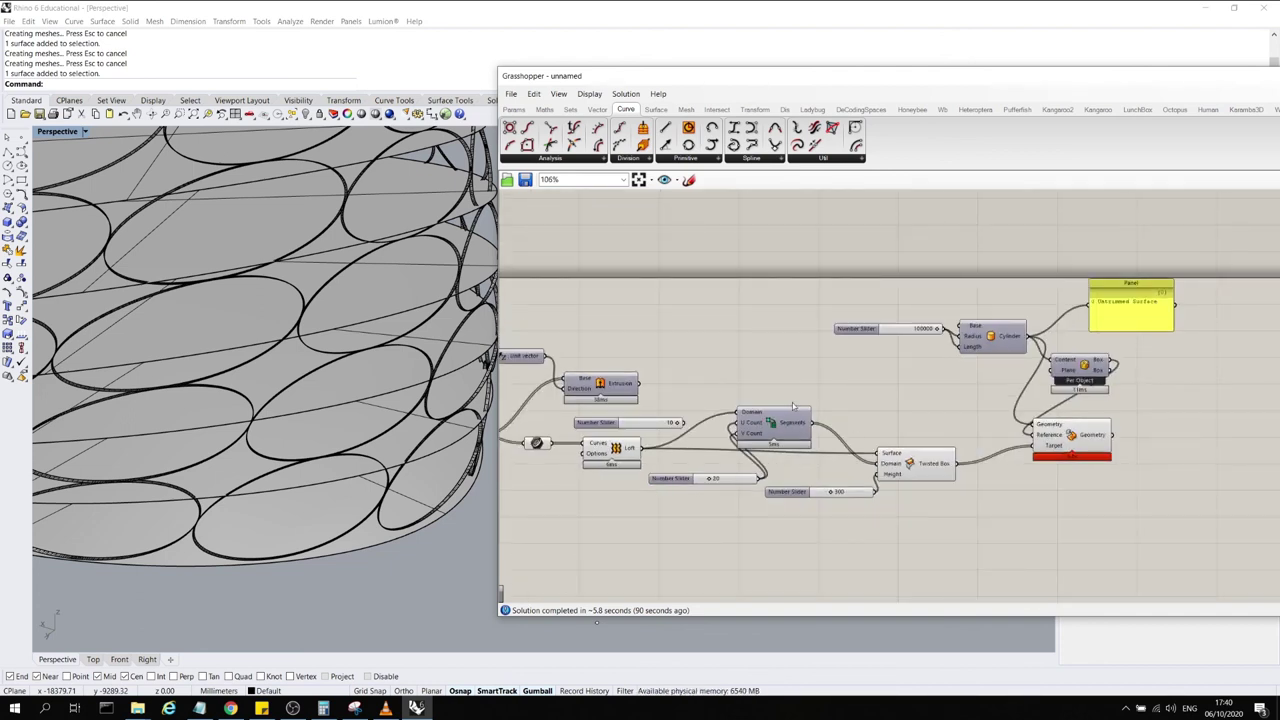
scroll(719, 485, up, 1)
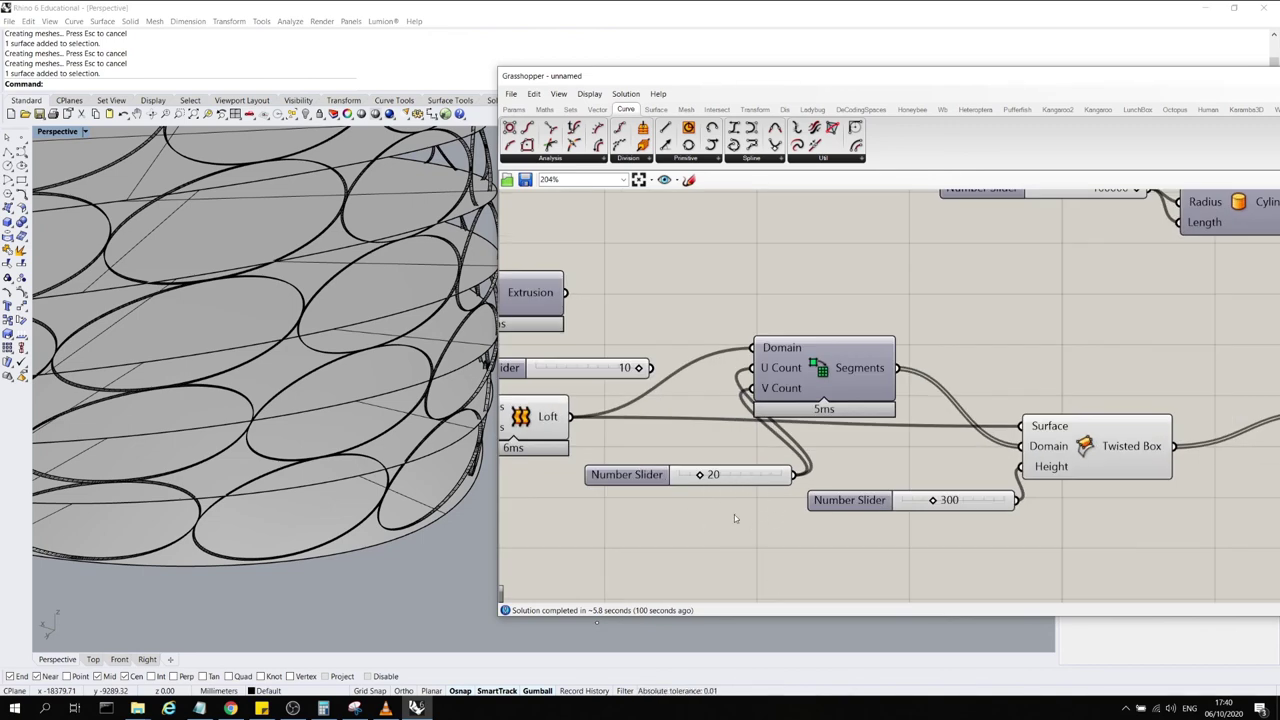
scroll(734, 517, down, 2)
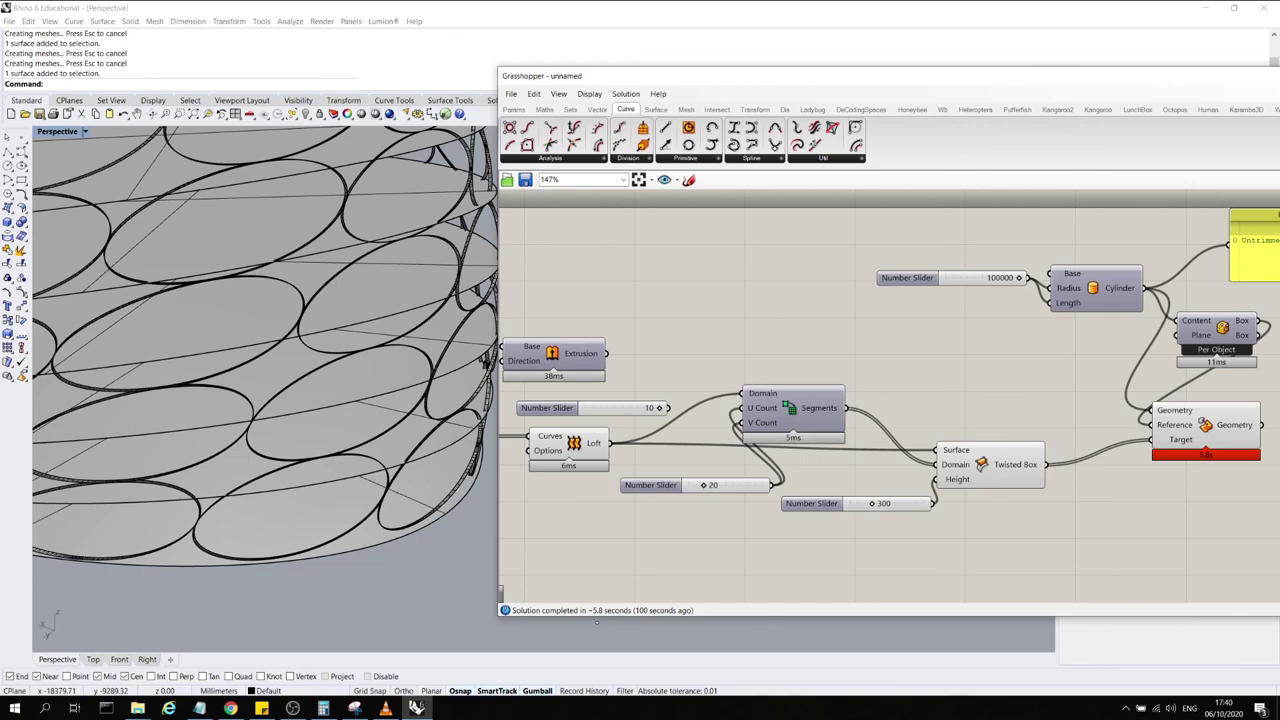
Examine the whole baked tower from the side in the Rhino perspective view and clear the surface selection
key(alt+Tab)
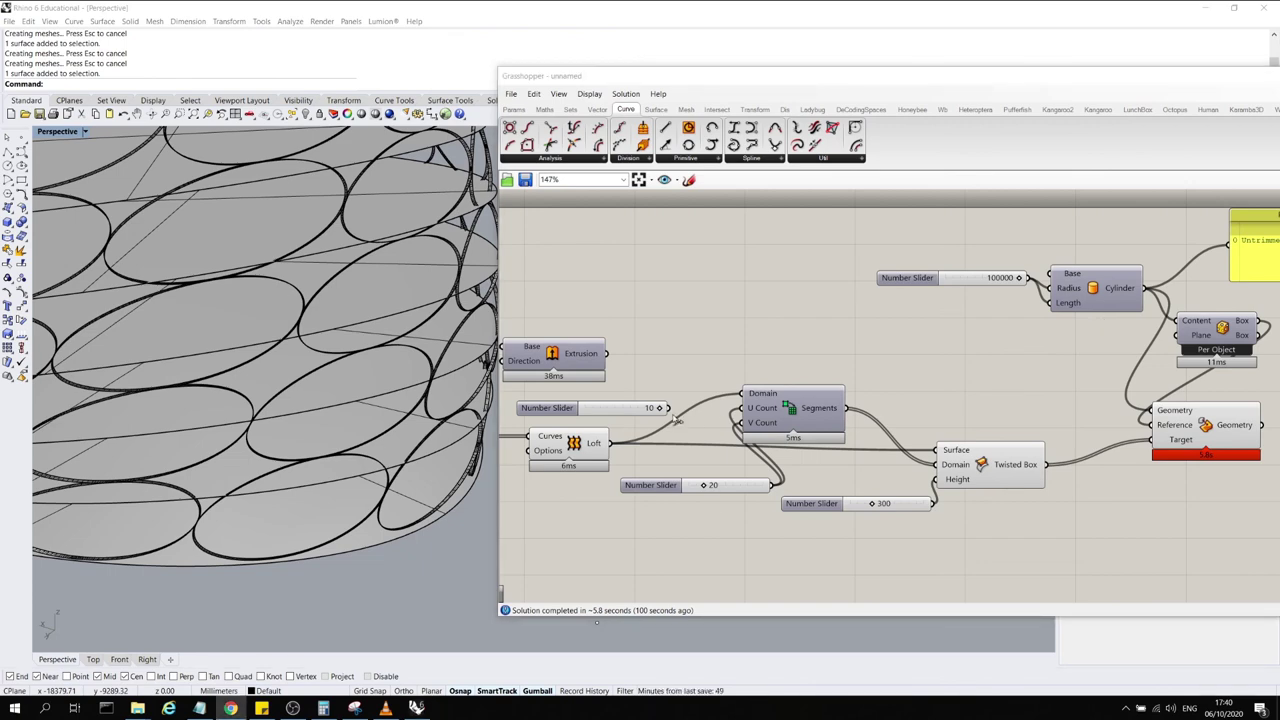
scroll(332, 436, down, 15)
scroll(329, 434, up, 10)
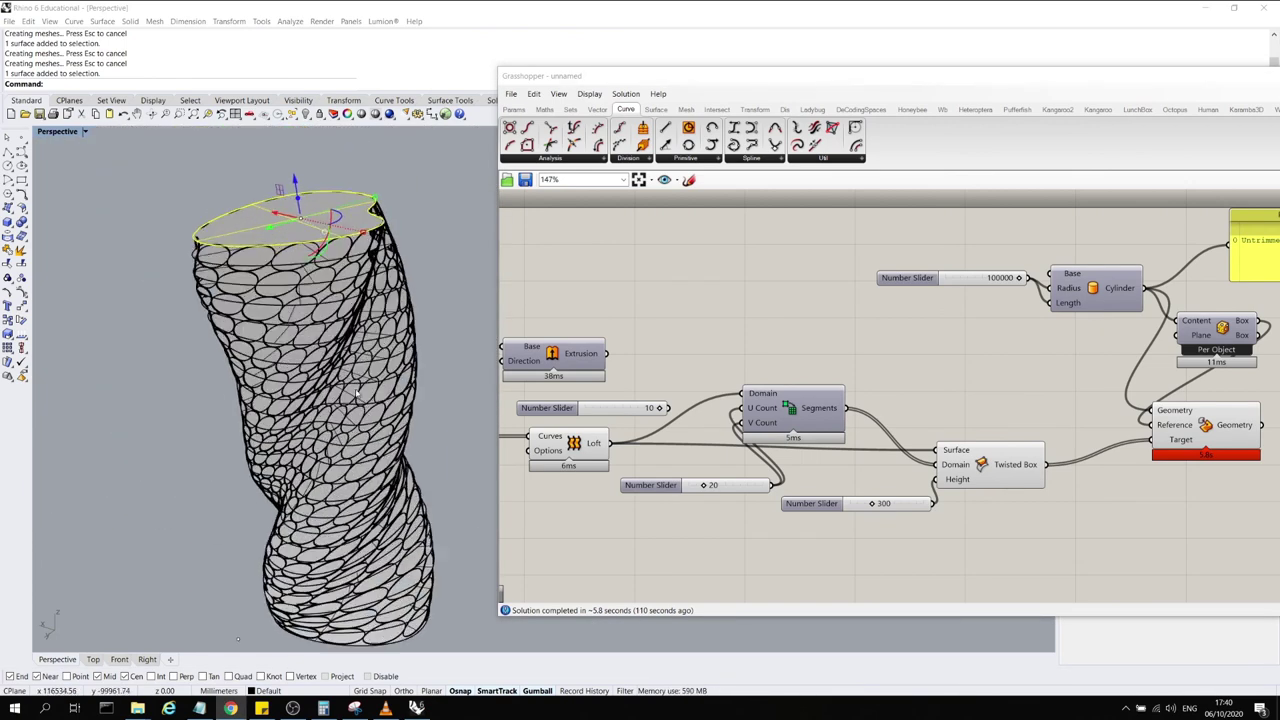
right_drag(329, 434, 431, 352)
click(433, 352)
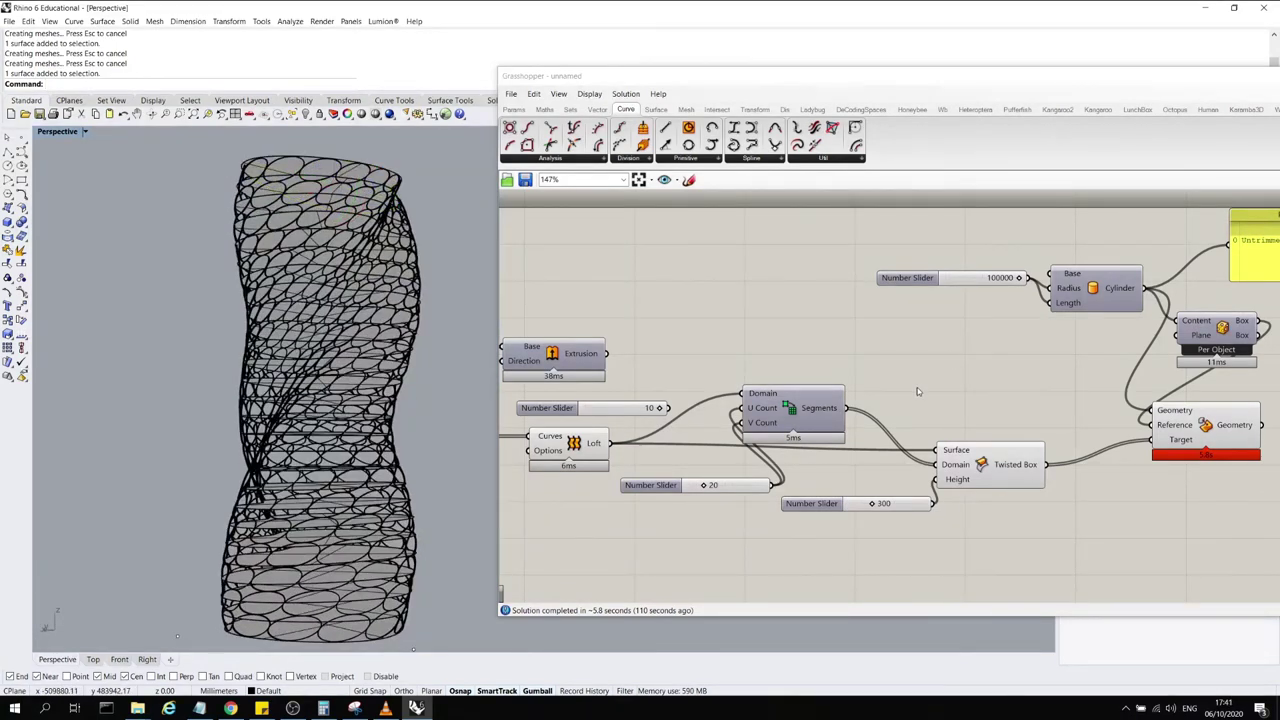
Review the start of the definition, from the base point parameter through the Nurbs curve and Series to the Move component
scroll(920, 387, down, 5)
scroll(1105, 369, down, 3)
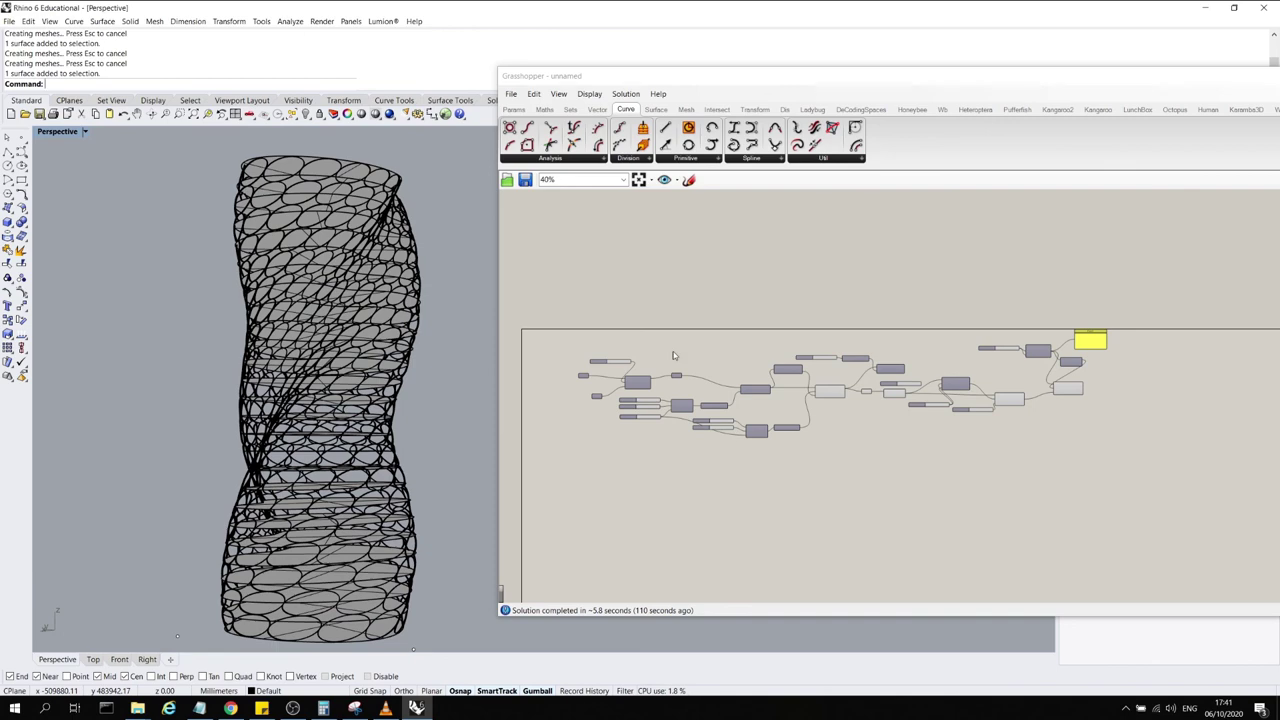
scroll(586, 373, up, 9)
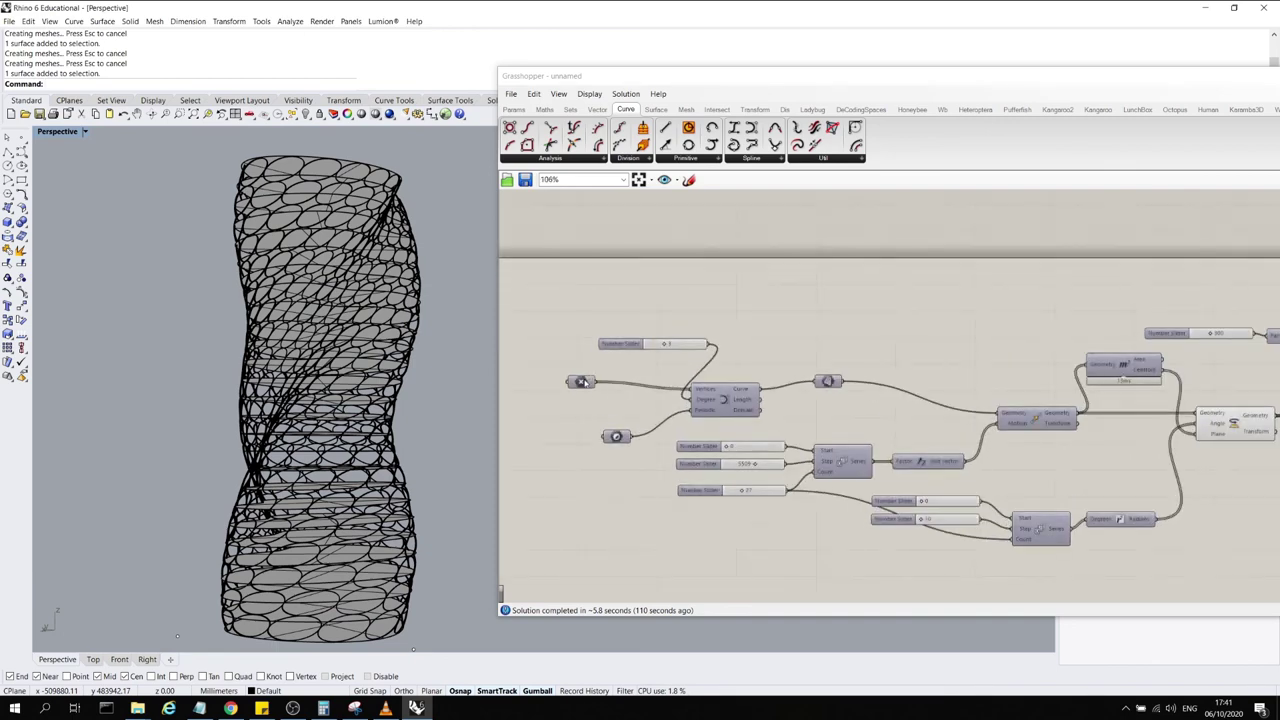
click(577, 378)
scroll(570, 370, down, 7)
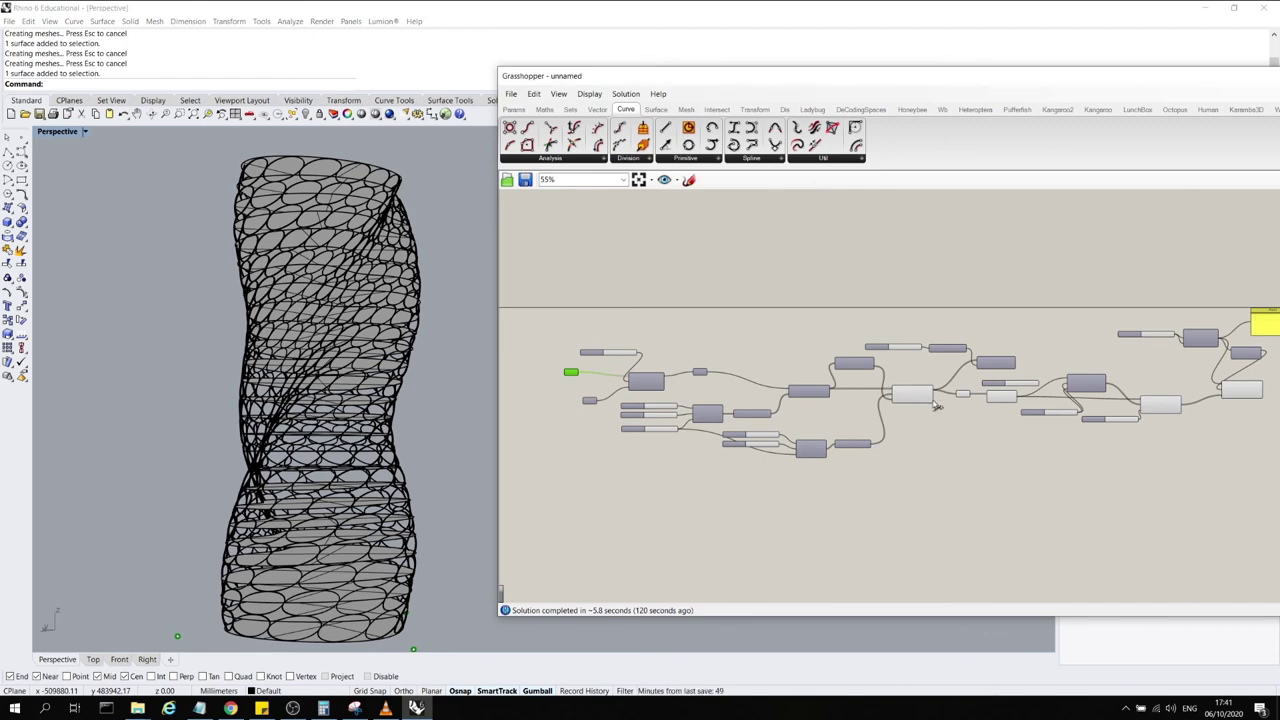
scroll(620, 403, up, 4)
scroll(572, 412, down, 1)
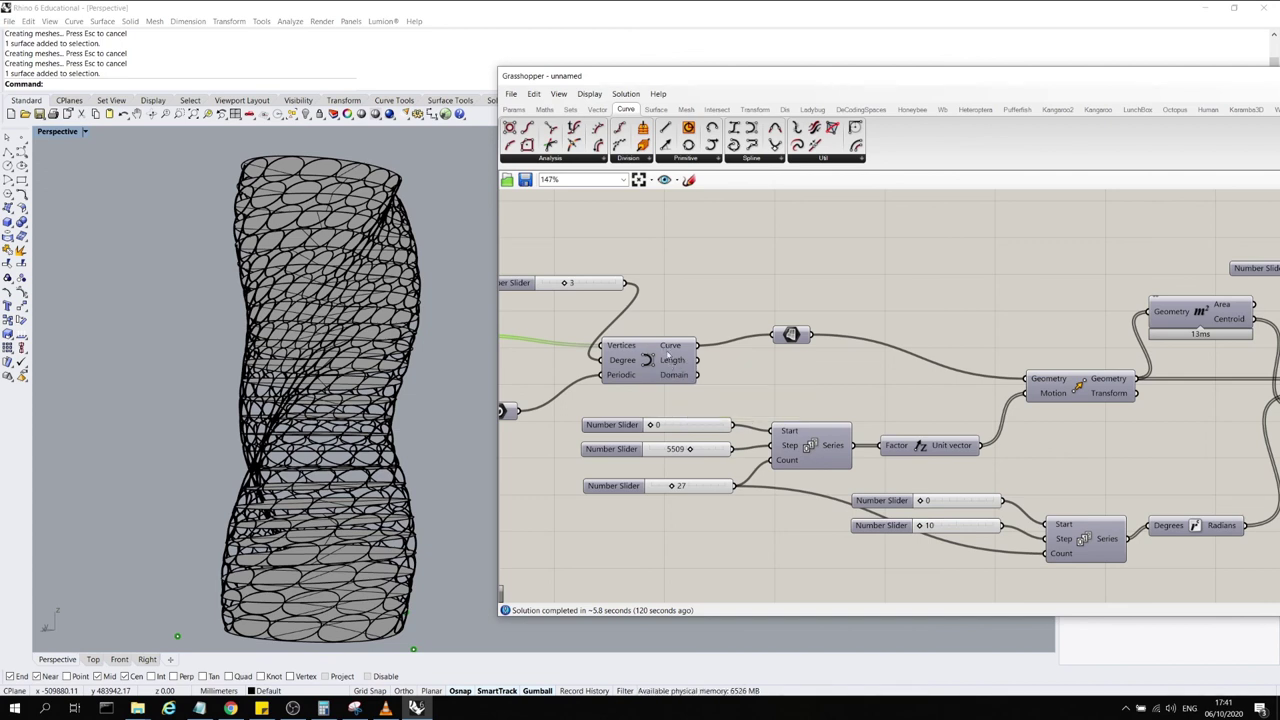
mouse_move(673, 380)
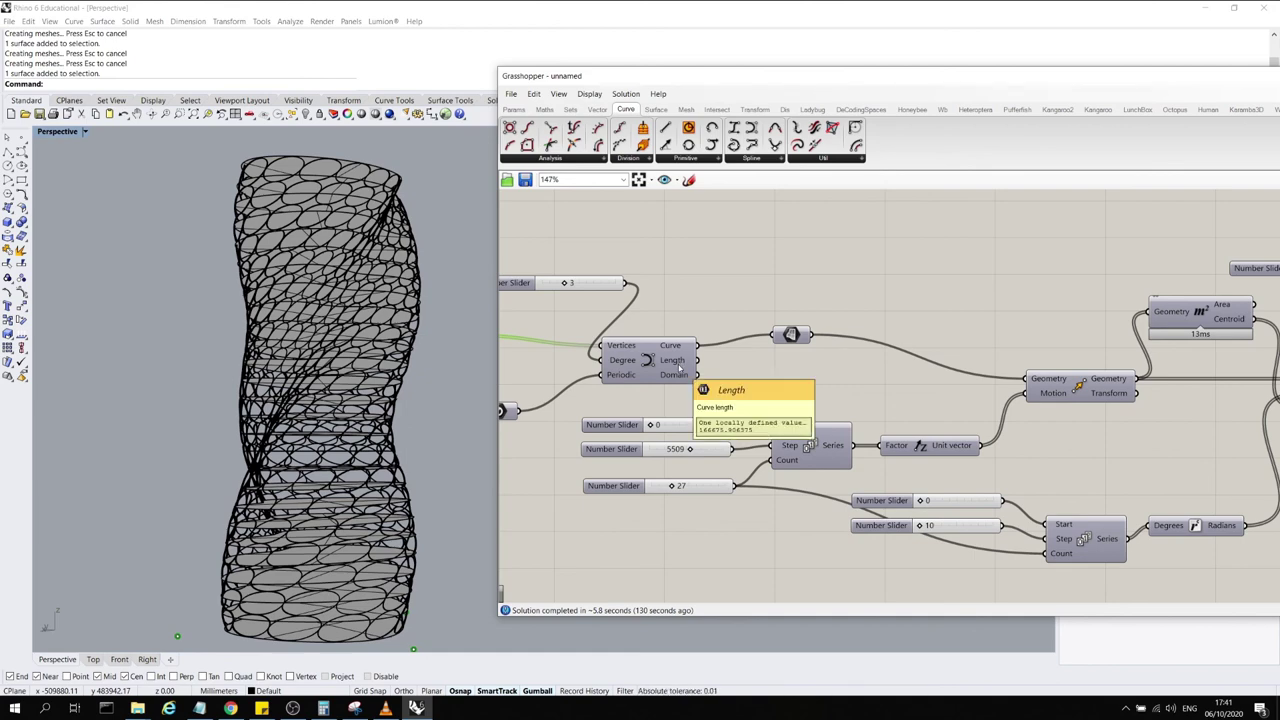
scroll(632, 423, down, 3)
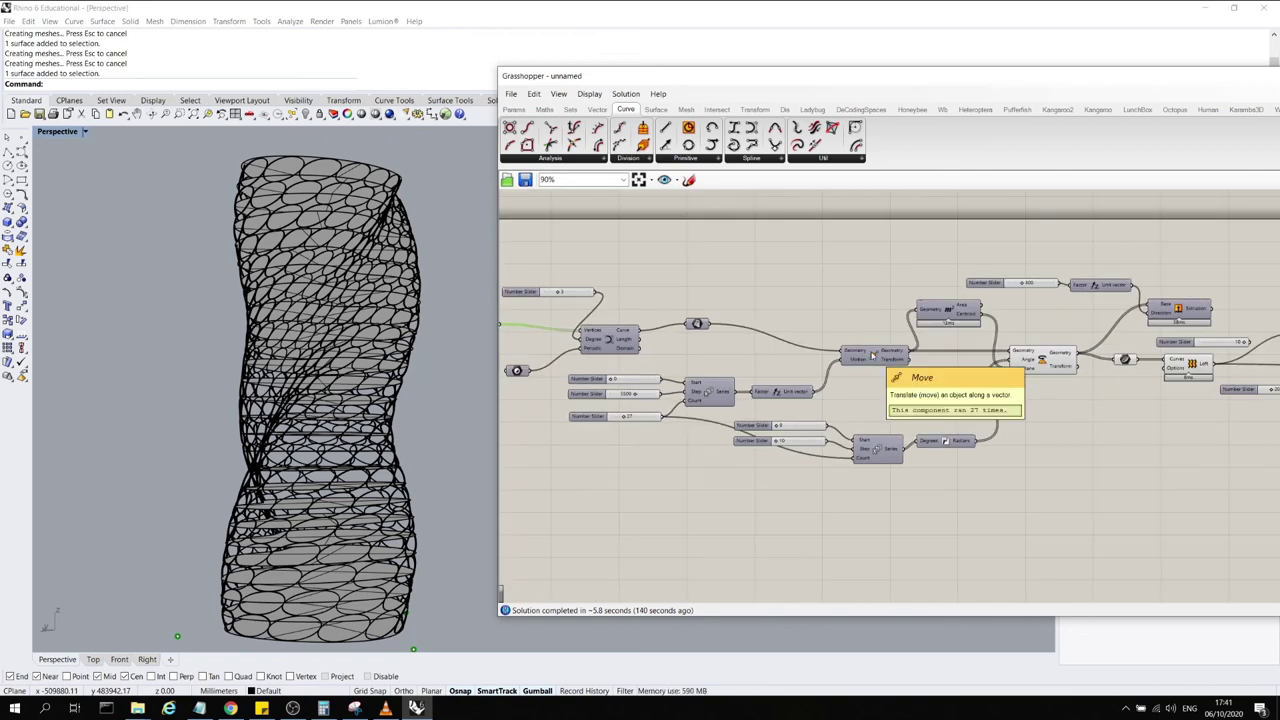
Inspect the Area component that supplies the floor centroids to Rotate and highlight its points on the tower
scroll(682, 399, down, 5)
scroll(1020, 372, up, 3)
scroll(660, 356, up, 5)
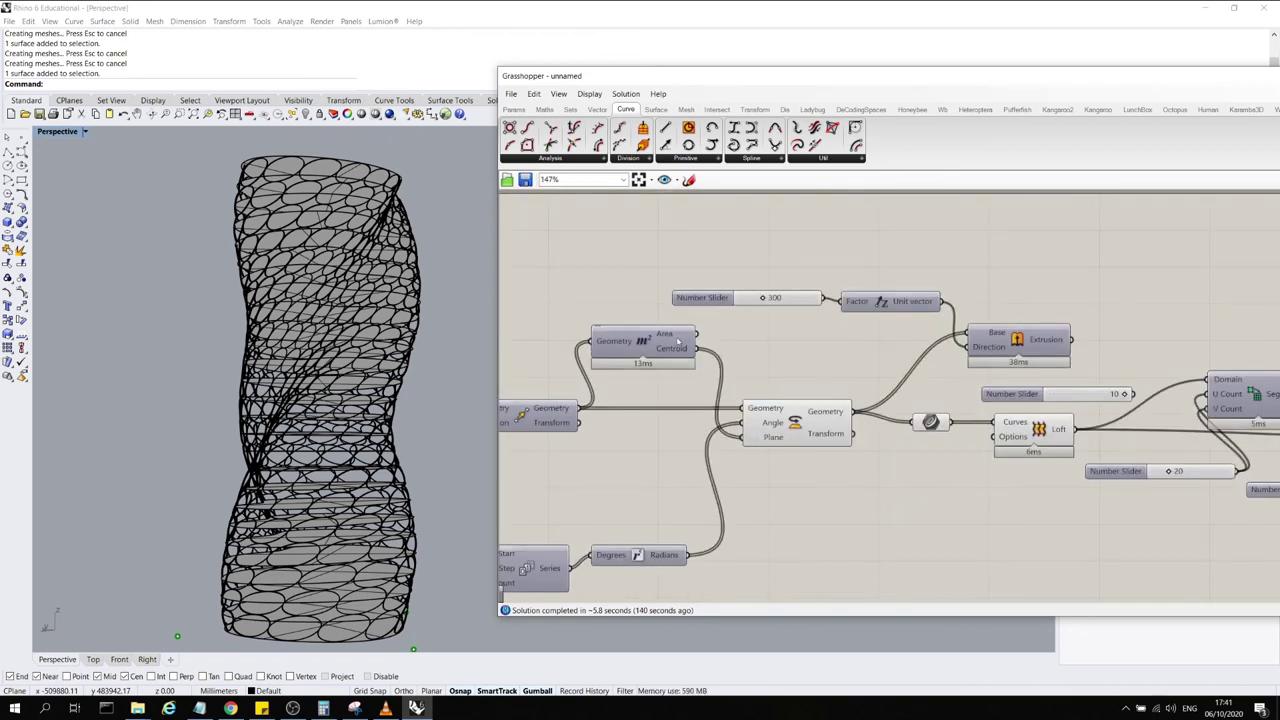
click(678, 342)
scroll(641, 318, down, 3)
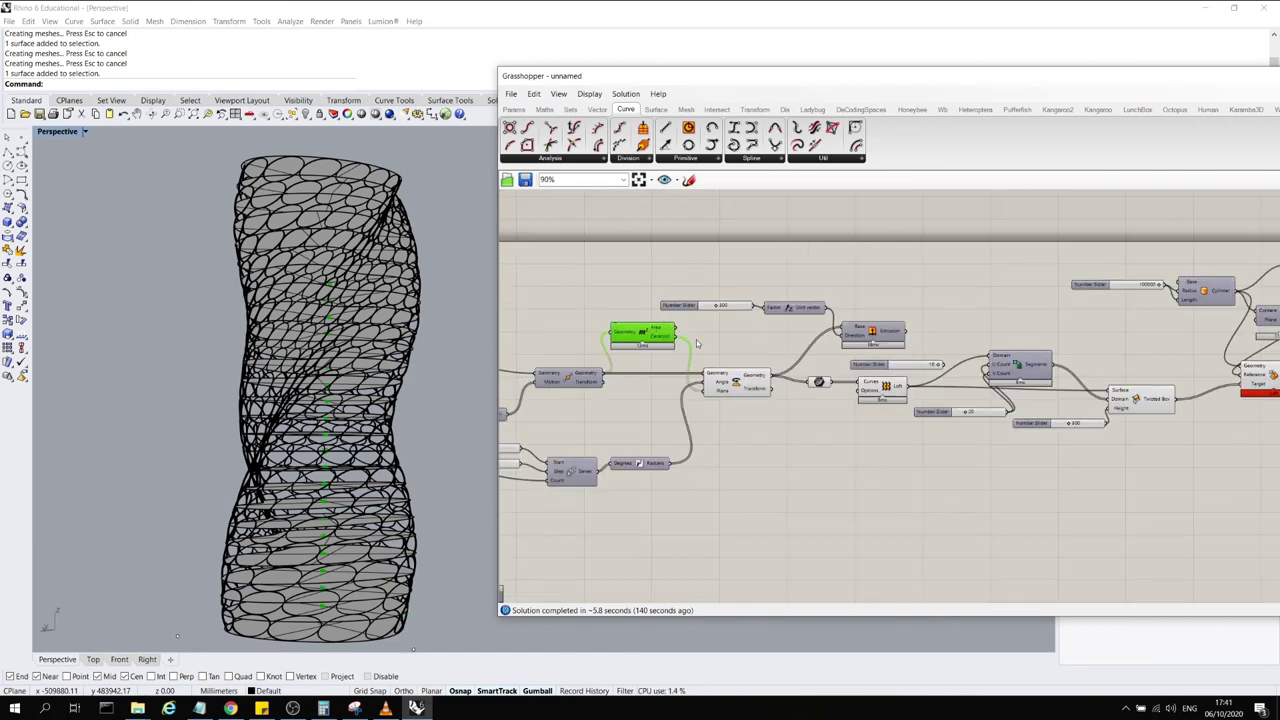
Review the surface domain division, Twisted Box, Cylinder and Bounding Box components that feed the Box Morph
scroll(978, 352, up, 3)
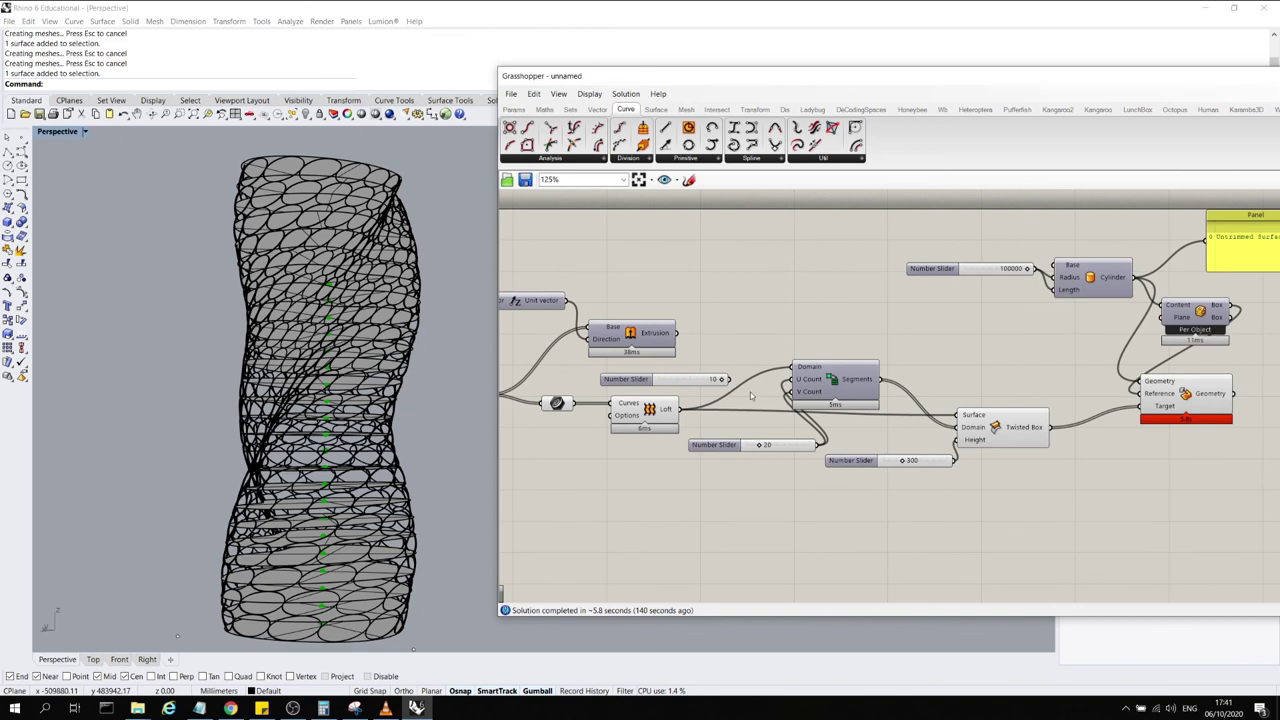
drag(1041, 507, 785, 369)
click(806, 329)
click(823, 377)
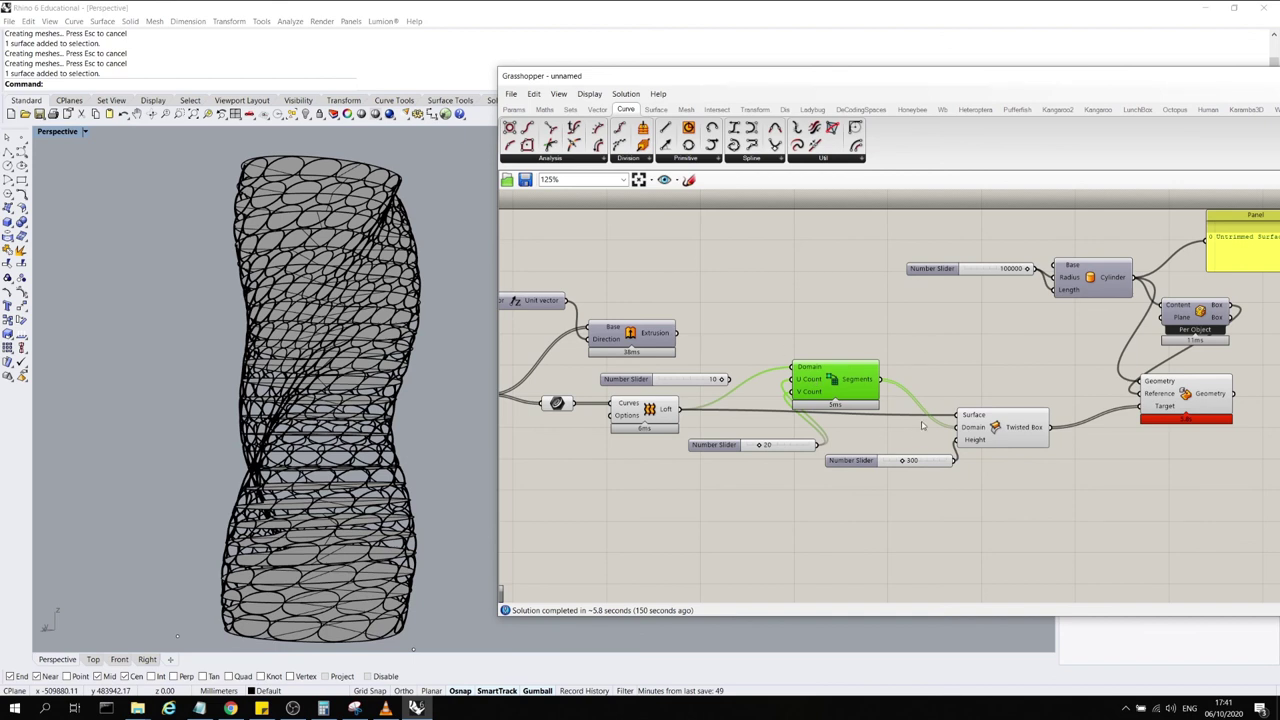
scroll(922, 426, down, 3)
scroll(1054, 434, up, 3)
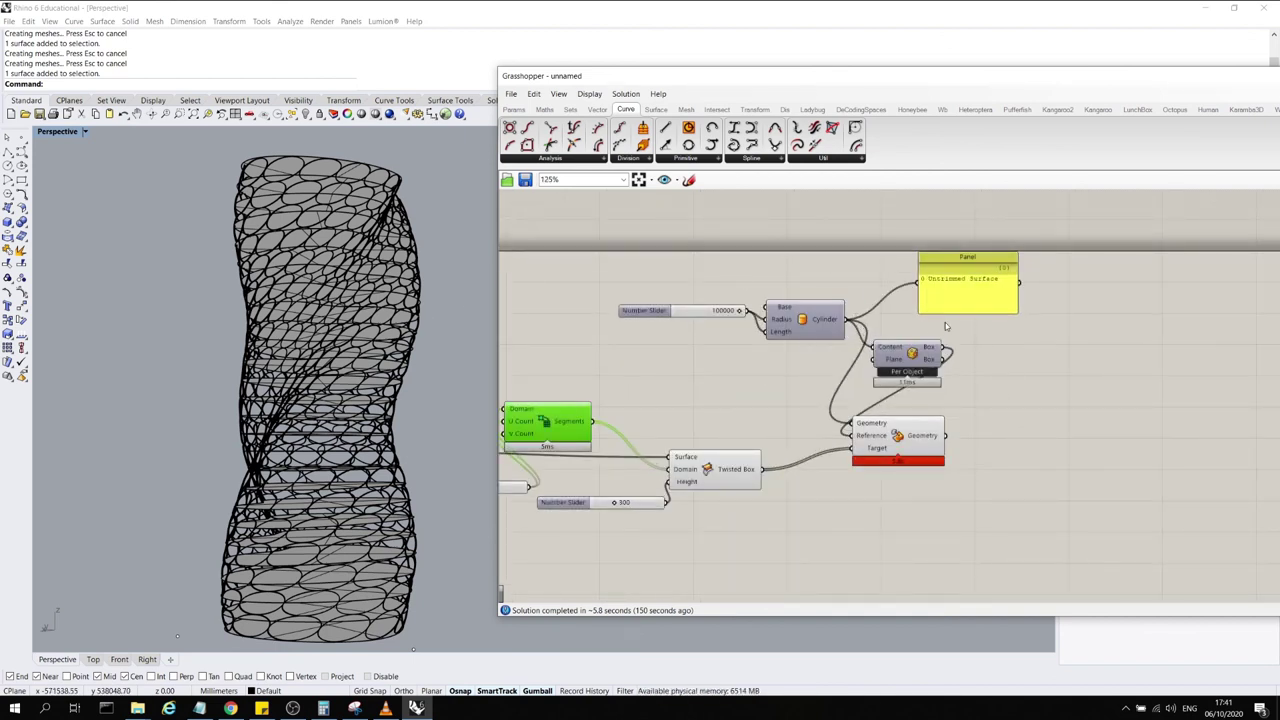
scroll(1022, 337, down, 2)
scroll(958, 355, up, 3)
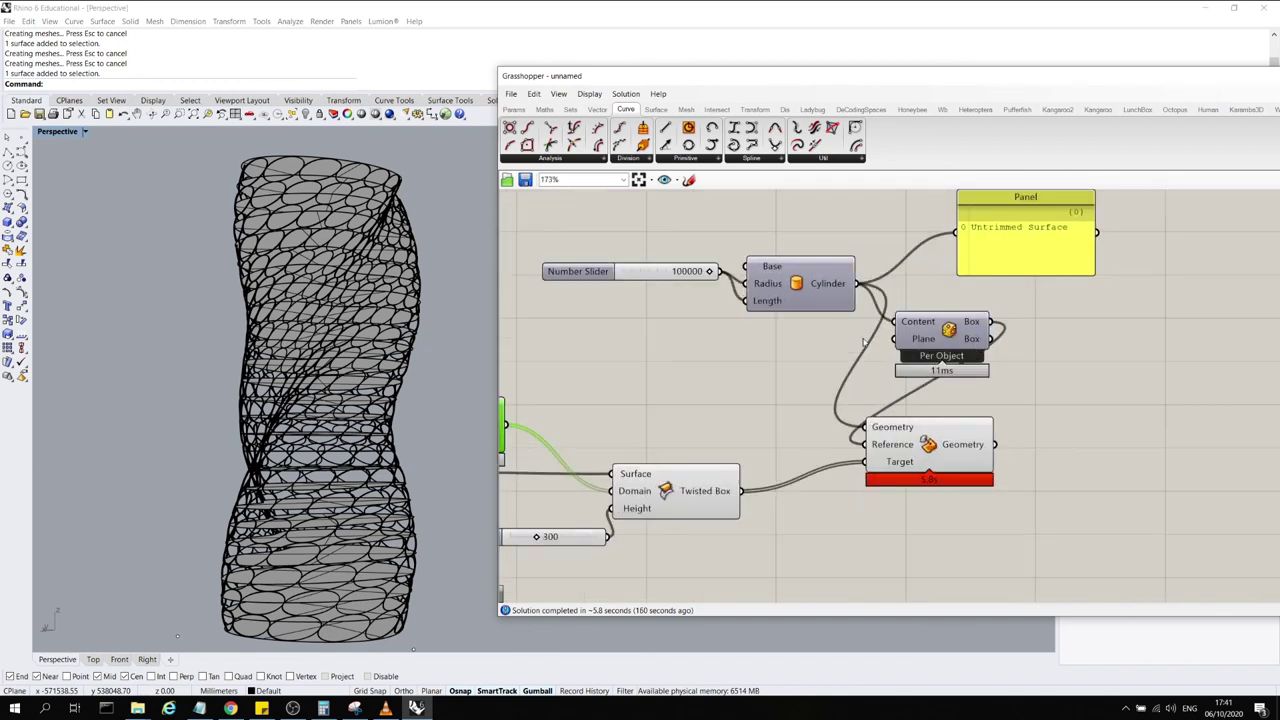